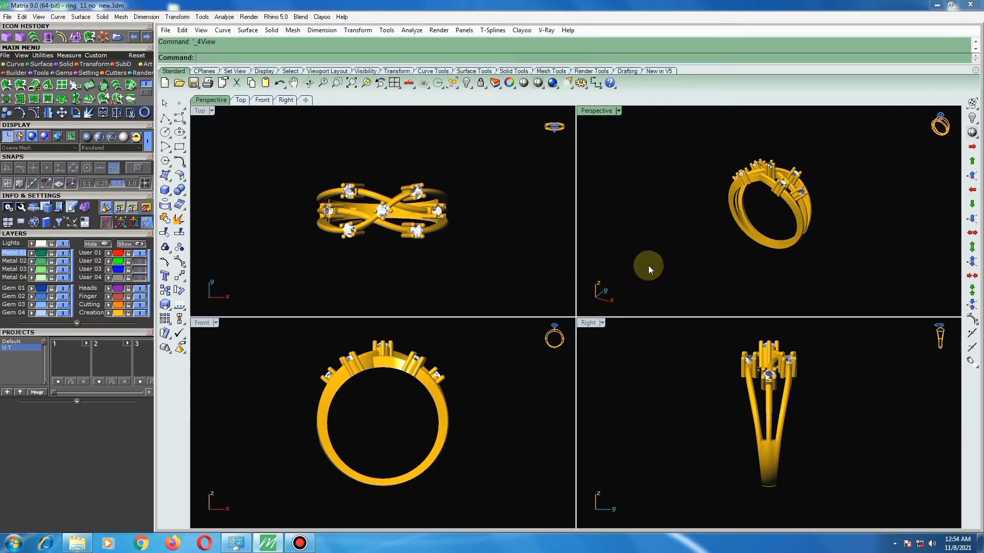
Maximize the Perspective view and orbit the finished ring to inspect its band and gem heads.
{"action": "mouse_move", "coordinate": [690, 257]}
{"action": "right_mouse_down"}
{"action": "mouse_move", "coordinate": [958, 222]}
{"action": "mouse_move", "coordinate": [864, 221]}
{"action": "mouse_move", "coordinate": [797, 236]}
{"action": "mouse_move", "coordinate": [773, 251]}
{"action": "mouse_move", "coordinate": [753, 297]}
{"action": "mouse_move", "coordinate": [773, 114]}
{"action": "mouse_move", "coordinate": [825, 141]}
{"action": "mouse_move", "coordinate": [825, 154]}
{"action": "mouse_move", "coordinate": [814, 156]}
{"action": "mouse_move", "coordinate": [808, 110]}
{"action": "mouse_move", "coordinate": [799, 280]}
{"action": "mouse_move", "coordinate": [791, 242]}
{"action": "right_mouse_up"}
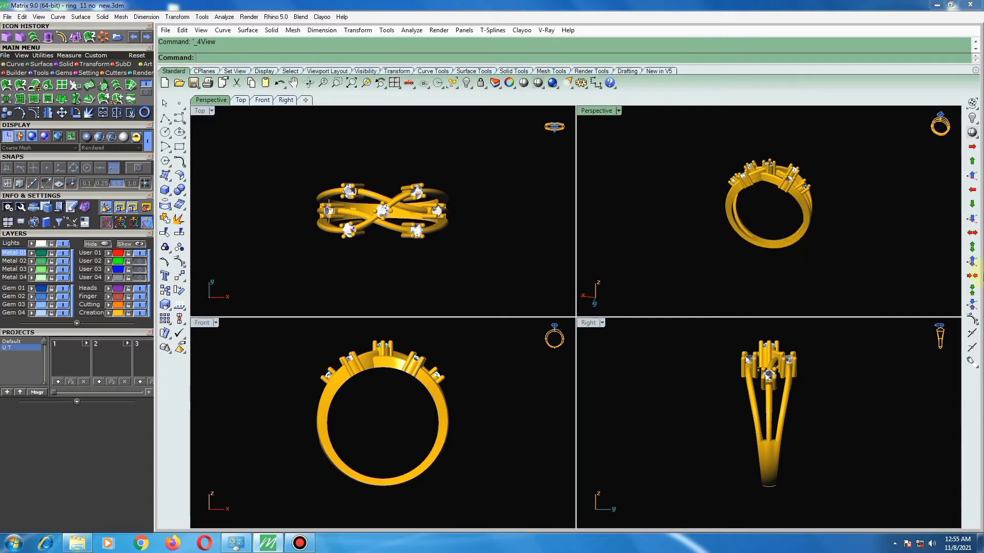
{"action": "left_click", "coordinate": [393, 84]}
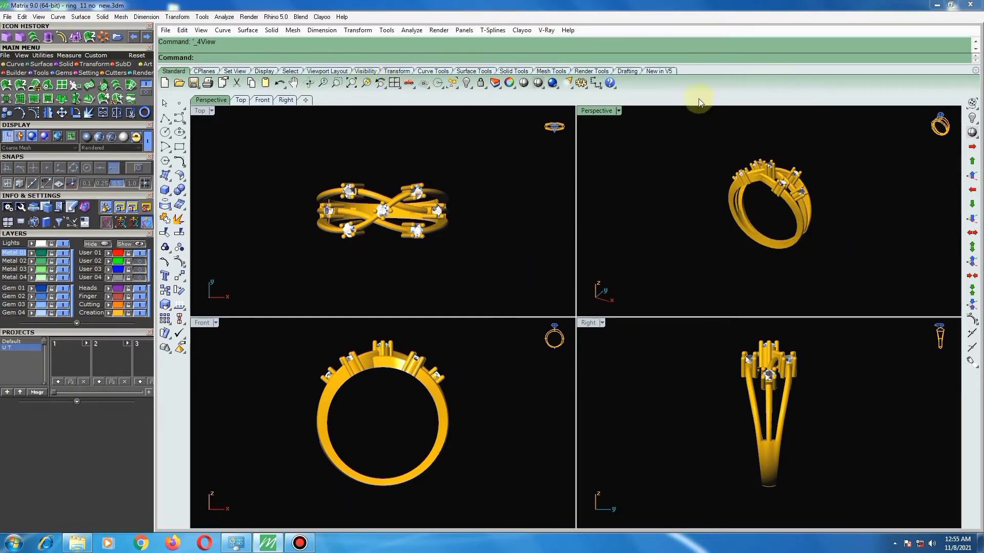
{"action": "double_click", "coordinate": [603, 112]}
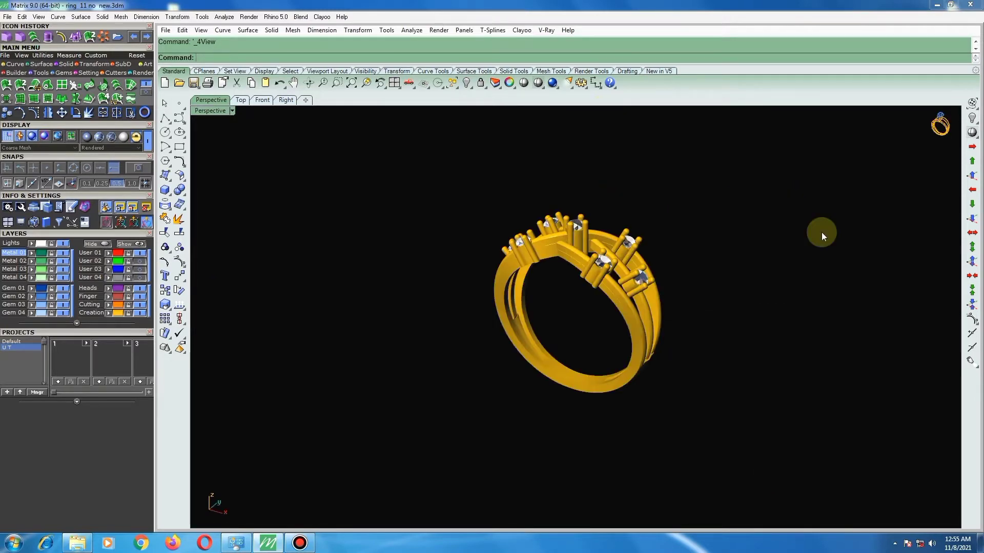
{"action": "mouse_move", "coordinate": [694, 279]}
{"action": "right_mouse_down"}
{"action": "mouse_move", "coordinate": [505, 275]}
{"action": "mouse_move", "coordinate": [433, 347]}
{"action": "mouse_move", "coordinate": [549, 391]}
{"action": "mouse_move", "coordinate": [575, 361]}
{"action": "mouse_move", "coordinate": [446, 281]}
{"action": "mouse_move", "coordinate": [431, 229]}
{"action": "mouse_move", "coordinate": [437, 131]}
{"action": "mouse_move", "coordinate": [502, 108]}
{"action": "mouse_move", "coordinate": [525, 502]}
{"action": "mouse_move", "coordinate": [549, 455]}
{"action": "mouse_move", "coordinate": [959, 477]}
{"action": "right_mouse_up"}
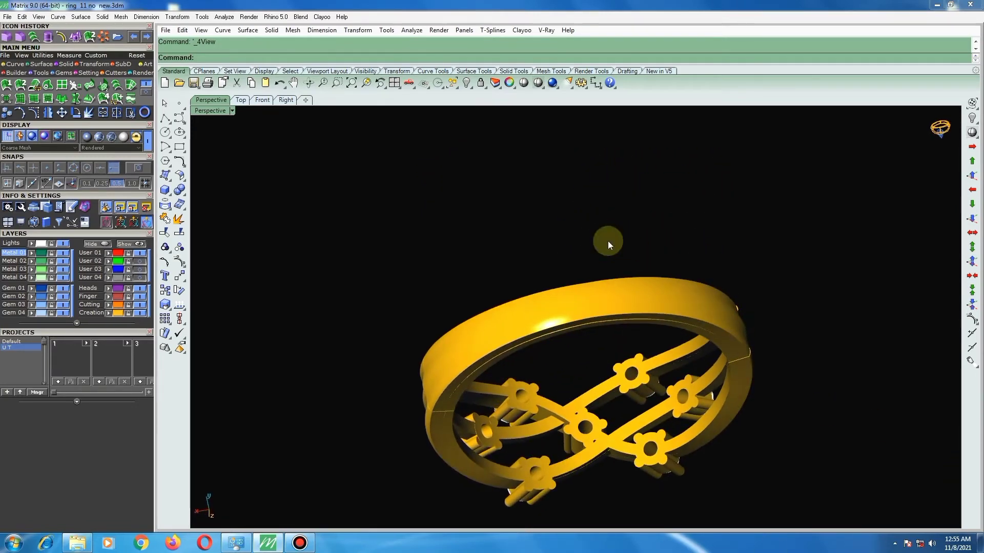
{"action": "mouse_move", "coordinate": [607, 241]}
{"action": "right_mouse_down"}
{"action": "mouse_move", "coordinate": [626, 346]}
{"action": "mouse_move", "coordinate": [644, 272]}
{"action": "mouse_move", "coordinate": [578, 272]}
{"action": "mouse_move", "coordinate": [651, 277]}
{"action": "mouse_move", "coordinate": [714, 314]}
{"action": "mouse_move", "coordinate": [936, 297]}
{"action": "mouse_move", "coordinate": [200, 292]}
{"action": "mouse_move", "coordinate": [248, 287]}
{"action": "mouse_move", "coordinate": [211, 406]}
{"action": "mouse_move", "coordinate": [932, 480]}
{"action": "mouse_move", "coordinate": [914, 528]}
{"action": "mouse_move", "coordinate": [847, 138]}
{"action": "mouse_move", "coordinate": [783, 248]}
{"action": "mouse_move", "coordinate": [809, 256]}
{"action": "mouse_move", "coordinate": [815, 235]}
{"action": "right_mouse_up"}
{"action": "mouse_move", "coordinate": [473, 226]}
{"action": "right_mouse_down"}
{"action": "mouse_move", "coordinate": [534, 250]}
{"action": "mouse_move", "coordinate": [588, 305]}
{"action": "mouse_move", "coordinate": [586, 344]}
{"action": "mouse_move", "coordinate": [555, 347]}
{"action": "right_mouse_up"}
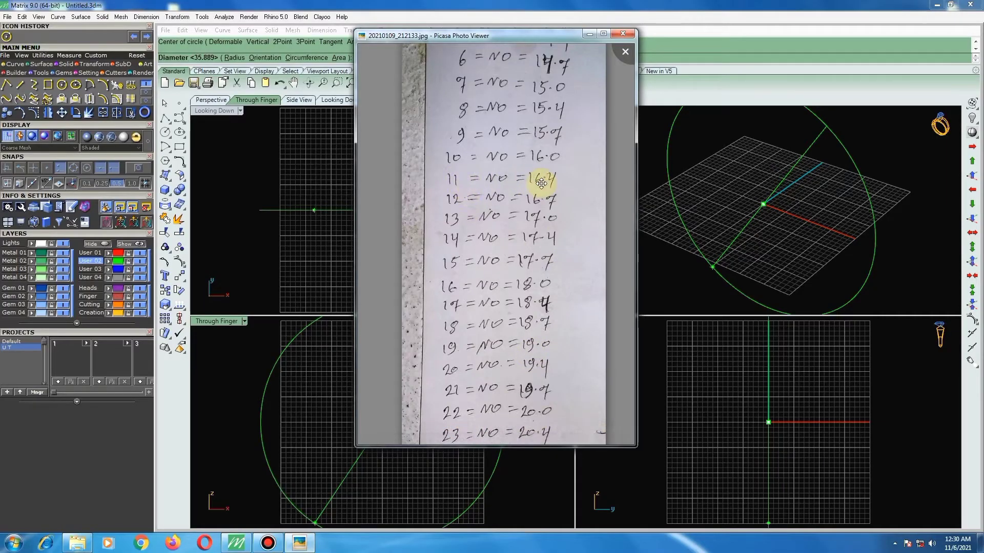
Set aside the size chart and finish the finger circle at 16.4 diameter (size 11).
{"action": "left_click", "coordinate": [589, 33]}
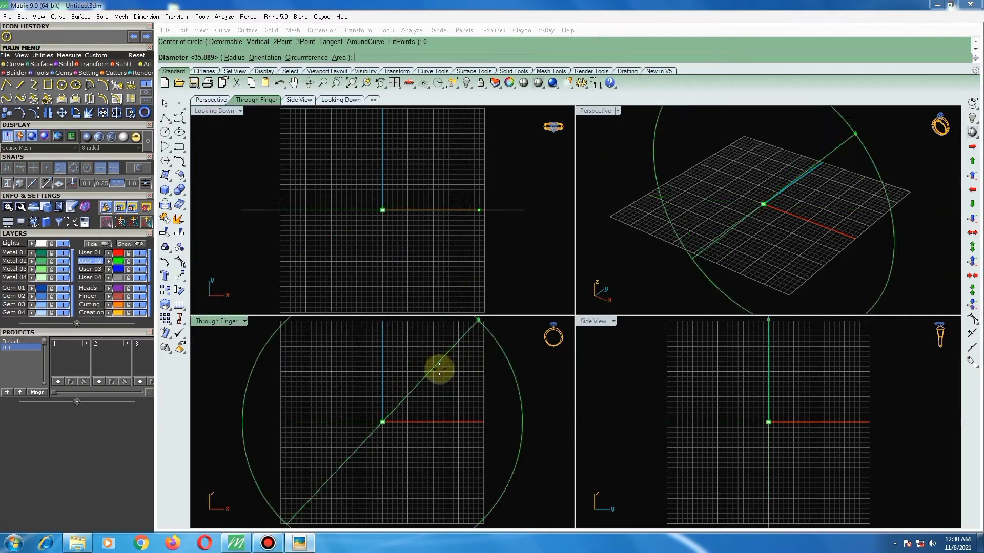
{"action": "type", "text": "16.4"}
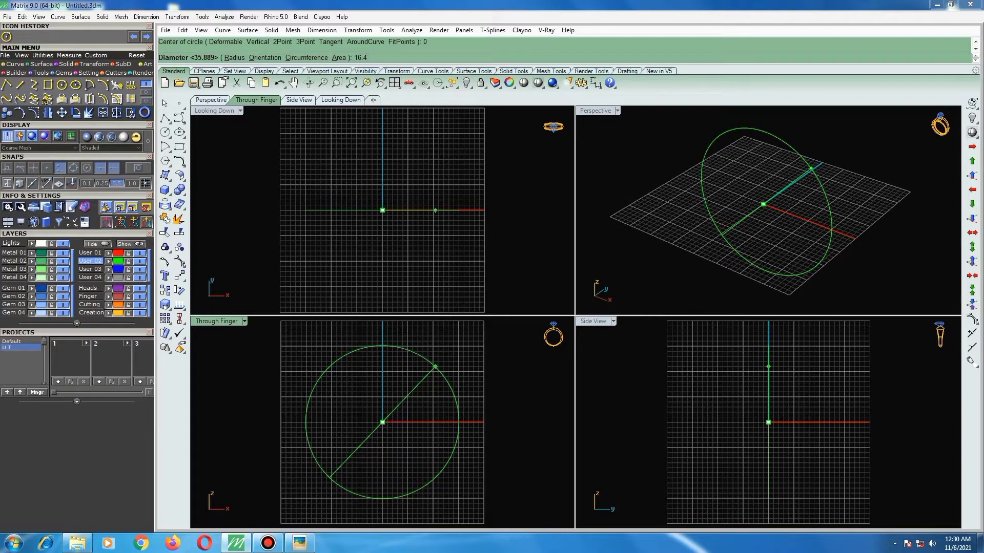
{"action": "key", "text": "Return"}
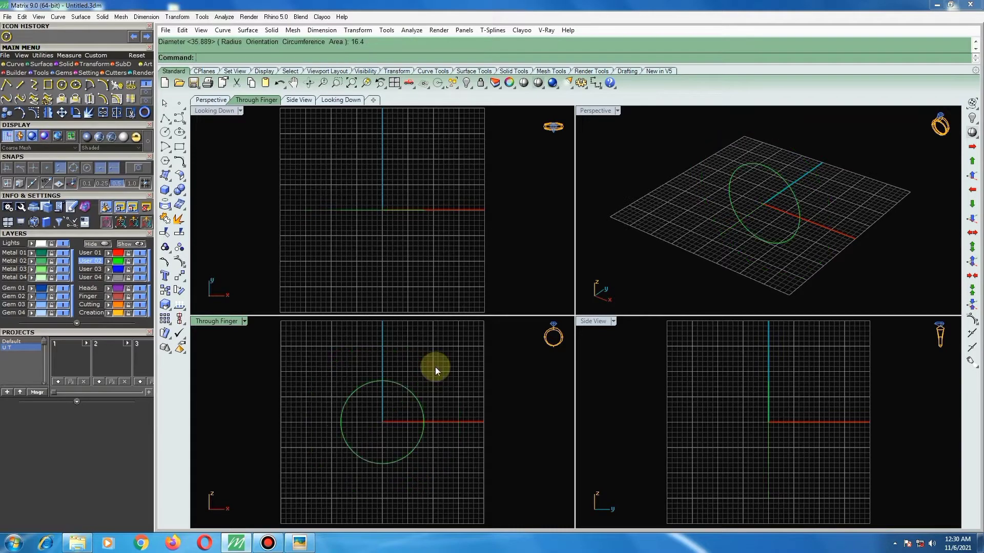
{"action": "left_click", "coordinate": [409, 389]}
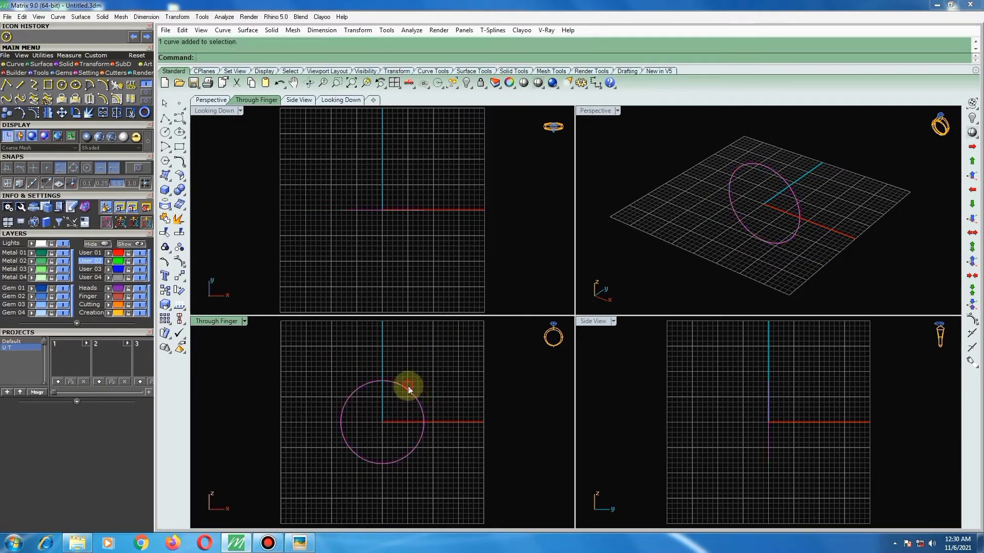
In the maximized Through Finger view, start a snapped polyline from the circle's bottom point, then cancel it.
{"action": "double_click", "coordinate": [225, 321]}
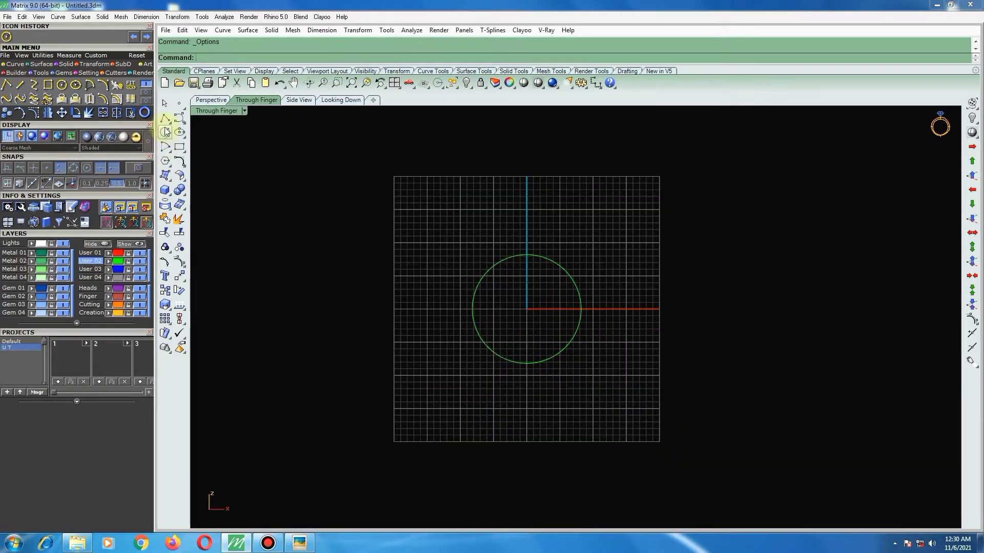
{"action": "left_click", "coordinate": [165, 117]}
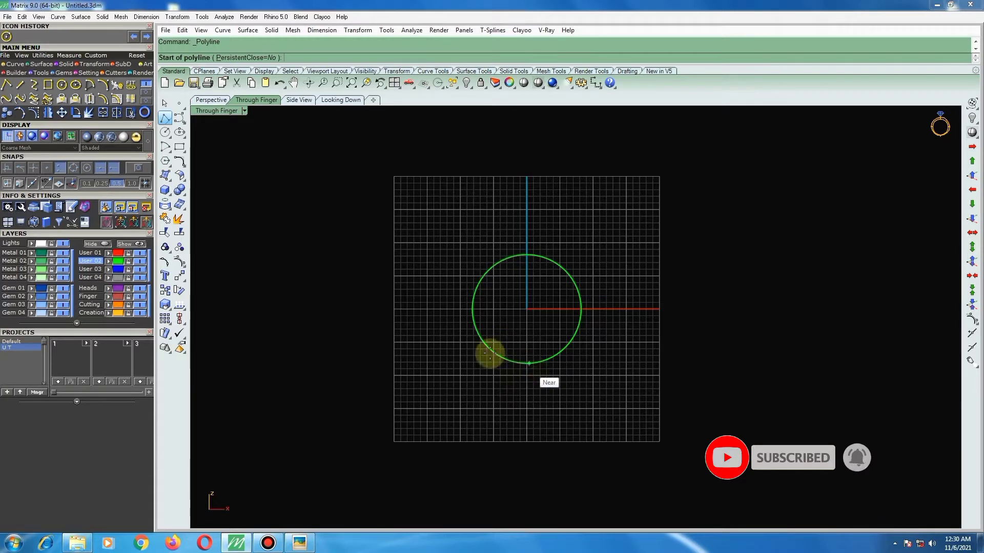
{"action": "left_click", "coordinate": [75, 167]}
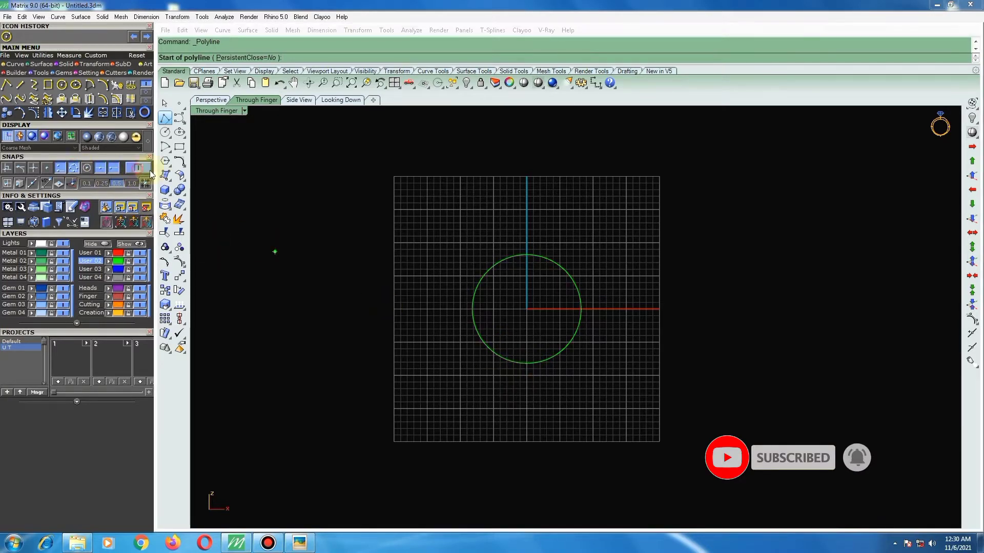
{"action": "left_click", "coordinate": [527, 364]}
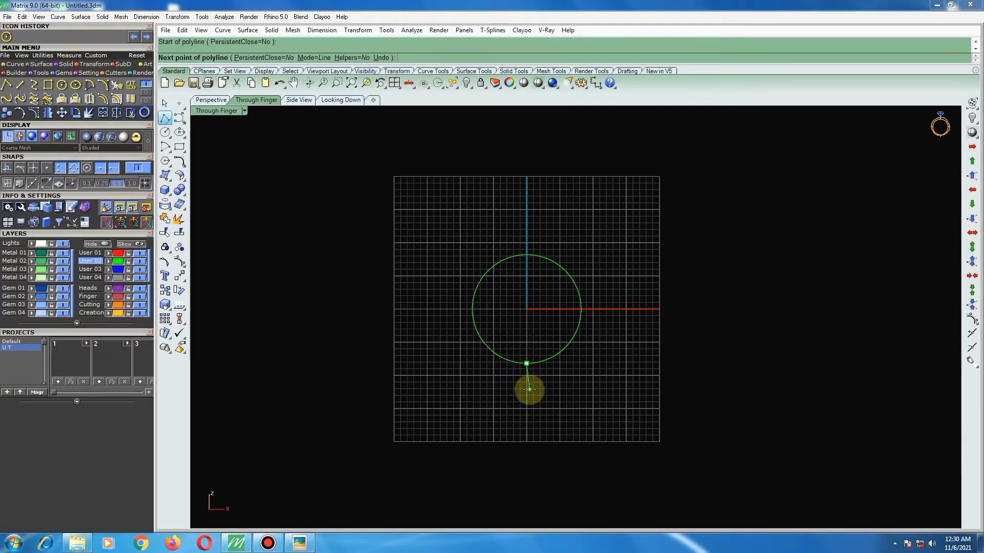
{"action": "type", "text": "1"}
{"action": "key", "text": "Return"}
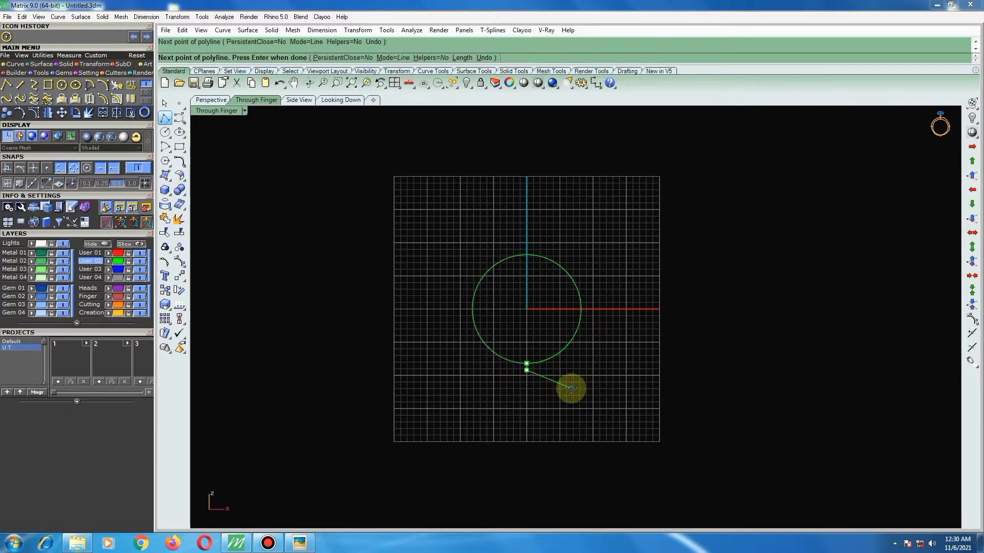
{"action": "key", "text": "Escape"}
Draw a 1.3-long line from the circle's right quadrant point.
{"action": "right_click", "coordinate": [589, 321]}
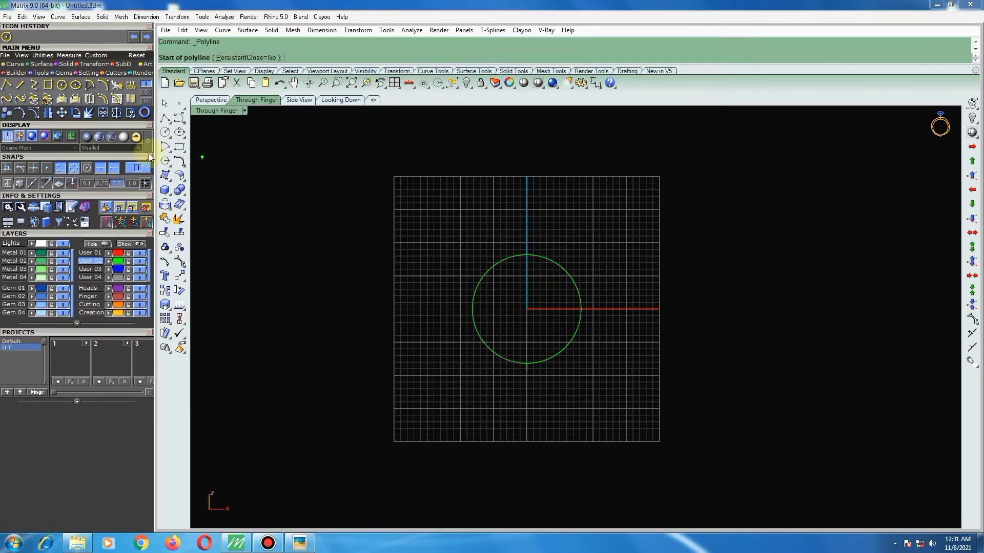
{"action": "left_click", "coordinate": [20, 84]}
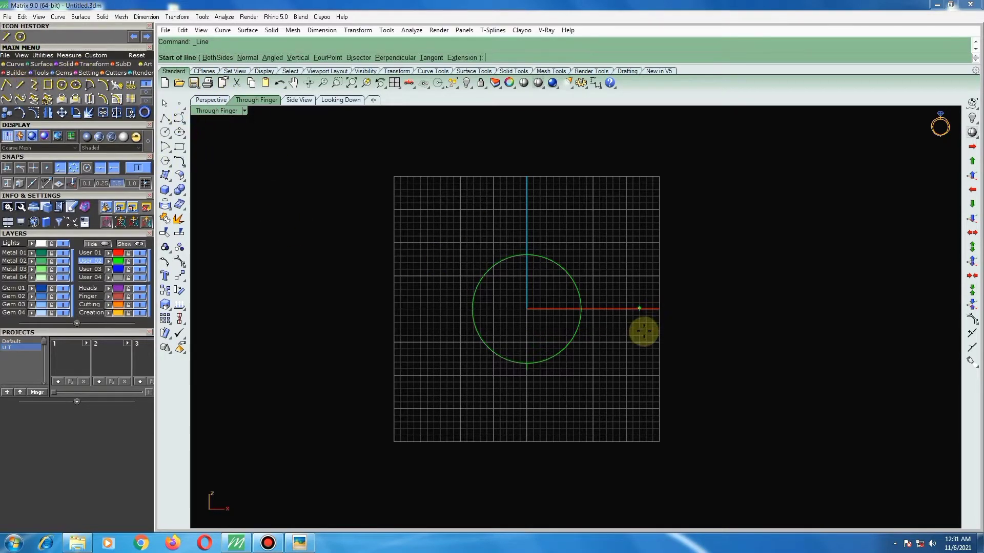
{"action": "left_click", "coordinate": [583, 310]}
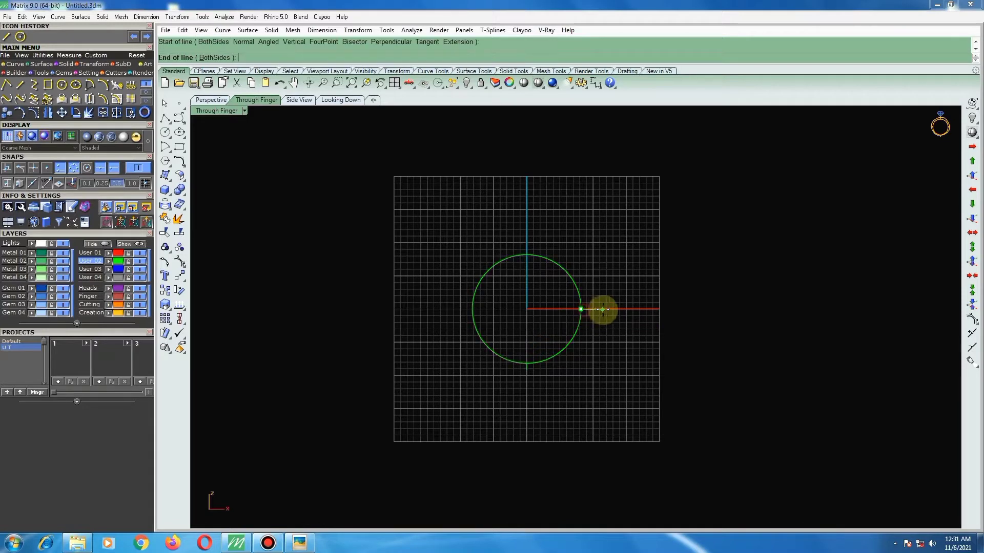
{"action": "type", "text": "1.3"}
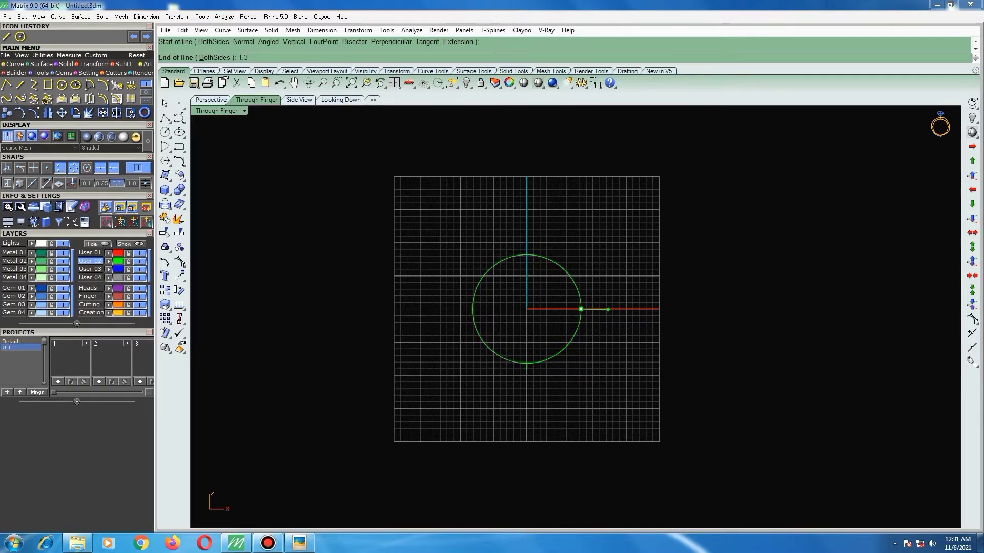
{"action": "key", "text": "Return"}
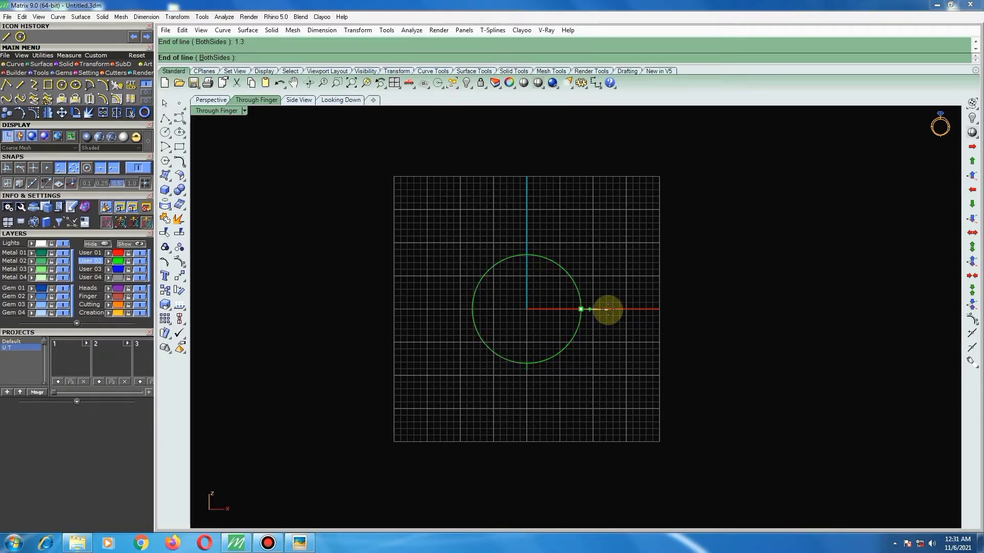
{"action": "scroll", "coordinate": [582, 310], "scroll_direction": "up", "scroll_amount": 5}
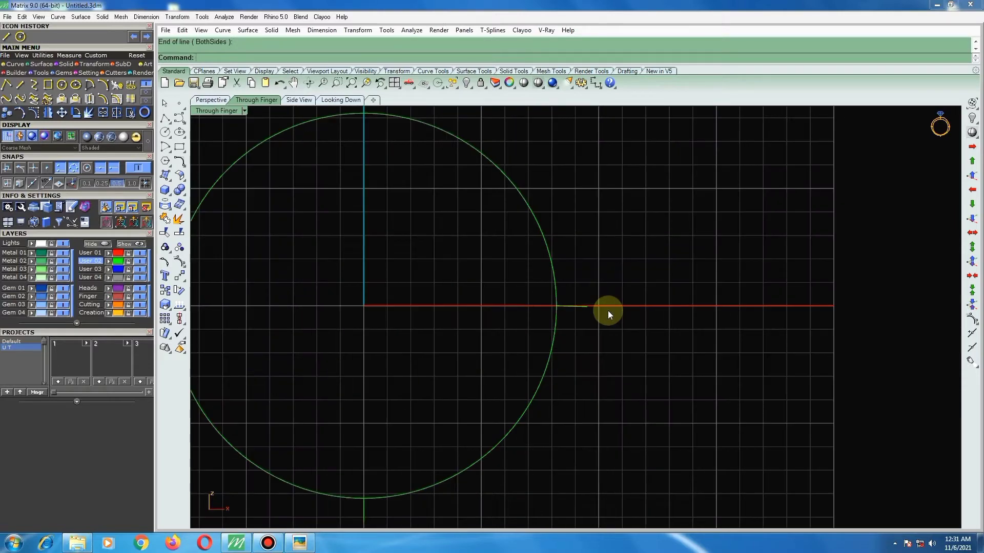
{"action": "scroll", "coordinate": [607, 310], "scroll_direction": "up", "scroll_amount": 3}
Add a 1.3 segment outward along the red axis from the circle's edge.
{"action": "key", "text": "Escape"}
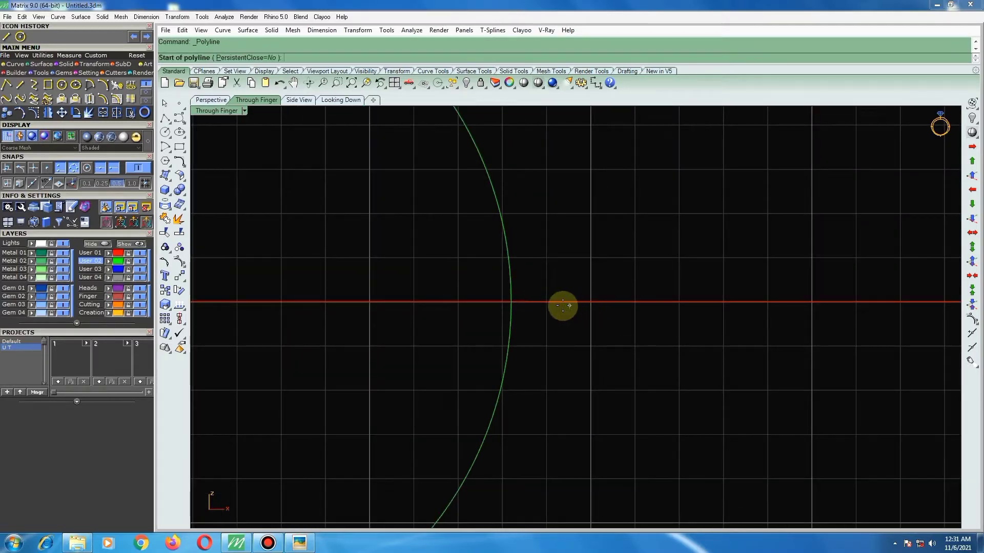
{"action": "left_click", "coordinate": [514, 302]}
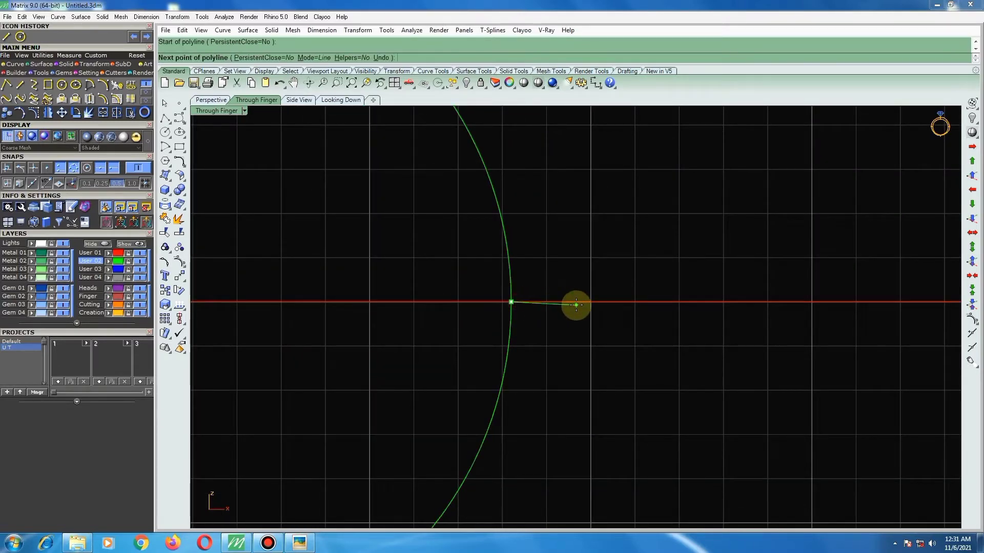
{"action": "type", "text": "1.3"}
{"action": "key", "text": "Return"}
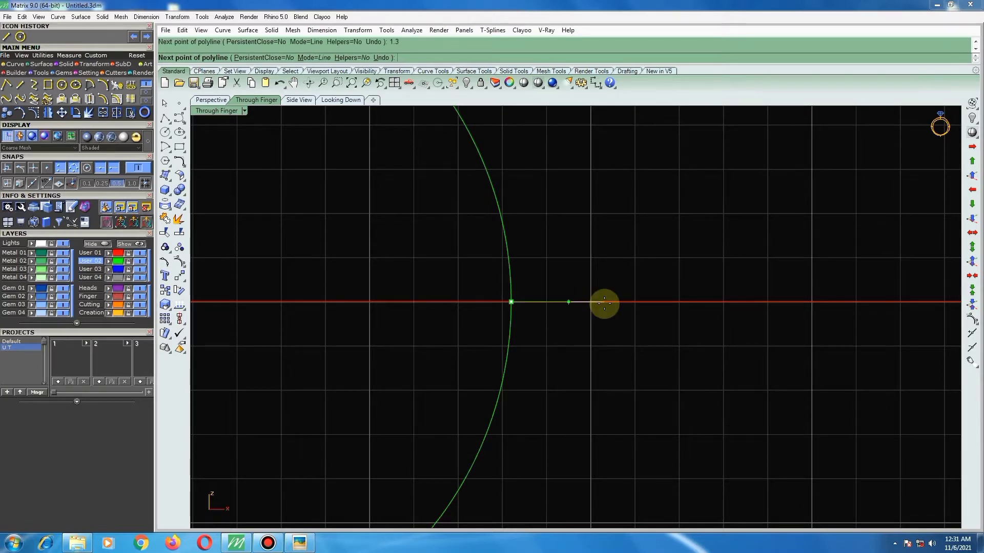
{"action": "left_click", "coordinate": [601, 302]}
{"action": "key", "text": "Return"}
{"action": "scroll", "coordinate": [528, 279], "scroll_direction": "down", "scroll_amount": 5}
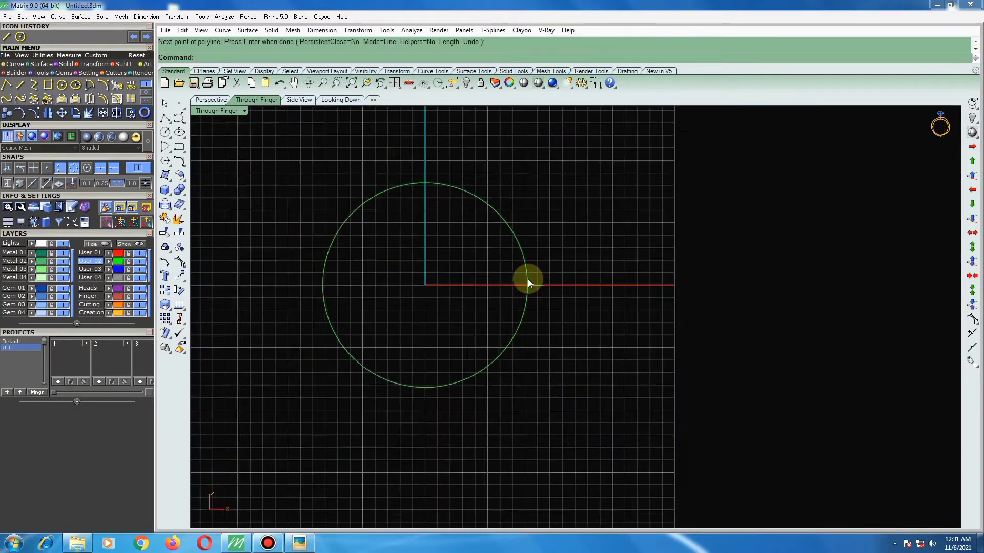
{"action": "scroll", "coordinate": [502, 236], "scroll_direction": "down", "scroll_amount": 3}
Add a 1.5 segment straight up from the circle's top point.
{"action": "key", "text": "Return"}
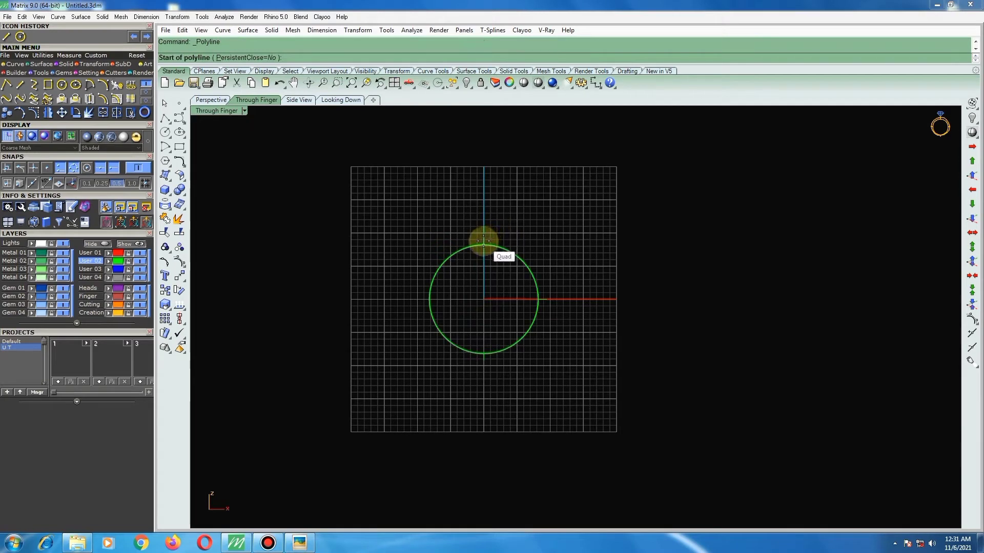
{"action": "left_click", "coordinate": [483, 240]}
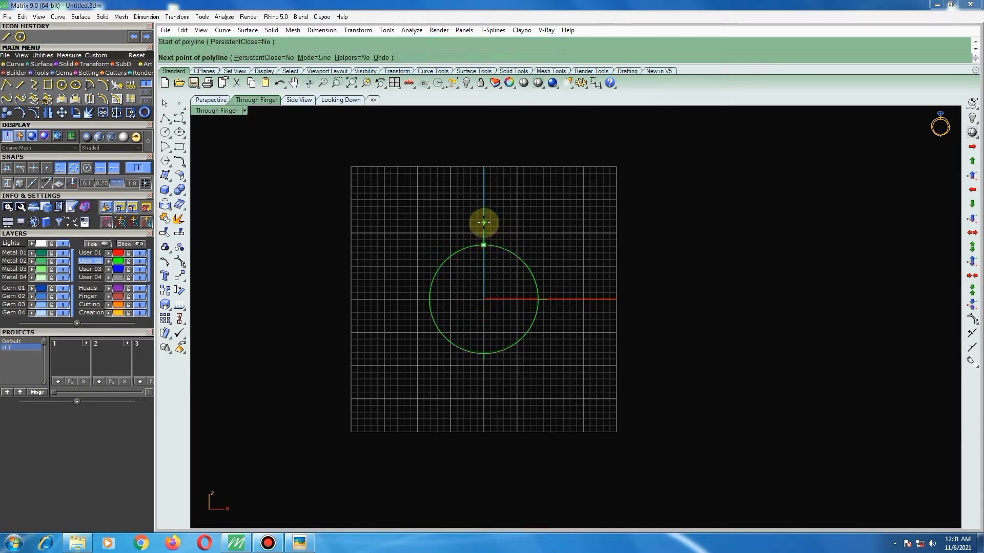
{"action": "type", "text": "1.5"}
{"action": "right_click", "coordinate": [483, 223]}
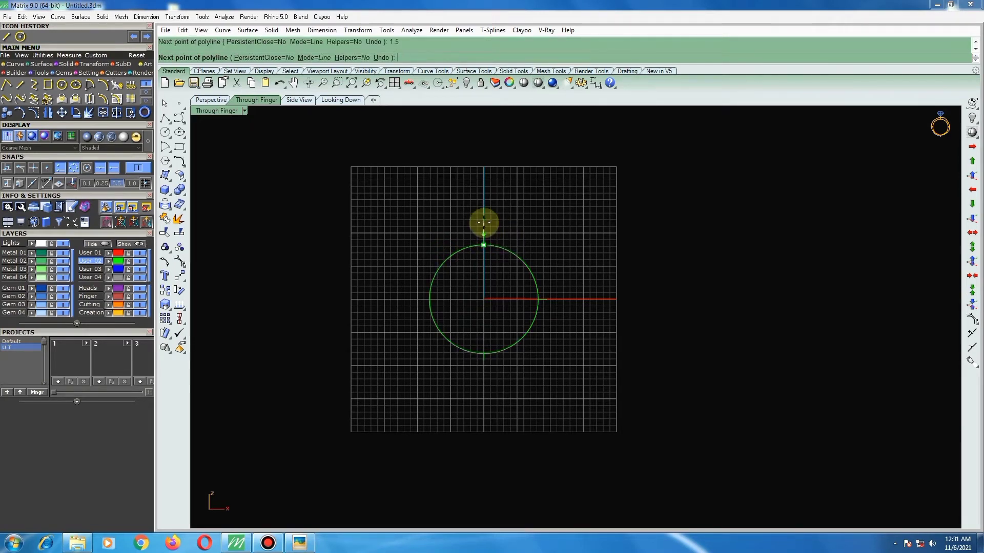
{"action": "right_click", "coordinate": [559, 238]}
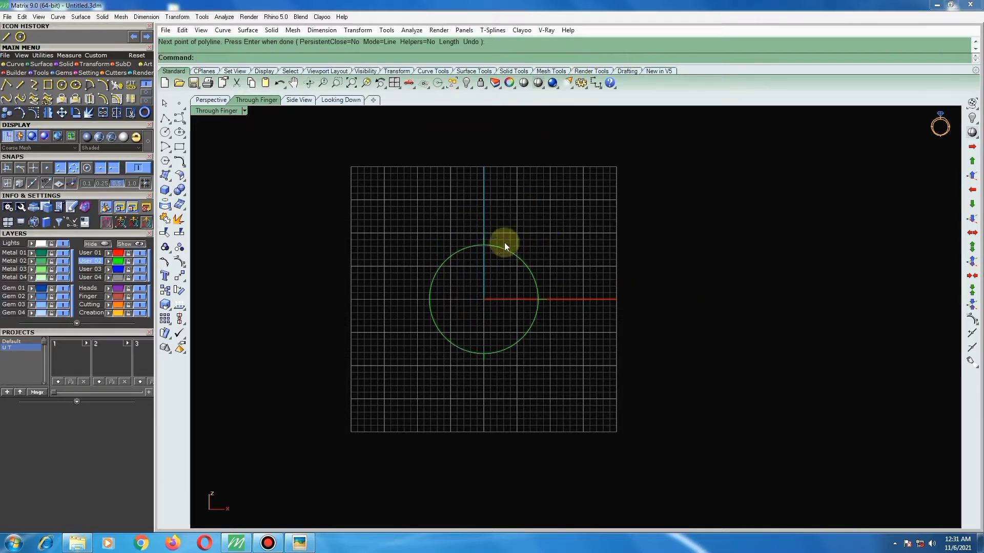
Add an outer three-point circle through the guide ends, then hide the grid with F7.
{"action": "left_click", "coordinate": [62, 85]}
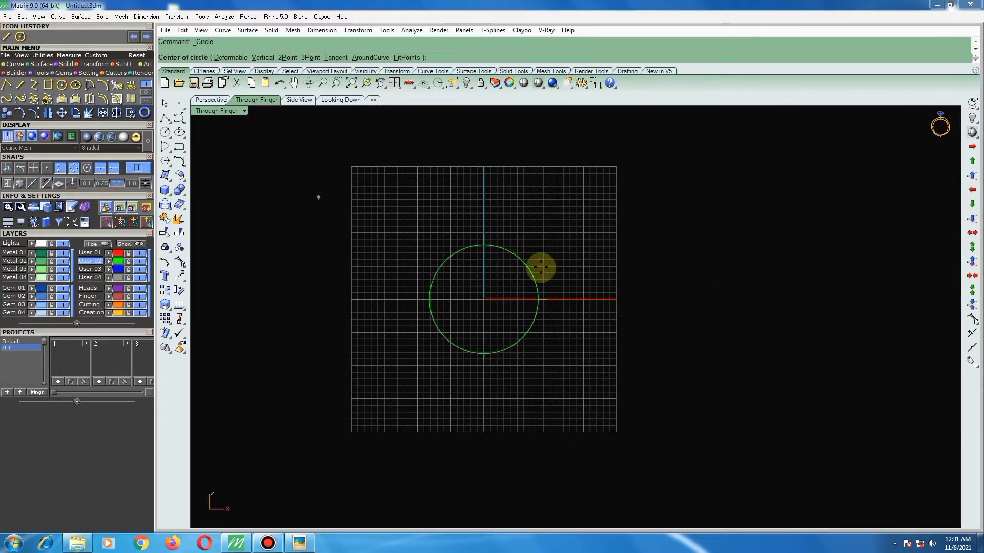
{"action": "left_click", "coordinate": [308, 58]}
{"action": "left_click", "coordinate": [483, 235]}
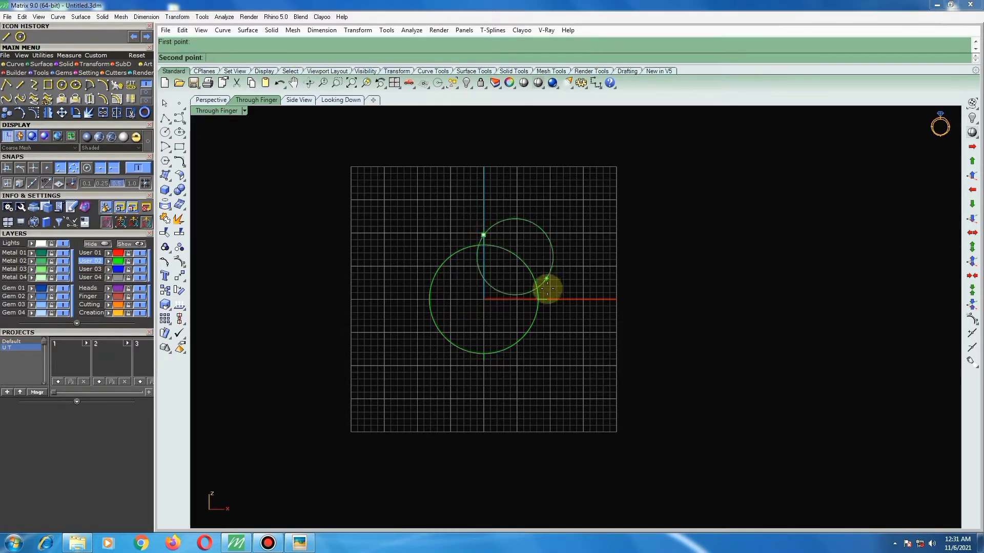
{"action": "left_click", "coordinate": [547, 299]}
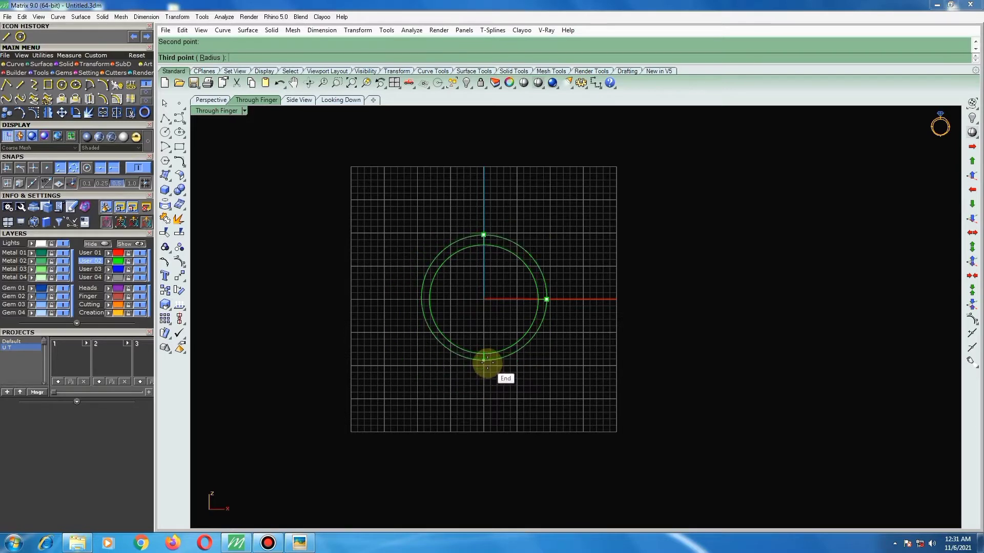
{"action": "key", "text": "Escape"}
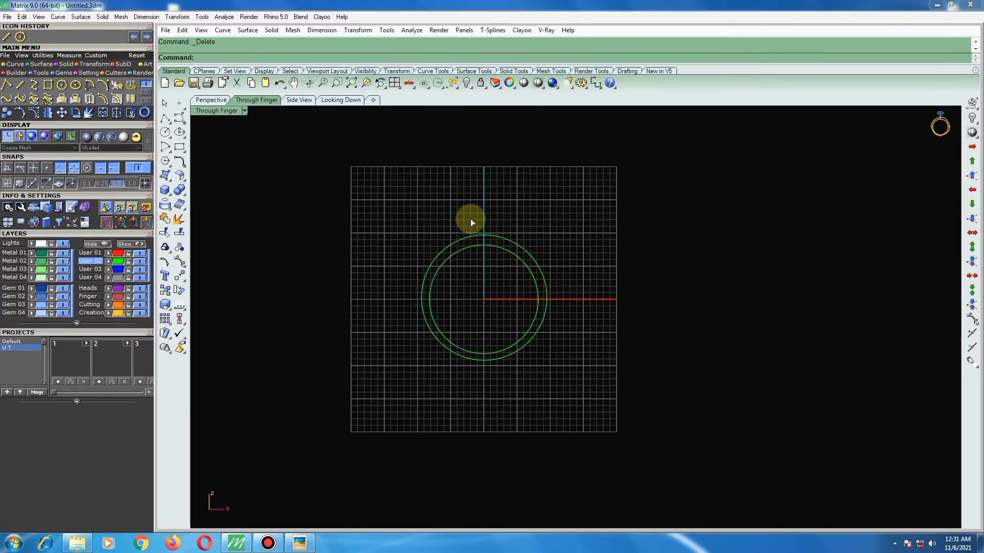
{"action": "key", "text": "F7"}
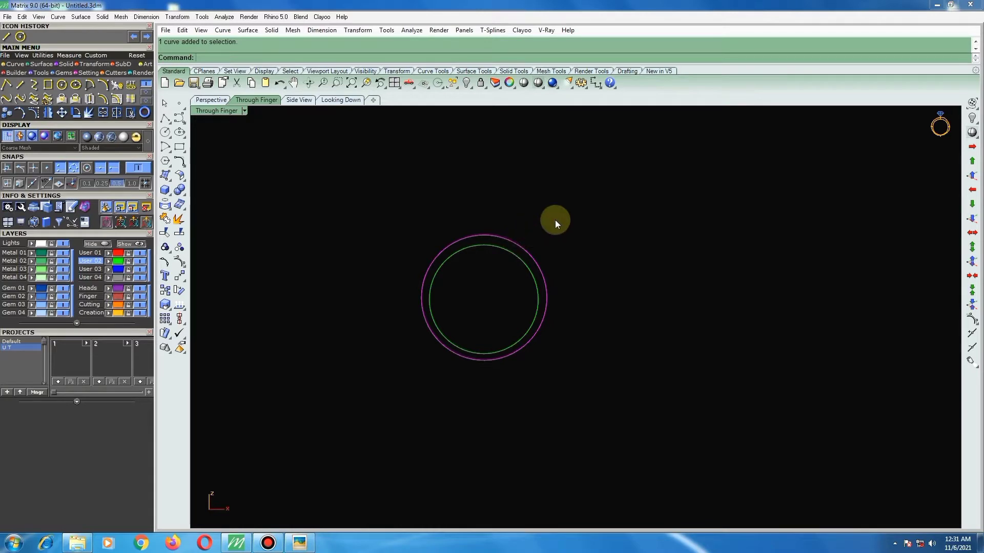
Measure the outer circle's length (59.377 mm) and copy the value from the command line.
{"action": "left_click", "coordinate": [224, 16]}
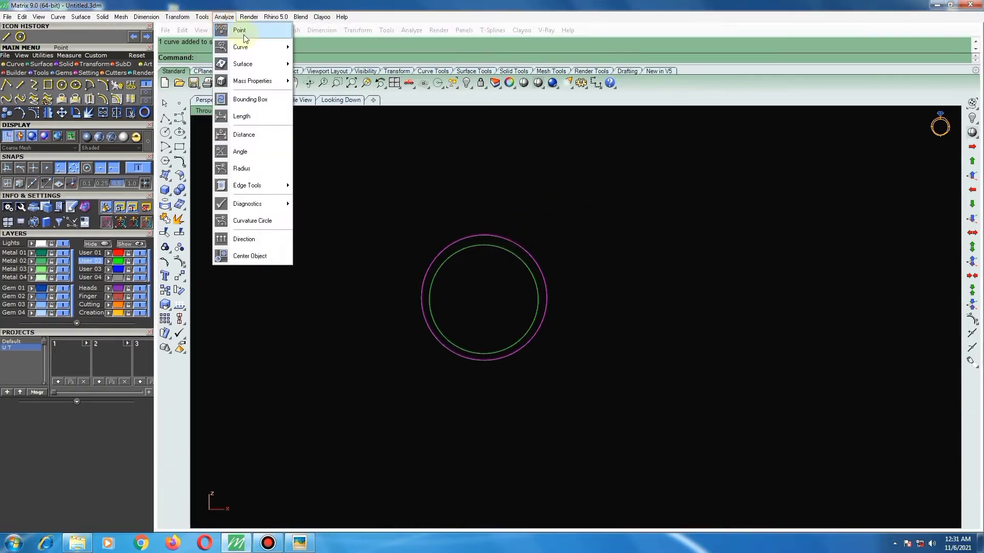
{"action": "left_click", "coordinate": [241, 116]}
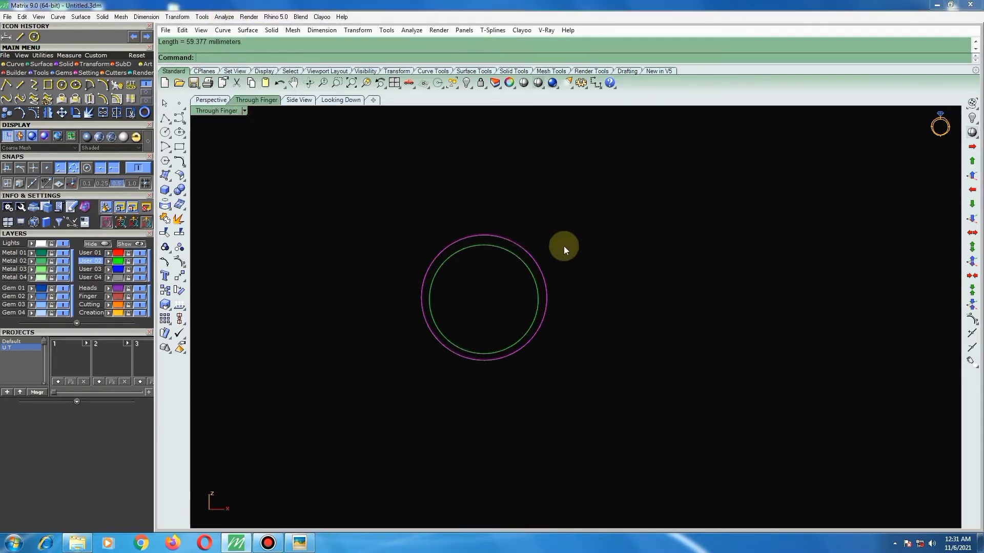
{"action": "right_click", "coordinate": [206, 43]}
{"action": "left_click", "coordinate": [220, 61]}
{"action": "right_click", "coordinate": [190, 43]}
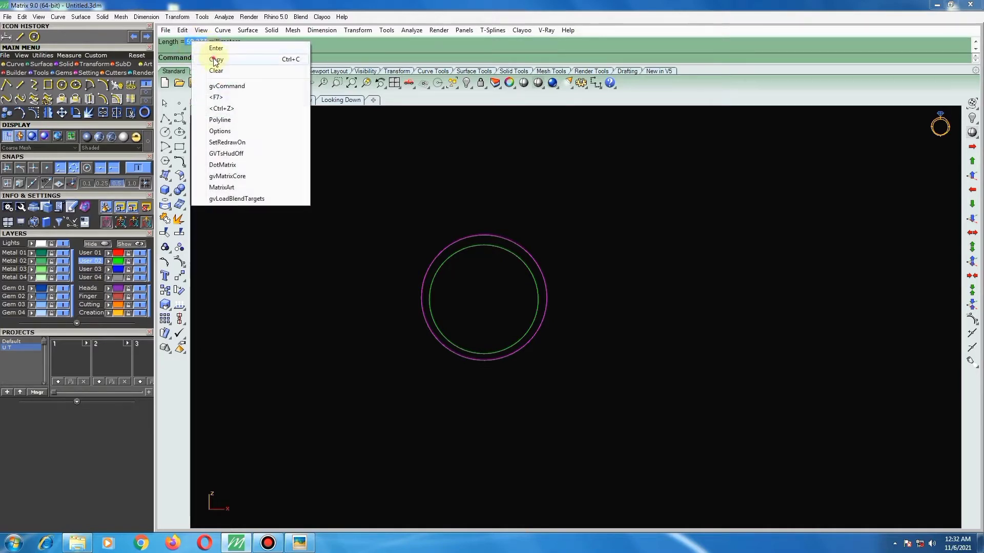
{"action": "left_click", "coordinate": [214, 49]}
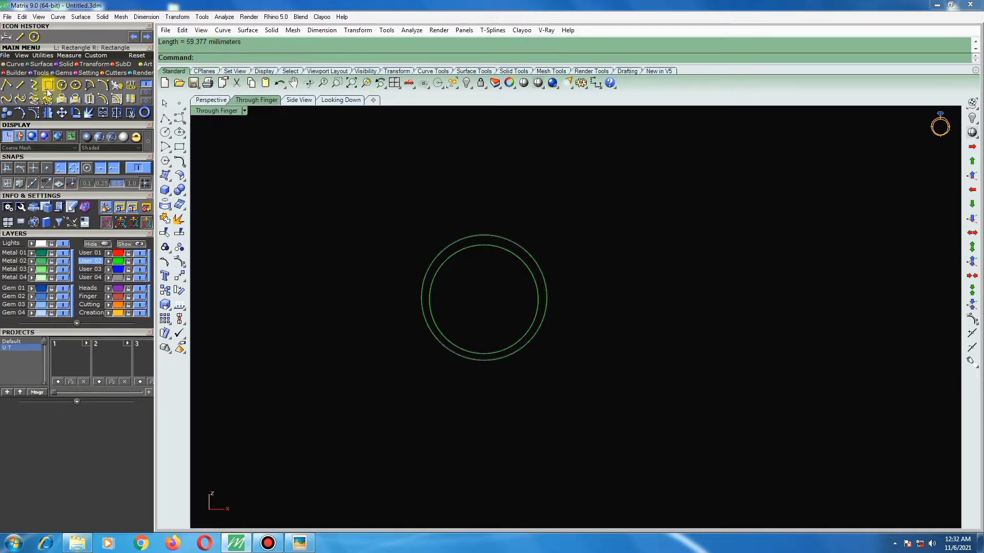
{"action": "left_click", "coordinate": [19, 84]}
Draw a line from the origin with the pasted length 59.377.
{"action": "type", "text": "0"}
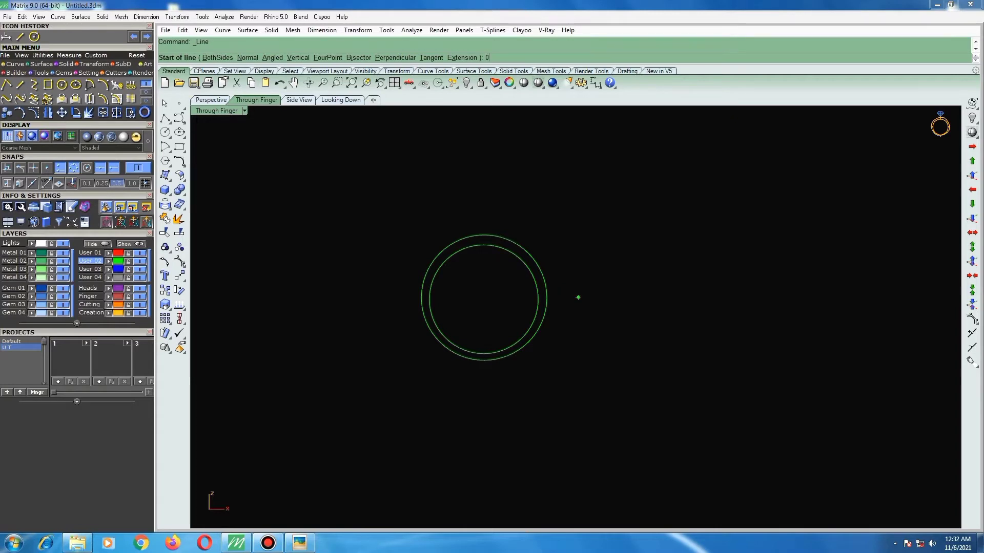
{"action": "key", "text": "Return"}
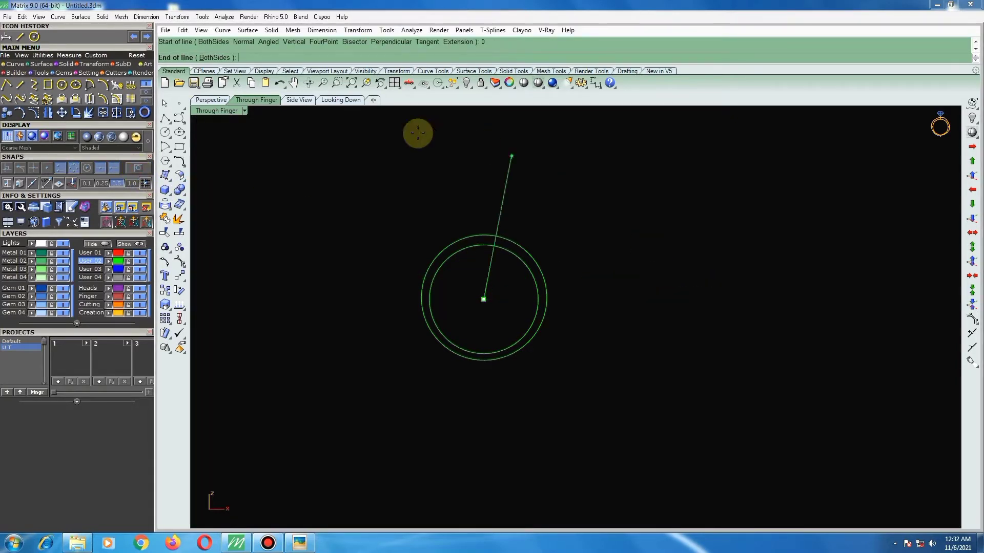
{"action": "right_click", "coordinate": [257, 55]}
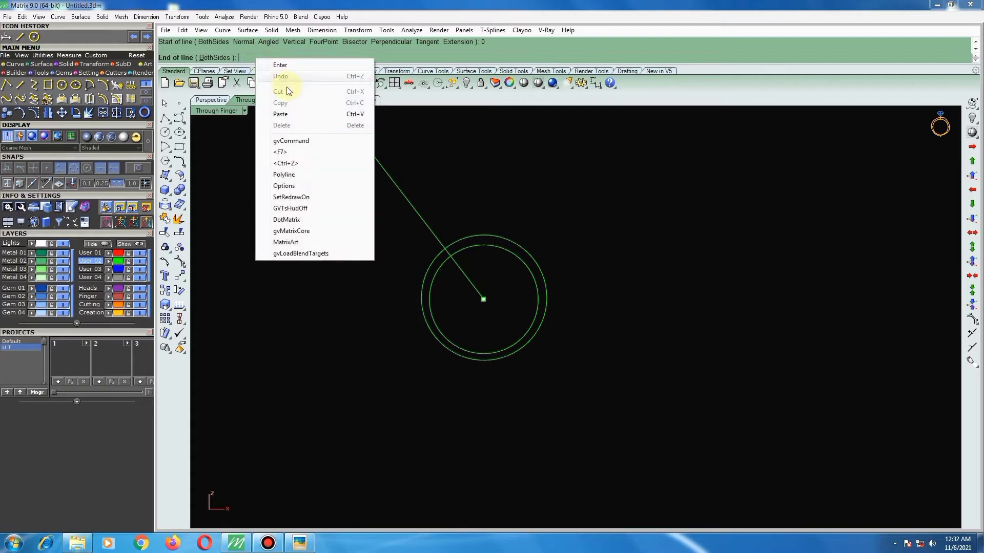
{"action": "left_click", "coordinate": [281, 114]}
{"action": "scroll", "coordinate": [706, 298], "scroll_direction": "down", "scroll_amount": 2}
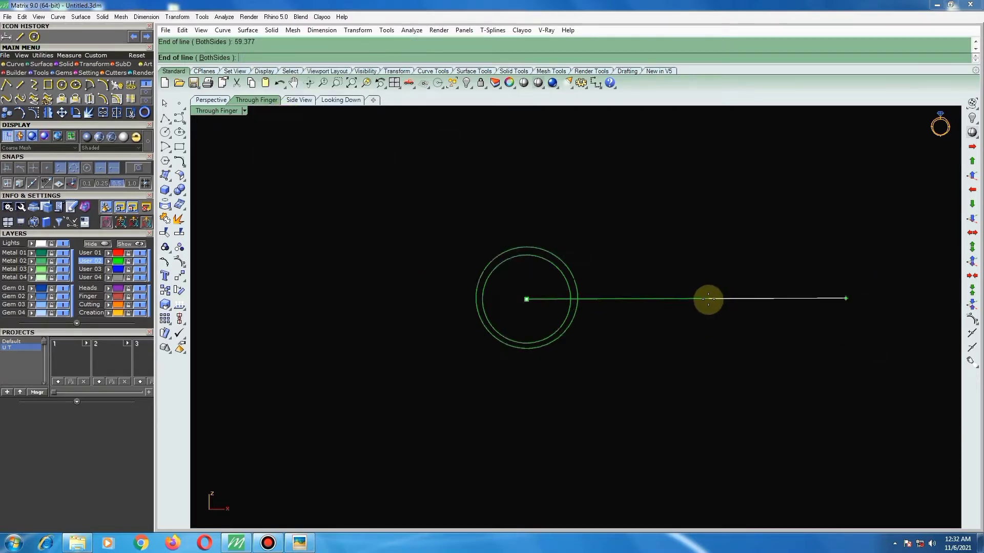
{"action": "scroll", "coordinate": [707, 300], "scroll_direction": "down", "scroll_amount": 3}
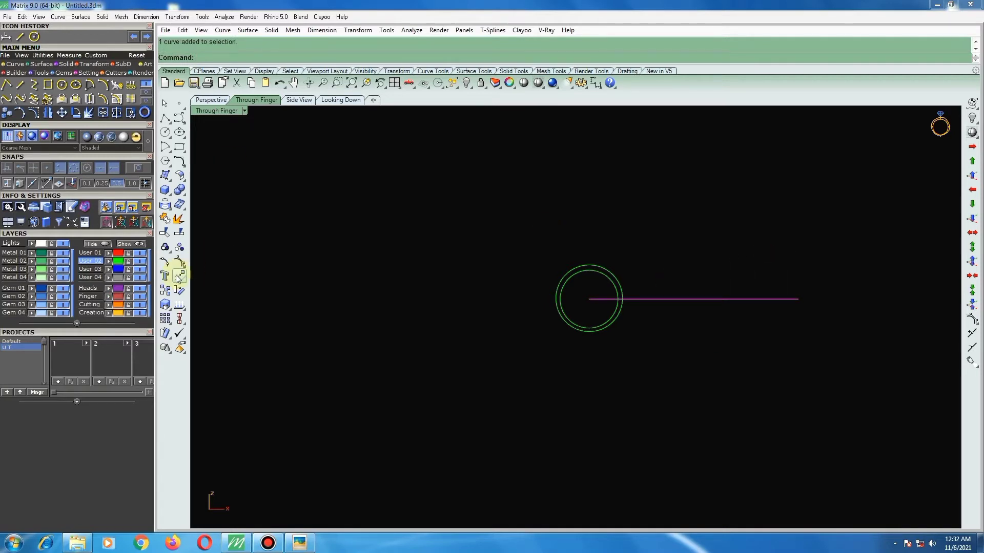
Move the line's midpoint onto the origin and put it on the Metal 02 layer.
{"action": "left_click", "coordinate": [61, 113]}
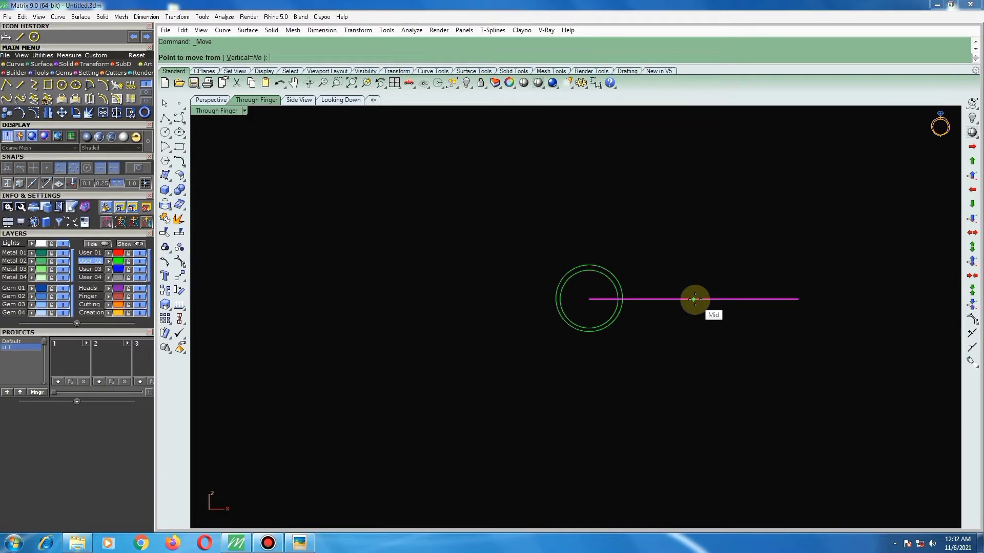
{"action": "left_click", "coordinate": [694, 299]}
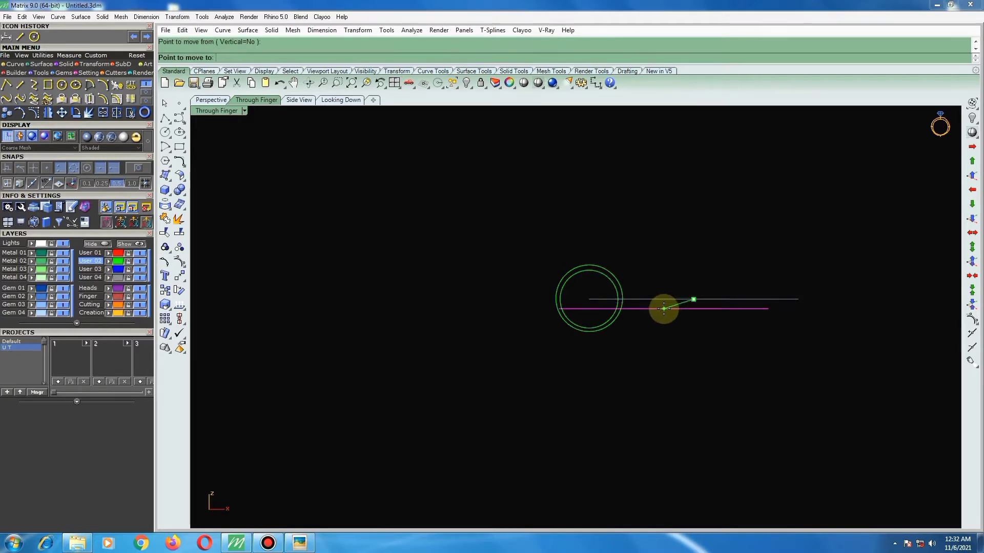
{"action": "type", "text": "0"}
{"action": "key", "text": "Return"}
{"action": "key", "text": "Escape"}
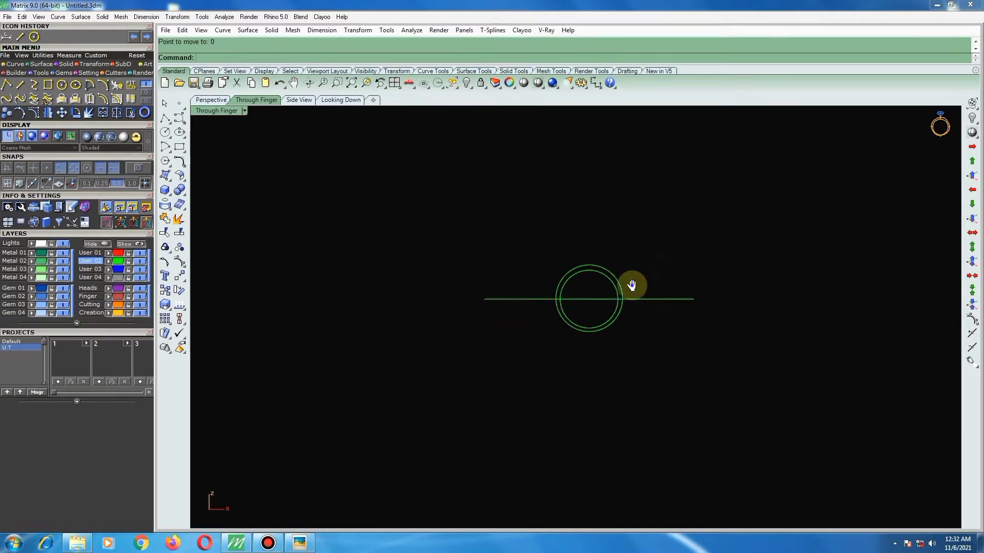
{"action": "right_click_drag", "start_coordinate": [631, 285], "coordinate": [494, 304]}
{"action": "scroll", "coordinate": [493, 304], "scroll_direction": "up", "scroll_amount": 5}
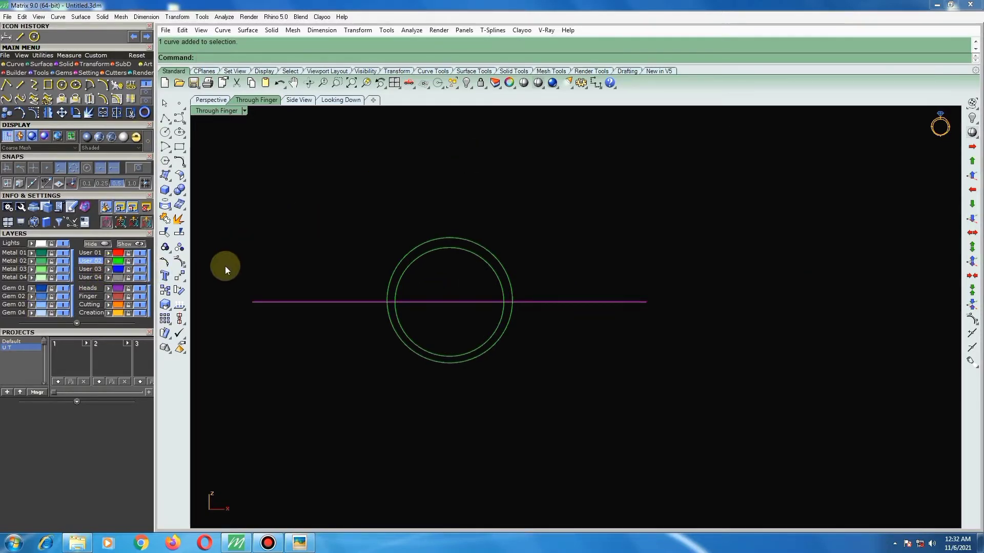
{"action": "left_click", "coordinate": [285, 255]}
{"action": "left_click", "coordinate": [13, 261]}
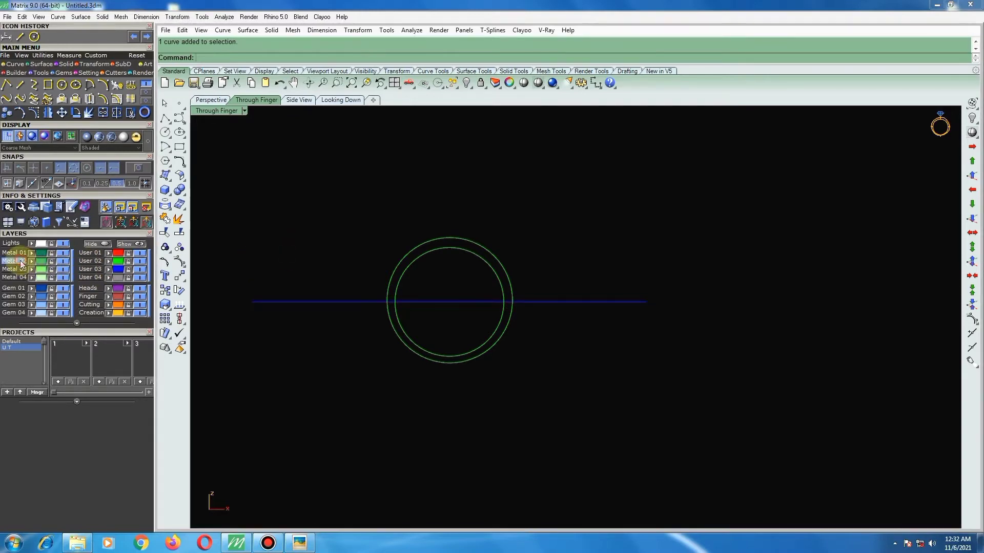
In the Looking Down view, start a Picture Frame with the ring photo a769adc.
{"action": "left_click", "coordinate": [340, 99]}
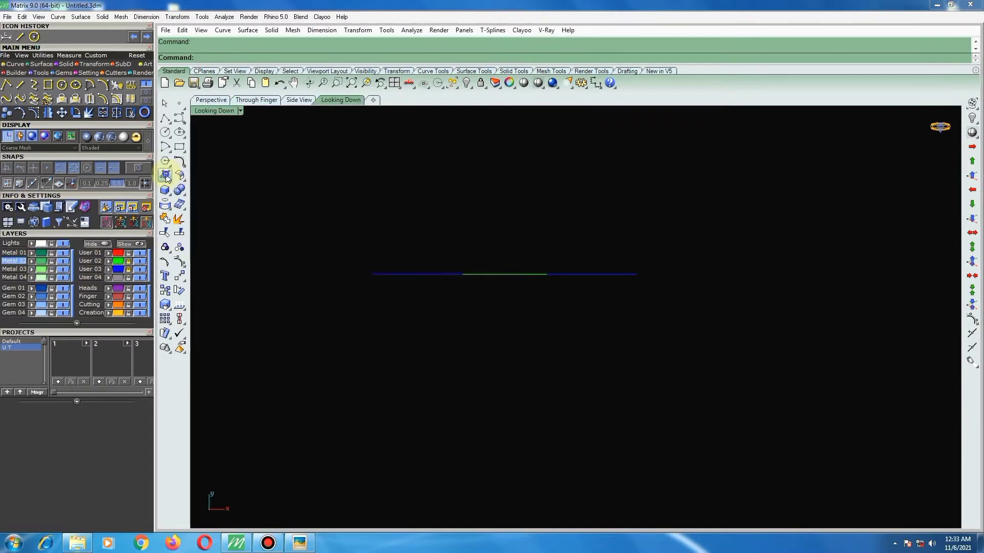
{"action": "left_click", "coordinate": [165, 175]}
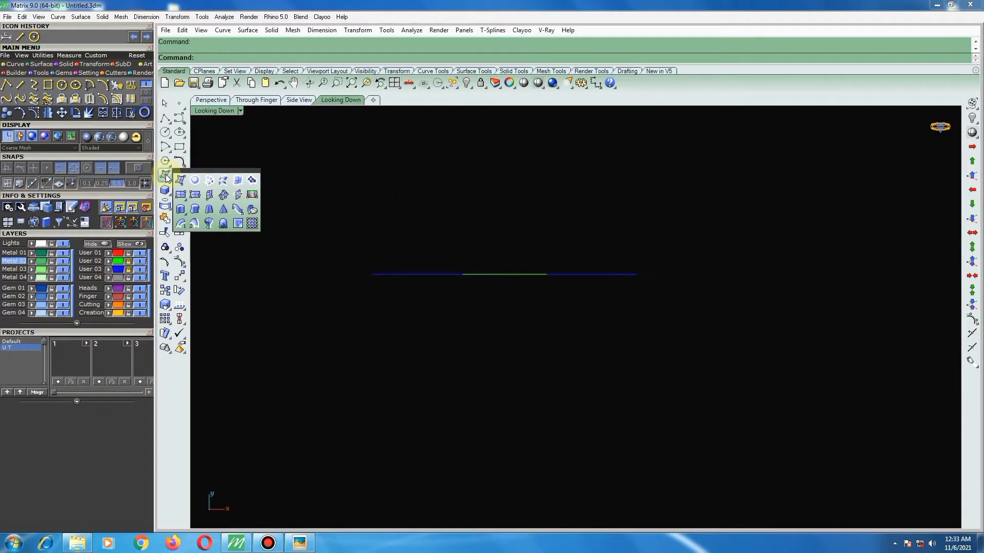
{"action": "left_click", "coordinate": [252, 196]}
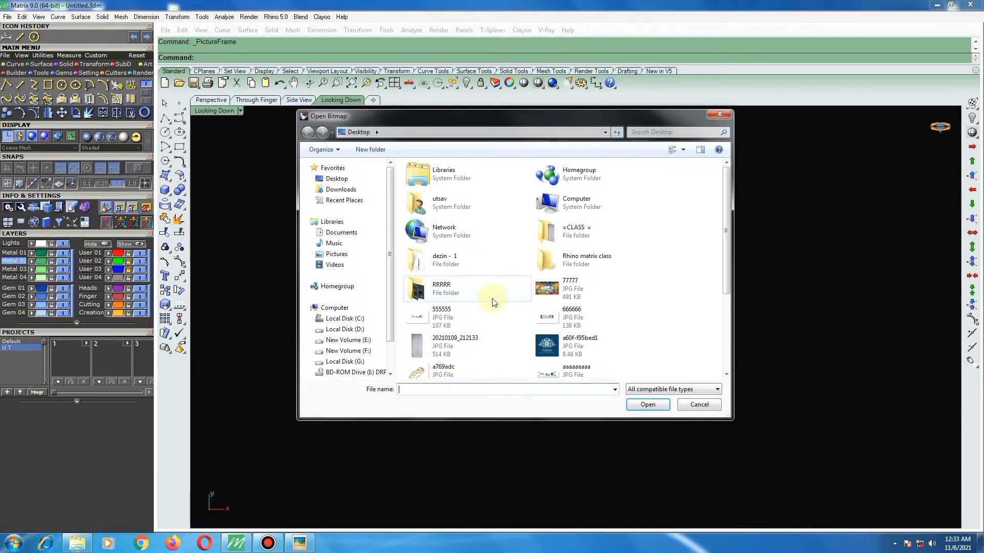
{"action": "left_click", "coordinate": [646, 260]}
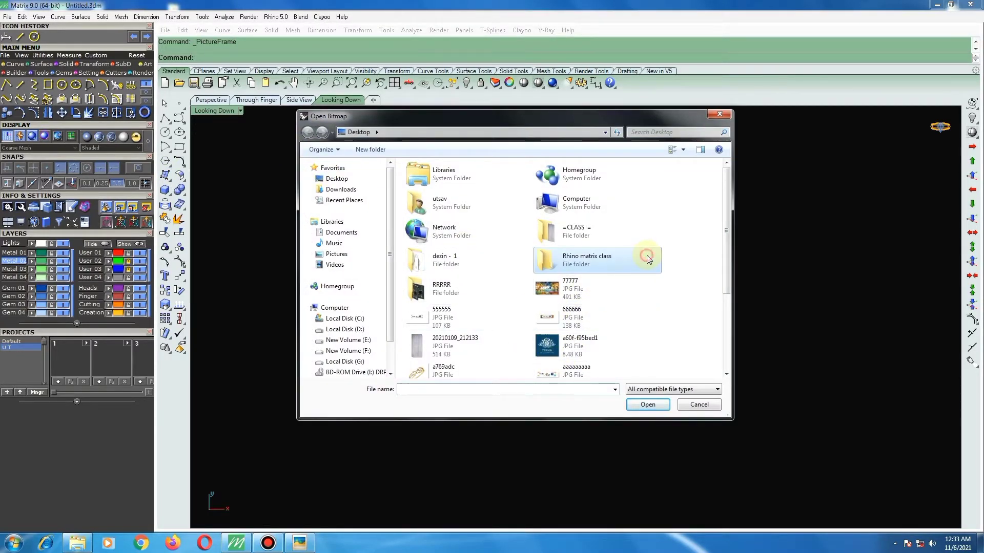
{"action": "scroll", "coordinate": [643, 257], "scroll_direction": "down", "scroll_amount": 2}
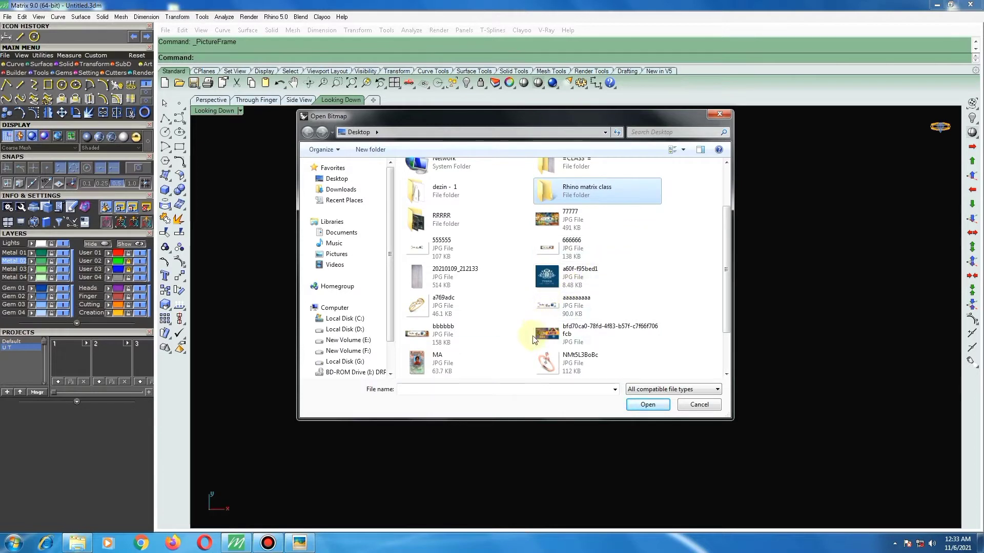
{"action": "scroll", "coordinate": [490, 344], "scroll_direction": "down", "scroll_amount": 2}
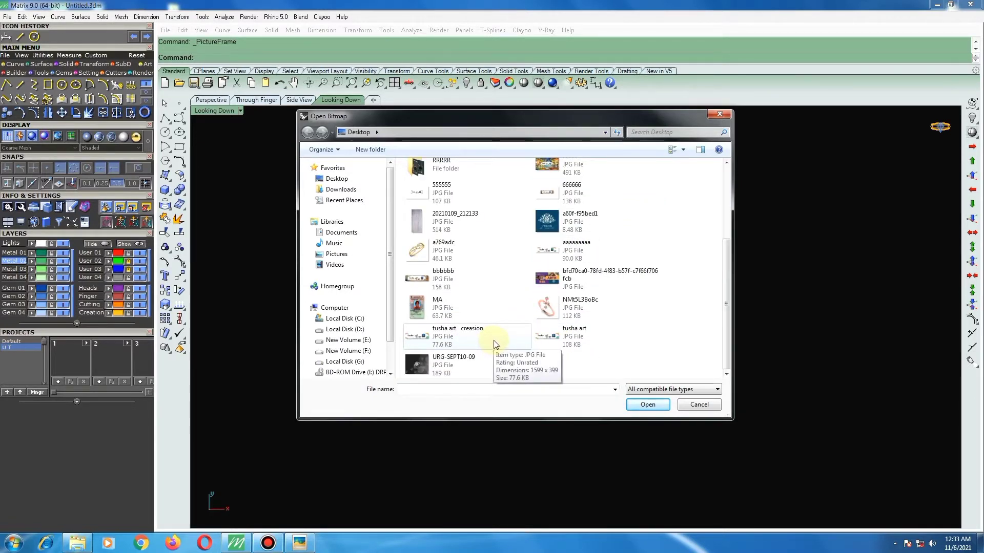
{"action": "left_click", "coordinate": [426, 251]}
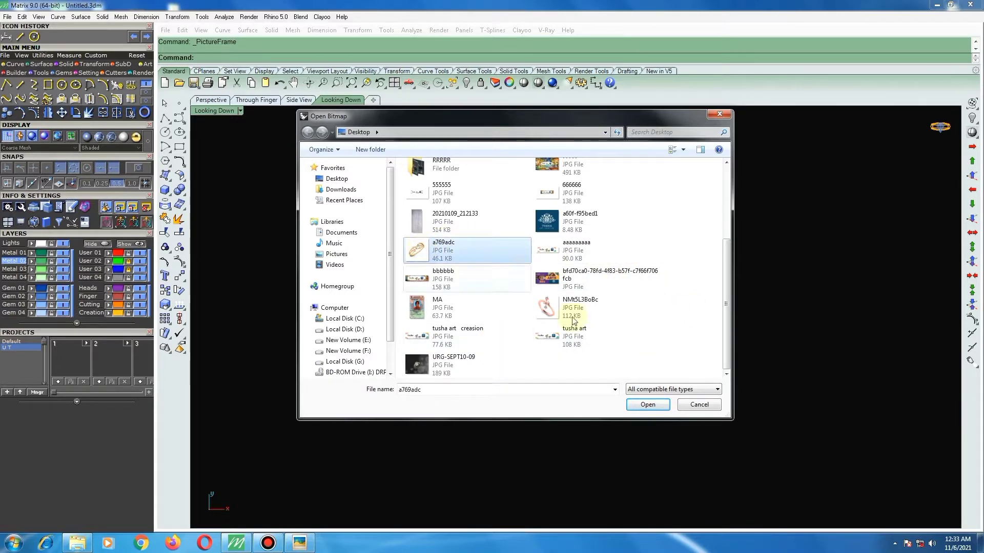
{"action": "left_click", "coordinate": [647, 405]}
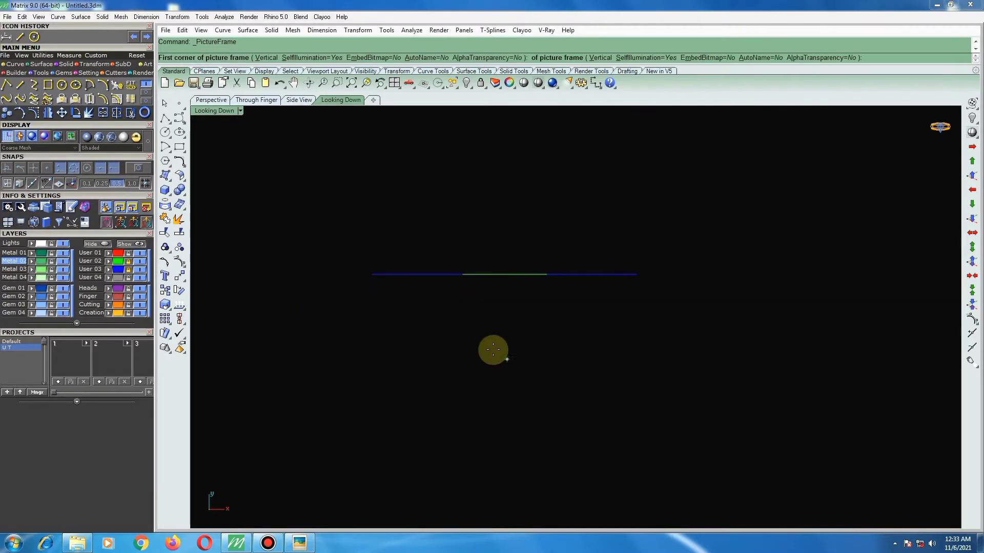
Place the ring photo frame by two corners and shift it over the origin.
{"action": "left_click", "coordinate": [455, 323]}
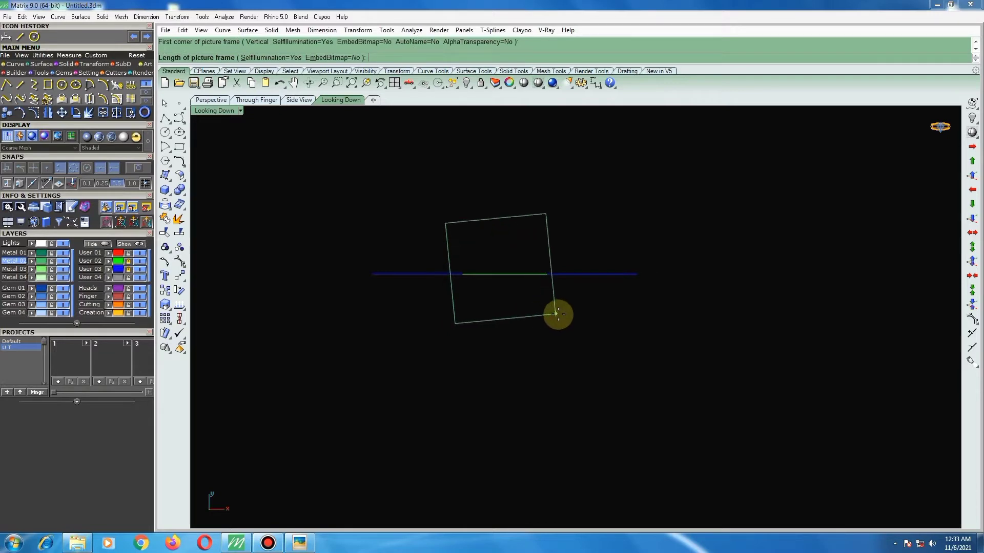
{"action": "left_click", "coordinate": [574, 317]}
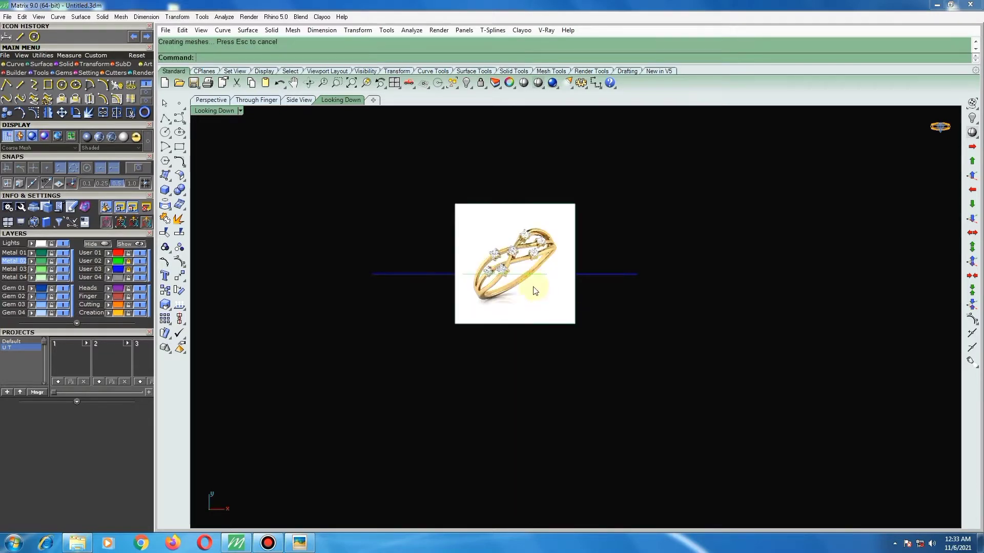
{"action": "left_click_drag", "start_coordinate": [532, 294], "coordinate": [517, 318]}
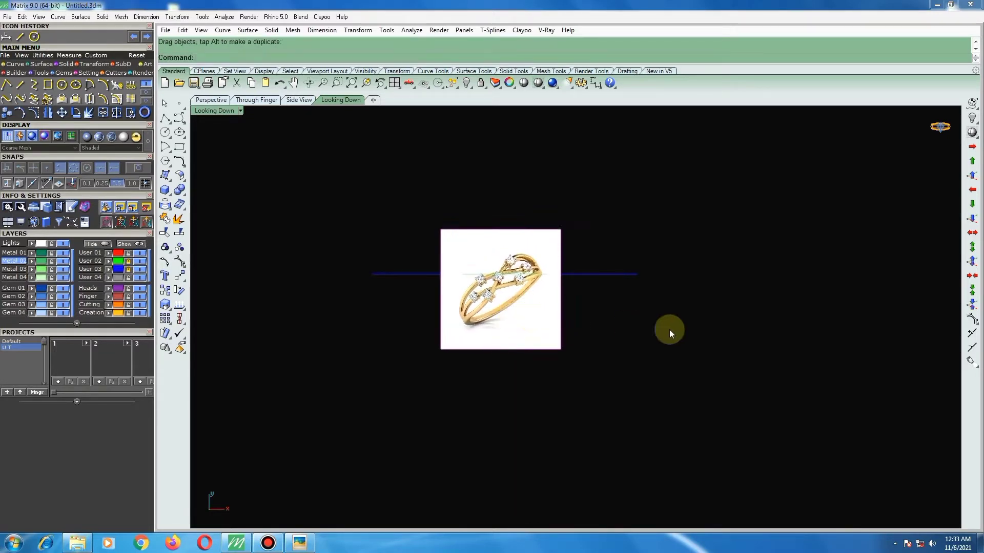
Rotate the ring photo about the origin using two reference points as a first levelling pass.
{"action": "left_click", "coordinate": [179, 290]}
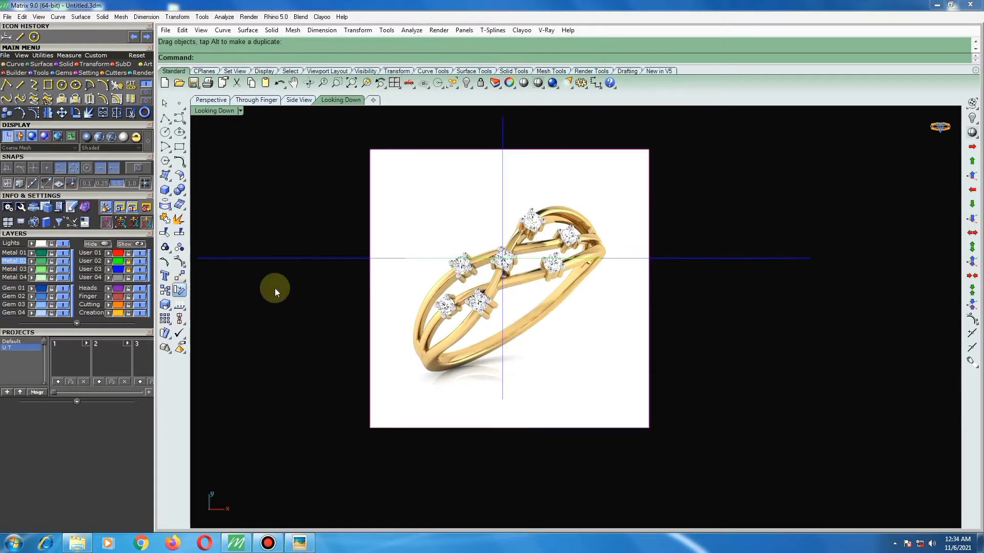
{"action": "scroll", "coordinate": [443, 337], "scroll_direction": "down", "scroll_amount": 2}
{"action": "type", "text": "0"}
{"action": "key", "text": "Return"}
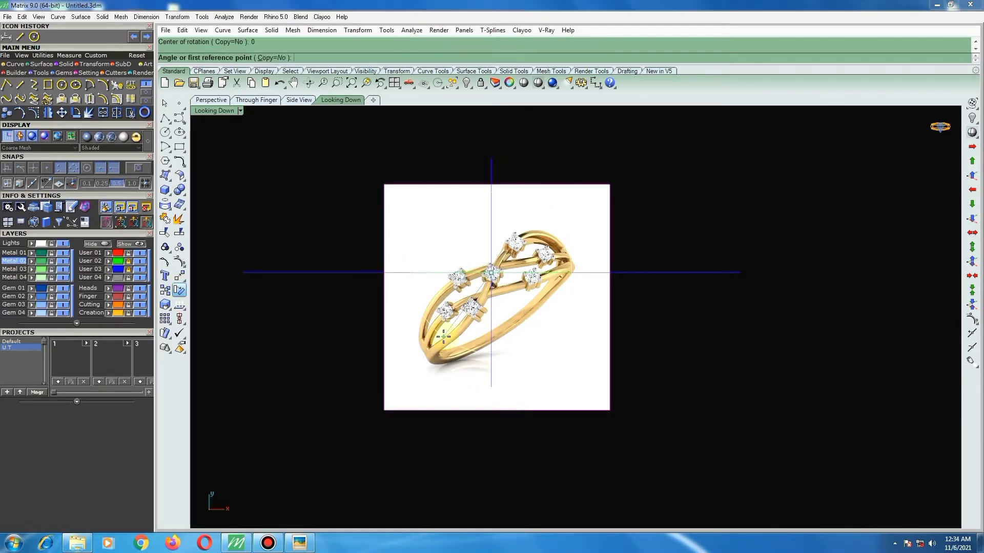
{"action": "left_click", "coordinate": [584, 367]}
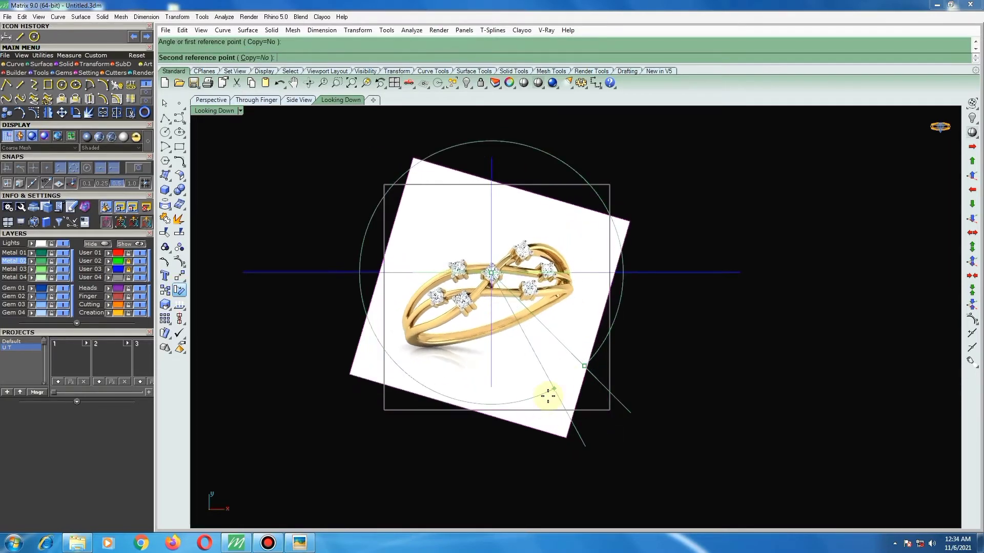
{"action": "left_click", "coordinate": [520, 415]}
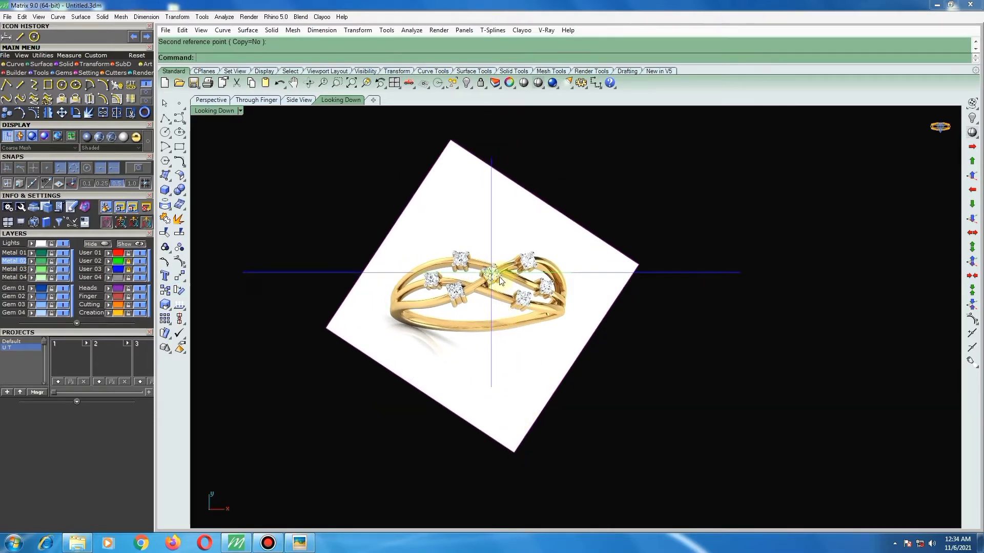
{"action": "scroll", "coordinate": [495, 284], "scroll_direction": "up", "scroll_amount": 4}
{"action": "scroll", "coordinate": [495, 285], "scroll_direction": "down", "scroll_amount": 2}
{"action": "scroll", "coordinate": [494, 285], "scroll_direction": "down", "scroll_amount": 1}
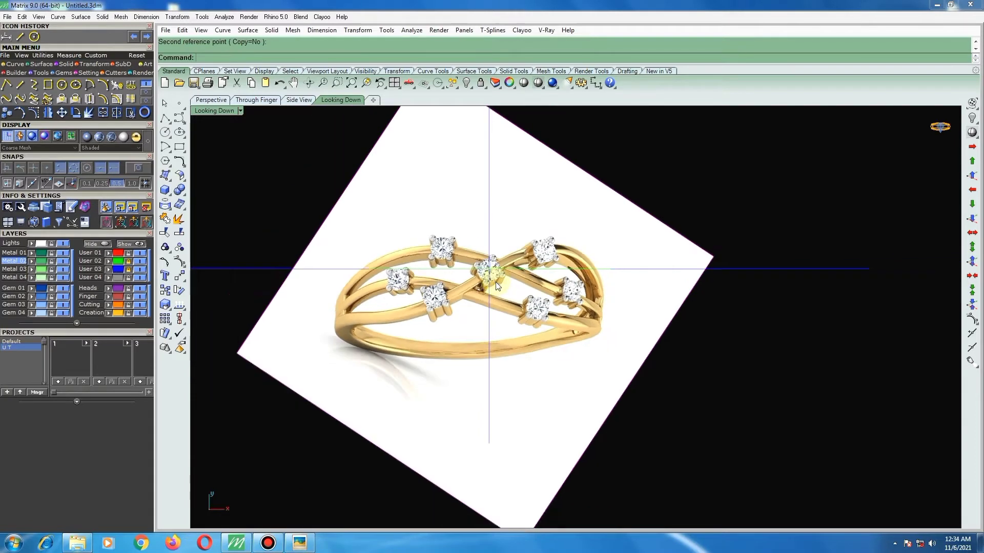
{"action": "scroll", "coordinate": [495, 285], "scroll_direction": "down", "scroll_amount": 1}
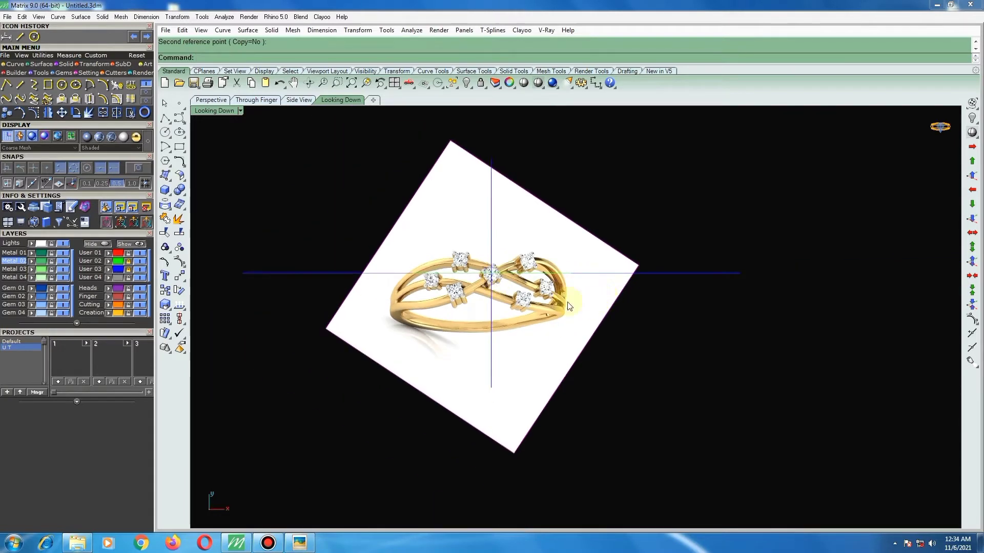
{"action": "scroll", "coordinate": [507, 281], "scroll_direction": "up", "scroll_amount": 1}
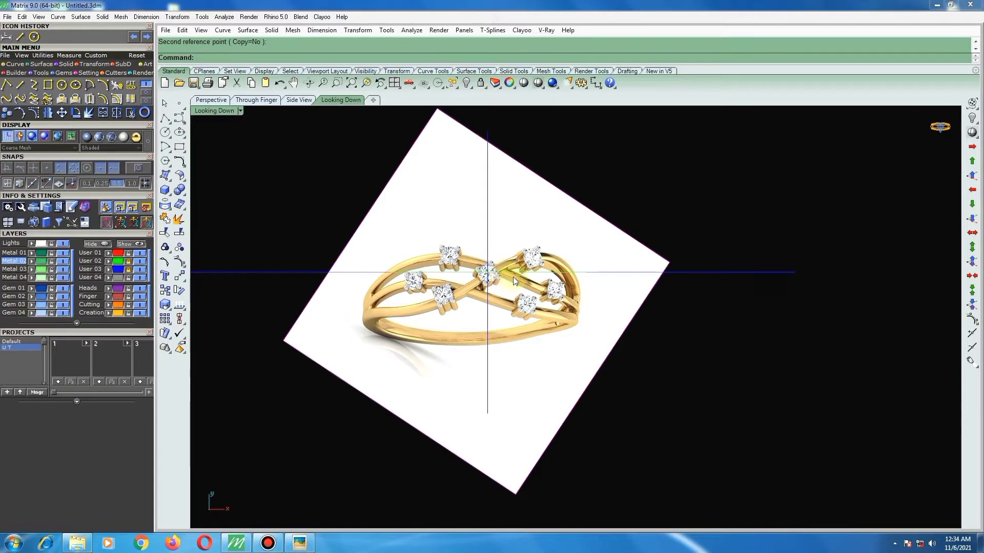
{"action": "scroll", "coordinate": [702, 336], "scroll_direction": "down", "scroll_amount": 2}
{"action": "scroll", "coordinate": [668, 357], "scroll_direction": "down", "scroll_amount": 1}
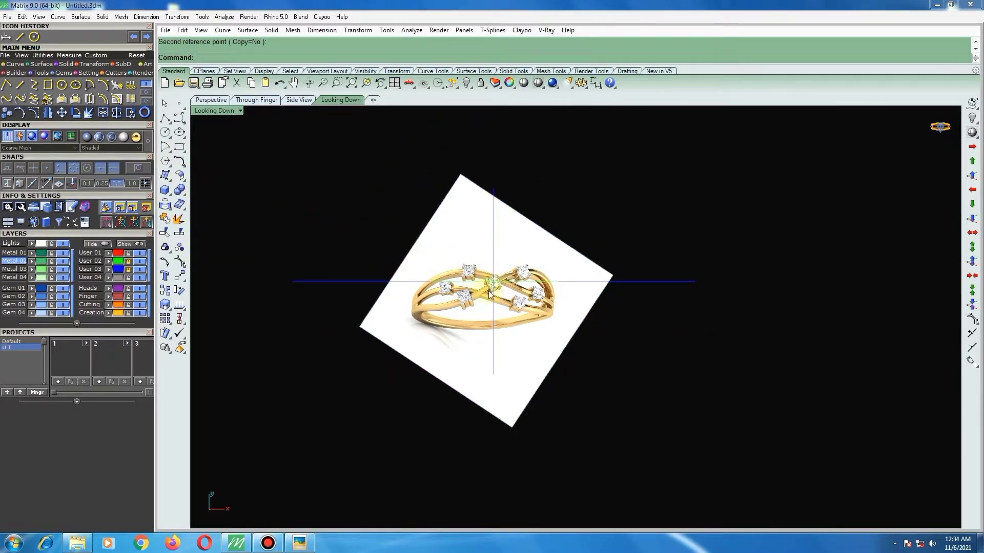
{"action": "scroll", "coordinate": [490, 294], "scroll_direction": "up", "scroll_amount": 1}
Select the image plane and rotate it again about 0 so the ring sits level.
{"action": "left_click", "coordinate": [503, 302]}
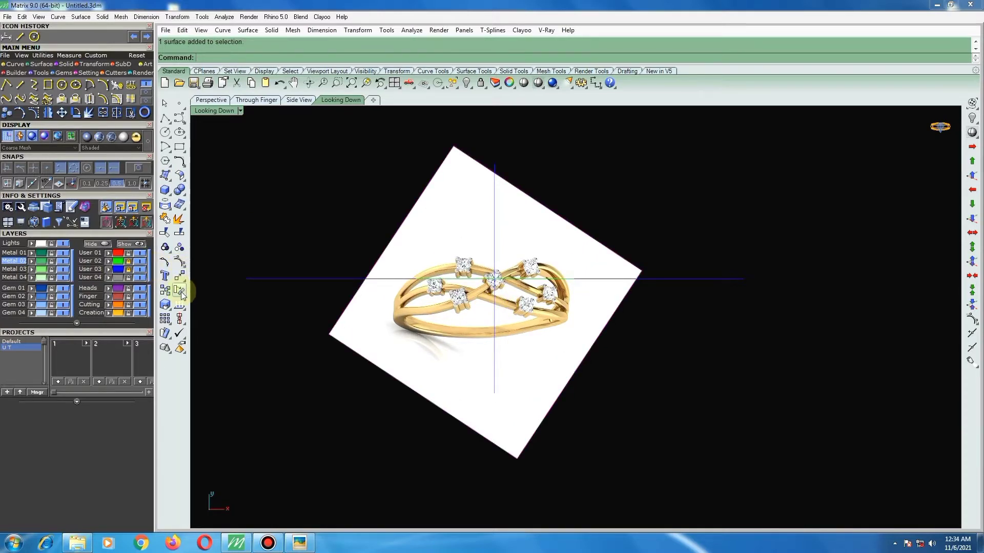
{"action": "left_click", "coordinate": [177, 263]}
{"action": "type", "text": "0"}
{"action": "key", "text": "Return"}
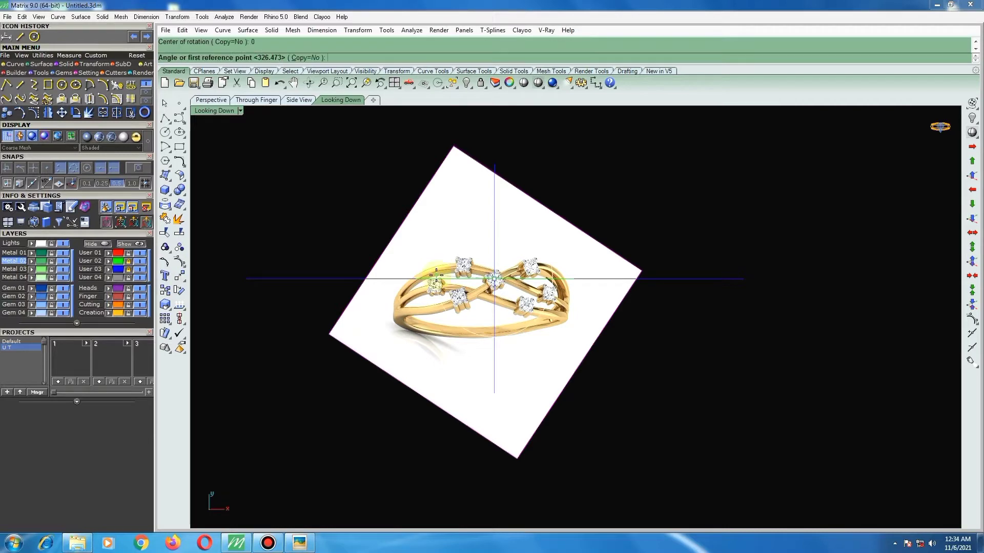
{"action": "scroll", "coordinate": [603, 191], "scroll_direction": "up", "scroll_amount": 2}
{"action": "left_click", "coordinate": [641, 171]}
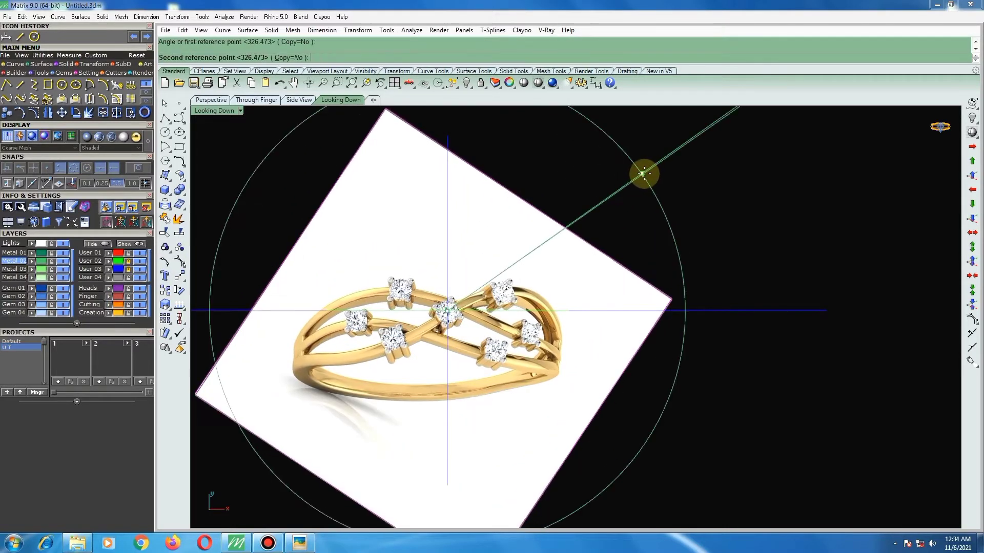
{"action": "left_click", "coordinate": [647, 175]}
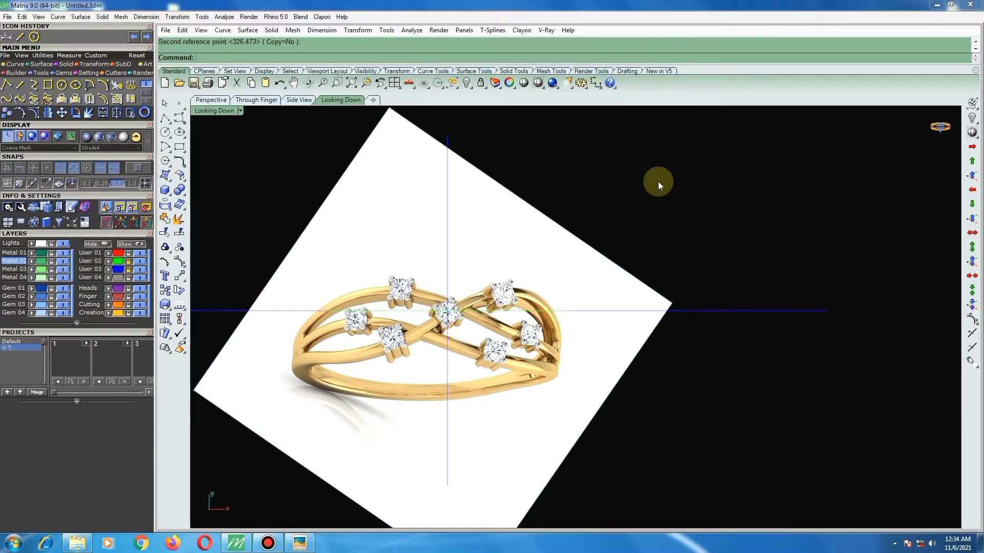
{"action": "scroll", "coordinate": [608, 195], "scroll_direction": "down", "scroll_amount": 1}
{"action": "scroll", "coordinate": [604, 207], "scroll_direction": "down", "scroll_amount": 1}
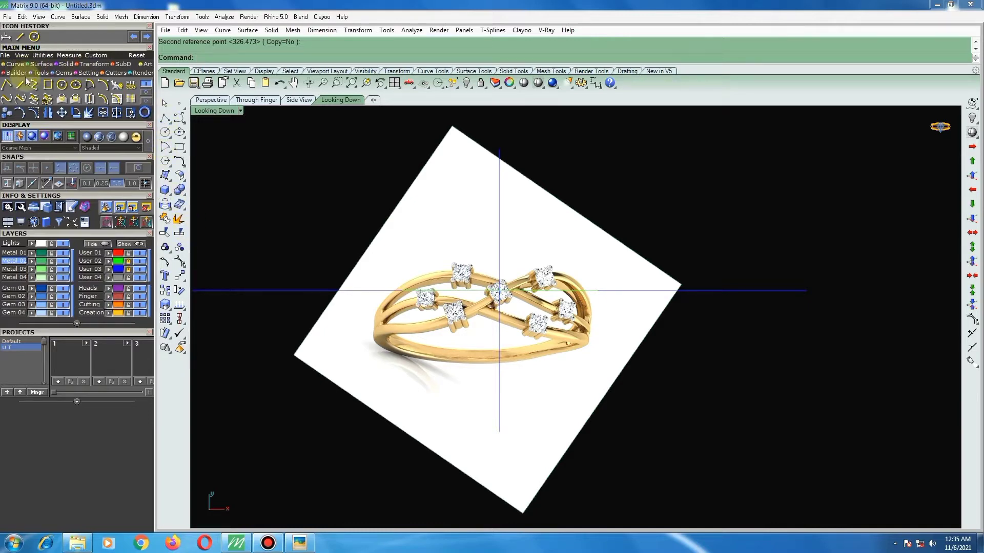
Draw a rectangle closely framing the ring in the photo and window-select it.
{"action": "left_click", "coordinate": [48, 84]}
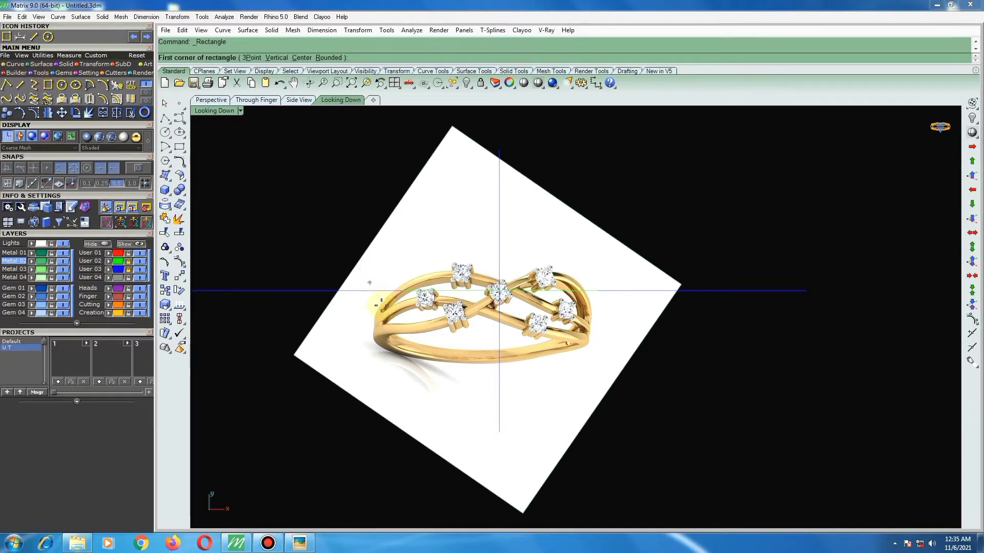
{"action": "left_click", "coordinate": [368, 264]}
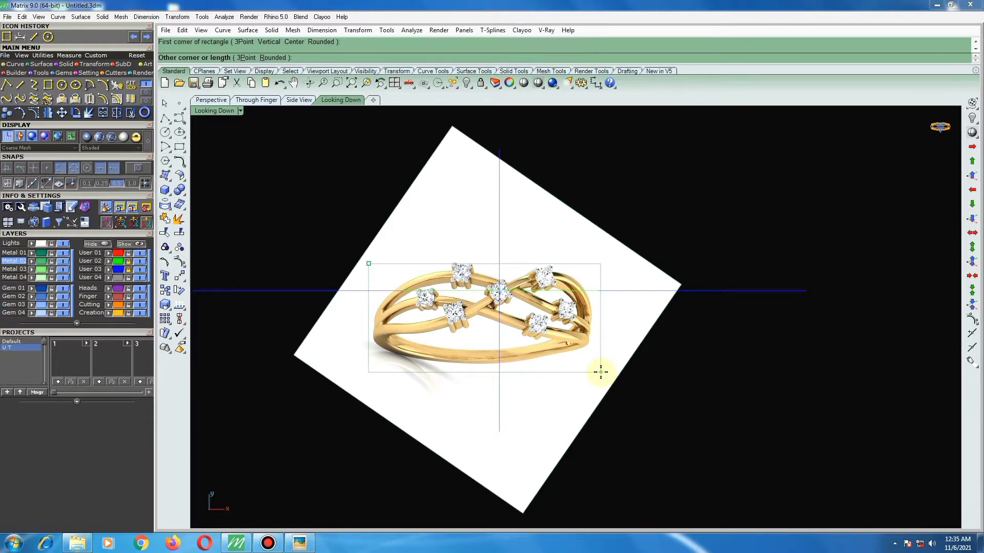
{"action": "left_click", "coordinate": [601, 372]}
{"action": "left_click_drag", "start_coordinate": [331, 228], "coordinate": [671, 430]}
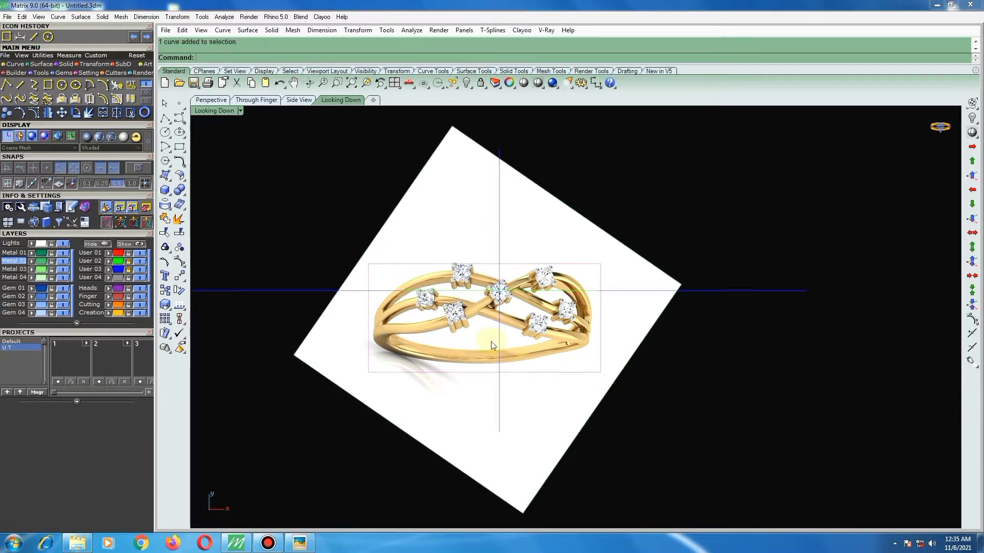
{"action": "scroll", "coordinate": [491, 345], "scroll_direction": "up", "scroll_amount": 1}
{"action": "scroll", "coordinate": [484, 260], "scroll_direction": "up", "scroll_amount": 3}
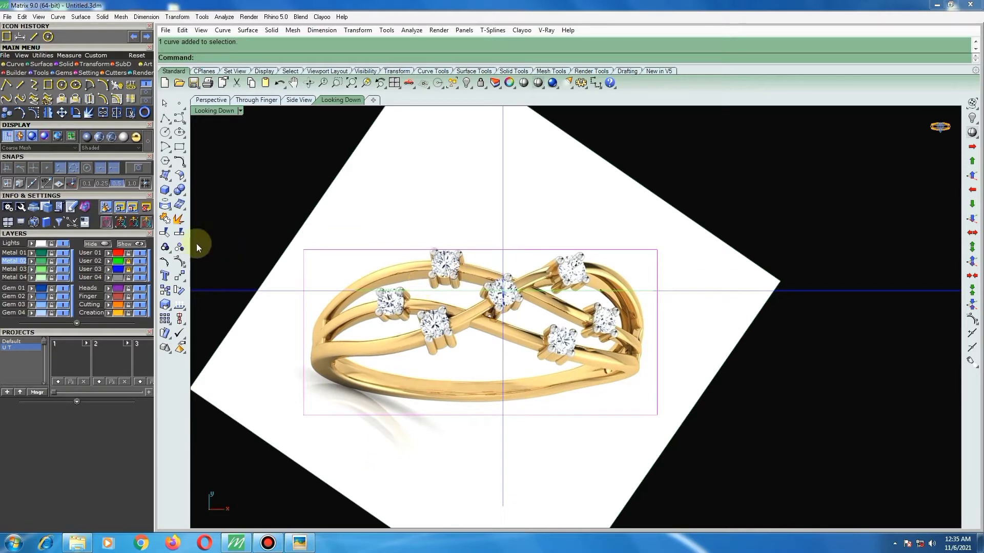
Nudge the selection with repeated small moves until the centre stone sits on the axis crossing.
{"action": "left_click", "coordinate": [178, 262]}
{"action": "left_click", "coordinate": [471, 241]}
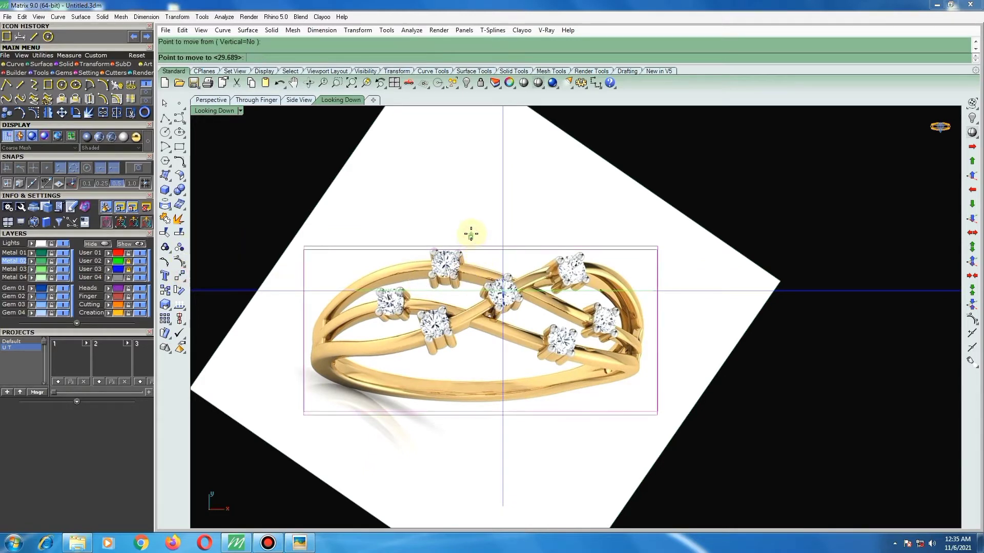
{"action": "left_click", "coordinate": [472, 236]}
{"action": "key", "text": "Return"}
{"action": "left_click", "coordinate": [480, 228]}
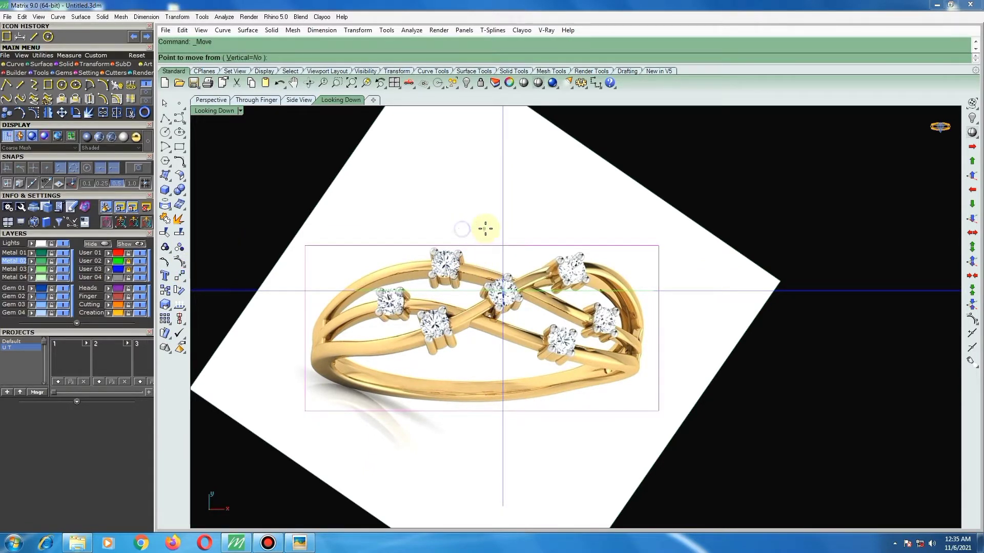
{"action": "left_click", "coordinate": [483, 232]}
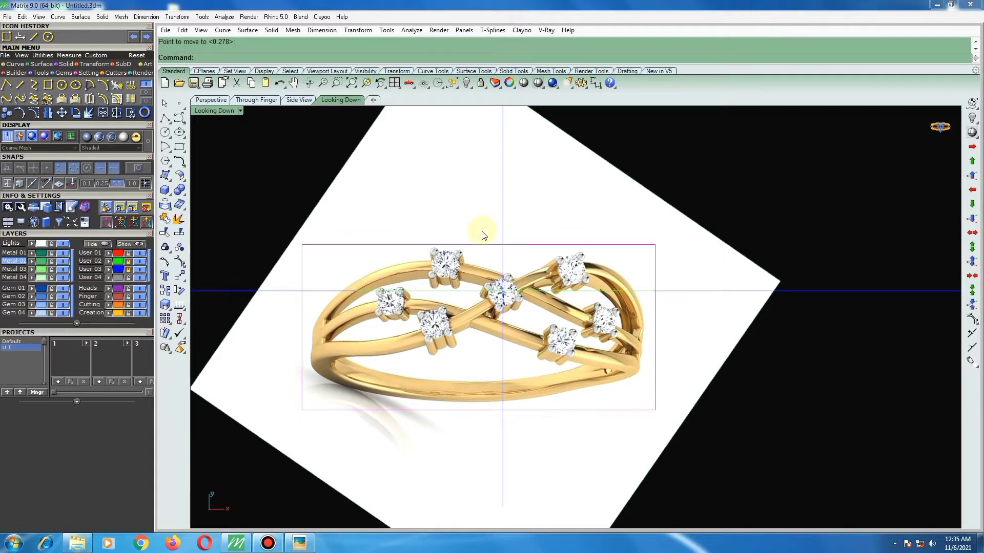
{"action": "key", "text": "Return"}
{"action": "scroll", "coordinate": [474, 261], "scroll_direction": "up", "scroll_amount": 3}
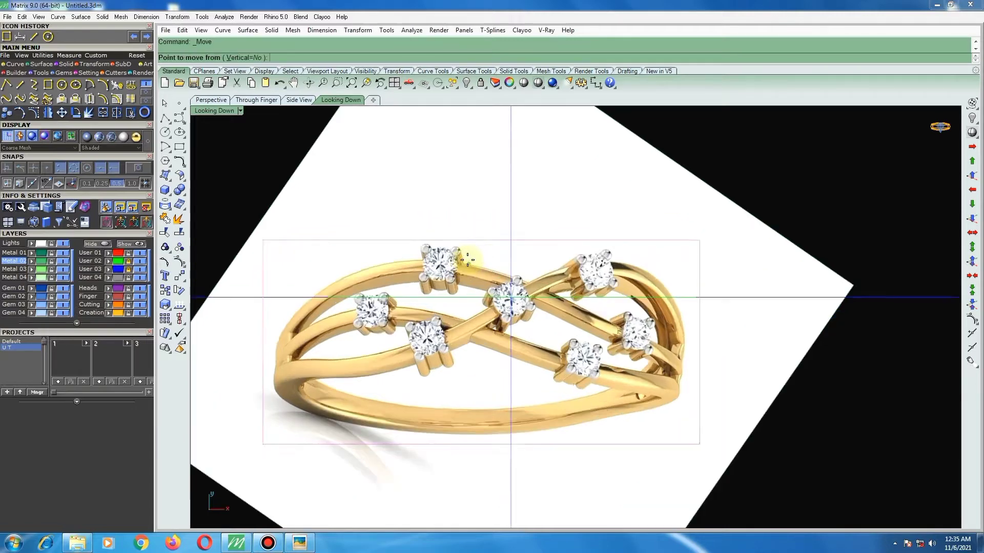
{"action": "left_click", "coordinate": [471, 254]}
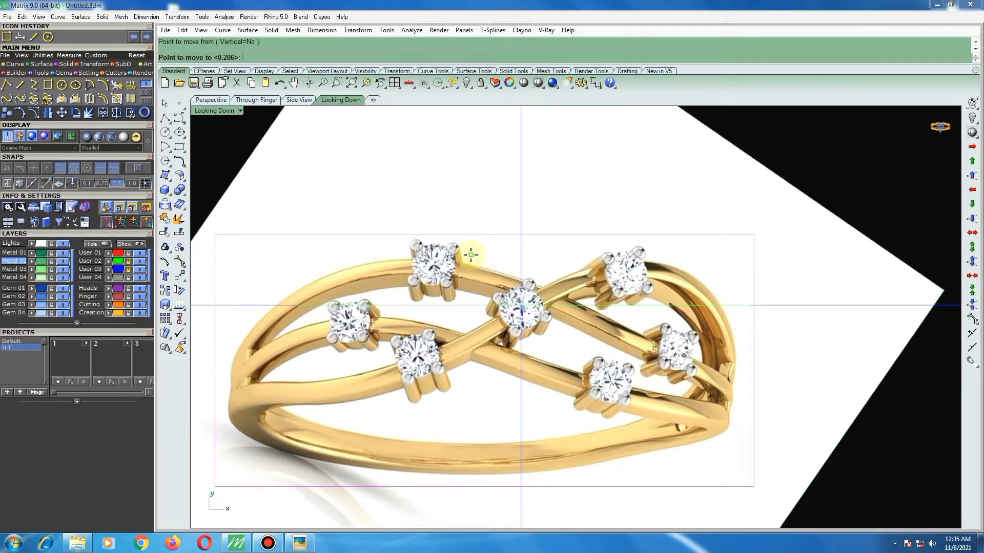
{"action": "left_click", "coordinate": [471, 255]}
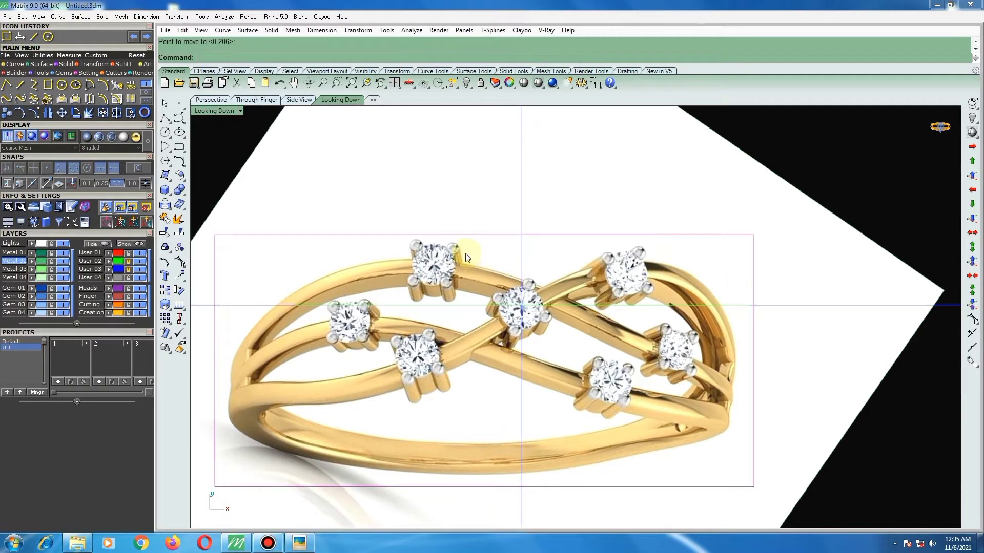
{"action": "key", "text": "Return"}
{"action": "left_click", "coordinate": [466, 255]}
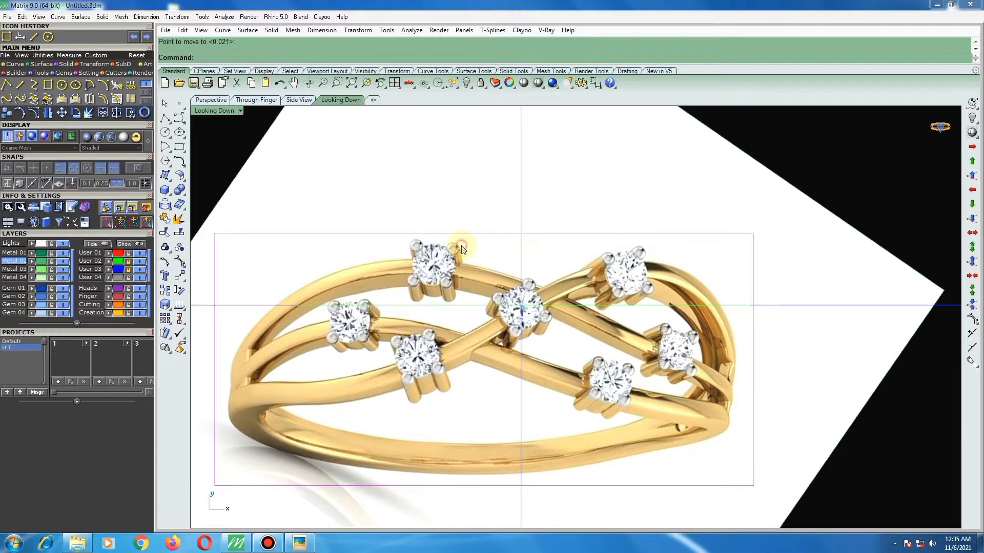
{"action": "scroll", "coordinate": [462, 249], "scroll_direction": "down", "scroll_amount": 3}
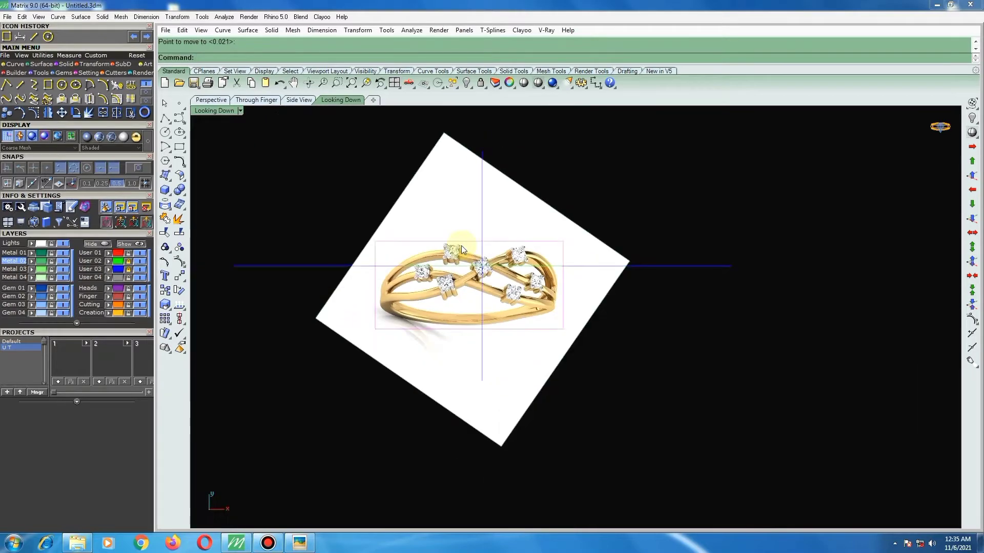
Trim the reference image down to the rectangle around the ring.
{"action": "left_click", "coordinate": [164, 232]}
{"action": "left_click", "coordinate": [460, 207]}
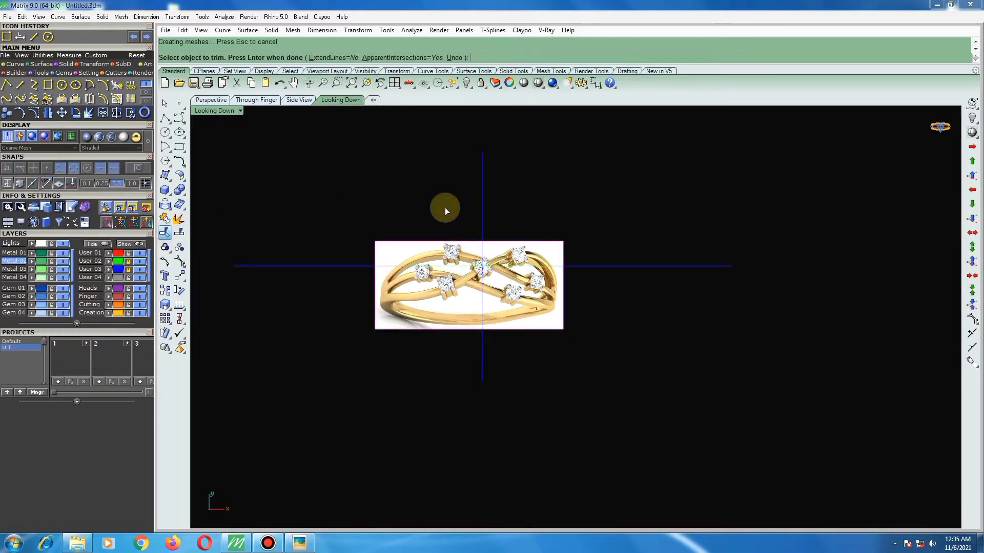
{"action": "key", "text": "Return"}
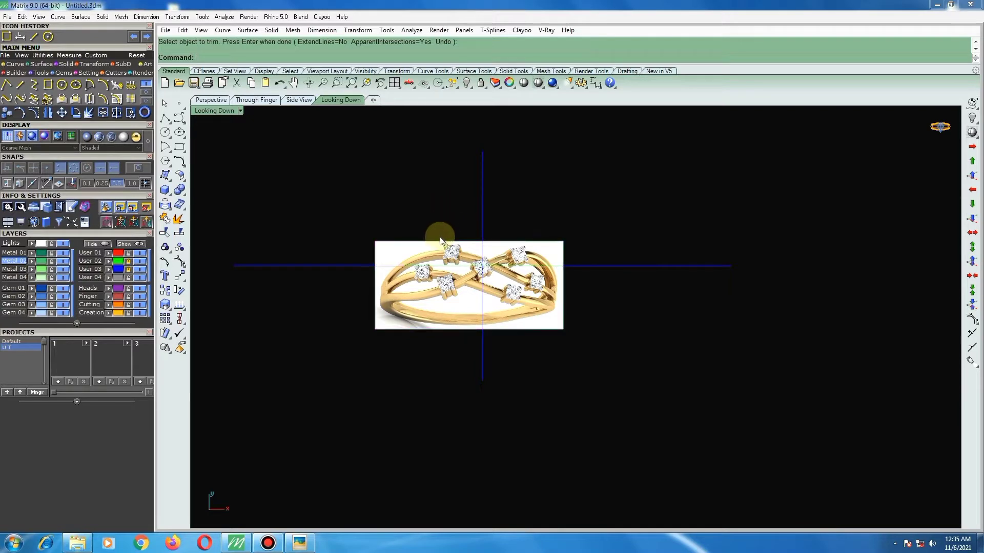
Delete the leftover rectangle curve from the overlapping objects, then select the cropped image.
{"action": "left_click", "coordinate": [439, 241]}
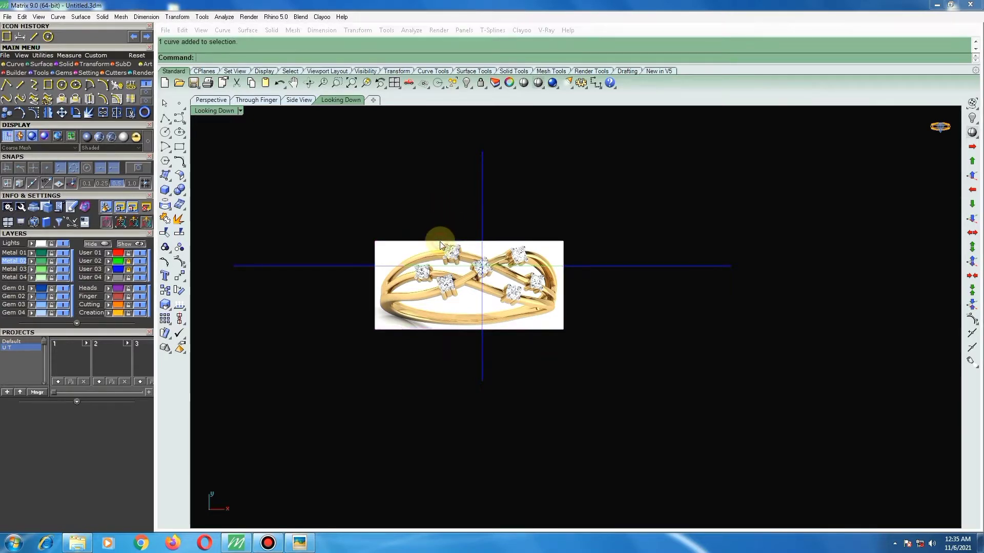
{"action": "left_click", "coordinate": [445, 243]}
{"action": "left_click", "coordinate": [481, 269]}
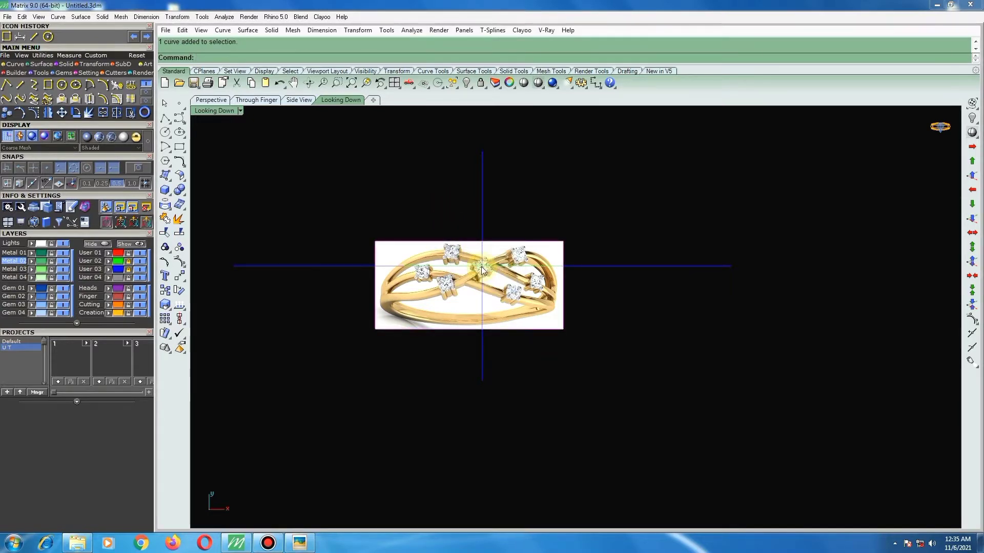
{"action": "key", "text": "Delete"}
{"action": "left_click", "coordinate": [510, 291]}
{"action": "left_click", "coordinate": [360, 353]}
Draw a length-1 vertical BothSides line centred on the horizontal guide's right end.
{"action": "left_click", "coordinate": [21, 86]}
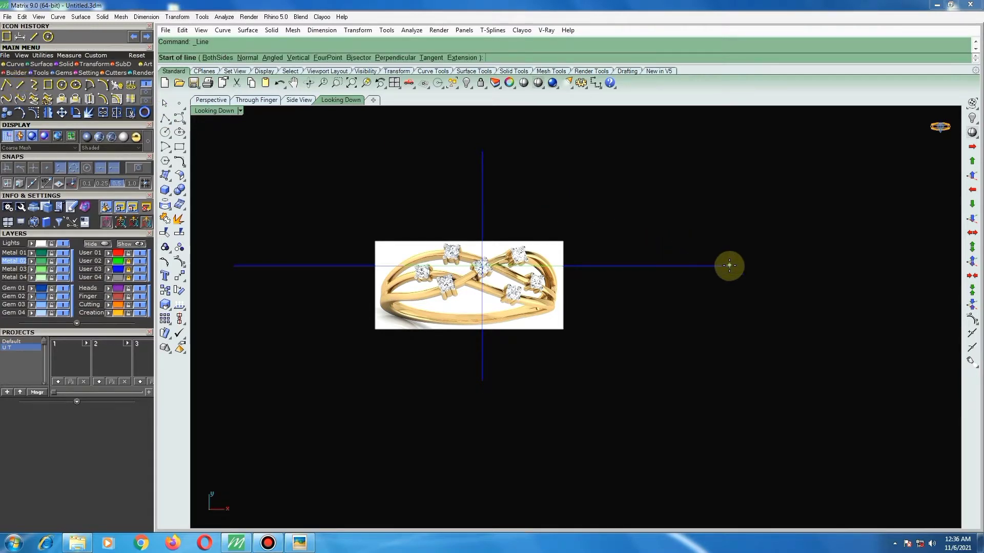
{"action": "key", "text": "F8"}
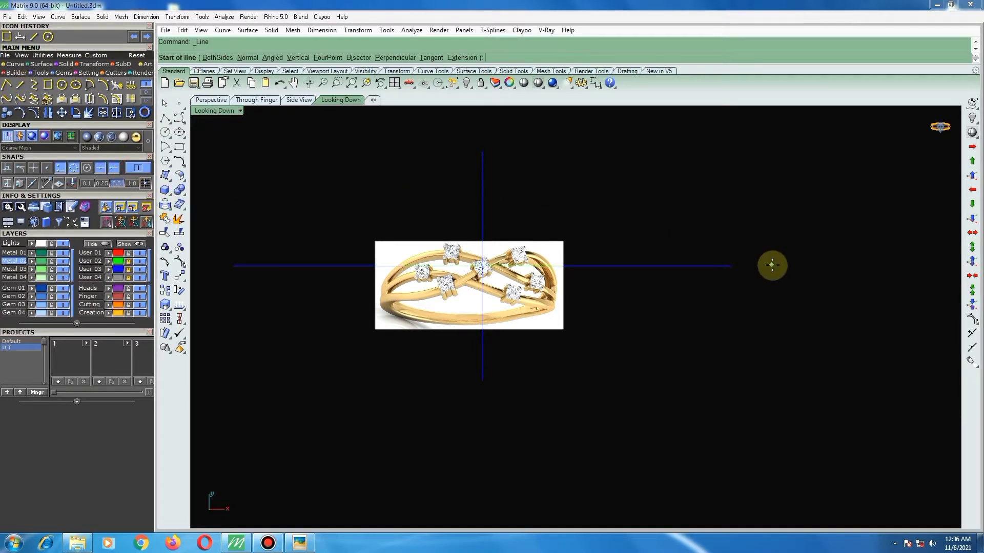
{"action": "left_click", "coordinate": [731, 265]}
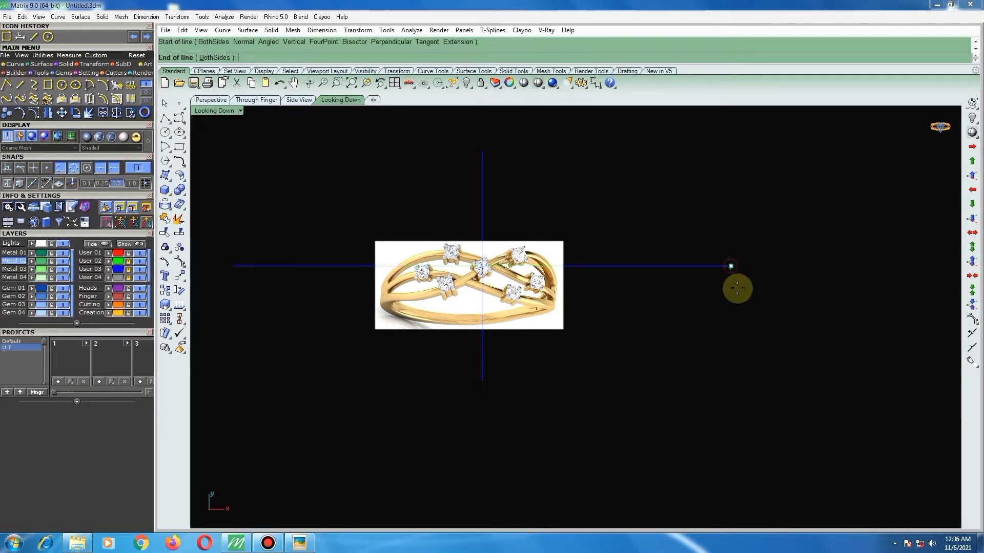
{"action": "left_click", "coordinate": [214, 57]}
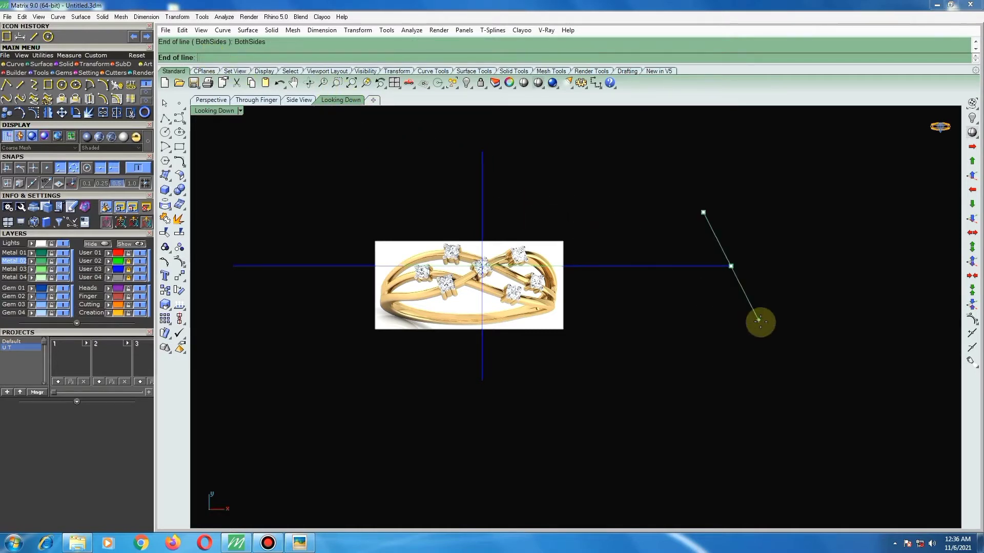
{"action": "type", "text": "1"}
{"action": "key", "text": "Return"}
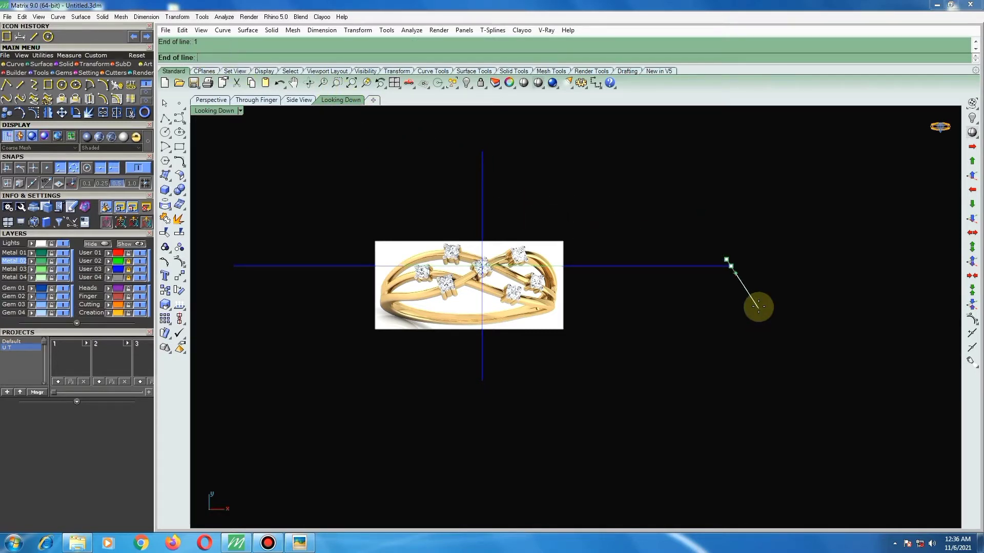
{"action": "left_click", "coordinate": [46, 183]}
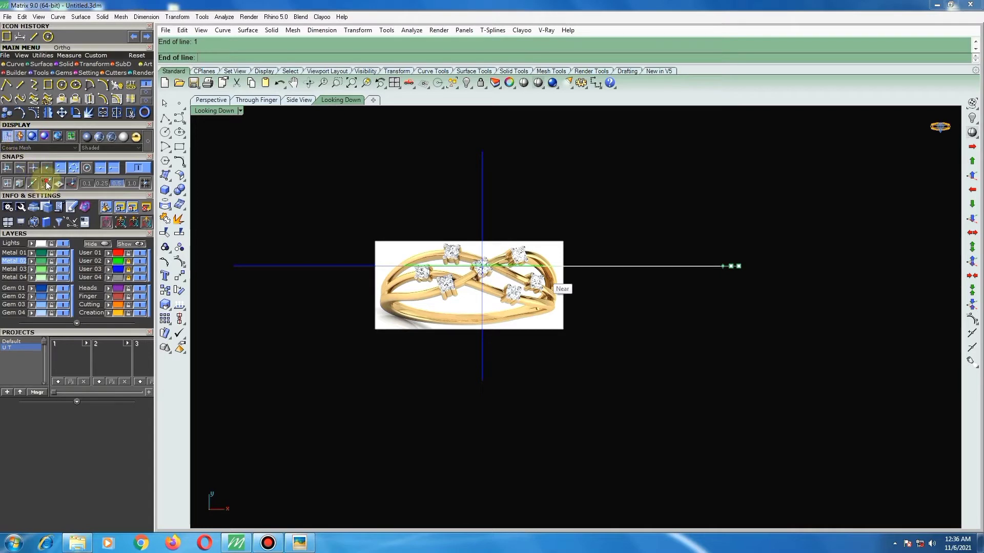
{"action": "scroll", "coordinate": [733, 281], "scroll_direction": "up", "scroll_amount": 2}
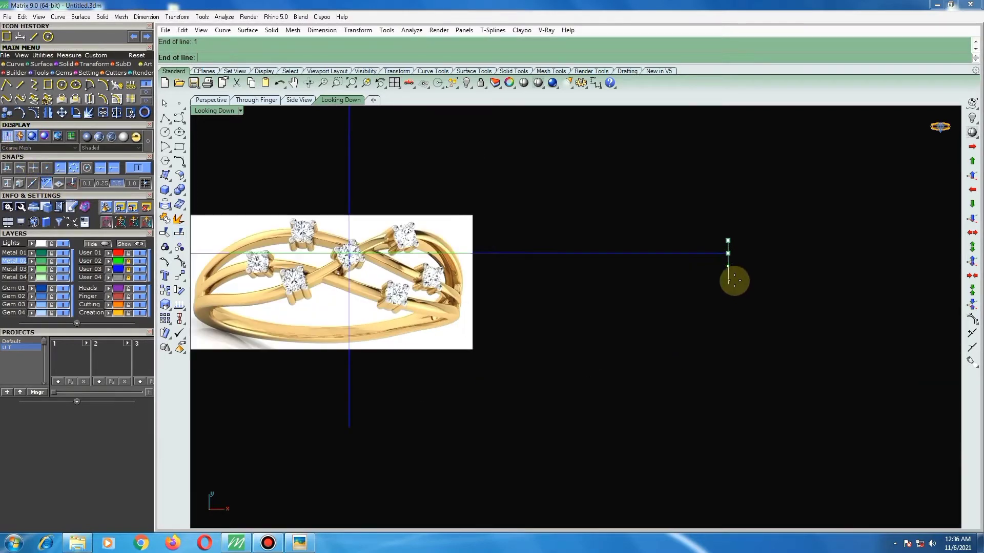
{"action": "left_click", "coordinate": [732, 280]}
{"action": "scroll", "coordinate": [666, 285], "scroll_direction": "down", "scroll_amount": 2}
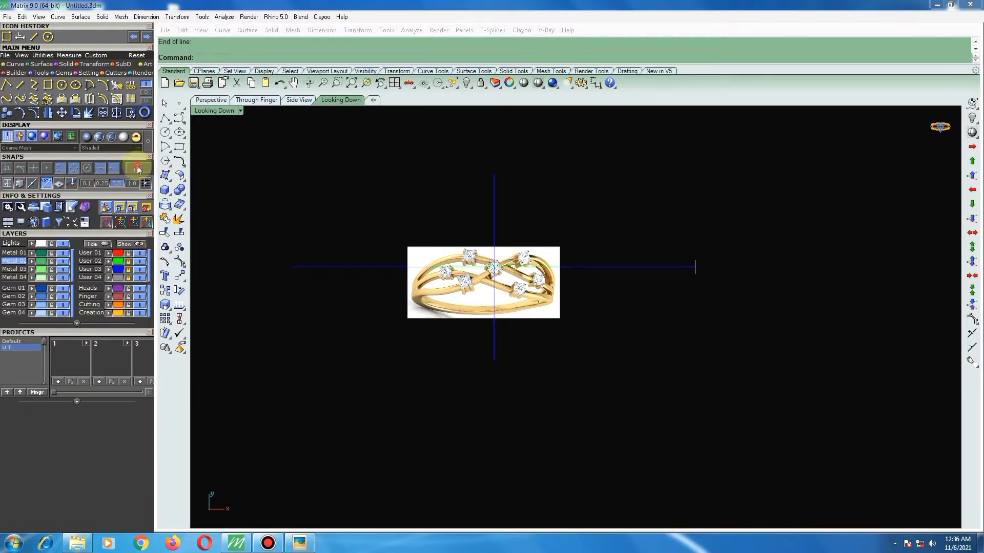
With Ortho off, draw a diameter 2 circle on layer User 01 right of the ring image.
{"action": "left_click", "coordinate": [47, 183]}
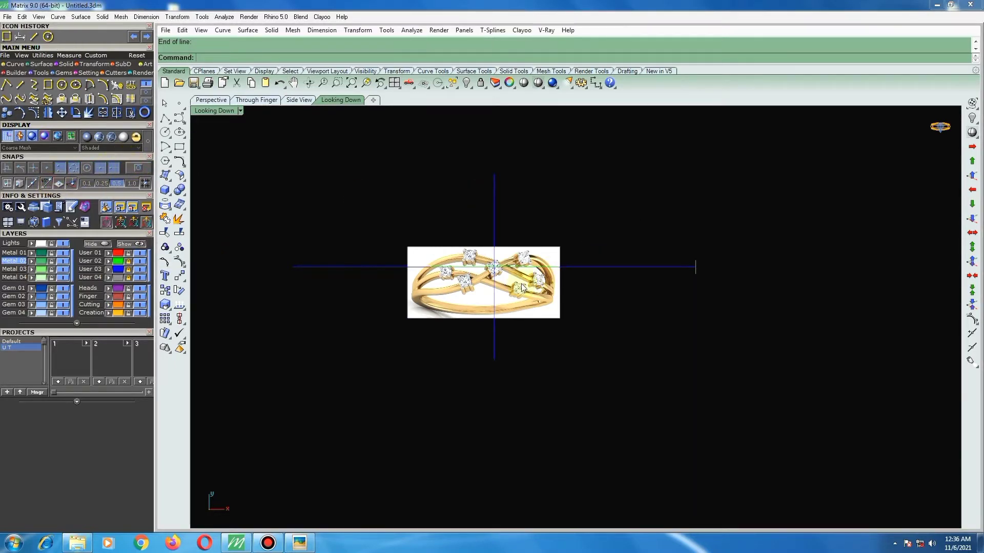
{"action": "scroll", "coordinate": [499, 264], "scroll_direction": "up", "scroll_amount": 1}
{"action": "scroll", "coordinate": [481, 264], "scroll_direction": "up", "scroll_amount": 1}
{"action": "scroll", "coordinate": [481, 265], "scroll_direction": "down", "scroll_amount": 2}
{"action": "scroll", "coordinate": [482, 265], "scroll_direction": "down", "scroll_amount": 1}
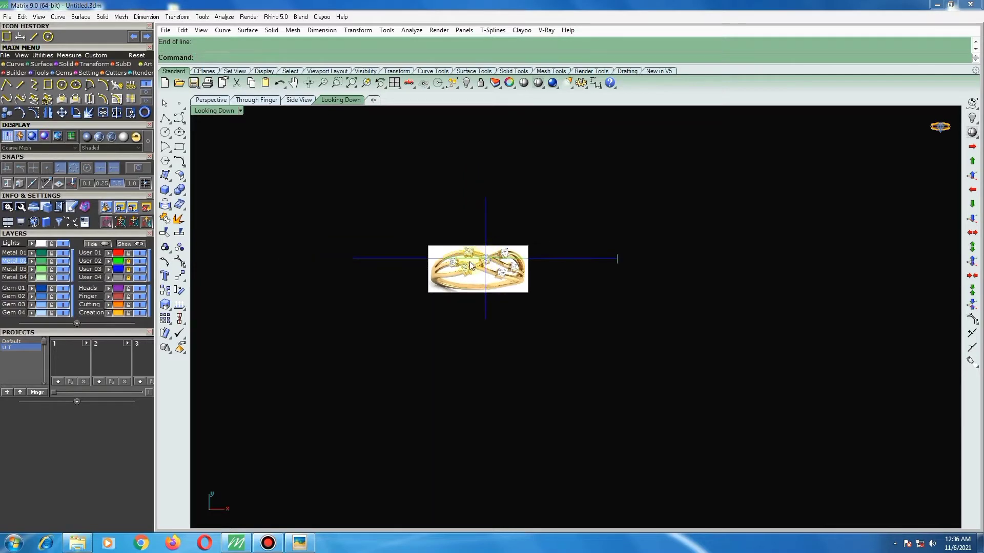
{"action": "scroll", "coordinate": [479, 266], "scroll_direction": "up", "scroll_amount": 2}
{"action": "scroll", "coordinate": [476, 266], "scroll_direction": "up", "scroll_amount": 1}
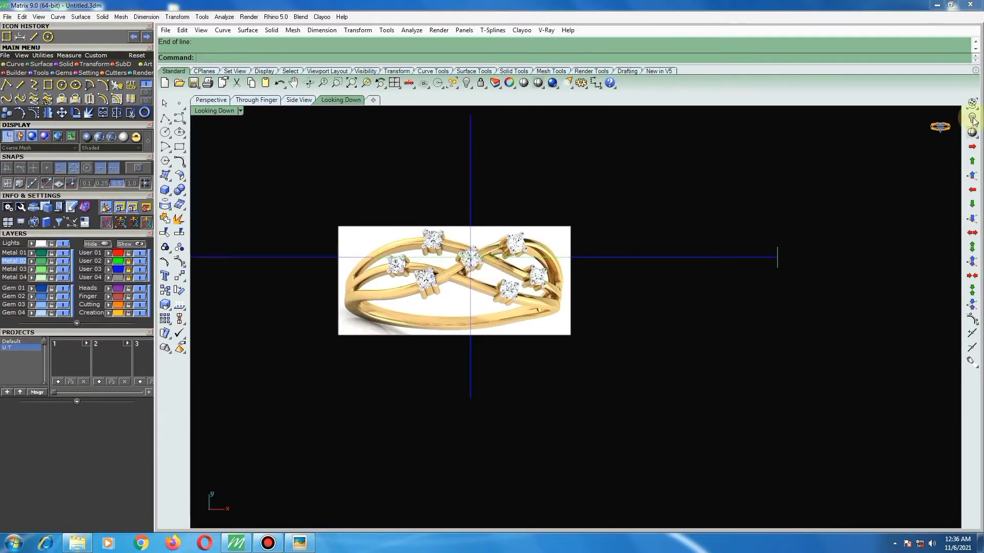
{"action": "left_click", "coordinate": [168, 132]}
{"action": "left_click", "coordinate": [623, 312]}
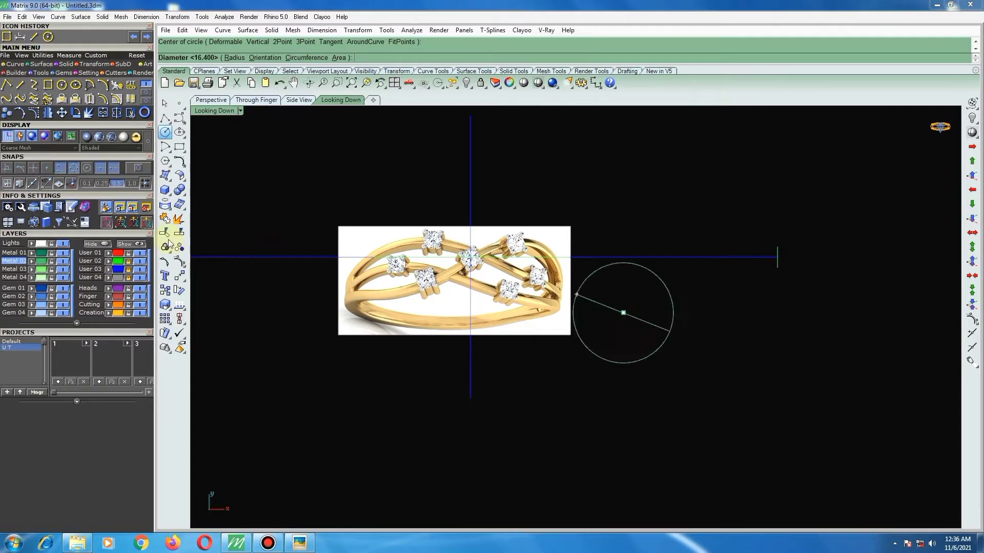
{"action": "left_click", "coordinate": [91, 253]}
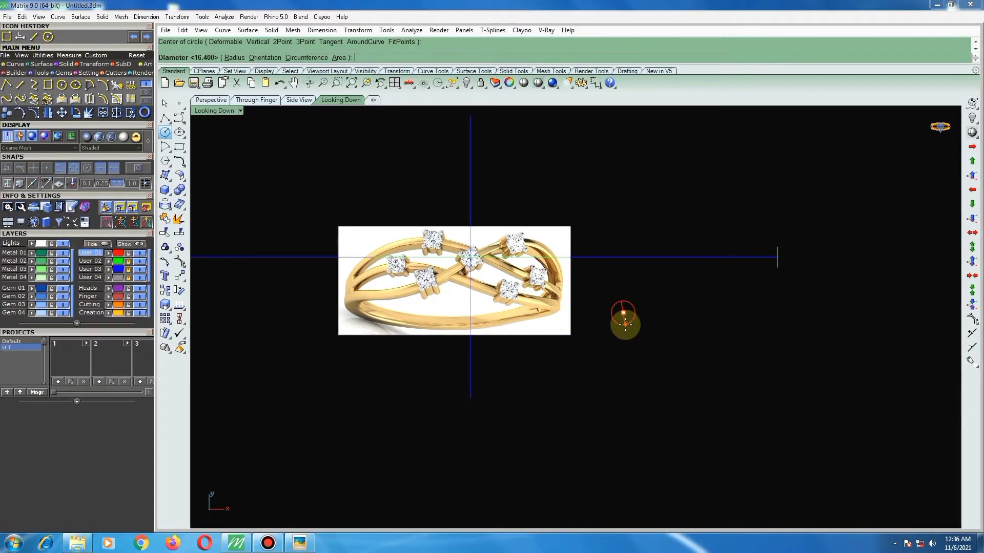
{"action": "type", "text": "2"}
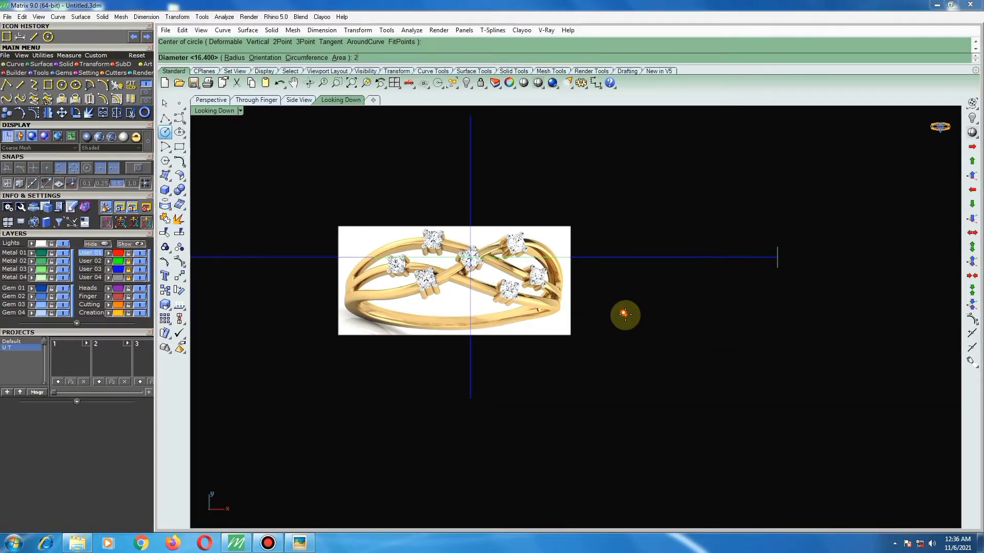
{"action": "key", "text": "Return"}
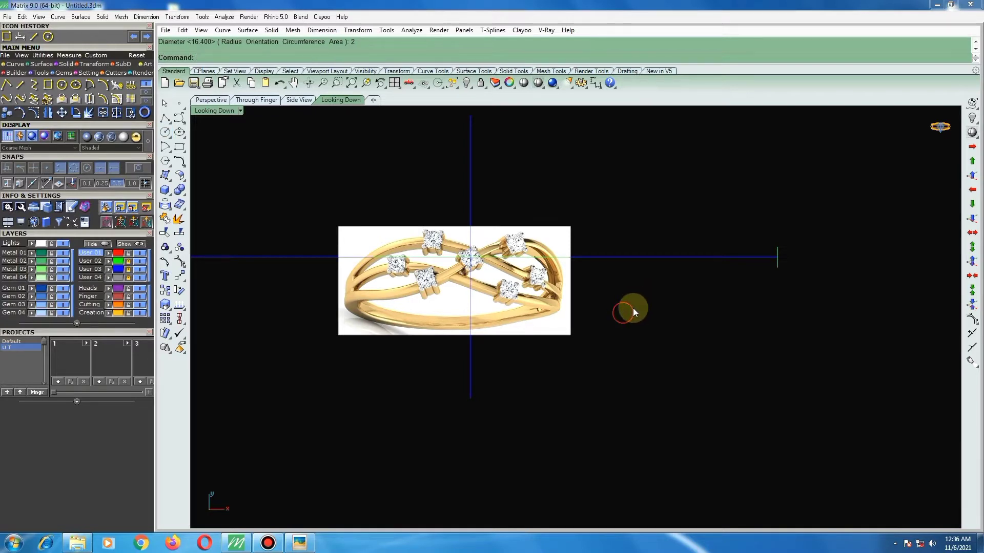
{"action": "left_click", "coordinate": [633, 312]}
Cancel a diameter dimension, then offset the small circle 0.2 outward.
{"action": "left_click", "coordinate": [595, 86]}
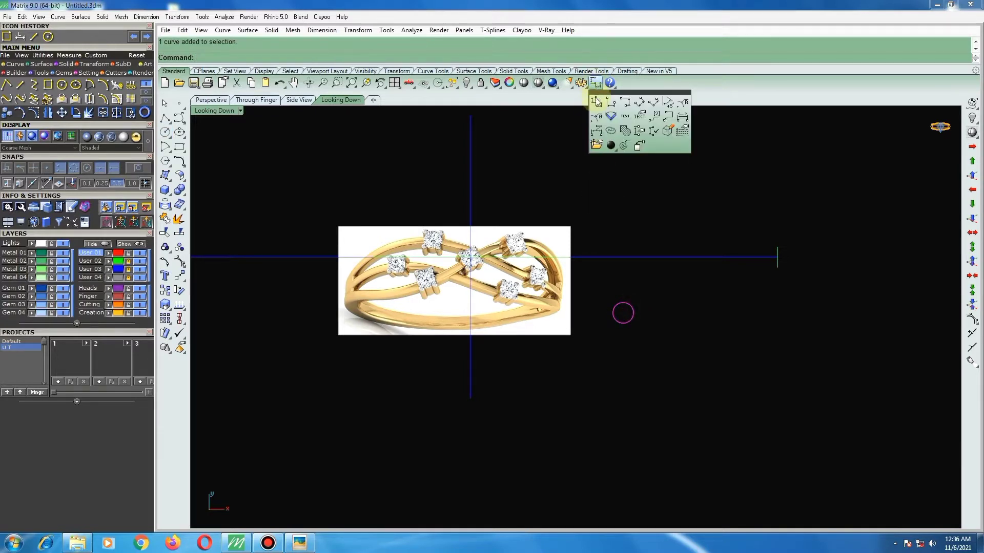
{"action": "left_click", "coordinate": [589, 118]}
{"action": "scroll", "coordinate": [660, 313], "scroll_direction": "up", "scroll_amount": 2}
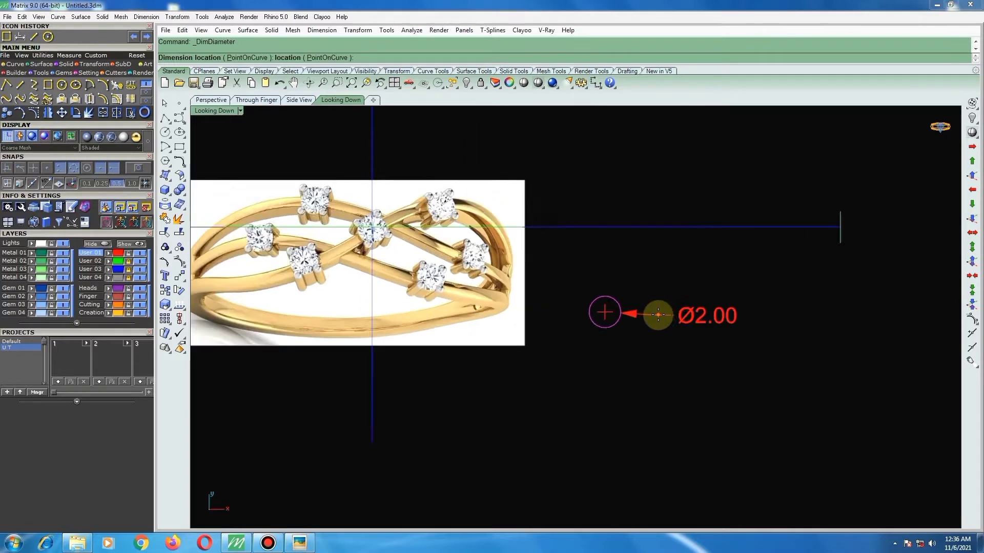
{"action": "scroll", "coordinate": [660, 314], "scroll_direction": "up", "scroll_amount": 1}
{"action": "key", "text": "Escape"}
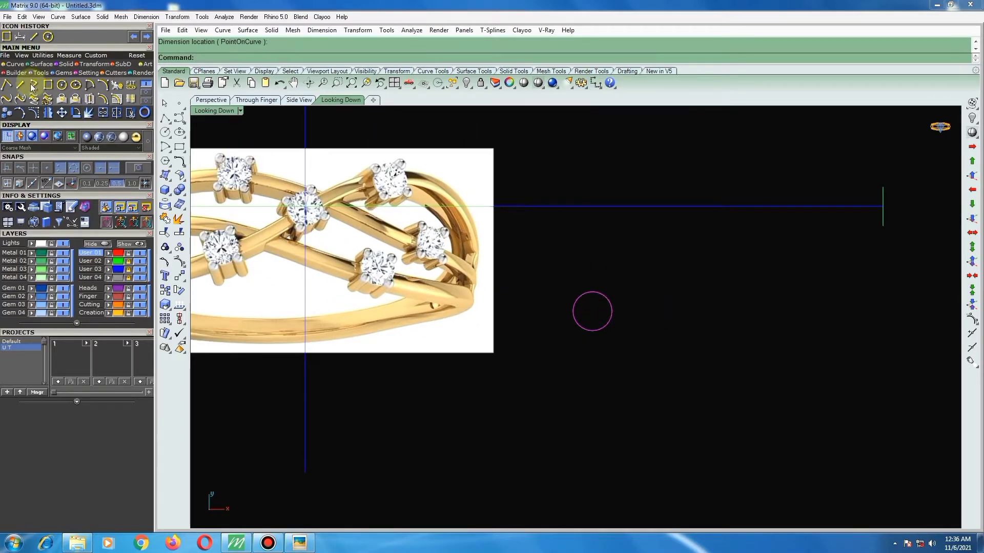
{"action": "left_click", "coordinate": [103, 98]}
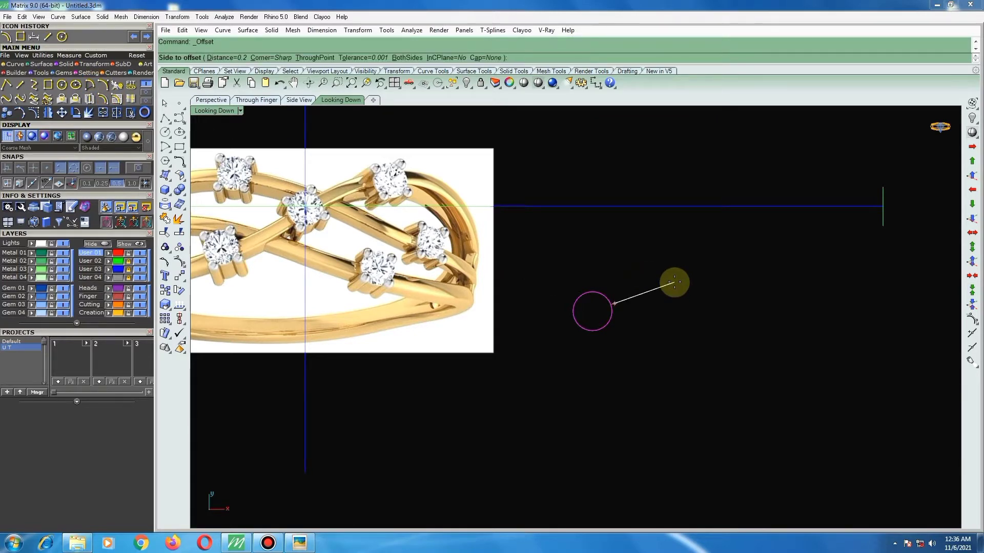
{"action": "type", "text": "1"}
{"action": "left_click", "coordinate": [696, 272]}
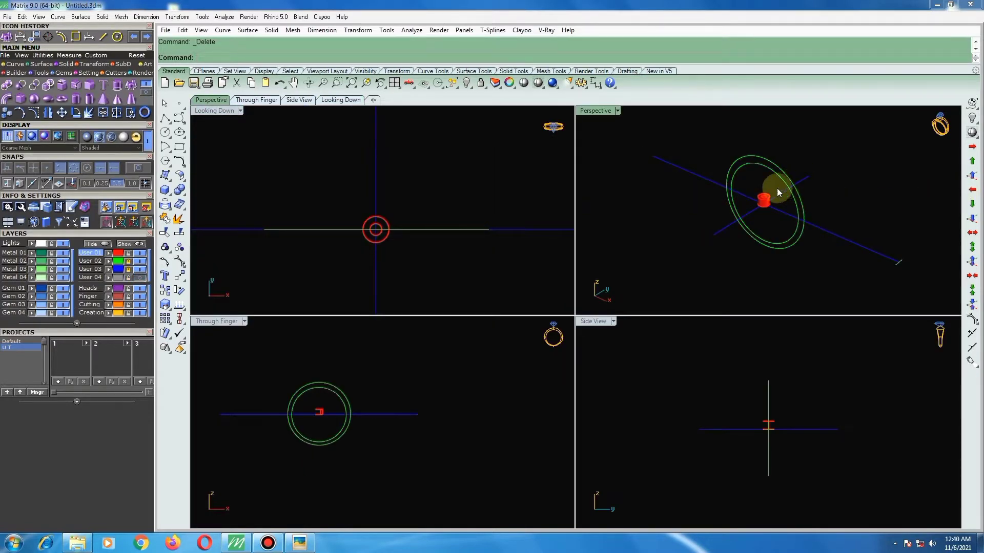
Move the small red tube onto the green Metal 01 layer and deselect it.
{"action": "scroll", "coordinate": [777, 188], "scroll_direction": "up", "scroll_amount": 4}
{"action": "mouse_move", "coordinate": [714, 189]}
{"action": "right_mouse_down"}
{"action": "mouse_move", "coordinate": [731, 253]}
{"action": "mouse_move", "coordinate": [751, 247]}
{"action": "right_mouse_up"}
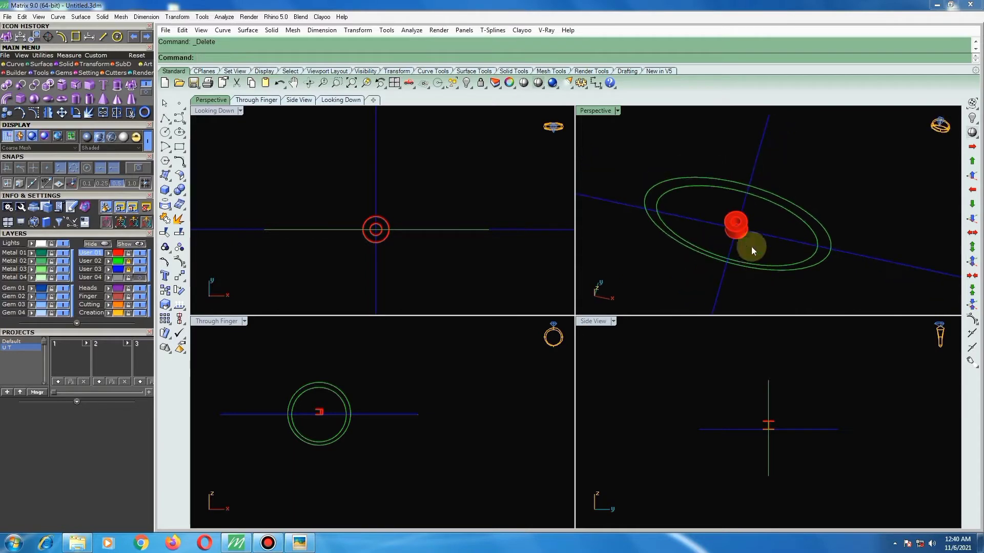
{"action": "scroll", "coordinate": [727, 223], "scroll_direction": "up", "scroll_amount": 3}
{"action": "scroll", "coordinate": [705, 220], "scroll_direction": "up", "scroll_amount": 2}
{"action": "scroll", "coordinate": [712, 223], "scroll_direction": "down", "scroll_amount": 2}
{"action": "scroll", "coordinate": [725, 222], "scroll_direction": "down", "scroll_amount": 2}
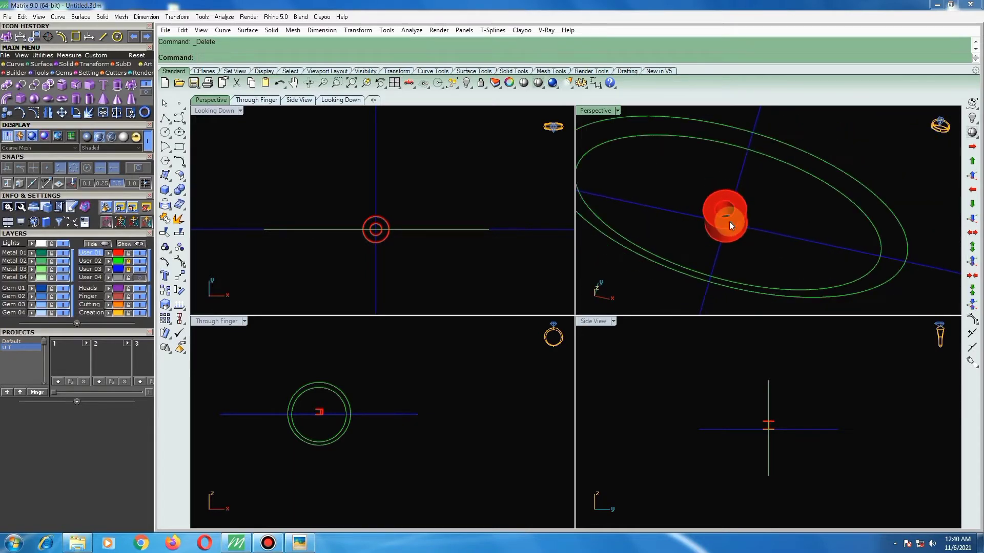
{"action": "left_click", "coordinate": [731, 219]}
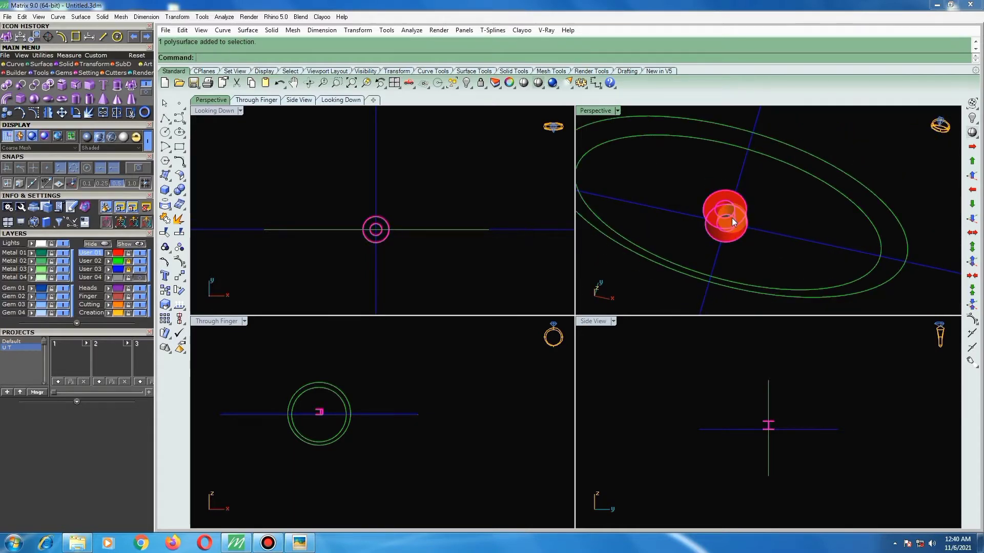
{"action": "left_click", "coordinate": [23, 269]}
{"action": "left_click", "coordinate": [787, 211]}
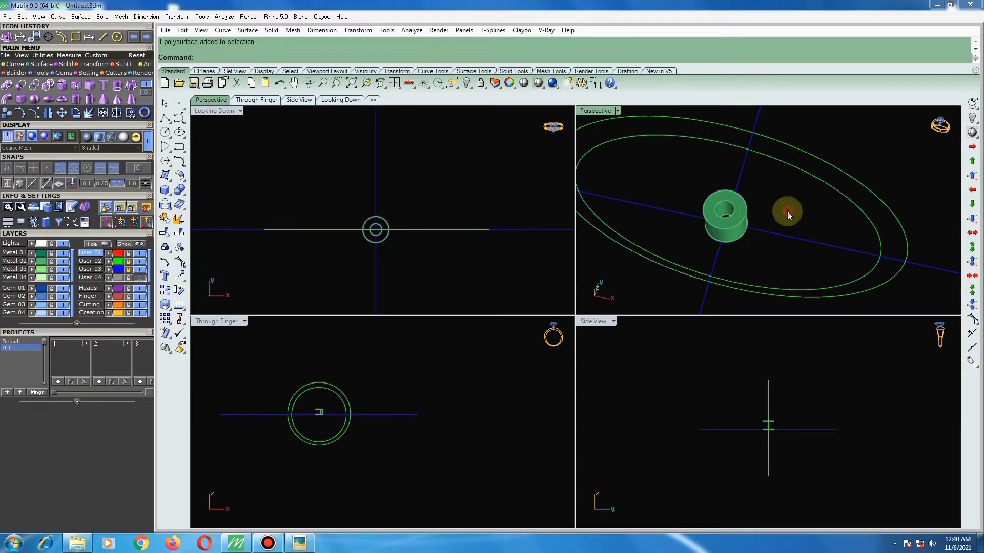
Make Metal 02 the current layer and work in the Looking Down view.
{"action": "left_click", "coordinate": [13, 260]}
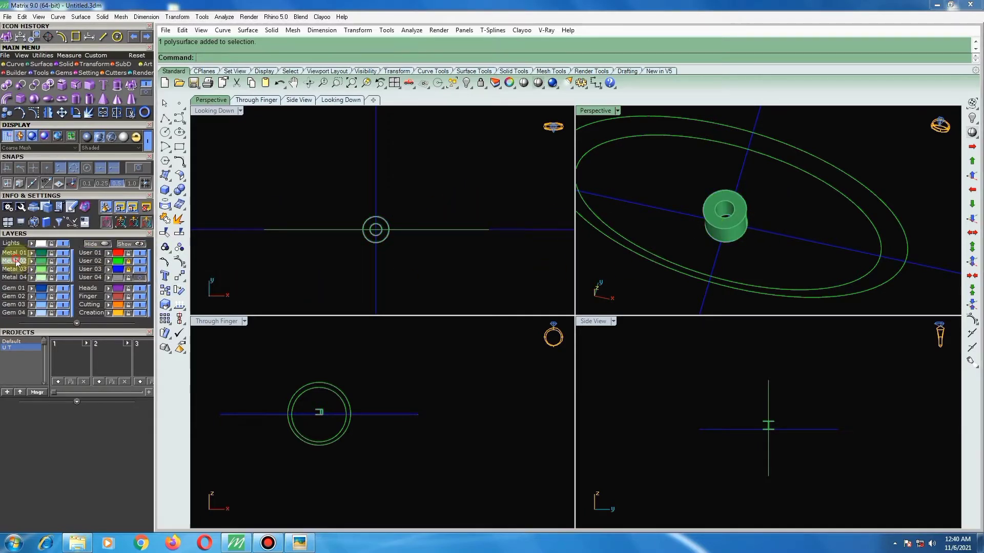
{"action": "left_click", "coordinate": [401, 205]}
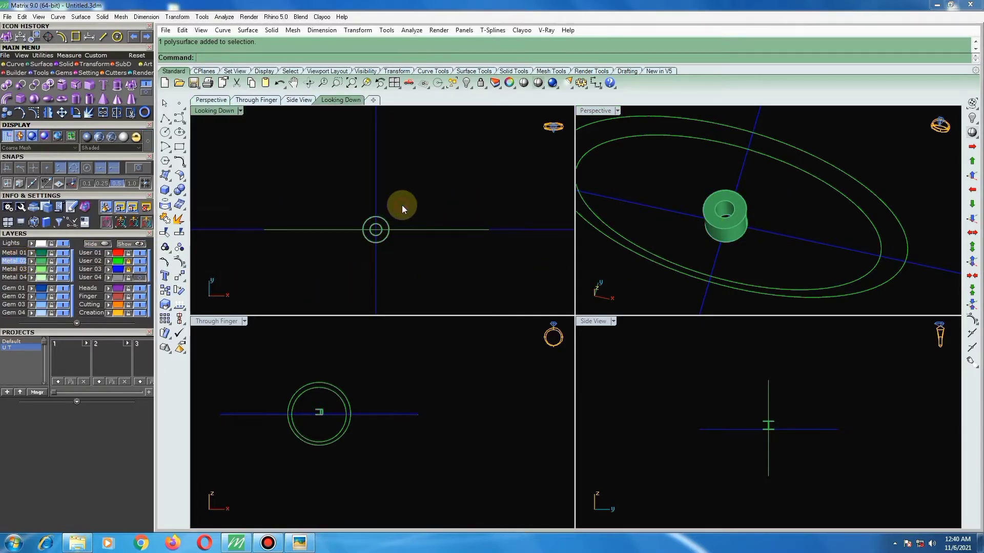
{"action": "left_click", "coordinate": [181, 133]}
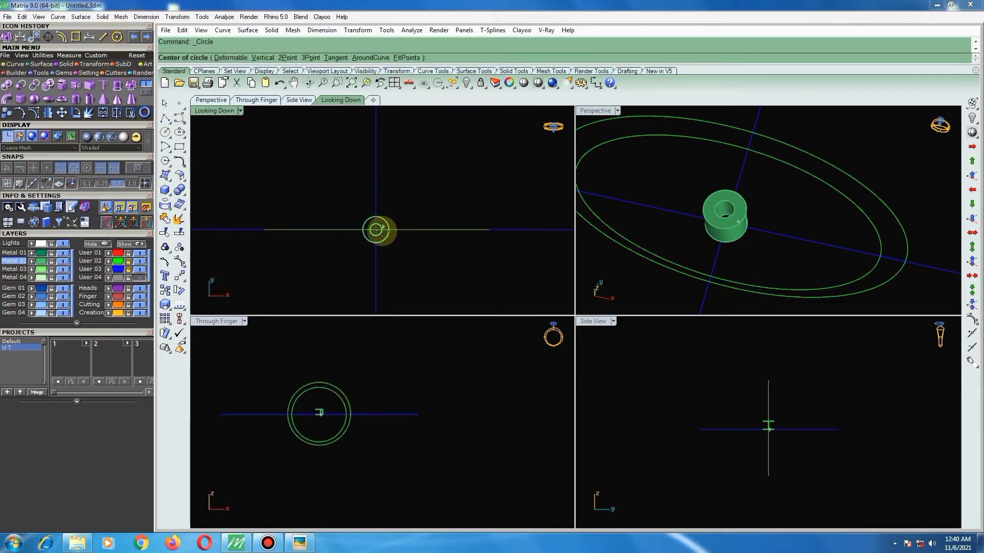
Draw a diameter 7 circle centred at the origin.
{"action": "scroll", "coordinate": [380, 229], "scroll_direction": "up", "scroll_amount": 2}
{"action": "type", "text": "0"}
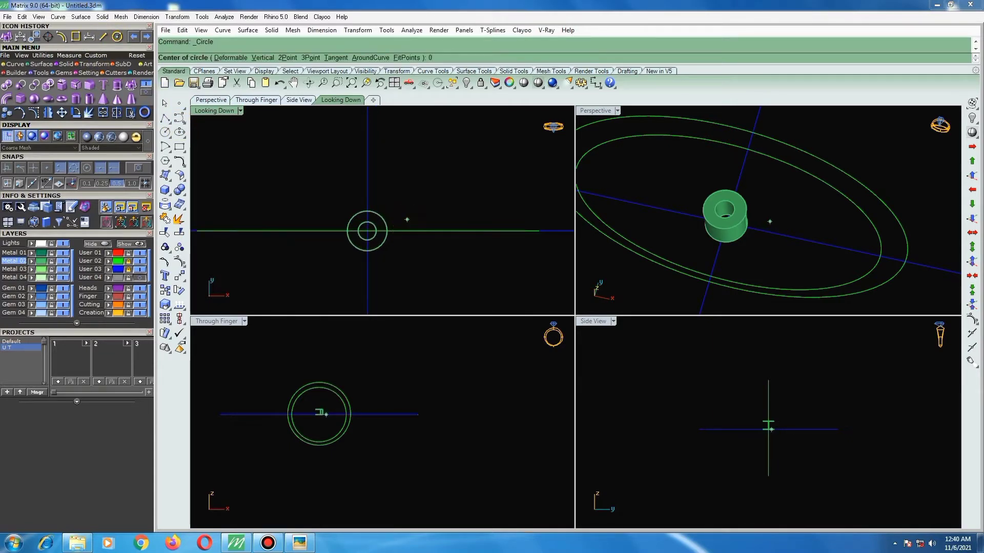
{"action": "right_click", "coordinate": [407, 220]}
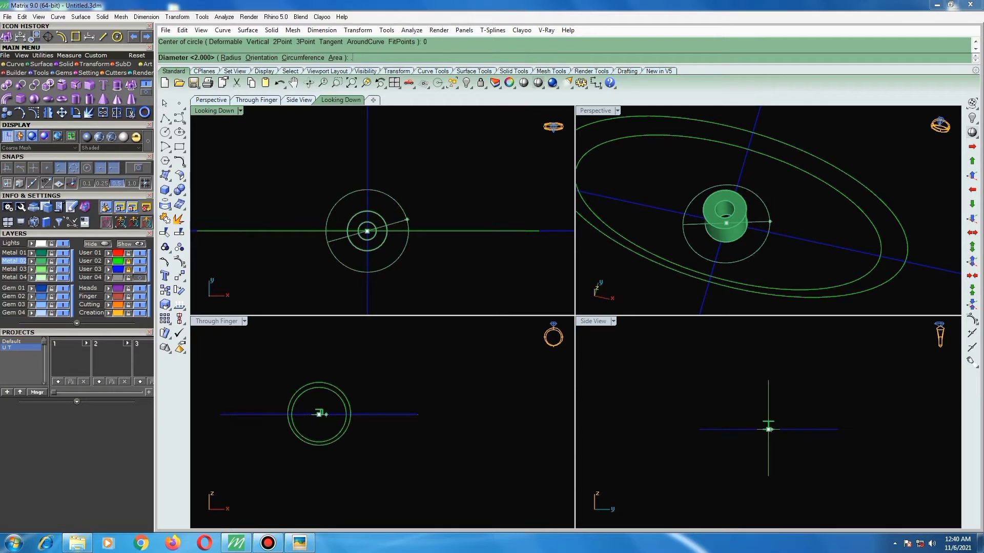
{"action": "type", "text": ".7"}
{"action": "key", "text": "Return"}
Move the small circle up along Y onto the big circle's top edge.
{"action": "scroll", "coordinate": [371, 227], "scroll_direction": "up", "scroll_amount": 1}
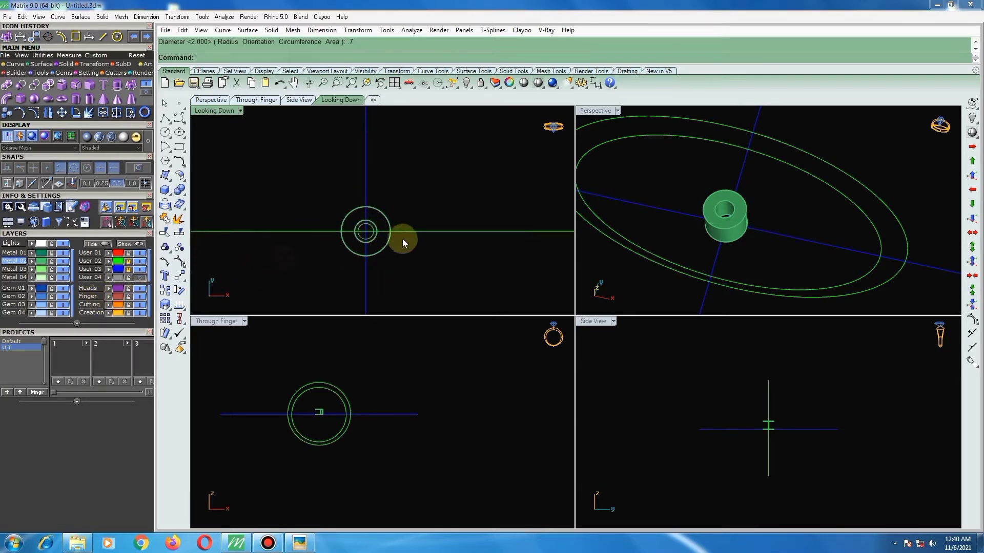
{"action": "scroll", "coordinate": [377, 233], "scroll_direction": "up", "scroll_amount": 1}
{"action": "left_click", "coordinate": [364, 223]}
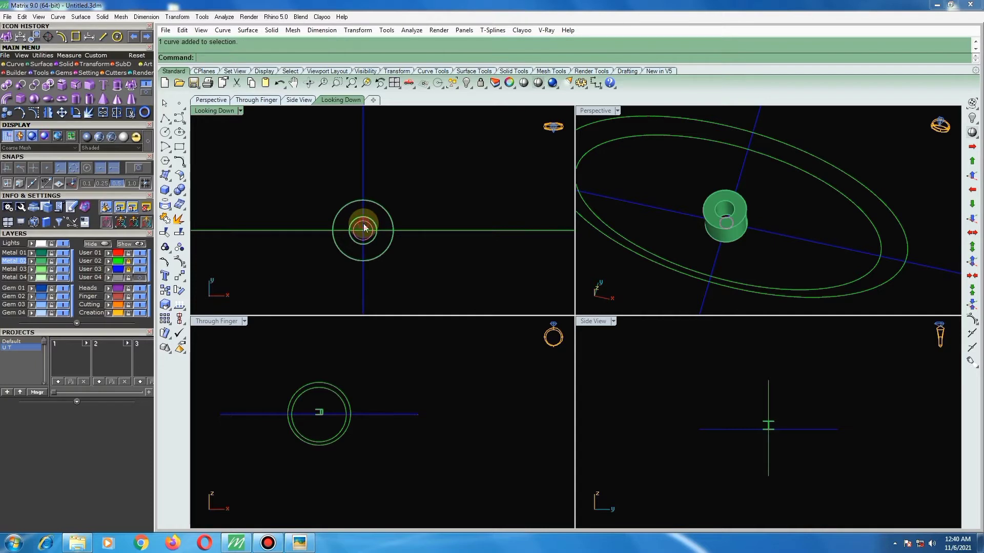
{"action": "left_click", "coordinate": [162, 246]}
{"action": "left_click_drag", "start_coordinate": [365, 203], "coordinate": [369, 155]}
{"action": "left_click", "coordinate": [417, 170]}
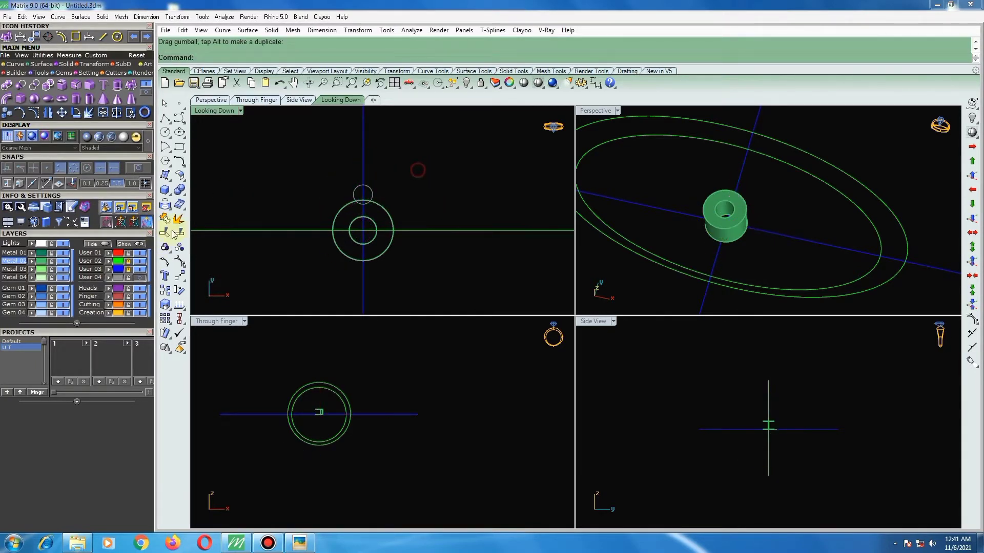
Insert a round diamond at the origin from the gem loader, sized 2.1.
{"action": "left_click", "coordinate": [63, 72]}
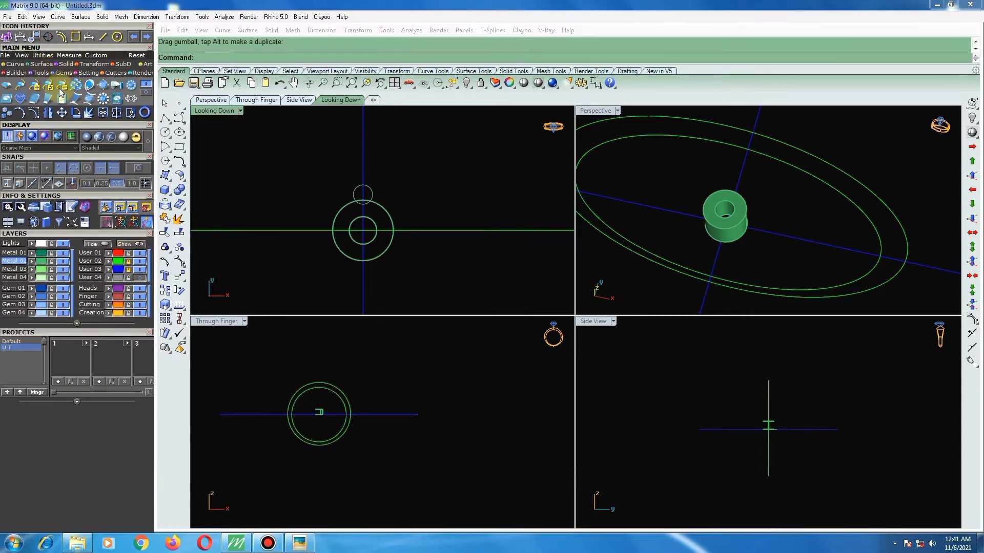
{"action": "left_click", "coordinate": [6, 85]}
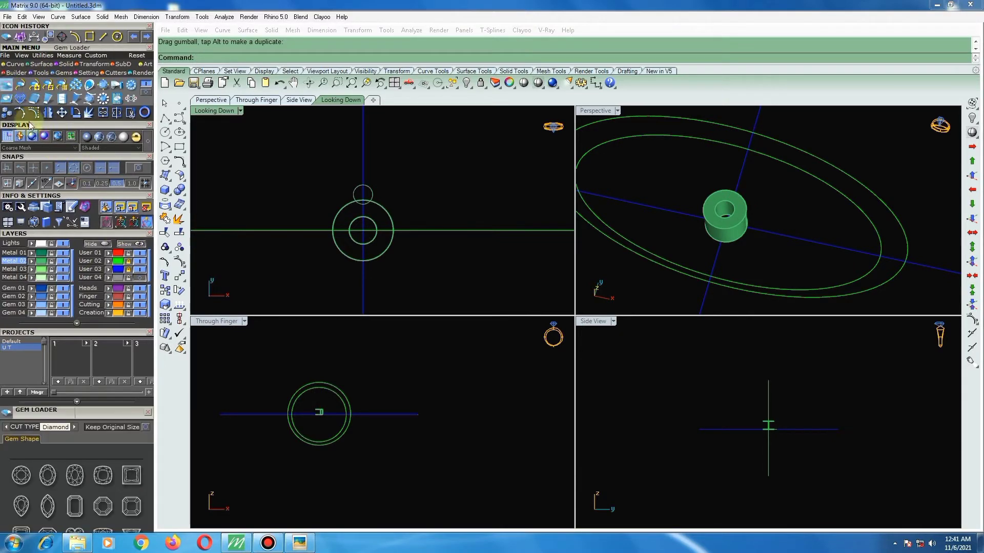
{"action": "left_click", "coordinate": [21, 475]}
{"action": "left_click", "coordinate": [101, 480]}
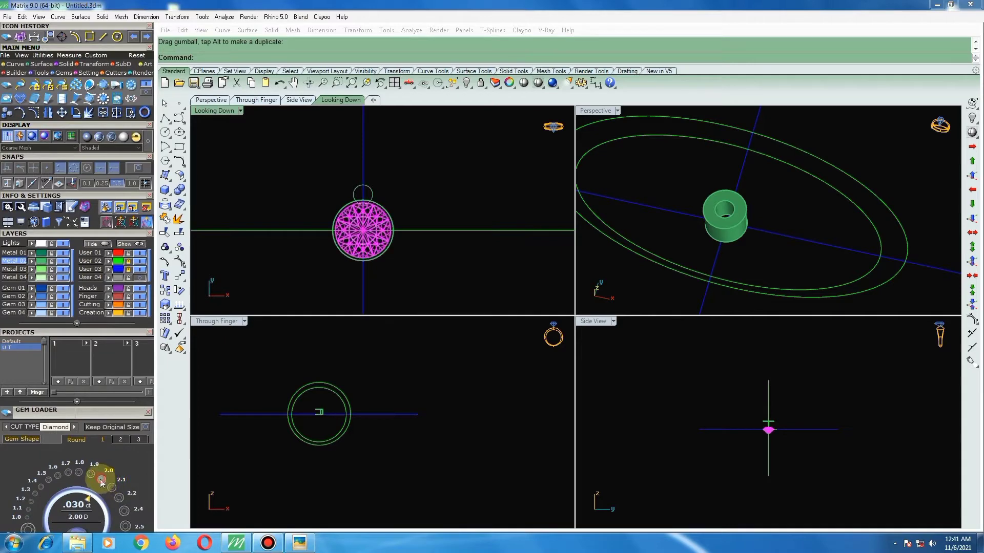
{"action": "left_click", "coordinate": [389, 305]}
{"action": "scroll", "coordinate": [359, 193], "scroll_direction": "up", "scroll_amount": 3}
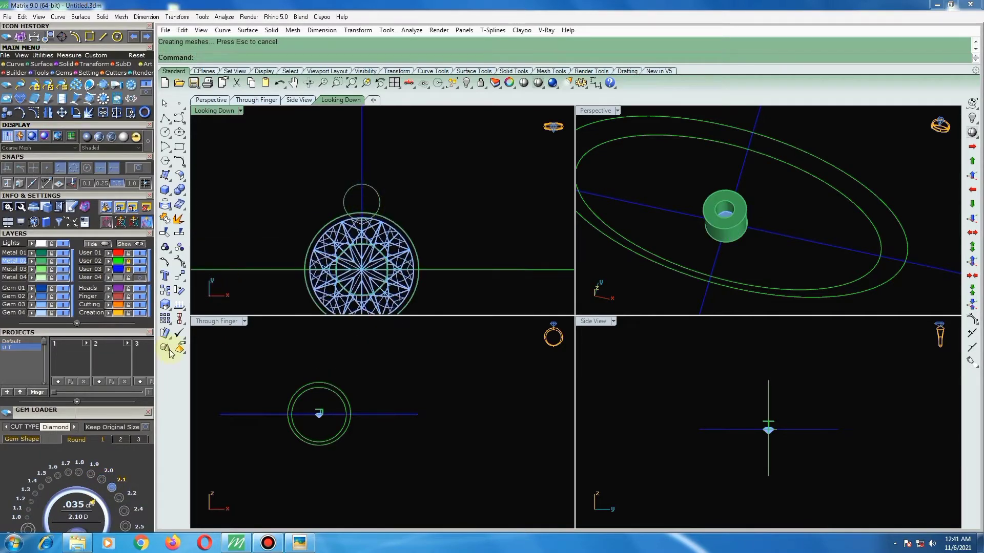
{"action": "left_click", "coordinate": [148, 412]}
Move the small circle -2 along Y onto the gem's top edge.
{"action": "scroll", "coordinate": [358, 226], "scroll_direction": "up", "scroll_amount": 2}
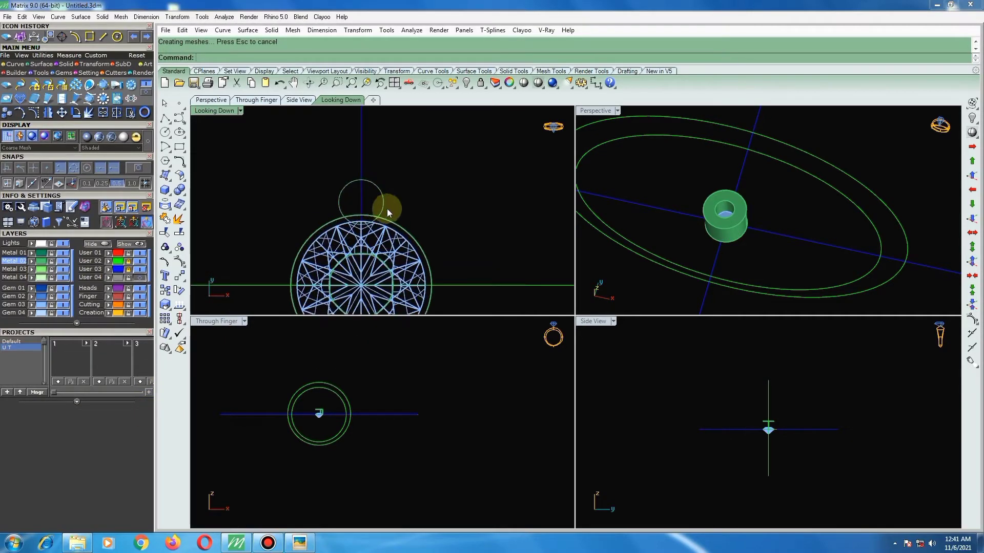
{"action": "left_click_drag", "start_coordinate": [339, 178], "coordinate": [400, 219]}
{"action": "scroll", "coordinate": [361, 177], "scroll_direction": "up", "scroll_amount": 1}
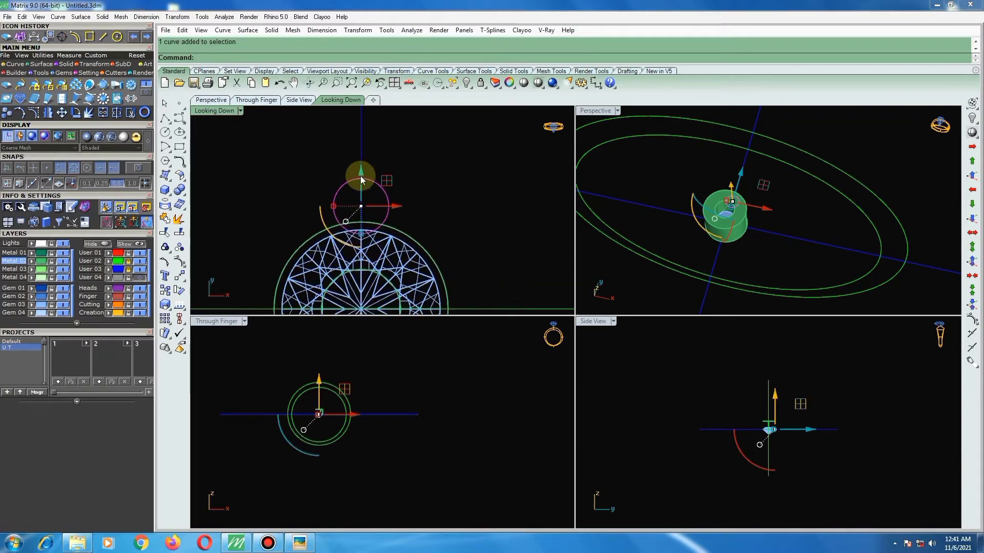
{"action": "left_click_drag", "start_coordinate": [361, 174], "coordinate": [362, 174]}
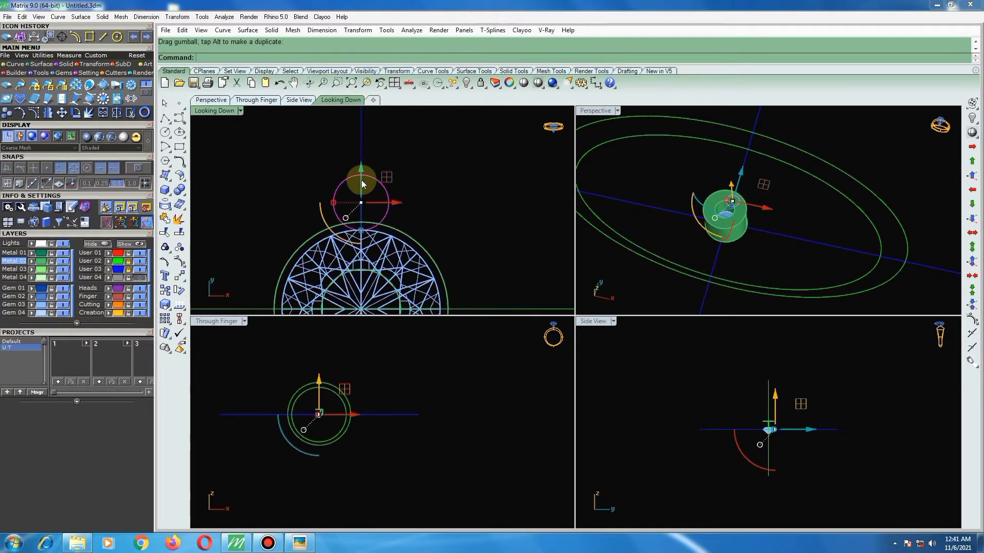
{"action": "left_click", "coordinate": [362, 170]}
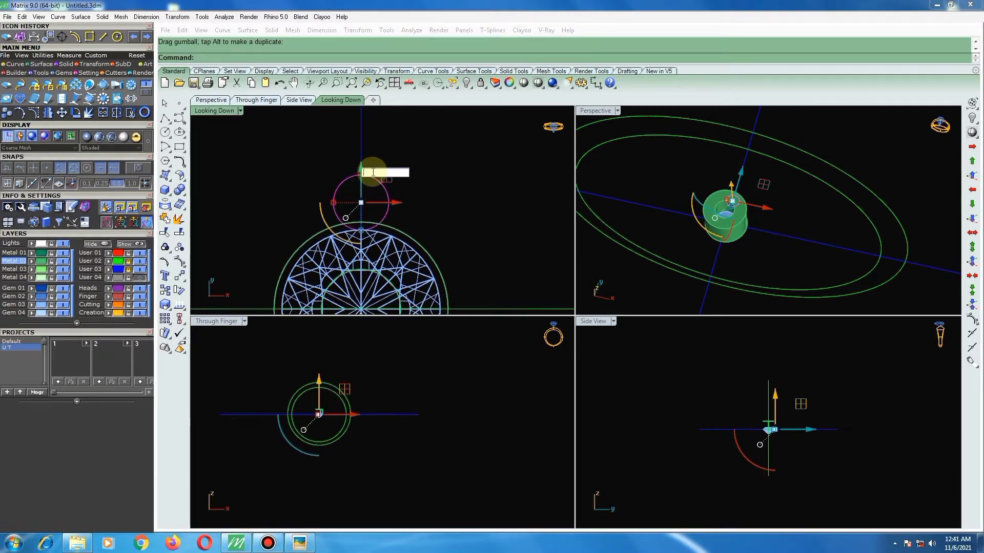
{"action": "type", "text": ".2"}
{"action": "key", "text": "Return"}
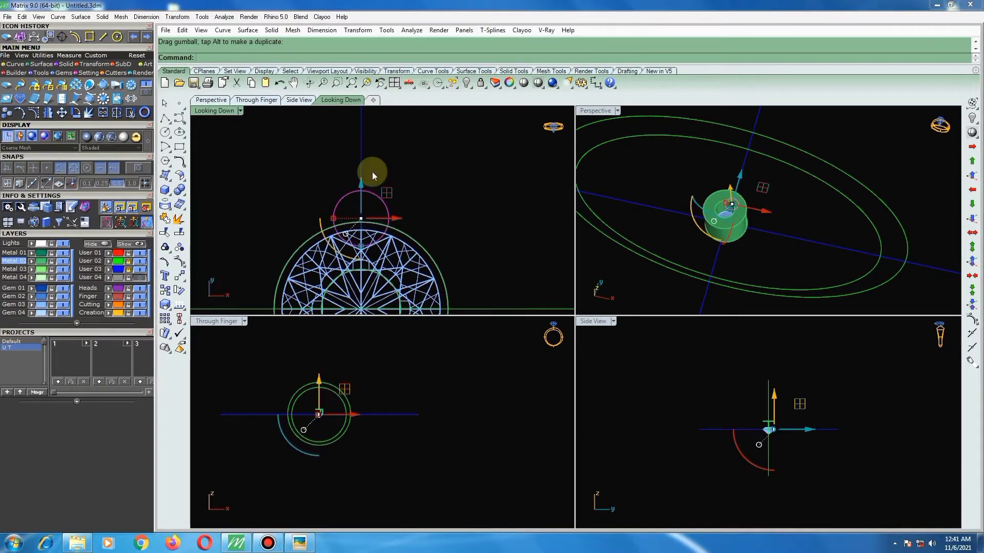
{"action": "left_click", "coordinate": [419, 154]}
{"action": "scroll", "coordinate": [419, 154], "scroll_direction": "down", "scroll_amount": 5}
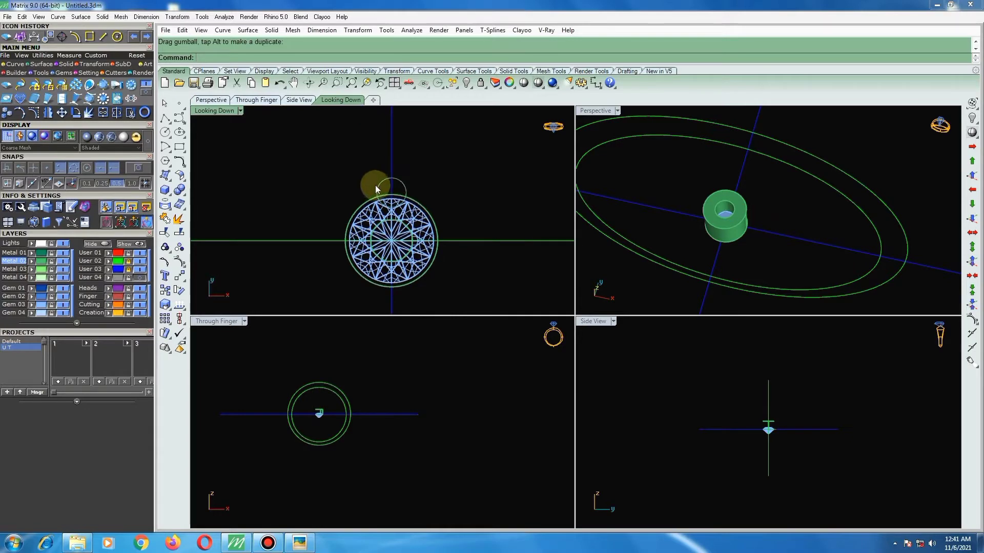
Extrude the small circle straight up 2.6 units into a solid prong cylinder.
{"action": "left_click", "coordinate": [375, 186]}
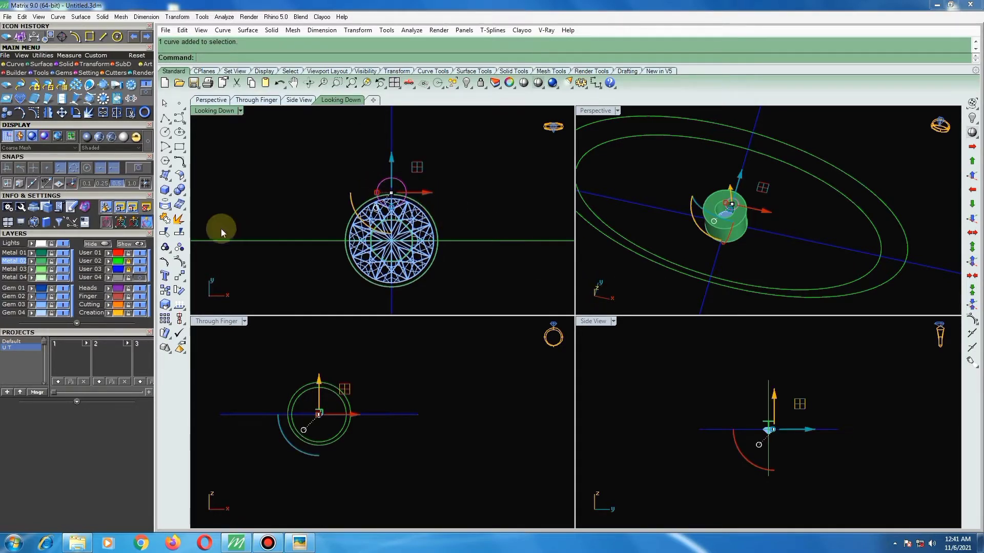
{"action": "left_click", "coordinate": [41, 63]}
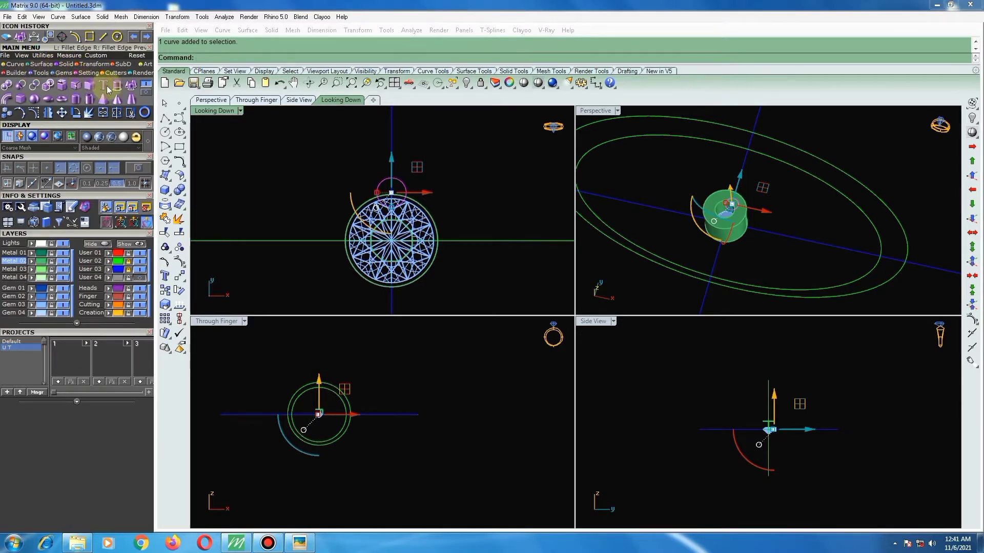
{"action": "left_click", "coordinate": [118, 85]}
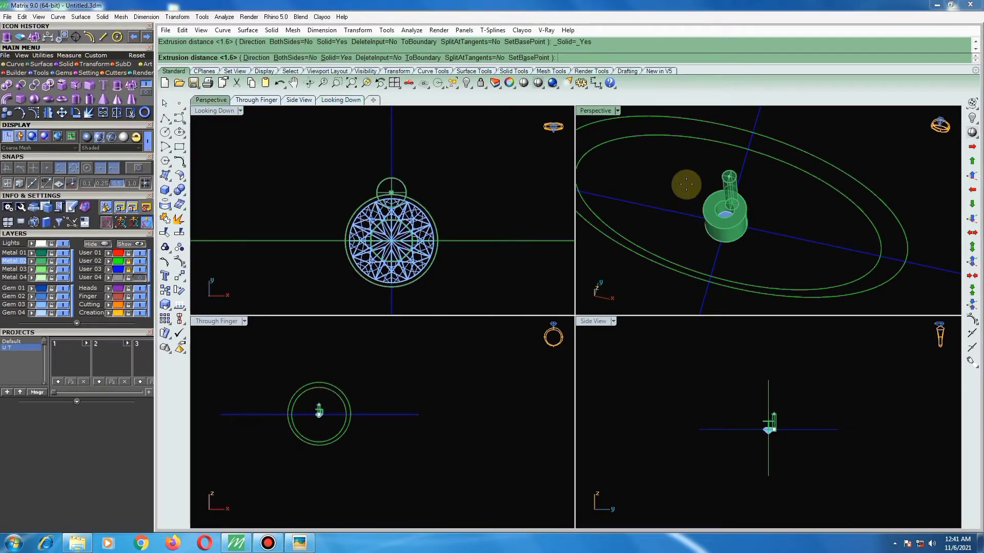
{"action": "type", "text": "2.6"}
{"action": "key", "text": "Return"}
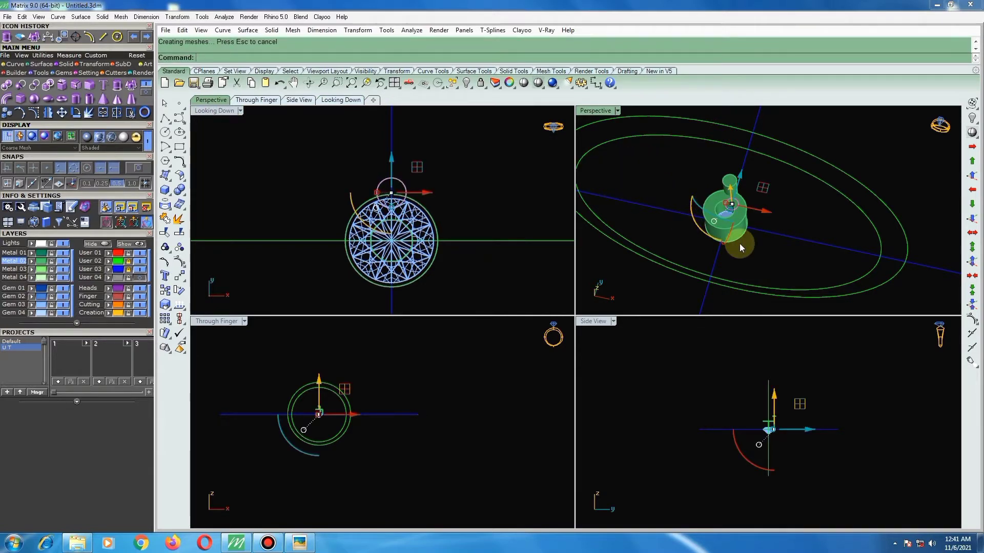
{"action": "left_click", "coordinate": [415, 249]}
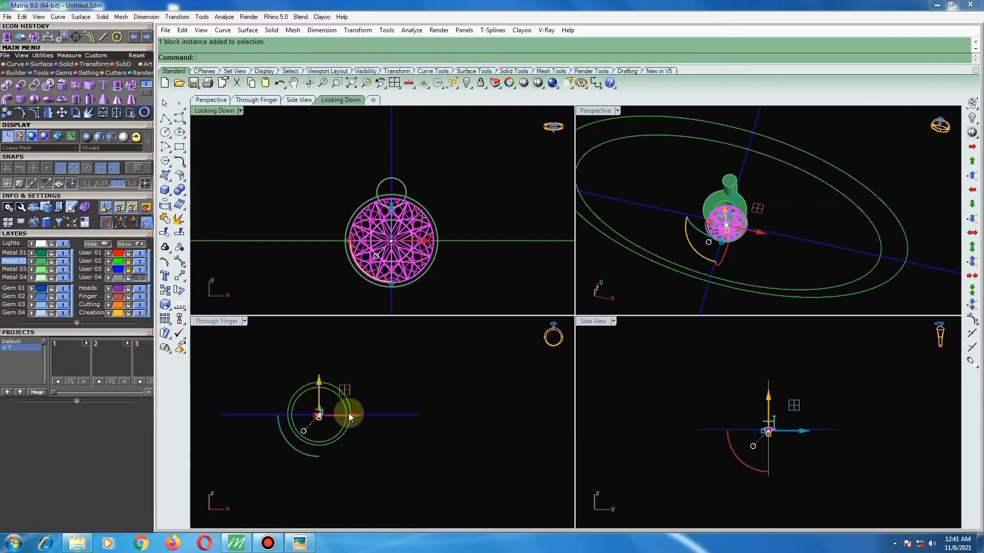
Raise the gem with the gumball Z arrow, then hide the Gem 03 layer.
{"action": "scroll", "coordinate": [322, 404], "scroll_direction": "up", "scroll_amount": 2}
{"action": "scroll", "coordinate": [322, 410], "scroll_direction": "up", "scroll_amount": 3}
{"action": "scroll", "coordinate": [322, 419], "scroll_direction": "up", "scroll_amount": 2}
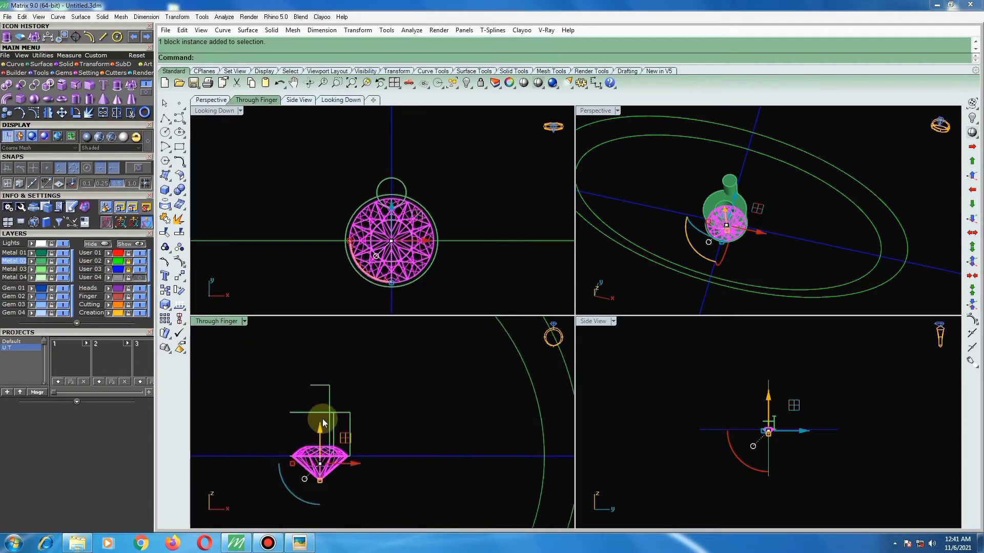
{"action": "left_click_drag", "start_coordinate": [322, 419], "coordinate": [321, 378]}
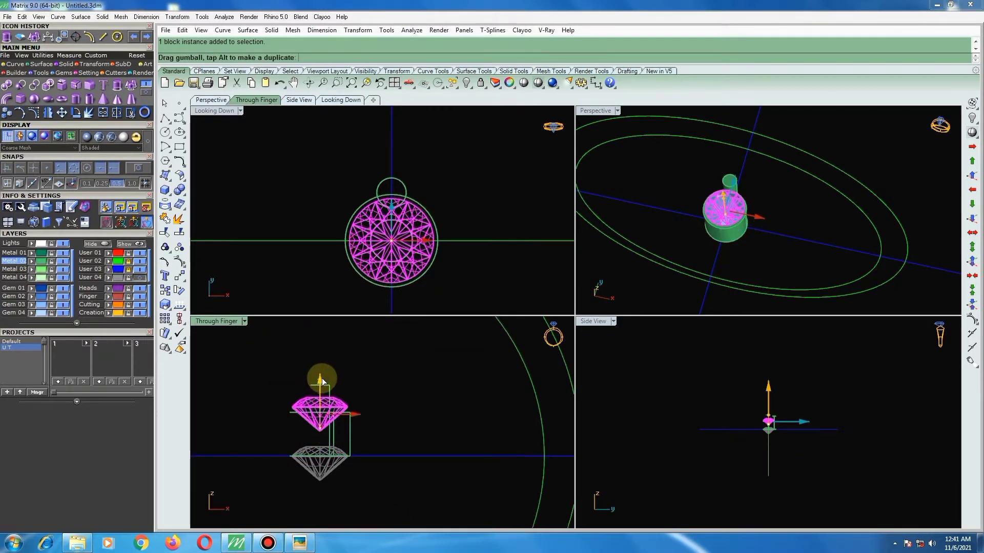
{"action": "left_click", "coordinate": [764, 218]}
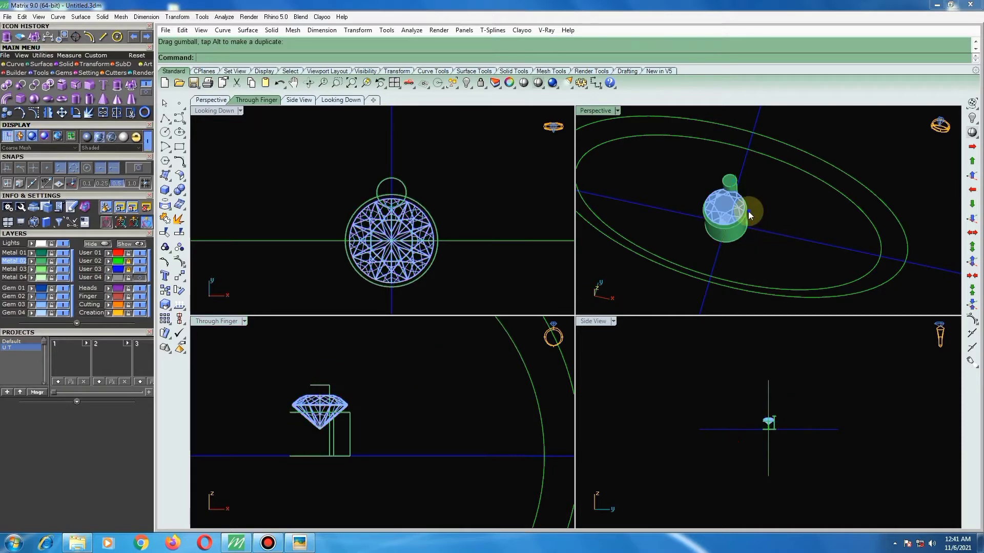
{"action": "right_click_drag", "start_coordinate": [749, 215], "coordinate": [678, 168]}
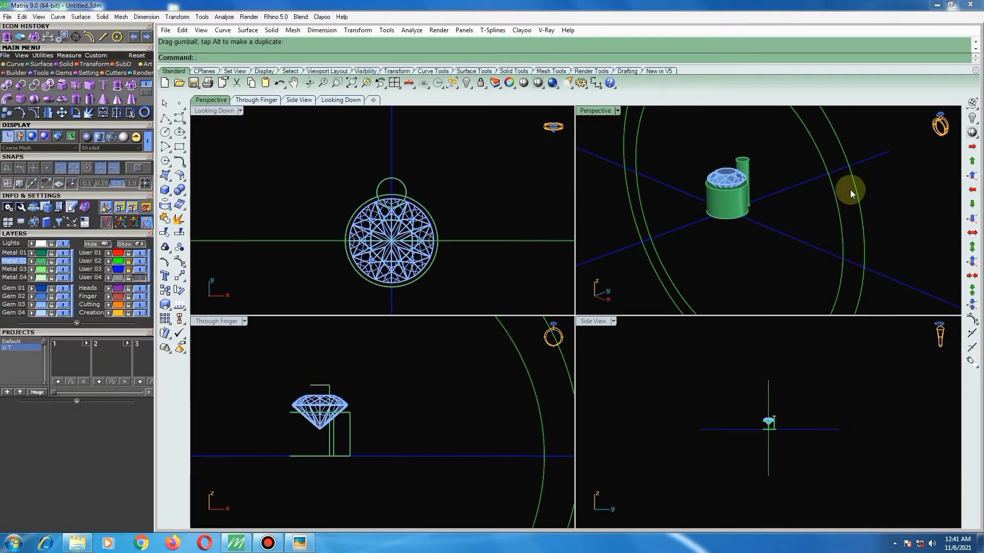
{"action": "left_click", "coordinate": [62, 304]}
{"action": "right_click_drag", "start_coordinate": [744, 183], "coordinate": [736, 166], "text": "ctrl"}
Fillet the prong cylinder's top edge with radius 0.3.
{"action": "scroll", "coordinate": [738, 169], "scroll_direction": "up", "scroll_amount": 2}
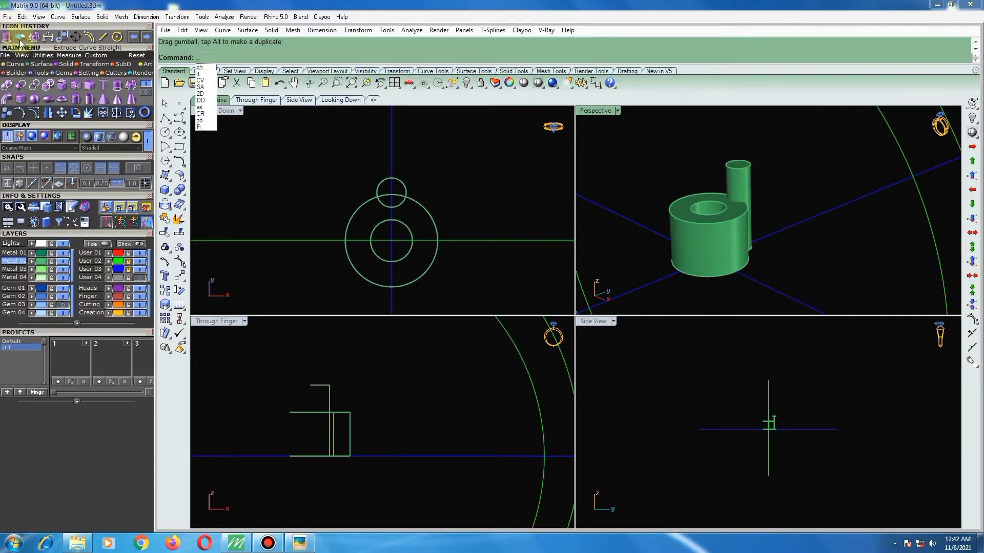
{"action": "left_click", "coordinate": [105, 18]}
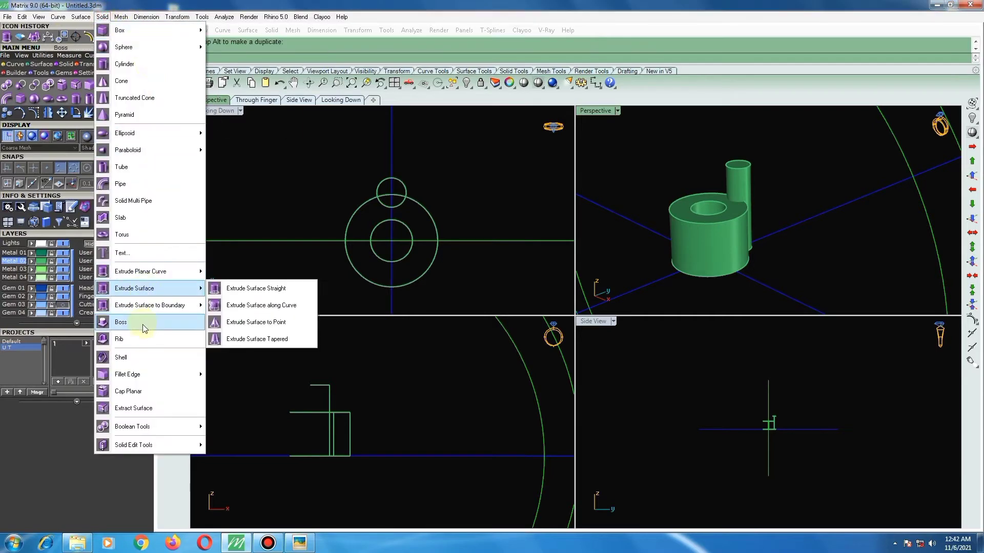
{"action": "mouse_move", "coordinate": [127, 374]}
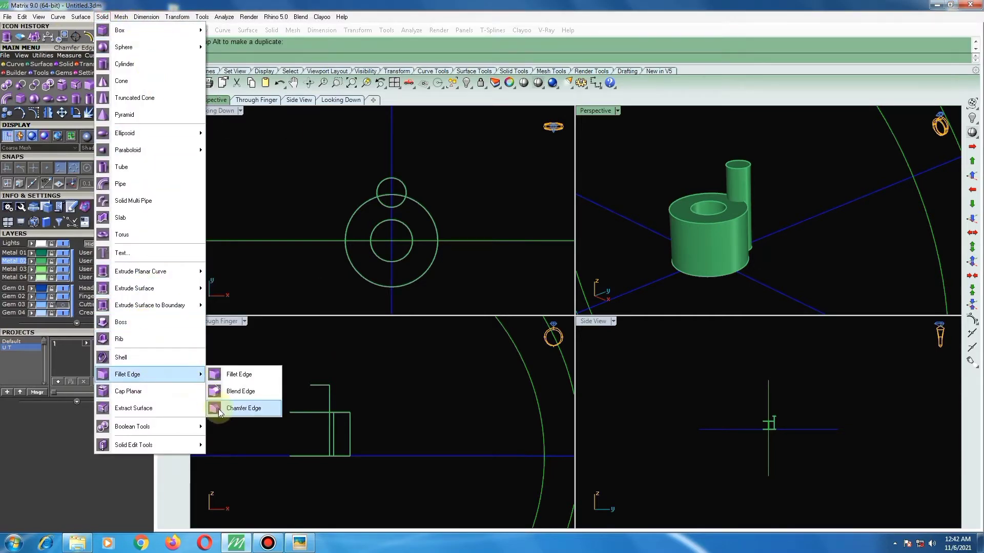
{"action": "left_click", "coordinate": [230, 378]}
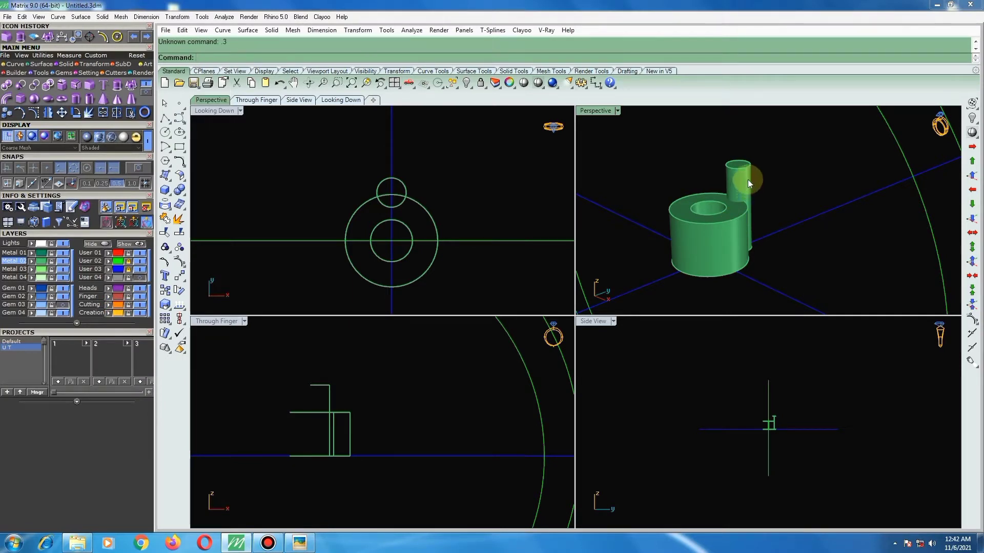
{"action": "key", "text": "Return"}
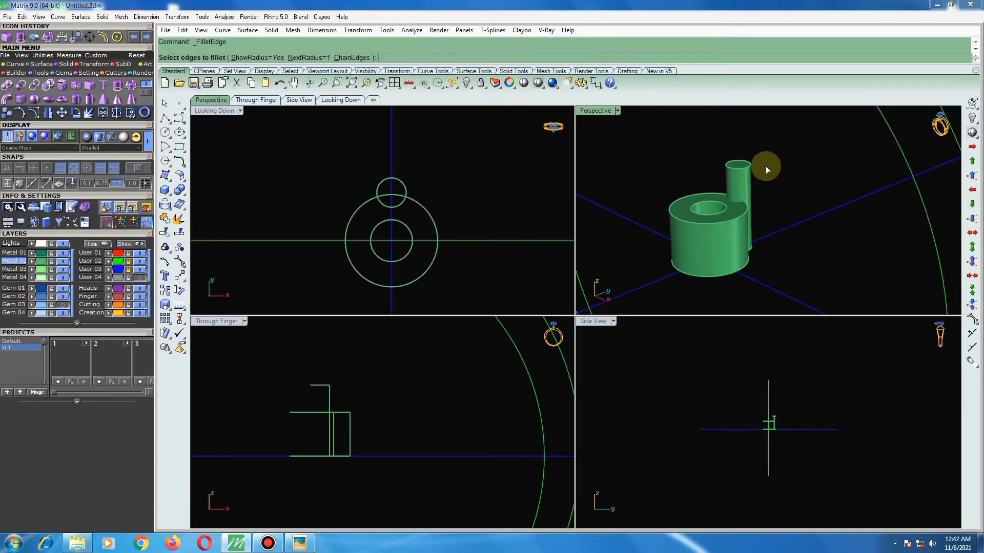
{"action": "type", "text": "3"}
{"action": "key", "text": "Return"}
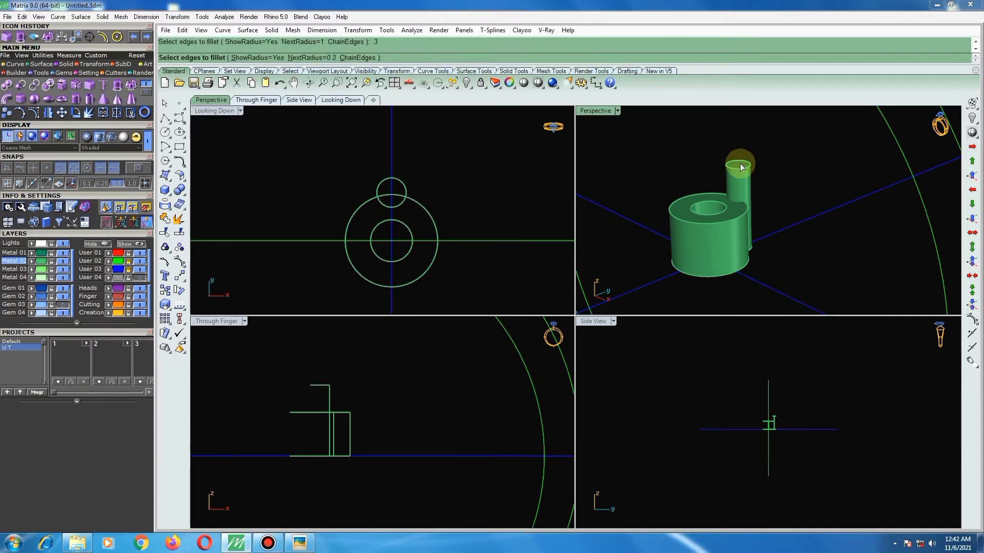
{"action": "left_click", "coordinate": [737, 163]}
{"action": "key", "text": "Return"}
{"action": "key", "text": "Return"}
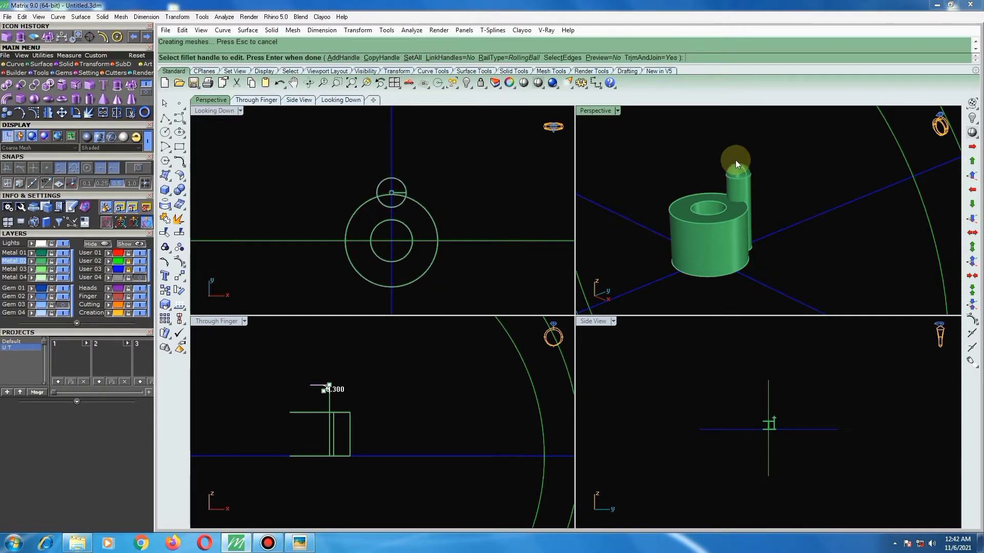
{"action": "scroll", "coordinate": [681, 183], "scroll_direction": "down", "scroll_amount": 2}
{"action": "mouse_move", "coordinate": [705, 185]}
{"action": "right_mouse_down"}
{"action": "mouse_move", "coordinate": [681, 235]}
{"action": "mouse_move", "coordinate": [676, 278]}
{"action": "mouse_move", "coordinate": [702, 303]}
{"action": "mouse_move", "coordinate": [717, 211]}
{"action": "mouse_move", "coordinate": [695, 218]}
{"action": "right_mouse_up"}
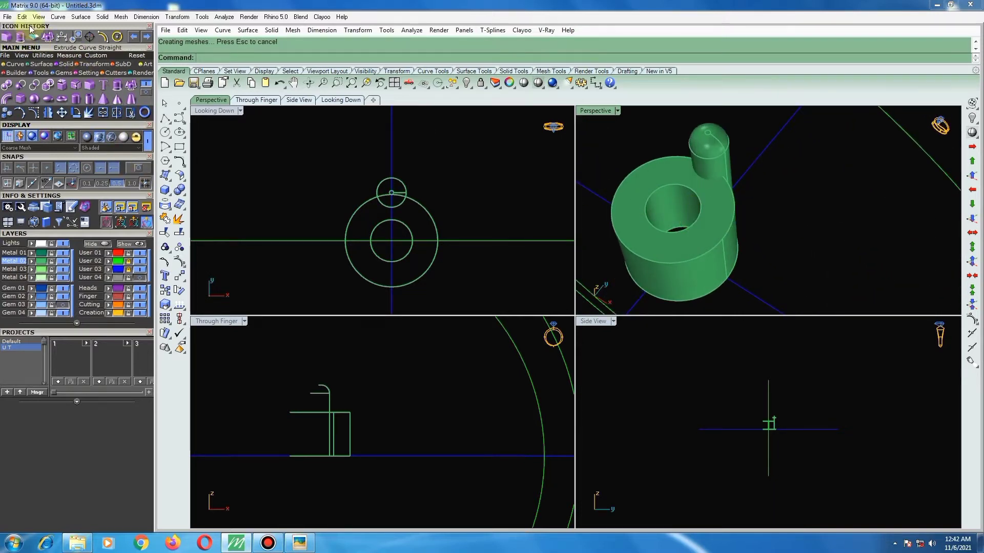
{"action": "left_click", "coordinate": [103, 17]}
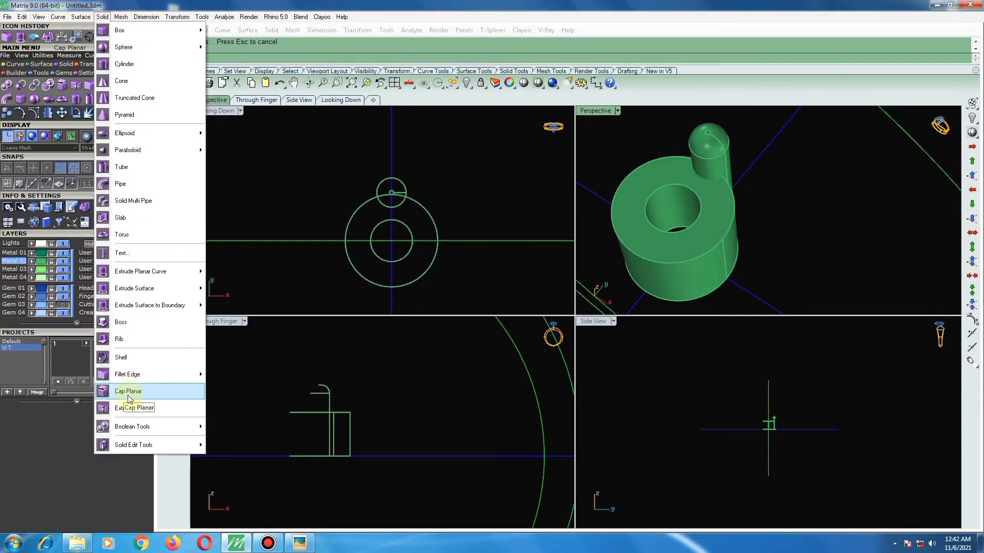
{"action": "mouse_move", "coordinate": [127, 374]}
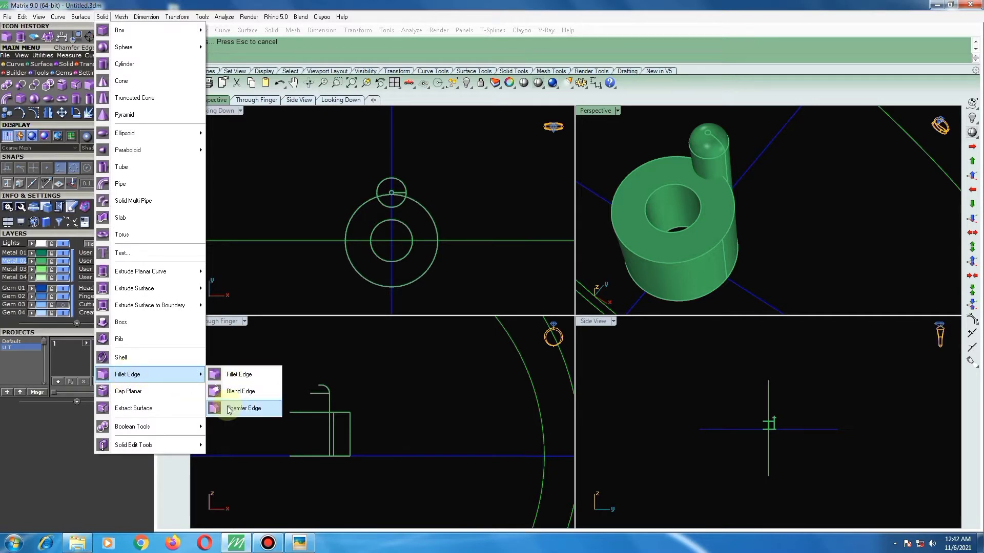
Bevel the hollow cylinder's top inner hole edge with a 0.4 chamfer.
{"action": "left_click", "coordinate": [243, 409]}
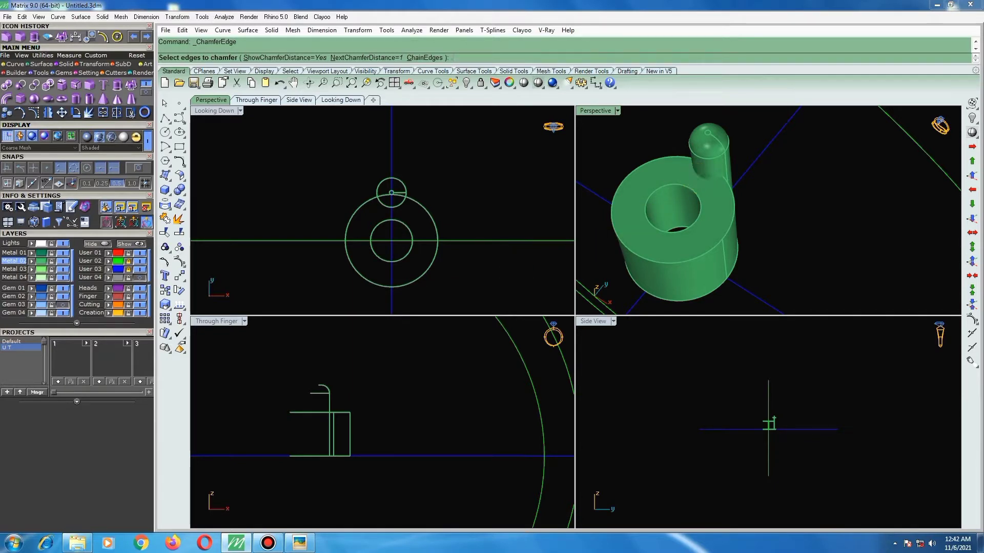
{"action": "type", "text": "4"}
{"action": "key", "text": "Return"}
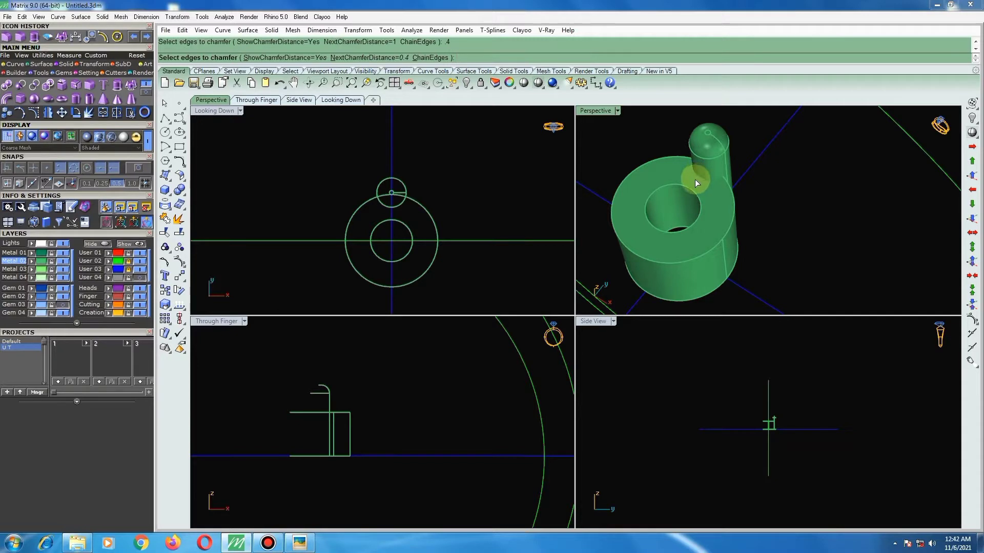
{"action": "left_click", "coordinate": [672, 185]}
{"action": "key", "text": "Return"}
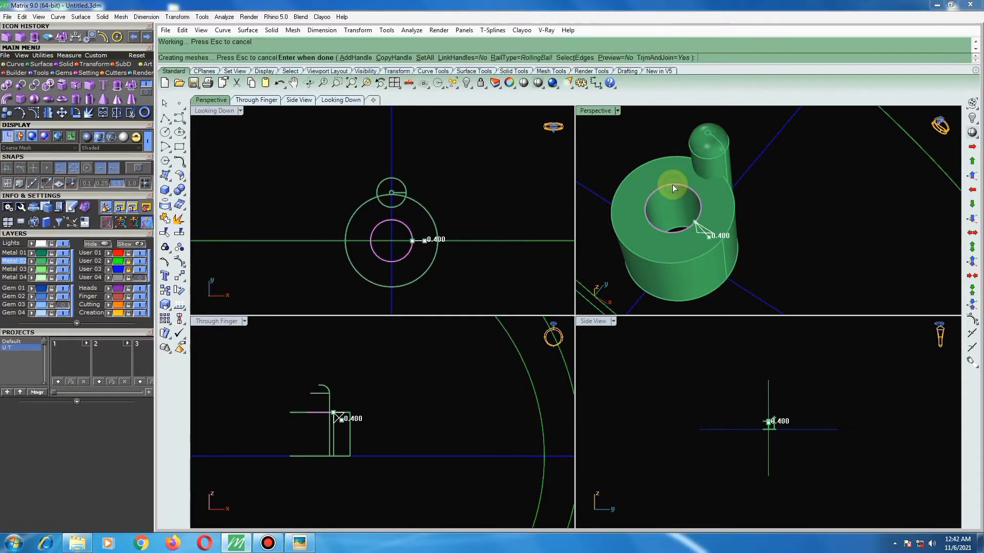
{"action": "key", "text": "Return"}
{"action": "scroll", "coordinate": [664, 193], "scroll_direction": "down", "scroll_amount": 2}
Polar-array the prong into four copies around the origin to ring the gem.
{"action": "left_click", "coordinate": [687, 180]}
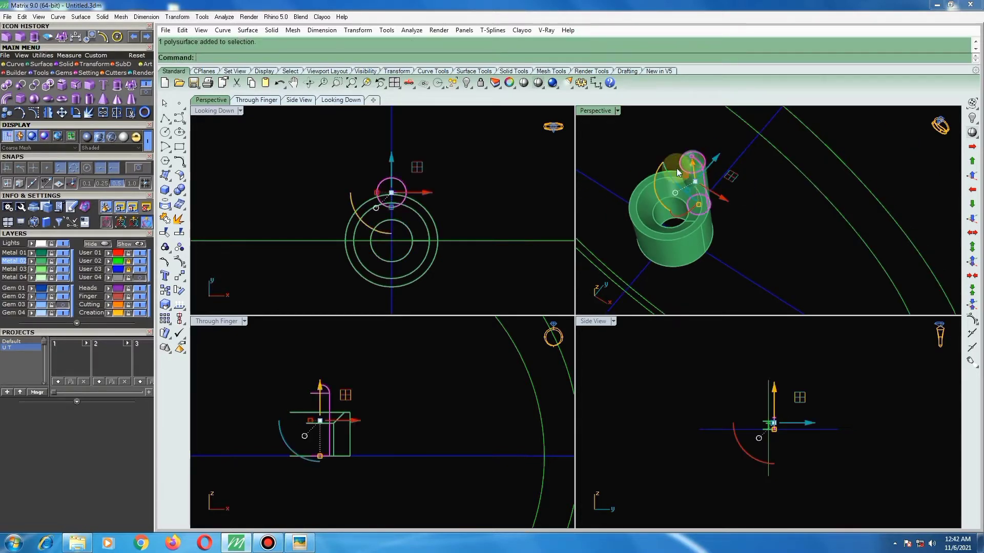
{"action": "scroll", "coordinate": [421, 205], "scroll_direction": "down", "scroll_amount": 1}
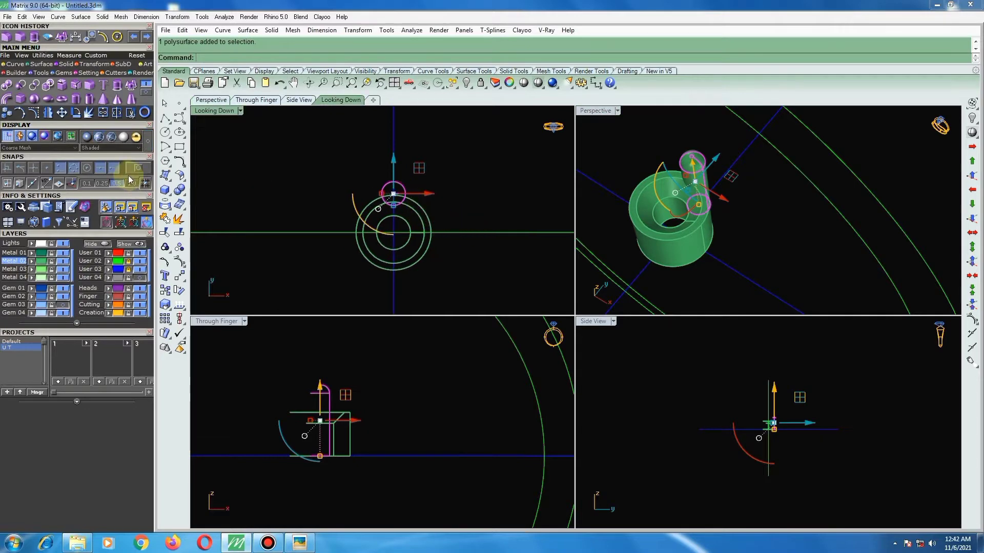
{"action": "left_click", "coordinate": [237, 220]}
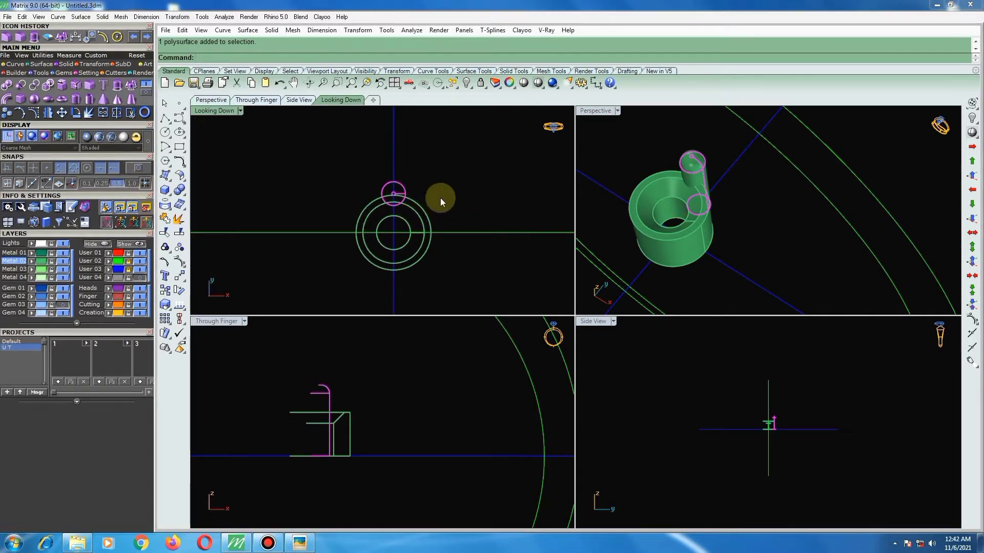
{"action": "right_click_drag", "start_coordinate": [441, 198], "coordinate": [428, 189]}
{"action": "left_click", "coordinate": [405, 201]}
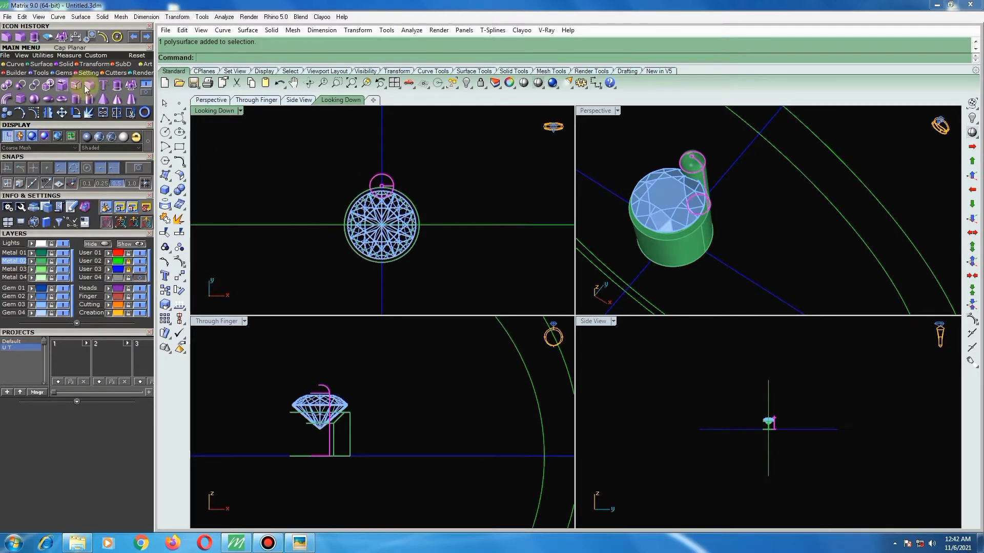
{"action": "left_click", "coordinate": [117, 86]}
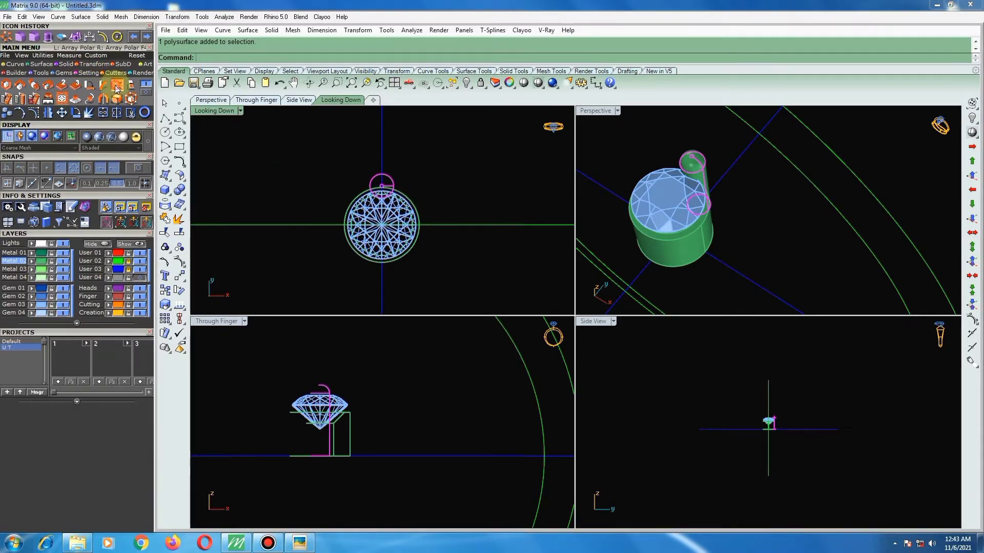
{"action": "type", "text": "0"}
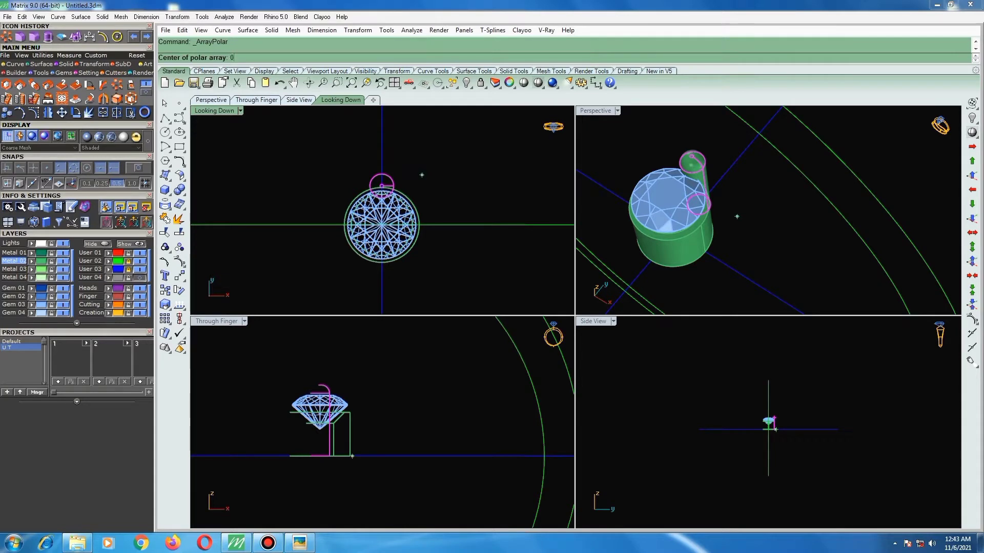
{"action": "key", "text": "Return"}
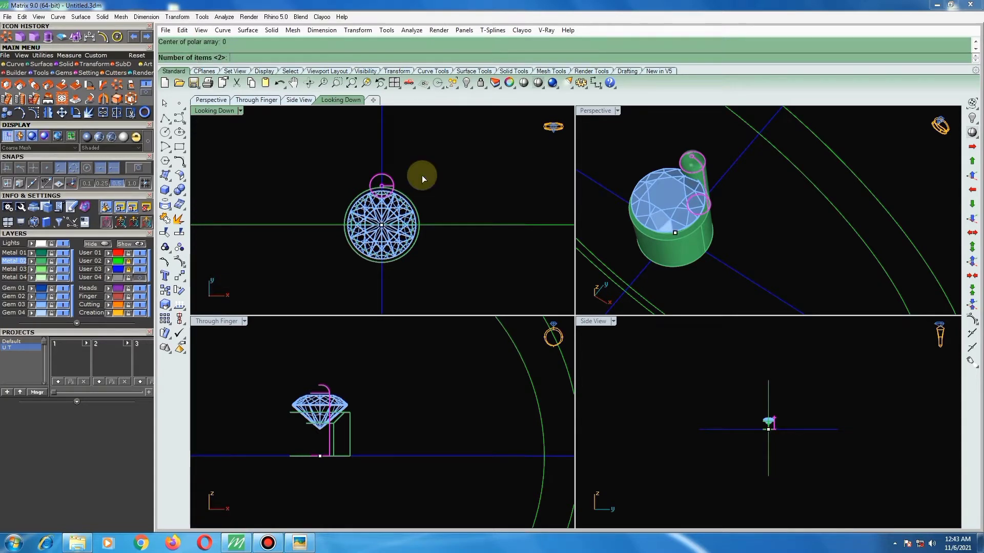
{"action": "type", "text": "4"}
{"action": "key", "text": "Return"}
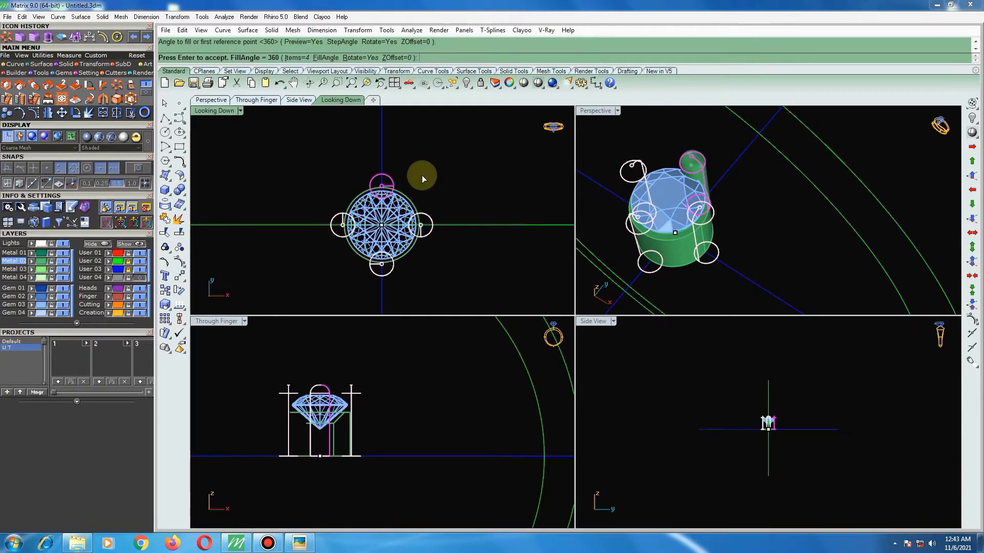
{"action": "key", "text": "Return"}
Group the centre gem with its four prongs and check the head selects as one.
{"action": "left_click_drag", "start_coordinate": [320, 161], "coordinate": [477, 297]}
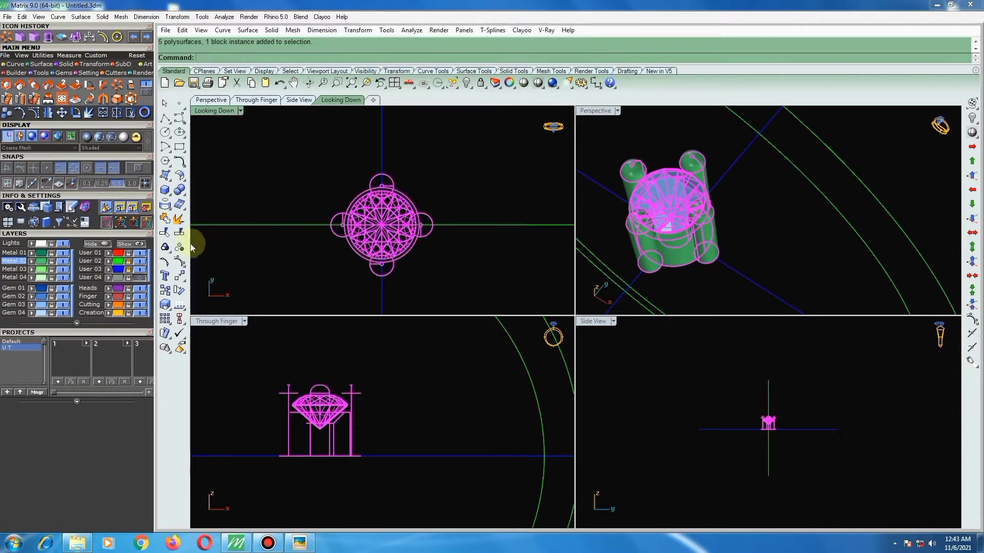
{"action": "left_click", "coordinate": [166, 248]}
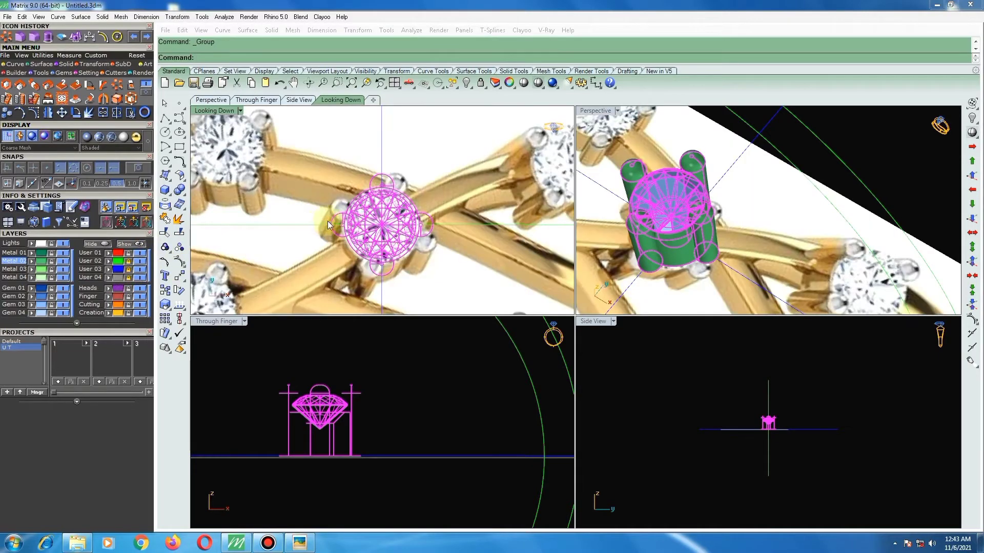
{"action": "scroll", "coordinate": [405, 215], "scroll_direction": "down", "scroll_amount": 2}
{"action": "left_click", "coordinate": [377, 217]}
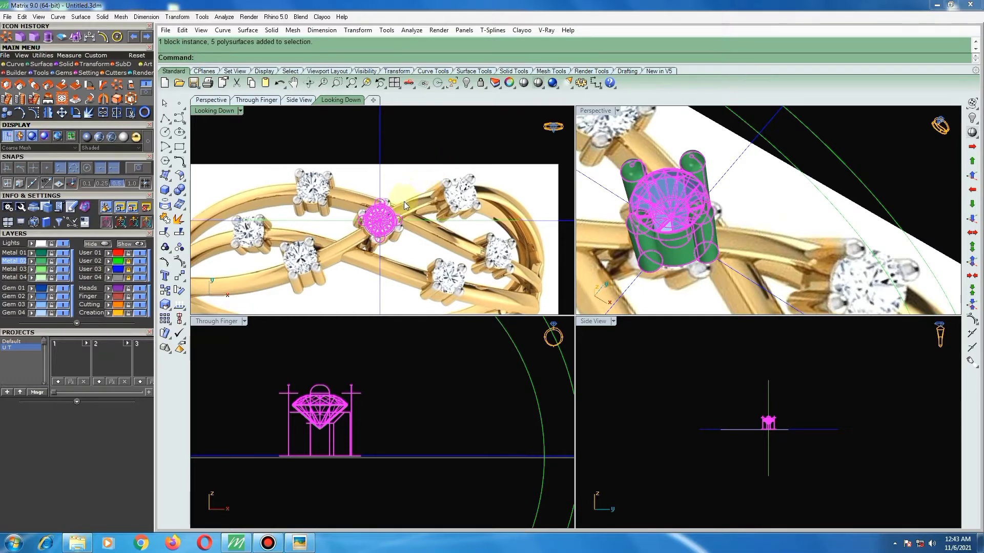
Trace an interpolated curve from the centre stone along the upper band to the guide line's end tick.
{"action": "left_click", "coordinate": [395, 239]}
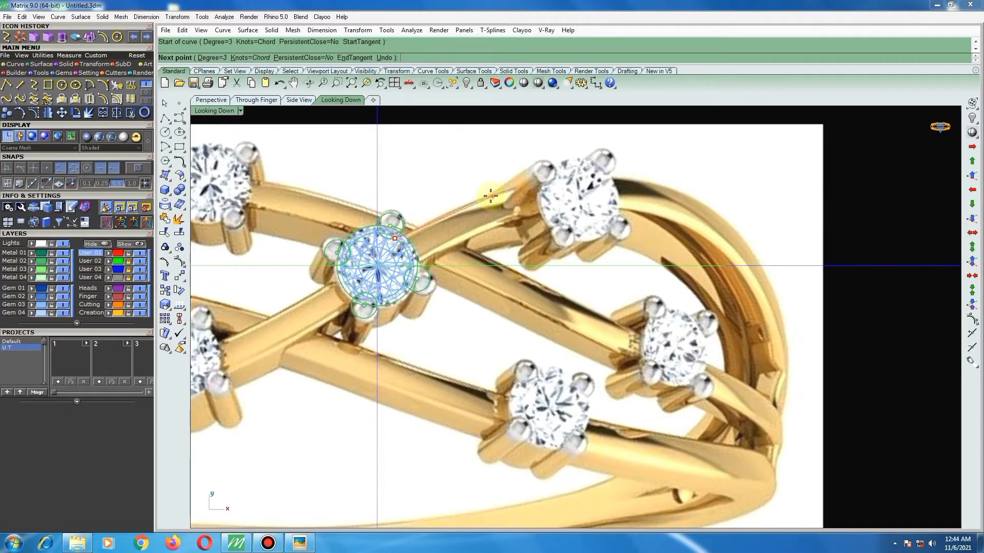
{"action": "left_click", "coordinate": [485, 197]}
{"action": "scroll", "coordinate": [424, 198], "scroll_direction": "down", "scroll_amount": 2}
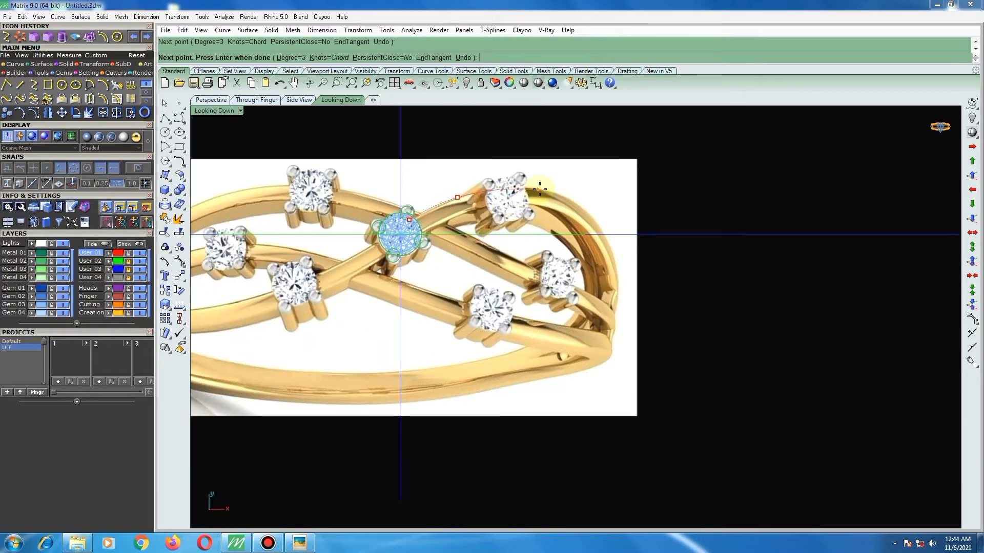
{"action": "left_click", "coordinate": [541, 188]}
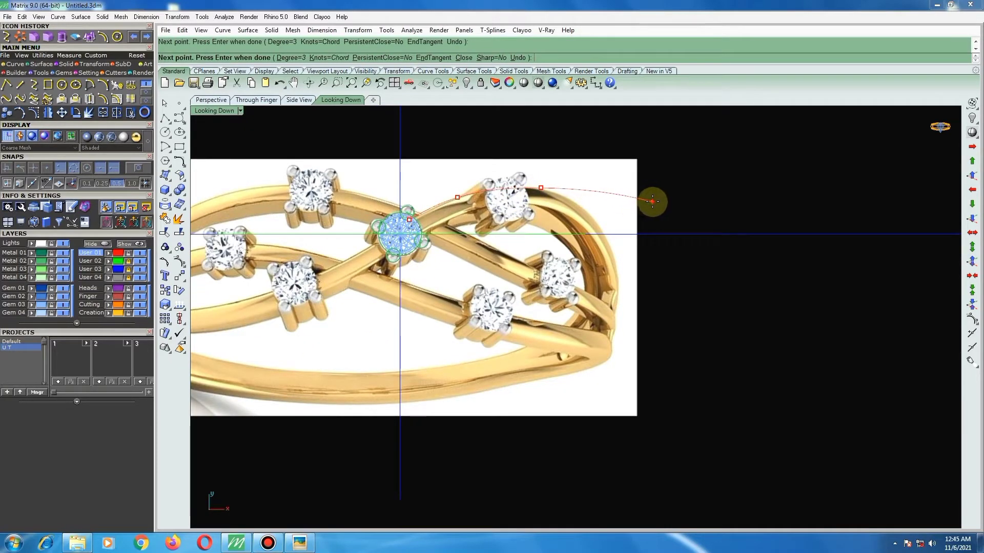
{"action": "left_click", "coordinate": [650, 202]}
{"action": "scroll", "coordinate": [599, 208], "scroll_direction": "down", "scroll_amount": 1}
{"action": "scroll", "coordinate": [600, 208], "scroll_direction": "down", "scroll_amount": 1}
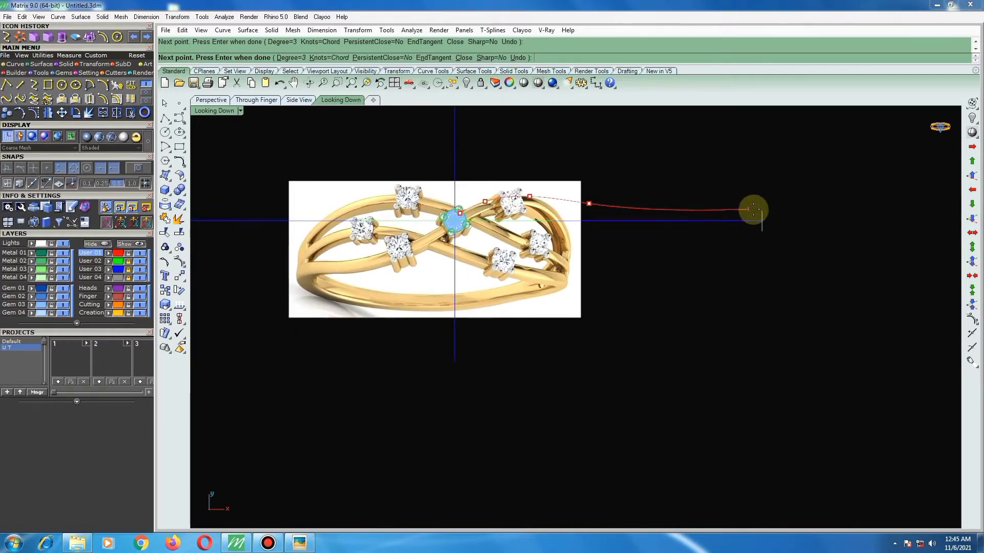
{"action": "left_click", "coordinate": [696, 209]}
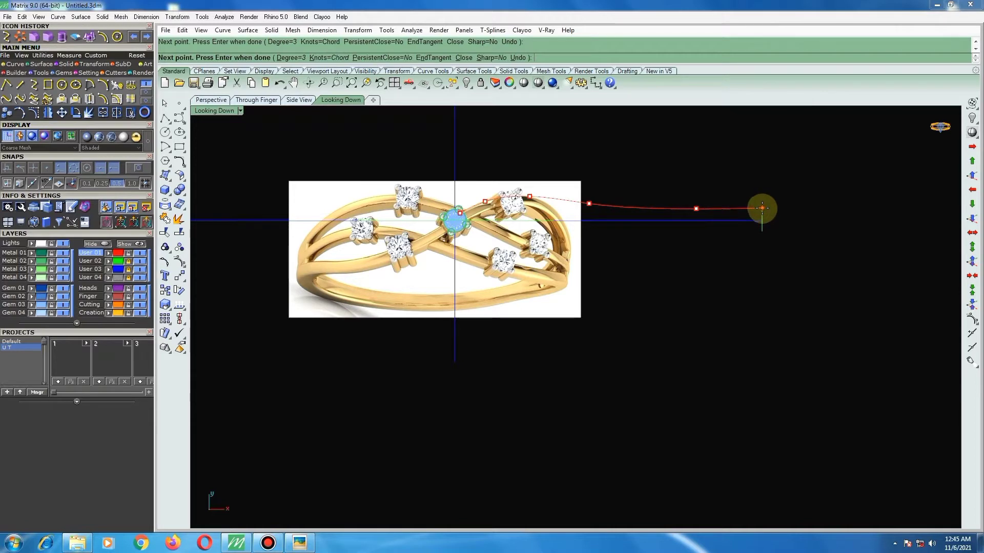
{"action": "left_click", "coordinate": [761, 210]}
{"action": "key", "text": "Return"}
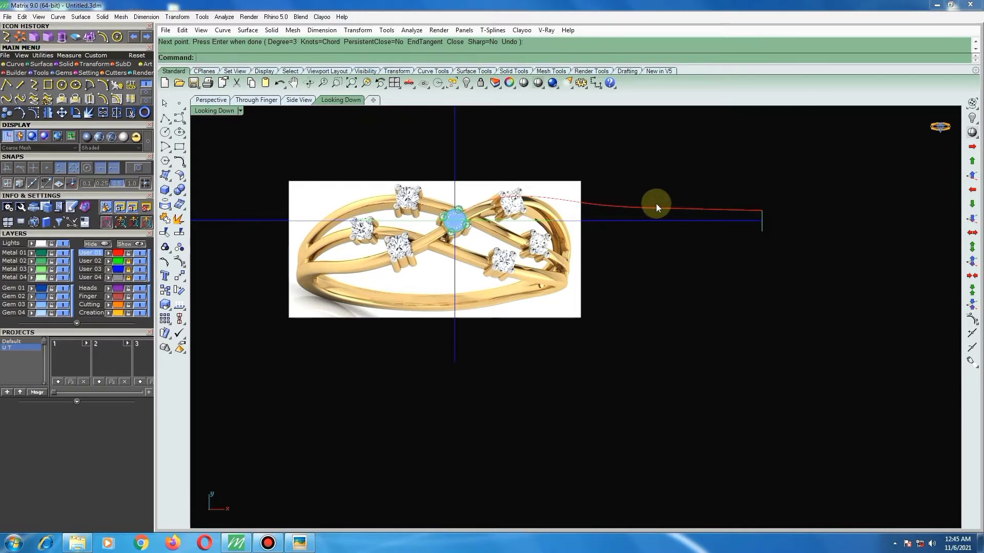
{"action": "scroll", "coordinate": [593, 198], "scroll_direction": "down", "scroll_amount": 3}
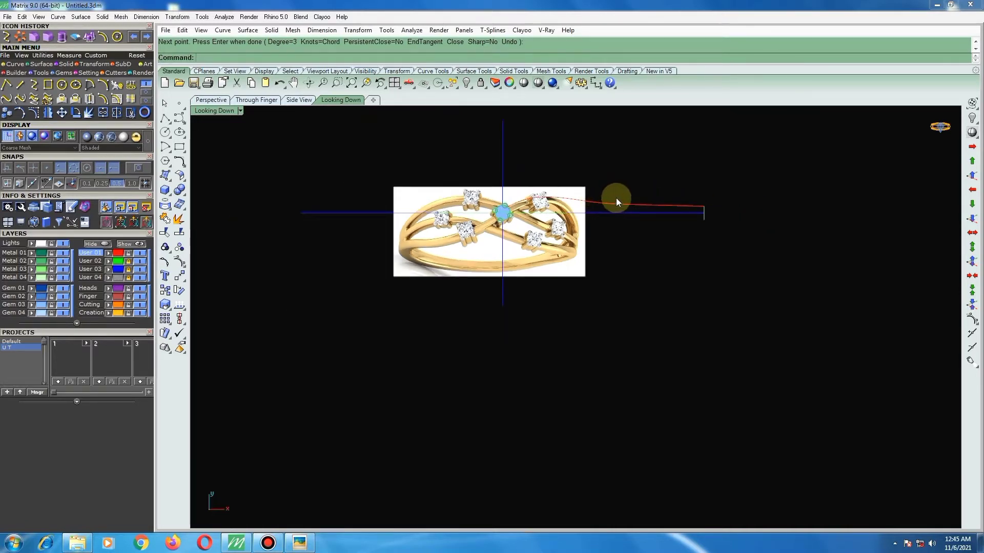
Show the traced curve's control points and raise one to reshape the curve.
{"action": "left_click", "coordinate": [609, 202]}
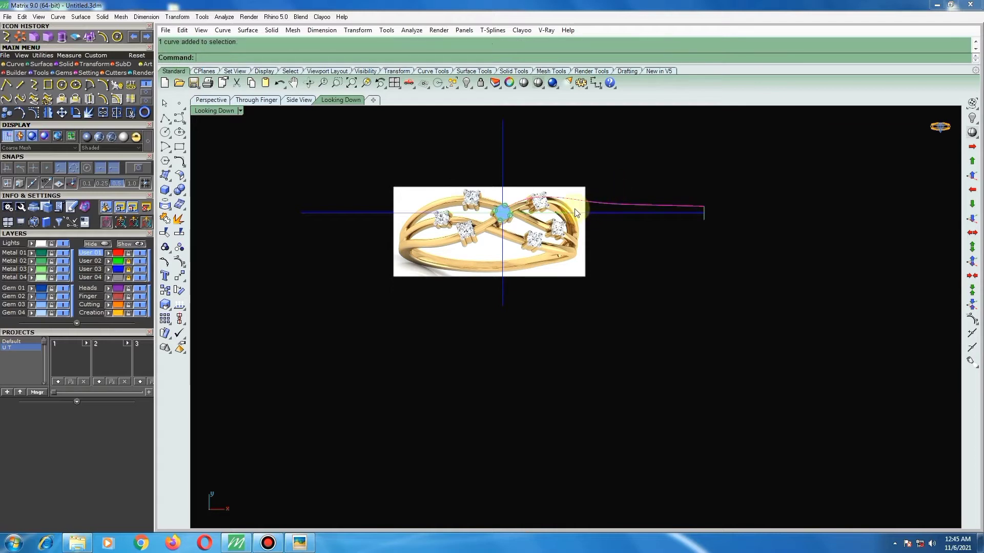
{"action": "scroll", "coordinate": [568, 205], "scroll_direction": "up", "scroll_amount": 2}
{"action": "left_click", "coordinate": [178, 262]}
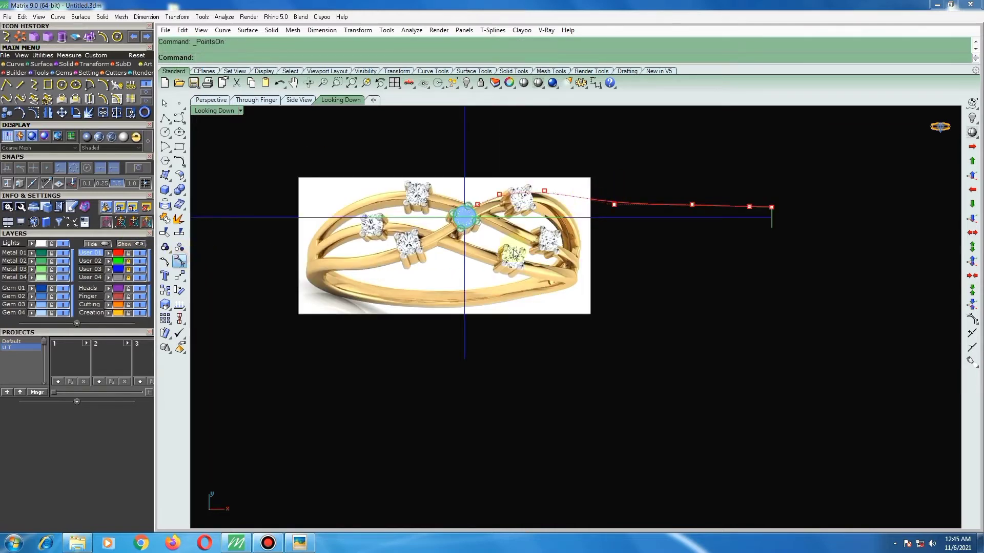
{"action": "scroll", "coordinate": [628, 213], "scroll_direction": "up", "scroll_amount": 1}
{"action": "left_click", "coordinate": [612, 208]}
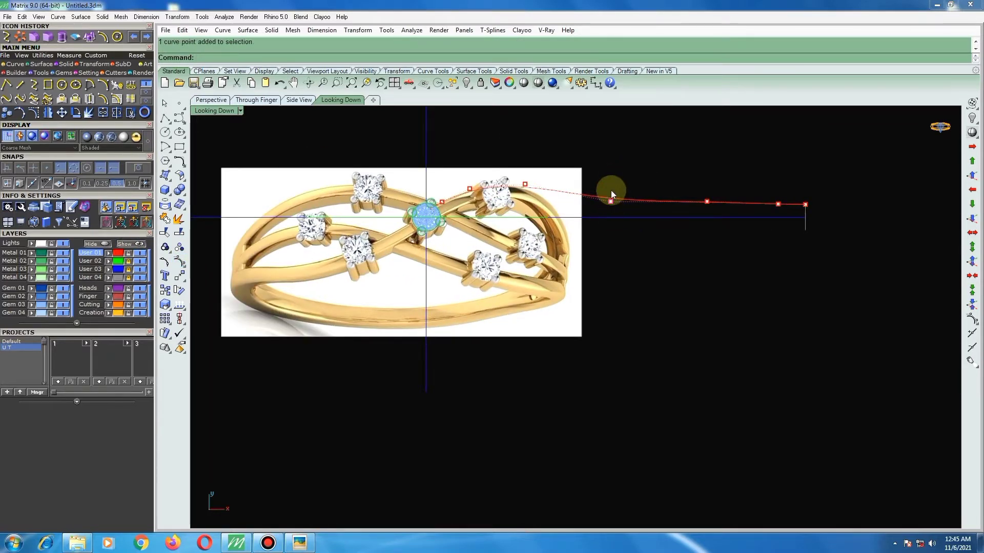
{"action": "left_click", "coordinate": [139, 214]}
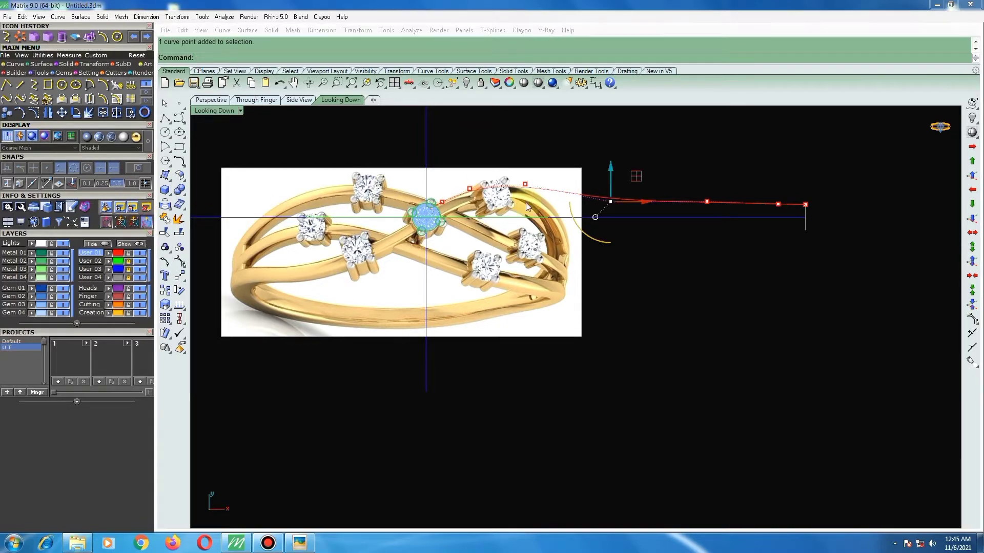
{"action": "left_click_drag", "start_coordinate": [611, 183], "coordinate": [614, 170]}
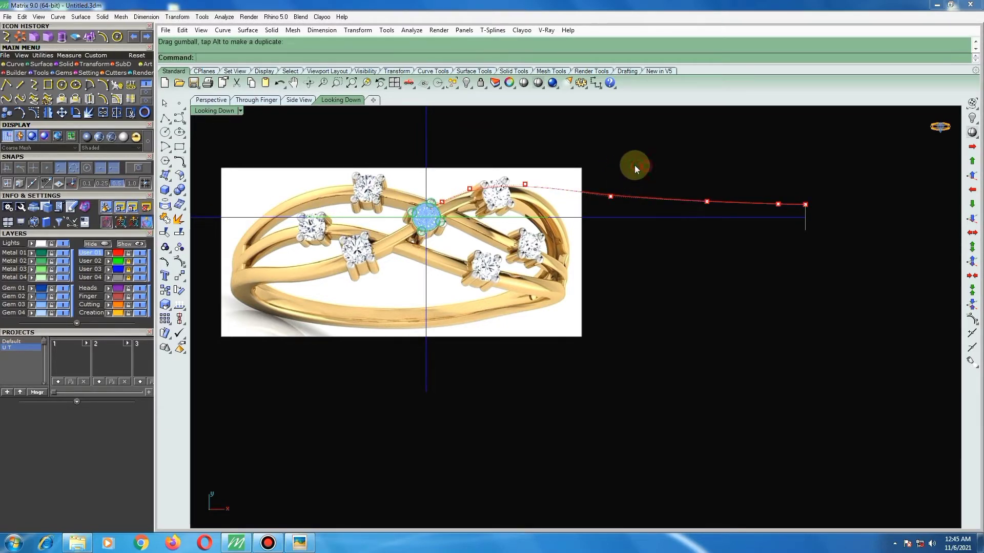
{"action": "scroll", "coordinate": [531, 164], "scroll_direction": "down", "scroll_amount": 2}
{"action": "scroll", "coordinate": [566, 164], "scroll_direction": "up", "scroll_amount": 2}
{"action": "scroll", "coordinate": [517, 154], "scroll_direction": "up", "scroll_amount": 3}
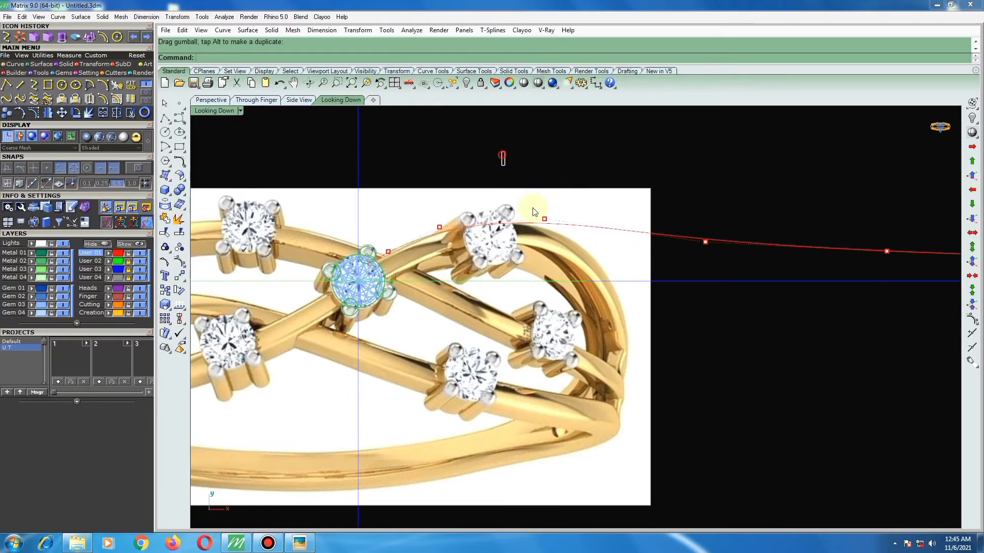
Adjust control points beside the centre and upper-right stones so the curve fits the band.
{"action": "left_click", "coordinate": [542, 218]}
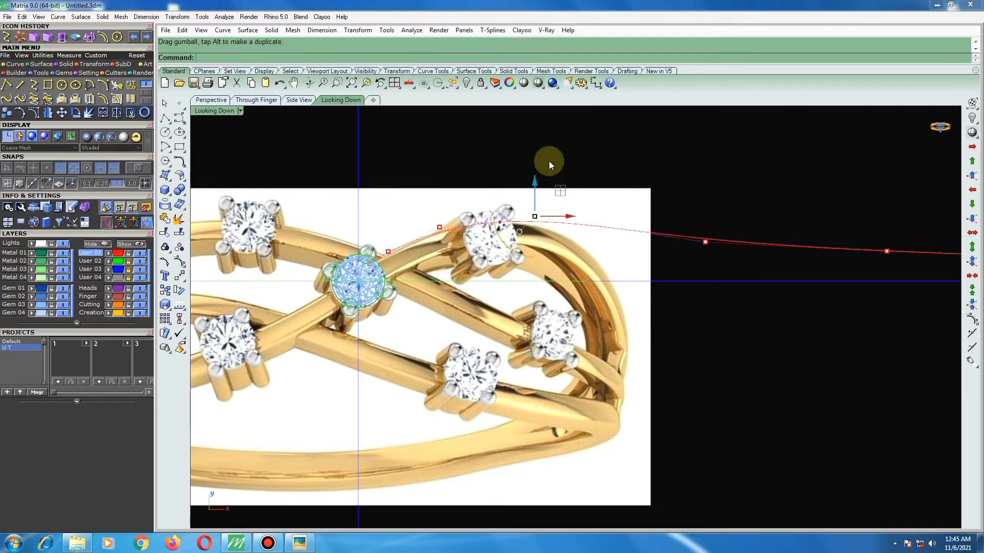
{"action": "scroll", "coordinate": [494, 165], "scroll_direction": "down", "scroll_amount": 3}
{"action": "scroll", "coordinate": [451, 170], "scroll_direction": "up", "scroll_amount": 3}
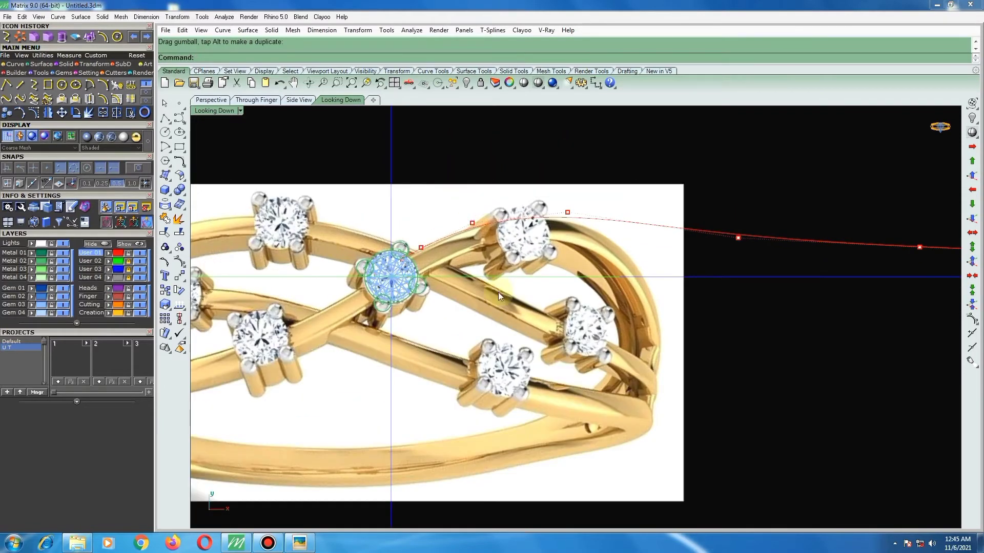
{"action": "scroll", "coordinate": [385, 227], "scroll_direction": "up", "scroll_amount": 2}
{"action": "scroll", "coordinate": [385, 228], "scroll_direction": "up", "scroll_amount": 1}
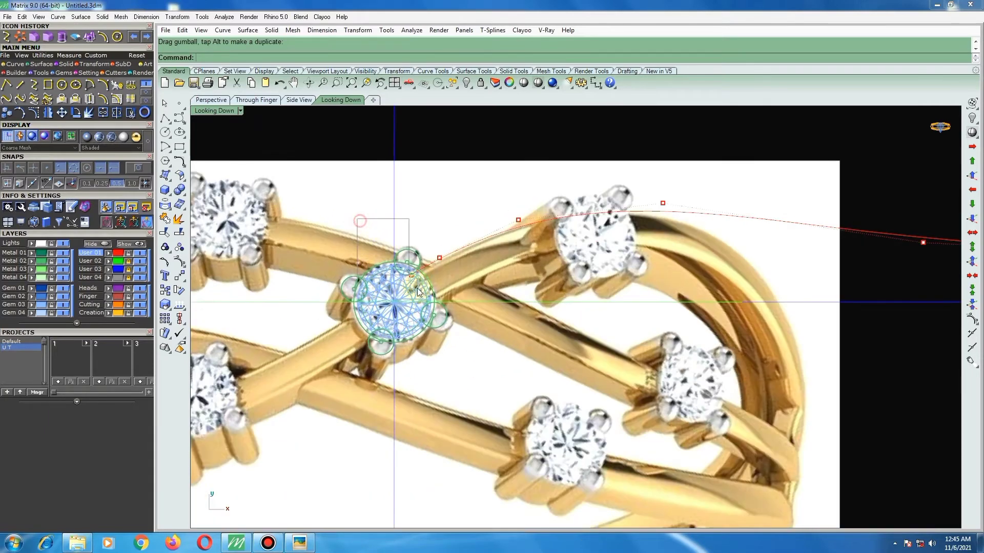
{"action": "left_click", "coordinate": [411, 276]}
{"action": "scroll", "coordinate": [426, 268], "scroll_direction": "up", "scroll_amount": 1}
{"action": "left_click_drag", "start_coordinate": [433, 254], "coordinate": [424, 256]}
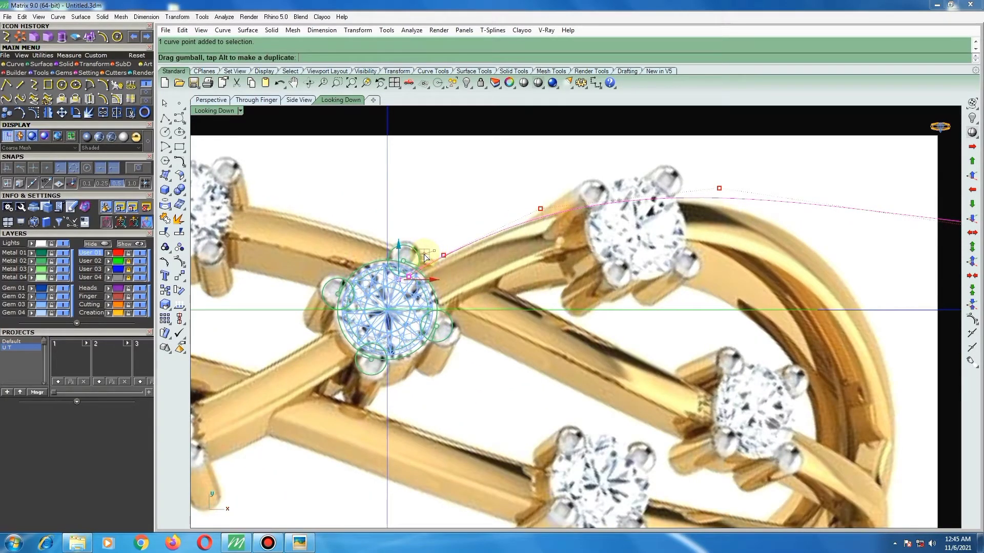
{"action": "scroll", "coordinate": [461, 226], "scroll_direction": "down", "scroll_amount": 4}
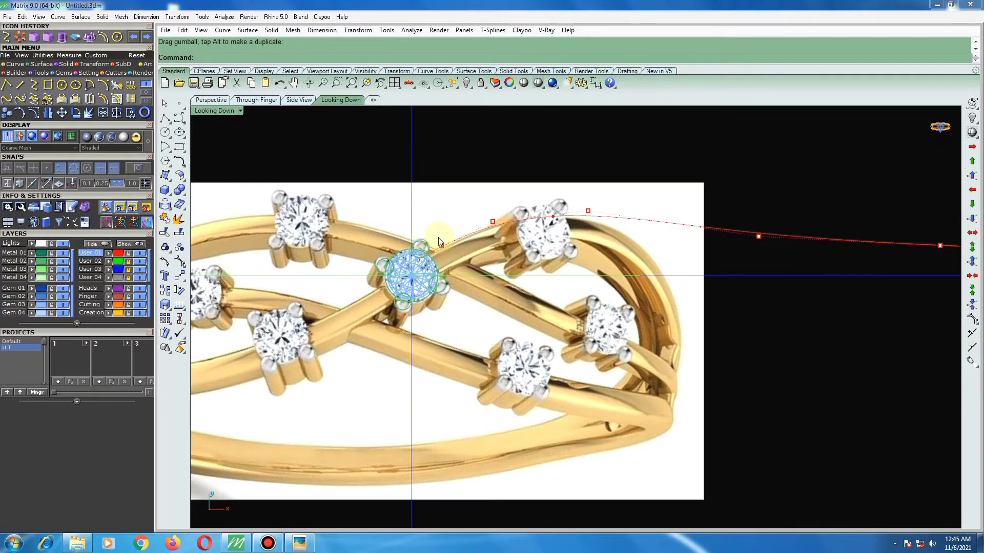
{"action": "scroll", "coordinate": [384, 213], "scroll_direction": "up", "scroll_amount": 3}
{"action": "left_click", "coordinate": [416, 272]}
{"action": "scroll", "coordinate": [416, 261], "scroll_direction": "up", "scroll_amount": 2}
{"action": "scroll", "coordinate": [415, 253], "scroll_direction": "up", "scroll_amount": 2}
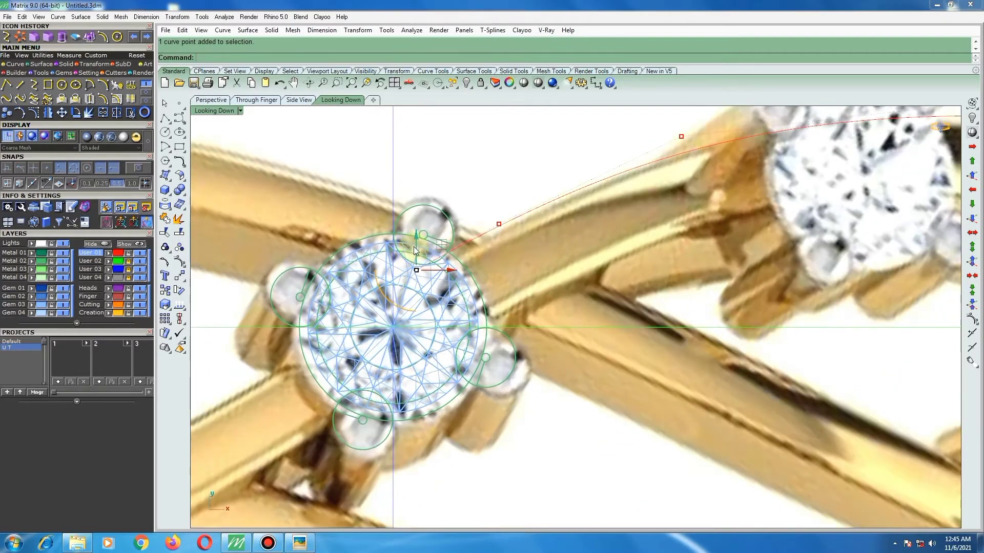
{"action": "scroll", "coordinate": [417, 231], "scroll_direction": "down", "scroll_amount": 2}
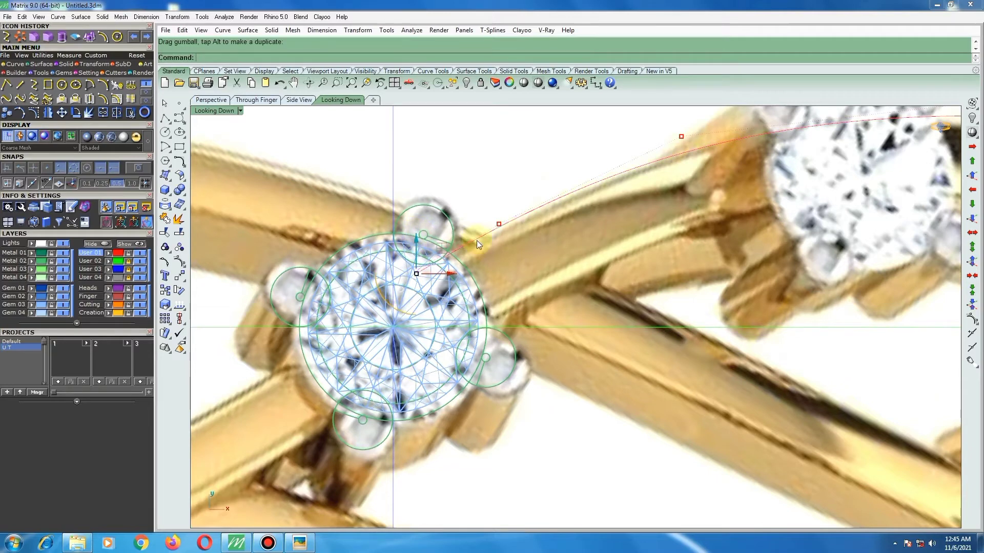
{"action": "scroll", "coordinate": [476, 240], "scroll_direction": "down", "scroll_amount": 2}
{"action": "scroll", "coordinate": [564, 241], "scroll_direction": "down", "scroll_amount": 2}
{"action": "scroll", "coordinate": [504, 202], "scroll_direction": "up", "scroll_amount": 2}
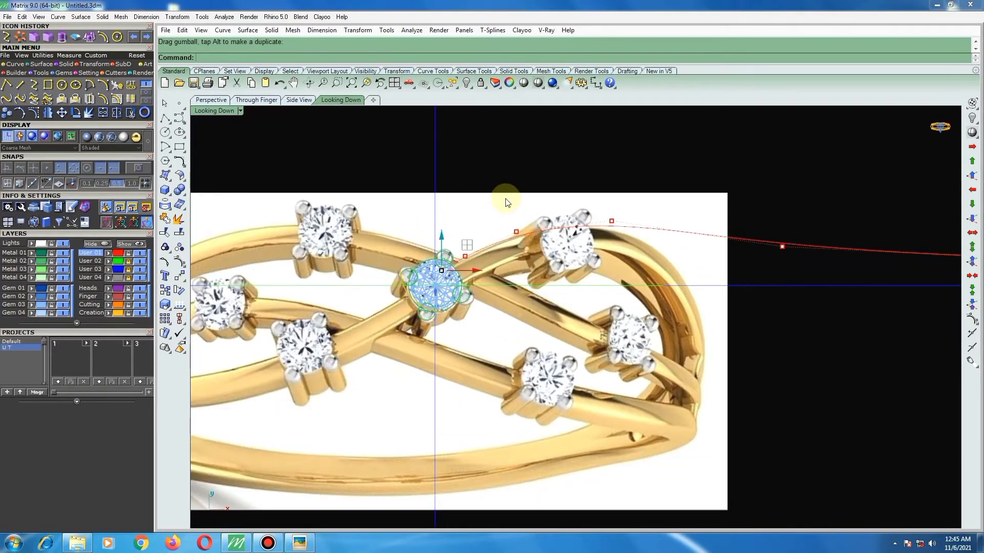
{"action": "left_click", "coordinate": [505, 214]}
{"action": "scroll", "coordinate": [535, 215], "scroll_direction": "up", "scroll_amount": 1}
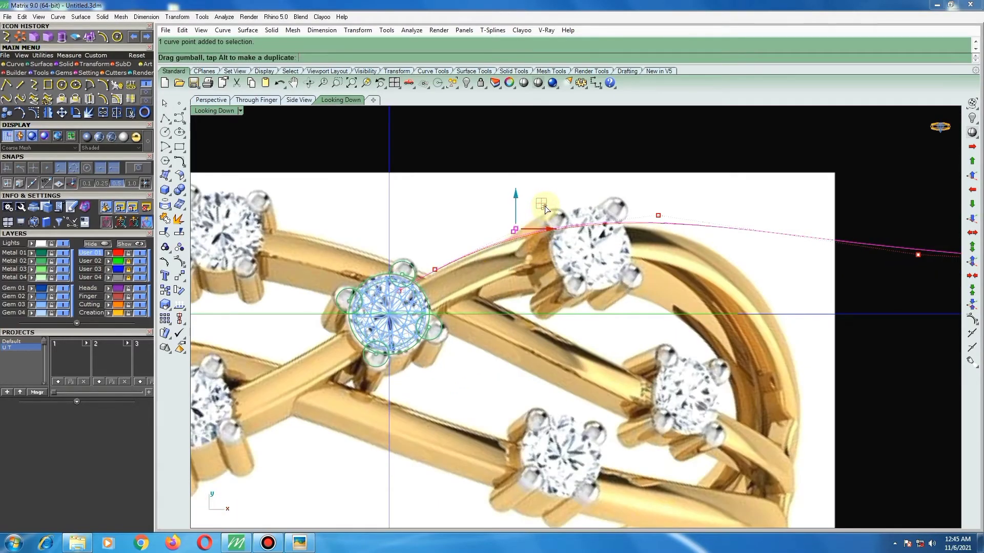
{"action": "scroll", "coordinate": [540, 216], "scroll_direction": "down", "scroll_amount": 2}
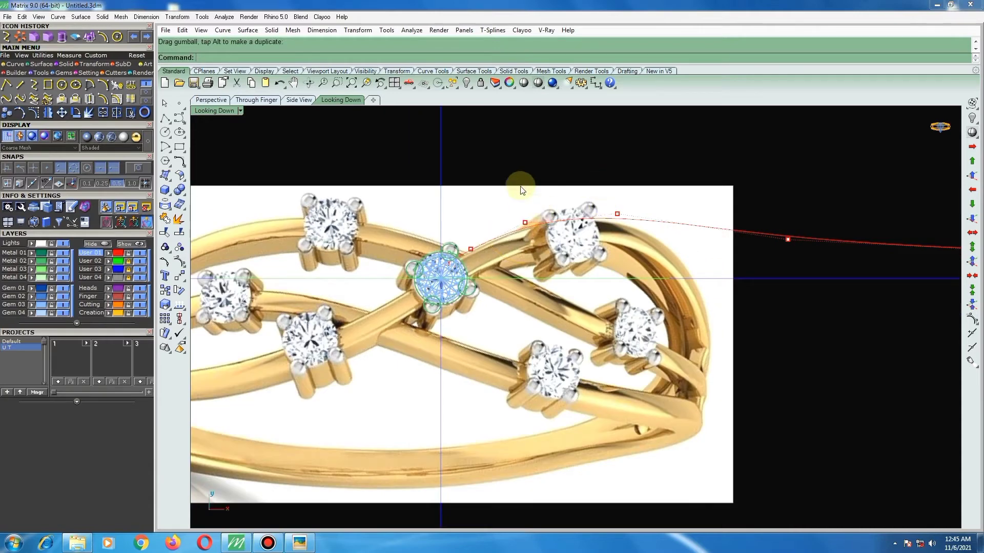
{"action": "scroll", "coordinate": [513, 189], "scroll_direction": "down", "scroll_amount": 3}
{"action": "scroll", "coordinate": [671, 249], "scroll_direction": "up", "scroll_amount": 3}
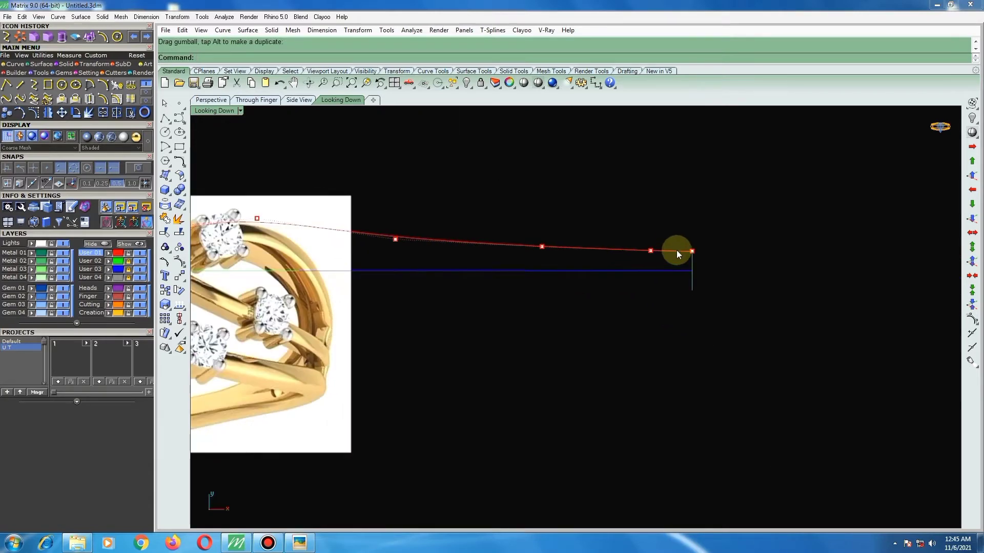
{"action": "scroll", "coordinate": [671, 251], "scroll_direction": "up", "scroll_amount": 2}
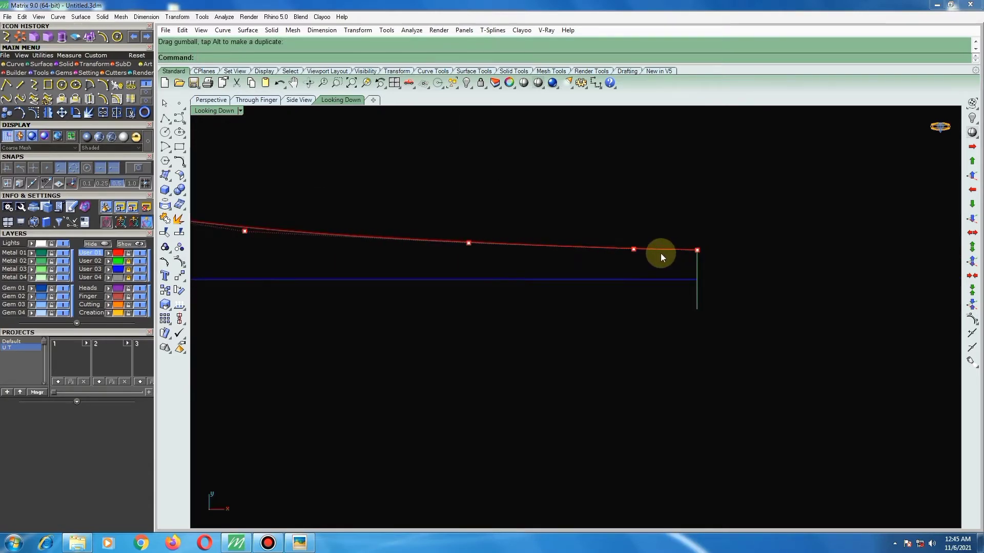
{"action": "scroll", "coordinate": [636, 247], "scroll_direction": "down", "scroll_amount": 2}
{"action": "scroll", "coordinate": [623, 248], "scroll_direction": "down", "scroll_amount": 3}
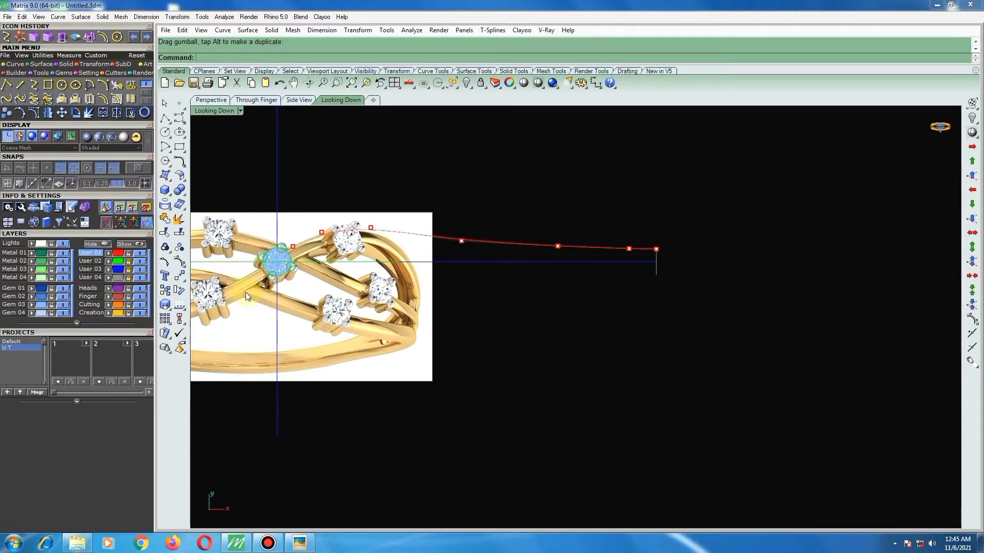
Trace a second curve along the lower band from left of the centre stone toward the right.
{"action": "key", "text": "Return"}
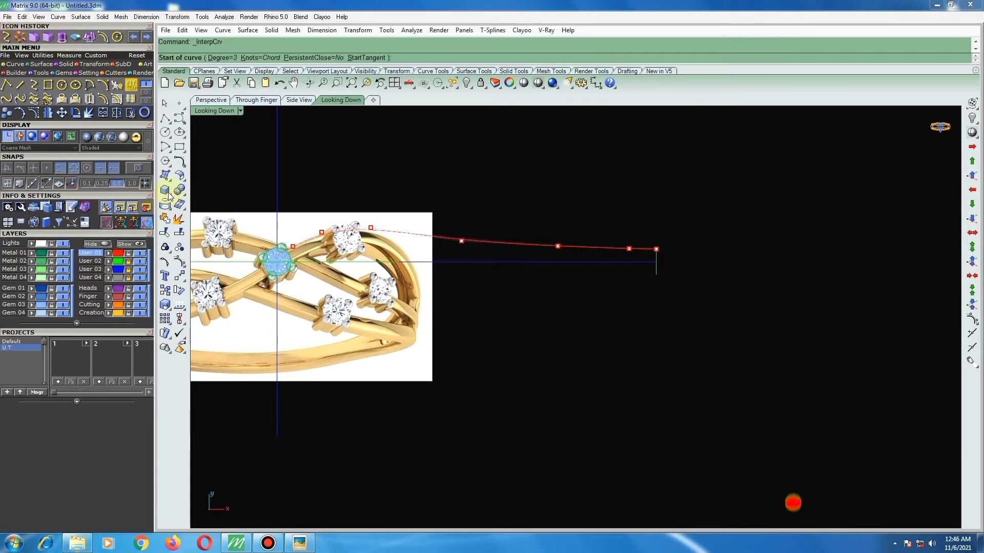
{"action": "scroll", "coordinate": [232, 286], "scroll_direction": "up", "scroll_amount": 2}
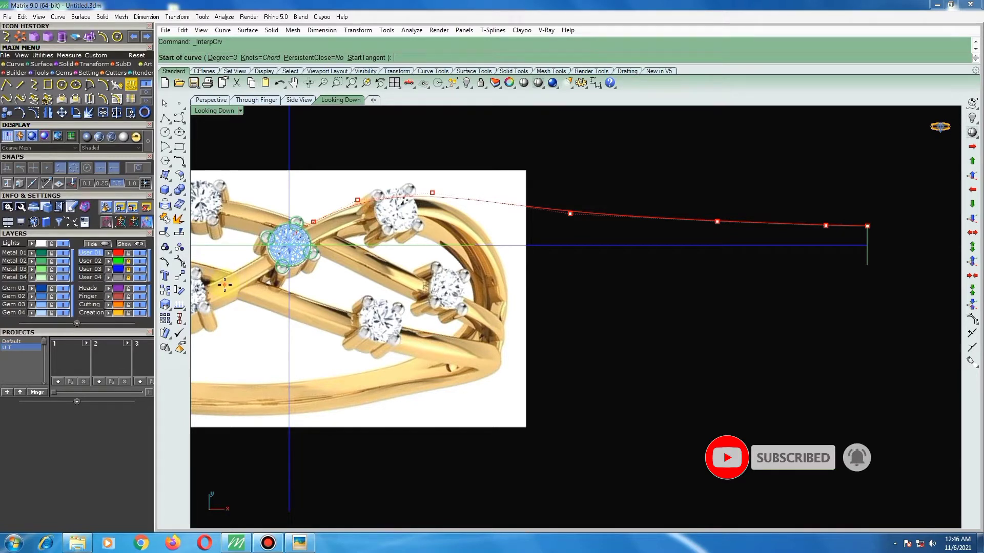
{"action": "left_click", "coordinate": [224, 285]}
{"action": "left_click", "coordinate": [297, 313]}
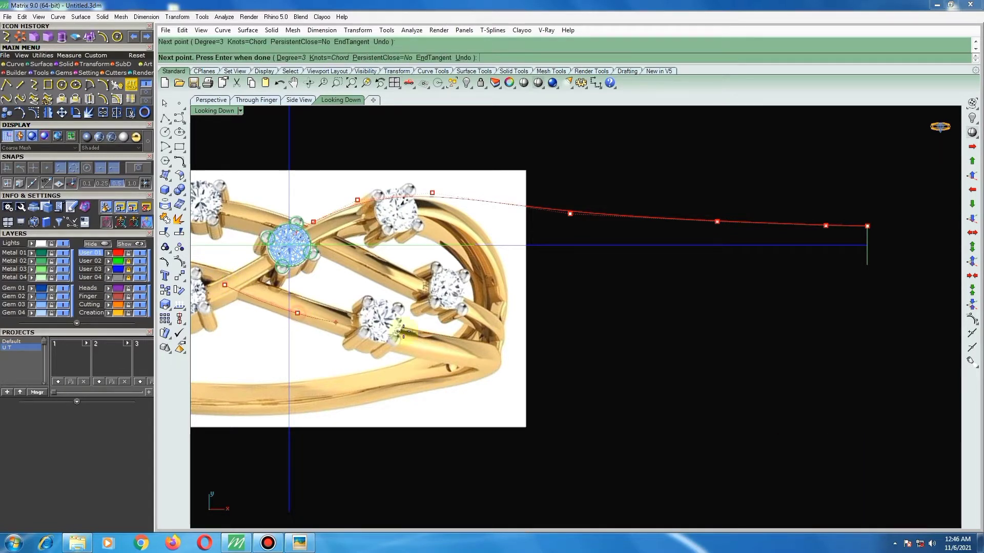
{"action": "left_click", "coordinate": [424, 352]}
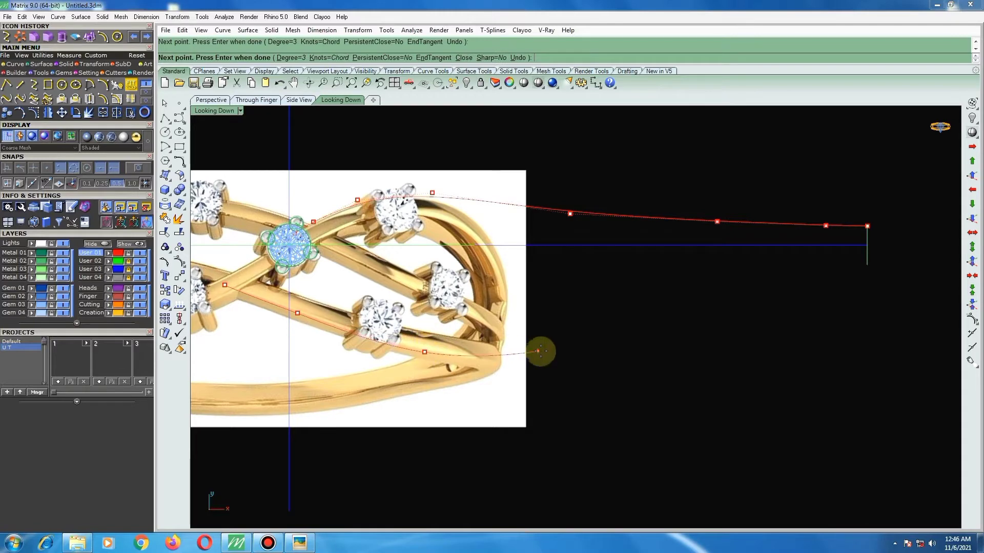
{"action": "left_click", "coordinate": [563, 352]}
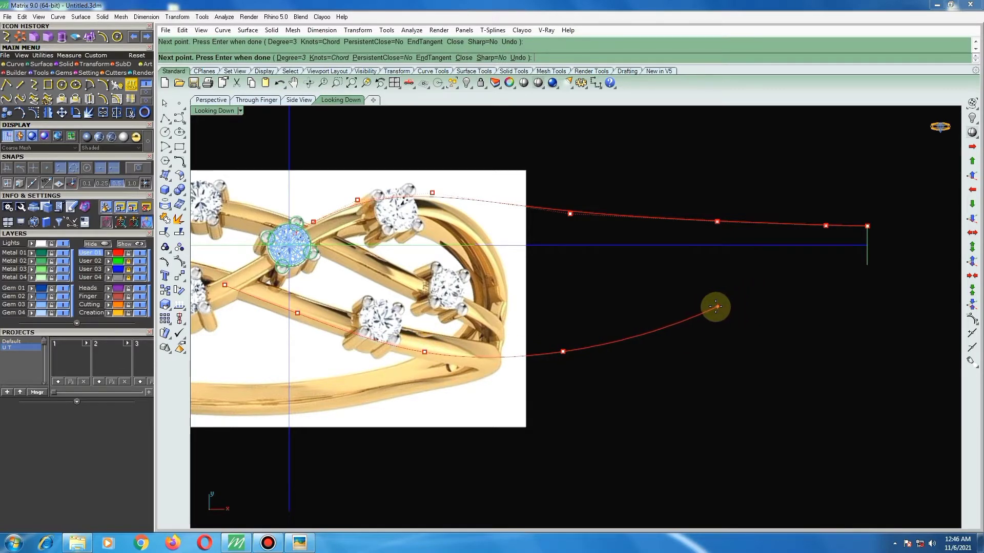
{"action": "left_click", "coordinate": [185, 266]}
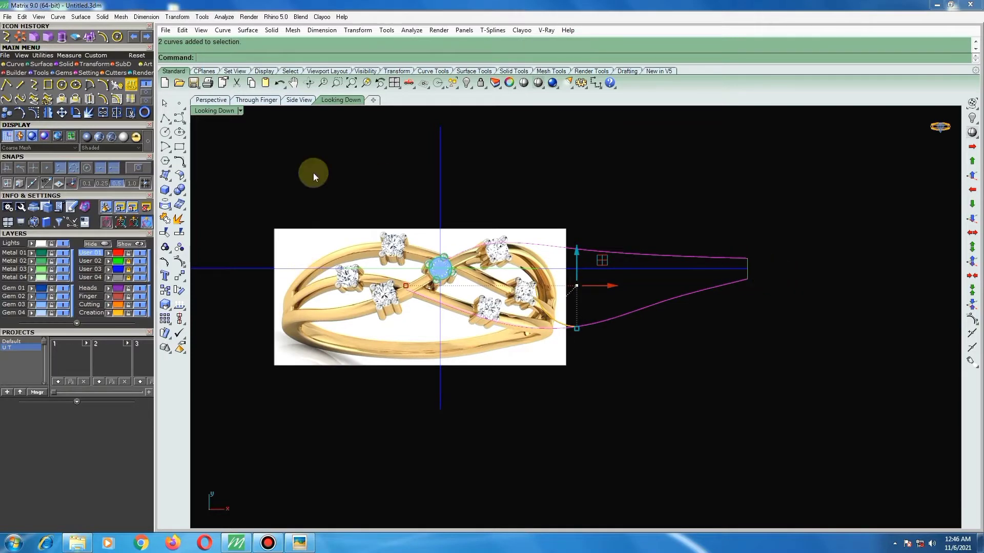
Make a 2-item, 360° polar array of both band curves around their right-end tick.
{"action": "left_click", "coordinate": [21, 36]}
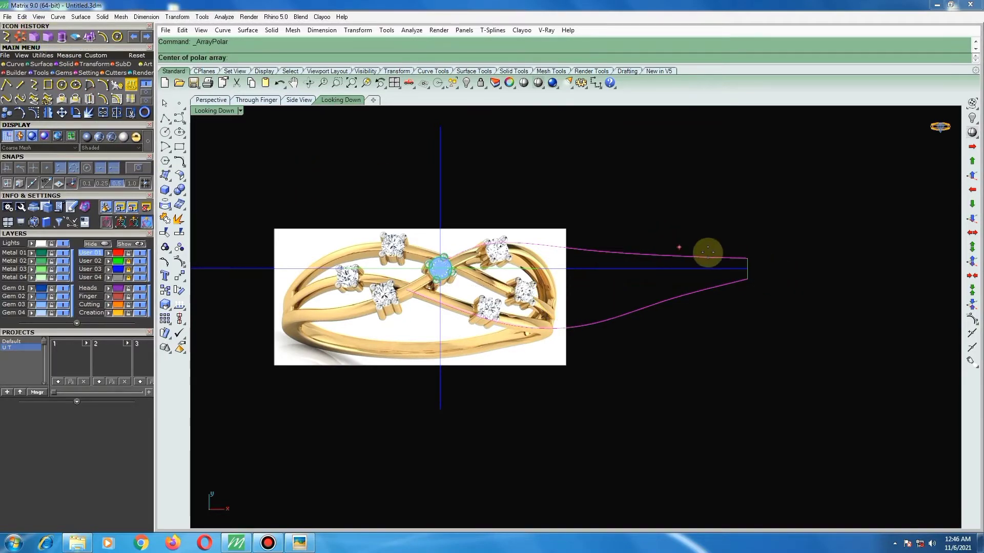
{"action": "left_click", "coordinate": [747, 270]}
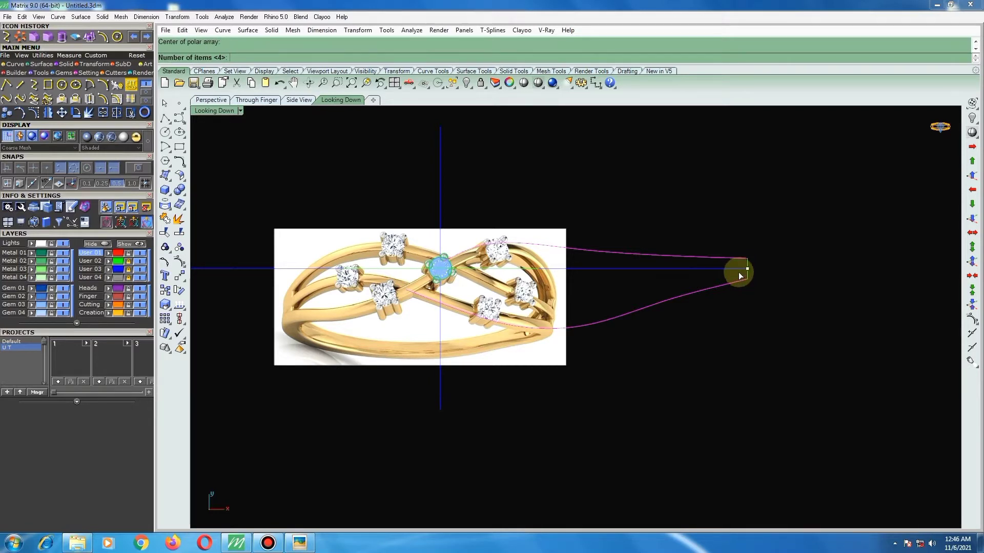
{"action": "type", "text": "2"}
{"action": "key", "text": "Return"}
{"action": "key", "text": "Return"}
{"action": "key", "text": "Return"}
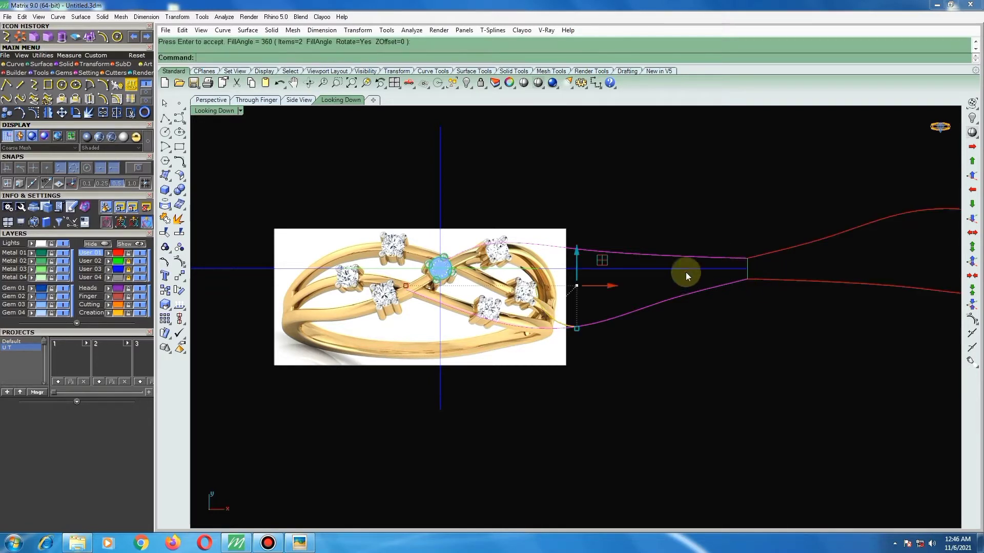
{"action": "scroll", "coordinate": [685, 272], "scroll_direction": "down", "scroll_amount": 3}
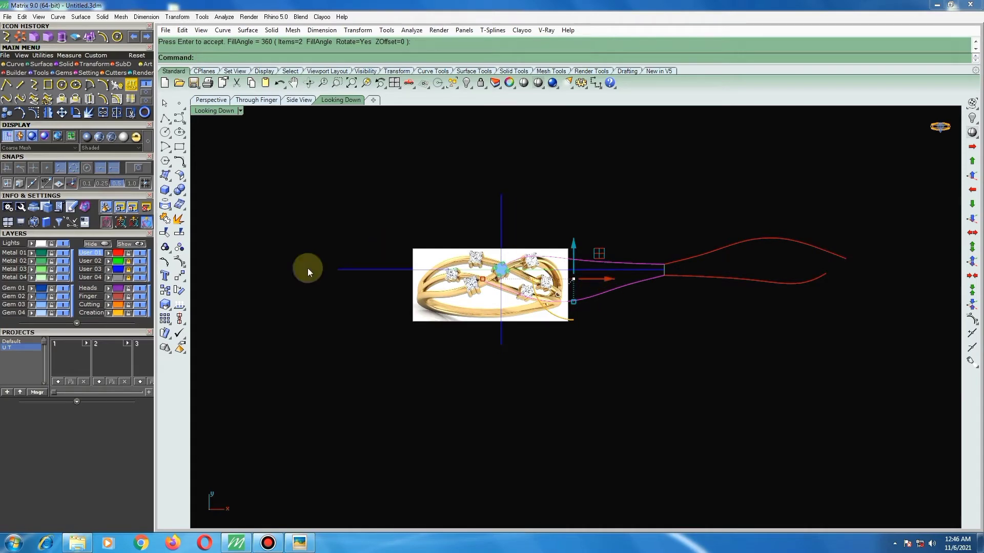
{"action": "left_click", "coordinate": [179, 262]}
Move control points near the right end of the upper and lower band curves, then hide points.
{"action": "scroll", "coordinate": [629, 294], "scroll_direction": "up", "scroll_amount": 2}
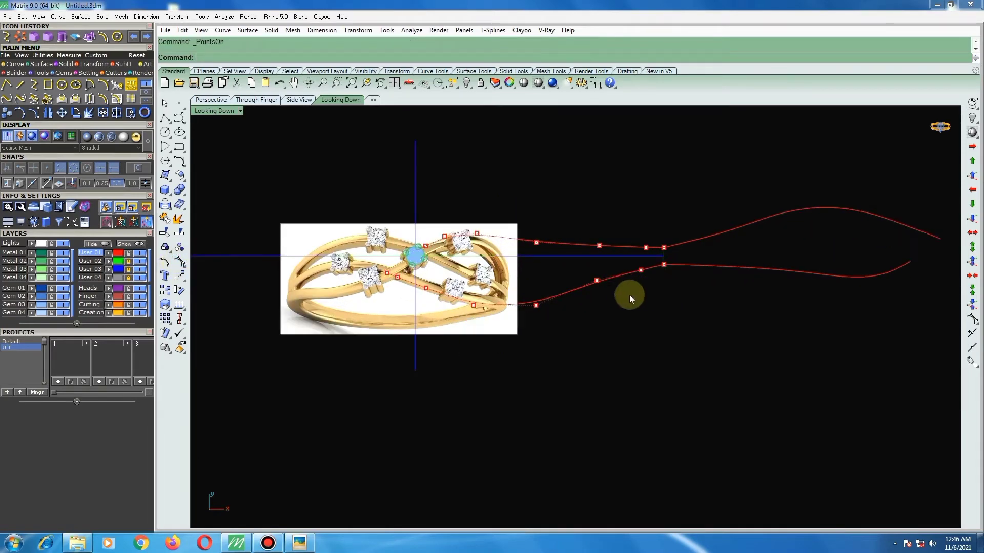
{"action": "scroll", "coordinate": [521, 314], "scroll_direction": "up", "scroll_amount": 2}
{"action": "mouse_move", "coordinate": [517, 327]}
{"action": "left_mouse_down"}
{"action": "mouse_move", "coordinate": [614, 257]}
{"action": "mouse_move", "coordinate": [555, 272]}
{"action": "mouse_move", "coordinate": [546, 242]}
{"action": "left_mouse_up"}
{"action": "scroll", "coordinate": [602, 268], "scroll_direction": "down", "scroll_amount": 1}
{"action": "scroll", "coordinate": [605, 300], "scroll_direction": "up", "scroll_amount": 1}
{"action": "left_click", "coordinate": [624, 262]}
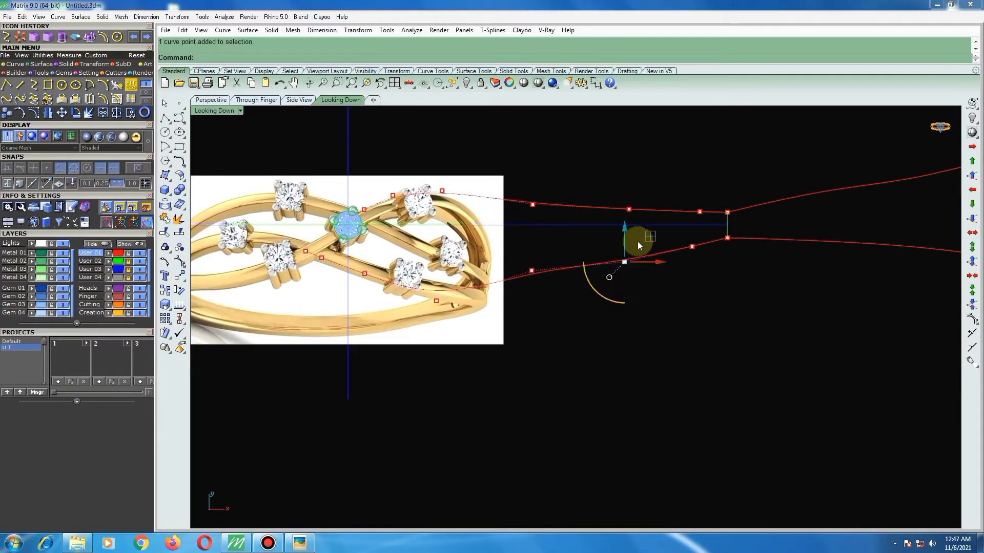
{"action": "left_click_drag", "start_coordinate": [634, 239], "coordinate": [650, 226]}
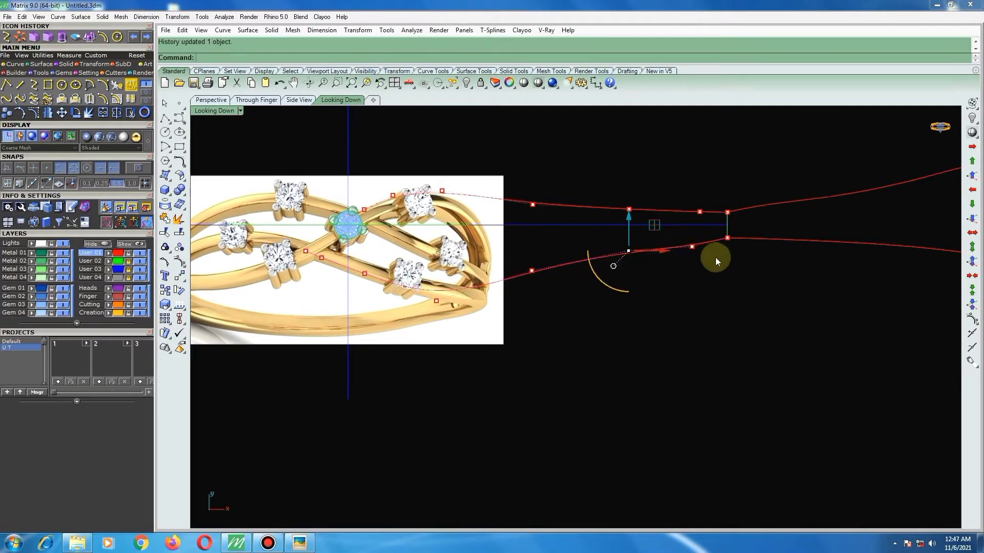
{"action": "scroll", "coordinate": [716, 257], "scroll_direction": "up", "scroll_amount": 2}
{"action": "right_click_drag", "start_coordinate": [715, 257], "coordinate": [559, 304]}
{"action": "scroll", "coordinate": [560, 303], "scroll_direction": "up", "scroll_amount": 1}
{"action": "mouse_move", "coordinate": [553, 314]}
{"action": "left_mouse_down"}
{"action": "mouse_move", "coordinate": [584, 265]}
{"action": "mouse_move", "coordinate": [563, 251]}
{"action": "mouse_move", "coordinate": [586, 270]}
{"action": "left_mouse_up"}
{"action": "scroll", "coordinate": [376, 287], "scroll_direction": "down", "scroll_amount": 2}
{"action": "scroll", "coordinate": [476, 272], "scroll_direction": "down", "scroll_amount": 1}
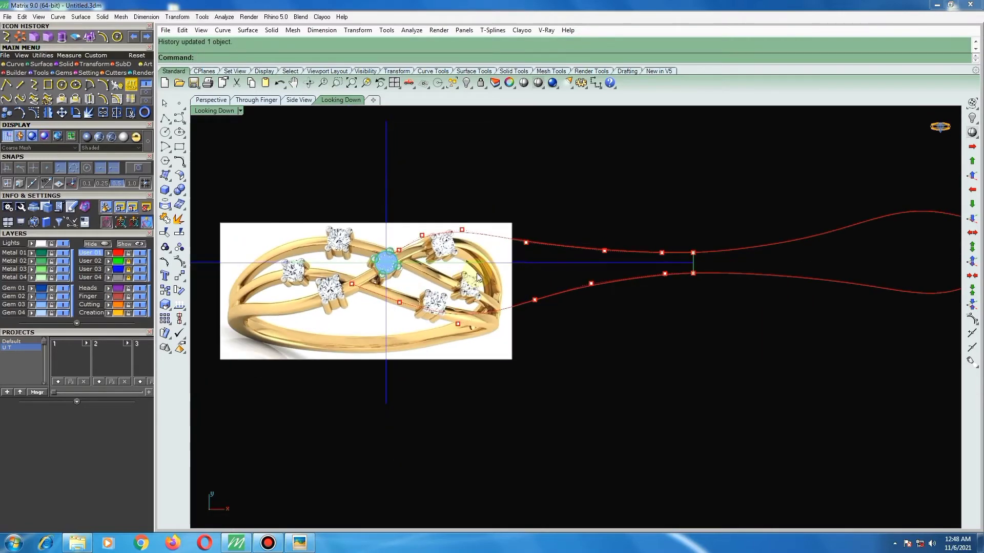
{"action": "key", "text": "Escape"}
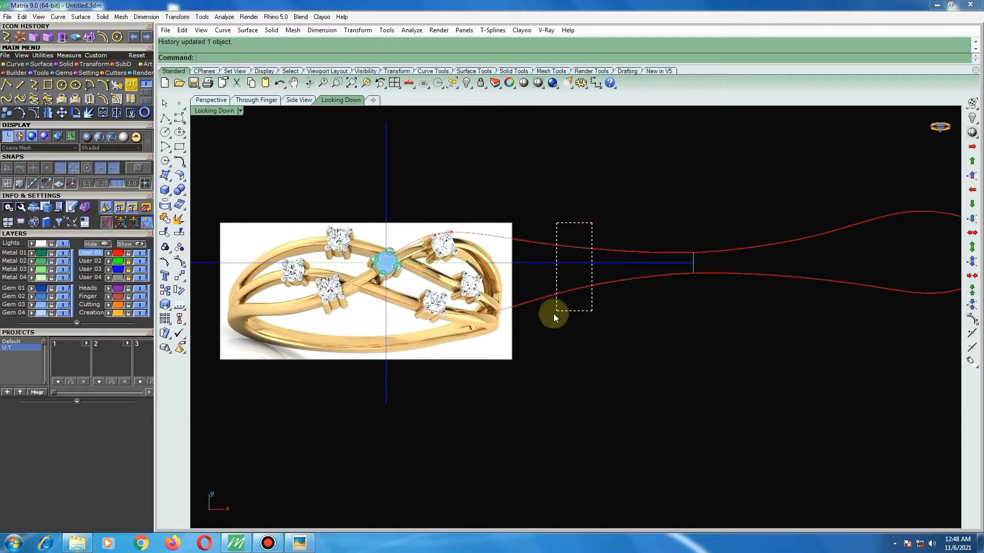
Offset the lower band curve to one side to create a parallel second edge.
{"action": "left_click_drag", "start_coordinate": [553, 314], "coordinate": [520, 308]}
{"action": "left_click", "coordinate": [559, 326]}
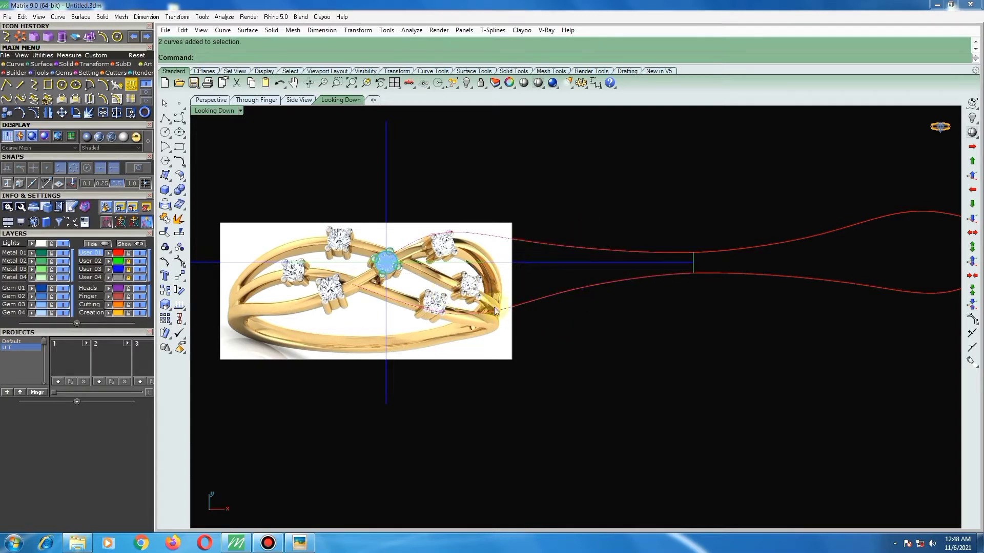
{"action": "left_click", "coordinate": [536, 297]}
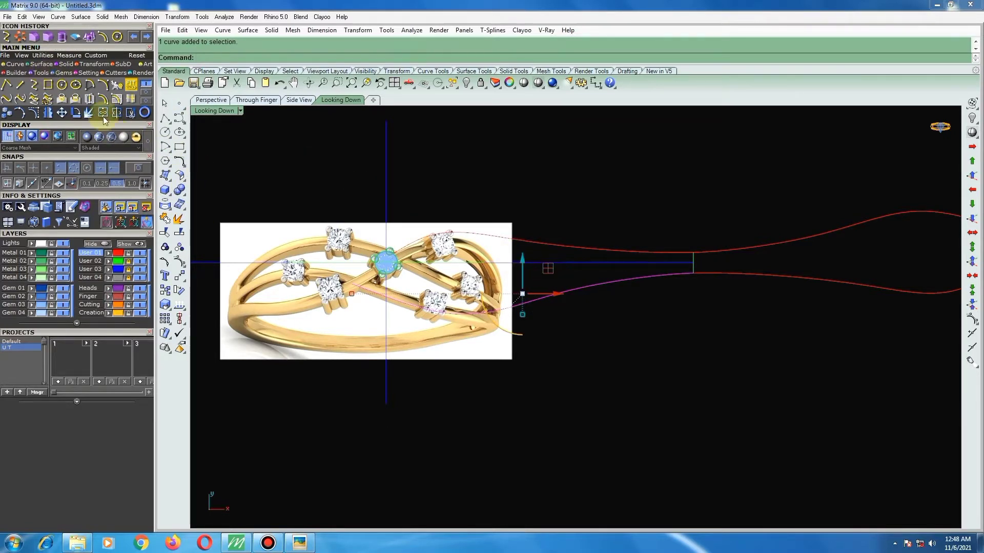
{"action": "left_click", "coordinate": [104, 100]}
{"action": "type", "text": "8"}
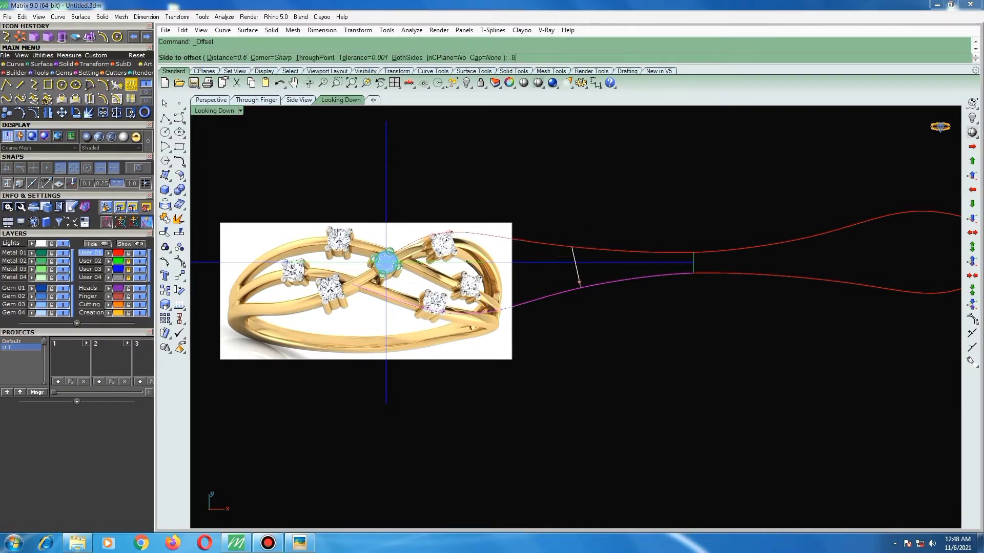
{"action": "left_click", "coordinate": [572, 254]}
{"action": "left_click", "coordinate": [560, 247]}
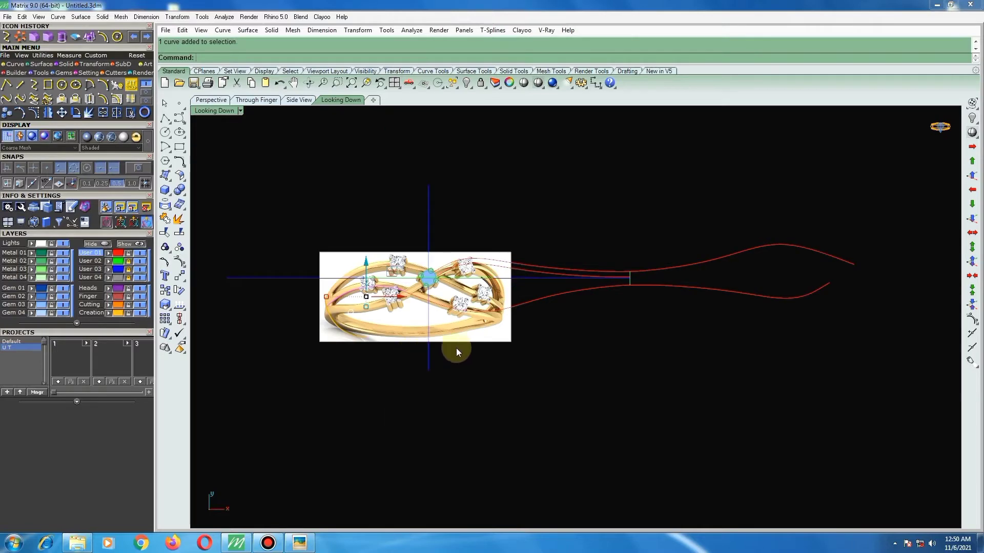
Polar-array the band curves into 2 items over 360° around the origin onto the ring's left side.
{"action": "scroll", "coordinate": [475, 306], "scroll_direction": "up", "scroll_amount": 1}
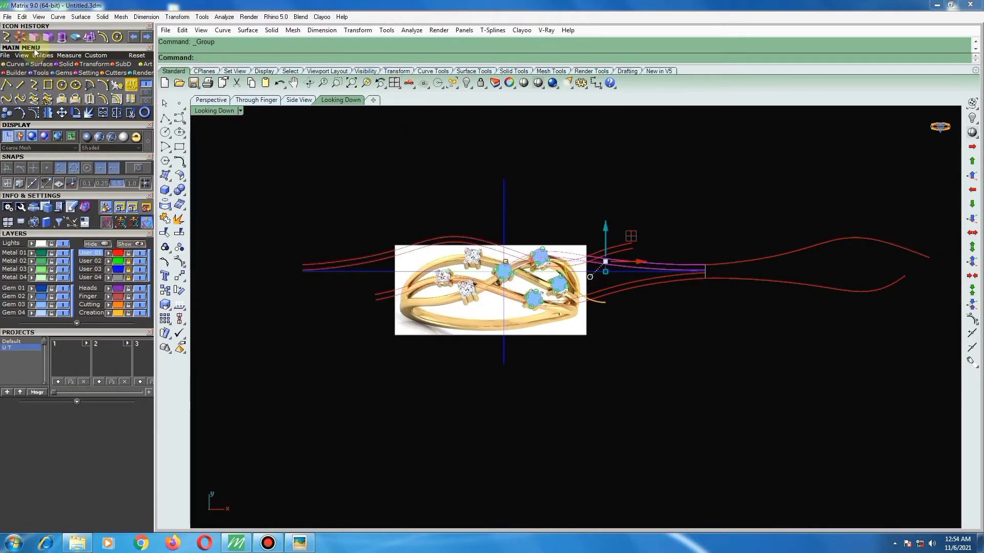
{"action": "left_click", "coordinate": [21, 36]}
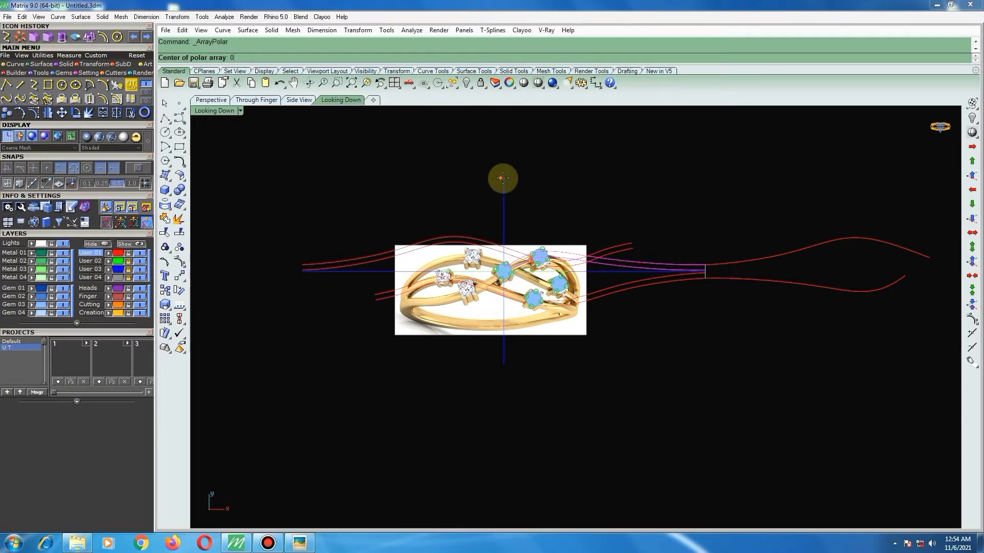
{"action": "type", "text": "0"}
{"action": "key", "text": "Return"}
{"action": "key", "text": "Return"}
{"action": "key", "text": "Return"}
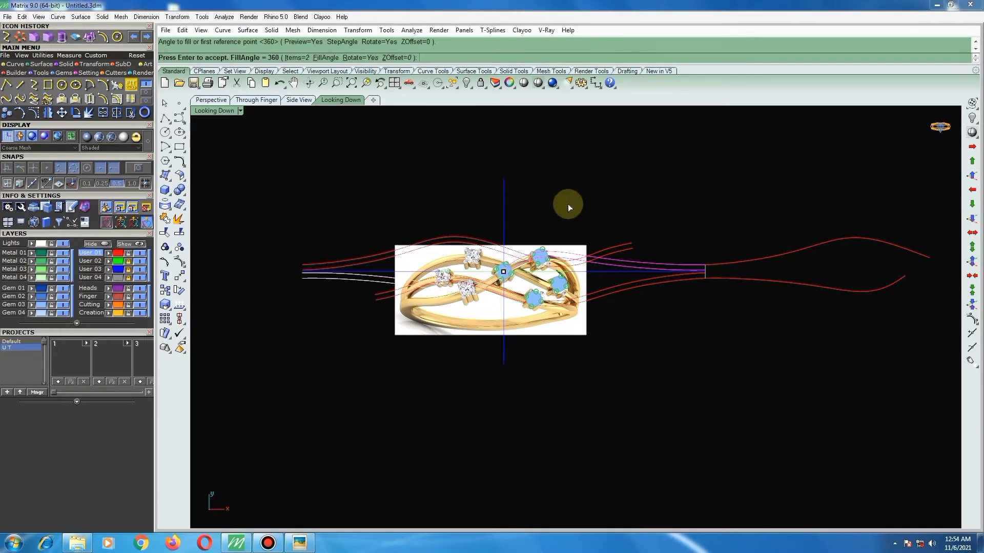
{"action": "key", "text": "Return"}
{"action": "scroll", "coordinate": [505, 261], "scroll_direction": "up", "scroll_amount": 4}
{"action": "scroll", "coordinate": [500, 271], "scroll_direction": "up", "scroll_amount": 1}
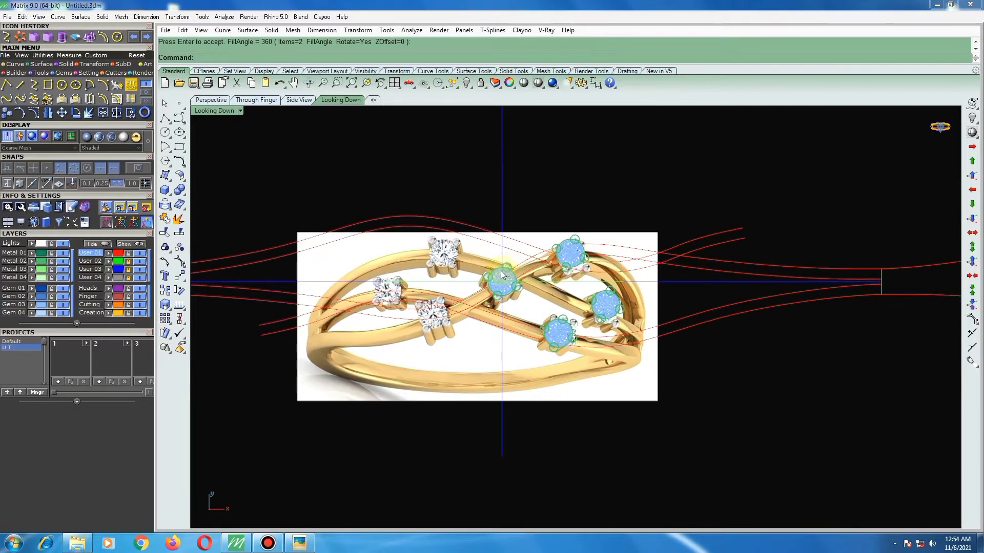
{"action": "scroll", "coordinate": [476, 286], "scroll_direction": "down", "scroll_amount": 1}
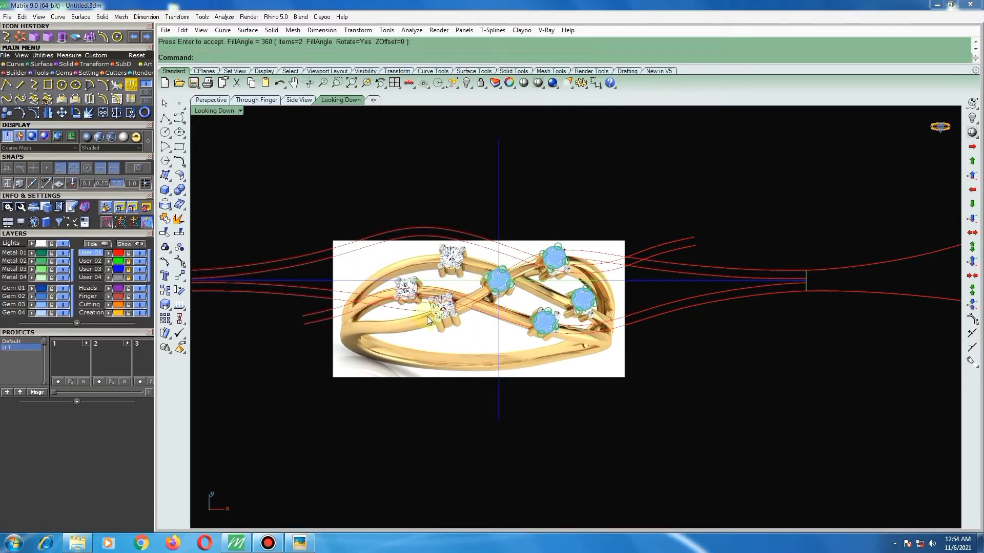
{"action": "left_click", "coordinate": [139, 277]}
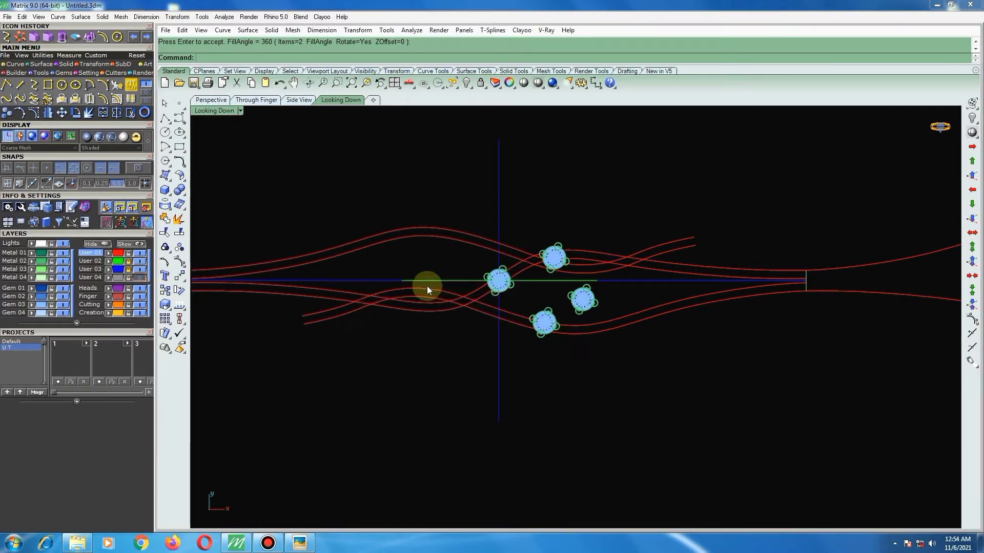
{"action": "scroll", "coordinate": [426, 286], "scroll_direction": "down", "scroll_amount": 3}
{"action": "scroll", "coordinate": [451, 295], "scroll_direction": "up", "scroll_amount": 2}
{"action": "scroll", "coordinate": [448, 295], "scroll_direction": "down", "scroll_amount": 1}
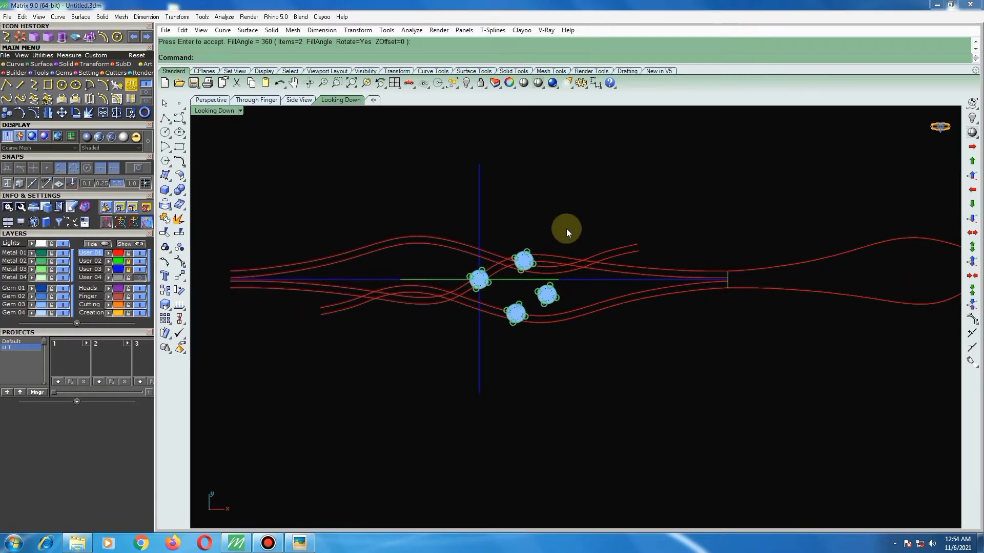
{"action": "scroll", "coordinate": [512, 276], "scroll_direction": "up", "scroll_amount": 1}
{"action": "scroll", "coordinate": [498, 293], "scroll_direction": "up", "scroll_amount": 2}
{"action": "scroll", "coordinate": [477, 305], "scroll_direction": "up", "scroll_amount": 3}
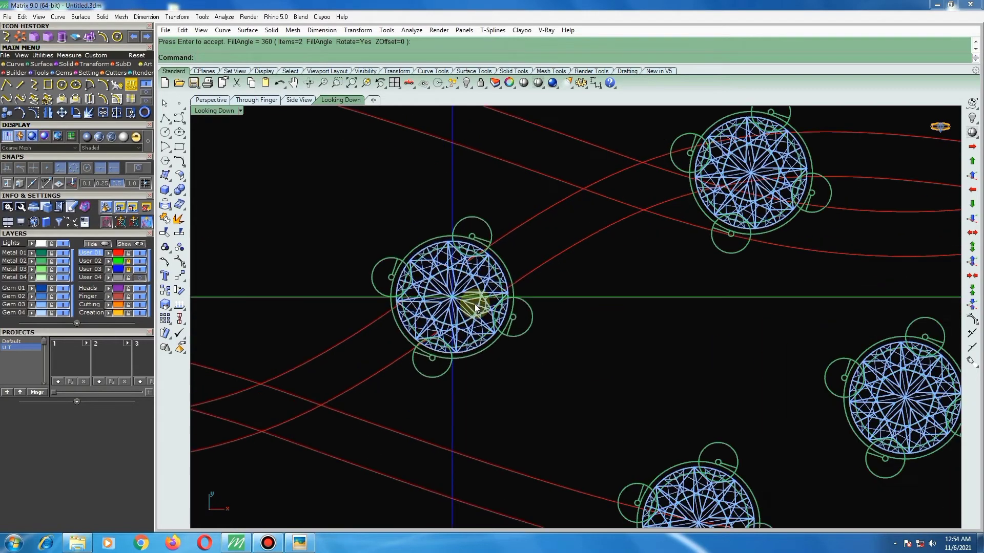
{"action": "key", "text": "Return"}
{"action": "left_click", "coordinate": [475, 297]}
{"action": "scroll", "coordinate": [474, 290], "scroll_direction": "down", "scroll_amount": 1}
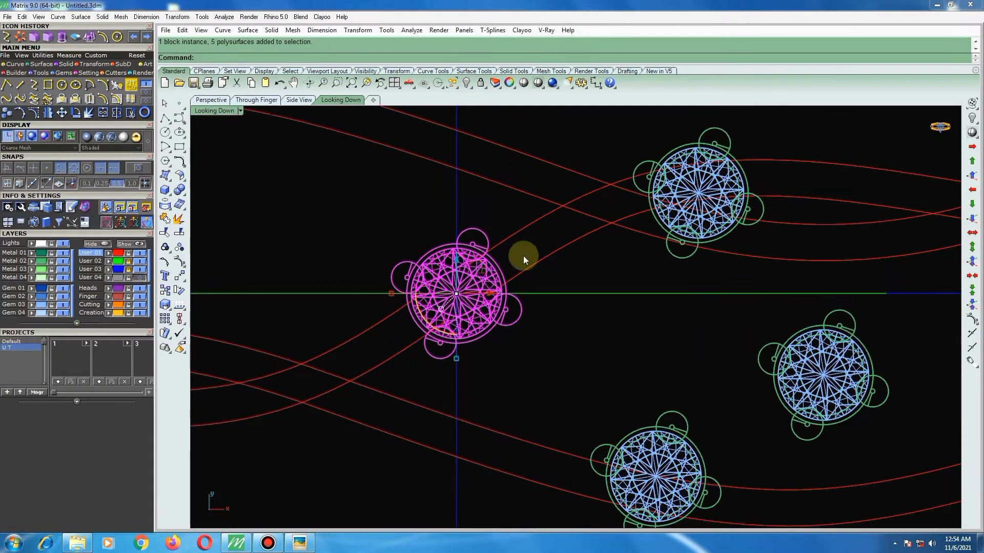
{"action": "left_click", "coordinate": [530, 263]}
{"action": "scroll", "coordinate": [512, 254], "scroll_direction": "down", "scroll_amount": 1}
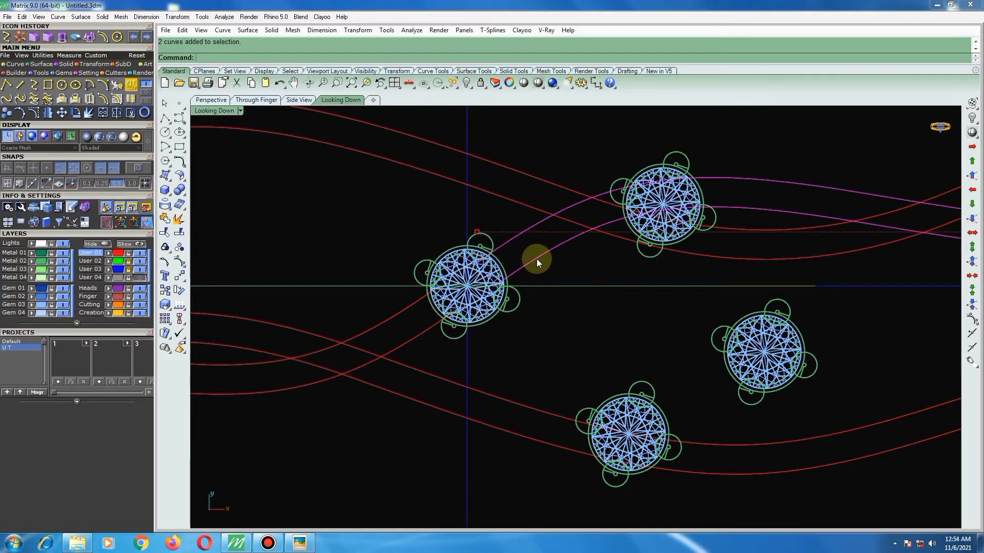
{"action": "scroll", "coordinate": [482, 262], "scroll_direction": "down", "scroll_amount": 2}
{"action": "scroll", "coordinate": [509, 259], "scroll_direction": "down", "scroll_amount": 1}
{"action": "scroll", "coordinate": [499, 260], "scroll_direction": "down", "scroll_amount": 1}
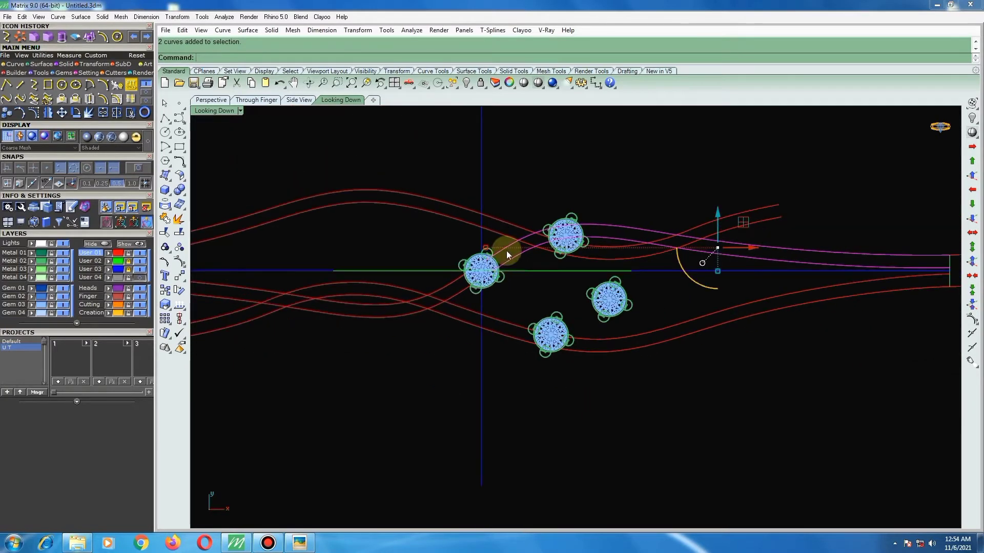
{"action": "key", "text": "F10"}
Reselect the two band curves, open their rebuild settings and inspect their control points.
{"action": "key", "text": "Escape"}
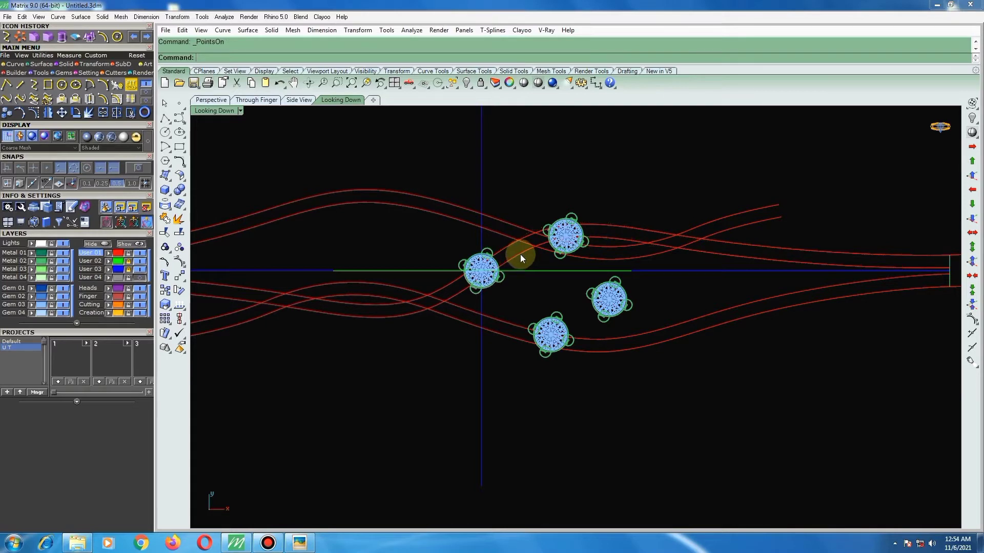
{"action": "left_click", "coordinate": [521, 255]}
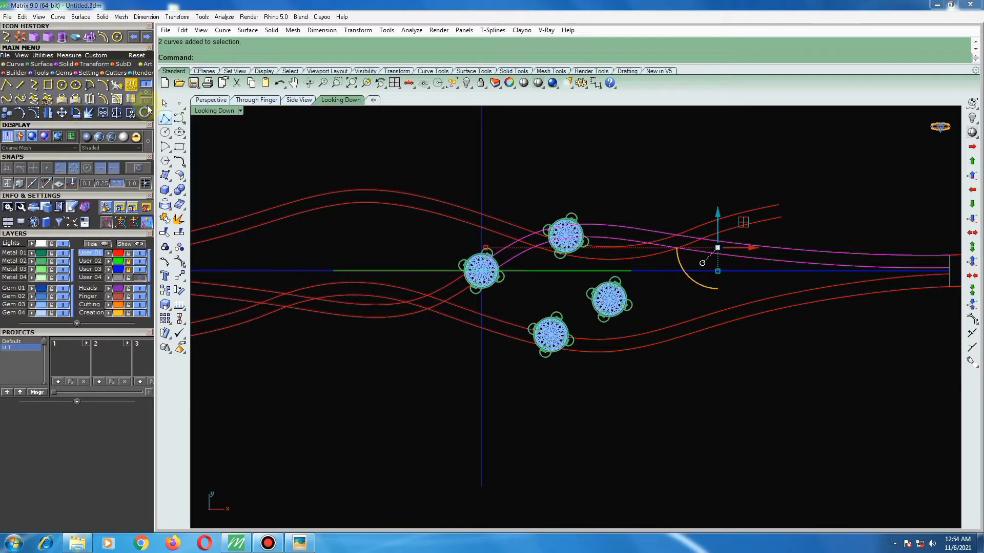
{"action": "left_click", "coordinate": [118, 86]}
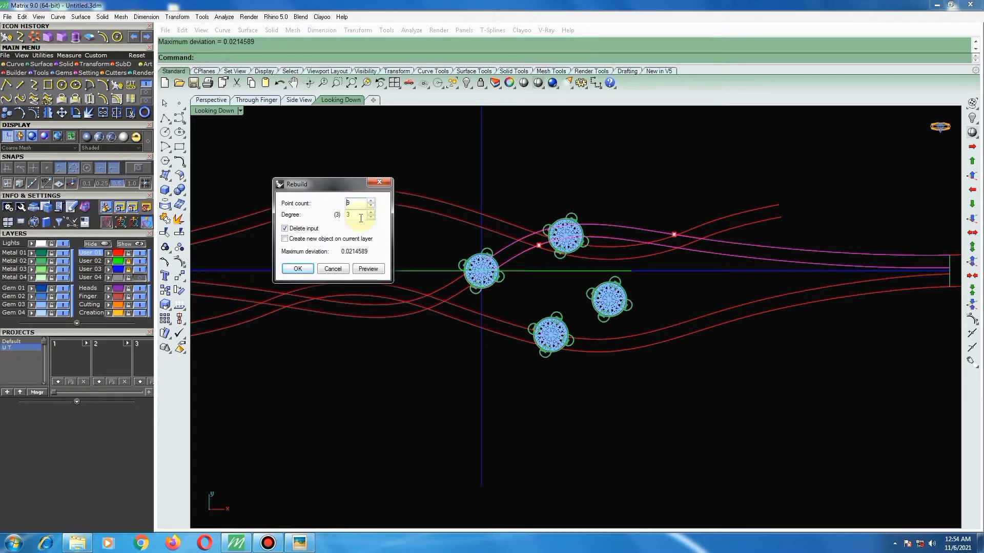
{"action": "left_click", "coordinate": [178, 262]}
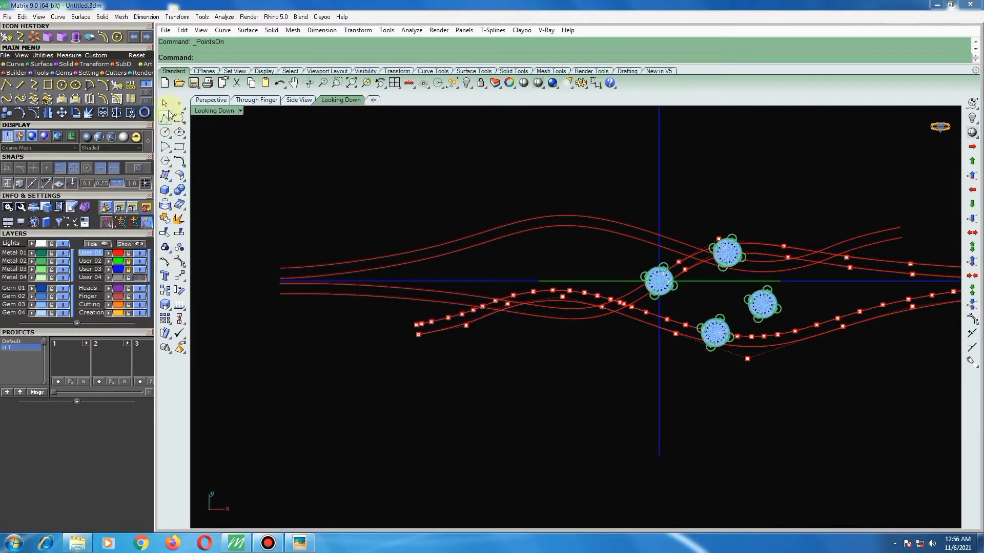
{"action": "key", "text": "Escape"}
Move the two lower band curves onto a metal layer so they display in teal.
{"action": "scroll", "coordinate": [432, 318], "scroll_direction": "up", "scroll_amount": 2}
{"action": "left_click_drag", "start_coordinate": [433, 318], "coordinate": [413, 364]}
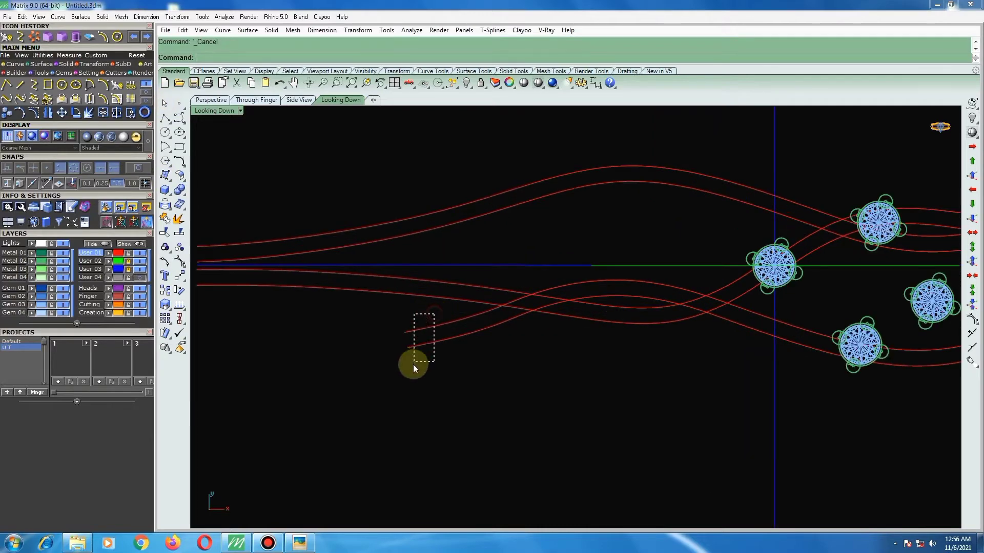
{"action": "scroll", "coordinate": [417, 318], "scroll_direction": "down", "scroll_amount": 2}
{"action": "scroll", "coordinate": [417, 318], "scroll_direction": "down", "scroll_amount": 1}
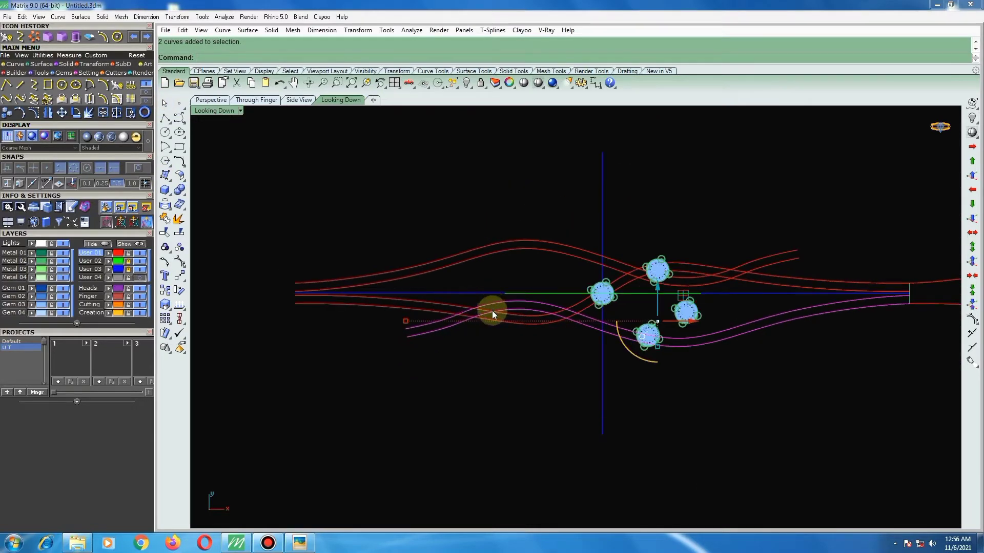
{"action": "left_click", "coordinate": [32, 266]}
{"action": "left_click", "coordinate": [427, 343]}
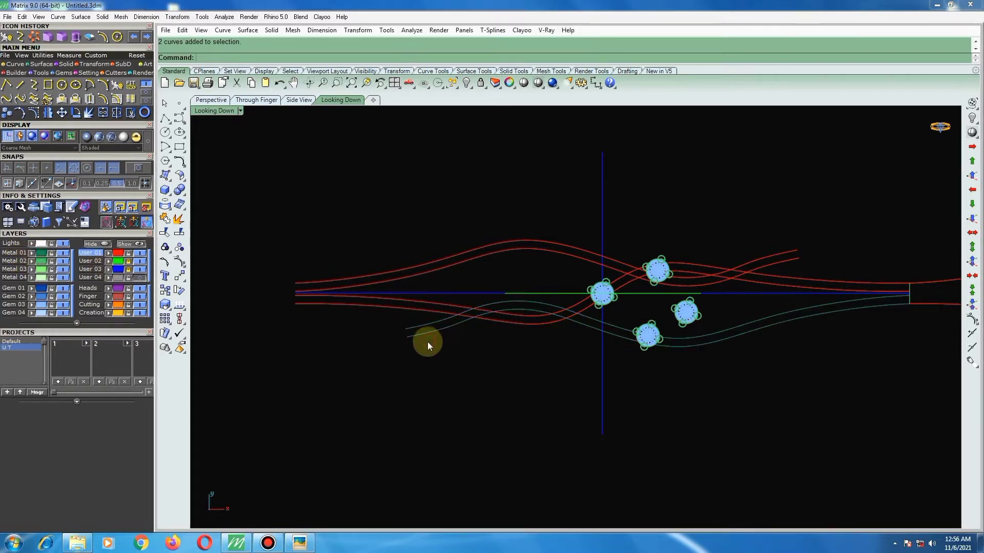
{"action": "scroll", "coordinate": [428, 342], "scroll_direction": "up", "scroll_amount": 1}
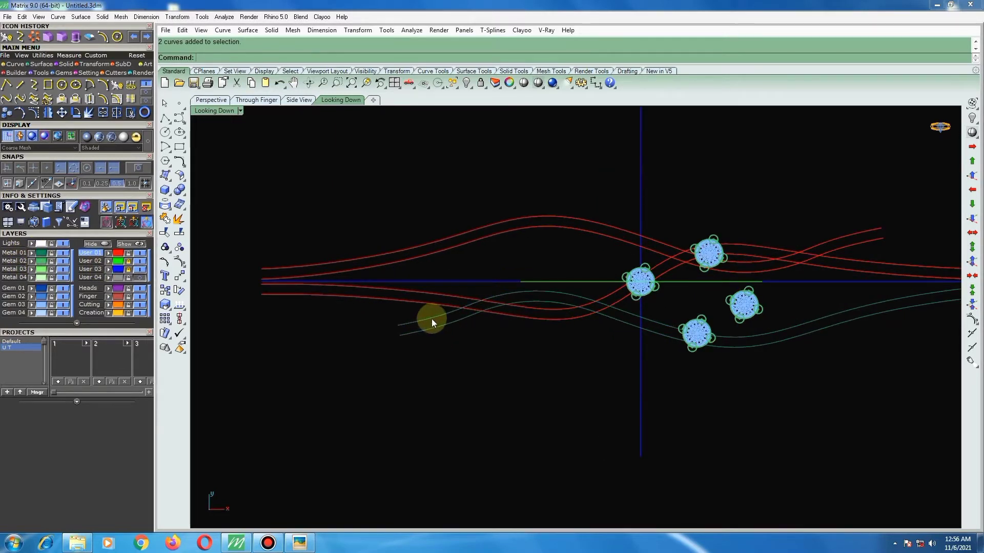
{"action": "left_click", "coordinate": [431, 319]}
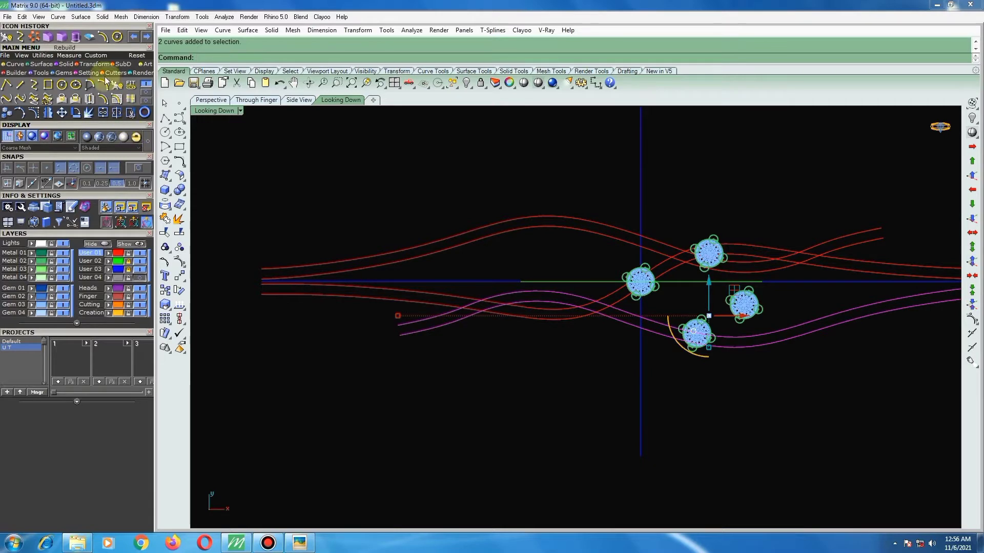
Rebuild the two lower band curves to 15 points at degree 3 and show their control points.
{"action": "left_click", "coordinate": [121, 86]}
{"action": "left_click", "coordinate": [801, 336]}
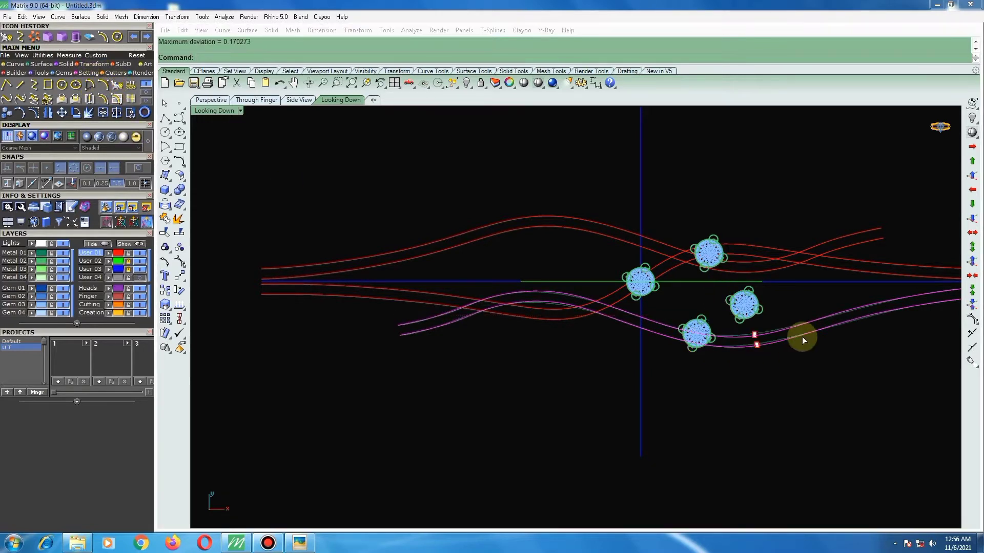
{"action": "key", "text": "Return"}
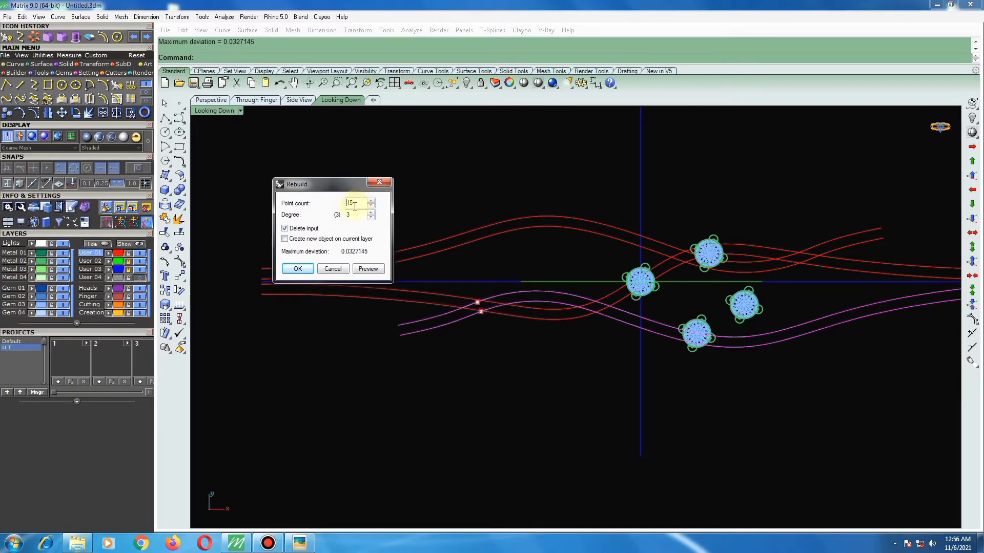
{"action": "left_click", "coordinate": [298, 269]}
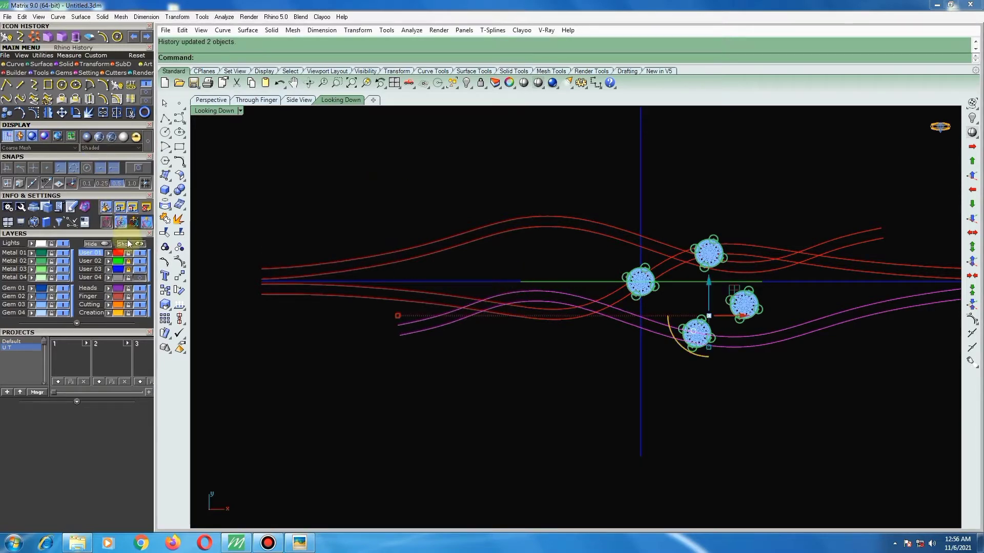
{"action": "left_click", "coordinate": [181, 262]}
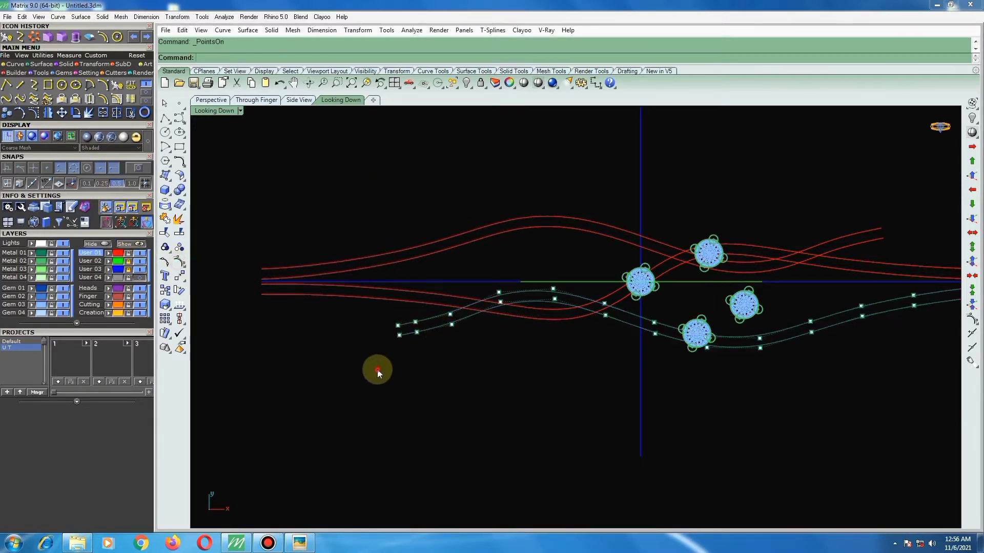
Rotate the lower curves' left-end control points to horizontal and raise them slightly.
{"action": "left_click_drag", "start_coordinate": [377, 370], "coordinate": [568, 250]}
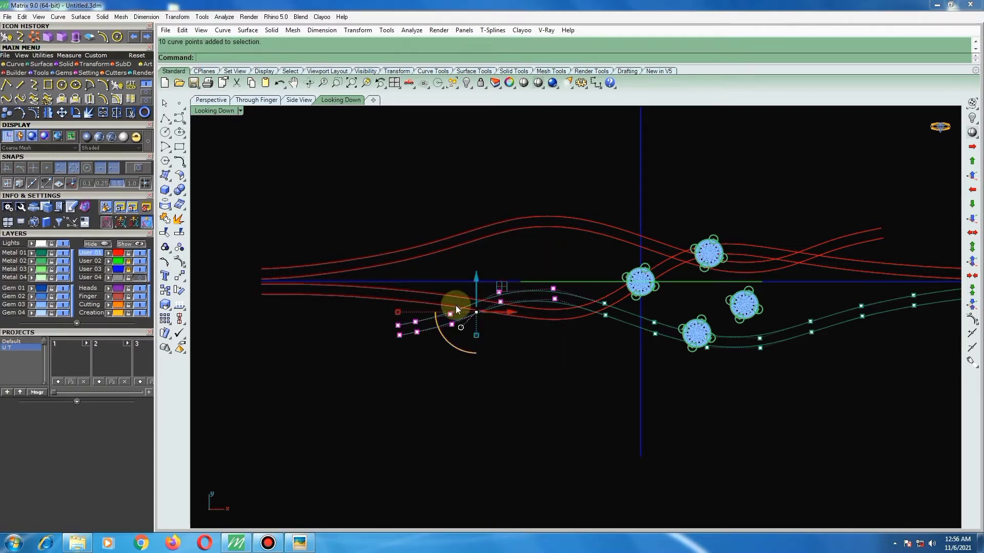
{"action": "left_click", "coordinate": [179, 290]}
{"action": "left_click", "coordinate": [560, 296]}
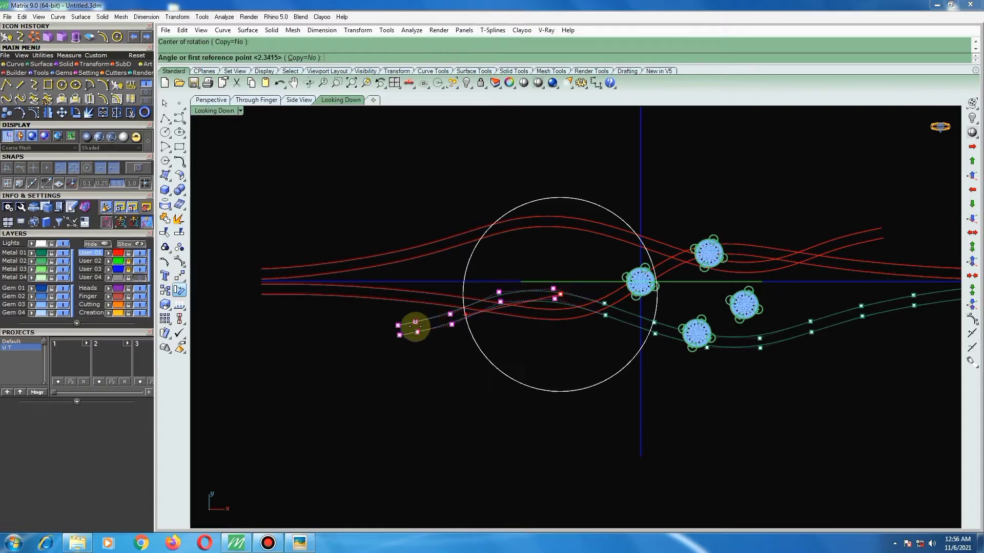
{"action": "scroll", "coordinate": [410, 328], "scroll_direction": "up", "scroll_amount": 2}
{"action": "left_click", "coordinate": [386, 323]}
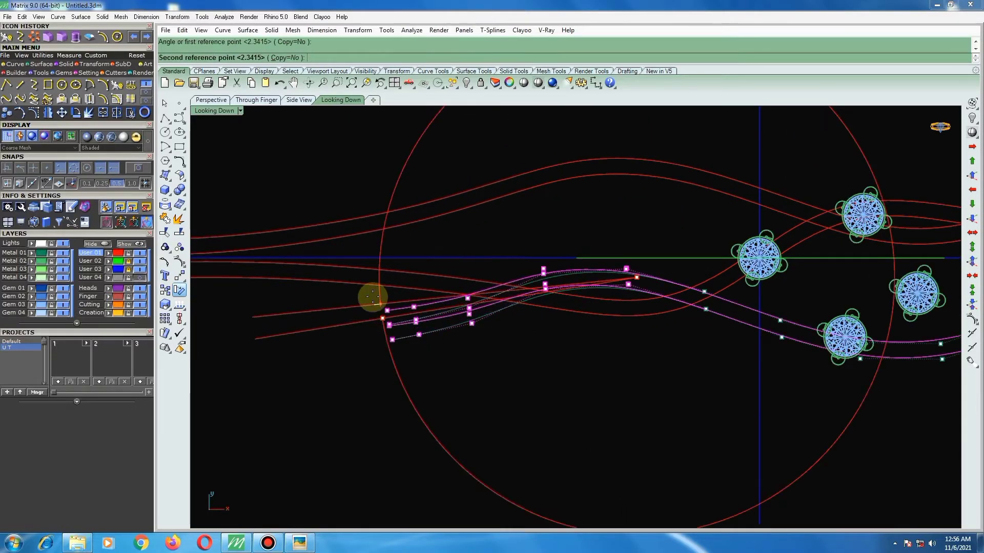
{"action": "left_click", "coordinate": [368, 262]}
{"action": "scroll", "coordinate": [487, 272], "scroll_direction": "down", "scroll_amount": 2}
{"action": "scroll", "coordinate": [463, 284], "scroll_direction": "up", "scroll_amount": 1}
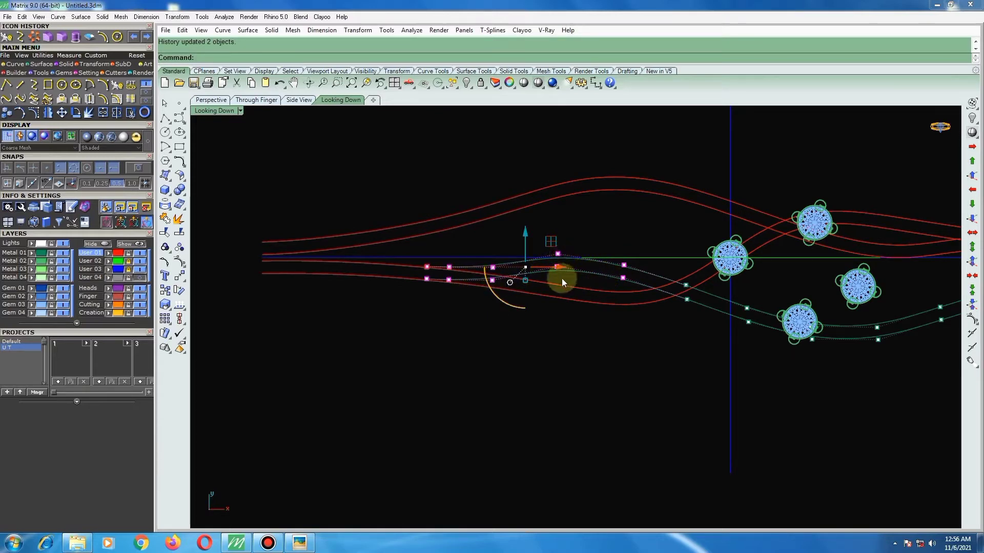
{"action": "scroll", "coordinate": [562, 278], "scroll_direction": "up", "scroll_amount": 1}
{"action": "left_click_drag", "start_coordinate": [520, 248], "coordinate": [521, 228]}
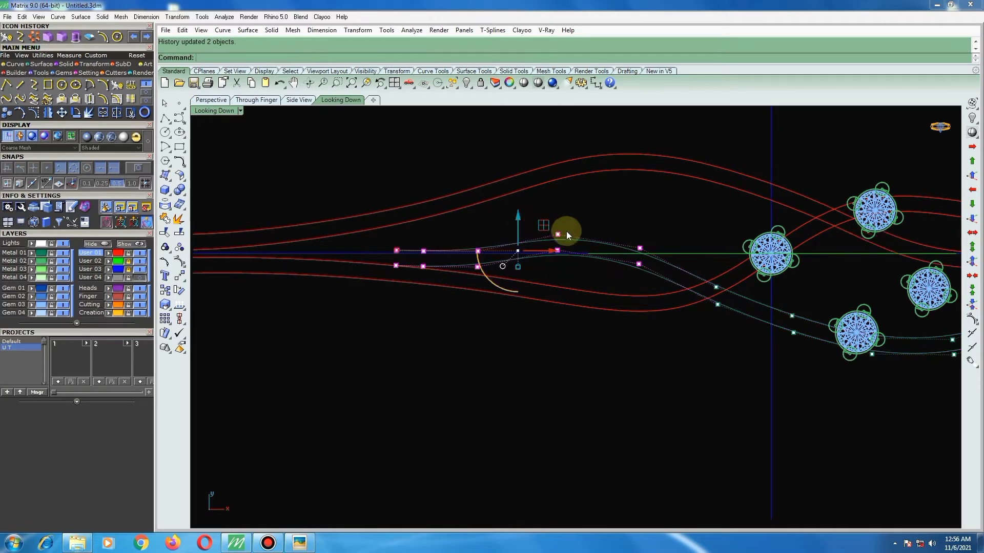
{"action": "scroll", "coordinate": [567, 245], "scroll_direction": "down", "scroll_amount": 1}
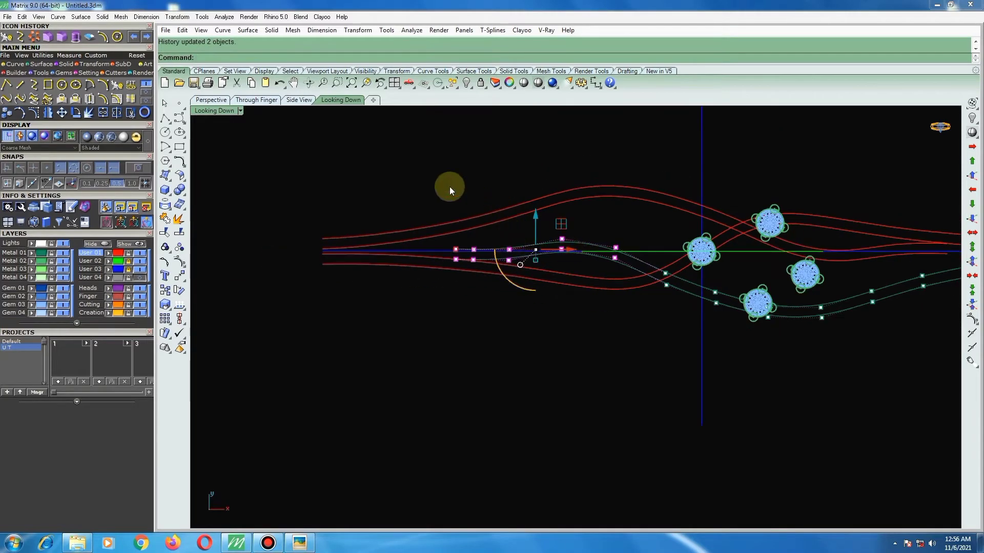
Rotate the 12 left-end control points again to flatten the curve ends further.
{"action": "left_click_drag", "start_coordinate": [439, 186], "coordinate": [669, 317]}
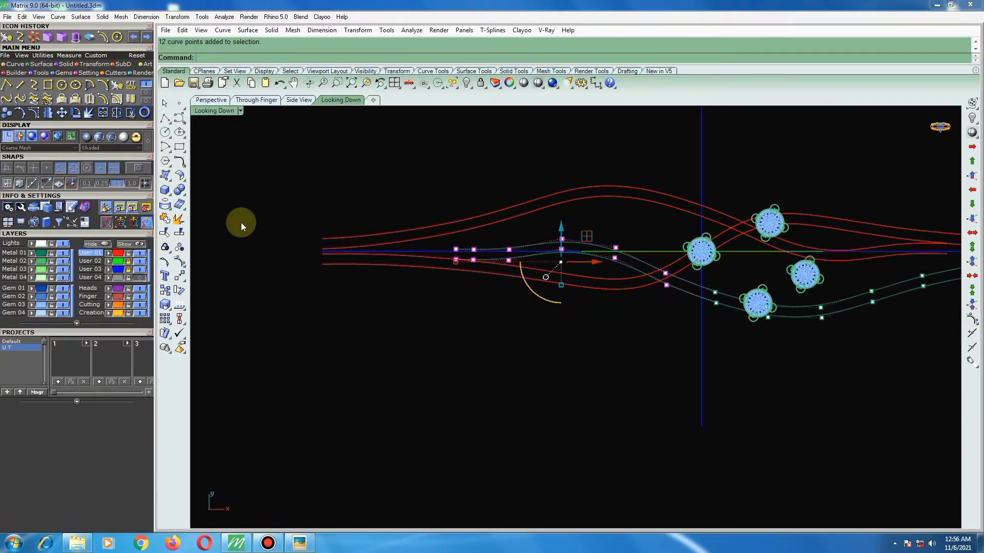
{"action": "left_click", "coordinate": [179, 290]}
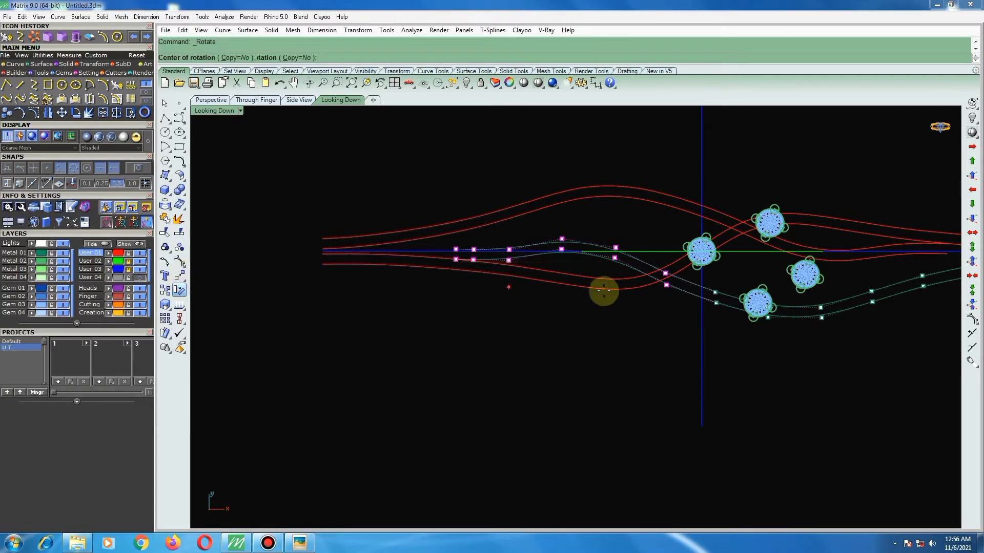
{"action": "left_click", "coordinate": [666, 274]}
{"action": "left_click", "coordinate": [421, 289]}
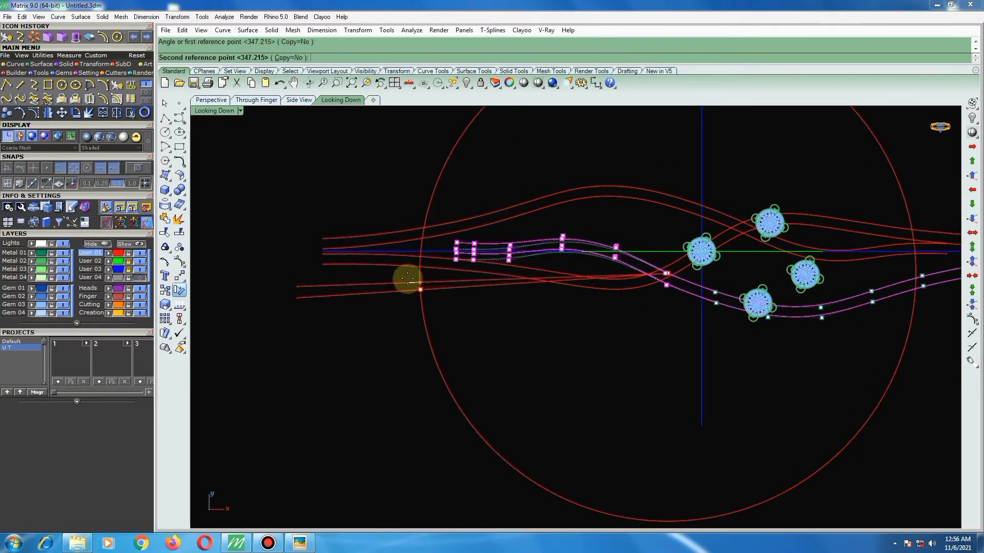
{"action": "left_click", "coordinate": [406, 276]}
{"action": "scroll", "coordinate": [465, 205], "scroll_direction": "down", "scroll_amount": 3}
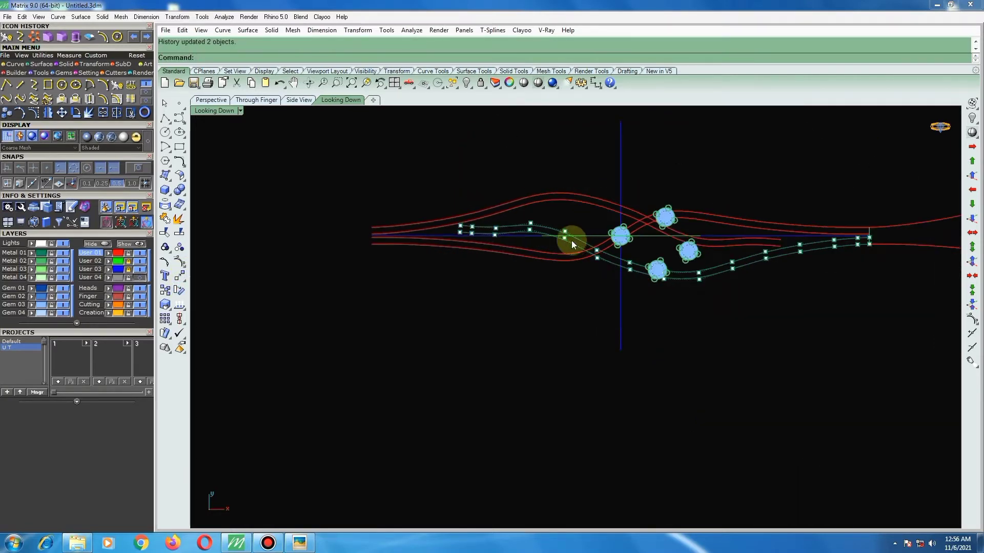
{"action": "scroll", "coordinate": [572, 244], "scroll_direction": "up", "scroll_amount": 3}
Nudge 10 left-end control points slightly upward.
{"action": "left_click_drag", "start_coordinate": [377, 154], "coordinate": [621, 297]}
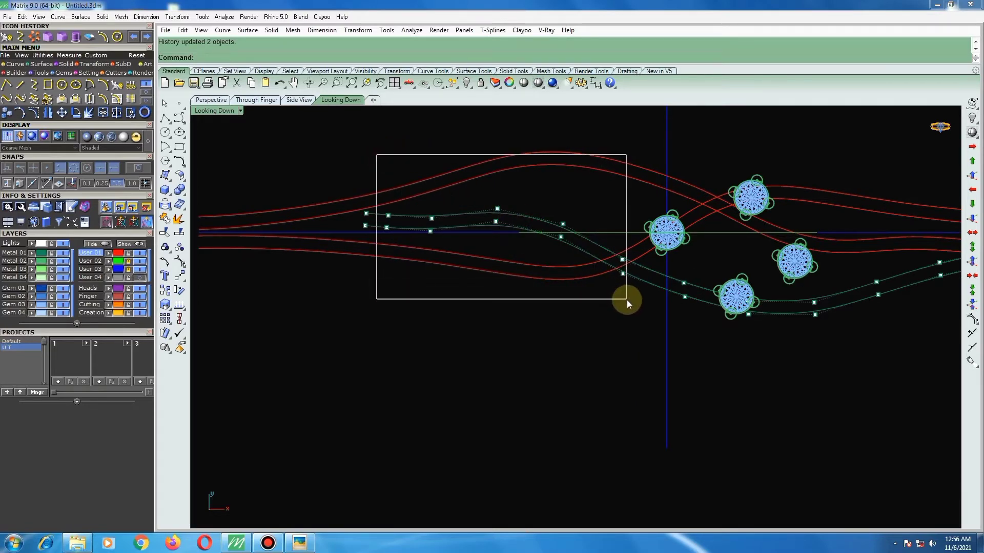
{"action": "left_click_drag", "start_coordinate": [622, 297], "coordinate": [630, 302]}
{"action": "scroll", "coordinate": [548, 231], "scroll_direction": "up", "scroll_amount": 2}
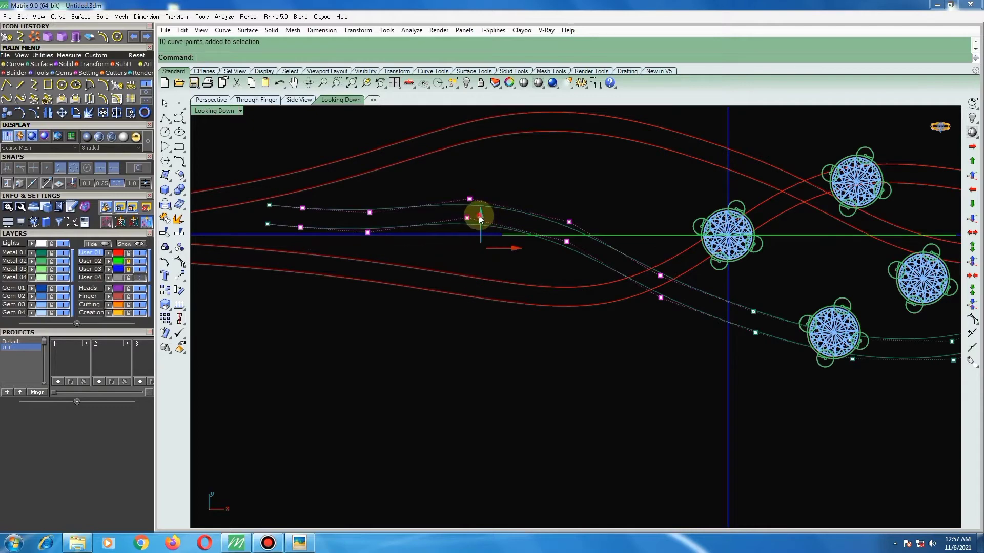
{"action": "left_click_drag", "start_coordinate": [479, 214], "coordinate": [517, 200]}
{"action": "left_click", "coordinate": [576, 177]}
{"action": "scroll", "coordinate": [577, 177], "scroll_direction": "down", "scroll_amount": 3}
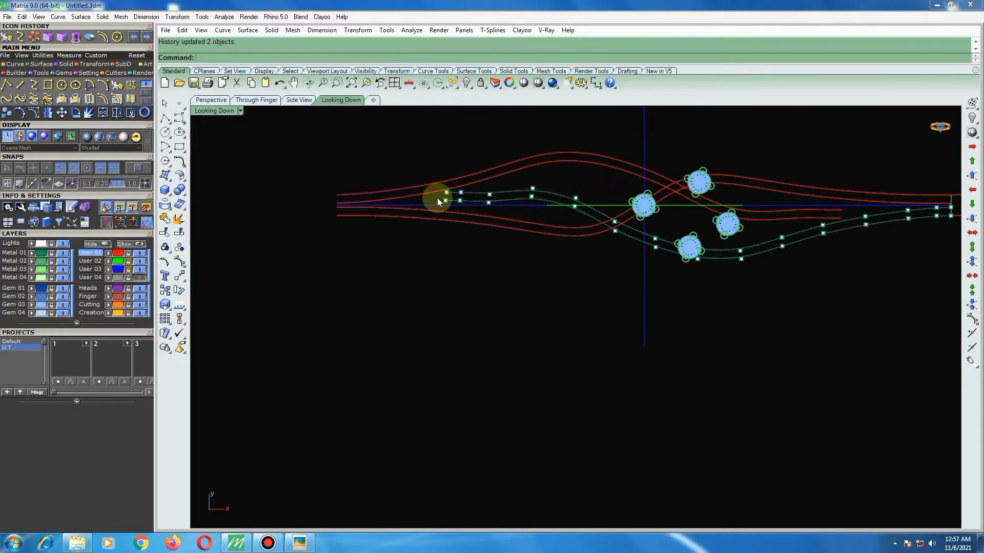
{"action": "scroll", "coordinate": [438, 197], "scroll_direction": "up", "scroll_amount": 2}
Rotate the six far-left end points about a point on the curve.
{"action": "left_click_drag", "start_coordinate": [511, 232], "coordinate": [528, 236]}
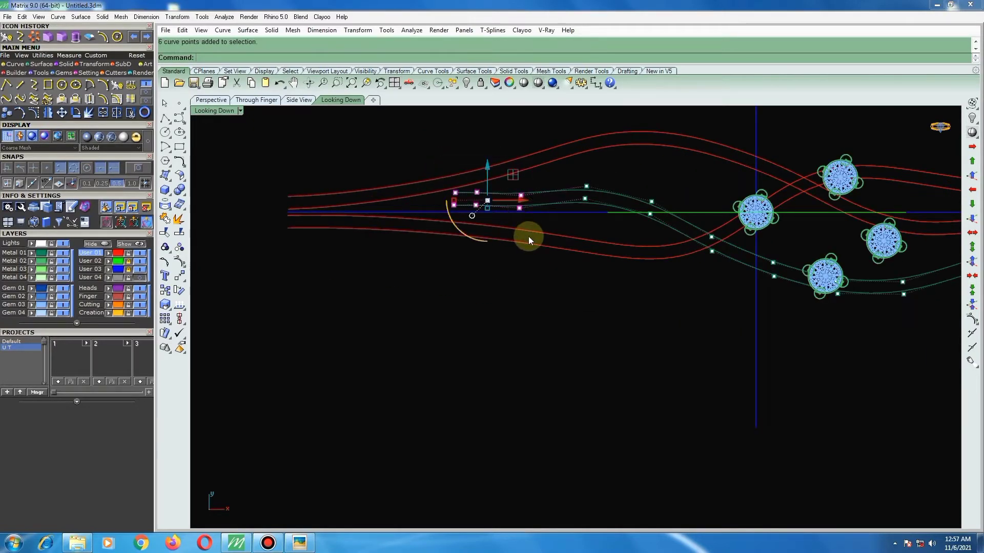
{"action": "scroll", "coordinate": [527, 236], "scroll_direction": "up", "scroll_amount": 1}
{"action": "left_click", "coordinate": [177, 288]}
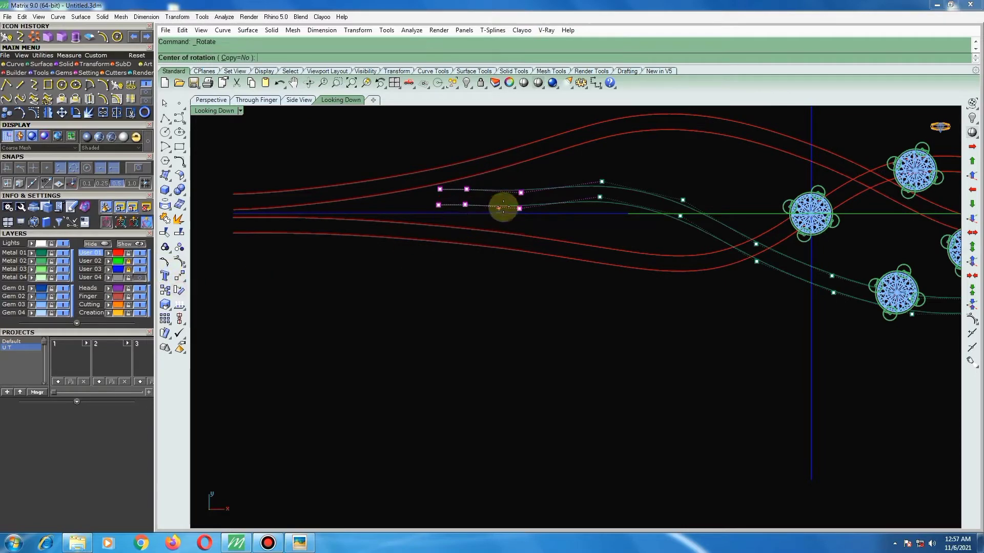
{"action": "left_click", "coordinate": [520, 205]}
{"action": "left_click", "coordinate": [396, 241]}
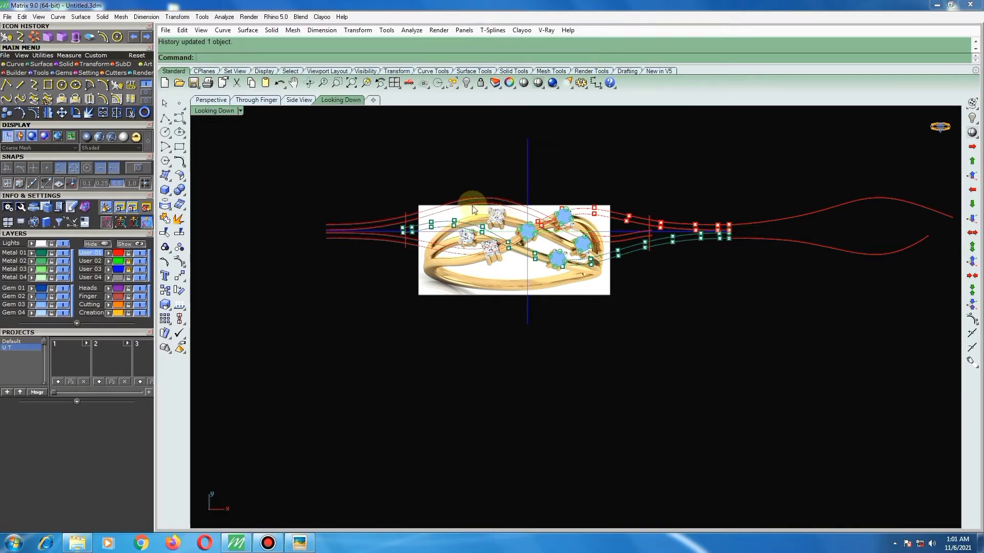
Delete the two stray right-hand curves and turn off the User 04 reference layer.
{"action": "left_click_drag", "start_coordinate": [801, 283], "coordinate": [801, 277]}
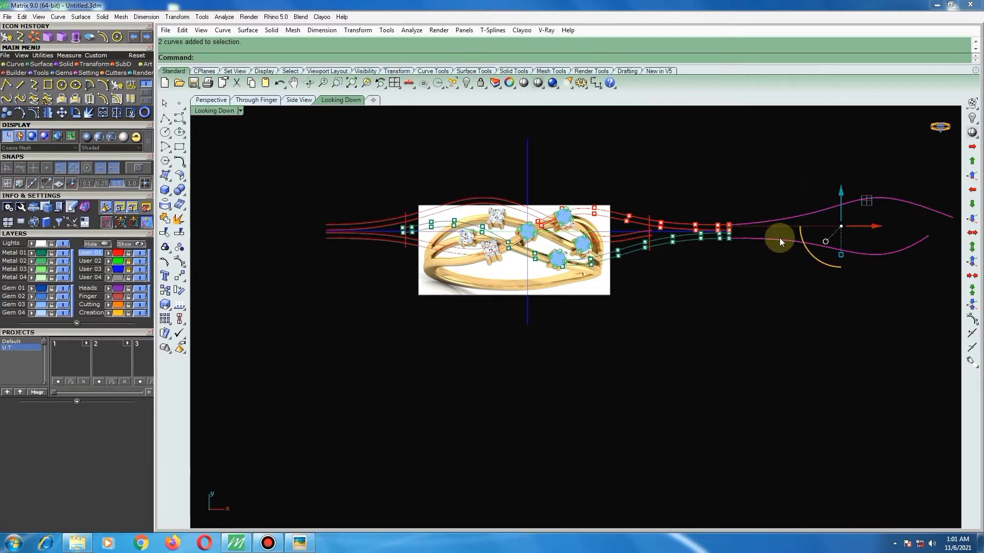
{"action": "key", "text": "Delete"}
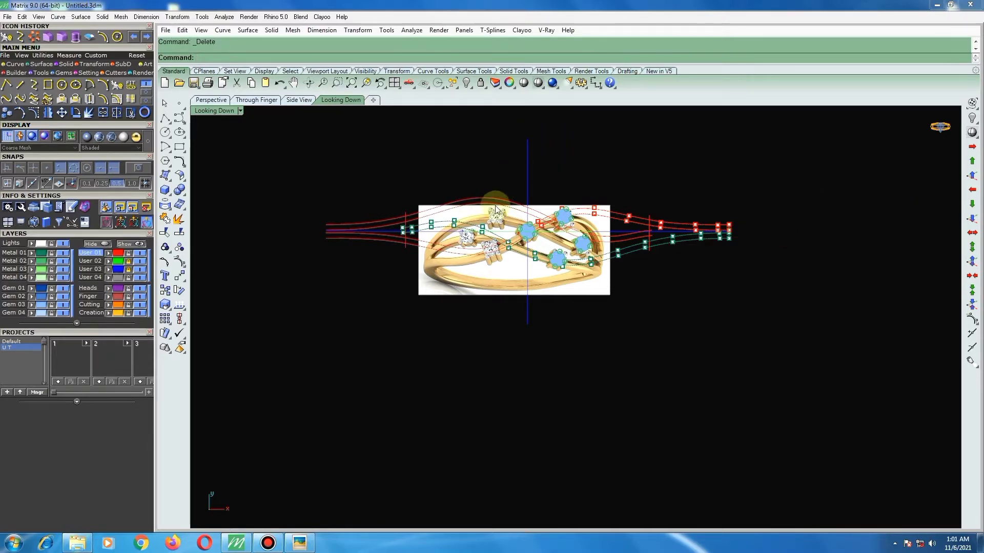
{"action": "scroll", "coordinate": [368, 246], "scroll_direction": "up", "scroll_amount": 3}
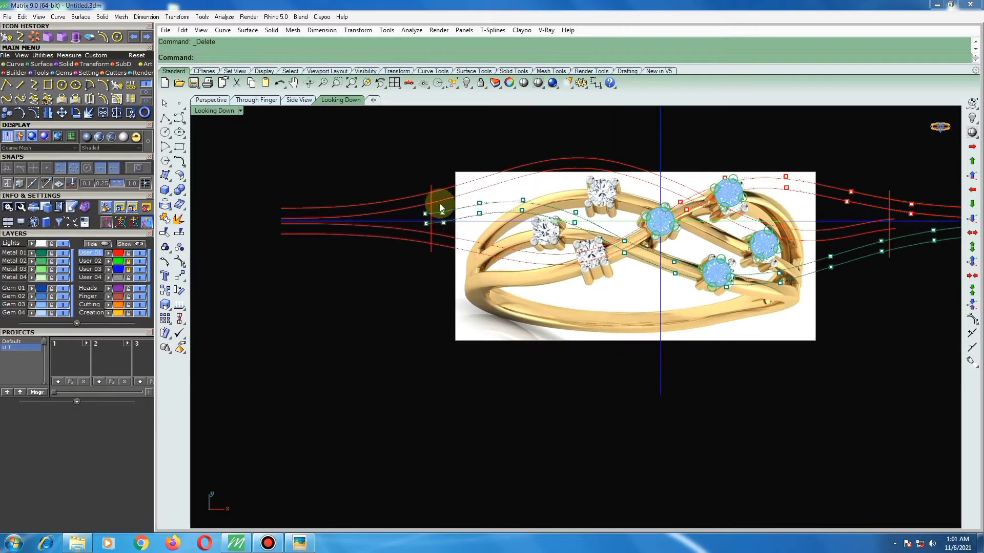
{"action": "scroll", "coordinate": [416, 208], "scroll_direction": "down", "scroll_amount": 1}
{"action": "scroll", "coordinate": [417, 208], "scroll_direction": "down", "scroll_amount": 1}
{"action": "scroll", "coordinate": [452, 213], "scroll_direction": "up", "scroll_amount": 2}
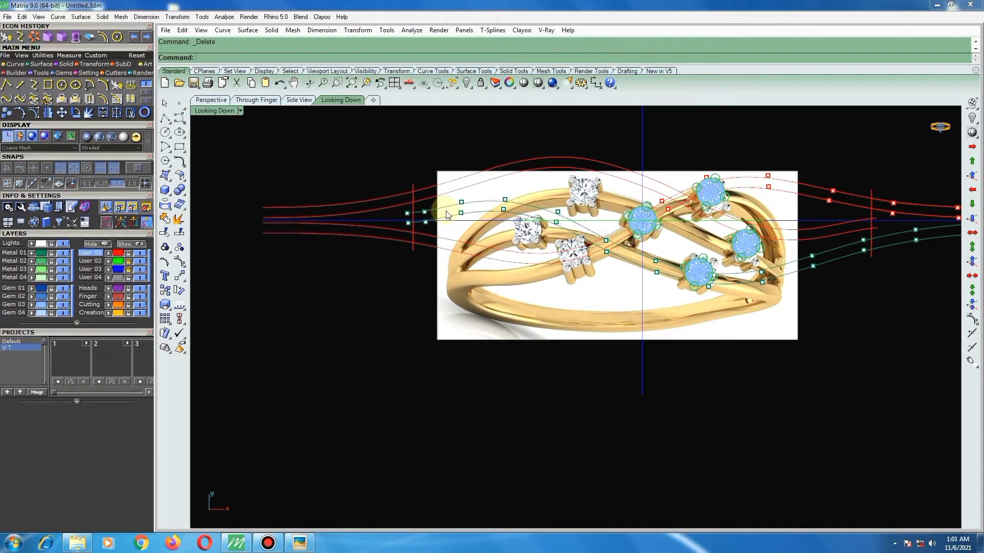
{"action": "left_click", "coordinate": [139, 277]}
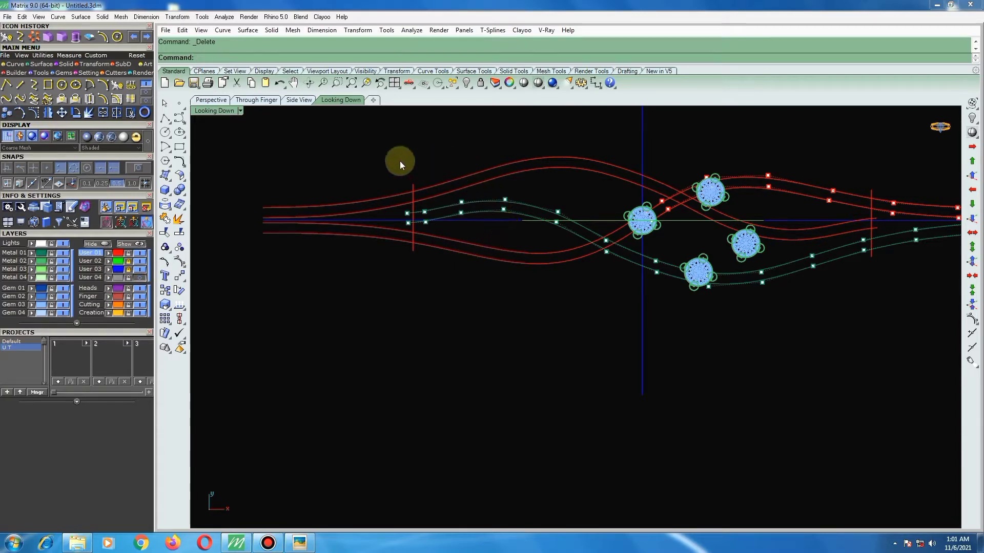
Shift eight control points near the left ends to reshape both lower curves.
{"action": "scroll", "coordinate": [444, 208], "scroll_direction": "up", "scroll_amount": 1}
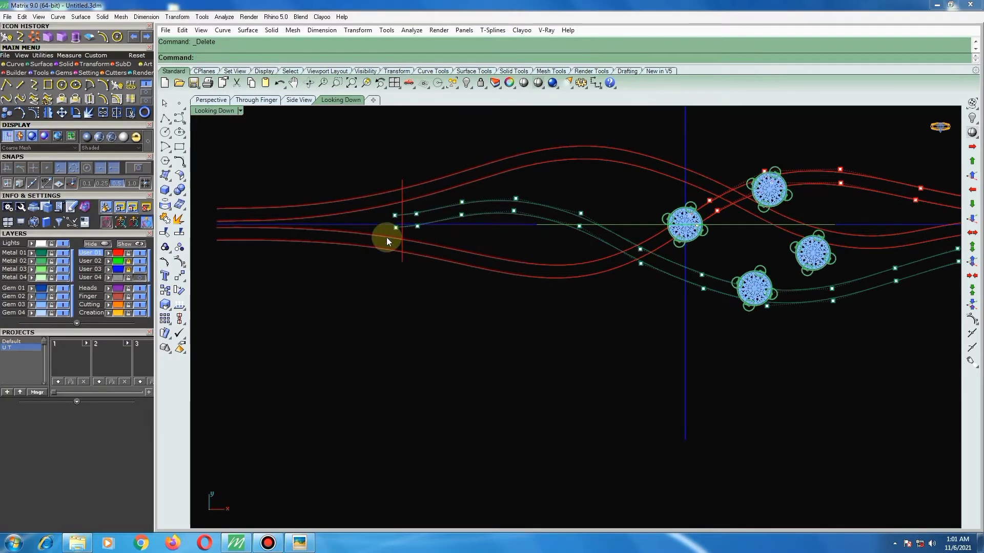
{"action": "scroll", "coordinate": [386, 238], "scroll_direction": "up", "scroll_amount": 1}
{"action": "left_click_drag", "start_coordinate": [378, 244], "coordinate": [594, 168]}
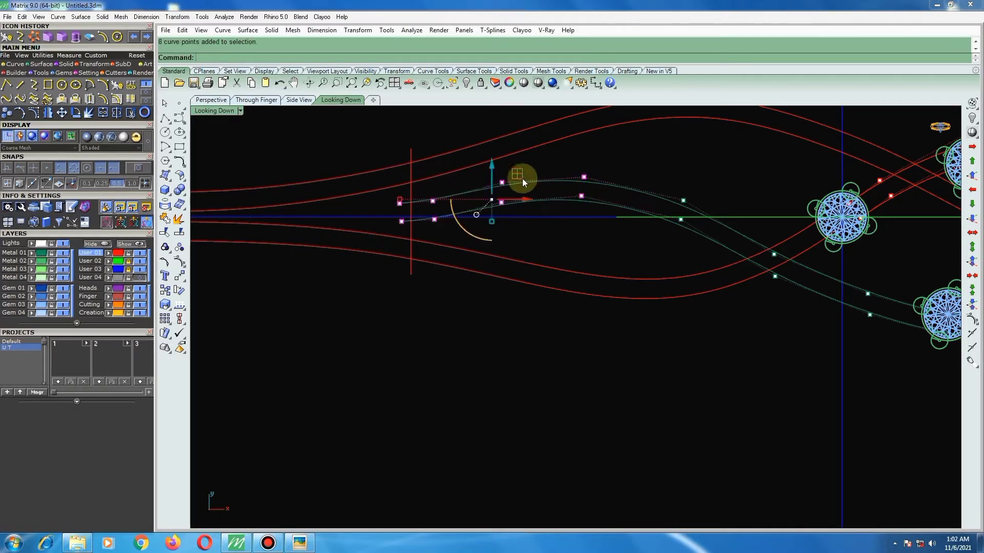
{"action": "left_click_drag", "start_coordinate": [490, 168], "coordinate": [493, 177]}
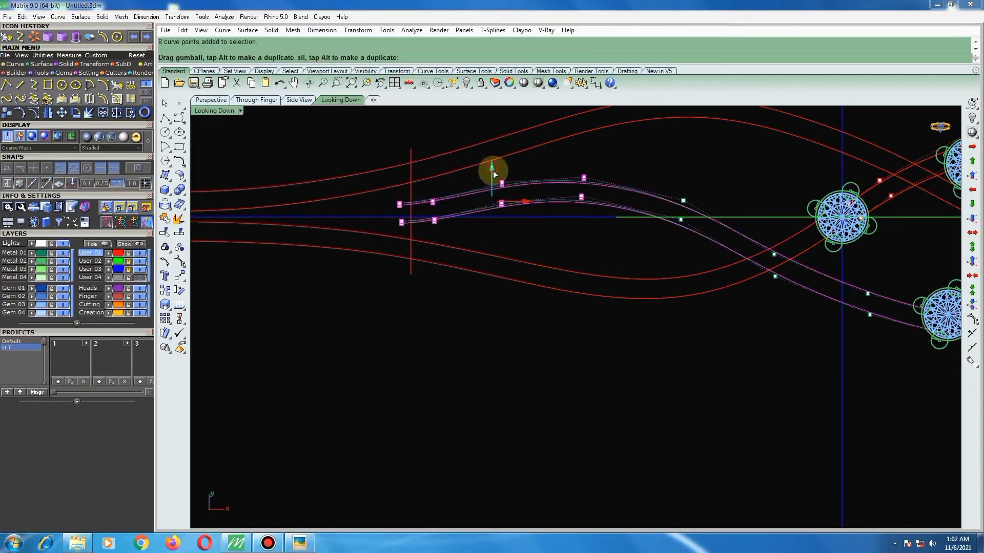
{"action": "left_click", "coordinate": [531, 168]}
{"action": "scroll", "coordinate": [465, 198], "scroll_direction": "down", "scroll_amount": 3}
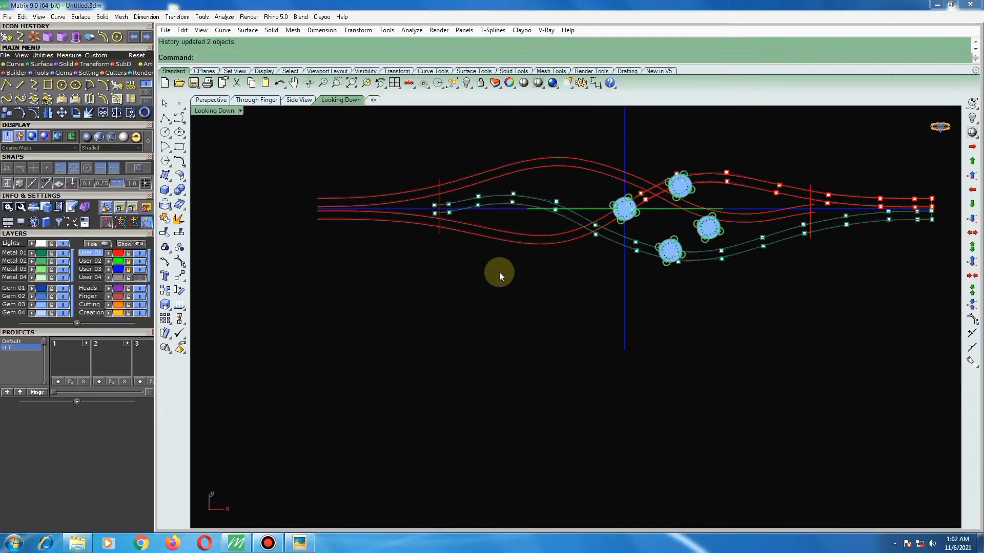
Move the two green curves' left end points to the right.
{"action": "scroll", "coordinate": [446, 213], "scroll_direction": "up", "scroll_amount": 2}
{"action": "scroll", "coordinate": [447, 214], "scroll_direction": "up", "scroll_amount": 2}
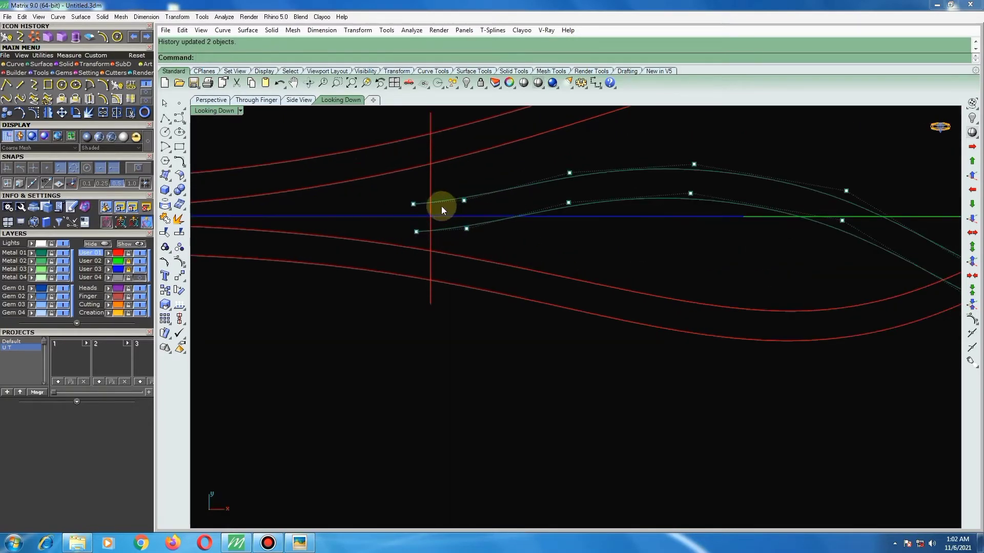
{"action": "scroll", "coordinate": [419, 235], "scroll_direction": "up", "scroll_amount": 2}
{"action": "scroll", "coordinate": [407, 248], "scroll_direction": "up", "scroll_amount": 2}
{"action": "scroll", "coordinate": [406, 248], "scroll_direction": "up", "scroll_amount": 1}
{"action": "left_click_drag", "start_coordinate": [395, 260], "coordinate": [446, 150]}
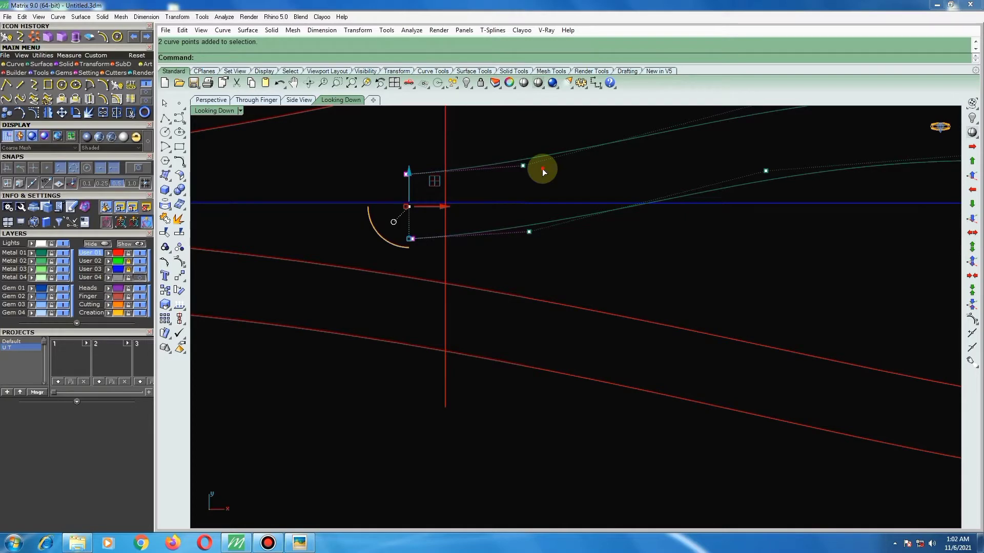
{"action": "left_click_drag", "start_coordinate": [542, 168], "coordinate": [535, 175]}
{"action": "scroll", "coordinate": [535, 175], "scroll_direction": "down", "scroll_amount": 2}
{"action": "scroll", "coordinate": [463, 195], "scroll_direction": "down", "scroll_amount": 2}
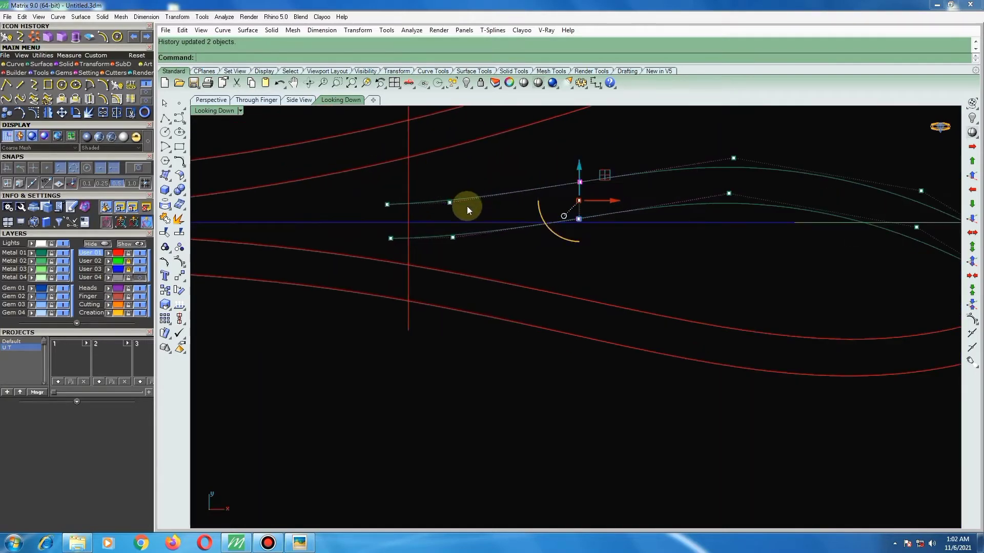
{"action": "scroll", "coordinate": [466, 205], "scroll_direction": "down", "scroll_amount": 5}
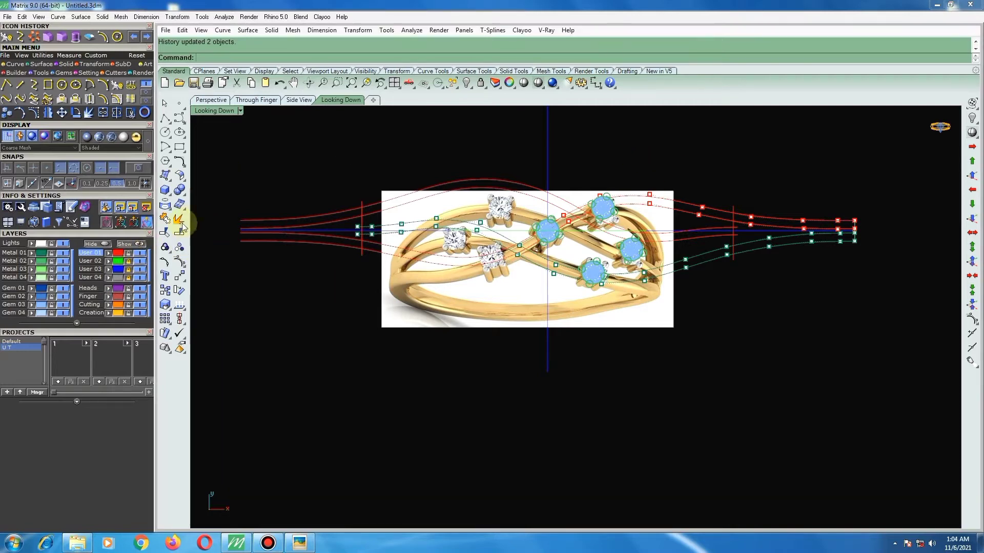
Hide the User 04 reference layer and move four control points on the crossing curves.
{"action": "left_click", "coordinate": [139, 278]}
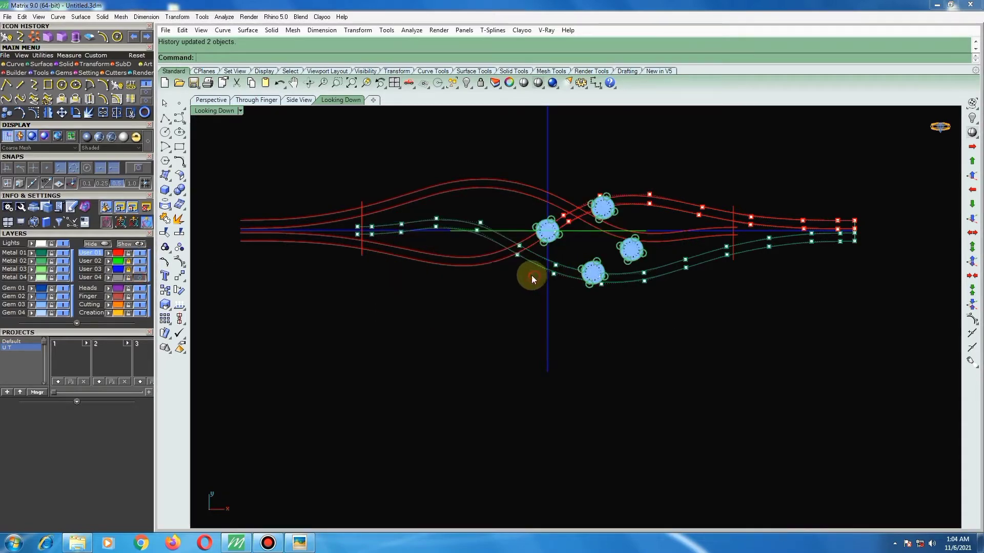
{"action": "scroll", "coordinate": [507, 242], "scroll_direction": "up", "scroll_amount": 2}
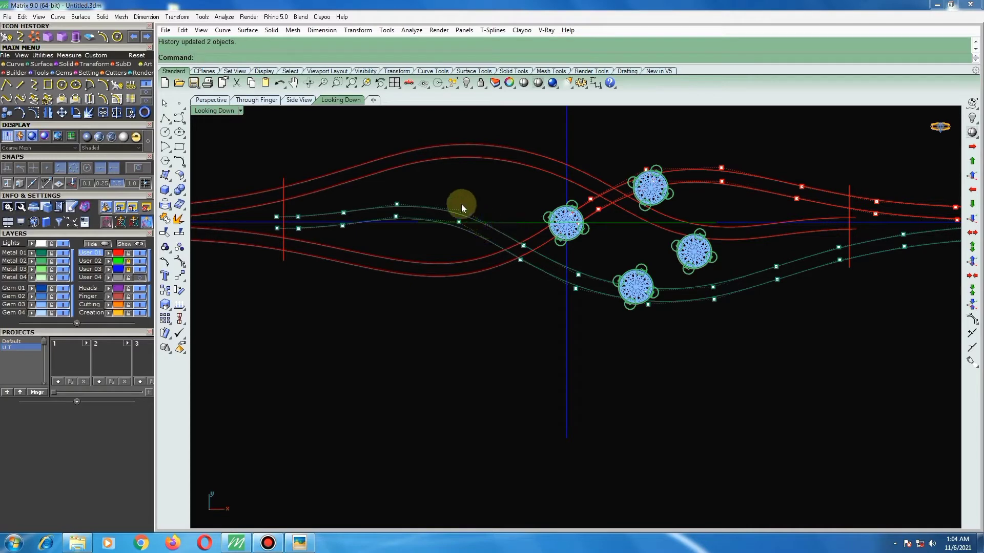
{"action": "left_click_drag", "start_coordinate": [454, 200], "coordinate": [548, 303]}
{"action": "scroll", "coordinate": [499, 204], "scroll_direction": "up", "scroll_amount": 1}
{"action": "scroll", "coordinate": [496, 224], "scroll_direction": "up", "scroll_amount": 1}
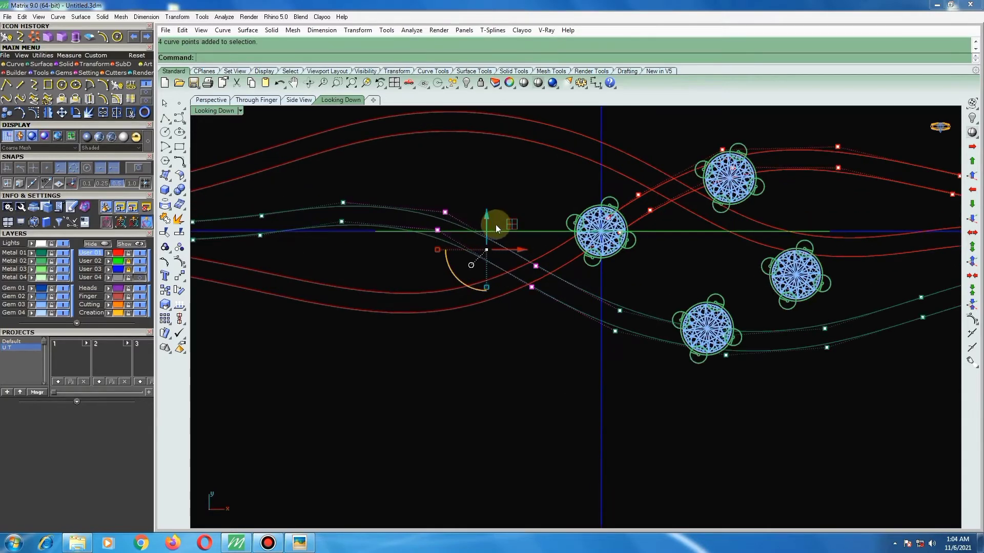
{"action": "scroll", "coordinate": [568, 260], "scroll_direction": "down", "scroll_amount": 1}
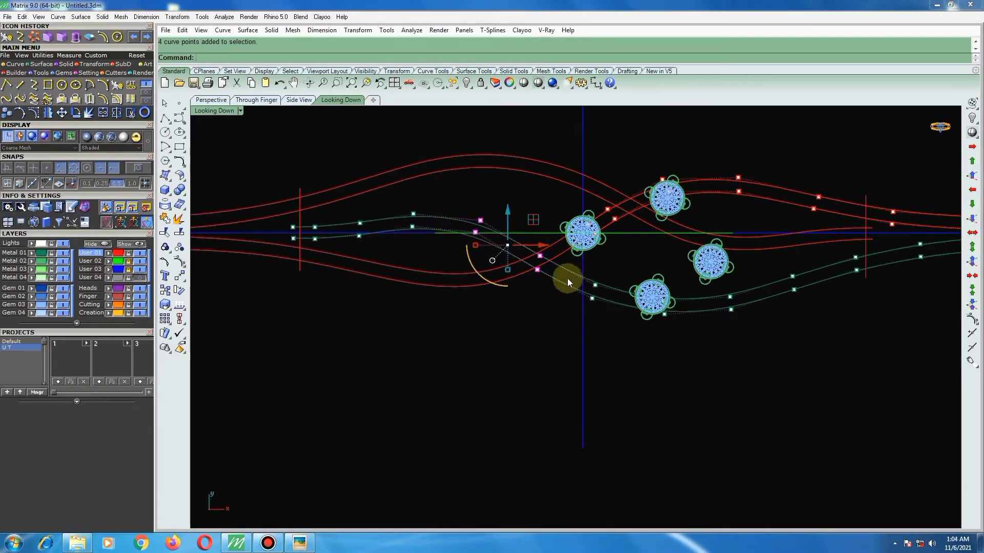
{"action": "scroll", "coordinate": [535, 256], "scroll_direction": "up", "scroll_amount": 1}
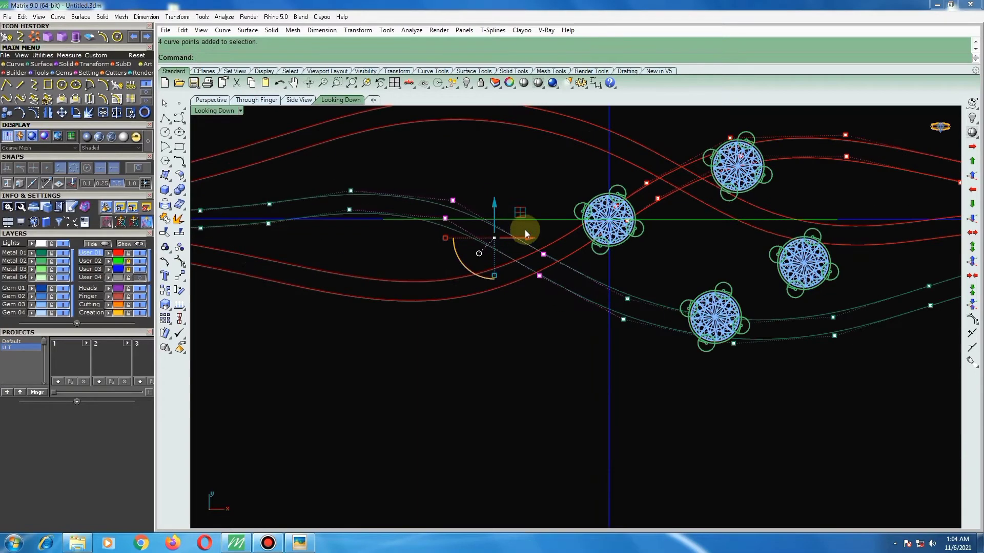
{"action": "left_click_drag", "start_coordinate": [520, 211], "coordinate": [524, 207]}
Recentre the view and select four control points near the centre crossing.
{"action": "scroll", "coordinate": [562, 232], "scroll_direction": "down", "scroll_amount": 2}
{"action": "right_click_drag", "start_coordinate": [572, 271], "coordinate": [541, 285]}
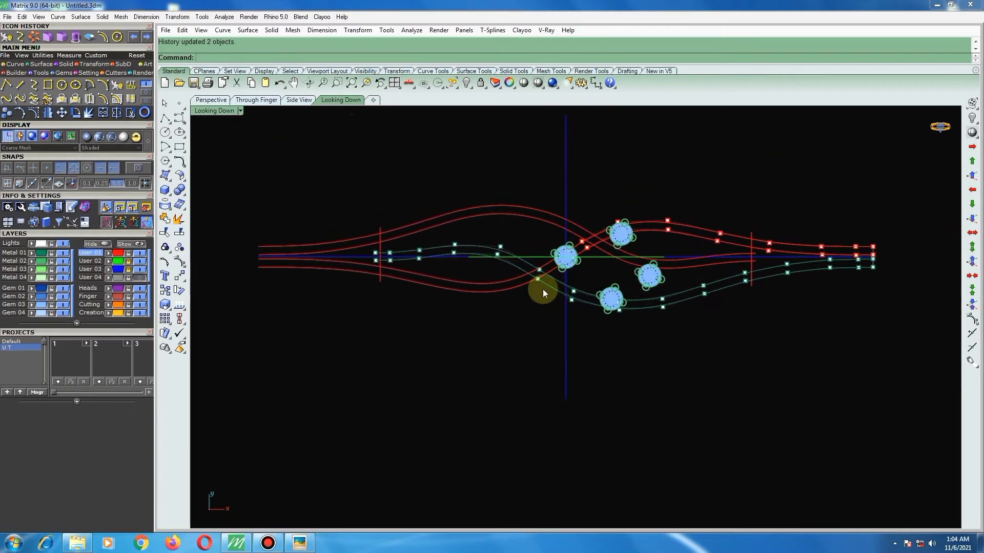
{"action": "scroll", "coordinate": [530, 277], "scroll_direction": "up", "scroll_amount": 2}
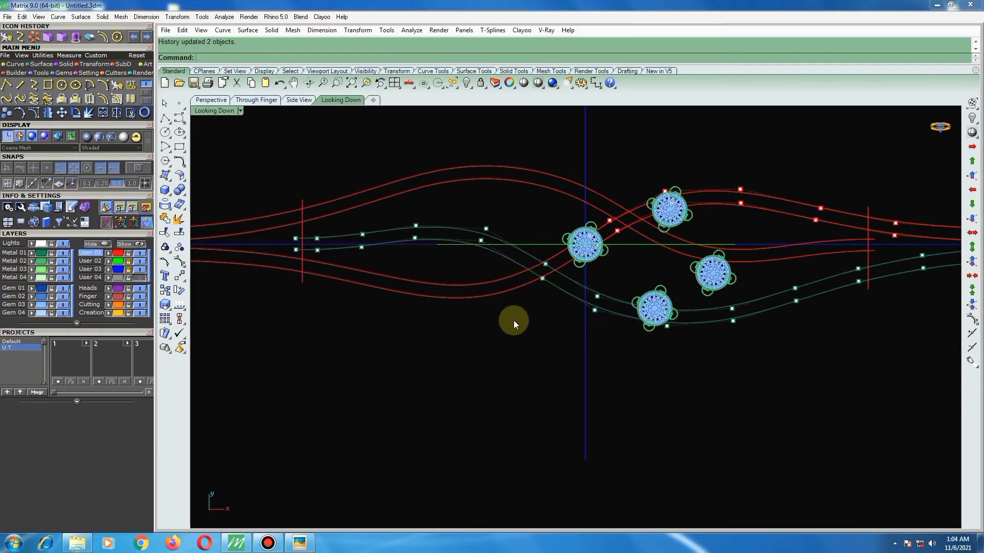
{"action": "left_click_drag", "start_coordinate": [517, 328], "coordinate": [612, 241]}
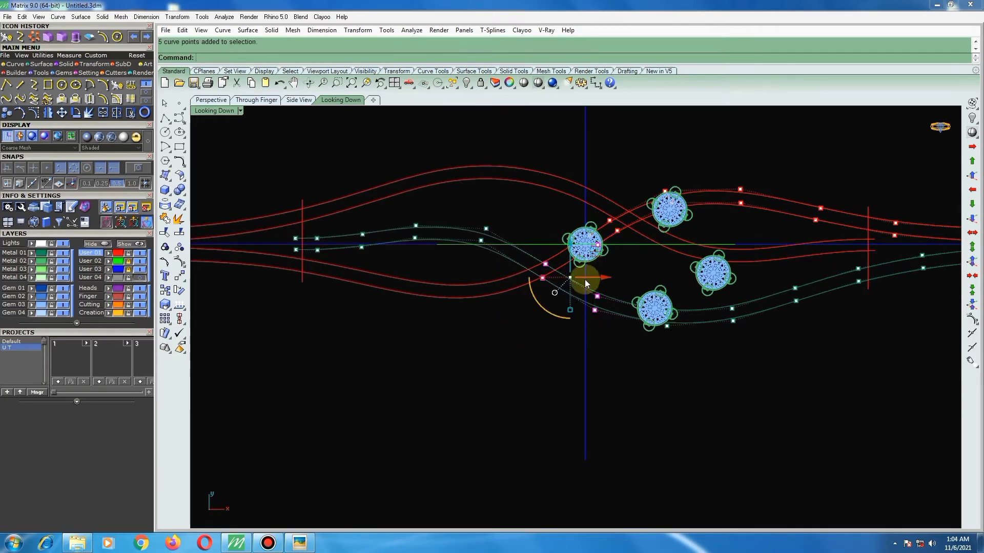
{"action": "key", "text": "Escape"}
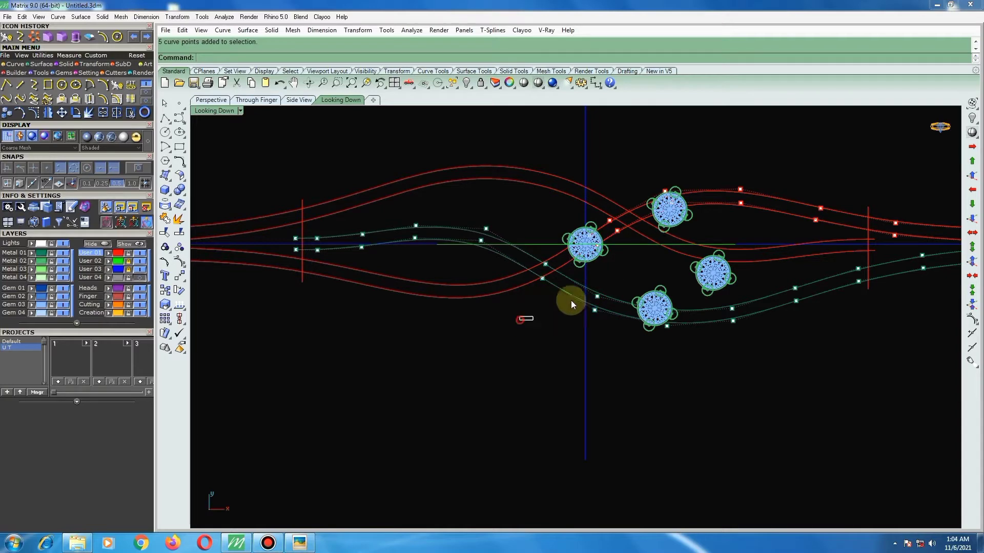
{"action": "left_click_drag", "start_coordinate": [520, 320], "coordinate": [614, 260]}
{"action": "scroll", "coordinate": [536, 273], "scroll_direction": "down", "scroll_amount": 2}
{"action": "scroll", "coordinate": [536, 273], "scroll_direction": "down", "scroll_amount": 1}
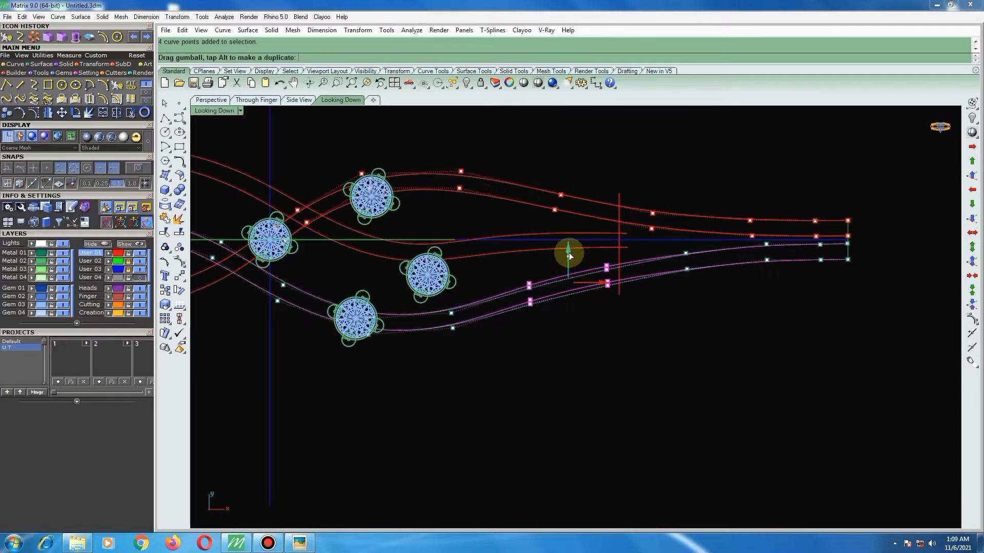
Move the selected points, then shift two lower-curve control points left.
{"action": "left_click_drag", "start_coordinate": [569, 253], "coordinate": [570, 252]}
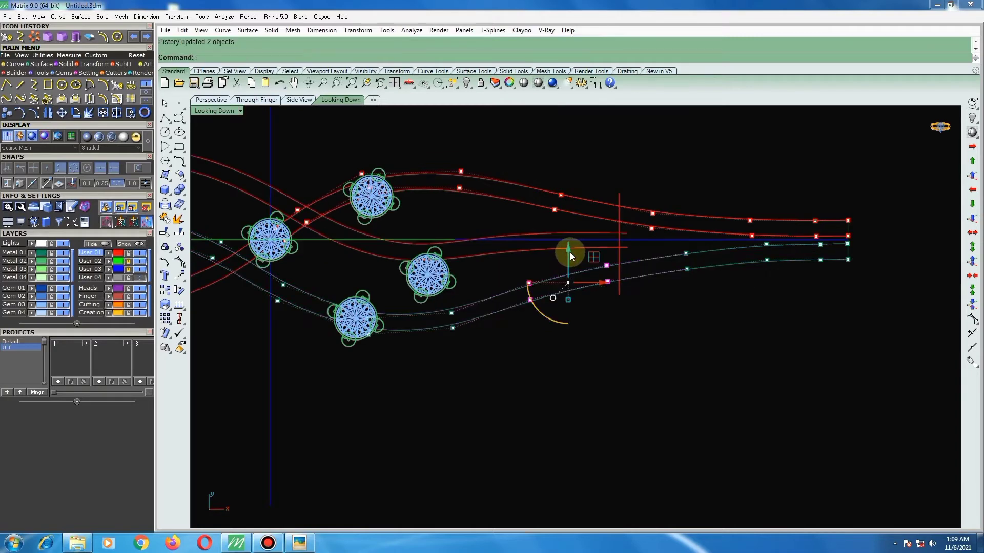
{"action": "left_click", "coordinate": [610, 324]}
{"action": "scroll", "coordinate": [611, 285], "scroll_direction": "down", "scroll_amount": 4}
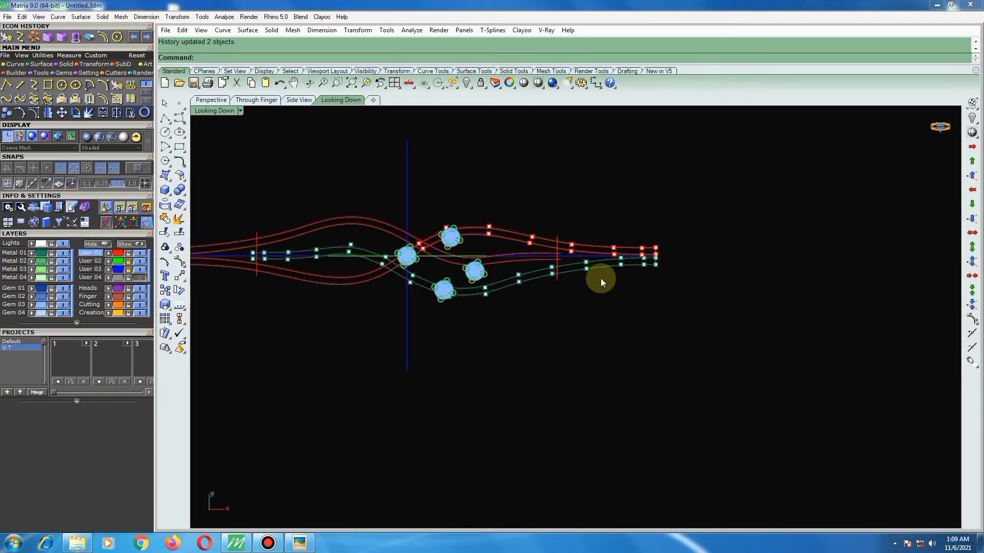
{"action": "scroll", "coordinate": [589, 274], "scroll_direction": "up", "scroll_amount": 4}
{"action": "mouse_move", "coordinate": [571, 269]}
{"action": "left_mouse_down"}
{"action": "mouse_move", "coordinate": [610, 228]}
{"action": "mouse_move", "coordinate": [598, 250]}
{"action": "left_mouse_up"}
{"action": "left_click", "coordinate": [611, 292]}
{"action": "scroll", "coordinate": [592, 253], "scroll_direction": "down", "scroll_amount": 2}
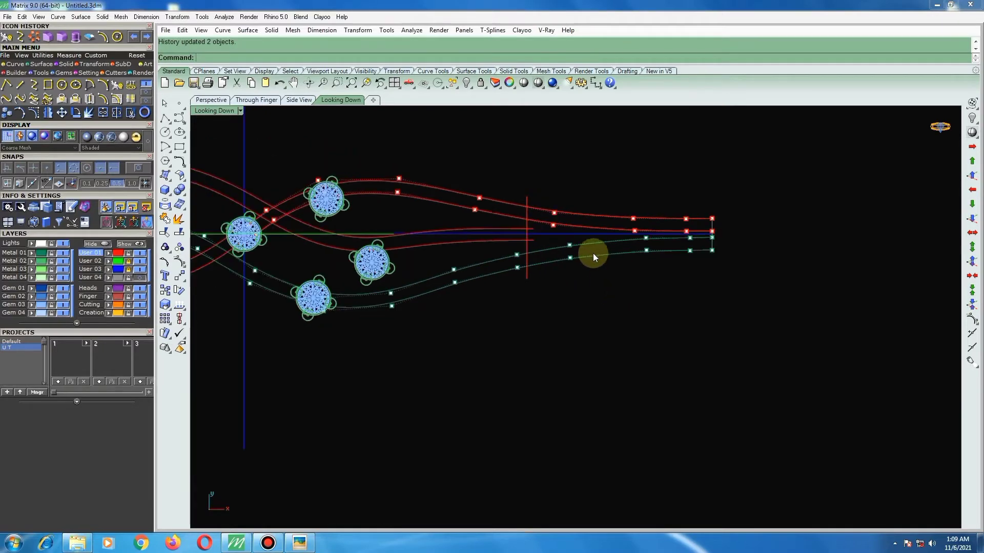
{"action": "scroll", "coordinate": [640, 250], "scroll_direction": "up", "scroll_amount": 3}
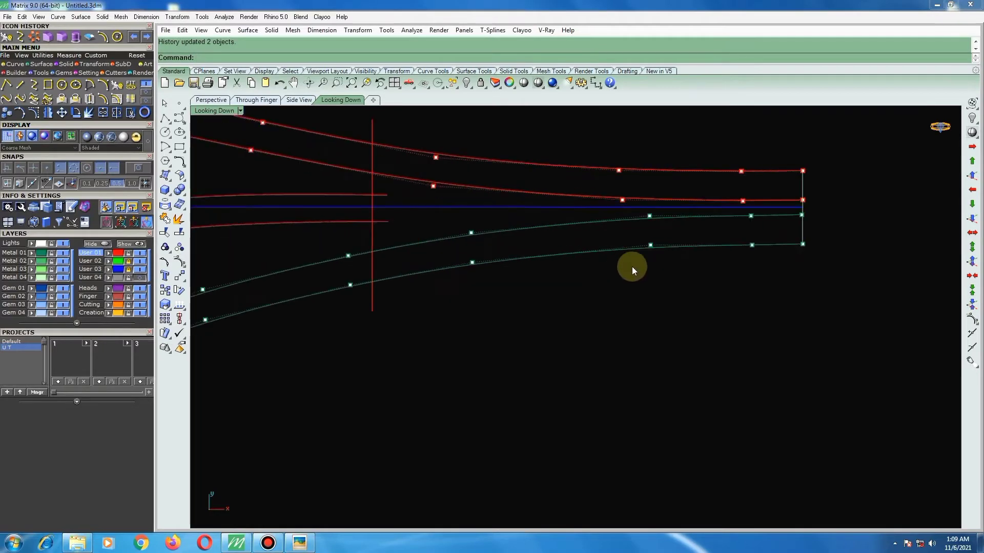
Move two lower-curve control points near the right ends into place.
{"action": "mouse_move", "coordinate": [619, 267]}
{"action": "left_mouse_down"}
{"action": "mouse_move", "coordinate": [676, 209]}
{"action": "mouse_move", "coordinate": [676, 229]}
{"action": "left_mouse_up"}
{"action": "scroll", "coordinate": [663, 241], "scroll_direction": "up", "scroll_amount": 1}
{"action": "left_click", "coordinate": [606, 266]}
{"action": "scroll", "coordinate": [611, 270], "scroll_direction": "down", "scroll_amount": 3}
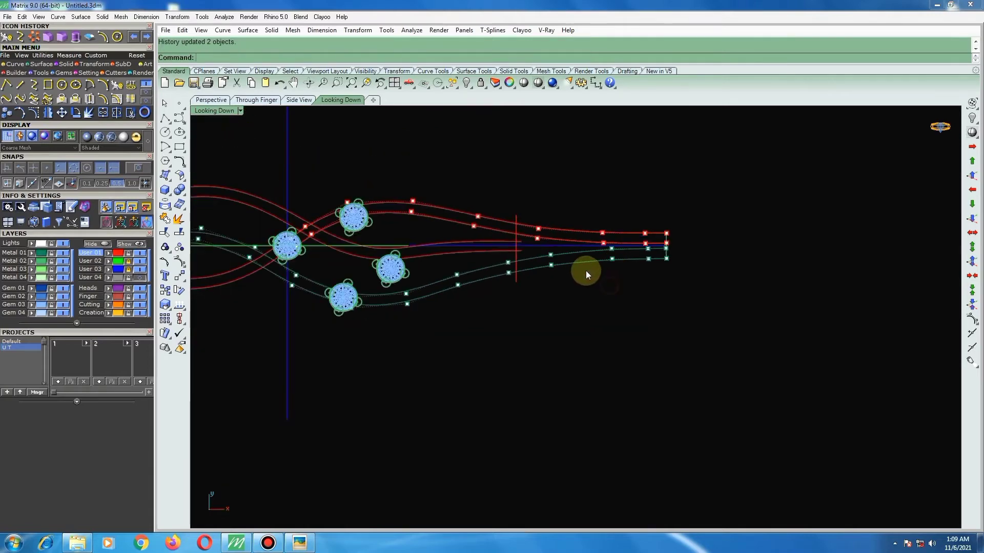
{"action": "scroll", "coordinate": [589, 276], "scroll_direction": "down", "scroll_amount": 3}
{"action": "scroll", "coordinate": [522, 277], "scroll_direction": "up", "scroll_amount": 4}
{"action": "scroll", "coordinate": [504, 282], "scroll_direction": "up", "scroll_amount": 2}
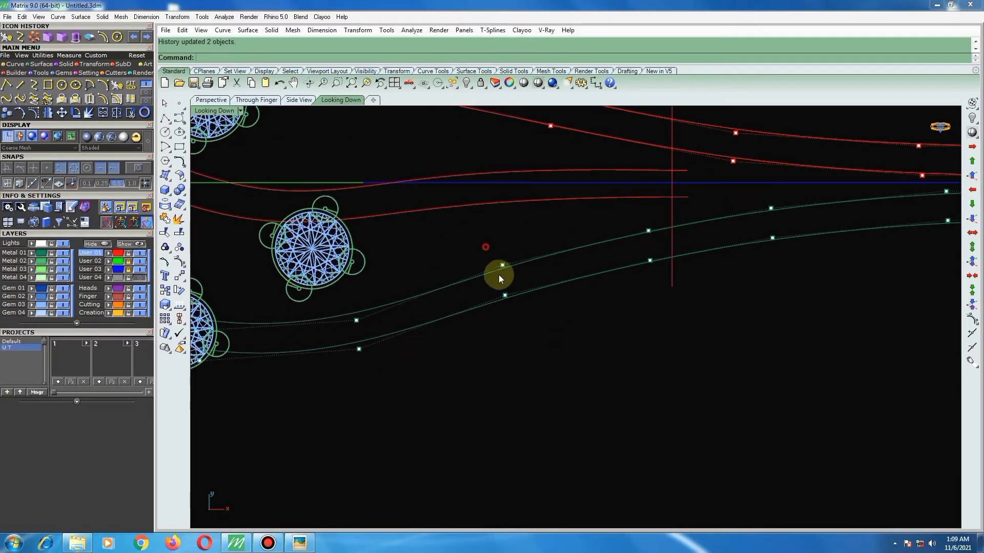
{"action": "scroll", "coordinate": [533, 290], "scroll_direction": "down", "scroll_amount": 5}
{"action": "scroll", "coordinate": [615, 366], "scroll_direction": "down", "scroll_amount": 1}
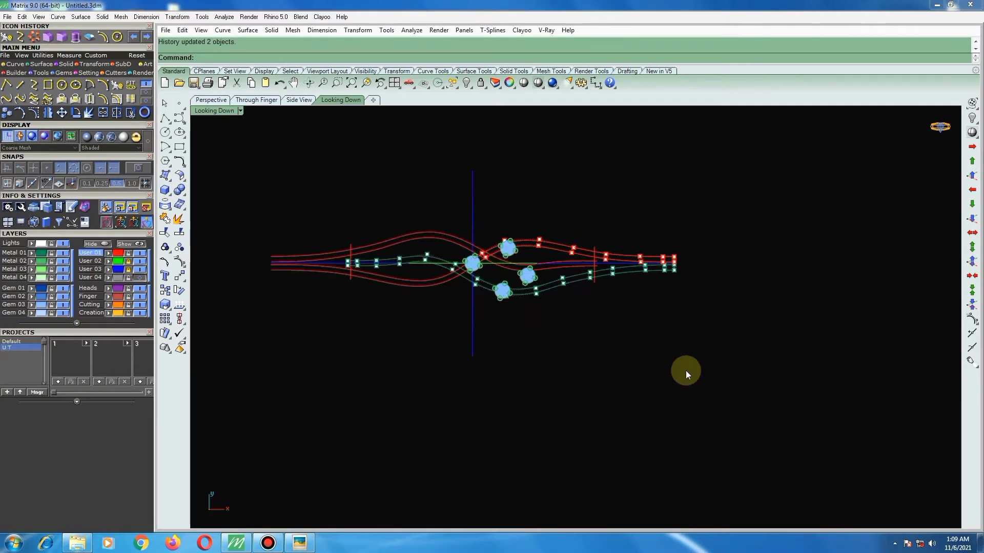
Draw a horizontal guide line below the band and mirror a copy above across the centre stone.
{"action": "left_click", "coordinate": [165, 117]}
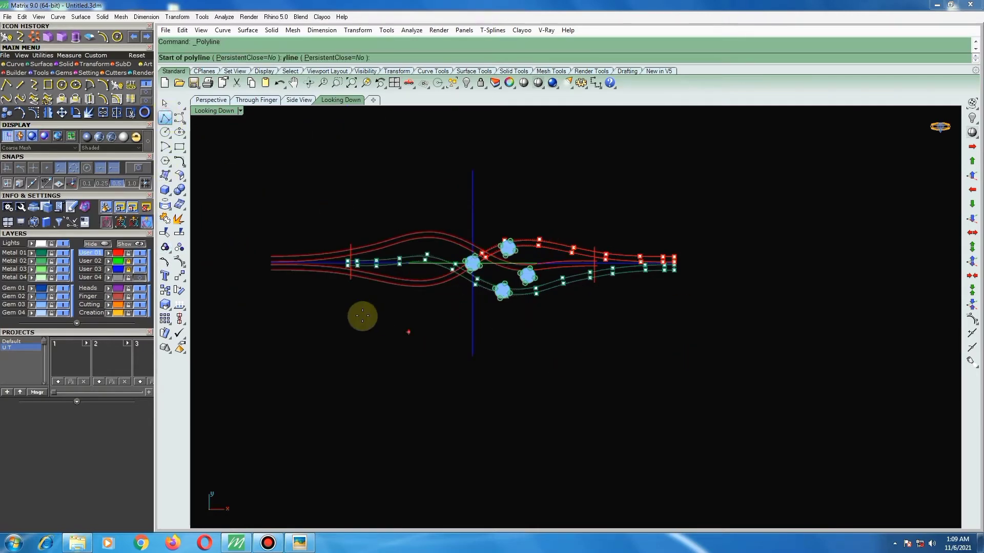
{"action": "left_click", "coordinate": [288, 295]}
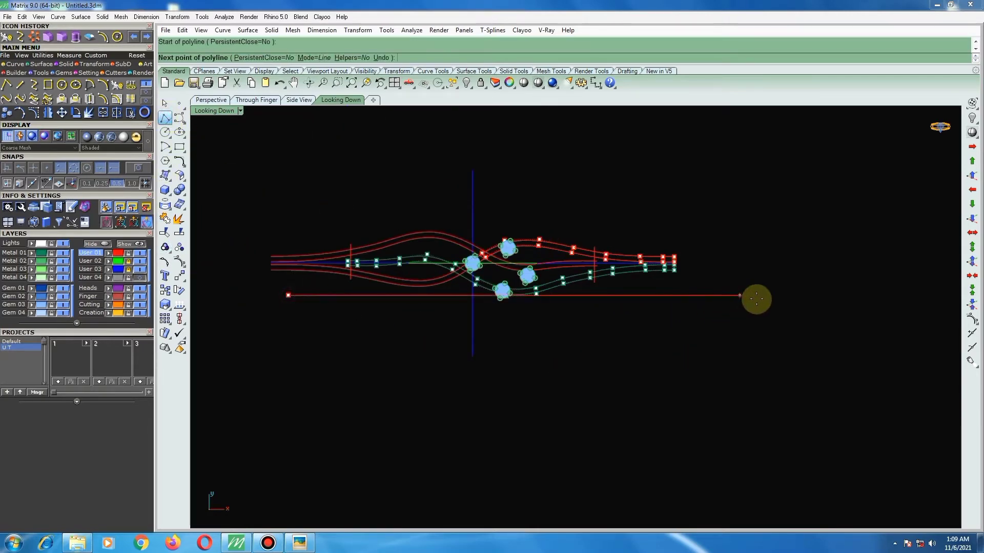
{"action": "key", "text": "Return"}
{"action": "left_click", "coordinate": [708, 296]}
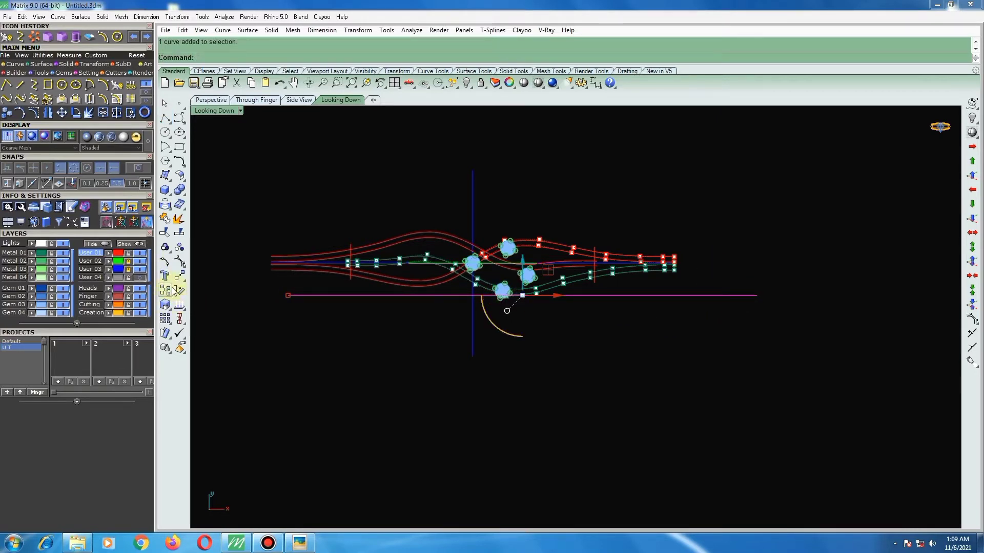
{"action": "left_click", "coordinate": [91, 116]}
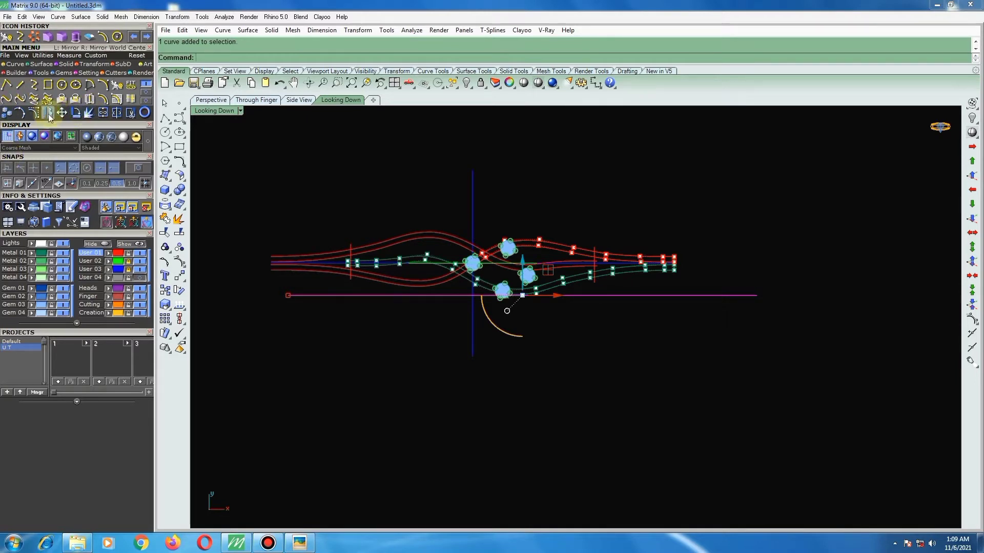
{"action": "left_click", "coordinate": [472, 263]}
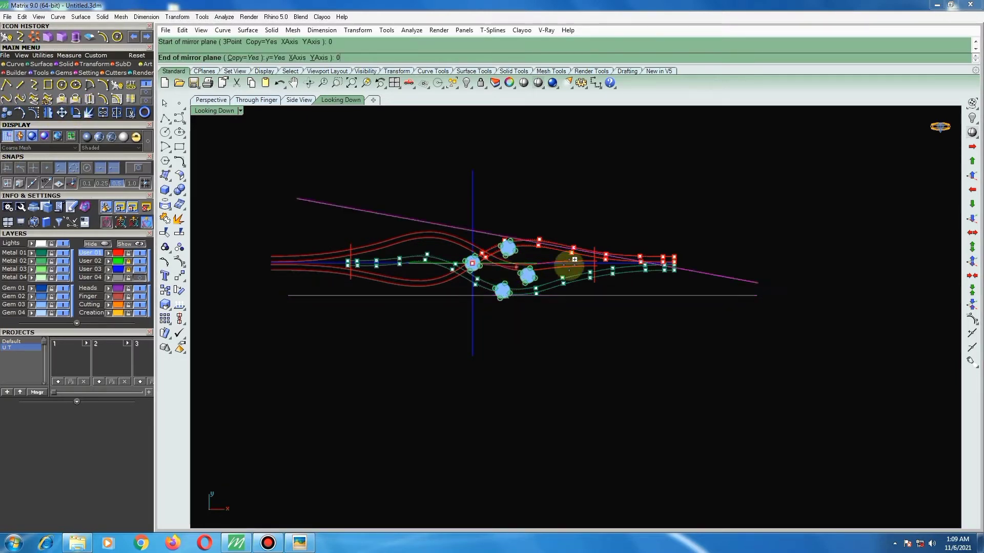
{"action": "left_click", "coordinate": [682, 267]}
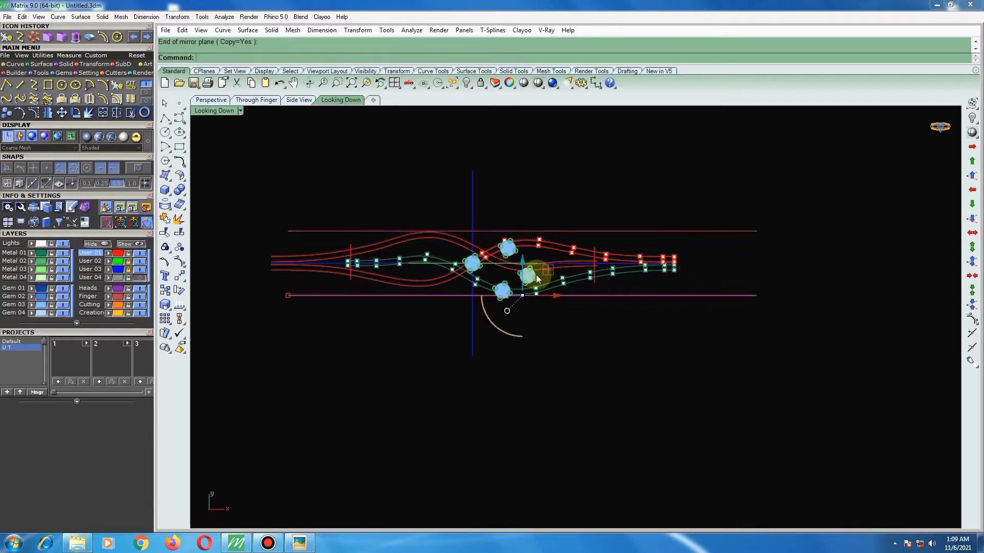
Hide the control points, bring the whole design into view and show the User 04 reference picture.
{"action": "left_click", "coordinate": [540, 224]}
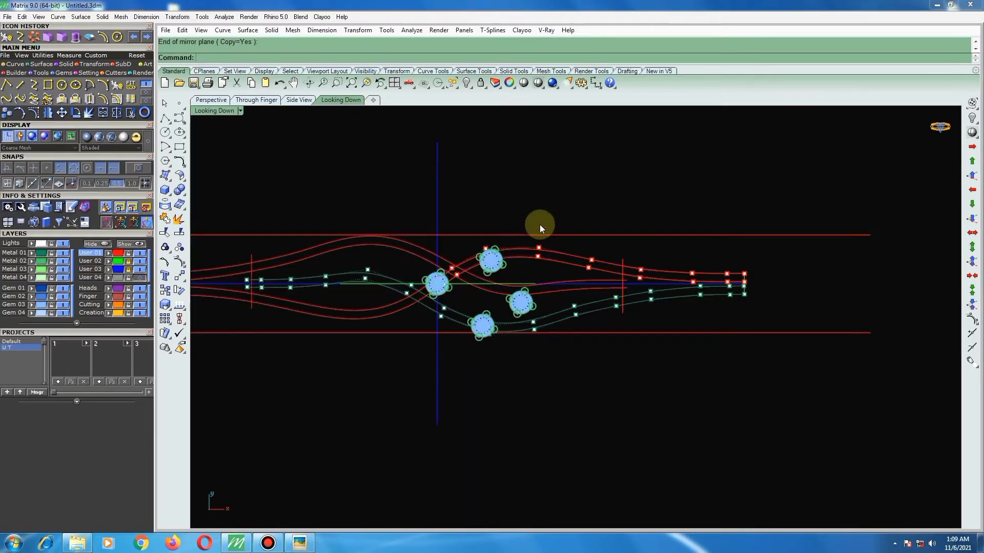
{"action": "right_click_drag", "start_coordinate": [561, 312], "coordinate": [706, 265]}
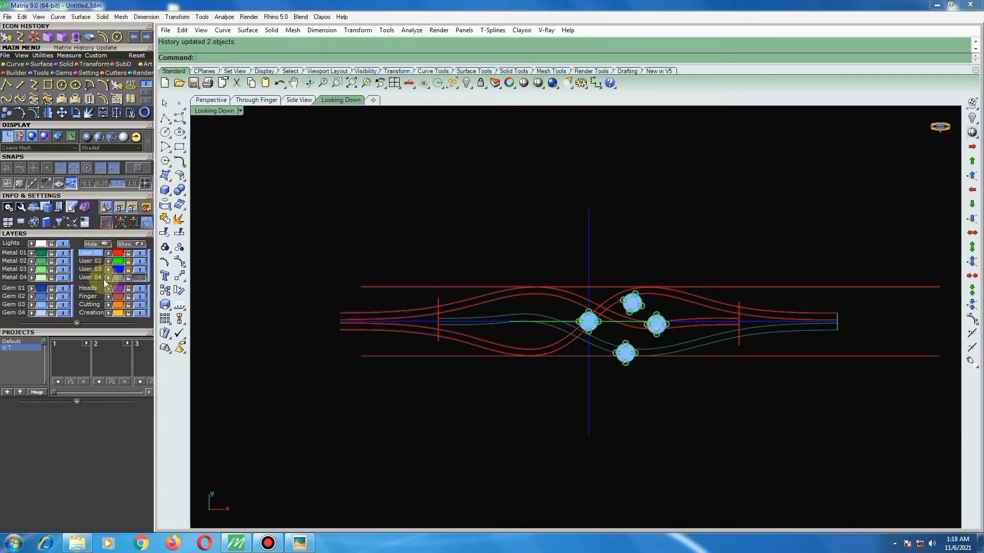
{"action": "left_click", "coordinate": [127, 277]}
{"action": "scroll", "coordinate": [667, 363], "scroll_direction": "up", "scroll_amount": 2}
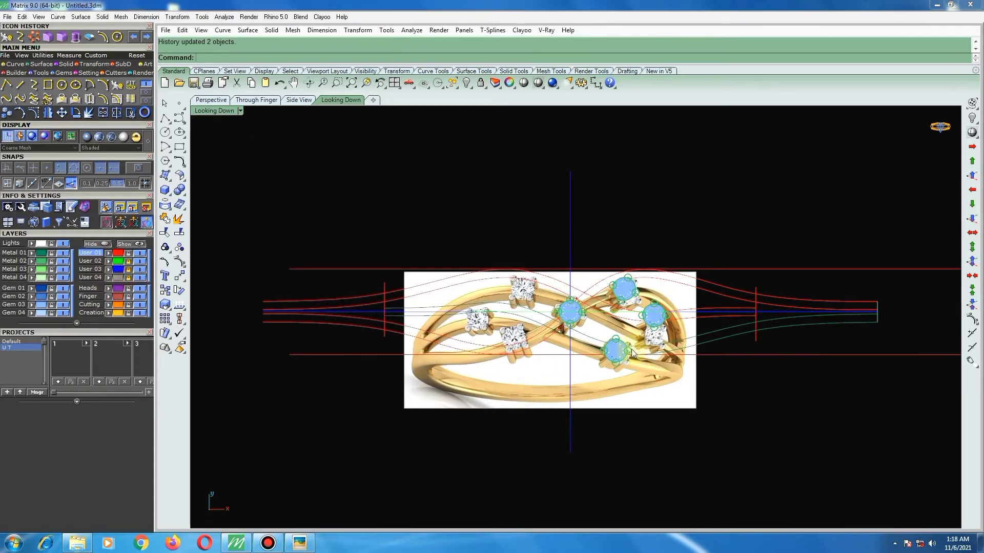
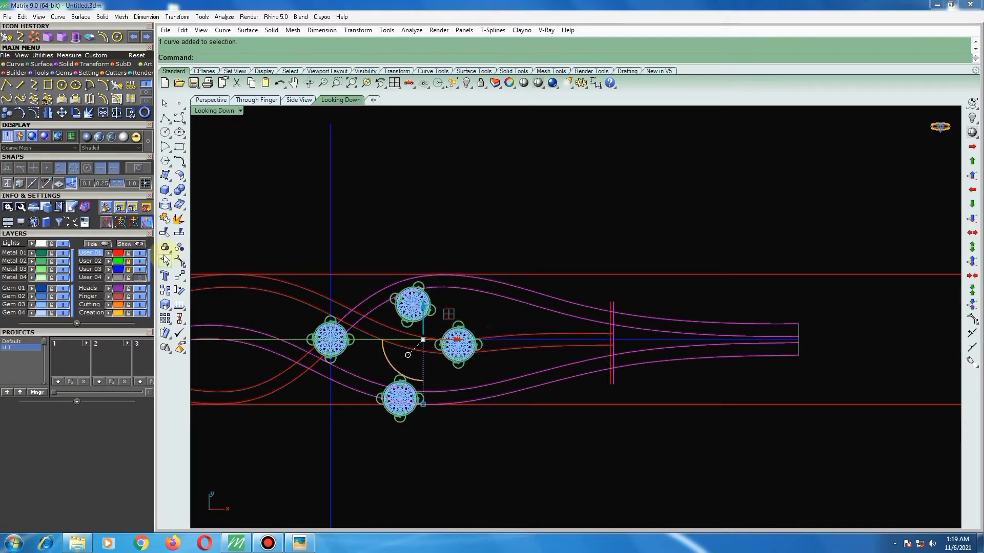
Trim the band curve ends lying past the red cutting line.
{"action": "left_click", "coordinate": [164, 233]}
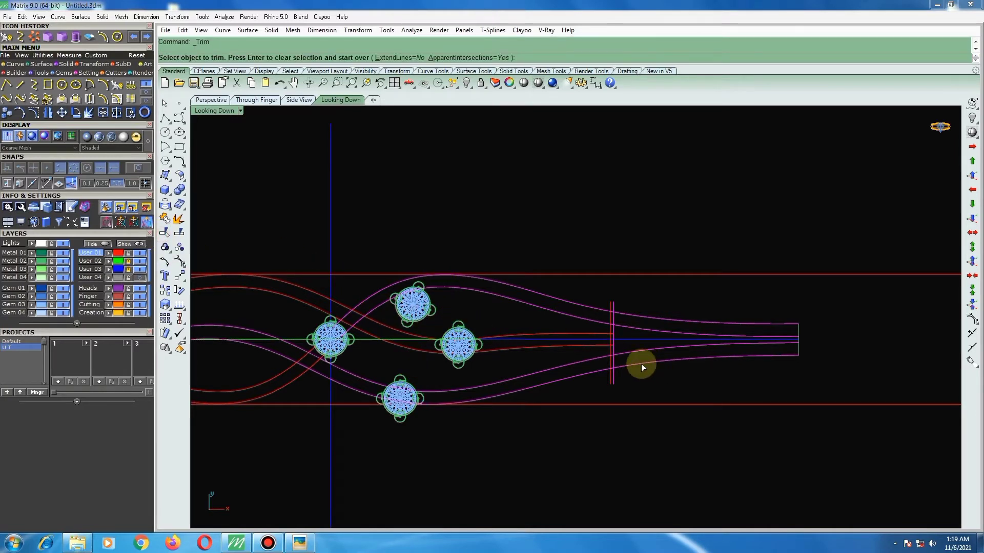
{"action": "left_click", "coordinate": [641, 364]}
{"action": "left_click", "coordinate": [638, 336]}
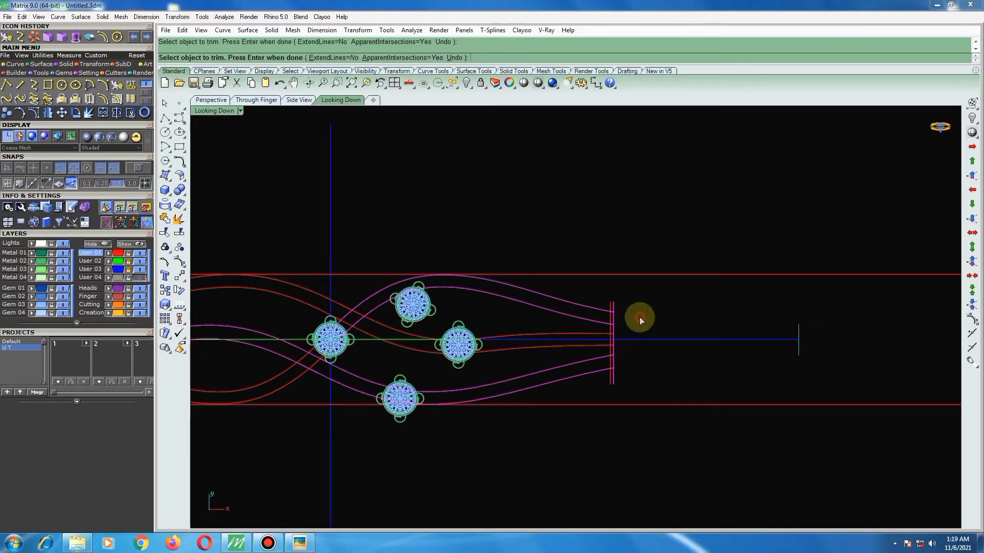
{"action": "key", "text": "Return"}
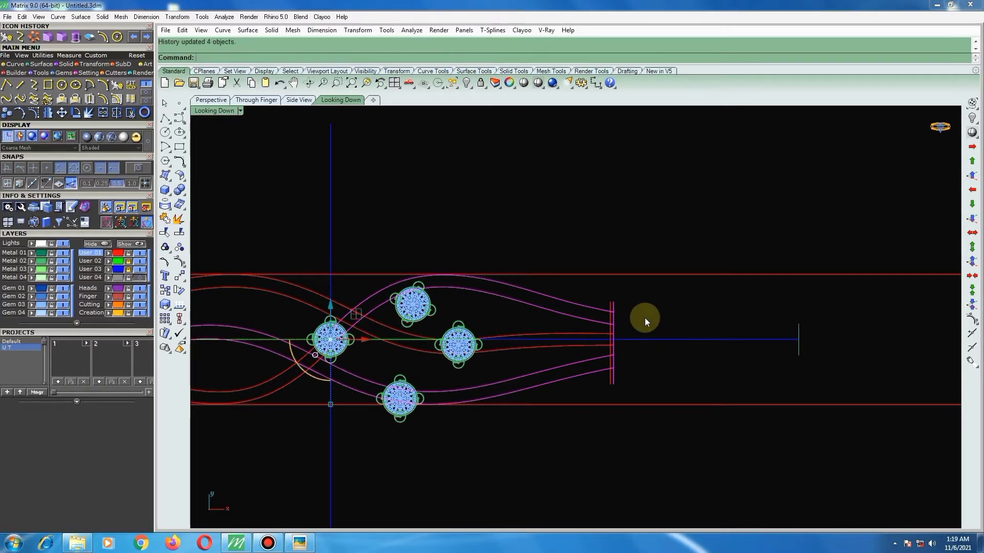
{"action": "scroll", "coordinate": [646, 318], "scroll_direction": "down", "scroll_amount": 5}
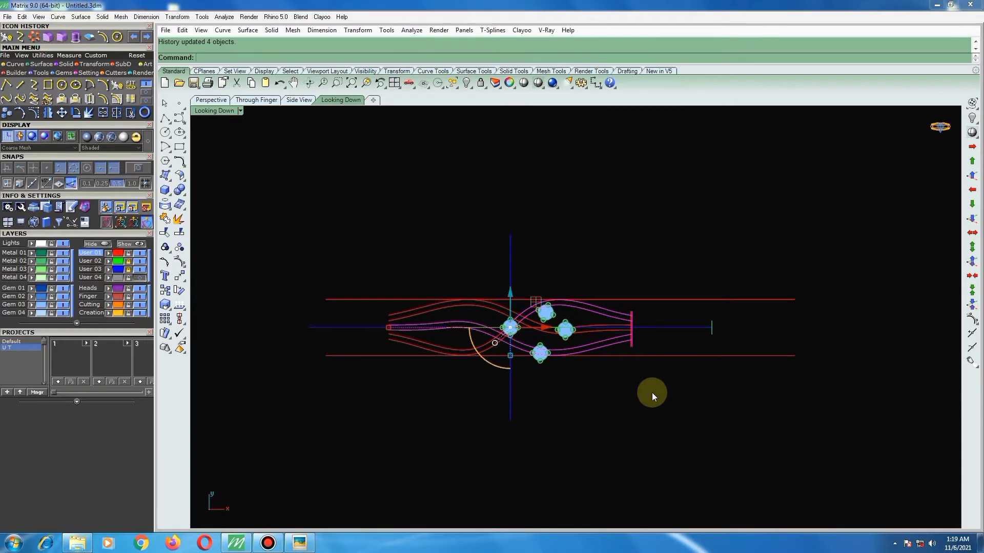
{"action": "scroll", "coordinate": [621, 346], "scroll_direction": "up", "scroll_amount": 3}
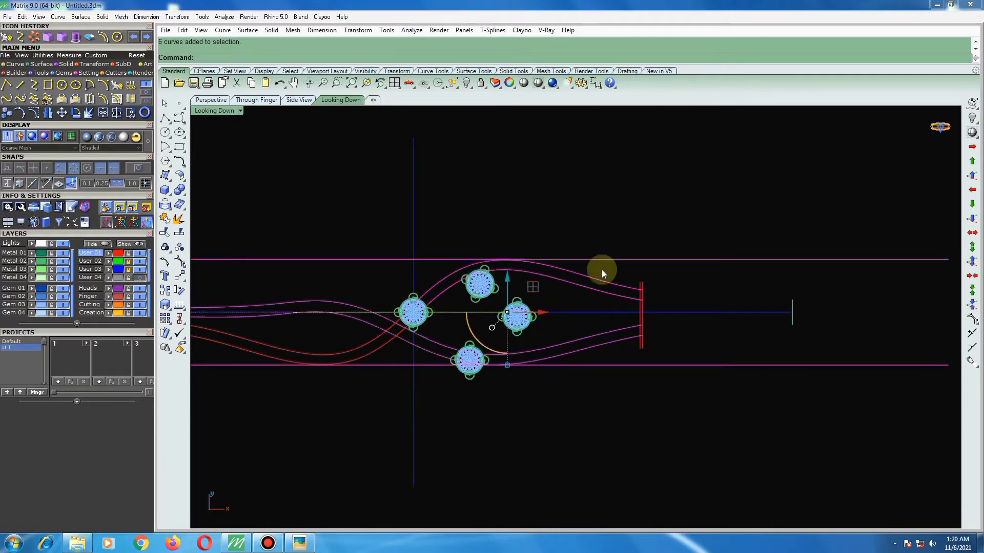
Lock the six band curves and paste the copied curves back in.
{"action": "left_click", "coordinate": [480, 83]}
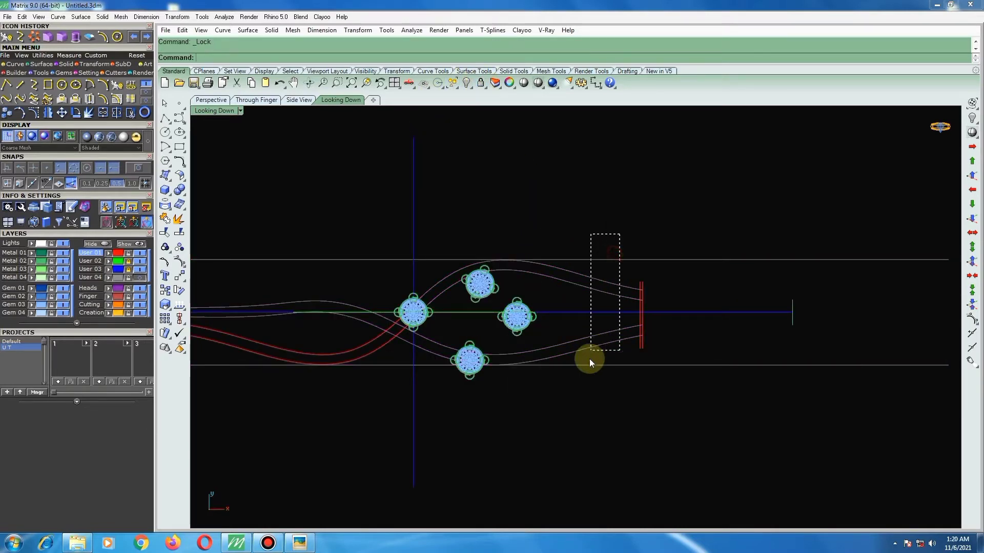
{"action": "left_click_drag", "start_coordinate": [589, 359], "coordinate": [594, 351]}
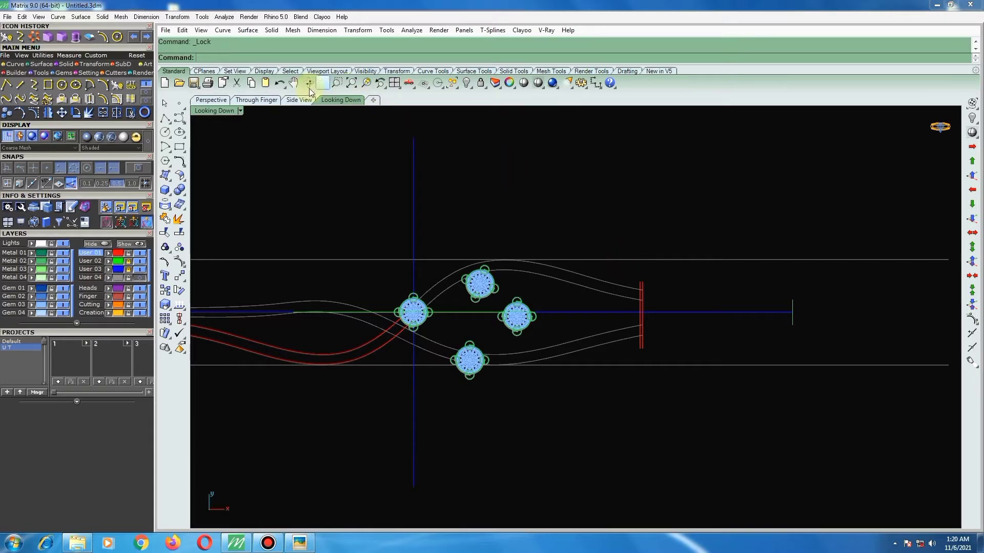
{"action": "left_click", "coordinate": [266, 83]}
{"action": "scroll", "coordinate": [648, 297], "scroll_direction": "up", "scroll_amount": 2}
{"action": "scroll", "coordinate": [638, 279], "scroll_direction": "up", "scroll_amount": 4}
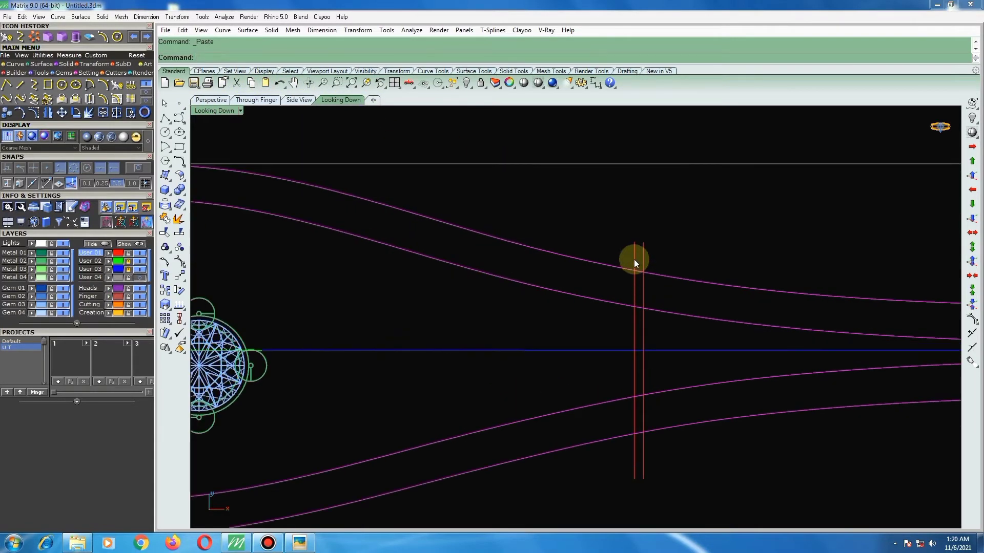
Trim the pasted curves left of the red cutting line, keeping only the tapered part.
{"action": "left_click", "coordinate": [634, 259]}
{"action": "scroll", "coordinate": [623, 312], "scroll_direction": "down", "scroll_amount": 5}
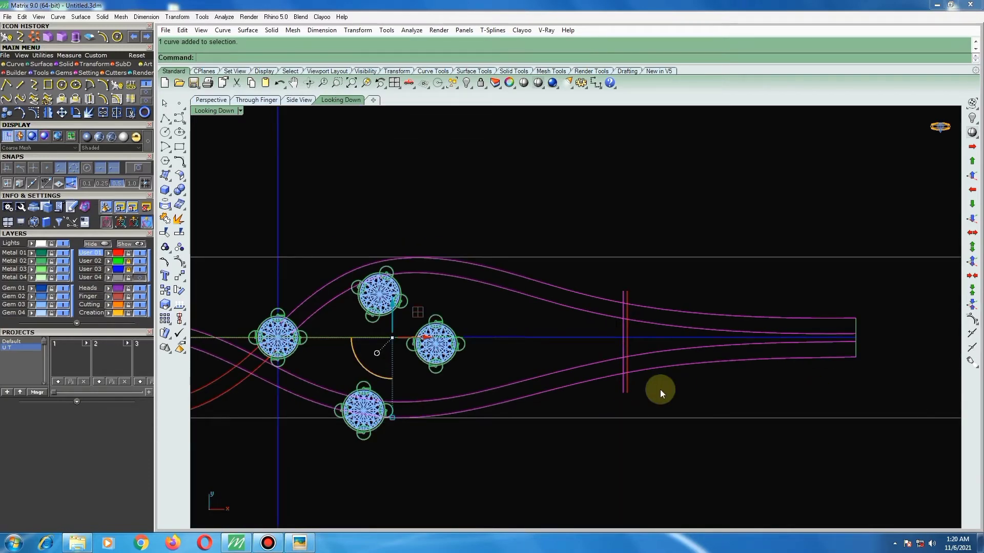
{"action": "left_click", "coordinate": [179, 232]}
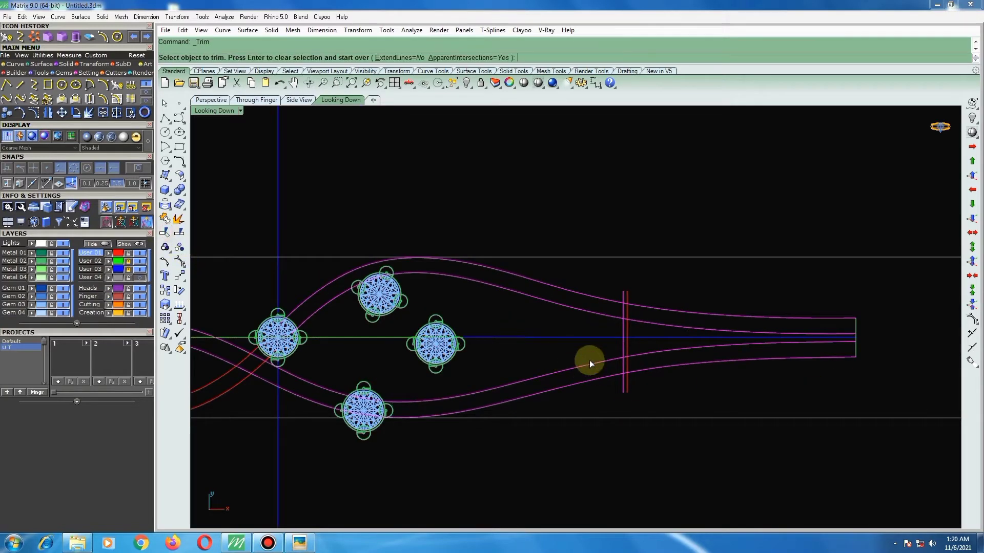
{"action": "left_click_drag", "start_coordinate": [585, 355], "coordinate": [567, 388]}
{"action": "left_click_drag", "start_coordinate": [597, 280], "coordinate": [588, 321]}
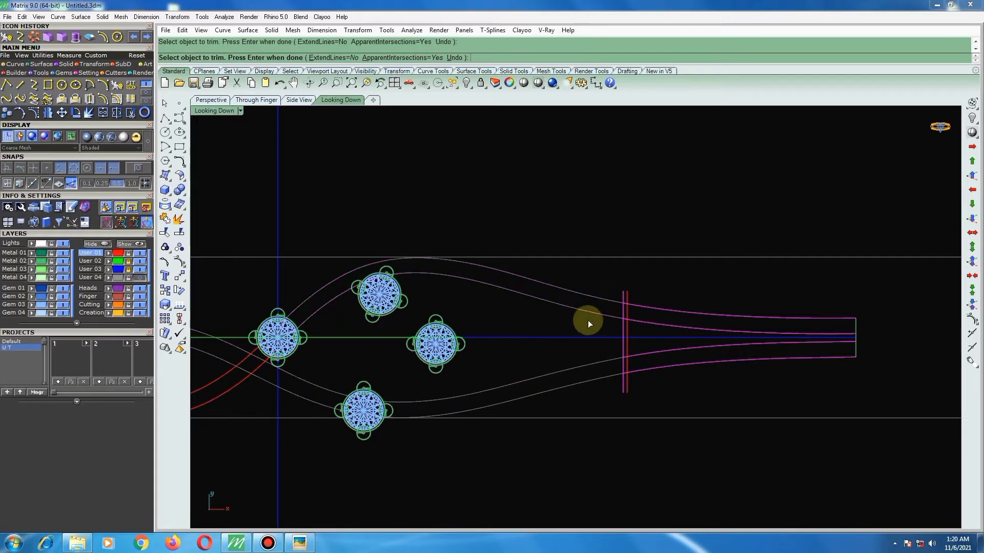
{"action": "scroll", "coordinate": [614, 324], "scroll_direction": "down", "scroll_amount": 3}
{"action": "key", "text": "Return"}
{"action": "key", "text": "Escape"}
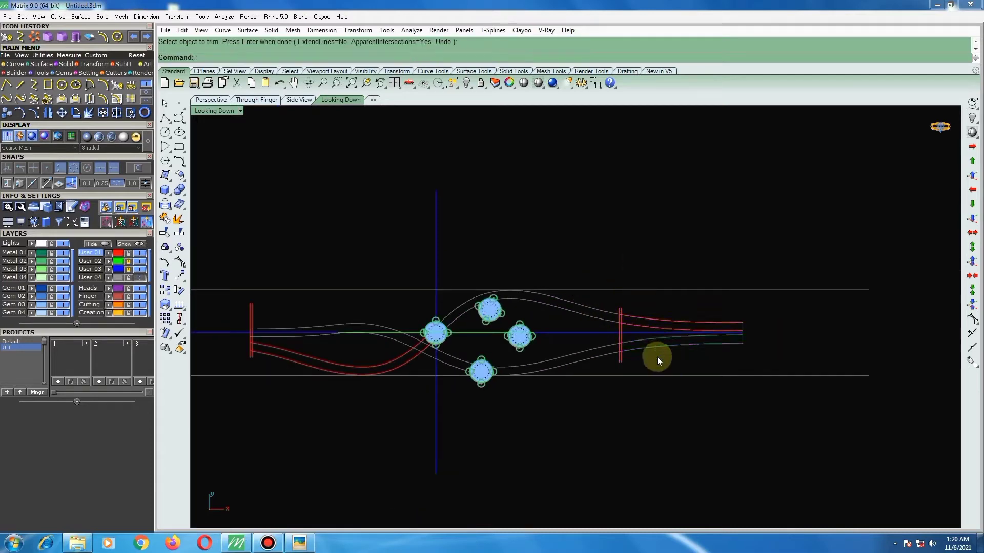
{"action": "scroll", "coordinate": [651, 338], "scroll_direction": "up", "scroll_amount": 3}
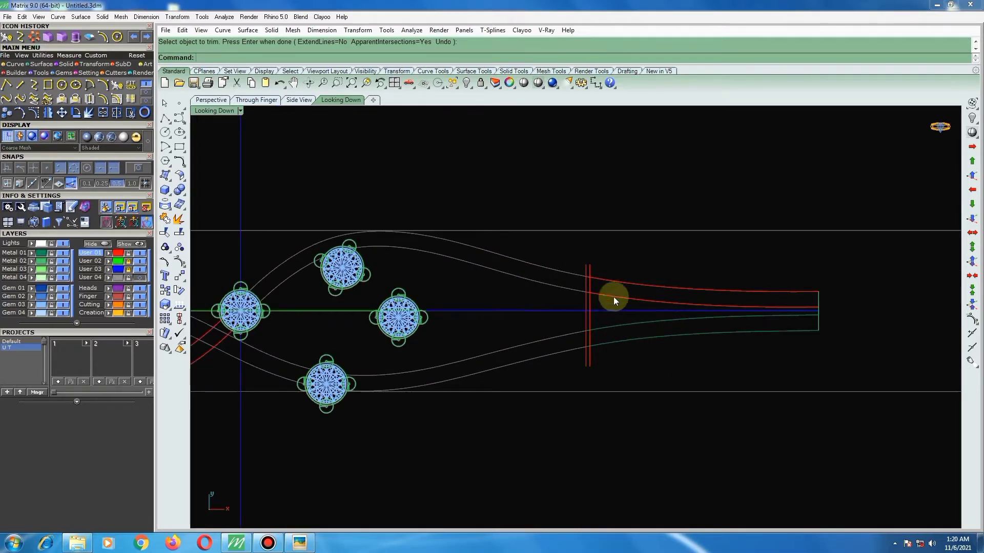
{"action": "scroll", "coordinate": [613, 297], "scroll_direction": "up", "scroll_amount": 2}
Select the four tapered-end curves and ungroup them.
{"action": "left_click_drag", "start_coordinate": [589, 254], "coordinate": [572, 266]}
{"action": "scroll", "coordinate": [572, 266], "scroll_direction": "down", "scroll_amount": 2}
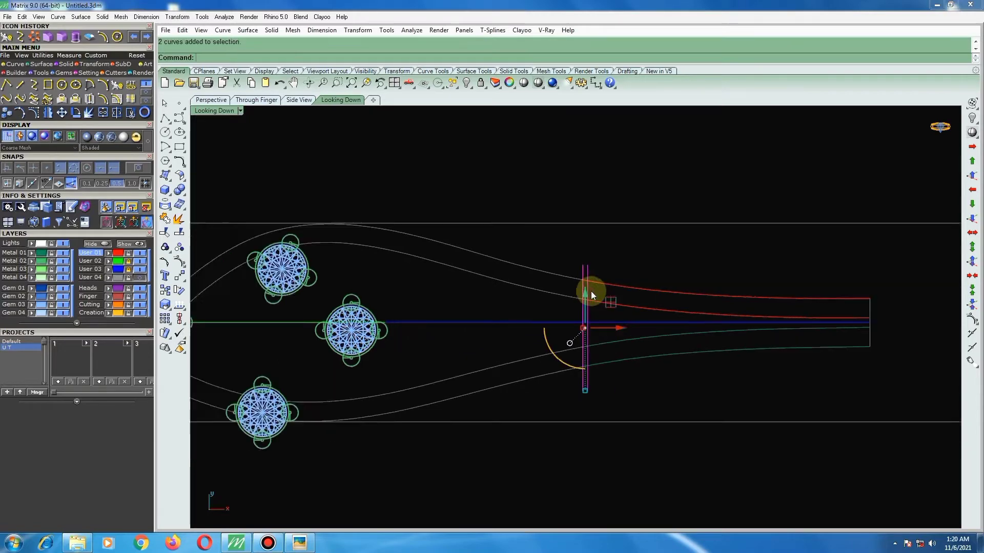
{"action": "scroll", "coordinate": [592, 290], "scroll_direction": "down", "scroll_amount": 2}
{"action": "left_click", "coordinate": [631, 265]}
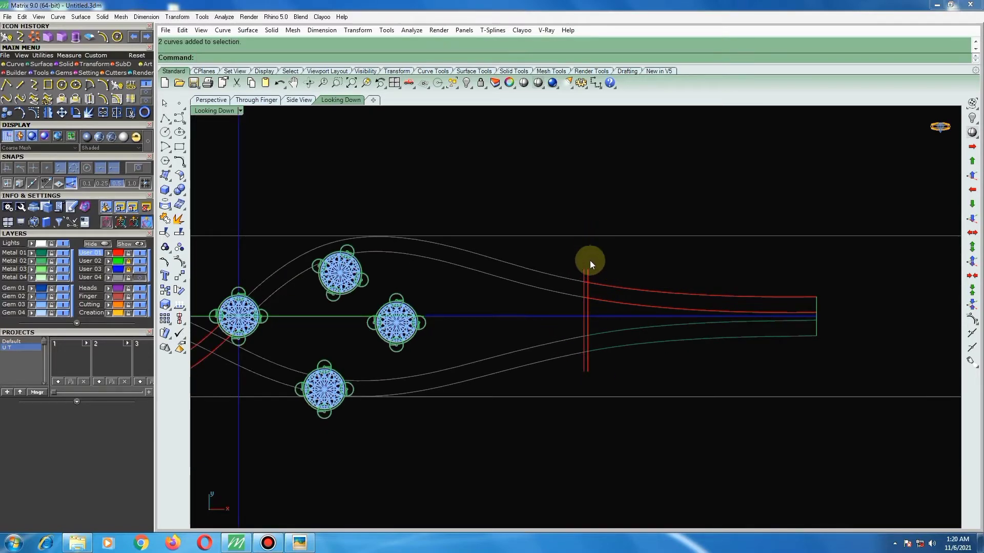
{"action": "scroll", "coordinate": [590, 262], "scroll_direction": "down", "scroll_amount": 2}
{"action": "scroll", "coordinate": [592, 274], "scroll_direction": "down", "scroll_amount": 1}
{"action": "scroll", "coordinate": [670, 306], "scroll_direction": "up", "scroll_amount": 2}
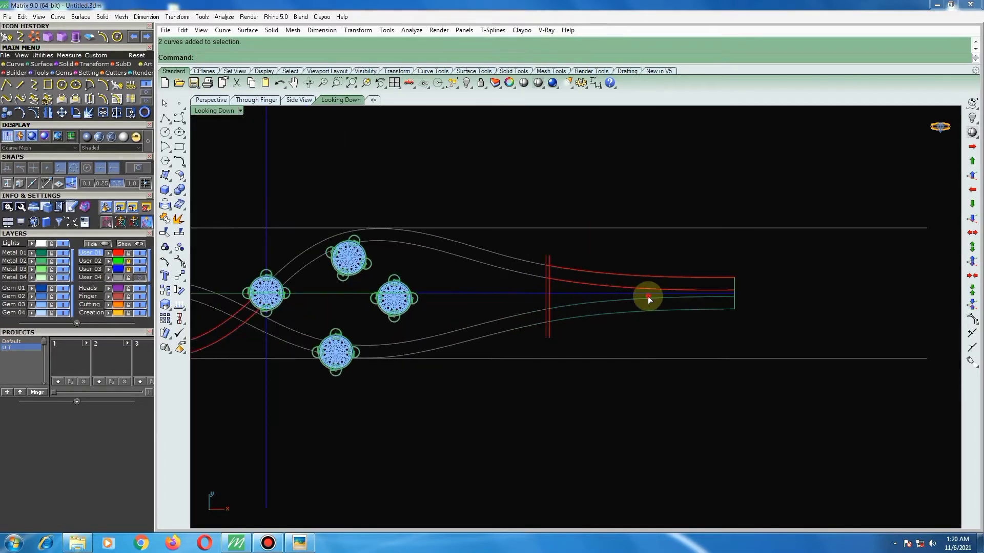
{"action": "left_click_drag", "start_coordinate": [658, 292], "coordinate": [647, 320]}
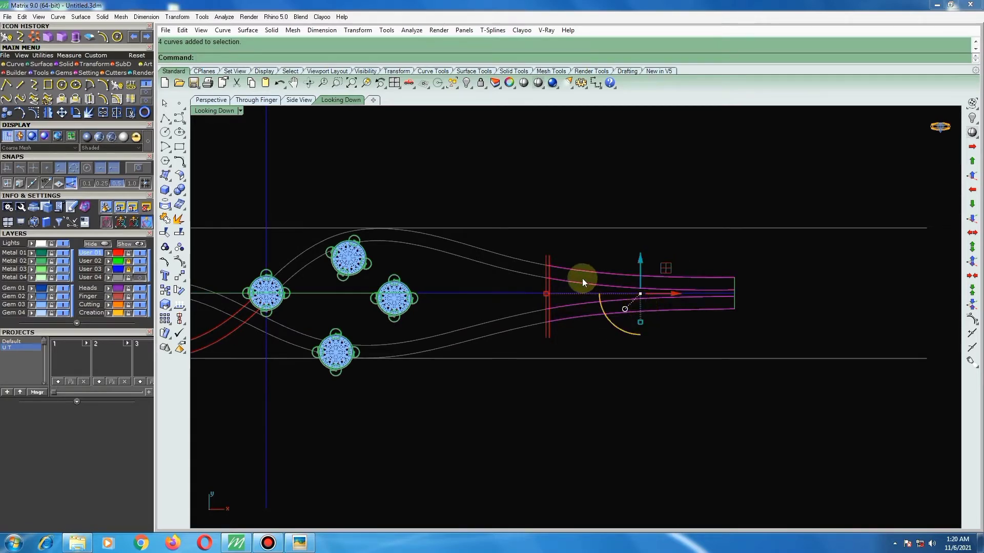
{"action": "scroll", "coordinate": [543, 276], "scroll_direction": "up", "scroll_amount": 3}
{"action": "scroll", "coordinate": [530, 270], "scroll_direction": "down", "scroll_amount": 1}
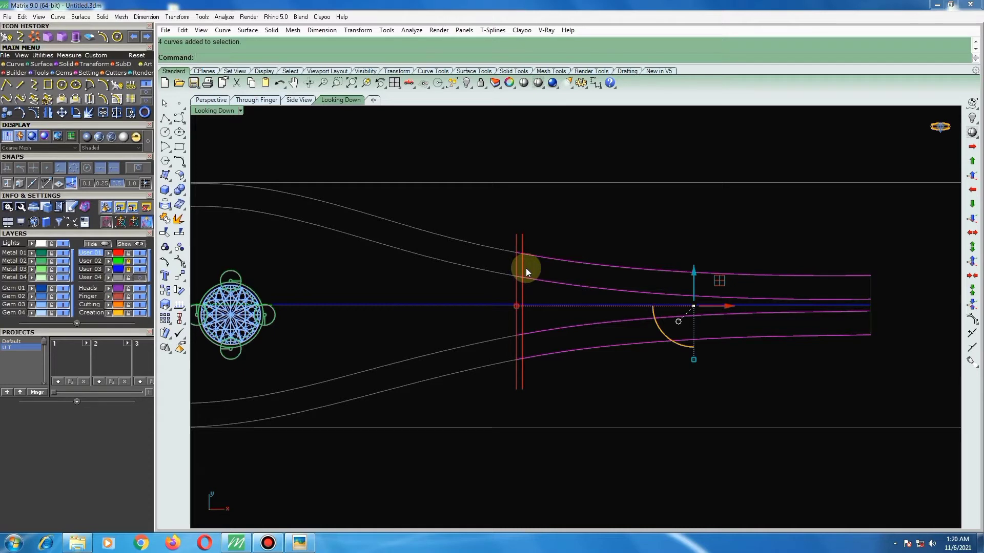
{"action": "left_click", "coordinate": [532, 269]}
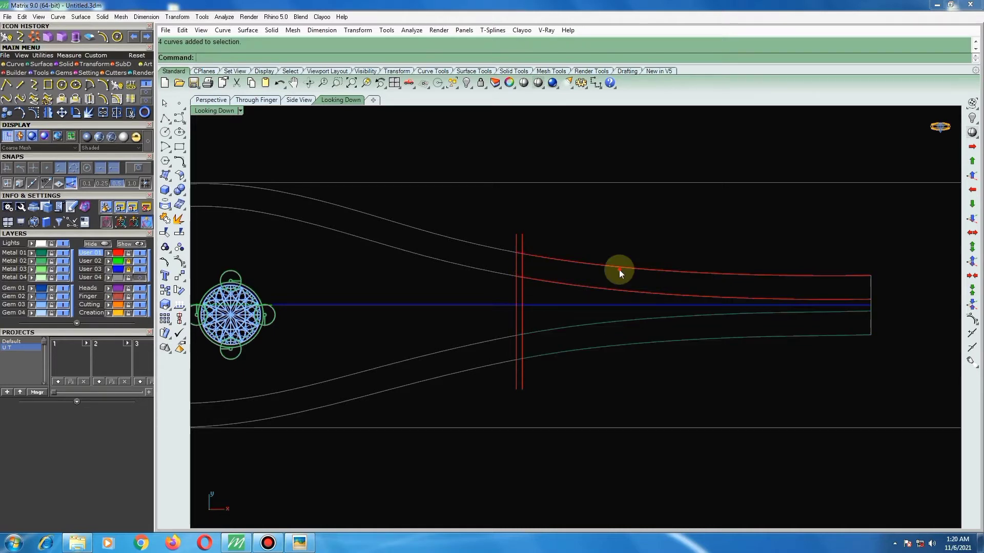
{"action": "left_click_drag", "start_coordinate": [635, 238], "coordinate": [601, 374]}
{"action": "left_click", "coordinate": [178, 249]}
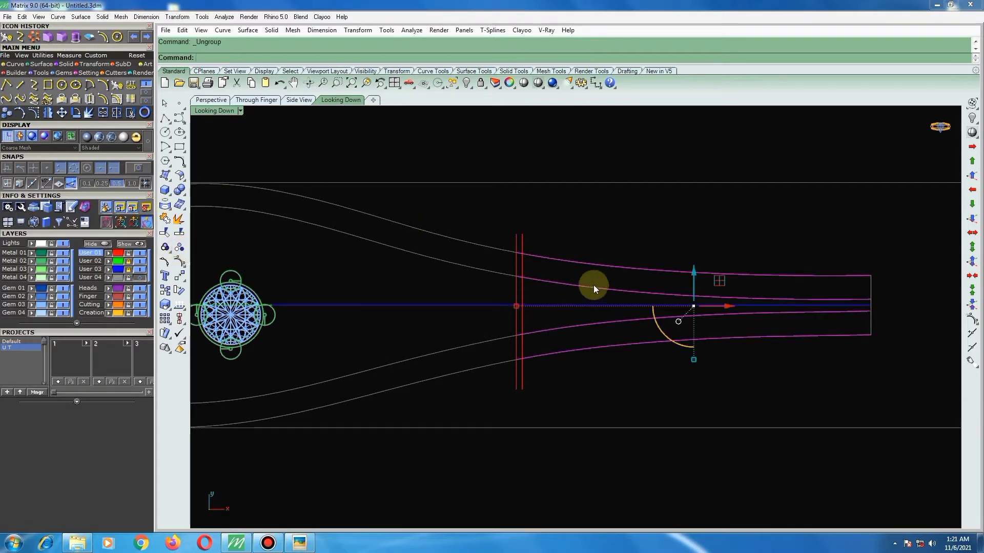
Delete the two inner tapered-end curves.
{"action": "left_click_drag", "start_coordinate": [666, 275], "coordinate": [595, 327]}
{"action": "scroll", "coordinate": [604, 321], "scroll_direction": "down", "scroll_amount": 3}
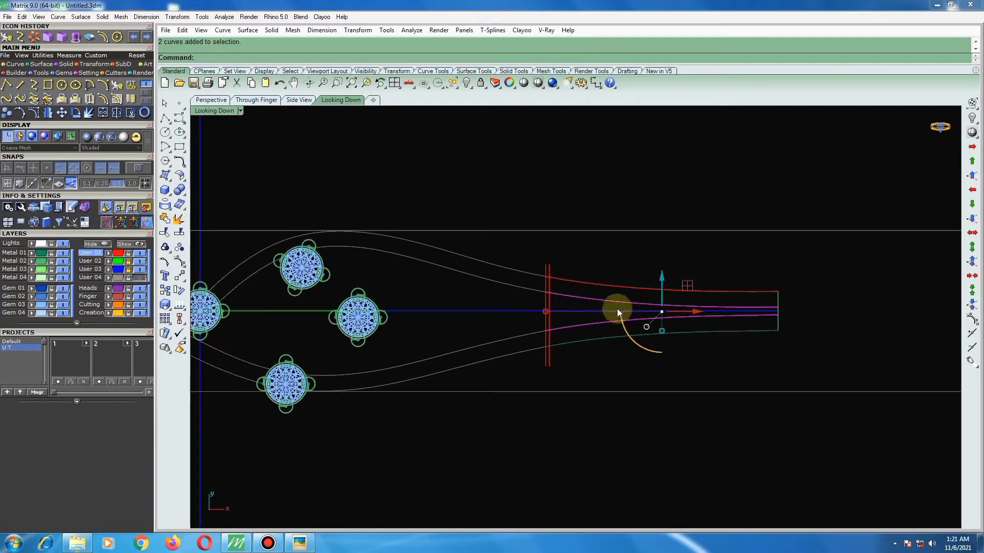
{"action": "key", "text": "Delete"}
{"action": "scroll", "coordinate": [745, 318], "scroll_direction": "down", "scroll_amount": 2}
Delete the straight end cap line of the tapered section.
{"action": "scroll", "coordinate": [718, 273], "scroll_direction": "up", "scroll_amount": 2}
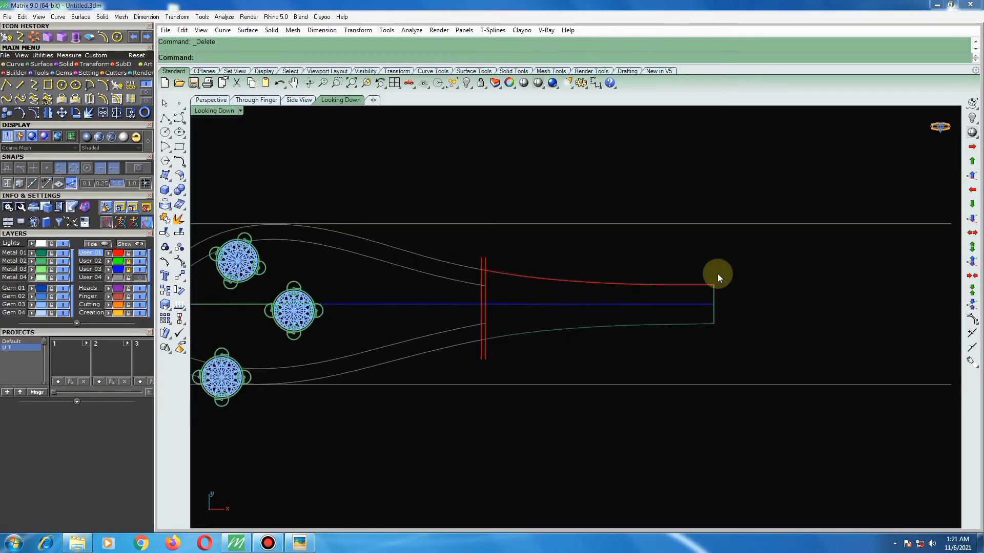
{"action": "scroll", "coordinate": [717, 274], "scroll_direction": "up", "scroll_amount": 3}
{"action": "left_click", "coordinate": [716, 312]}
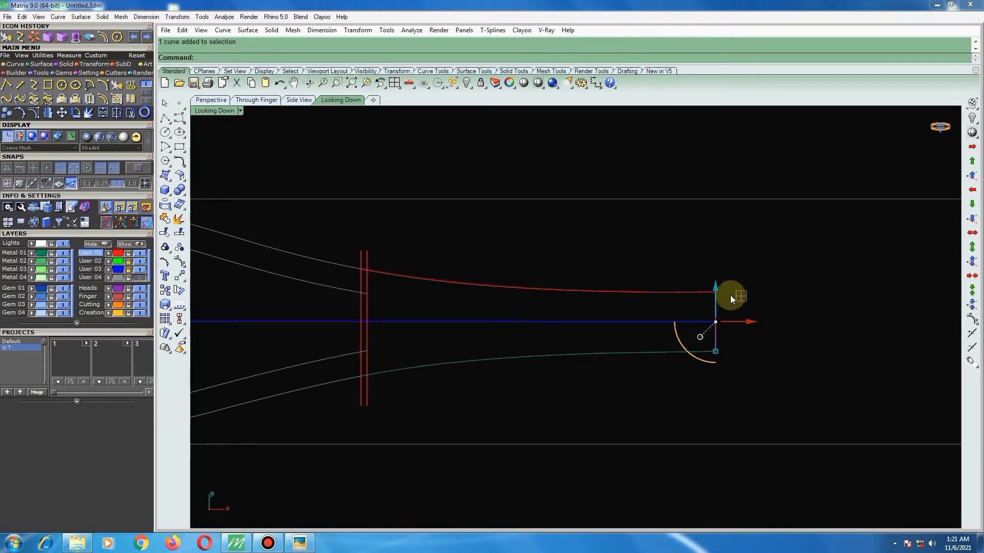
{"action": "key", "text": "Delete"}
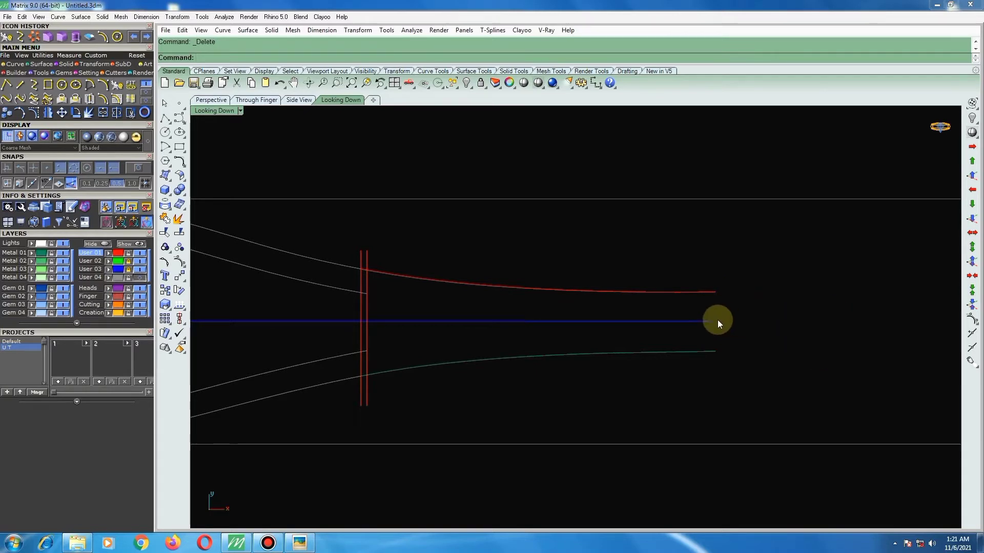
{"action": "scroll", "coordinate": [377, 271], "scroll_direction": "up", "scroll_amount": 3}
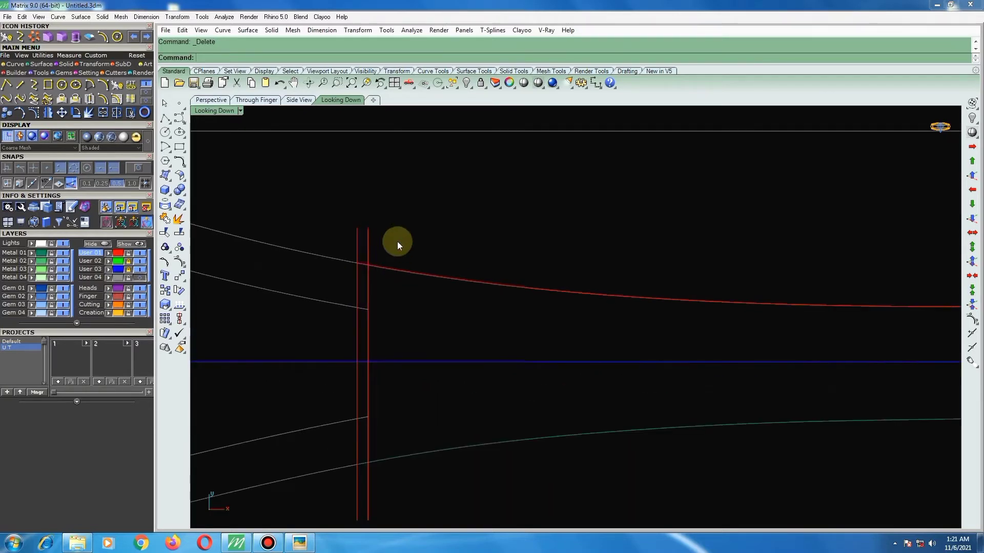
Unlock all six previously locked band curves.
{"action": "left_click_drag", "start_coordinate": [360, 250], "coordinate": [349, 249]}
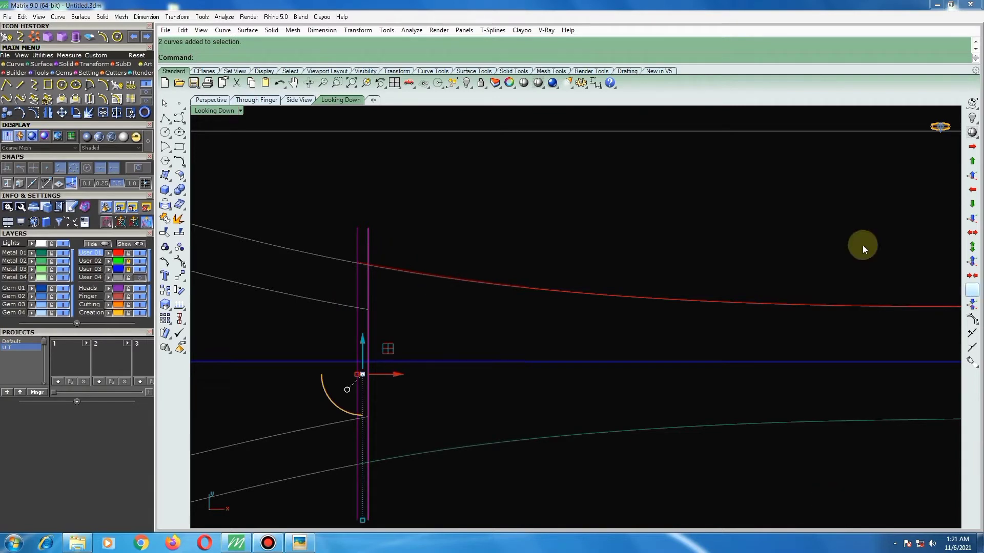
{"action": "scroll", "coordinate": [551, 281], "scroll_direction": "down", "scroll_amount": 1}
{"action": "scroll", "coordinate": [528, 256], "scroll_direction": "down", "scroll_amount": 2}
{"action": "scroll", "coordinate": [511, 236], "scroll_direction": "down", "scroll_amount": 3}
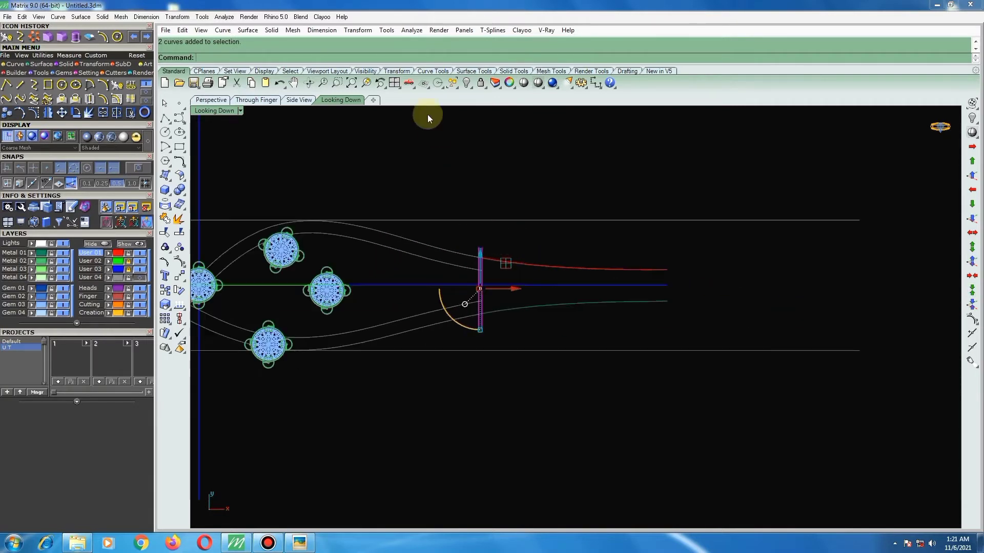
{"action": "right_click", "coordinate": [480, 83]}
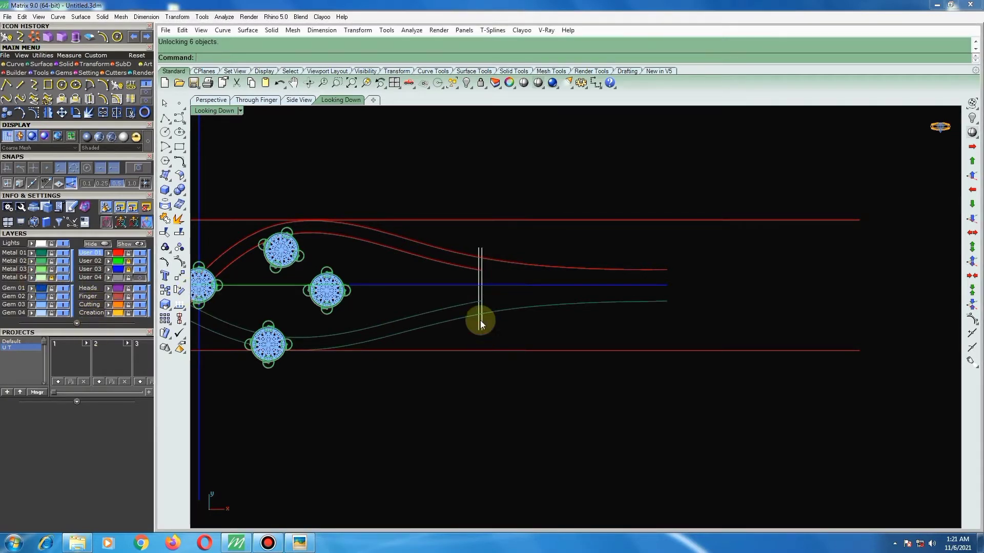
{"action": "scroll", "coordinate": [523, 297], "scroll_direction": "up", "scroll_amount": 4}
{"action": "scroll", "coordinate": [650, 328], "scroll_direction": "down", "scroll_amount": 2}
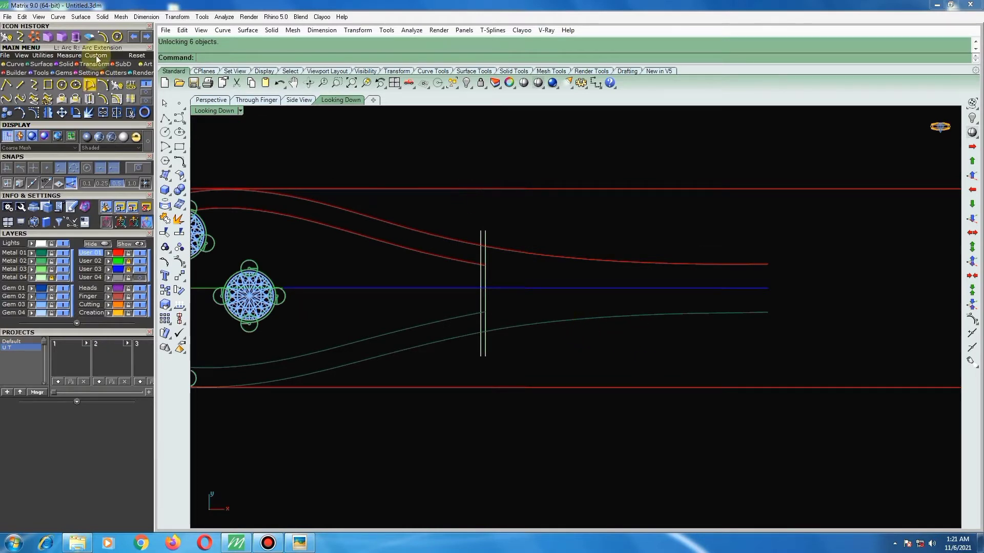
Draw a cross curve from the red curve to the green curve at the split line.
{"action": "left_click", "coordinate": [34, 85]}
{"action": "scroll", "coordinate": [488, 247], "scroll_direction": "up", "scroll_amount": 2}
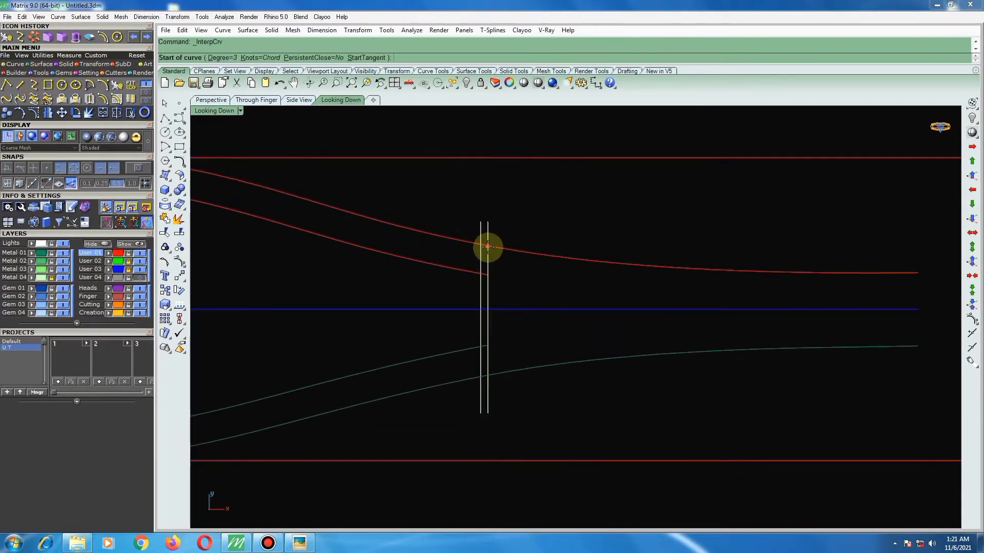
{"action": "left_click", "coordinate": [482, 244]}
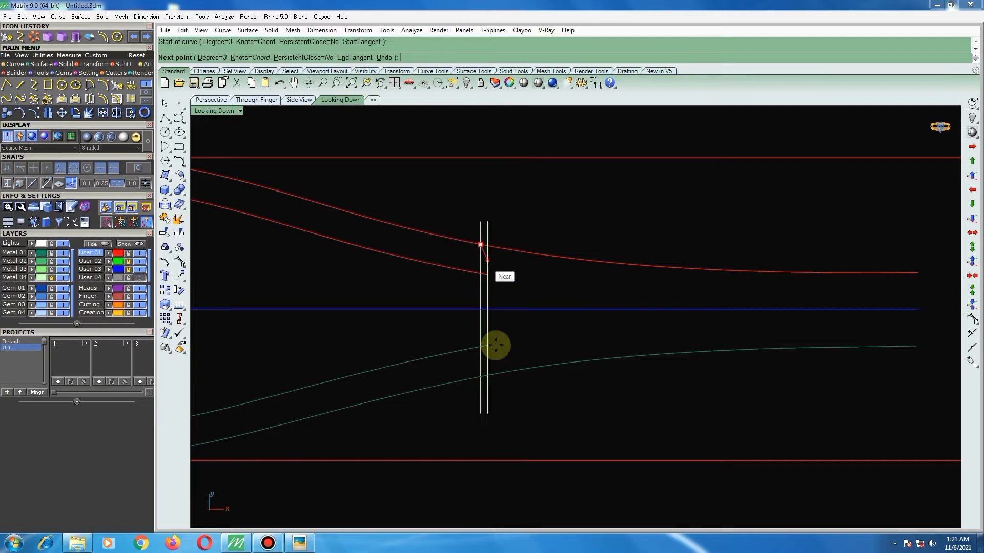
{"action": "left_click", "coordinate": [486, 375]}
{"action": "key", "text": "Return"}
{"action": "scroll", "coordinate": [487, 374], "scroll_direction": "down", "scroll_amount": 2}
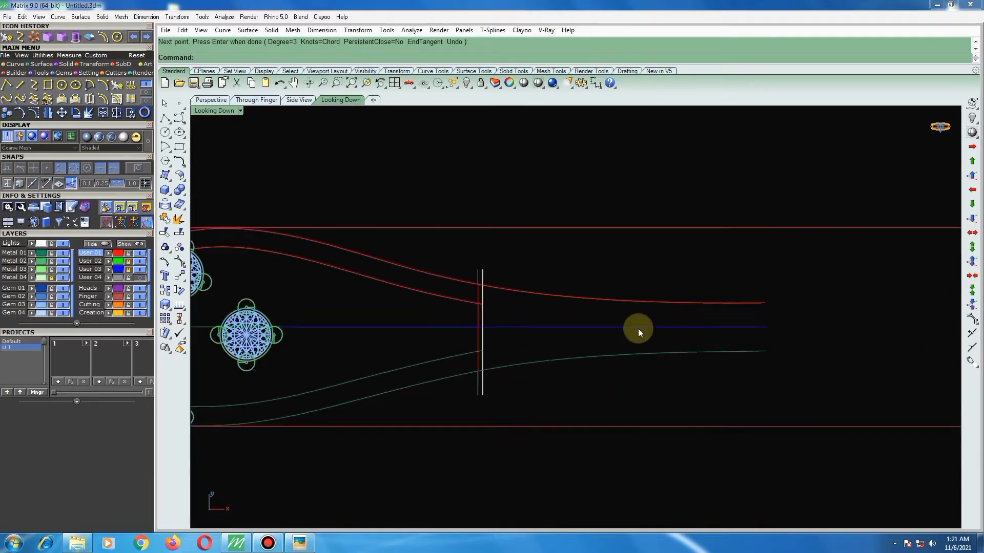
Draw a curve closing the tapered end, then select both cross curves.
{"action": "key", "text": "Return"}
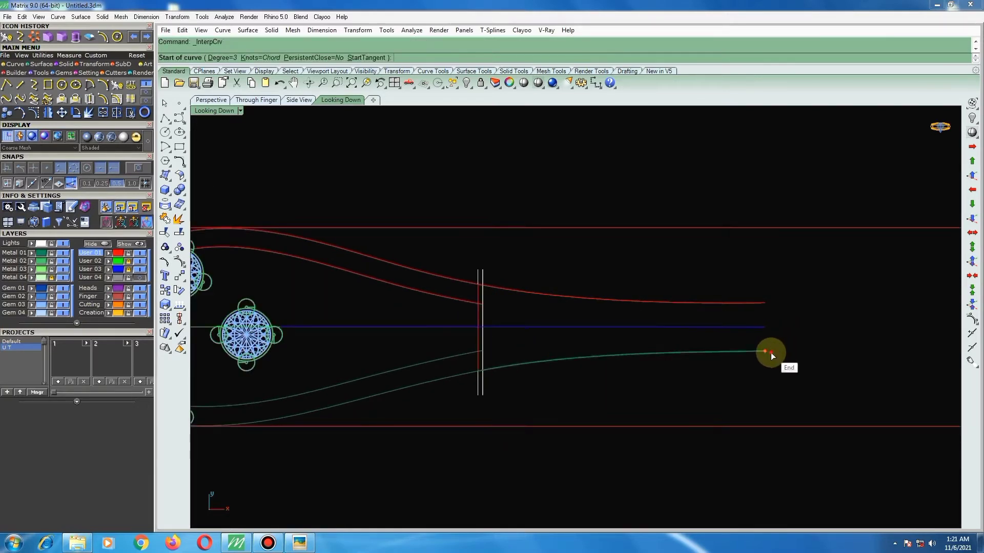
{"action": "left_click", "coordinate": [771, 353]}
{"action": "left_click", "coordinate": [766, 303]}
{"action": "key", "text": "Return"}
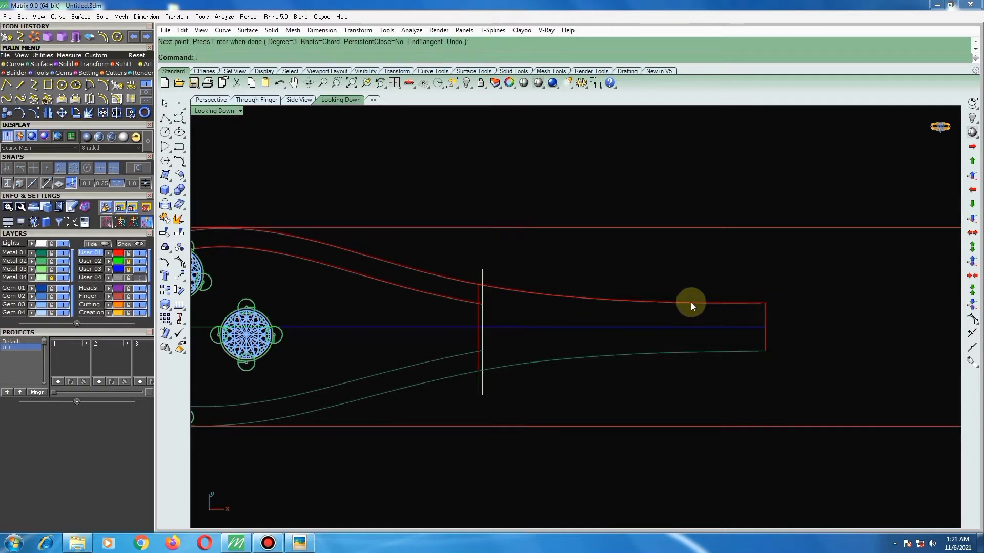
{"action": "left_click", "coordinate": [469, 367]}
{"action": "key", "text": "Return"}
{"action": "left_click_drag", "start_coordinate": [465, 379], "coordinate": [529, 278]}
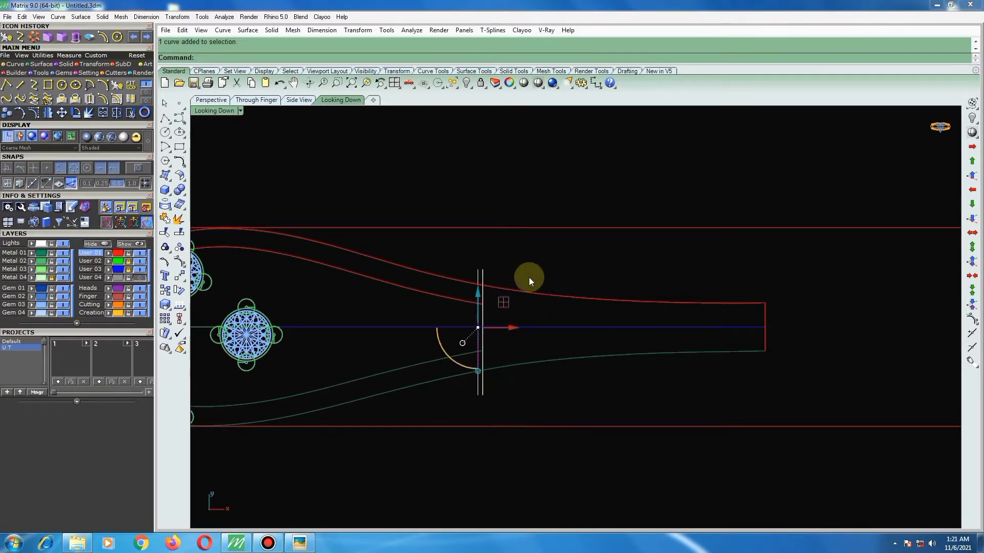
{"action": "left_click_drag", "start_coordinate": [687, 279], "coordinate": [791, 370], "text": "shift"}
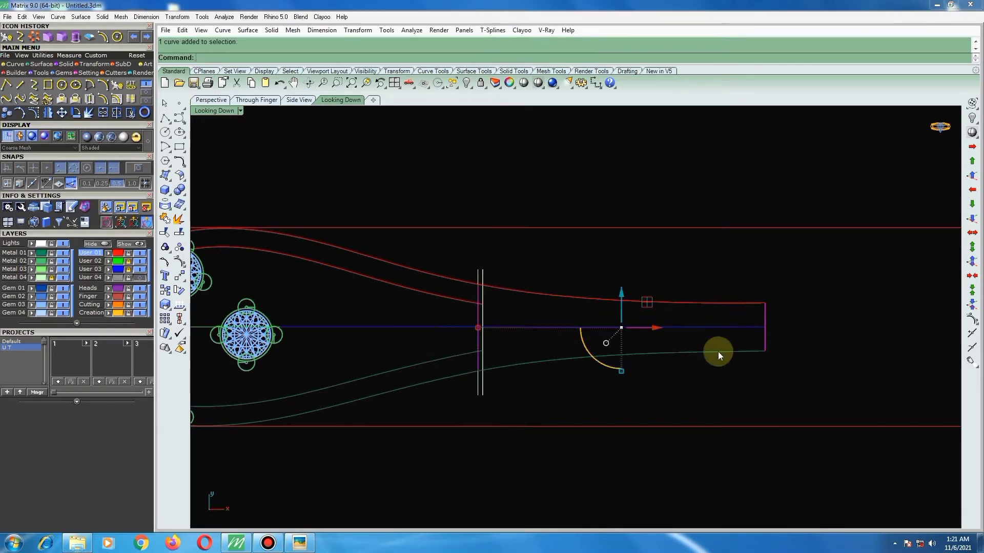
{"action": "mouse_move", "coordinate": [729, 351]}
{"action": "right_mouse_down"}
{"action": "mouse_move", "coordinate": [621, 278]}
{"action": "mouse_move", "coordinate": [476, 244]}
{"action": "right_mouse_up"}
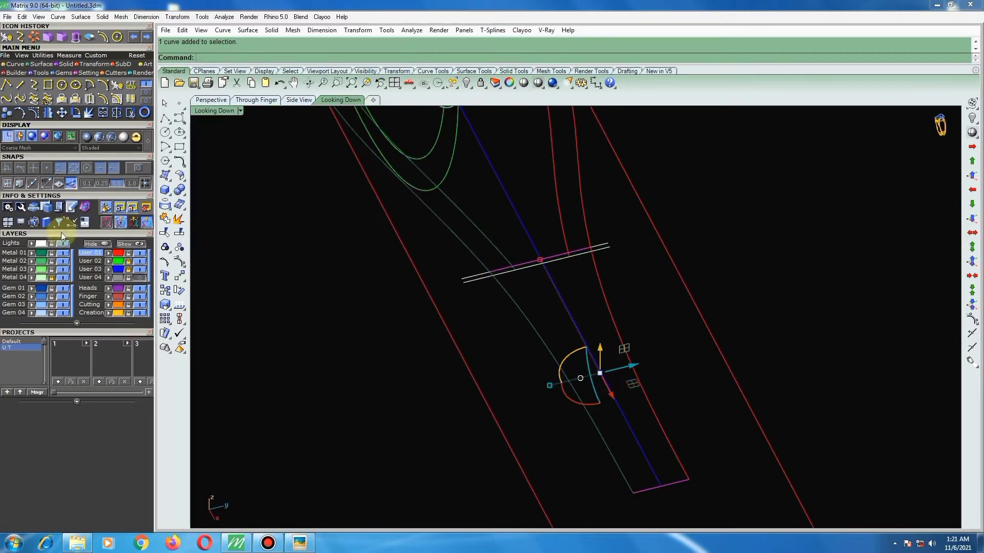
Raise the split-line cross curve's middle control points so it arches upward.
{"action": "left_click", "coordinate": [179, 262]}
{"action": "scroll", "coordinate": [512, 290], "scroll_direction": "up", "scroll_amount": 2}
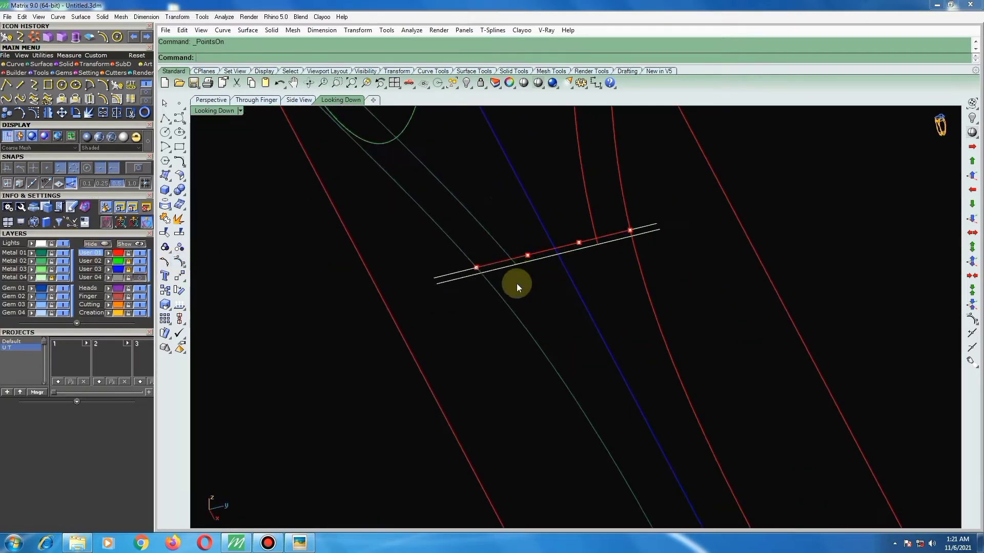
{"action": "left_click_drag", "start_coordinate": [515, 282], "coordinate": [569, 228]}
{"action": "right_click_drag", "start_coordinate": [558, 230], "coordinate": [586, 252]}
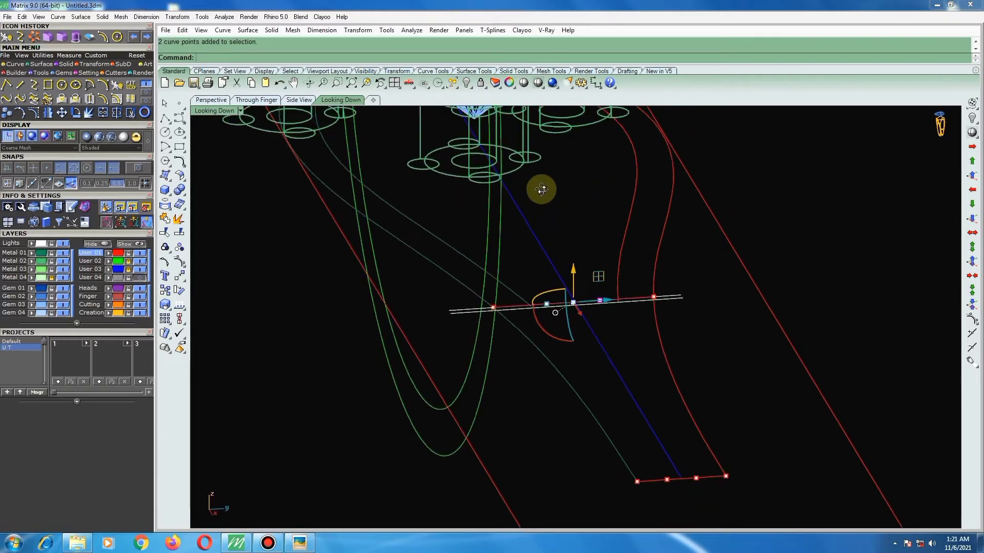
{"action": "left_click_drag", "start_coordinate": [582, 269], "coordinate": [580, 256]}
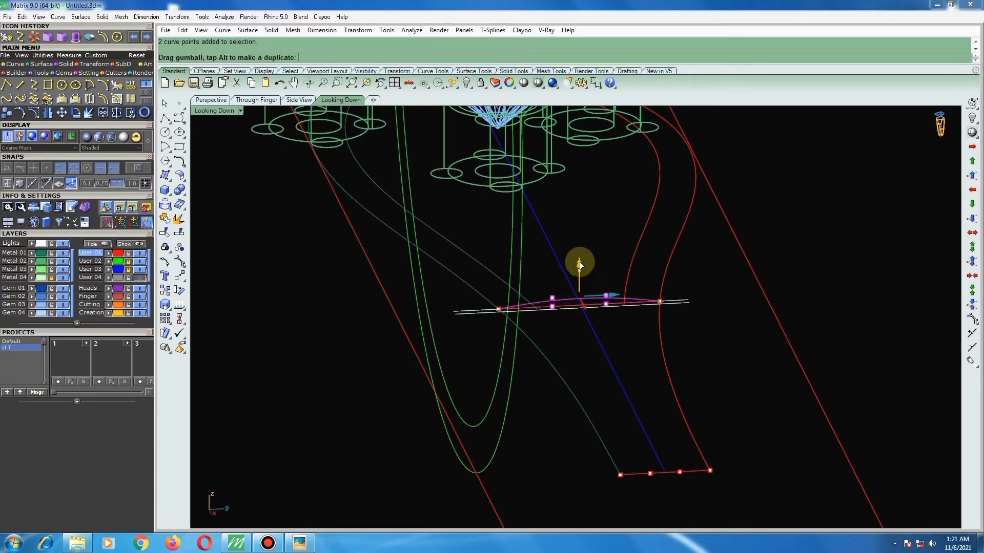
{"action": "mouse_move", "coordinate": [567, 321]}
{"action": "right_mouse_down"}
{"action": "mouse_move", "coordinate": [646, 301]}
{"action": "mouse_move", "coordinate": [674, 325]}
{"action": "mouse_move", "coordinate": [439, 329]}
{"action": "mouse_move", "coordinate": [504, 310]}
{"action": "right_mouse_up"}
{"action": "left_click_drag", "start_coordinate": [499, 290], "coordinate": [500, 294]}
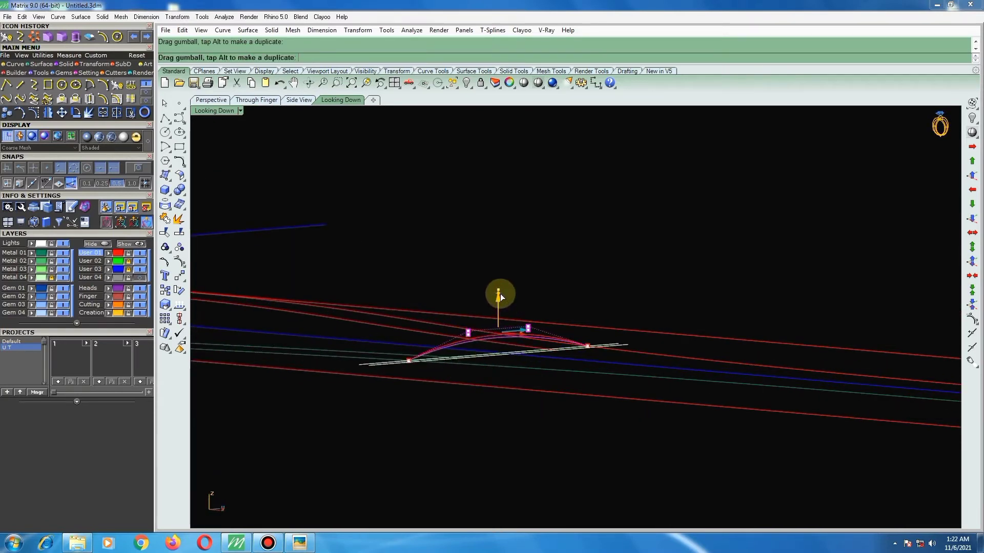
{"action": "mouse_move", "coordinate": [432, 308]}
{"action": "right_mouse_down"}
{"action": "mouse_move", "coordinate": [548, 312]}
{"action": "mouse_move", "coordinate": [605, 392]}
{"action": "right_mouse_up"}
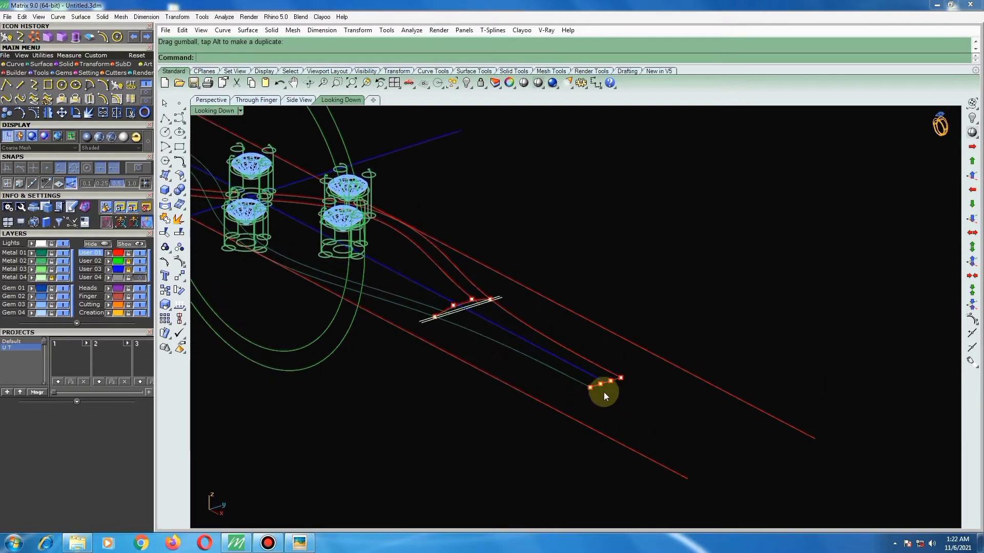
{"action": "scroll", "coordinate": [594, 391], "scroll_direction": "up", "scroll_amount": 4}
Raise the tapered-end curve's middle control points into an arch, then clear the selection.
{"action": "left_click_drag", "start_coordinate": [587, 392], "coordinate": [637, 325]}
{"action": "right_click_drag", "start_coordinate": [627, 337], "coordinate": [609, 344]}
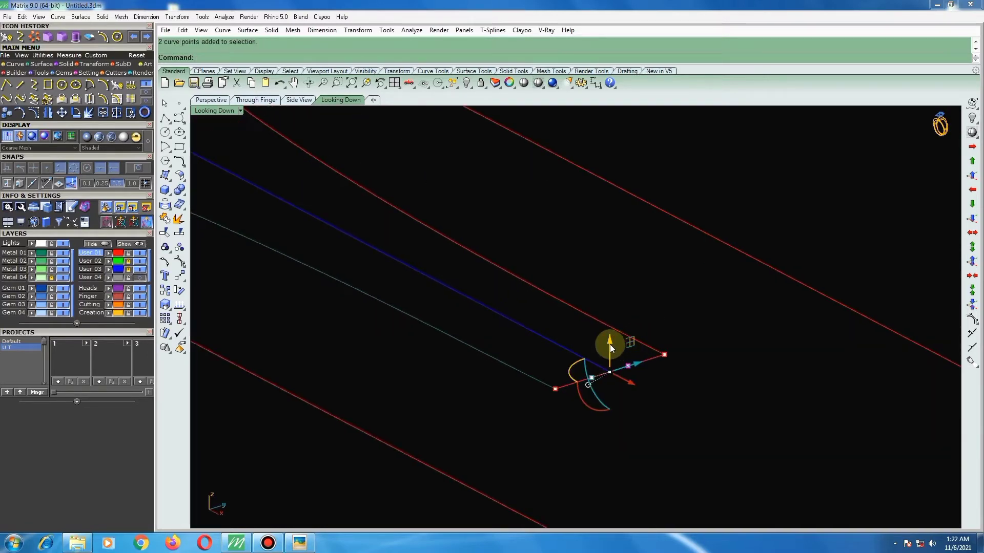
{"action": "left_click_drag", "start_coordinate": [610, 344], "coordinate": [607, 328]}
{"action": "right_click_drag", "start_coordinate": [570, 330], "coordinate": [490, 262]}
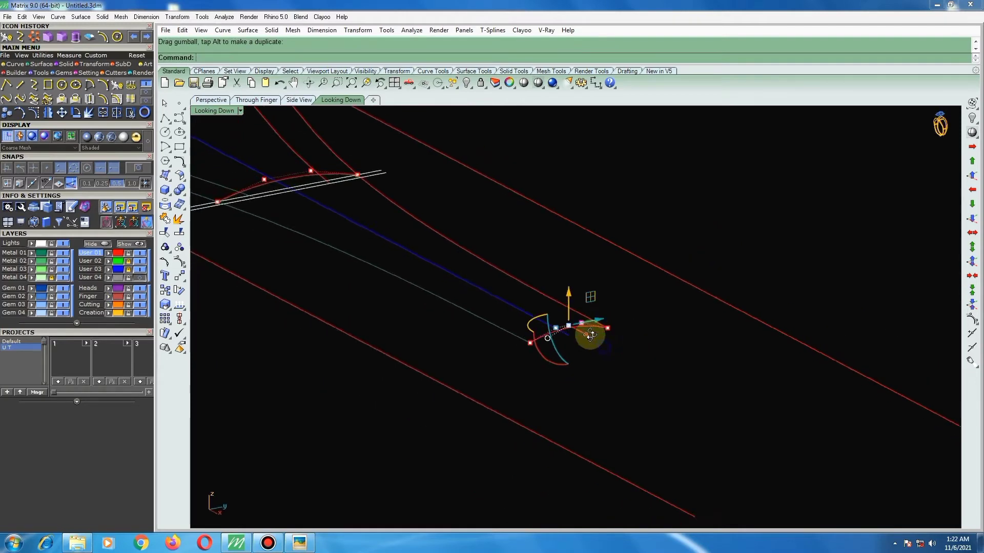
{"action": "scroll", "coordinate": [458, 253], "scroll_direction": "up", "scroll_amount": 5}
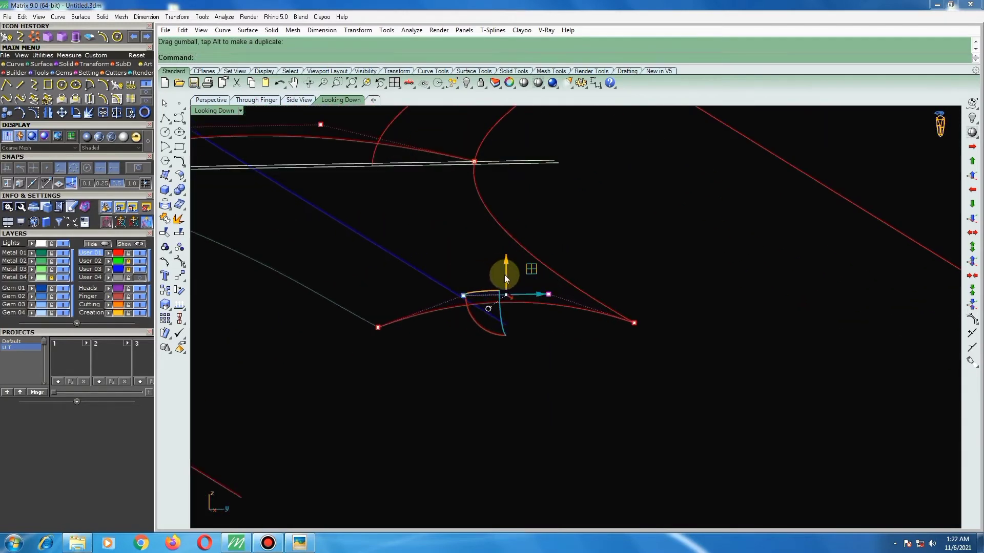
{"action": "scroll", "coordinate": [518, 267], "scroll_direction": "down", "scroll_amount": 5}
{"action": "right_click_drag", "start_coordinate": [520, 272], "coordinate": [205, 198]}
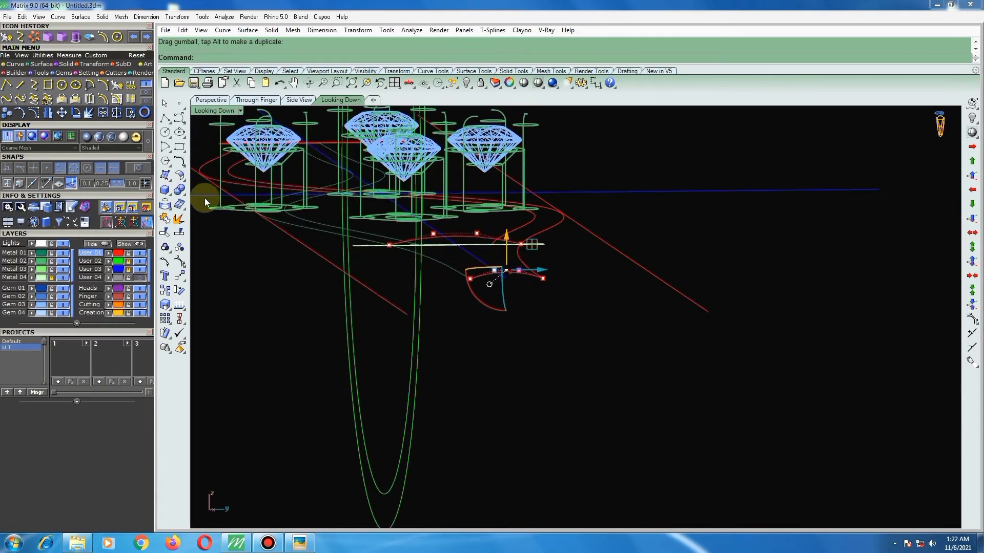
{"action": "key", "text": "Escape"}
{"action": "mouse_move", "coordinate": [490, 276]}
{"action": "right_mouse_down"}
{"action": "mouse_move", "coordinate": [572, 379]}
{"action": "mouse_move", "coordinate": [620, 385]}
{"action": "mouse_move", "coordinate": [456, 416]}
{"action": "mouse_move", "coordinate": [547, 341]}
{"action": "mouse_move", "coordinate": [537, 334]}
{"action": "right_mouse_up"}
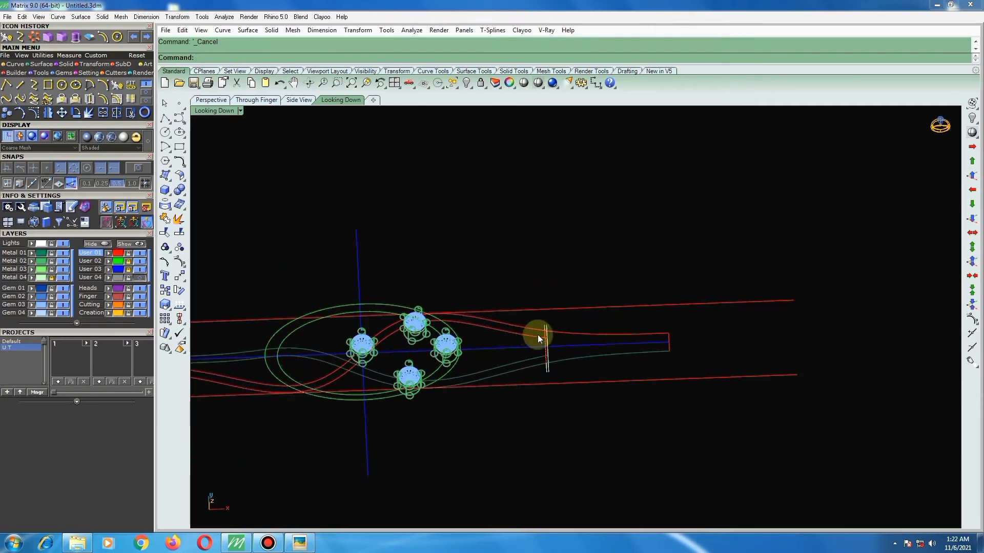
{"action": "mouse_move", "coordinate": [467, 314]}
{"action": "right_mouse_down"}
{"action": "mouse_move", "coordinate": [503, 345]}
{"action": "mouse_move", "coordinate": [576, 321]}
{"action": "right_mouse_up"}
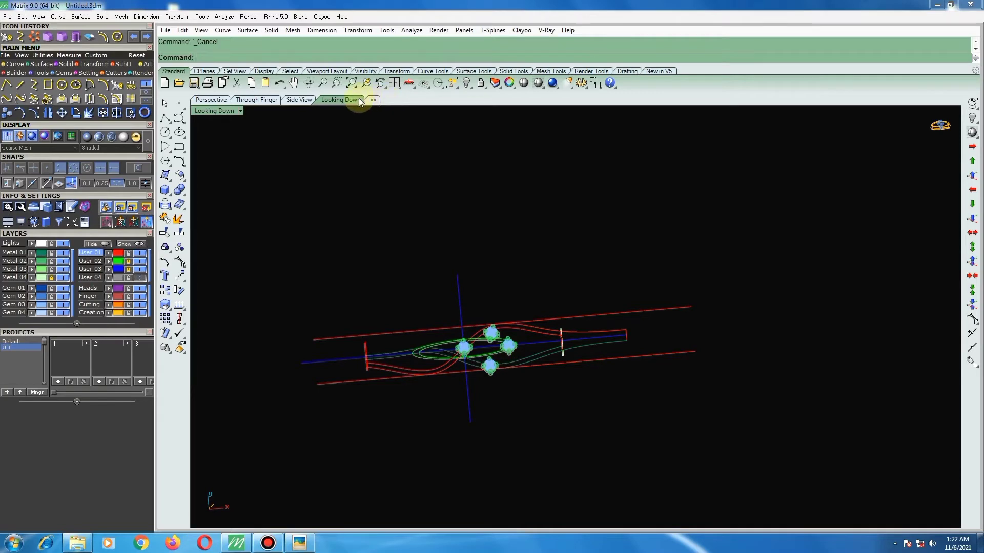
Maximize the Top view and delete the two lower red curves on the left.
{"action": "left_click", "coordinate": [394, 83]}
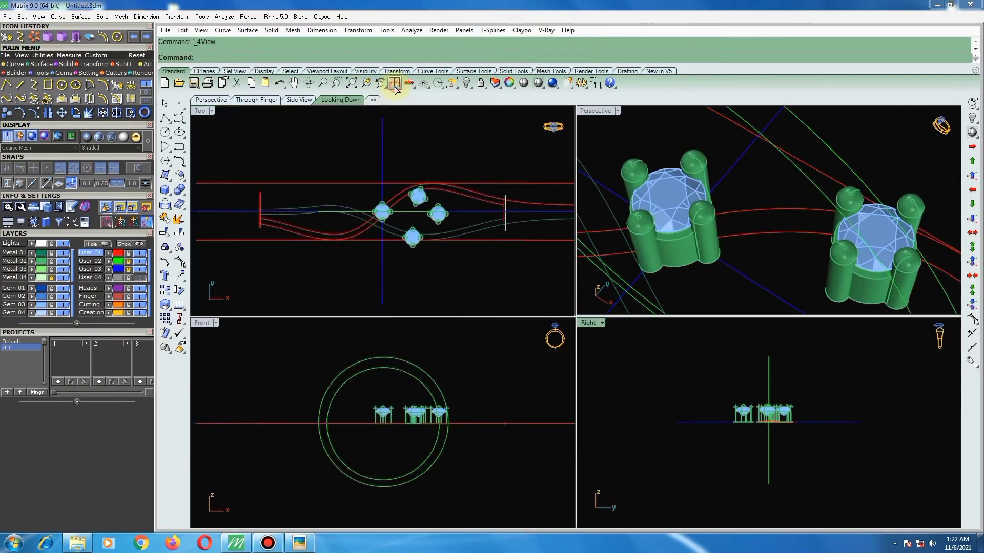
{"action": "double_click", "coordinate": [200, 110]}
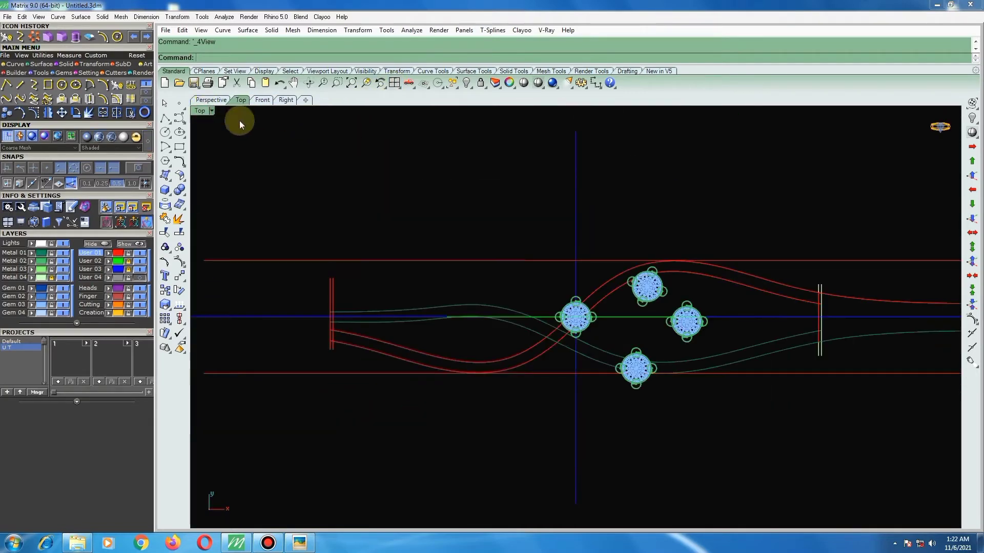
{"action": "scroll", "coordinate": [609, 281], "scroll_direction": "down", "scroll_amount": 2}
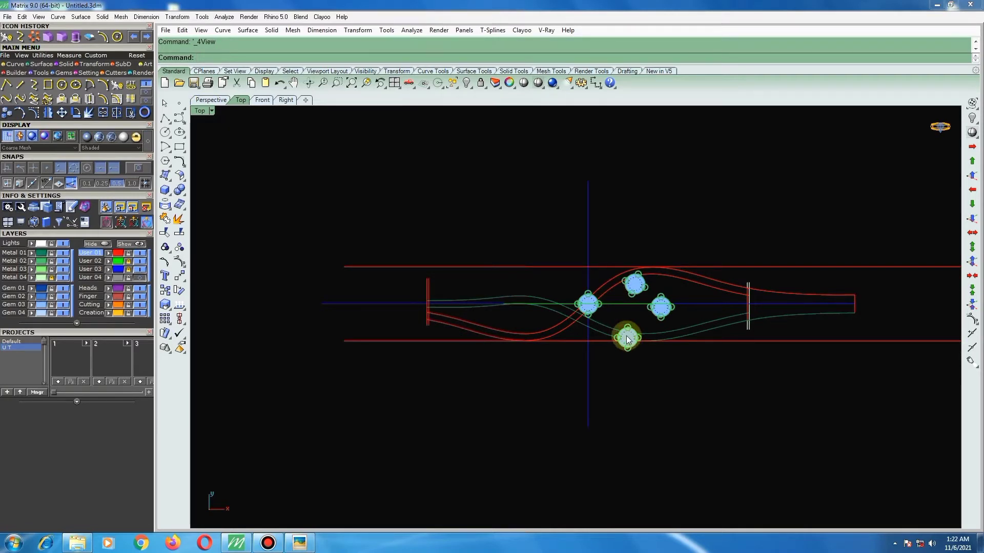
{"action": "left_click", "coordinate": [547, 326]}
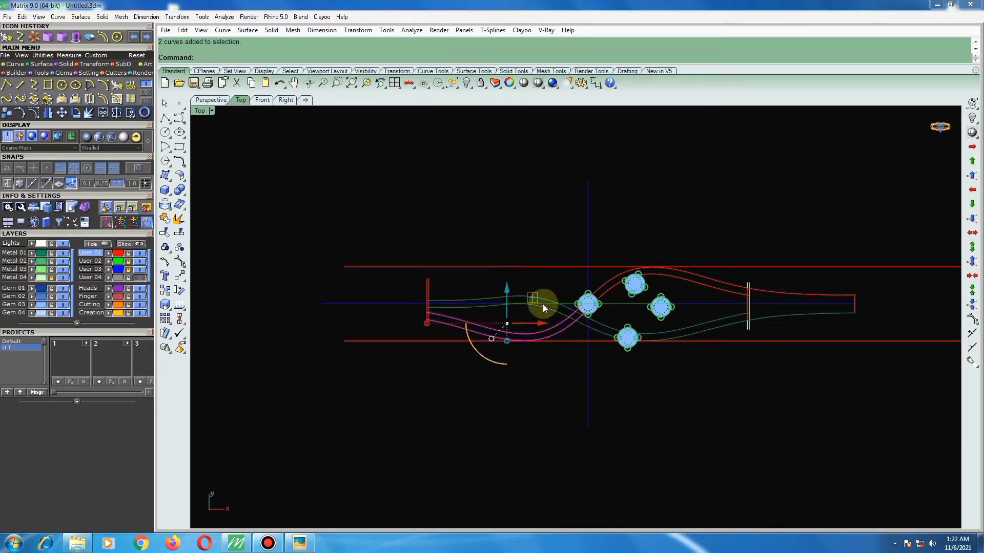
{"action": "key", "text": "Delete"}
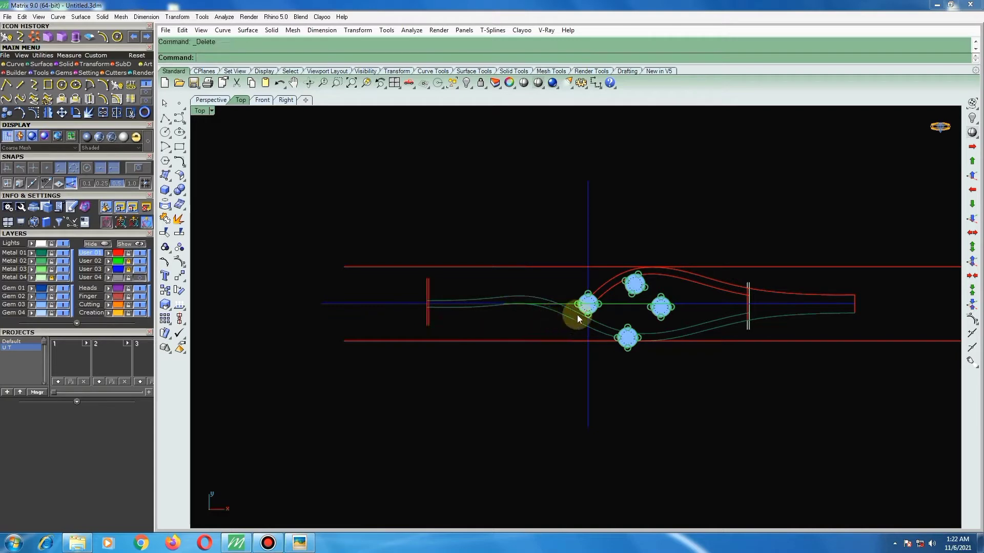
Select the upper red band curves together with the left-tail curves.
{"action": "left_click", "coordinate": [614, 284]}
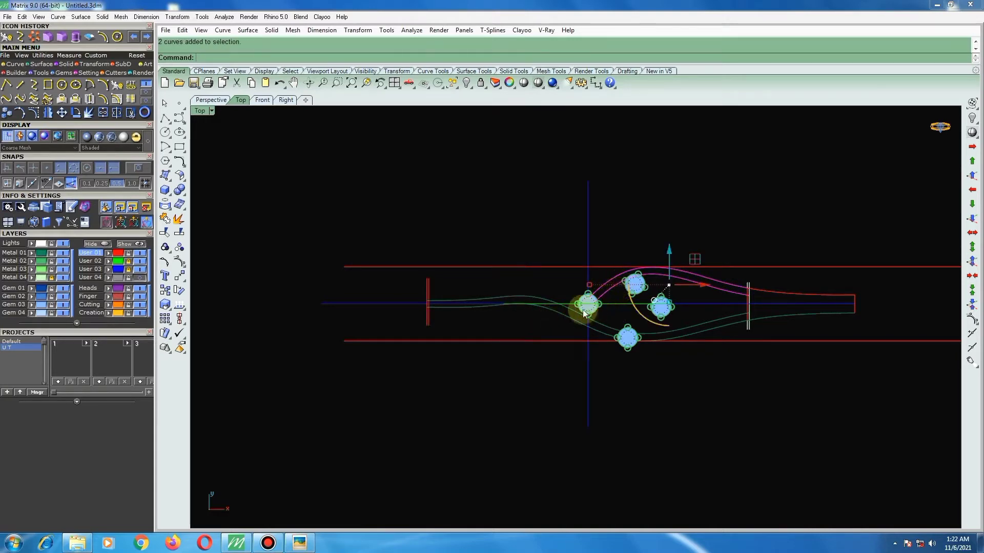
{"action": "left_click", "coordinate": [552, 302]}
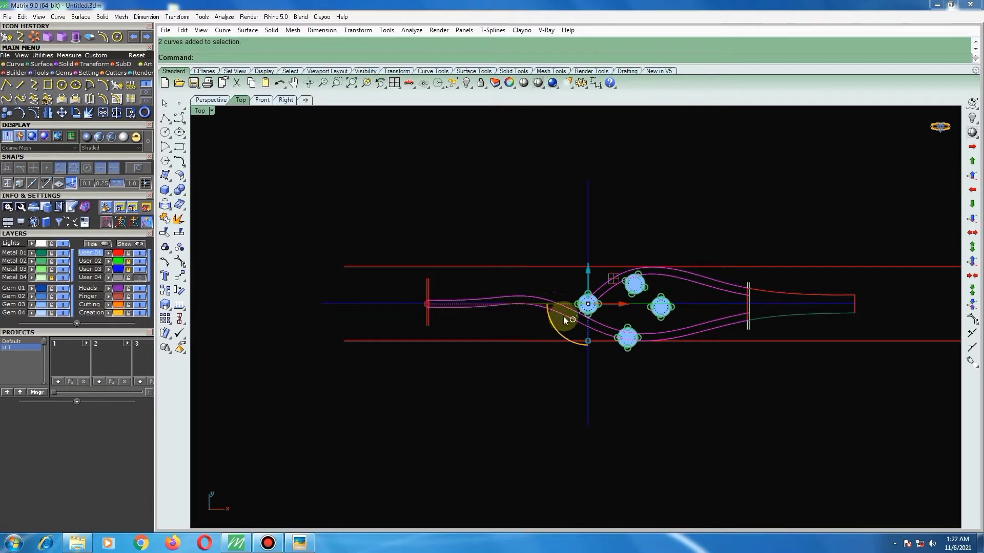
{"action": "scroll", "coordinate": [590, 328], "scroll_direction": "up", "scroll_amount": 4}
{"action": "scroll", "coordinate": [768, 328], "scroll_direction": "up", "scroll_amount": 8}
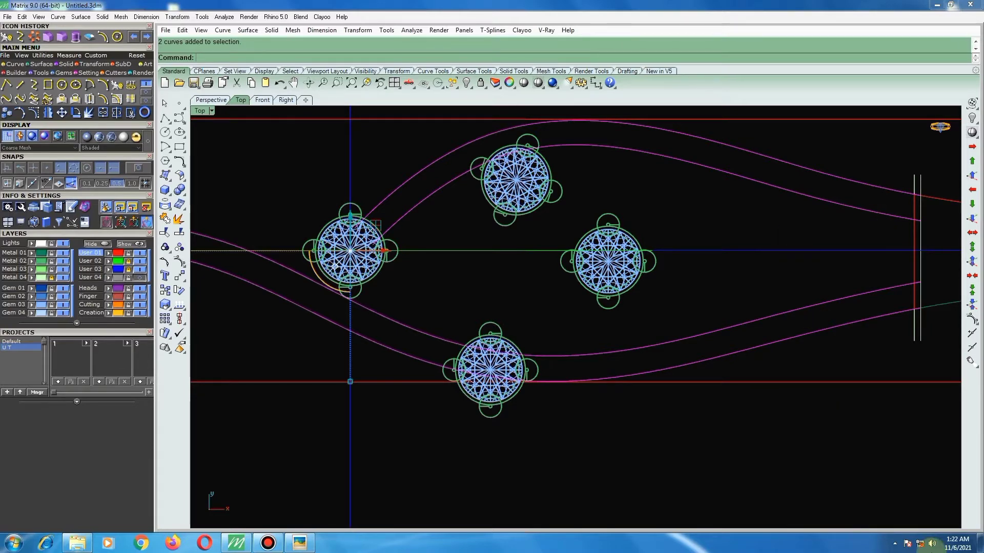
{"action": "scroll", "coordinate": [543, 254], "scroll_direction": "down", "scroll_amount": 3}
{"action": "scroll", "coordinate": [516, 319], "scroll_direction": "down", "scroll_amount": 2}
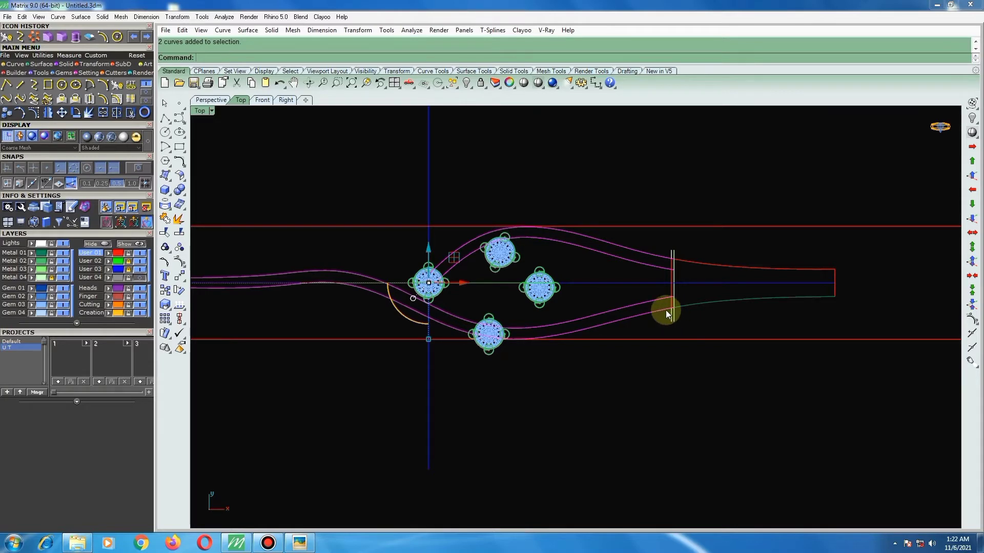
{"action": "scroll", "coordinate": [615, 310], "scroll_direction": "down", "scroll_amount": 2}
{"action": "scroll", "coordinate": [342, 305], "scroll_direction": "up", "scroll_amount": 1}
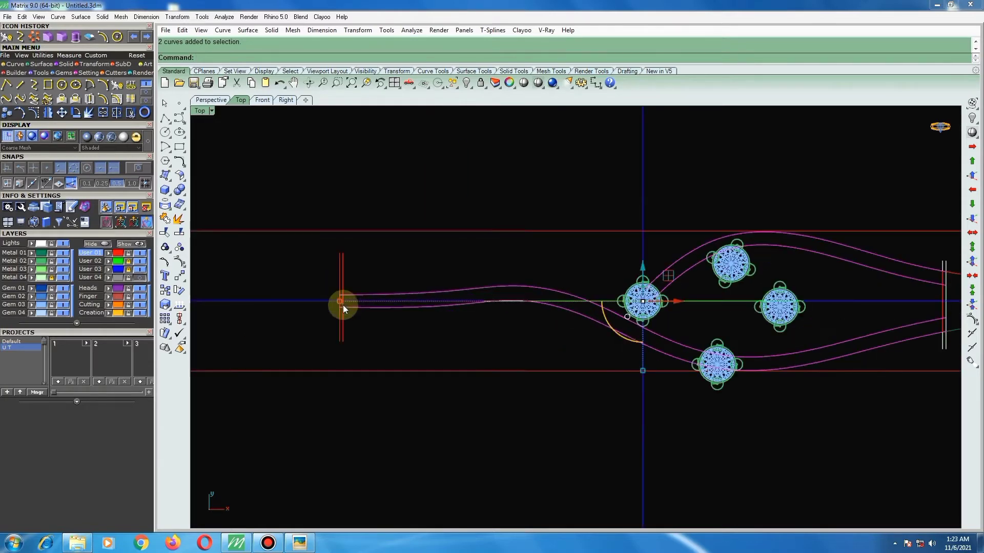
{"action": "scroll", "coordinate": [346, 306], "scroll_direction": "up", "scroll_amount": 2}
{"action": "scroll", "coordinate": [348, 305], "scroll_direction": "down", "scroll_amount": 1}
{"action": "scroll", "coordinate": [353, 304], "scroll_direction": "down", "scroll_amount": 2}
{"action": "scroll", "coordinate": [375, 309], "scroll_direction": "down", "scroll_amount": 2}
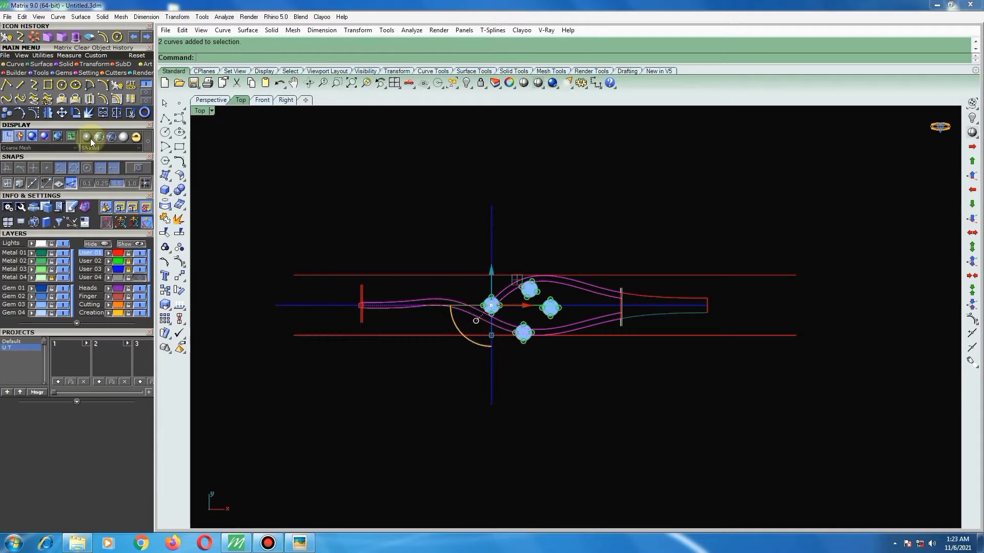
Polar-array the selected curves around origin 0 with 2 items over 360°, then select the new copies.
{"action": "left_click", "coordinate": [34, 41]}
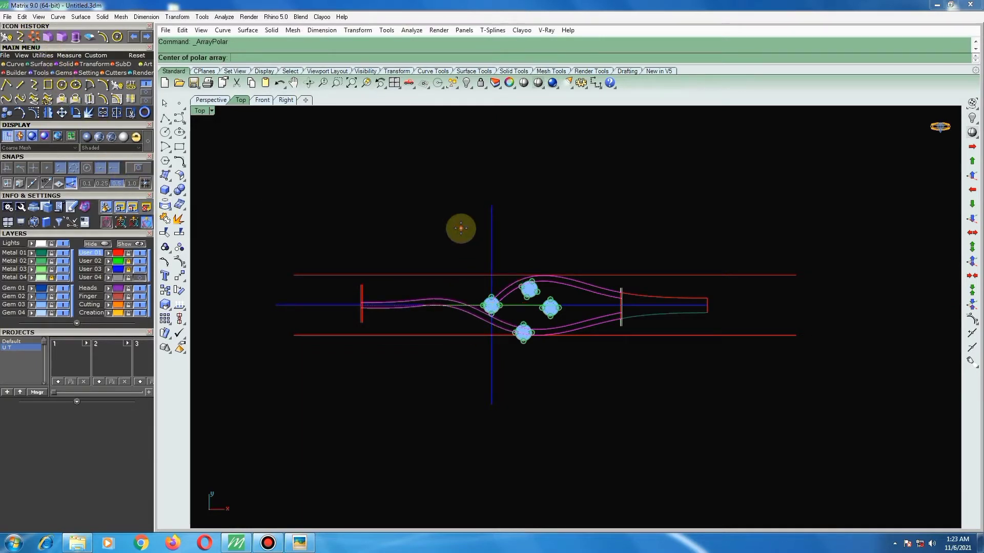
{"action": "type", "text": "0"}
{"action": "key", "text": "Return"}
{"action": "key", "text": "Return"}
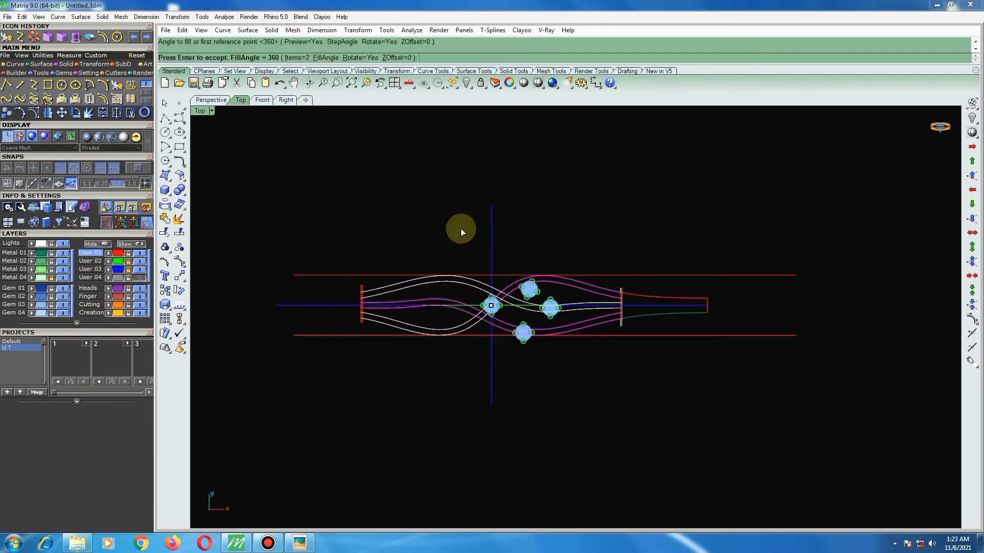
{"action": "key", "text": "Return"}
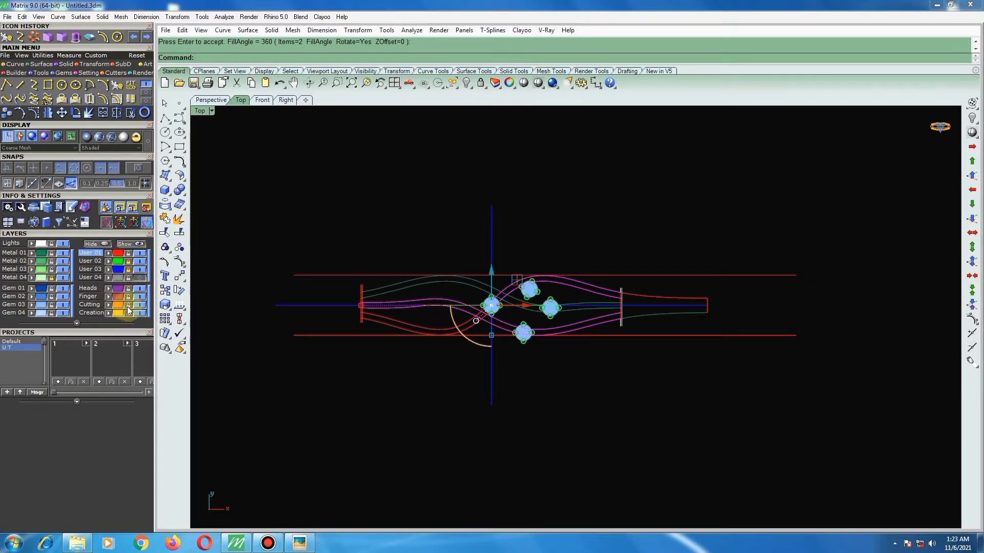
{"action": "right_click", "coordinate": [349, 303]}
{"action": "mouse_move", "coordinate": [387, 343]}
{"action": "left_mouse_down"}
{"action": "mouse_move", "coordinate": [392, 336]}
{"action": "mouse_move", "coordinate": [370, 338]}
{"action": "left_mouse_up"}
{"action": "left_click", "coordinate": [395, 361]}
{"action": "scroll", "coordinate": [382, 291], "scroll_direction": "up", "scroll_amount": 2}
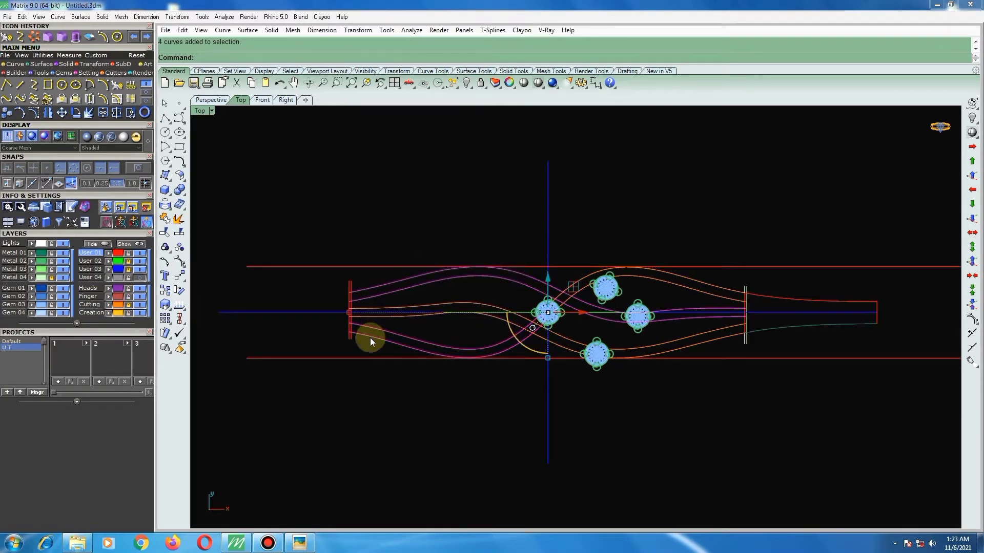
Move the four arrayed curves to a pale white layer, then select the upper curve pair.
{"action": "left_click", "coordinate": [41, 261]}
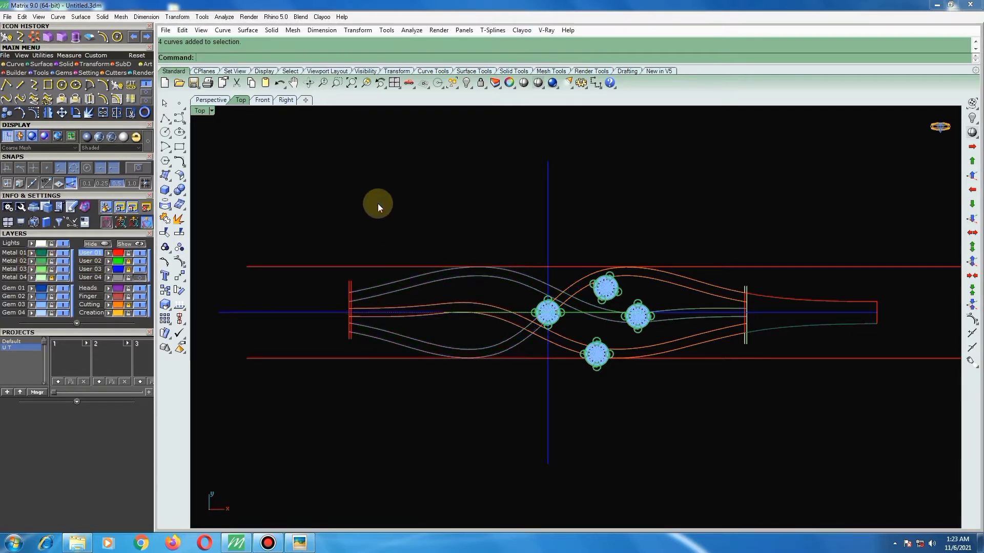
{"action": "scroll", "coordinate": [442, 242], "scroll_direction": "down", "scroll_amount": 2}
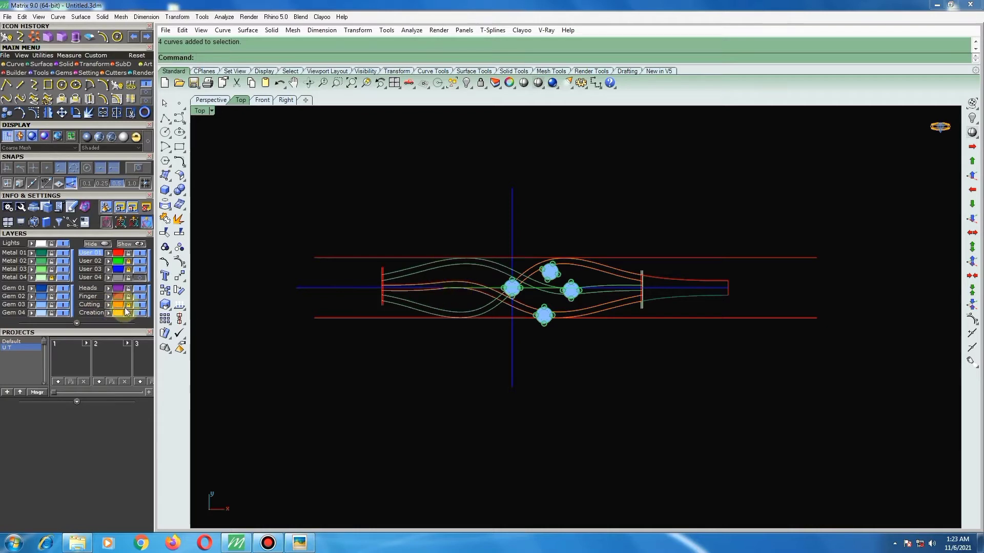
{"action": "left_click", "coordinate": [297, 183]}
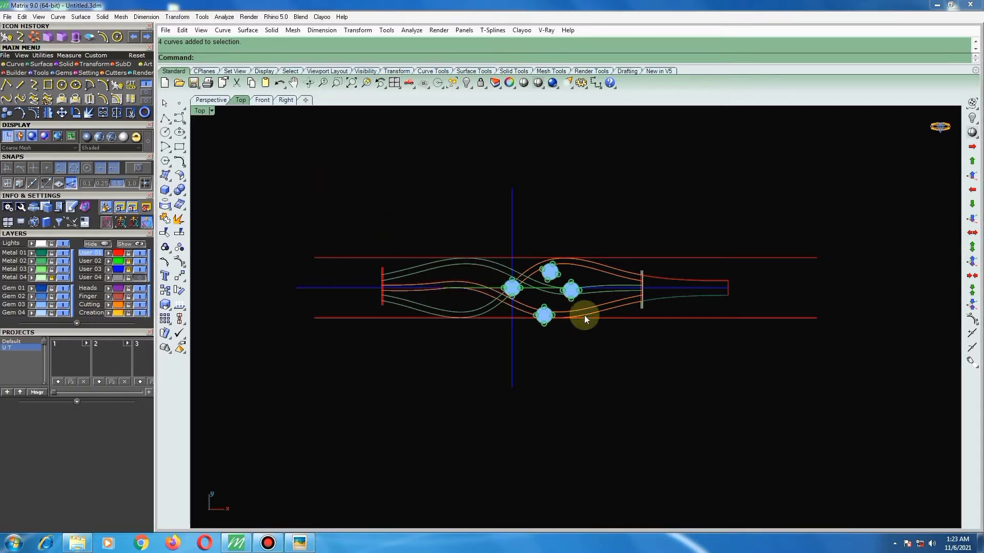
{"action": "scroll", "coordinate": [615, 281], "scroll_direction": "up", "scroll_amount": 2}
{"action": "scroll", "coordinate": [622, 268], "scroll_direction": "up", "scroll_amount": 1}
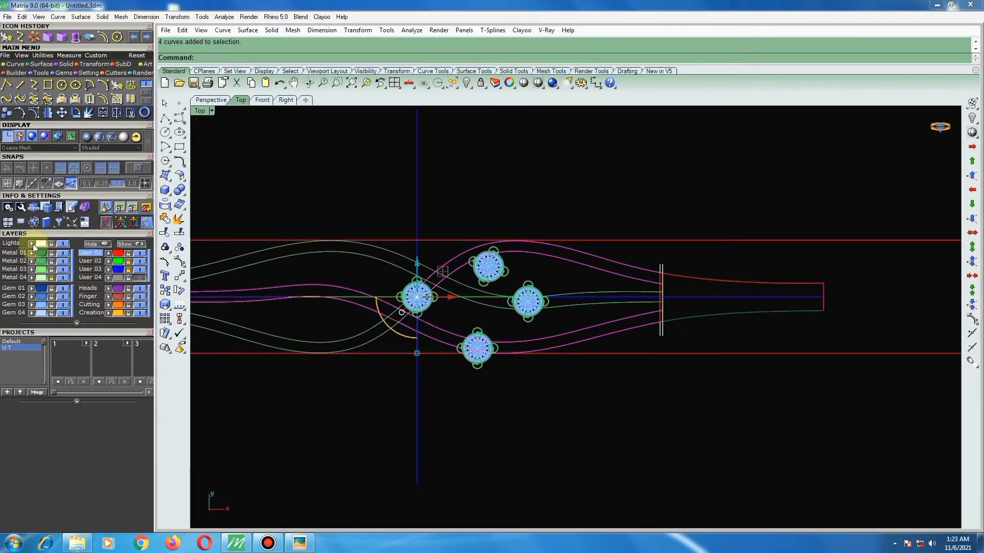
{"action": "left_click", "coordinate": [281, 189]}
{"action": "scroll", "coordinate": [616, 271], "scroll_direction": "down", "scroll_amount": 2}
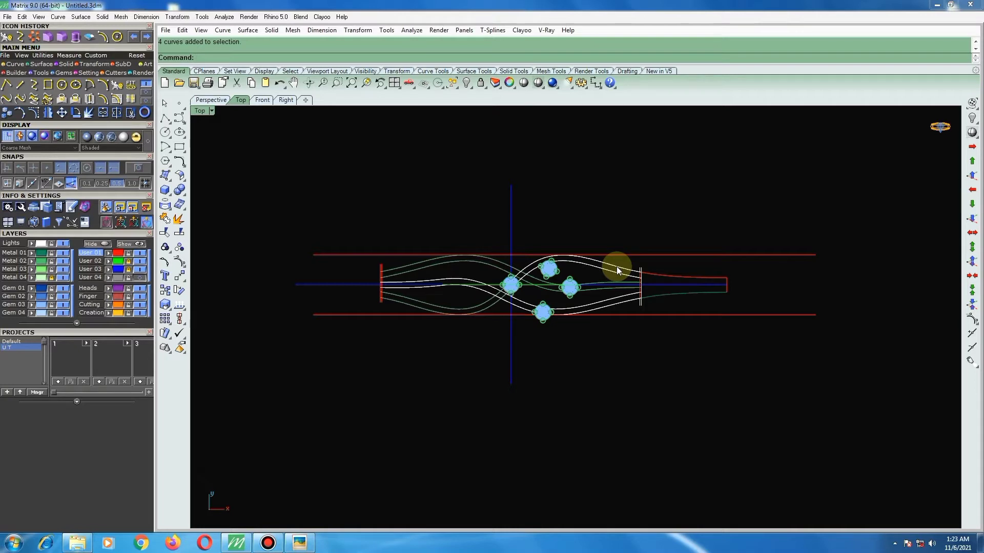
{"action": "scroll", "coordinate": [536, 266], "scroll_direction": "up", "scroll_amount": 1}
{"action": "scroll", "coordinate": [536, 269], "scroll_direction": "up", "scroll_amount": 3}
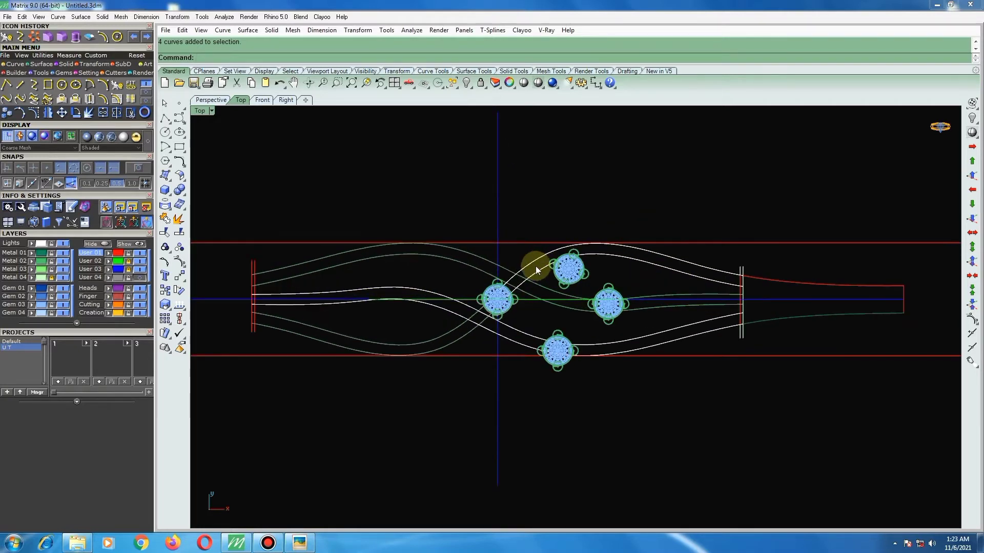
{"action": "left_click", "coordinate": [533, 269]}
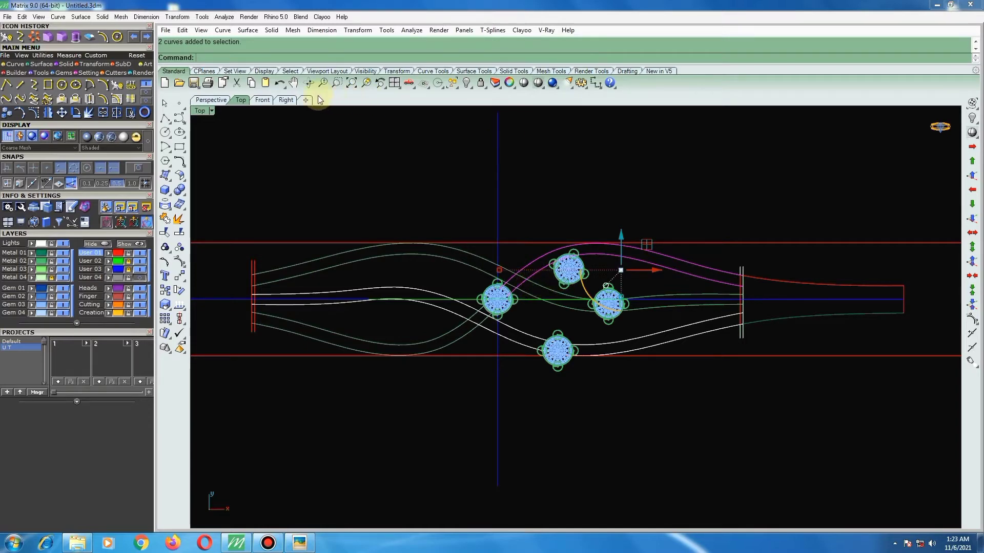
Hide the three gem heads in the Perspective view.
{"action": "left_click", "coordinate": [213, 99]}
{"action": "mouse_move", "coordinate": [661, 297]}
{"action": "right_mouse_down"}
{"action": "mouse_move", "coordinate": [557, 334]}
{"action": "mouse_move", "coordinate": [558, 356]}
{"action": "mouse_move", "coordinate": [307, 326]}
{"action": "right_mouse_up"}
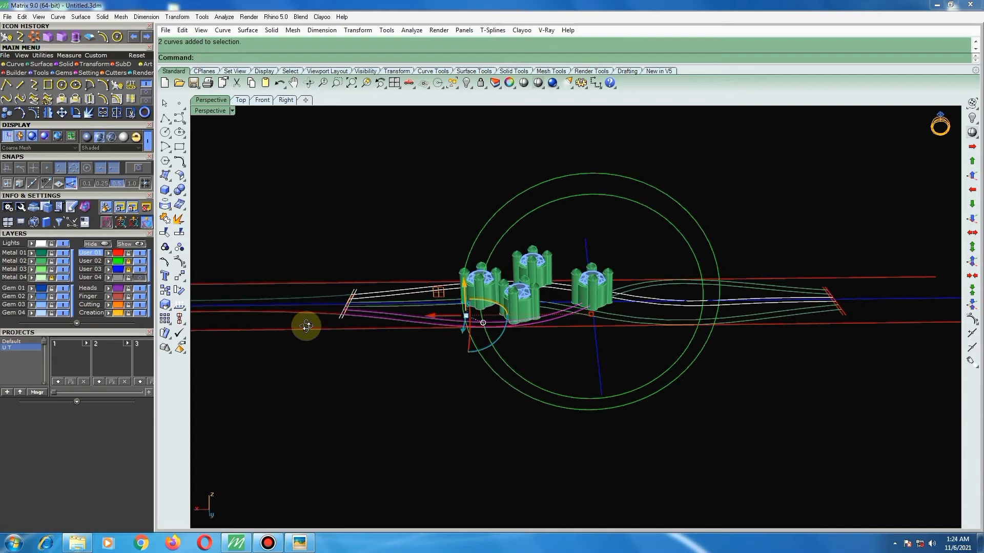
{"action": "left_click", "coordinate": [522, 284]}
{"action": "left_click", "coordinate": [487, 273], "text": "shift"}
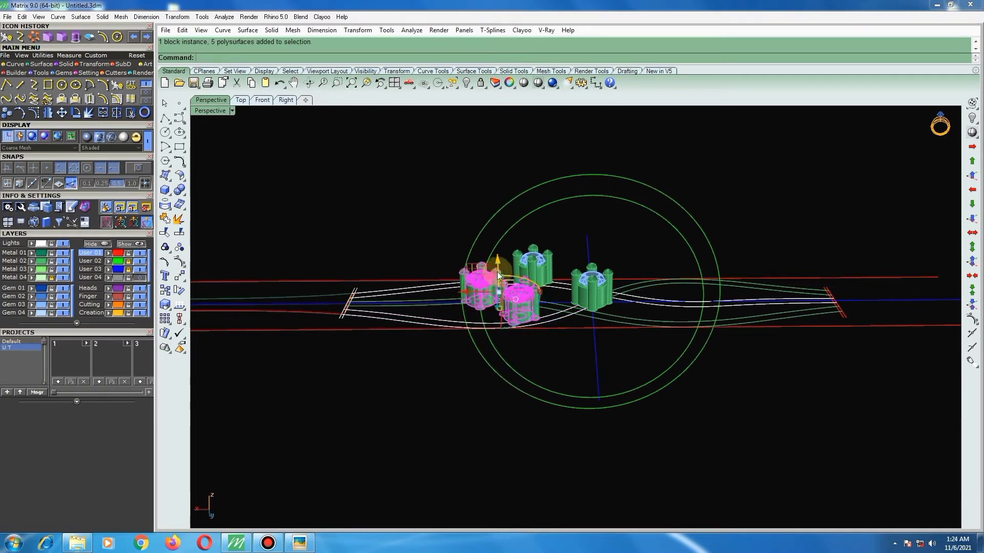
{"action": "left_click", "coordinate": [557, 263], "text": "shift"}
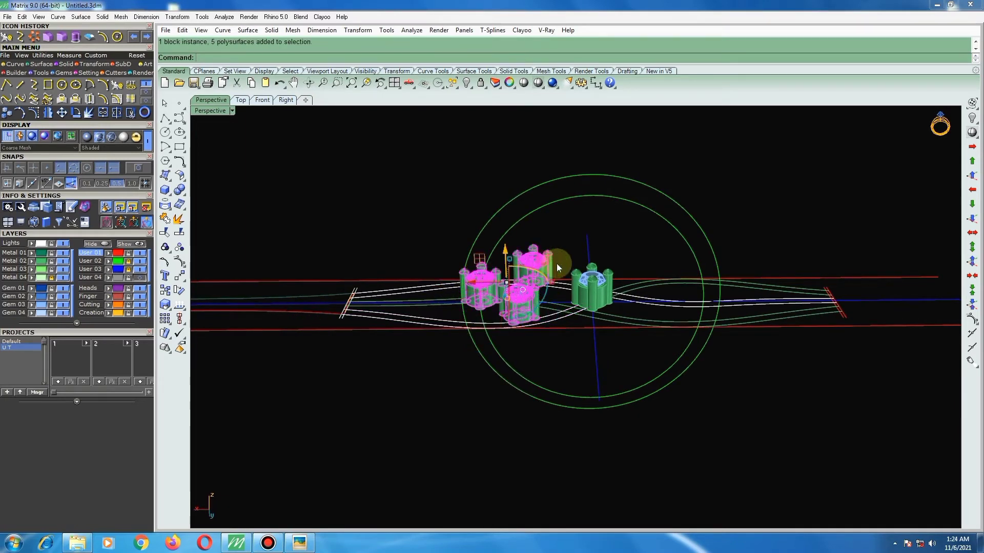
{"action": "left_click", "coordinate": [467, 83]}
Show the two crossing band curves' points and lift six middle points upward.
{"action": "right_click_drag", "start_coordinate": [566, 311], "coordinate": [554, 344]}
{"action": "scroll", "coordinate": [522, 327], "scroll_direction": "up", "scroll_amount": 3}
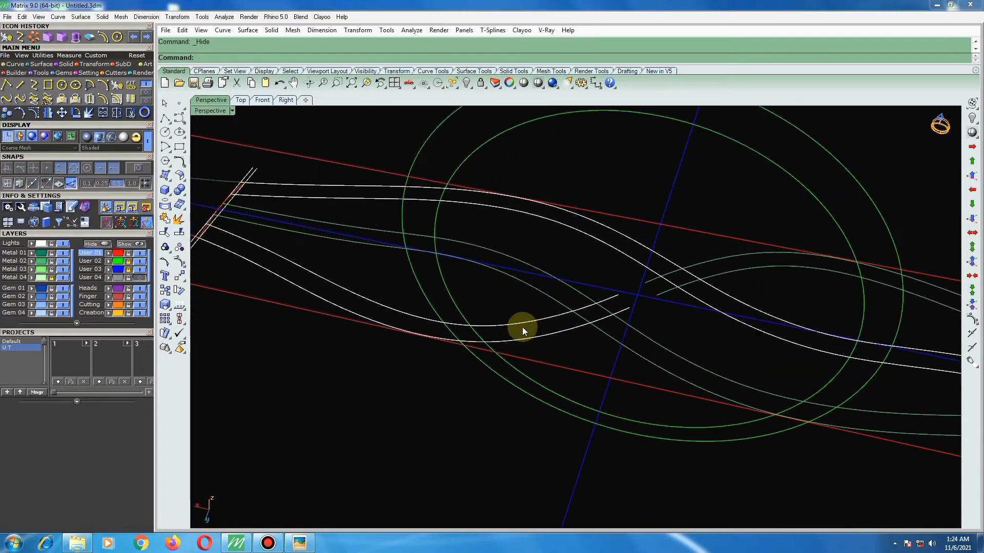
{"action": "left_click_drag", "start_coordinate": [515, 346], "coordinate": [514, 348]}
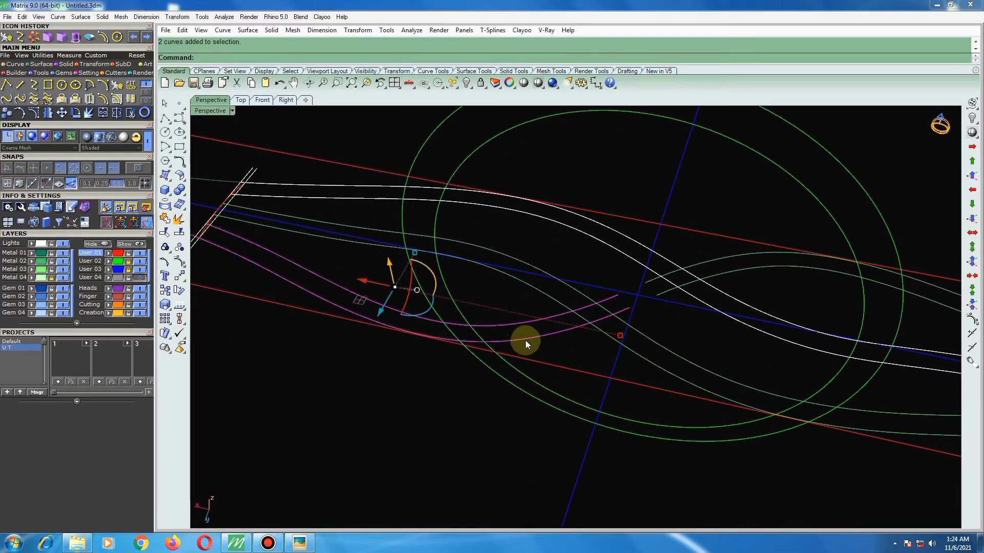
{"action": "left_click", "coordinate": [179, 246]}
{"action": "mouse_move", "coordinate": [586, 343]}
{"action": "right_mouse_down"}
{"action": "mouse_move", "coordinate": [567, 292]}
{"action": "mouse_move", "coordinate": [490, 323]}
{"action": "right_mouse_up"}
{"action": "left_click_drag", "start_coordinate": [457, 322], "coordinate": [662, 250]}
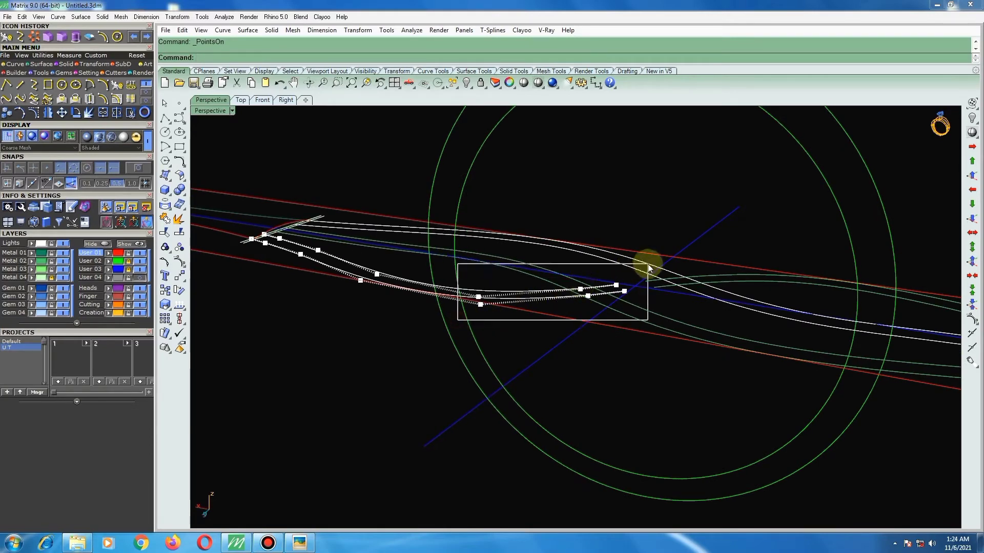
{"action": "left_click_drag", "start_coordinate": [552, 261], "coordinate": [551, 248]}
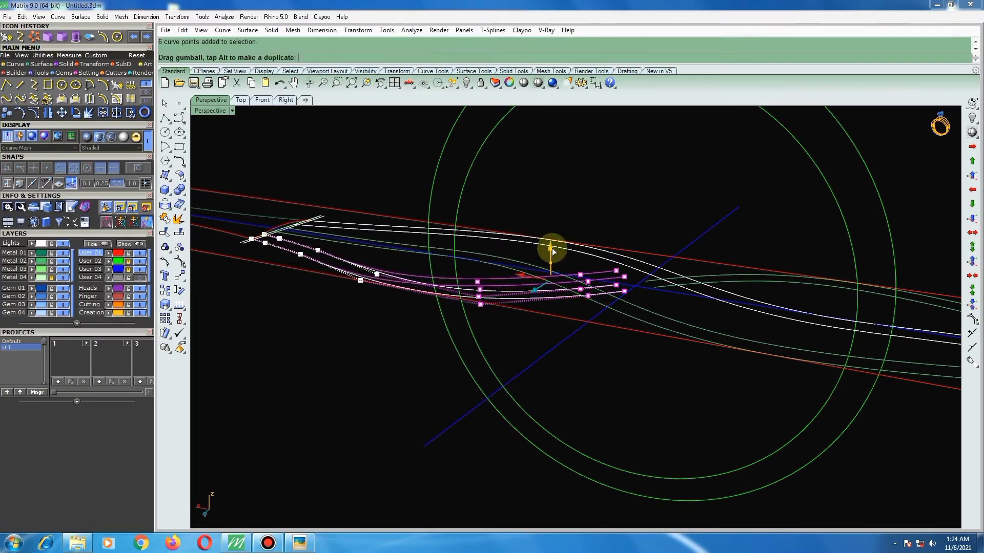
Check the curve heights from an edge-on angle and raise the lifted points further.
{"action": "scroll", "coordinate": [589, 253], "scroll_direction": "down", "scroll_amount": 3}
{"action": "mouse_move", "coordinate": [589, 252]}
{"action": "right_mouse_down"}
{"action": "mouse_move", "coordinate": [582, 238]}
{"action": "mouse_move", "coordinate": [617, 241]}
{"action": "right_mouse_up"}
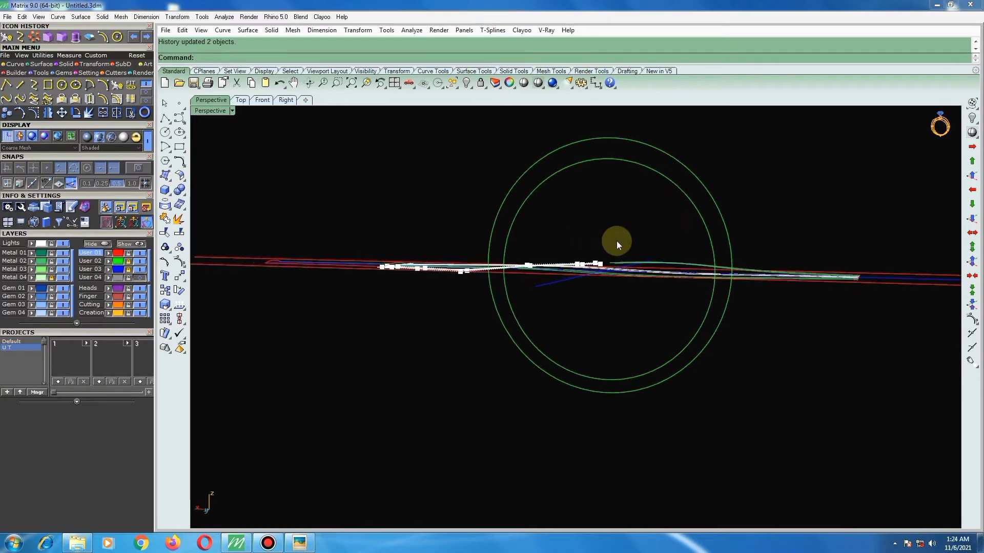
{"action": "scroll", "coordinate": [593, 268], "scroll_direction": "up", "scroll_amount": 2}
{"action": "scroll", "coordinate": [643, 281], "scroll_direction": "up", "scroll_amount": 2}
{"action": "mouse_move", "coordinate": [643, 280]}
{"action": "right_mouse_down"}
{"action": "mouse_move", "coordinate": [764, 300]}
{"action": "mouse_move", "coordinate": [812, 290]}
{"action": "mouse_move", "coordinate": [834, 267]}
{"action": "mouse_move", "coordinate": [881, 262]}
{"action": "right_mouse_up"}
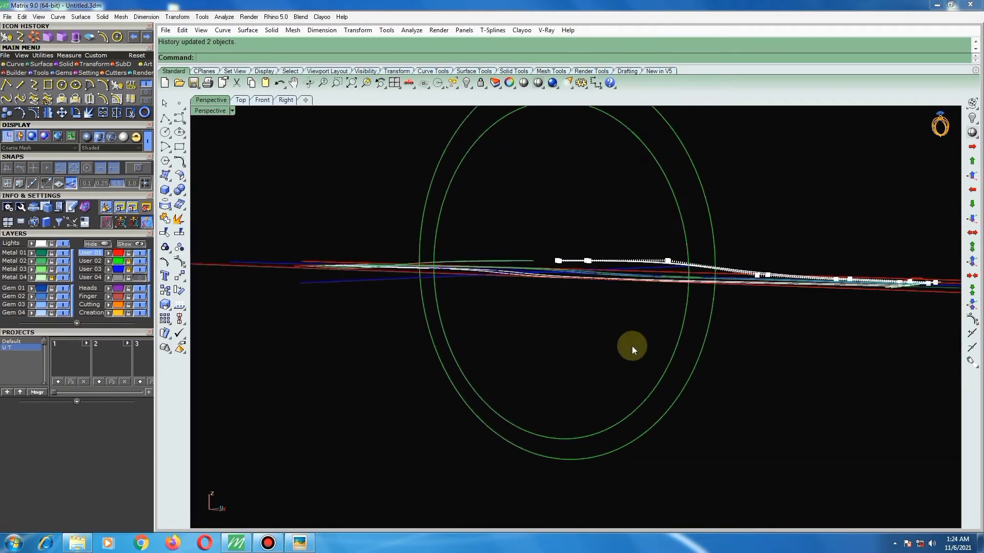
{"action": "right_click_drag", "start_coordinate": [580, 290], "coordinate": [599, 279]}
{"action": "scroll", "coordinate": [600, 279], "scroll_direction": "up", "scroll_amount": 2}
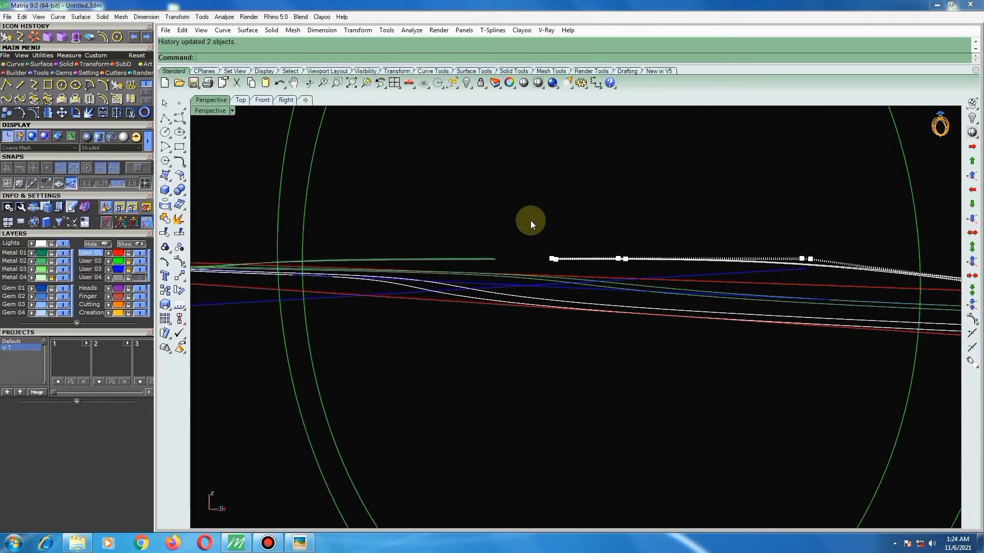
{"action": "left_click_drag", "start_coordinate": [530, 221], "coordinate": [647, 273]}
{"action": "left_click_drag", "start_coordinate": [588, 226], "coordinate": [586, 223]}
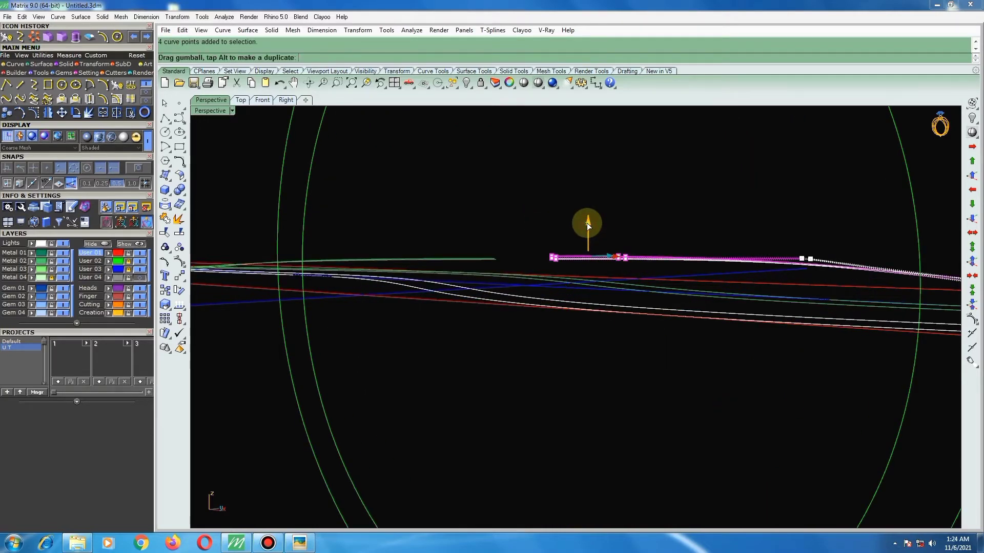
{"action": "mouse_move", "coordinate": [637, 205]}
{"action": "right_mouse_down"}
{"action": "mouse_move", "coordinate": [524, 257]}
{"action": "mouse_move", "coordinate": [619, 259]}
{"action": "right_mouse_up"}
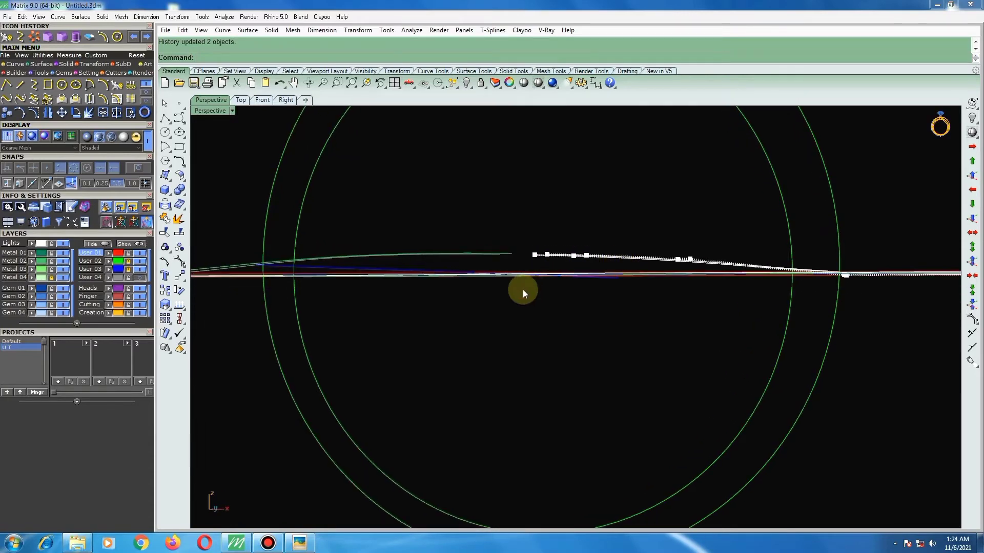
{"action": "scroll", "coordinate": [522, 290], "scroll_direction": "down", "scroll_amount": 5}
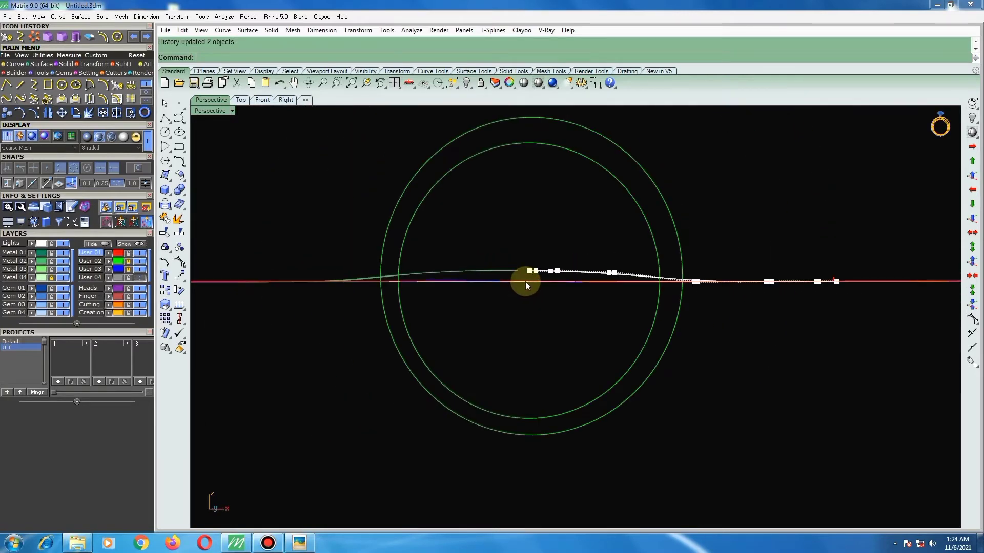
In Front view, measure the 0.646 mm distance from the red base line to the raised curve.
{"action": "left_click", "coordinate": [260, 103]}
{"action": "scroll", "coordinate": [523, 275], "scroll_direction": "down", "scroll_amount": 3}
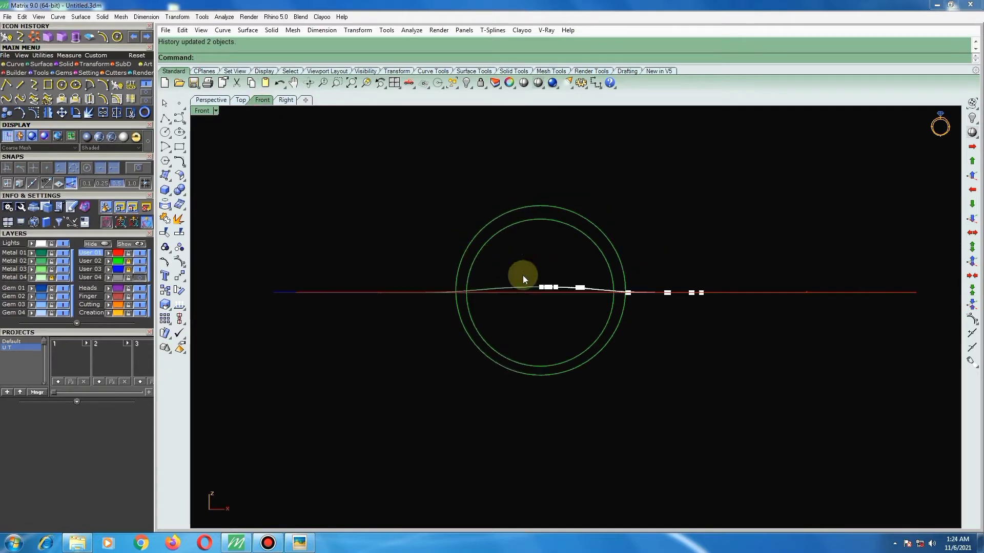
{"action": "scroll", "coordinate": [556, 293], "scroll_direction": "up", "scroll_amount": 3}
{"action": "scroll", "coordinate": [557, 294], "scroll_direction": "up", "scroll_amount": 3}
{"action": "scroll", "coordinate": [518, 275], "scroll_direction": "up", "scroll_amount": 1}
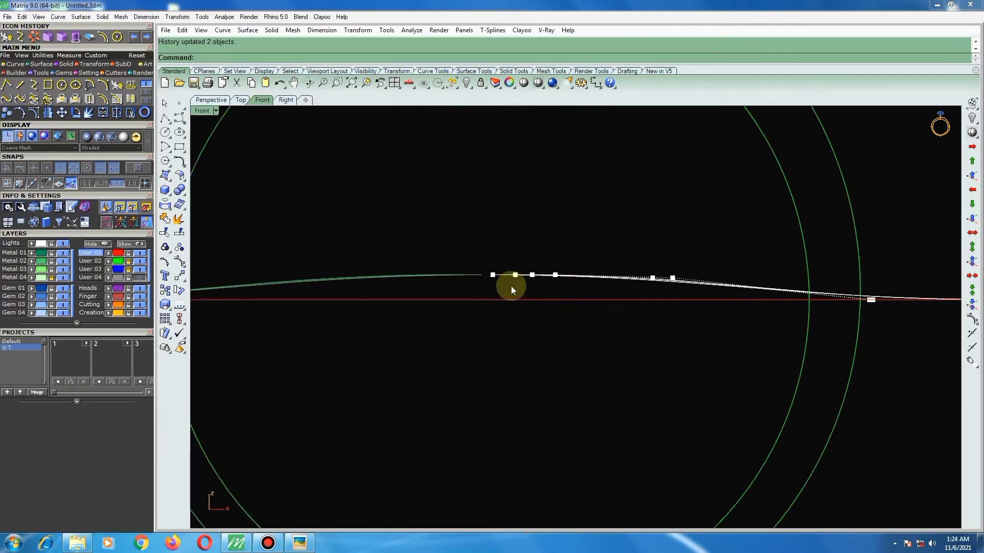
{"action": "left_click", "coordinate": [223, 16]}
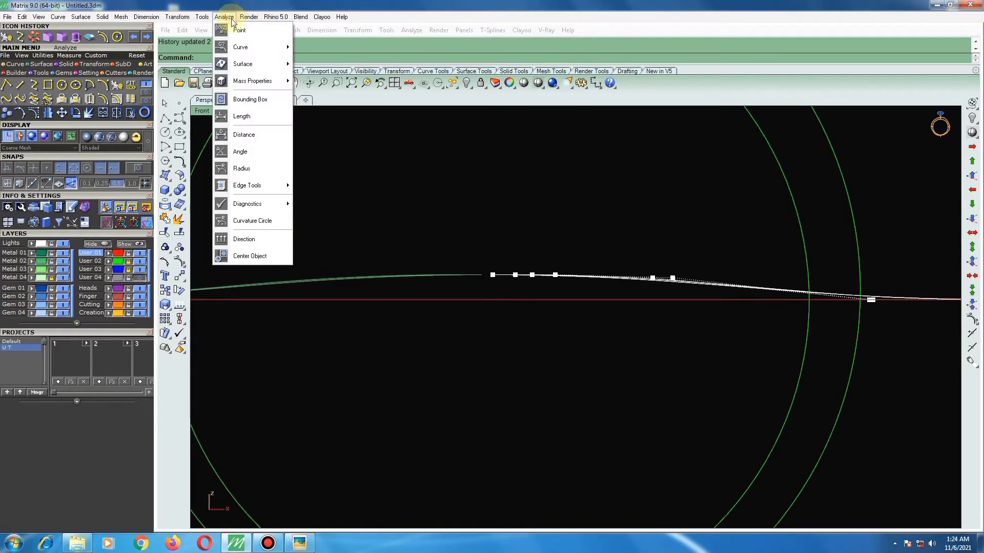
{"action": "left_click", "coordinate": [241, 134]}
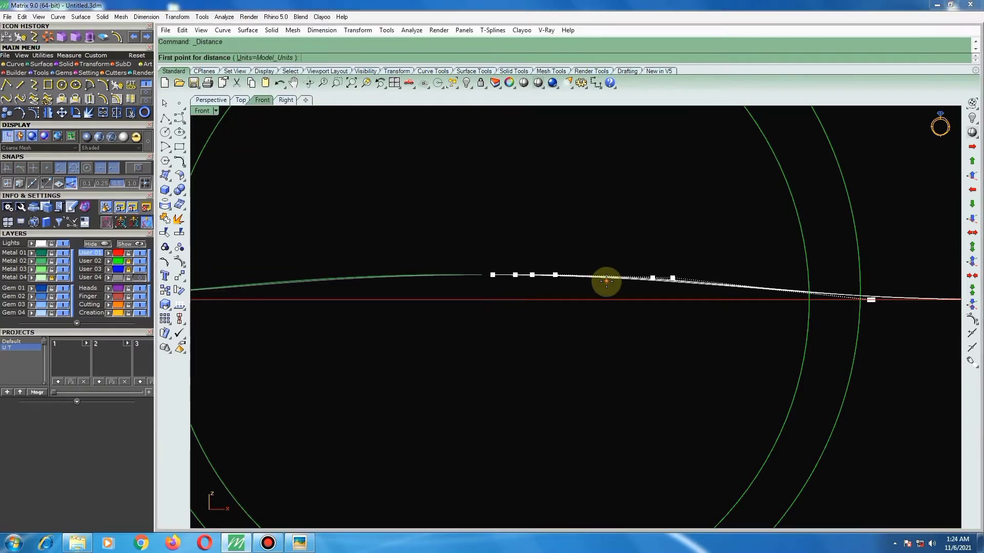
{"action": "scroll", "coordinate": [563, 295], "scroll_direction": "up", "scroll_amount": 3}
{"action": "left_click", "coordinate": [479, 304]}
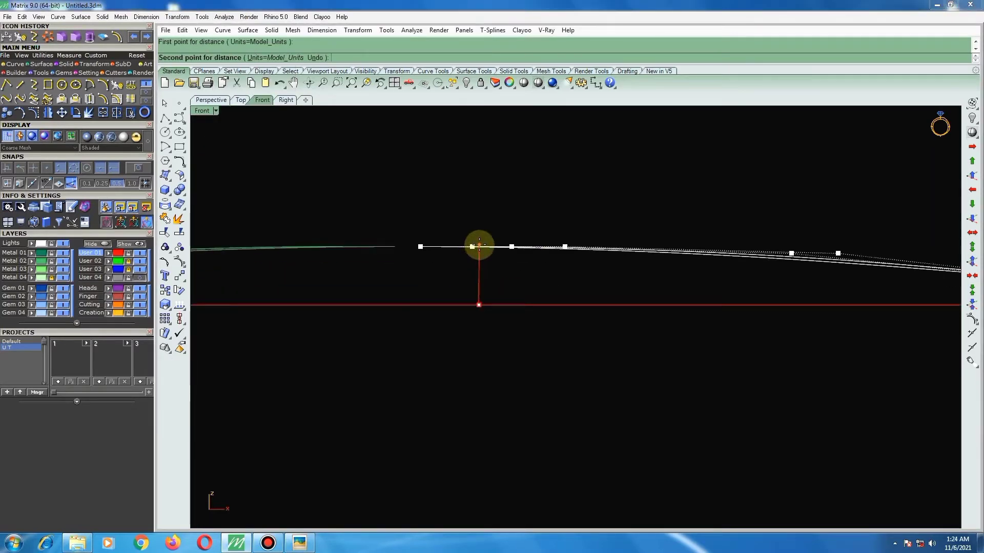
{"action": "left_click", "coordinate": [479, 246]}
{"action": "scroll", "coordinate": [481, 253], "scroll_direction": "down", "scroll_amount": 3}
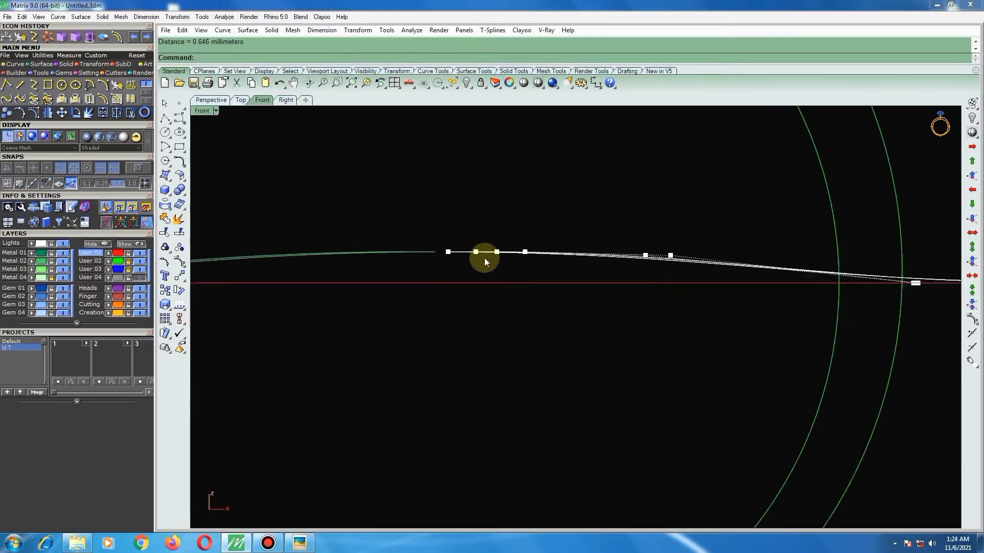
Level four points on the raised section to a flatter height.
{"action": "left_click_drag", "start_coordinate": [502, 253], "coordinate": [536, 265]}
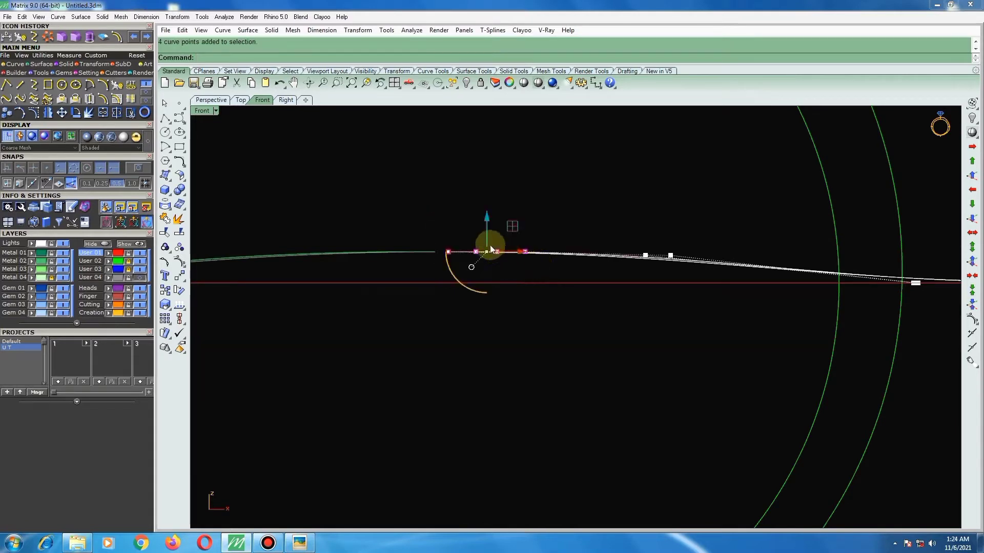
{"action": "left_click_drag", "start_coordinate": [483, 220], "coordinate": [483, 224]}
{"action": "scroll", "coordinate": [503, 221], "scroll_direction": "down", "scroll_amount": 2}
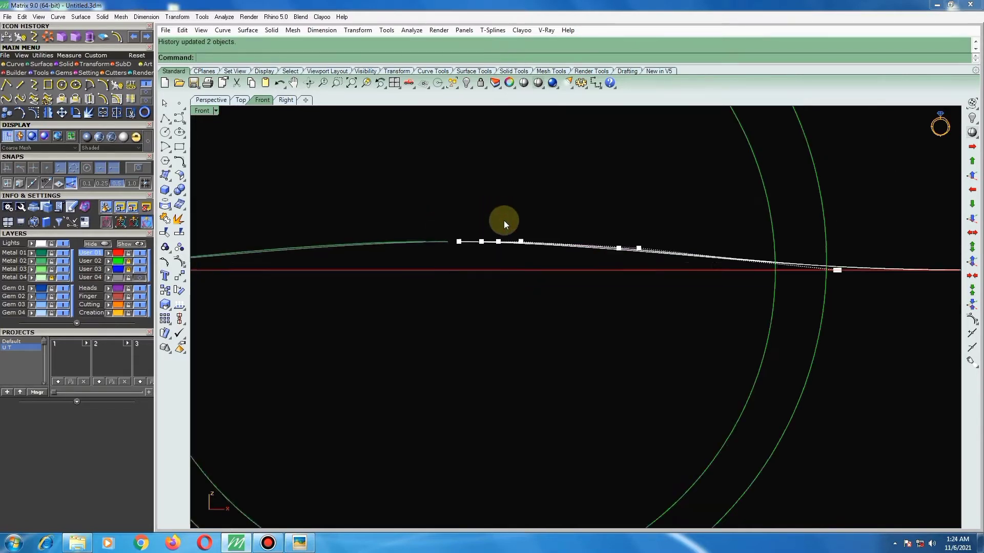
{"action": "scroll", "coordinate": [520, 231], "scroll_direction": "down", "scroll_amount": 2}
{"action": "scroll", "coordinate": [520, 230], "scroll_direction": "down", "scroll_amount": 3}
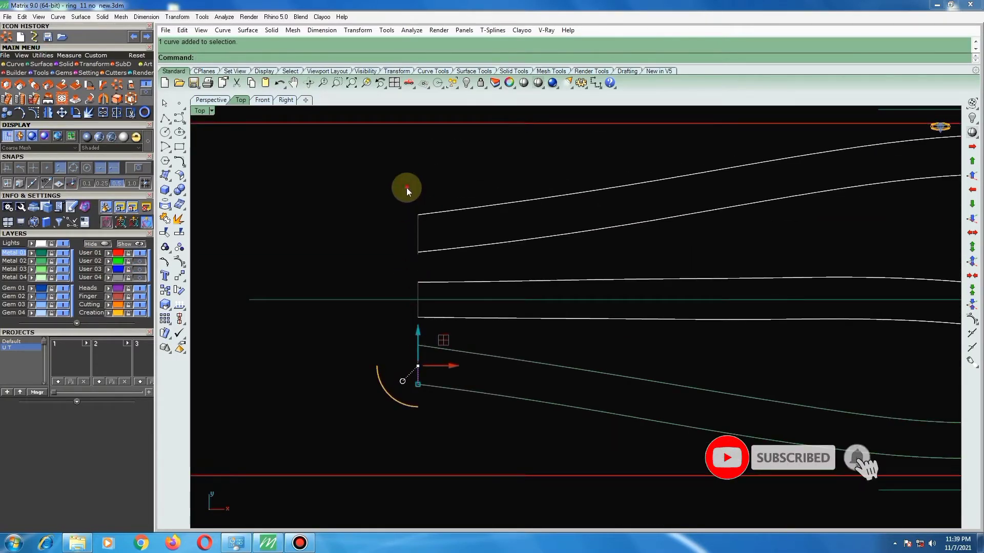
Show the taper-start curves' points and snap the first corner point onto the green curve's end.
{"action": "left_click_drag", "start_coordinate": [406, 188], "coordinate": [457, 385]}
{"action": "key", "text": "F10"}
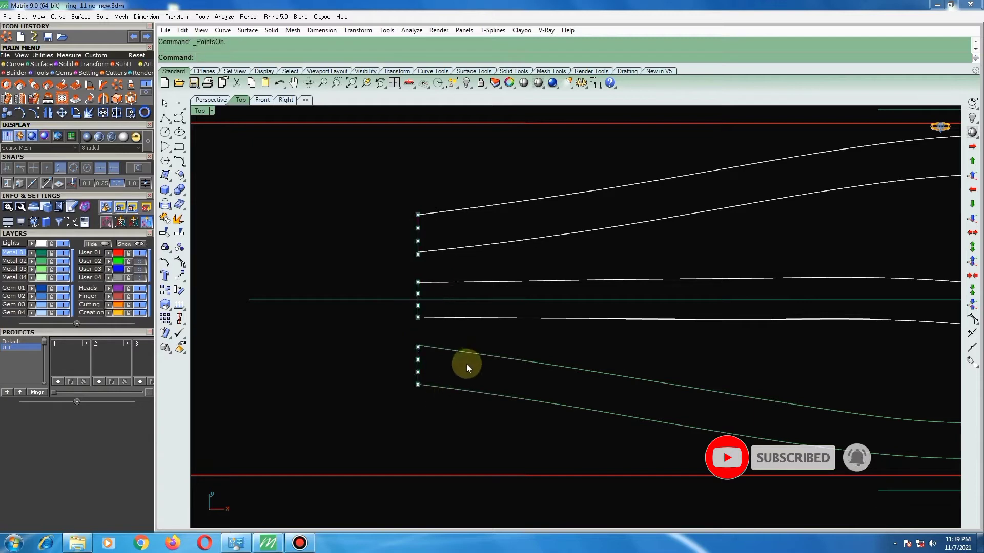
{"action": "scroll", "coordinate": [466, 364], "scroll_direction": "up", "scroll_amount": 2}
{"action": "scroll", "coordinate": [420, 394], "scroll_direction": "up", "scroll_amount": 2}
{"action": "scroll", "coordinate": [431, 395], "scroll_direction": "up", "scroll_amount": 2}
{"action": "scroll", "coordinate": [401, 384], "scroll_direction": "up", "scroll_amount": 2}
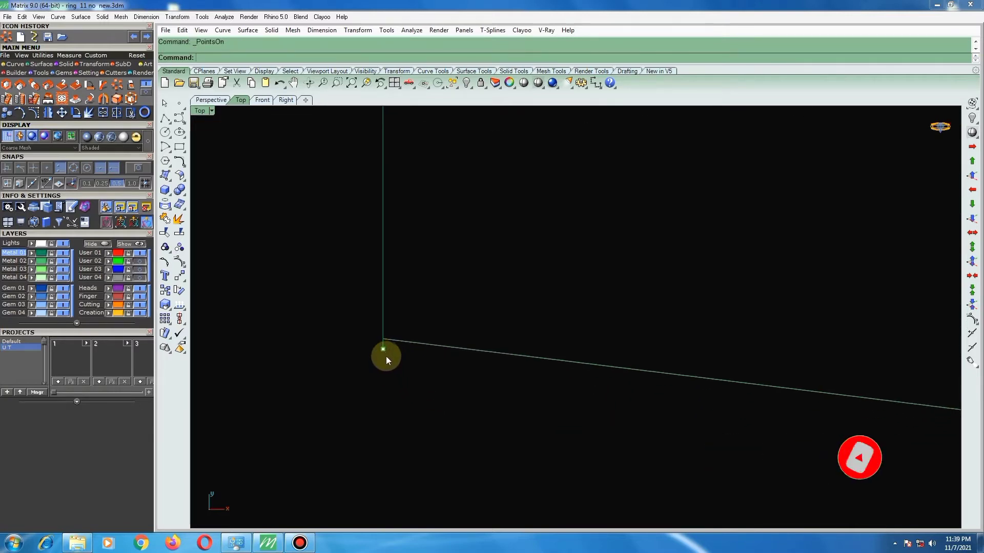
{"action": "left_click_drag", "start_coordinate": [373, 312], "coordinate": [404, 395]}
{"action": "left_click_drag", "start_coordinate": [382, 321], "coordinate": [379, 277]}
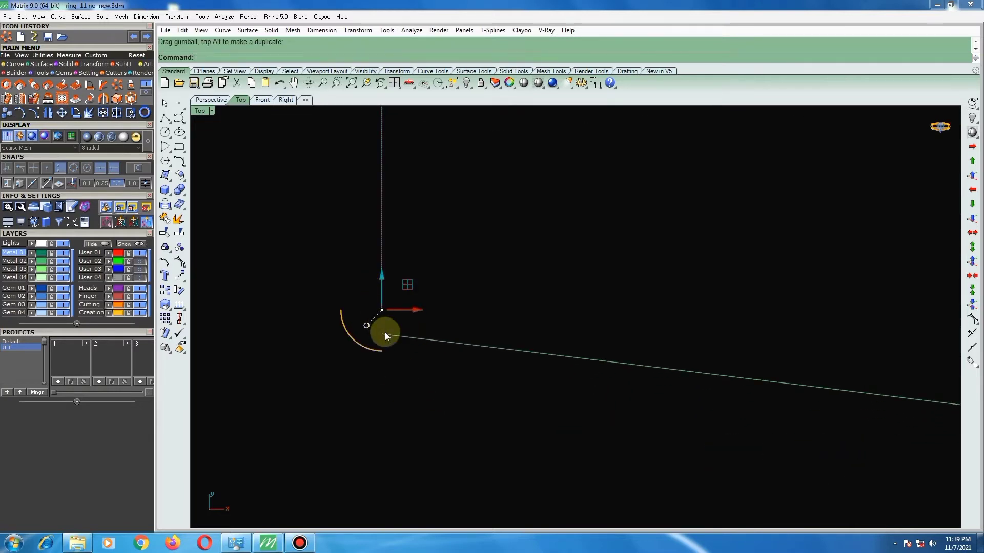
{"action": "left_click", "coordinate": [62, 112]}
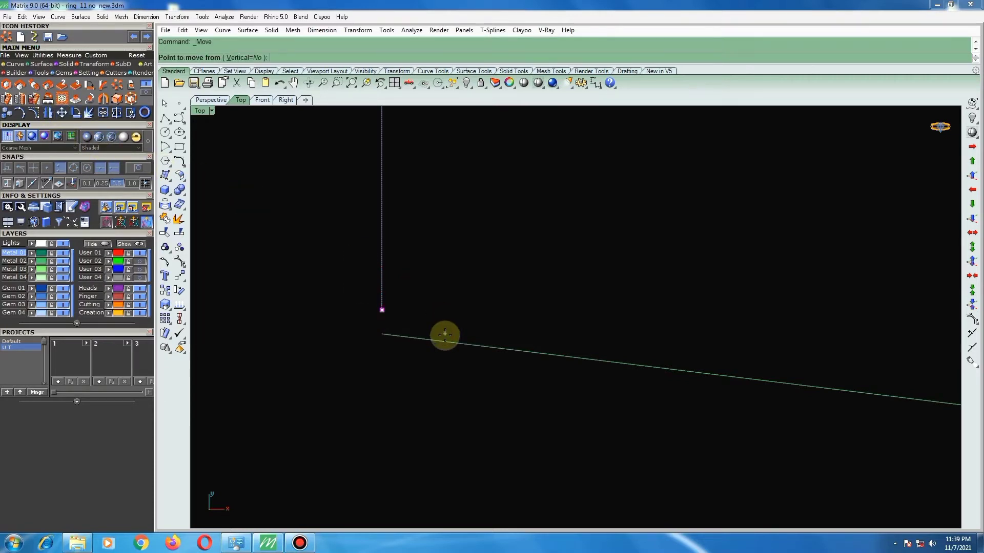
{"action": "left_click", "coordinate": [381, 307]}
{"action": "left_click", "coordinate": [381, 344]}
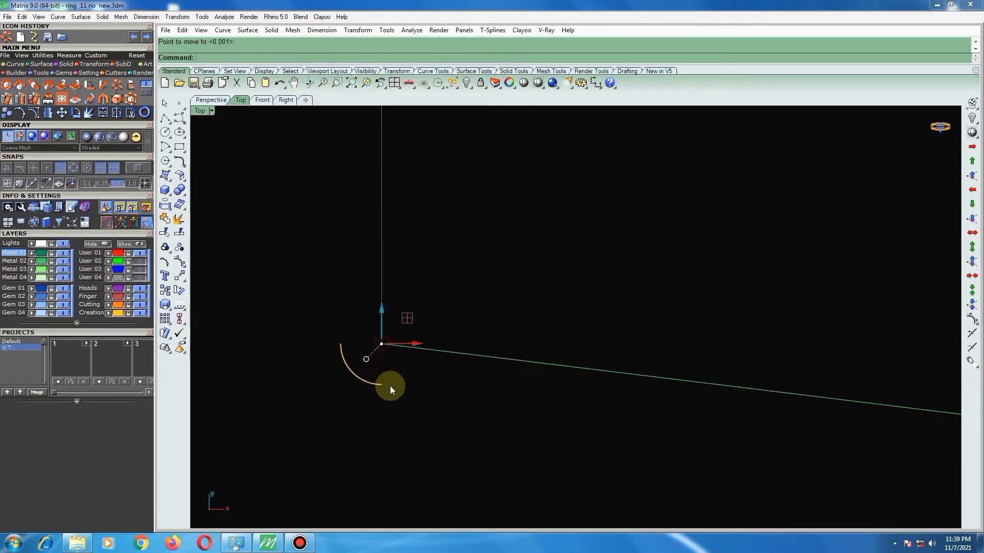
Move all points of the vertical end curve up to the line's end.
{"action": "key", "text": "Up"}
{"action": "key", "text": "Up"}
{"action": "key", "text": "Up"}
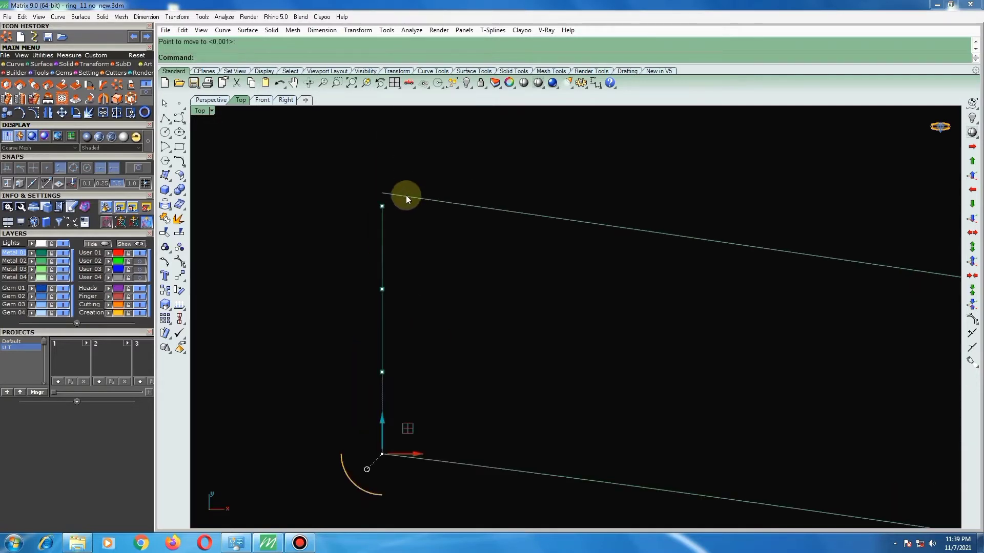
{"action": "left_click", "coordinate": [405, 195]}
{"action": "left_click_drag", "start_coordinate": [352, 177], "coordinate": [469, 384]}
{"action": "key", "text": "Return"}
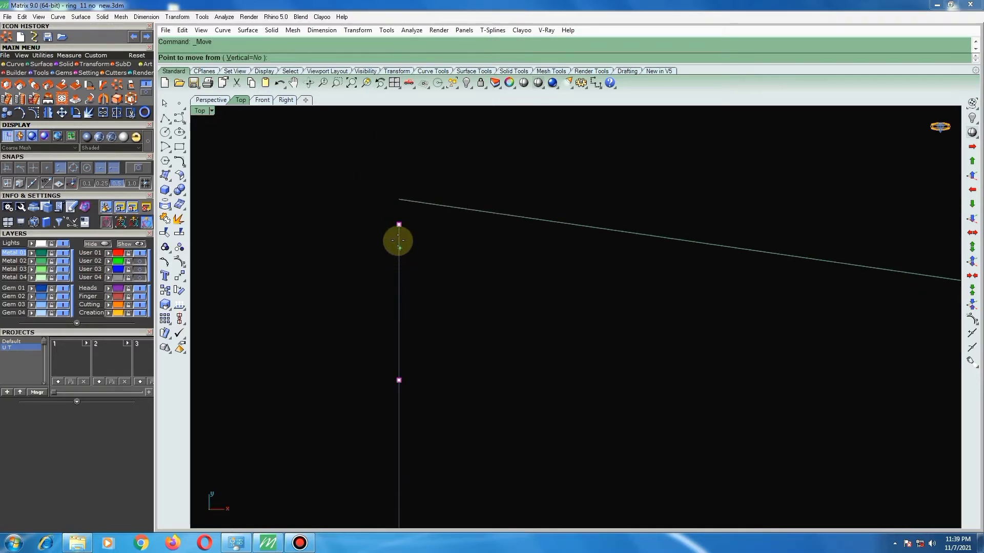
{"action": "left_click", "coordinate": [398, 225]}
{"action": "left_click", "coordinate": [398, 200]}
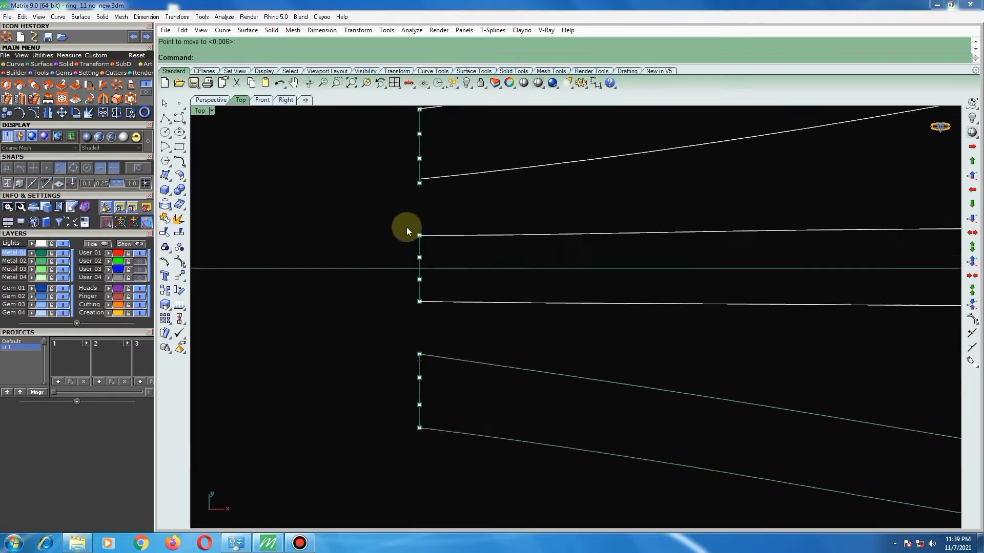
Snap the next two corner points onto the vertical line's ends.
{"action": "left_click", "coordinate": [438, 233]}
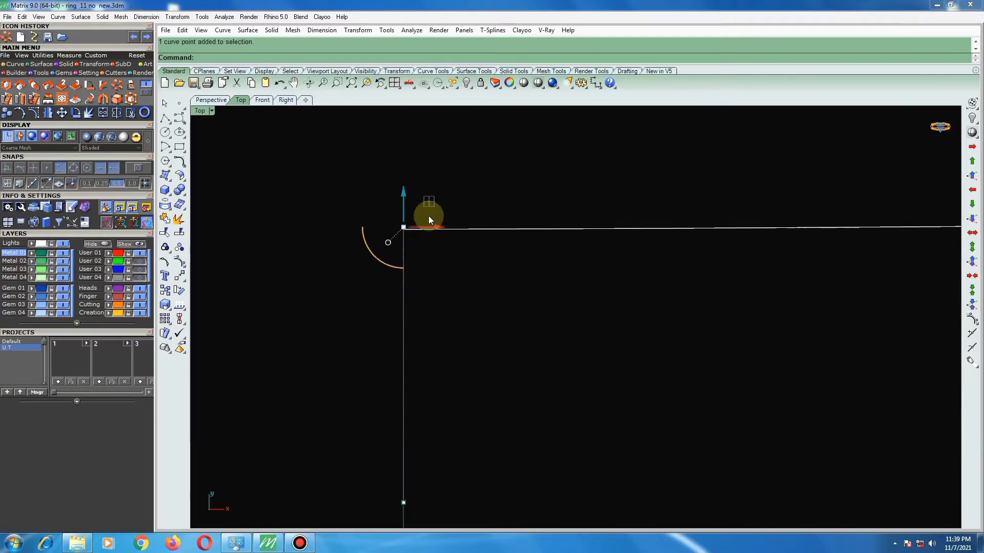
{"action": "left_click_drag", "start_coordinate": [427, 208], "coordinate": [387, 242]}
{"action": "key", "text": "Return"}
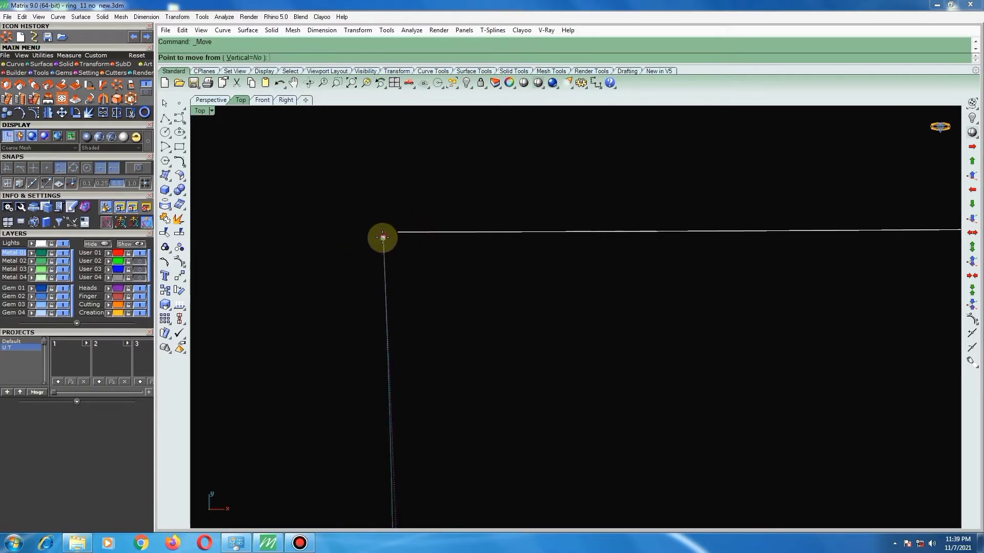
{"action": "left_click", "coordinate": [382, 237]}
{"action": "left_click", "coordinate": [396, 229]}
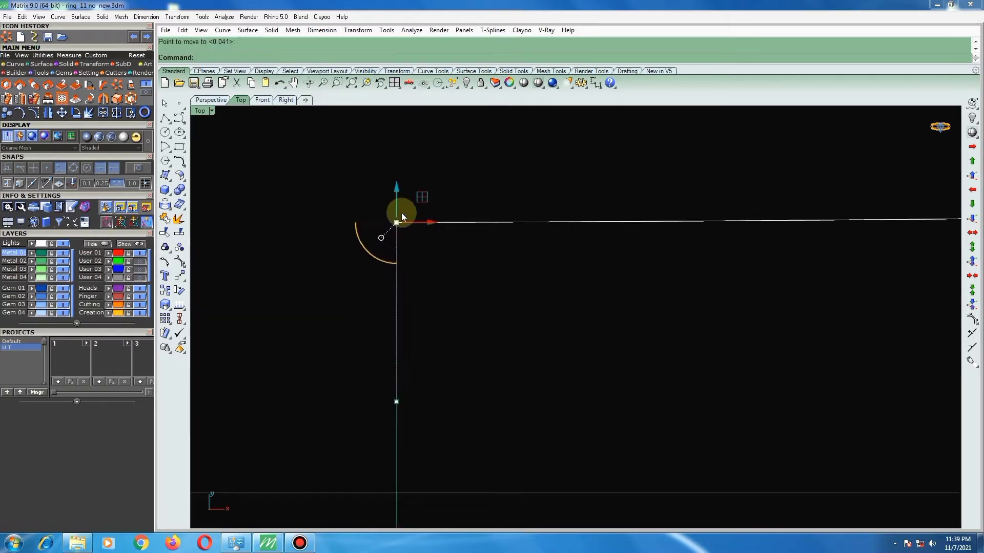
{"action": "scroll", "coordinate": [419, 219], "scroll_direction": "down", "scroll_amount": 3}
{"action": "scroll", "coordinate": [413, 294], "scroll_direction": "up", "scroll_amount": 6}
{"action": "left_click", "coordinate": [401, 274]}
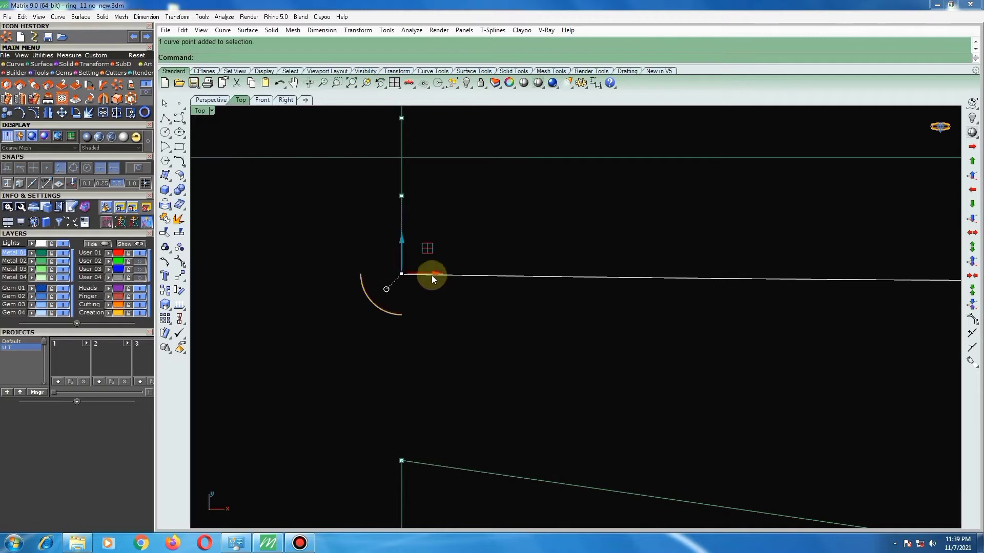
{"action": "left_click_drag", "start_coordinate": [420, 251], "coordinate": [413, 259]}
{"action": "key", "text": "Return"}
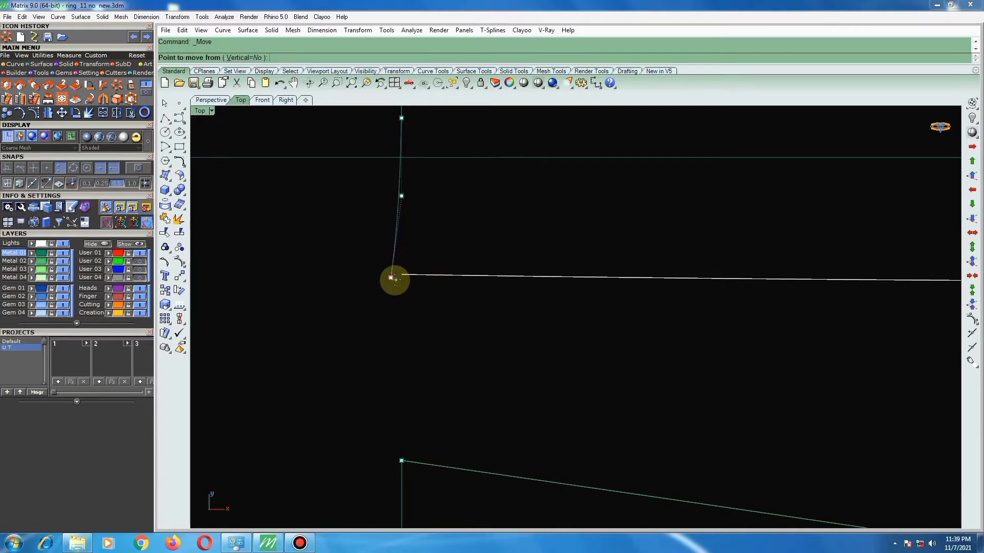
{"action": "left_click", "coordinate": [391, 278]}
{"action": "left_click", "coordinate": [402, 276]}
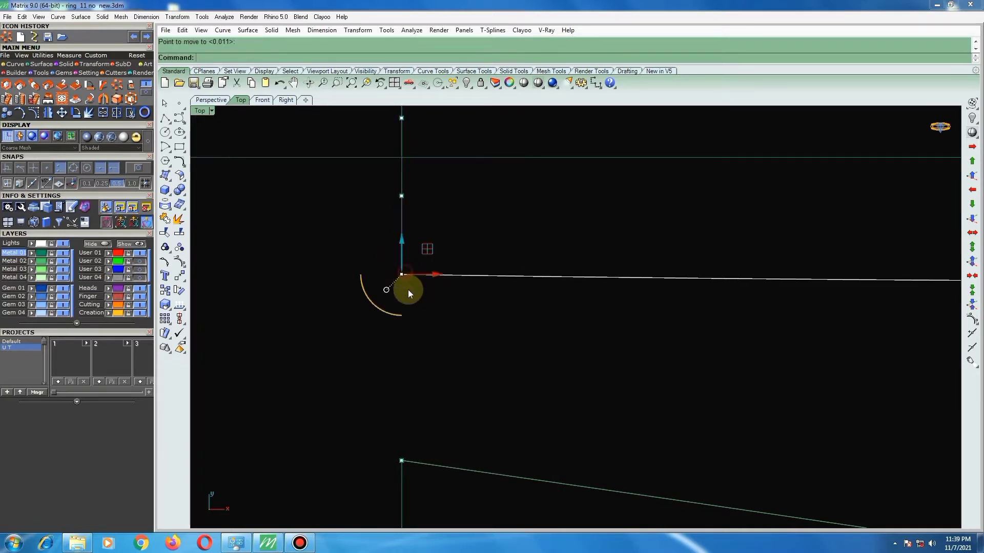
Move the upper band's corner point onto the vertical curve's end.
{"action": "scroll", "coordinate": [408, 290], "scroll_direction": "down", "scroll_amount": 2}
{"action": "scroll", "coordinate": [434, 309], "scroll_direction": "down", "scroll_amount": 1}
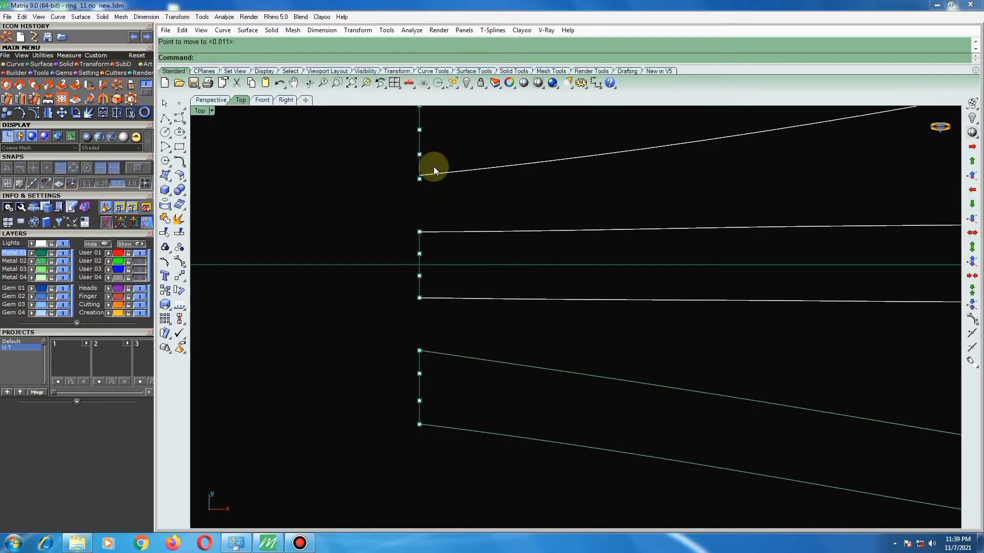
{"action": "right_click_drag", "start_coordinate": [434, 167], "coordinate": [401, 270]}
{"action": "scroll", "coordinate": [395, 256], "scroll_direction": "up", "scroll_amount": 2}
{"action": "scroll", "coordinate": [405, 154], "scroll_direction": "up", "scroll_amount": 2}
{"action": "scroll", "coordinate": [382, 153], "scroll_direction": "up", "scroll_amount": 1}
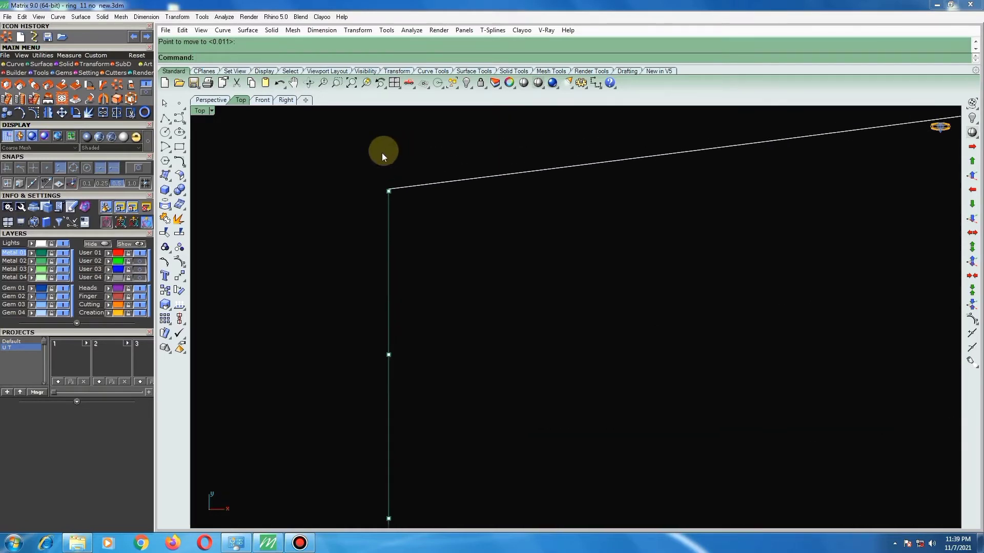
{"action": "left_click", "coordinate": [400, 220]}
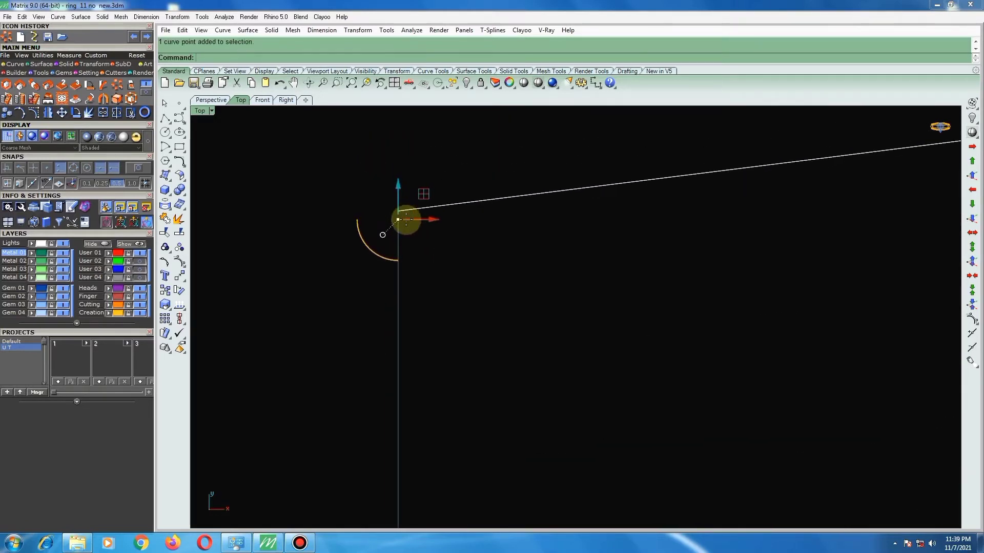
{"action": "type", "text": "m"}
{"action": "key", "text": "Return"}
{"action": "left_click", "coordinate": [398, 215]}
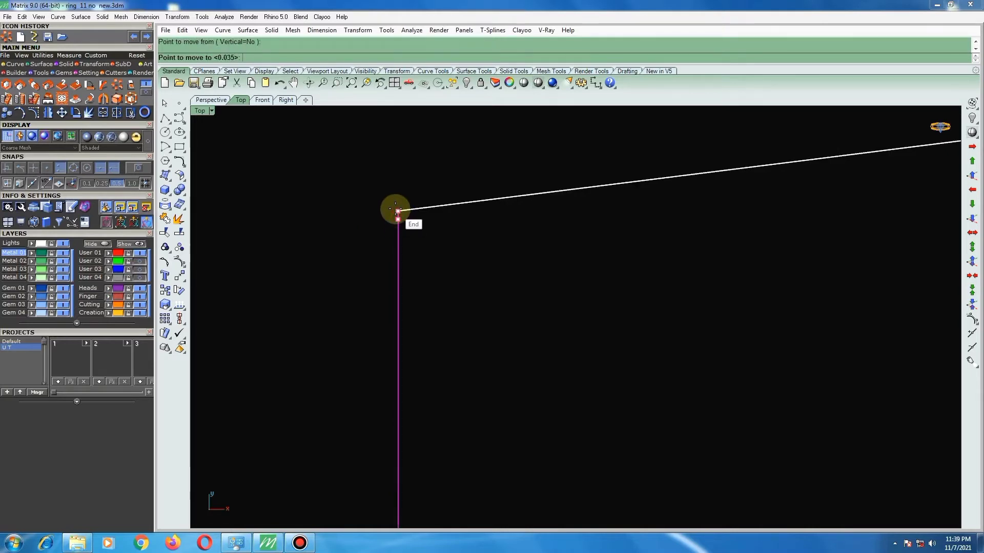
{"action": "left_click", "coordinate": [395, 208]}
Snap the last band's corner point onto its vertical curve end, then deselect.
{"action": "scroll", "coordinate": [417, 225], "scroll_direction": "down", "scroll_amount": 3}
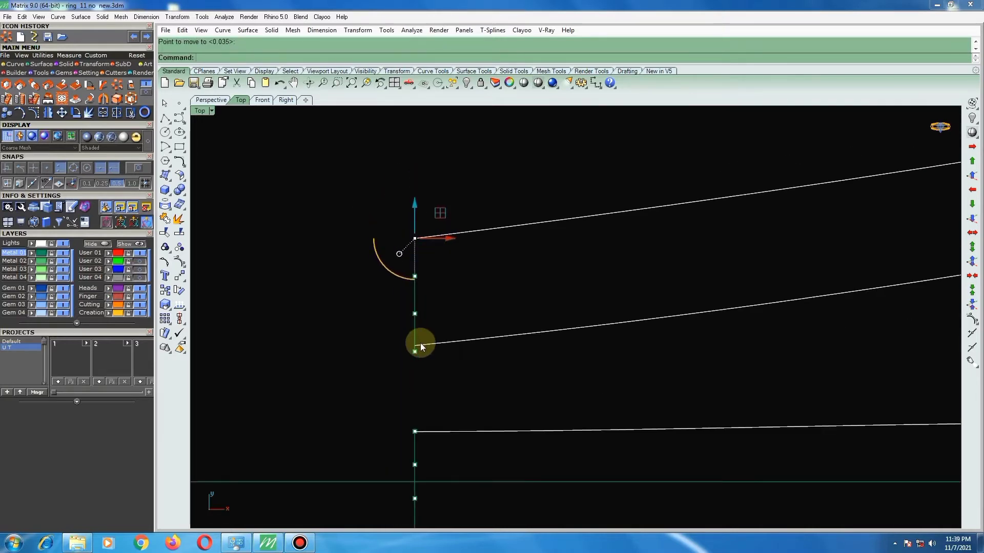
{"action": "scroll", "coordinate": [420, 343], "scroll_direction": "up", "scroll_amount": 2}
{"action": "scroll", "coordinate": [427, 352], "scroll_direction": "up", "scroll_amount": 2}
{"action": "left_click_drag", "start_coordinate": [428, 330], "coordinate": [418, 305]}
{"action": "type", "text": "m"}
{"action": "key", "text": "Return"}
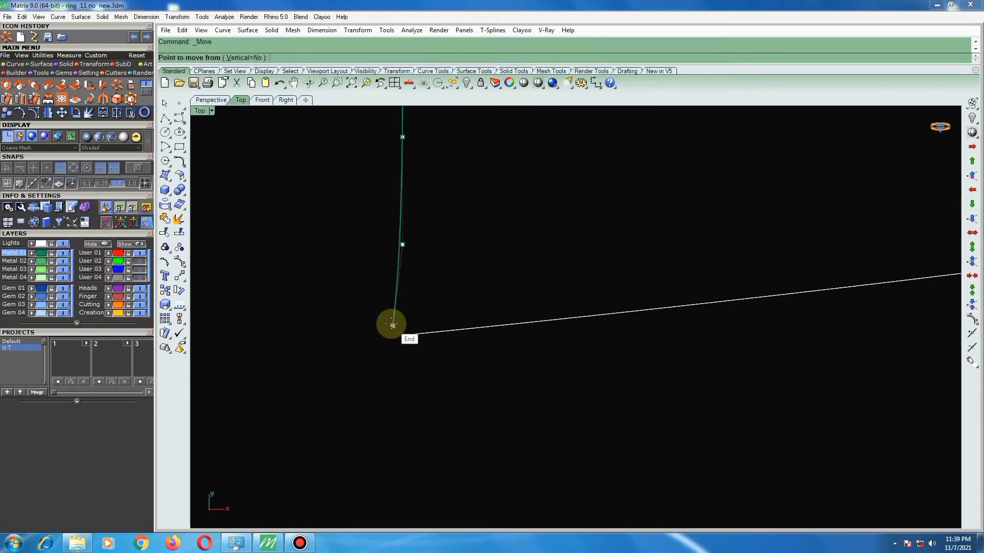
{"action": "left_click", "coordinate": [392, 324]}
{"action": "left_click", "coordinate": [403, 326]}
{"action": "scroll", "coordinate": [413, 331], "scroll_direction": "down", "scroll_amount": 2}
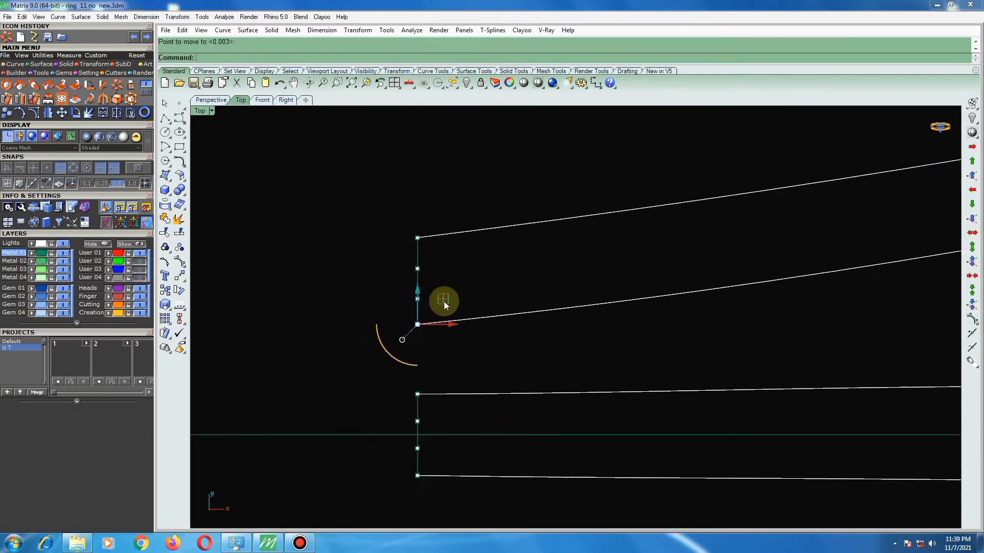
{"action": "key", "text": "Escape"}
{"action": "scroll", "coordinate": [415, 287], "scroll_direction": "down", "scroll_amount": 1}
{"action": "scroll", "coordinate": [385, 272], "scroll_direction": "down", "scroll_amount": 2}
{"action": "scroll", "coordinate": [394, 328], "scroll_direction": "up", "scroll_amount": 3}
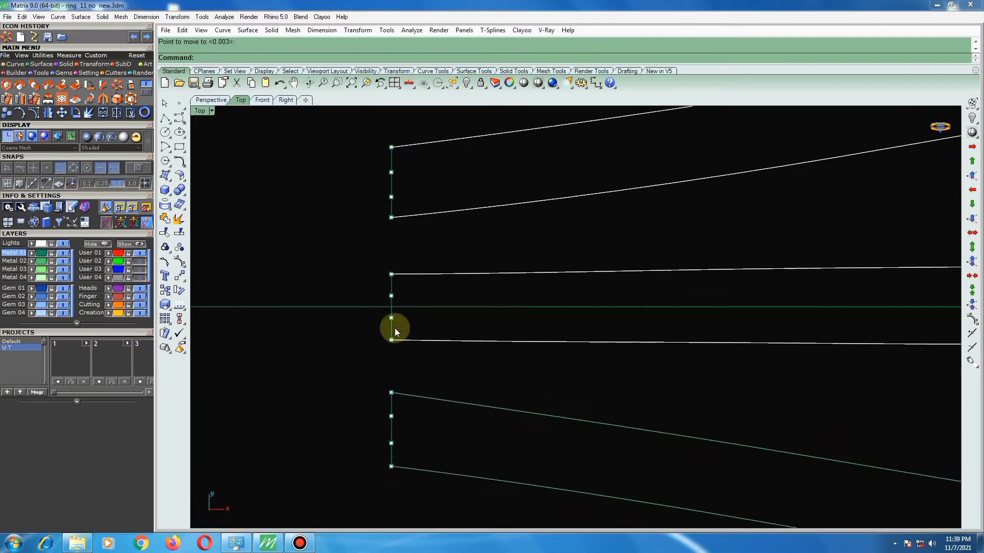
{"action": "scroll", "coordinate": [401, 249], "scroll_direction": "up", "scroll_amount": 2}
{"action": "scroll", "coordinate": [398, 245], "scroll_direction": "up", "scroll_amount": 1}
{"action": "scroll", "coordinate": [404, 250], "scroll_direction": "down", "scroll_amount": 3}
{"action": "scroll", "coordinate": [387, 306], "scroll_direction": "down", "scroll_amount": 3}
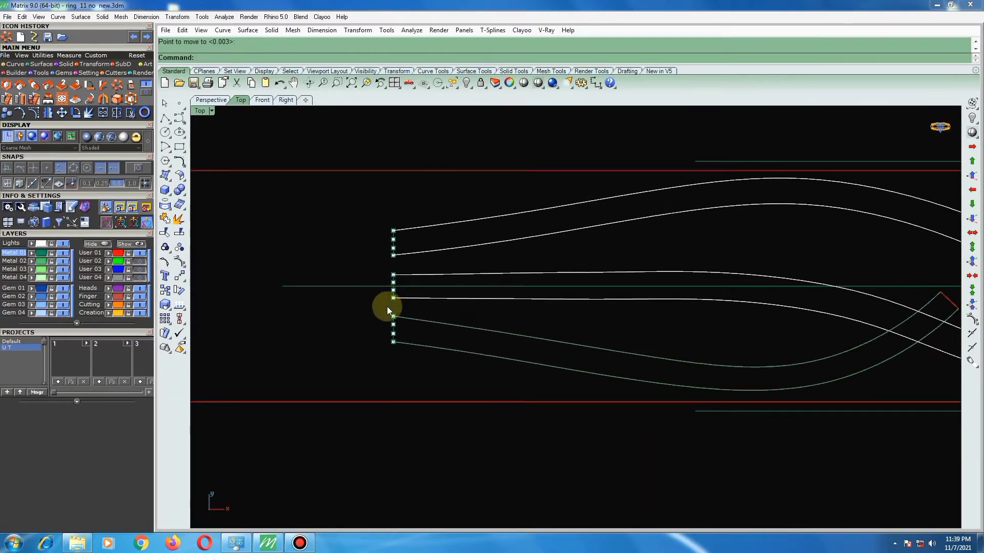
{"action": "scroll", "coordinate": [386, 306], "scroll_direction": "down", "scroll_amount": 3}
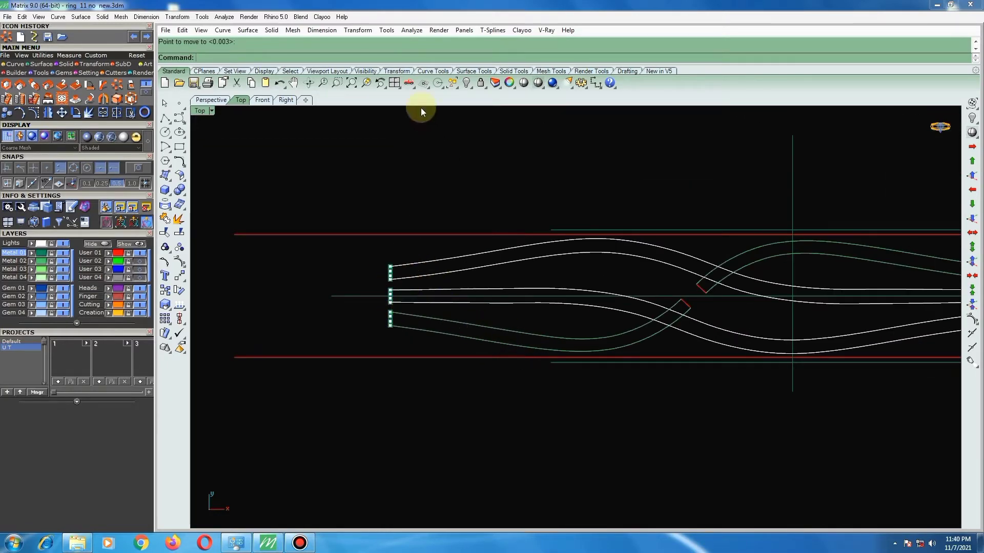
Zoom and orbit the Perspective view for a diagonal look at the flat-lying band curves.
{"action": "left_click", "coordinate": [225, 100]}
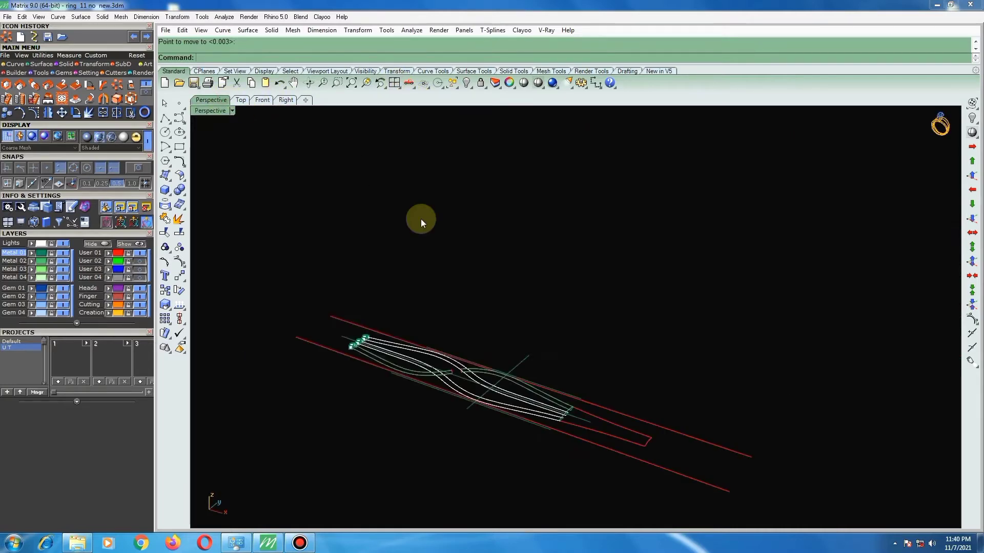
{"action": "scroll", "coordinate": [391, 340], "scroll_direction": "down", "scroll_amount": 1}
{"action": "scroll", "coordinate": [360, 271], "scroll_direction": "up", "scroll_amount": 3}
{"action": "scroll", "coordinate": [358, 266], "scroll_direction": "up", "scroll_amount": 2}
{"action": "scroll", "coordinate": [339, 229], "scroll_direction": "down", "scroll_amount": 2}
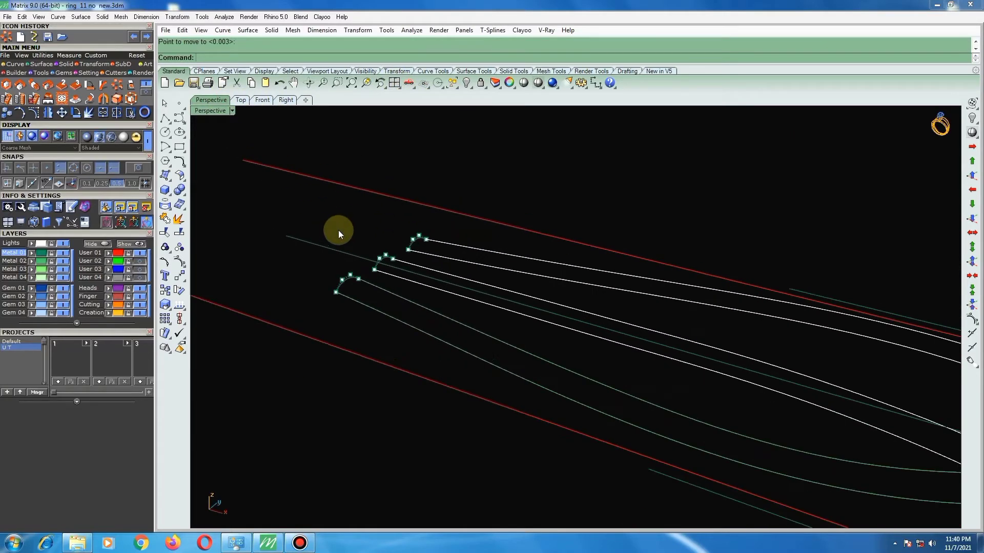
{"action": "scroll", "coordinate": [445, 255], "scroll_direction": "down", "scroll_amount": 2}
{"action": "scroll", "coordinate": [469, 270], "scroll_direction": "down", "scroll_amount": 2}
{"action": "scroll", "coordinate": [404, 255], "scroll_direction": "up", "scroll_amount": 2}
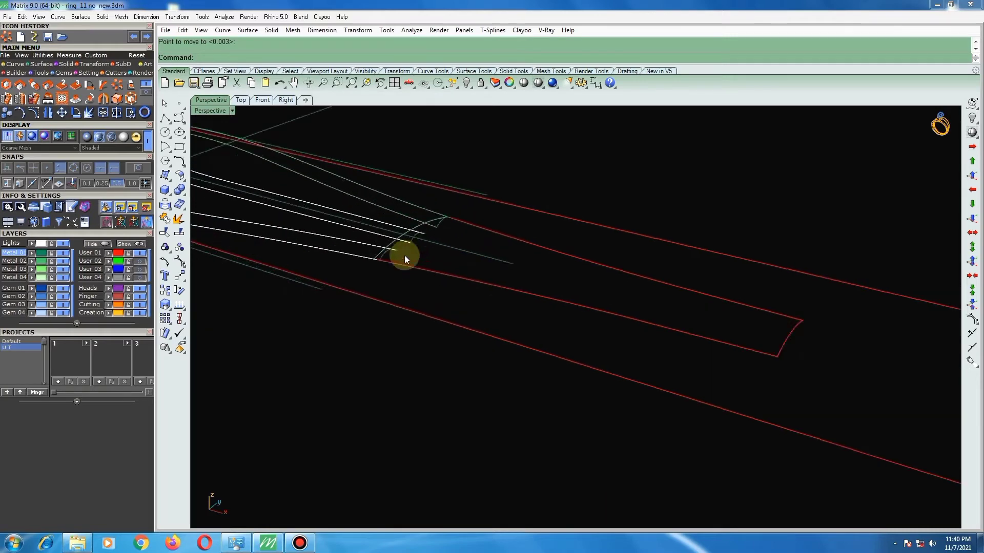
{"action": "scroll", "coordinate": [435, 232], "scroll_direction": "up", "scroll_amount": 1}
{"action": "scroll", "coordinate": [573, 291], "scroll_direction": "down", "scroll_amount": 3}
{"action": "scroll", "coordinate": [438, 269], "scroll_direction": "down", "scroll_amount": 2}
{"action": "scroll", "coordinate": [439, 252], "scroll_direction": "up", "scroll_amount": 2}
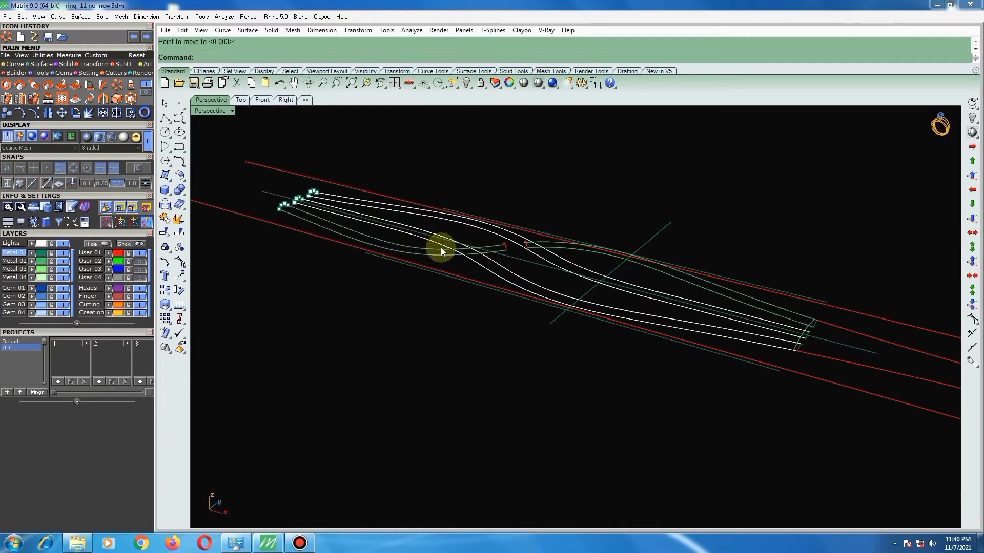
{"action": "scroll", "coordinate": [564, 228], "scroll_direction": "up", "scroll_amount": 2}
{"action": "scroll", "coordinate": [528, 264], "scroll_direction": "up", "scroll_amount": 2}
{"action": "scroll", "coordinate": [486, 282], "scroll_direction": "up", "scroll_amount": 2}
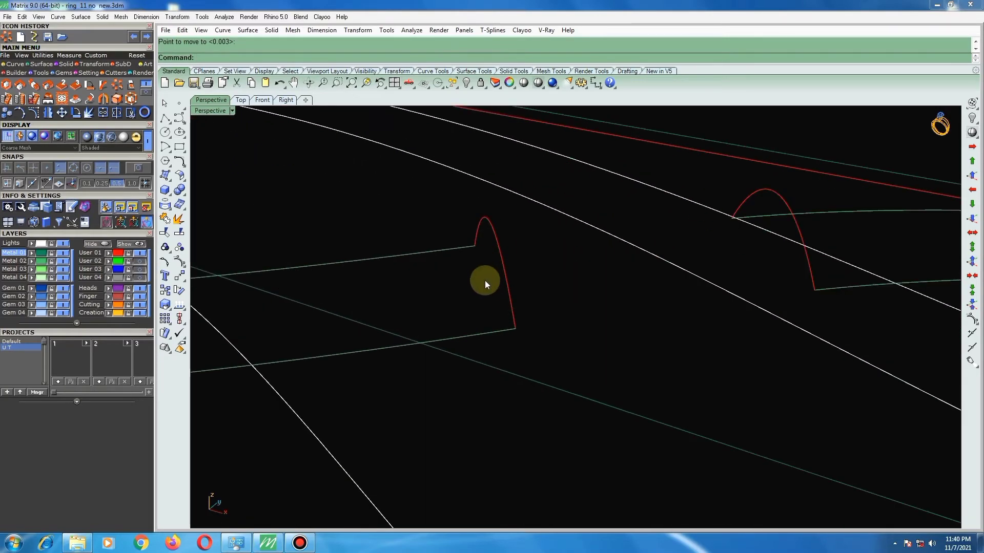
{"action": "scroll", "coordinate": [431, 273], "scroll_direction": "down", "scroll_amount": 2}
{"action": "scroll", "coordinate": [461, 276], "scroll_direction": "down", "scroll_amount": 2}
{"action": "scroll", "coordinate": [476, 267], "scroll_direction": "down", "scroll_amount": 2}
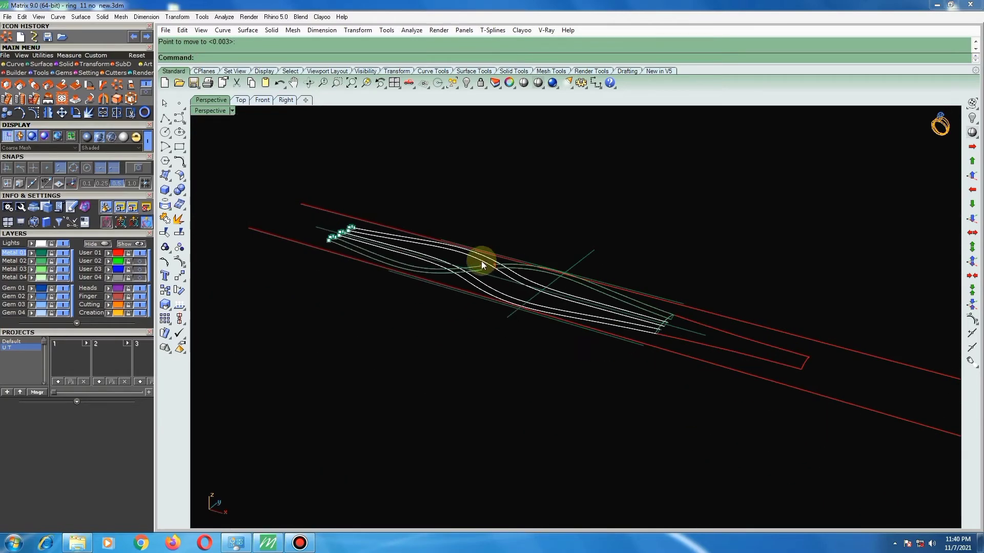
{"action": "mouse_move", "coordinate": [477, 259]}
{"action": "right_mouse_down"}
{"action": "mouse_move", "coordinate": [555, 270]}
{"action": "mouse_move", "coordinate": [556, 374]}
{"action": "mouse_move", "coordinate": [544, 395]}
{"action": "right_mouse_up"}
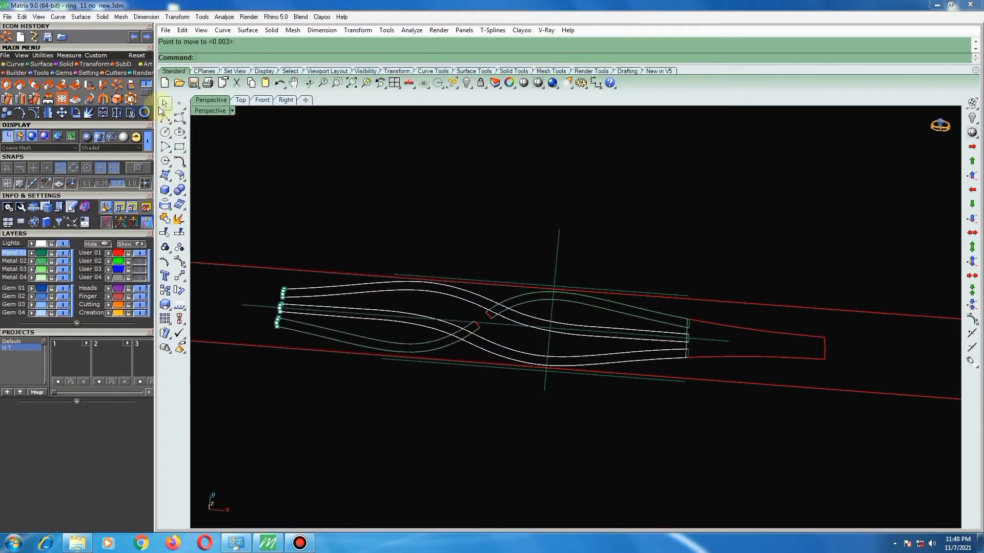
{"action": "mouse_move", "coordinate": [666, 358]}
{"action": "right_mouse_down"}
{"action": "mouse_move", "coordinate": [689, 363]}
{"action": "mouse_move", "coordinate": [637, 373]}
{"action": "mouse_move", "coordinate": [645, 379]}
{"action": "right_mouse_up"}
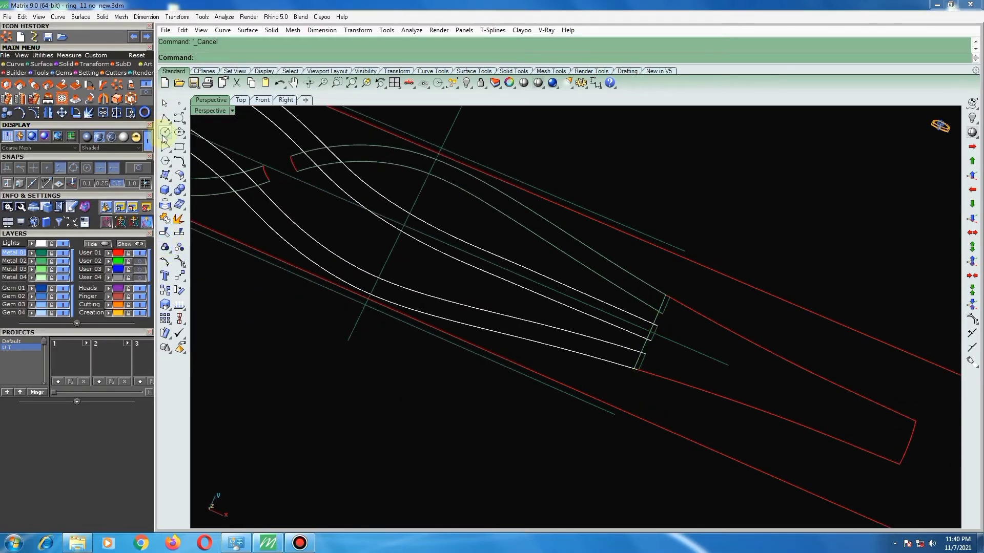
Sweep the lower band along its two rails using the left-end profile.
{"action": "left_click", "coordinate": [165, 176]}
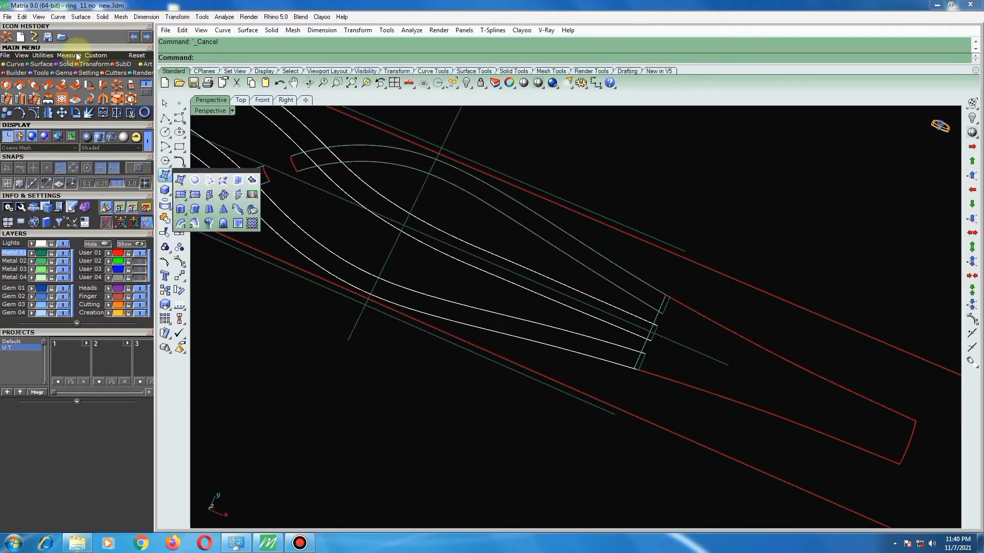
{"action": "left_click", "coordinate": [41, 63]}
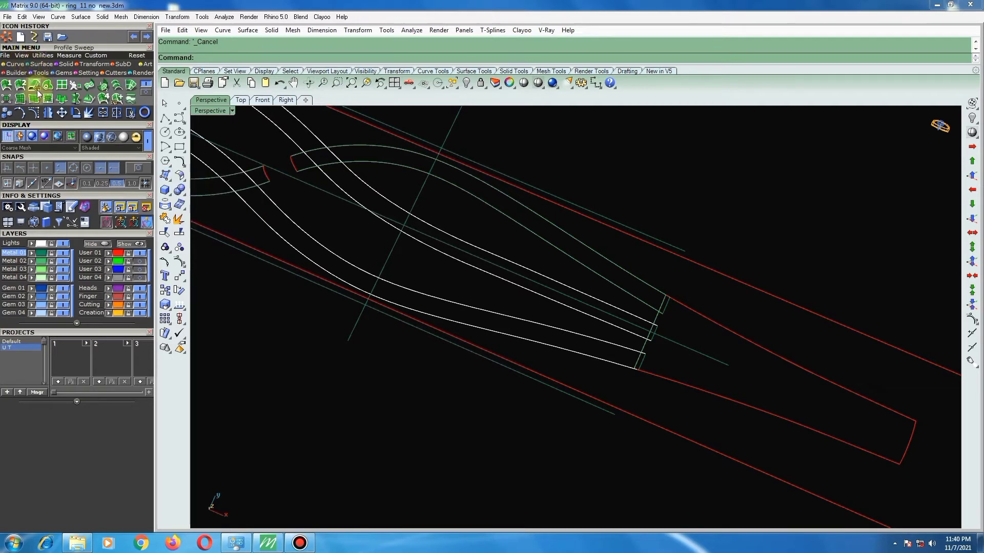
{"action": "left_click", "coordinate": [21, 85]}
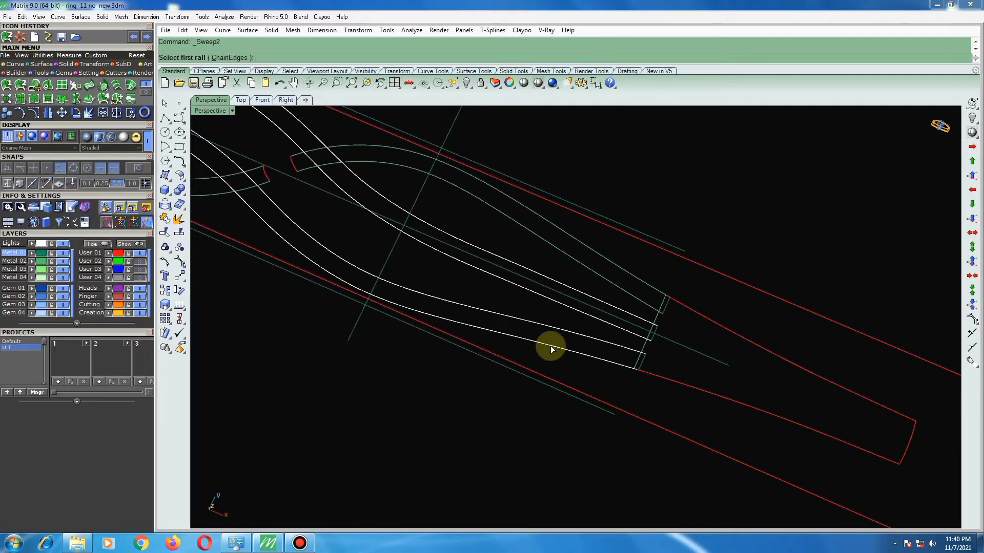
{"action": "left_click", "coordinate": [516, 341]}
{"action": "left_click", "coordinate": [511, 316]}
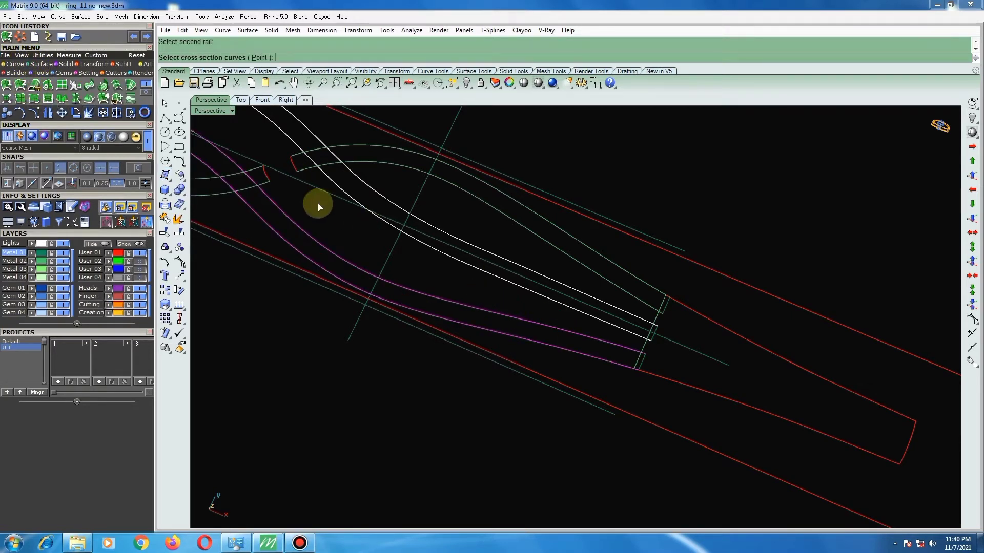
{"action": "left_click", "coordinate": [645, 361]}
{"action": "scroll", "coordinate": [645, 362], "scroll_direction": "down", "scroll_amount": 2}
{"action": "scroll", "coordinate": [650, 361], "scroll_direction": "down", "scroll_amount": 2}
{"action": "scroll", "coordinate": [447, 262], "scroll_direction": "up", "scroll_amount": 5}
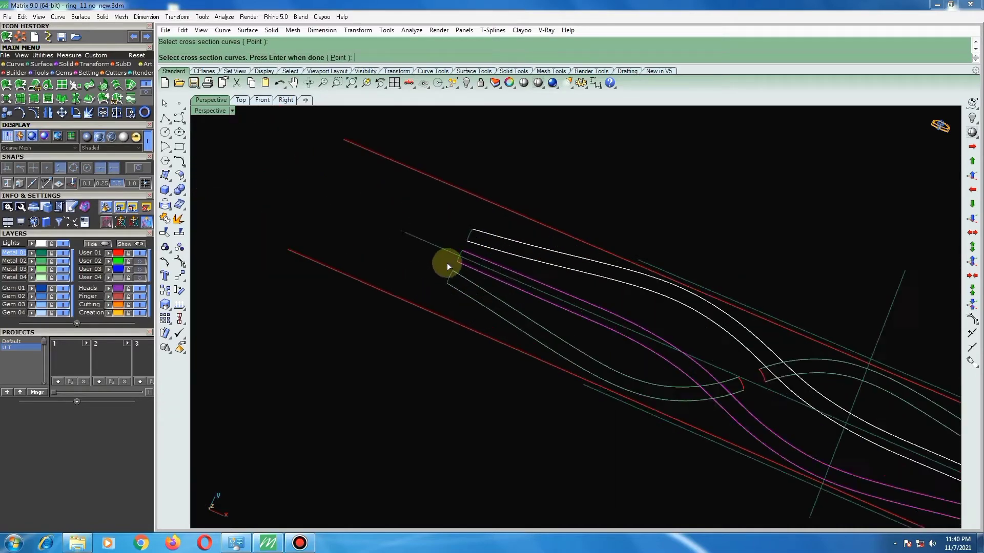
{"action": "scroll", "coordinate": [446, 263], "scroll_direction": "up", "scroll_amount": 2}
{"action": "scroll", "coordinate": [469, 246], "scroll_direction": "up", "scroll_amount": 2}
{"action": "left_click", "coordinate": [471, 233]}
{"action": "scroll", "coordinate": [435, 241], "scroll_direction": "down", "scroll_amount": 3}
{"action": "scroll", "coordinate": [388, 251], "scroll_direction": "up", "scroll_amount": 2}
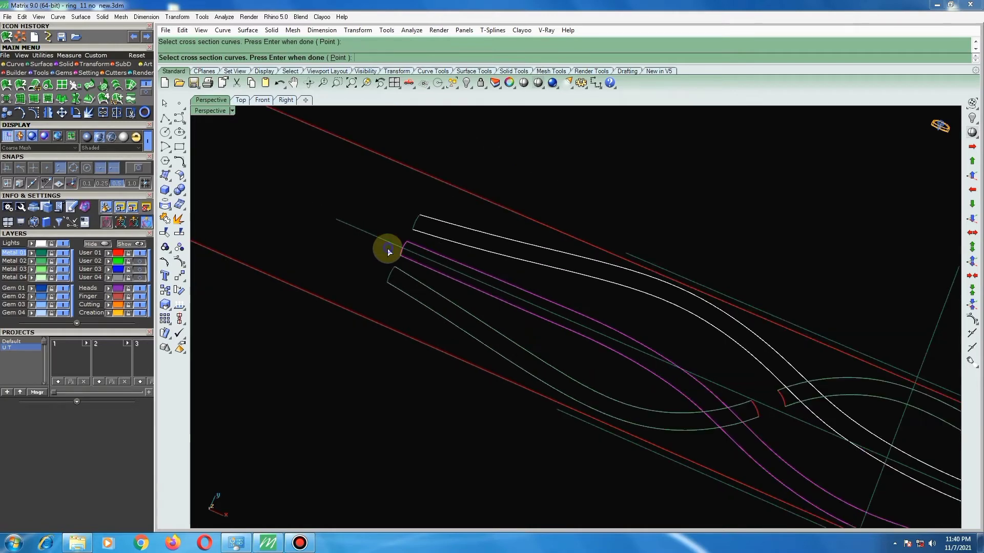
{"action": "key", "text": "Return"}
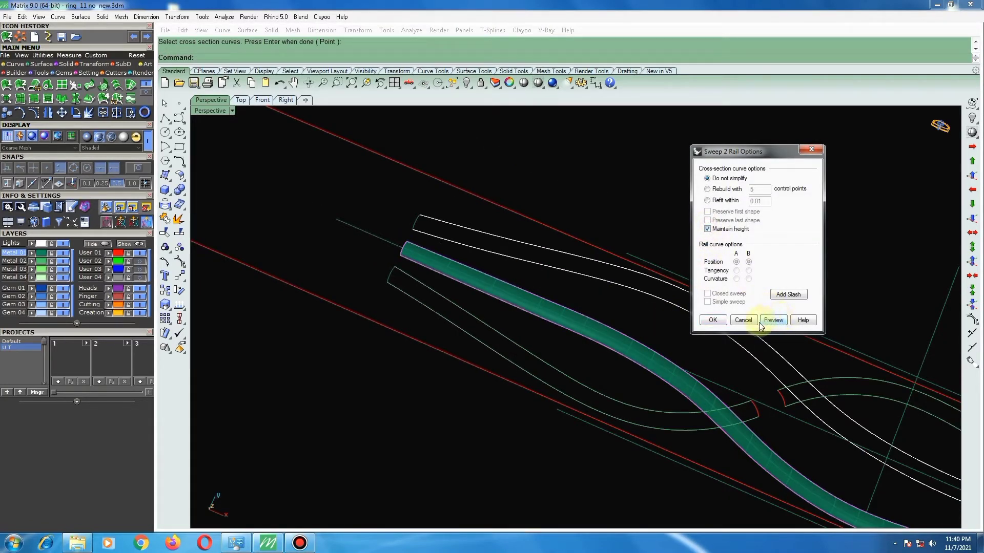
{"action": "left_click", "coordinate": [712, 320]}
{"action": "scroll", "coordinate": [564, 336], "scroll_direction": "down", "scroll_amount": 3}
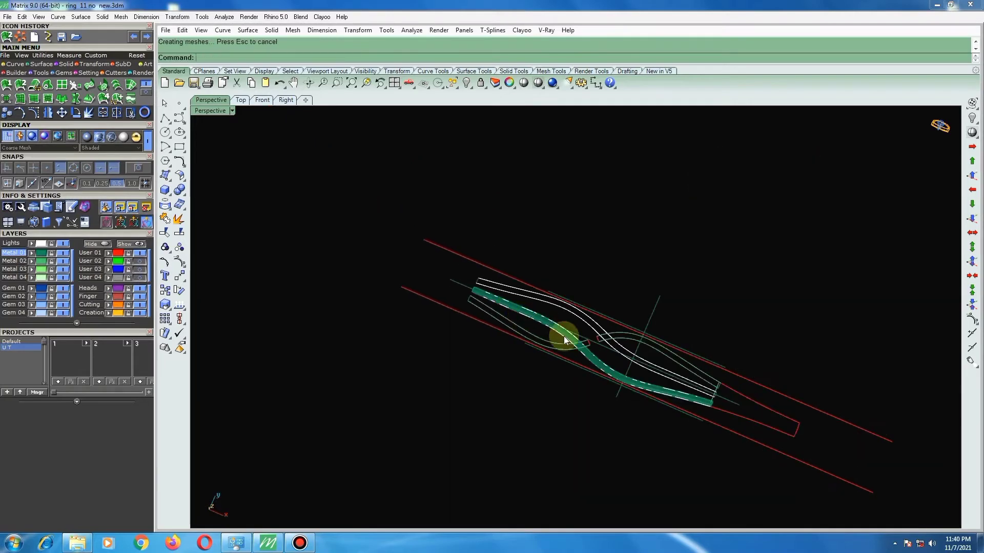
{"action": "scroll", "coordinate": [662, 389], "scroll_direction": "up", "scroll_amount": 3}
Sweep the second band along its rails with the left-end profile as cross section.
{"action": "mouse_move", "coordinate": [662, 389]}
{"action": "right_mouse_down"}
{"action": "mouse_move", "coordinate": [615, 282]}
{"action": "mouse_move", "coordinate": [582, 260]}
{"action": "mouse_move", "coordinate": [573, 273]}
{"action": "mouse_move", "coordinate": [580, 310]}
{"action": "mouse_move", "coordinate": [652, 444]}
{"action": "mouse_move", "coordinate": [600, 411]}
{"action": "right_mouse_up"}
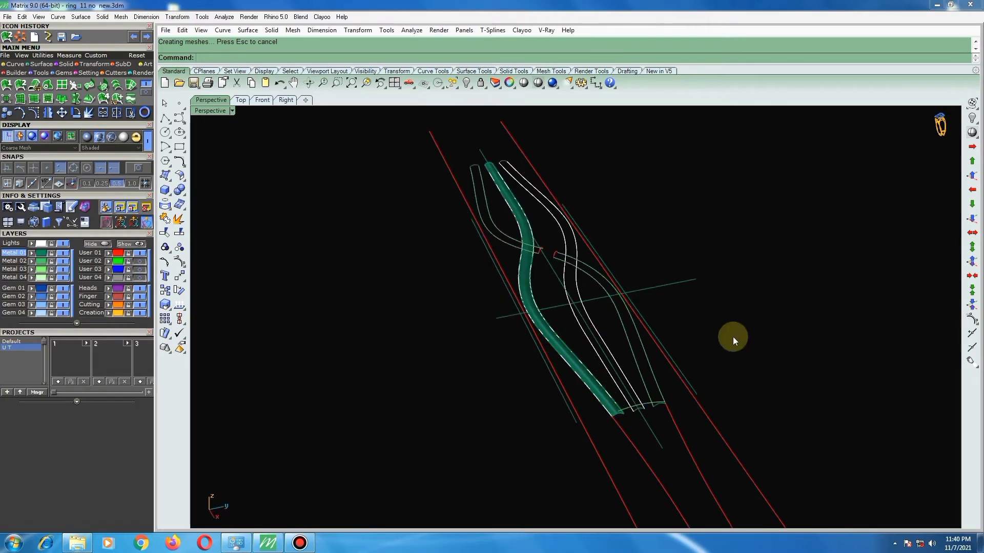
{"action": "scroll", "coordinate": [588, 380], "scroll_direction": "up", "scroll_amount": 2}
{"action": "mouse_move", "coordinate": [624, 393]}
{"action": "right_mouse_down"}
{"action": "mouse_move", "coordinate": [650, 408]}
{"action": "mouse_move", "coordinate": [676, 395]}
{"action": "right_mouse_up"}
{"action": "scroll", "coordinate": [556, 334], "scroll_direction": "down", "scroll_amount": 4}
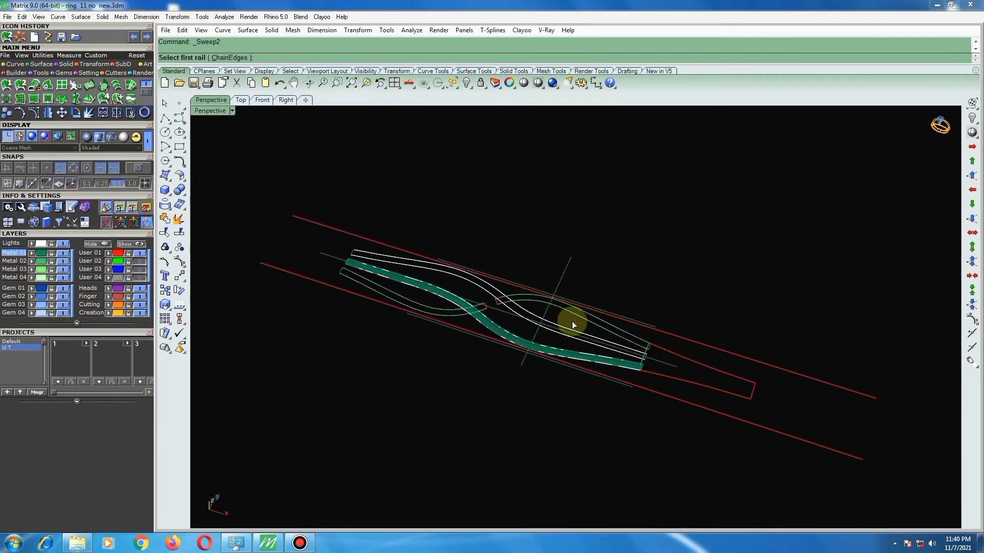
{"action": "scroll", "coordinate": [579, 338], "scroll_direction": "up", "scroll_amount": 3}
{"action": "left_click", "coordinate": [566, 348]}
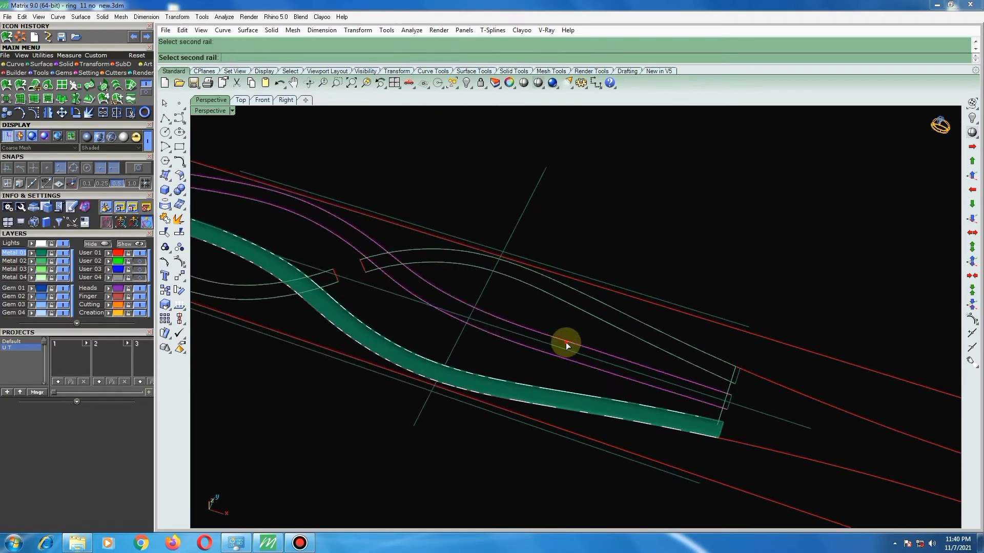
{"action": "scroll", "coordinate": [568, 339], "scroll_direction": "down", "scroll_amount": 3}
{"action": "scroll", "coordinate": [351, 259], "scroll_direction": "up", "scroll_amount": 2}
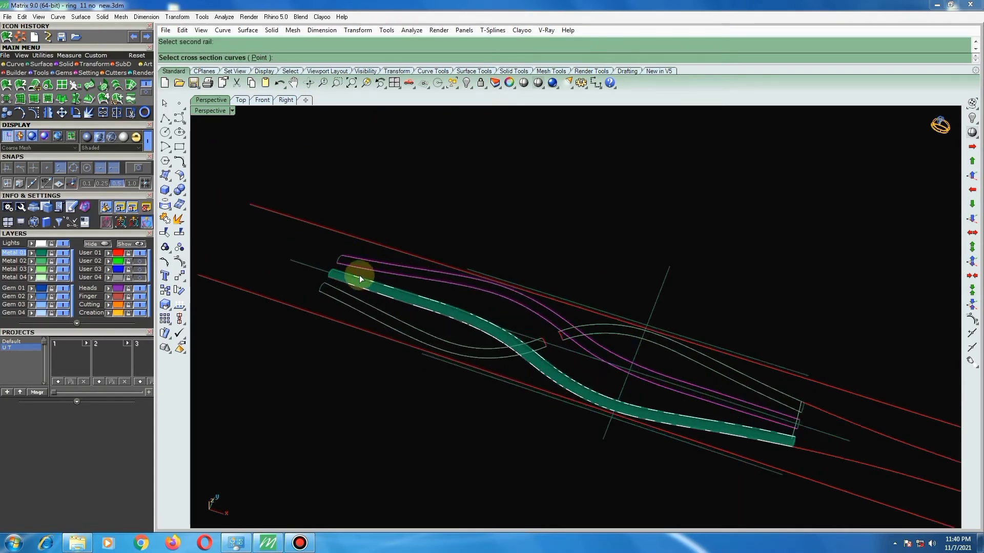
{"action": "scroll", "coordinate": [345, 264], "scroll_direction": "up", "scroll_amount": 2}
{"action": "left_click", "coordinate": [342, 260]}
{"action": "scroll", "coordinate": [343, 261], "scroll_direction": "down", "scroll_amount": 3}
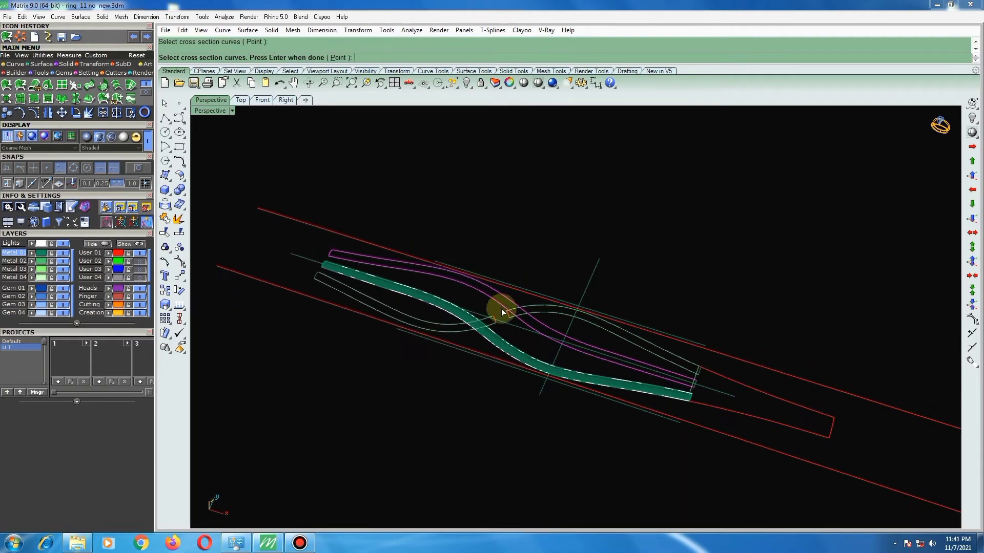
{"action": "scroll", "coordinate": [696, 377], "scroll_direction": "up", "scroll_amount": 3}
{"action": "key", "text": "Return"}
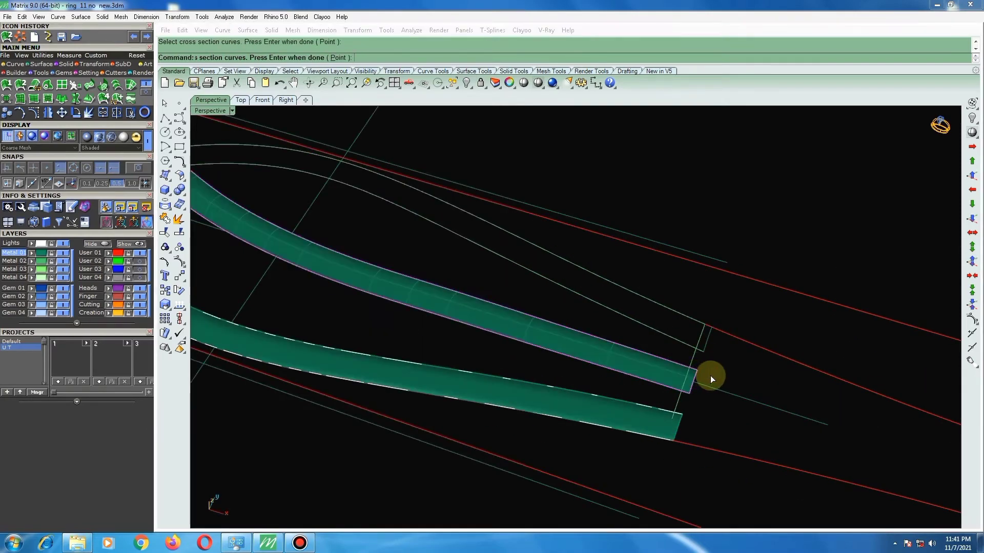
{"action": "key", "text": "Return"}
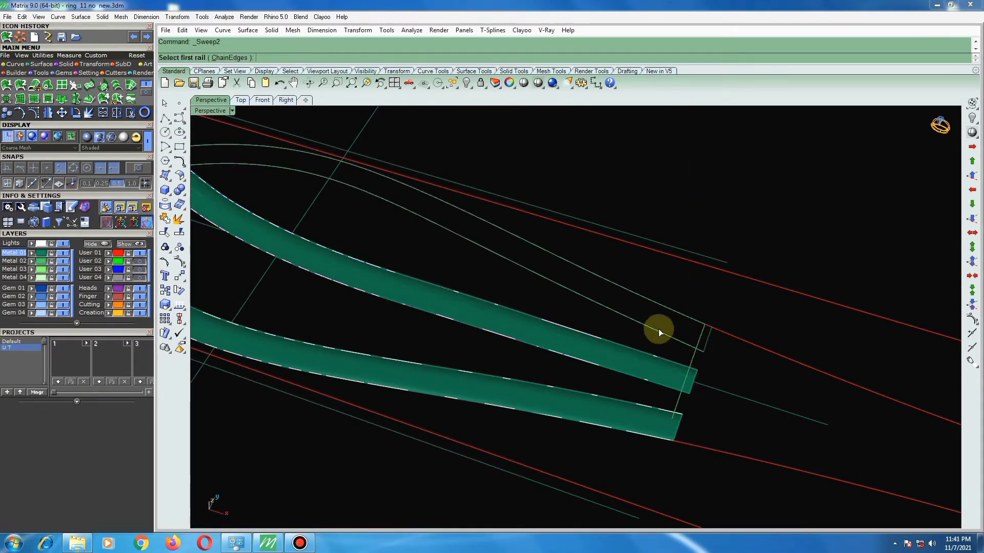
Repeat the two-rail sweep to build the upper band piece from its start profile.
{"action": "key", "text": "Return"}
{"action": "left_click", "coordinate": [658, 330]}
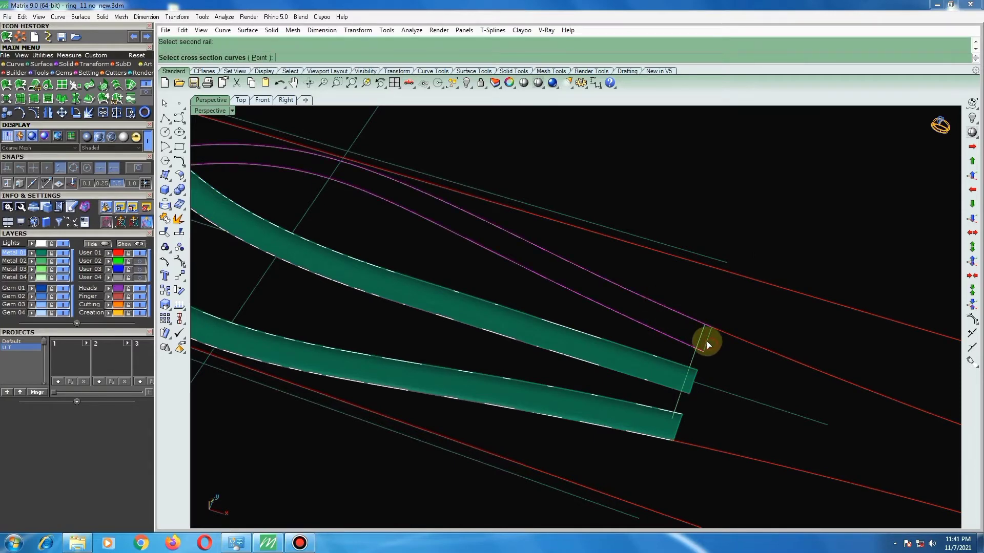
{"action": "left_click", "coordinate": [706, 341]}
{"action": "scroll", "coordinate": [692, 340], "scroll_direction": "down", "scroll_amount": 3}
{"action": "scroll", "coordinate": [512, 282], "scroll_direction": "up", "scroll_amount": 2}
{"action": "scroll", "coordinate": [504, 274], "scroll_direction": "up", "scroll_amount": 2}
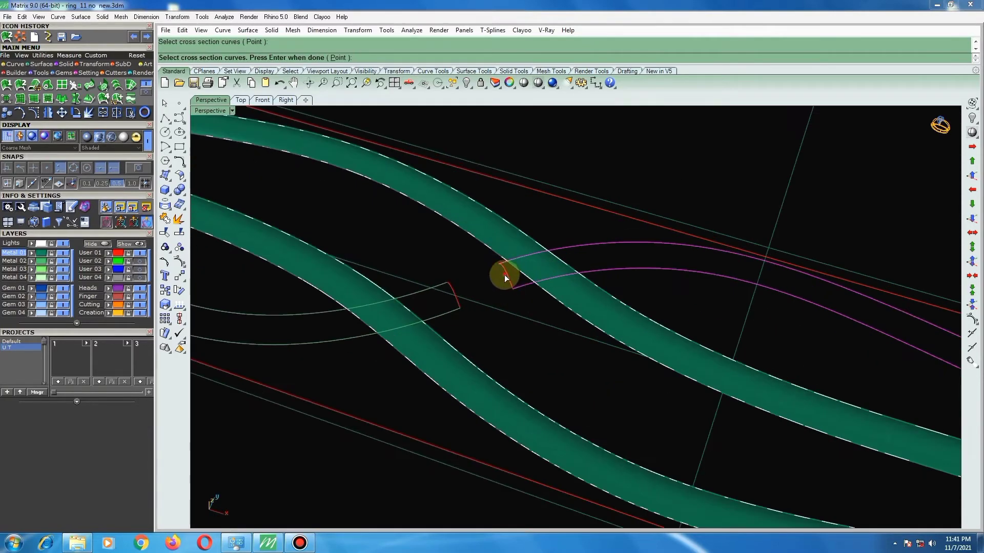
{"action": "left_click", "coordinate": [504, 274]}
{"action": "key", "text": "Return"}
{"action": "key", "text": "Return"}
{"action": "scroll", "coordinate": [471, 284], "scroll_direction": "down", "scroll_amount": 2}
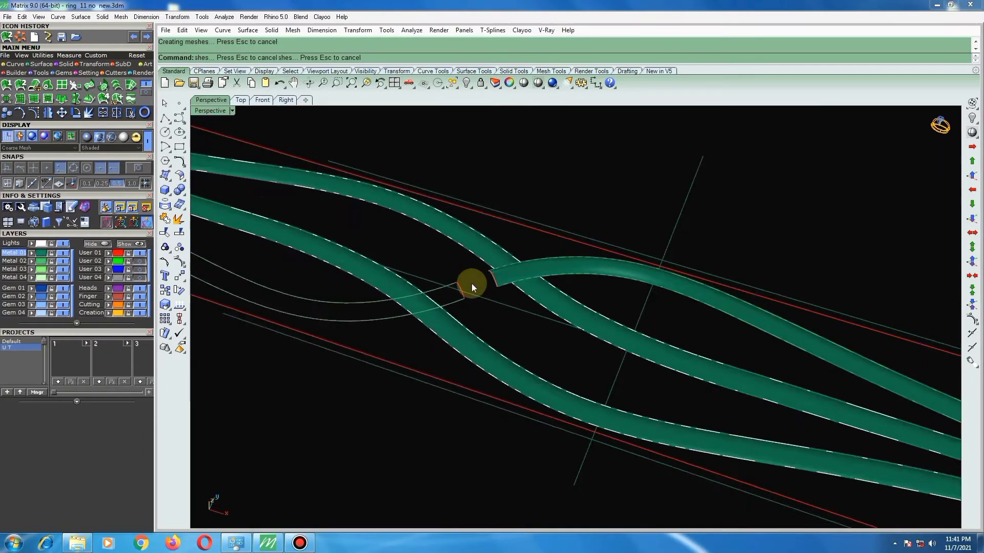
{"action": "scroll", "coordinate": [471, 283], "scroll_direction": "down", "scroll_amount": 4}
{"action": "scroll", "coordinate": [443, 294], "scroll_direction": "up", "scroll_amount": 2}
{"action": "key", "text": "Return"}
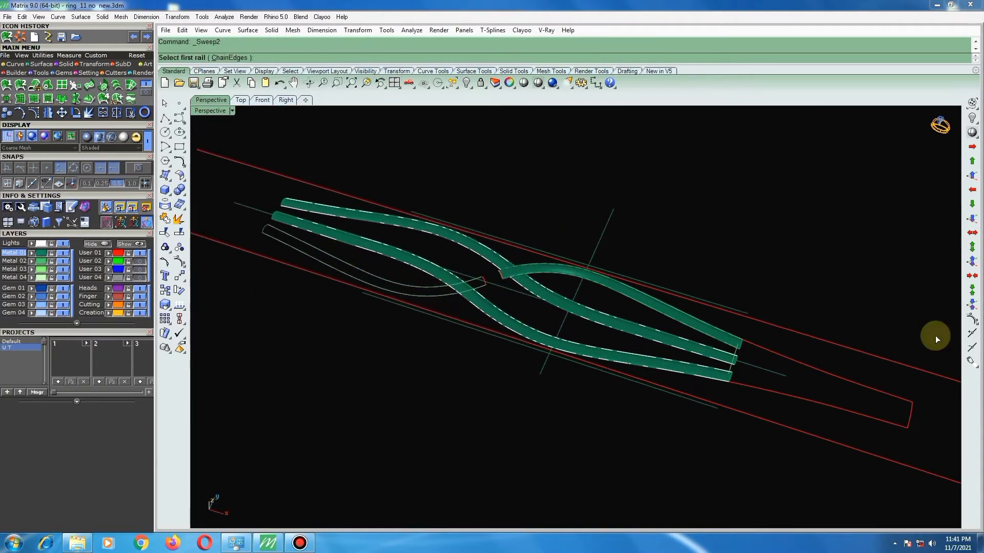
Sweep the remaining short piece along its two rails and end profile, completing the third band.
{"action": "left_click", "coordinate": [334, 265]}
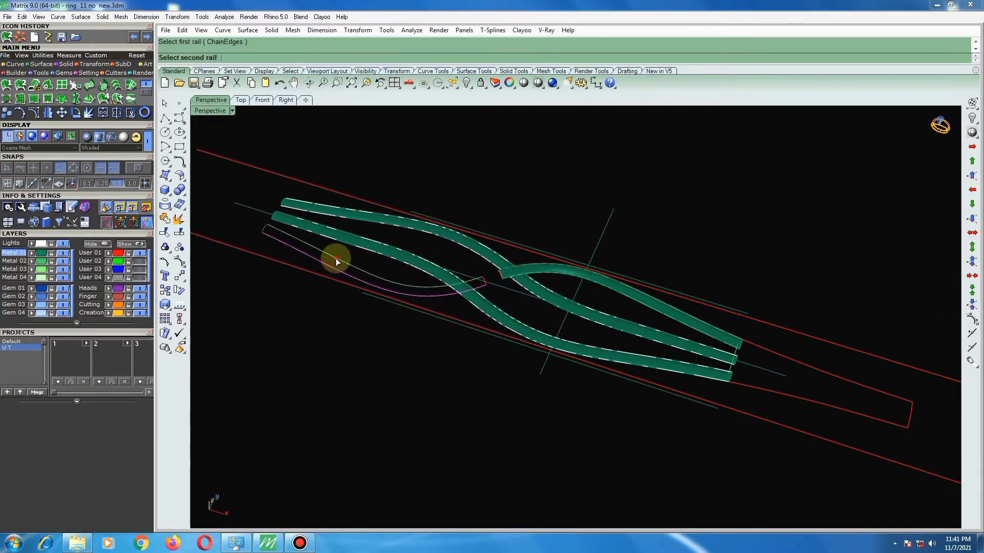
{"action": "left_click", "coordinate": [269, 227]}
{"action": "scroll", "coordinate": [478, 278], "scroll_direction": "up", "scroll_amount": 2}
{"action": "left_click", "coordinate": [478, 278]}
{"action": "key", "text": "Return"}
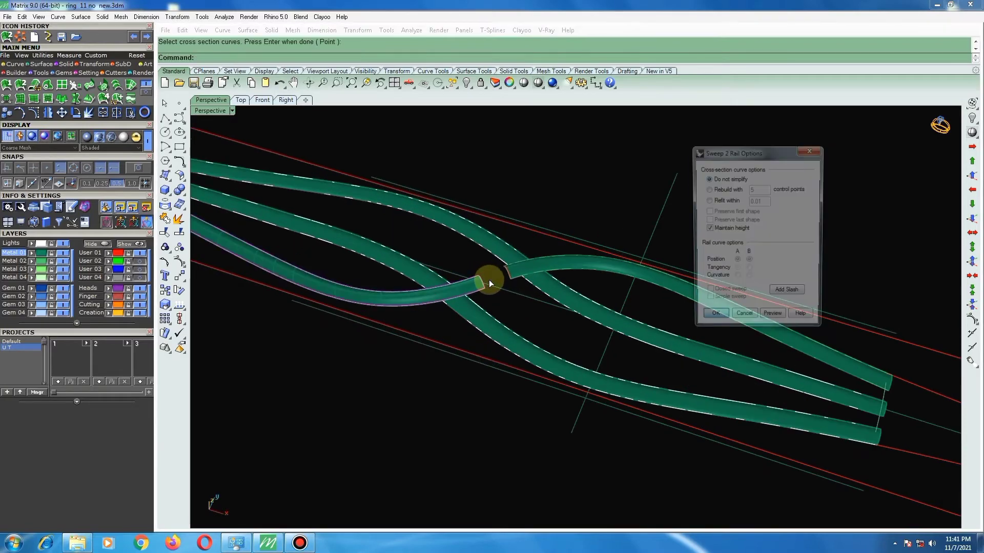
{"action": "key", "text": "Return"}
{"action": "scroll", "coordinate": [565, 217], "scroll_direction": "down", "scroll_amount": 3}
{"action": "scroll", "coordinate": [581, 315], "scroll_direction": "up", "scroll_amount": 2}
{"action": "scroll", "coordinate": [619, 333], "scroll_direction": "up", "scroll_amount": 2}
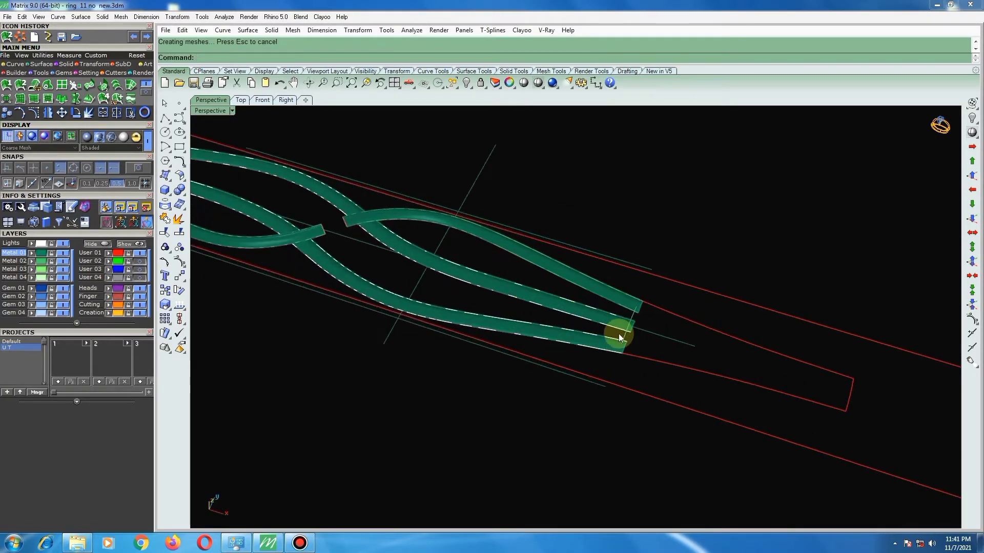
{"action": "scroll", "coordinate": [640, 352], "scroll_direction": "up", "scroll_amount": 1}
{"action": "scroll", "coordinate": [614, 361], "scroll_direction": "up", "scroll_amount": 1}
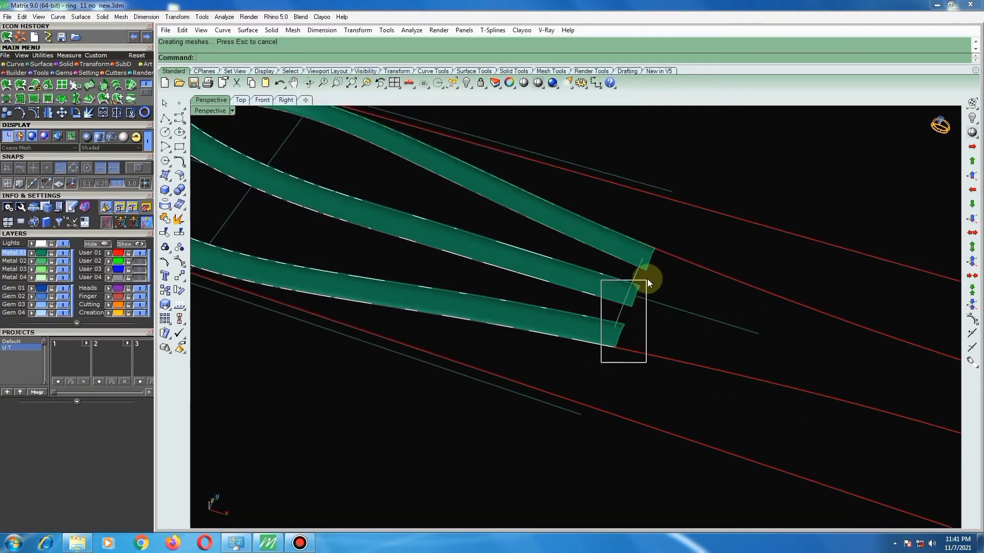
Select the two edge curves at the tapered end and show their control points.
{"action": "left_click_drag", "start_coordinate": [647, 282], "coordinate": [648, 282]}
{"action": "scroll", "coordinate": [614, 312], "scroll_direction": "down", "scroll_amount": 4}
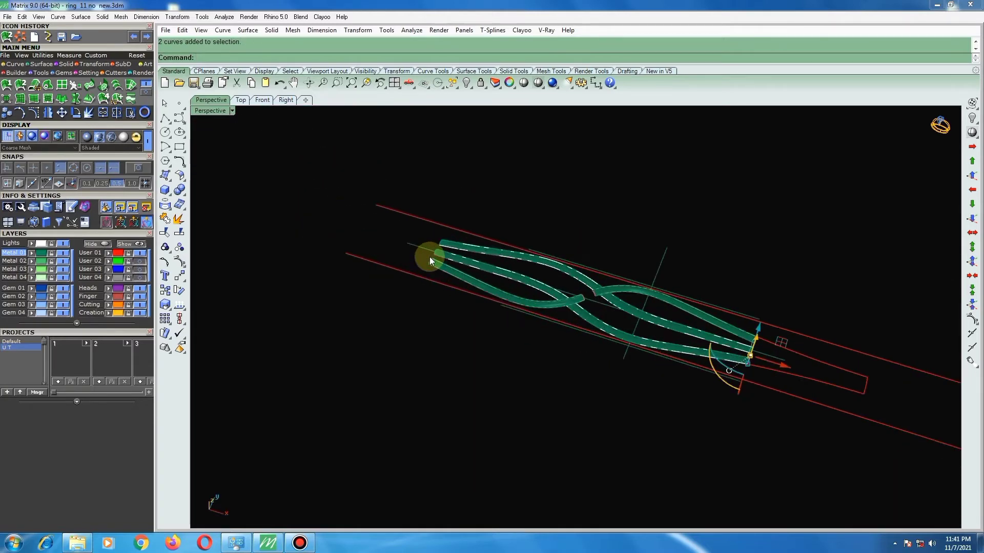
{"action": "scroll", "coordinate": [426, 260], "scroll_direction": "up", "scroll_amount": 2}
{"action": "scroll", "coordinate": [443, 231], "scroll_direction": "up", "scroll_amount": 2}
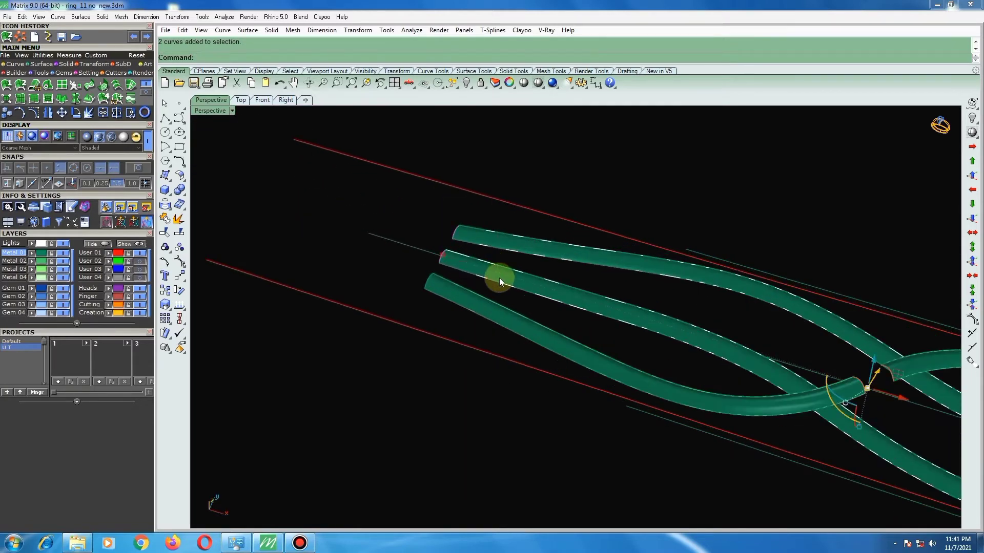
{"action": "key", "text": "F10"}
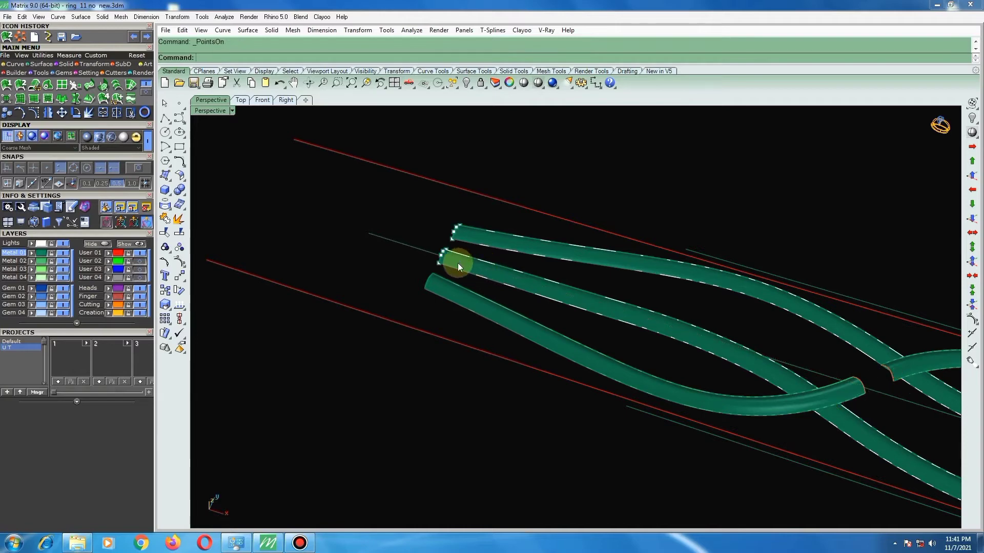
{"action": "scroll", "coordinate": [441, 258], "scroll_direction": "up", "scroll_amount": 2}
{"action": "scroll", "coordinate": [418, 235], "scroll_direction": "up", "scroll_amount": 1}
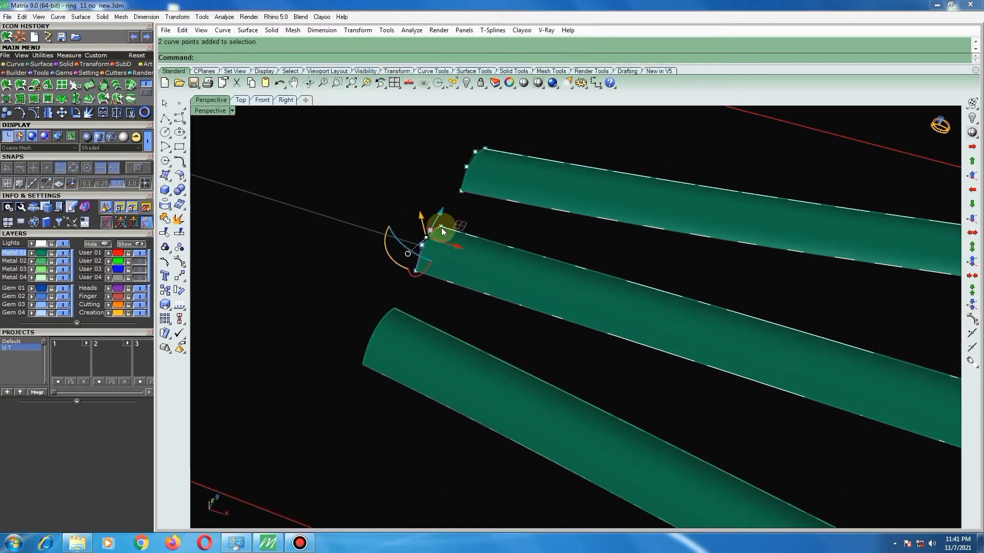
{"action": "scroll", "coordinate": [450, 174], "scroll_direction": "up", "scroll_amount": 1}
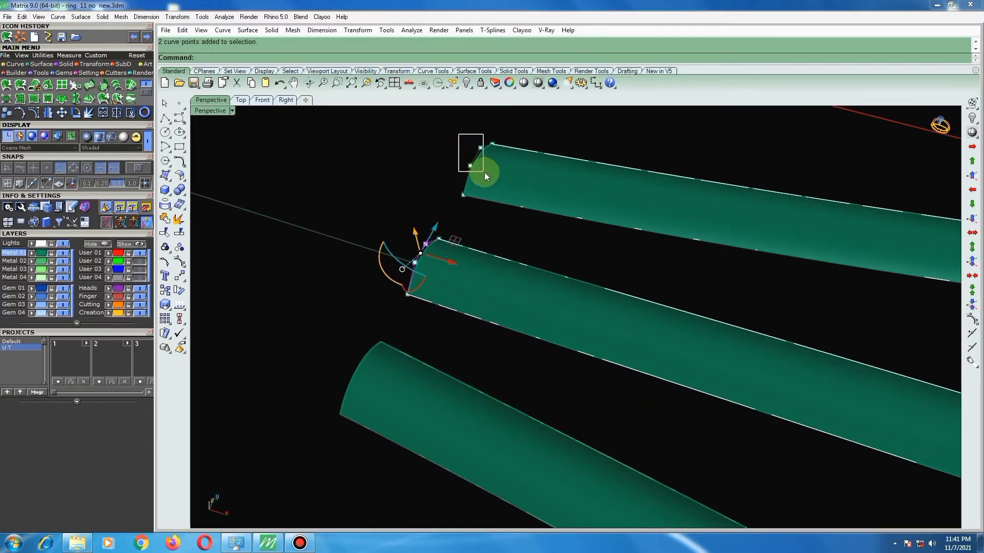
Window-select the control points at the band ends.
{"action": "left_click_drag", "start_coordinate": [481, 168], "coordinate": [484, 172]}
{"action": "scroll", "coordinate": [375, 205], "scroll_direction": "down", "scroll_amount": 2}
{"action": "scroll", "coordinate": [358, 224], "scroll_direction": "down", "scroll_amount": 2}
{"action": "scroll", "coordinate": [359, 219], "scroll_direction": "down", "scroll_amount": 3}
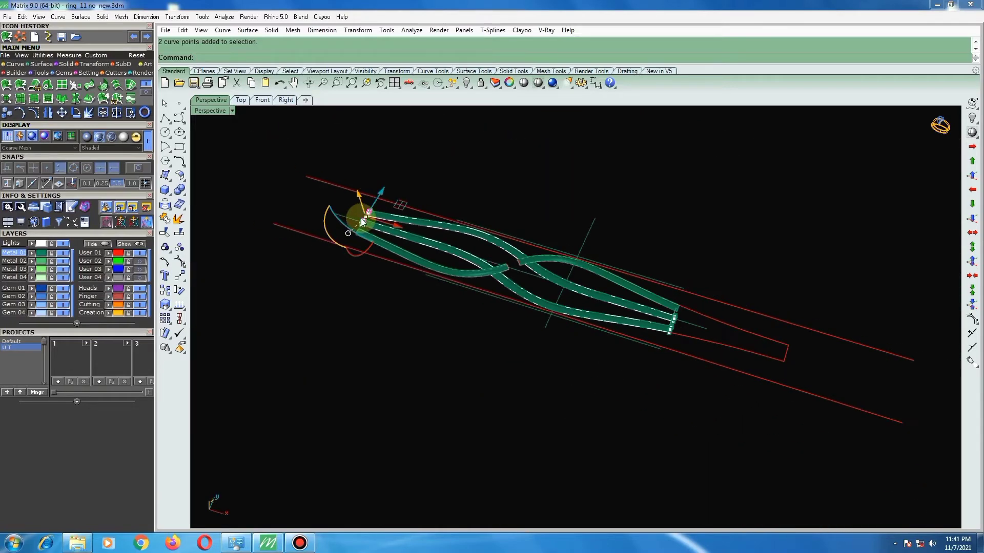
{"action": "mouse_move", "coordinate": [360, 219]}
{"action": "right_mouse_down"}
{"action": "mouse_move", "coordinate": [529, 286]}
{"action": "mouse_move", "coordinate": [440, 323]}
{"action": "right_mouse_up"}
{"action": "scroll", "coordinate": [523, 308], "scroll_direction": "up", "scroll_amount": 4}
{"action": "scroll", "coordinate": [570, 234], "scroll_direction": "up", "scroll_amount": 2}
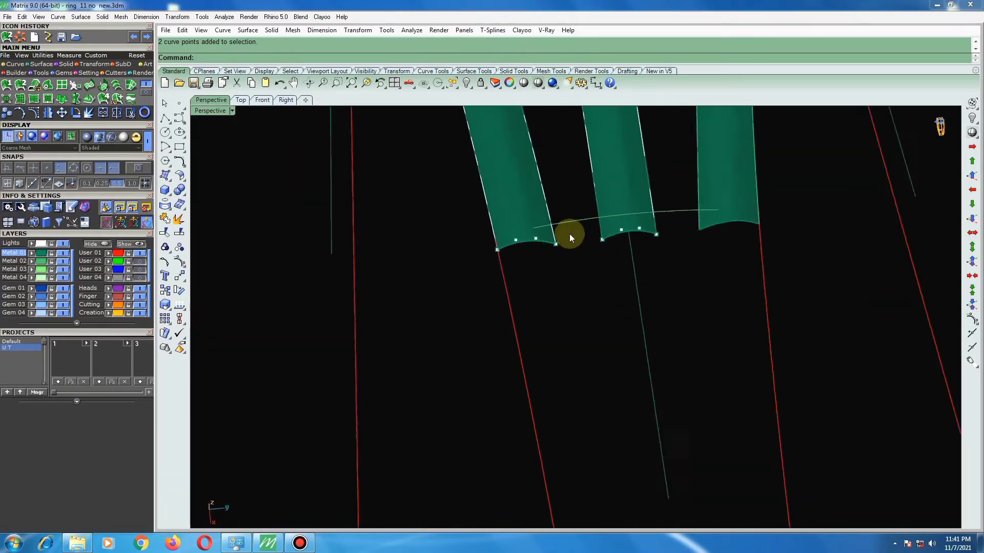
{"action": "scroll", "coordinate": [515, 253], "scroll_direction": "up", "scroll_amount": 2}
{"action": "scroll", "coordinate": [422, 273], "scroll_direction": "up", "scroll_amount": 2}
{"action": "left_click_drag", "start_coordinate": [558, 213], "coordinate": [558, 214]}
{"action": "scroll", "coordinate": [406, 254], "scroll_direction": "down", "scroll_amount": 2}
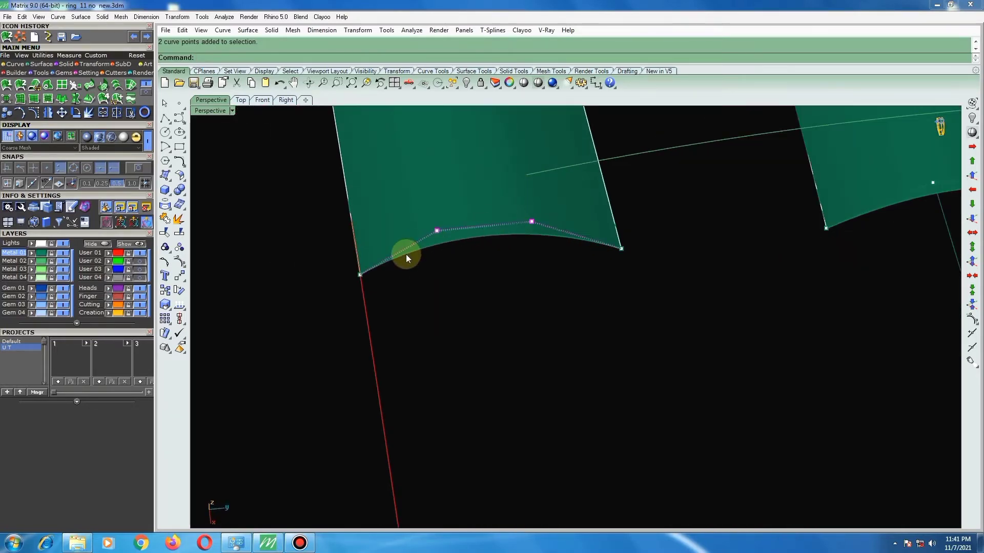
From an edge-on view, drag the selected end points upward so the end curves arch.
{"action": "right_click_drag", "start_coordinate": [405, 254], "coordinate": [664, 236]}
{"action": "scroll", "coordinate": [644, 246], "scroll_direction": "up", "scroll_amount": 2}
{"action": "scroll", "coordinate": [562, 303], "scroll_direction": "down", "scroll_amount": 2}
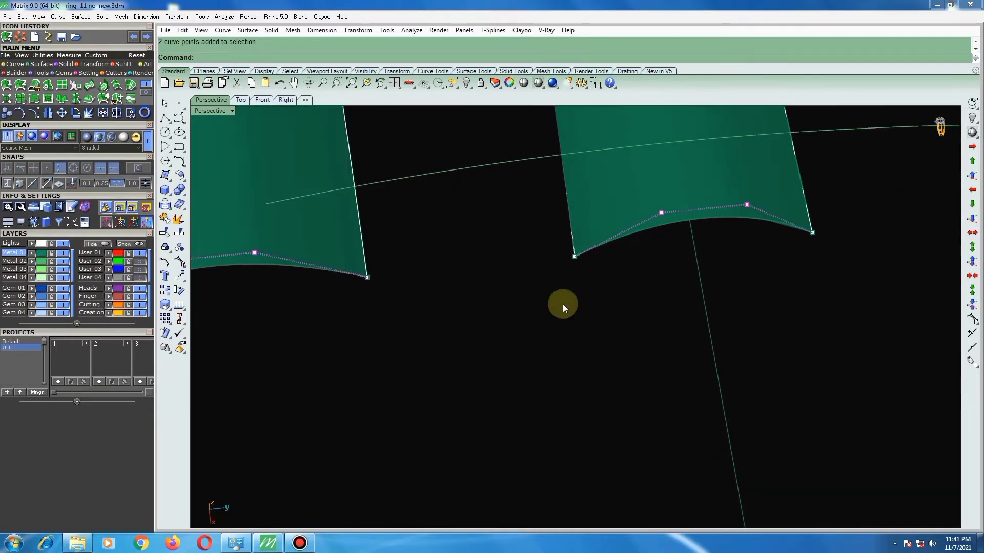
{"action": "right_click_drag", "start_coordinate": [563, 303], "coordinate": [561, 306]}
{"action": "scroll", "coordinate": [561, 297], "scroll_direction": "up", "scroll_amount": 2}
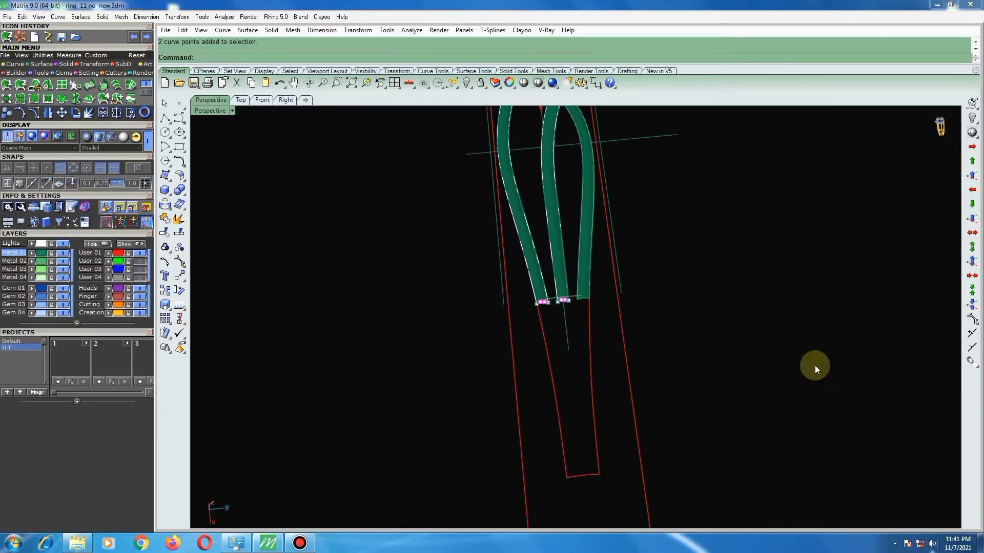
{"action": "scroll", "coordinate": [637, 306], "scroll_direction": "down", "scroll_amount": 2}
{"action": "mouse_move", "coordinate": [636, 306]}
{"action": "right_mouse_down"}
{"action": "mouse_move", "coordinate": [617, 197]}
{"action": "mouse_move", "coordinate": [631, 187]}
{"action": "right_mouse_up"}
{"action": "scroll", "coordinate": [556, 265], "scroll_direction": "up", "scroll_amount": 1}
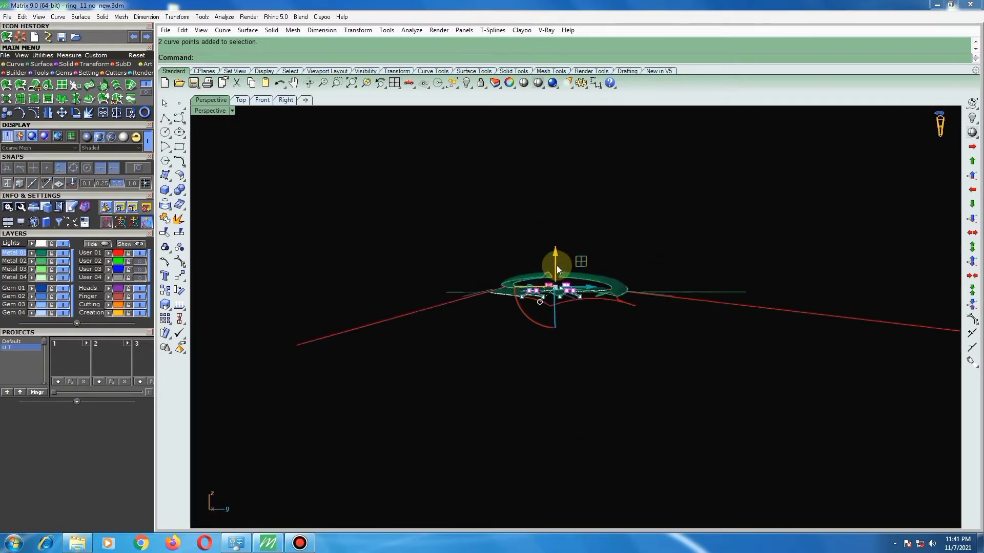
{"action": "scroll", "coordinate": [558, 292], "scroll_direction": "up", "scroll_amount": 2}
{"action": "scroll", "coordinate": [558, 292], "scroll_direction": "up", "scroll_amount": 2}
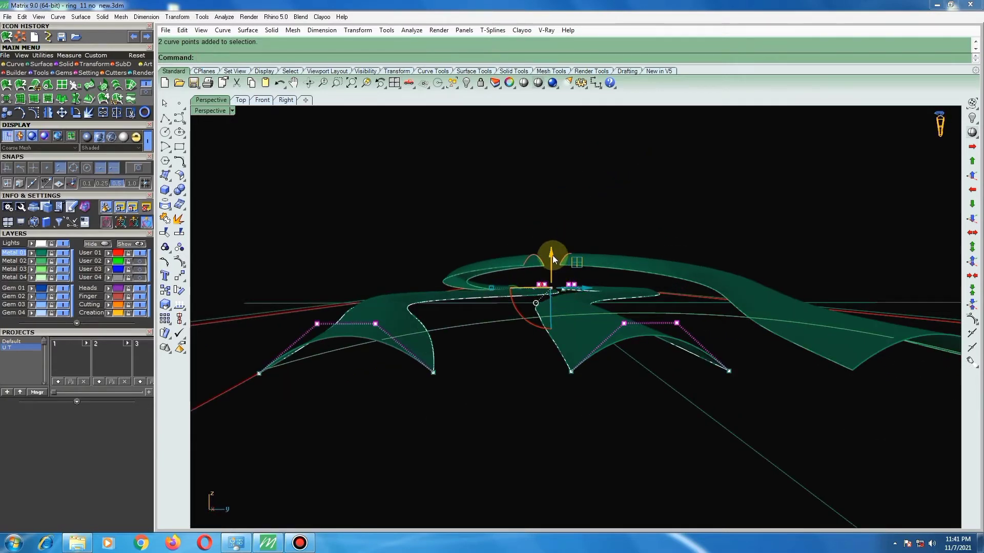
{"action": "left_click_drag", "start_coordinate": [552, 255], "coordinate": [549, 250]}
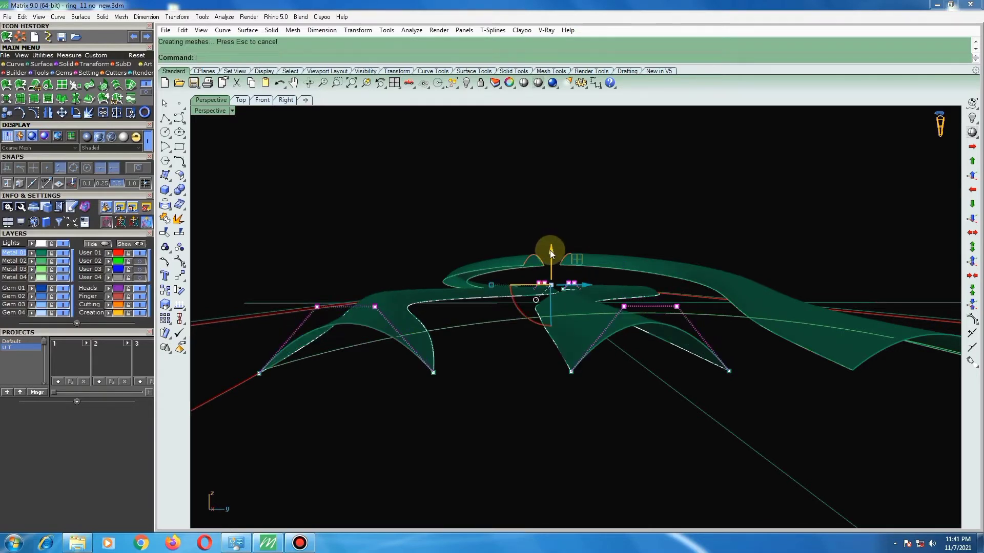
{"action": "mouse_move", "coordinate": [549, 250]}
{"action": "right_mouse_down"}
{"action": "mouse_move", "coordinate": [529, 288]}
{"action": "mouse_move", "coordinate": [461, 351]}
{"action": "mouse_move", "coordinate": [500, 435]}
{"action": "mouse_move", "coordinate": [539, 380]}
{"action": "mouse_move", "coordinate": [648, 369]}
{"action": "mouse_move", "coordinate": [691, 338]}
{"action": "mouse_move", "coordinate": [530, 364]}
{"action": "mouse_move", "coordinate": [458, 328]}
{"action": "mouse_move", "coordinate": [516, 307]}
{"action": "mouse_move", "coordinate": [536, 343]}
{"action": "mouse_move", "coordinate": [487, 367]}
{"action": "mouse_move", "coordinate": [453, 357]}
{"action": "mouse_move", "coordinate": [547, 411]}
{"action": "mouse_move", "coordinate": [521, 382]}
{"action": "mouse_move", "coordinate": [518, 265]}
{"action": "mouse_move", "coordinate": [508, 401]}
{"action": "mouse_move", "coordinate": [429, 191]}
{"action": "right_mouse_up"}
Show the Top viewport in Shaded mode with nothing selected, zoomed in on the three bands.
{"action": "left_click", "coordinate": [244, 101]}
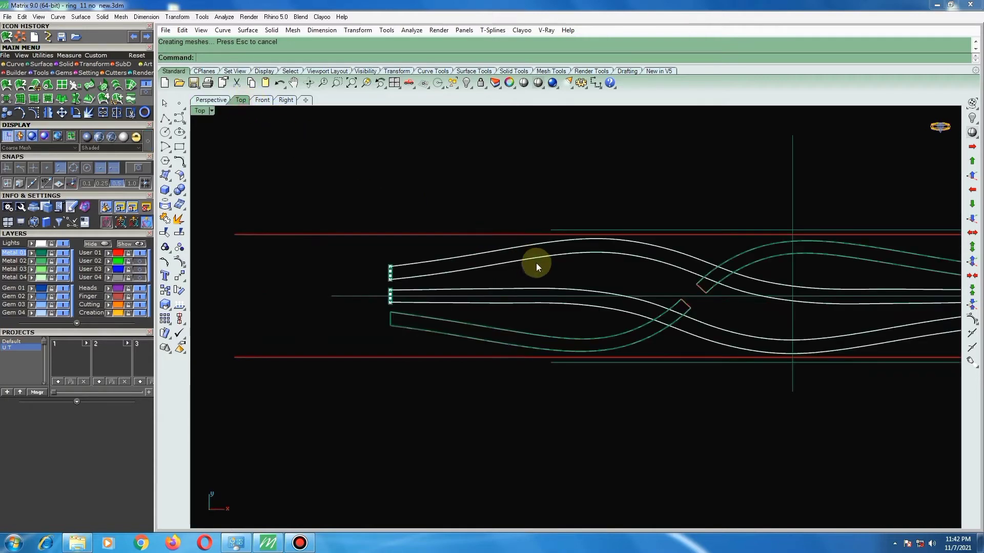
{"action": "scroll", "coordinate": [536, 263], "scroll_direction": "down", "scroll_amount": 3}
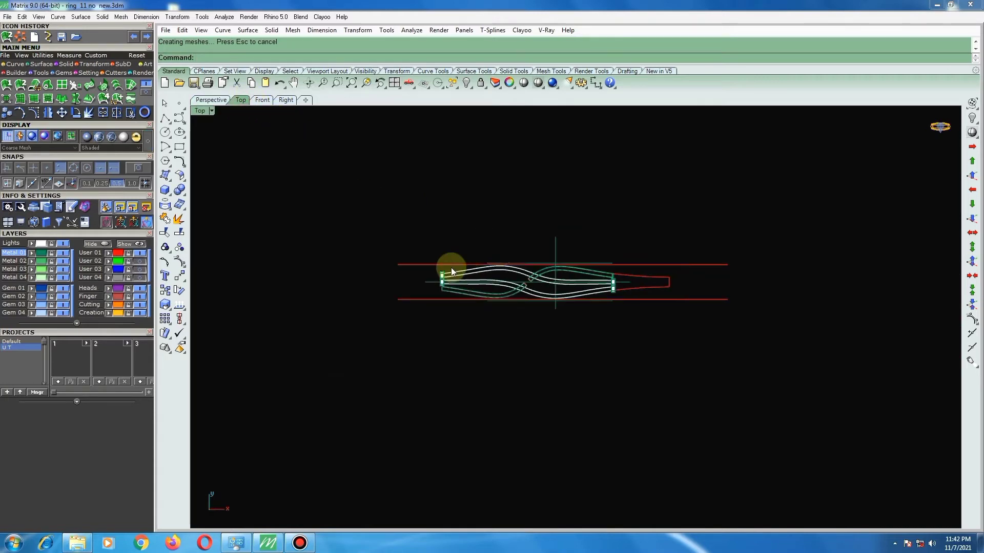
{"action": "left_click", "coordinate": [538, 82]}
{"action": "scroll", "coordinate": [614, 263], "scroll_direction": "up", "scroll_amount": 5}
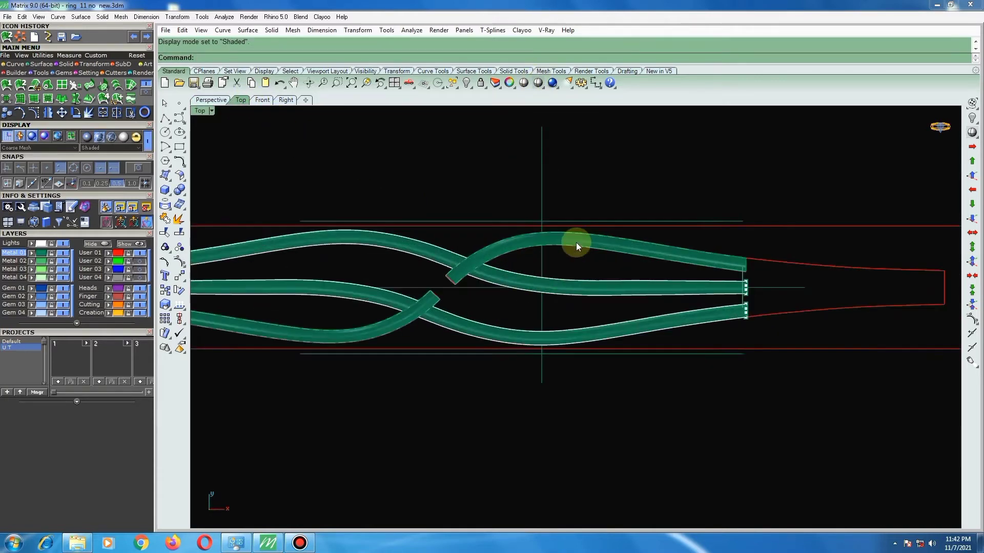
{"action": "scroll", "coordinate": [576, 200], "scroll_direction": "down", "scroll_amount": 3}
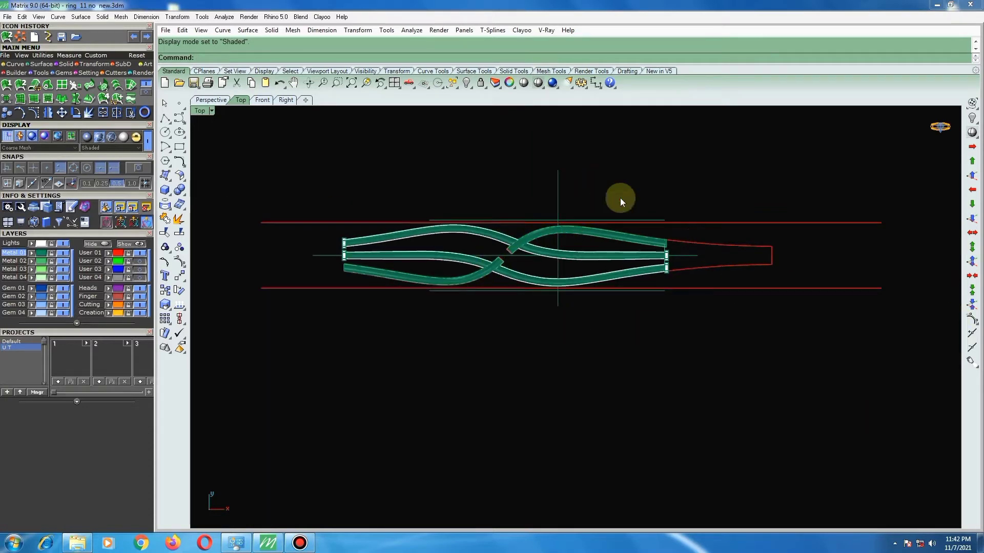
{"action": "left_click", "coordinate": [165, 104]}
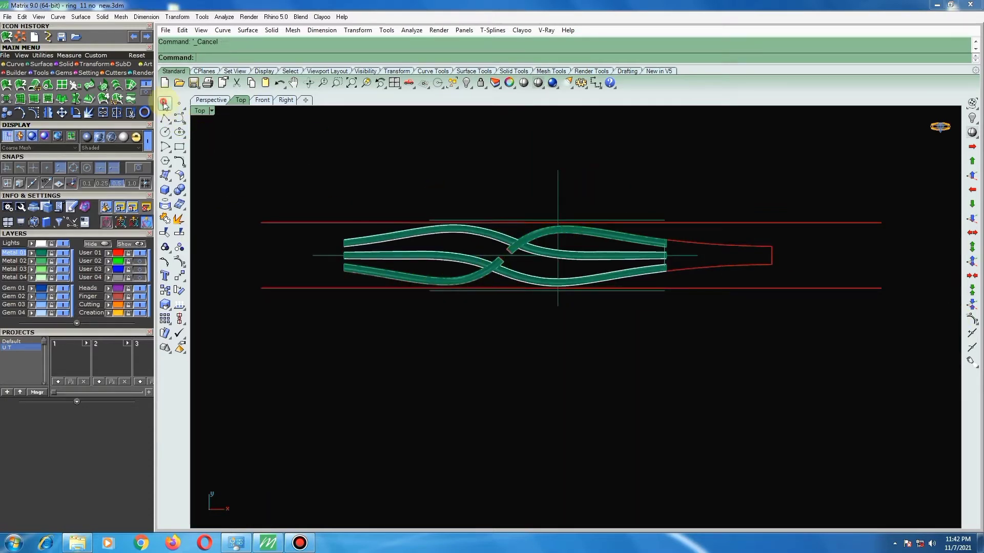
{"action": "scroll", "coordinate": [656, 244], "scroll_direction": "up", "scroll_amount": 1}
{"action": "scroll", "coordinate": [685, 245], "scroll_direction": "up", "scroll_amount": 2}
{"action": "scroll", "coordinate": [574, 263], "scroll_direction": "down", "scroll_amount": 2}
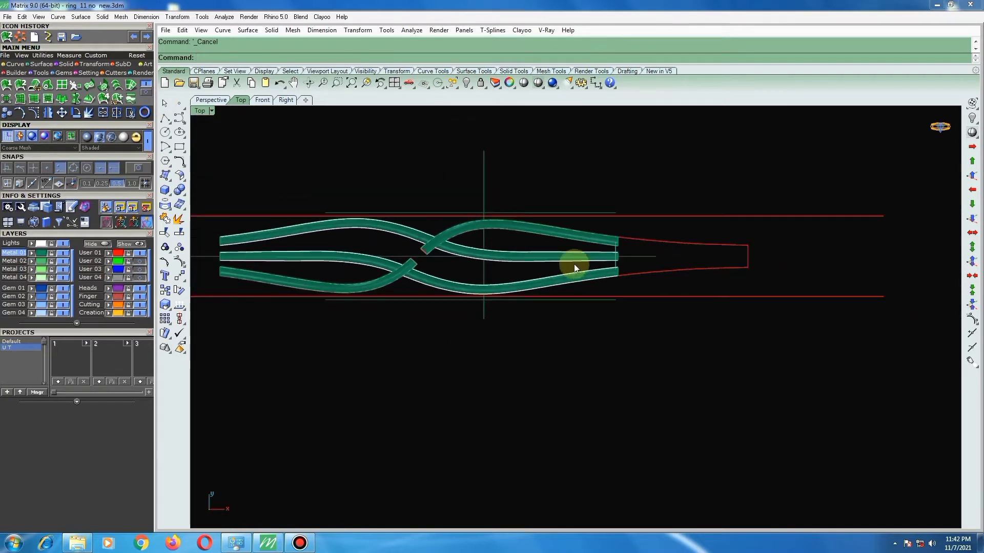
{"action": "scroll", "coordinate": [651, 261], "scroll_direction": "up", "scroll_amount": 2}
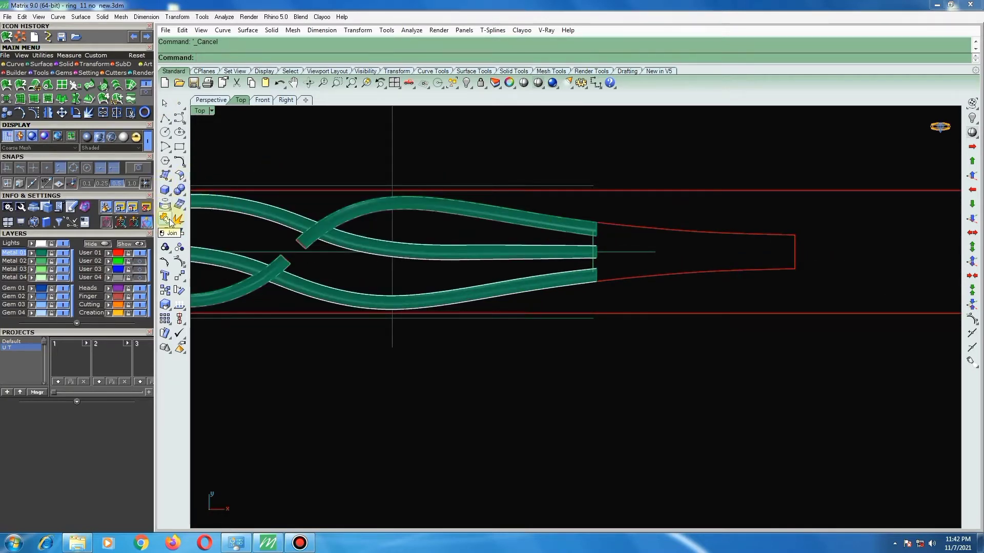
Sweep a surface along the two red rails between the band-end and tip cross sections.
{"action": "left_click", "coordinate": [35, 87]}
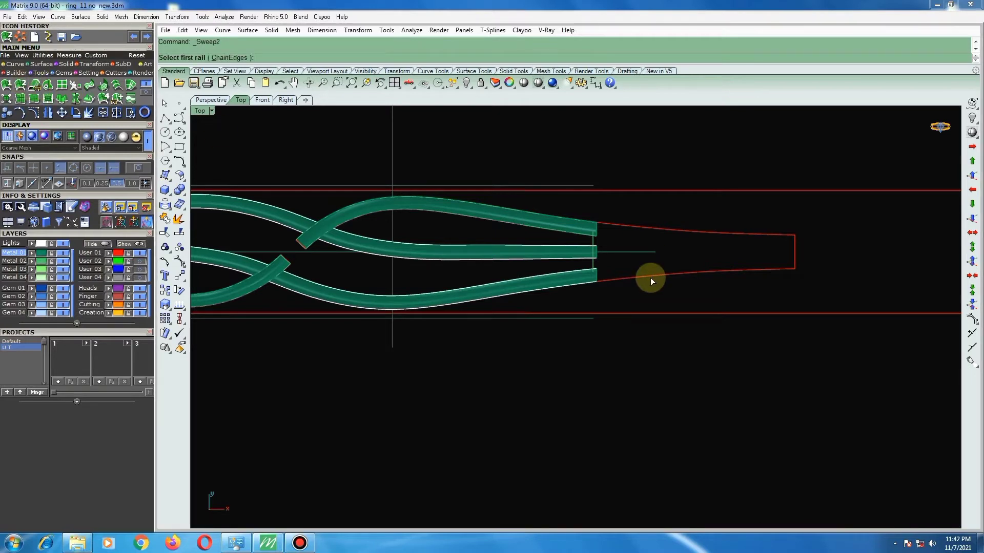
{"action": "left_click", "coordinate": [650, 277]}
{"action": "left_click", "coordinate": [646, 227]}
{"action": "left_click", "coordinate": [593, 242]}
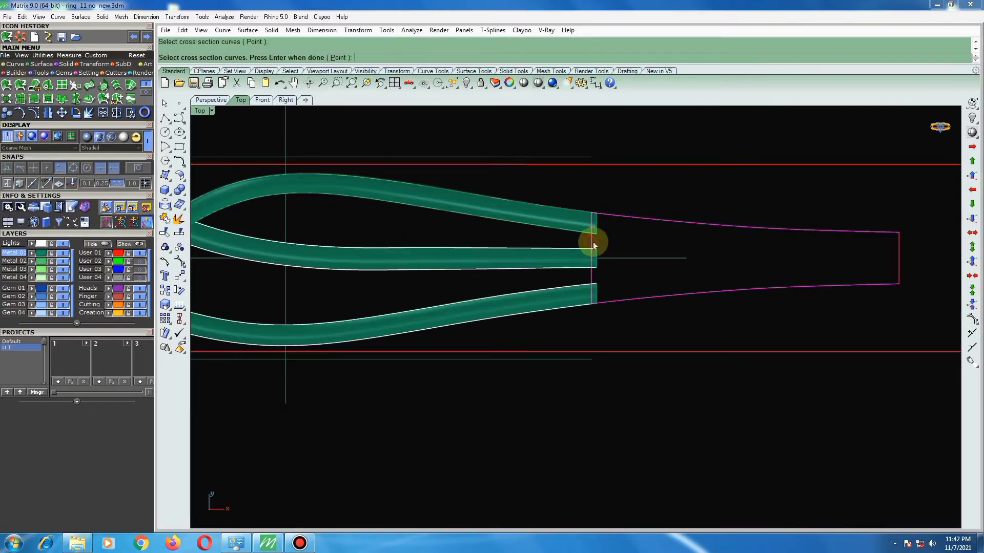
{"action": "left_click", "coordinate": [897, 248]}
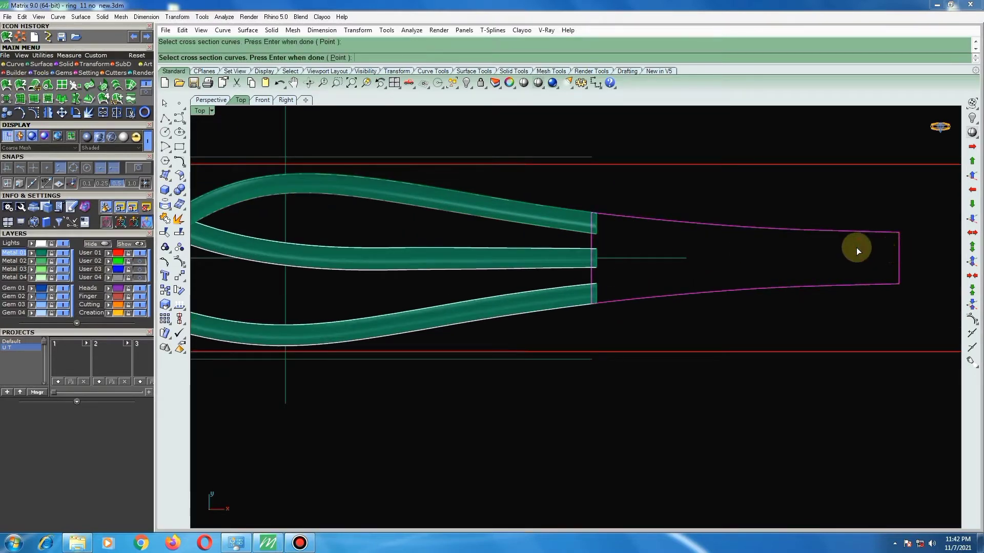
{"action": "key", "text": "Return"}
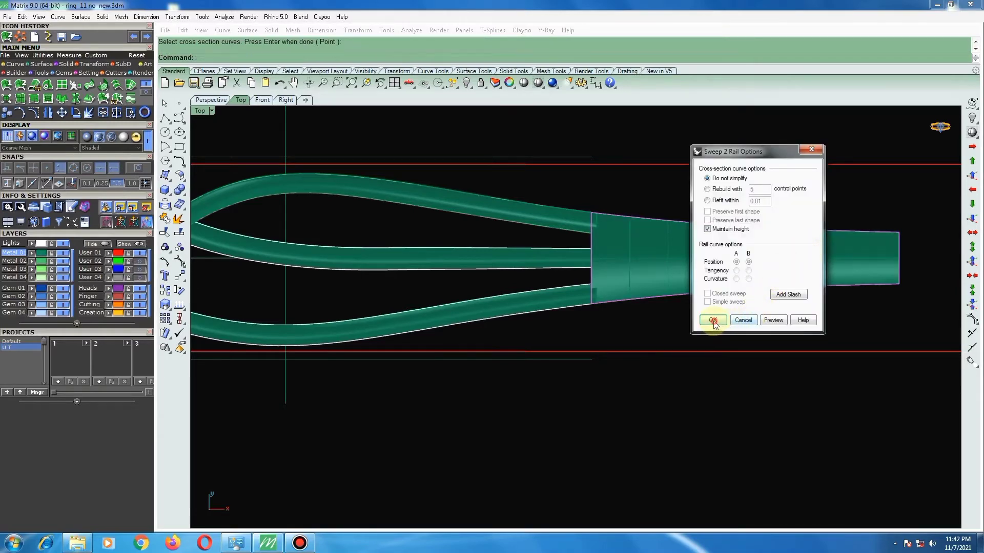
{"action": "left_click", "coordinate": [712, 321]}
{"action": "scroll", "coordinate": [665, 309], "scroll_direction": "down", "scroll_amount": 3}
{"action": "scroll", "coordinate": [655, 302], "scroll_direction": "down", "scroll_amount": 1}
{"action": "scroll", "coordinate": [629, 302], "scroll_direction": "up", "scroll_amount": 4}
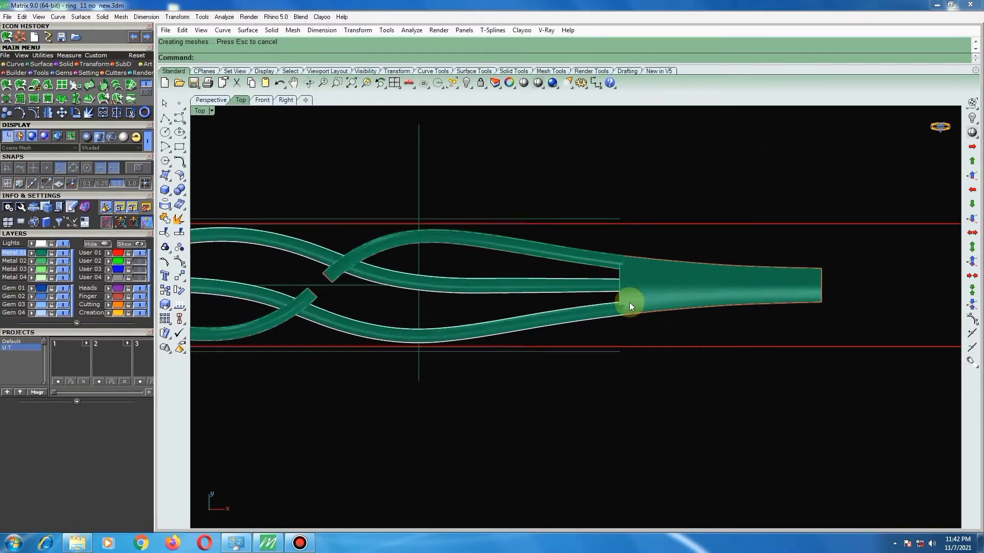
Select the new tapered surface, leaving out the short curves at the joint.
{"action": "left_click_drag", "start_coordinate": [601, 333], "coordinate": [860, 246]}
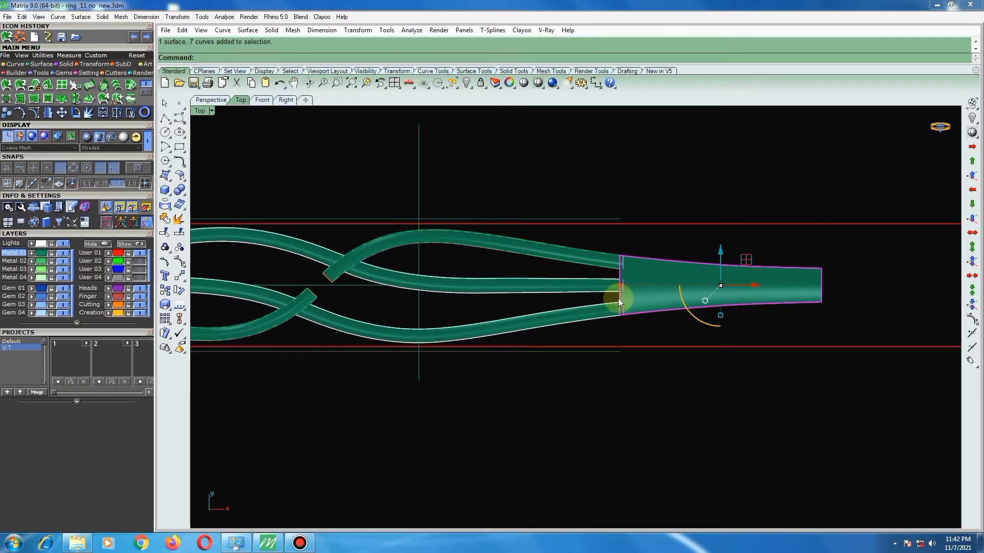
{"action": "scroll", "coordinate": [617, 298], "scroll_direction": "up", "scroll_amount": 2}
{"action": "scroll", "coordinate": [631, 236], "scroll_direction": "up", "scroll_amount": 1}
{"action": "left_click_drag", "start_coordinate": [626, 159], "coordinate": [668, 408], "text": "ctrl"}
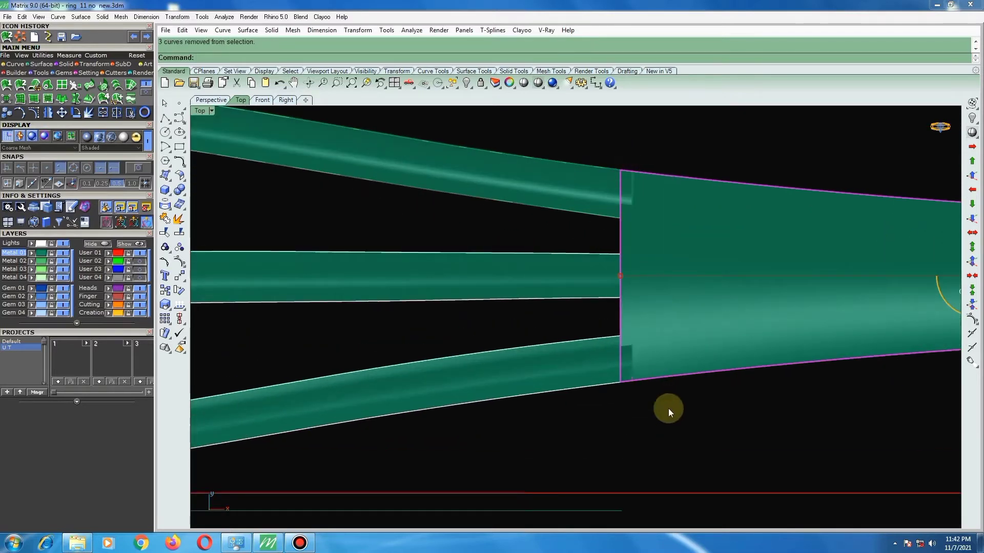
Drop the tapered surface from the selection, then group and hide the selected curves.
{"action": "left_click", "coordinate": [680, 305], "text": "ctrl"}
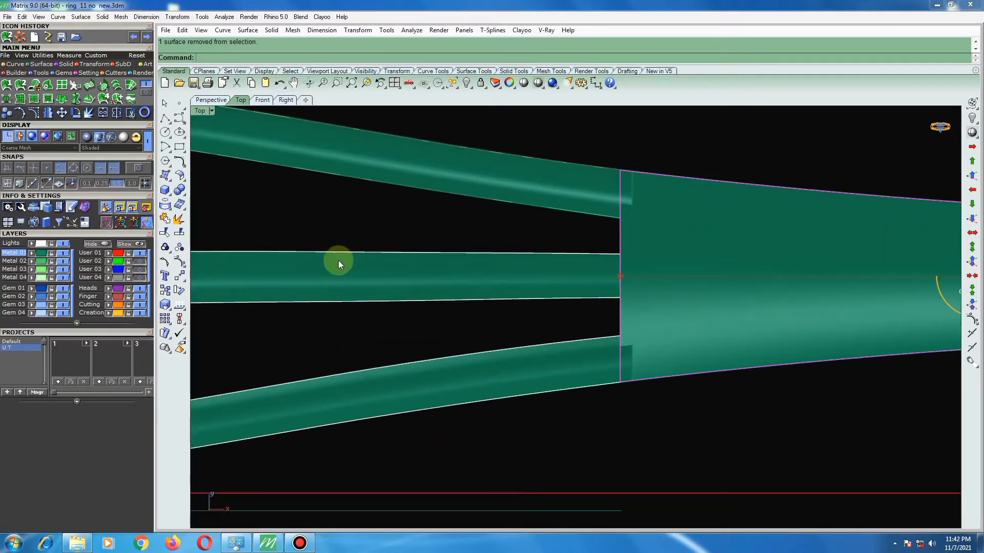
{"action": "left_click", "coordinate": [167, 249]}
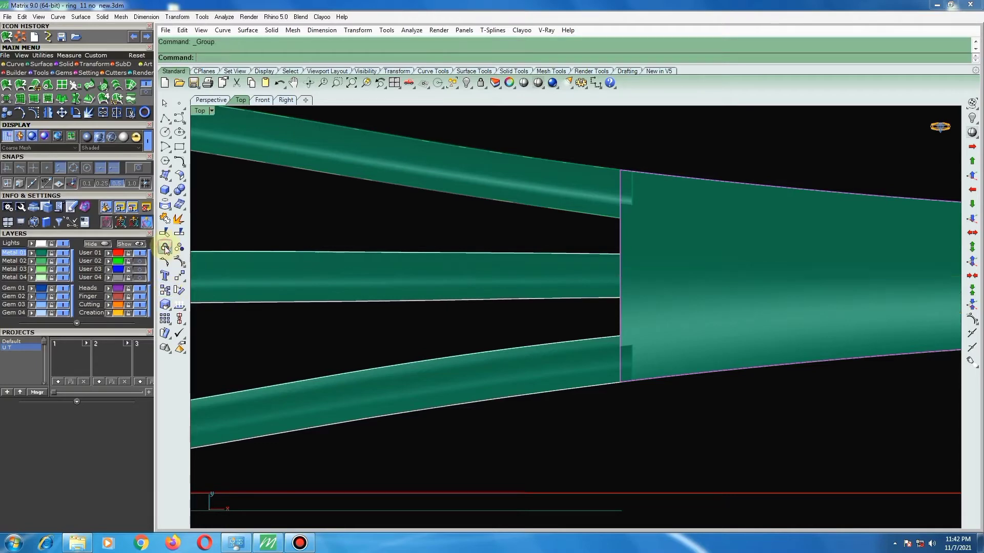
{"action": "left_click", "coordinate": [466, 82]}
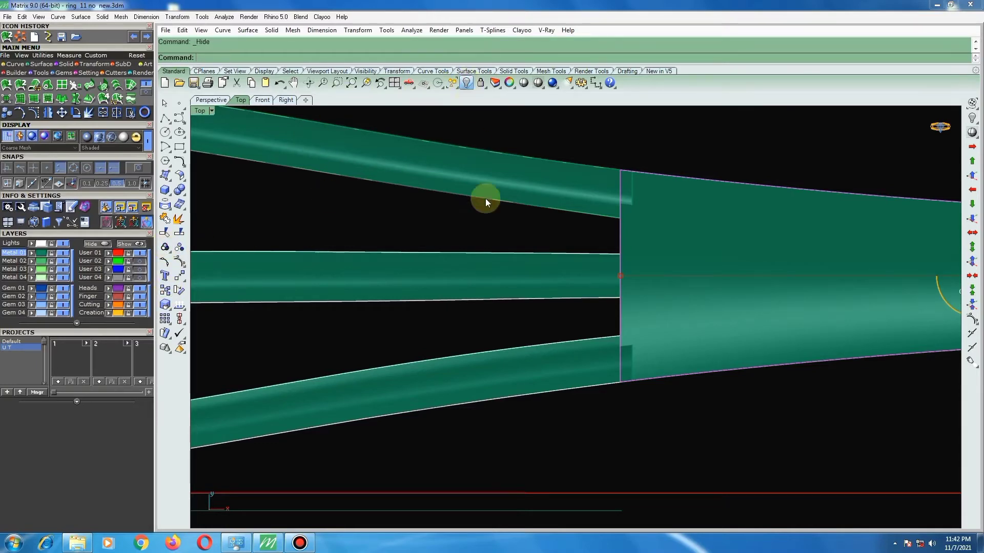
{"action": "scroll", "coordinate": [644, 272], "scroll_direction": "down", "scroll_amount": 3}
{"action": "scroll", "coordinate": [595, 254], "scroll_direction": "down", "scroll_amount": 2}
{"action": "scroll", "coordinate": [479, 254], "scroll_direction": "up", "scroll_amount": 3}
{"action": "scroll", "coordinate": [453, 282], "scroll_direction": "up", "scroll_amount": 3}
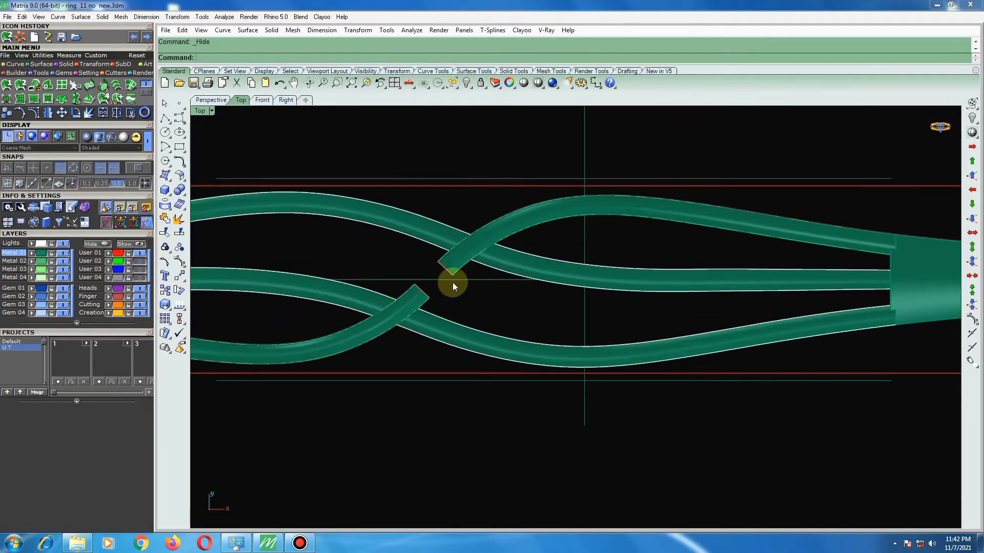
{"action": "scroll", "coordinate": [427, 280], "scroll_direction": "down", "scroll_amount": 2}
{"action": "scroll", "coordinate": [428, 284], "scroll_direction": "up", "scroll_amount": 1}
Group the upper tube's curves, excluding its surface, and hide them.
{"action": "left_click_drag", "start_coordinate": [424, 283], "coordinate": [815, 201]}
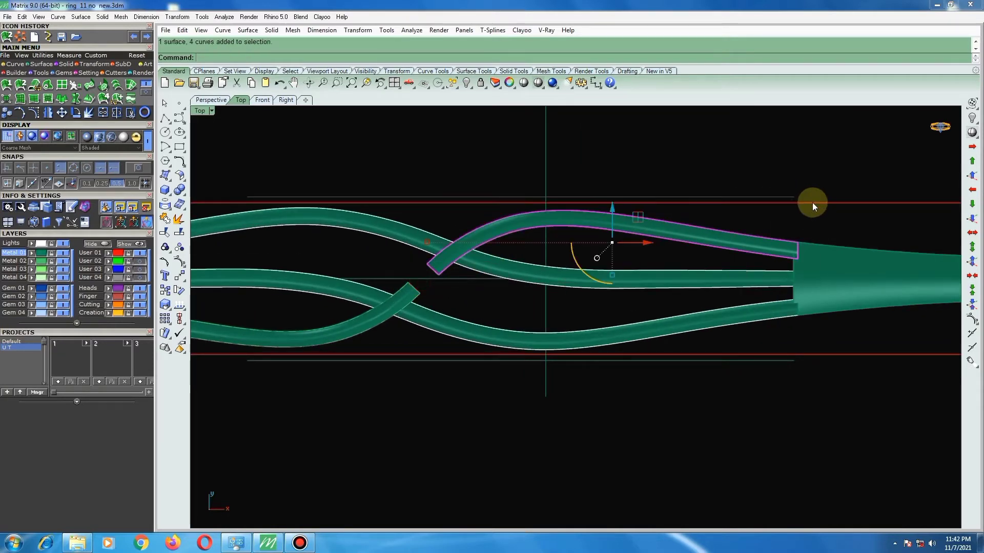
{"action": "left_click", "coordinate": [662, 232], "text": "ctrl"}
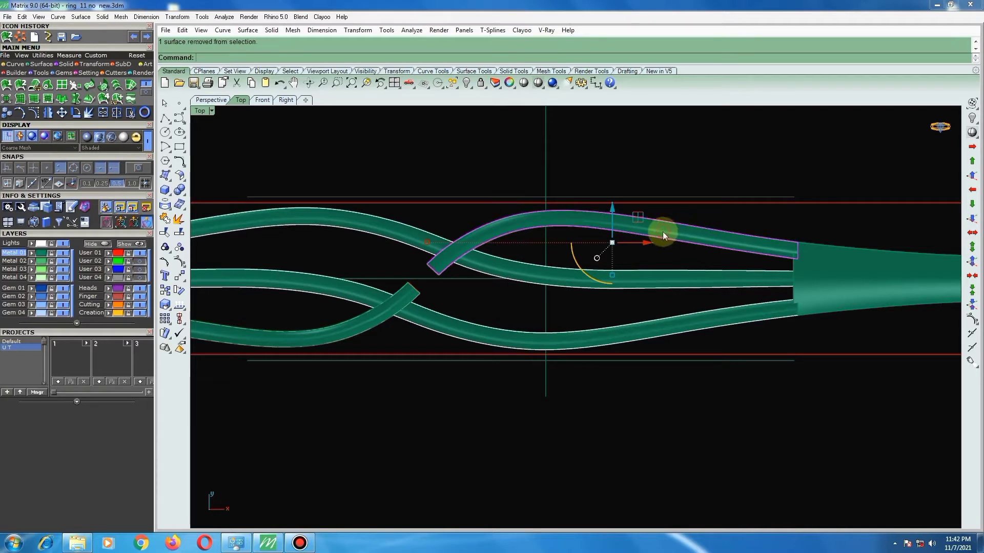
{"action": "left_click", "coordinate": [166, 249]}
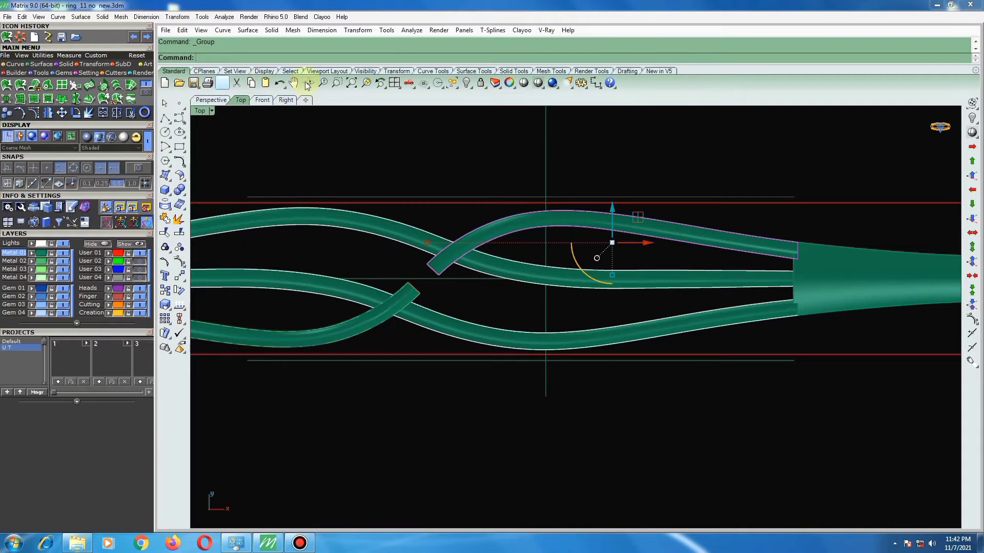
{"action": "left_click", "coordinate": [466, 83]}
{"action": "scroll", "coordinate": [394, 246], "scroll_direction": "down", "scroll_amount": 2}
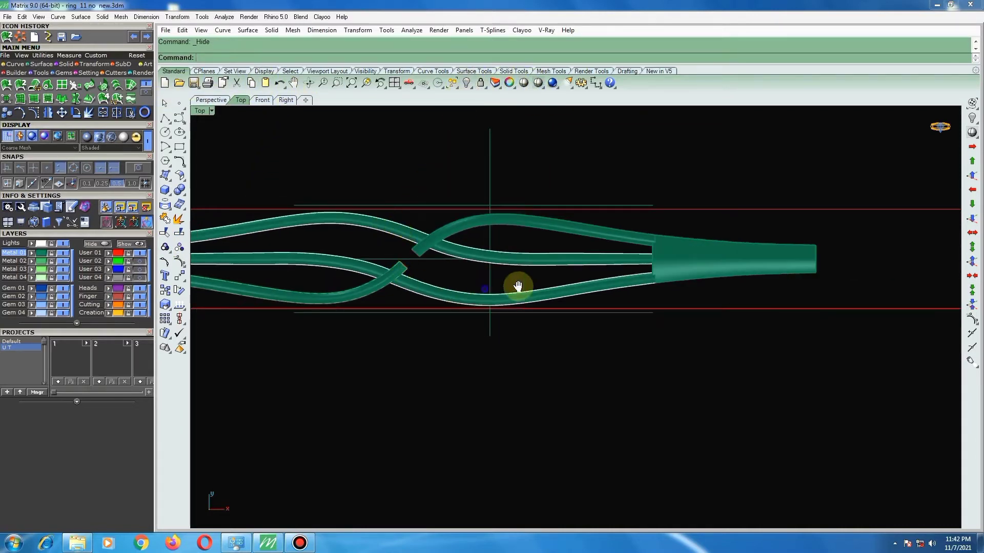
Group the lower tube's curves without its surface and hide the group.
{"action": "left_click_drag", "start_coordinate": [283, 311], "coordinate": [540, 238]}
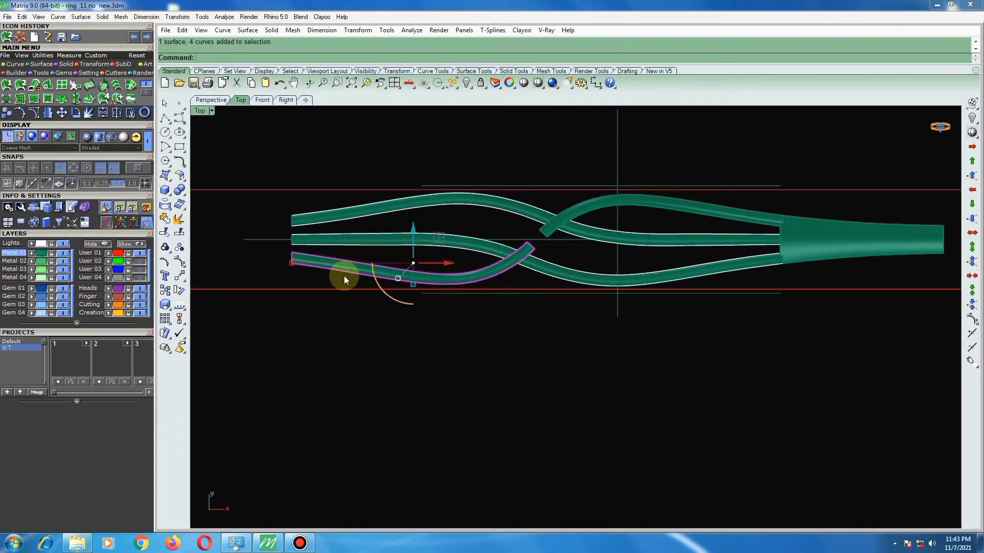
{"action": "scroll", "coordinate": [322, 262], "scroll_direction": "up", "scroll_amount": 2}
{"action": "left_click", "coordinate": [322, 262], "text": "ctrl"}
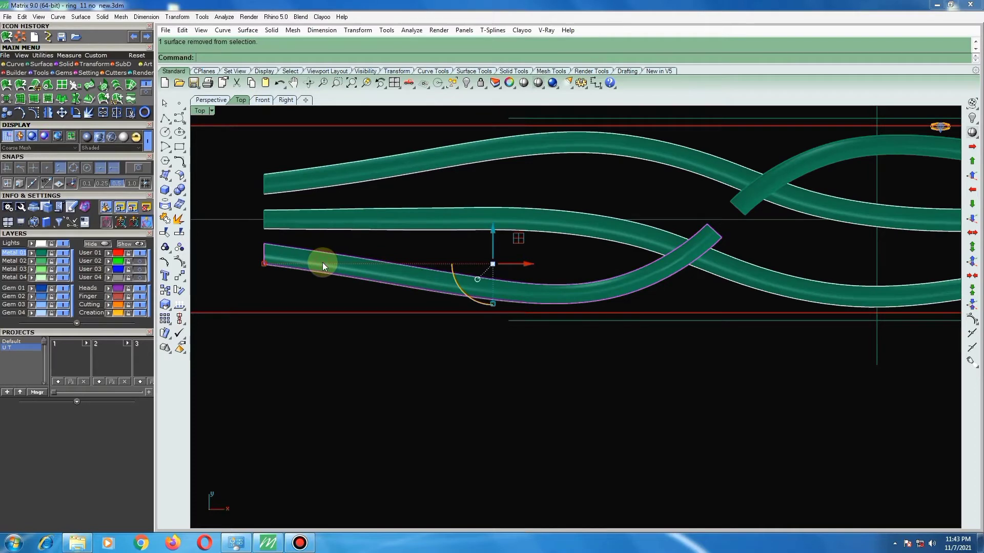
{"action": "left_click", "coordinate": [165, 247]}
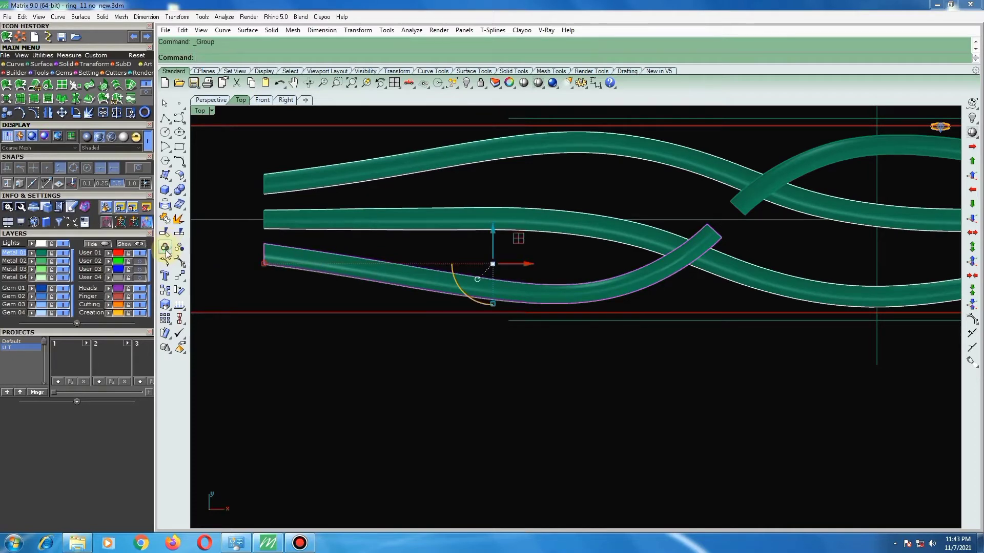
{"action": "left_click", "coordinate": [466, 83]}
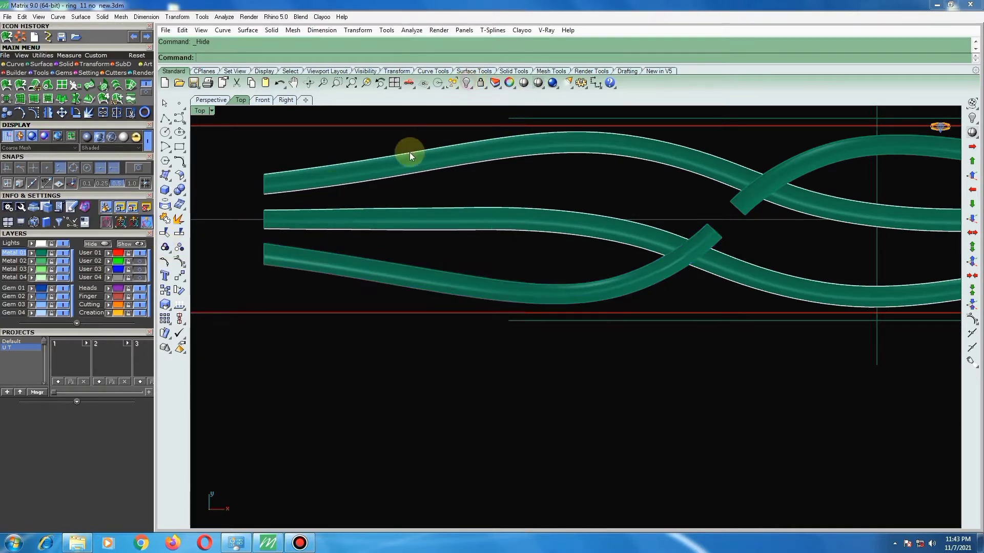
{"action": "scroll", "coordinate": [410, 154], "scroll_direction": "down", "scroll_amount": 5}
{"action": "scroll", "coordinate": [276, 206], "scroll_direction": "up", "scroll_amount": 3}
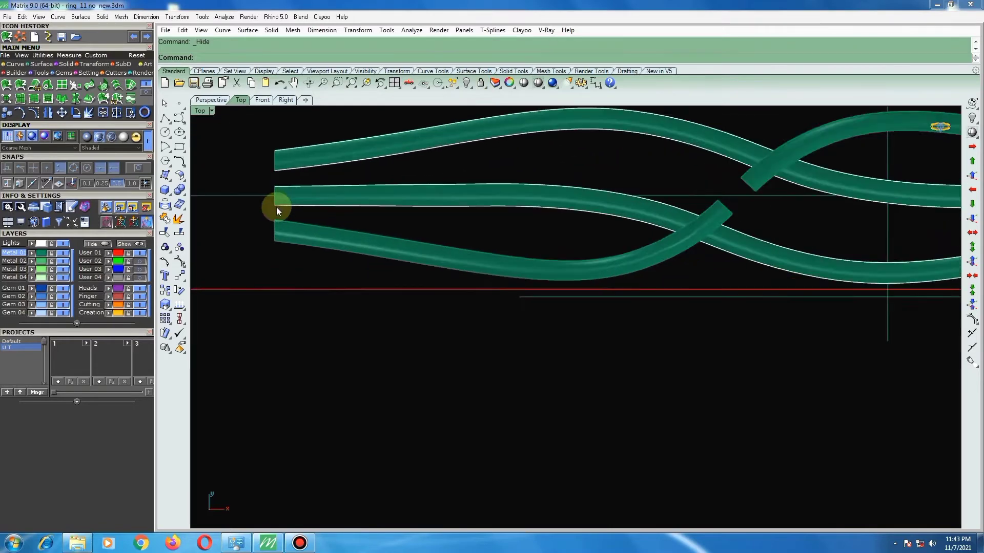
{"action": "scroll", "coordinate": [269, 208], "scroll_direction": "up", "scroll_amount": 2}
Group the lower band's construction curves, leaving out the band surface, and hide them.
{"action": "left_click", "coordinate": [269, 208]}
{"action": "scroll", "coordinate": [287, 194], "scroll_direction": "down", "scroll_amount": 3}
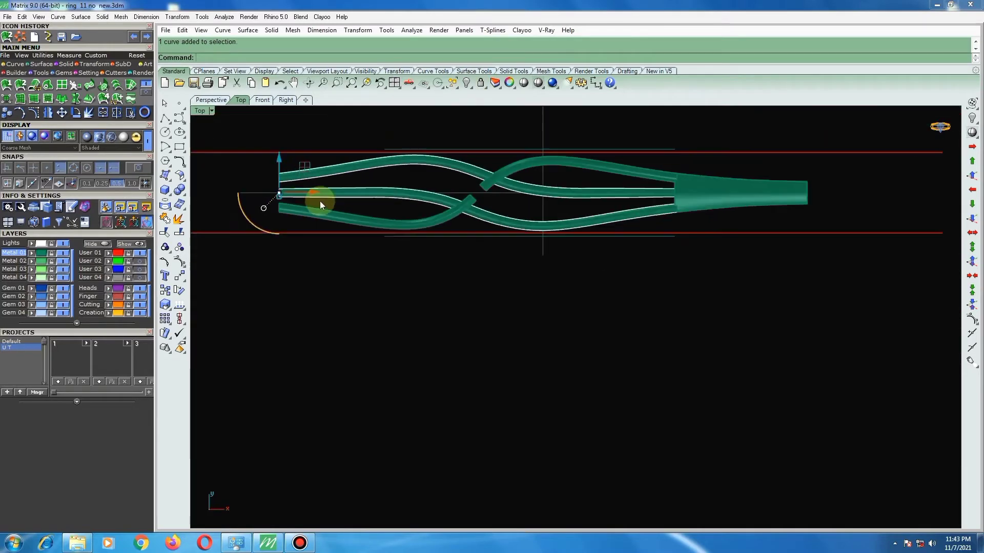
{"action": "scroll", "coordinate": [654, 211], "scroll_direction": "up", "scroll_amount": 4}
{"action": "scroll", "coordinate": [672, 224], "scroll_direction": "up", "scroll_amount": 2}
{"action": "left_click_drag", "start_coordinate": [671, 225], "coordinate": [727, 192]}
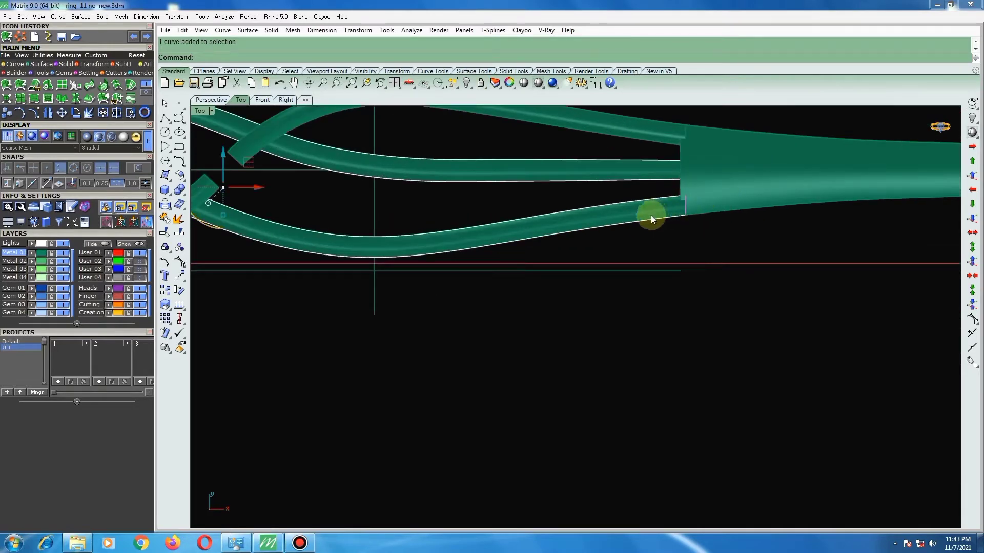
{"action": "left_click_drag", "start_coordinate": [597, 238], "coordinate": [598, 236]}
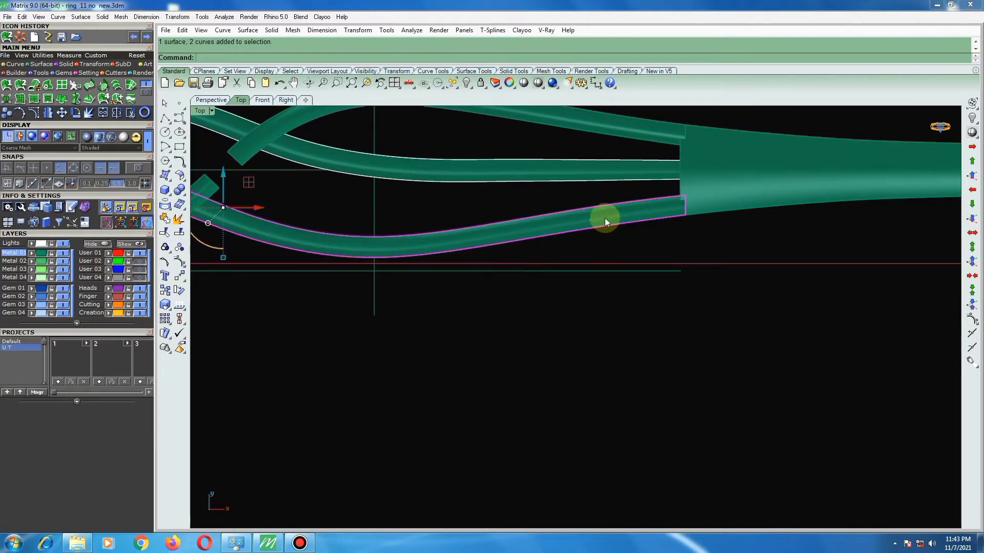
{"action": "left_click", "coordinate": [605, 217], "text": "ctrl"}
{"action": "scroll", "coordinate": [611, 220], "scroll_direction": "down", "scroll_amount": 2}
{"action": "scroll", "coordinate": [658, 235], "scroll_direction": "down", "scroll_amount": 2}
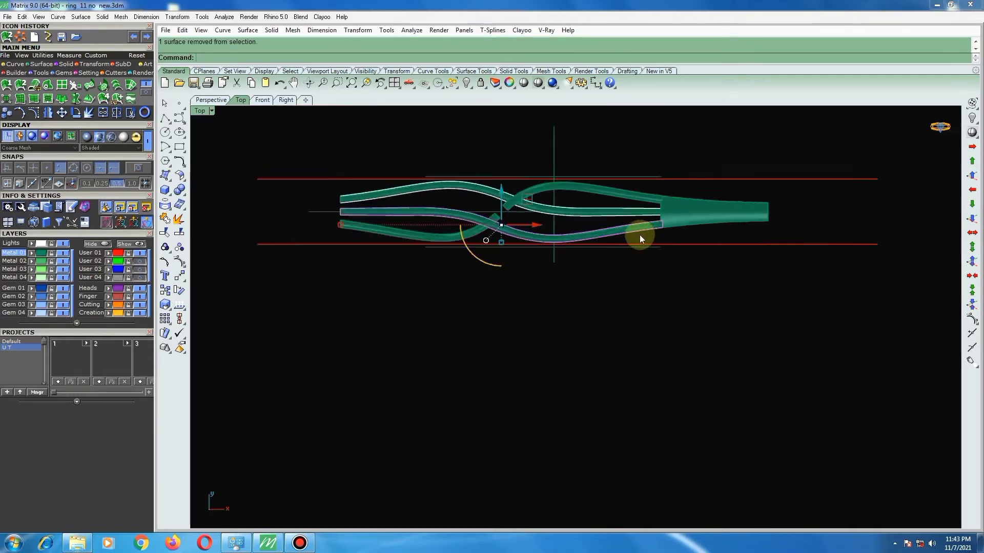
{"action": "scroll", "coordinate": [639, 234], "scroll_direction": "down", "scroll_amount": 2}
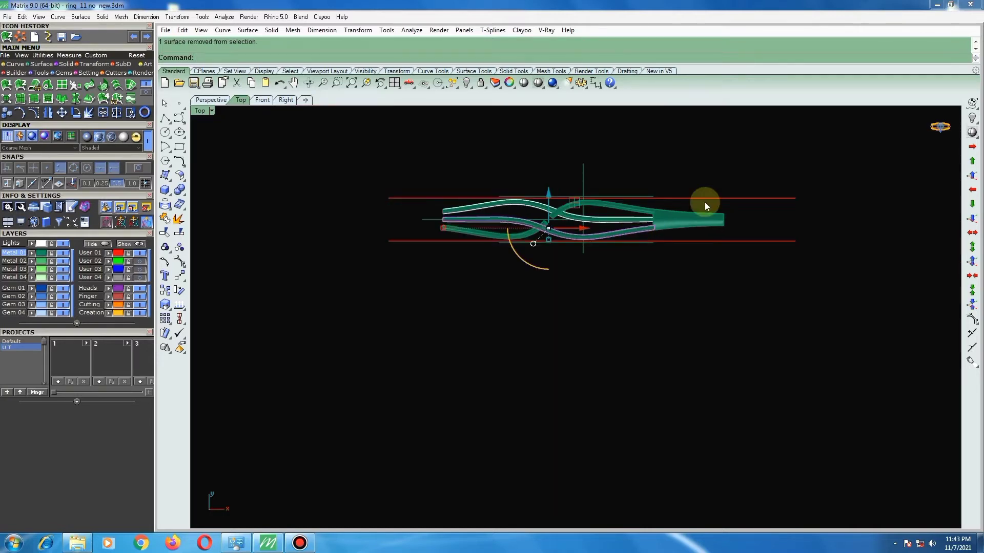
{"action": "left_click", "coordinate": [165, 247]}
{"action": "left_click", "coordinate": [528, 237]}
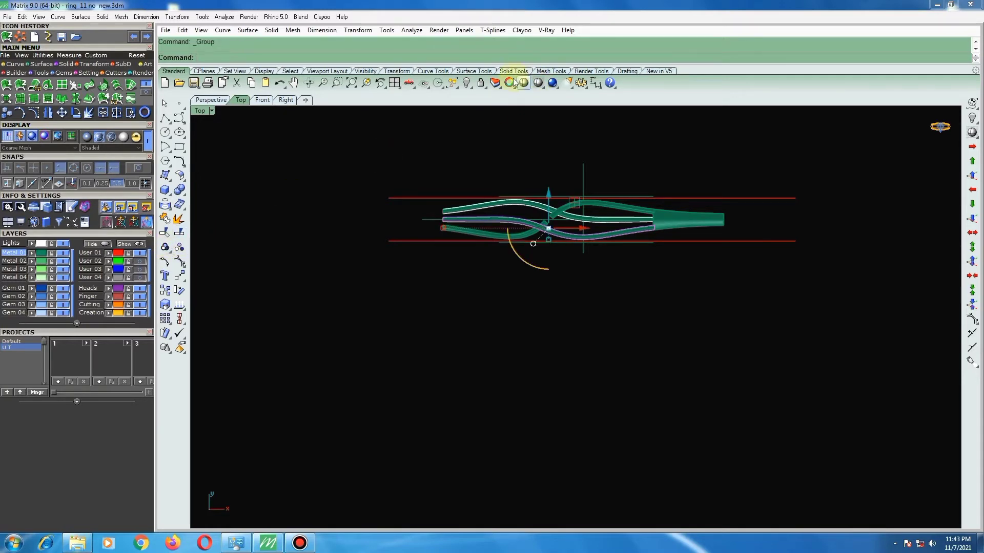
{"action": "left_click", "coordinate": [466, 82]}
{"action": "scroll", "coordinate": [509, 214], "scroll_direction": "up", "scroll_amount": 2}
{"action": "scroll", "coordinate": [397, 199], "scroll_direction": "up", "scroll_amount": 2}
{"action": "scroll", "coordinate": [333, 207], "scroll_direction": "up", "scroll_amount": 2}
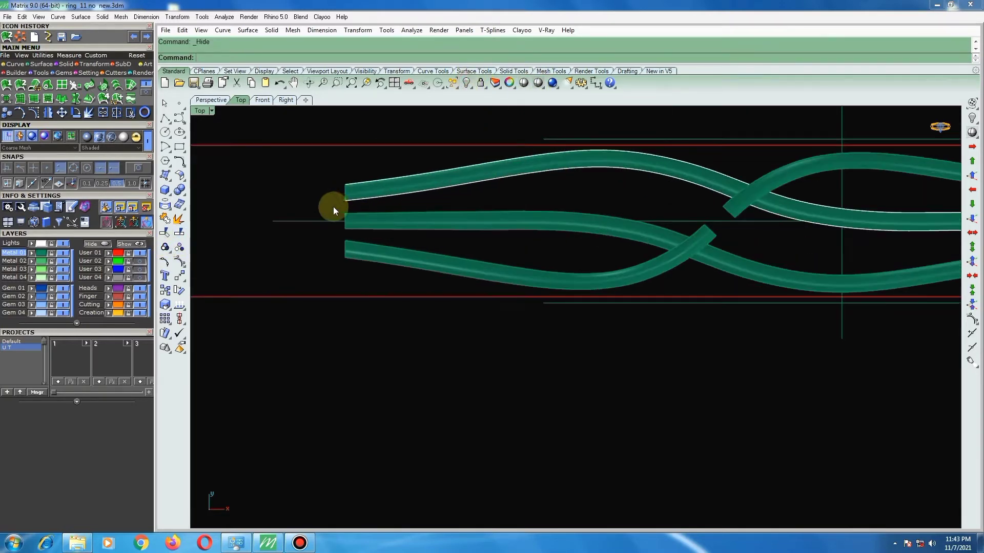
Group and hide the middle band's construction curves, keeping its surface visible.
{"action": "left_click_drag", "start_coordinate": [333, 207], "coordinate": [466, 164]}
{"action": "scroll", "coordinate": [478, 177], "scroll_direction": "down", "scroll_amount": 3}
{"action": "scroll", "coordinate": [648, 204], "scroll_direction": "up", "scroll_amount": 3}
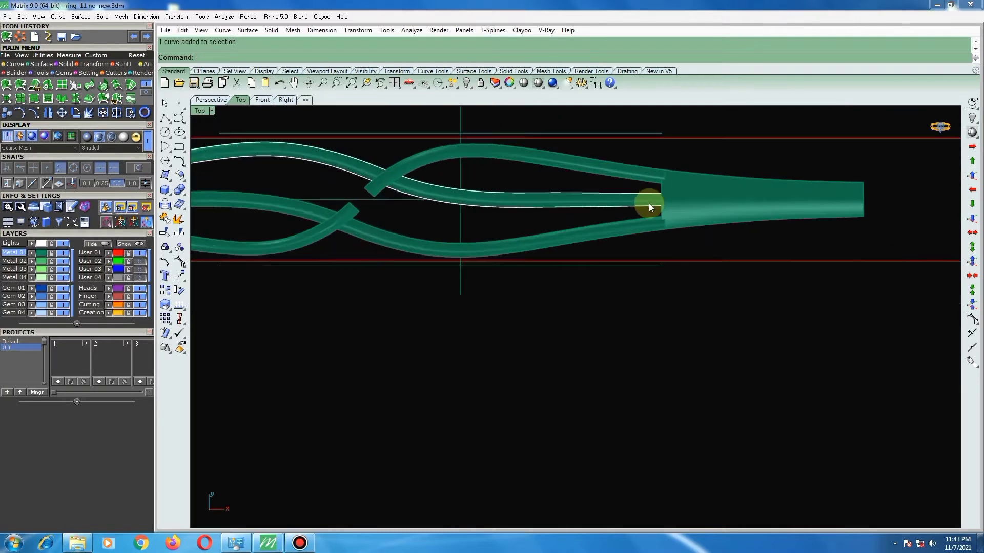
{"action": "scroll", "coordinate": [645, 209], "scroll_direction": "up", "scroll_amount": 2}
{"action": "left_click_drag", "start_coordinate": [645, 209], "coordinate": [714, 173]}
{"action": "scroll", "coordinate": [601, 175], "scroll_direction": "up", "scroll_amount": 2}
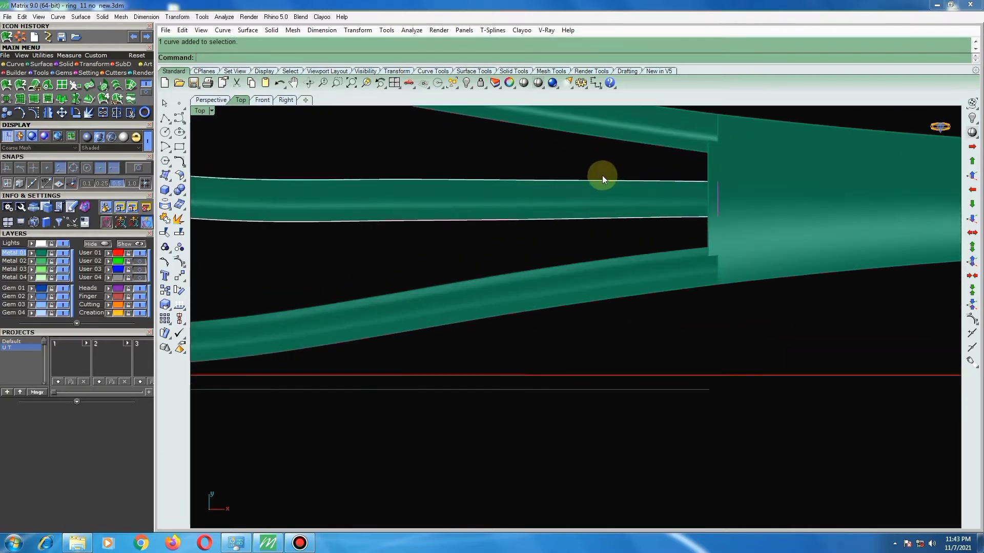
{"action": "left_click_drag", "start_coordinate": [601, 174], "coordinate": [576, 229]}
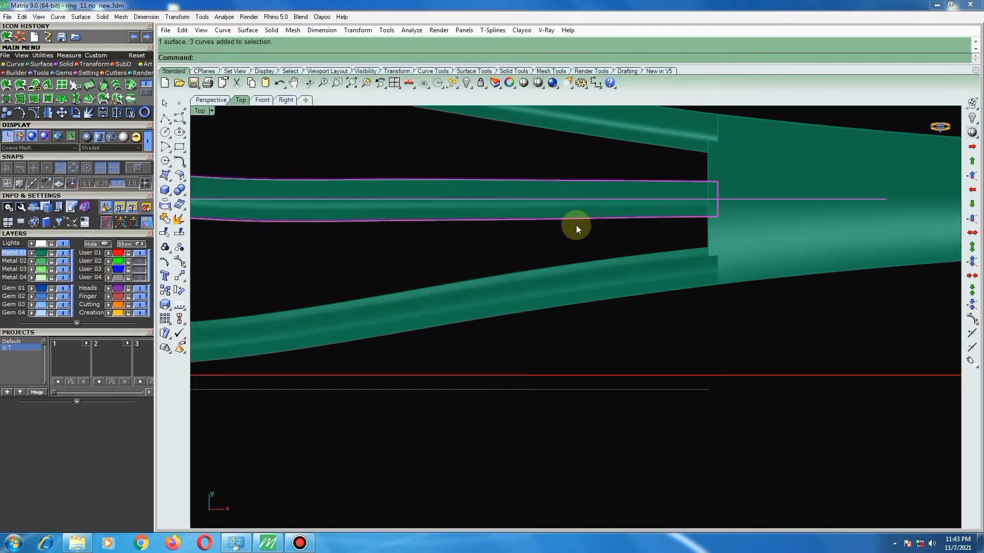
{"action": "left_click", "coordinate": [583, 198], "text": "ctrl"}
{"action": "scroll", "coordinate": [587, 196], "scroll_direction": "down", "scroll_amount": 2}
{"action": "scroll", "coordinate": [617, 199], "scroll_direction": "down", "scroll_amount": 2}
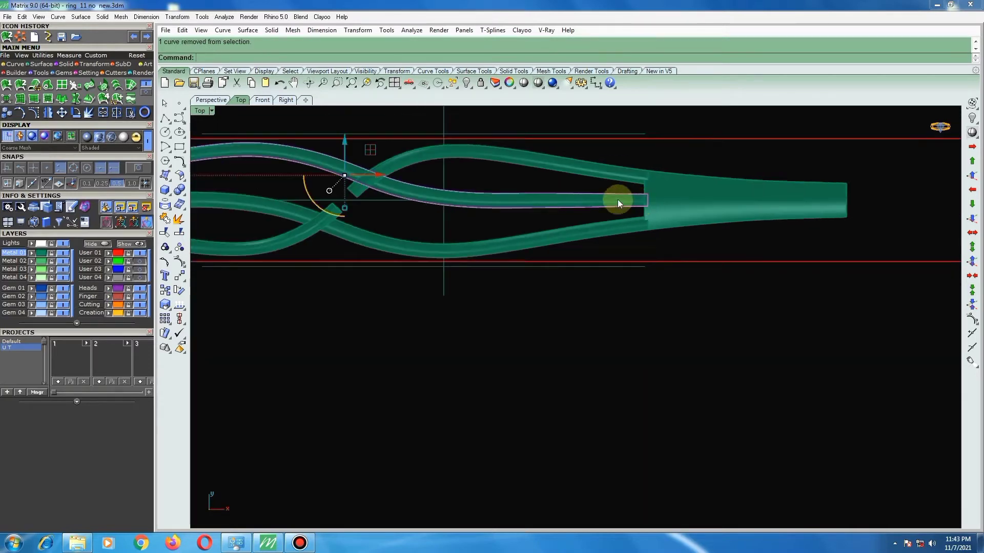
{"action": "scroll", "coordinate": [617, 199], "scroll_direction": "down", "scroll_amount": 2}
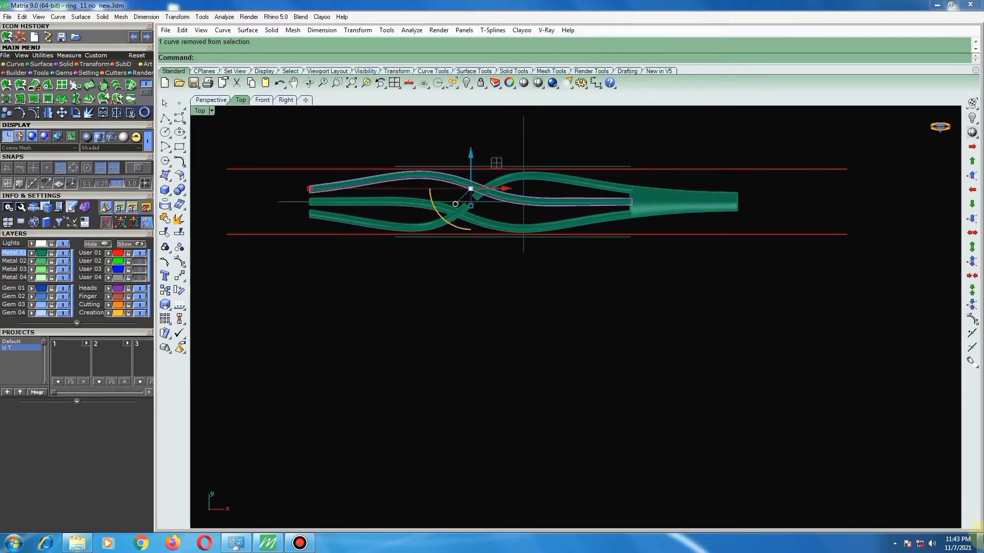
{"action": "left_click", "coordinate": [167, 221]}
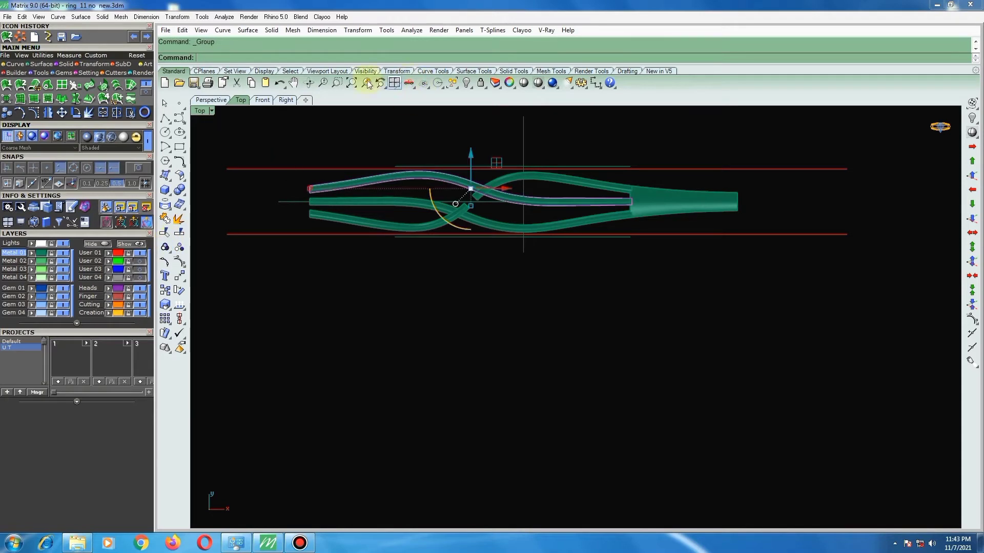
{"action": "left_click", "coordinate": [465, 83]}
{"action": "scroll", "coordinate": [496, 198], "scroll_direction": "up", "scroll_amount": 2}
{"action": "scroll", "coordinate": [497, 195], "scroll_direction": "up", "scroll_amount": 2}
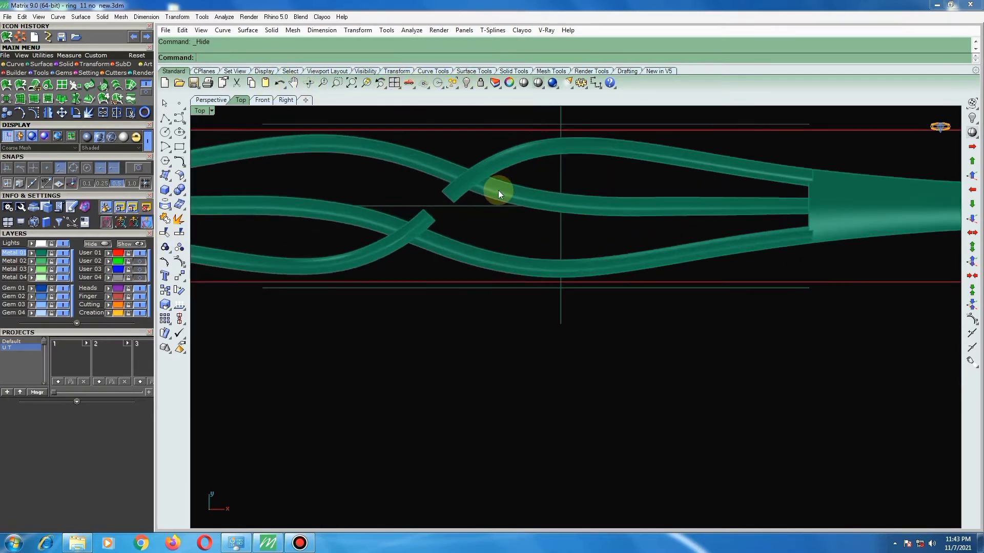
{"action": "scroll", "coordinate": [492, 192], "scroll_direction": "down", "scroll_amount": 3}
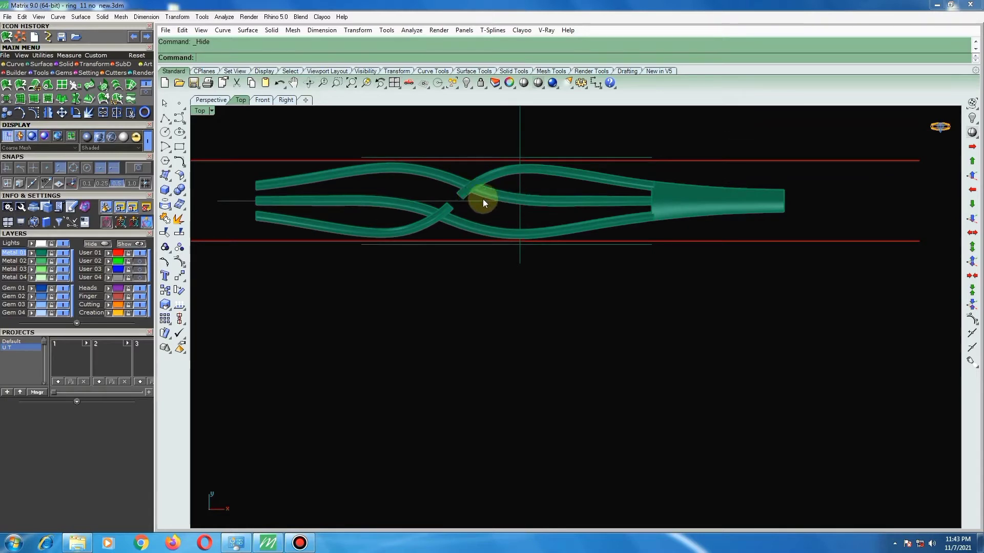
{"action": "scroll", "coordinate": [502, 205], "scroll_direction": "up", "scroll_amount": 2}
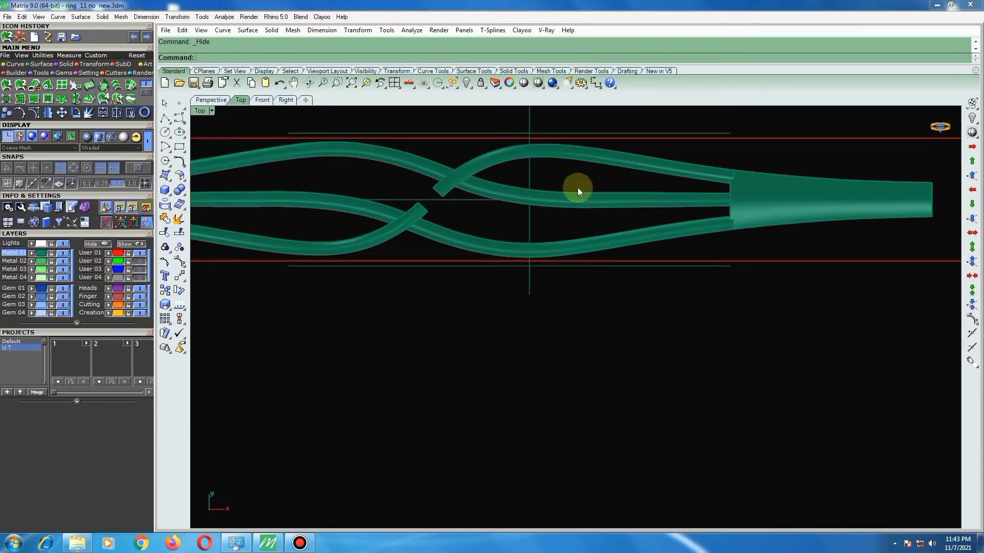
{"action": "scroll", "coordinate": [730, 193], "scroll_direction": "up", "scroll_amount": 3}
{"action": "scroll", "coordinate": [681, 246], "scroll_direction": "down", "scroll_amount": 3}
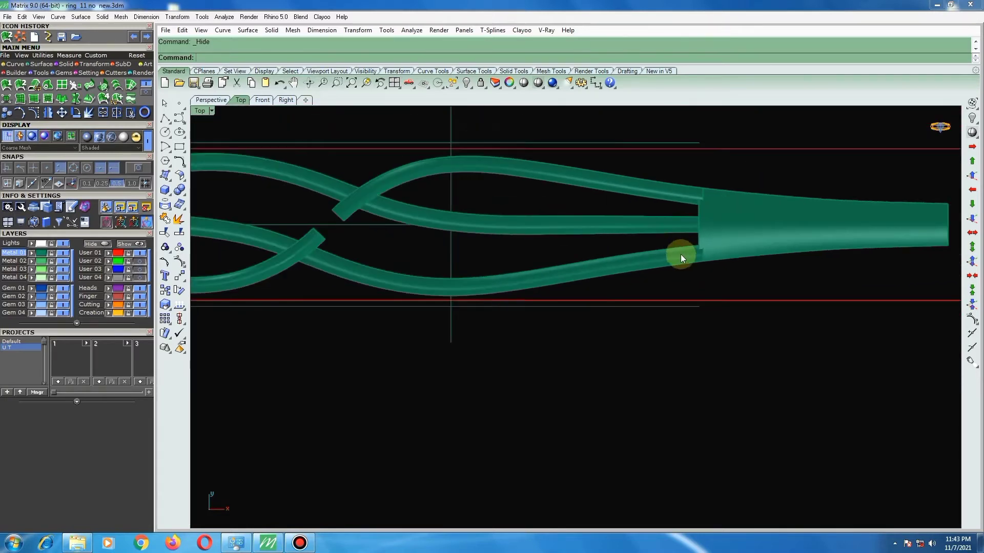
{"action": "scroll", "coordinate": [656, 244], "scroll_direction": "down", "scroll_amount": 2}
{"action": "scroll", "coordinate": [620, 238], "scroll_direction": "down", "scroll_amount": 2}
{"action": "scroll", "coordinate": [600, 237], "scroll_direction": "up", "scroll_amount": 2}
Select the three band surfaces, leaving the tapered end out.
{"action": "left_click", "coordinate": [600, 236]}
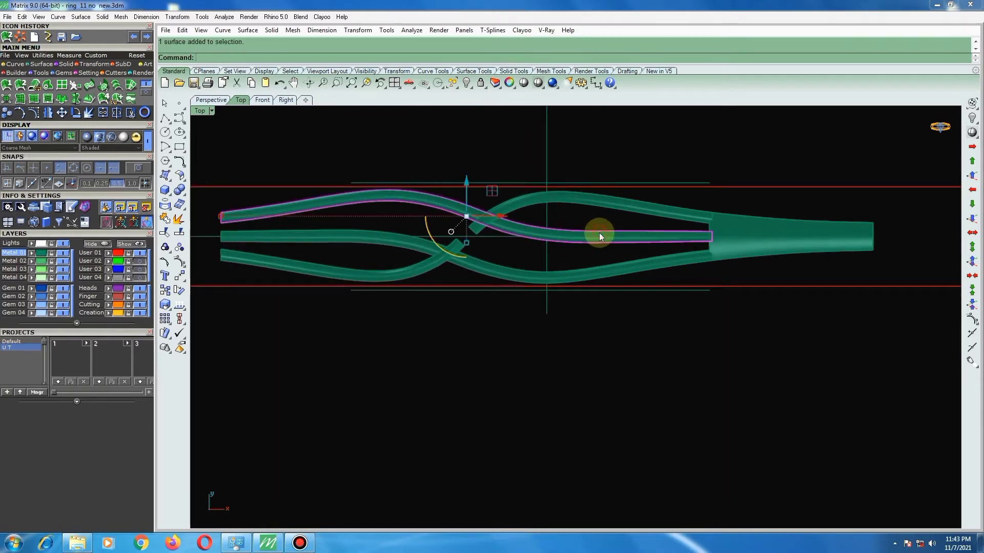
{"action": "left_click", "coordinate": [605, 203], "text": "shift"}
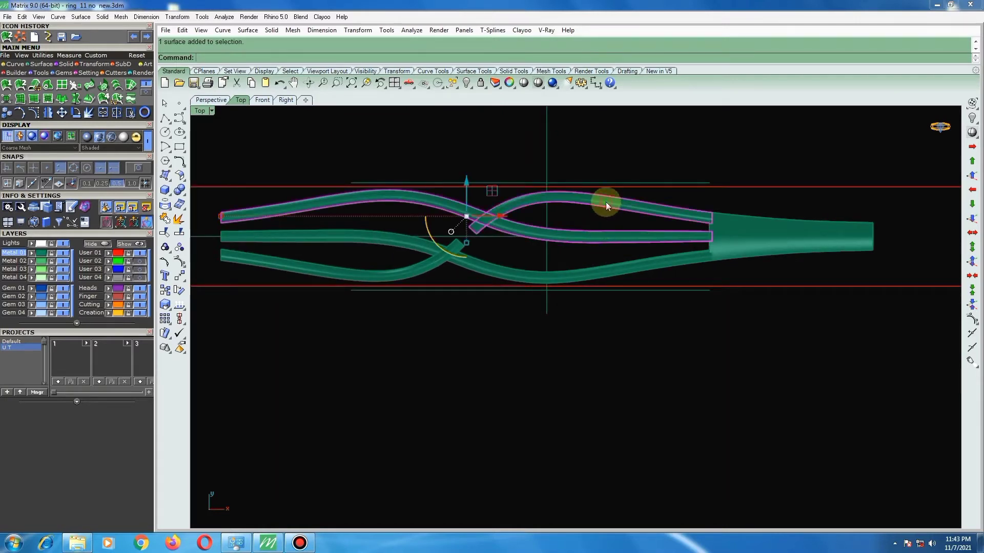
{"action": "left_click", "coordinate": [624, 267], "text": "shift"}
{"action": "left_click", "coordinate": [413, 270], "text": "shift"}
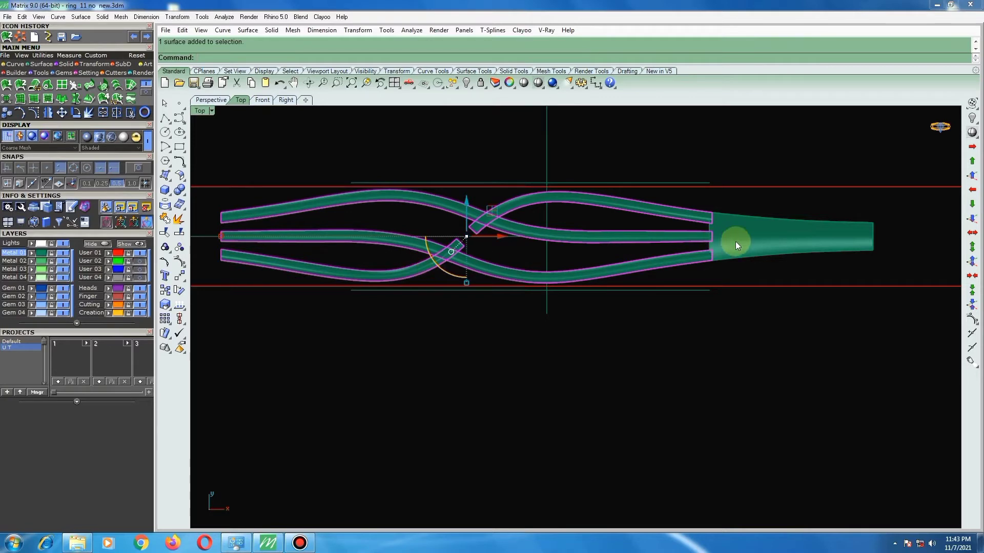
{"action": "left_click", "coordinate": [771, 234], "text": "shift"}
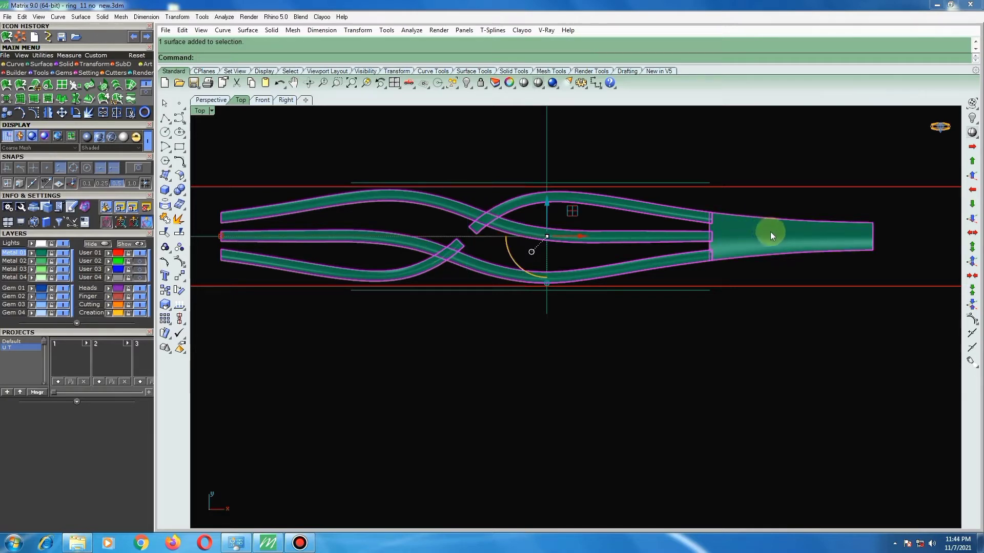
{"action": "left_click", "coordinate": [770, 232], "text": "ctrl"}
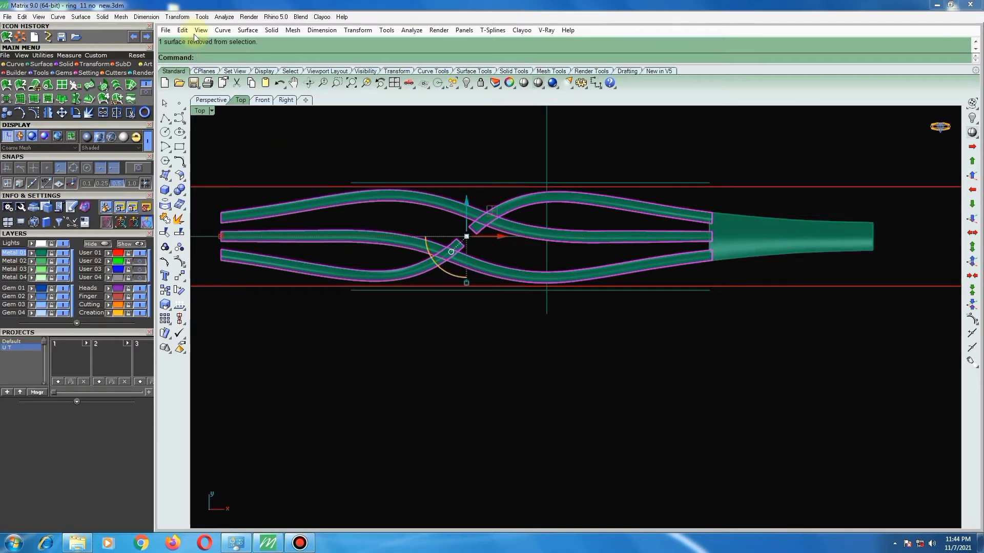
Extrude the bands straight by -1 with DeleteInput=Yes, then show four viewports.
{"action": "left_click", "coordinate": [65, 64]}
{"action": "left_click", "coordinate": [122, 89]}
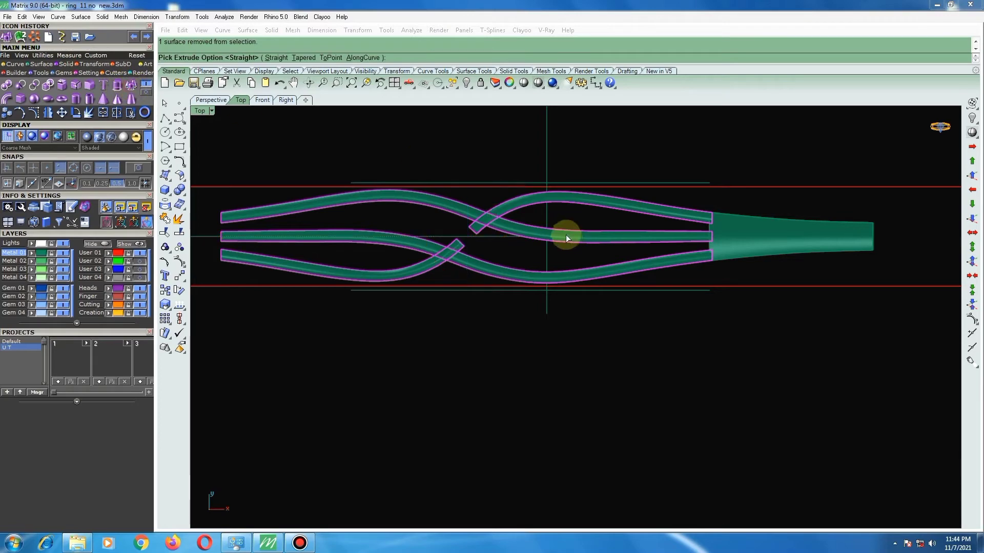
{"action": "right_click", "coordinate": [569, 218]}
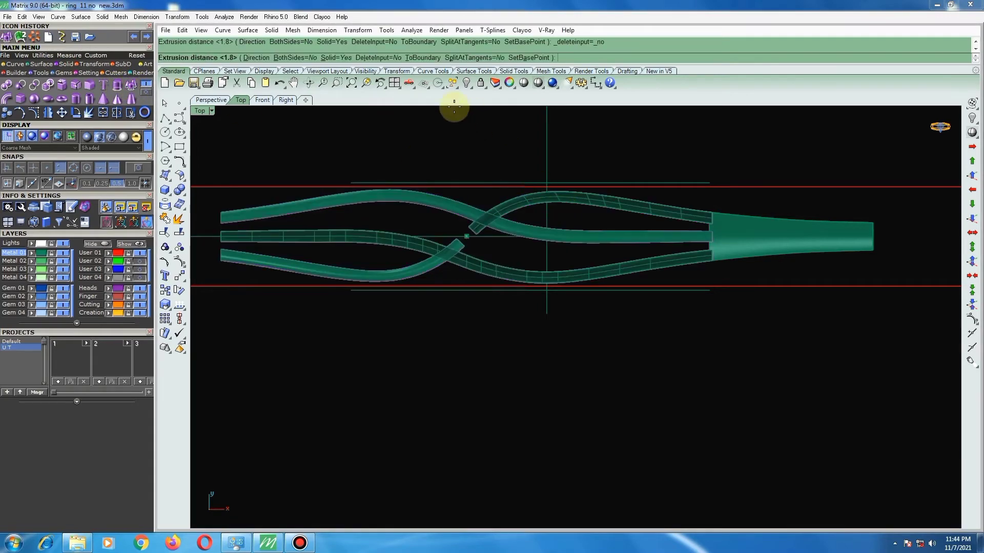
{"action": "left_click", "coordinate": [389, 58]}
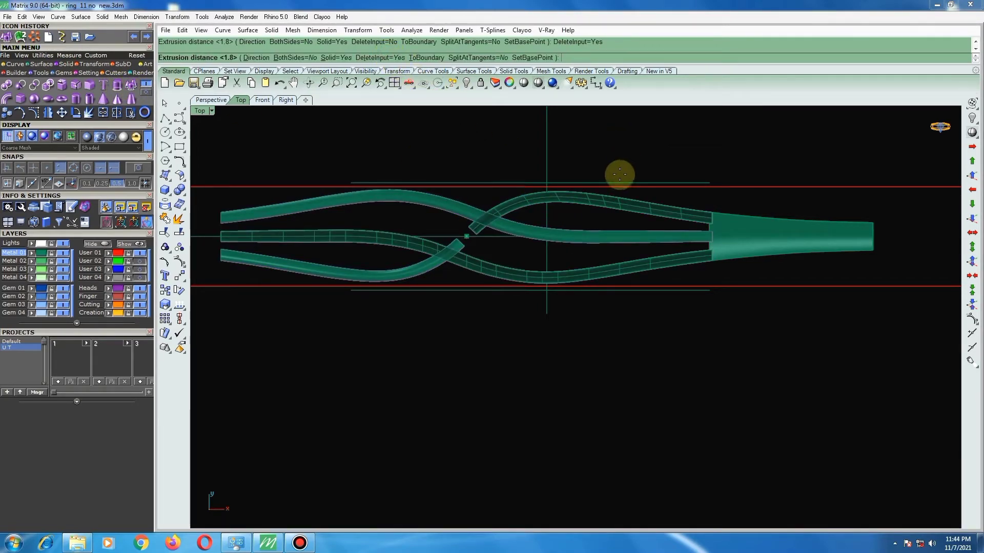
{"action": "type", "text": "-1"}
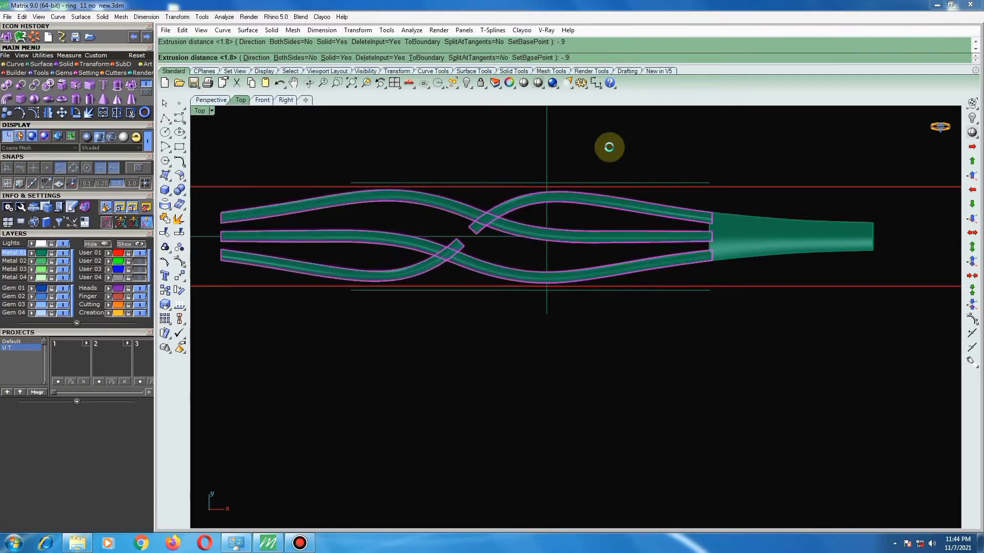
{"action": "key", "text": "Return"}
{"action": "scroll", "coordinate": [524, 174], "scroll_direction": "down", "scroll_amount": 5}
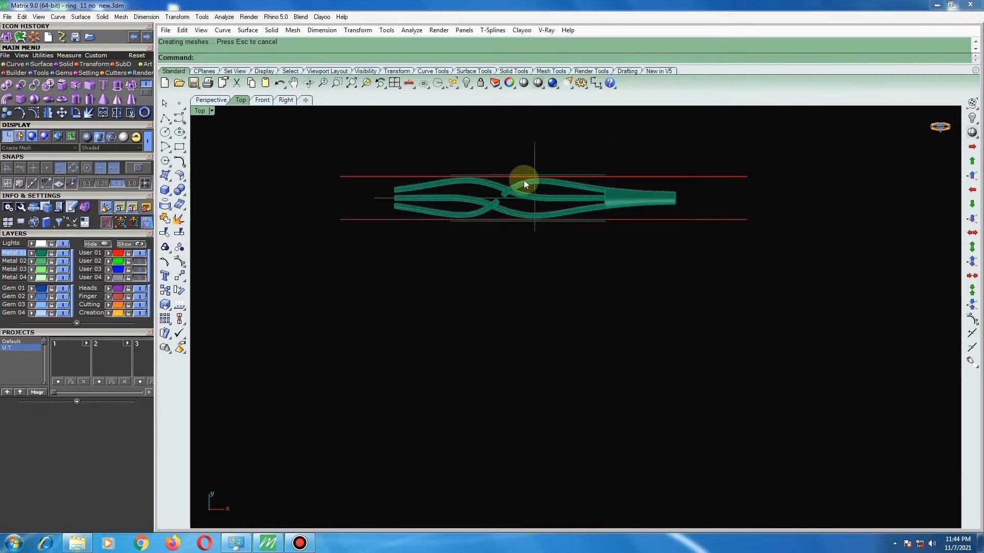
{"action": "left_click", "coordinate": [393, 82]}
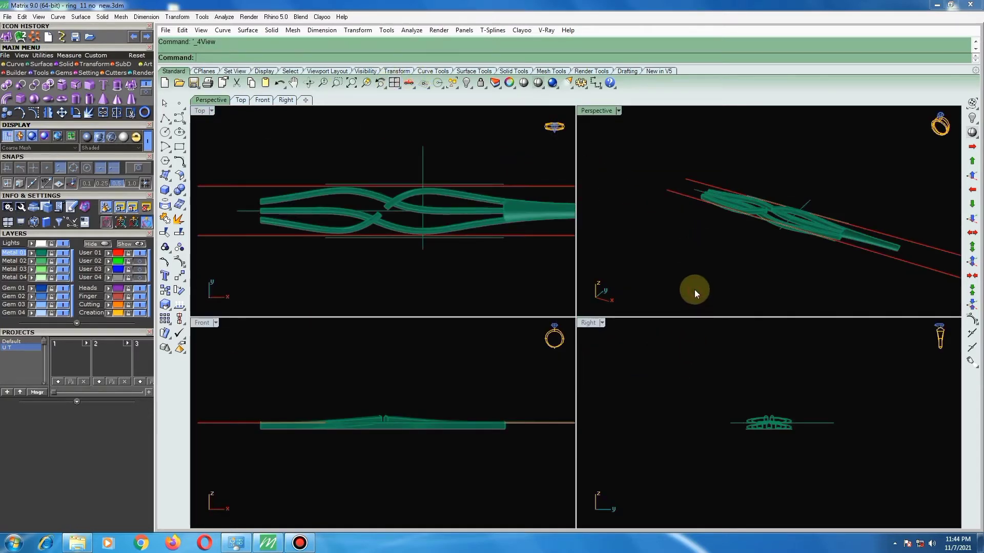
Undo and redo the band extrusion at -0.9, deleting the original surfaces, then select the tapered end.
{"action": "scroll", "coordinate": [807, 217], "scroll_direction": "up", "scroll_amount": 2}
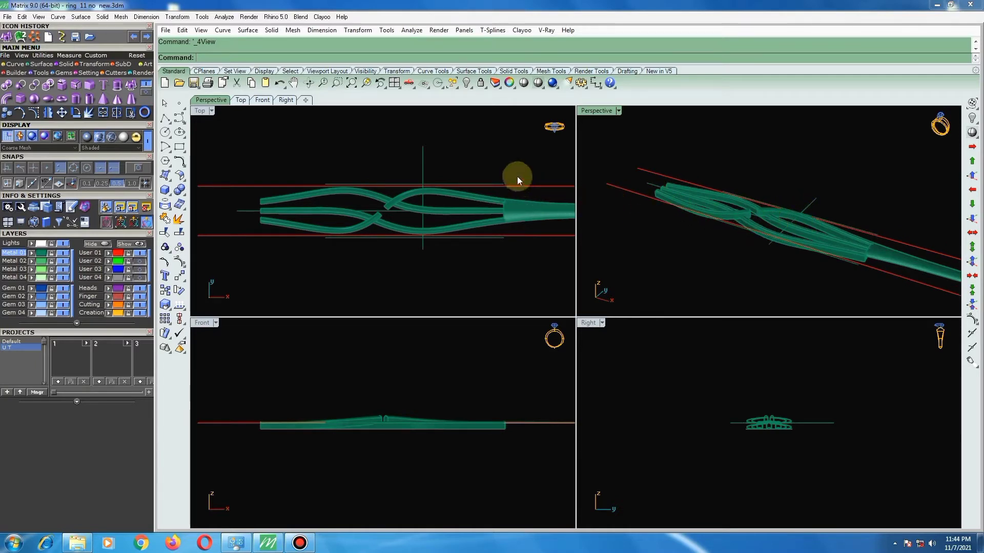
{"action": "key", "text": "ctrl+z"}
{"action": "right_click_drag", "start_coordinate": [466, 180], "coordinate": [454, 185]}
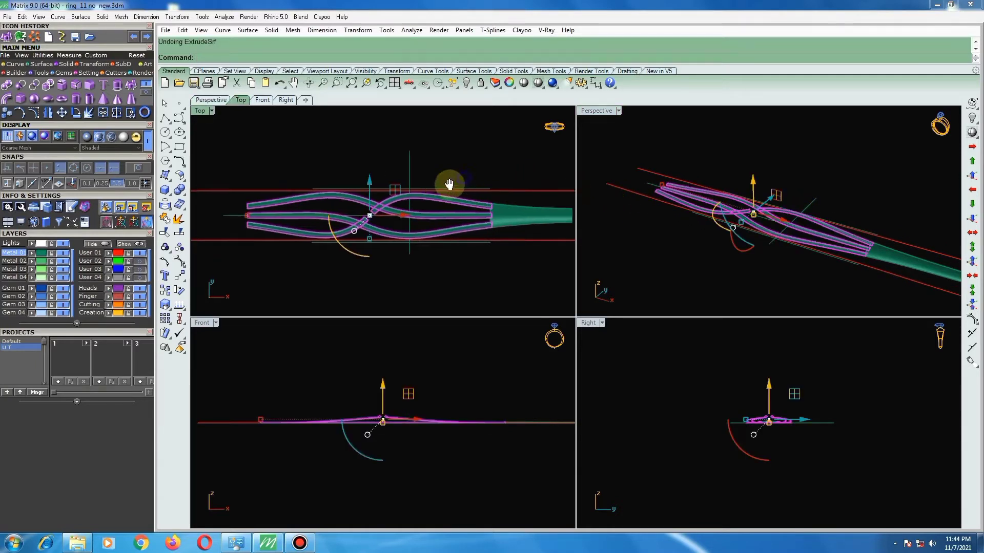
{"action": "left_click", "coordinate": [7, 37]}
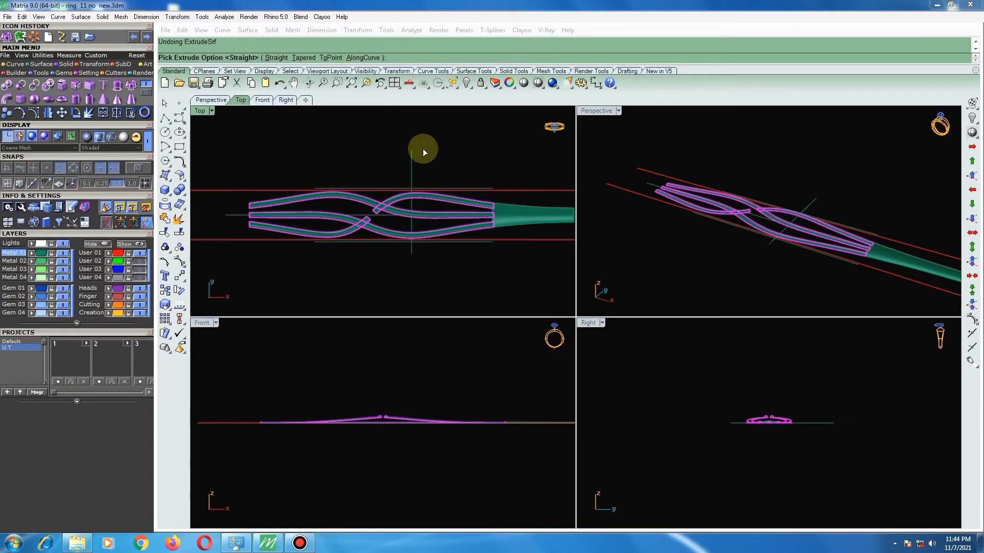
{"action": "key", "text": "Return"}
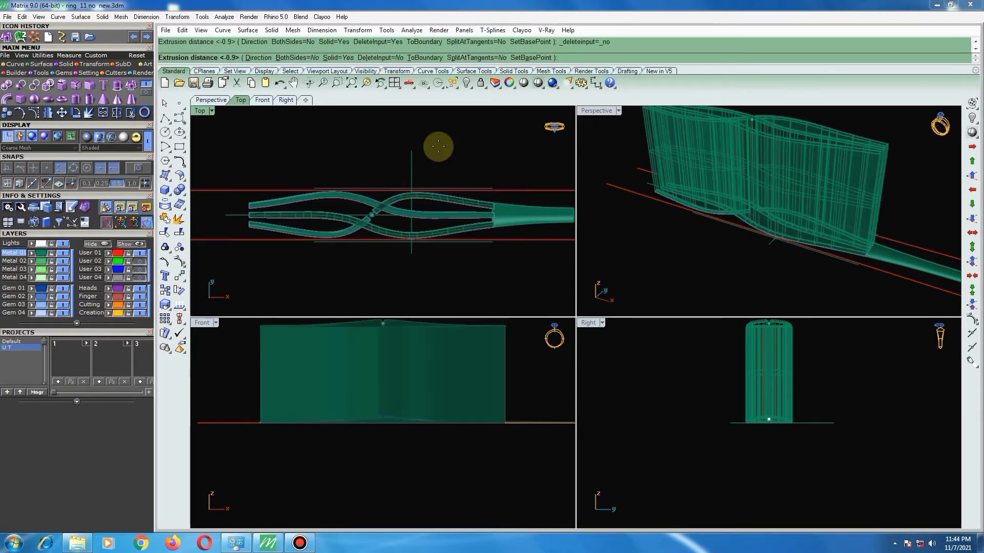
{"action": "type", "text": "-"}
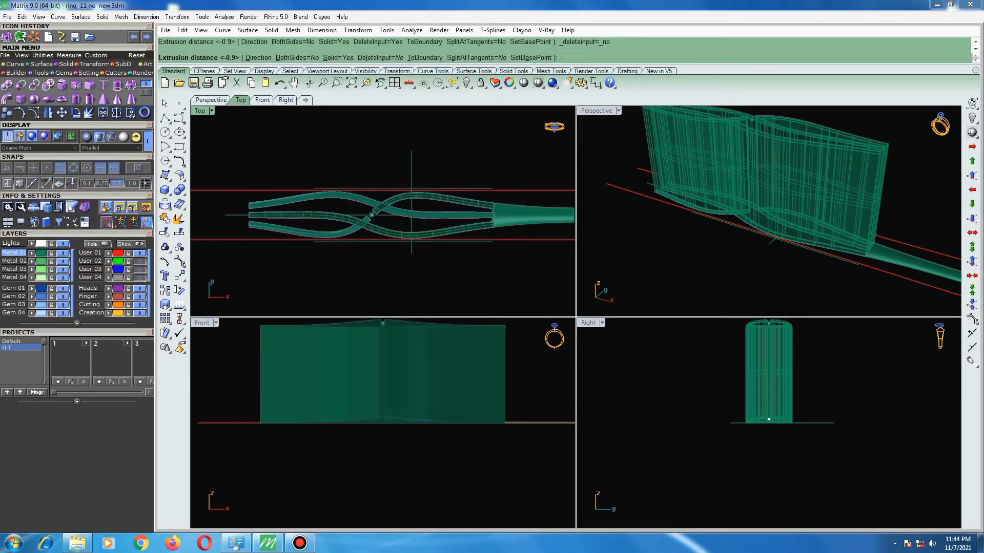
{"action": "type", "text": ".9"}
{"action": "key", "text": "Return"}
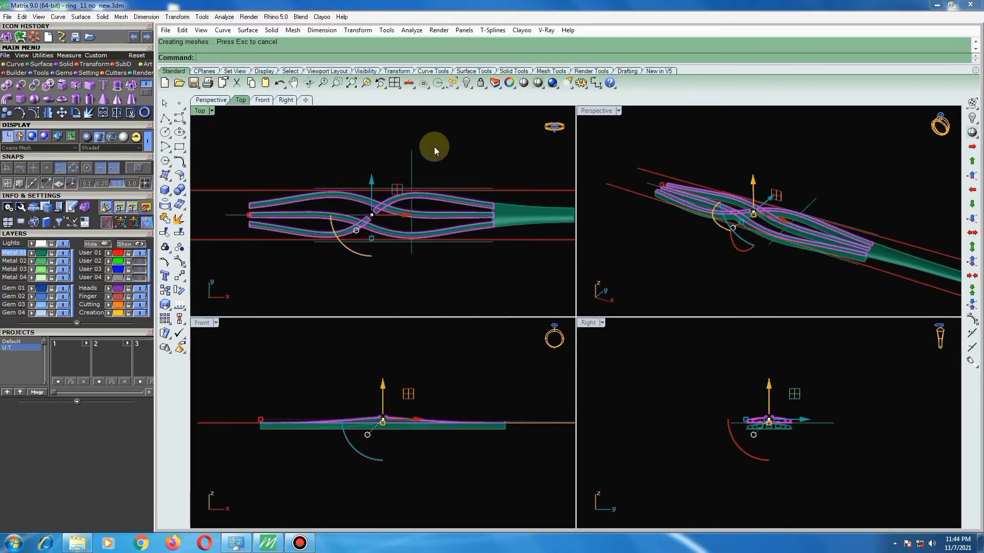
{"action": "key", "text": "Delete"}
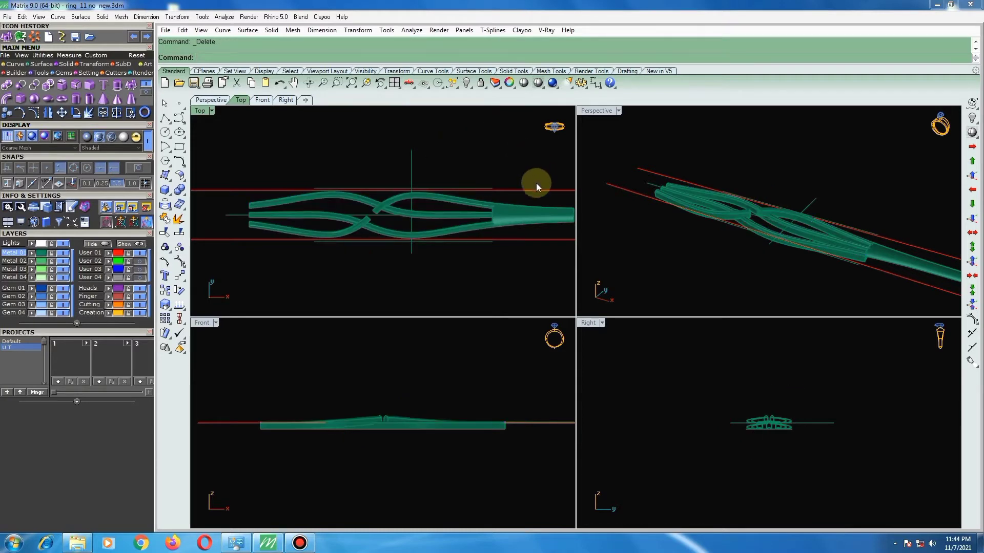
{"action": "left_click", "coordinate": [523, 213]}
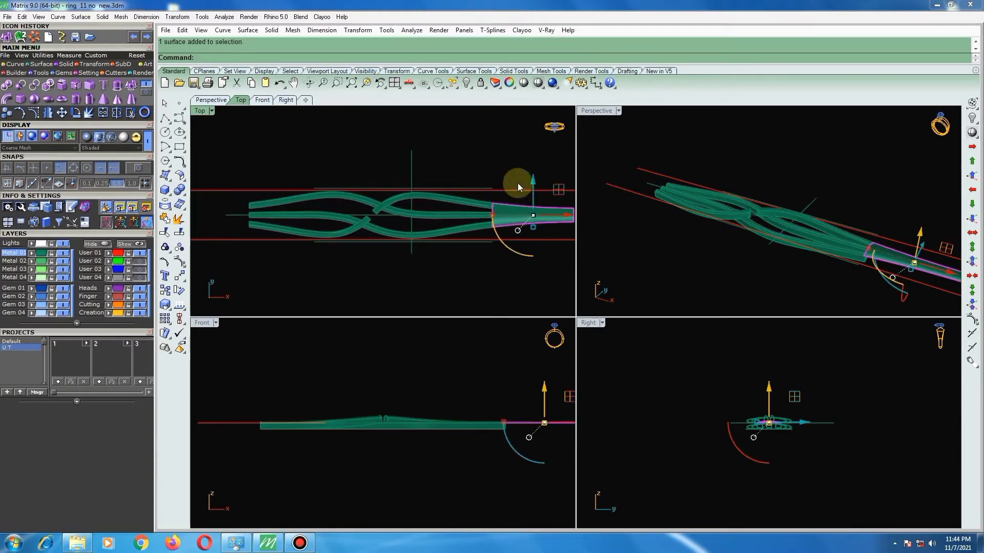
Extrude the tapered end surface straight to -0.7 with DeleteInput set to Yes.
{"action": "key", "text": "Return"}
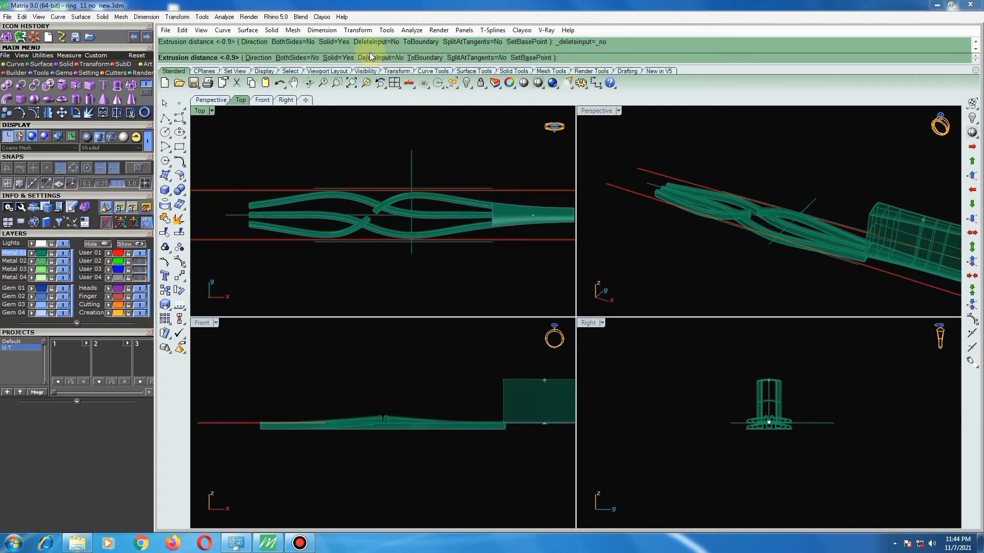
{"action": "left_click", "coordinate": [371, 57]}
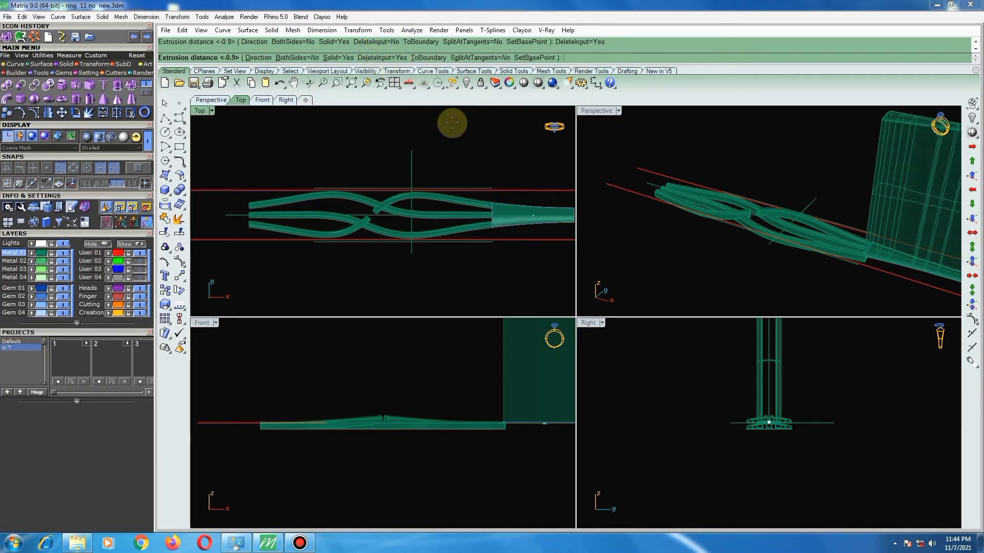
{"action": "type", "text": "-"}
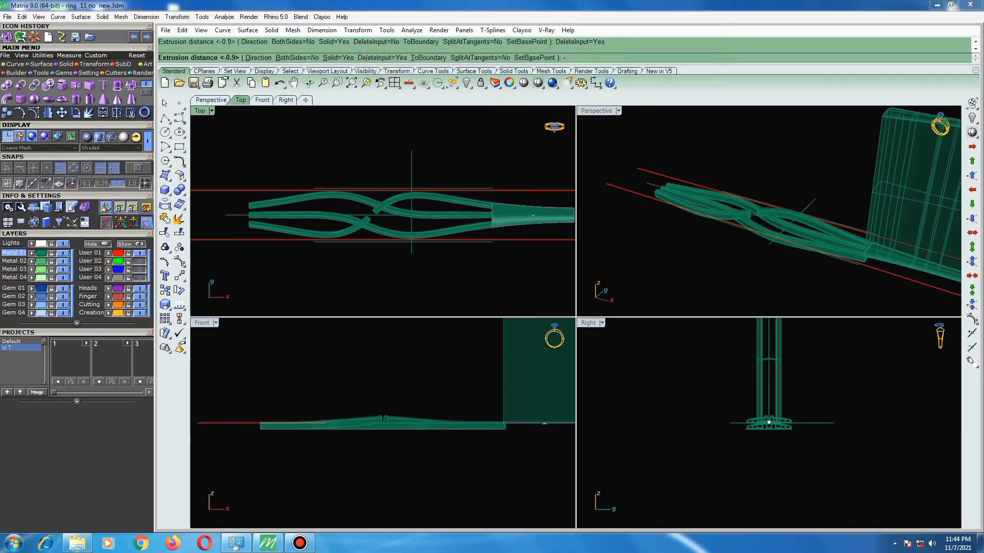
{"action": "type", "text": "."}
{"action": "type", "text": "7"}
{"action": "key", "text": "Return"}
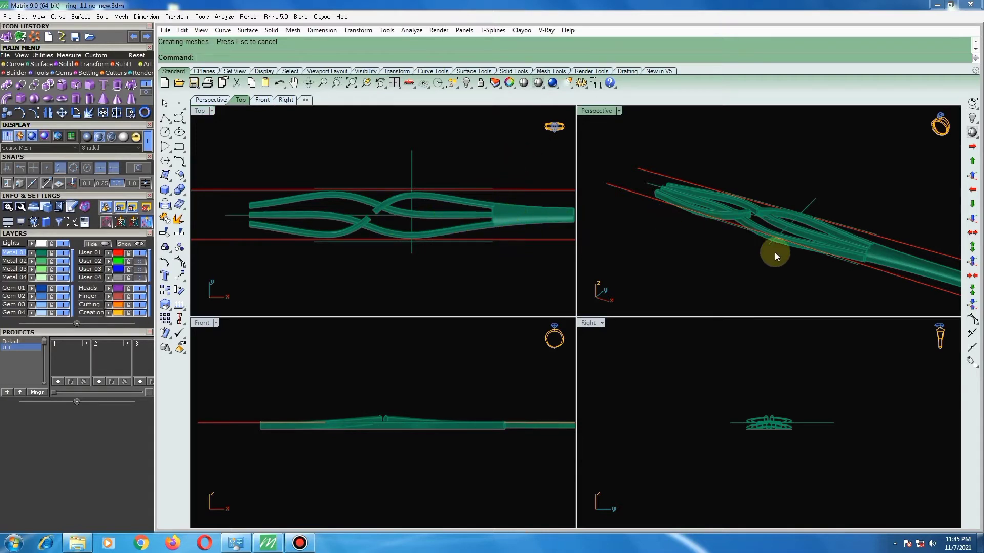
Orbit the Perspective view around the strands and tapered end to inspect them.
{"action": "mouse_move", "coordinate": [773, 252]}
{"action": "right_mouse_down"}
{"action": "mouse_move", "coordinate": [785, 215]}
{"action": "mouse_move", "coordinate": [824, 216]}
{"action": "mouse_move", "coordinate": [808, 219]}
{"action": "mouse_move", "coordinate": [784, 265]}
{"action": "mouse_move", "coordinate": [830, 232]}
{"action": "mouse_move", "coordinate": [725, 279]}
{"action": "mouse_move", "coordinate": [696, 257]}
{"action": "mouse_move", "coordinate": [751, 218]}
{"action": "mouse_move", "coordinate": [677, 213]}
{"action": "mouse_move", "coordinate": [650, 191]}
{"action": "mouse_move", "coordinate": [656, 174]}
{"action": "mouse_move", "coordinate": [813, 169]}
{"action": "mouse_move", "coordinate": [781, 187]}
{"action": "mouse_move", "coordinate": [703, 186]}
{"action": "mouse_move", "coordinate": [810, 171]}
{"action": "mouse_move", "coordinate": [736, 187]}
{"action": "mouse_move", "coordinate": [714, 204]}
{"action": "mouse_move", "coordinate": [703, 195]}
{"action": "mouse_move", "coordinate": [716, 182]}
{"action": "mouse_move", "coordinate": [844, 169]}
{"action": "mouse_move", "coordinate": [731, 187]}
{"action": "mouse_move", "coordinate": [784, 176]}
{"action": "mouse_move", "coordinate": [753, 191]}
{"action": "mouse_move", "coordinate": [769, 169]}
{"action": "mouse_move", "coordinate": [747, 185]}
{"action": "mouse_move", "coordinate": [769, 185]}
{"action": "mouse_move", "coordinate": [738, 193]}
{"action": "mouse_move", "coordinate": [746, 218]}
{"action": "mouse_move", "coordinate": [724, 190]}
{"action": "mouse_move", "coordinate": [694, 195]}
{"action": "mouse_move", "coordinate": [636, 178]}
{"action": "mouse_move", "coordinate": [677, 179]}
{"action": "mouse_move", "coordinate": [738, 250]}
{"action": "mouse_move", "coordinate": [797, 181]}
{"action": "mouse_move", "coordinate": [748, 206]}
{"action": "right_mouse_up"}
{"action": "left_click", "coordinate": [725, 172]}
{"action": "key", "text": "Escape"}
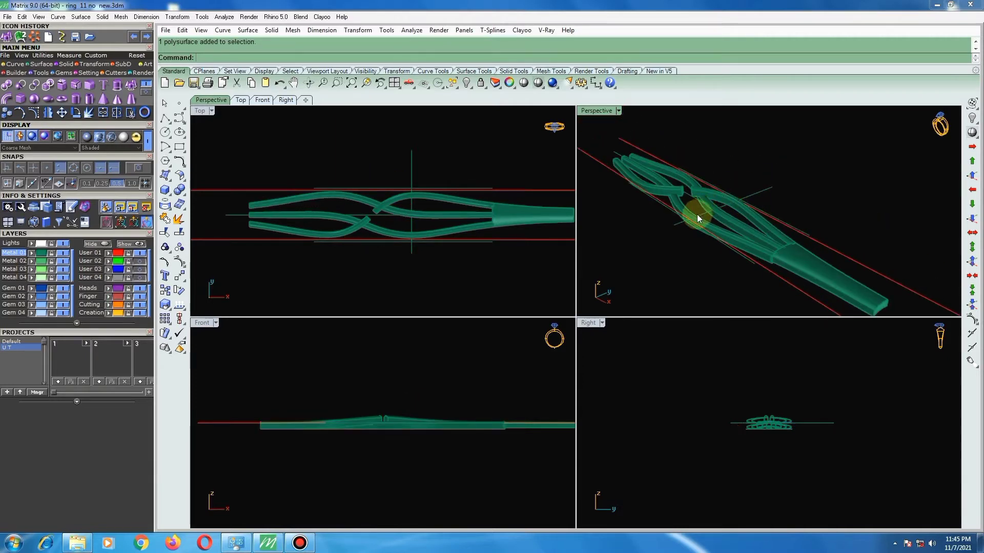
{"action": "left_click", "coordinate": [817, 263]}
{"action": "right_click_drag", "start_coordinate": [692, 236], "coordinate": [780, 206]}
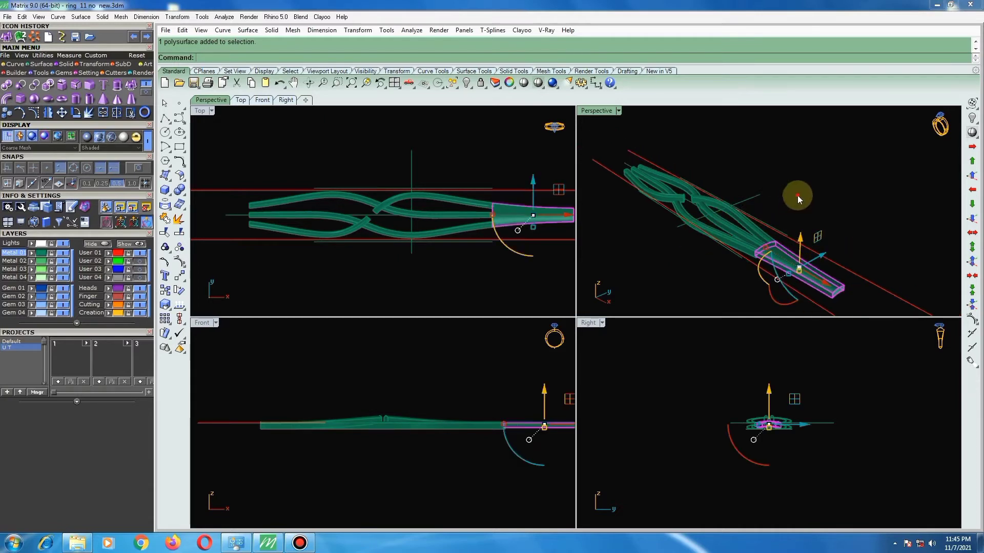
{"action": "left_click", "coordinate": [798, 196]}
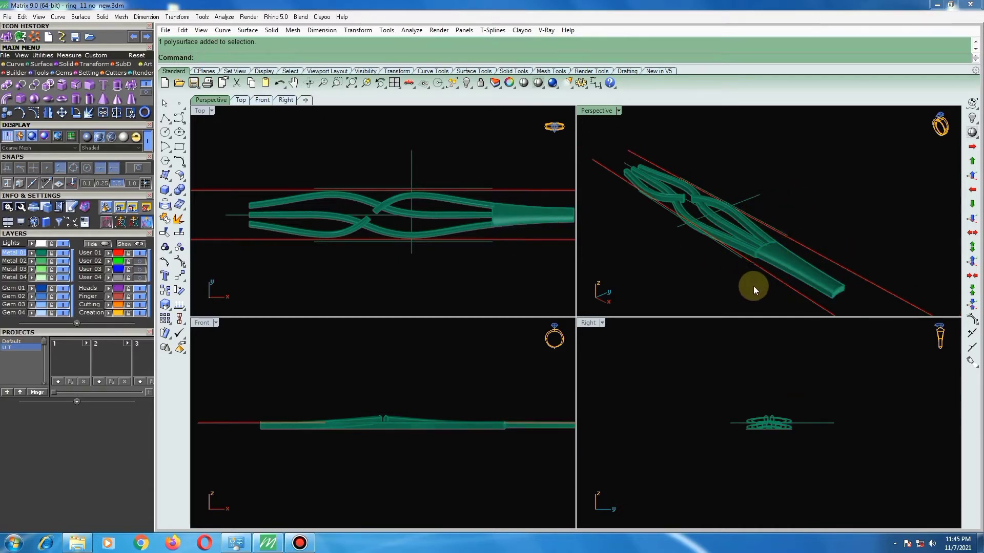
{"action": "mouse_move", "coordinate": [753, 290]}
{"action": "right_mouse_down"}
{"action": "mouse_move", "coordinate": [838, 221]}
{"action": "mouse_move", "coordinate": [819, 230]}
{"action": "right_mouse_up"}
Maximize the Perspective viewport, float the Set View presets, and switch to Bottom view.
{"action": "double_click", "coordinate": [608, 119]}
{"action": "mouse_move", "coordinate": [501, 154]}
{"action": "right_mouse_down"}
{"action": "mouse_move", "coordinate": [500, 279]}
{"action": "mouse_move", "coordinate": [543, 263]}
{"action": "mouse_move", "coordinate": [582, 152]}
{"action": "right_mouse_up"}
{"action": "scroll", "coordinate": [569, 256], "scroll_direction": "up", "scroll_amount": 1}
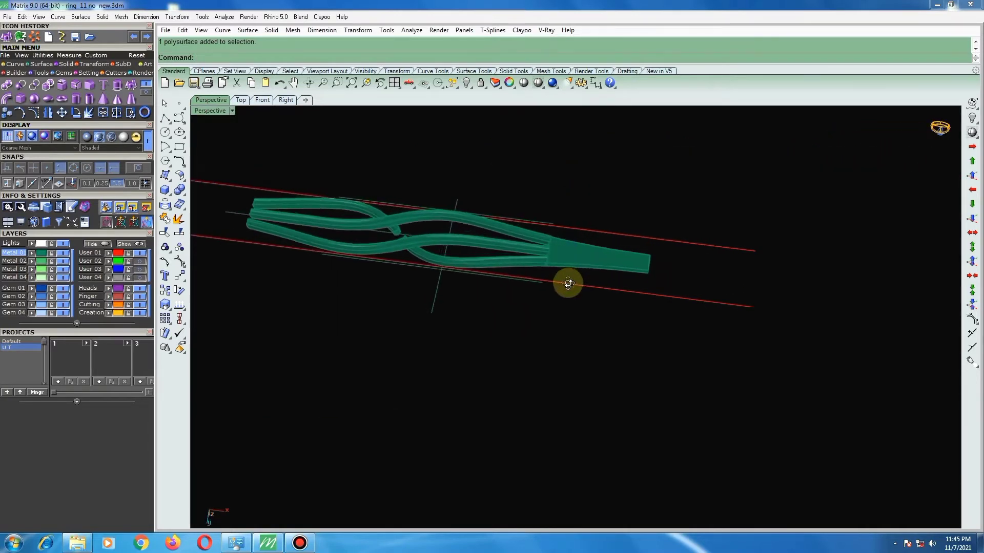
{"action": "scroll", "coordinate": [579, 253], "scroll_direction": "up", "scroll_amount": 2}
{"action": "scroll", "coordinate": [590, 270], "scroll_direction": "up", "scroll_amount": 2}
{"action": "scroll", "coordinate": [480, 277], "scroll_direction": "up", "scroll_amount": 2}
{"action": "scroll", "coordinate": [492, 278], "scroll_direction": "down", "scroll_amount": 2}
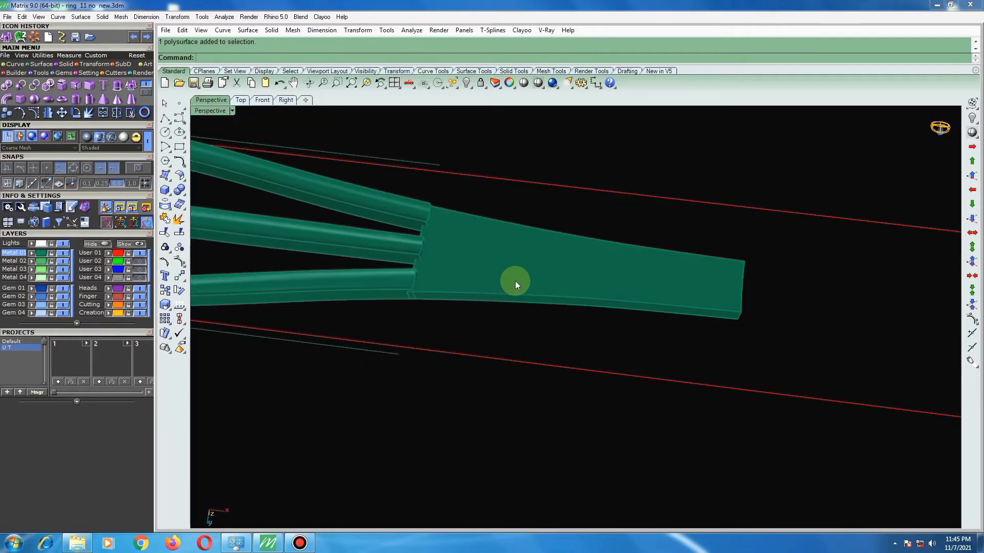
{"action": "right_click_drag", "start_coordinate": [518, 284], "coordinate": [520, 318]}
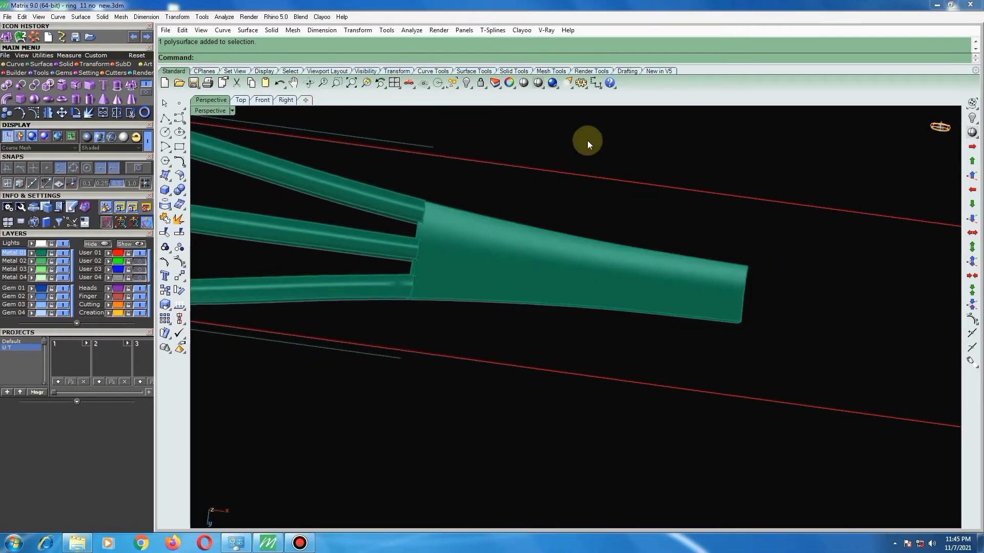
{"action": "left_click", "coordinate": [410, 84]}
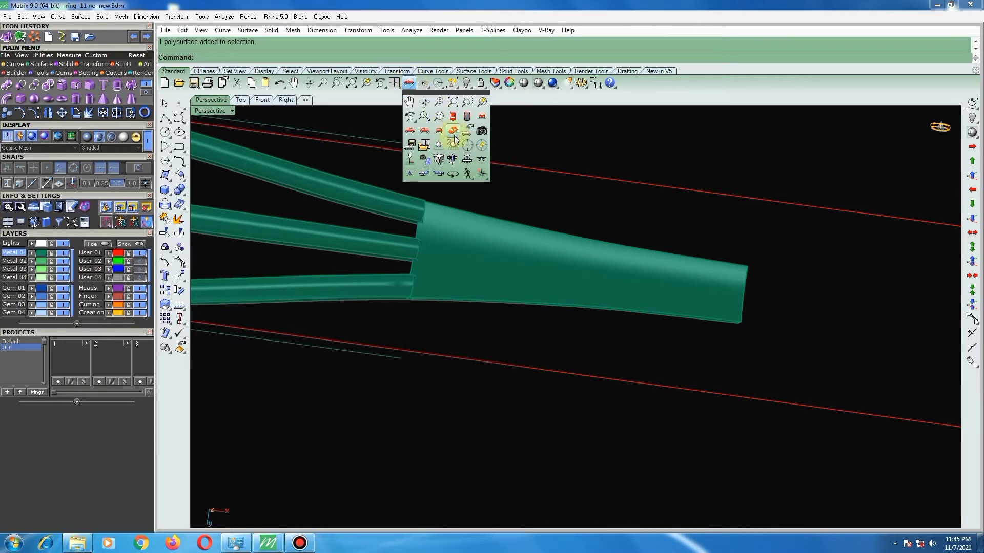
{"action": "left_click_drag", "start_coordinate": [444, 91], "coordinate": [909, 41]}
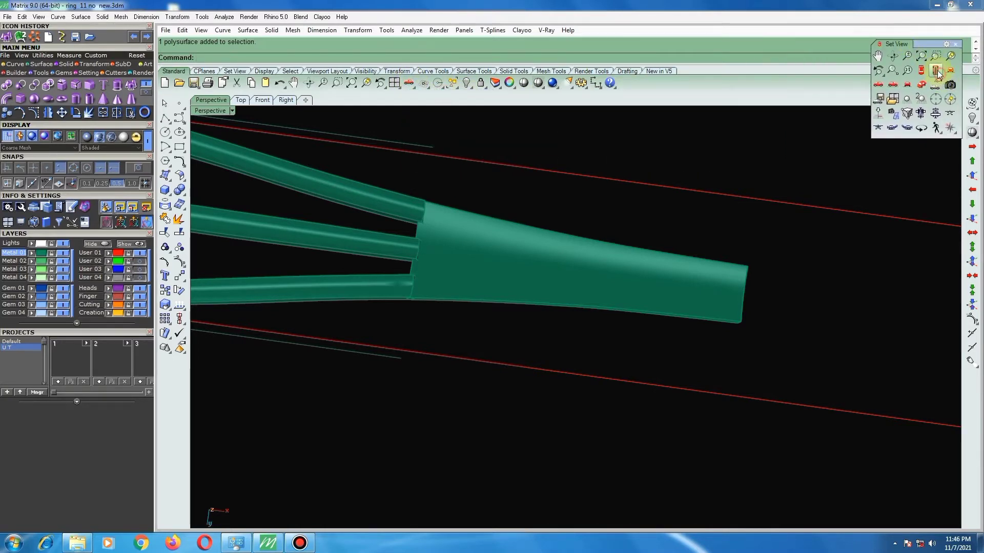
{"action": "left_click", "coordinate": [935, 70]}
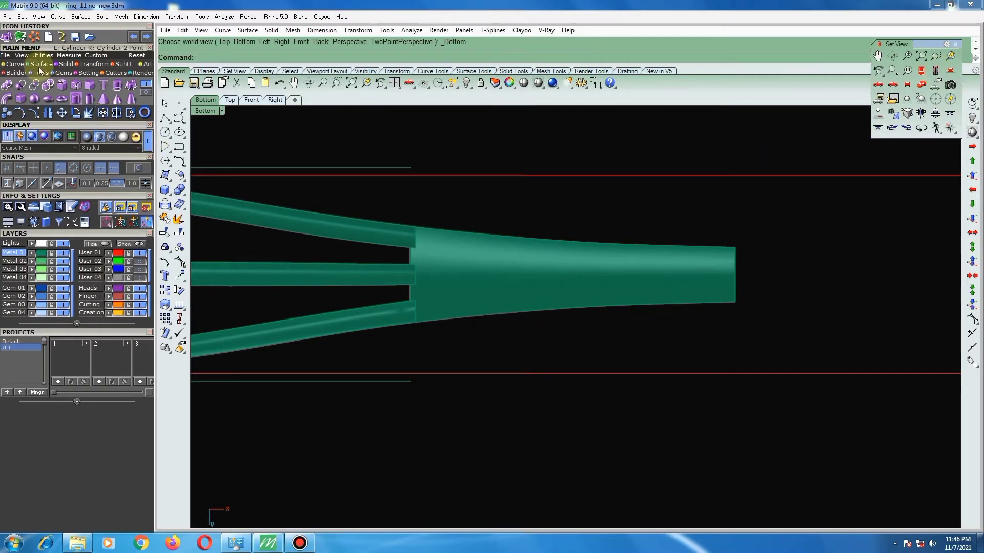
Offset the tapered end's lower, upper and tip edges inward by 0.7, then select the new curves.
{"action": "left_click", "coordinate": [14, 65]}
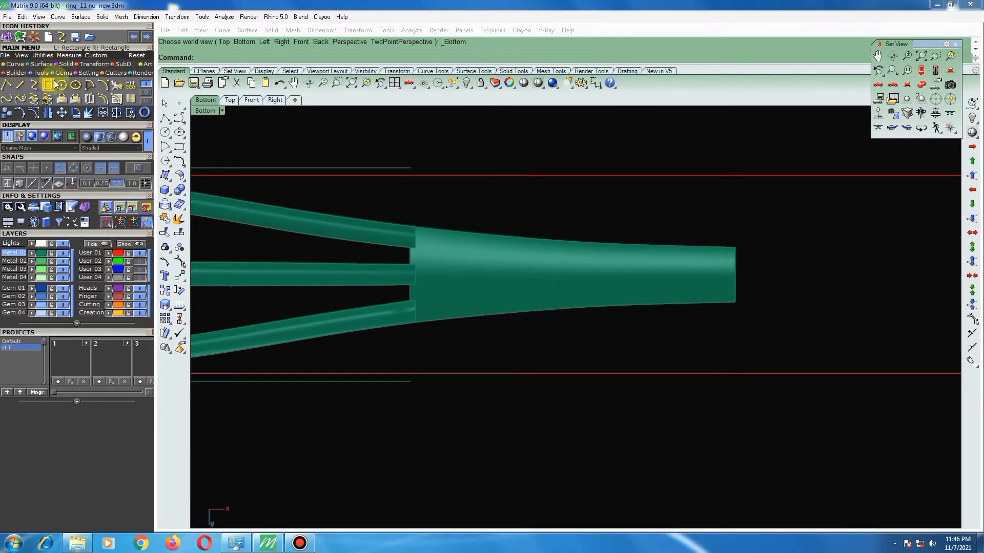
{"action": "left_click", "coordinate": [103, 98]}
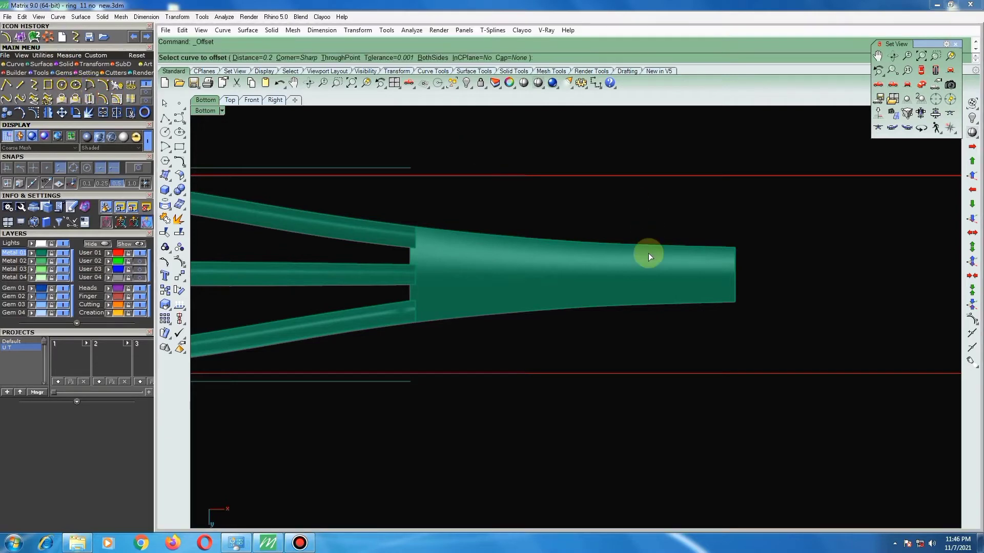
{"action": "left_click", "coordinate": [609, 304]}
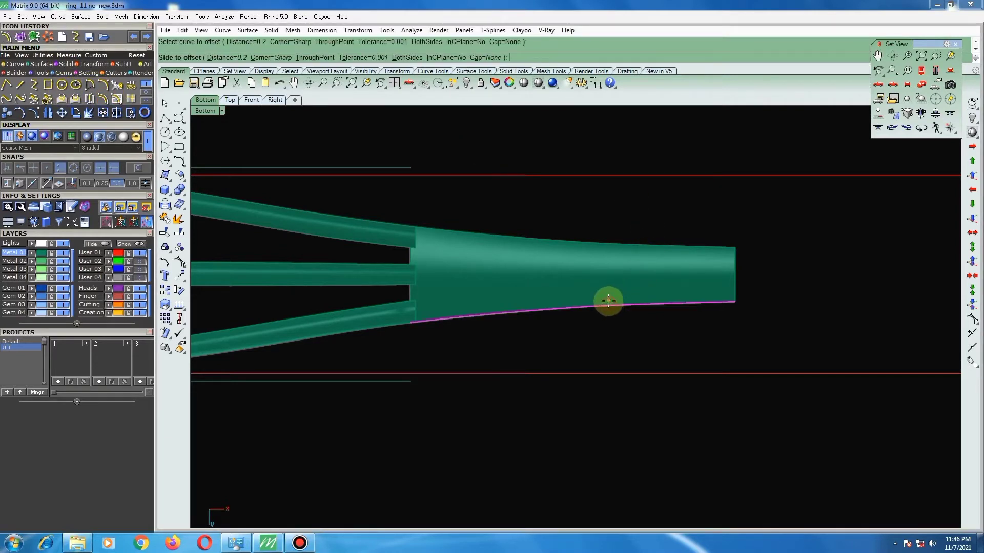
{"action": "type", "text": "7"}
{"action": "right_click", "coordinate": [609, 265]}
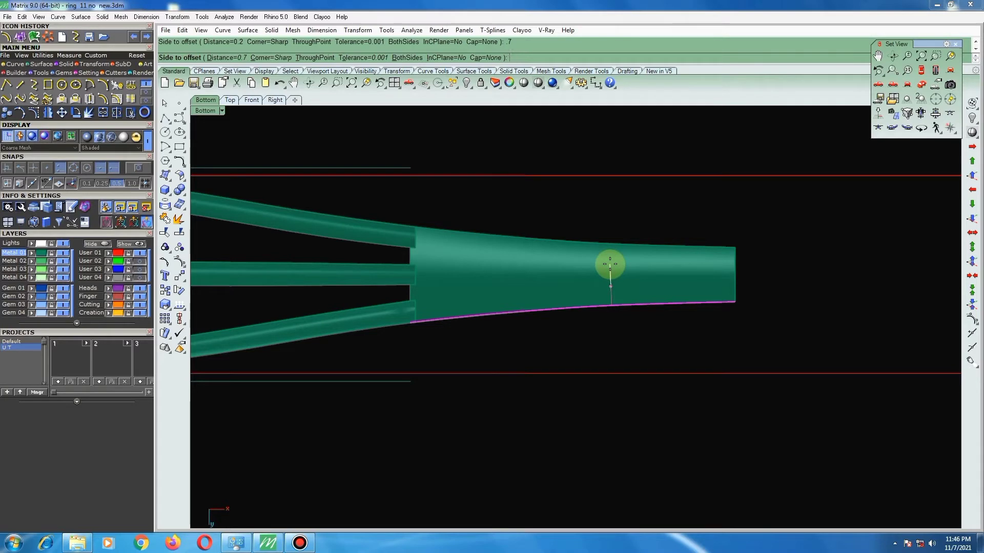
{"action": "left_click", "coordinate": [610, 264]}
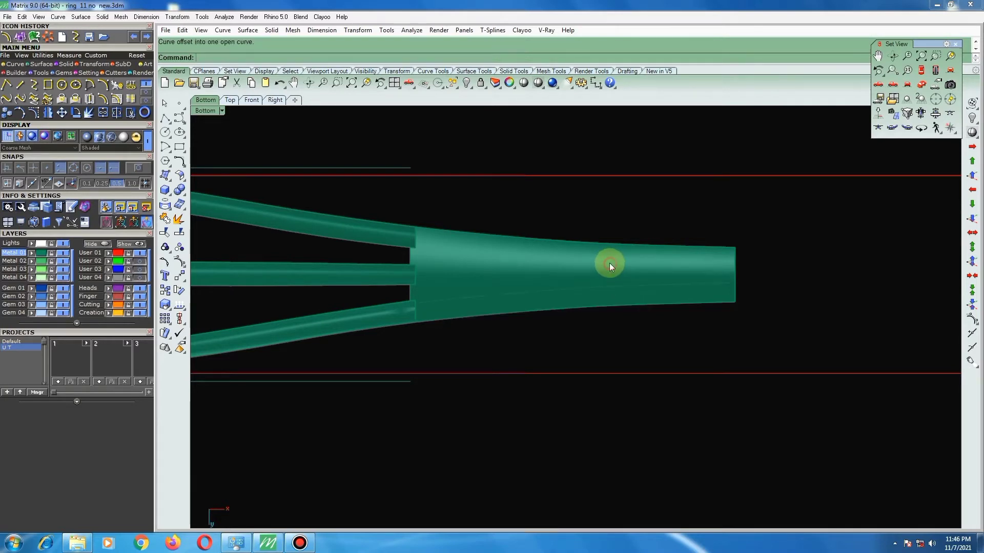
{"action": "right_click", "coordinate": [601, 249]}
{"action": "left_click", "coordinate": [598, 245]}
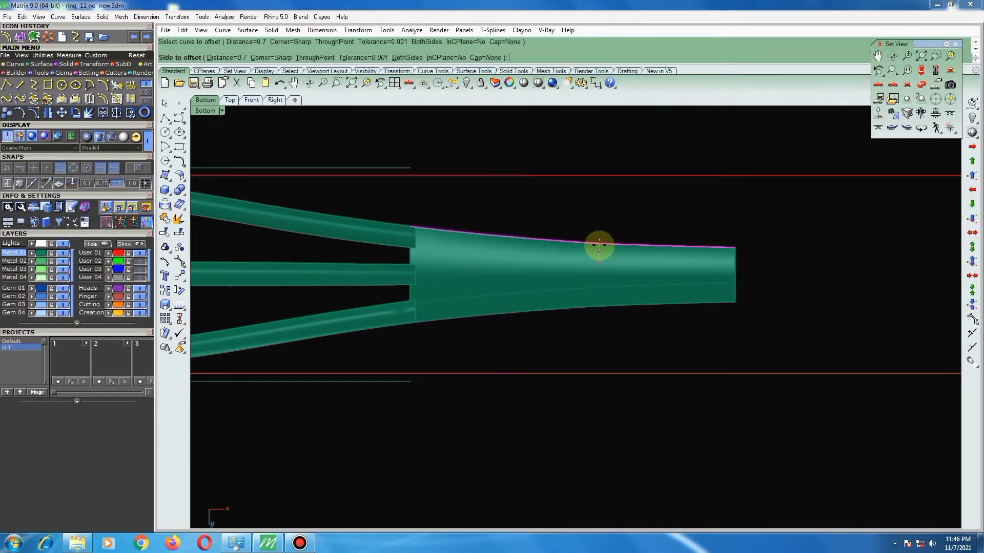
{"action": "left_click", "coordinate": [661, 289]}
{"action": "right_click", "coordinate": [724, 266]}
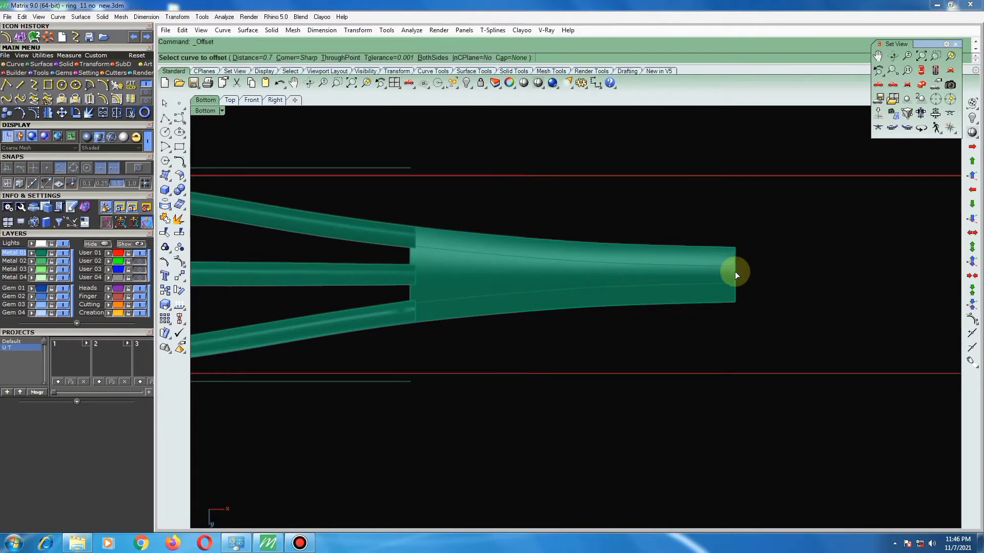
{"action": "left_click", "coordinate": [735, 271]}
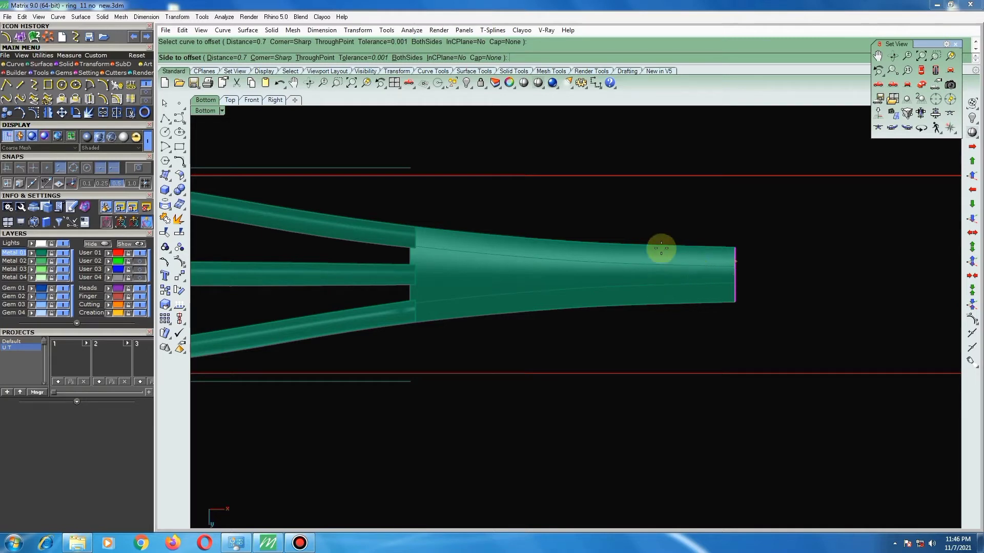
{"action": "left_click", "coordinate": [660, 248]}
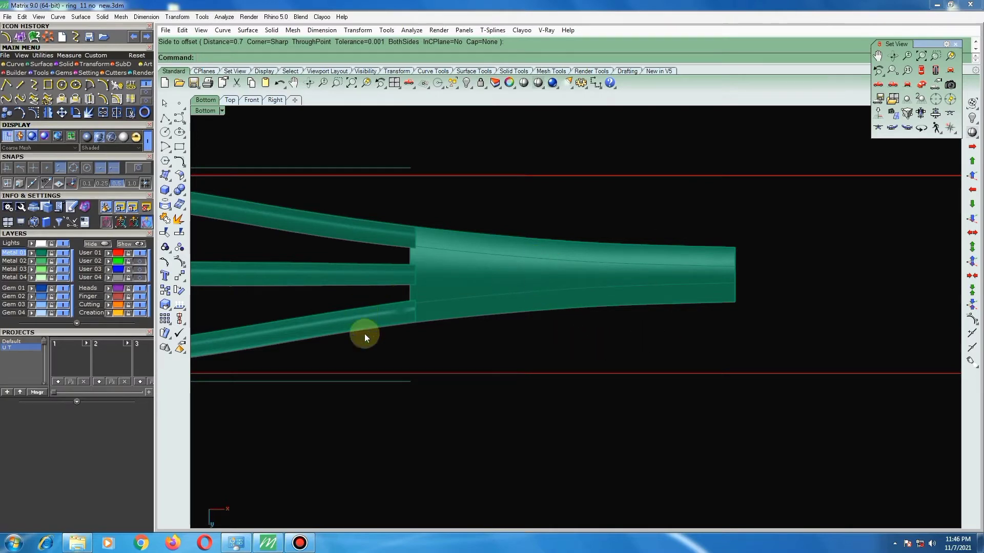
{"action": "left_click_drag", "start_coordinate": [364, 341], "coordinate": [784, 238]}
In wireframe display, nudge the two groove curves into place with the gumball.
{"action": "scroll", "coordinate": [413, 298], "scroll_direction": "up", "scroll_amount": 2}
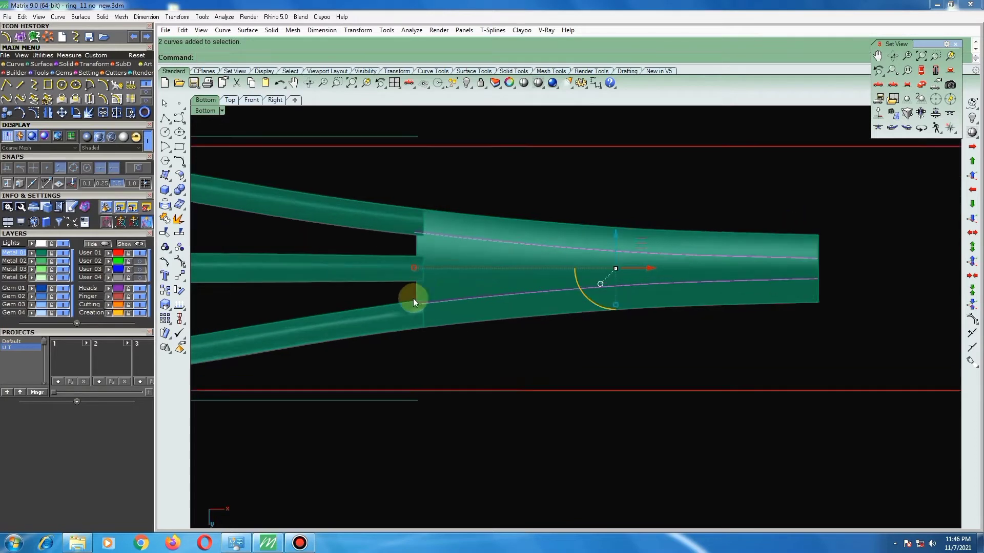
{"action": "scroll", "coordinate": [362, 291], "scroll_direction": "up", "scroll_amount": 2}
{"action": "scroll", "coordinate": [440, 272], "scroll_direction": "down", "scroll_amount": 4}
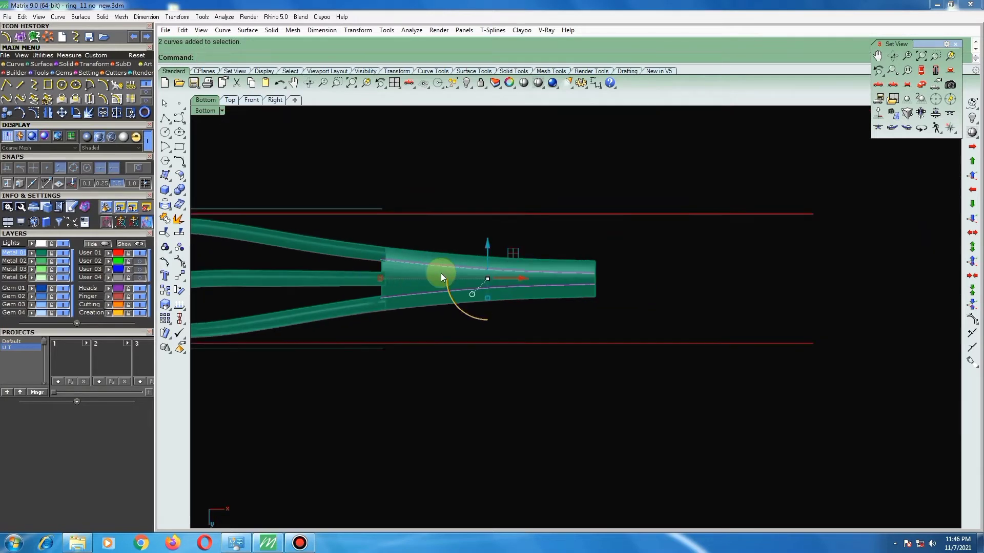
{"action": "left_click", "coordinate": [538, 83]}
{"action": "scroll", "coordinate": [376, 261], "scroll_direction": "up", "scroll_amount": 2}
{"action": "scroll", "coordinate": [377, 261], "scroll_direction": "up", "scroll_amount": 2}
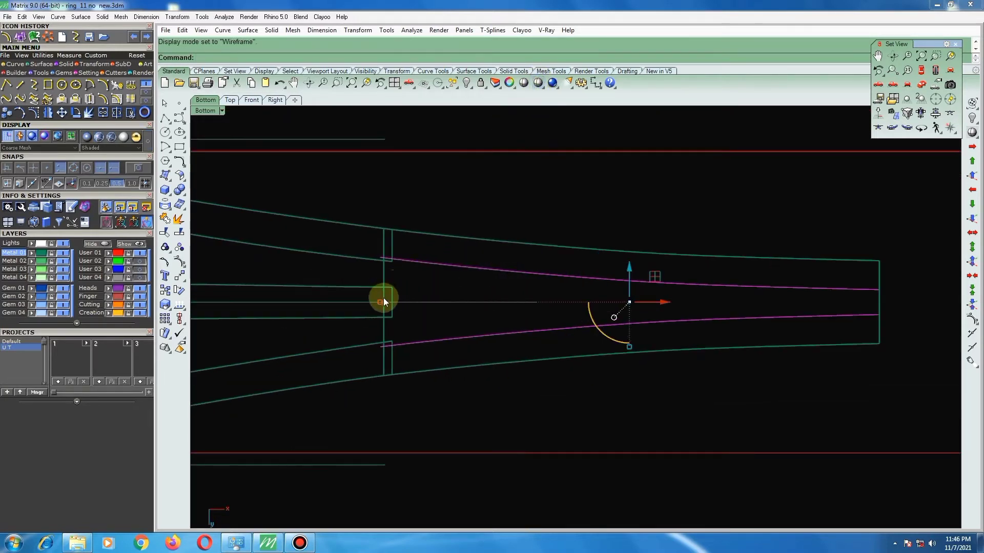
{"action": "left_click_drag", "start_coordinate": [382, 303], "coordinate": [379, 303]}
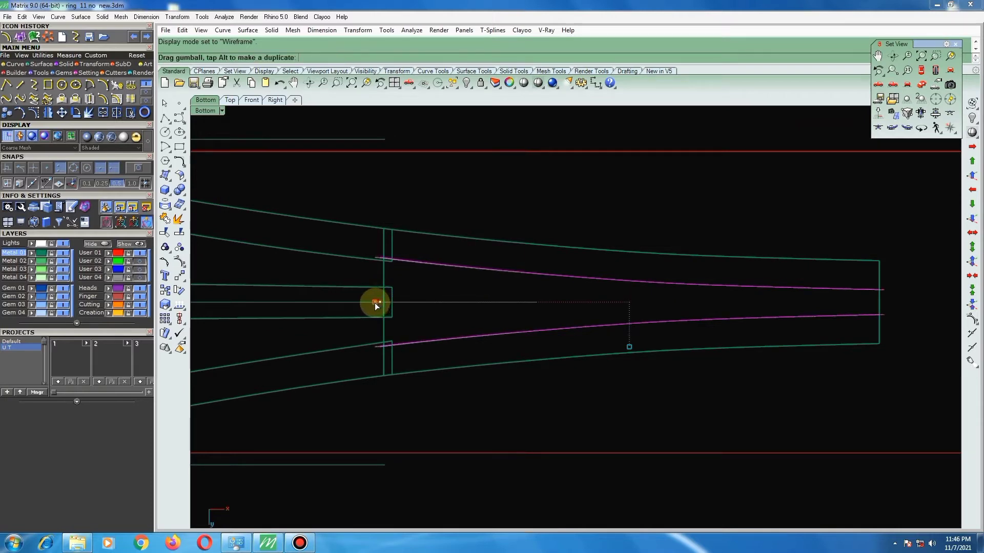
{"action": "scroll", "coordinate": [374, 301], "scroll_direction": "down", "scroll_amount": 4}
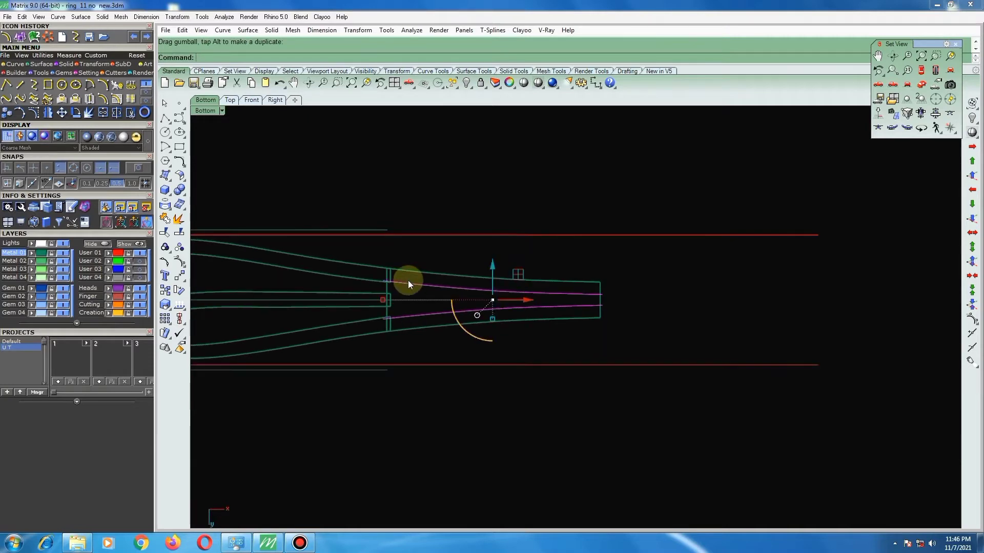
{"action": "left_click", "coordinate": [493, 259]}
{"action": "key", "text": "Escape"}
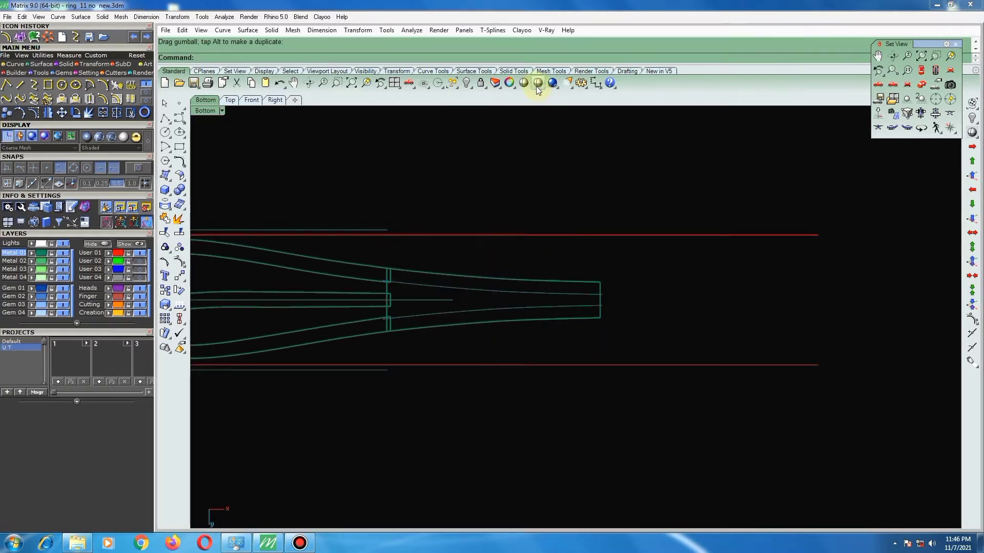
Return to Shaded display and orbit the Perspective view to look down on the shank.
{"action": "left_click", "coordinate": [537, 82]}
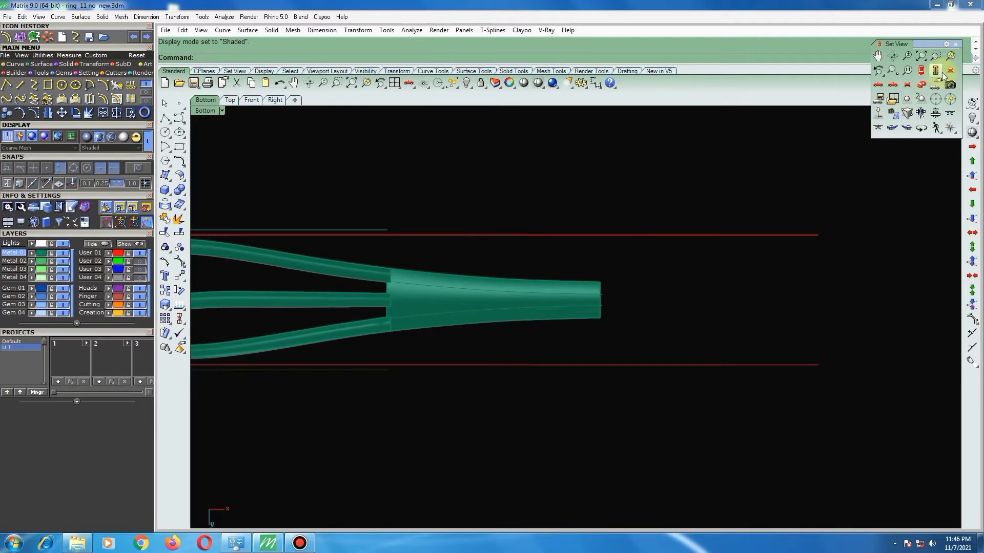
{"action": "left_click", "coordinate": [921, 85]}
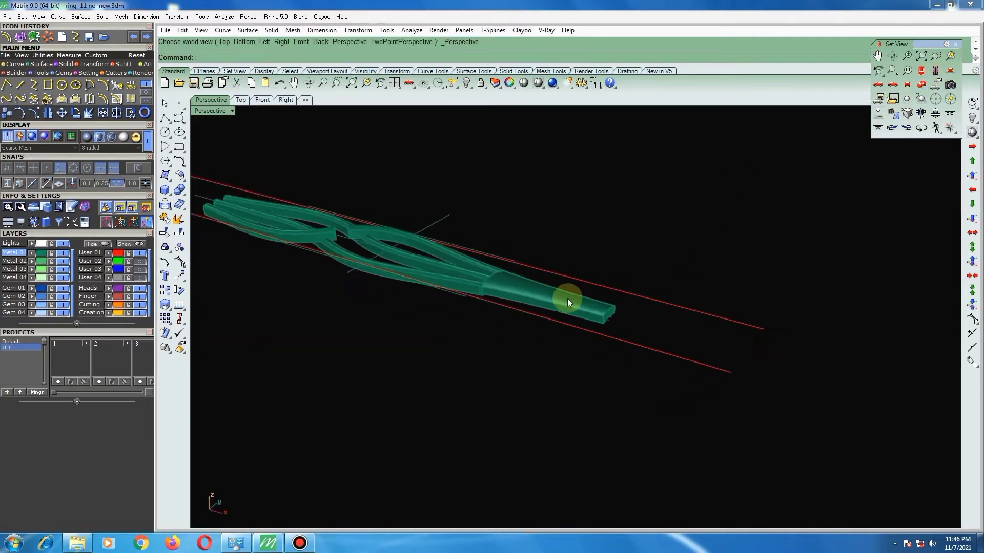
{"action": "mouse_move", "coordinate": [567, 302]}
{"action": "right_mouse_down"}
{"action": "mouse_move", "coordinate": [533, 336]}
{"action": "mouse_move", "coordinate": [575, 143]}
{"action": "mouse_move", "coordinate": [590, 512]}
{"action": "right_mouse_up"}
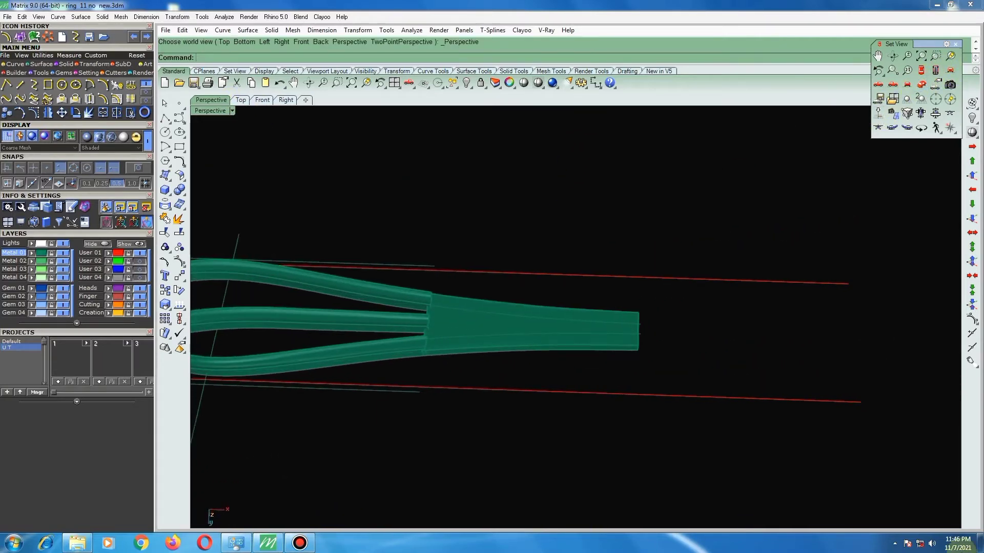
Extract the tapered end surface from the shank with ExtractSrf.
{"action": "left_click", "coordinate": [177, 220]}
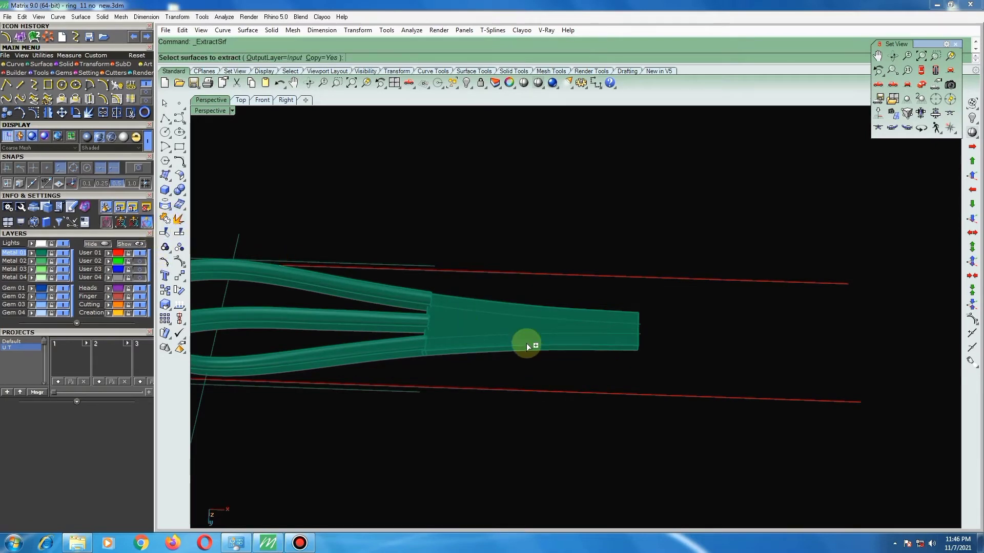
{"action": "scroll", "coordinate": [492, 333], "scroll_direction": "up", "scroll_amount": 3}
{"action": "left_click", "coordinate": [458, 323]}
{"action": "key", "text": "Return"}
{"action": "scroll", "coordinate": [457, 322], "scroll_direction": "down", "scroll_amount": 3}
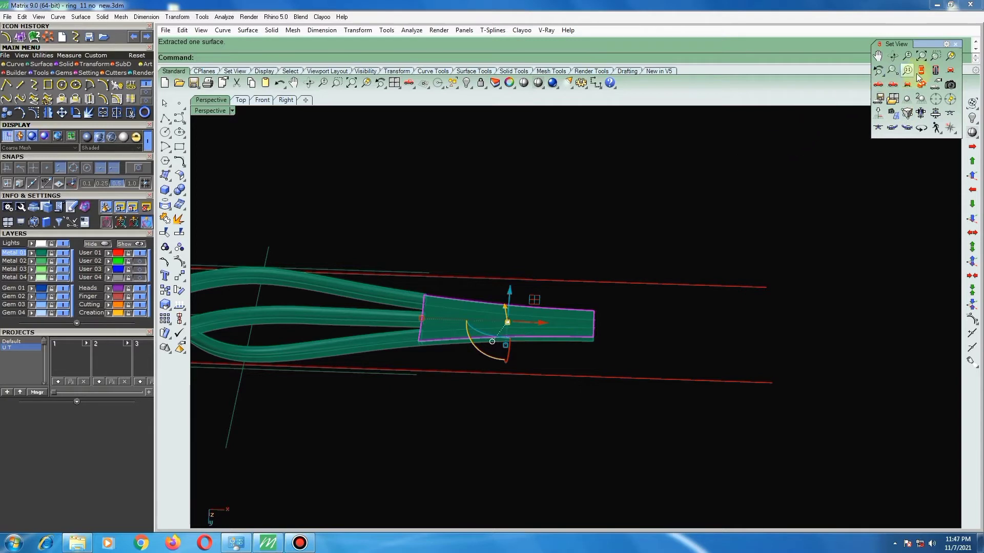
In Bottom wireframe view, split the extracted surface into three pieces using both groove curves.
{"action": "left_click", "coordinate": [936, 70]}
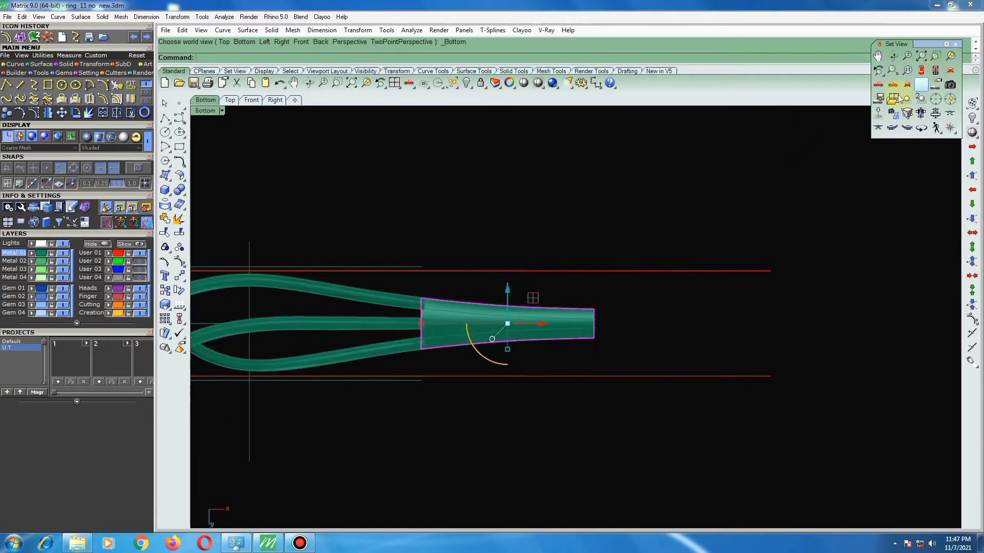
{"action": "scroll", "coordinate": [439, 328], "scroll_direction": "up", "scroll_amount": 2}
{"action": "scroll", "coordinate": [439, 338], "scroll_direction": "up", "scroll_amount": 2}
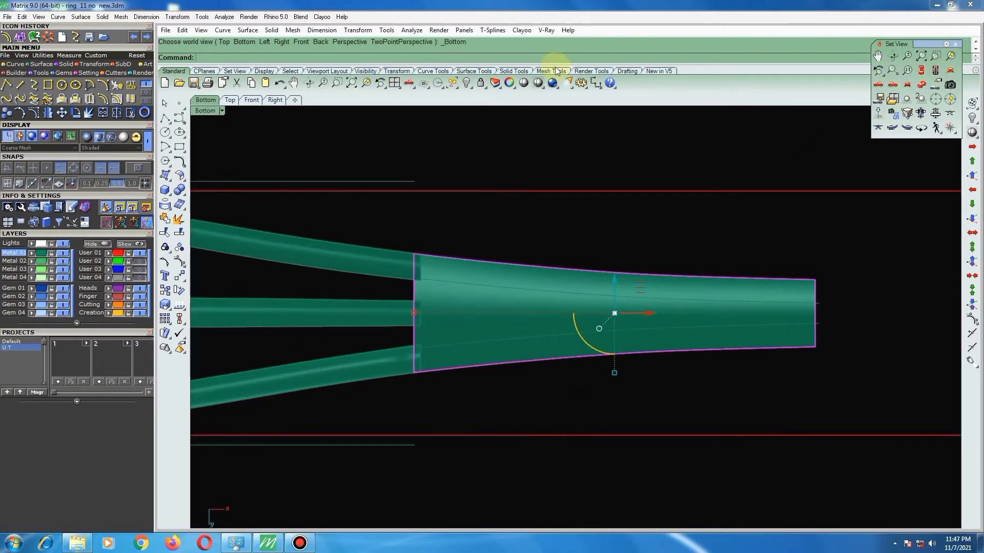
{"action": "left_click", "coordinate": [533, 83]}
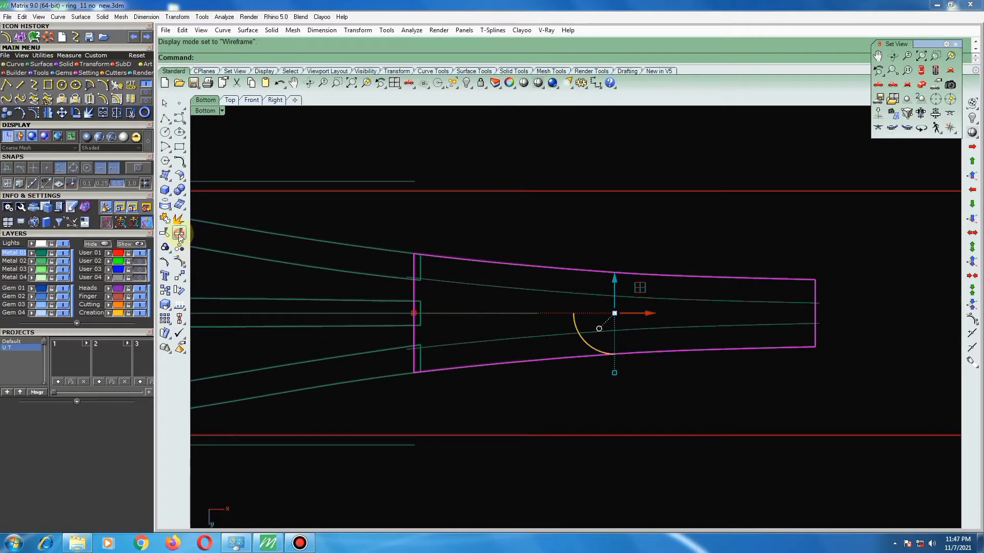
{"action": "left_click", "coordinate": [179, 219]}
{"action": "left_click", "coordinate": [454, 342]}
{"action": "left_click", "coordinate": [466, 285]}
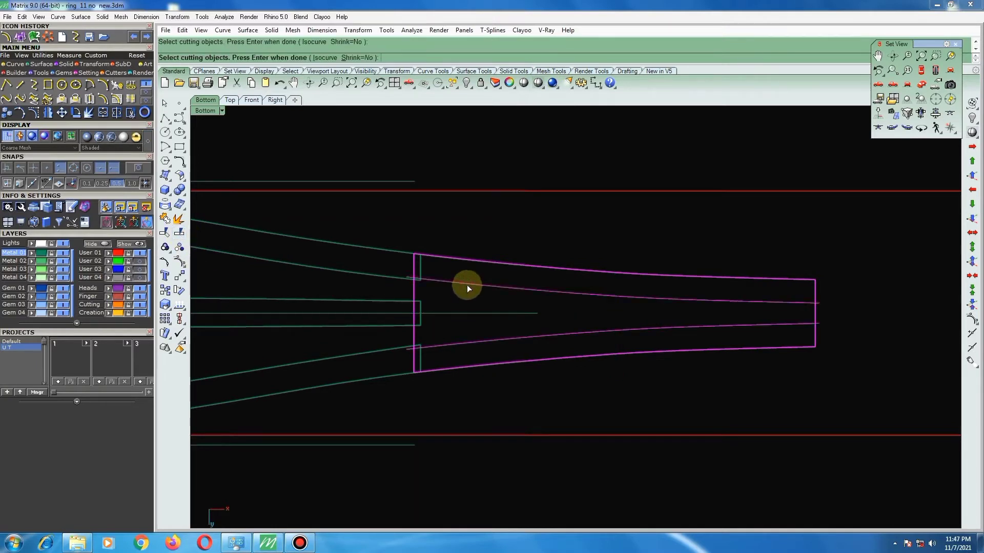
{"action": "key", "text": "Return"}
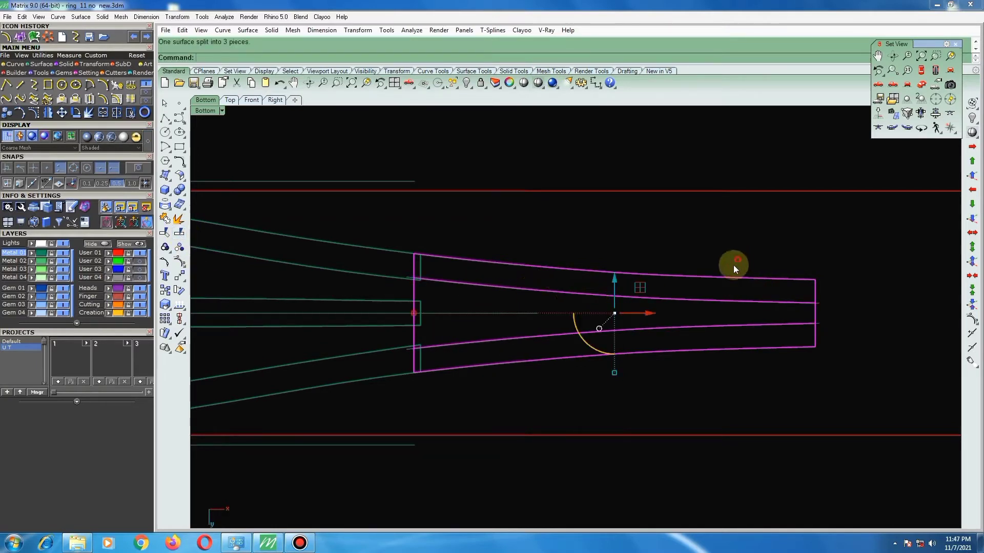
Delete the middle strip, keep the two outer pieces, and inspect the groove curves.
{"action": "left_click", "coordinate": [727, 277], "text": "ctrl"}
{"action": "left_click", "coordinate": [791, 350], "text": "ctrl"}
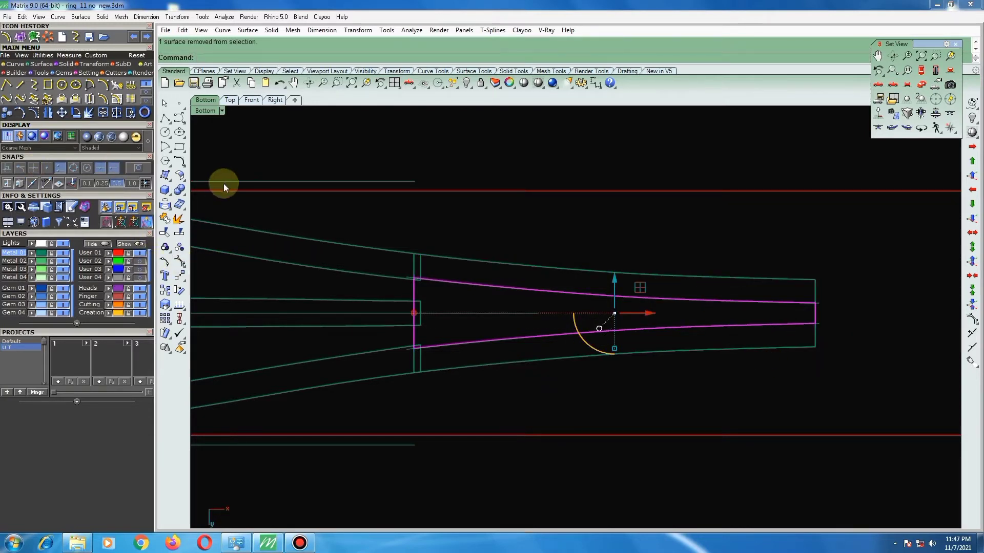
{"action": "key", "text": "Delete"}
{"action": "left_click_drag", "start_coordinate": [391, 358], "coordinate": [655, 268]}
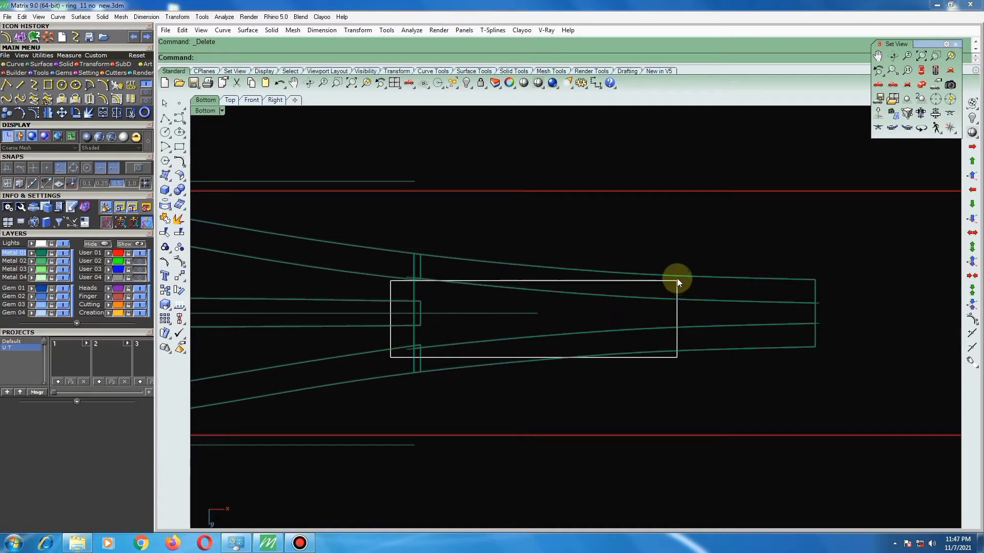
{"action": "left_click", "coordinate": [407, 275]}
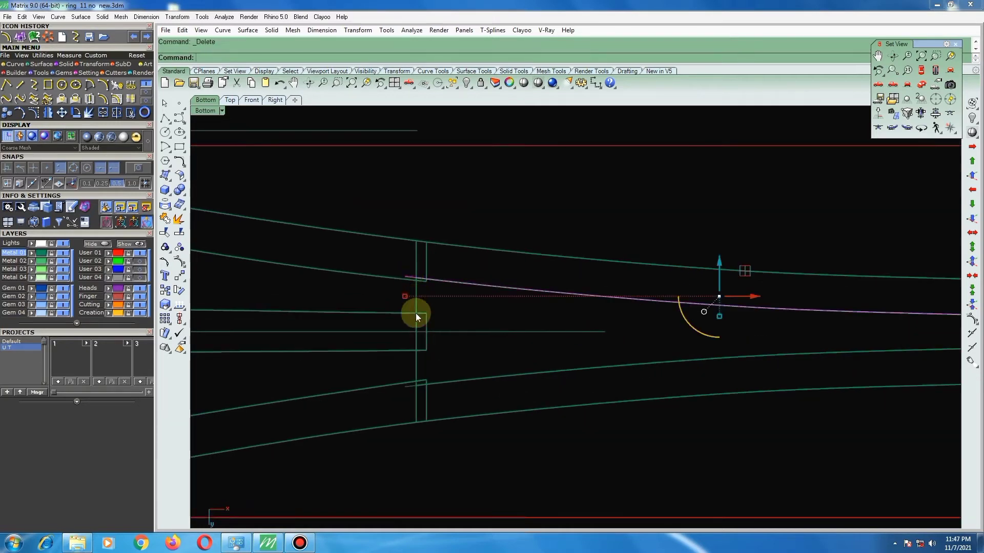
{"action": "left_click", "coordinate": [411, 389]}
{"action": "key", "text": "Escape"}
{"action": "key", "text": "Home"}
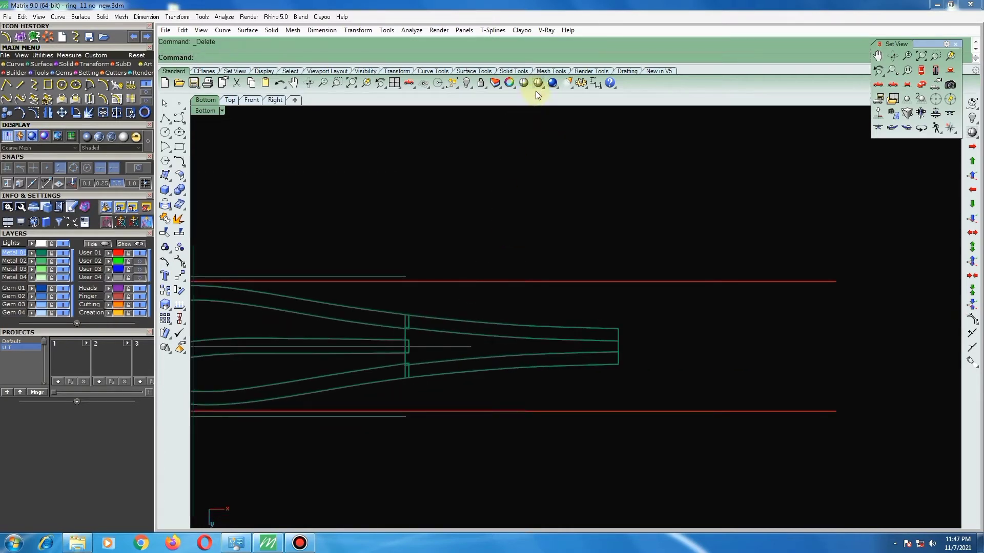
In shaded view, select the tapered end's remaining strips as a polysurface.
{"action": "left_click", "coordinate": [537, 83]}
{"action": "scroll", "coordinate": [472, 342], "scroll_direction": "up", "scroll_amount": 2}
{"action": "scroll", "coordinate": [481, 354], "scroll_direction": "up", "scroll_amount": 2}
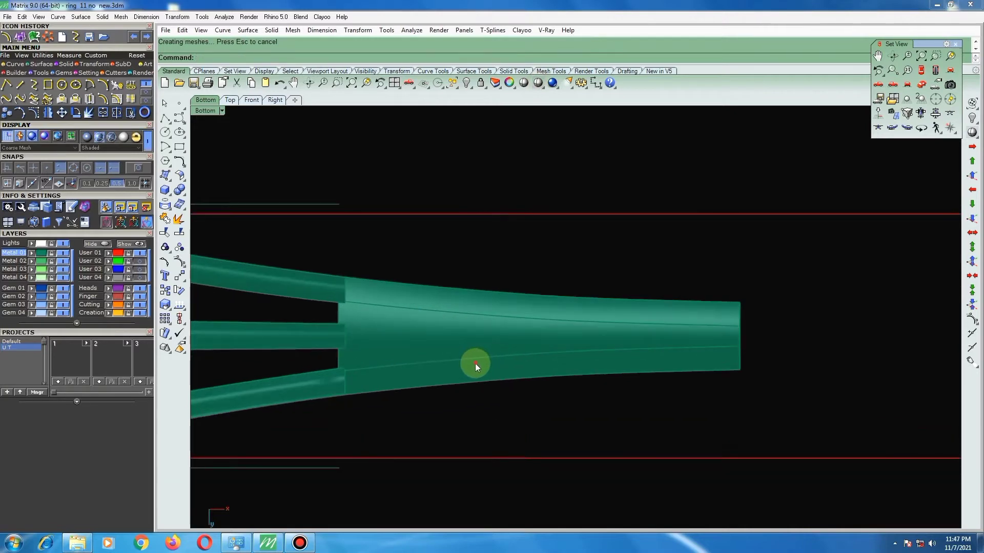
{"action": "left_click", "coordinate": [475, 365]}
{"action": "left_click", "coordinate": [505, 309]}
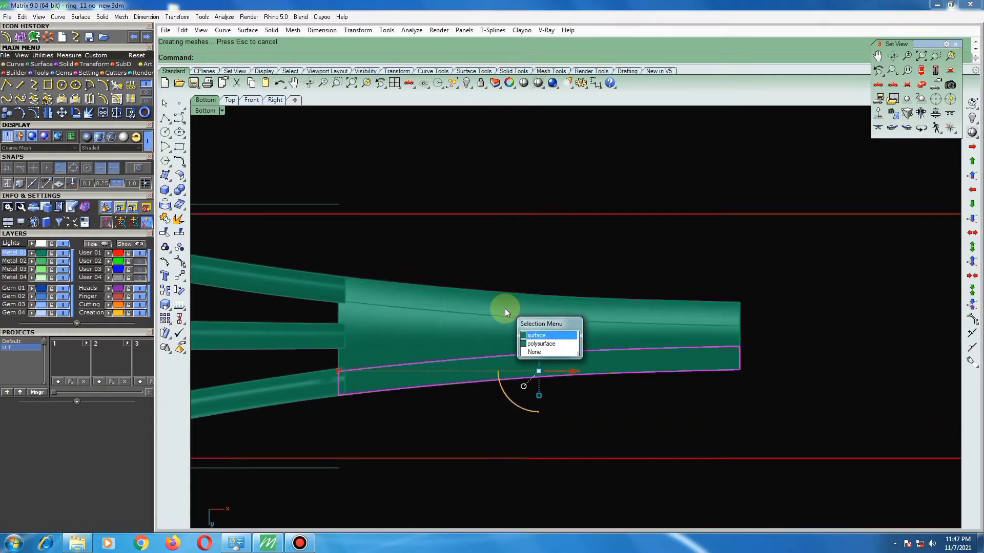
{"action": "scroll", "coordinate": [420, 370], "scroll_direction": "down", "scroll_amount": 2}
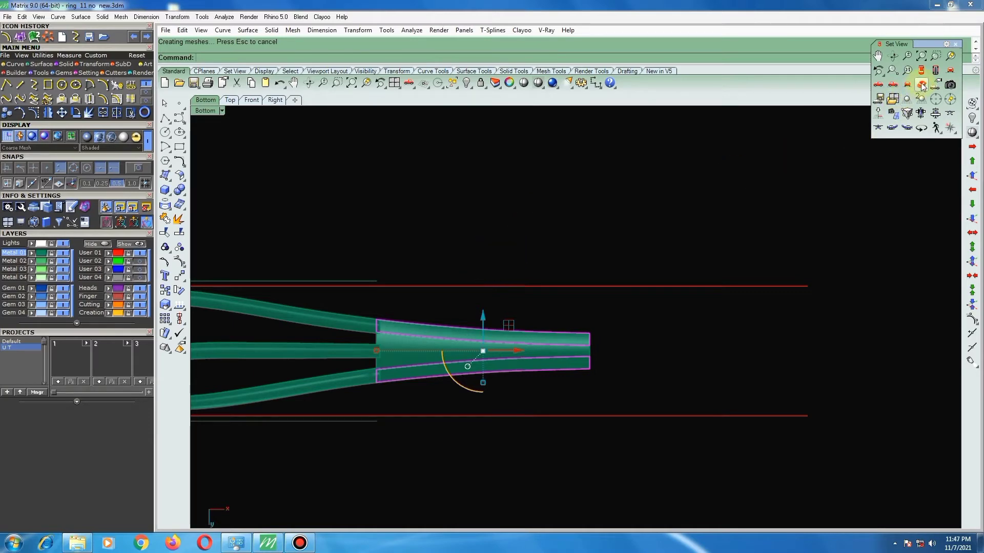
In Perspective, move the selected strips down with the gumball's vertical arrow.
{"action": "left_click", "coordinate": [906, 99]}
{"action": "mouse_move", "coordinate": [562, 358]}
{"action": "right_mouse_down"}
{"action": "mouse_move", "coordinate": [573, 310]}
{"action": "mouse_move", "coordinate": [511, 345]}
{"action": "mouse_move", "coordinate": [515, 314]}
{"action": "right_mouse_up"}
{"action": "left_click_drag", "start_coordinate": [505, 309], "coordinate": [503, 302]}
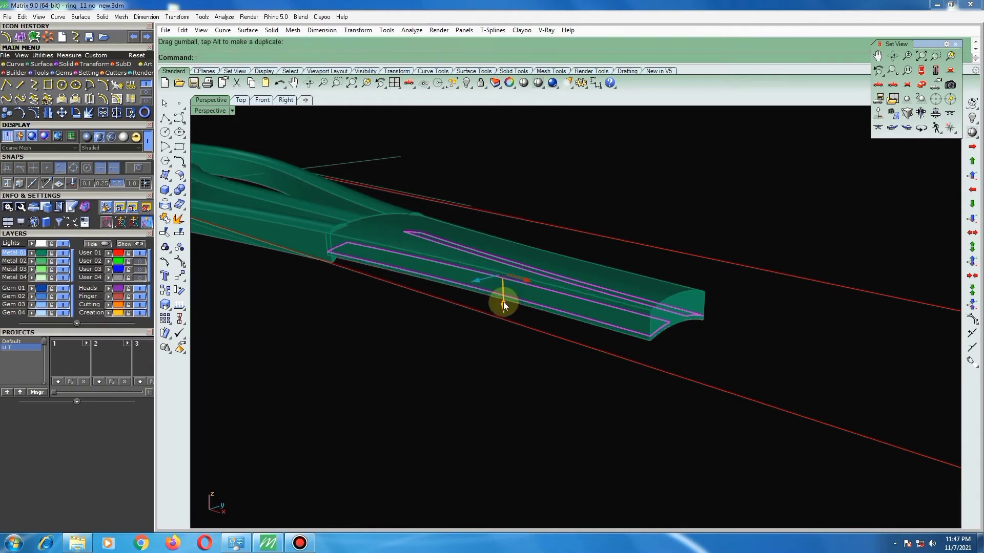
{"action": "mouse_move", "coordinate": [503, 303]}
{"action": "right_mouse_down"}
{"action": "mouse_move", "coordinate": [465, 336]}
{"action": "mouse_move", "coordinate": [501, 330]}
{"action": "mouse_move", "coordinate": [518, 363]}
{"action": "mouse_move", "coordinate": [540, 357]}
{"action": "right_mouse_up"}
{"action": "scroll", "coordinate": [310, 321], "scroll_direction": "up", "scroll_amount": 3}
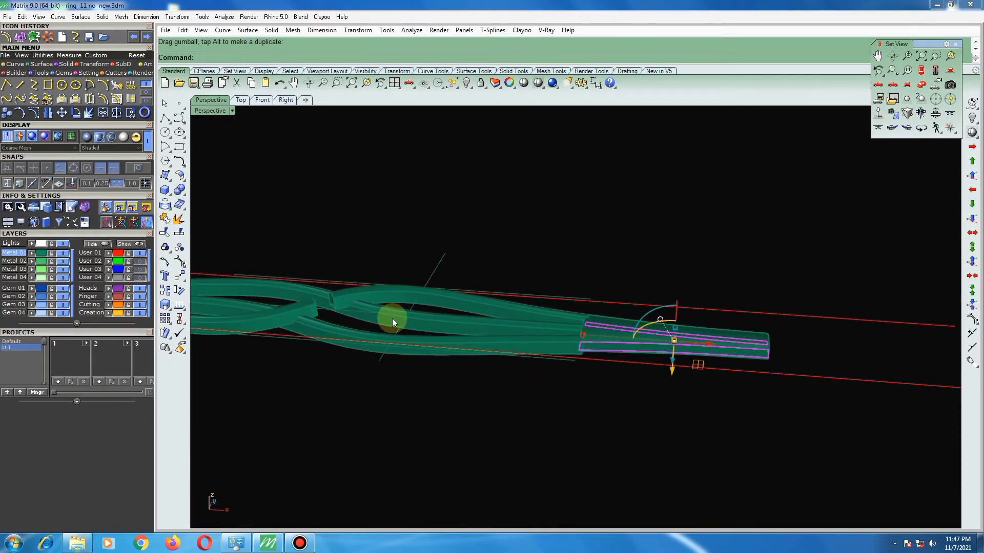
{"action": "scroll", "coordinate": [383, 325], "scroll_direction": "down", "scroll_amount": 2}
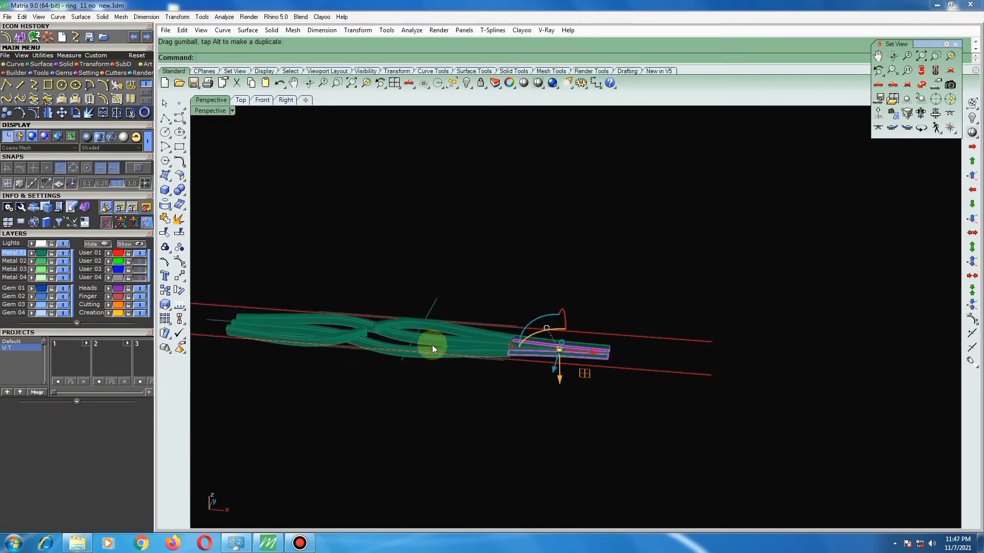
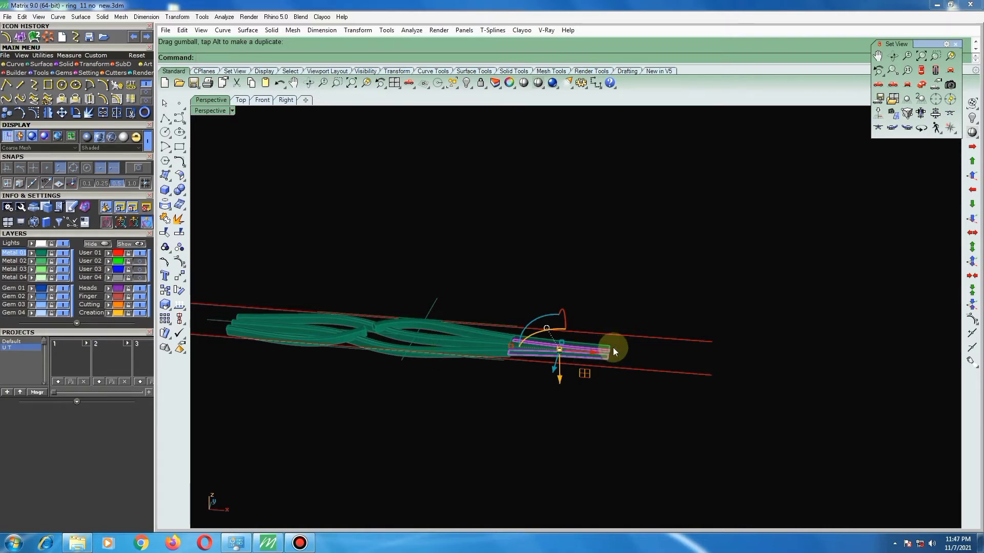
Try a straight -2 extrusion of the two outlines, then undo it.
{"action": "scroll", "coordinate": [614, 354], "scroll_direction": "up", "scroll_amount": 2}
{"action": "scroll", "coordinate": [473, 349], "scroll_direction": "up", "scroll_amount": 2}
{"action": "scroll", "coordinate": [462, 355], "scroll_direction": "up", "scroll_amount": 2}
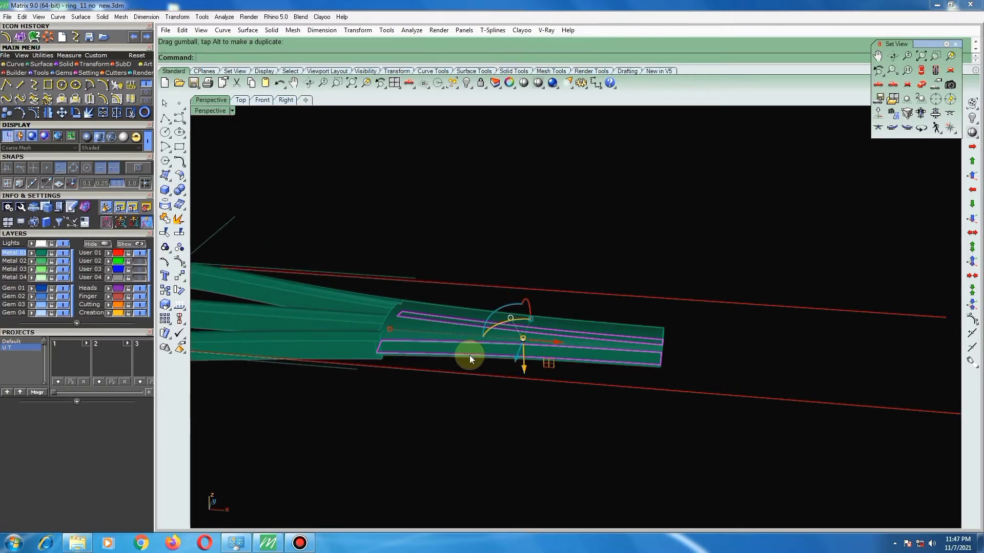
{"action": "left_click", "coordinate": [25, 37]}
{"action": "left_click", "coordinate": [530, 300]}
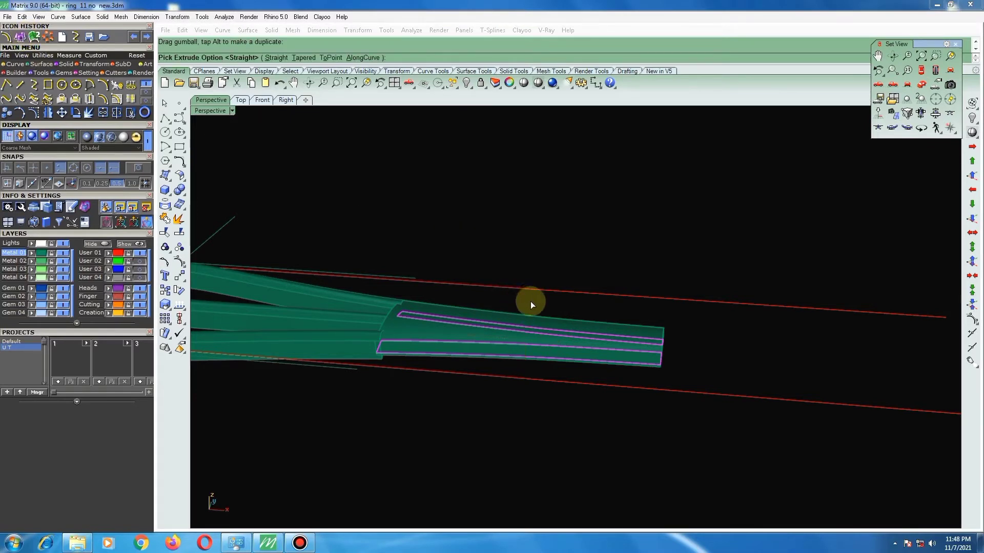
{"action": "key", "text": "Return"}
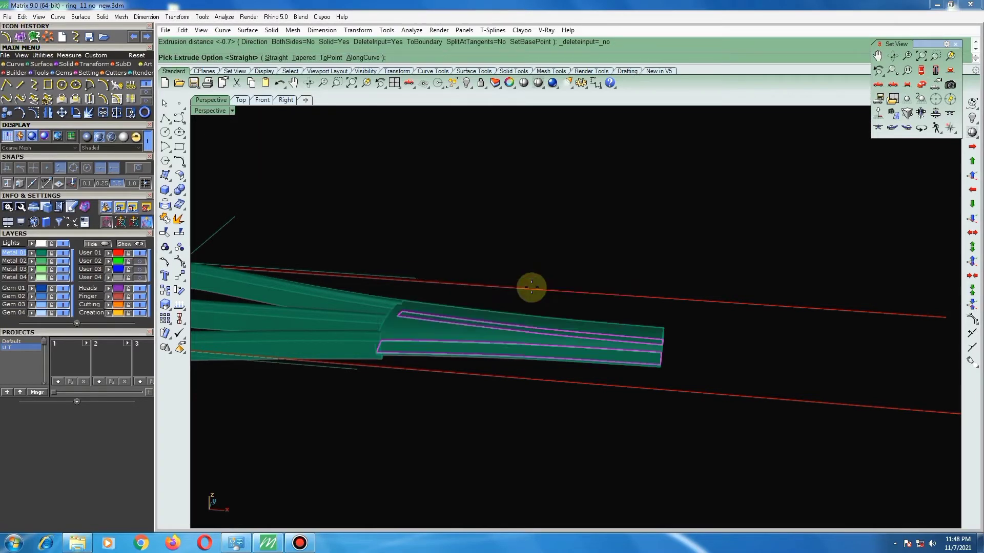
{"action": "type", "text": "-"}
{"action": "type", "text": "2"}
{"action": "right_click", "coordinate": [531, 288]}
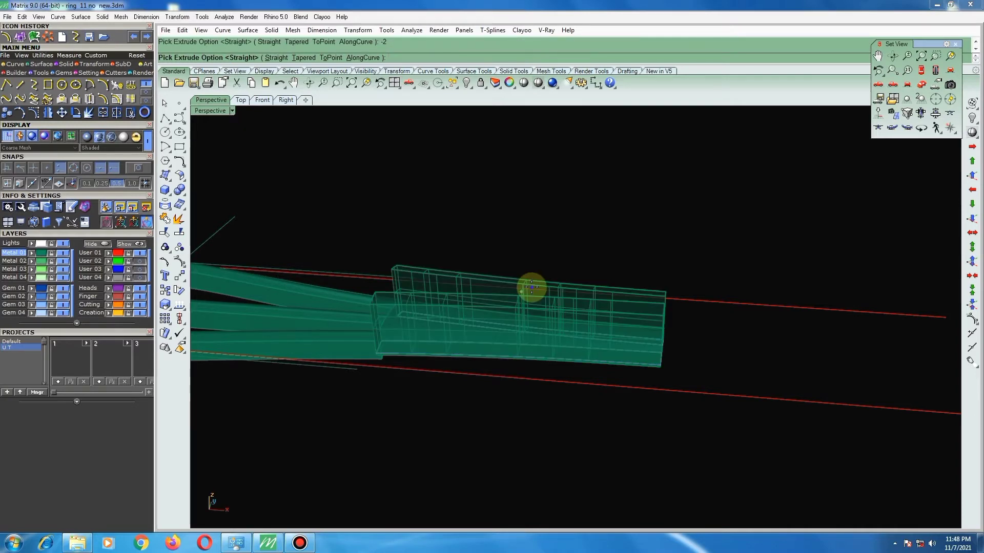
{"action": "right_click", "coordinate": [531, 287]}
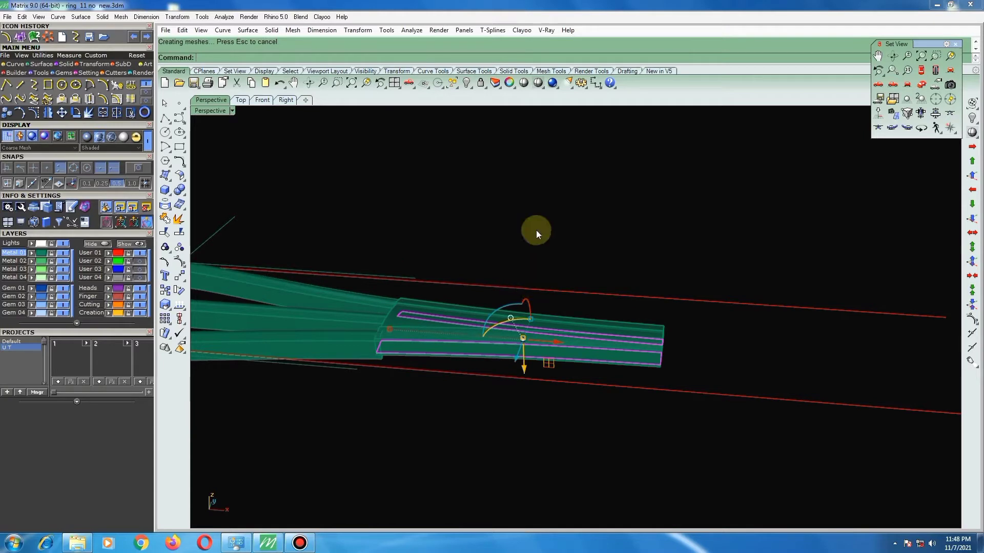
{"action": "right_click", "coordinate": [500, 179]}
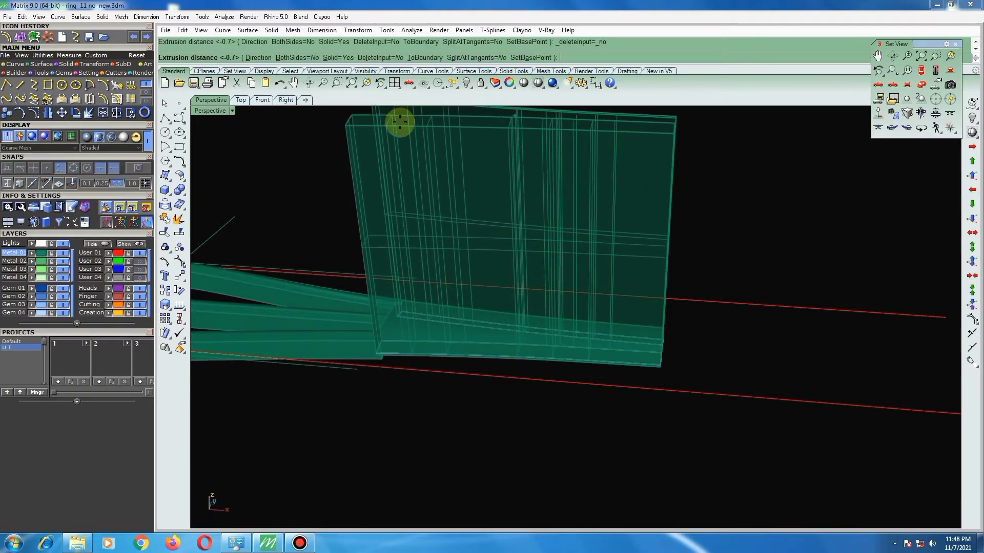
{"action": "left_click", "coordinate": [385, 58]}
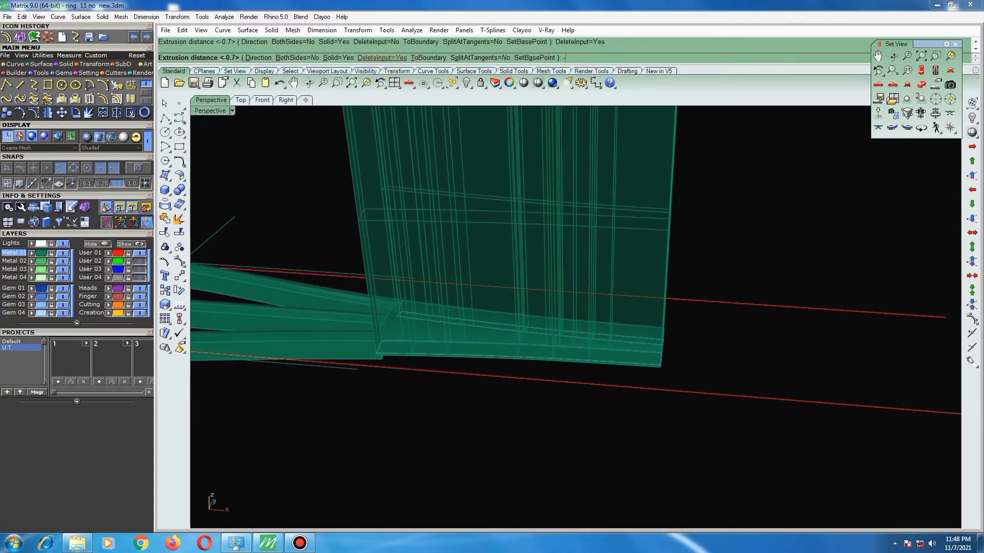
{"action": "key", "text": "Return"}
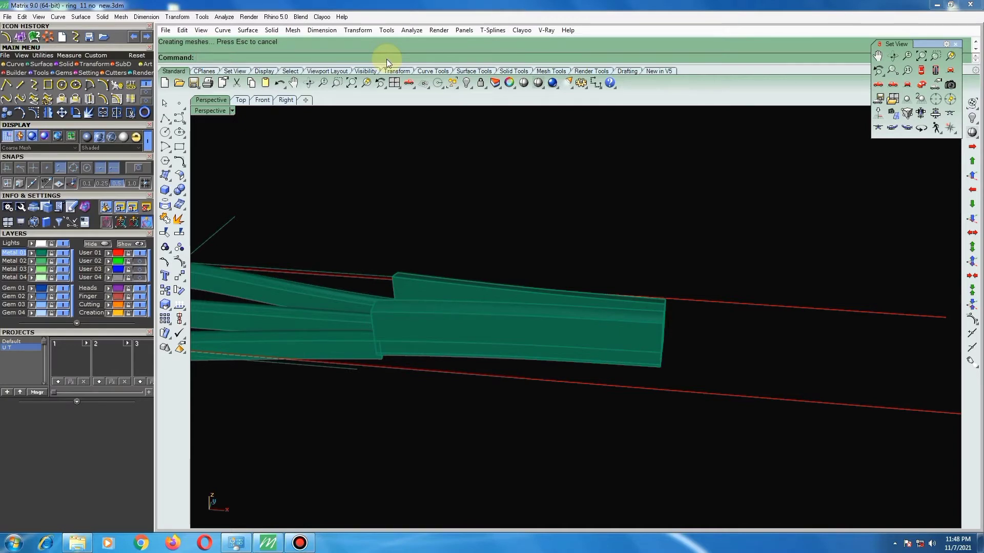
{"action": "key", "text": "ctrl+z"}
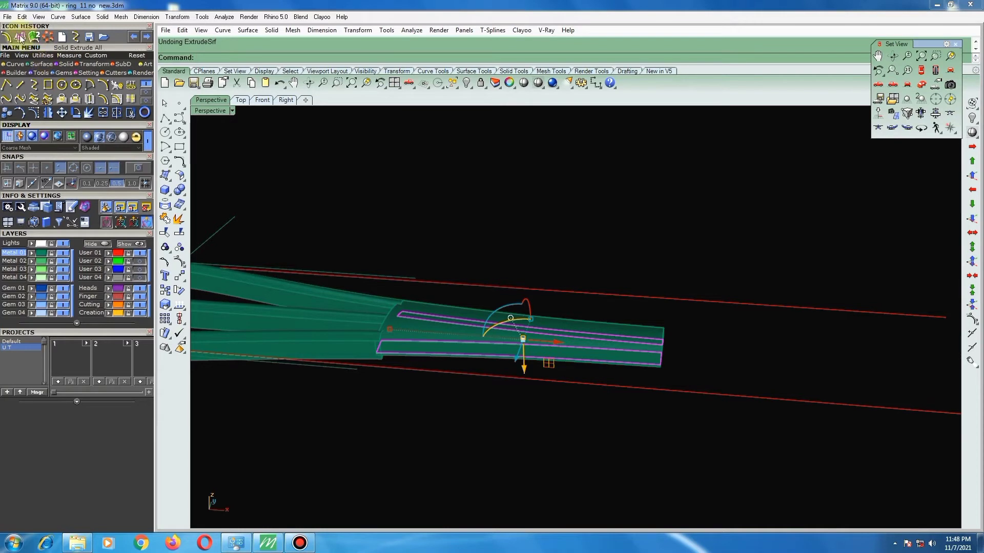
Extrude the outlines straight 2 units down into a solid and delete the source curves.
{"action": "left_click", "coordinate": [65, 64]}
{"action": "left_click", "coordinate": [62, 84]}
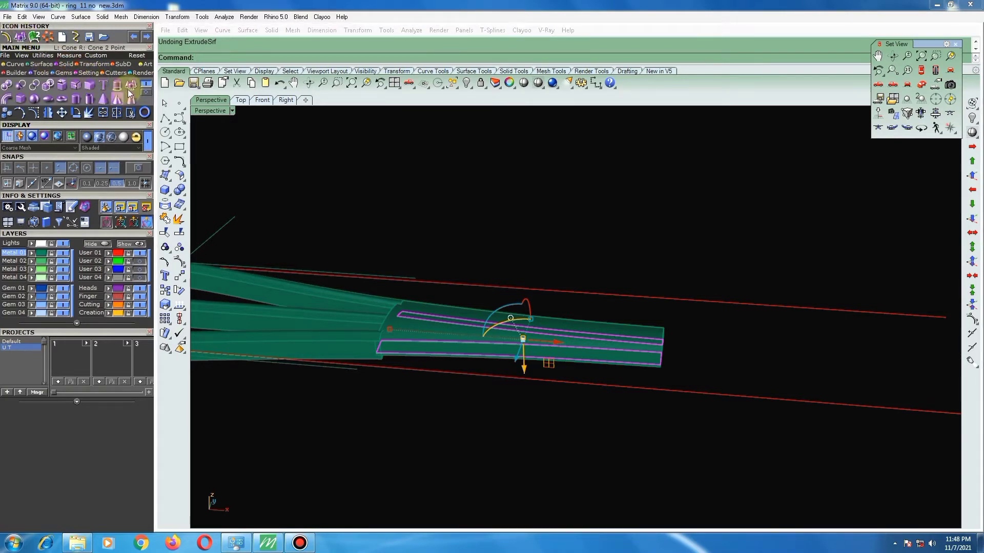
{"action": "key", "text": "Return"}
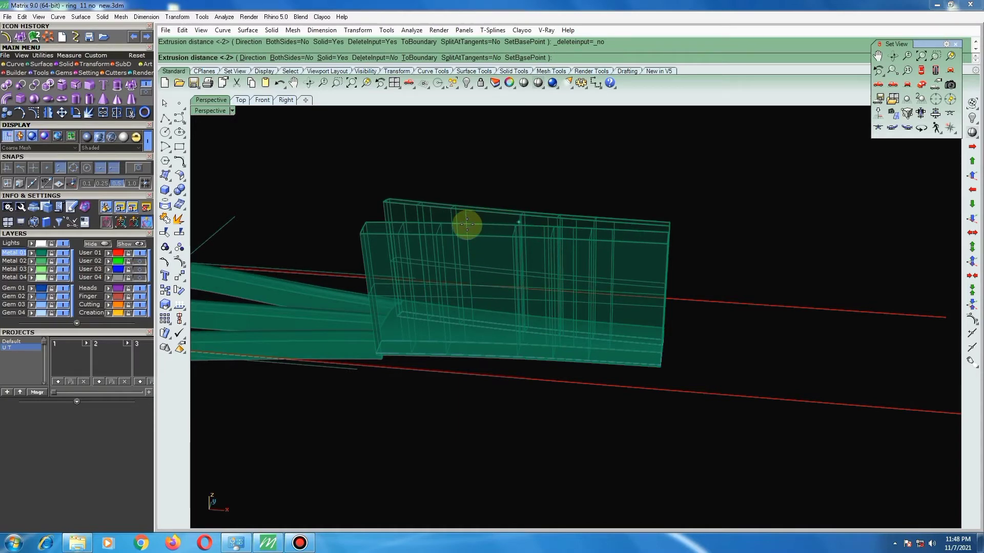
{"action": "type", "text": "-"}
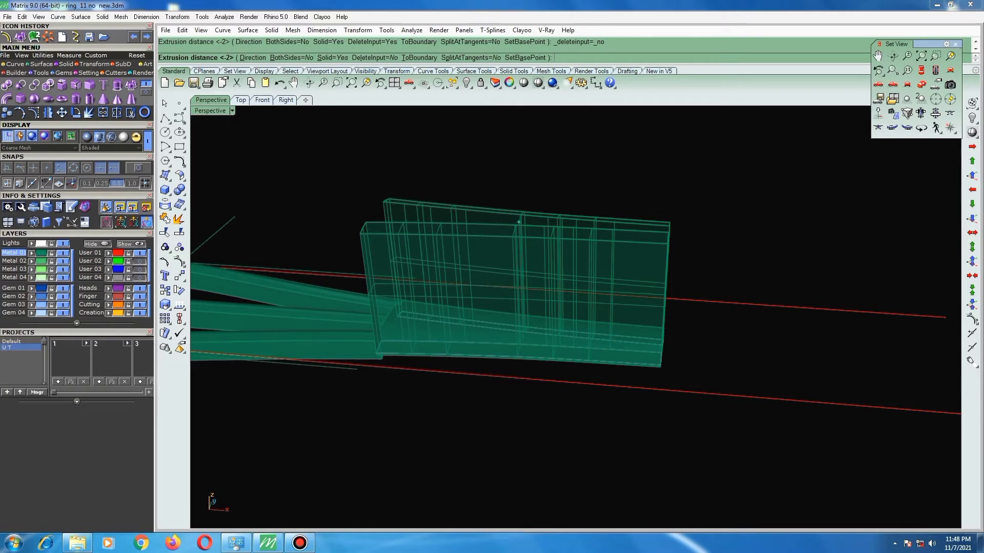
{"action": "key", "text": "Return"}
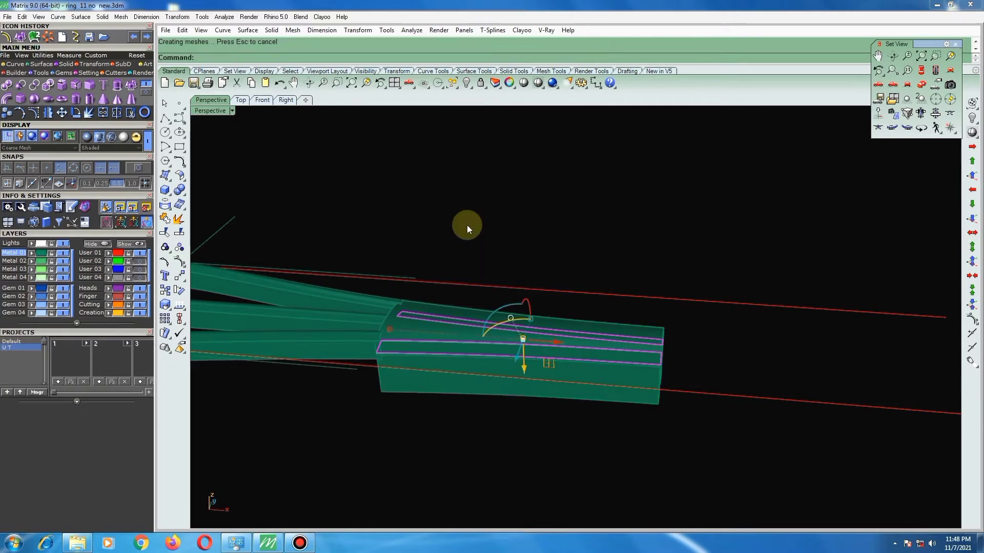
{"action": "key", "text": "Delete"}
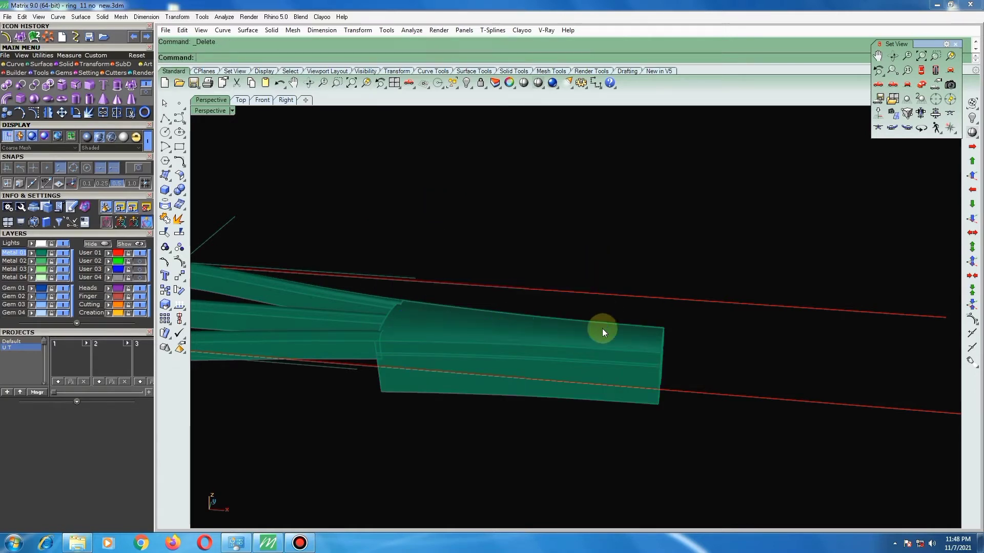
{"action": "mouse_move", "coordinate": [600, 328]}
{"action": "right_mouse_down"}
{"action": "mouse_move", "coordinate": [585, 317]}
{"action": "mouse_move", "coordinate": [617, 384]}
{"action": "mouse_move", "coordinate": [647, 336]}
{"action": "mouse_move", "coordinate": [376, 241]}
{"action": "mouse_move", "coordinate": [324, 251]}
{"action": "mouse_move", "coordinate": [529, 273]}
{"action": "mouse_move", "coordinate": [597, 253]}
{"action": "right_mouse_up"}
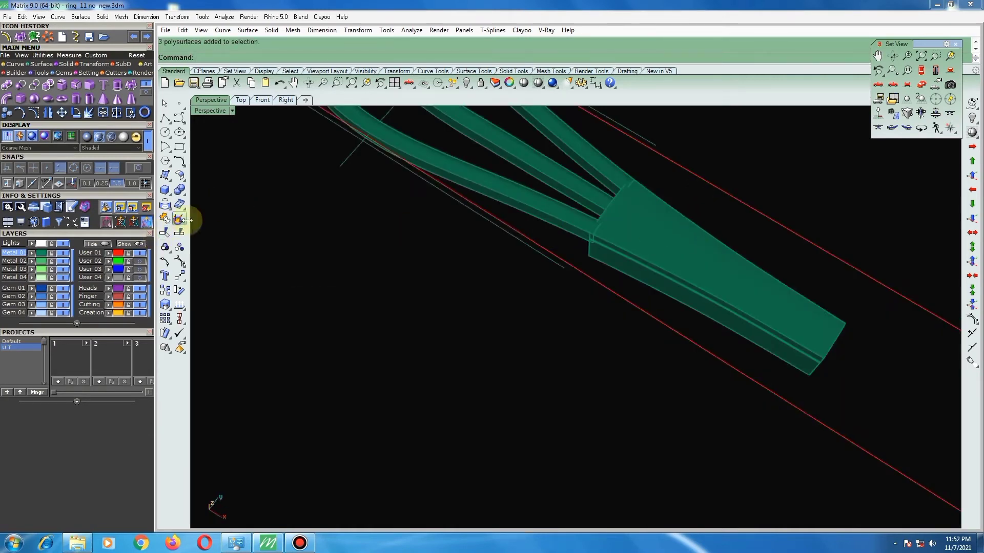
Extract the block's top face, hide the remaining block pieces, and select the face.
{"action": "left_click", "coordinate": [179, 218]}
{"action": "scroll", "coordinate": [651, 251], "scroll_direction": "up", "scroll_amount": 2}
{"action": "left_click", "coordinate": [642, 237]}
{"action": "right_click", "coordinate": [597, 271]}
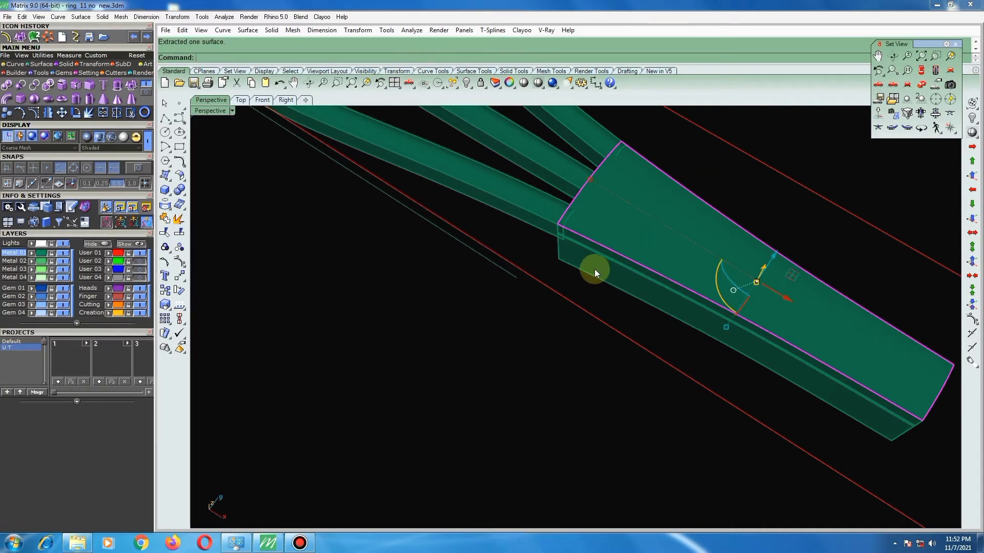
{"action": "left_click", "coordinate": [594, 265]}
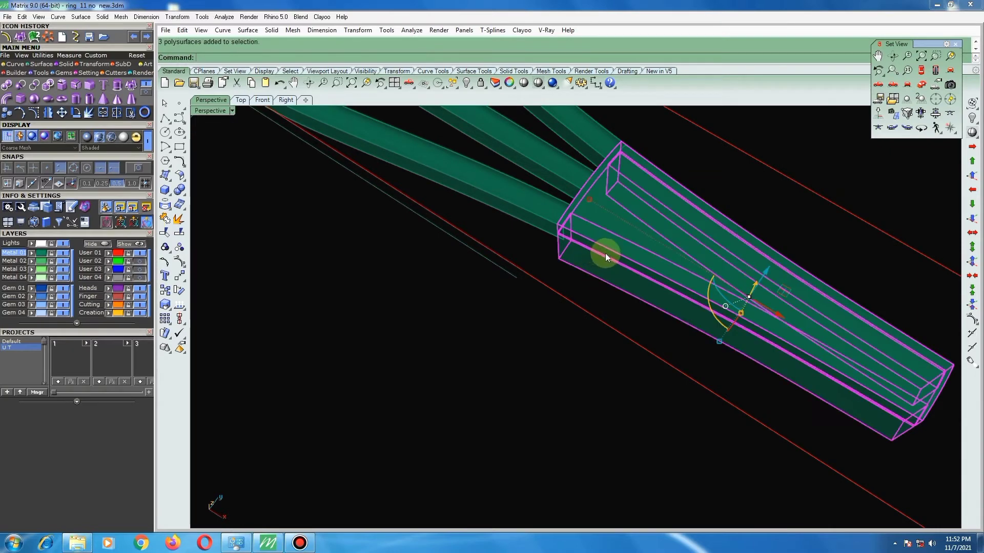
{"action": "left_click", "coordinate": [467, 83]}
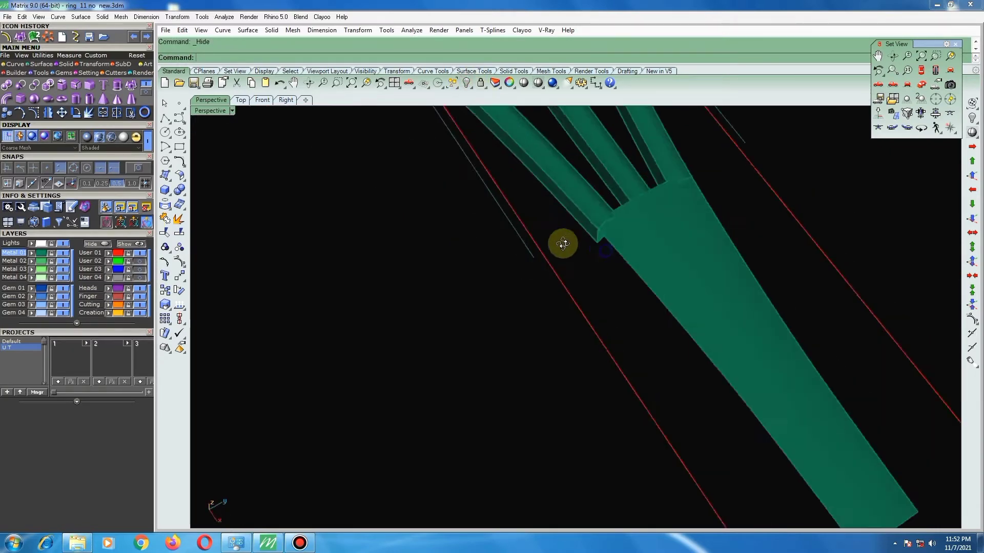
{"action": "mouse_move", "coordinate": [560, 241]}
{"action": "right_mouse_down"}
{"action": "mouse_move", "coordinate": [644, 260]}
{"action": "mouse_move", "coordinate": [646, 241]}
{"action": "right_mouse_up"}
{"action": "left_click", "coordinate": [646, 242]}
Turn the view upright and show the extracted band surface's control points.
{"action": "right_click_drag", "start_coordinate": [518, 224], "coordinate": [419, 225]}
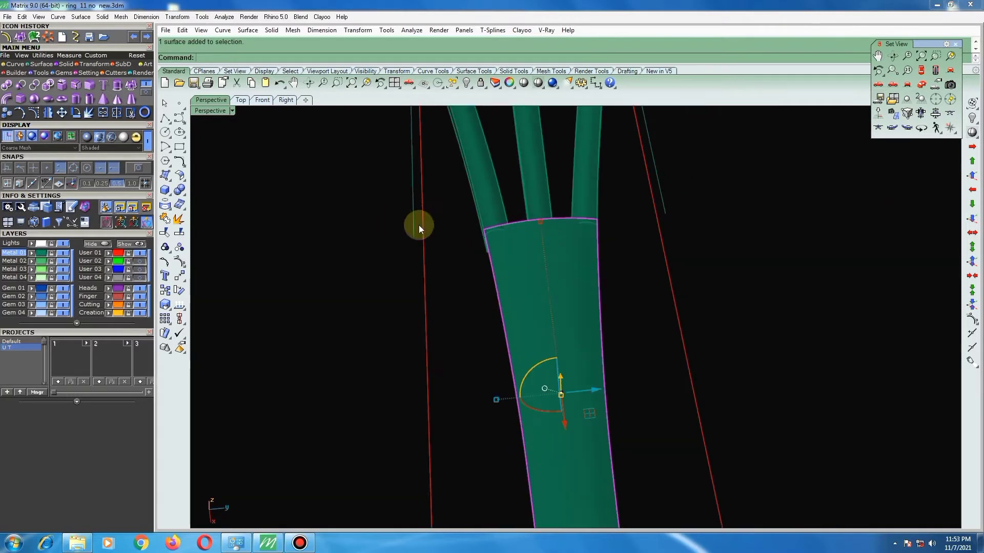
{"action": "left_click", "coordinate": [180, 262]}
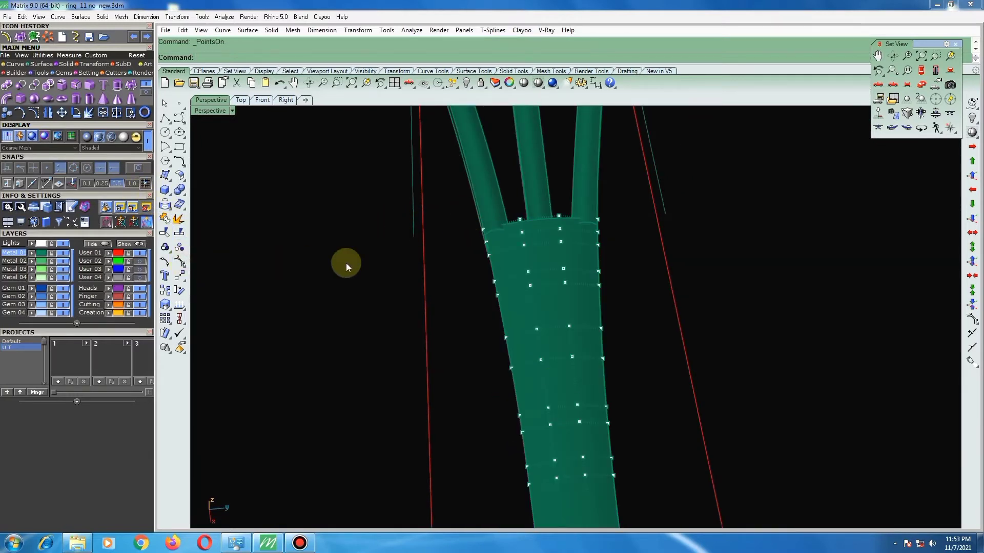
{"action": "scroll", "coordinate": [370, 248], "scroll_direction": "down", "scroll_amount": 2}
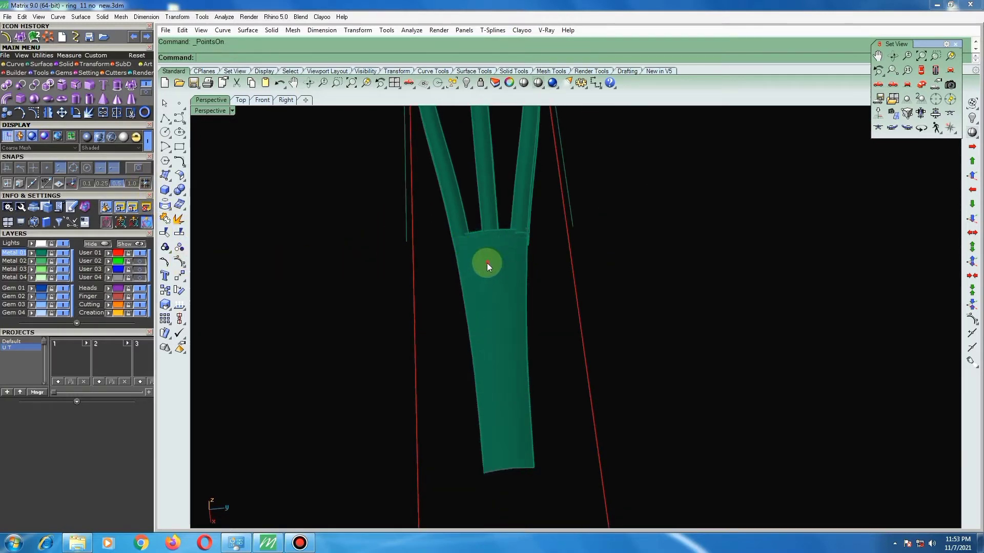
{"action": "left_click", "coordinate": [486, 263]}
{"action": "scroll", "coordinate": [490, 256], "scroll_direction": "up", "scroll_amount": 1}
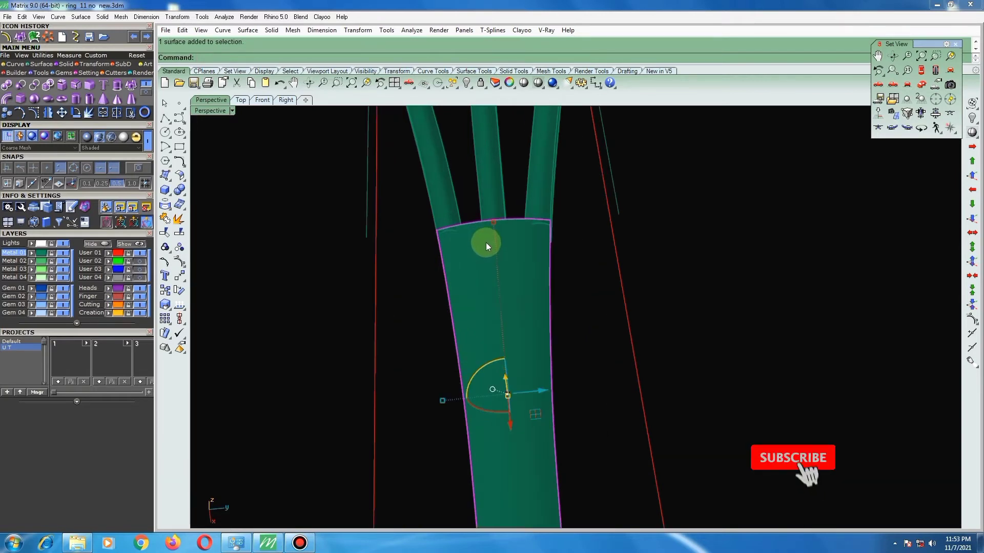
{"action": "scroll", "coordinate": [486, 242], "scroll_direction": "up", "scroll_amount": 1}
{"action": "scroll", "coordinate": [478, 229], "scroll_direction": "up", "scroll_amount": 2}
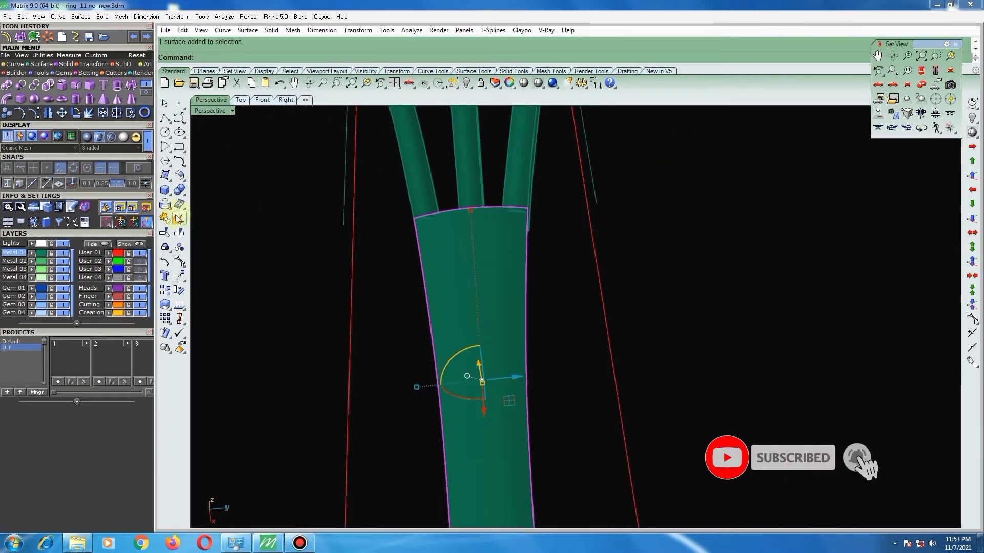
{"action": "left_click", "coordinate": [179, 162]}
Rebuild the band-end surface with U 8 and V 11 points, degree 3.
{"action": "left_click", "coordinate": [224, 180]}
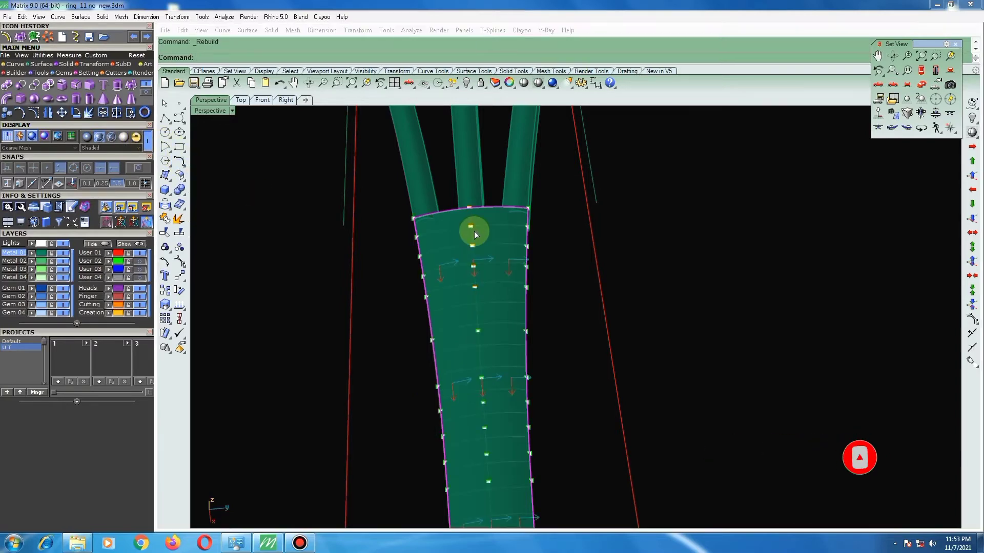
{"action": "mouse_move", "coordinate": [377, 264]}
{"action": "right_mouse_down"}
{"action": "mouse_move", "coordinate": [474, 283]}
{"action": "mouse_move", "coordinate": [385, 230]}
{"action": "mouse_move", "coordinate": [462, 337]}
{"action": "mouse_move", "coordinate": [492, 308]}
{"action": "right_mouse_up"}
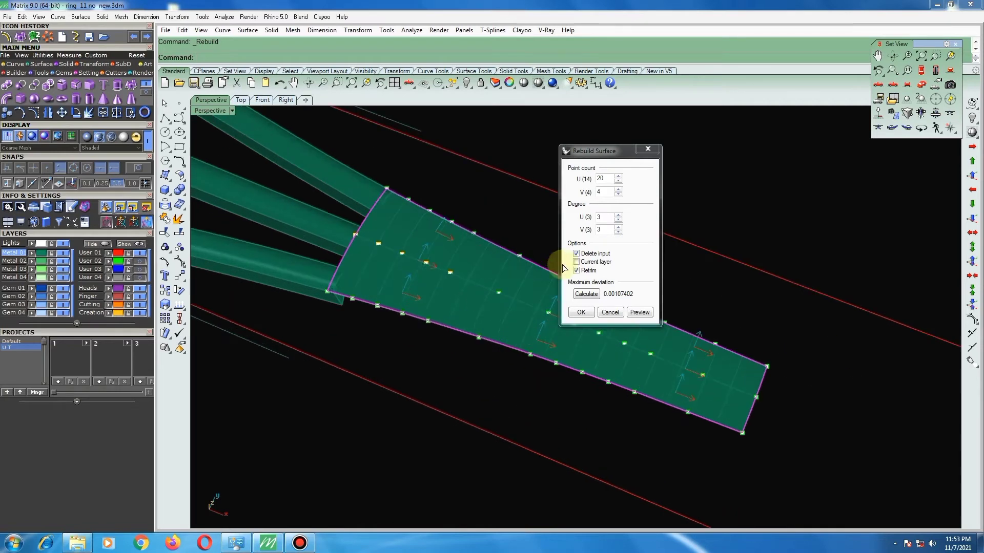
{"action": "left_click", "coordinate": [607, 191]}
{"action": "type", "text": "11"}
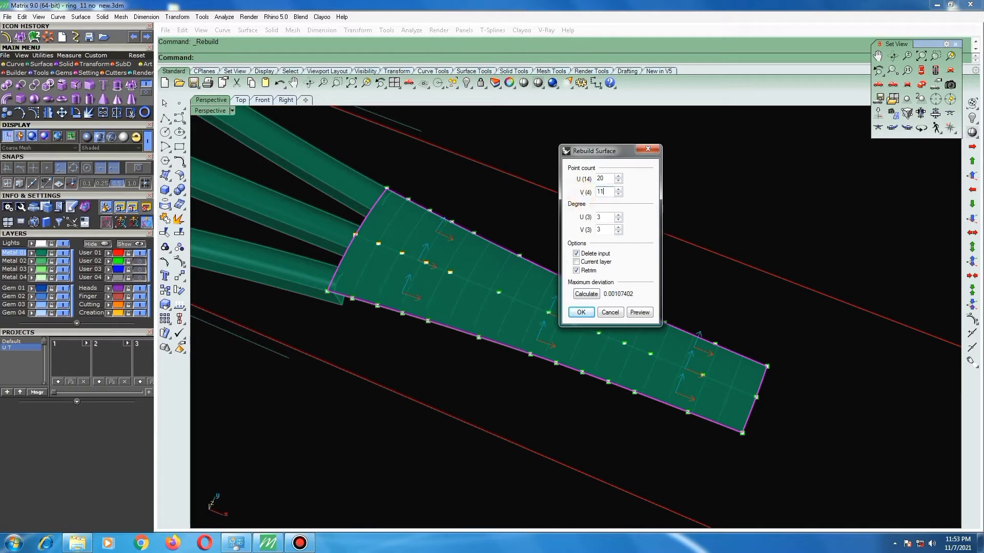
{"action": "left_click", "coordinate": [605, 178]}
{"action": "type", "text": "8"}
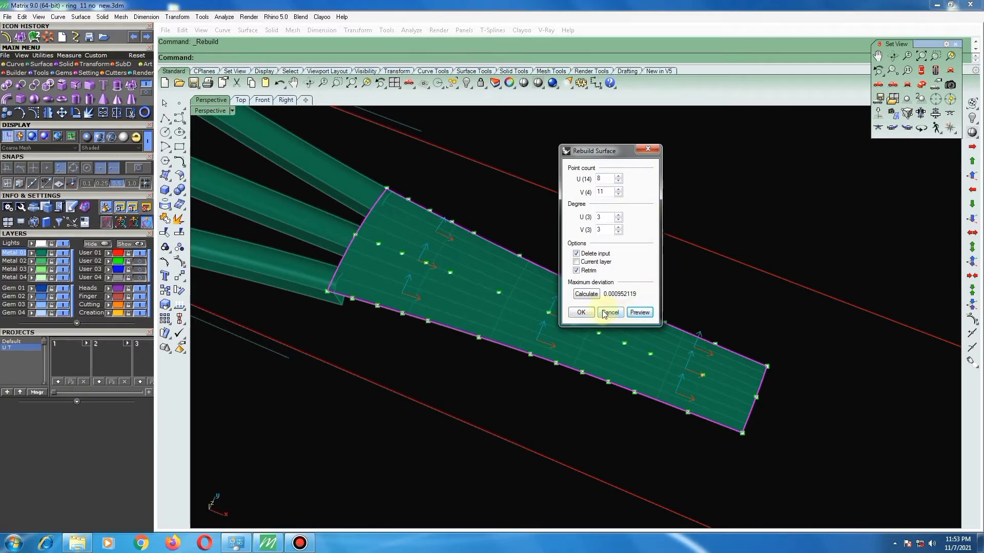
{"action": "left_click", "coordinate": [583, 312]}
{"action": "scroll", "coordinate": [349, 246], "scroll_direction": "up", "scroll_amount": 3}
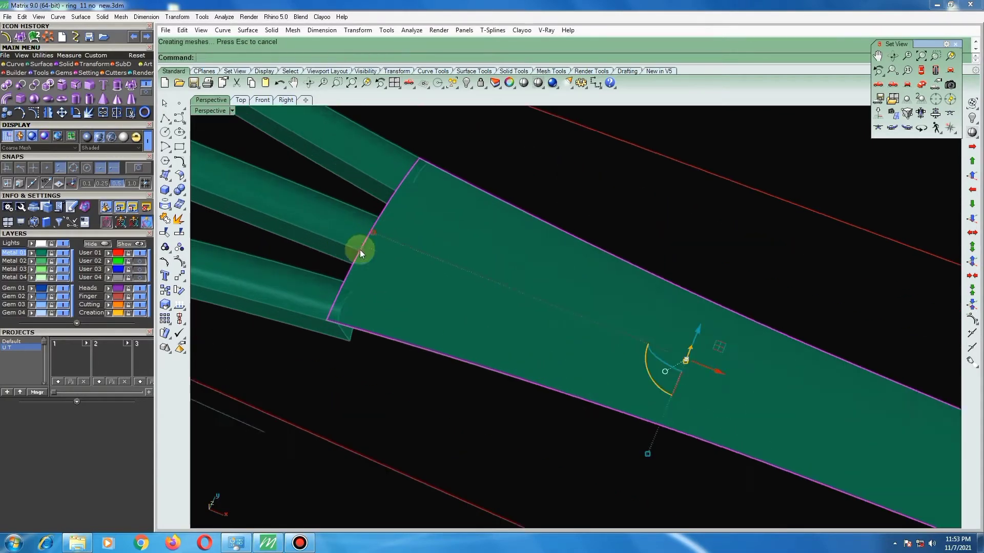
Drag control points along the band and at the junction to reshape the surface.
{"action": "left_click", "coordinate": [179, 261]}
{"action": "mouse_move", "coordinate": [634, 219]}
{"action": "right_mouse_down"}
{"action": "mouse_move", "coordinate": [527, 201]}
{"action": "mouse_move", "coordinate": [585, 454]}
{"action": "mouse_move", "coordinate": [574, 474]}
{"action": "right_mouse_up"}
{"action": "left_click_drag", "start_coordinate": [562, 478], "coordinate": [603, 300]}
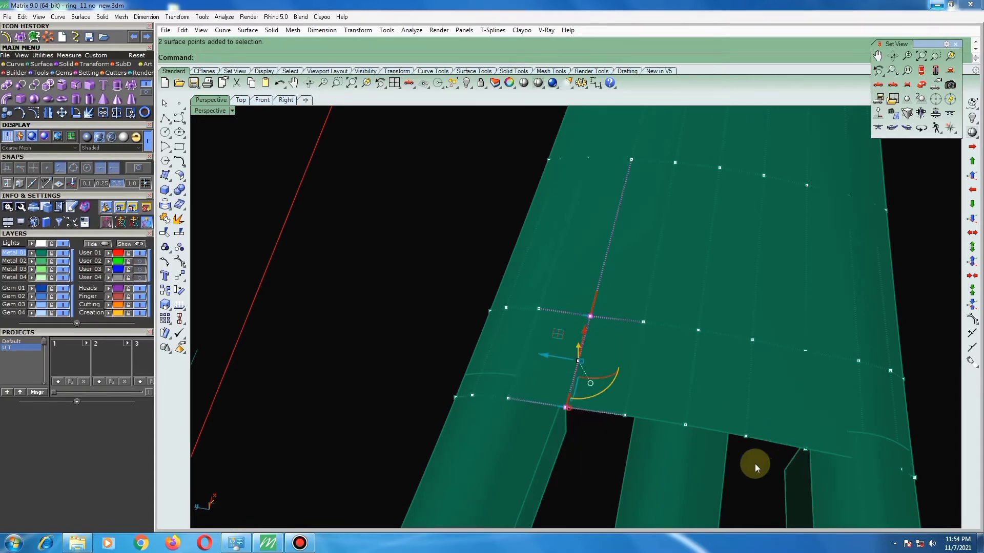
{"action": "mouse_move", "coordinate": [755, 463]}
{"action": "right_mouse_down"}
{"action": "mouse_move", "coordinate": [749, 425]}
{"action": "mouse_move", "coordinate": [705, 436]}
{"action": "right_mouse_up"}
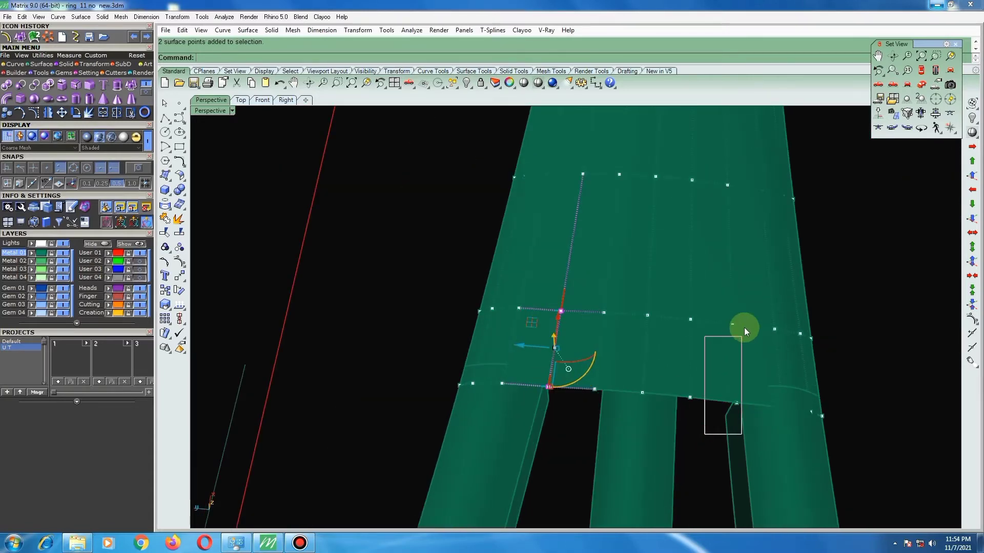
{"action": "mouse_move", "coordinate": [677, 314]}
{"action": "right_mouse_down"}
{"action": "mouse_move", "coordinate": [606, 333]}
{"action": "mouse_move", "coordinate": [593, 285]}
{"action": "mouse_move", "coordinate": [604, 303]}
{"action": "right_mouse_up"}
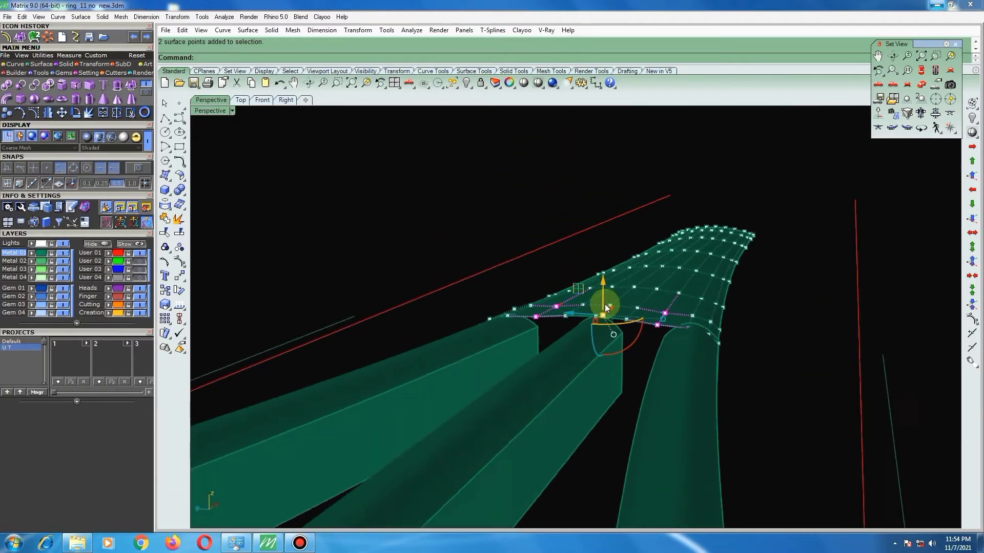
{"action": "left_click_drag", "start_coordinate": [600, 288], "coordinate": [622, 327]}
{"action": "left_click", "coordinate": [647, 382]}
{"action": "mouse_move", "coordinate": [647, 382]}
{"action": "right_mouse_down"}
{"action": "mouse_move", "coordinate": [653, 397]}
{"action": "mouse_move", "coordinate": [610, 326]}
{"action": "right_mouse_up"}
{"action": "left_click_drag", "start_coordinate": [607, 296], "coordinate": [654, 444]}
{"action": "mouse_move", "coordinate": [654, 443]}
{"action": "right_mouse_down"}
{"action": "mouse_move", "coordinate": [629, 348]}
{"action": "mouse_move", "coordinate": [647, 275]}
{"action": "right_mouse_up"}
{"action": "left_click_drag", "start_coordinate": [647, 274], "coordinate": [646, 271]}
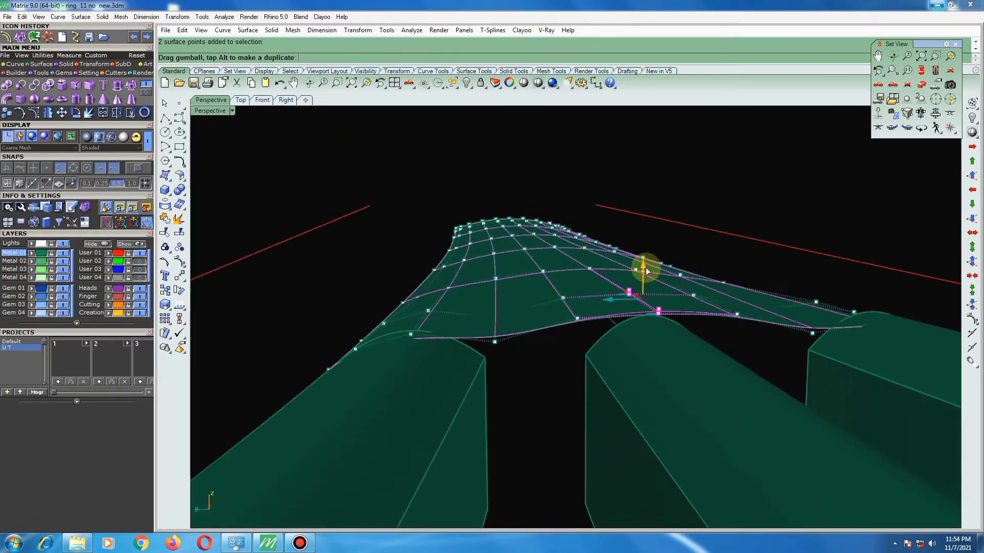
{"action": "left_click", "coordinate": [802, 198]}
Raise the edge points at the band's lower corner slightly.
{"action": "scroll", "coordinate": [718, 277], "scroll_direction": "up", "scroll_amount": 5}
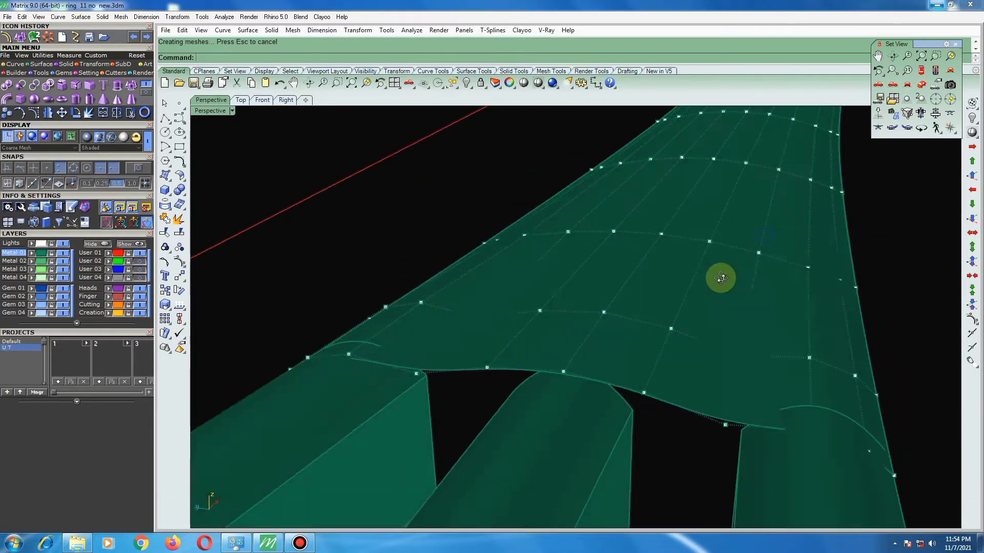
{"action": "scroll", "coordinate": [613, 307], "scroll_direction": "up", "scroll_amount": 3}
{"action": "mouse_move", "coordinate": [613, 306]}
{"action": "right_mouse_down"}
{"action": "mouse_move", "coordinate": [624, 352]}
{"action": "mouse_move", "coordinate": [538, 325]}
{"action": "mouse_move", "coordinate": [599, 226]}
{"action": "mouse_move", "coordinate": [629, 217]}
{"action": "mouse_move", "coordinate": [715, 242]}
{"action": "mouse_move", "coordinate": [712, 294]}
{"action": "mouse_move", "coordinate": [674, 323]}
{"action": "mouse_move", "coordinate": [523, 244]}
{"action": "mouse_move", "coordinate": [417, 225]}
{"action": "mouse_move", "coordinate": [406, 231]}
{"action": "mouse_move", "coordinate": [412, 282]}
{"action": "mouse_move", "coordinate": [655, 300]}
{"action": "mouse_move", "coordinate": [608, 325]}
{"action": "mouse_move", "coordinate": [604, 279]}
{"action": "mouse_move", "coordinate": [610, 303]}
{"action": "mouse_move", "coordinate": [430, 323]}
{"action": "mouse_move", "coordinate": [449, 339]}
{"action": "mouse_move", "coordinate": [434, 368]}
{"action": "mouse_move", "coordinate": [400, 341]}
{"action": "right_mouse_up"}
{"action": "left_click_drag", "start_coordinate": [402, 336], "coordinate": [454, 238]}
{"action": "mouse_move", "coordinate": [454, 238]}
{"action": "right_mouse_down"}
{"action": "mouse_move", "coordinate": [425, 245]}
{"action": "mouse_move", "coordinate": [438, 275]}
{"action": "right_mouse_up"}
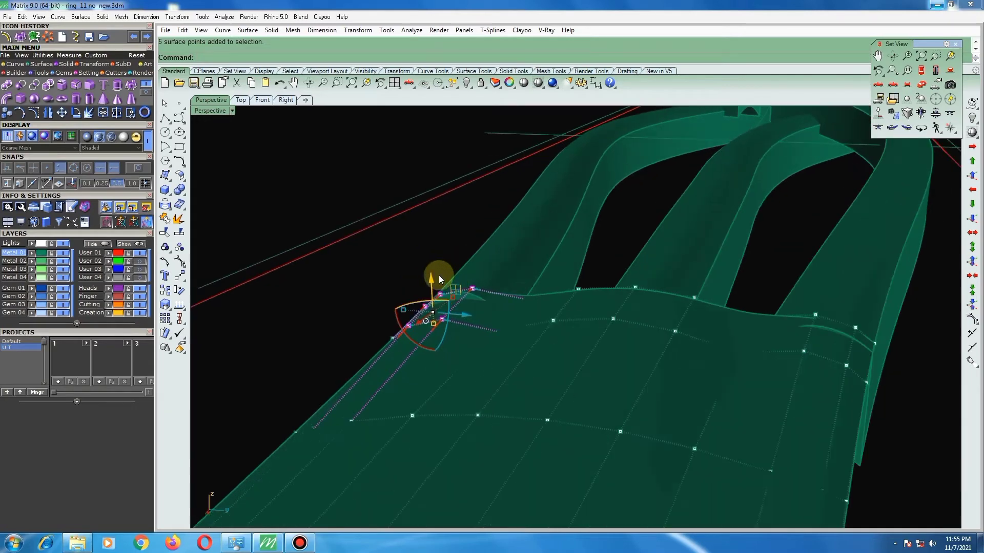
{"action": "left_click_drag", "start_coordinate": [430, 276], "coordinate": [430, 275]}
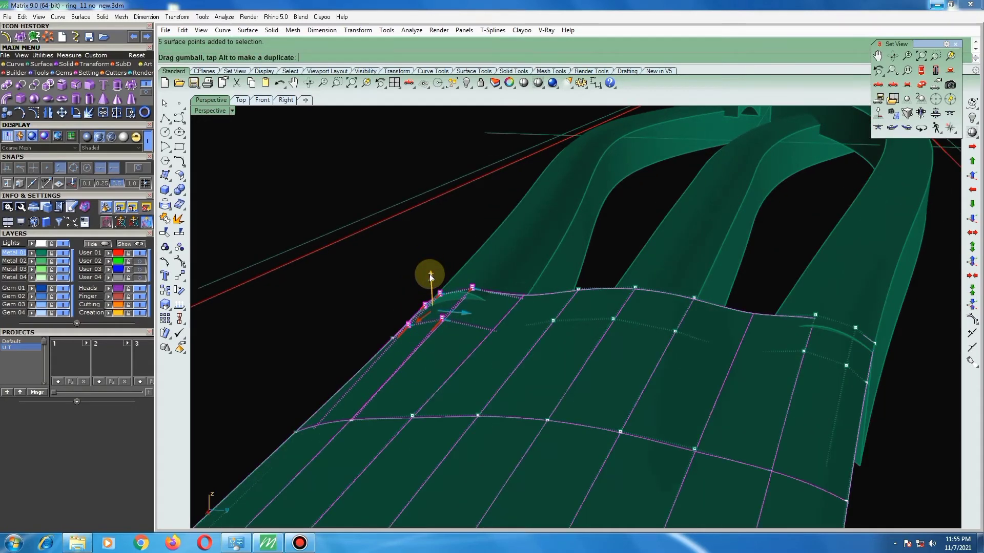
{"action": "left_click", "coordinate": [415, 256]}
Select control points on both band edges, then clear the selection.
{"action": "mouse_move", "coordinate": [415, 256]}
{"action": "right_mouse_down"}
{"action": "mouse_move", "coordinate": [622, 369]}
{"action": "mouse_move", "coordinate": [645, 420]}
{"action": "mouse_move", "coordinate": [654, 406]}
{"action": "right_mouse_up"}
{"action": "mouse_move", "coordinate": [643, 296]}
{"action": "right_mouse_down"}
{"action": "mouse_move", "coordinate": [643, 343]}
{"action": "mouse_move", "coordinate": [639, 336]}
{"action": "right_mouse_up"}
{"action": "left_click_drag", "start_coordinate": [639, 336], "coordinate": [649, 248]}
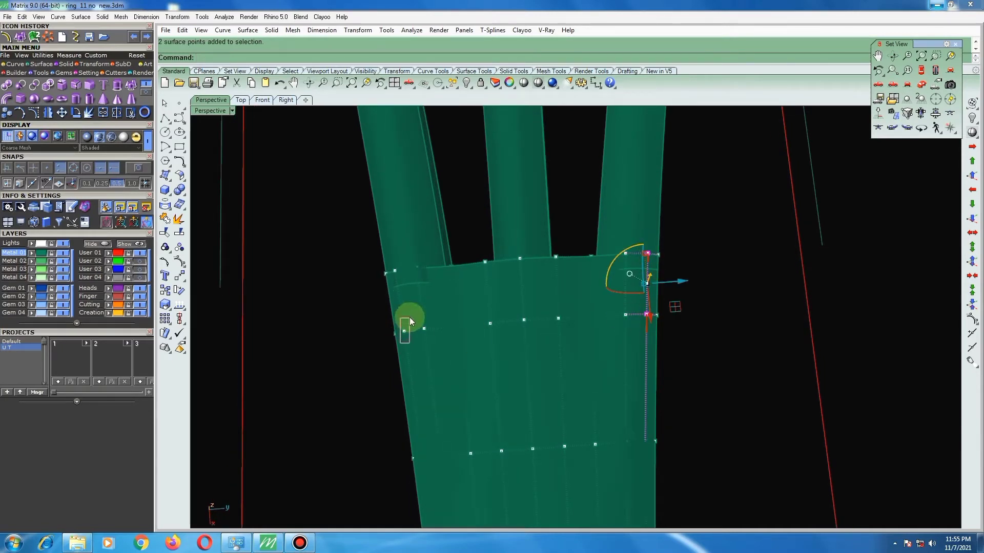
{"action": "left_click", "coordinate": [405, 331], "text": "shift"}
{"action": "scroll", "coordinate": [392, 292], "scroll_direction": "up", "scroll_amount": 1}
{"action": "scroll", "coordinate": [392, 295], "scroll_direction": "up", "scroll_amount": 2}
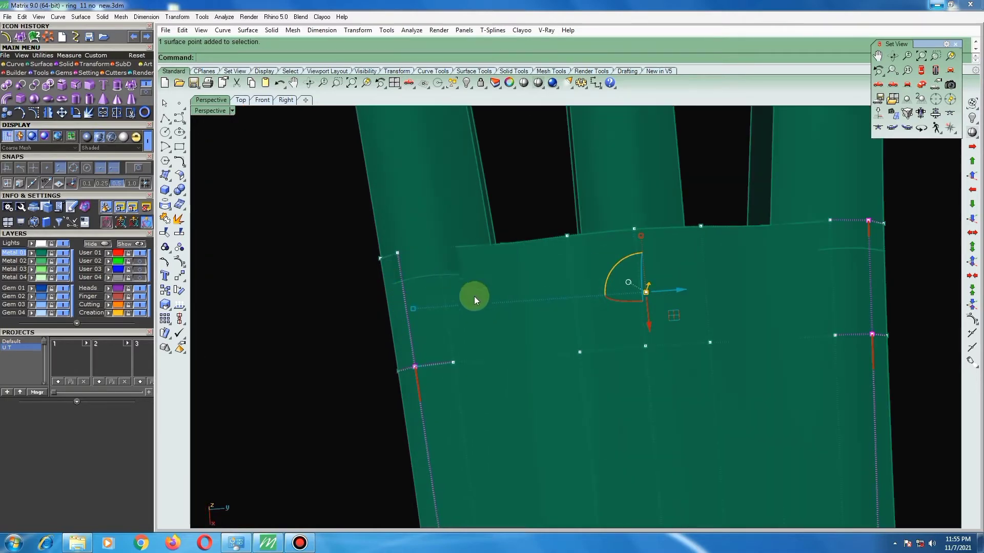
{"action": "mouse_move", "coordinate": [475, 297]}
{"action": "right_mouse_down"}
{"action": "mouse_move", "coordinate": [450, 325]}
{"action": "mouse_move", "coordinate": [536, 272]}
{"action": "right_mouse_up"}
{"action": "scroll", "coordinate": [441, 278], "scroll_direction": "up", "scroll_amount": 2}
{"action": "scroll", "coordinate": [456, 267], "scroll_direction": "down", "scroll_amount": 2}
{"action": "scroll", "coordinate": [548, 293], "scroll_direction": "up", "scroll_amount": 2}
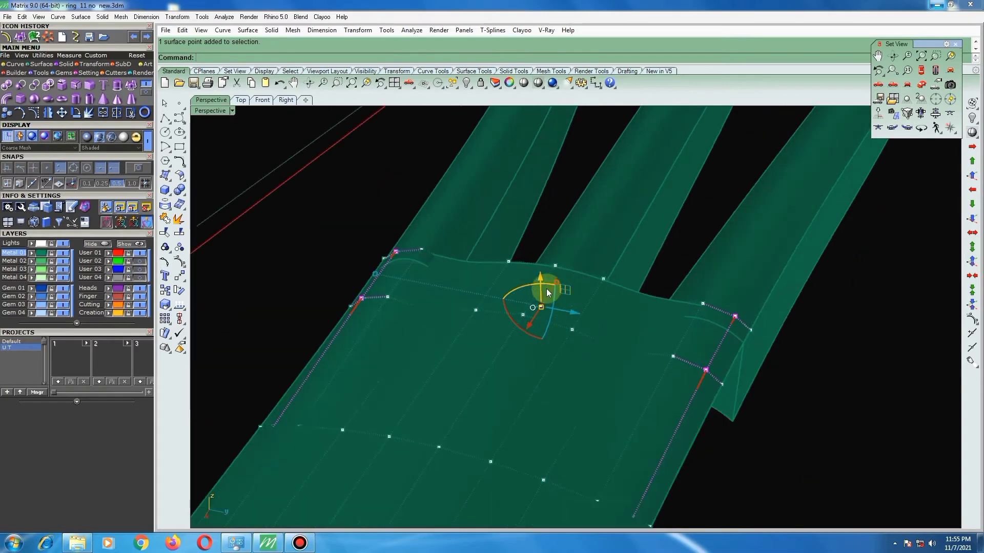
{"action": "key", "text": "Escape"}
Delete the leftover curve near the band.
{"action": "mouse_move", "coordinate": [374, 193]}
{"action": "right_mouse_down"}
{"action": "mouse_move", "coordinate": [478, 248]}
{"action": "mouse_move", "coordinate": [468, 209]}
{"action": "mouse_move", "coordinate": [461, 237]}
{"action": "mouse_move", "coordinate": [474, 261]}
{"action": "mouse_move", "coordinate": [704, 259]}
{"action": "mouse_move", "coordinate": [588, 262]}
{"action": "right_mouse_up"}
{"action": "left_click", "coordinate": [474, 260]}
{"action": "key", "text": "Delete"}
{"action": "right_click_drag", "start_coordinate": [672, 235], "coordinate": [710, 312]}
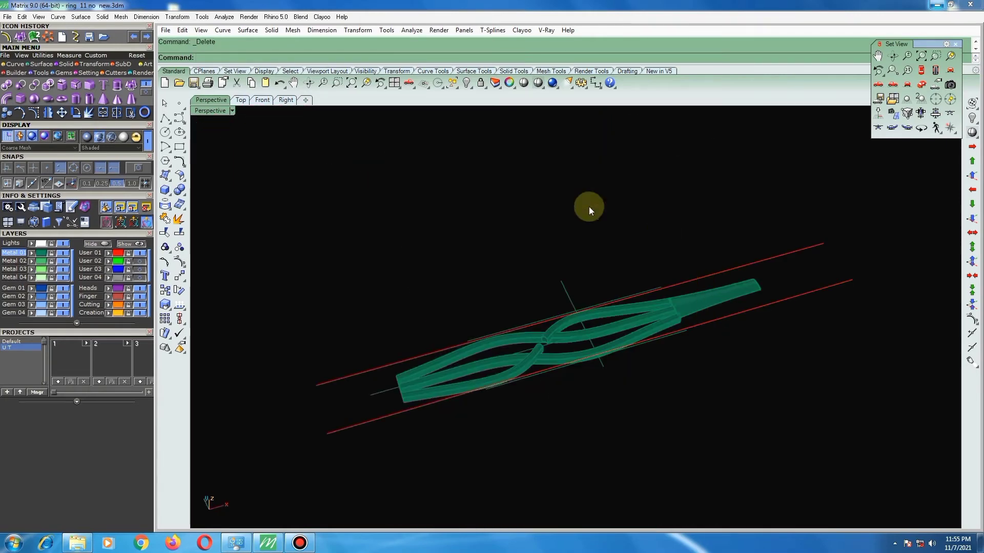
Show the hidden tapered shank piece again with Show Selected.
{"action": "left_click", "coordinate": [467, 86]}
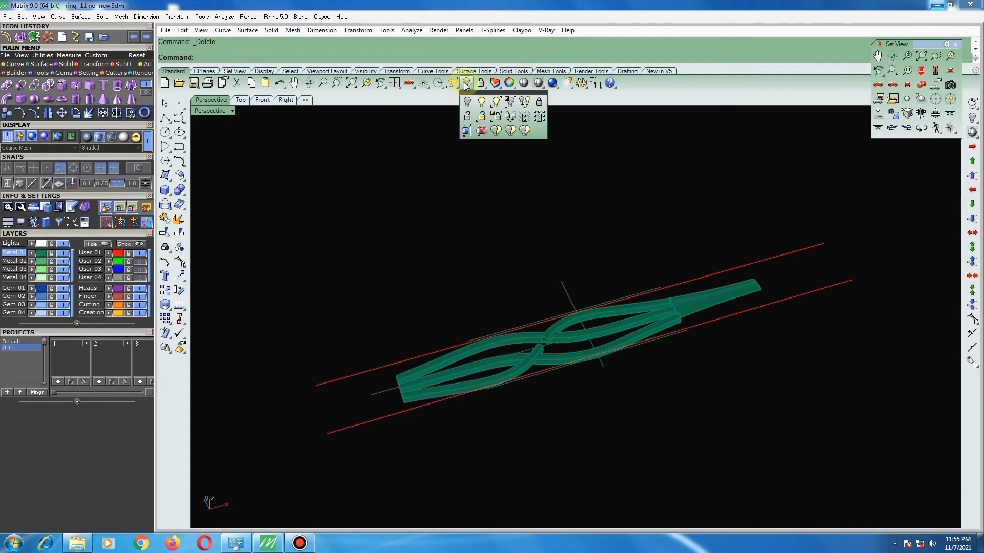
{"action": "left_click", "coordinate": [495, 102]}
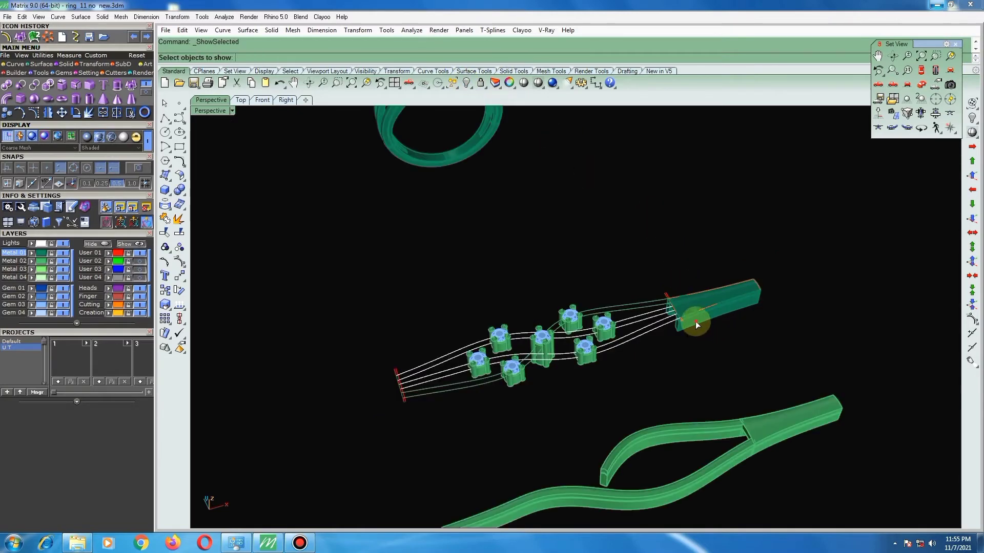
{"action": "left_click", "coordinate": [701, 319]}
{"action": "key", "text": "Return"}
{"action": "scroll", "coordinate": [697, 311], "scroll_direction": "up", "scroll_amount": 3}
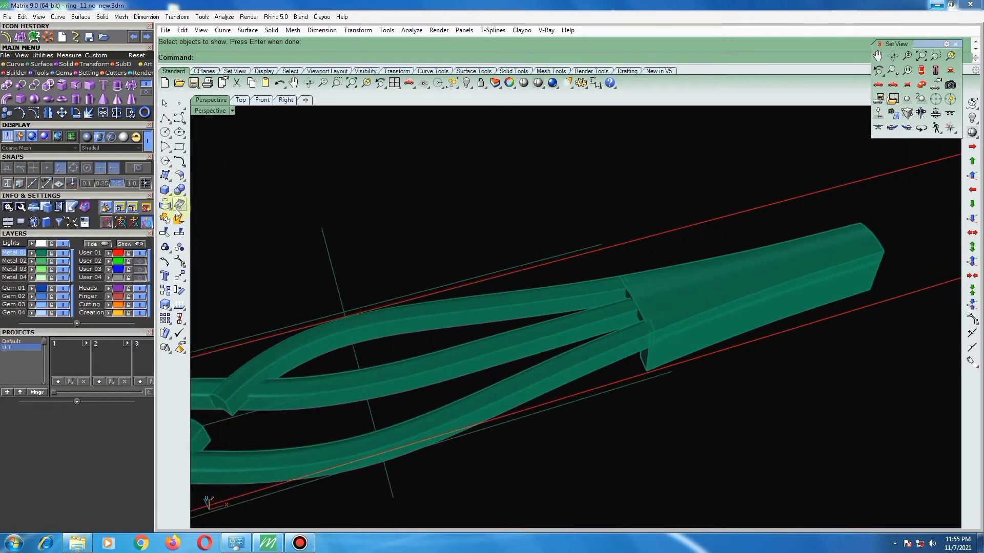
Start Set Group Name on the tapered piece's group.
{"action": "left_click", "coordinate": [166, 250]}
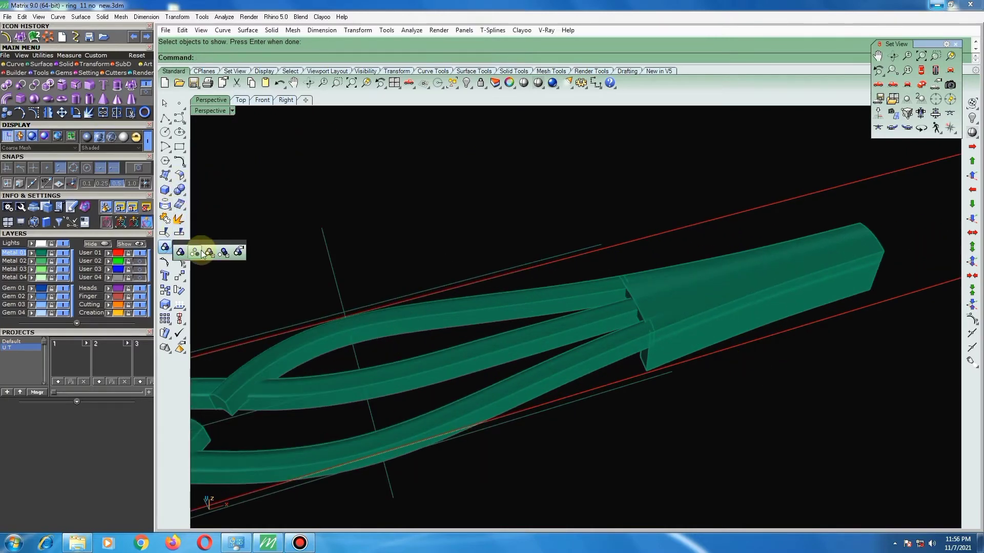
{"action": "left_click", "coordinate": [248, 253]}
{"action": "scroll", "coordinate": [638, 311], "scroll_direction": "up", "scroll_amount": 3}
{"action": "scroll", "coordinate": [652, 323], "scroll_direction": "up", "scroll_amount": 3}
{"action": "scroll", "coordinate": [650, 321], "scroll_direction": "down", "scroll_amount": 1}
{"action": "left_click", "coordinate": [650, 322]}
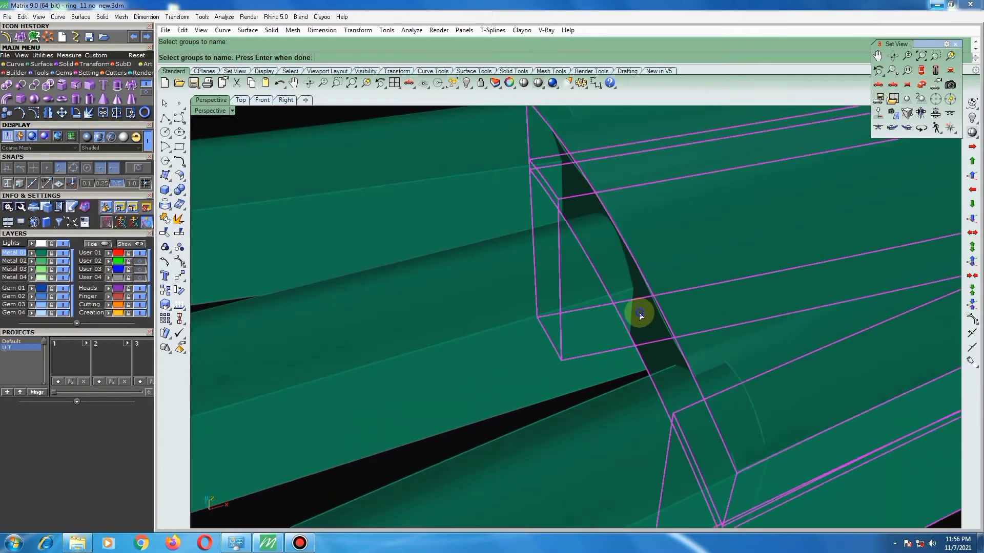
{"action": "key", "text": "Return"}
{"action": "scroll", "coordinate": [554, 270], "scroll_direction": "down", "scroll_amount": 5}
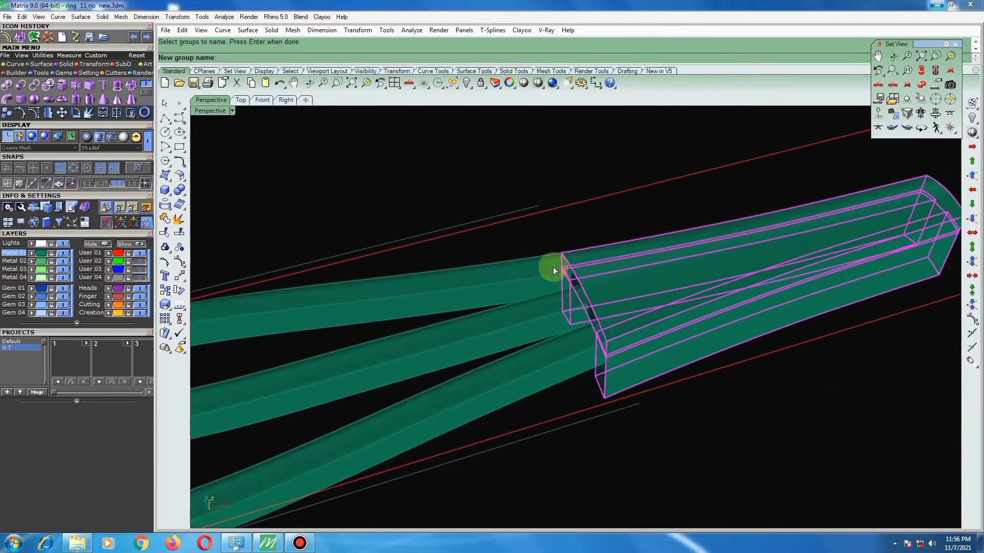
Remove the extra box from the tapered shank's group and delete it.
{"action": "left_click", "coordinate": [165, 248]}
{"action": "left_click", "coordinate": [182, 252]}
{"action": "scroll", "coordinate": [579, 317], "scroll_direction": "up", "scroll_amount": 4}
{"action": "scroll", "coordinate": [577, 312], "scroll_direction": "up", "scroll_amount": 3}
{"action": "left_click", "coordinate": [601, 303]}
{"action": "key", "text": "Return"}
{"action": "scroll", "coordinate": [546, 312], "scroll_direction": "down", "scroll_amount": 5}
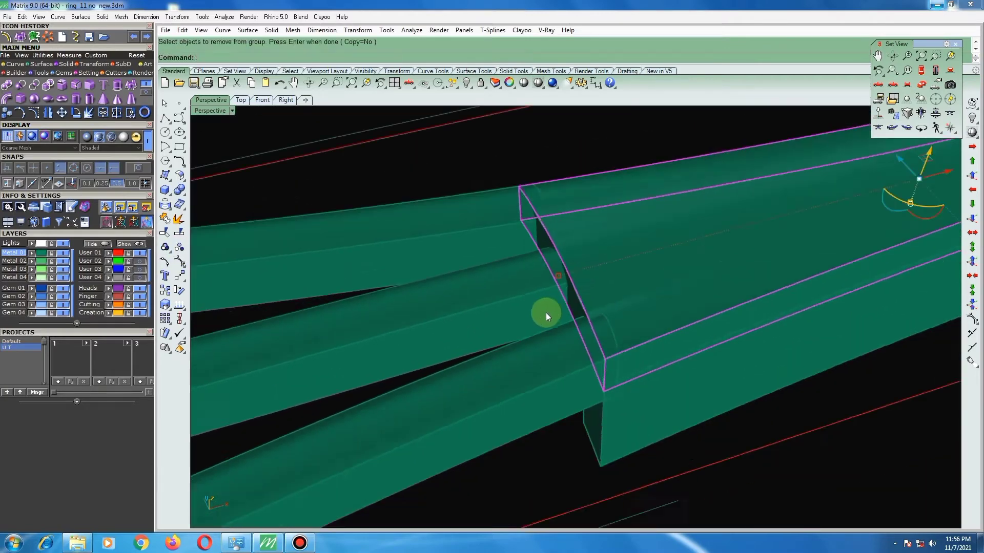
{"action": "scroll", "coordinate": [561, 301], "scroll_direction": "down", "scroll_amount": 3}
{"action": "key", "text": "Delete"}
Select the shank end's top surface and turn on its control points.
{"action": "mouse_move", "coordinate": [617, 311]}
{"action": "right_mouse_down"}
{"action": "mouse_move", "coordinate": [538, 270]}
{"action": "mouse_move", "coordinate": [466, 259]}
{"action": "mouse_move", "coordinate": [386, 281]}
{"action": "mouse_move", "coordinate": [404, 328]}
{"action": "mouse_move", "coordinate": [559, 296]}
{"action": "mouse_move", "coordinate": [661, 217]}
{"action": "mouse_move", "coordinate": [734, 247]}
{"action": "mouse_move", "coordinate": [806, 218]}
{"action": "mouse_move", "coordinate": [606, 218]}
{"action": "mouse_move", "coordinate": [651, 220]}
{"action": "mouse_move", "coordinate": [658, 195]}
{"action": "mouse_move", "coordinate": [641, 248]}
{"action": "mouse_move", "coordinate": [659, 288]}
{"action": "mouse_move", "coordinate": [603, 211]}
{"action": "right_mouse_up"}
{"action": "scroll", "coordinate": [570, 290], "scroll_direction": "up", "scroll_amount": 2}
{"action": "left_click", "coordinate": [605, 220]}
{"action": "key", "text": "F10"}
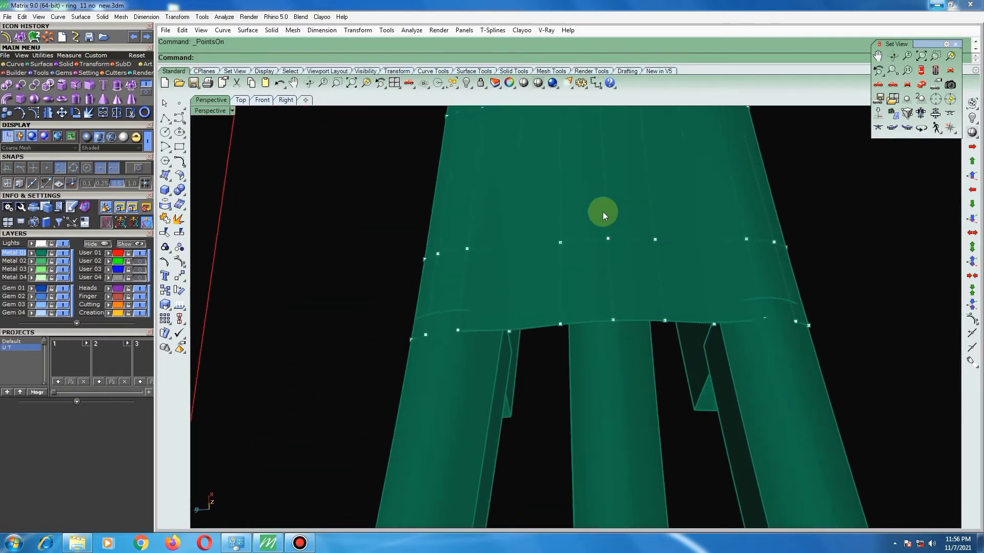
Lift two top-edge control points so the shank surface arches at the band split.
{"action": "left_click_drag", "start_coordinate": [626, 296], "coordinate": [626, 297]}
{"action": "mouse_move", "coordinate": [613, 317]}
{"action": "right_mouse_down"}
{"action": "mouse_move", "coordinate": [561, 248]}
{"action": "mouse_move", "coordinate": [586, 176]}
{"action": "mouse_move", "coordinate": [564, 208]}
{"action": "mouse_move", "coordinate": [570, 220]}
{"action": "mouse_move", "coordinate": [513, 211]}
{"action": "mouse_move", "coordinate": [520, 198]}
{"action": "mouse_move", "coordinate": [509, 194]}
{"action": "mouse_move", "coordinate": [506, 219]}
{"action": "mouse_move", "coordinate": [611, 252]}
{"action": "mouse_move", "coordinate": [500, 241]}
{"action": "right_mouse_up"}
{"action": "left_click", "coordinate": [495, 243]}
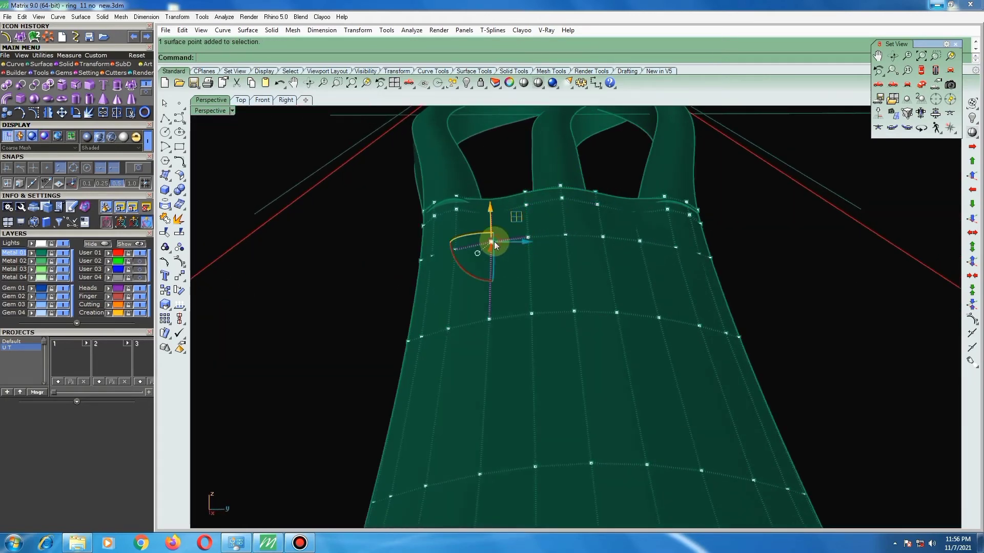
{"action": "left_click", "coordinate": [638, 240], "text": "shift"}
{"action": "left_click_drag", "start_coordinate": [571, 212], "coordinate": [568, 212]}
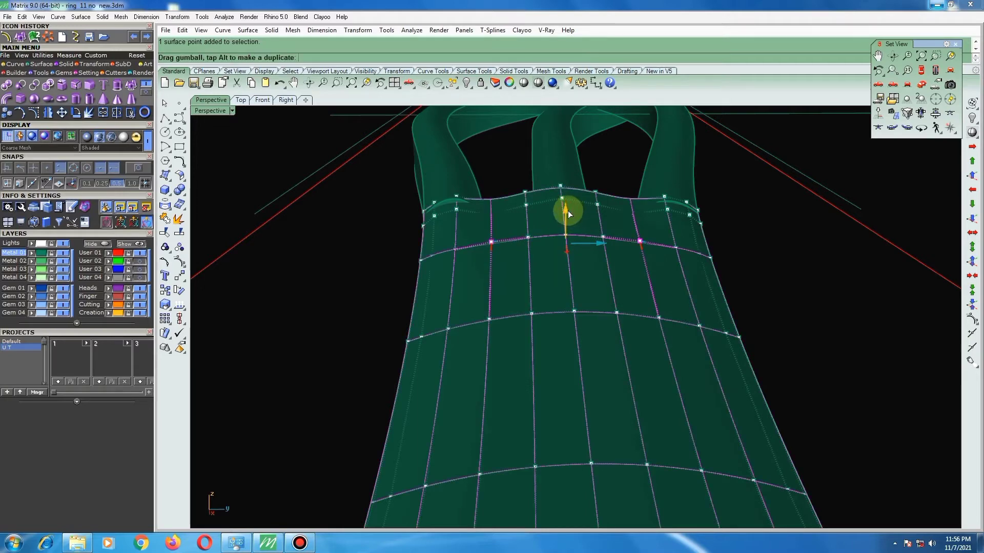
{"action": "scroll", "coordinate": [520, 220], "scroll_direction": "down", "scroll_amount": 3}
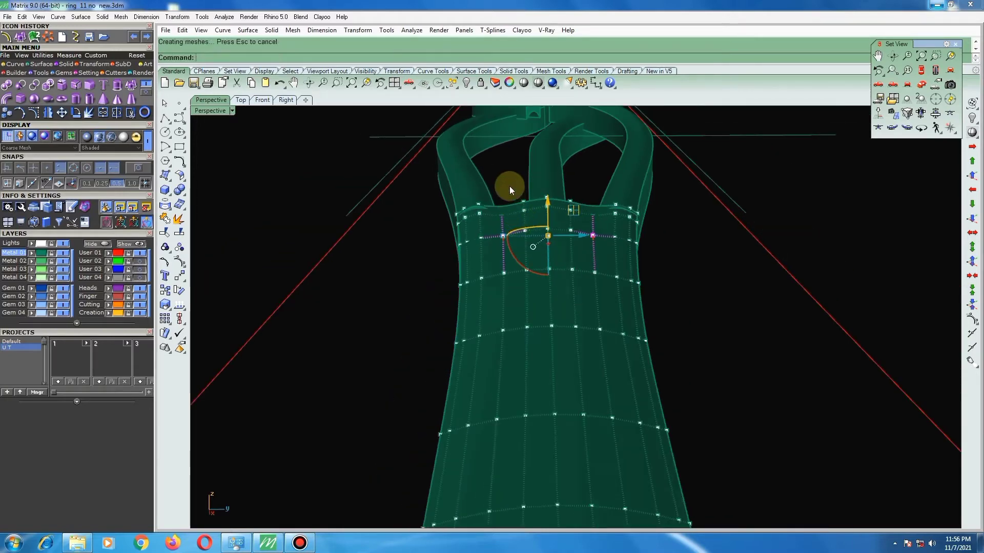
{"action": "key", "text": "Escape"}
{"action": "mouse_move", "coordinate": [505, 210]}
{"action": "right_mouse_down"}
{"action": "mouse_move", "coordinate": [513, 273]}
{"action": "mouse_move", "coordinate": [520, 158]}
{"action": "mouse_move", "coordinate": [547, 246]}
{"action": "mouse_move", "coordinate": [449, 268]}
{"action": "mouse_move", "coordinate": [571, 340]}
{"action": "mouse_move", "coordinate": [461, 266]}
{"action": "right_mouse_up"}
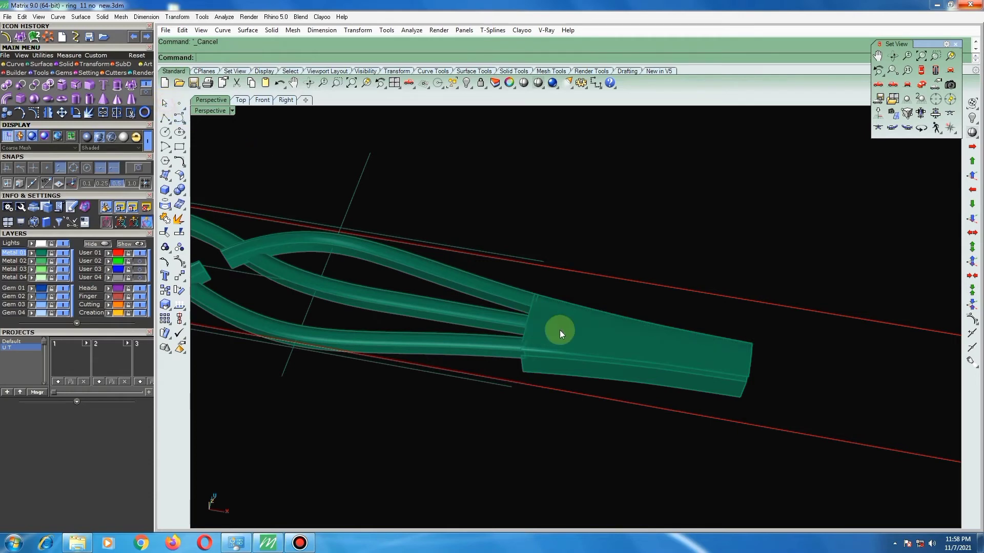
Extrude the shank end's top face straight down (-0.7, then -2), deleting the original face.
{"action": "scroll", "coordinate": [559, 330], "scroll_direction": "up", "scroll_amount": 3}
{"action": "left_click", "coordinate": [585, 337], "text": "ctrl+shift"}
{"action": "mouse_move", "coordinate": [516, 298]}
{"action": "right_mouse_down"}
{"action": "mouse_move", "coordinate": [478, 275]}
{"action": "mouse_move", "coordinate": [538, 254]}
{"action": "mouse_move", "coordinate": [555, 260]}
{"action": "right_mouse_up"}
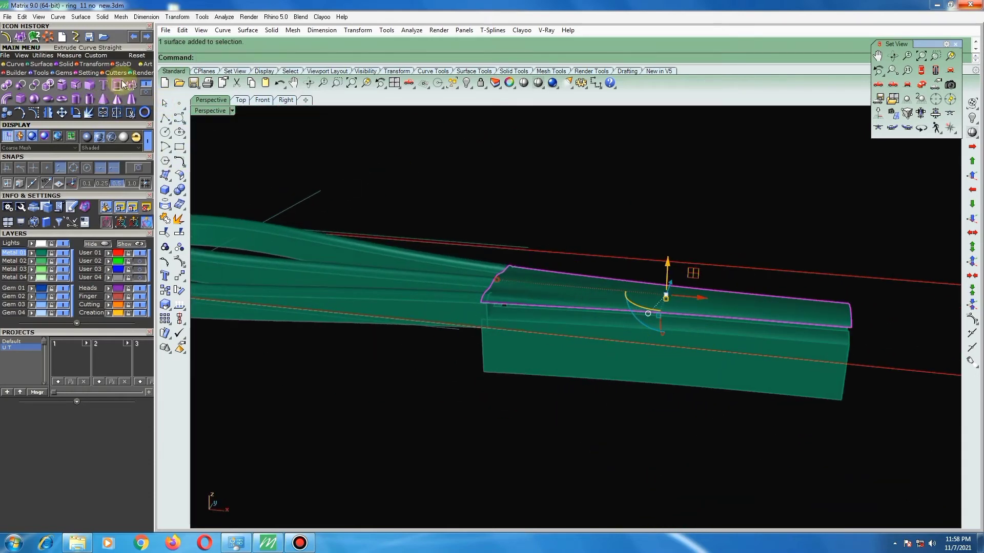
{"action": "left_click", "coordinate": [132, 98]}
{"action": "key", "text": "Return"}
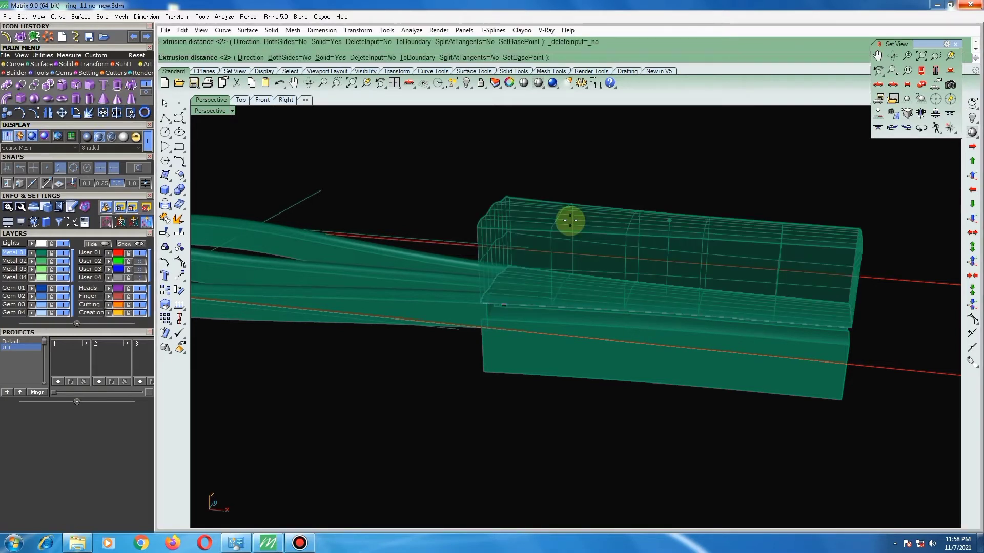
{"action": "type", "text": "-.7"}
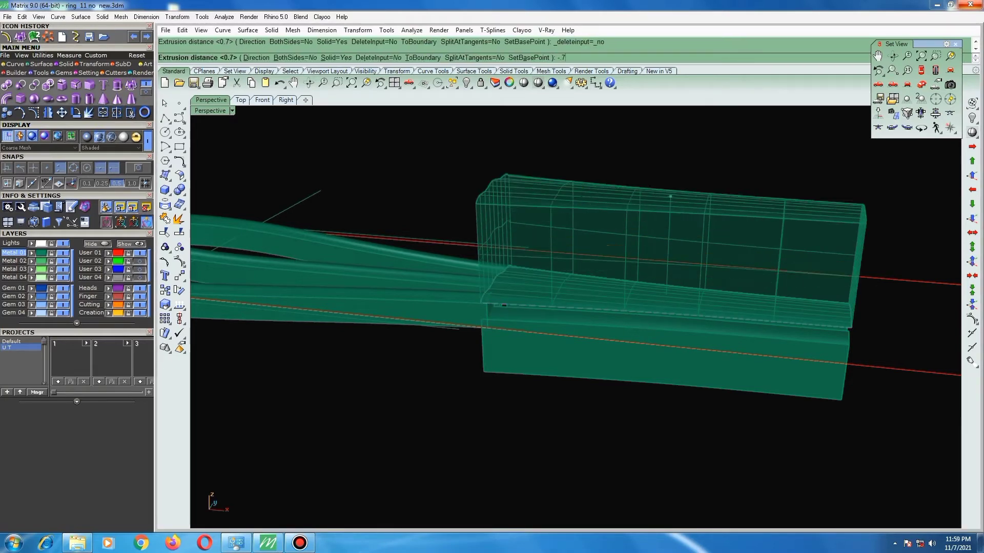
{"action": "key", "text": "Return"}
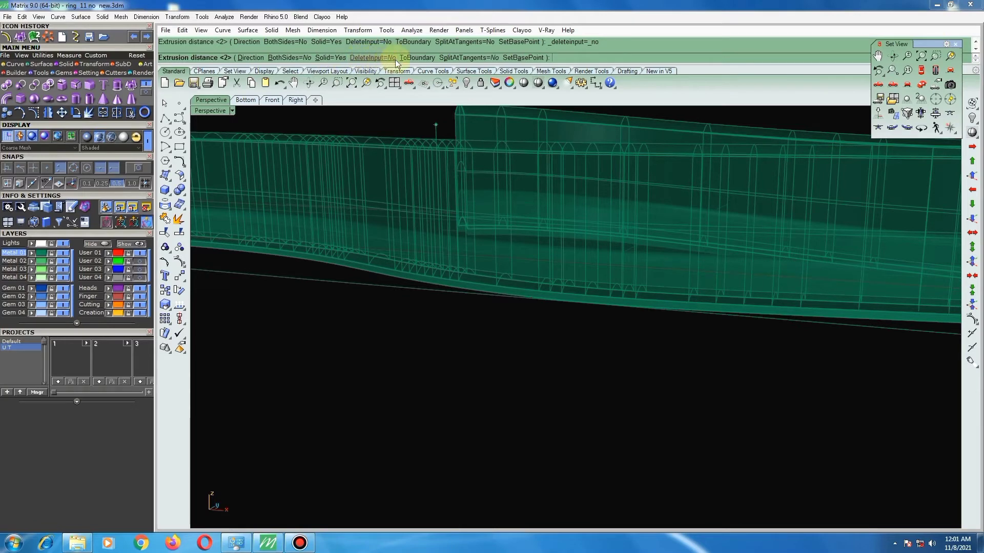
{"action": "left_click", "coordinate": [373, 58]}
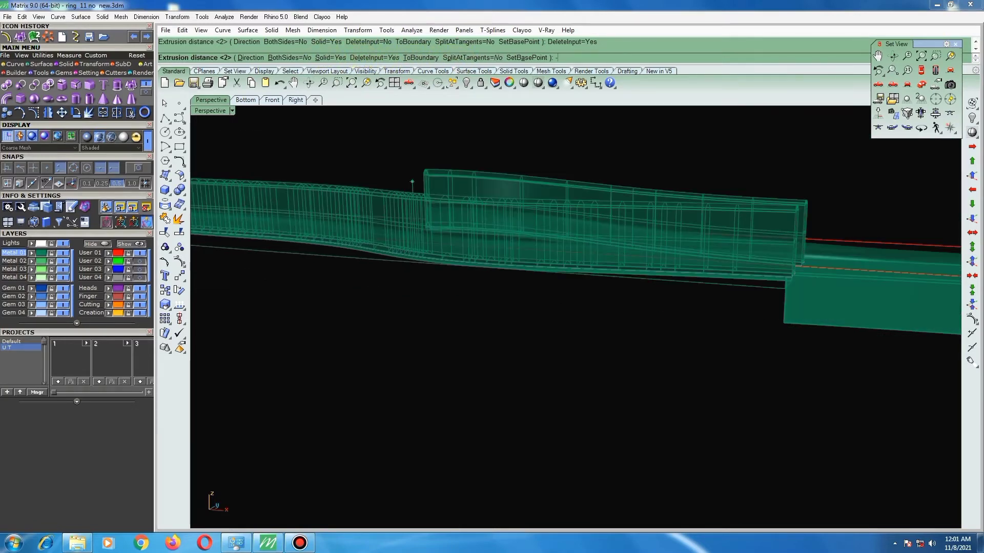
{"action": "type", "text": "-2"}
{"action": "key", "text": "Return"}
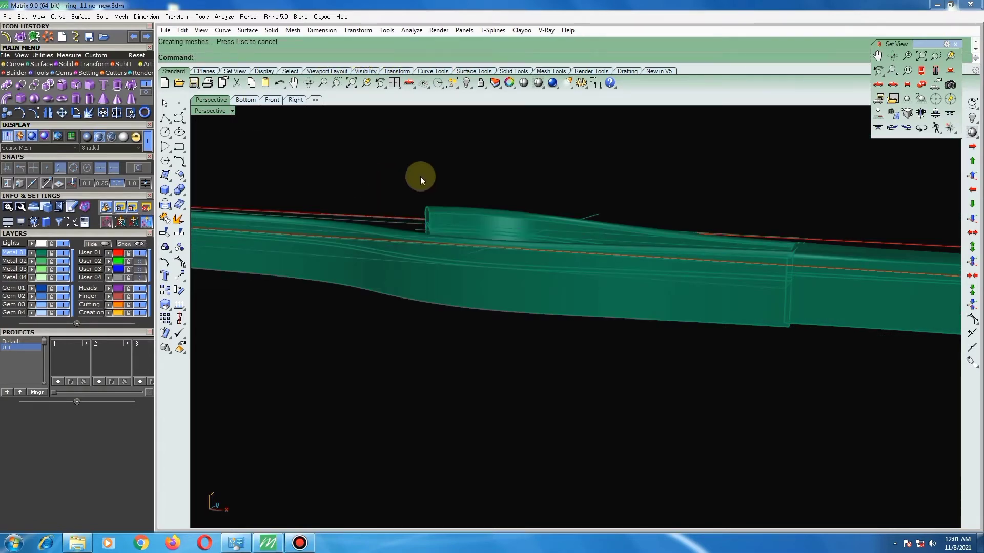
{"action": "scroll", "coordinate": [386, 227], "scroll_direction": "down", "scroll_amount": 2}
Select the tapered end piece and the band tubes and group them.
{"action": "mouse_move", "coordinate": [482, 221]}
{"action": "right_mouse_down"}
{"action": "mouse_move", "coordinate": [478, 293]}
{"action": "mouse_move", "coordinate": [505, 281]}
{"action": "mouse_move", "coordinate": [604, 310]}
{"action": "mouse_move", "coordinate": [523, 302]}
{"action": "mouse_move", "coordinate": [521, 371]}
{"action": "right_mouse_up"}
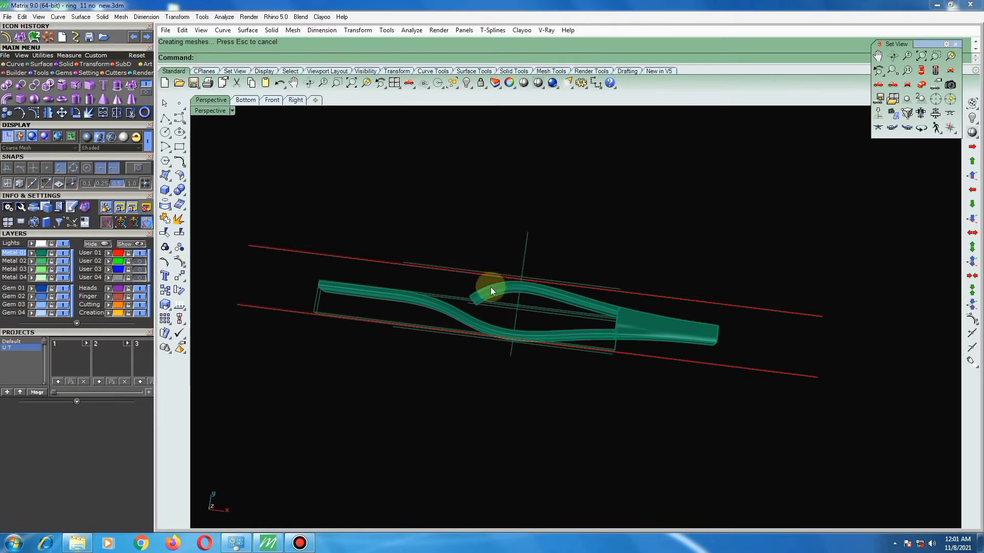
{"action": "left_click", "coordinate": [645, 333]}
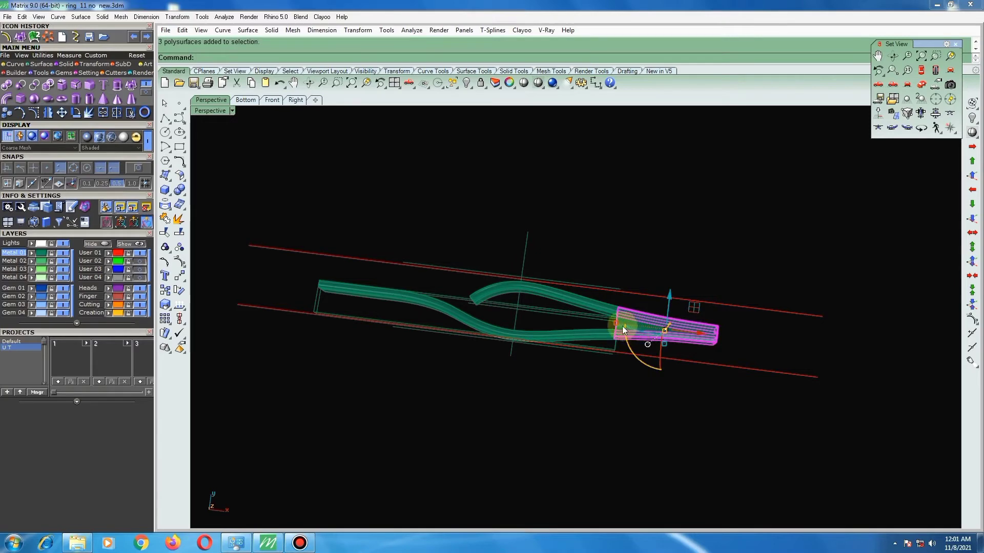
{"action": "scroll", "coordinate": [622, 326], "scroll_direction": "up", "scroll_amount": 2}
{"action": "scroll", "coordinate": [598, 320], "scroll_direction": "up", "scroll_amount": 2}
{"action": "scroll", "coordinate": [702, 346], "scroll_direction": "up", "scroll_amount": 2}
{"action": "mouse_move", "coordinate": [674, 297]}
{"action": "right_mouse_down"}
{"action": "mouse_move", "coordinate": [676, 121]}
{"action": "mouse_move", "coordinate": [672, 476]}
{"action": "mouse_move", "coordinate": [670, 426]}
{"action": "mouse_move", "coordinate": [661, 492]}
{"action": "mouse_move", "coordinate": [669, 230]}
{"action": "mouse_move", "coordinate": [686, 315]}
{"action": "right_mouse_up"}
{"action": "scroll", "coordinate": [647, 288], "scroll_direction": "down", "scroll_amount": 3}
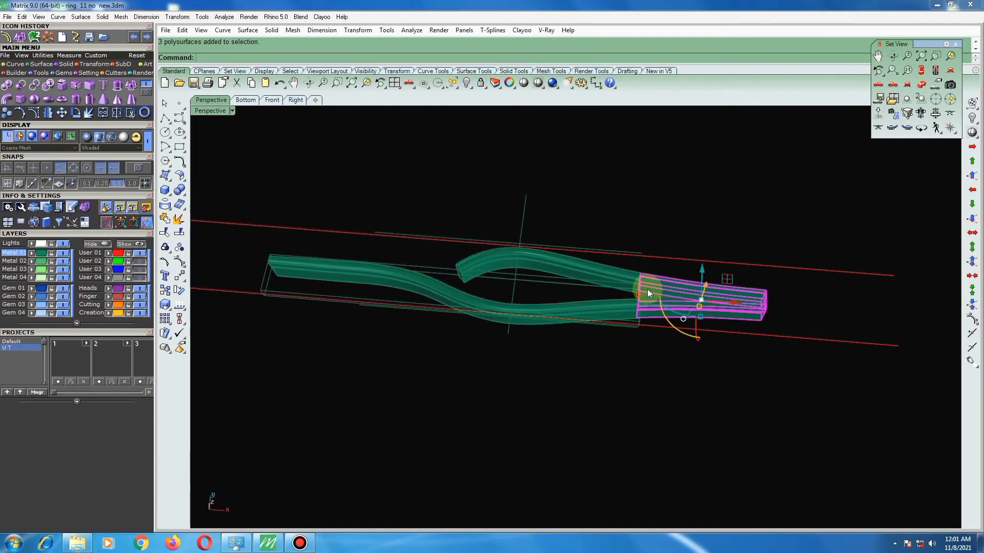
{"action": "scroll", "coordinate": [628, 308], "scroll_direction": "up", "scroll_amount": 3}
{"action": "left_click", "coordinate": [600, 314], "text": "shift"}
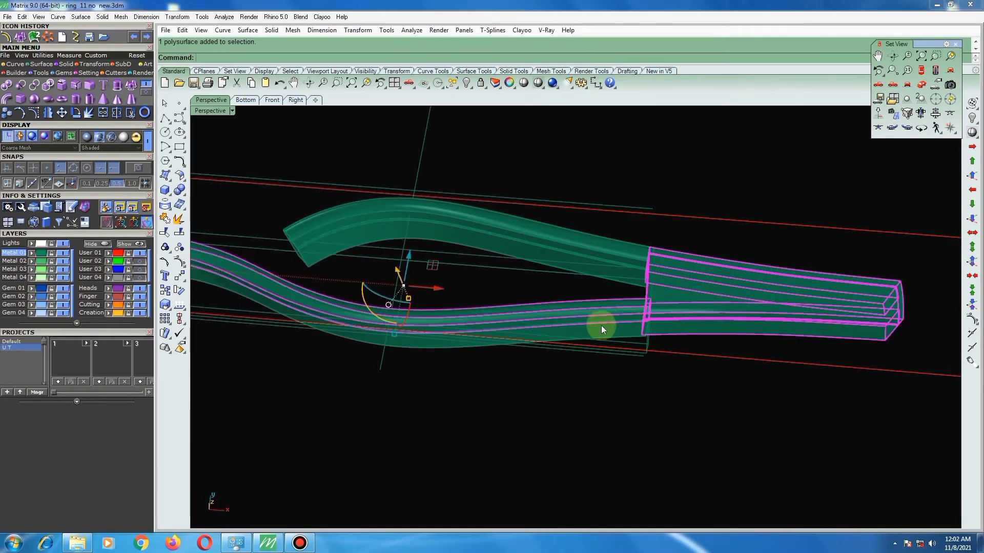
{"action": "left_click", "coordinate": [602, 327], "text": "shift"}
{"action": "left_click", "coordinate": [589, 241], "text": "shift"}
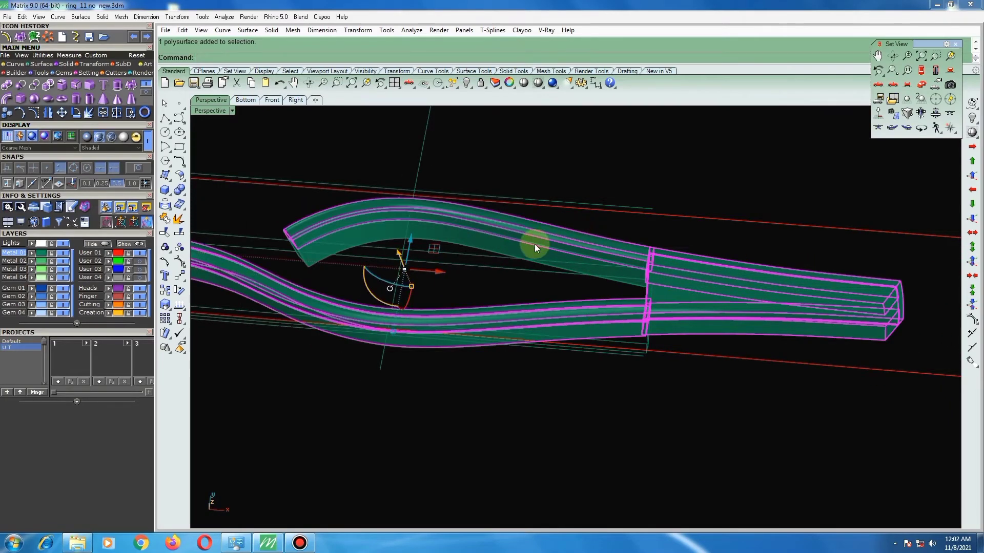
{"action": "left_click", "coordinate": [533, 244], "text": "shift"}
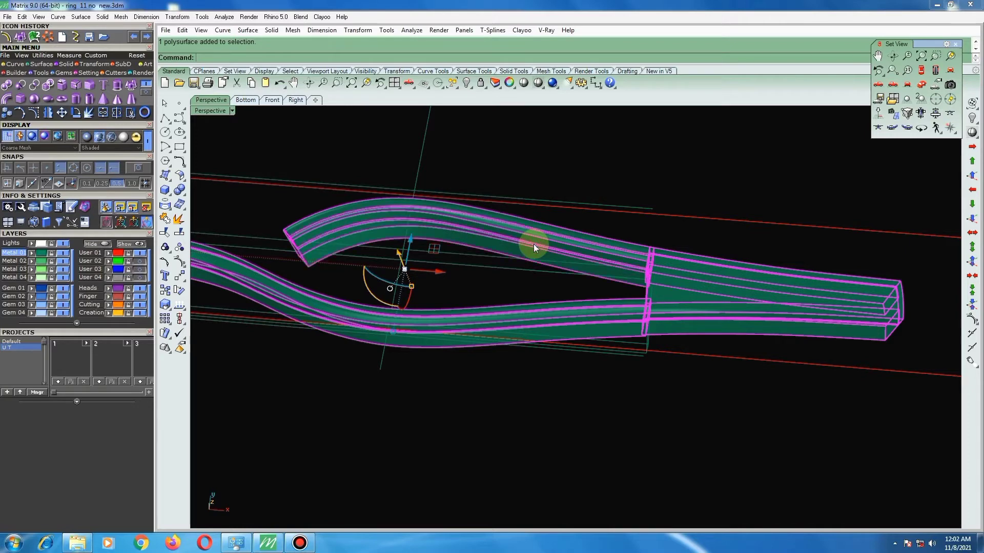
{"action": "left_click", "coordinate": [164, 248]}
Check the new band group by selecting it, then clear the selection.
{"action": "left_click", "coordinate": [468, 253]}
{"action": "scroll", "coordinate": [561, 181], "scroll_direction": "down", "scroll_amount": 5}
{"action": "scroll", "coordinate": [577, 294], "scroll_direction": "up", "scroll_amount": 2}
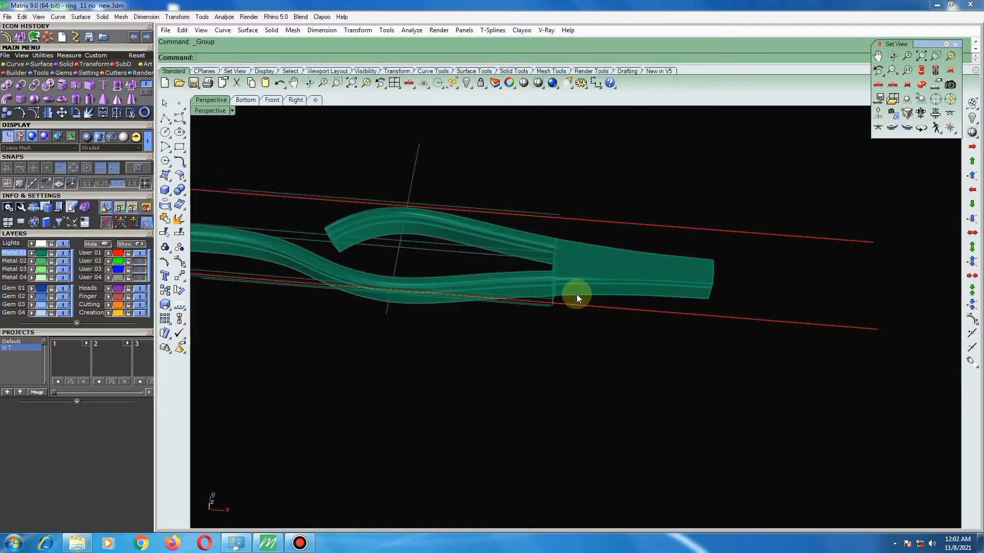
{"action": "left_click", "coordinate": [579, 266]}
{"action": "scroll", "coordinate": [503, 254], "scroll_direction": "down", "scroll_amount": 2}
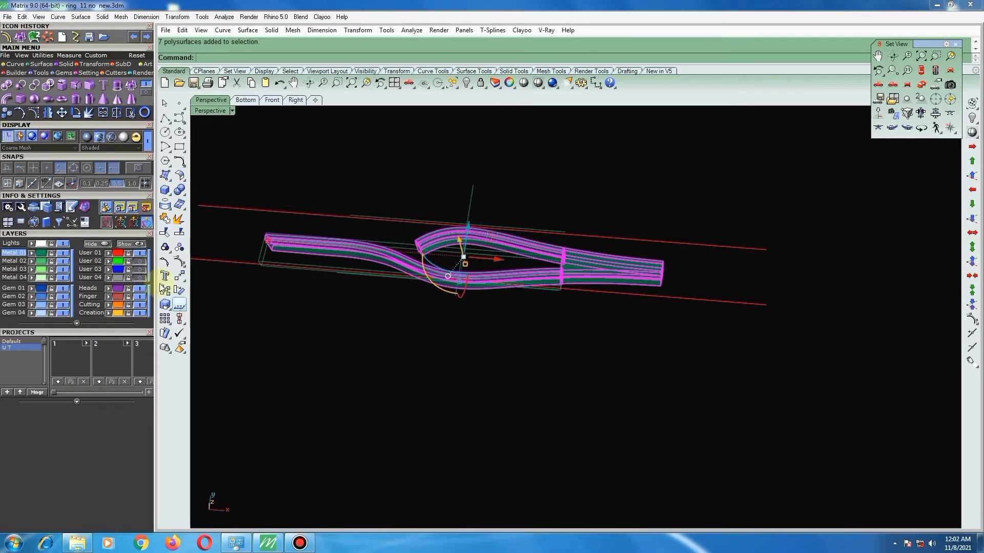
{"action": "left_click", "coordinate": [523, 149]}
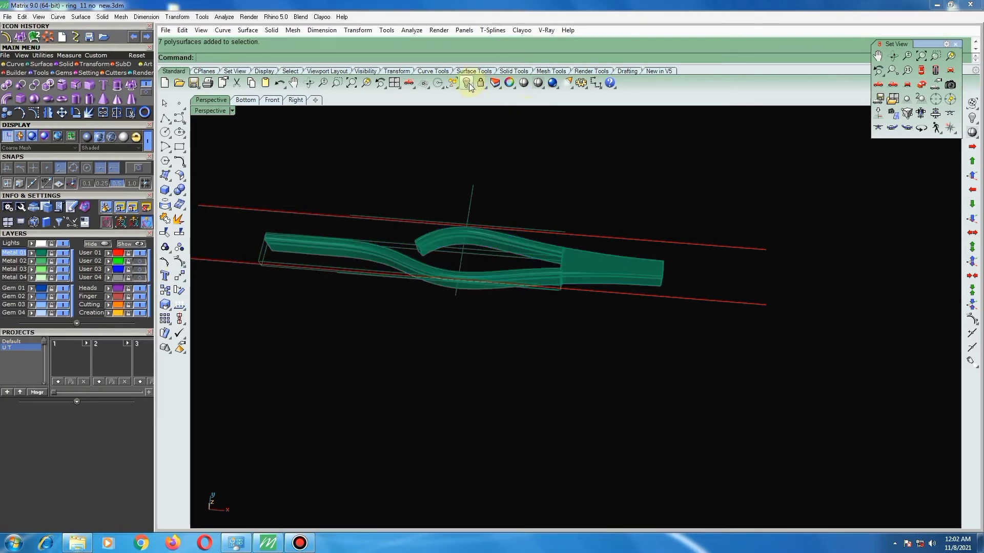
{"action": "left_click", "coordinate": [469, 86]}
Pick the hidden gem heads and show them again on the crossing bands.
{"action": "left_click", "coordinate": [497, 108]}
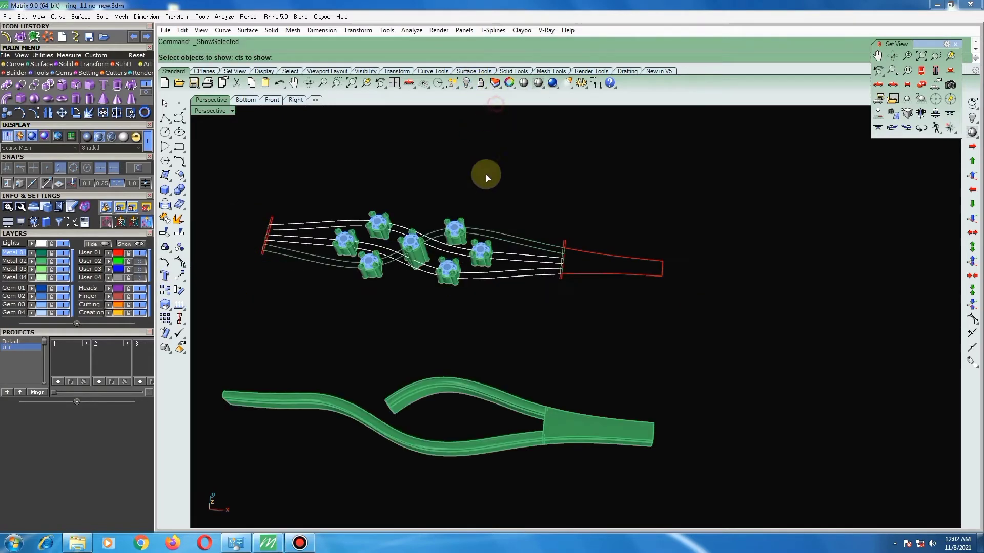
{"action": "scroll", "coordinate": [486, 174], "scroll_direction": "up", "scroll_amount": 2}
{"action": "scroll", "coordinate": [458, 205], "scroll_direction": "up", "scroll_amount": 2}
{"action": "scroll", "coordinate": [488, 186], "scroll_direction": "up", "scroll_amount": 2}
{"action": "key", "text": "Return"}
{"action": "scroll", "coordinate": [497, 179], "scroll_direction": "down", "scroll_amount": 3}
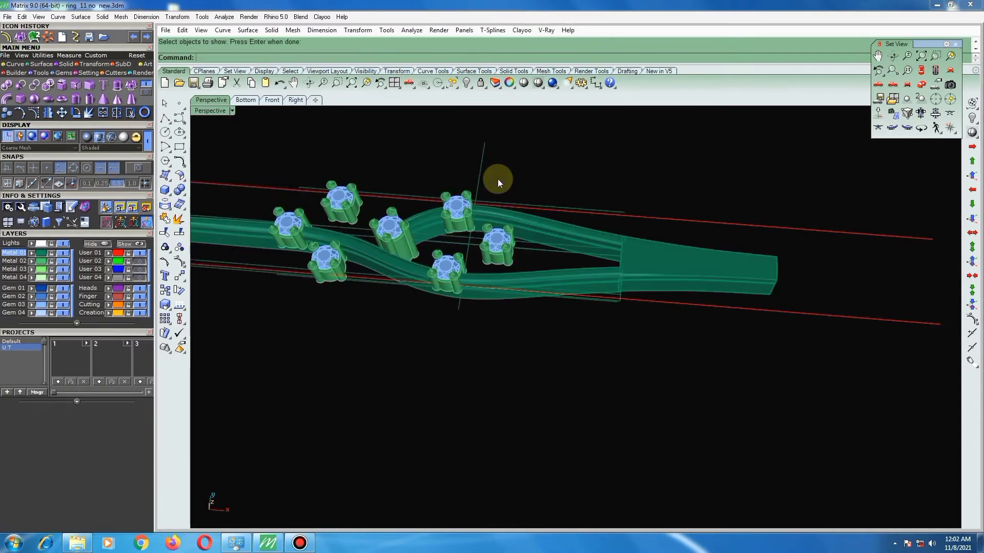
{"action": "scroll", "coordinate": [497, 232], "scroll_direction": "down", "scroll_amount": 3}
{"action": "right_click_drag", "start_coordinate": [496, 233], "coordinate": [400, 168]}
{"action": "scroll", "coordinate": [595, 225], "scroll_direction": "up", "scroll_amount": 3}
{"action": "scroll", "coordinate": [595, 225], "scroll_direction": "up", "scroll_amount": 2}
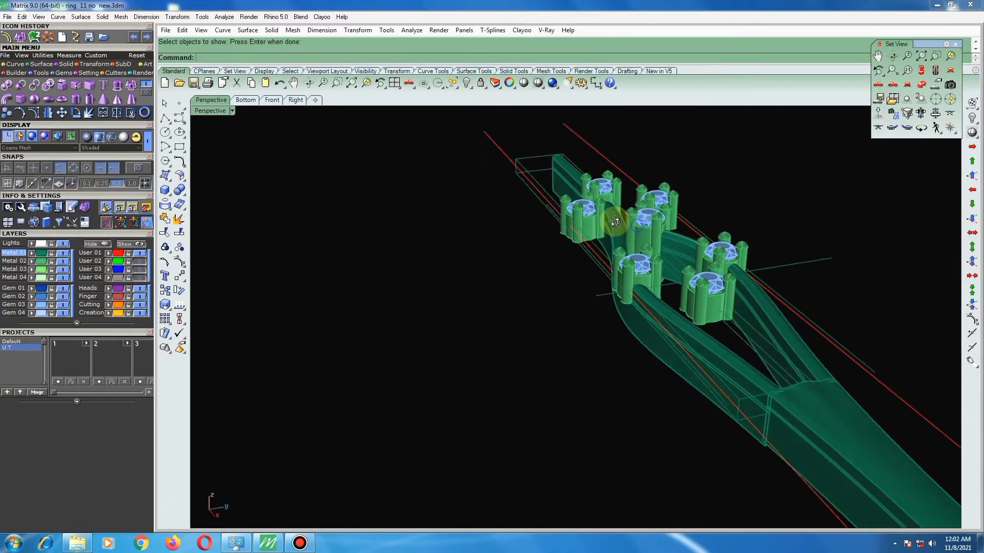
{"action": "scroll", "coordinate": [604, 231], "scroll_direction": "up", "scroll_amount": 2}
{"action": "scroll", "coordinate": [615, 241], "scroll_direction": "up", "scroll_amount": 2}
{"action": "scroll", "coordinate": [646, 258], "scroll_direction": "up", "scroll_amount": 2}
{"action": "scroll", "coordinate": [656, 287], "scroll_direction": "down", "scroll_amount": 2}
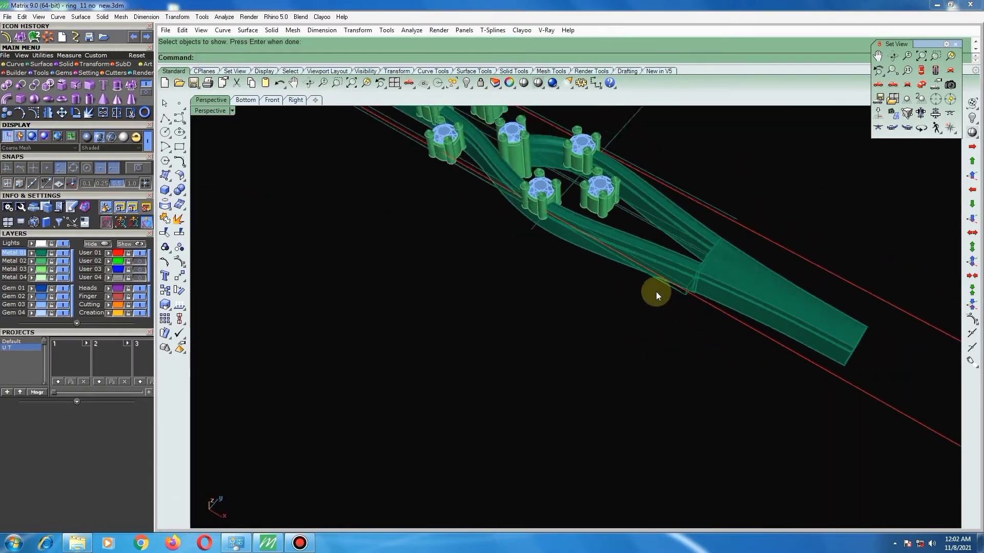
{"action": "scroll", "coordinate": [610, 248], "scroll_direction": "up", "scroll_amount": 1}
{"action": "key", "text": "Return"}
Select the band pieces and orbit so the band lies nearly horizontal.
{"action": "scroll", "coordinate": [623, 236], "scroll_direction": "up", "scroll_amount": 2}
{"action": "scroll", "coordinate": [484, 300], "scroll_direction": "down", "scroll_amount": 3}
{"action": "scroll", "coordinate": [484, 301], "scroll_direction": "down", "scroll_amount": 2}
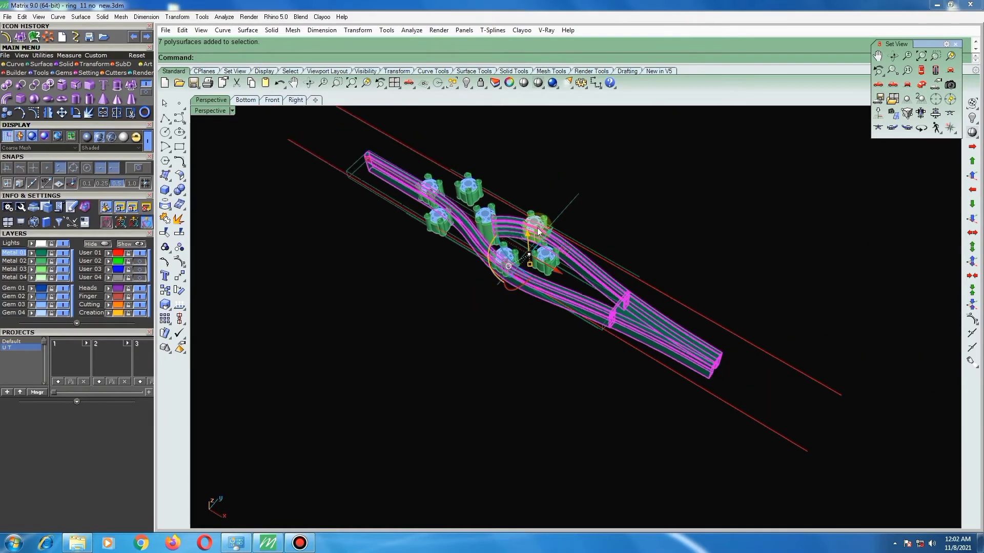
{"action": "scroll", "coordinate": [578, 167], "scroll_direction": "up", "scroll_amount": 2}
{"action": "key", "text": "Escape"}
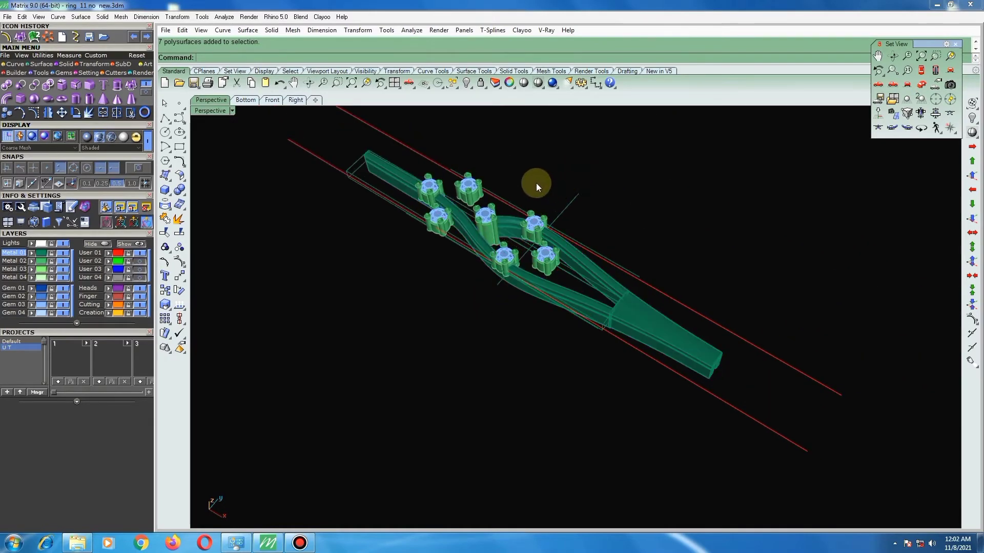
{"action": "left_click", "coordinate": [633, 312]}
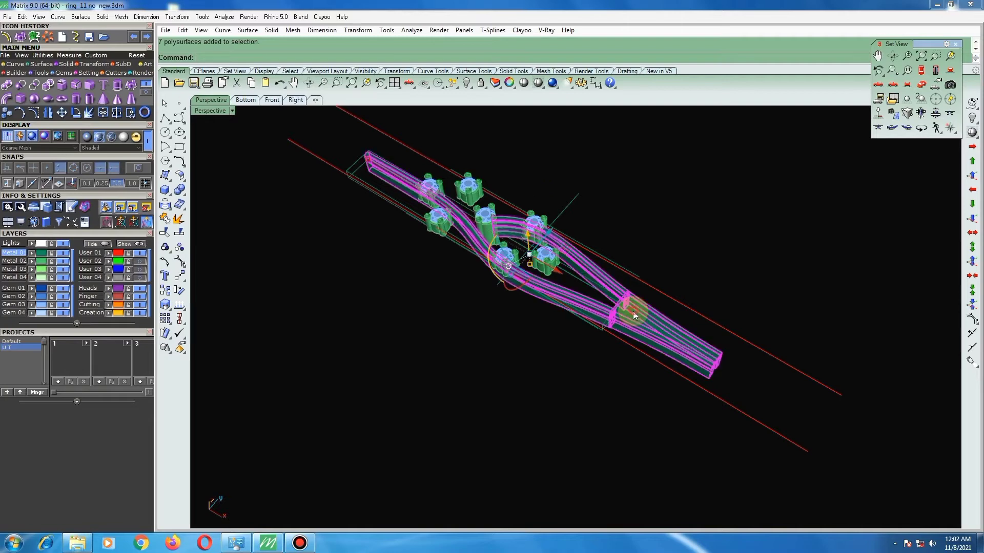
{"action": "mouse_move", "coordinate": [492, 337]}
{"action": "right_mouse_down"}
{"action": "mouse_move", "coordinate": [495, 313]}
{"action": "mouse_move", "coordinate": [538, 330]}
{"action": "mouse_move", "coordinate": [491, 316]}
{"action": "right_mouse_up"}
{"action": "scroll", "coordinate": [490, 317], "scroll_direction": "up", "scroll_amount": 3}
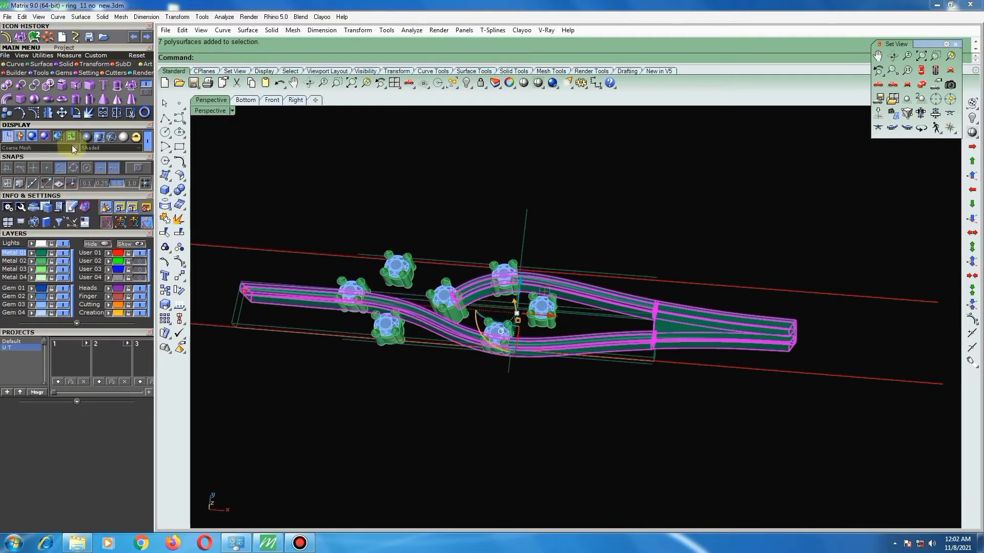
Polar-array the band pieces around the ring centre with 2 items over 360°.
{"action": "left_click", "coordinate": [62, 38]}
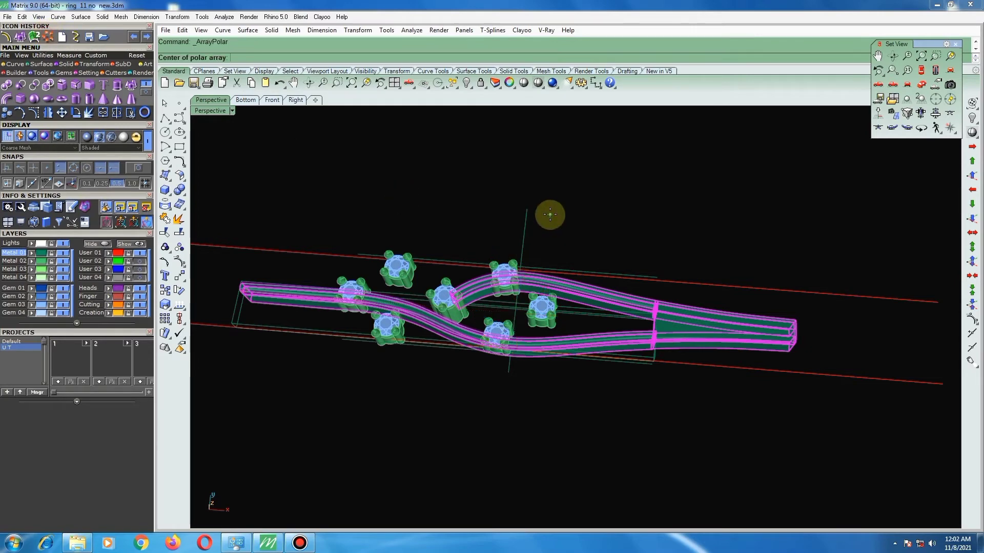
{"action": "left_click", "coordinate": [550, 214]}
{"action": "key", "text": "Return"}
{"action": "key", "text": "Return"}
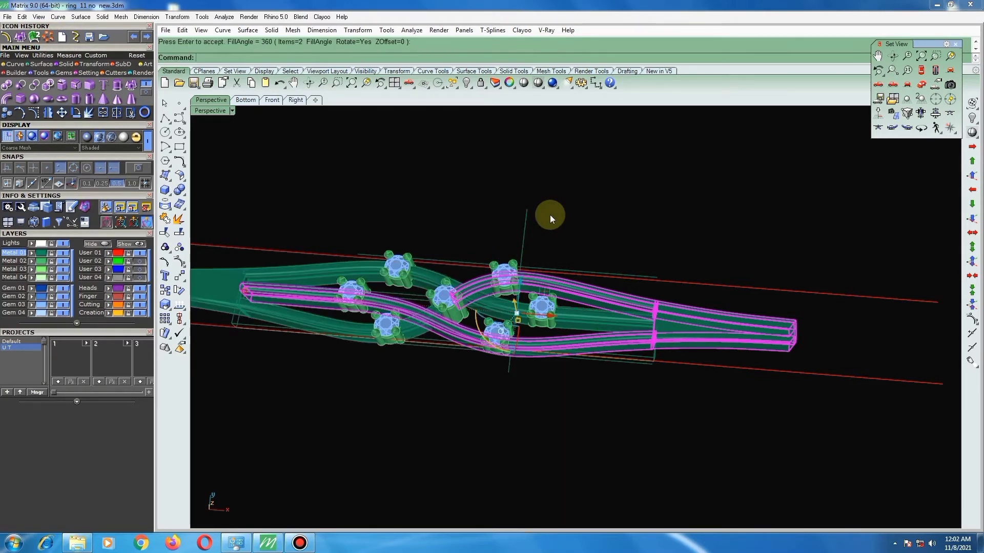
{"action": "key", "text": "Return"}
{"action": "left_click", "coordinate": [218, 284]}
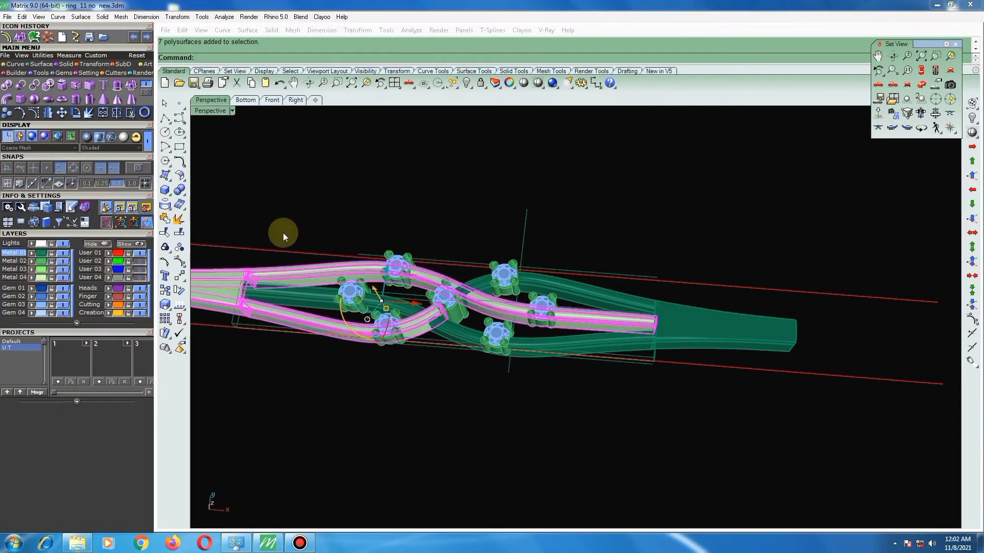
{"action": "scroll", "coordinate": [378, 252], "scroll_direction": "down", "scroll_amount": 3}
{"action": "scroll", "coordinate": [433, 285], "scroll_direction": "up", "scroll_amount": 5}
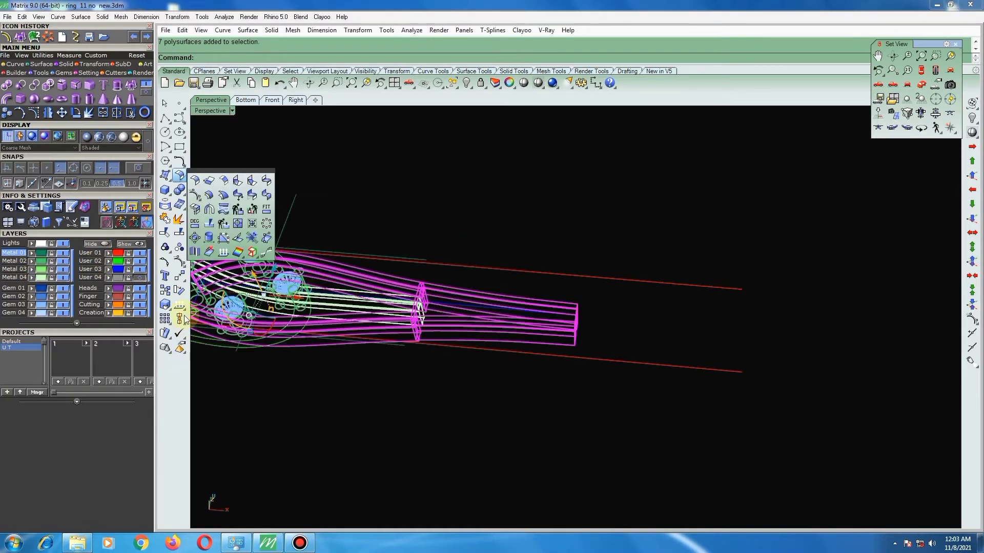
Flow the band pieces from the straight base curve onto the ring circle.
{"action": "left_click", "coordinate": [181, 279]}
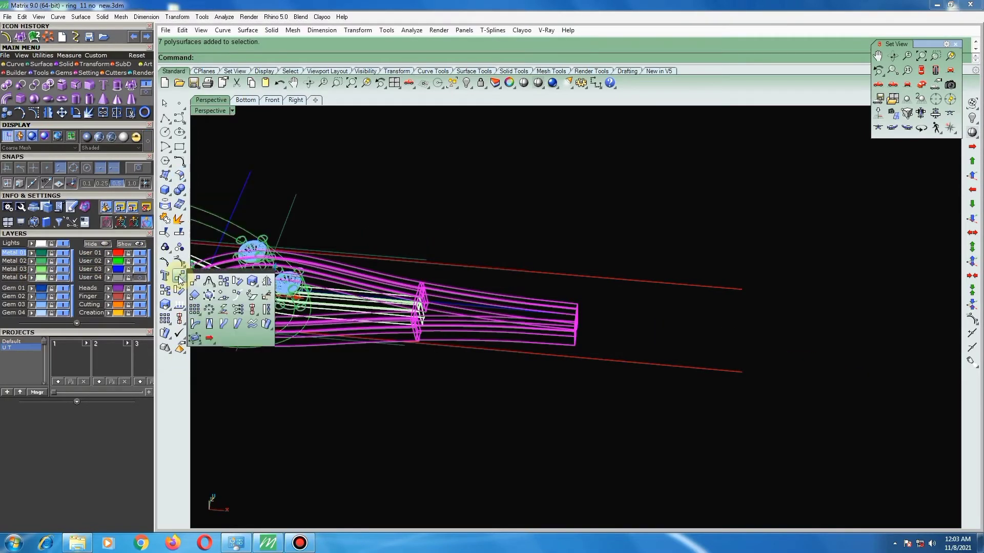
{"action": "left_click", "coordinate": [223, 324]}
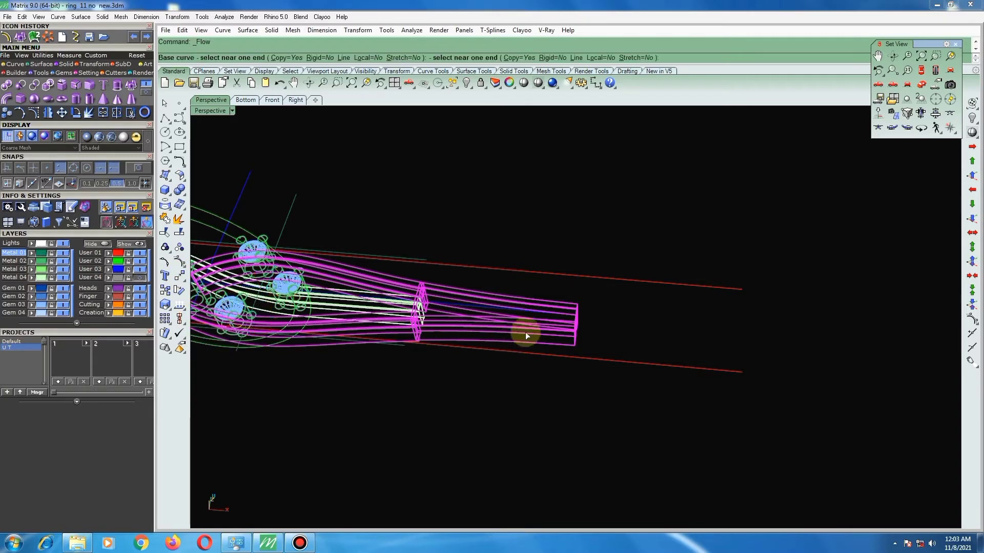
{"action": "left_click", "coordinate": [512, 310]}
{"action": "mouse_move", "coordinate": [355, 259]}
{"action": "right_mouse_down"}
{"action": "mouse_move", "coordinate": [491, 273]}
{"action": "mouse_move", "coordinate": [411, 253]}
{"action": "mouse_move", "coordinate": [411, 228]}
{"action": "mouse_move", "coordinate": [408, 246]}
{"action": "right_mouse_up"}
{"action": "left_click", "coordinate": [407, 246]}
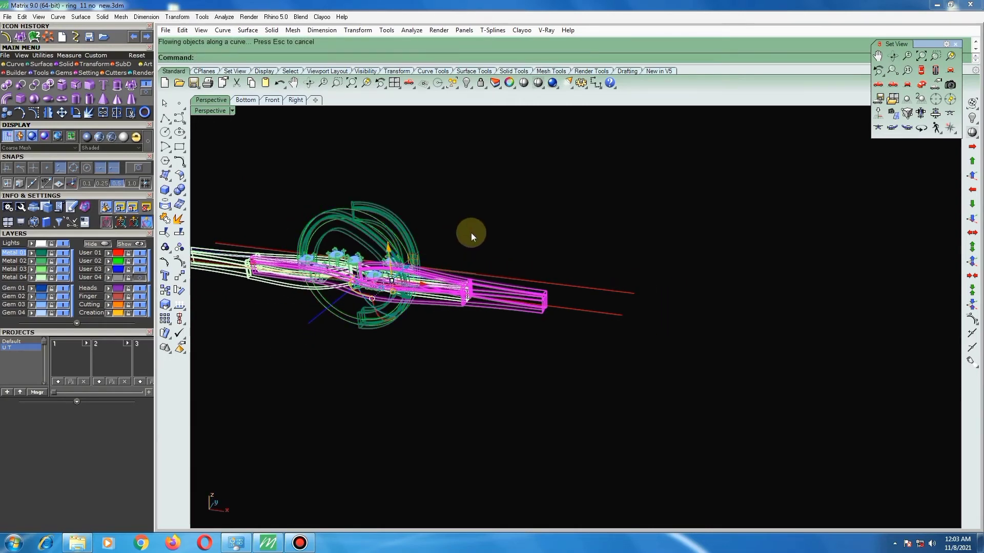
{"action": "left_click", "coordinate": [535, 86]}
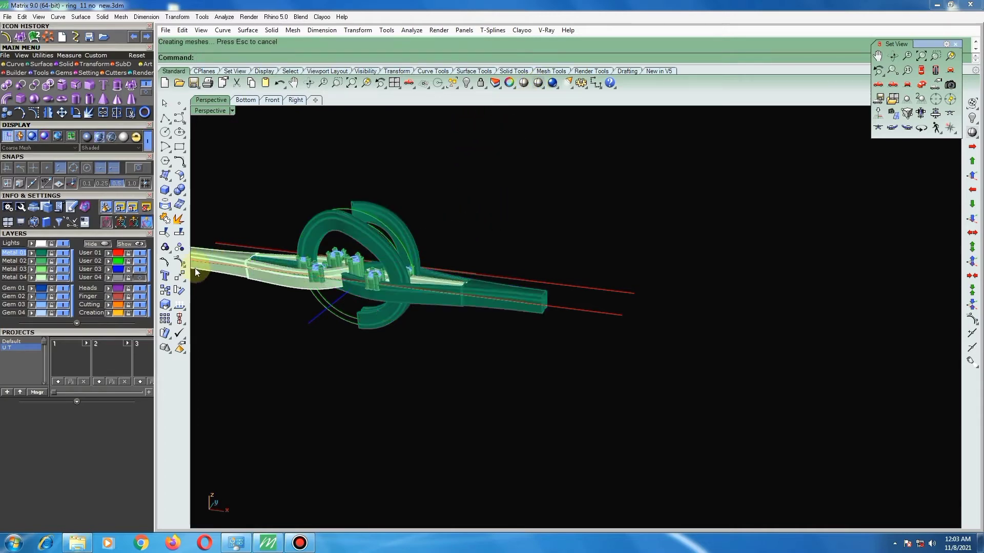
Flow the gem heads rigidly from the base curve onto the ring circle.
{"action": "key", "text": "Return"}
{"action": "scroll", "coordinate": [619, 364], "scroll_direction": "up", "scroll_amount": 5}
{"action": "right_click_drag", "start_coordinate": [620, 365], "coordinate": [510, 336]}
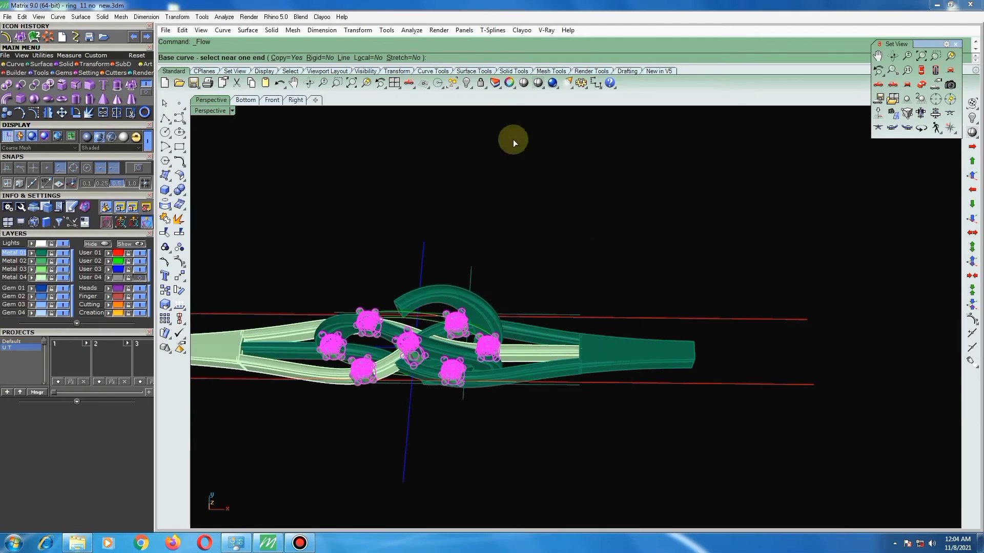
{"action": "left_click", "coordinate": [538, 83]}
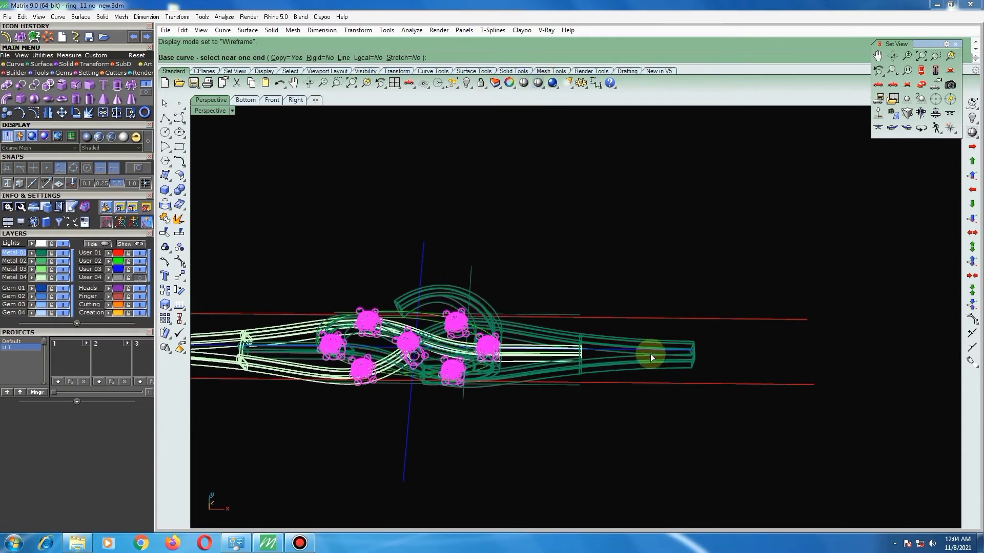
{"action": "scroll", "coordinate": [650, 354], "scroll_direction": "up", "scroll_amount": 3}
{"action": "scroll", "coordinate": [648, 354], "scroll_direction": "up", "scroll_amount": 2}
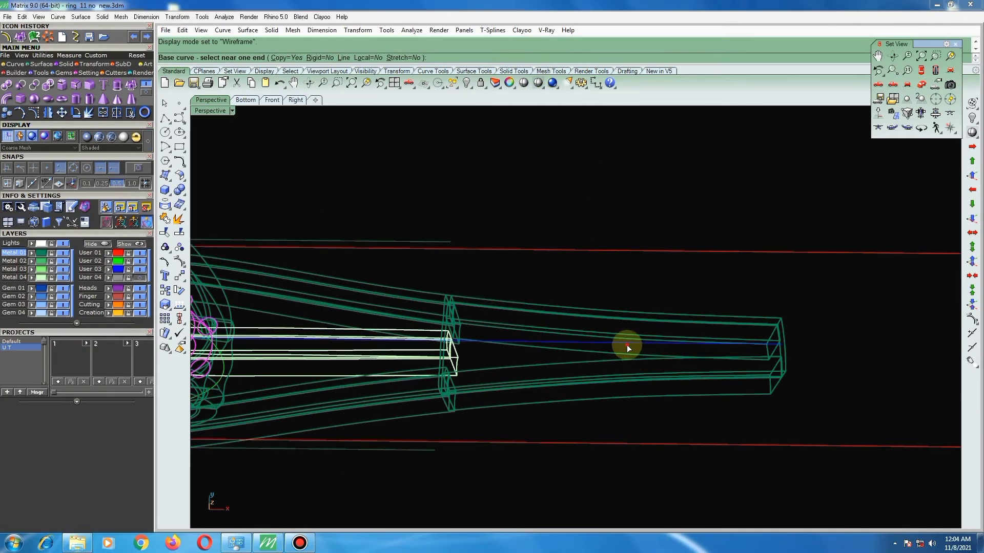
{"action": "left_click", "coordinate": [626, 344]}
{"action": "scroll", "coordinate": [625, 345], "scroll_direction": "down", "scroll_amount": 3}
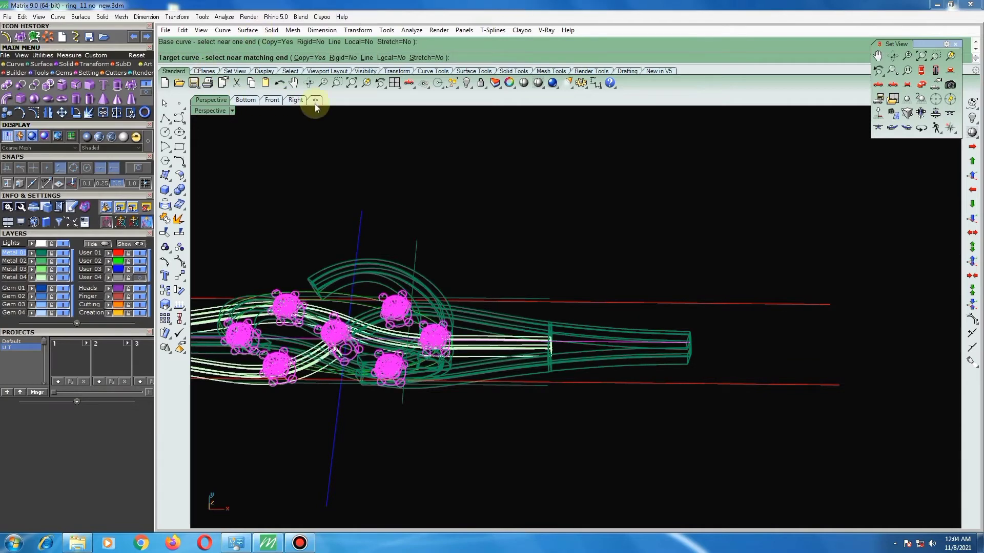
{"action": "left_click", "coordinate": [343, 58]}
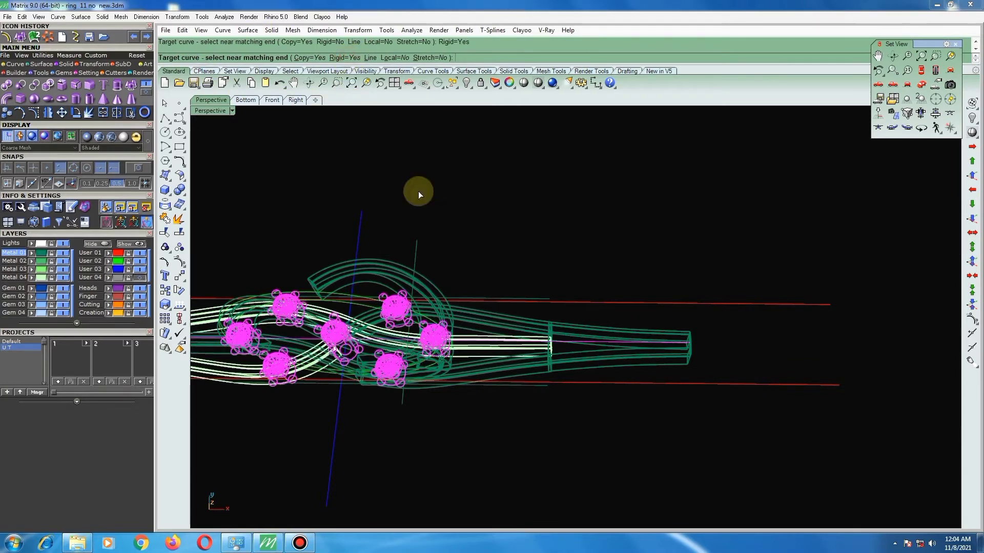
{"action": "mouse_move", "coordinate": [417, 191]}
{"action": "right_mouse_down"}
{"action": "mouse_move", "coordinate": [389, 236]}
{"action": "mouse_move", "coordinate": [470, 269]}
{"action": "right_mouse_up"}
{"action": "scroll", "coordinate": [474, 248], "scroll_direction": "up", "scroll_amount": 3}
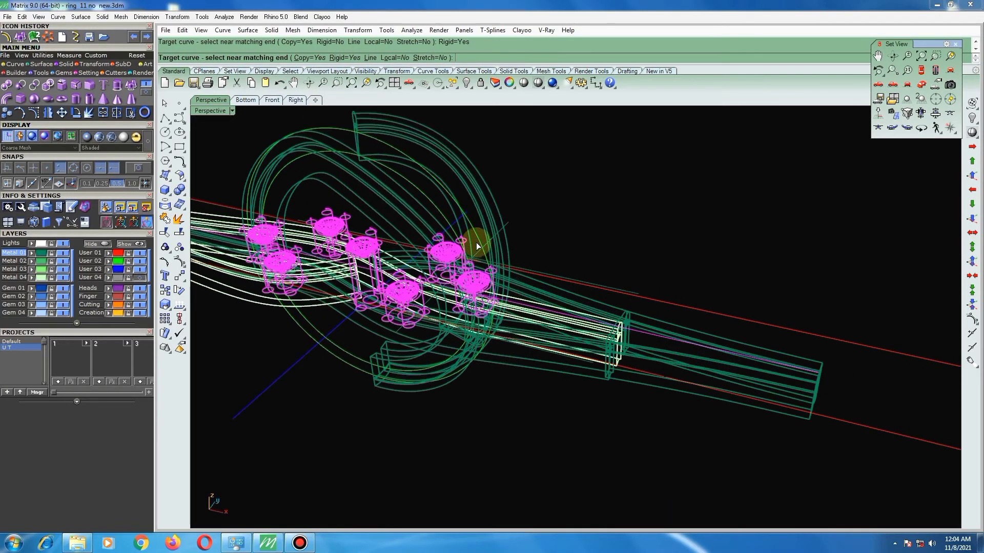
{"action": "scroll", "coordinate": [477, 233], "scroll_direction": "up", "scroll_amount": 2}
{"action": "left_click", "coordinate": [477, 226]}
{"action": "scroll", "coordinate": [474, 241], "scroll_direction": "down", "scroll_amount": 5}
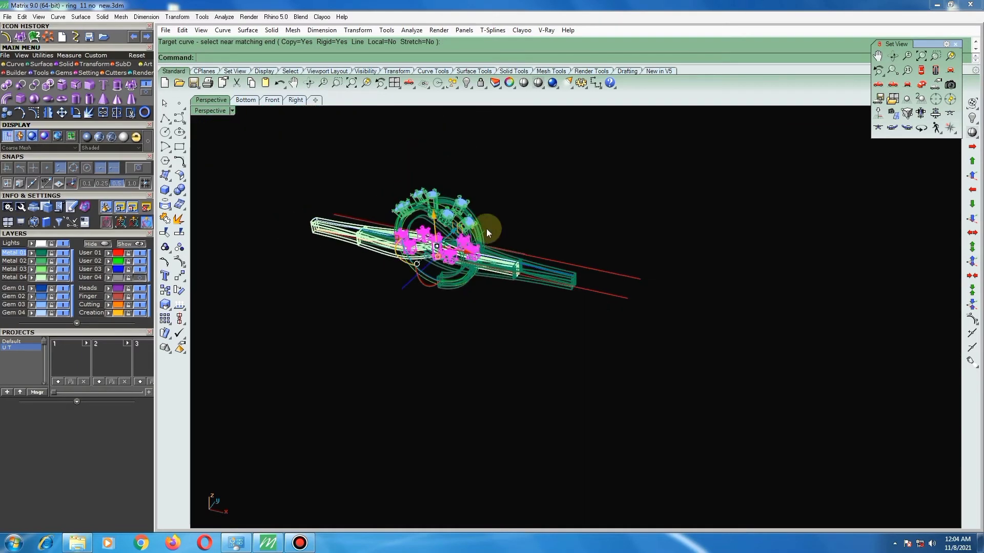
{"action": "right_click_drag", "start_coordinate": [480, 227], "coordinate": [435, 284]}
Ungroup the prong heads and delete two neighbouring heads.
{"action": "left_click", "coordinate": [453, 245]}
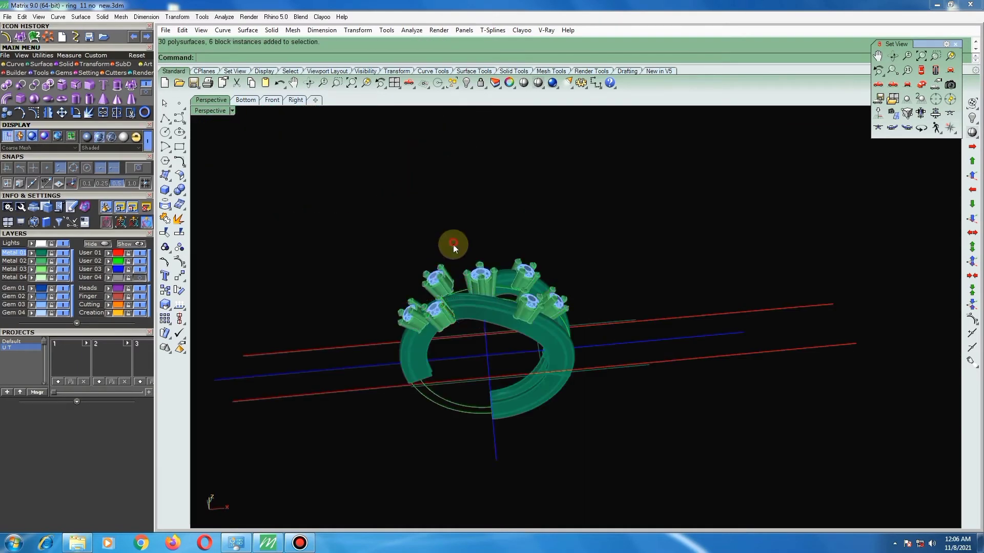
{"action": "left_click", "coordinate": [441, 276]}
{"action": "key", "text": "ctrl+shift+g"}
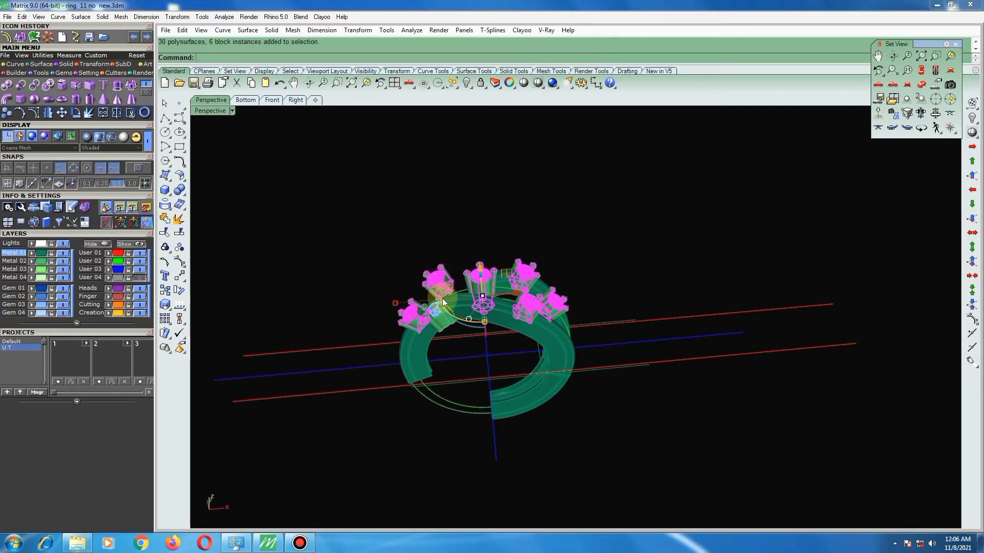
{"action": "left_click", "coordinate": [438, 279]}
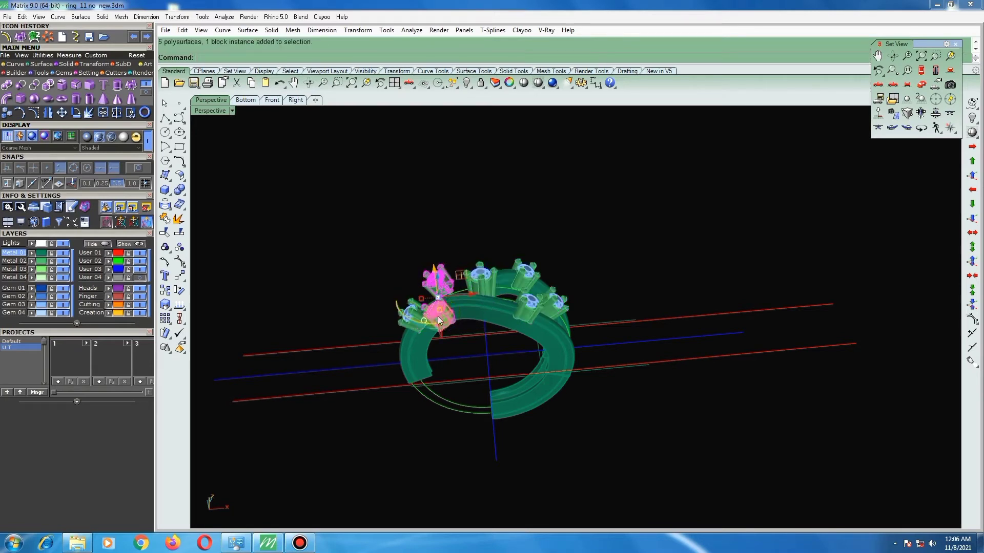
{"action": "left_click", "coordinate": [402, 319], "text": "shift"}
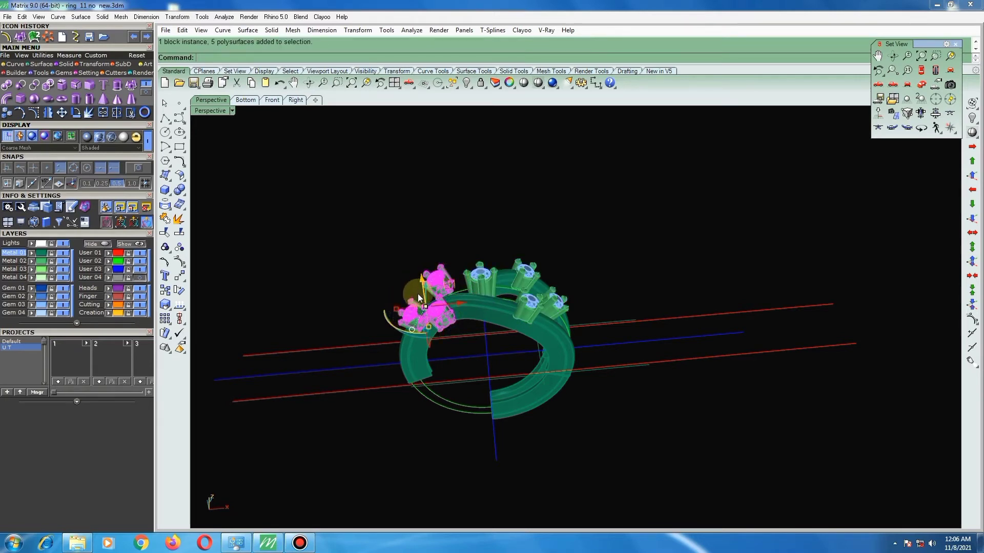
{"action": "key", "text": "Delete"}
{"action": "scroll", "coordinate": [527, 260], "scroll_direction": "up", "scroll_amount": 3}
{"action": "scroll", "coordinate": [469, 271], "scroll_direction": "down", "scroll_amount": 2}
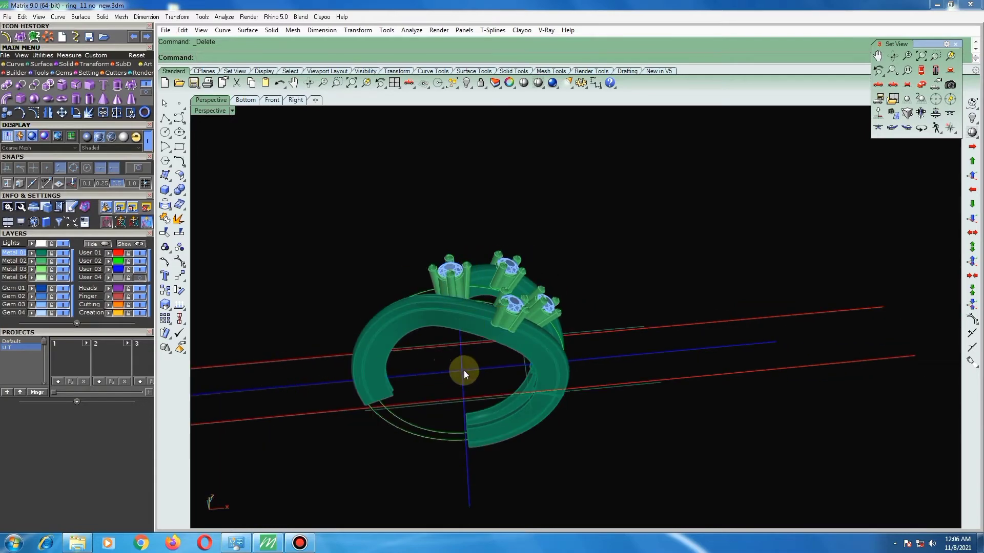
Group the four remaining heads and move them onto the Metal 04 layer.
{"action": "left_click", "coordinate": [510, 304]}
{"action": "left_click", "coordinate": [544, 304], "text": "shift"}
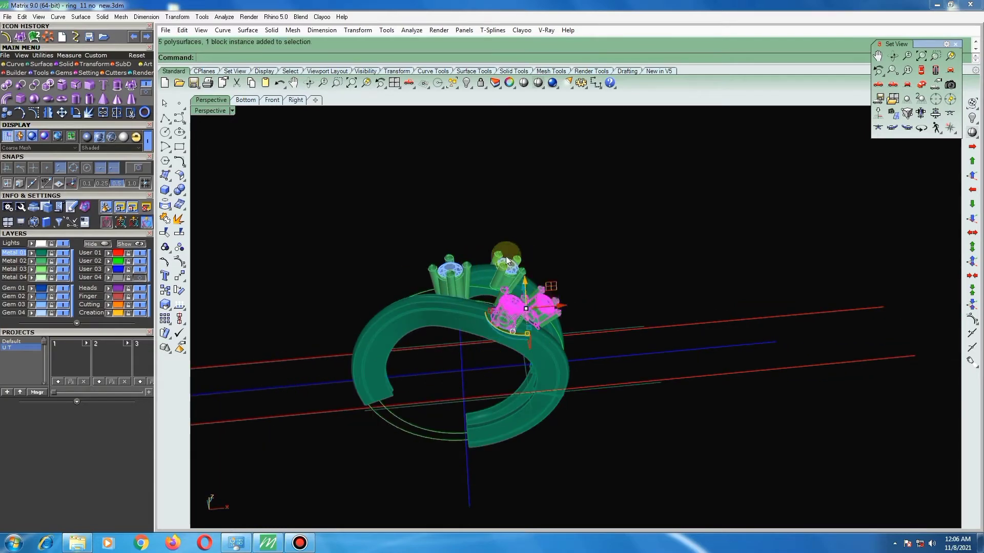
{"action": "left_click", "coordinate": [506, 256], "text": "shift"}
{"action": "left_click", "coordinate": [441, 263], "text": "shift"}
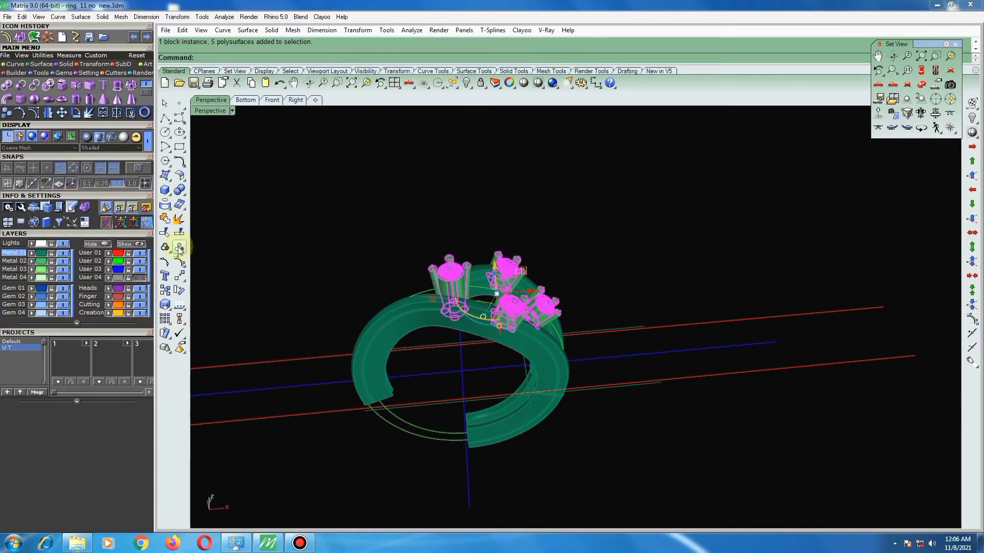
{"action": "left_click", "coordinate": [165, 247]}
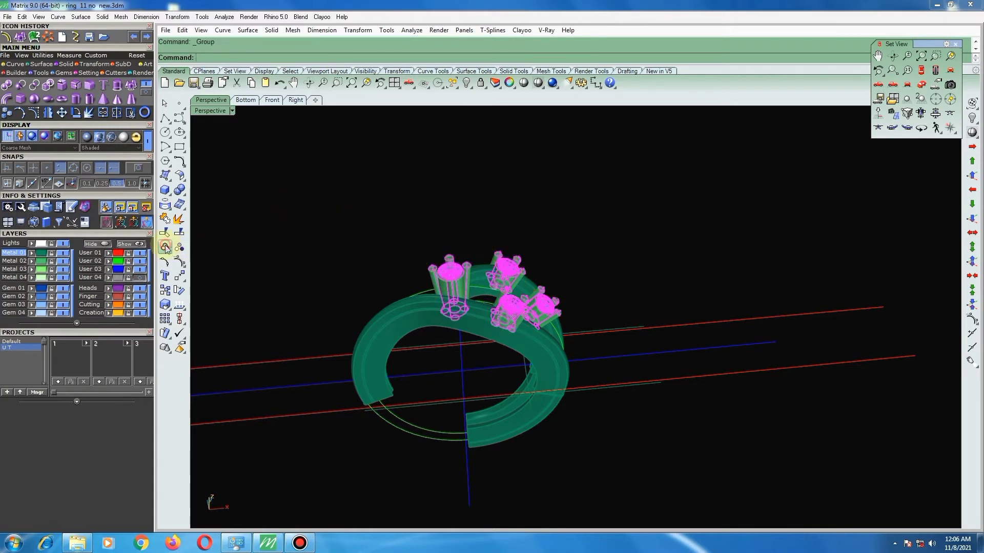
{"action": "left_click", "coordinate": [31, 279]}
{"action": "left_click", "coordinate": [358, 238]}
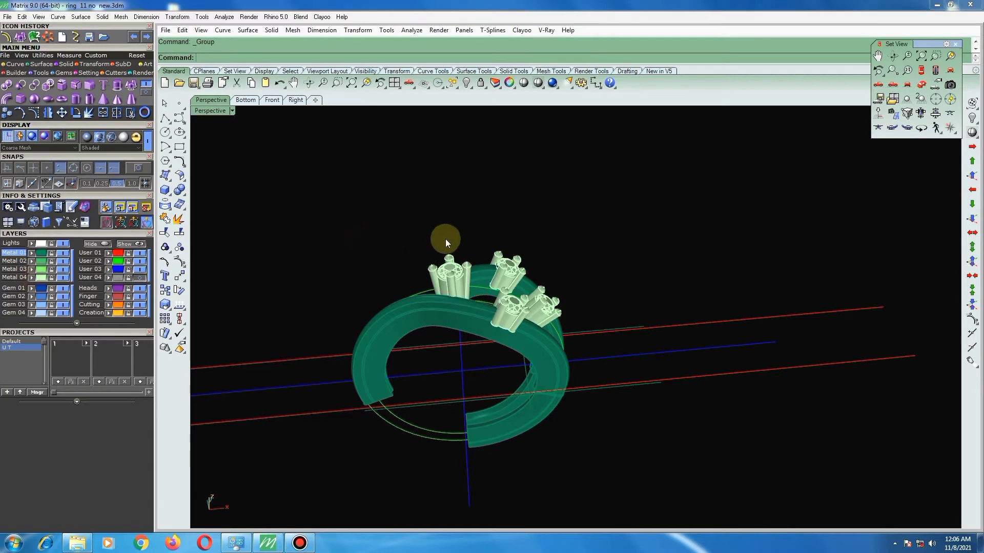
{"action": "scroll", "coordinate": [508, 297], "scroll_direction": "down", "scroll_amount": 3}
{"action": "scroll", "coordinate": [507, 296], "scroll_direction": "up", "scroll_amount": 2}
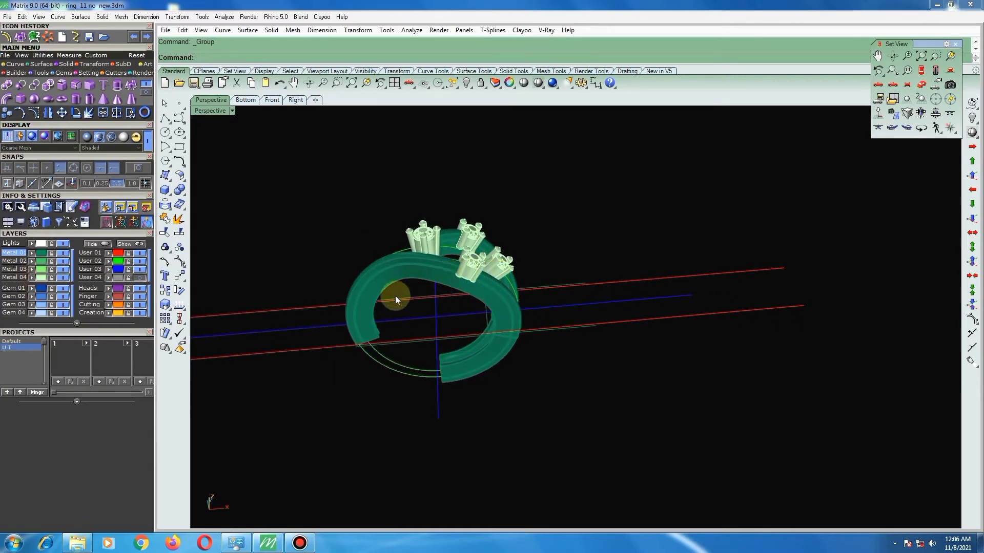
{"action": "scroll", "coordinate": [392, 296], "scroll_direction": "down", "scroll_amount": 2}
Show the hidden upright prong heads again with Show Selected.
{"action": "left_click", "coordinate": [466, 83]}
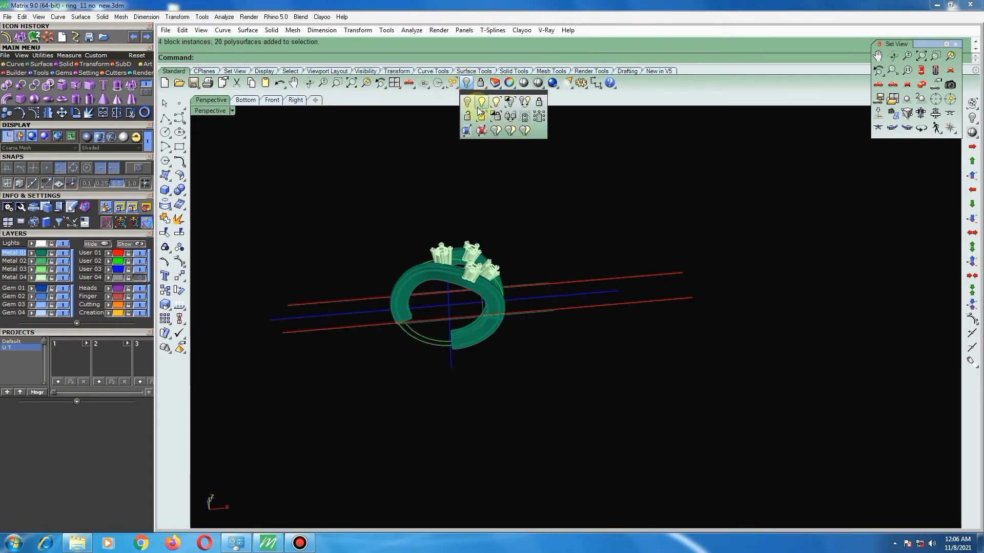
{"action": "left_click", "coordinate": [495, 103]}
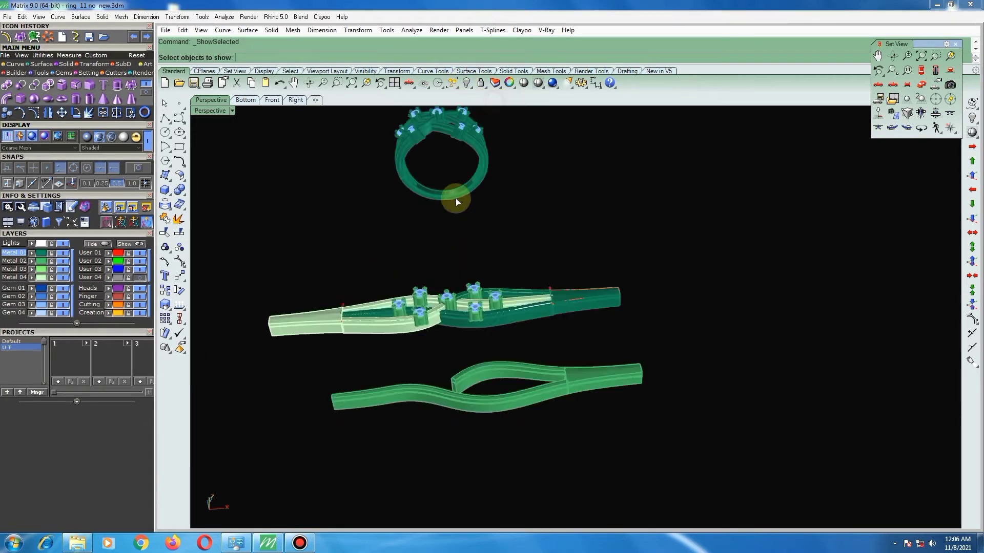
{"action": "left_click", "coordinate": [429, 334]}
{"action": "key", "text": "Return"}
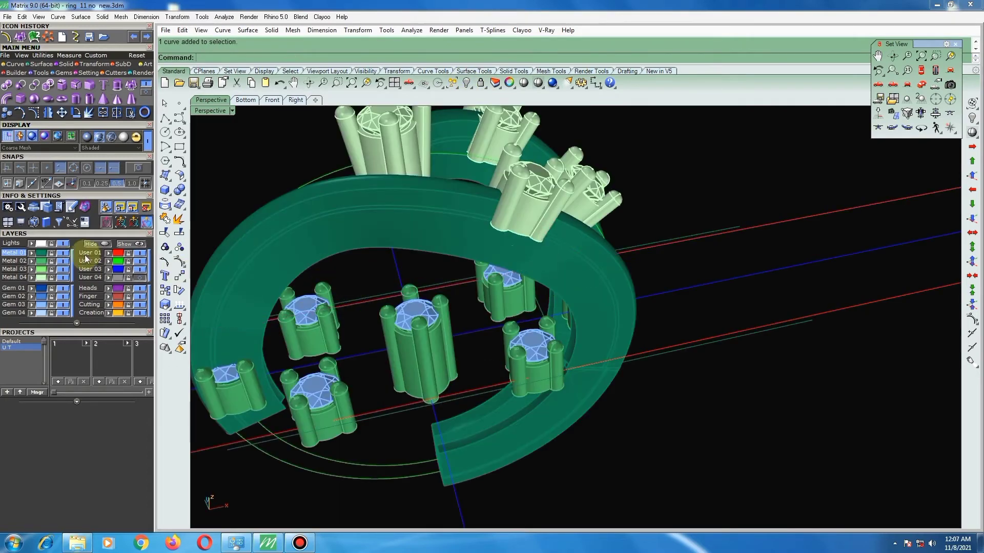
Group the centre head with its gem and switch to the Top view.
{"action": "left_click", "coordinate": [164, 248]}
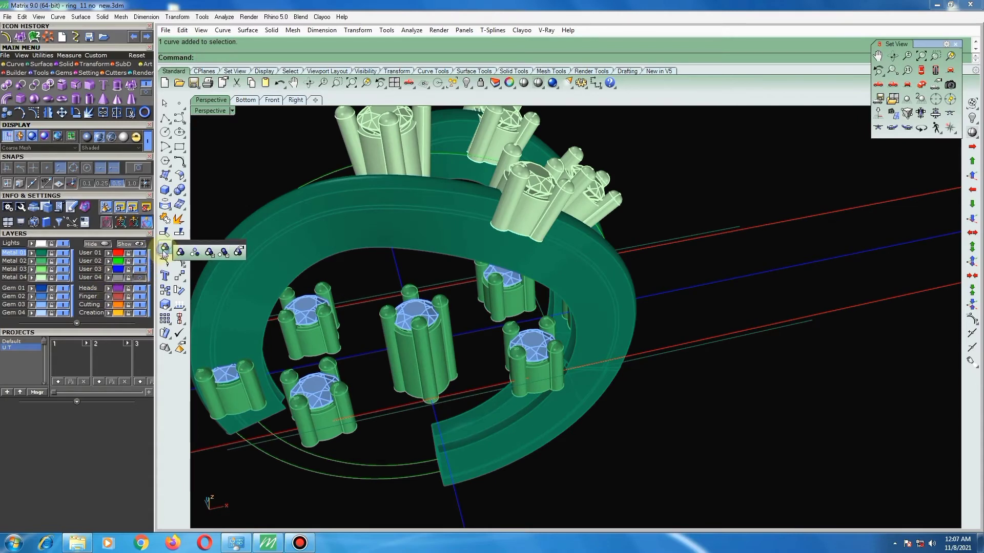
{"action": "left_click", "coordinate": [199, 262]}
{"action": "left_click", "coordinate": [932, 75]}
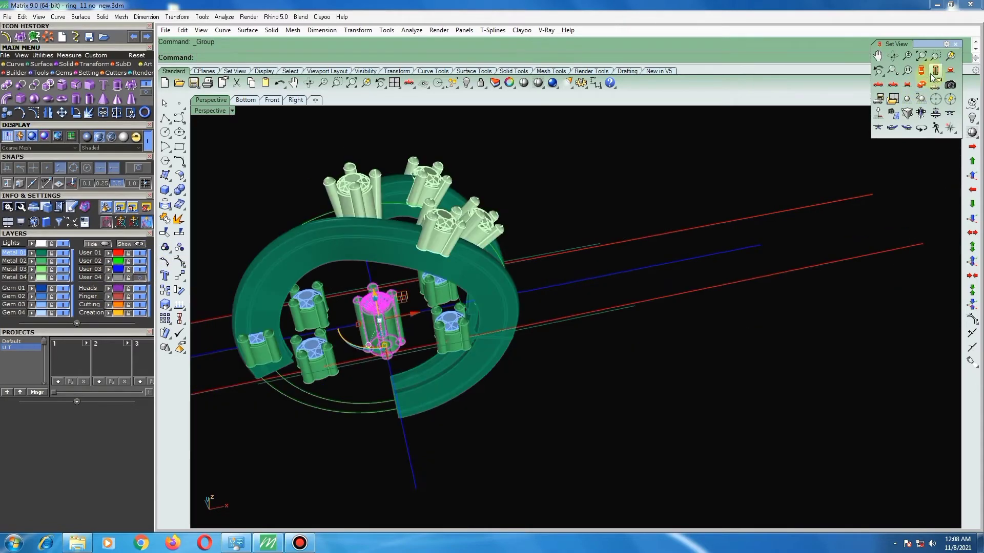
{"action": "left_click", "coordinate": [921, 70]}
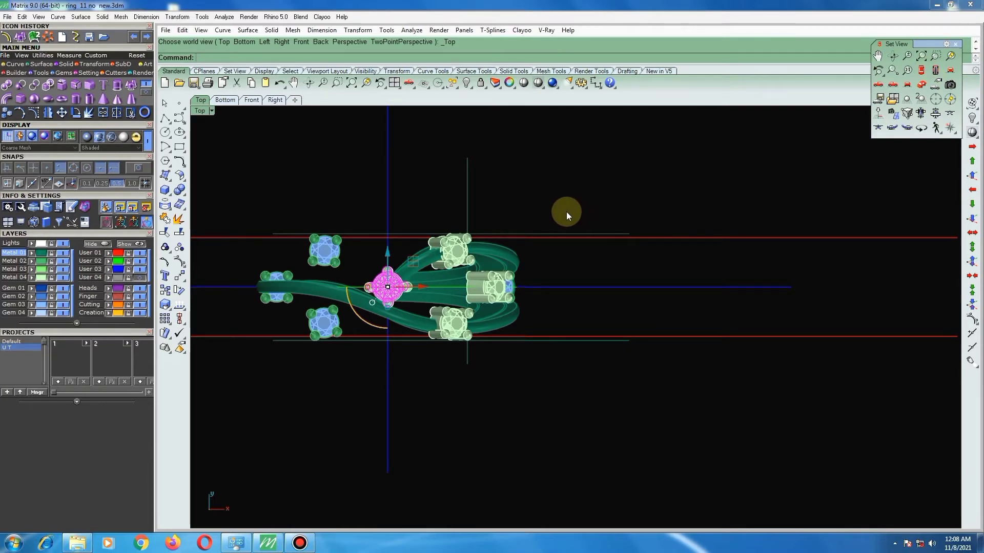
Switch to the Front view and frame the ring.
{"action": "scroll", "coordinate": [418, 284], "scroll_direction": "up", "scroll_amount": 1}
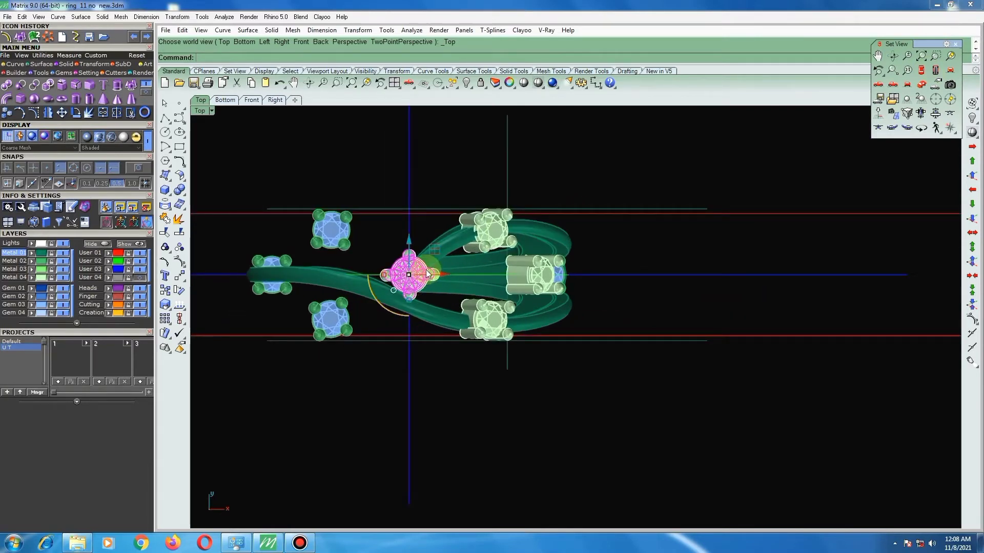
{"action": "scroll", "coordinate": [475, 282], "scroll_direction": "down", "scroll_amount": 1}
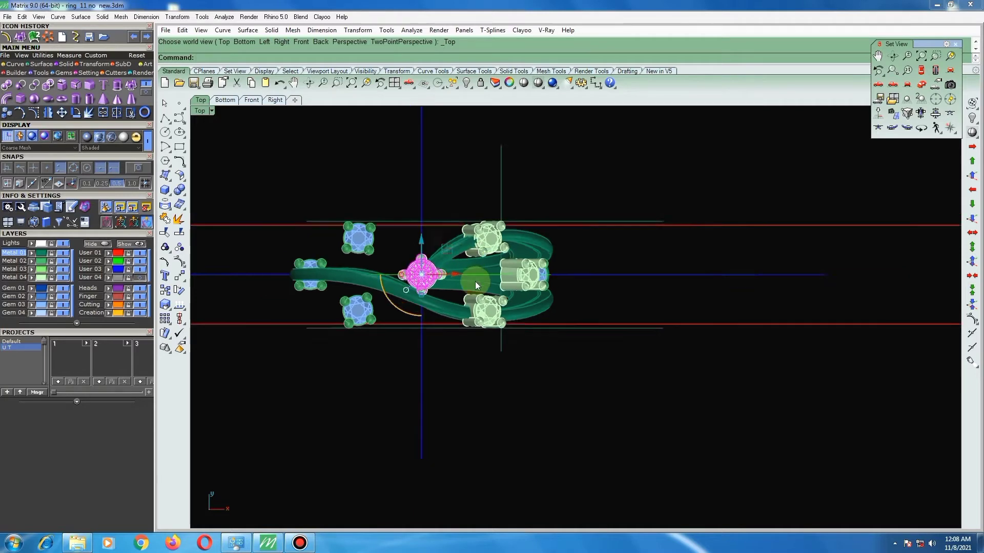
{"action": "scroll", "coordinate": [474, 281], "scroll_direction": "down", "scroll_amount": 1}
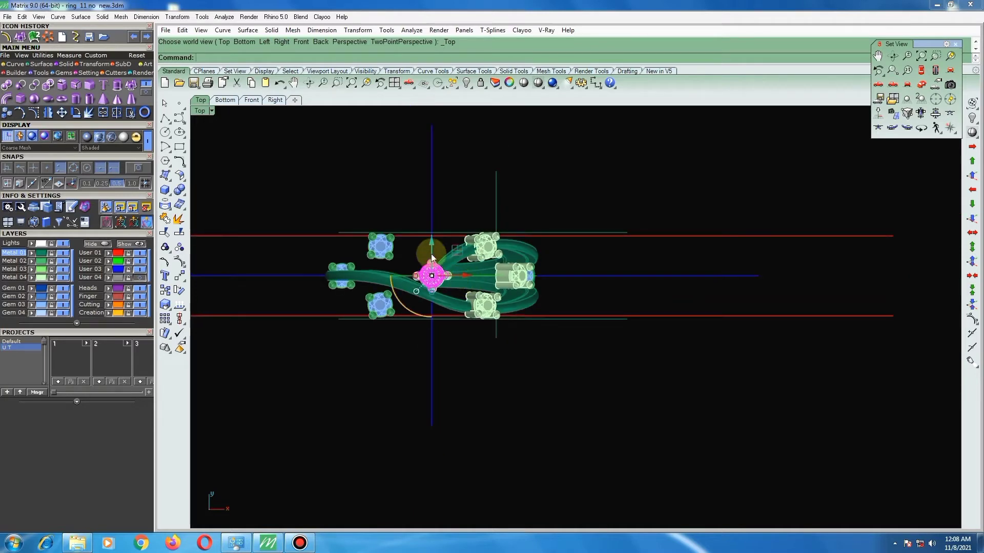
{"action": "left_click", "coordinate": [250, 100]}
{"action": "right_click_drag", "start_coordinate": [498, 294], "coordinate": [430, 319]}
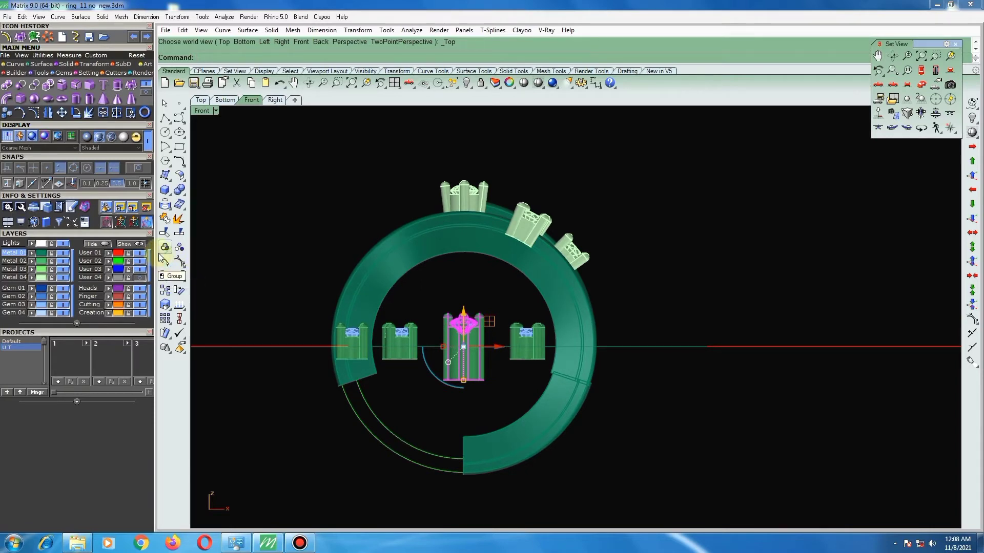
Copy the centre head and gem from its base point onto the top of the ring.
{"action": "left_click", "coordinate": [167, 296]}
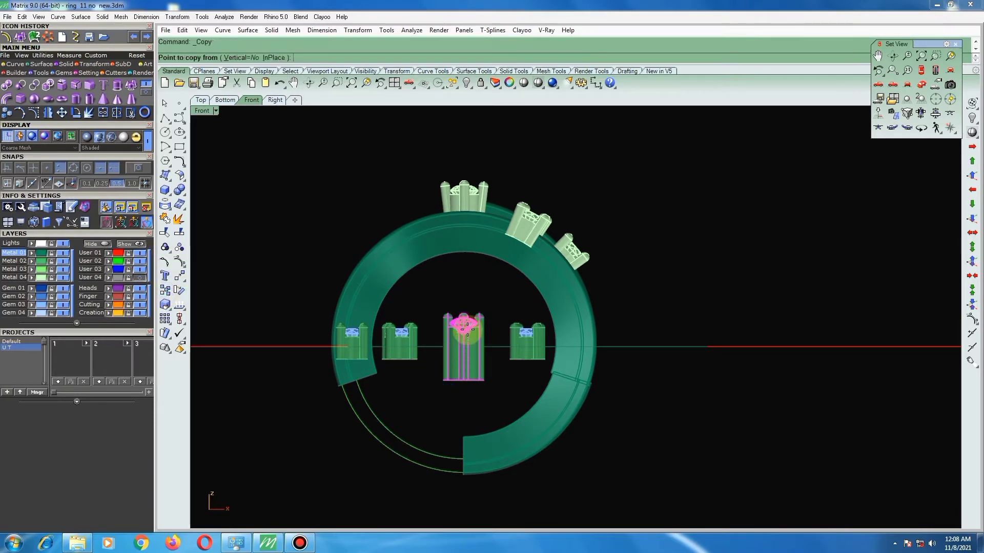
{"action": "left_click", "coordinate": [468, 330]}
{"action": "scroll", "coordinate": [458, 205], "scroll_direction": "up", "scroll_amount": 3}
{"action": "scroll", "coordinate": [453, 195], "scroll_direction": "up", "scroll_amount": 3}
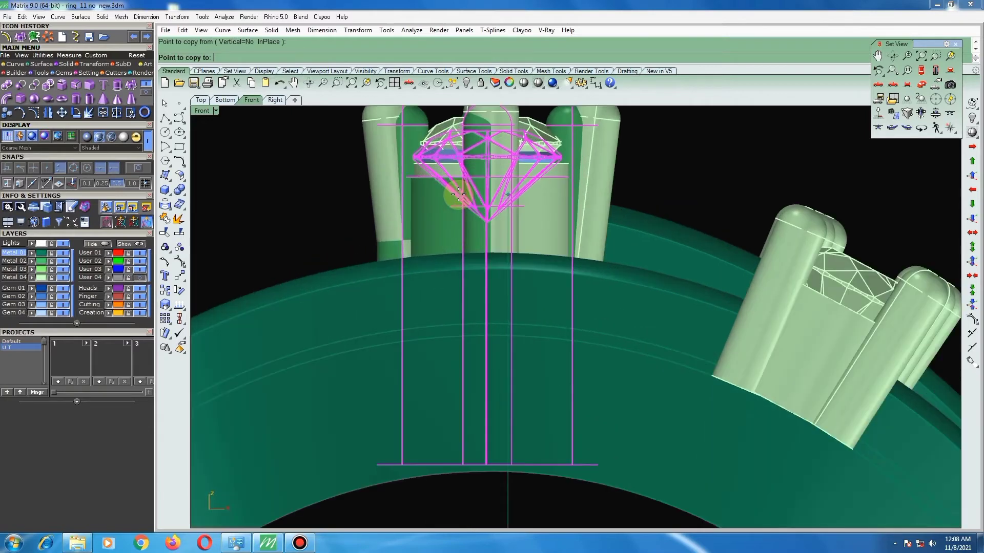
{"action": "scroll", "coordinate": [451, 225], "scroll_direction": "up", "scroll_amount": 1}
{"action": "scroll", "coordinate": [445, 308], "scroll_direction": "up", "scroll_amount": 2}
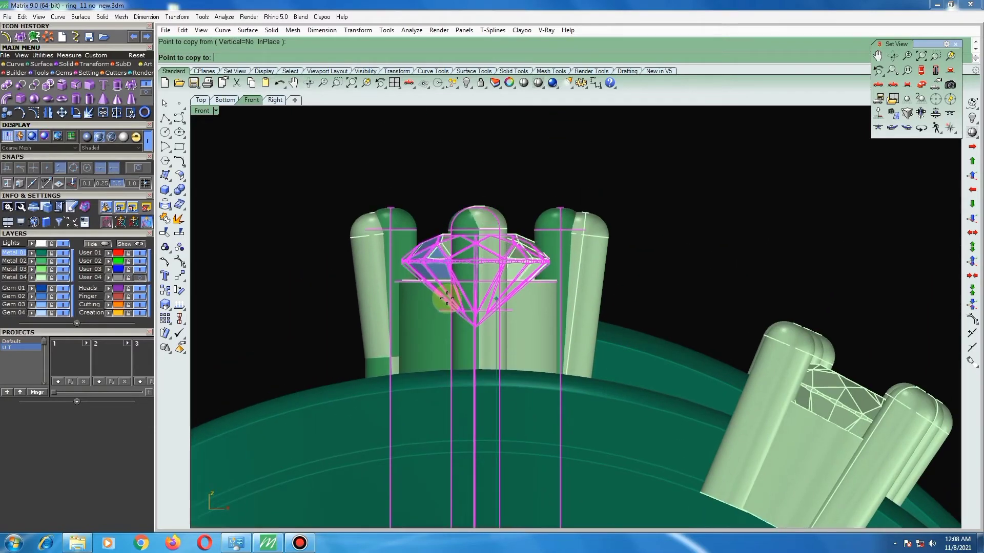
{"action": "left_click", "coordinate": [447, 297]}
{"action": "scroll", "coordinate": [445, 307], "scroll_direction": "down", "scroll_amount": 3}
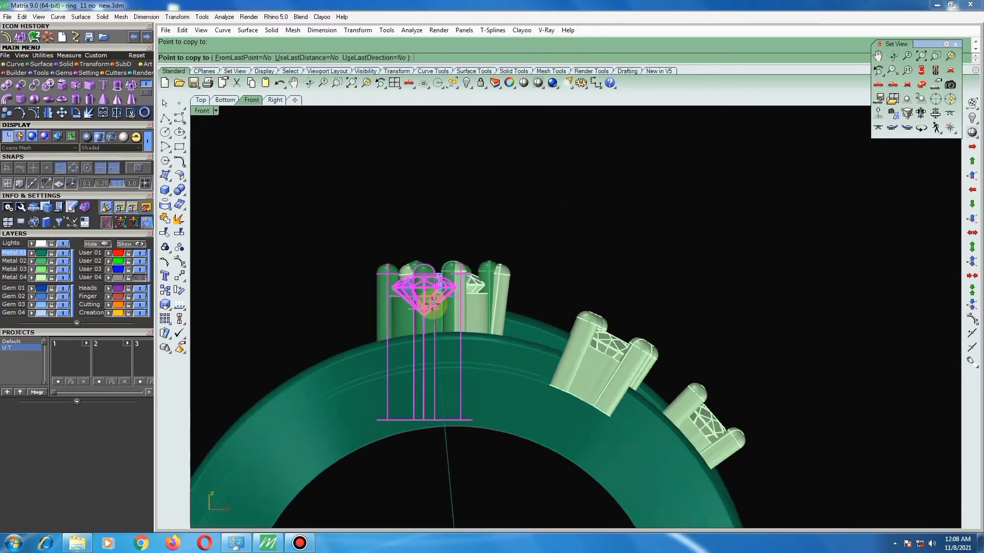
{"action": "scroll", "coordinate": [436, 318], "scroll_direction": "down", "scroll_amount": 2}
{"action": "key", "text": "Return"}
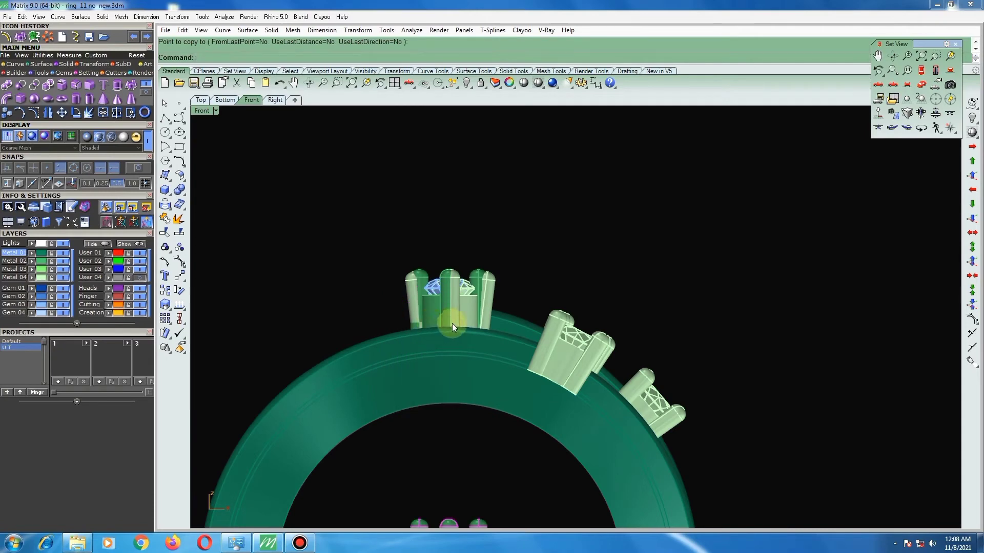
{"action": "scroll", "coordinate": [451, 318], "scroll_direction": "up", "scroll_amount": 2}
{"action": "scroll", "coordinate": [447, 276], "scroll_direction": "up", "scroll_amount": 2}
{"action": "scroll", "coordinate": [451, 256], "scroll_direction": "down", "scroll_amount": 2}
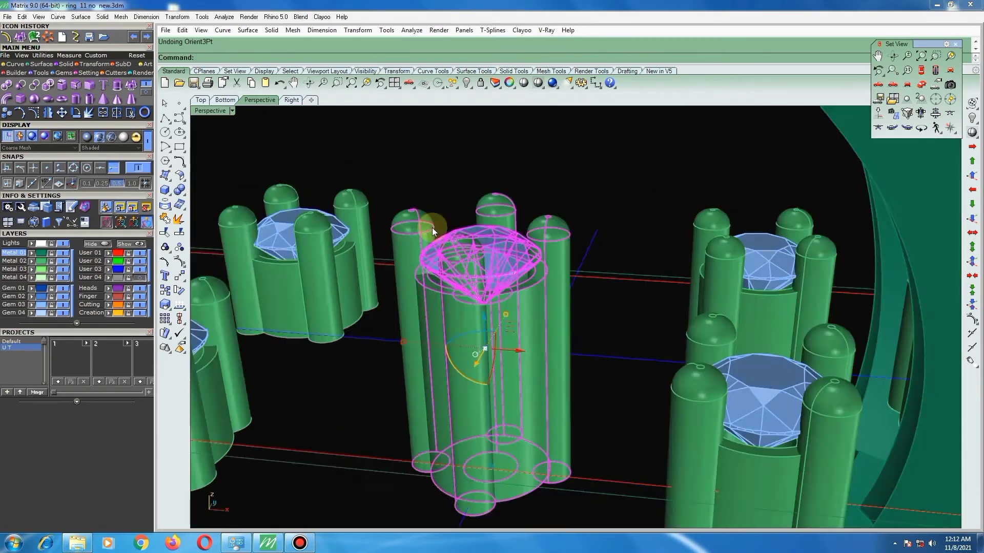
Start Orient3Pt ('or') and pick three reference points on the prong head's gem.
{"action": "scroll", "coordinate": [472, 353], "scroll_direction": "down", "scroll_amount": 5}
{"action": "scroll", "coordinate": [408, 294], "scroll_direction": "up", "scroll_amount": 5}
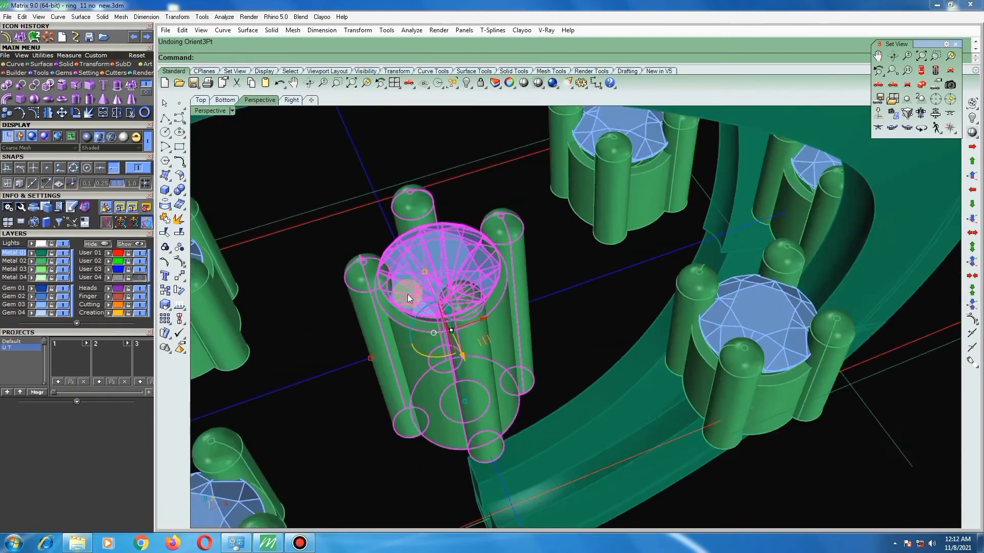
{"action": "scroll", "coordinate": [418, 303], "scroll_direction": "up", "scroll_amount": 3}
{"action": "scroll", "coordinate": [420, 304], "scroll_direction": "down", "scroll_amount": 1}
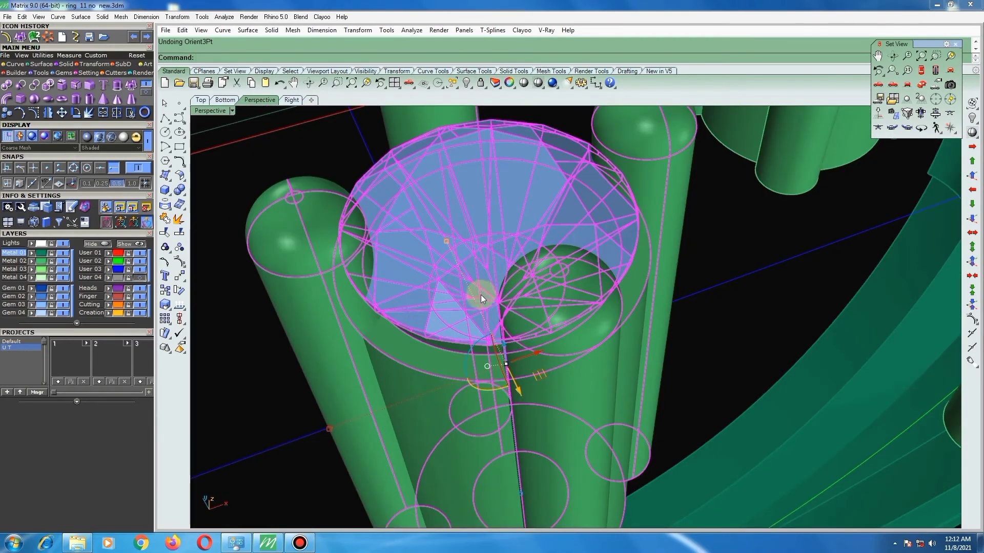
{"action": "scroll", "coordinate": [481, 294], "scroll_direction": "down", "scroll_amount": 3}
{"action": "mouse_move", "coordinate": [441, 278]}
{"action": "right_mouse_down"}
{"action": "mouse_move", "coordinate": [521, 248]}
{"action": "mouse_move", "coordinate": [501, 273]}
{"action": "mouse_move", "coordinate": [505, 235]}
{"action": "mouse_move", "coordinate": [506, 246]}
{"action": "right_mouse_up"}
{"action": "scroll", "coordinate": [521, 248], "scroll_direction": "up", "scroll_amount": 3}
{"action": "scroll", "coordinate": [439, 258], "scroll_direction": "up", "scroll_amount": 3}
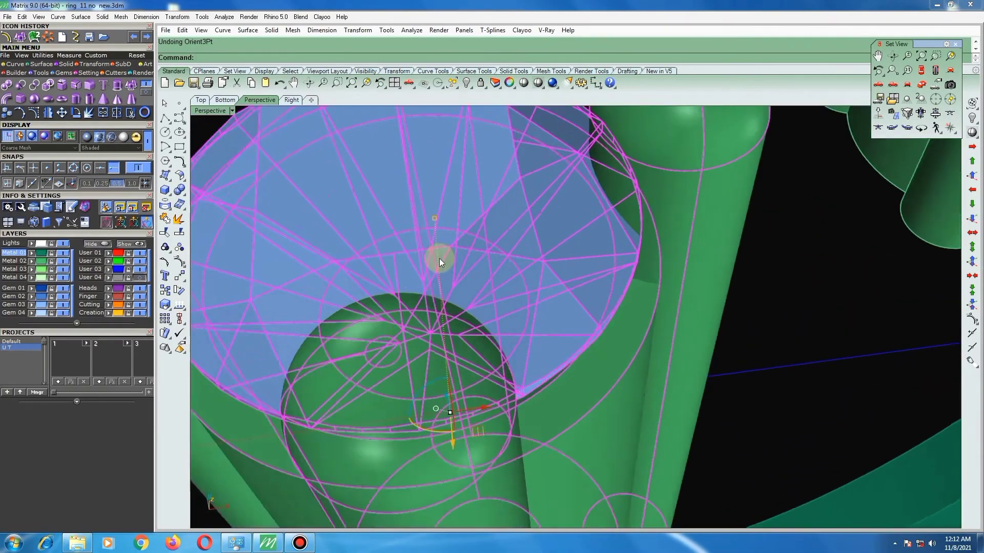
{"action": "scroll", "coordinate": [438, 258], "scroll_direction": "up", "scroll_amount": 2}
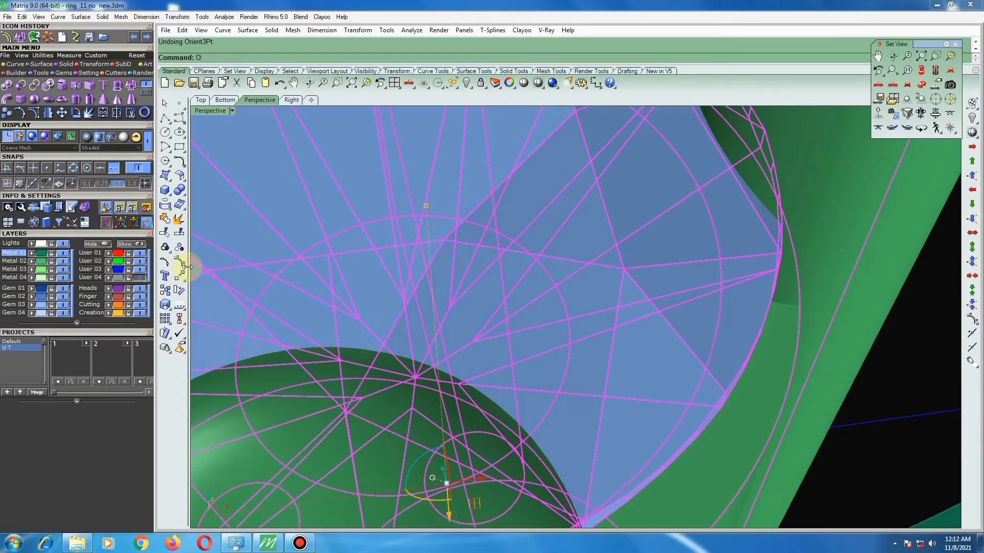
{"action": "type", "text": "or"}
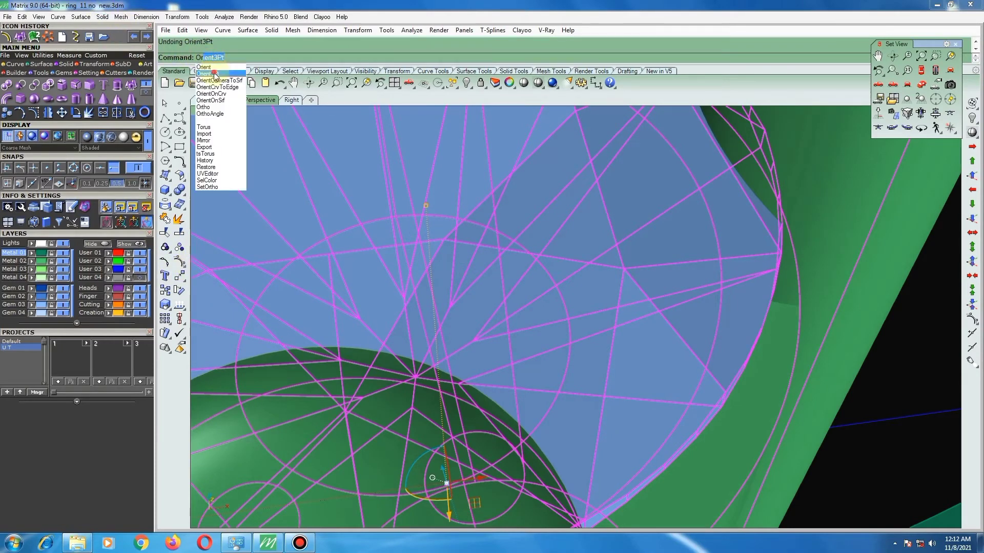
{"action": "key", "text": "Return"}
{"action": "scroll", "coordinate": [484, 267], "scroll_direction": "down", "scroll_amount": 3}
{"action": "scroll", "coordinate": [484, 266], "scroll_direction": "down", "scroll_amount": 3}
{"action": "scroll", "coordinate": [506, 263], "scroll_direction": "up", "scroll_amount": 2}
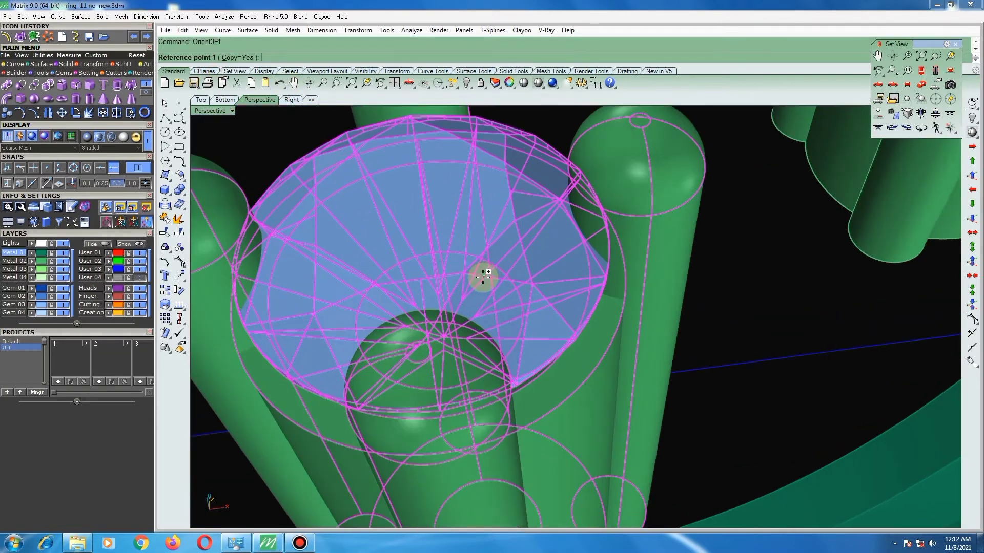
{"action": "scroll", "coordinate": [479, 279], "scroll_direction": "up", "scroll_amount": 2}
{"action": "scroll", "coordinate": [454, 275], "scroll_direction": "up", "scroll_amount": 2}
{"action": "left_click", "coordinate": [458, 270]}
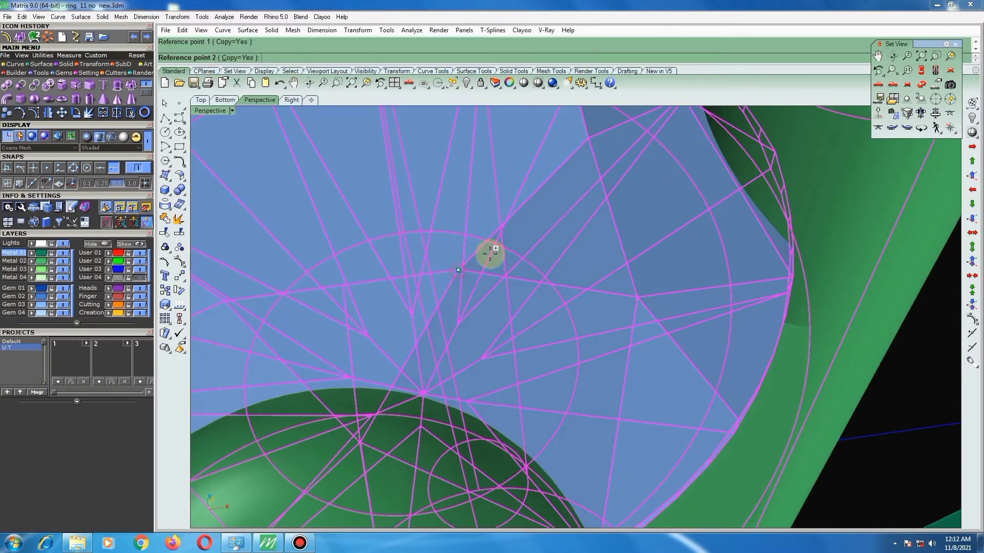
{"action": "left_click", "coordinate": [588, 138]}
{"action": "left_click", "coordinate": [638, 297]}
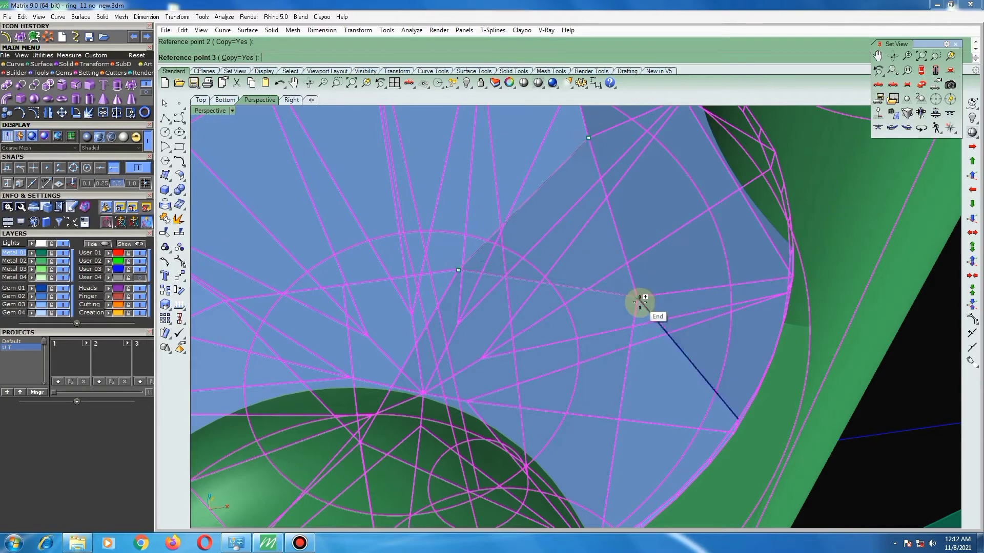
Place the first oriented copy of the head on another gem with three target points.
{"action": "scroll", "coordinate": [441, 322], "scroll_direction": "down", "scroll_amount": 3}
{"action": "scroll", "coordinate": [458, 359], "scroll_direction": "down", "scroll_amount": 3}
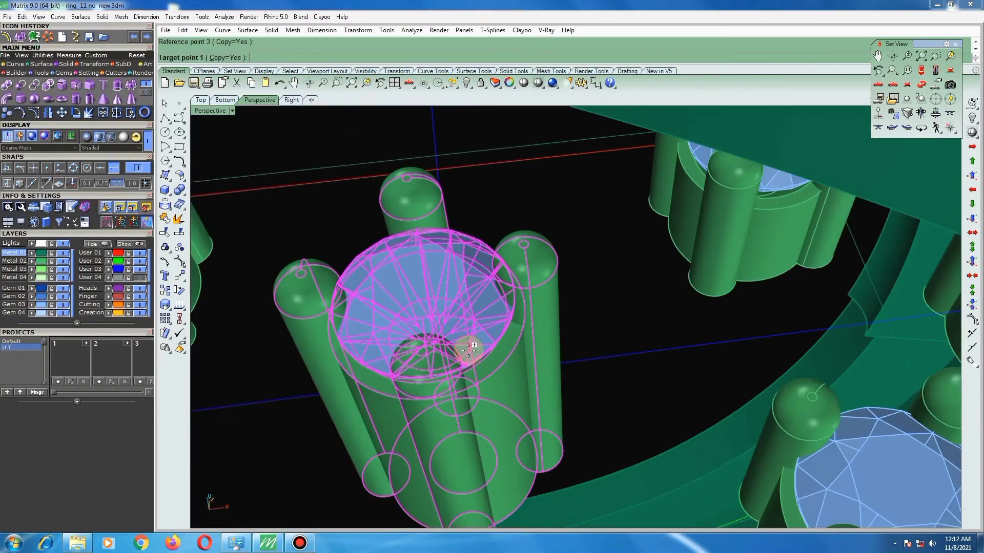
{"action": "scroll", "coordinate": [463, 326], "scroll_direction": "down", "scroll_amount": 3}
{"action": "scroll", "coordinate": [461, 339], "scroll_direction": "down", "scroll_amount": 3}
{"action": "scroll", "coordinate": [538, 279], "scroll_direction": "up", "scroll_amount": 2}
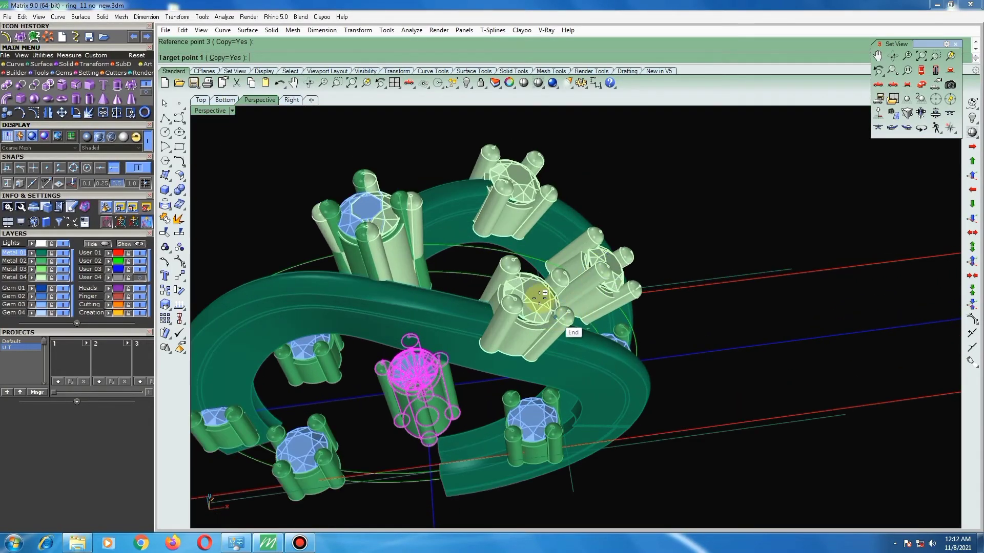
{"action": "scroll", "coordinate": [517, 289], "scroll_direction": "up", "scroll_amount": 3}
{"action": "scroll", "coordinate": [482, 307], "scroll_direction": "up", "scroll_amount": 3}
{"action": "scroll", "coordinate": [451, 317], "scroll_direction": "up", "scroll_amount": 3}
{"action": "scroll", "coordinate": [448, 317], "scroll_direction": "down", "scroll_amount": 3}
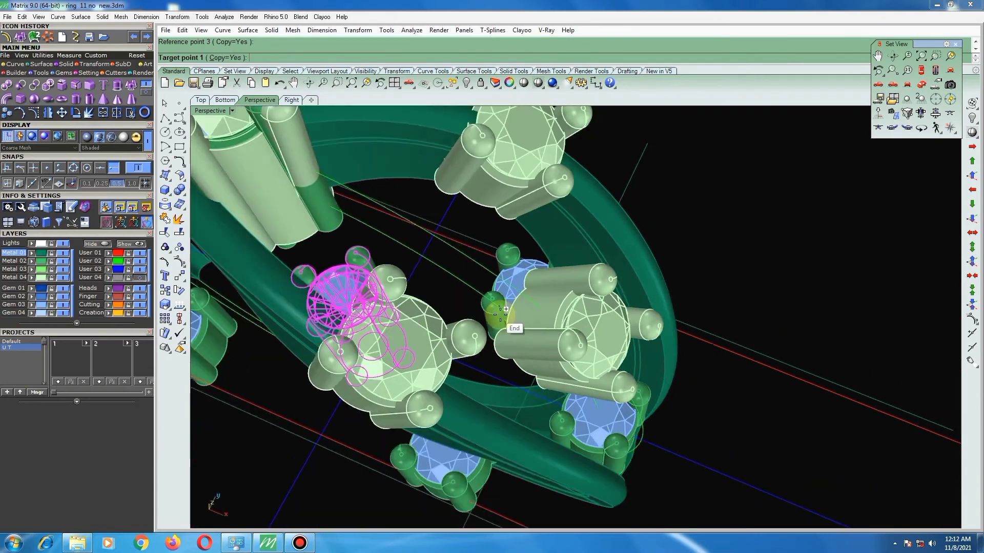
{"action": "scroll", "coordinate": [507, 325], "scroll_direction": "down", "scroll_amount": 2}
{"action": "scroll", "coordinate": [461, 323], "scroll_direction": "up", "scroll_amount": 4}
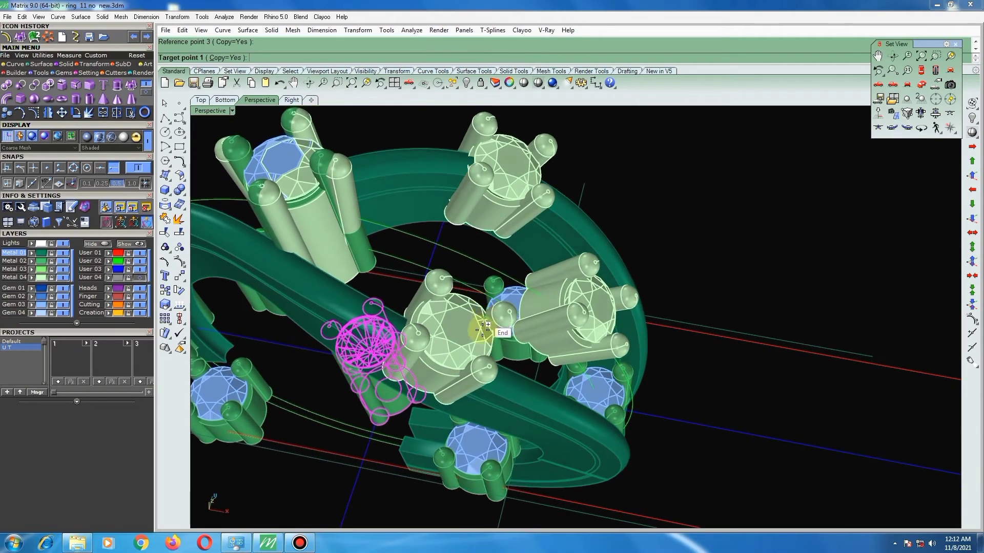
{"action": "scroll", "coordinate": [482, 320], "scroll_direction": "up", "scroll_amount": 5}
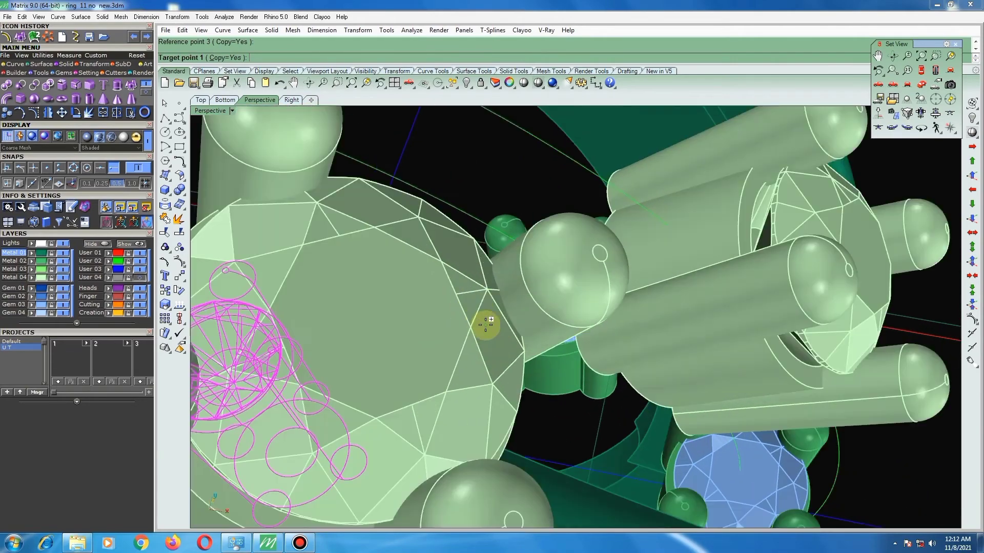
{"action": "left_click", "coordinate": [377, 419]}
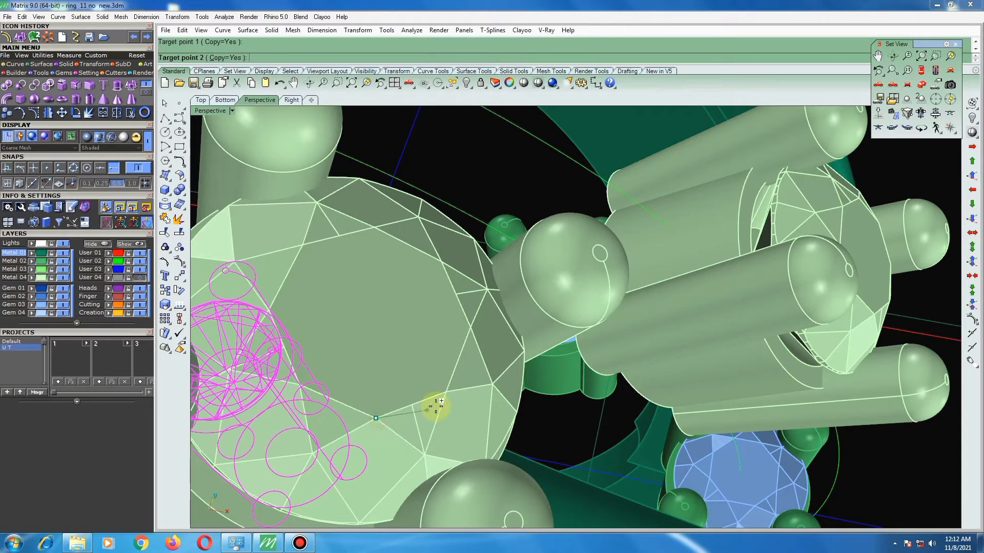
{"action": "left_click", "coordinate": [445, 392]}
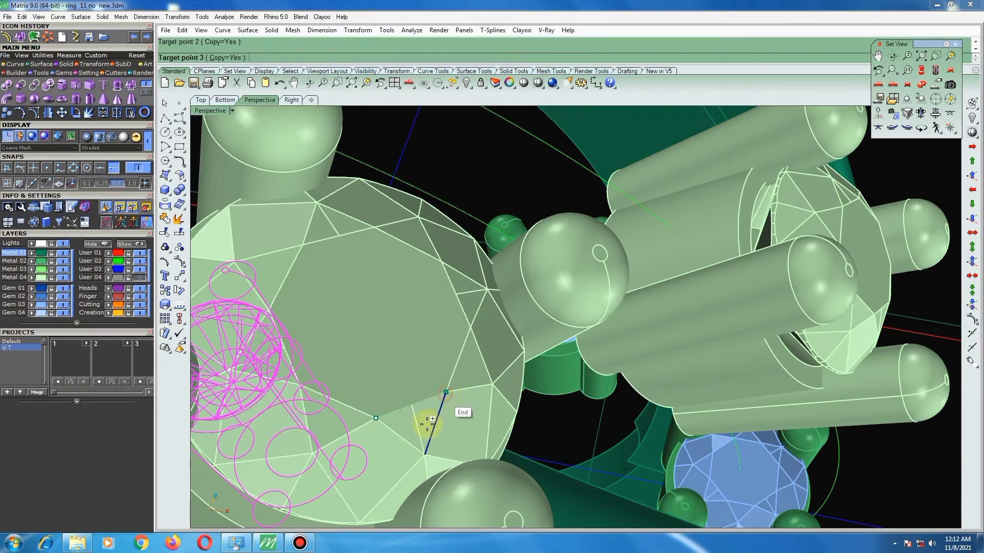
{"action": "left_click", "coordinate": [420, 452]}
Place a second head copy on the next gem, with one target point at a facet corner.
{"action": "scroll", "coordinate": [428, 439], "scroll_direction": "down", "scroll_amount": 1}
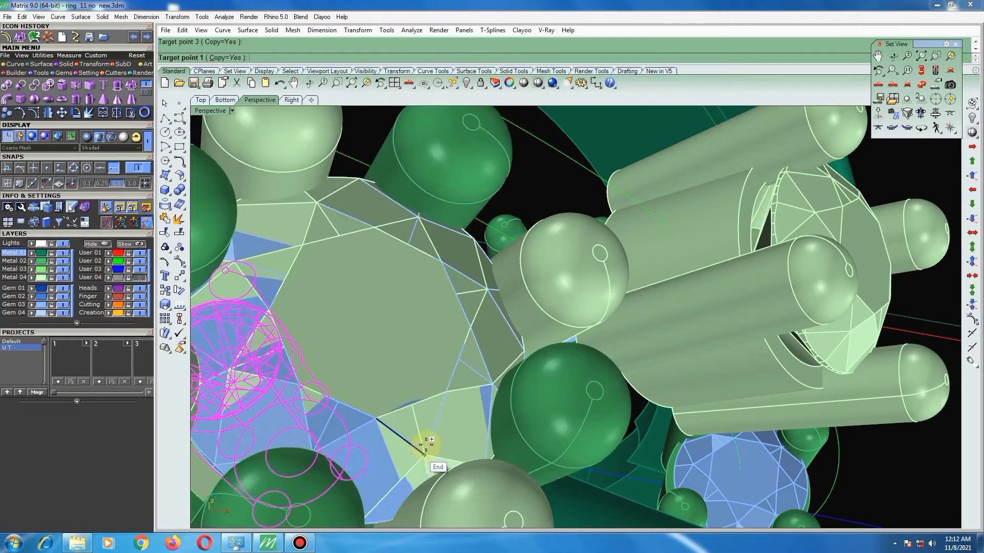
{"action": "scroll", "coordinate": [461, 407], "scroll_direction": "down", "scroll_amount": 1}
{"action": "scroll", "coordinate": [450, 176], "scroll_direction": "down", "scroll_amount": 1}
{"action": "scroll", "coordinate": [455, 230], "scroll_direction": "down", "scroll_amount": 1}
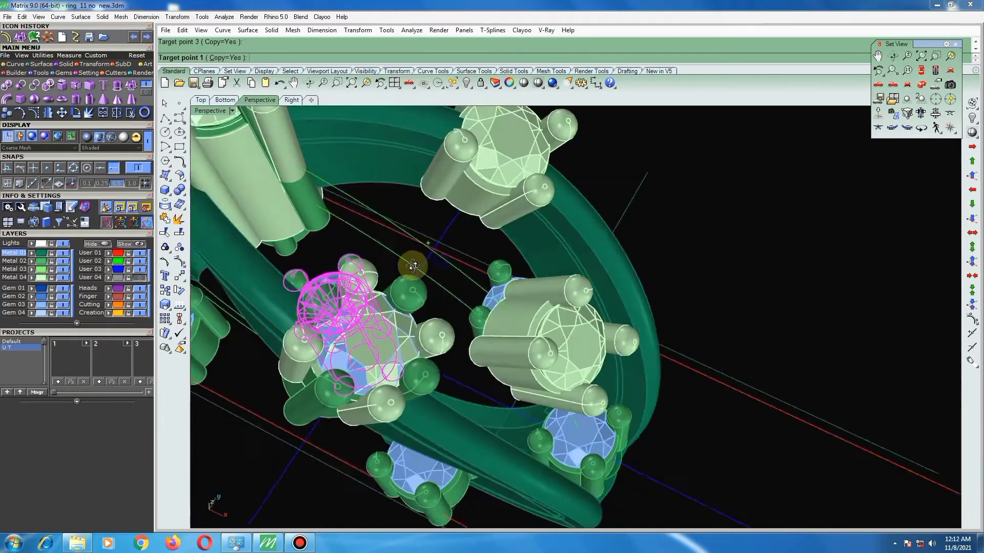
{"action": "scroll", "coordinate": [407, 263], "scroll_direction": "down", "scroll_amount": 1}
{"action": "scroll", "coordinate": [479, 322], "scroll_direction": "down", "scroll_amount": 2}
{"action": "scroll", "coordinate": [499, 254], "scroll_direction": "up", "scroll_amount": 1}
{"action": "scroll", "coordinate": [499, 253], "scroll_direction": "up", "scroll_amount": 1}
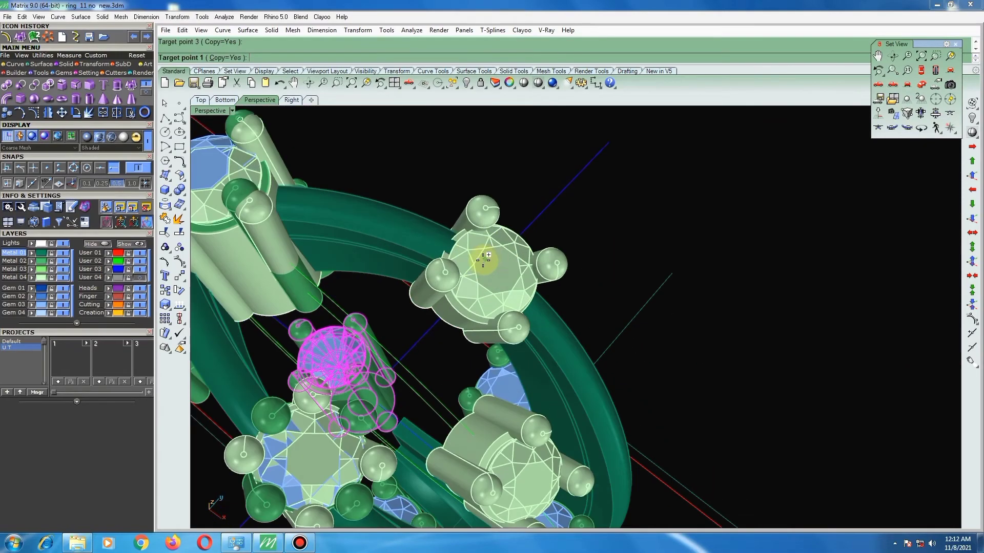
{"action": "scroll", "coordinate": [478, 260], "scroll_direction": "up", "scroll_amount": 2}
{"action": "scroll", "coordinate": [468, 263], "scroll_direction": "up", "scroll_amount": 3}
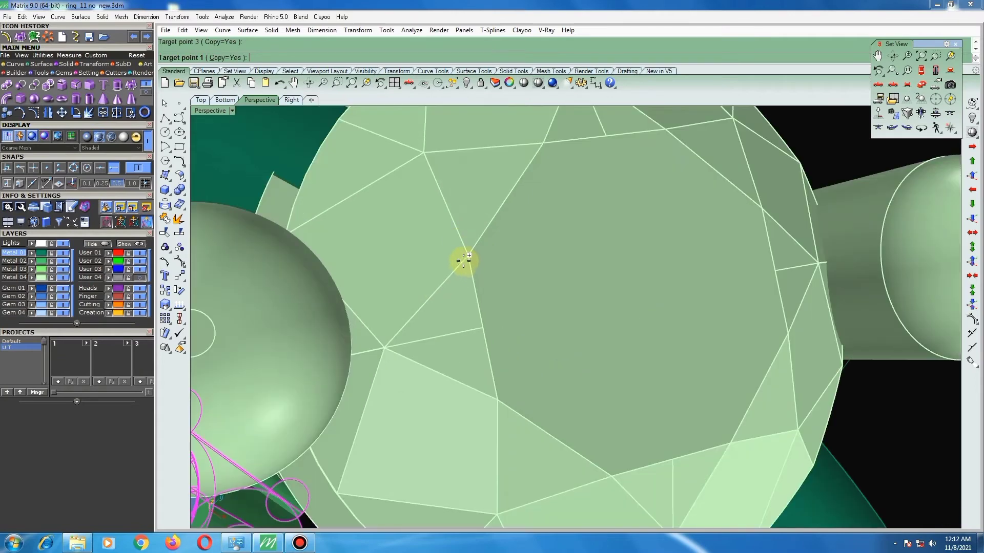
{"action": "left_click", "coordinate": [462, 261]}
{"action": "scroll", "coordinate": [461, 260], "scroll_direction": "down", "scroll_amount": 1}
{"action": "scroll", "coordinate": [459, 262], "scroll_direction": "down", "scroll_amount": 1}
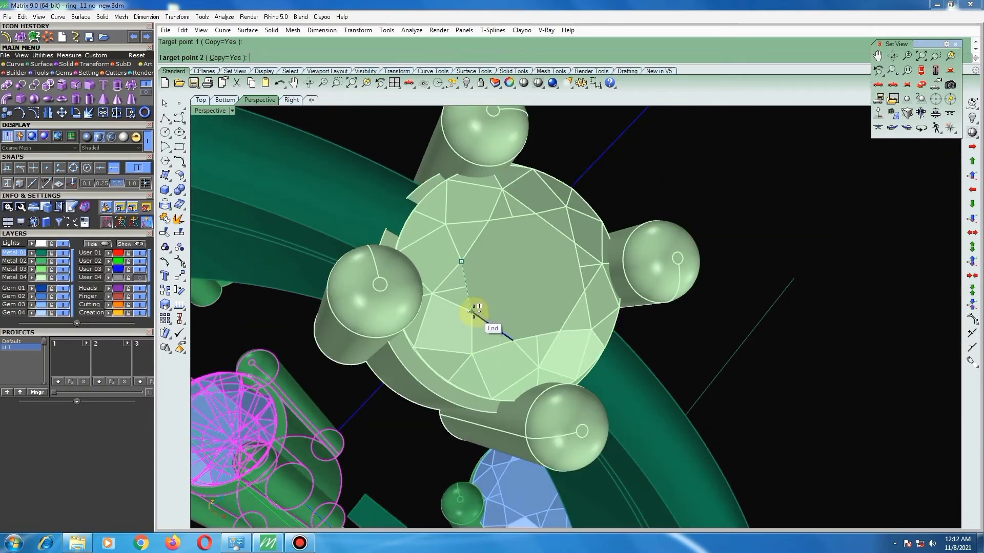
{"action": "left_click", "coordinate": [471, 310]}
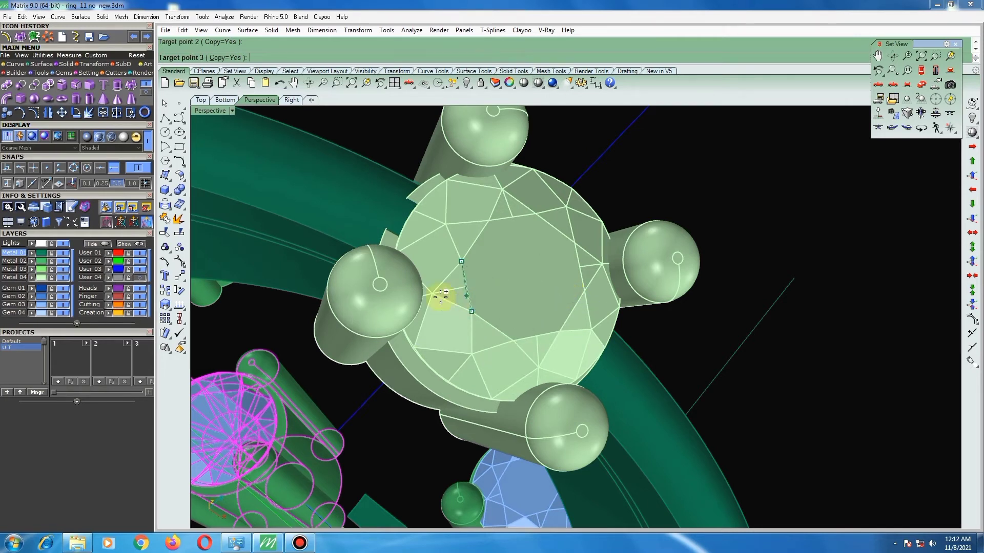
{"action": "left_click", "coordinate": [429, 295]}
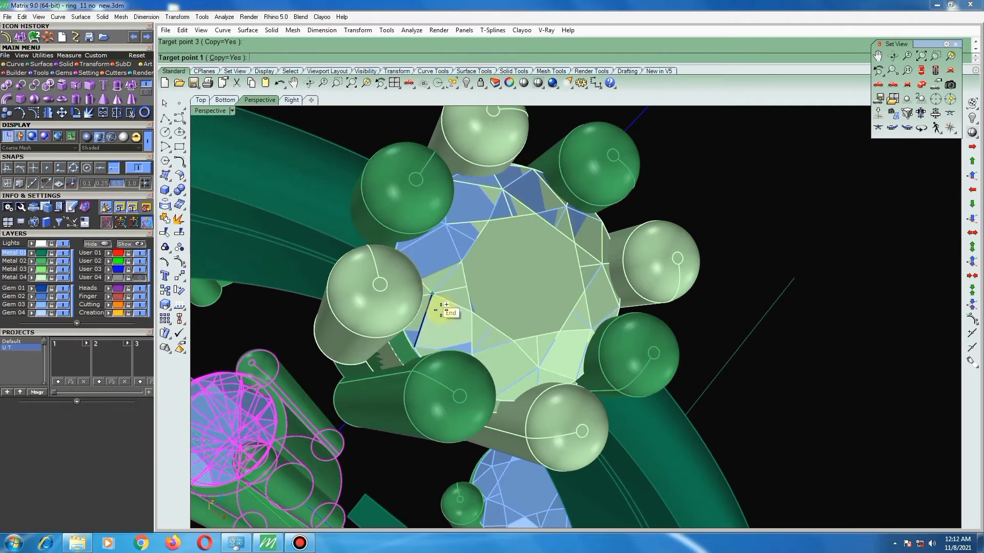
Place a third head copy on the centre gem and finish the orient-copy command.
{"action": "scroll", "coordinate": [452, 309], "scroll_direction": "down", "scroll_amount": 3}
{"action": "scroll", "coordinate": [477, 307], "scroll_direction": "down", "scroll_amount": 2}
{"action": "scroll", "coordinate": [482, 307], "scroll_direction": "down", "scroll_amount": 1}
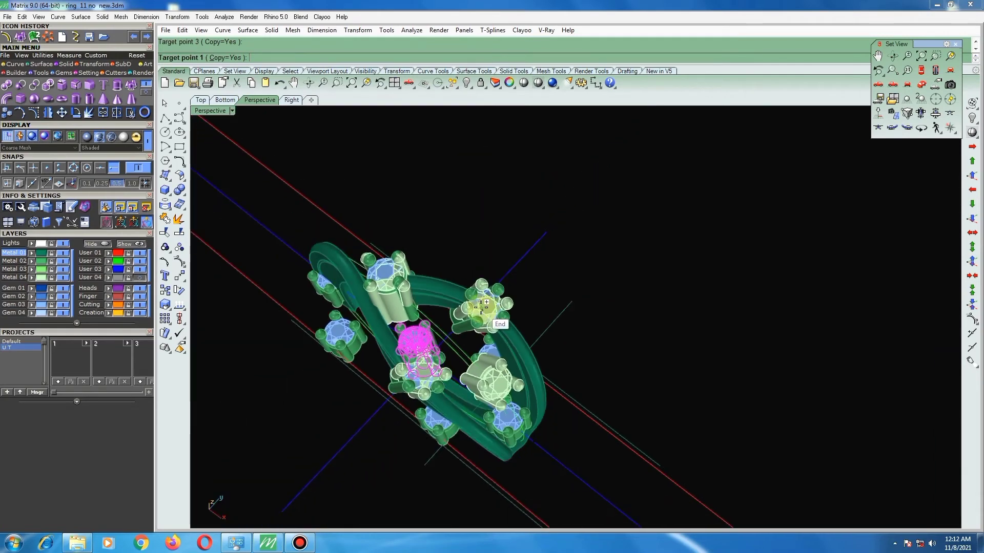
{"action": "mouse_move", "coordinate": [482, 306]}
{"action": "right_mouse_down"}
{"action": "mouse_move", "coordinate": [451, 318]}
{"action": "mouse_move", "coordinate": [450, 308]}
{"action": "right_mouse_up"}
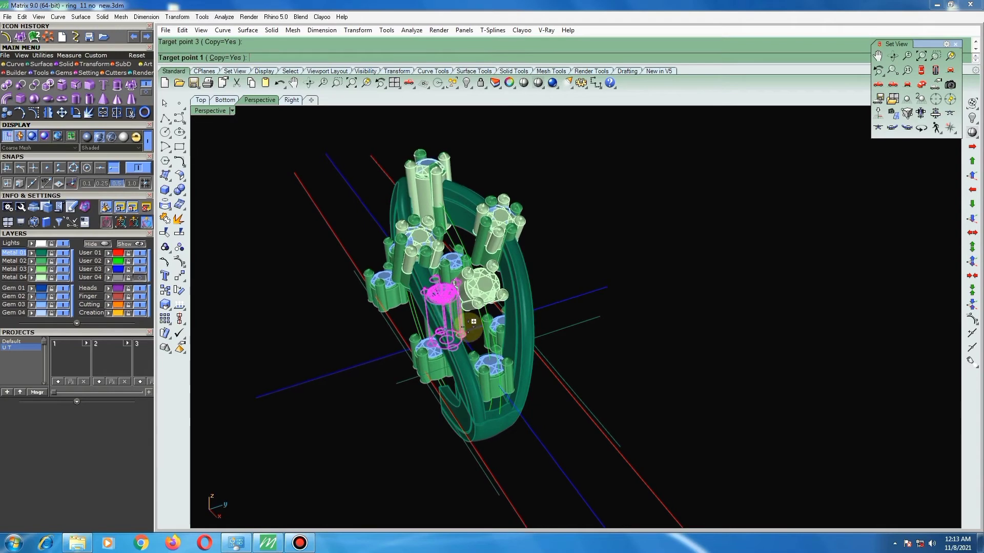
{"action": "scroll", "coordinate": [508, 292], "scroll_direction": "up", "scroll_amount": 2}
{"action": "scroll", "coordinate": [510, 291], "scroll_direction": "up", "scroll_amount": 2}
{"action": "scroll", "coordinate": [510, 290], "scroll_direction": "up", "scroll_amount": 2}
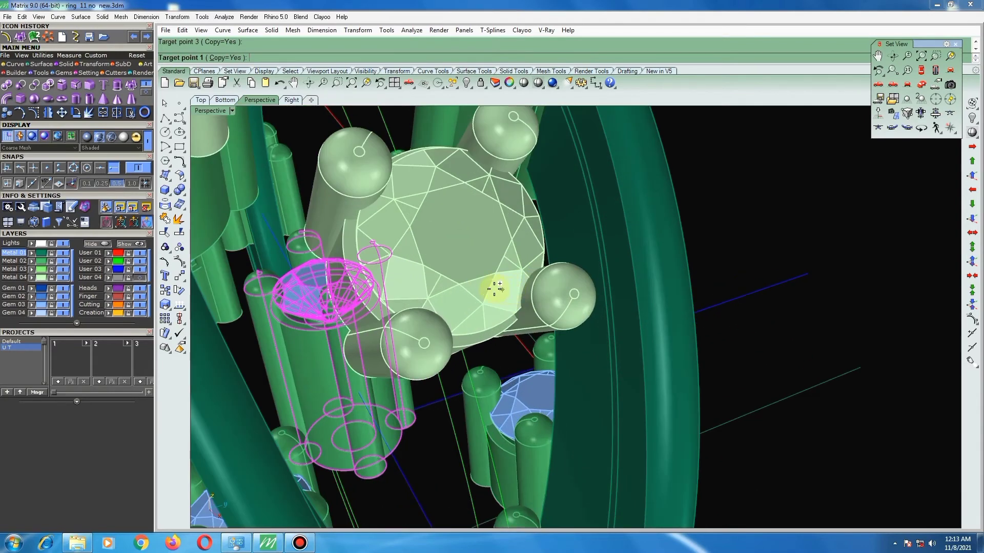
{"action": "scroll", "coordinate": [450, 282], "scroll_direction": "up", "scroll_amount": 2}
{"action": "left_click", "coordinate": [414, 246]}
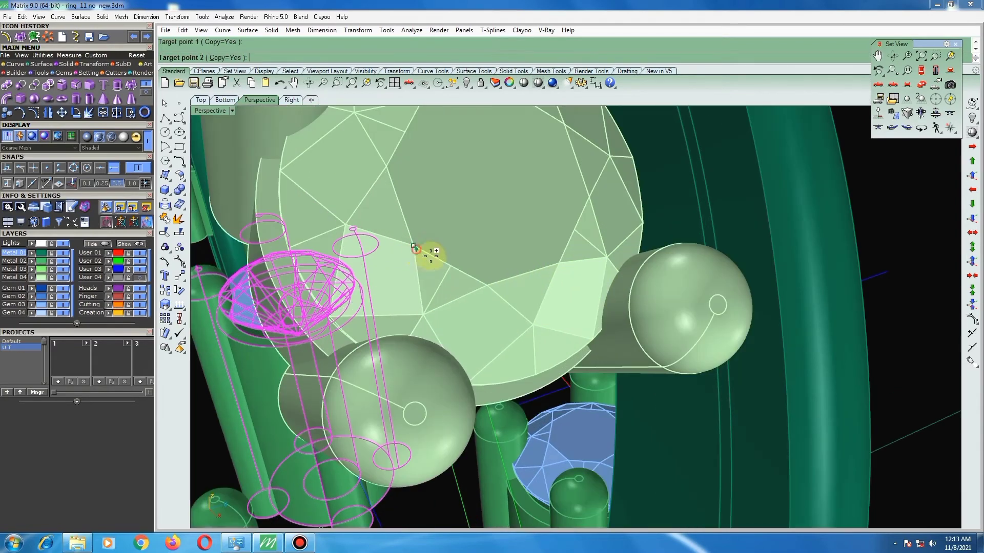
{"action": "left_click", "coordinate": [423, 314]}
{"action": "scroll", "coordinate": [440, 317], "scroll_direction": "down", "scroll_amount": 2}
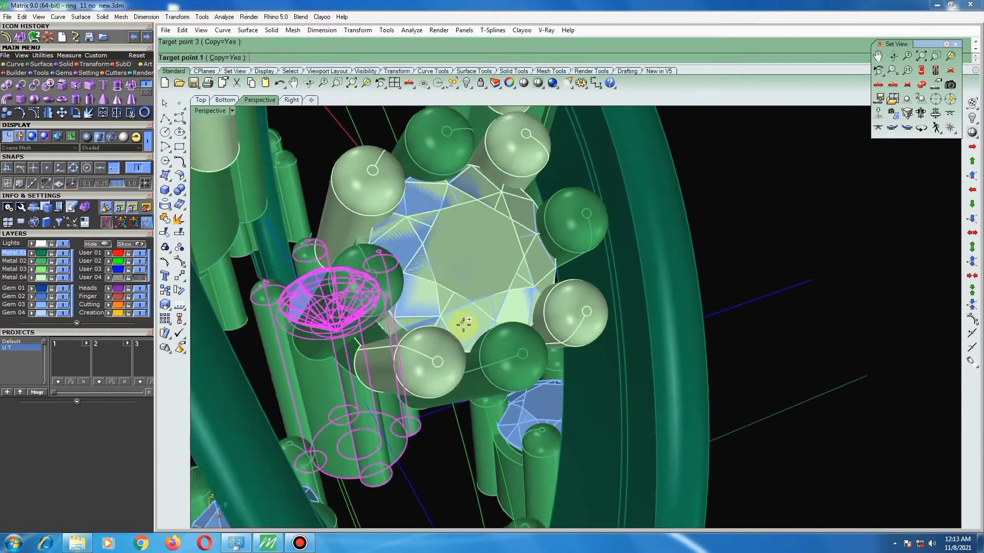
{"action": "scroll", "coordinate": [464, 319], "scroll_direction": "down", "scroll_amount": 2}
{"action": "scroll", "coordinate": [464, 317], "scroll_direction": "down", "scroll_amount": 2}
{"action": "mouse_move", "coordinate": [464, 318]}
{"action": "right_mouse_down"}
{"action": "mouse_move", "coordinate": [501, 327]}
{"action": "mouse_move", "coordinate": [544, 261]}
{"action": "right_mouse_up"}
{"action": "right_click", "coordinate": [500, 317]}
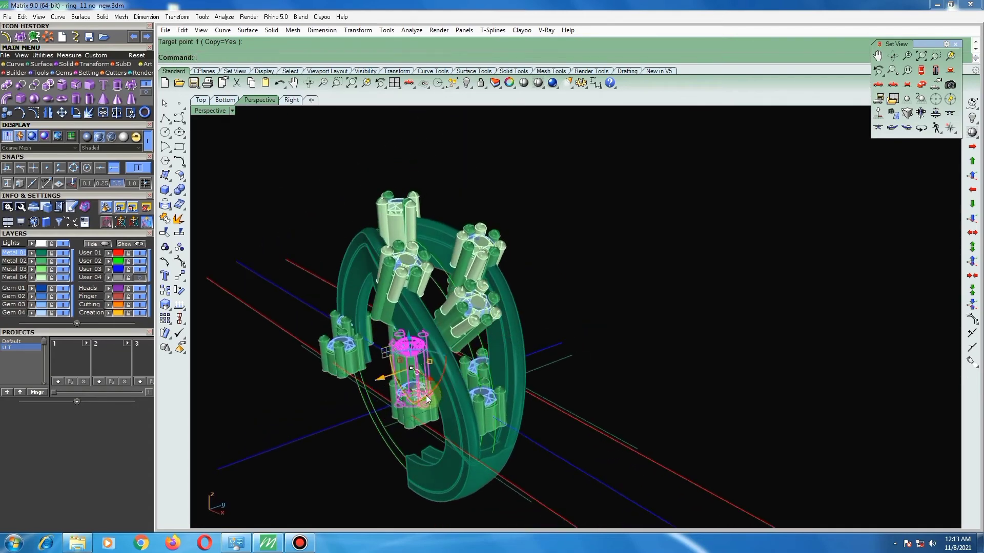
Window-select the unbent middle row of upright prong heads, group them, and hide the group.
{"action": "mouse_move", "coordinate": [426, 395]}
{"action": "right_mouse_down"}
{"action": "mouse_move", "coordinate": [545, 339]}
{"action": "mouse_move", "coordinate": [368, 384]}
{"action": "right_mouse_up"}
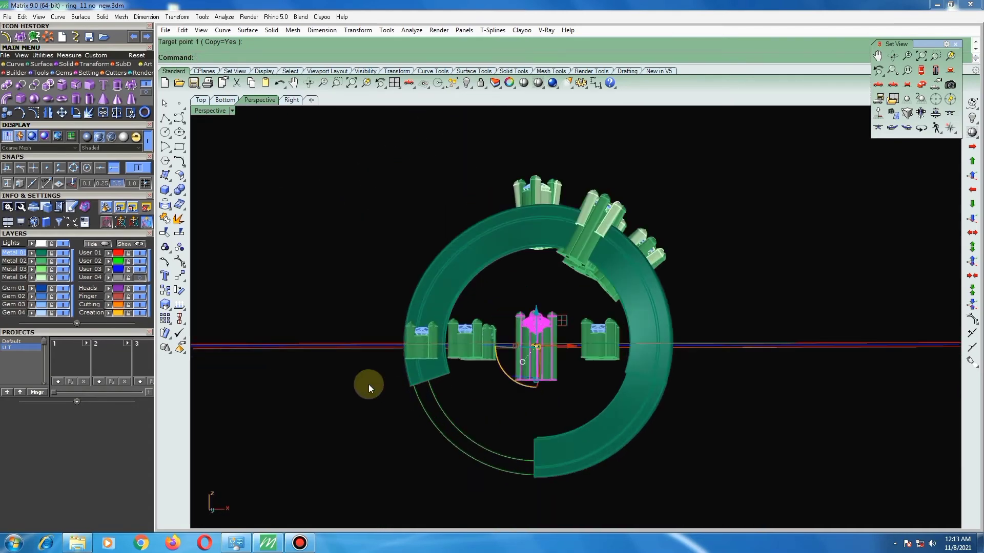
{"action": "key", "text": "Escape"}
{"action": "left_click_drag", "start_coordinate": [384, 275], "coordinate": [705, 376]}
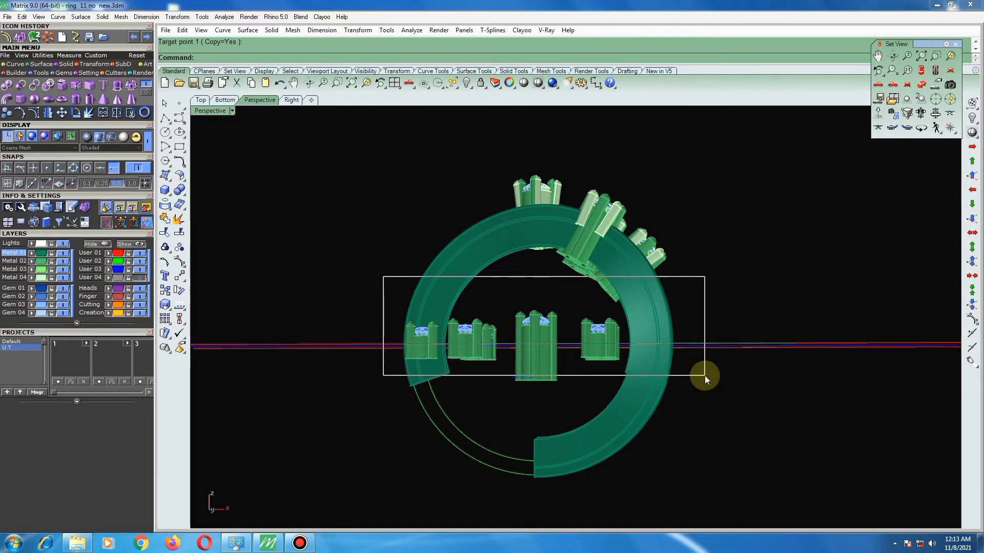
{"action": "right_click_drag", "start_coordinate": [682, 376], "coordinate": [559, 398]}
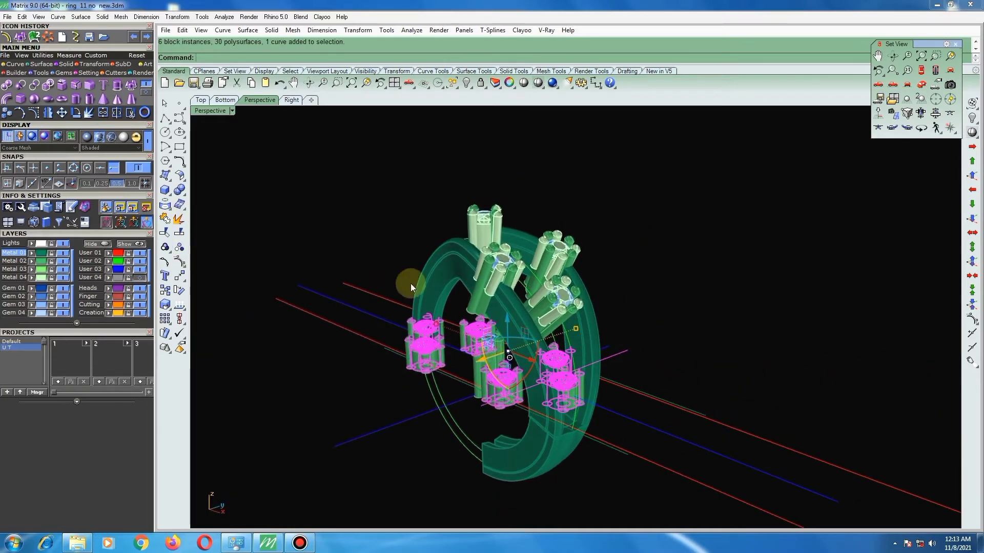
{"action": "left_click", "coordinate": [165, 247]}
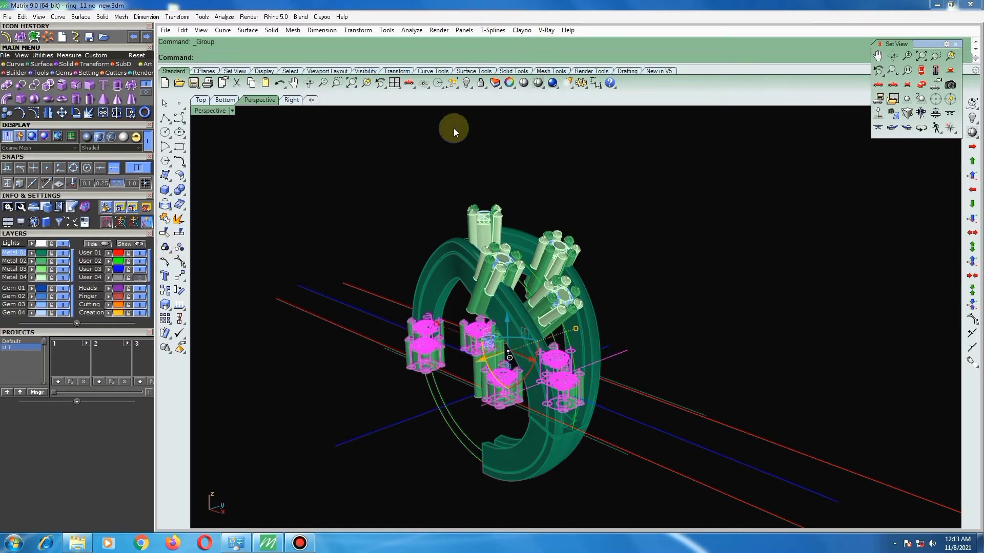
{"action": "left_click", "coordinate": [464, 84]}
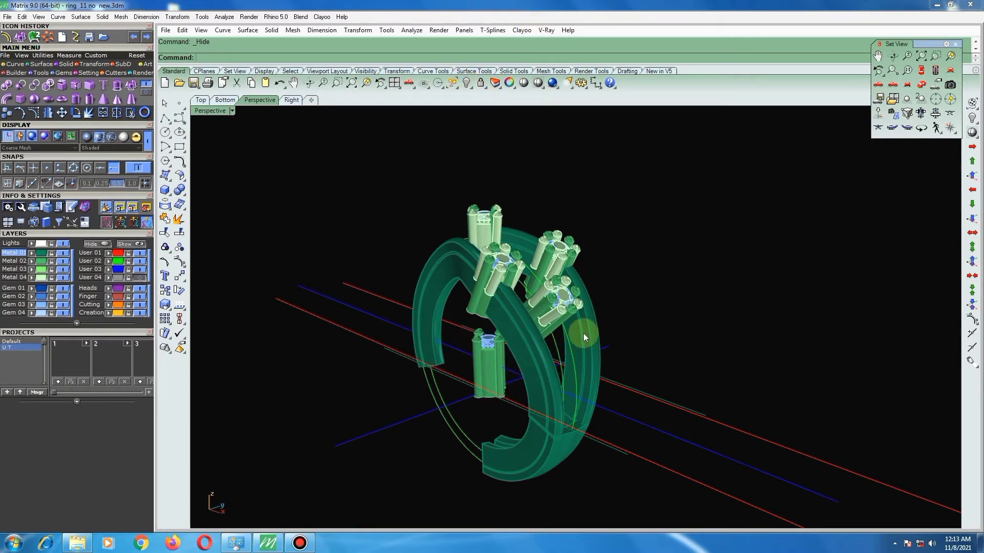
Select the left gem head and tear off the CPlanes tools as a floating toolbar.
{"action": "mouse_move", "coordinate": [512, 342]}
{"action": "right_mouse_down"}
{"action": "mouse_move", "coordinate": [598, 356]}
{"action": "mouse_move", "coordinate": [488, 378]}
{"action": "mouse_move", "coordinate": [450, 408]}
{"action": "mouse_move", "coordinate": [451, 333]}
{"action": "right_mouse_up"}
{"action": "scroll", "coordinate": [452, 333], "scroll_direction": "up", "scroll_amount": 3}
{"action": "scroll", "coordinate": [430, 307], "scroll_direction": "up", "scroll_amount": 5}
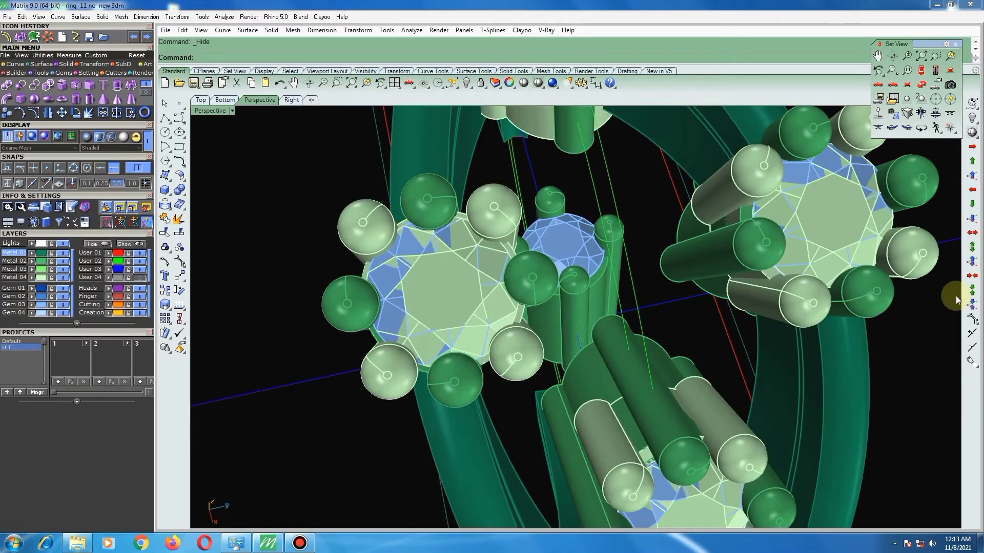
{"action": "scroll", "coordinate": [369, 353], "scroll_direction": "down", "scroll_amount": 5}
{"action": "scroll", "coordinate": [358, 343], "scroll_direction": "up", "scroll_amount": 4}
{"action": "left_click", "coordinate": [356, 345]}
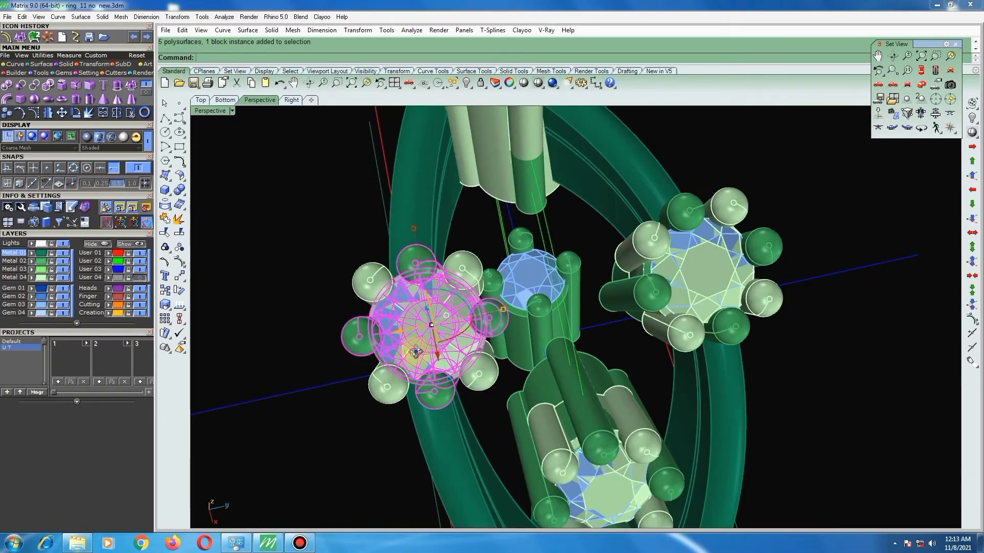
{"action": "scroll", "coordinate": [418, 352], "scroll_direction": "up", "scroll_amount": 1}
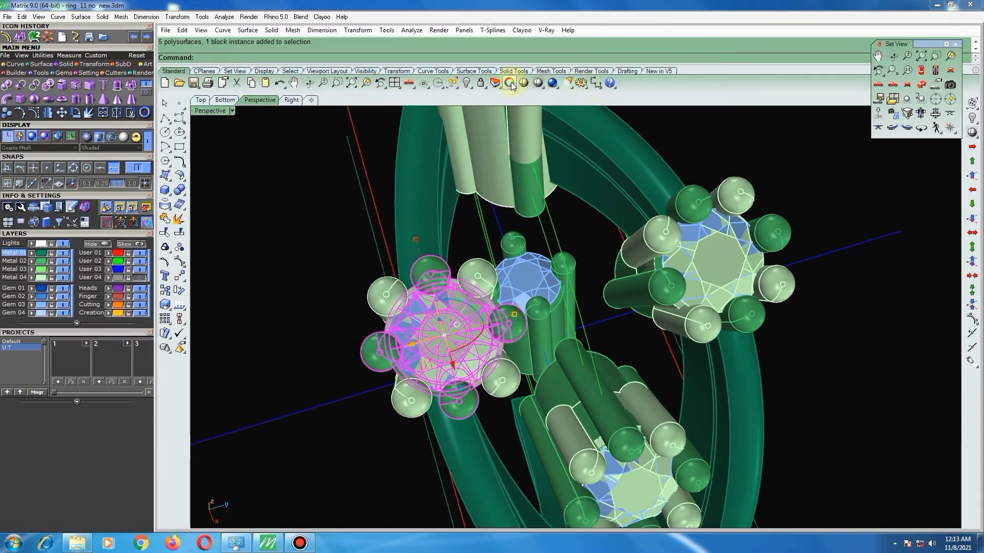
{"action": "left_click", "coordinate": [424, 85]}
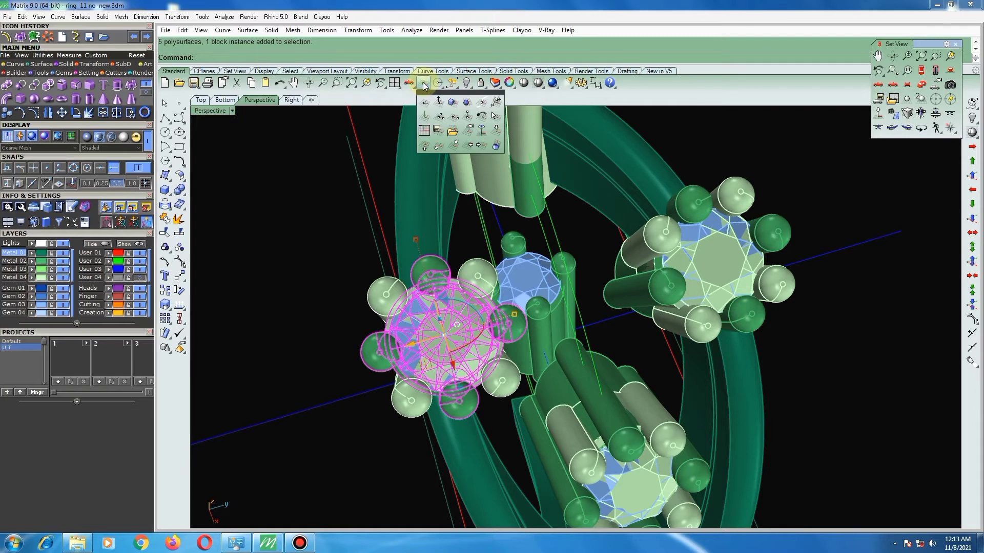
{"action": "left_click_drag", "start_coordinate": [451, 91], "coordinate": [774, 60]}
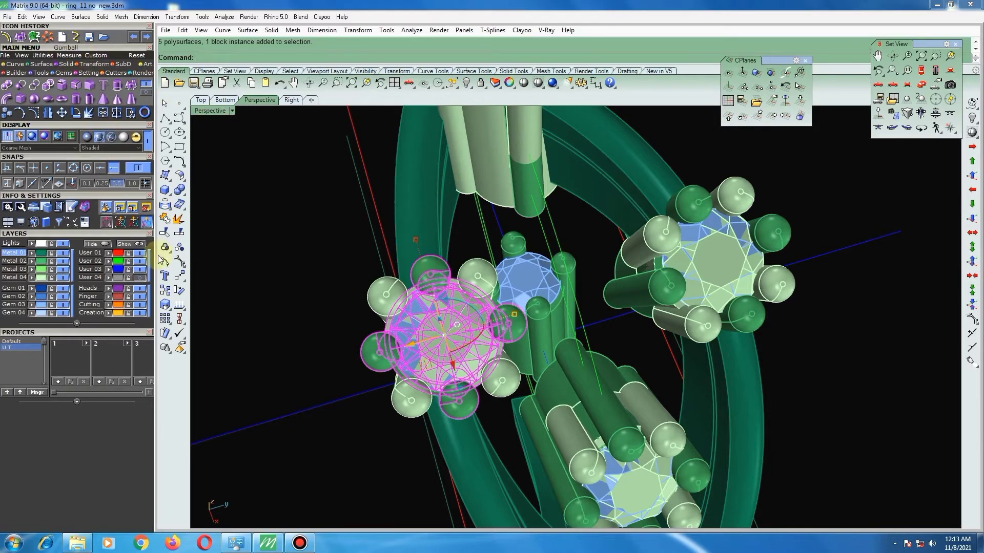
Start Rotate on the selected head with a snap turned off, cancelling and restarting it once.
{"action": "left_click", "coordinate": [179, 291]}
{"action": "scroll", "coordinate": [441, 338], "scroll_direction": "up", "scroll_amount": 5}
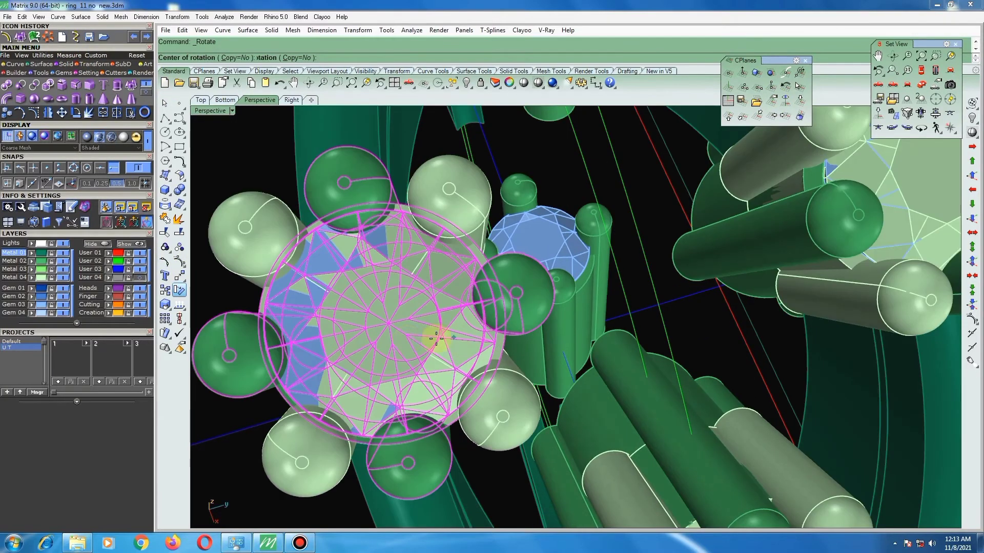
{"action": "left_click", "coordinate": [136, 168]}
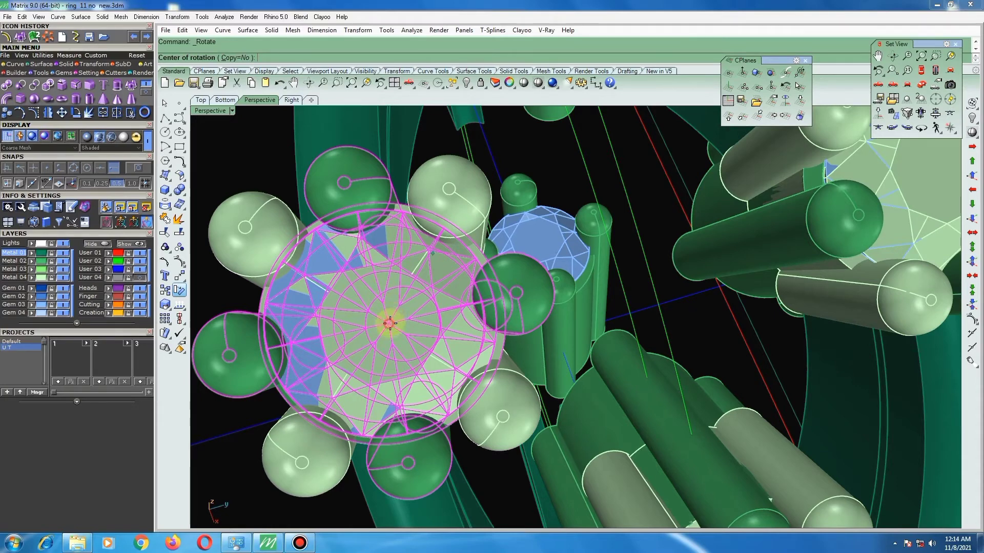
{"action": "key", "text": "Escape"}
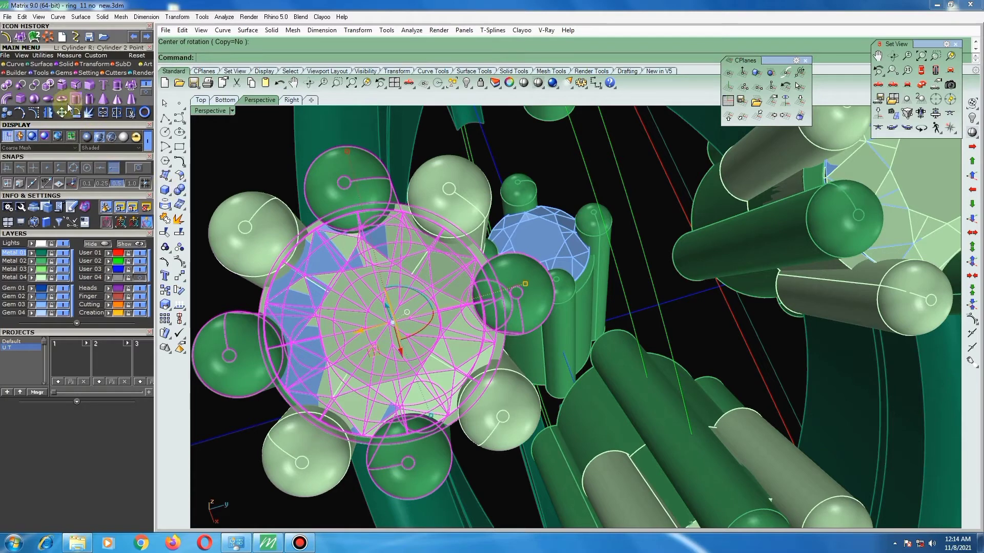
{"action": "left_click", "coordinate": [178, 292]}
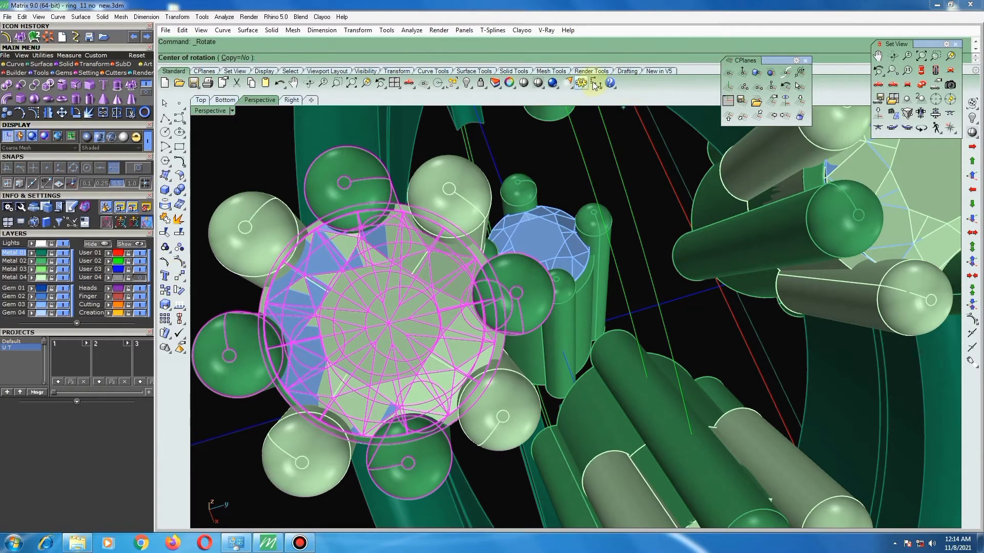
Set the construction plane to world Top and switch the viewport to the Top view.
{"action": "left_click", "coordinate": [803, 103]}
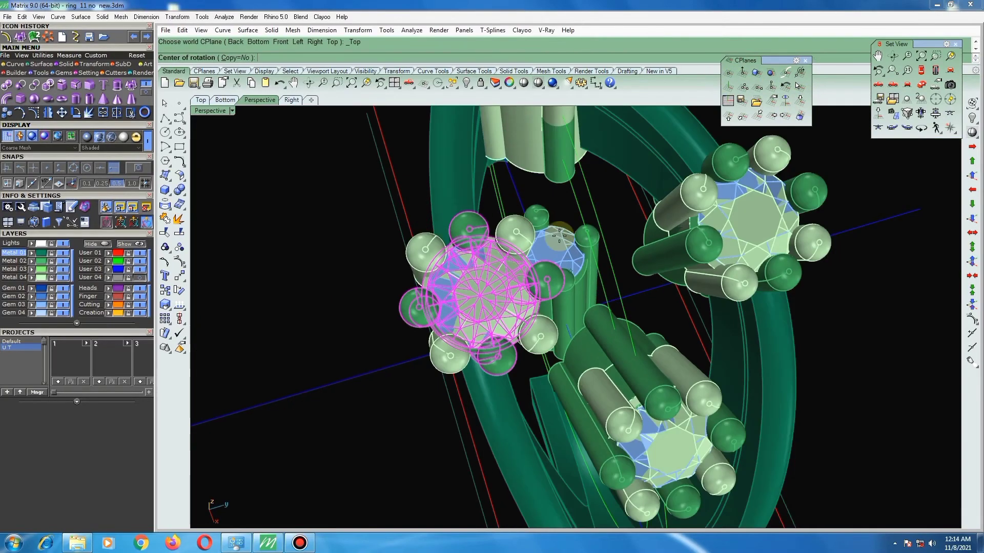
{"action": "mouse_move", "coordinate": [607, 243]}
{"action": "right_mouse_down"}
{"action": "mouse_move", "coordinate": [588, 193]}
{"action": "mouse_move", "coordinate": [535, 206]}
{"action": "right_mouse_up"}
{"action": "scroll", "coordinate": [513, 215], "scroll_direction": "down", "scroll_amount": 3}
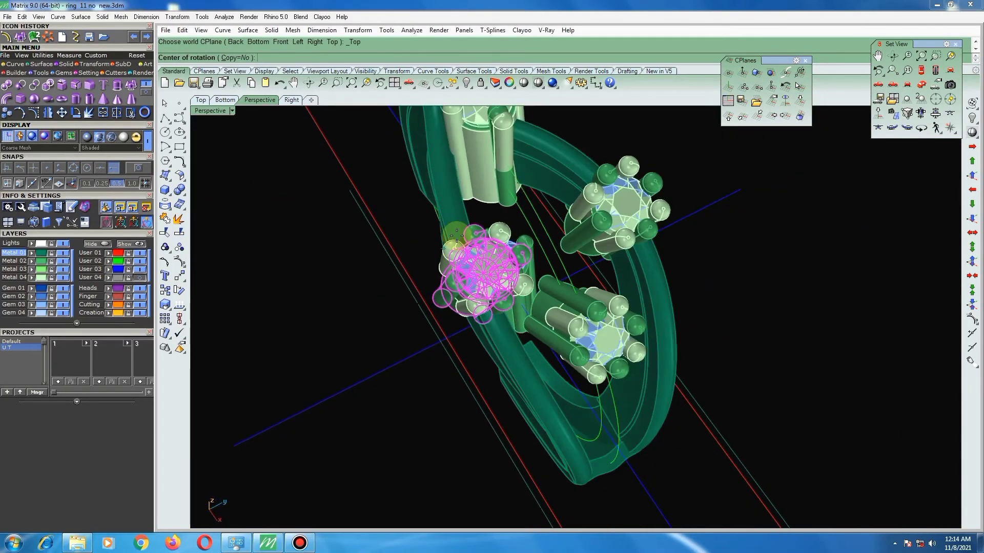
{"action": "left_click", "coordinate": [200, 100]}
{"action": "scroll", "coordinate": [463, 251], "scroll_direction": "down", "scroll_amount": 2}
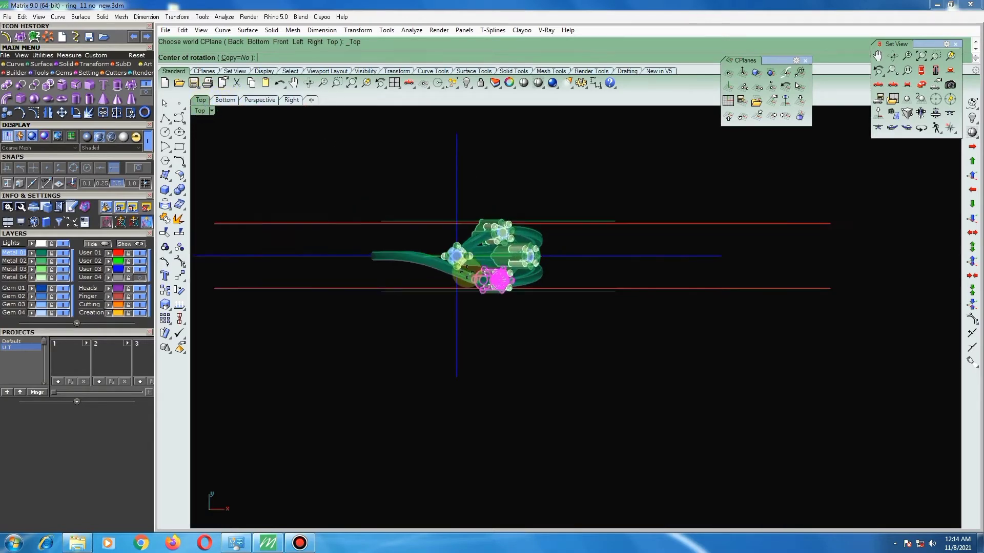
{"action": "scroll", "coordinate": [462, 251], "scroll_direction": "up", "scroll_amount": 3}
Orbit to face the left gem head and align the construction plane to that view.
{"action": "mouse_move", "coordinate": [573, 286]}
{"action": "right_mouse_down"}
{"action": "mouse_move", "coordinate": [407, 213]}
{"action": "mouse_move", "coordinate": [378, 285]}
{"action": "mouse_move", "coordinate": [494, 244]}
{"action": "mouse_move", "coordinate": [323, 290]}
{"action": "mouse_move", "coordinate": [411, 336]}
{"action": "right_mouse_up"}
{"action": "scroll", "coordinate": [471, 297], "scroll_direction": "up", "scroll_amount": 2}
{"action": "scroll", "coordinate": [487, 277], "scroll_direction": "up", "scroll_amount": 1}
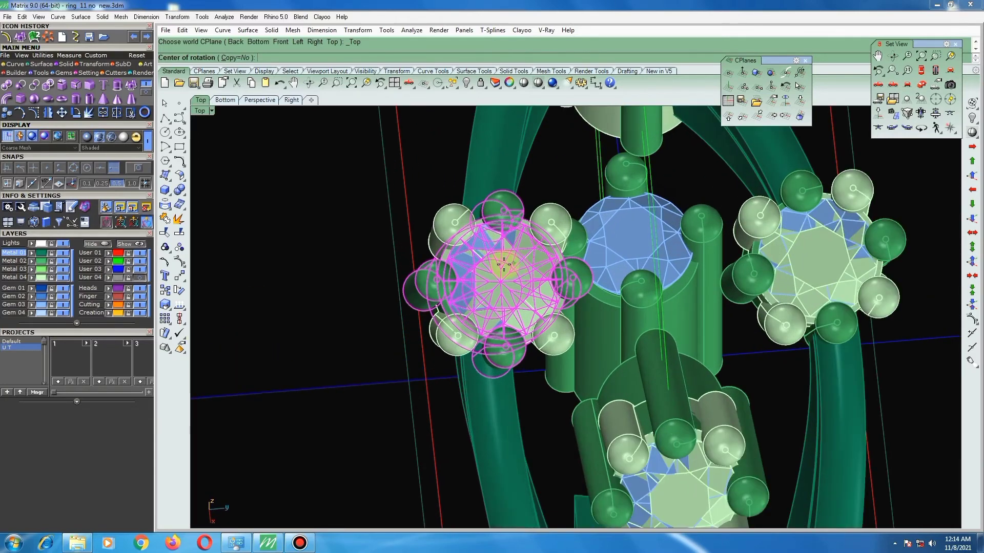
{"action": "scroll", "coordinate": [499, 265], "scroll_direction": "up", "scroll_amount": 2}
{"action": "scroll", "coordinate": [499, 265], "scroll_direction": "down", "scroll_amount": 2}
{"action": "mouse_move", "coordinate": [476, 270]}
{"action": "right_mouse_down"}
{"action": "mouse_move", "coordinate": [488, 260]}
{"action": "mouse_move", "coordinate": [491, 268]}
{"action": "right_mouse_up"}
{"action": "scroll", "coordinate": [488, 259], "scroll_direction": "up", "scroll_amount": 2}
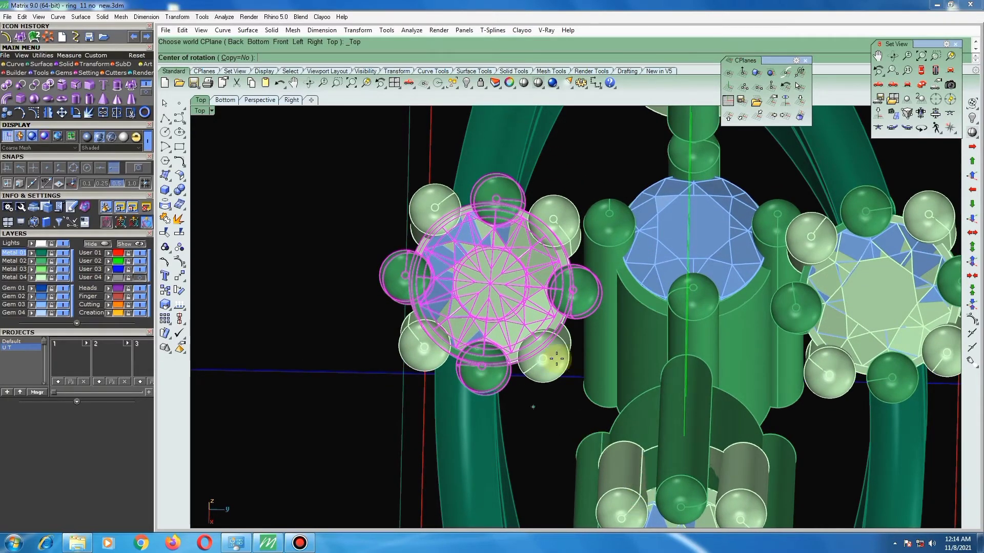
{"action": "right_click_drag", "start_coordinate": [583, 341], "coordinate": [584, 344]}
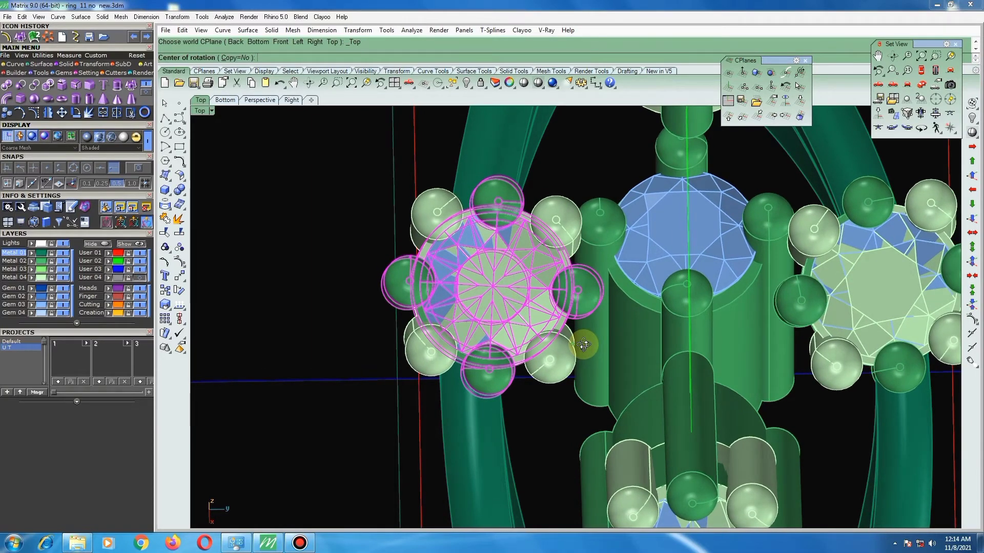
{"action": "right_click_drag", "start_coordinate": [583, 344], "coordinate": [582, 353]}
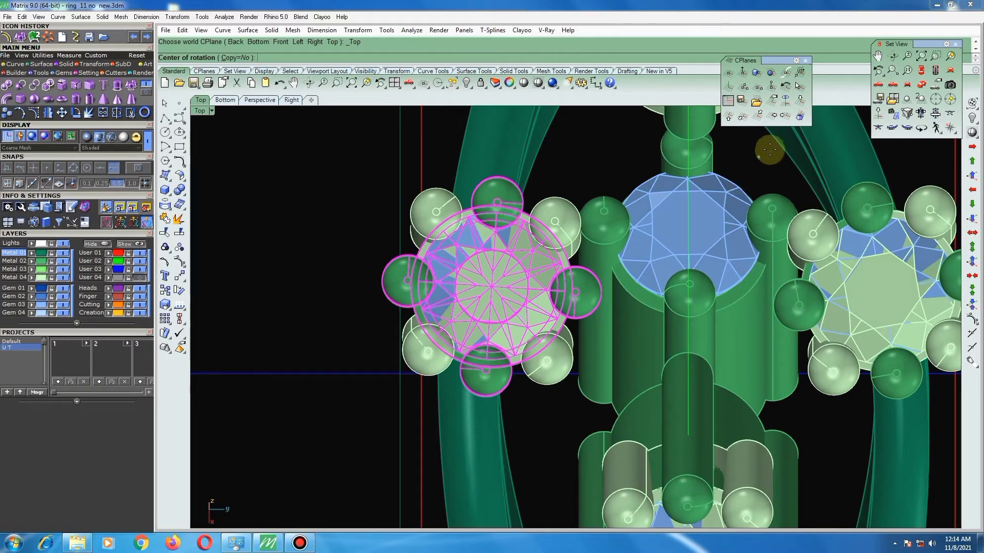
{"action": "left_click", "coordinate": [786, 104]}
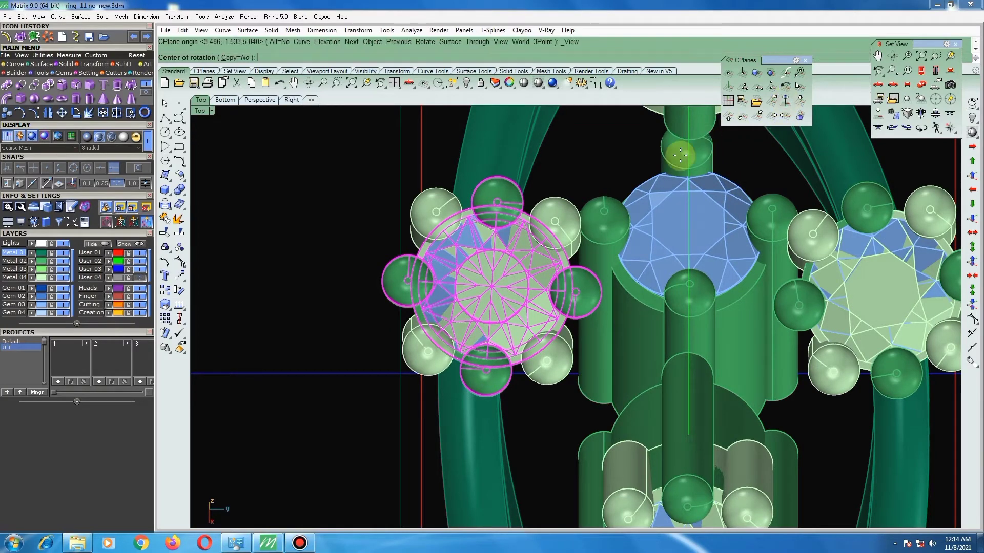
{"action": "right_click_drag", "start_coordinate": [808, 302], "coordinate": [305, 293]}
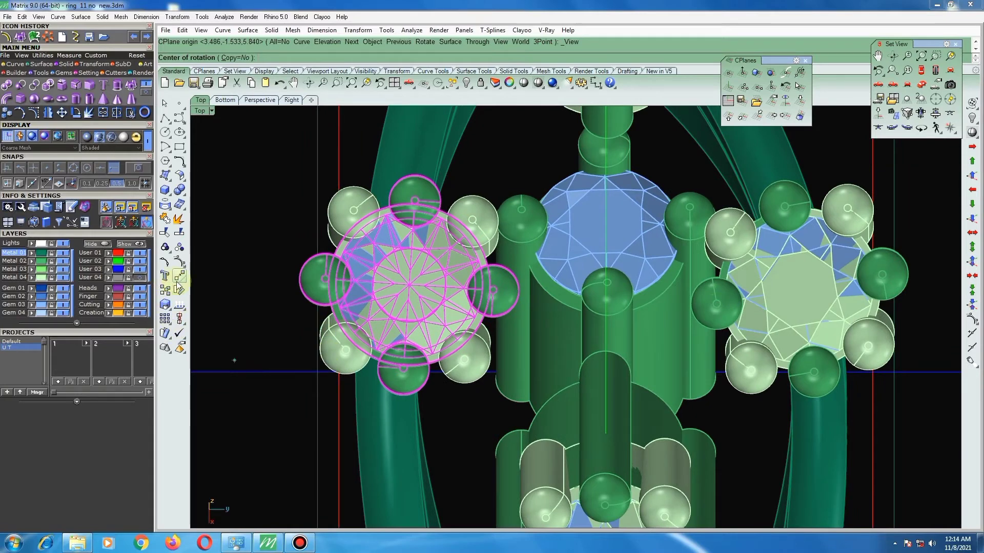
{"action": "scroll", "coordinate": [415, 286], "scroll_direction": "up", "scroll_amount": 2}
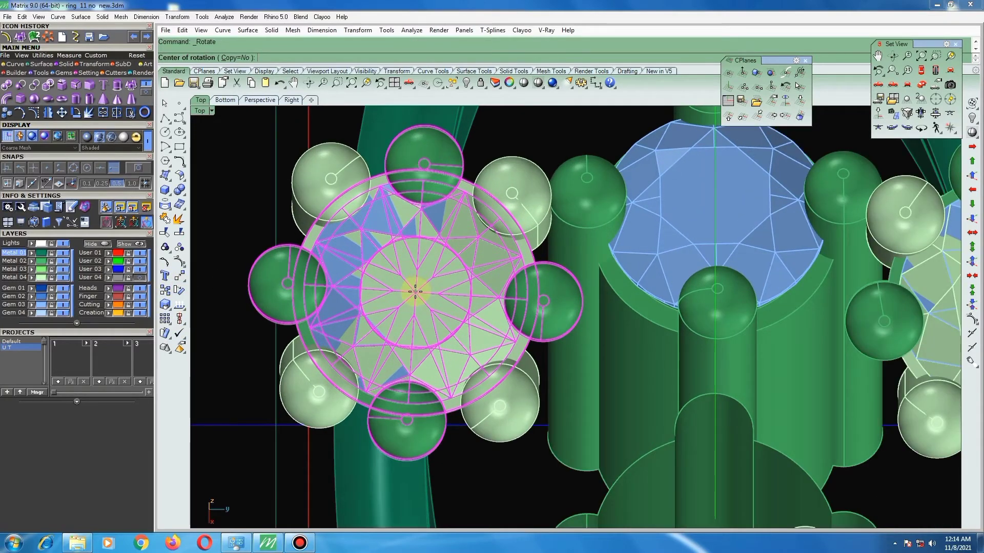
Rotate the left head about its gem centre using two reference points, then delete it.
{"action": "left_click", "coordinate": [415, 292]}
{"action": "left_click", "coordinate": [449, 176]}
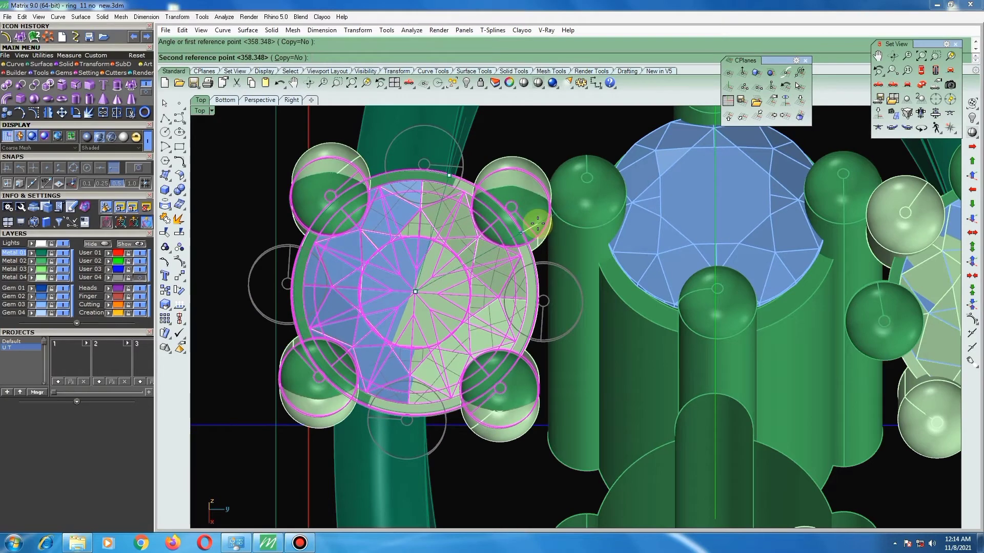
{"action": "left_click", "coordinate": [537, 224]}
{"action": "scroll", "coordinate": [371, 239], "scroll_direction": "down", "scroll_amount": 2}
{"action": "scroll", "coordinate": [405, 250], "scroll_direction": "down", "scroll_amount": 4}
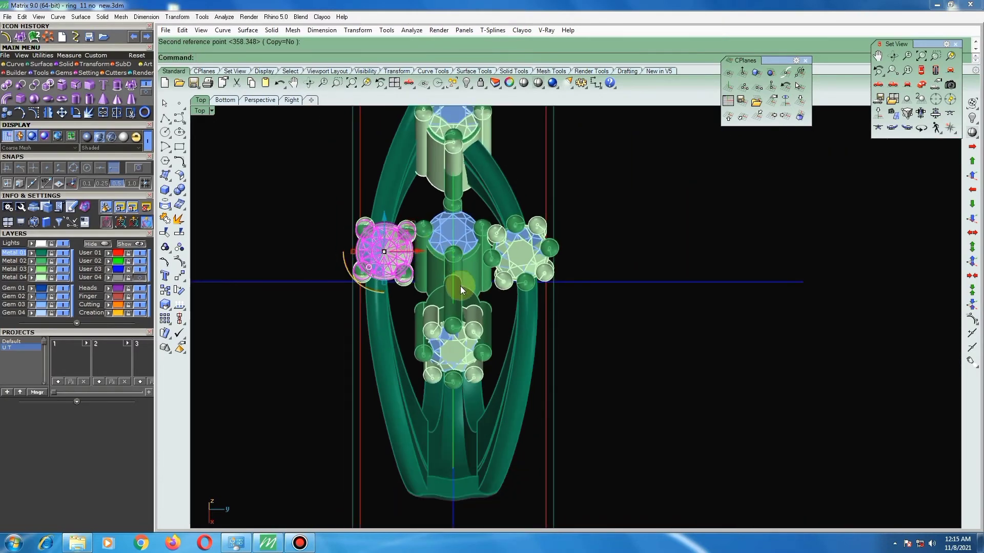
{"action": "right_click_drag", "start_coordinate": [460, 286], "coordinate": [435, 288]}
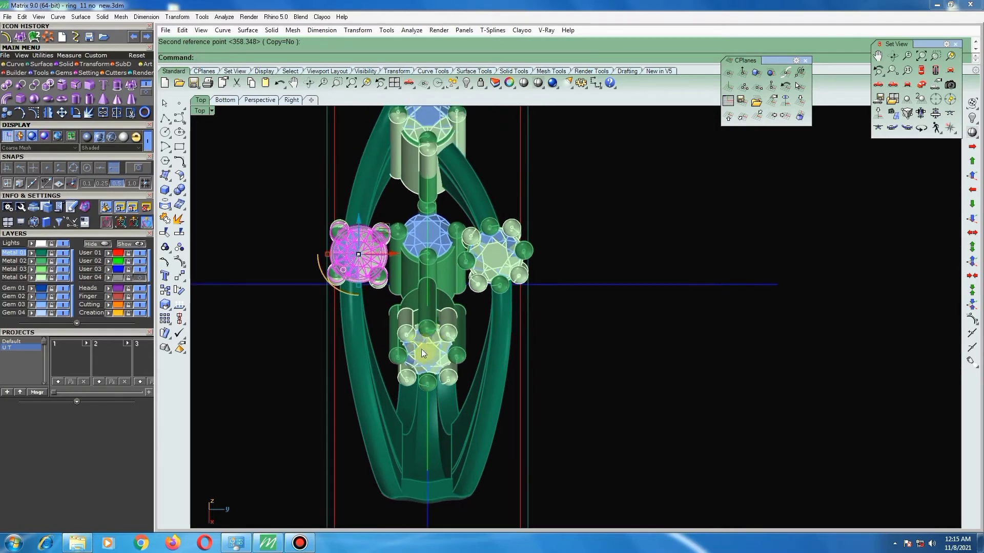
{"action": "right_click_drag", "start_coordinate": [443, 334], "coordinate": [437, 288]}
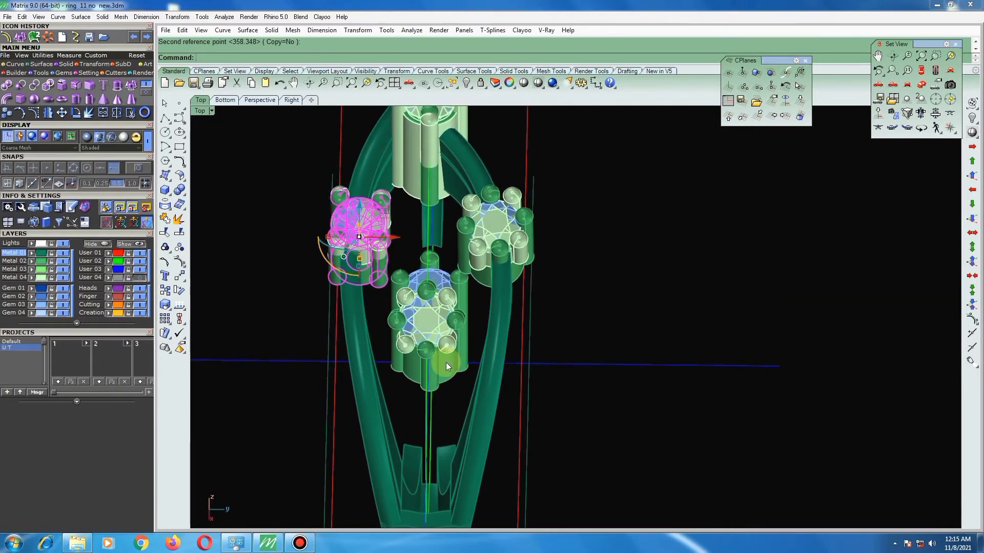
{"action": "key", "text": "Delete"}
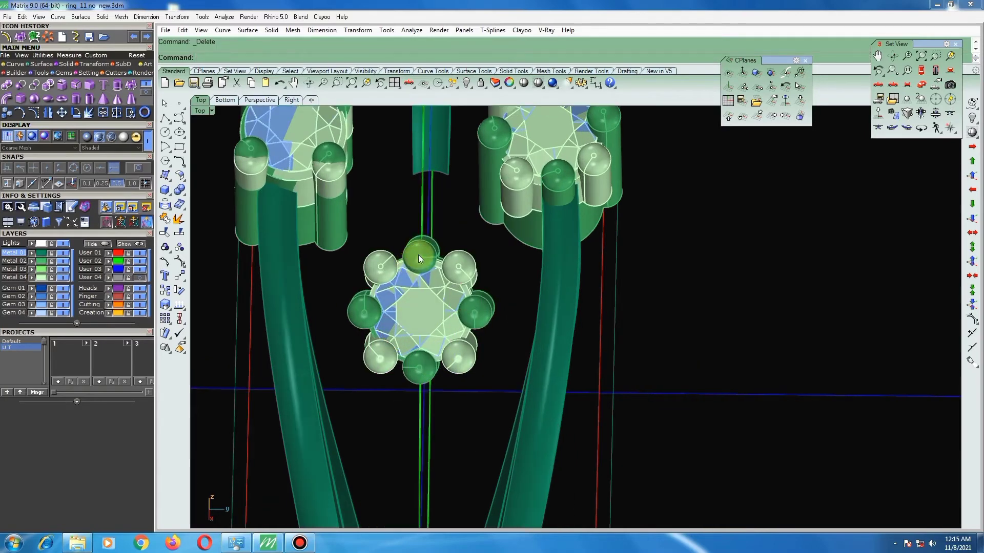
Select the lower-centre gem head and align the construction plane to the current view.
{"action": "left_click", "coordinate": [418, 256]}
{"action": "scroll", "coordinate": [463, 294], "scroll_direction": "up", "scroll_amount": 2}
{"action": "scroll", "coordinate": [481, 270], "scroll_direction": "up", "scroll_amount": 2}
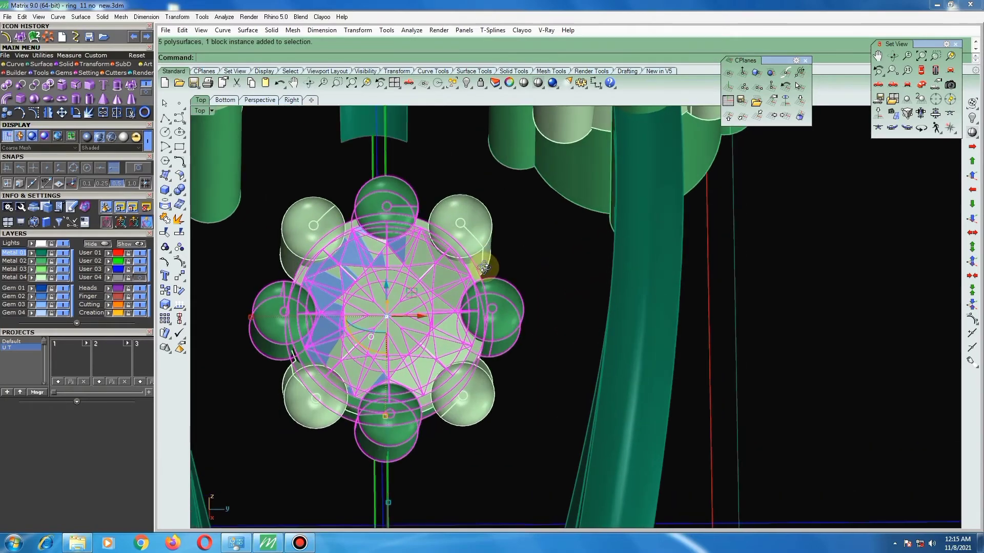
{"action": "scroll", "coordinate": [480, 270], "scroll_direction": "up", "scroll_amount": 2}
{"action": "scroll", "coordinate": [480, 270], "scroll_direction": "up", "scroll_amount": 2}
{"action": "scroll", "coordinate": [480, 270], "scroll_direction": "down", "scroll_amount": 1}
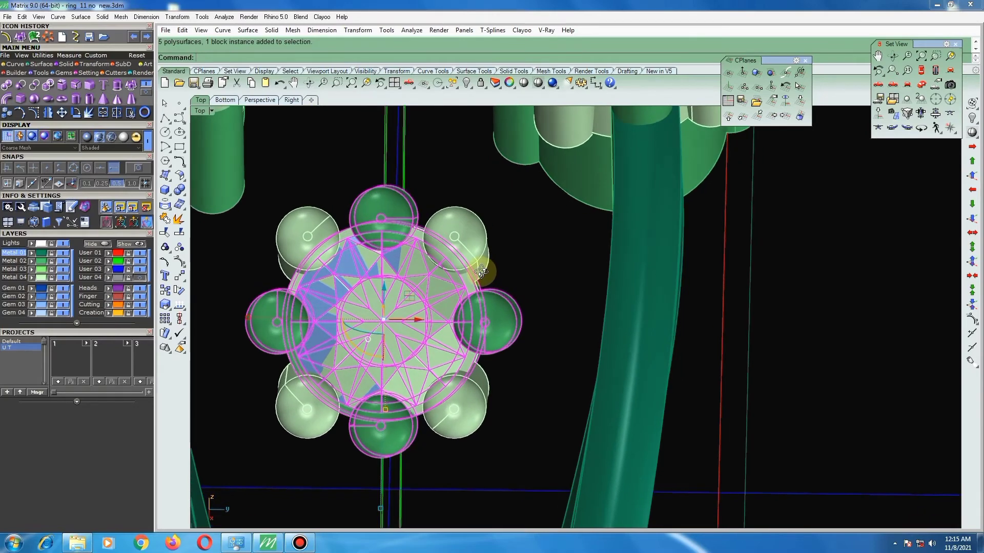
{"action": "scroll", "coordinate": [480, 272], "scroll_direction": "down", "scroll_amount": 1}
{"action": "scroll", "coordinate": [482, 272], "scroll_direction": "down", "scroll_amount": 1}
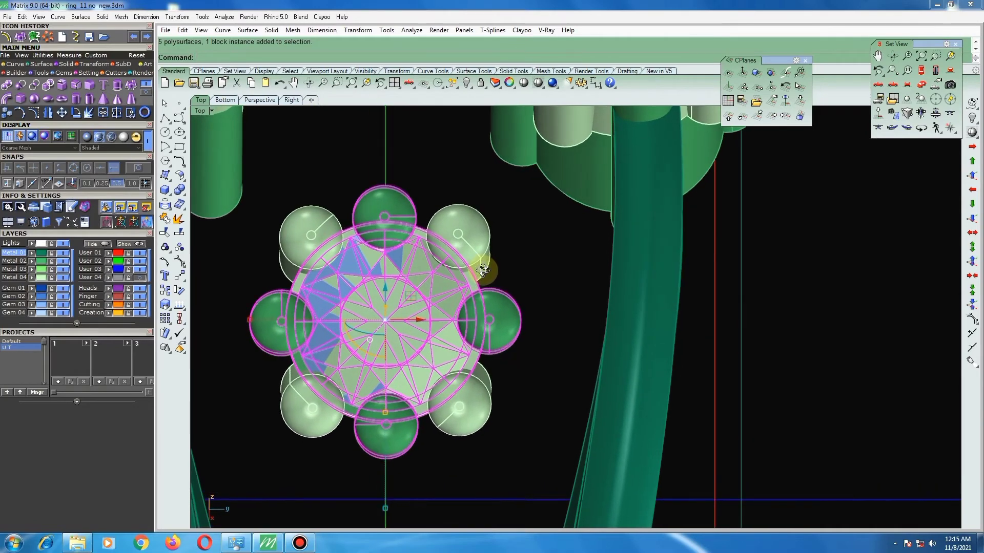
{"action": "scroll", "coordinate": [484, 272], "scroll_direction": "down", "scroll_amount": 1}
{"action": "scroll", "coordinate": [483, 271], "scroll_direction": "up", "scroll_amount": 1}
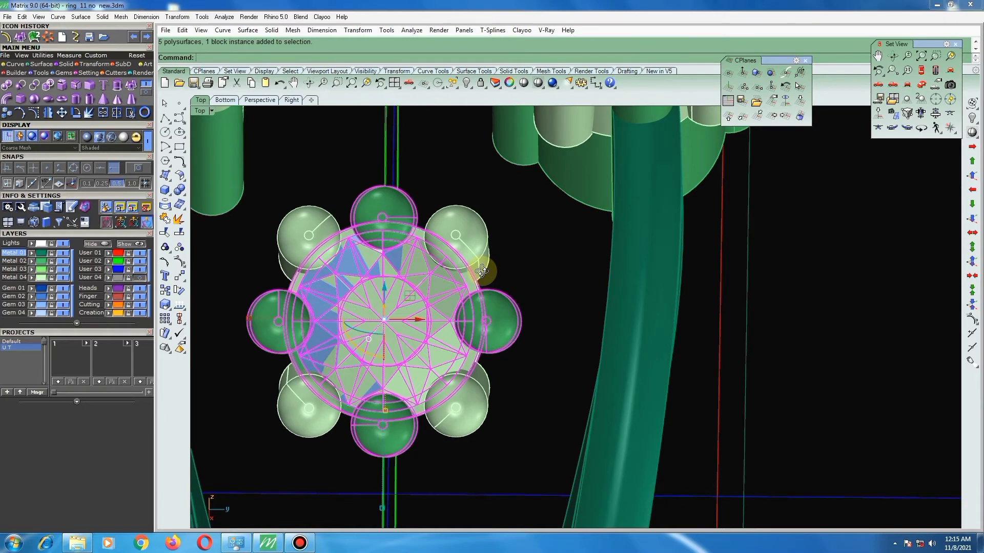
{"action": "scroll", "coordinate": [482, 271], "scroll_direction": "down", "scroll_amount": 1}
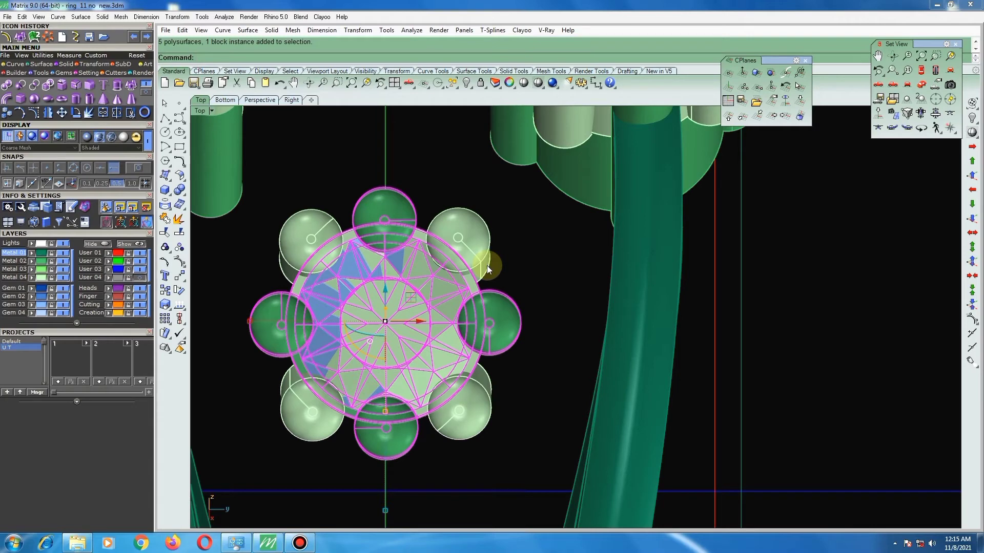
{"action": "left_click", "coordinate": [788, 104]}
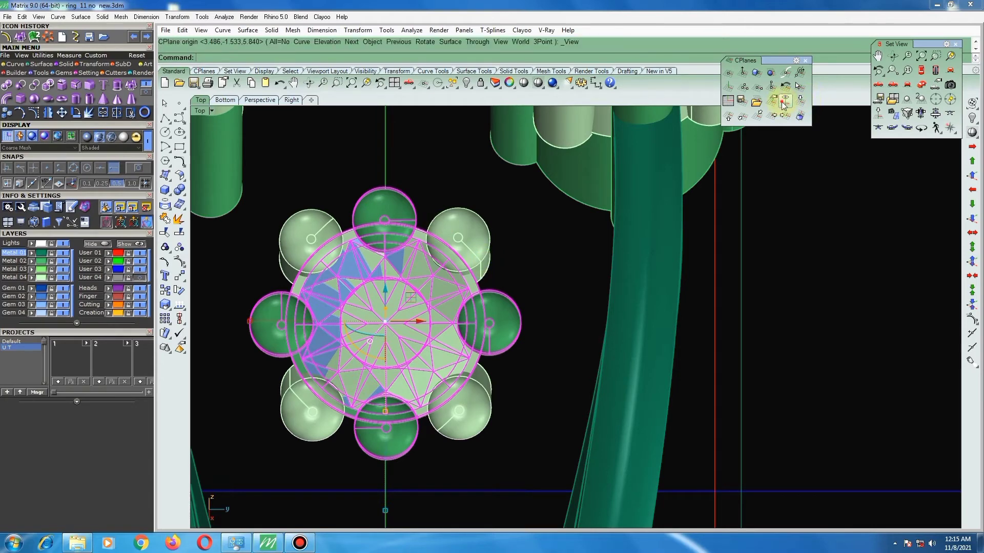
Rotate the head about its gem centre, from a prong reference toward the band direction.
{"action": "left_click", "coordinate": [180, 290]}
{"action": "scroll", "coordinate": [395, 313], "scroll_direction": "up", "scroll_amount": 3}
{"action": "scroll", "coordinate": [385, 325], "scroll_direction": "up", "scroll_amount": 2}
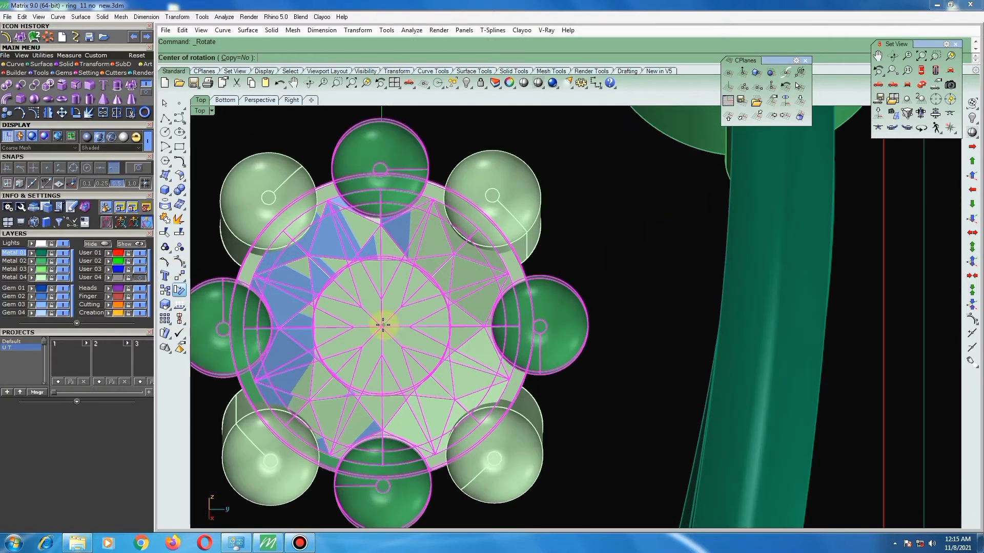
{"action": "left_click", "coordinate": [382, 325]}
{"action": "scroll", "coordinate": [389, 307], "scroll_direction": "down", "scroll_amount": 2}
{"action": "scroll", "coordinate": [461, 266], "scroll_direction": "down", "scroll_amount": 1}
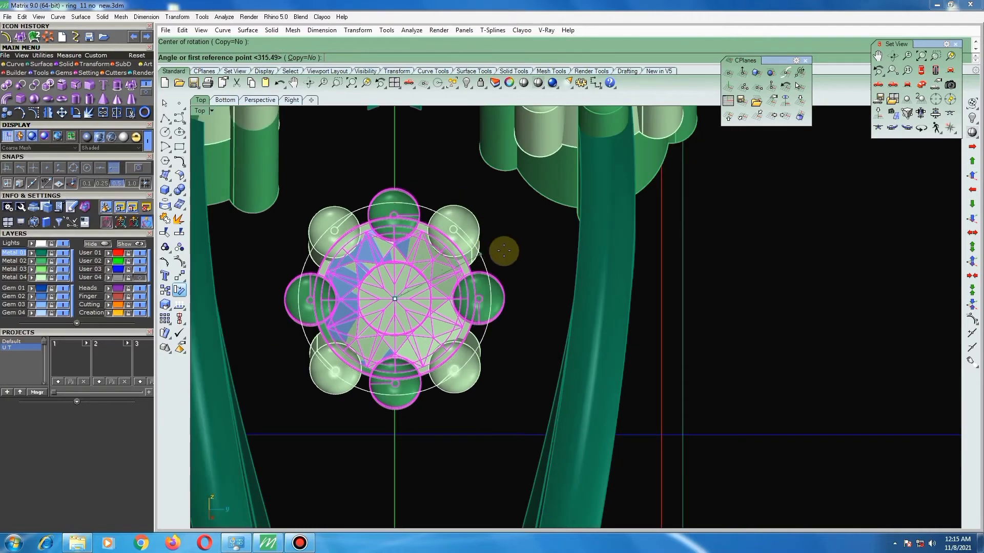
{"action": "left_click", "coordinate": [508, 251]}
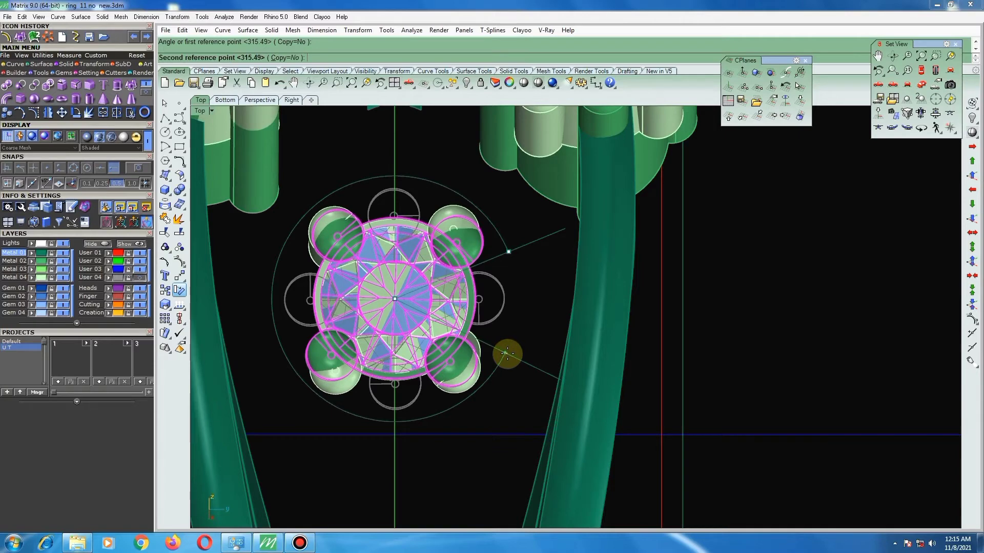
{"action": "scroll", "coordinate": [528, 345], "scroll_direction": "up", "scroll_amount": 1}
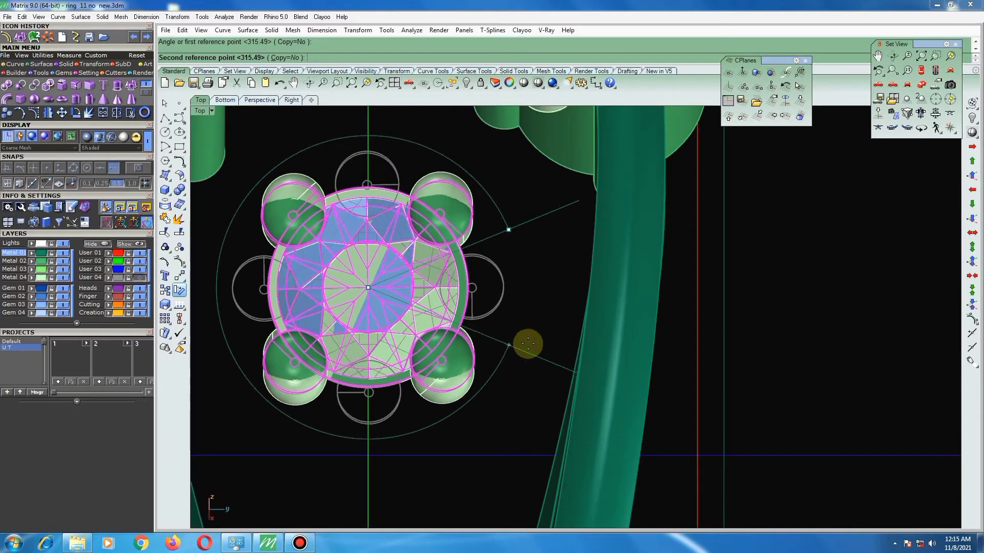
{"action": "scroll", "coordinate": [643, 352], "scroll_direction": "down", "scroll_amount": 2}
{"action": "scroll", "coordinate": [610, 374], "scroll_direction": "up", "scroll_amount": 2}
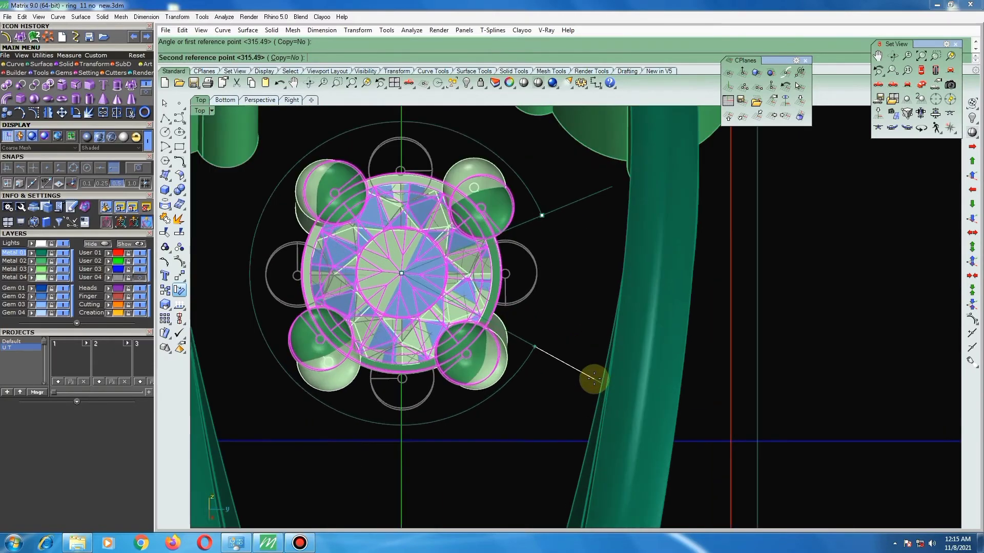
{"action": "left_click", "coordinate": [620, 372]}
{"action": "scroll", "coordinate": [546, 314], "scroll_direction": "down", "scroll_amount": 3}
Reset the construction plane to World Top and select the right-hand gem head.
{"action": "scroll", "coordinate": [665, 337], "scroll_direction": "down", "scroll_amount": 2}
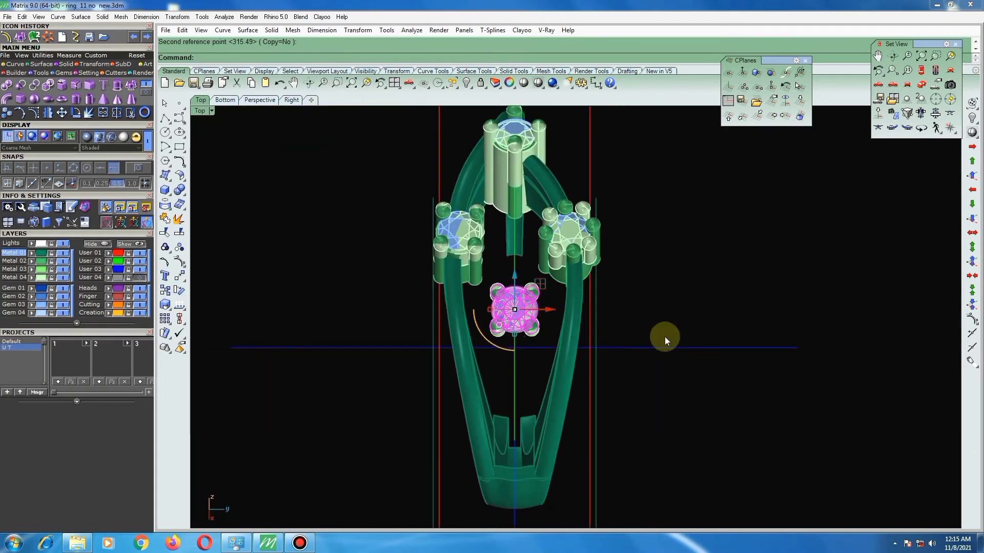
{"action": "key", "text": "Escape"}
{"action": "right_click_drag", "start_coordinate": [520, 313], "coordinate": [453, 327]}
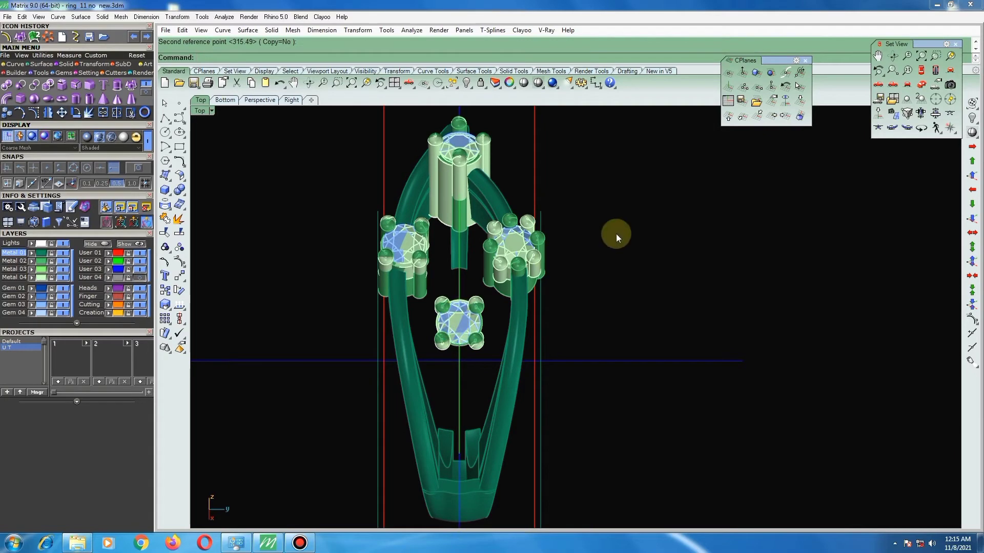
{"action": "left_click", "coordinate": [801, 99]}
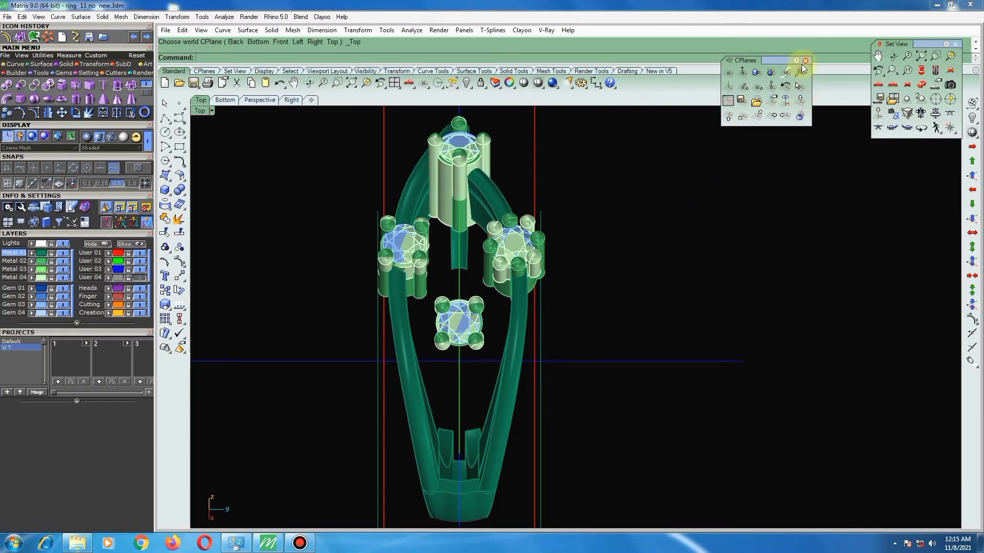
{"action": "left_click", "coordinate": [805, 61]}
{"action": "mouse_move", "coordinate": [562, 290]}
{"action": "right_mouse_down", "text": "ctrl+shift"}
{"action": "mouse_move", "coordinate": [558, 281]}
{"action": "mouse_move", "coordinate": [478, 347]}
{"action": "mouse_move", "coordinate": [567, 272]}
{"action": "mouse_move", "coordinate": [597, 199]}
{"action": "right_mouse_up", "text": "ctrl+shift"}
{"action": "key", "text": "ctrl+a"}
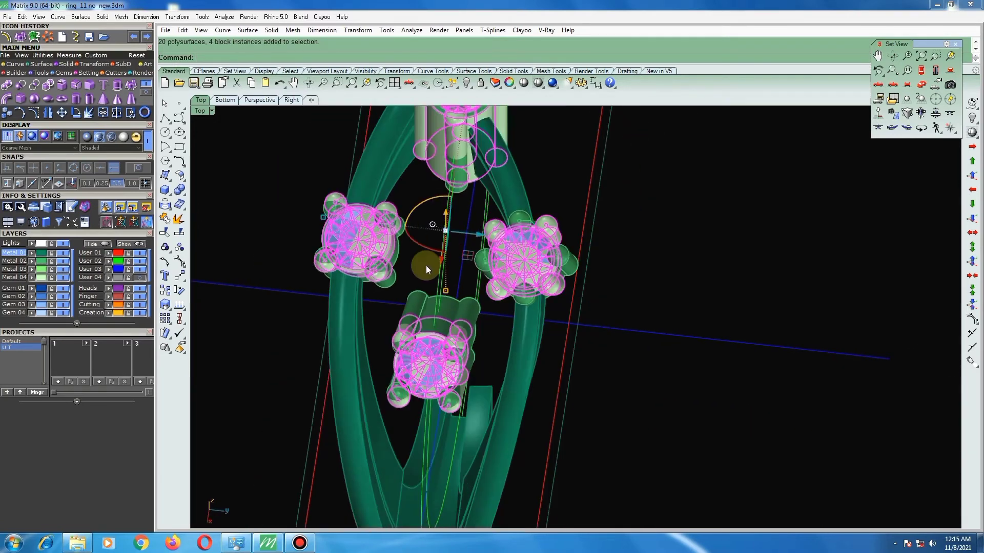
{"action": "scroll", "coordinate": [530, 287], "scroll_direction": "up", "scroll_amount": 2}
{"action": "scroll", "coordinate": [540, 287], "scroll_direction": "up", "scroll_amount": 2}
{"action": "left_click", "coordinate": [540, 287]}
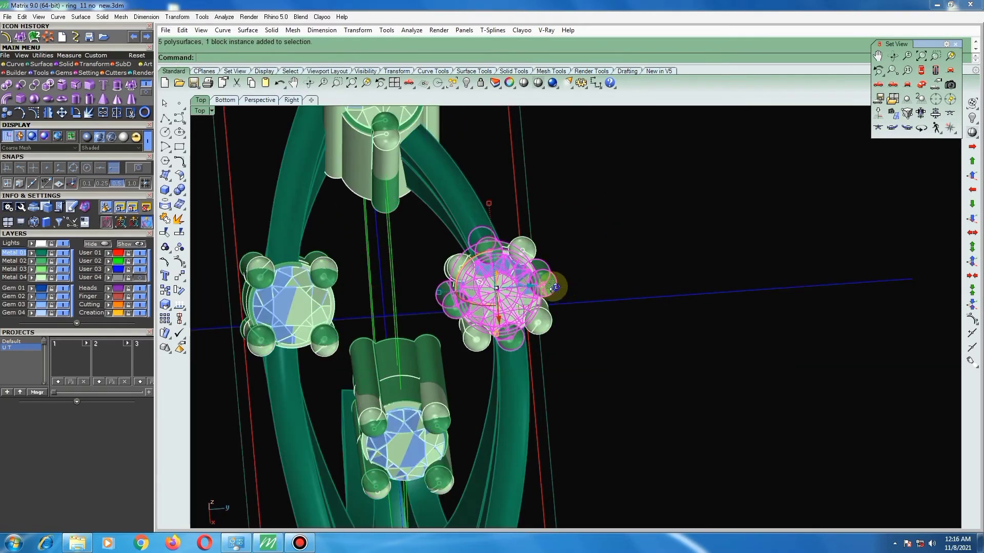
{"action": "scroll", "coordinate": [552, 285], "scroll_direction": "up", "scroll_amount": 2}
{"action": "right_click_drag", "start_coordinate": [552, 286], "coordinate": [549, 282], "text": "ctrl+shift"}
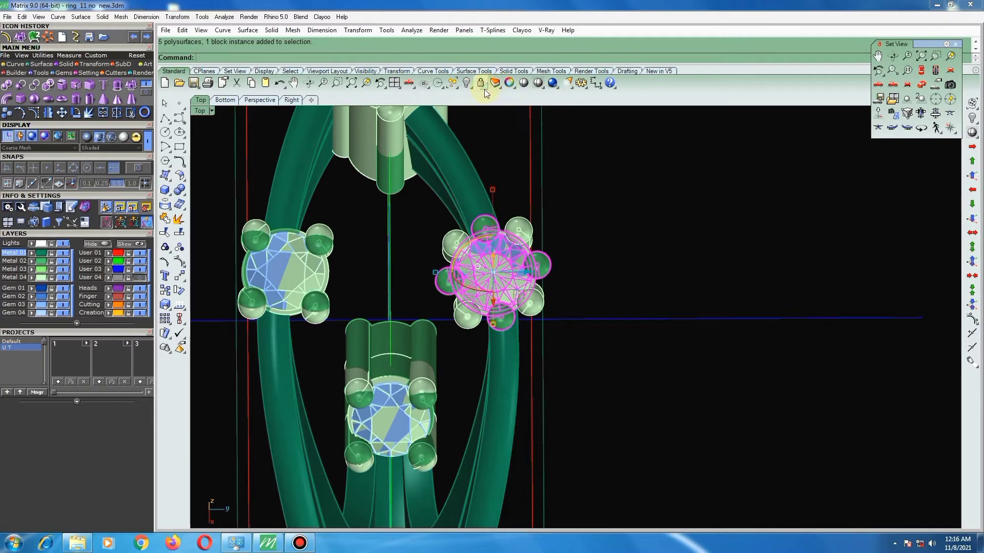
Rotate the right-hand head about its gem centre toward the band beneath it.
{"action": "left_click", "coordinate": [426, 86]}
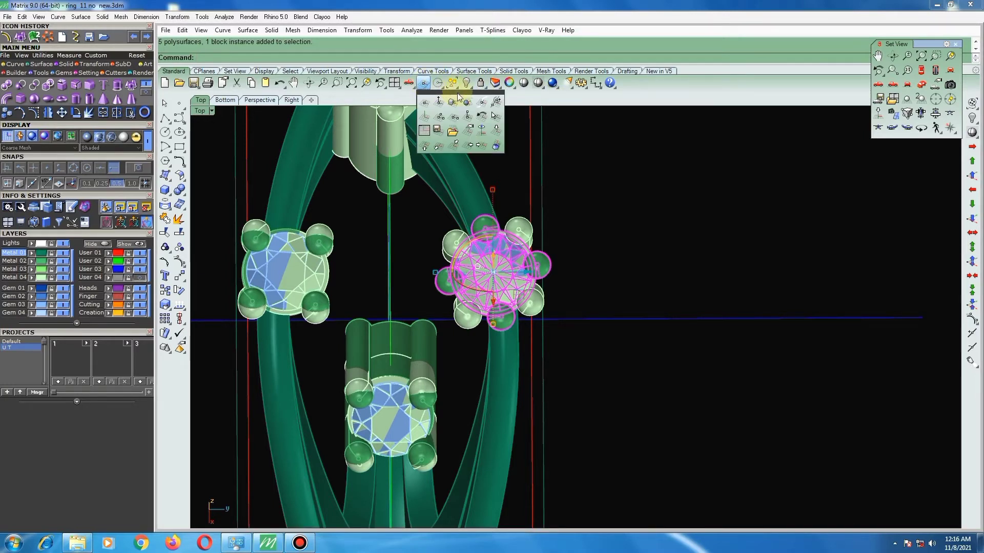
{"action": "mouse_move", "coordinate": [458, 97]}
{"action": "left_mouse_down"}
{"action": "mouse_move", "coordinate": [576, 103]}
{"action": "mouse_move", "coordinate": [689, 130]}
{"action": "mouse_move", "coordinate": [724, 48]}
{"action": "left_mouse_up"}
{"action": "left_click", "coordinate": [732, 91]}
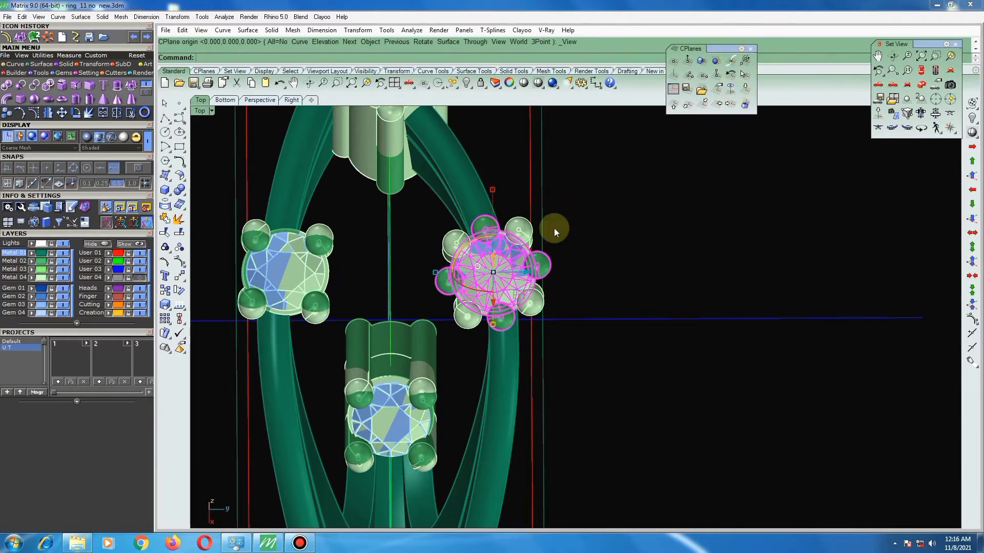
{"action": "left_click", "coordinate": [178, 291]}
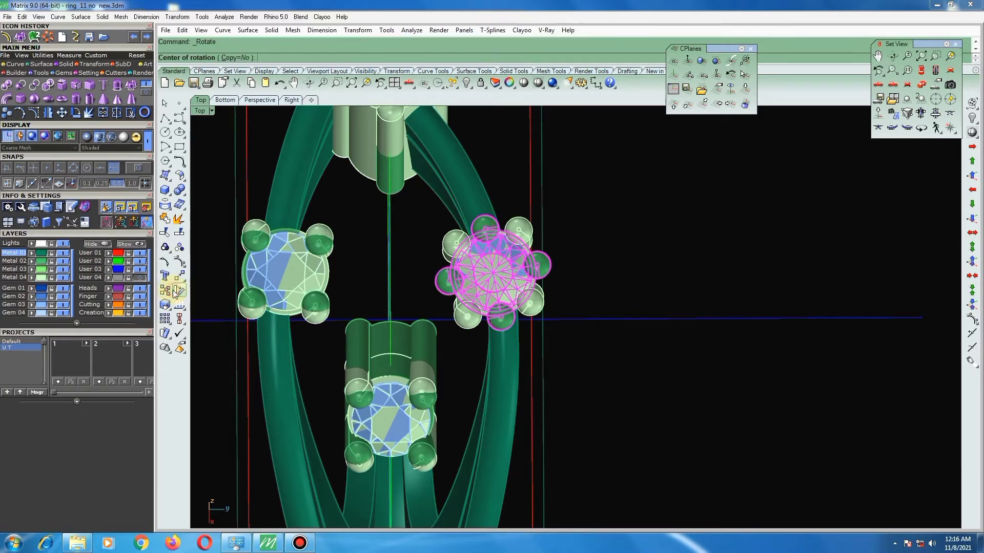
{"action": "scroll", "coordinate": [492, 270], "scroll_direction": "up", "scroll_amount": 2}
{"action": "scroll", "coordinate": [487, 264], "scroll_direction": "up", "scroll_amount": 3}
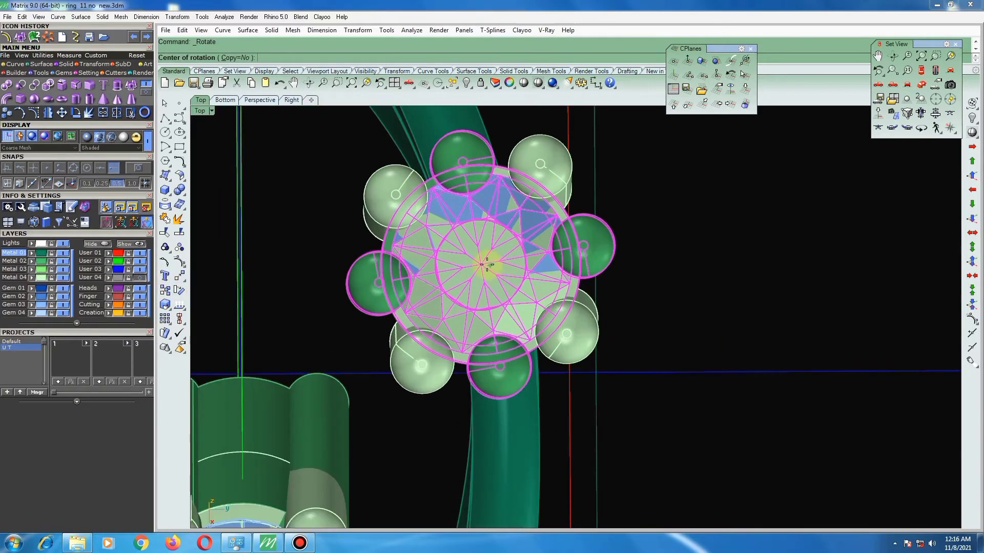
{"action": "left_click", "coordinate": [483, 264]}
{"action": "left_click", "coordinate": [753, 191]}
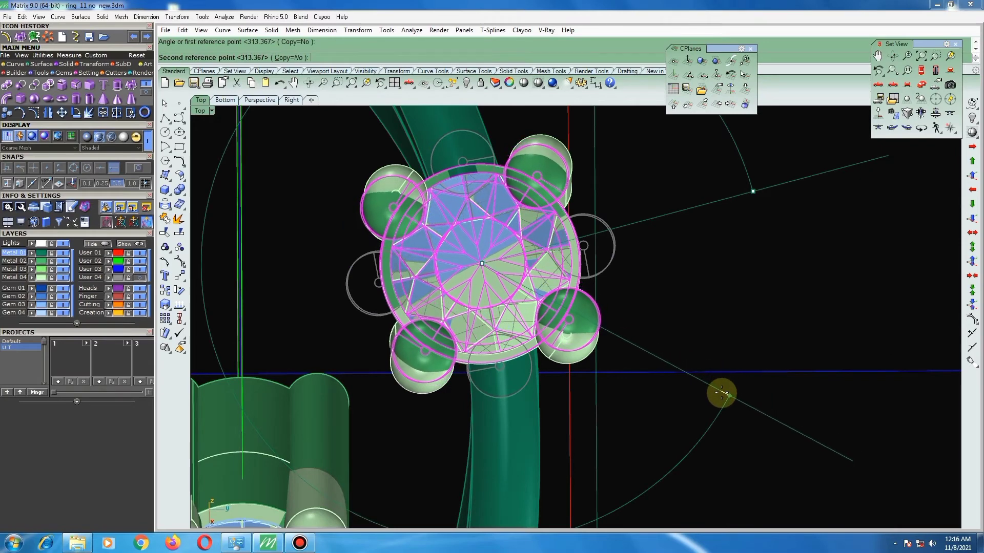
{"action": "left_click", "coordinate": [722, 400]}
{"action": "scroll", "coordinate": [638, 364], "scroll_direction": "down", "scroll_amount": 1}
{"action": "scroll", "coordinate": [479, 287], "scroll_direction": "down", "scroll_amount": 3}
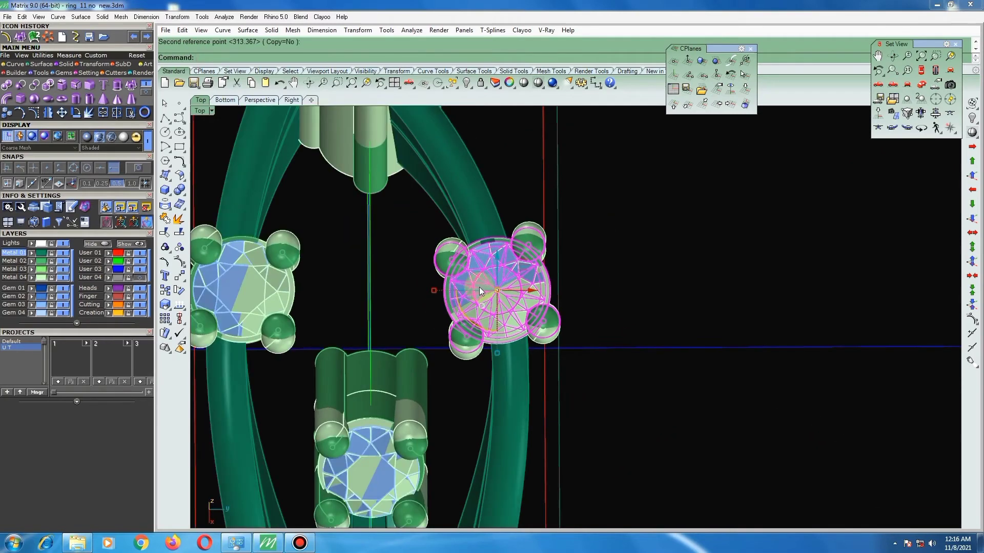
{"action": "scroll", "coordinate": [492, 271], "scroll_direction": "up", "scroll_amount": 4}
Rotate the head again about its gem centre so its prongs align with the band.
{"action": "key", "text": "Return"}
{"action": "scroll", "coordinate": [476, 251], "scroll_direction": "up", "scroll_amount": 3}
{"action": "scroll", "coordinate": [466, 236], "scroll_direction": "up", "scroll_amount": 3}
{"action": "left_click", "coordinate": [417, 205]}
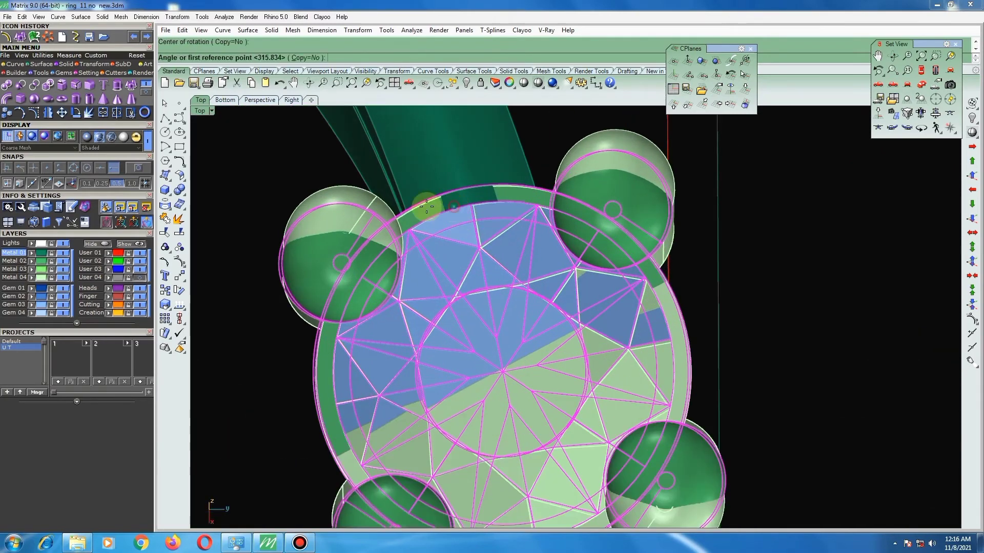
{"action": "scroll", "coordinate": [640, 285], "scroll_direction": "down", "scroll_amount": 2}
{"action": "left_click", "coordinate": [721, 281]}
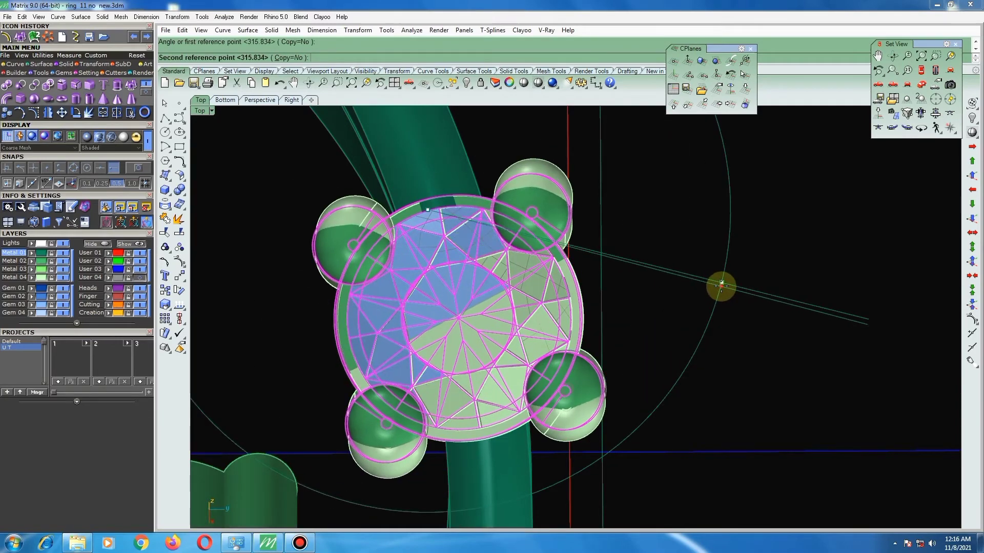
{"action": "left_click", "coordinate": [719, 285]}
{"action": "scroll", "coordinate": [615, 333], "scroll_direction": "down", "scroll_amount": 3}
Delete the overlapping duplicate head parts and recentre the ring.
{"action": "key", "text": "ctrl+a"}
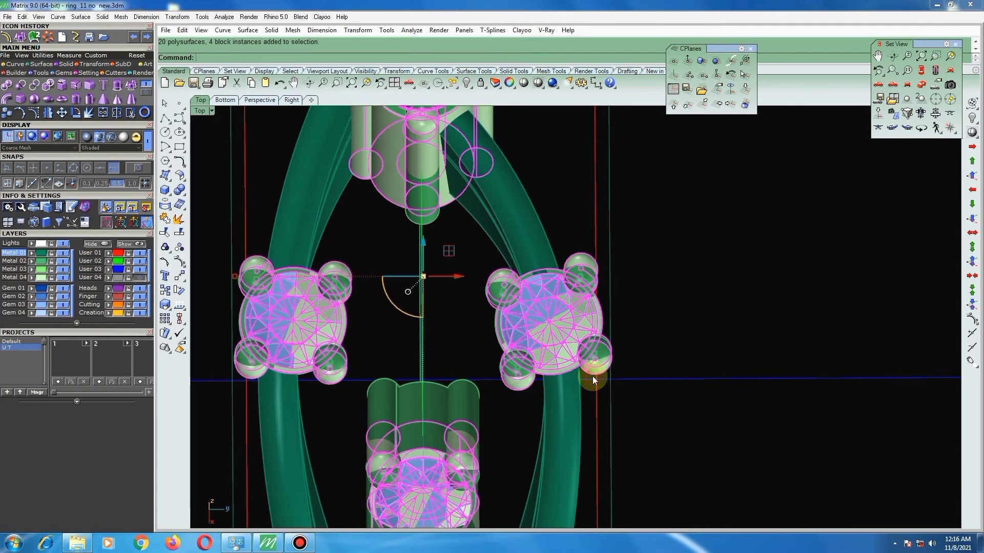
{"action": "scroll", "coordinate": [592, 376], "scroll_direction": "down", "scroll_amount": 5}
{"action": "key", "text": "Delete"}
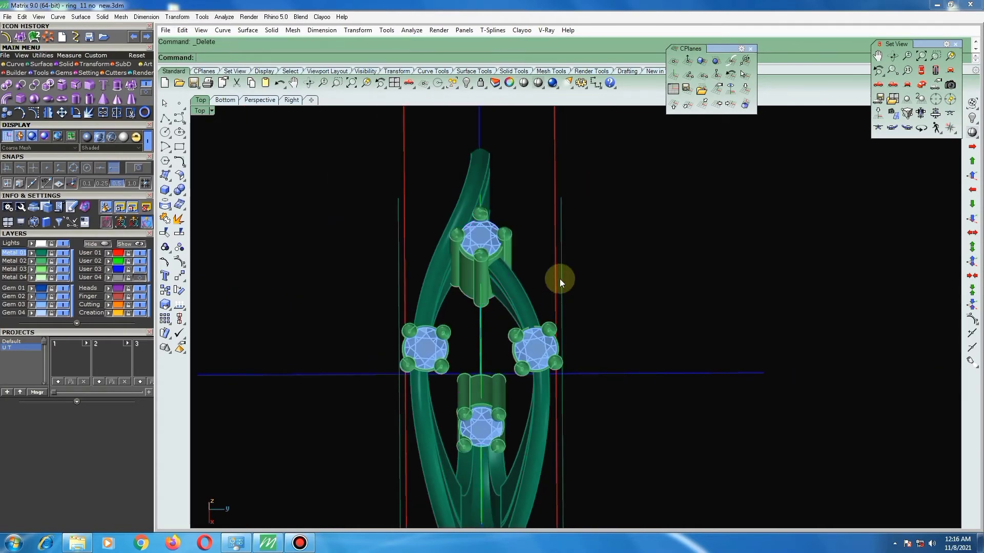
{"action": "scroll", "coordinate": [560, 279], "scroll_direction": "down", "scroll_amount": 3}
{"action": "scroll", "coordinate": [452, 364], "scroll_direction": "down", "scroll_amount": 2}
{"action": "right_click_drag", "start_coordinate": [593, 325], "coordinate": [616, 302]}
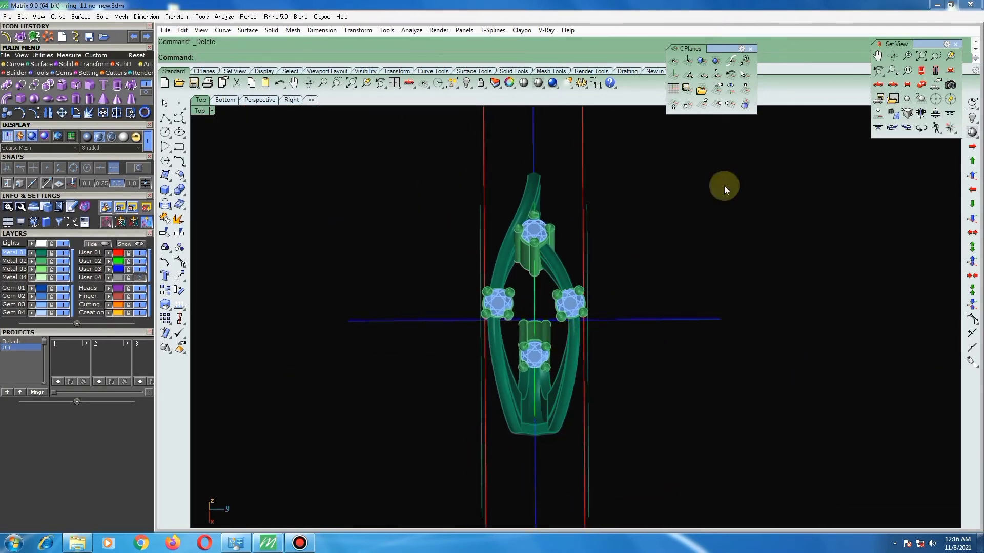
Reset the CPlane to World Top and split into Top, Perspective, Front and Right viewports.
{"action": "left_click", "coordinate": [745, 89]}
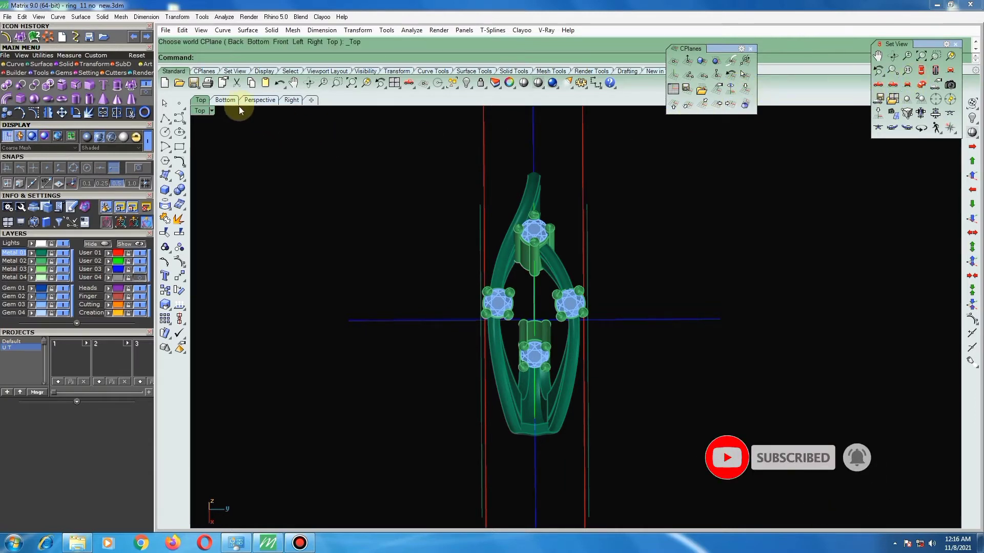
{"action": "scroll", "coordinate": [274, 217], "scroll_direction": "down", "scroll_amount": 2}
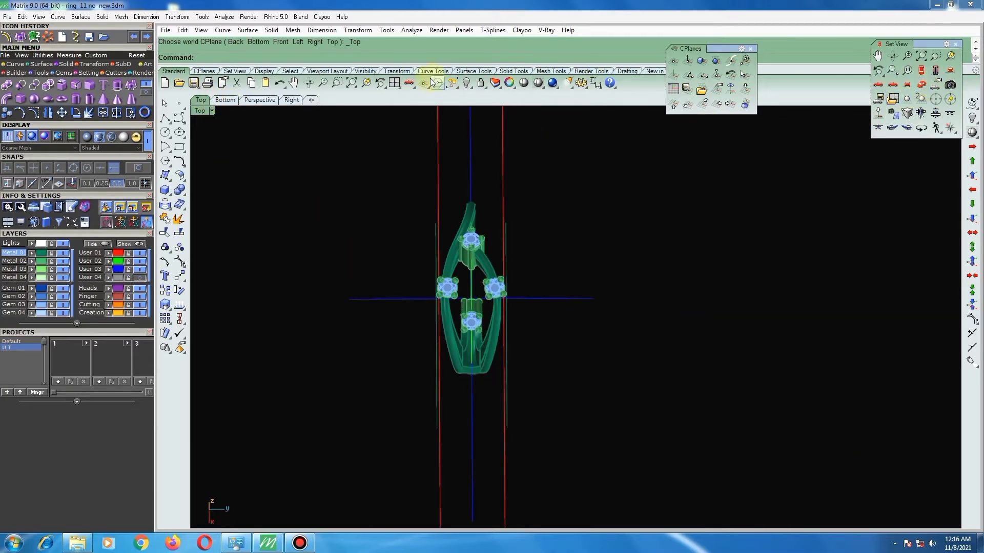
{"action": "left_click", "coordinate": [393, 85]}
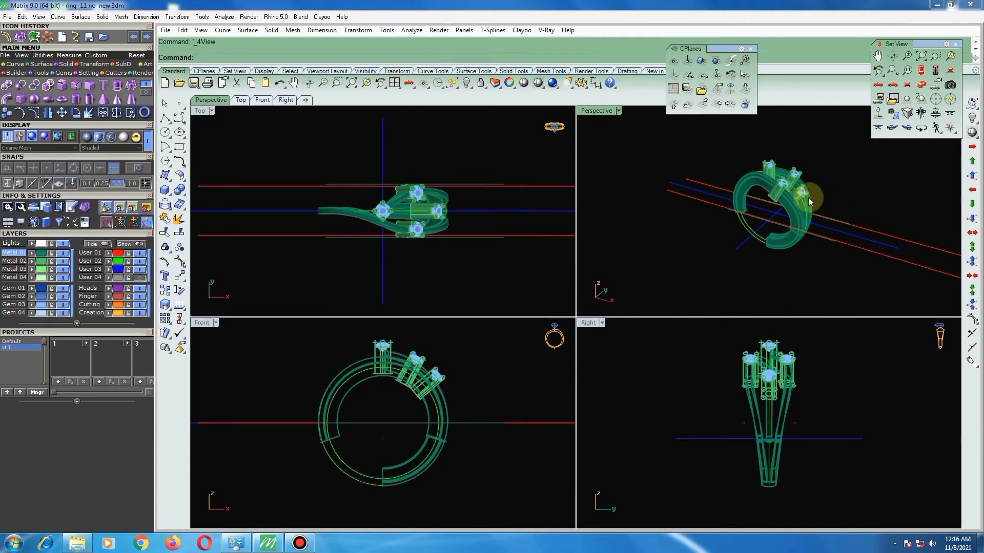
Close the floating construction plane tools and zoom in on the heads.
{"action": "left_click", "coordinate": [750, 49]}
{"action": "scroll", "coordinate": [604, 253], "scroll_direction": "down", "scroll_amount": 2}
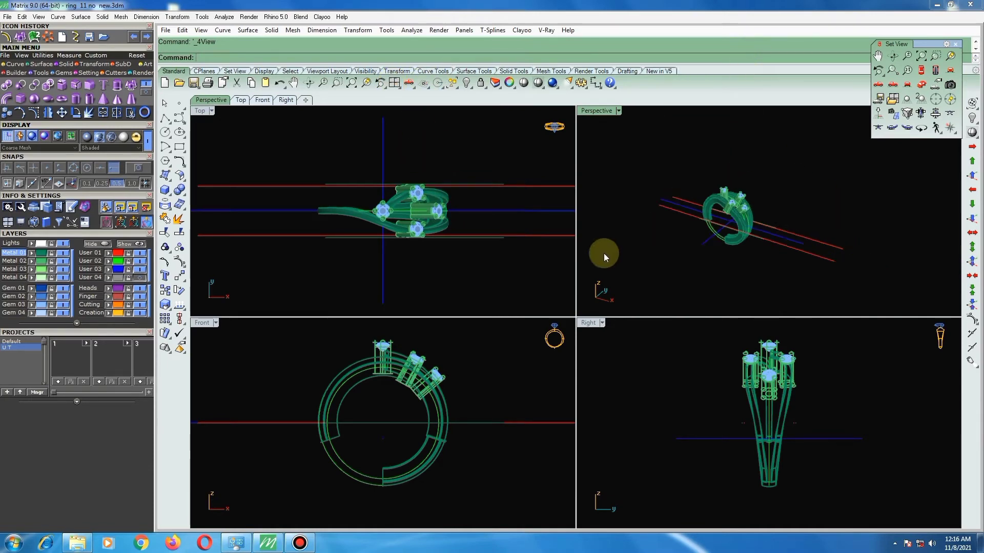
{"action": "scroll", "coordinate": [376, 211], "scroll_direction": "up", "scroll_amount": 2}
{"action": "scroll", "coordinate": [368, 234], "scroll_direction": "up", "scroll_amount": 1}
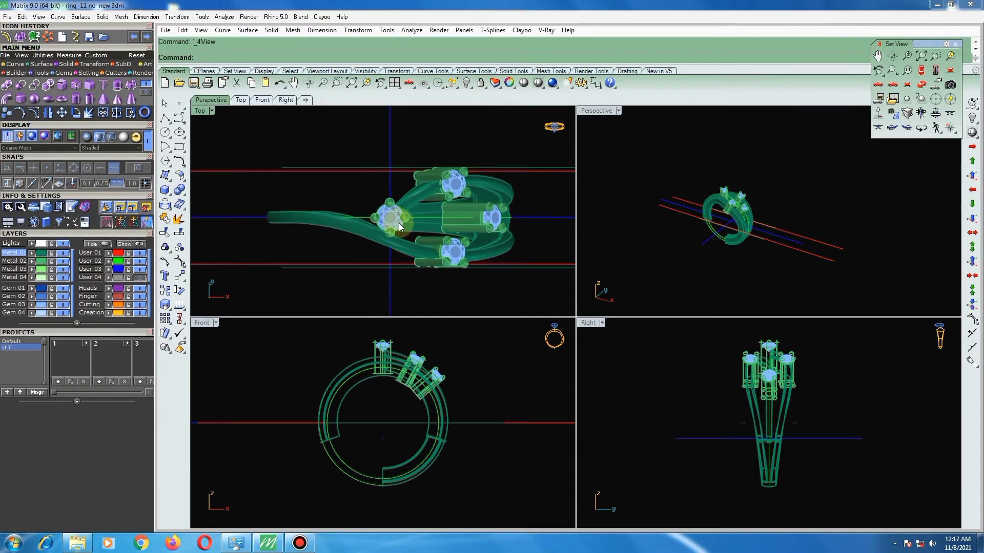
{"action": "scroll", "coordinate": [398, 223], "scroll_direction": "up", "scroll_amount": 1}
{"action": "scroll", "coordinate": [389, 472], "scroll_direction": "up", "scroll_amount": 2}
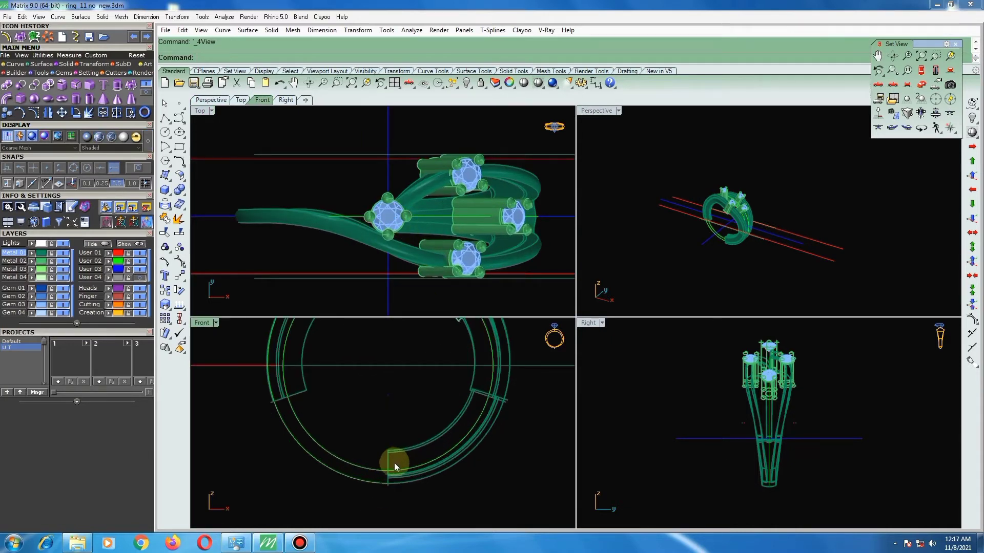
{"action": "scroll", "coordinate": [394, 462], "scroll_direction": "down", "scroll_amount": 1}
Group the three selected prong heads together.
{"action": "left_click", "coordinate": [437, 162]}
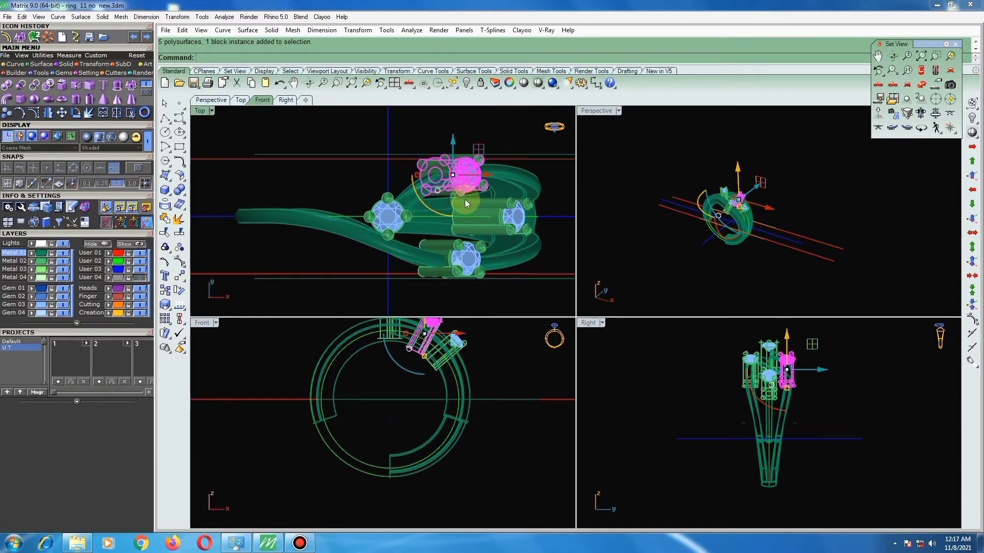
{"action": "left_click", "coordinate": [496, 219], "text": "shift"}
{"action": "left_click", "coordinate": [447, 266], "text": "shift"}
{"action": "scroll", "coordinate": [451, 256], "scroll_direction": "down", "scroll_amount": 2}
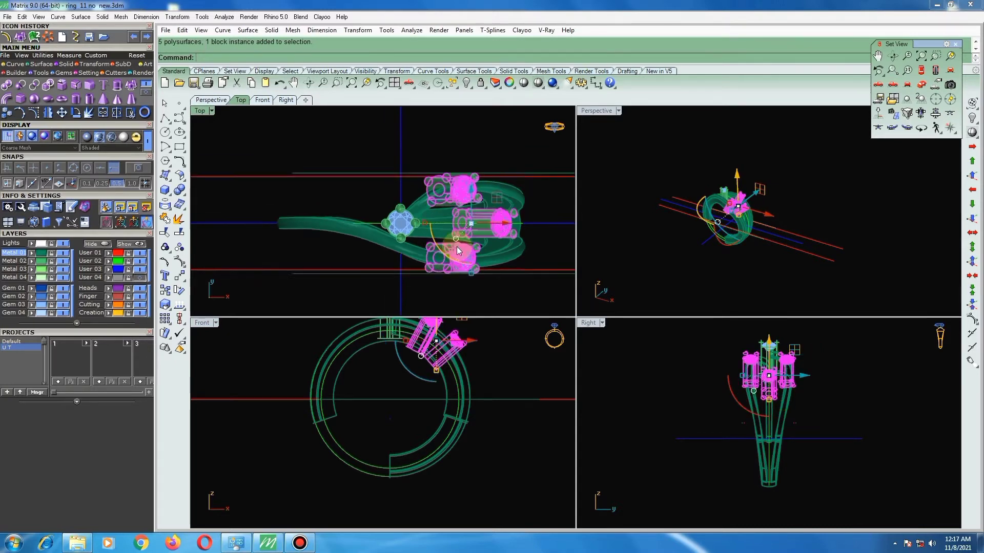
{"action": "scroll", "coordinate": [456, 247], "scroll_direction": "down", "scroll_amount": 3}
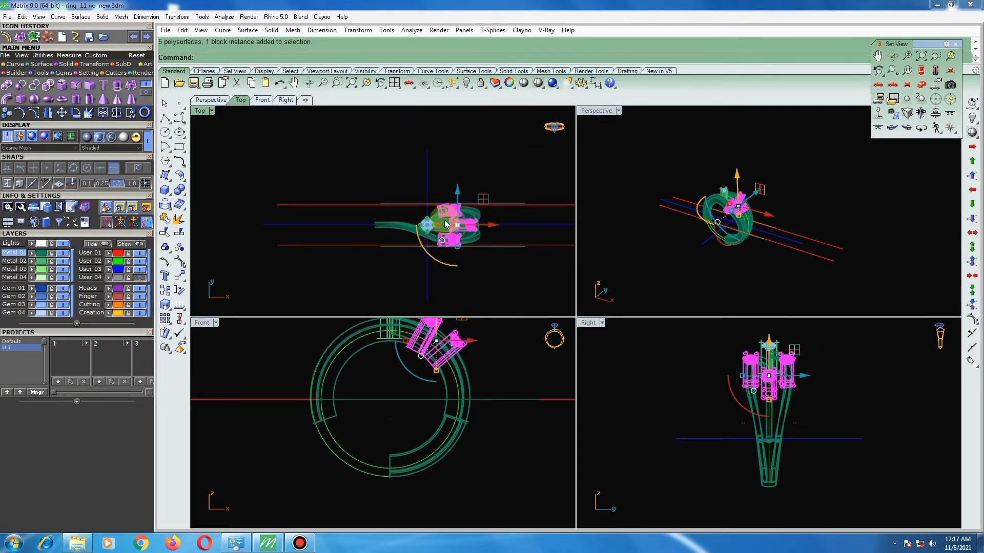
{"action": "left_click", "coordinate": [181, 252]}
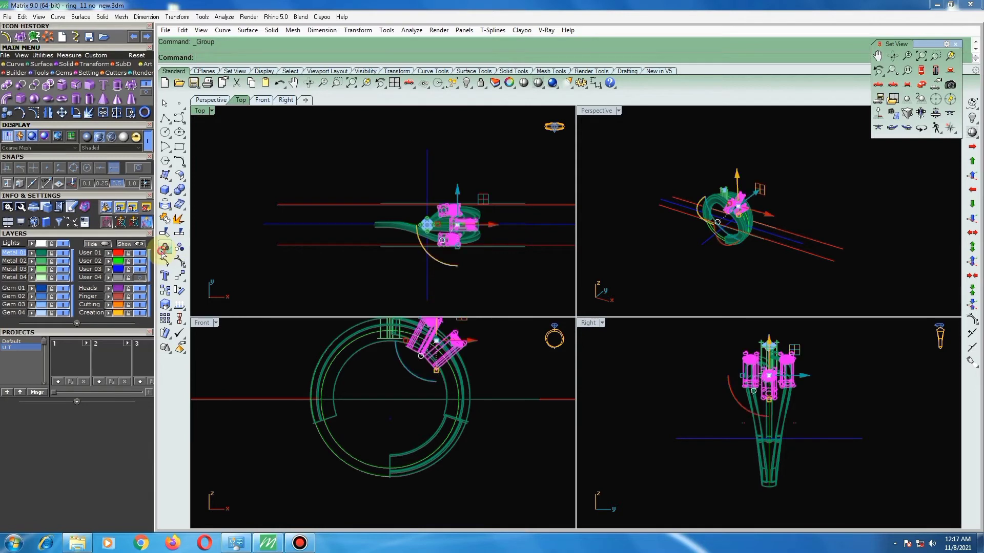
Clear the selection by clicking empty space in the Top viewport.
{"action": "left_click", "coordinate": [413, 178]}
{"action": "left_click", "coordinate": [442, 162]}
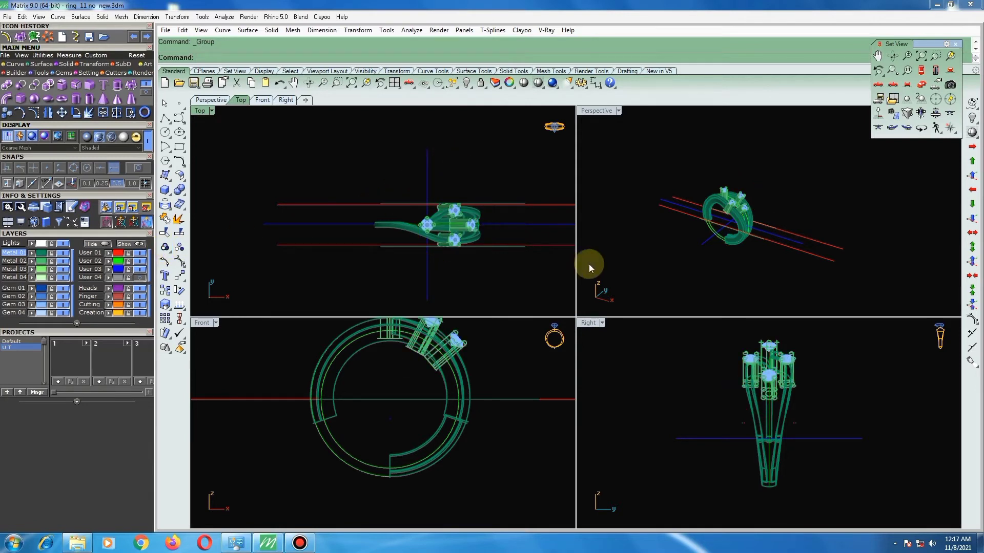
{"action": "scroll", "coordinate": [765, 484], "scroll_direction": "up", "scroll_amount": 2}
{"action": "scroll", "coordinate": [760, 445], "scroll_direction": "up", "scroll_amount": 2}
Switch the Perspective and Front viewports to Shaded display.
{"action": "left_click", "coordinate": [757, 397]}
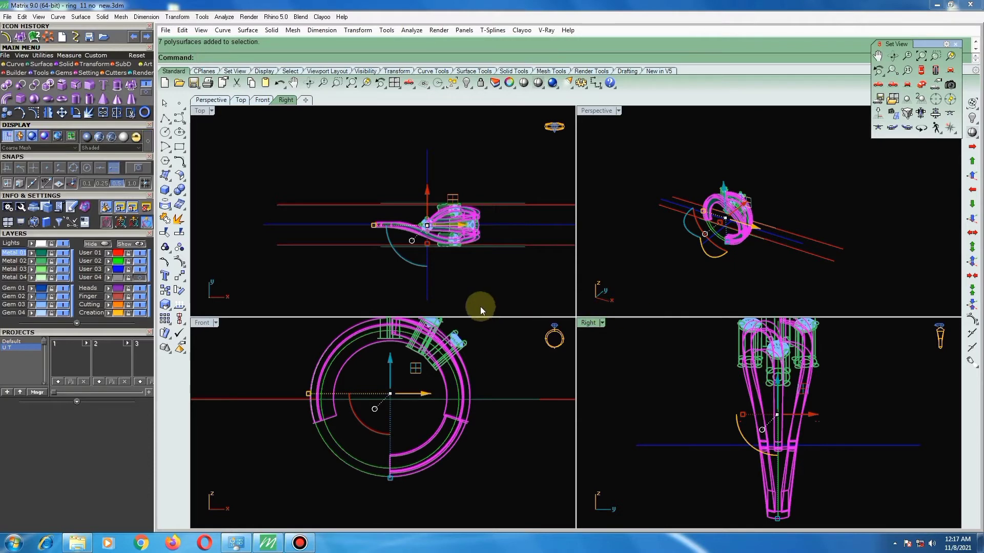
{"action": "left_click", "coordinate": [538, 82]}
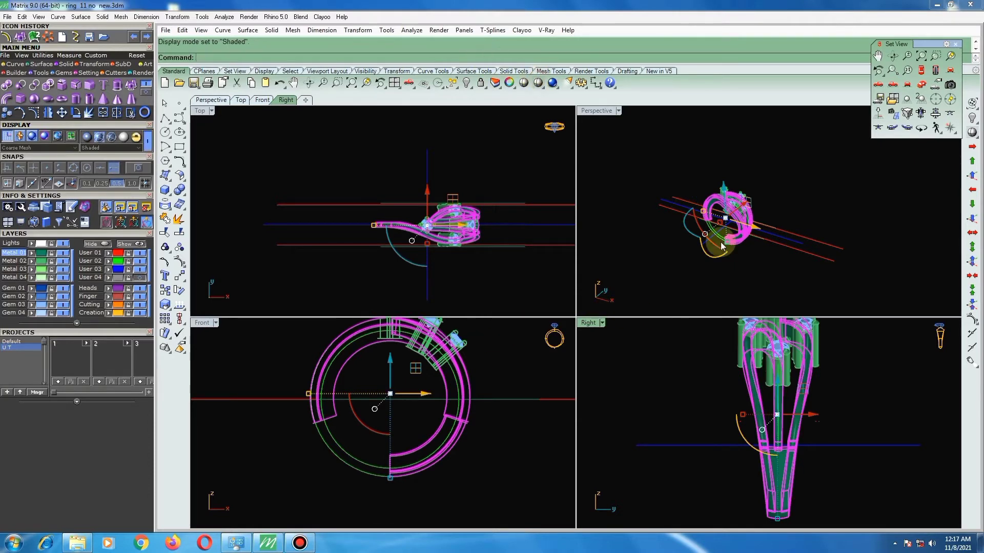
{"action": "right_click_drag", "start_coordinate": [767, 270], "coordinate": [755, 275]}
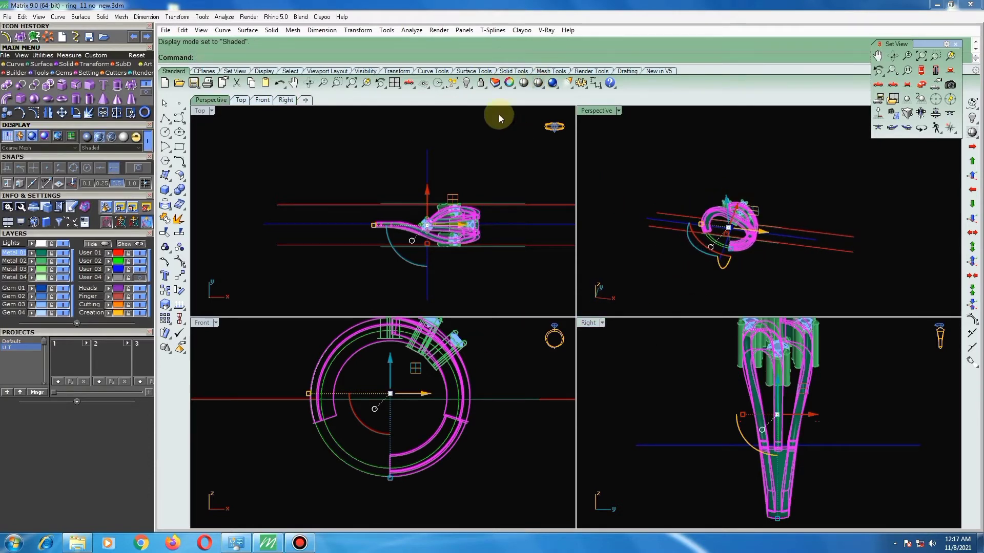
{"action": "right_click_drag", "start_coordinate": [462, 336], "coordinate": [479, 342]}
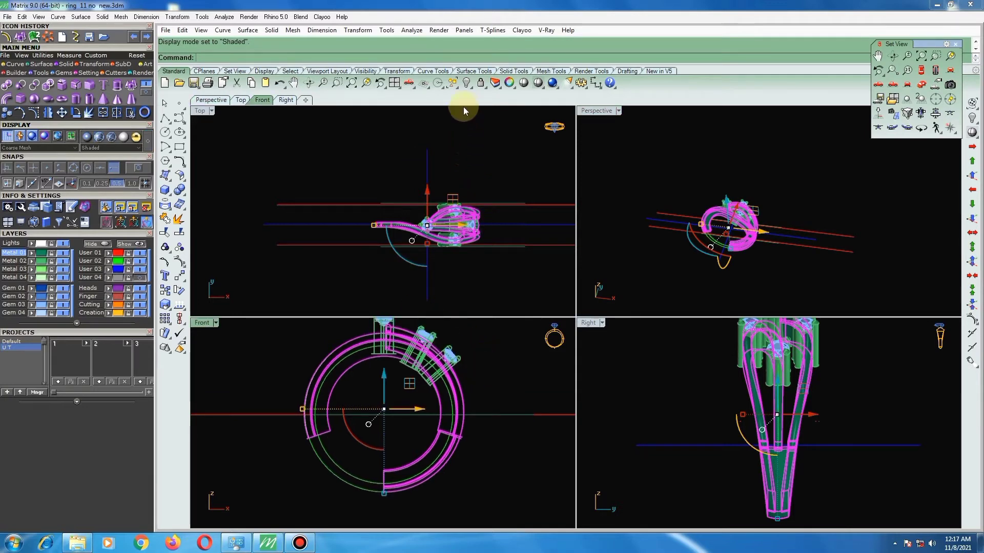
{"action": "left_click", "coordinate": [538, 83]}
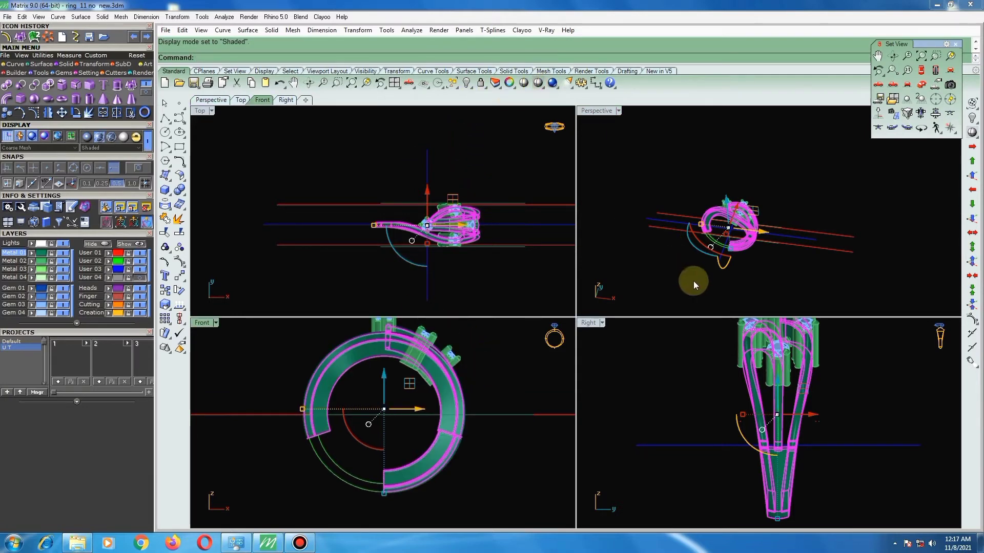
Orbit the Perspective view and select the whole ring with its three gem heads.
{"action": "left_click", "coordinate": [724, 266]}
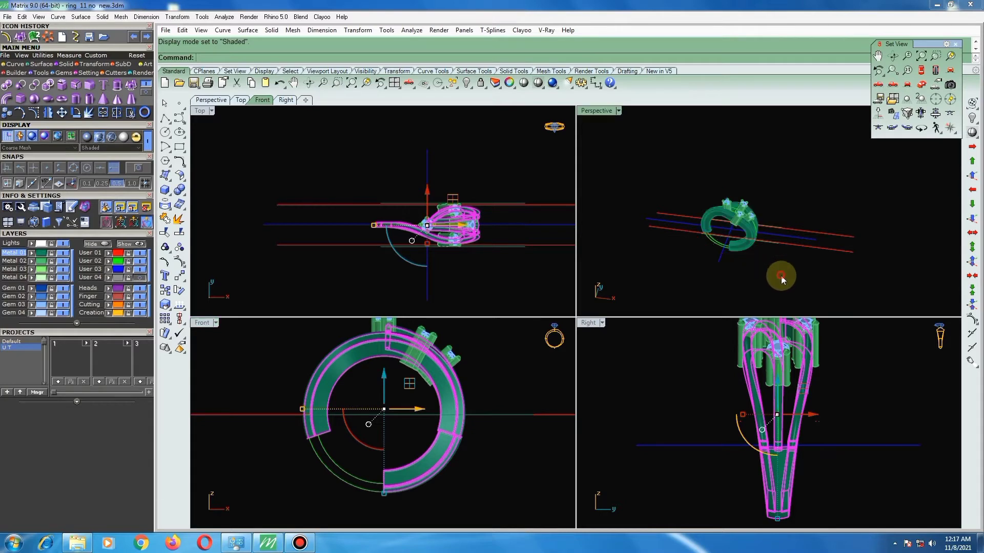
{"action": "right_click_drag", "start_coordinate": [781, 275], "coordinate": [702, 204]}
{"action": "scroll", "coordinate": [716, 220], "scroll_direction": "up", "scroll_amount": 2}
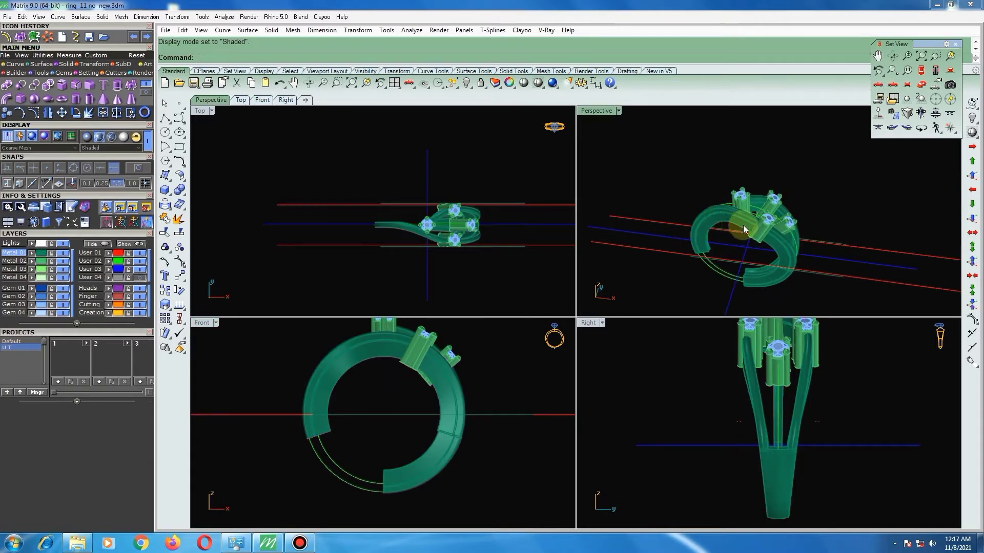
{"action": "left_click", "coordinate": [739, 220]}
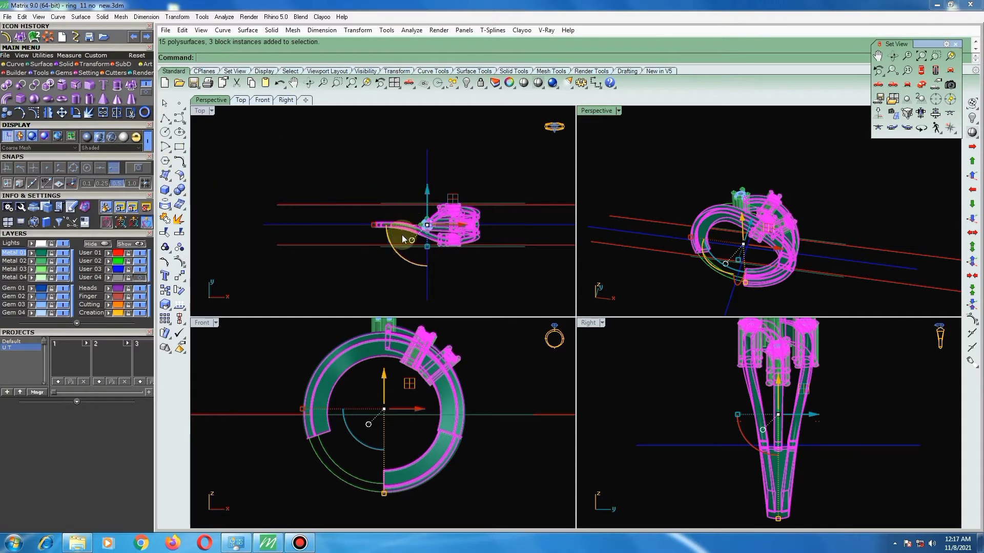
Polar-array the ring around centre 0 into 2 items over 360 degrees.
{"action": "scroll", "coordinate": [402, 235], "scroll_direction": "up", "scroll_amount": 2}
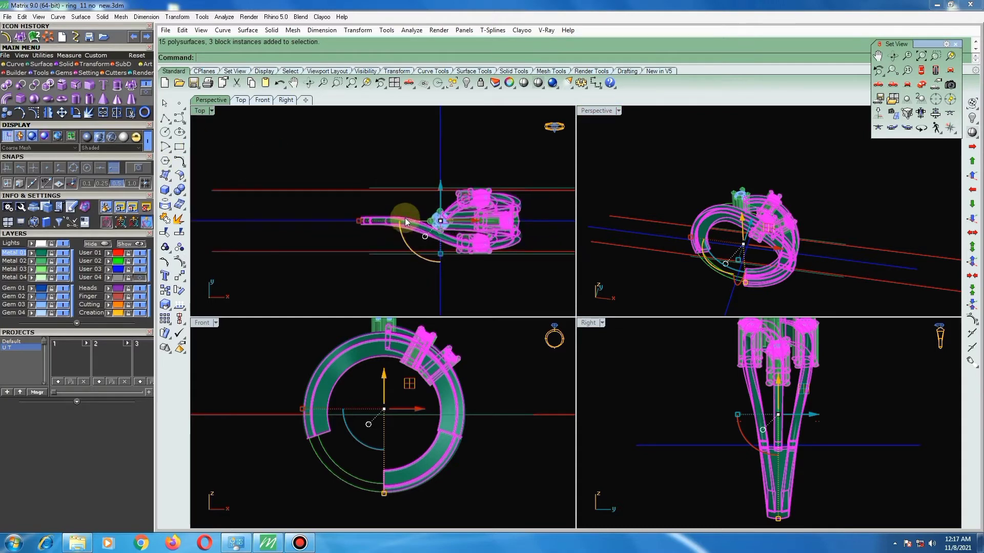
{"action": "left_click", "coordinate": [178, 293]}
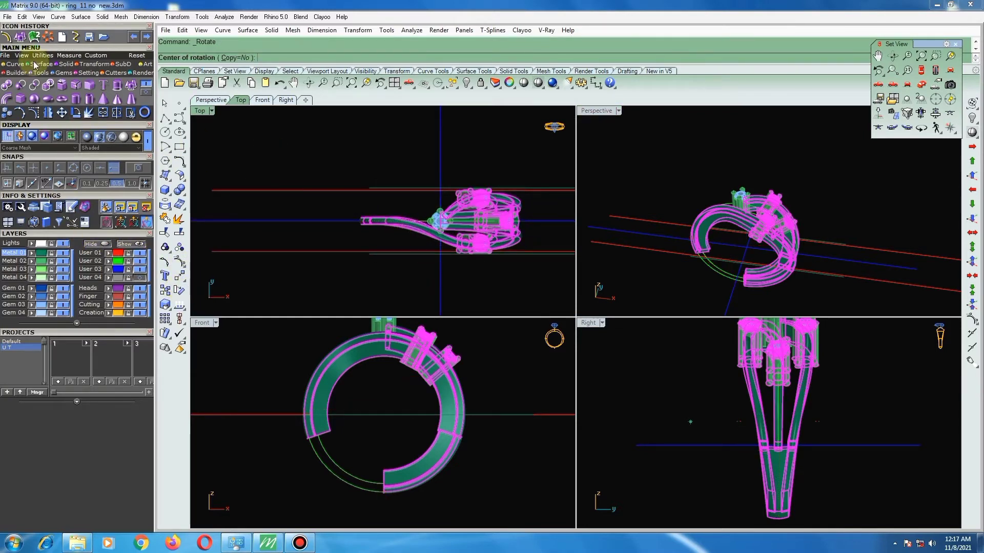
{"action": "left_click", "coordinate": [48, 36]}
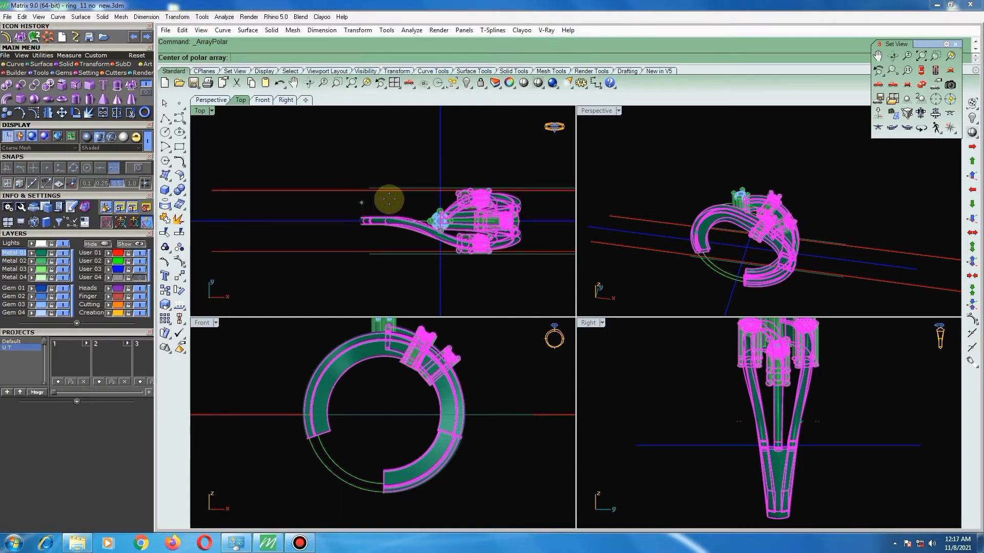
{"action": "type", "text": "0"}
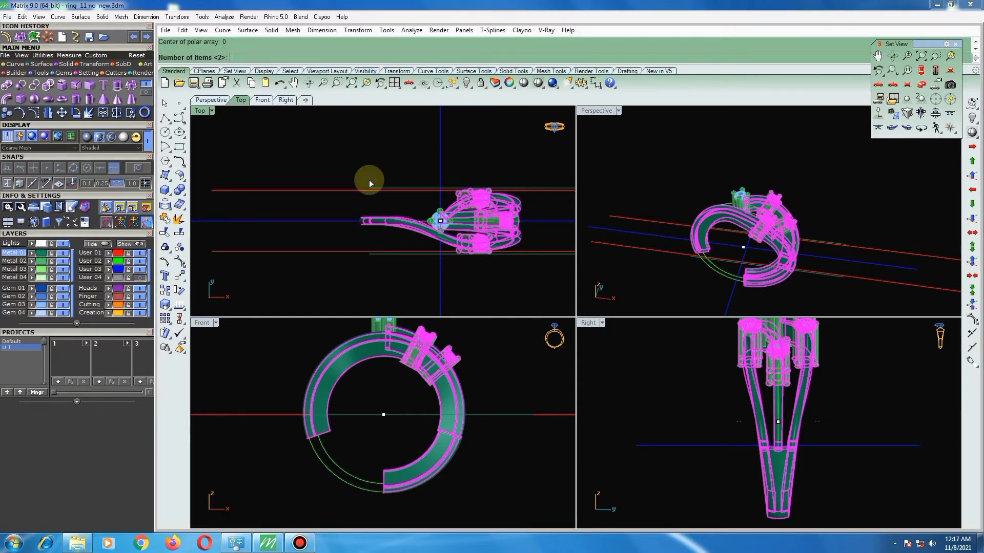
{"action": "key", "text": "Return"}
{"action": "key", "text": "Return"}
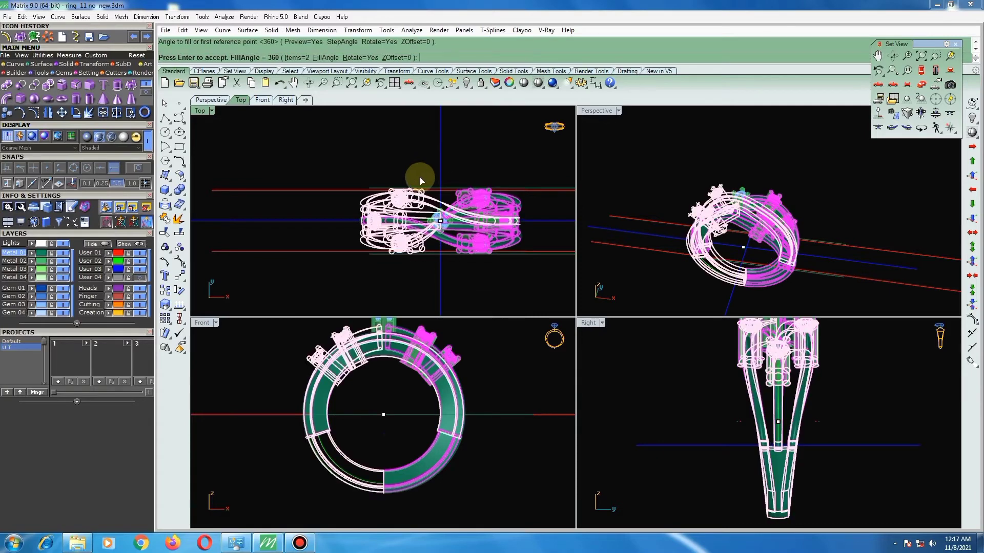
{"action": "key", "text": "Return"}
{"action": "key", "text": "Escape"}
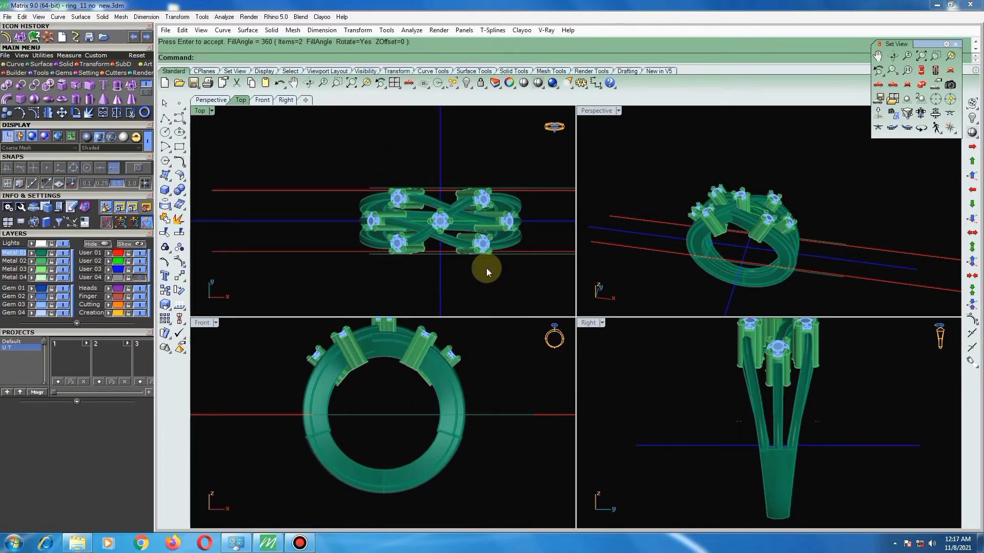
Orbit and zoom the views to inspect the bands and prong heads closely.
{"action": "right_click_drag", "start_coordinate": [469, 253], "coordinate": [328, 129], "text": "ctrl+shift"}
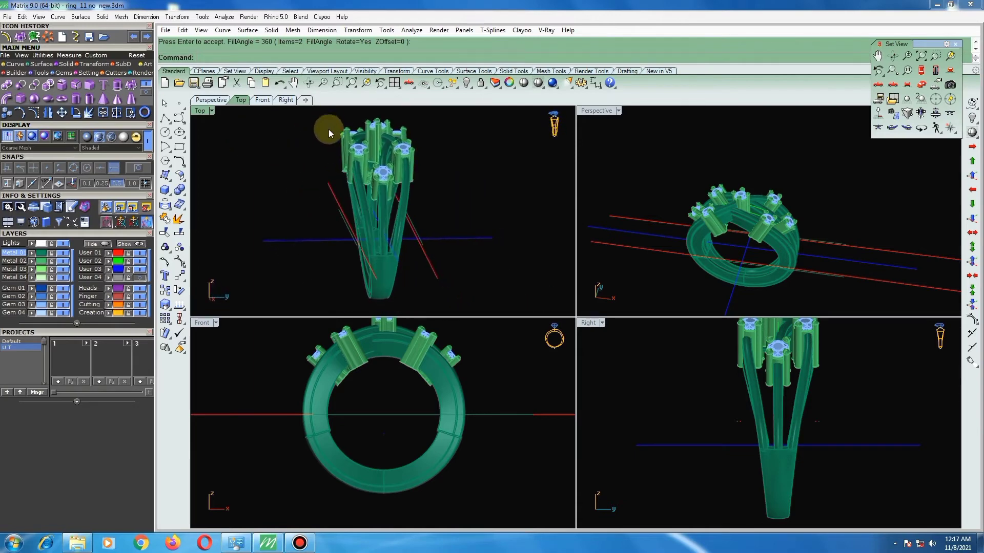
{"action": "mouse_move", "coordinate": [410, 197]}
{"action": "right_mouse_down", "text": "ctrl+shift"}
{"action": "mouse_move", "coordinate": [542, 207]}
{"action": "mouse_move", "coordinate": [411, 209]}
{"action": "mouse_move", "coordinate": [307, 154]}
{"action": "mouse_move", "coordinate": [260, 187]}
{"action": "mouse_move", "coordinate": [334, 292]}
{"action": "right_mouse_up", "text": "ctrl+shift"}
{"action": "scroll", "coordinate": [329, 299], "scroll_direction": "up", "scroll_amount": 3}
{"action": "scroll", "coordinate": [307, 287], "scroll_direction": "up", "scroll_amount": 2}
{"action": "scroll", "coordinate": [310, 267], "scroll_direction": "up", "scroll_amount": 2}
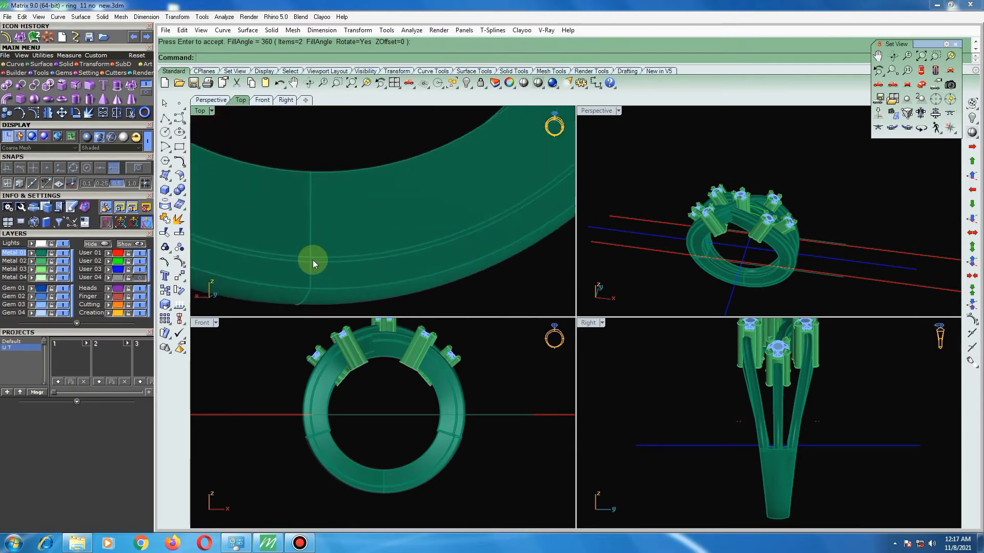
{"action": "scroll", "coordinate": [309, 258], "scroll_direction": "up", "scroll_amount": 2}
{"action": "right_click_drag", "start_coordinate": [303, 251], "coordinate": [391, 279], "text": "ctrl+shift"}
{"action": "scroll", "coordinate": [325, 254], "scroll_direction": "down", "scroll_amount": 2}
{"action": "scroll", "coordinate": [328, 257], "scroll_direction": "down", "scroll_amount": 2}
{"action": "scroll", "coordinate": [334, 250], "scroll_direction": "down", "scroll_amount": 2}
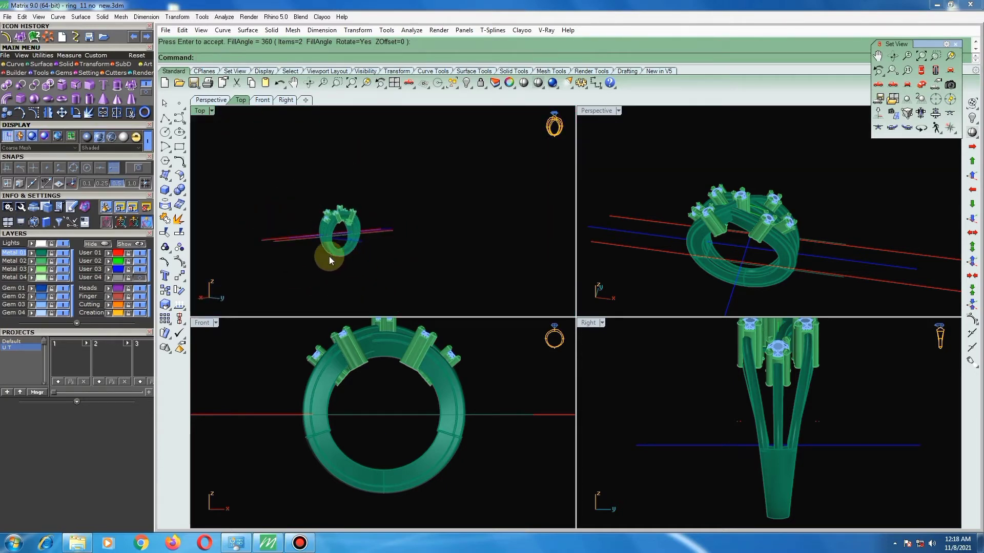
{"action": "mouse_move", "coordinate": [329, 256]}
{"action": "right_mouse_down", "text": "ctrl+shift"}
{"action": "mouse_move", "coordinate": [468, 284]}
{"action": "mouse_move", "coordinate": [474, 309]}
{"action": "mouse_move", "coordinate": [523, 138]}
{"action": "mouse_move", "coordinate": [549, 154]}
{"action": "mouse_move", "coordinate": [516, 139]}
{"action": "right_mouse_up", "text": "ctrl+shift"}
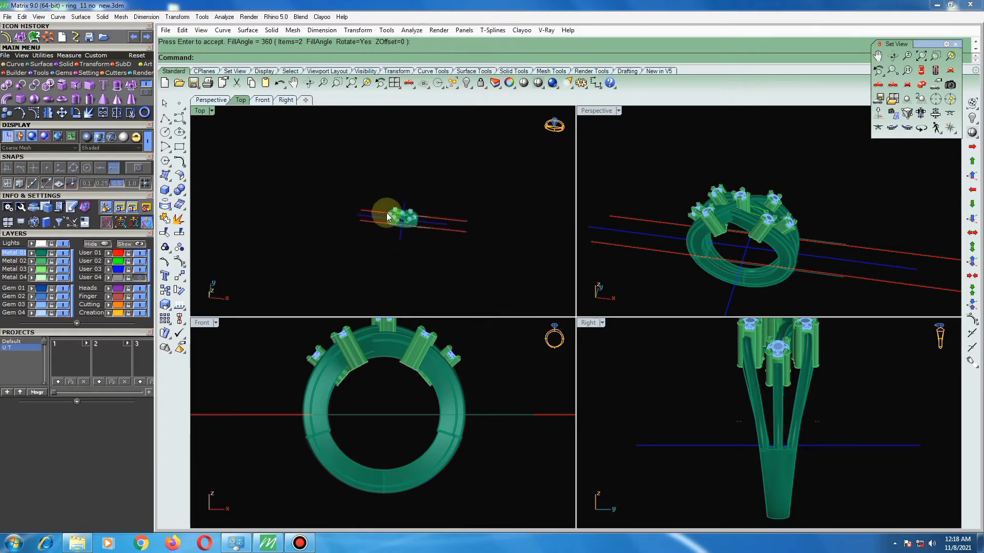
{"action": "scroll", "coordinate": [387, 213], "scroll_direction": "up", "scroll_amount": 4}
{"action": "scroll", "coordinate": [441, 231], "scroll_direction": "up", "scroll_amount": 1}
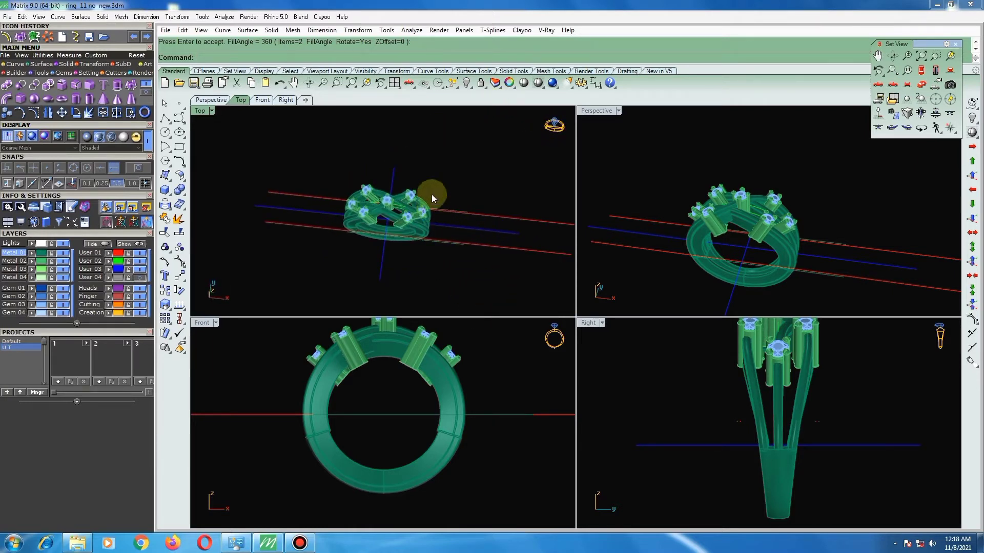
Zoom out to the whole ring and maximize the Right viewport.
{"action": "mouse_move", "coordinate": [774, 261]}
{"action": "right_mouse_down"}
{"action": "mouse_move", "coordinate": [654, 248]}
{"action": "mouse_move", "coordinate": [940, 204]}
{"action": "mouse_move", "coordinate": [922, 187]}
{"action": "mouse_move", "coordinate": [814, 168]}
{"action": "mouse_move", "coordinate": [824, 241]}
{"action": "mouse_move", "coordinate": [764, 275]}
{"action": "mouse_move", "coordinate": [847, 280]}
{"action": "right_mouse_up"}
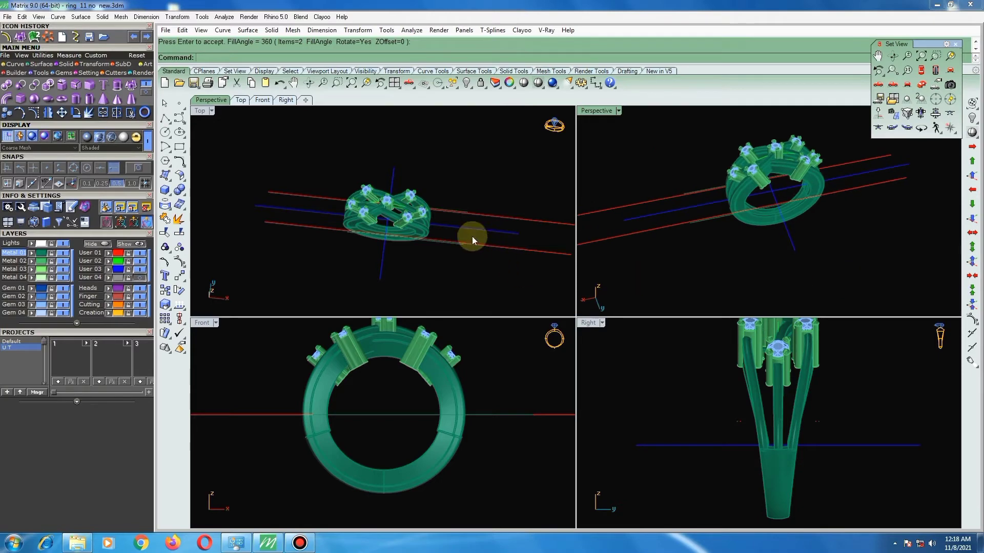
{"action": "mouse_move", "coordinate": [472, 235]}
{"action": "right_mouse_down"}
{"action": "mouse_move", "coordinate": [404, 235]}
{"action": "mouse_move", "coordinate": [391, 198]}
{"action": "mouse_move", "coordinate": [308, 158]}
{"action": "mouse_move", "coordinate": [341, 237]}
{"action": "right_mouse_up"}
{"action": "scroll", "coordinate": [397, 212], "scroll_direction": "up", "scroll_amount": 3}
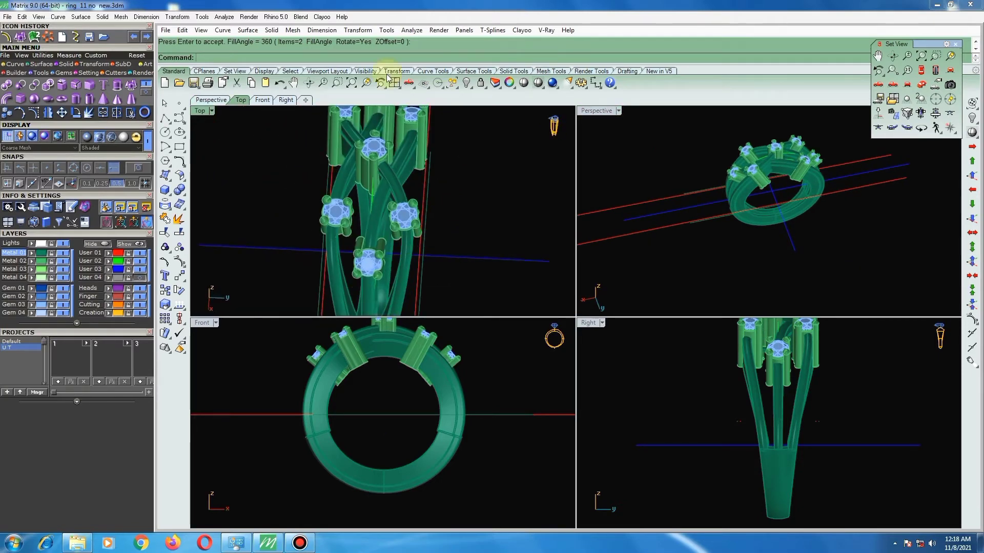
{"action": "left_click", "coordinate": [352, 83]}
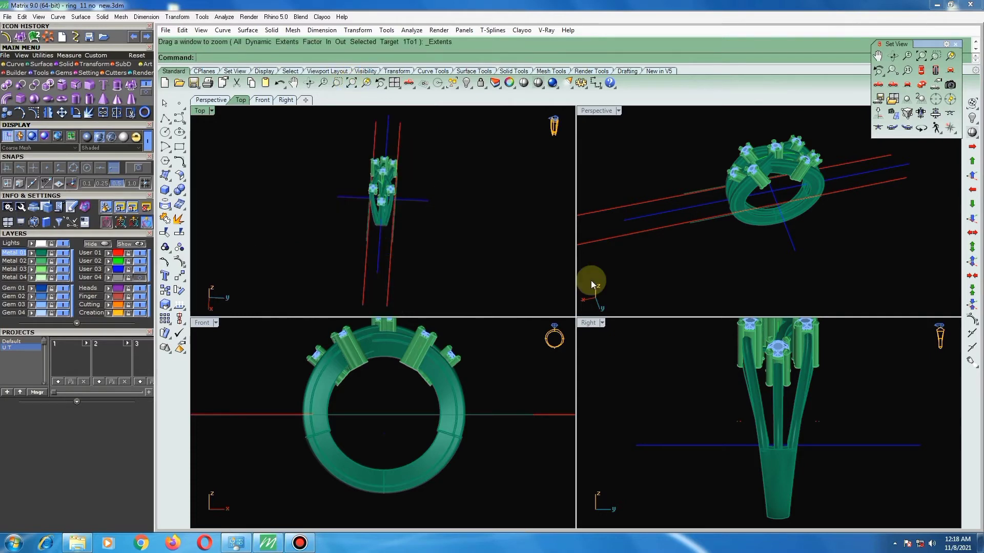
{"action": "scroll", "coordinate": [715, 379], "scroll_direction": "up", "scroll_amount": 1}
{"action": "scroll", "coordinate": [705, 338], "scroll_direction": "up", "scroll_amount": 2}
{"action": "scroll", "coordinate": [636, 358], "scroll_direction": "up", "scroll_amount": 2}
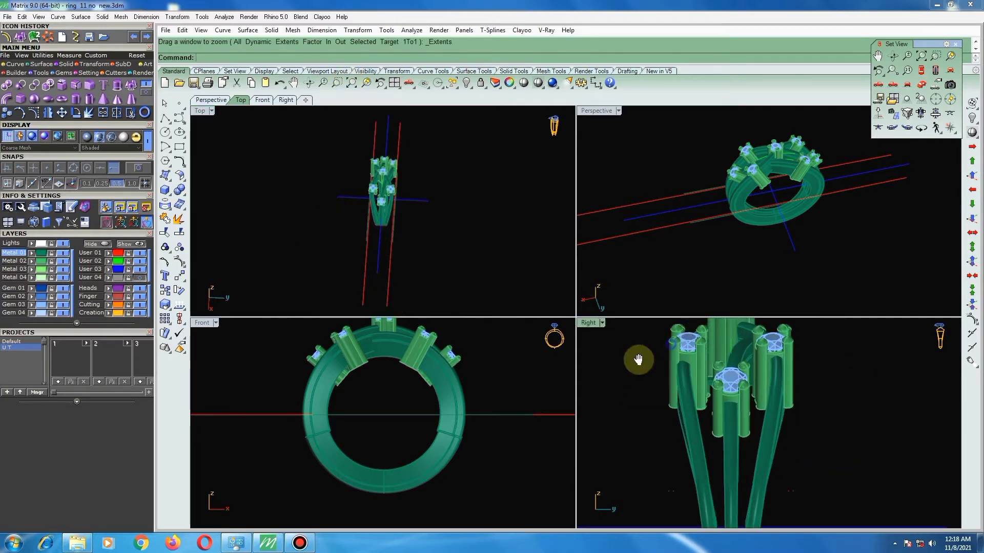
{"action": "scroll", "coordinate": [678, 369], "scroll_direction": "up", "scroll_amount": 2}
{"action": "left_click", "coordinate": [709, 380]}
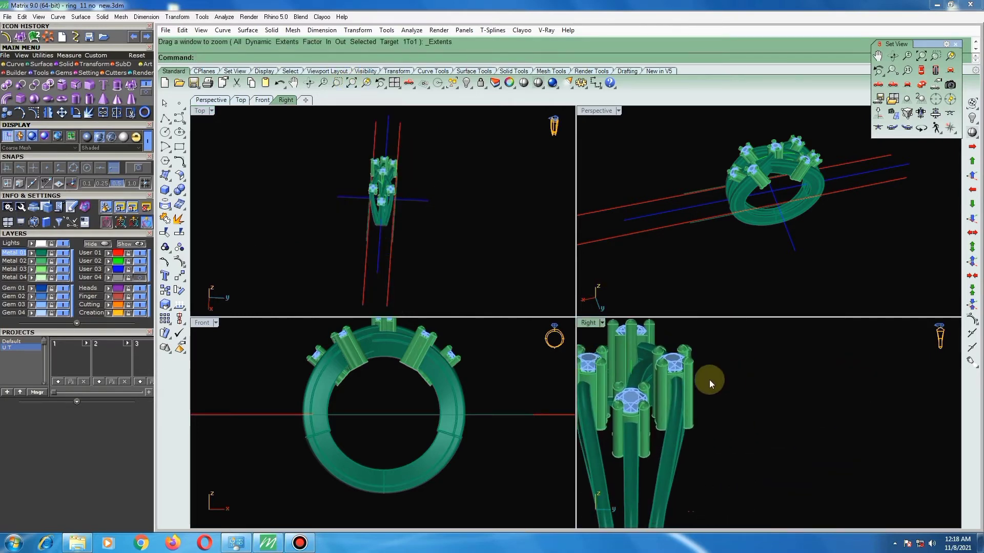
{"action": "double_click", "coordinate": [586, 324]}
{"action": "scroll", "coordinate": [589, 321], "scroll_direction": "down", "scroll_amount": 1}
{"action": "scroll", "coordinate": [480, 260], "scroll_direction": "down", "scroll_amount": 2}
Select the three front gem heads and ungroup them.
{"action": "scroll", "coordinate": [481, 260], "scroll_direction": "up", "scroll_amount": 1}
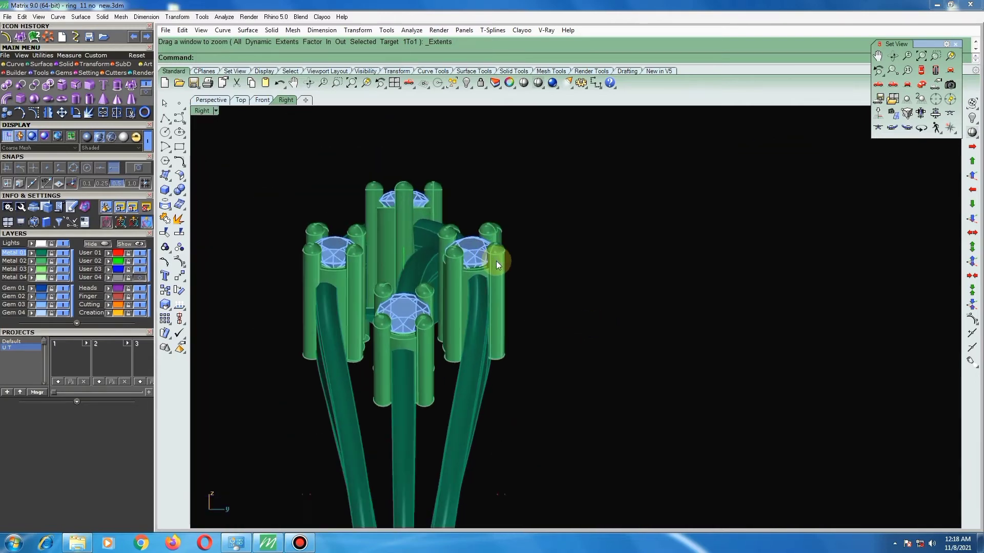
{"action": "left_click", "coordinate": [495, 263]}
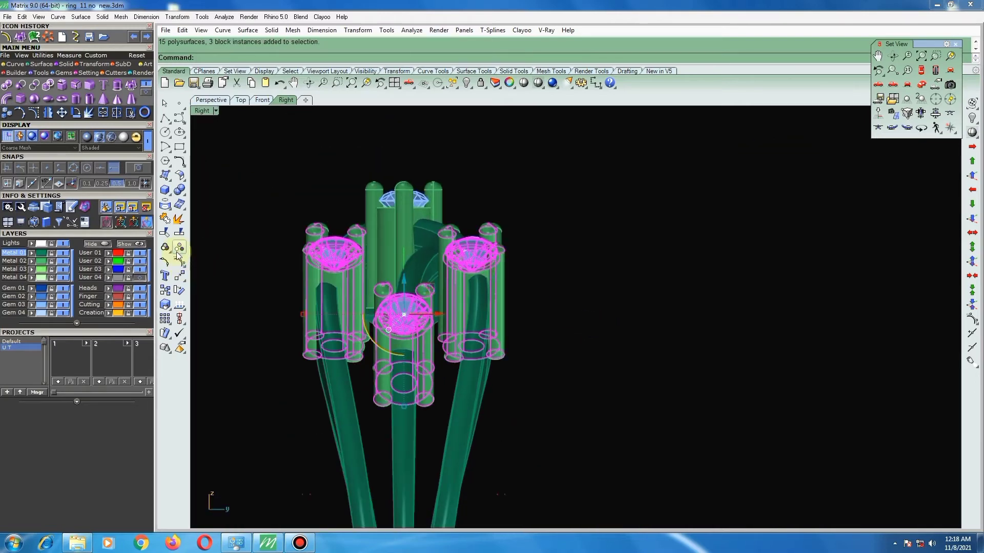
{"action": "left_click", "coordinate": [295, 259]}
{"action": "left_click", "coordinate": [421, 256]}
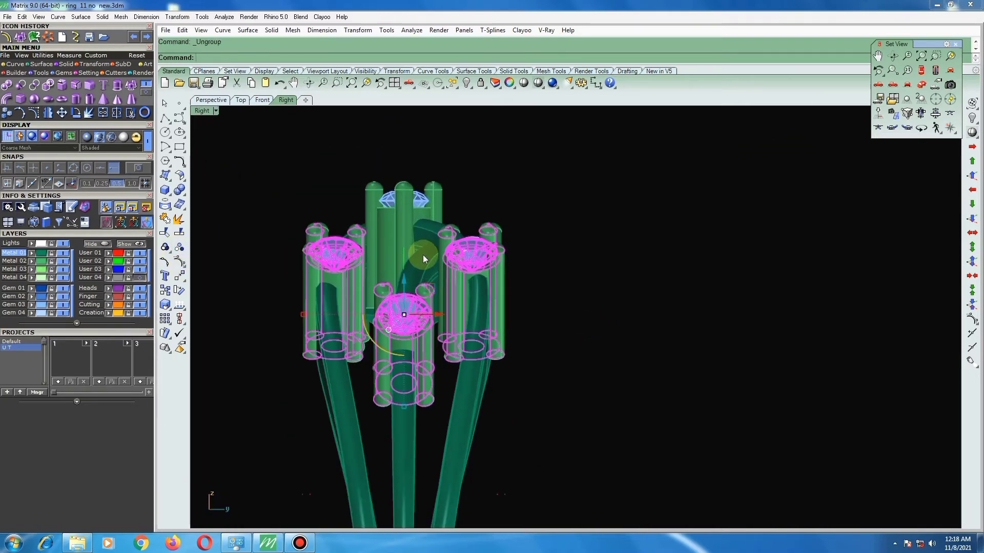
{"action": "key", "text": "ctrl+shift+g"}
Rotate the right-hand gem head about its base to line up with its band.
{"action": "left_click", "coordinate": [469, 262]}
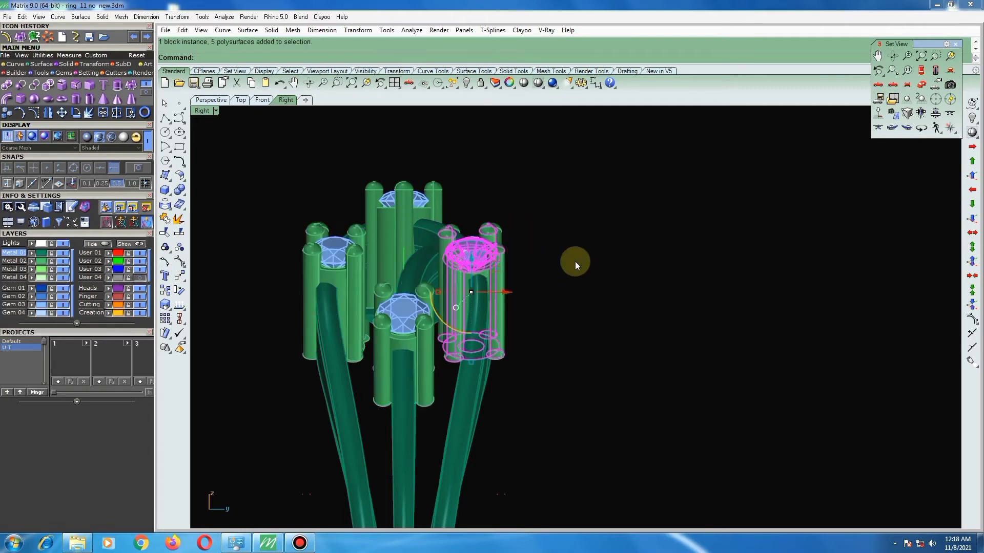
{"action": "scroll", "coordinate": [480, 315], "scroll_direction": "up", "scroll_amount": 3}
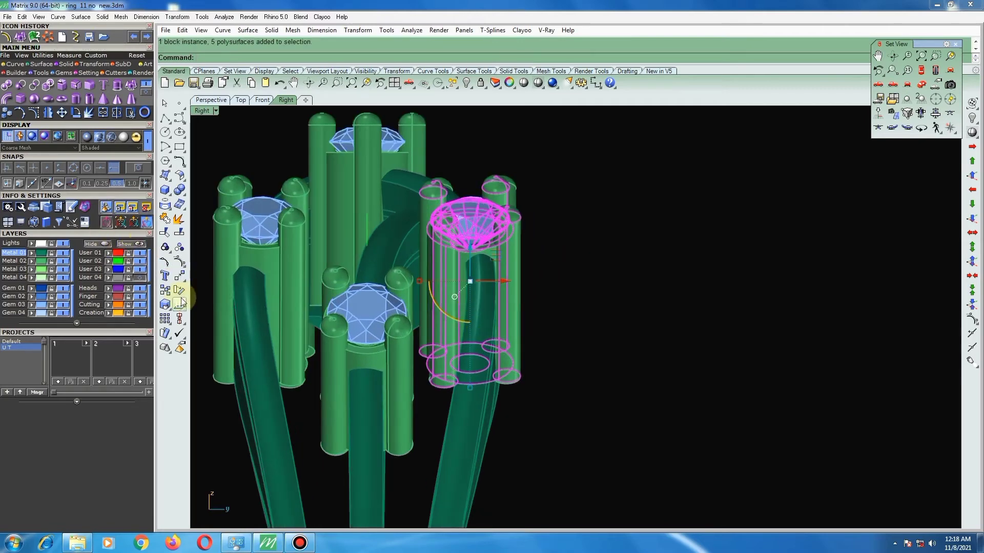
{"action": "left_click", "coordinate": [179, 290]}
{"action": "left_click", "coordinate": [473, 352]}
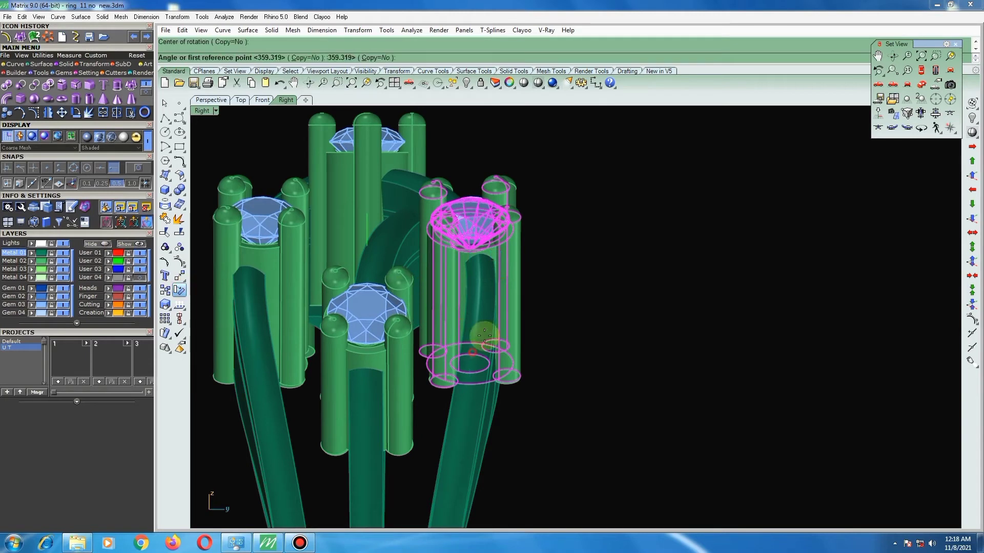
{"action": "left_click", "coordinate": [660, 221]}
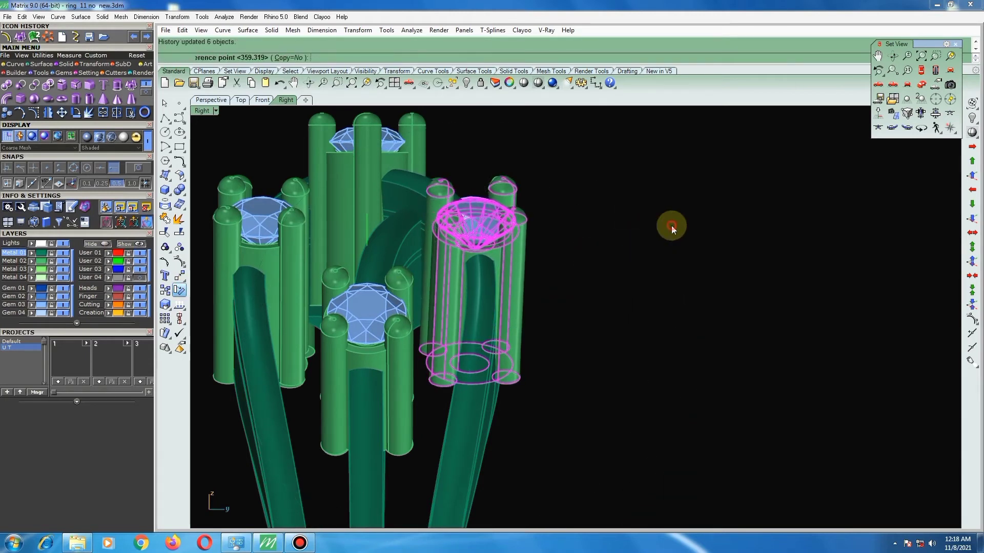
{"action": "left_click", "coordinate": [632, 230]}
{"action": "scroll", "coordinate": [523, 229], "scroll_direction": "down", "scroll_amount": 3}
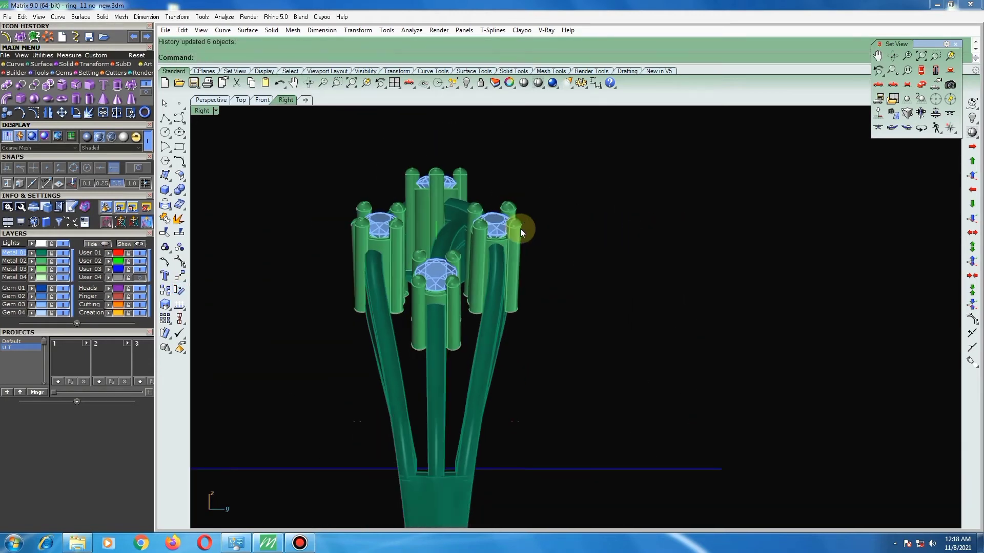
{"action": "scroll", "coordinate": [492, 297], "scroll_direction": "up", "scroll_amount": 3}
{"action": "scroll", "coordinate": [506, 285], "scroll_direction": "up", "scroll_amount": 1}
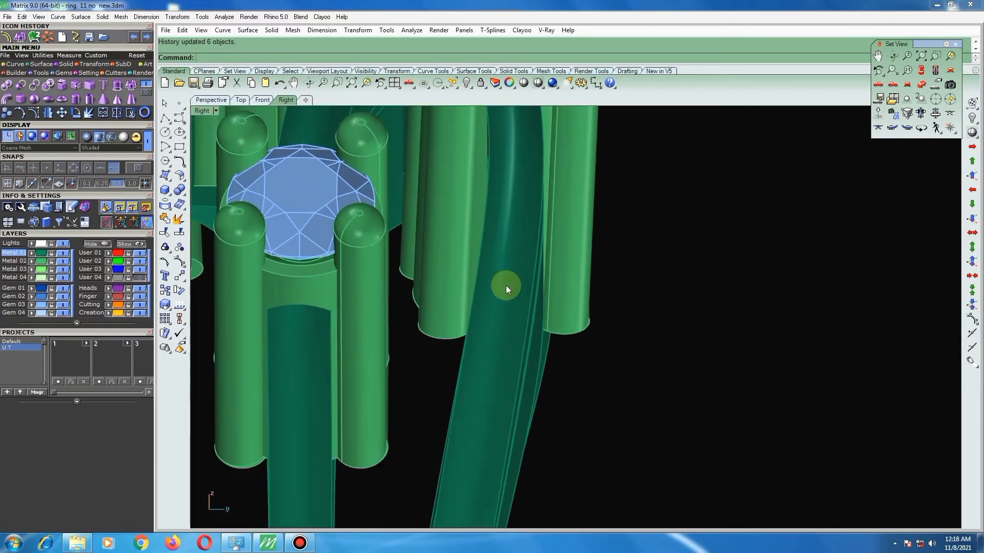
{"action": "scroll", "coordinate": [506, 285], "scroll_direction": "down", "scroll_amount": 4}
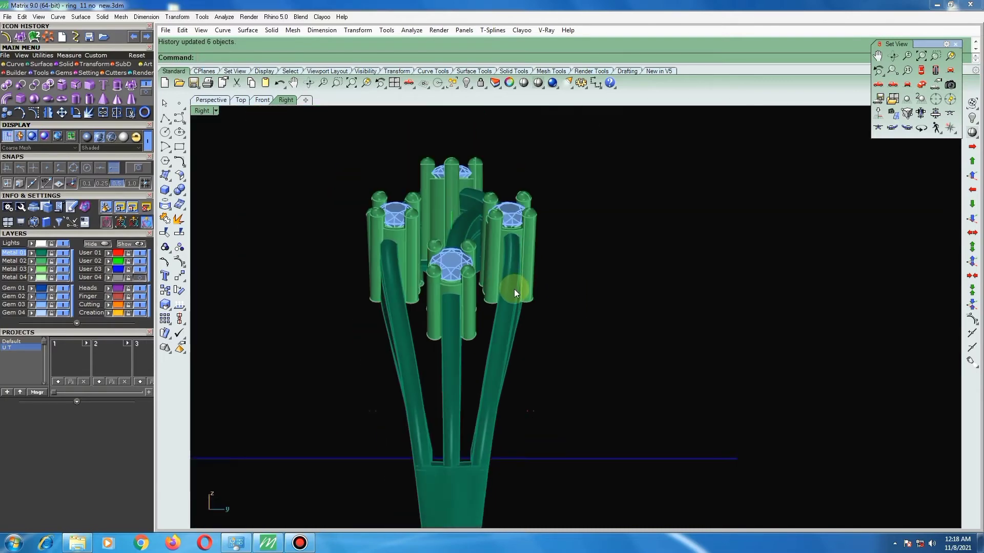
In Top view, rotate the upper-right head about its gem to follow its band.
{"action": "left_click", "coordinate": [922, 70]}
{"action": "scroll", "coordinate": [548, 352], "scroll_direction": "down", "scroll_amount": 2}
{"action": "scroll", "coordinate": [614, 357], "scroll_direction": "up", "scroll_amount": 2}
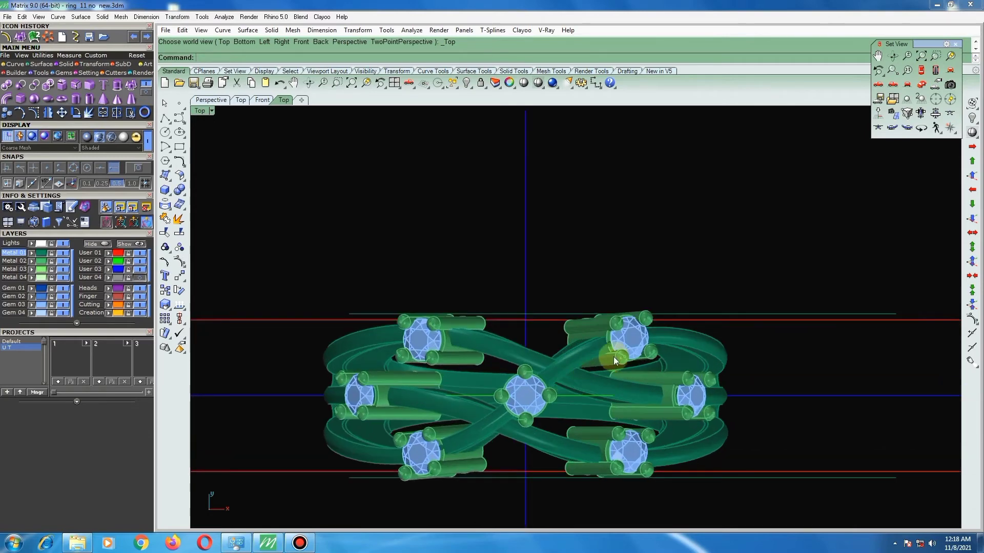
{"action": "scroll", "coordinate": [639, 327], "scroll_direction": "up", "scroll_amount": 4}
{"action": "left_click", "coordinate": [639, 327]}
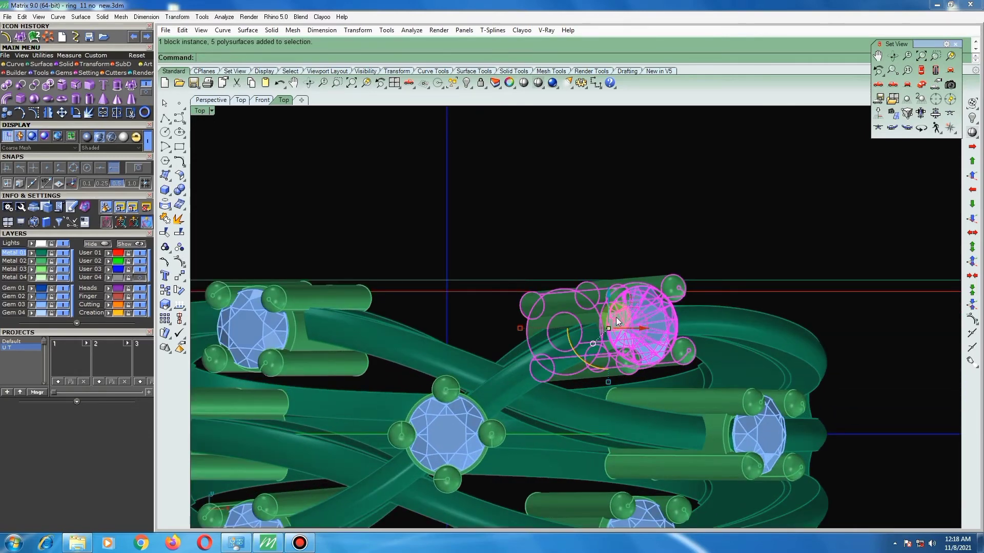
{"action": "left_click", "coordinate": [179, 290]}
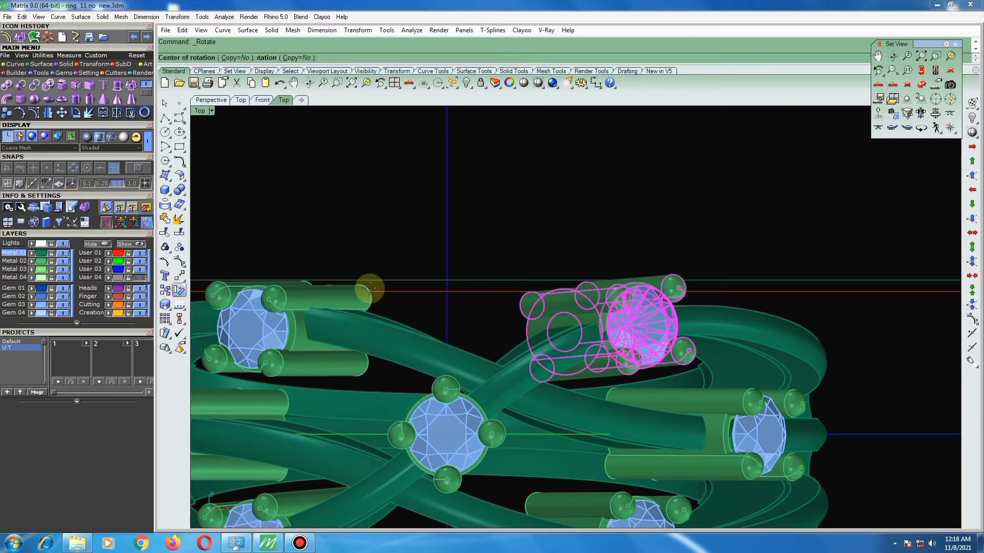
{"action": "left_click", "coordinate": [630, 319]}
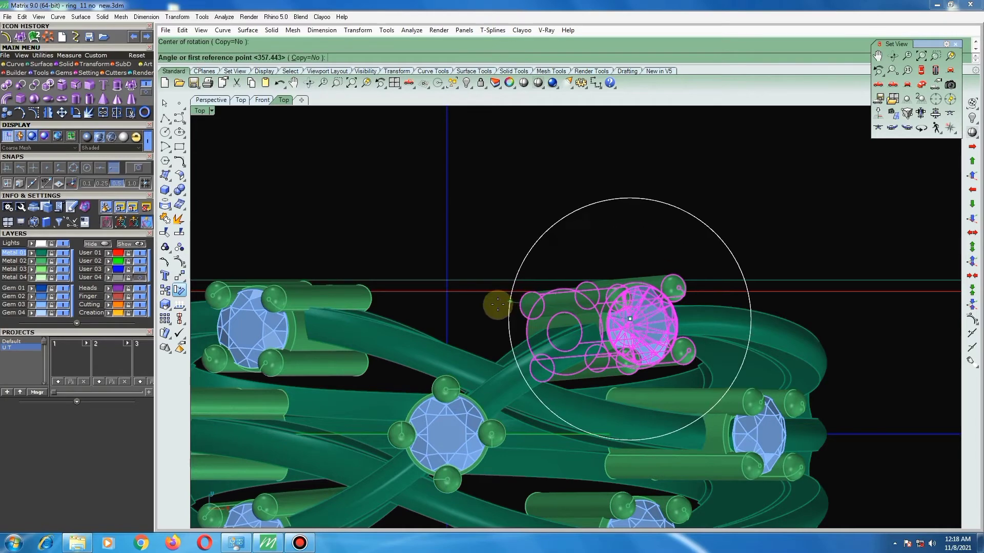
{"action": "scroll", "coordinate": [472, 293], "scroll_direction": "up", "scroll_amount": 3}
{"action": "scroll", "coordinate": [469, 293], "scroll_direction": "up", "scroll_amount": 2}
{"action": "left_click", "coordinate": [470, 294]}
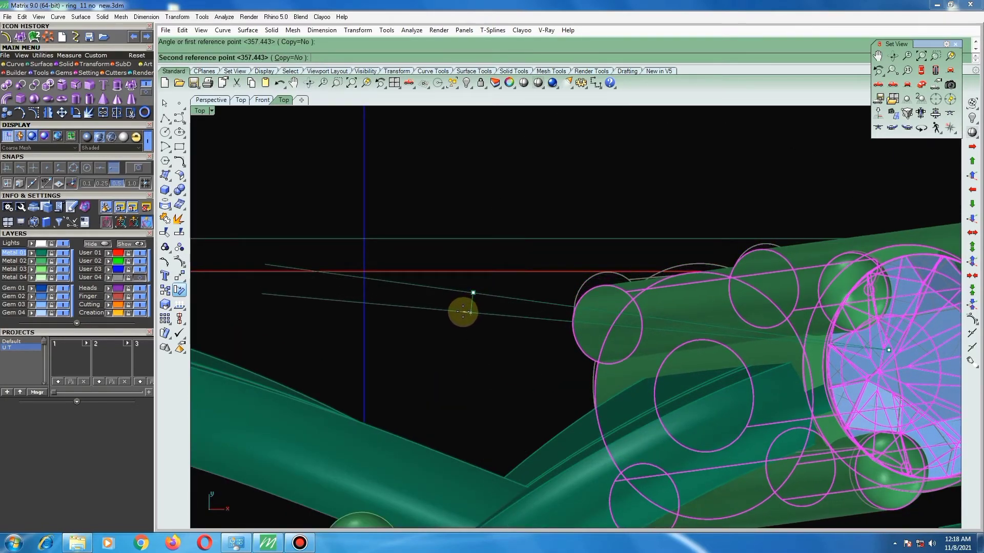
{"action": "left_click", "coordinate": [462, 312]}
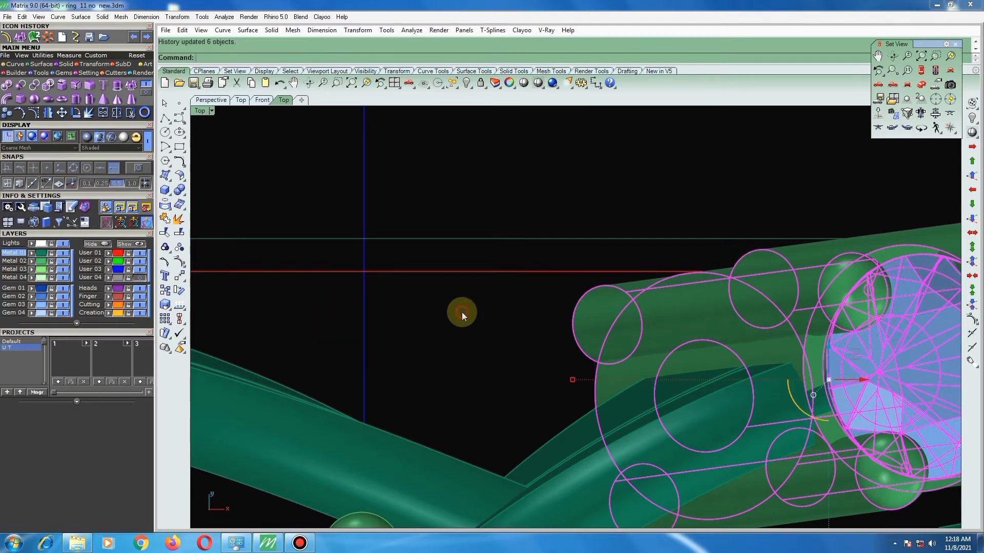
{"action": "scroll", "coordinate": [519, 250], "scroll_direction": "down", "scroll_amount": 3}
{"action": "scroll", "coordinate": [588, 204], "scroll_direction": "down", "scroll_amount": 1}
{"action": "scroll", "coordinate": [588, 205], "scroll_direction": "down", "scroll_amount": 3}
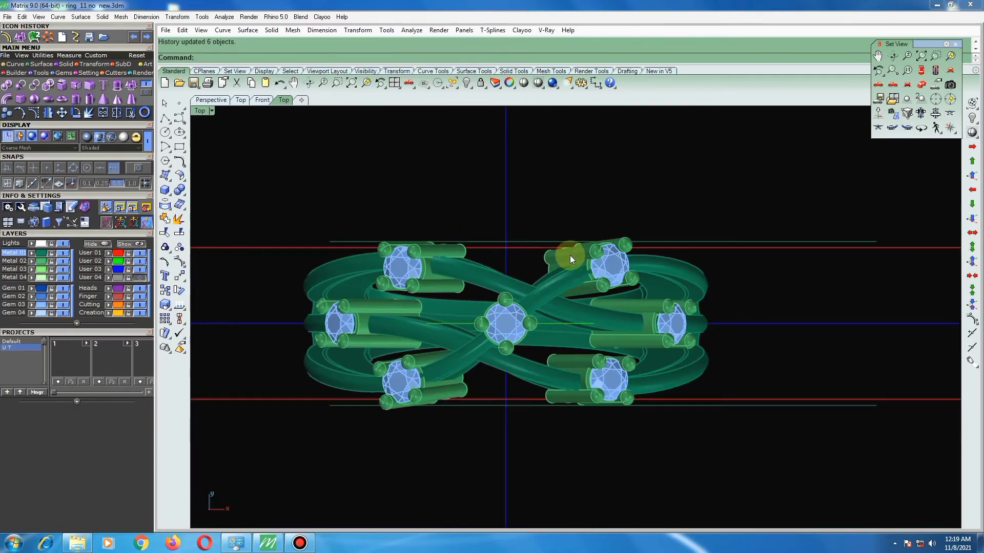
{"action": "scroll", "coordinate": [569, 255], "scroll_direction": "down", "scroll_amount": 2}
{"action": "mouse_move", "coordinate": [635, 290]}
{"action": "right_mouse_down"}
{"action": "mouse_move", "coordinate": [496, 220]}
{"action": "mouse_move", "coordinate": [470, 193]}
{"action": "mouse_move", "coordinate": [454, 230]}
{"action": "mouse_move", "coordinate": [501, 287]}
{"action": "right_mouse_up"}
Zoom in and shift the left prong gem head slightly left with the gumball.
{"action": "scroll", "coordinate": [554, 340], "scroll_direction": "up", "scroll_amount": 1}
{"action": "scroll", "coordinate": [549, 285], "scroll_direction": "up", "scroll_amount": 3}
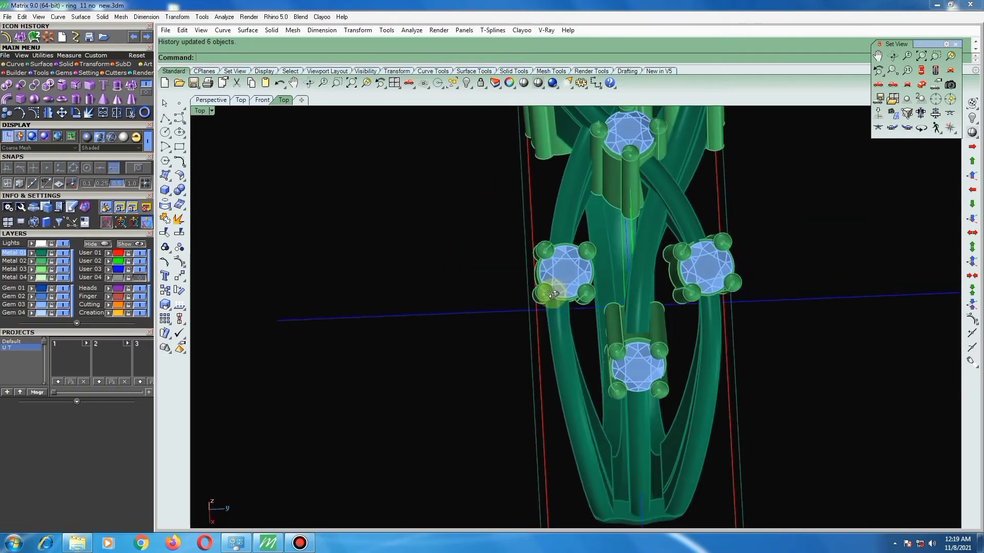
{"action": "scroll", "coordinate": [545, 286], "scroll_direction": "up", "scroll_amount": 2}
{"action": "scroll", "coordinate": [580, 271], "scroll_direction": "up", "scroll_amount": 1}
{"action": "left_click", "coordinate": [579, 271]}
{"action": "scroll", "coordinate": [595, 279], "scroll_direction": "up", "scroll_amount": 1}
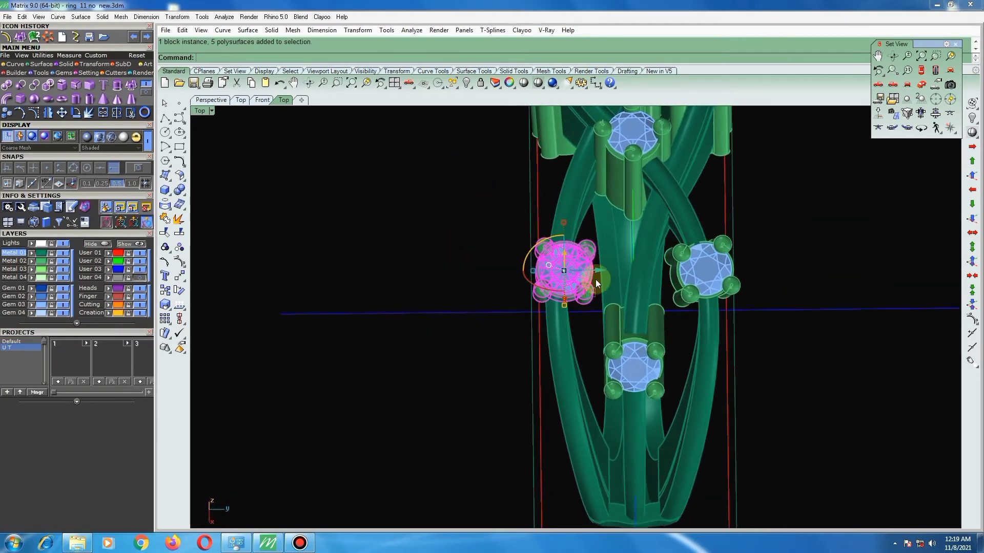
{"action": "scroll", "coordinate": [598, 273], "scroll_direction": "up", "scroll_amount": 2}
{"action": "left_click_drag", "start_coordinate": [582, 267], "coordinate": [511, 270]}
{"action": "key", "text": "Escape"}
Reselect the left gem head to confirm it sits centred on its band, then deselect.
{"action": "scroll", "coordinate": [398, 255], "scroll_direction": "down", "scroll_amount": 3}
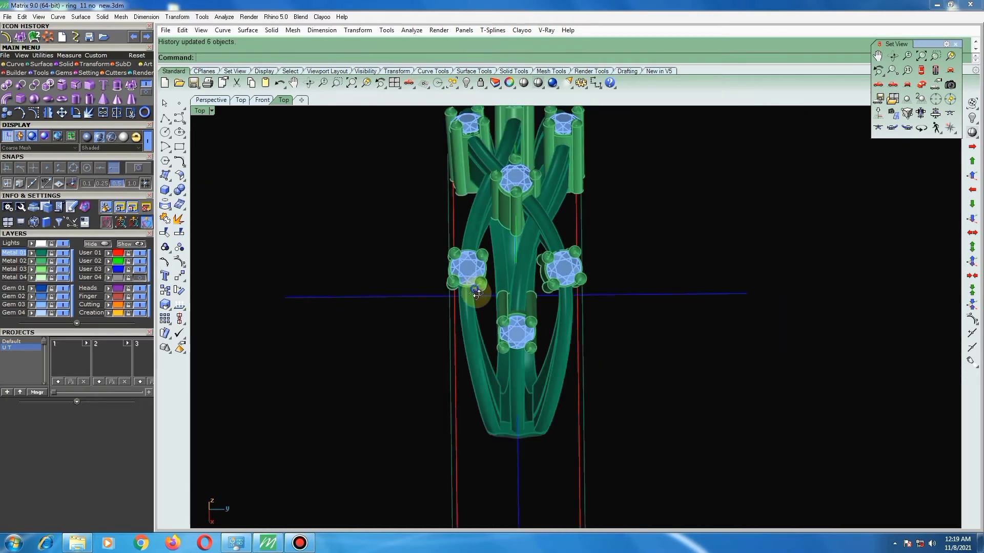
{"action": "scroll", "coordinate": [468, 276], "scroll_direction": "up", "scroll_amount": 1}
{"action": "scroll", "coordinate": [468, 277], "scroll_direction": "up", "scroll_amount": 1}
{"action": "scroll", "coordinate": [468, 276], "scroll_direction": "up", "scroll_amount": 1}
{"action": "left_click", "coordinate": [468, 275]}
{"action": "scroll", "coordinate": [474, 259], "scroll_direction": "up", "scroll_amount": 1}
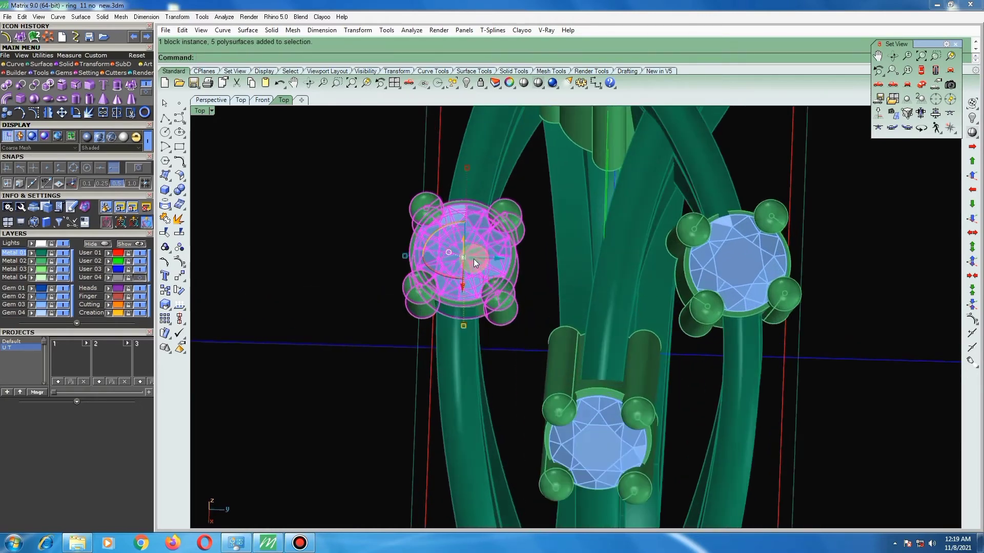
{"action": "scroll", "coordinate": [477, 260], "scroll_direction": "up", "scroll_amount": 1}
{"action": "scroll", "coordinate": [484, 263], "scroll_direction": "up", "scroll_amount": 1}
{"action": "scroll", "coordinate": [484, 264], "scroll_direction": "down", "scroll_amount": 3}
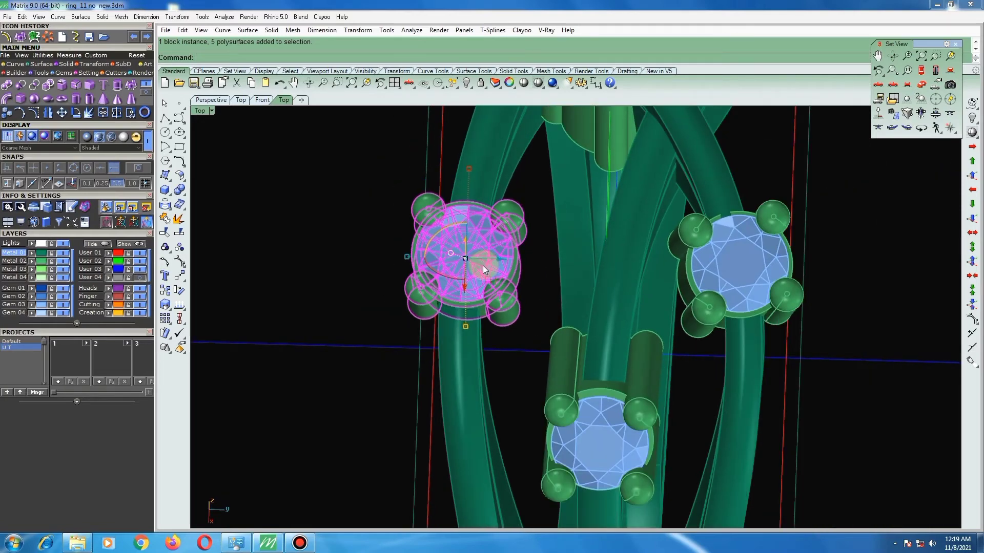
{"action": "scroll", "coordinate": [481, 269], "scroll_direction": "up", "scroll_amount": 1}
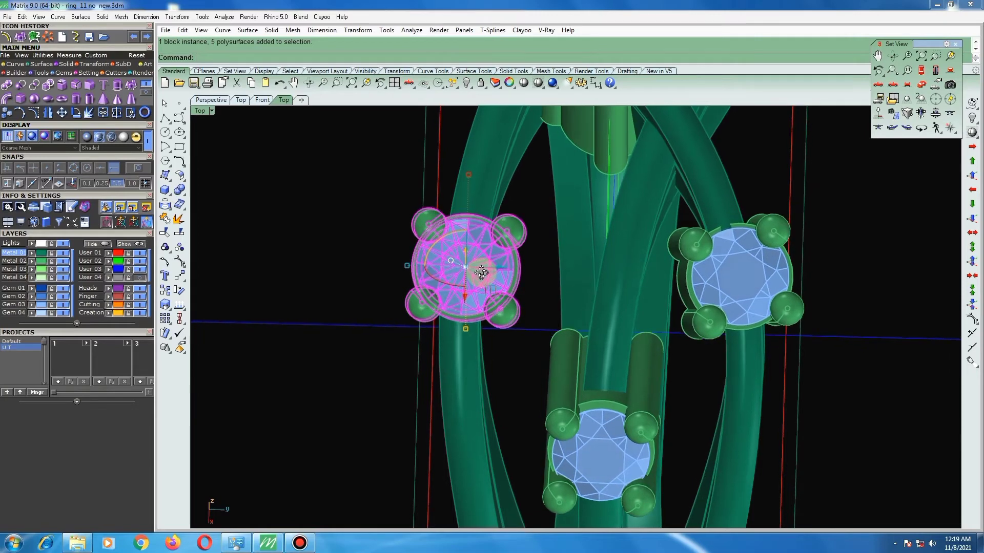
{"action": "scroll", "coordinate": [422, 258], "scroll_direction": "up", "scroll_amount": 1}
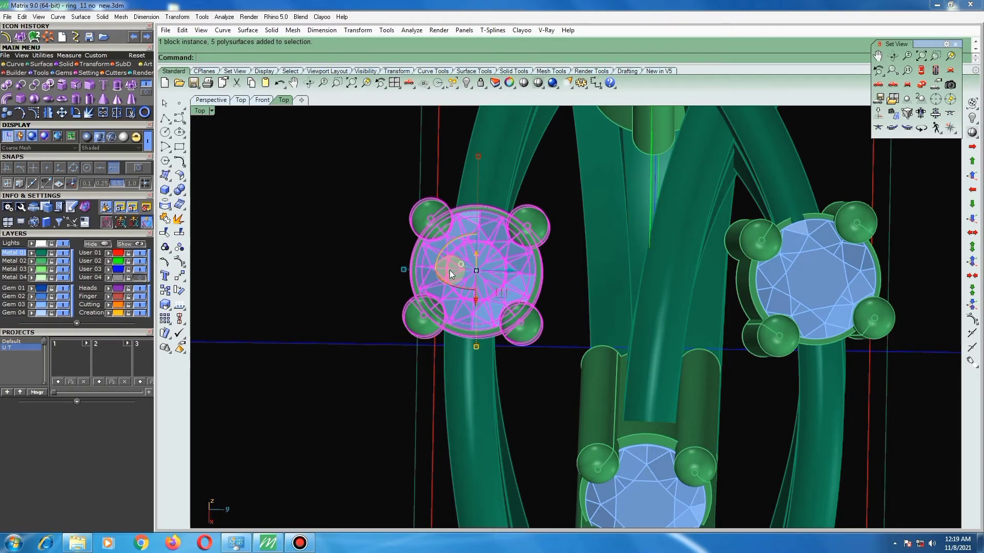
{"action": "left_click", "coordinate": [388, 262]}
{"action": "scroll", "coordinate": [441, 275], "scroll_direction": "down", "scroll_amount": 5}
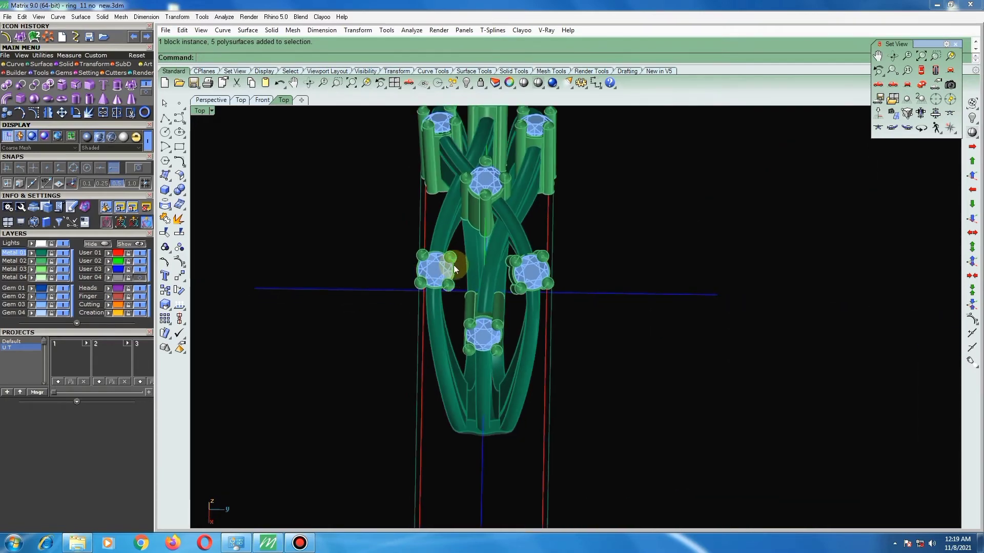
{"action": "scroll", "coordinate": [435, 284], "scroll_direction": "up", "scroll_amount": 3}
{"action": "mouse_move", "coordinate": [450, 273]}
{"action": "right_mouse_down"}
{"action": "mouse_move", "coordinate": [471, 265]}
{"action": "mouse_move", "coordinate": [461, 173]}
{"action": "mouse_move", "coordinate": [466, 191]}
{"action": "mouse_move", "coordinate": [547, 176]}
{"action": "mouse_move", "coordinate": [593, 185]}
{"action": "mouse_move", "coordinate": [503, 197]}
{"action": "mouse_move", "coordinate": [461, 275]}
{"action": "mouse_move", "coordinate": [417, 248]}
{"action": "mouse_move", "coordinate": [433, 239]}
{"action": "mouse_move", "coordinate": [433, 226]}
{"action": "mouse_move", "coordinate": [445, 226]}
{"action": "mouse_move", "coordinate": [421, 235]}
{"action": "mouse_move", "coordinate": [594, 253]}
{"action": "mouse_move", "coordinate": [582, 248]}
{"action": "mouse_move", "coordinate": [558, 271]}
{"action": "right_mouse_up"}
View the ring in the Front viewport as wireframe and select its inner circle curve.
{"action": "scroll", "coordinate": [471, 265], "scroll_direction": "down", "scroll_amount": 5}
{"action": "scroll", "coordinate": [439, 279], "scroll_direction": "up", "scroll_amount": 3}
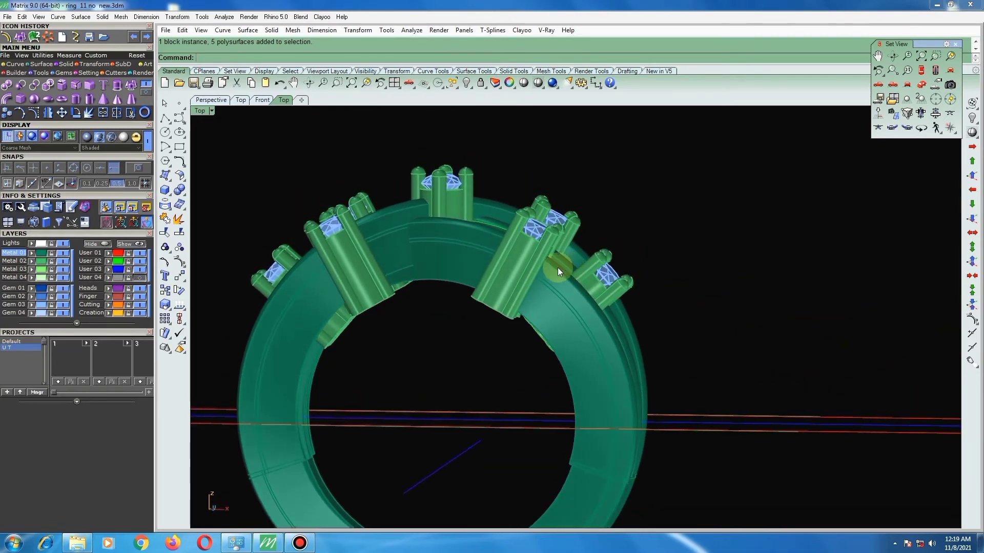
{"action": "left_click", "coordinate": [261, 101]}
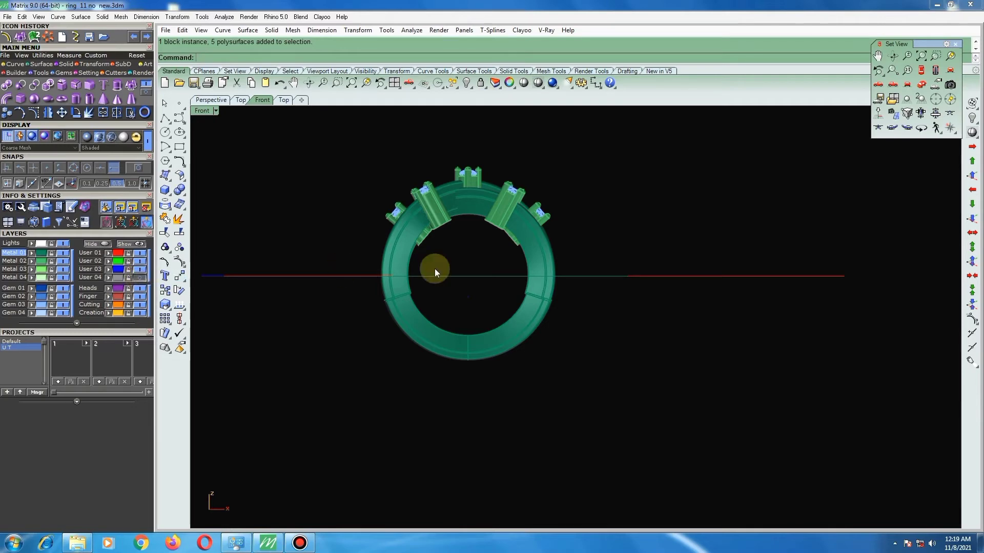
{"action": "left_click", "coordinate": [538, 84]}
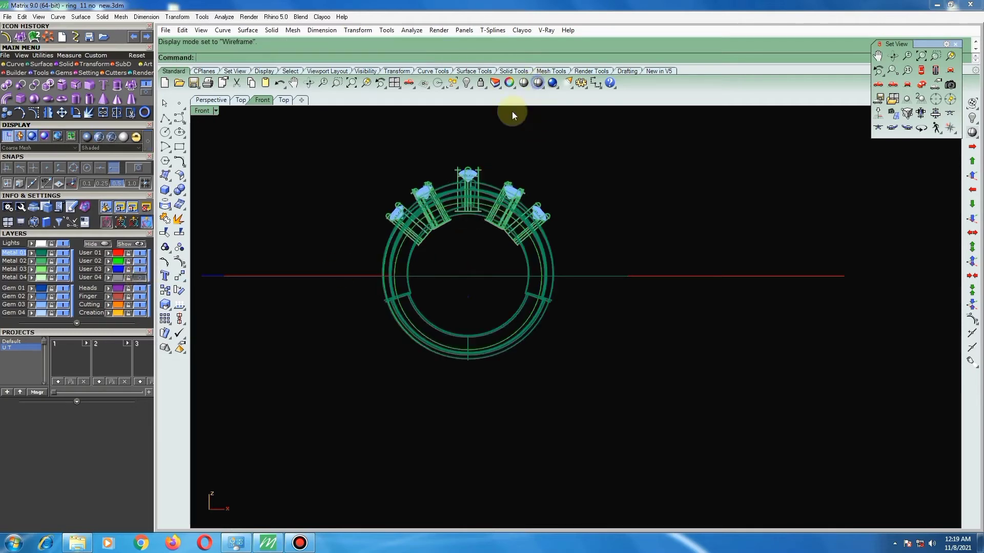
{"action": "scroll", "coordinate": [414, 244], "scroll_direction": "up", "scroll_amount": 2}
{"action": "scroll", "coordinate": [405, 246], "scroll_direction": "up", "scroll_amount": 3}
{"action": "left_click", "coordinate": [392, 248]}
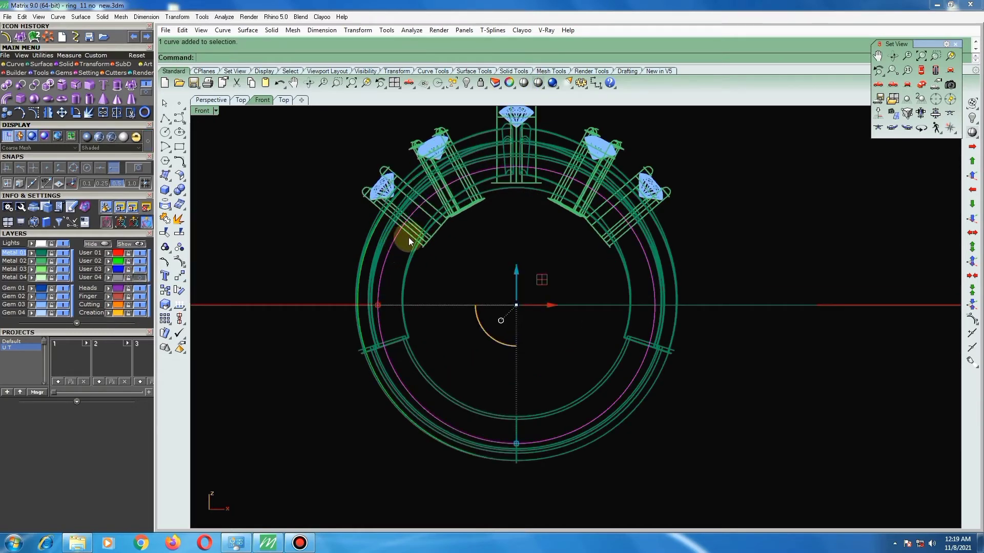
{"action": "left_click", "coordinate": [541, 87]}
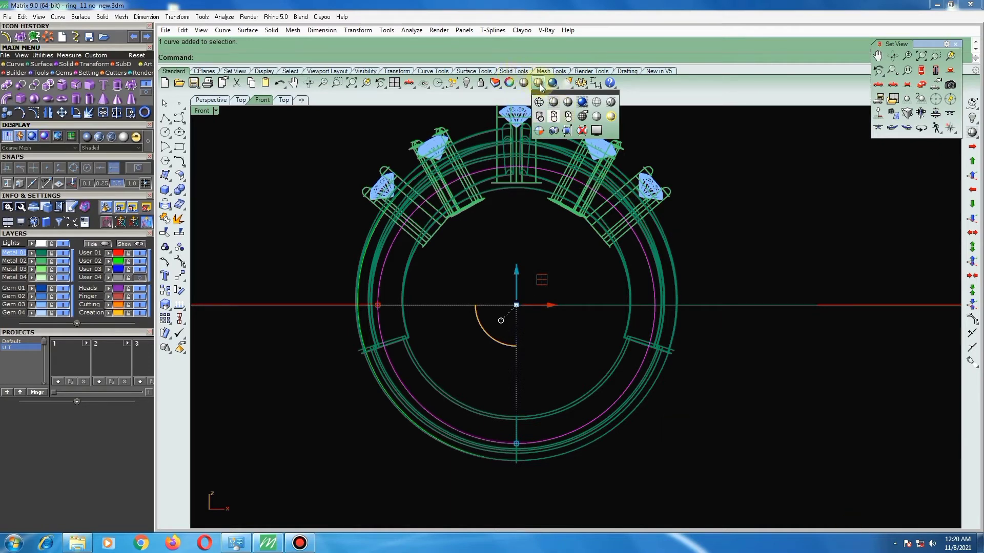
Reframe the Front and Top views of the ring, then switch to the 4 View layout.
{"action": "right_click_drag", "start_coordinate": [432, 279], "coordinate": [353, 325]}
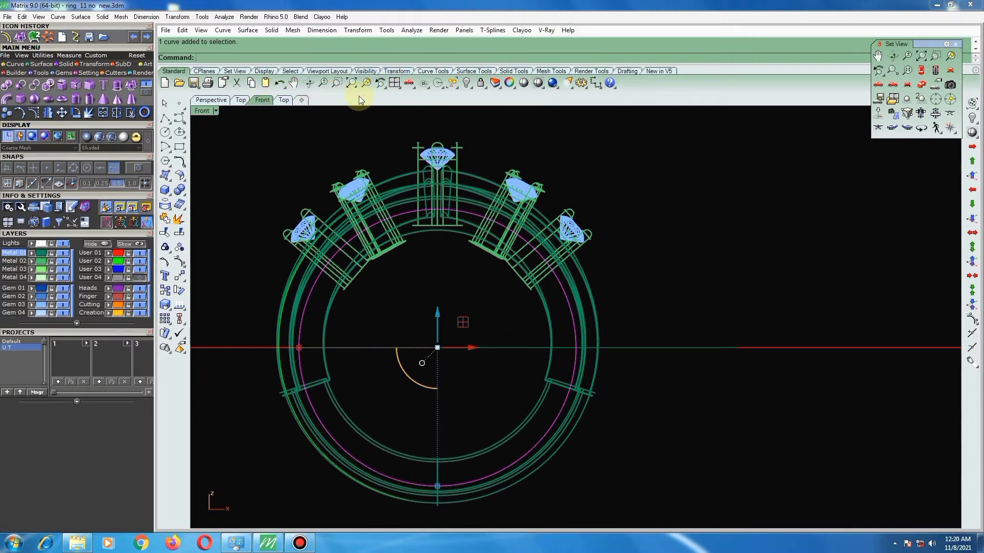
{"action": "left_click", "coordinate": [240, 100]}
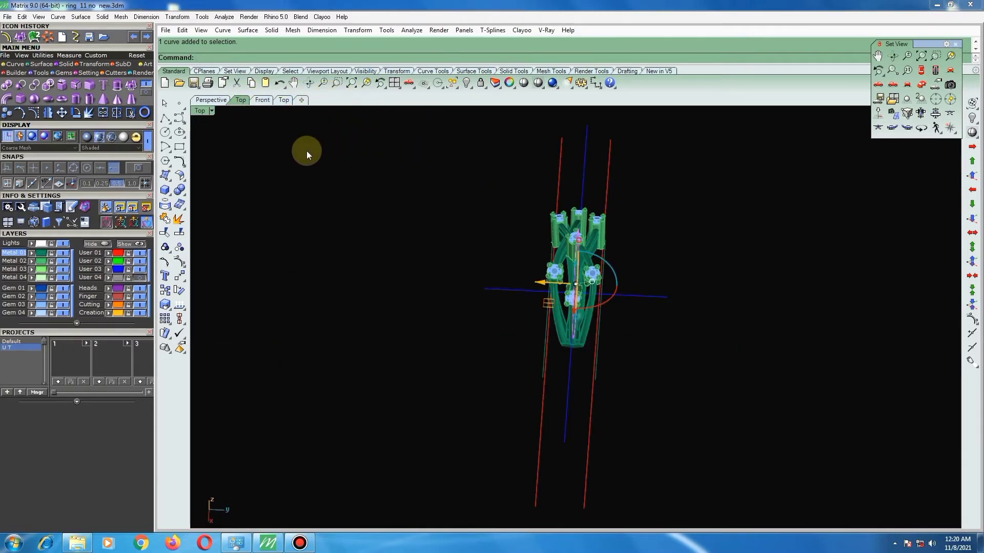
{"action": "scroll", "coordinate": [436, 272], "scroll_direction": "down", "scroll_amount": 5}
{"action": "scroll", "coordinate": [512, 281], "scroll_direction": "up", "scroll_amount": 5}
{"action": "mouse_move", "coordinate": [544, 278]}
{"action": "right_mouse_down"}
{"action": "mouse_move", "coordinate": [604, 279]}
{"action": "mouse_move", "coordinate": [604, 213]}
{"action": "mouse_move", "coordinate": [589, 172]}
{"action": "right_mouse_up"}
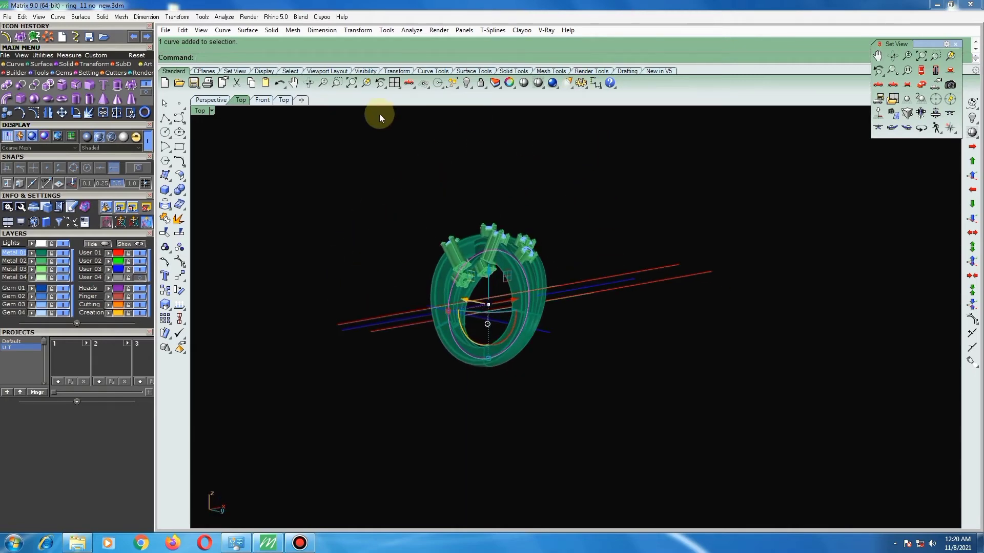
{"action": "left_click", "coordinate": [394, 83]}
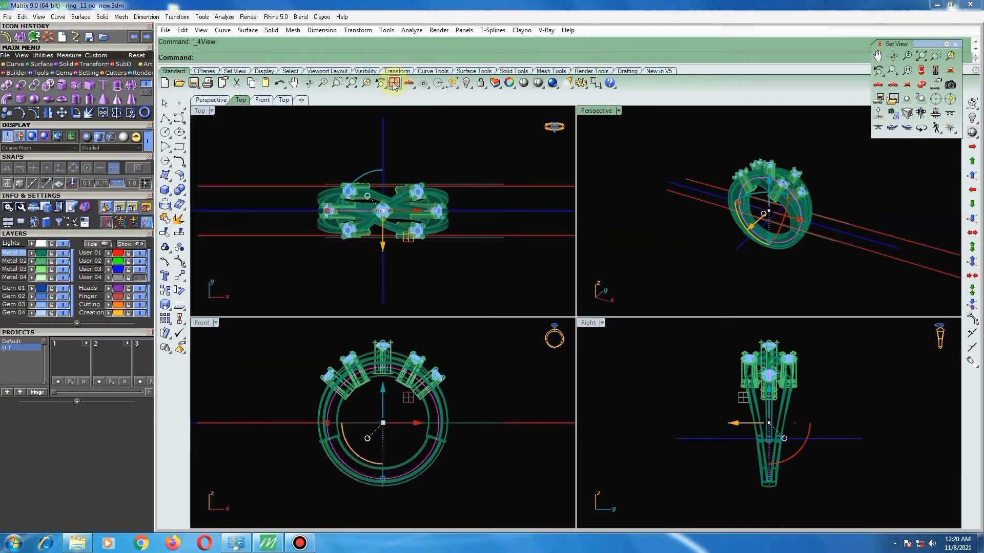
Extrude the inner circle with BothSides=Yes and Solid=Yes into a cylinder through the finger opening.
{"action": "scroll", "coordinate": [322, 263], "scroll_direction": "down", "scroll_amount": 2}
{"action": "right_click_drag", "start_coordinate": [351, 263], "coordinate": [358, 229]}
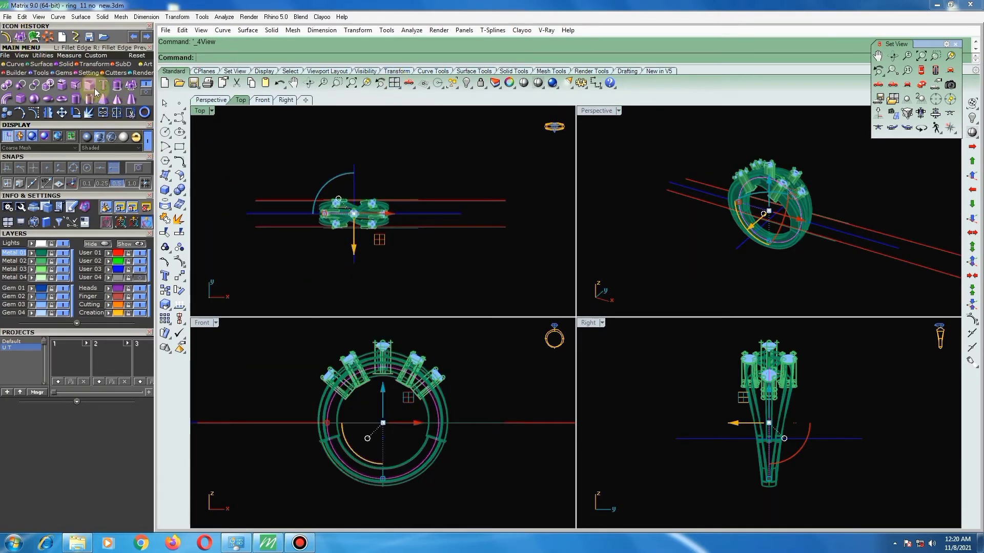
{"action": "left_click", "coordinate": [117, 85]}
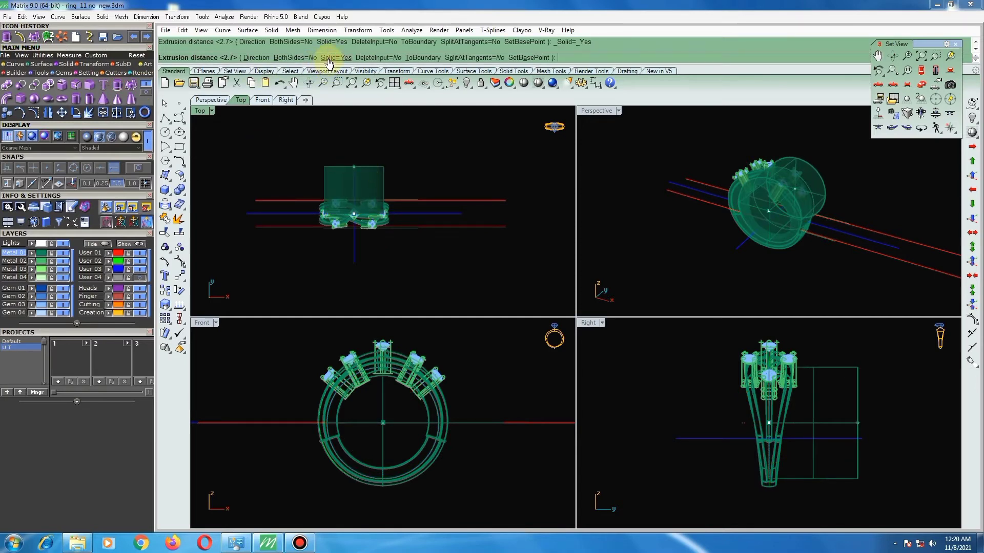
{"action": "left_click", "coordinate": [299, 58]}
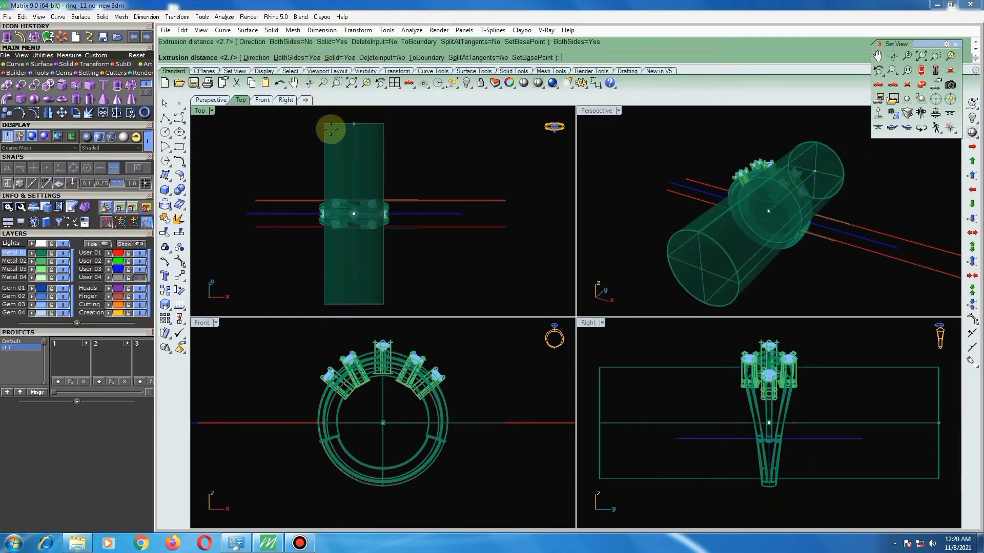
{"action": "left_click", "coordinate": [332, 173]}
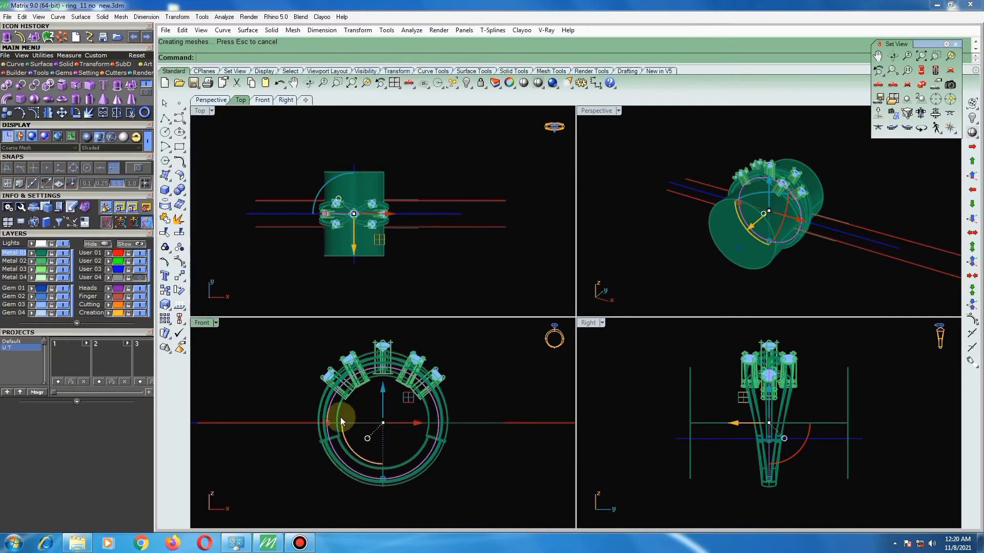
{"action": "scroll", "coordinate": [341, 417], "scroll_direction": "up", "scroll_amount": 4}
{"action": "left_click_drag", "start_coordinate": [351, 399], "coordinate": [338, 450]}
Select the ring's 14 band parts and set the Front viewport to Shaded display.
{"action": "key", "text": "Escape"}
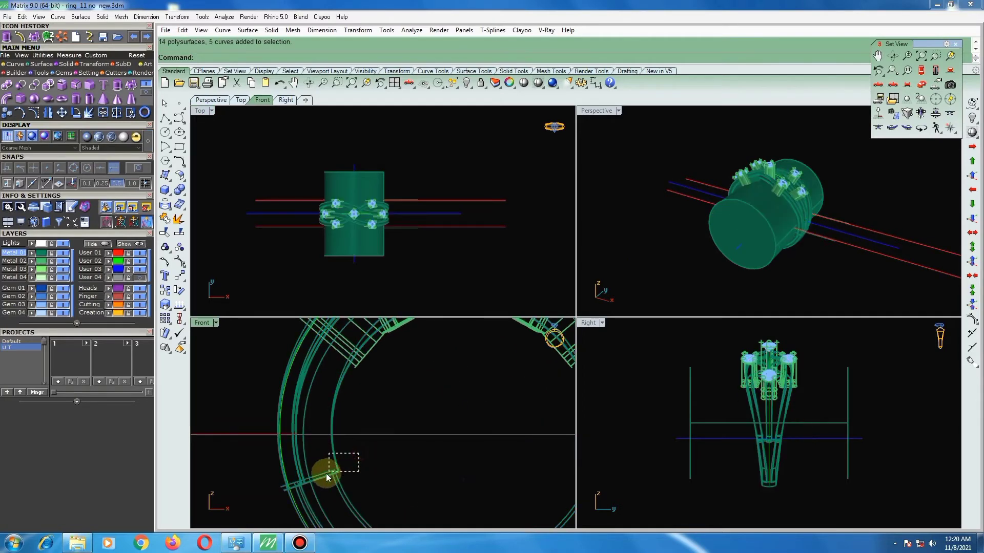
{"action": "left_click", "coordinate": [322, 473]}
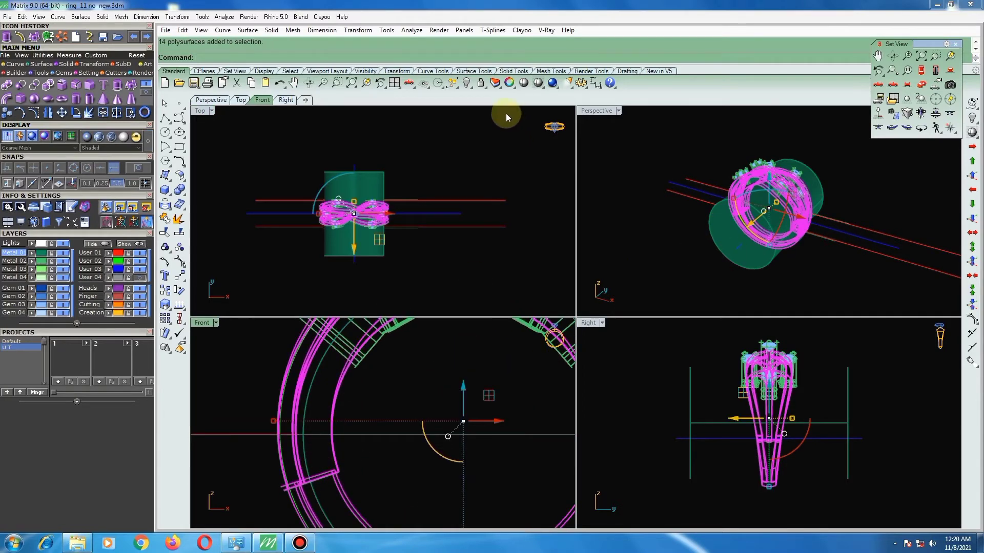
{"action": "right_click_drag", "start_coordinate": [362, 410], "coordinate": [283, 507]}
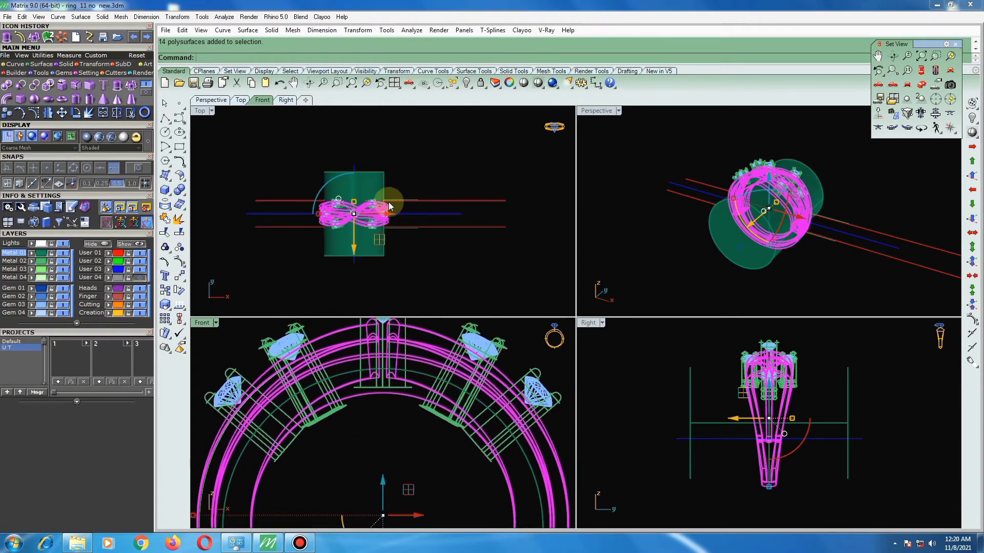
{"action": "left_click", "coordinate": [542, 83]}
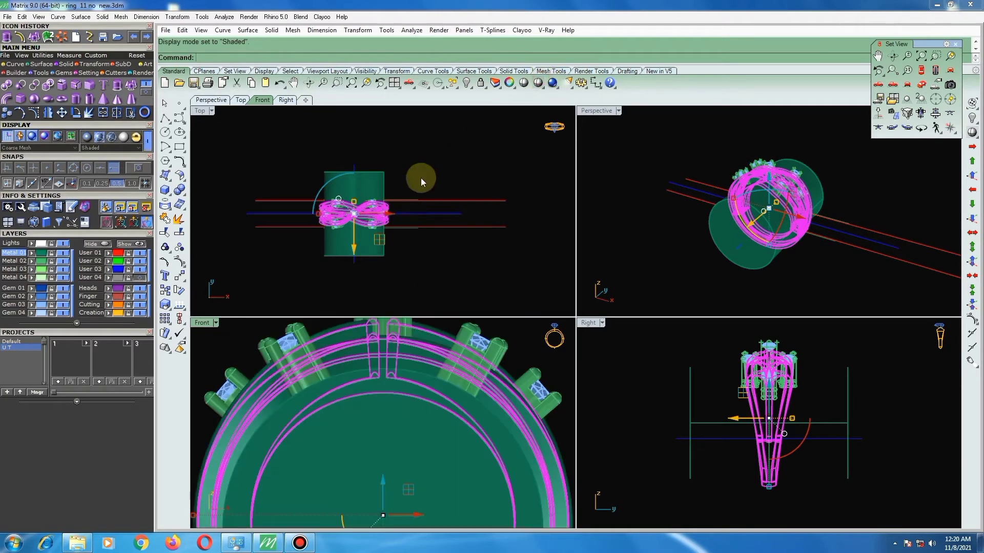
{"action": "right_click_drag", "start_coordinate": [422, 176], "coordinate": [425, 165]}
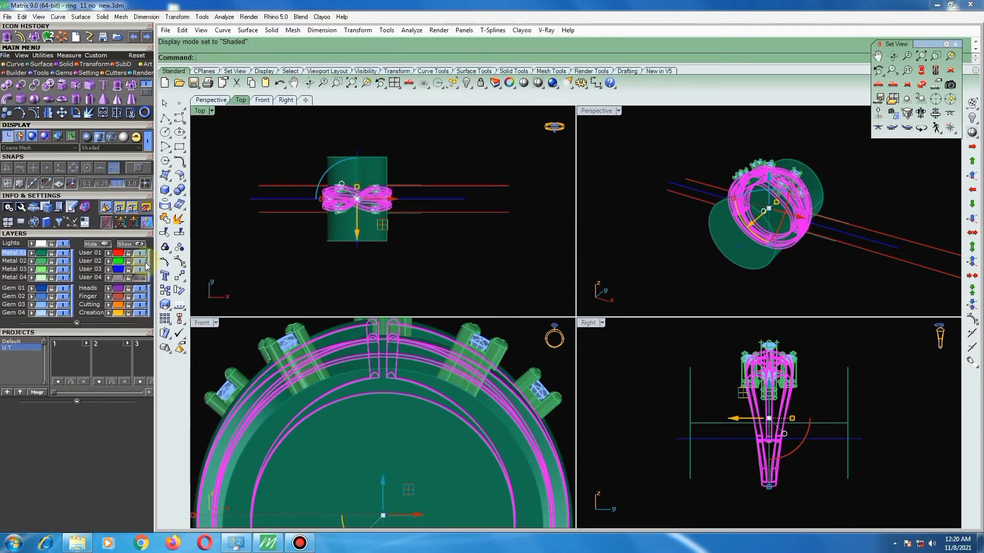
{"action": "left_click", "coordinate": [180, 190]}
{"action": "left_click", "coordinate": [207, 196]}
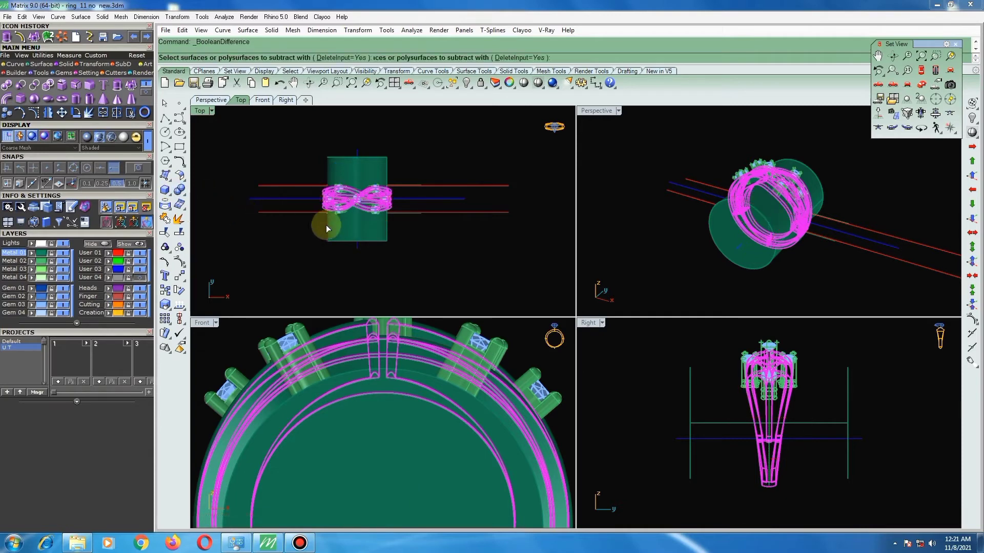
{"action": "left_click", "coordinate": [334, 232]}
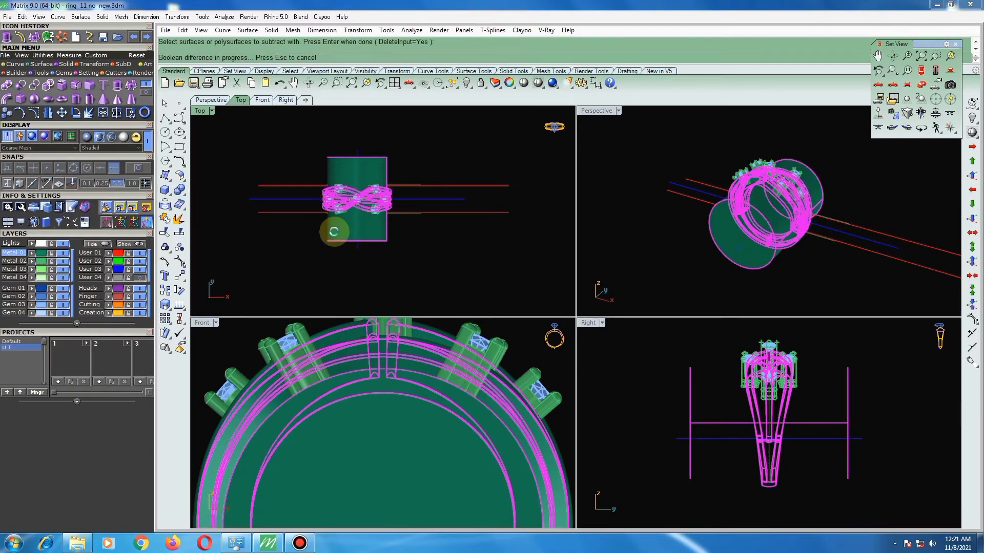
{"action": "key", "text": "Return"}
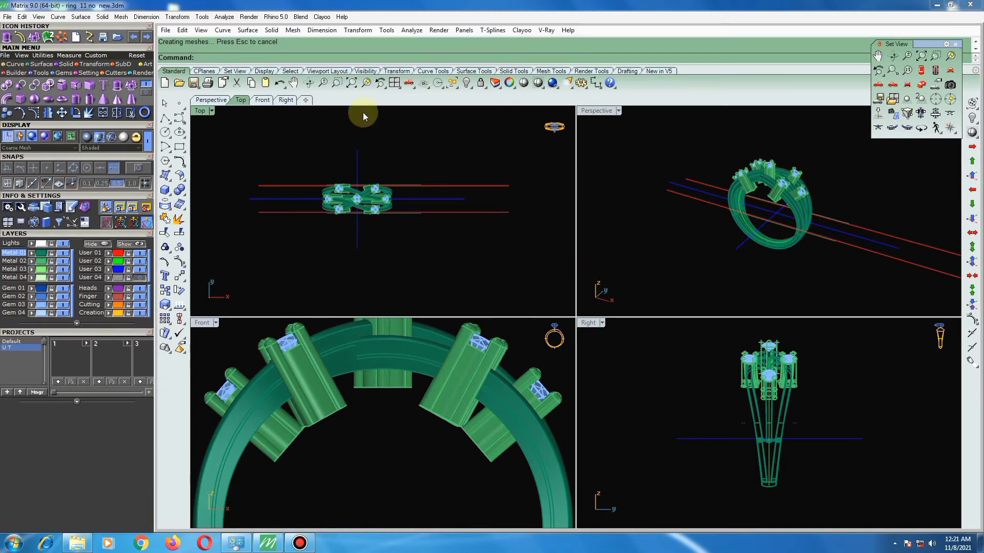
{"action": "left_click", "coordinate": [279, 83]}
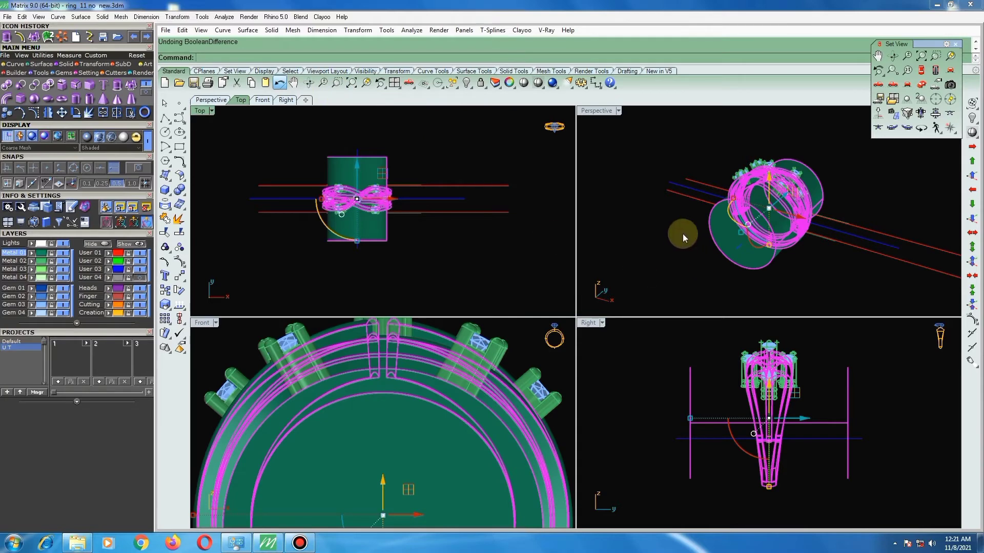
{"action": "key", "text": "Escape"}
{"action": "left_click", "coordinate": [472, 331]}
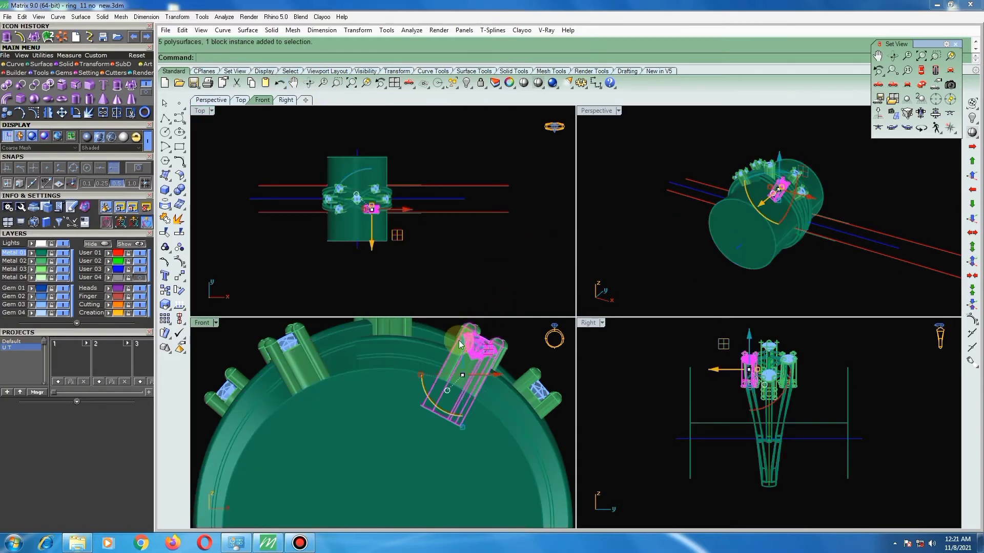
Delete the three left-side heads and select the three right-side heads, excluding the centre head.
{"action": "scroll", "coordinate": [344, 195], "scroll_direction": "up", "scroll_amount": 5}
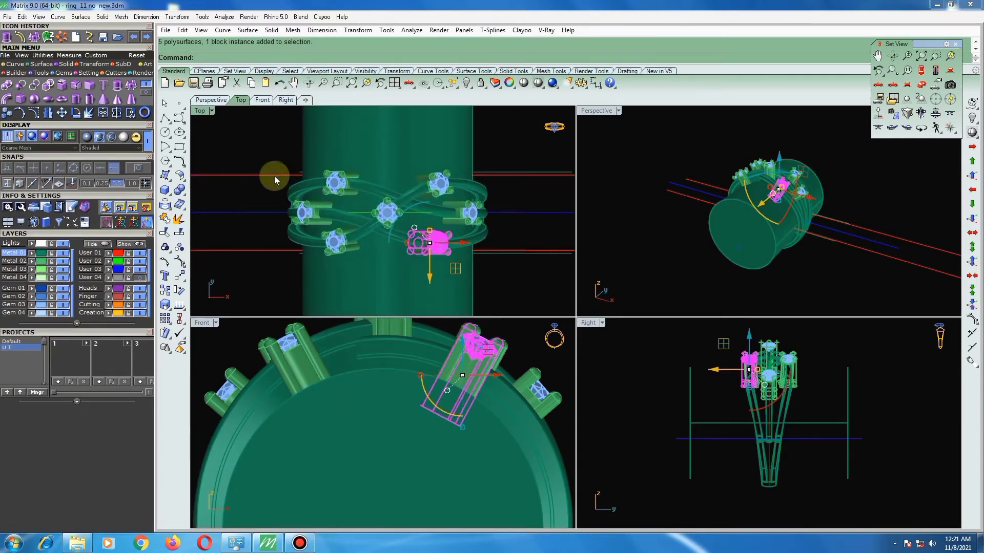
{"action": "left_click_drag", "start_coordinate": [269, 169], "coordinate": [377, 269]}
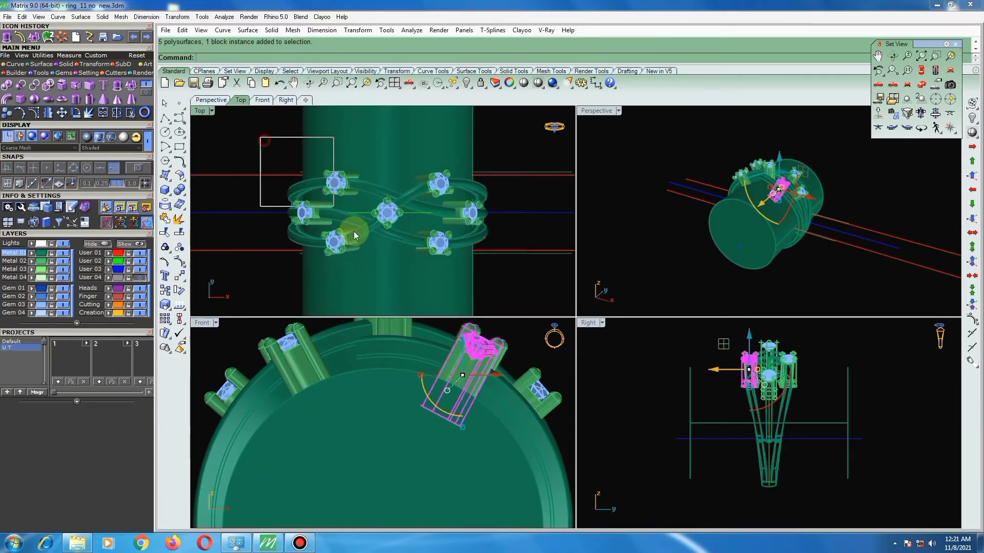
{"action": "key", "text": "Delete"}
{"action": "left_click", "coordinate": [435, 245]}
{"action": "left_click", "coordinate": [461, 224], "text": "shift"}
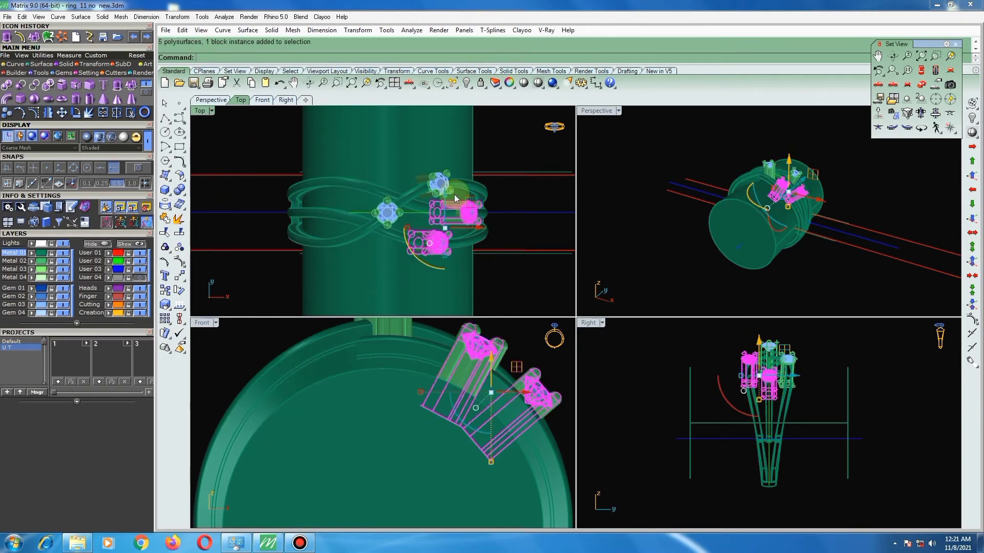
{"action": "left_click", "coordinate": [453, 195], "text": "shift"}
{"action": "left_click", "coordinate": [375, 208], "text": "shift"}
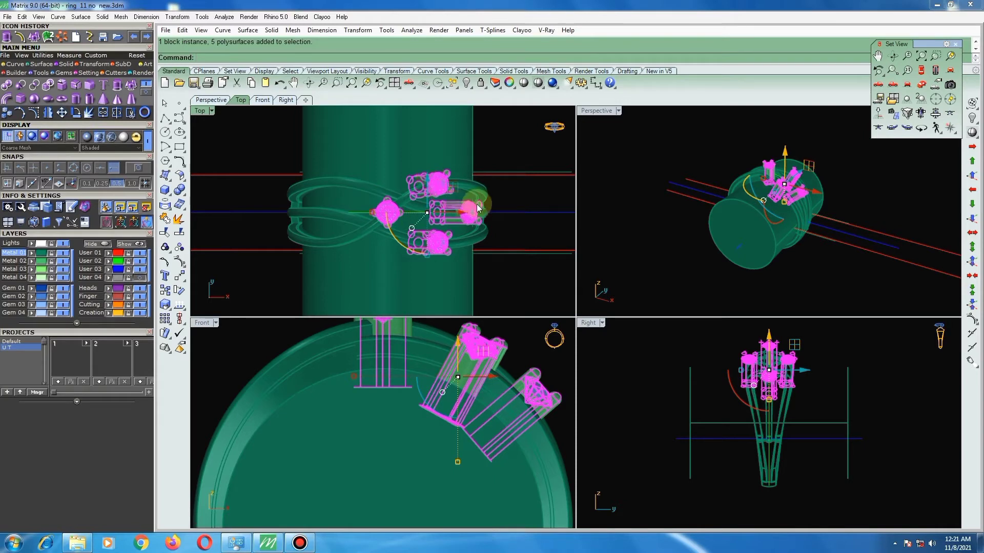
{"action": "left_click", "coordinate": [383, 202], "text": "ctrl"}
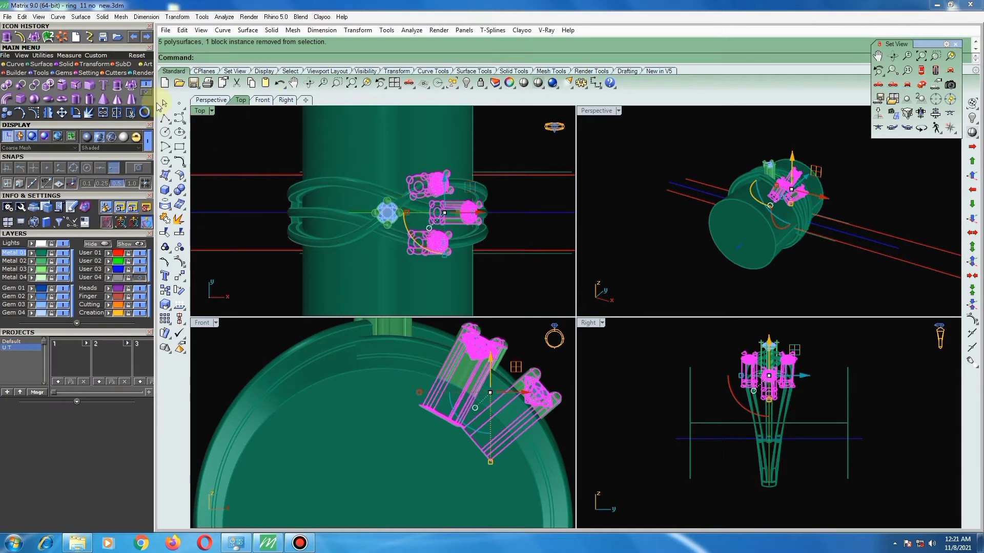
Polar-array the right-side heads around centre 0 with 2 items, then group them.
{"action": "left_click", "coordinate": [62, 37]}
{"action": "scroll", "coordinate": [379, 216], "scroll_direction": "down", "scroll_amount": 1}
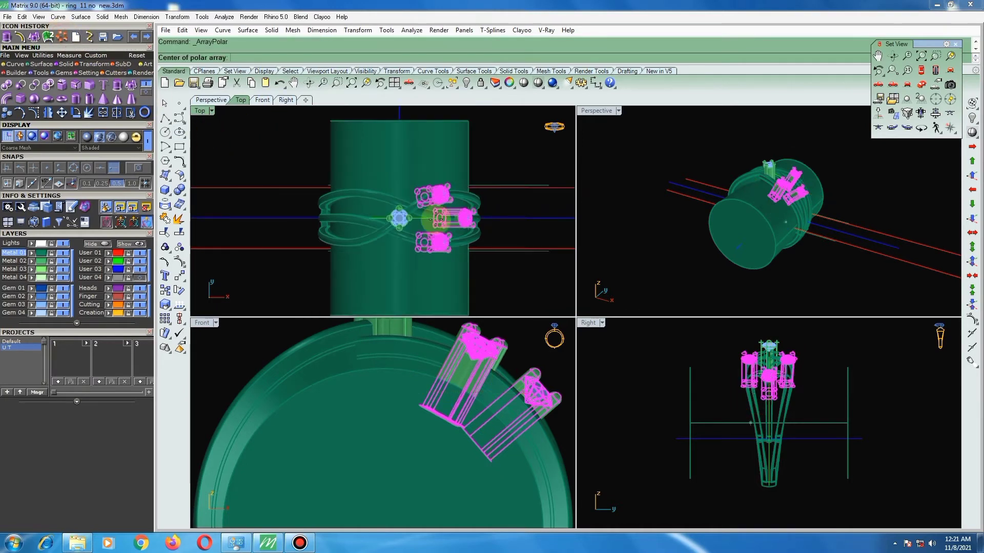
{"action": "scroll", "coordinate": [385, 215], "scroll_direction": "down", "scroll_amount": 1}
{"action": "scroll", "coordinate": [394, 215], "scroll_direction": "down", "scroll_amount": 1}
{"action": "scroll", "coordinate": [406, 214], "scroll_direction": "down", "scroll_amount": 1}
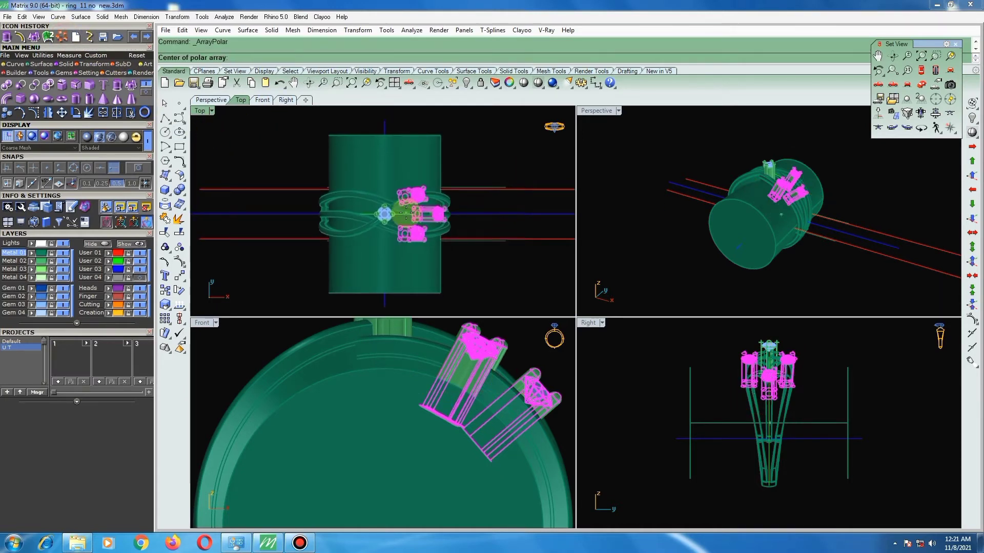
{"action": "type", "text": "0"}
{"action": "key", "text": "Return"}
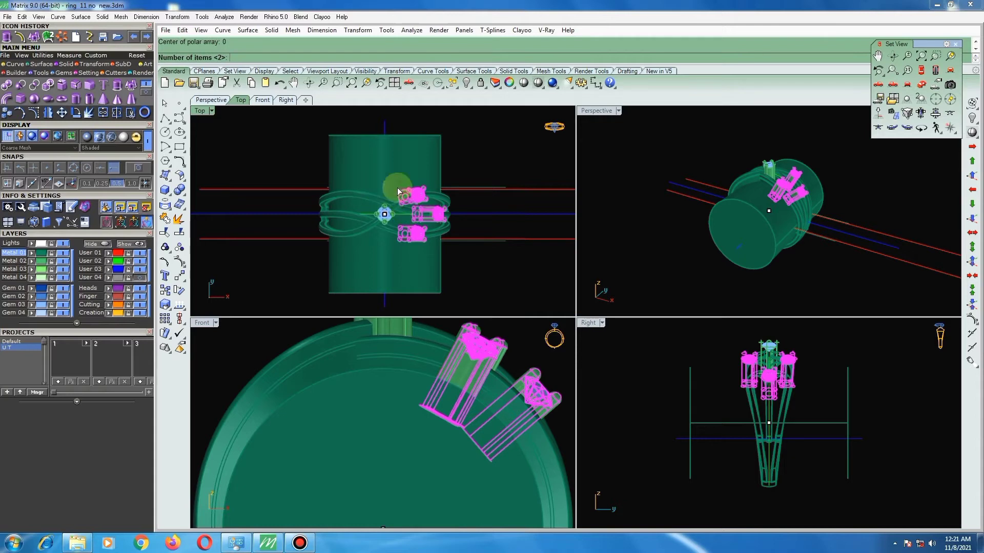
{"action": "key", "text": "Return"}
{"action": "key", "text": "Return"}
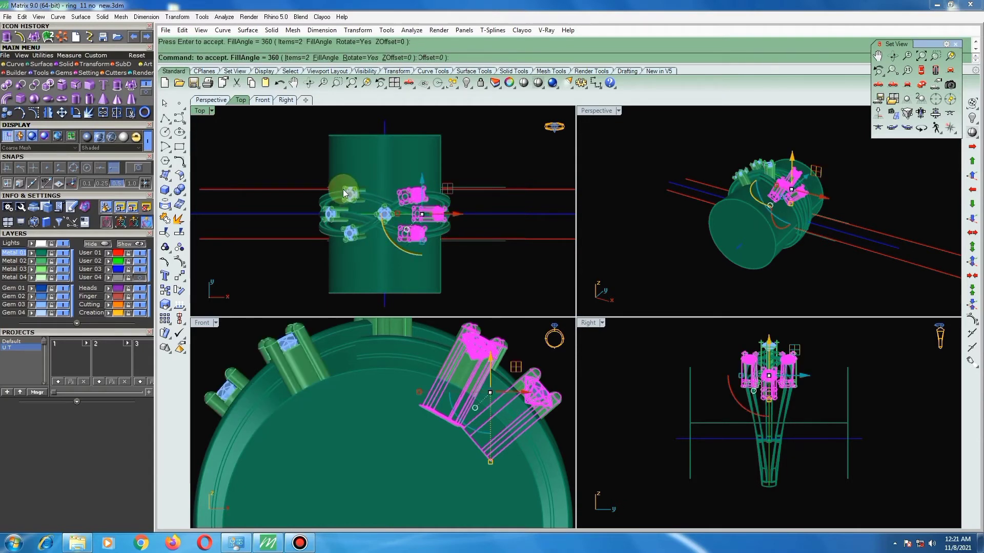
{"action": "left_click", "coordinate": [348, 241], "text": "shift"}
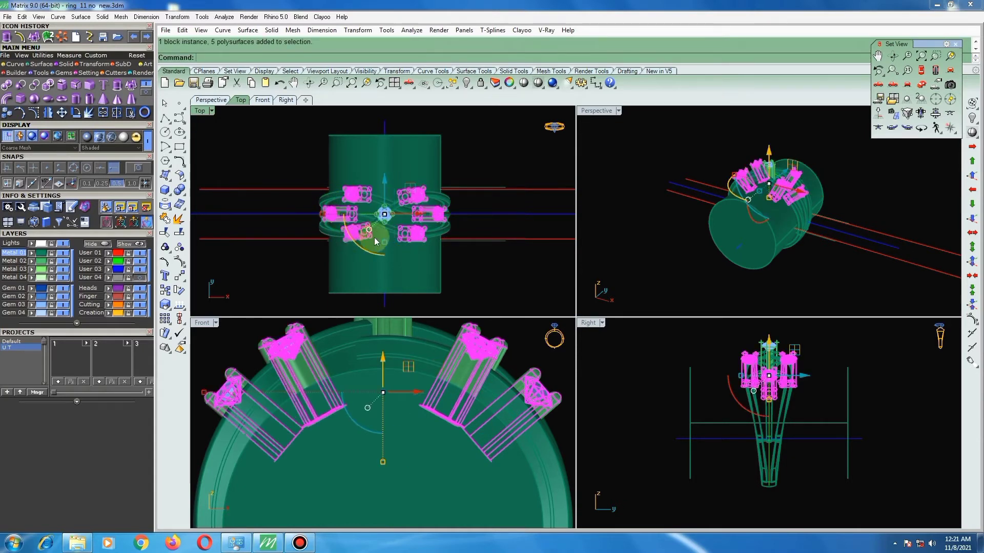
{"action": "left_click", "coordinate": [165, 247]}
{"action": "key", "text": "Escape"}
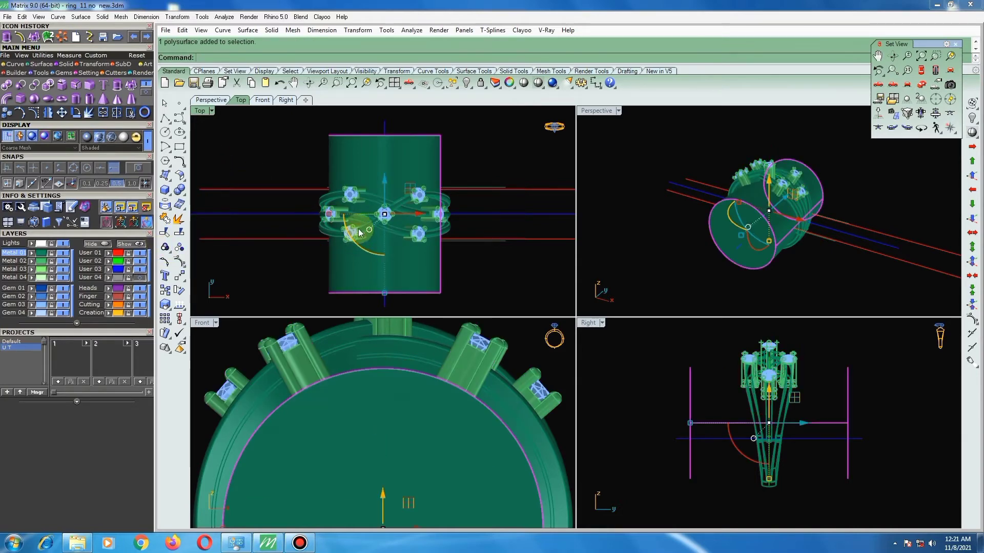
{"action": "left_click", "coordinate": [356, 230]}
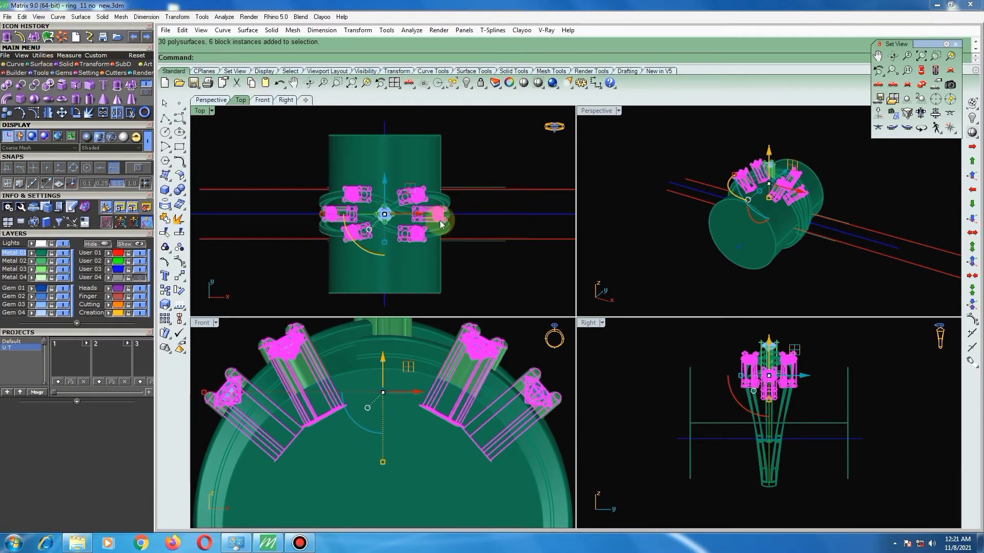
{"action": "left_click", "coordinate": [798, 220], "text": "shift"}
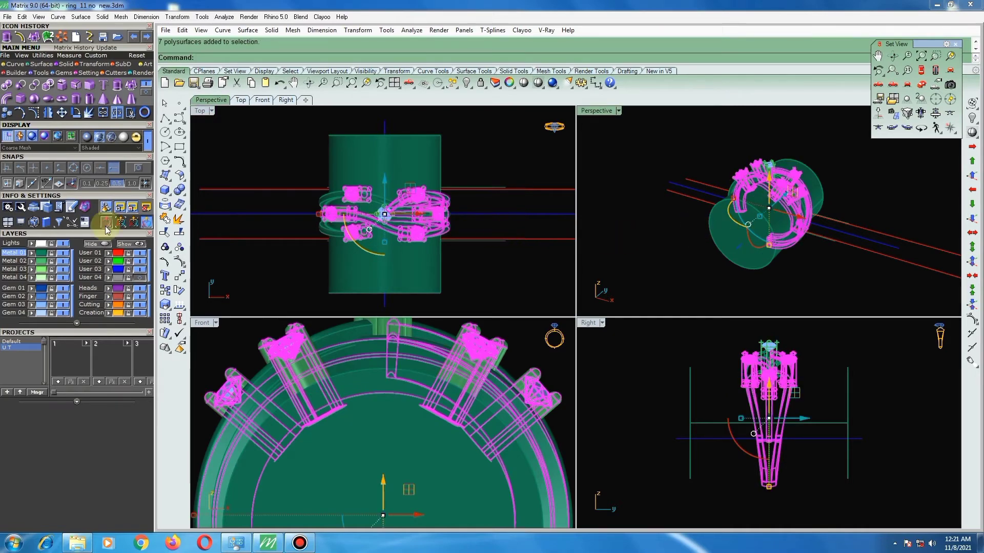
{"action": "left_click", "coordinate": [179, 191]}
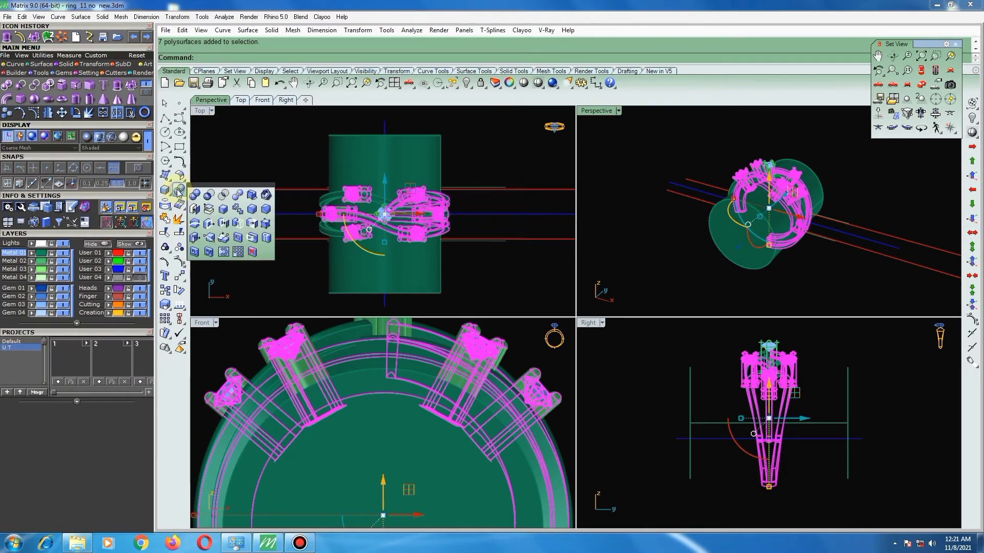
{"action": "left_click", "coordinate": [209, 207]}
{"action": "left_click", "coordinate": [389, 161]}
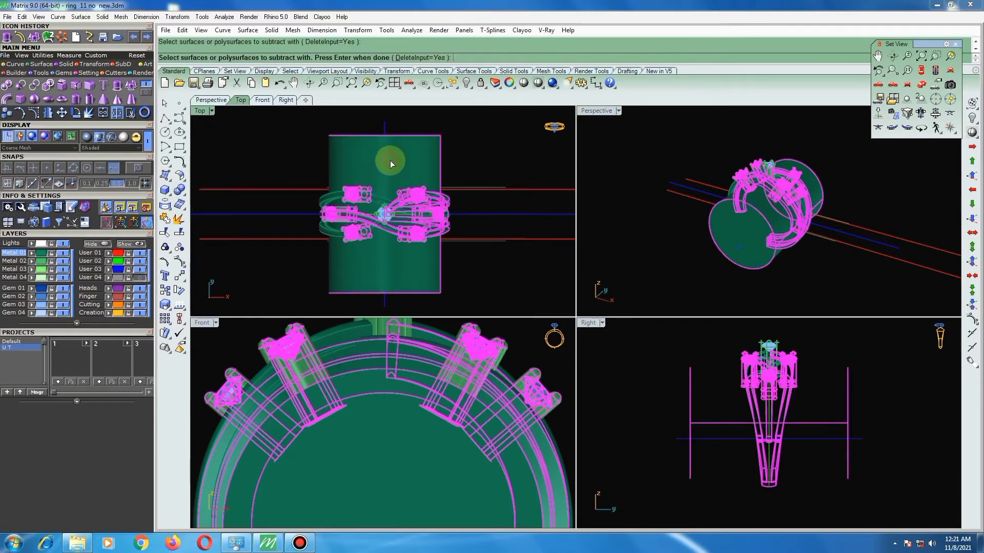
{"action": "right_click", "coordinate": [389, 160]}
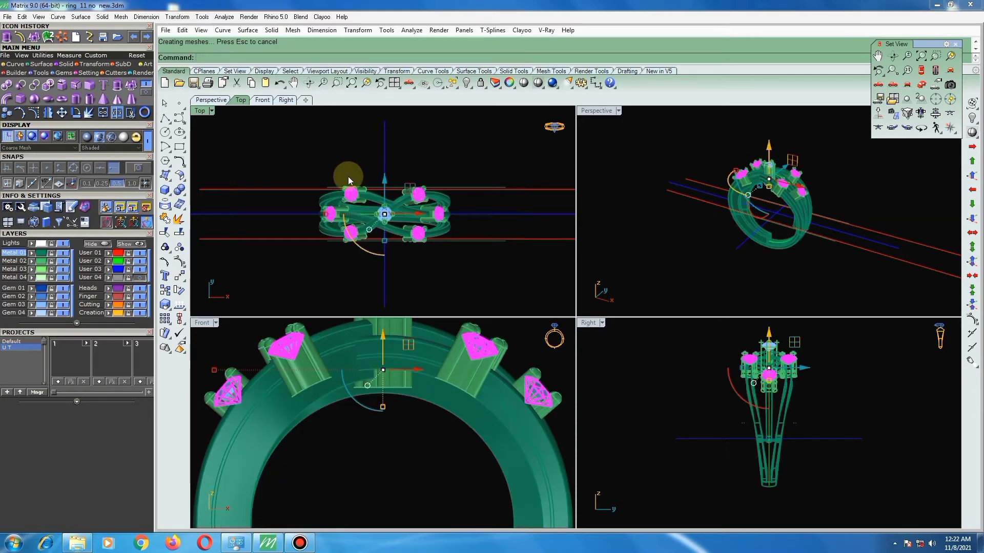
{"action": "left_click", "coordinate": [675, 248]}
{"action": "mouse_move", "coordinate": [789, 243]}
{"action": "right_mouse_down"}
{"action": "mouse_move", "coordinate": [782, 223]}
{"action": "mouse_move", "coordinate": [769, 301]}
{"action": "mouse_move", "coordinate": [817, 115]}
{"action": "mouse_move", "coordinate": [782, 123]}
{"action": "mouse_move", "coordinate": [689, 287]}
{"action": "mouse_move", "coordinate": [707, 271]}
{"action": "mouse_move", "coordinate": [724, 280]}
{"action": "mouse_move", "coordinate": [612, 305]}
{"action": "right_mouse_up"}
{"action": "scroll", "coordinate": [756, 238], "scroll_direction": "up", "scroll_amount": 5}
{"action": "scroll", "coordinate": [379, 368], "scroll_direction": "down", "scroll_amount": 3}
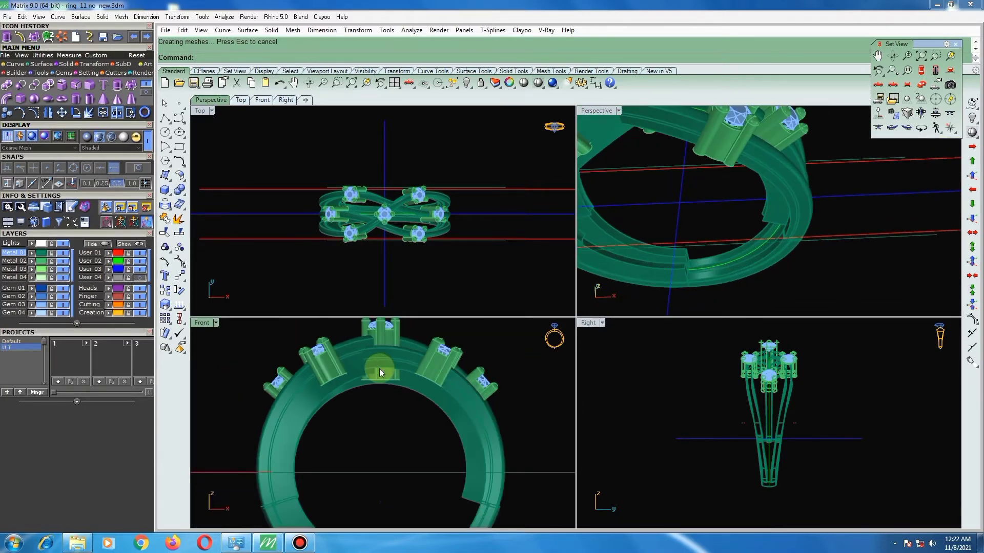
{"action": "scroll", "coordinate": [380, 368], "scroll_direction": "down", "scroll_amount": 2}
{"action": "scroll", "coordinate": [412, 472], "scroll_direction": "up", "scroll_amount": 3}
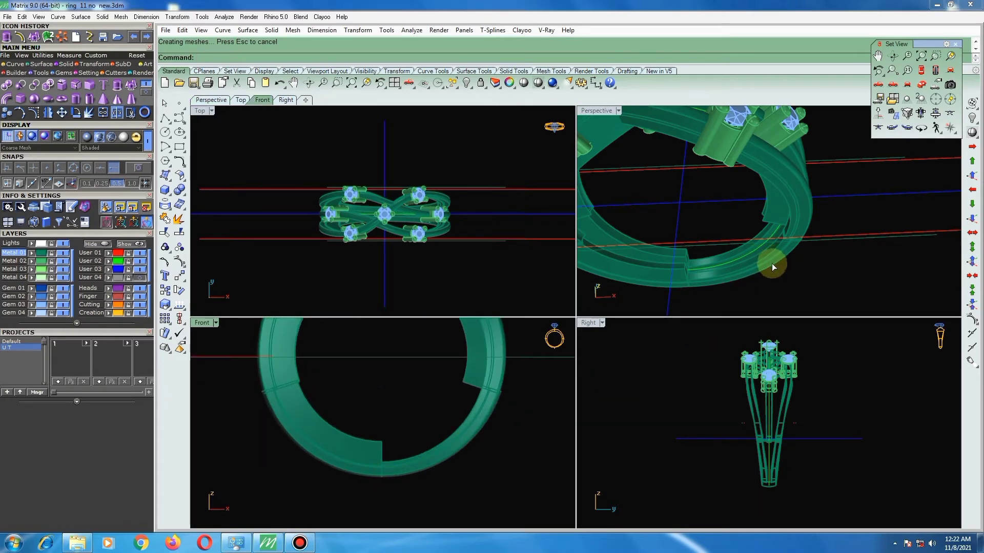
{"action": "key", "text": "ctrl+z"}
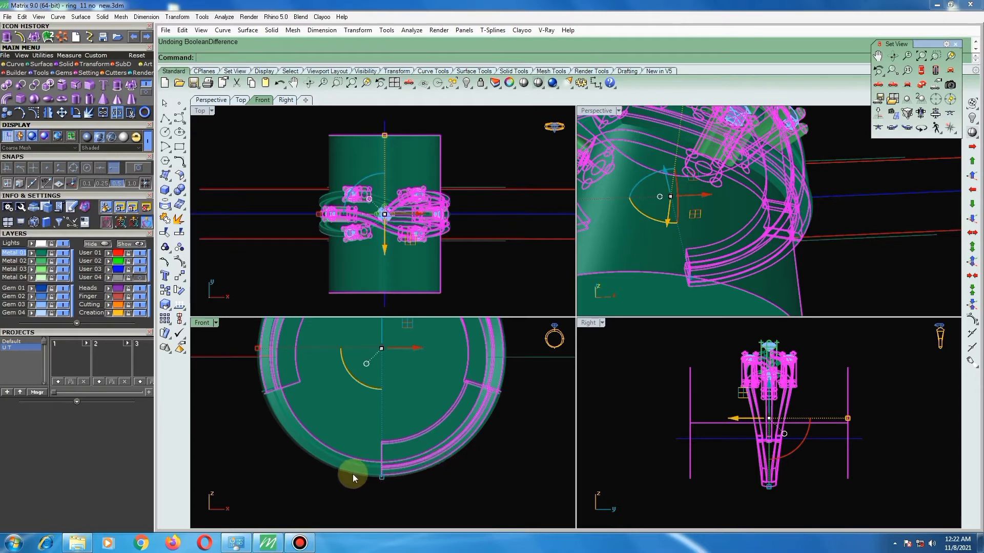
Select the whole ring set, including all the band parts.
{"action": "left_click", "coordinate": [342, 465]}
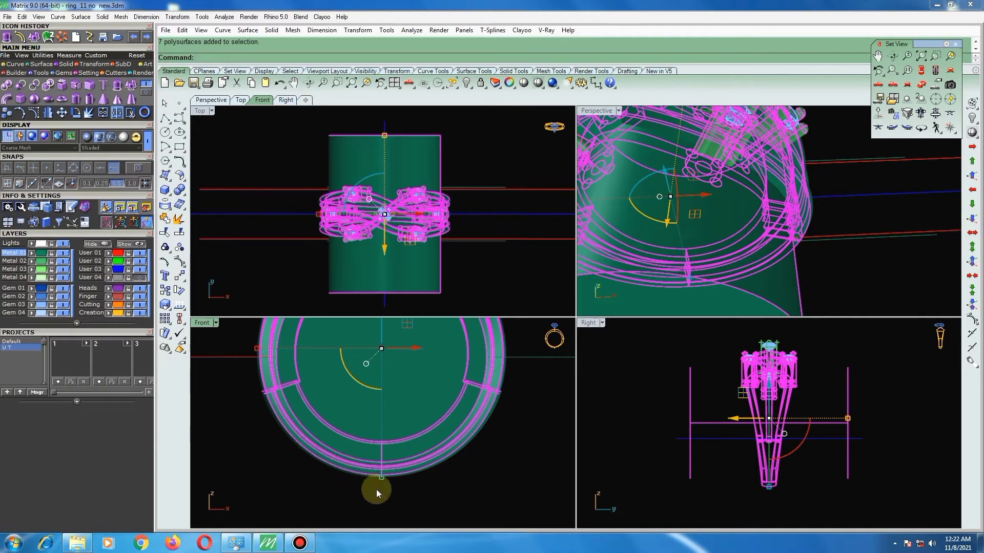
{"action": "left_click", "coordinate": [376, 490]}
{"action": "left_click", "coordinate": [349, 472]}
{"action": "left_click", "coordinate": [411, 469], "text": "shift"}
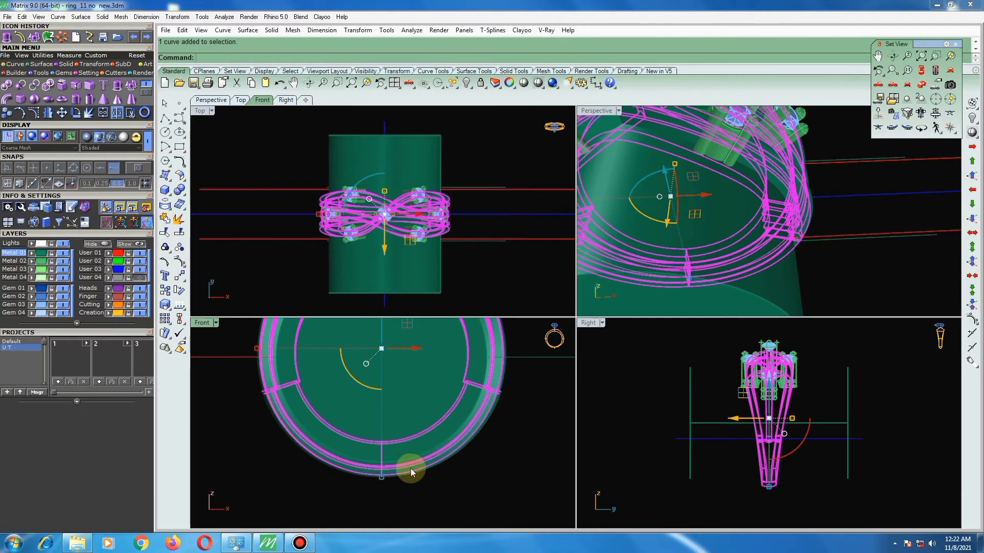
{"action": "scroll", "coordinate": [422, 480], "scroll_direction": "up", "scroll_amount": 2}
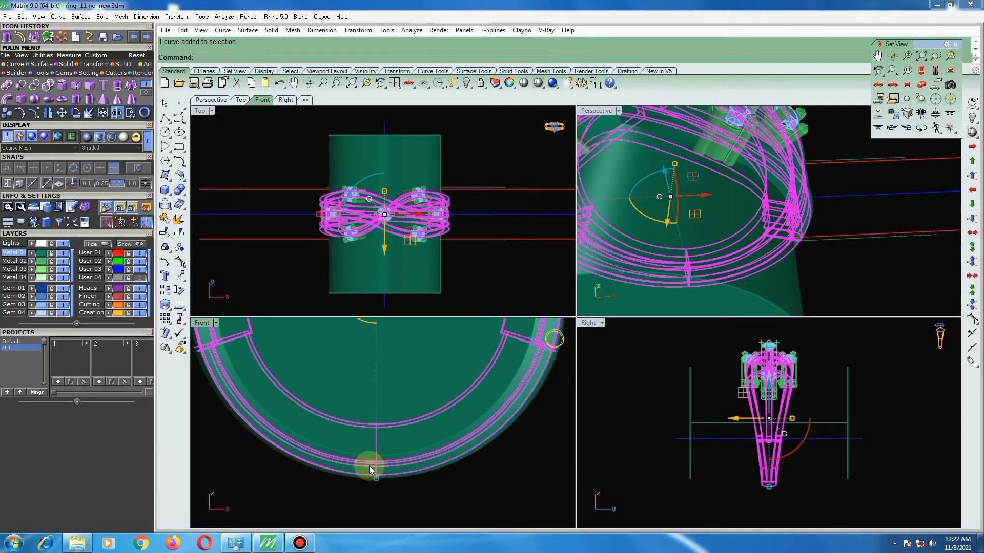
{"action": "scroll", "coordinate": [413, 185], "scroll_direction": "up", "scroll_amount": 1}
{"action": "left_click", "coordinate": [414, 186], "text": "shift"}
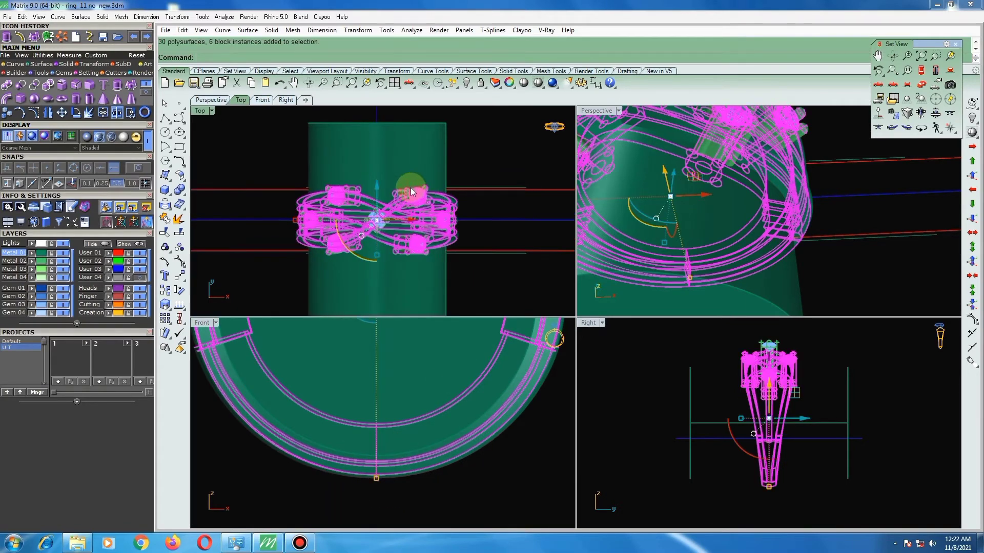
Boolean-difference the cylinder out of the selected ring set.
{"action": "left_click", "coordinate": [179, 191]}
{"action": "left_click", "coordinate": [208, 195]}
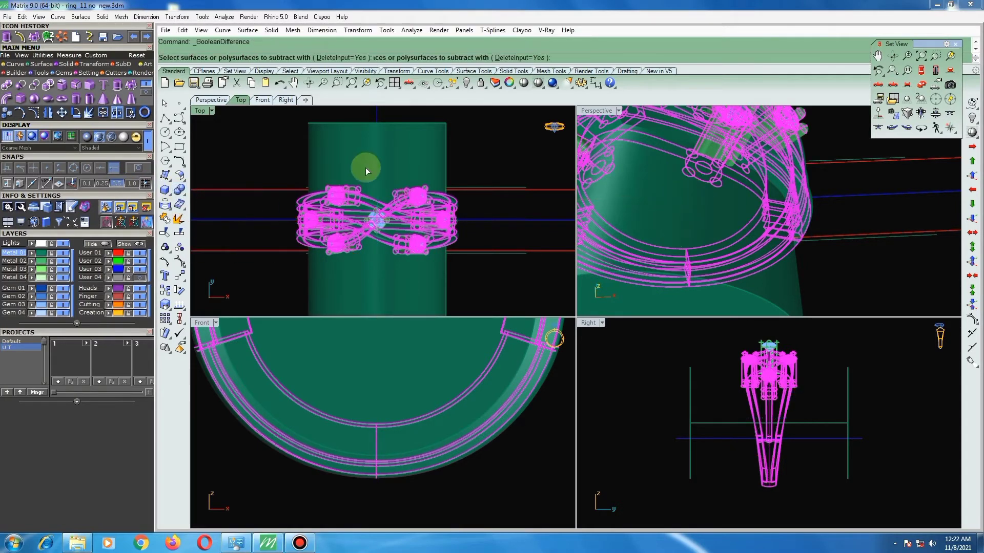
{"action": "left_click", "coordinate": [372, 143]}
{"action": "key", "text": "Return"}
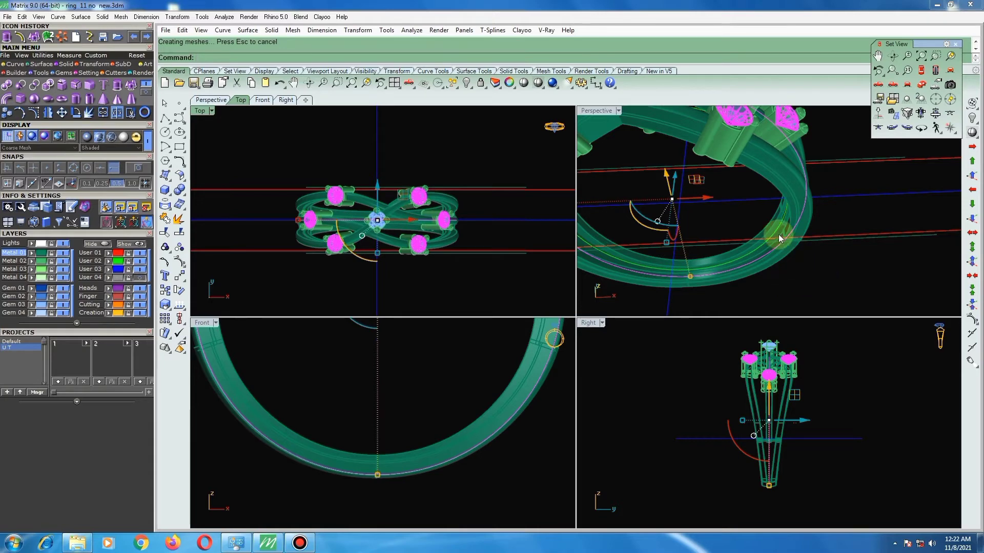
Orbit the perspective view to inspect the gem heads, then reset all four views.
{"action": "scroll", "coordinate": [798, 267], "scroll_direction": "down", "scroll_amount": 2}
{"action": "scroll", "coordinate": [800, 244], "scroll_direction": "up", "scroll_amount": 2}
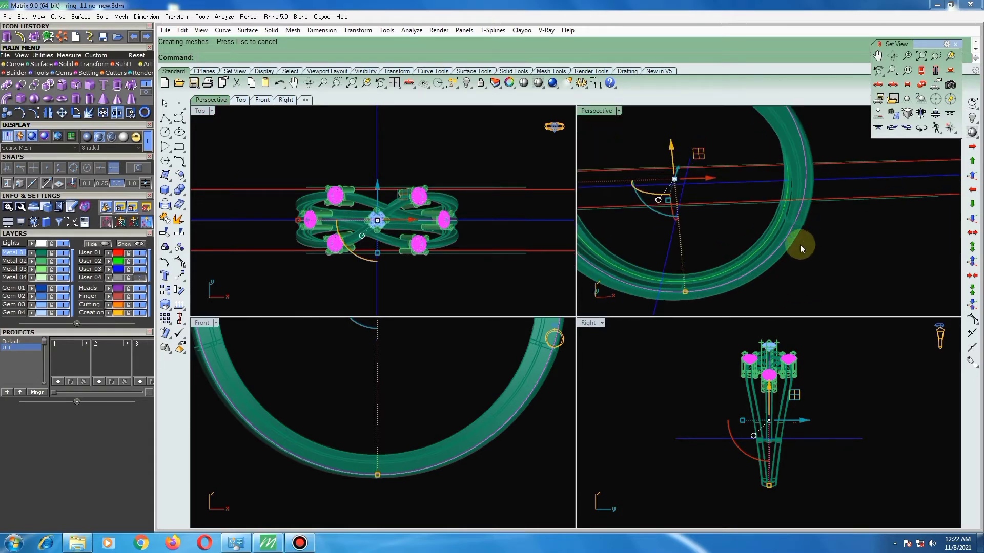
{"action": "scroll", "coordinate": [738, 260], "scroll_direction": "down", "scroll_amount": 3}
{"action": "scroll", "coordinate": [686, 227], "scroll_direction": "down", "scroll_amount": 1}
{"action": "right_click_drag", "start_coordinate": [685, 226], "coordinate": [643, 248]}
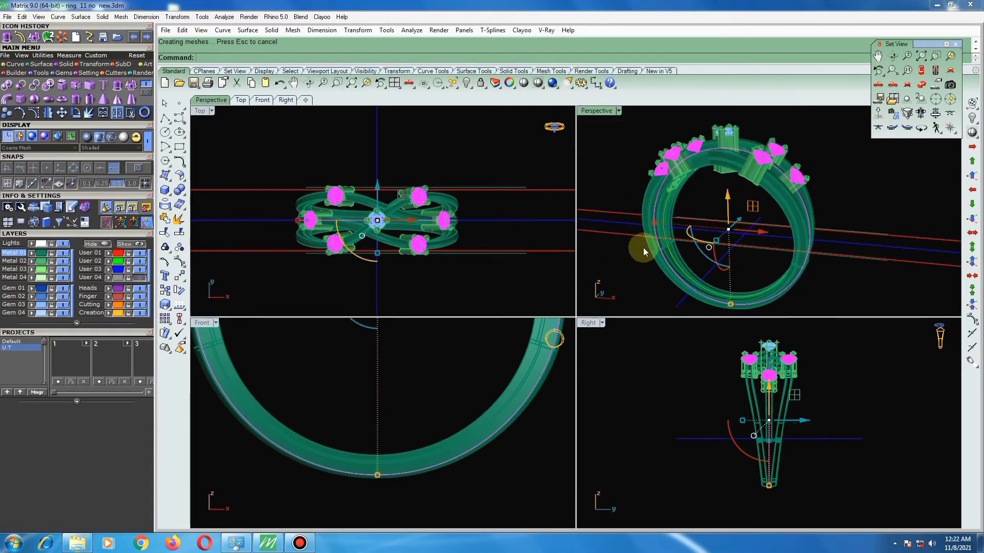
{"action": "key", "text": "Escape"}
{"action": "scroll", "coordinate": [681, 189], "scroll_direction": "up", "scroll_amount": 3}
{"action": "scroll", "coordinate": [668, 194], "scroll_direction": "up", "scroll_amount": 3}
{"action": "mouse_move", "coordinate": [668, 194]}
{"action": "right_mouse_down"}
{"action": "mouse_move", "coordinate": [634, 229]}
{"action": "mouse_move", "coordinate": [593, 223]}
{"action": "right_mouse_up"}
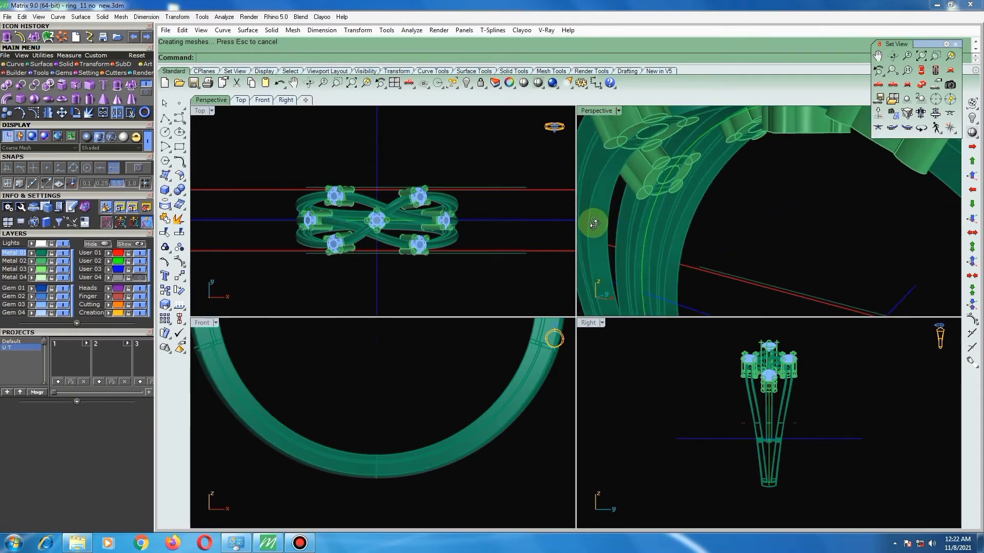
{"action": "scroll", "coordinate": [650, 218], "scroll_direction": "up", "scroll_amount": 2}
{"action": "left_click", "coordinate": [650, 213]}
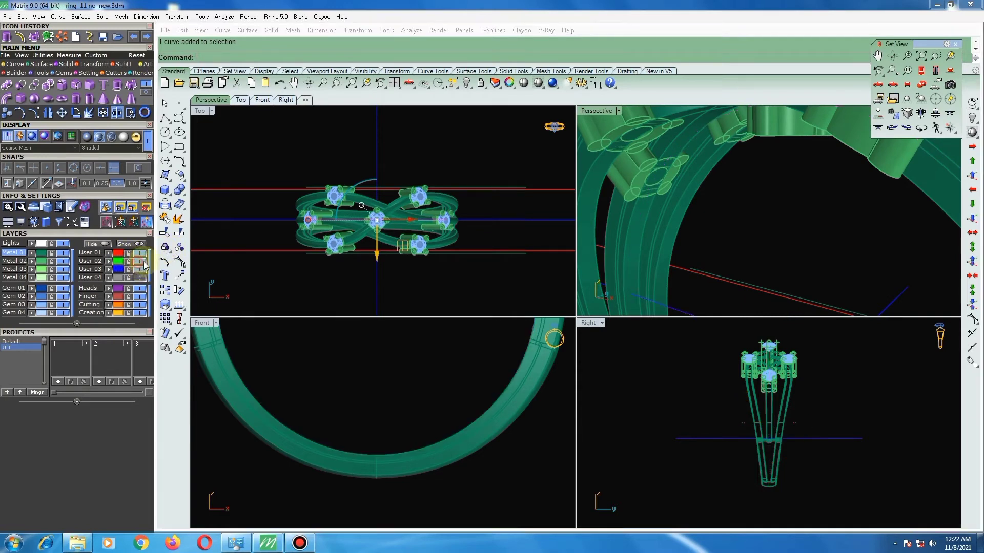
{"action": "key", "text": "Escape"}
{"action": "scroll", "coordinate": [392, 420], "scroll_direction": "down", "scroll_amount": 2}
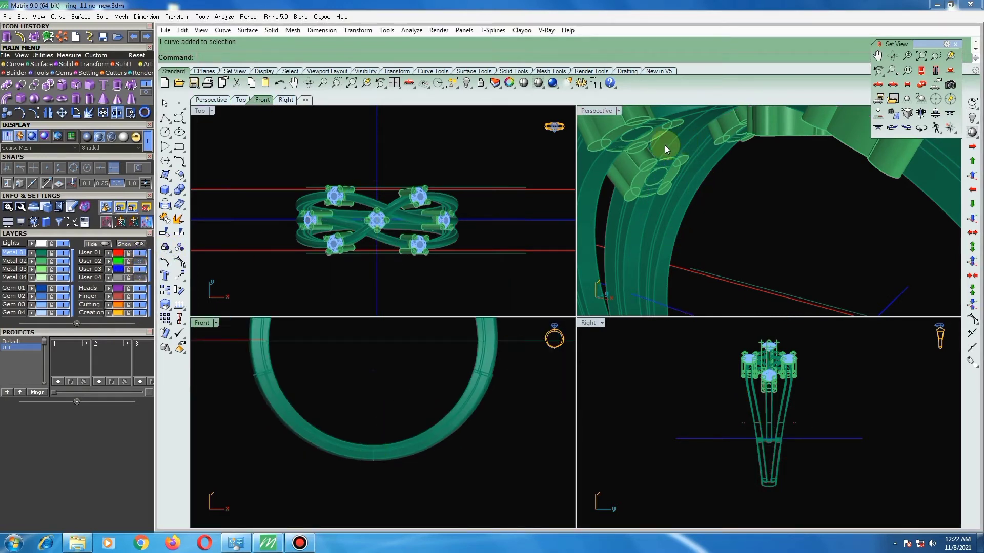
{"action": "left_click", "coordinate": [502, 163]}
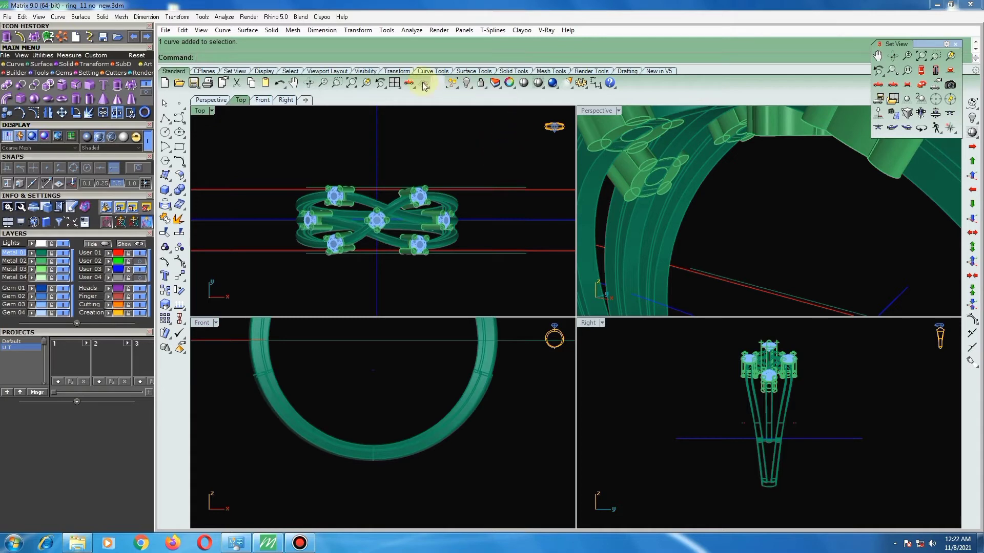
{"action": "left_click", "coordinate": [394, 83]}
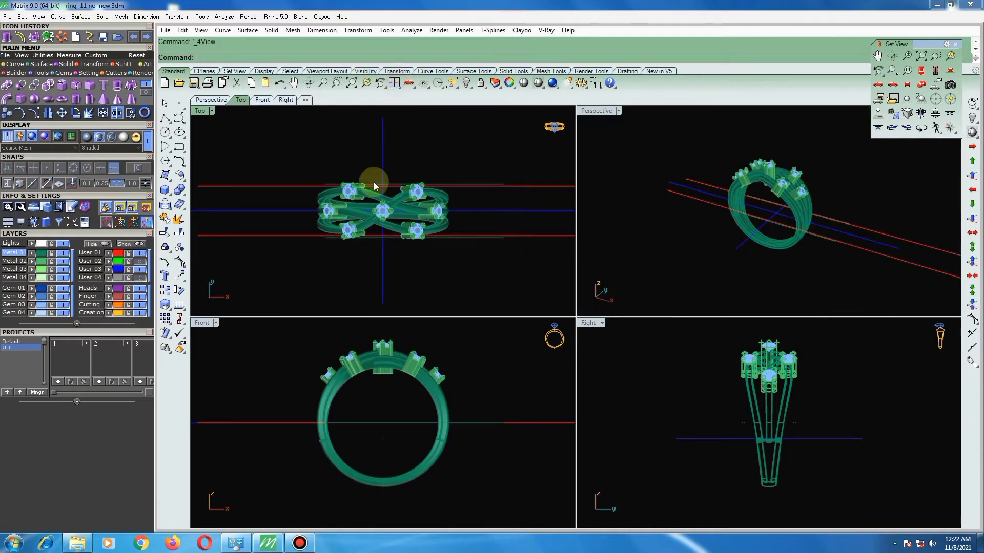
Delete the lower and upper red guide curves from the ring.
{"action": "scroll", "coordinate": [386, 389], "scroll_direction": "up", "scroll_amount": 1}
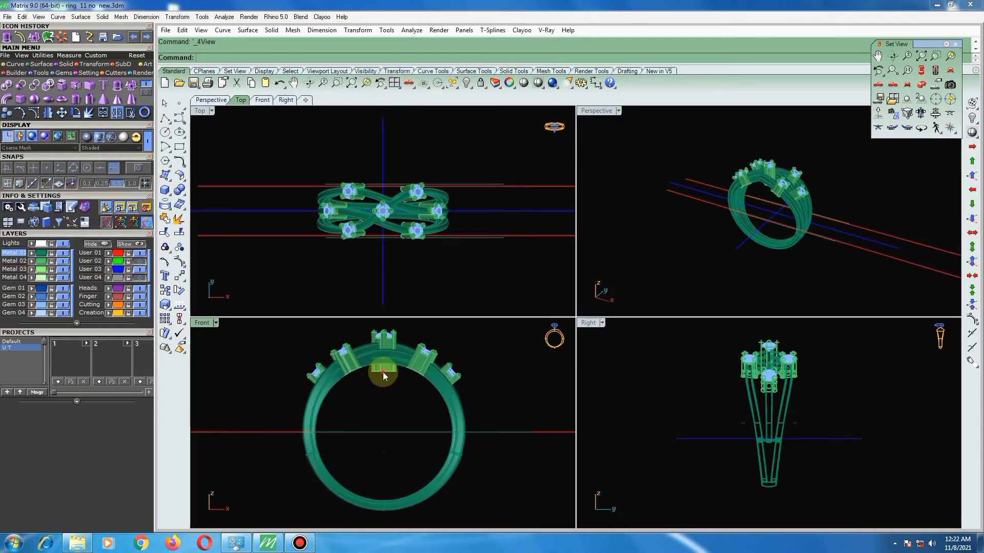
{"action": "left_click", "coordinate": [383, 372]}
{"action": "key", "text": "Escape"}
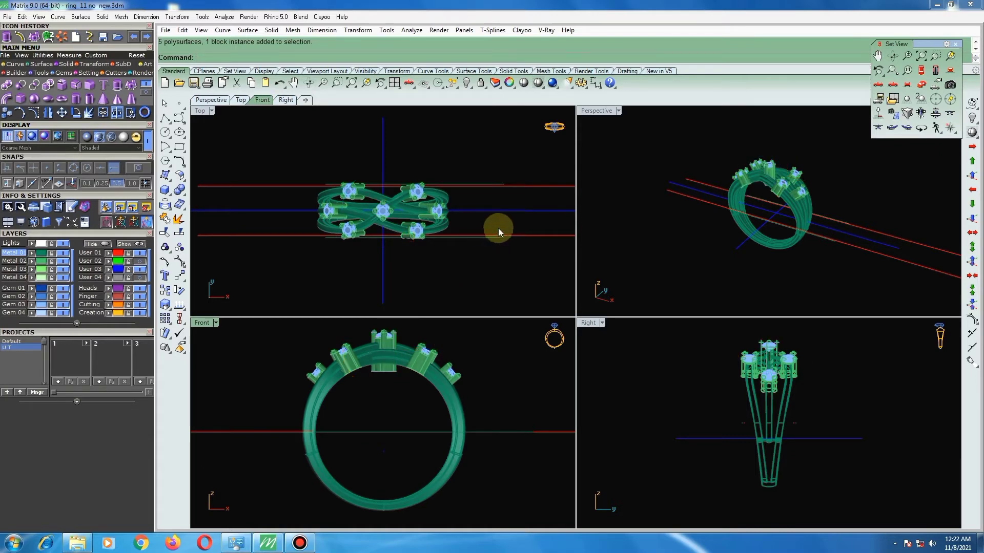
{"action": "left_click", "coordinate": [493, 236]}
{"action": "key", "text": "Delete"}
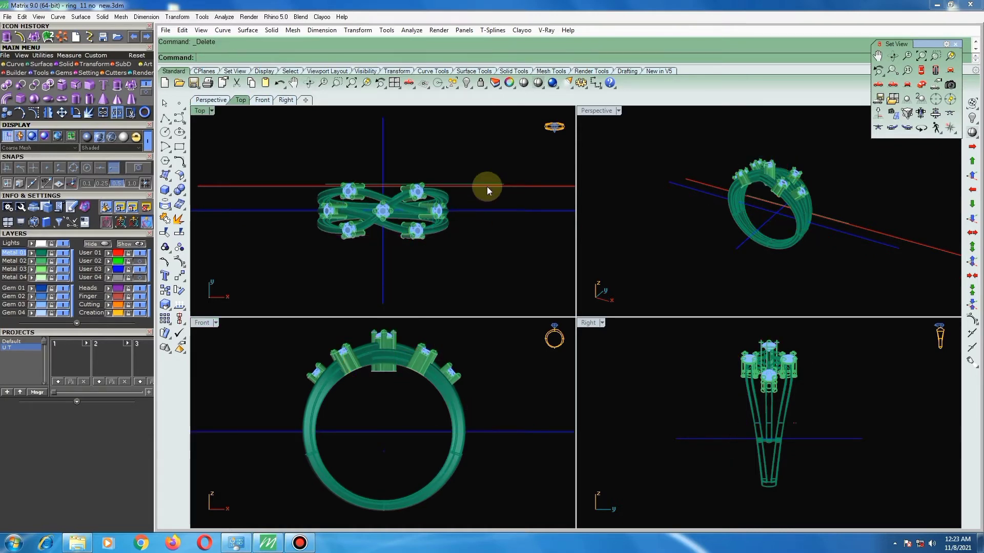
{"action": "left_click_drag", "start_coordinate": [463, 195], "coordinate": [465, 195]}
{"action": "key", "text": "Delete"}
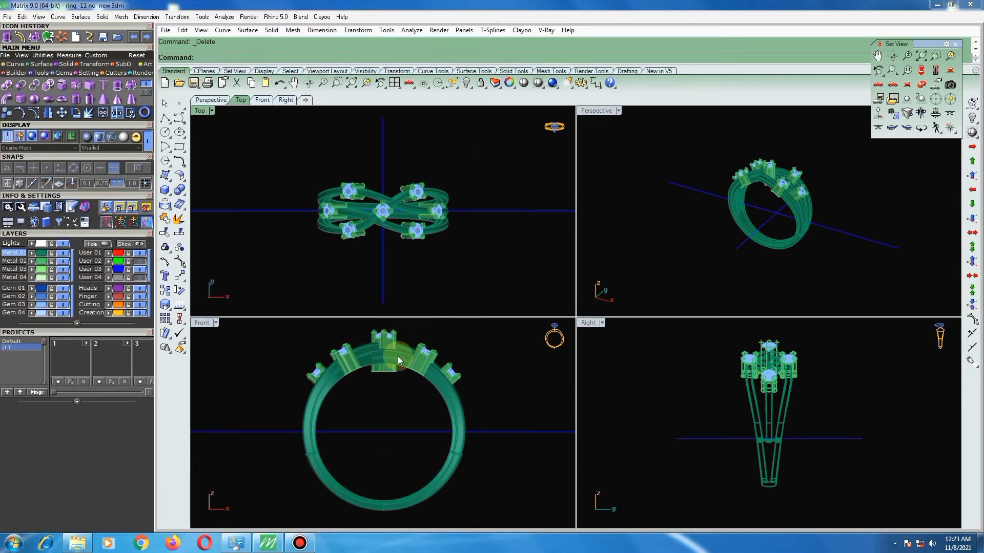
{"action": "left_click", "coordinate": [31, 254]}
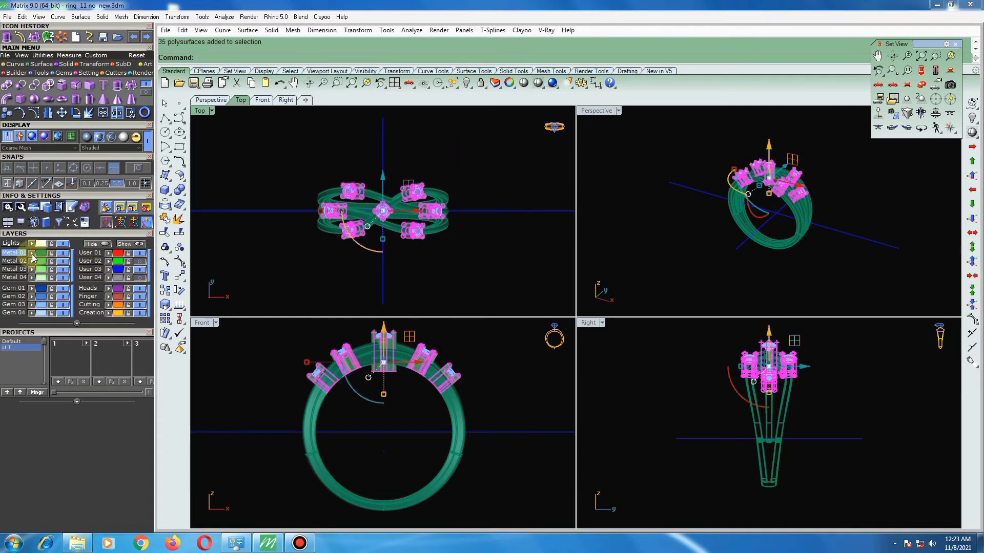
{"action": "left_click", "coordinate": [476, 150]}
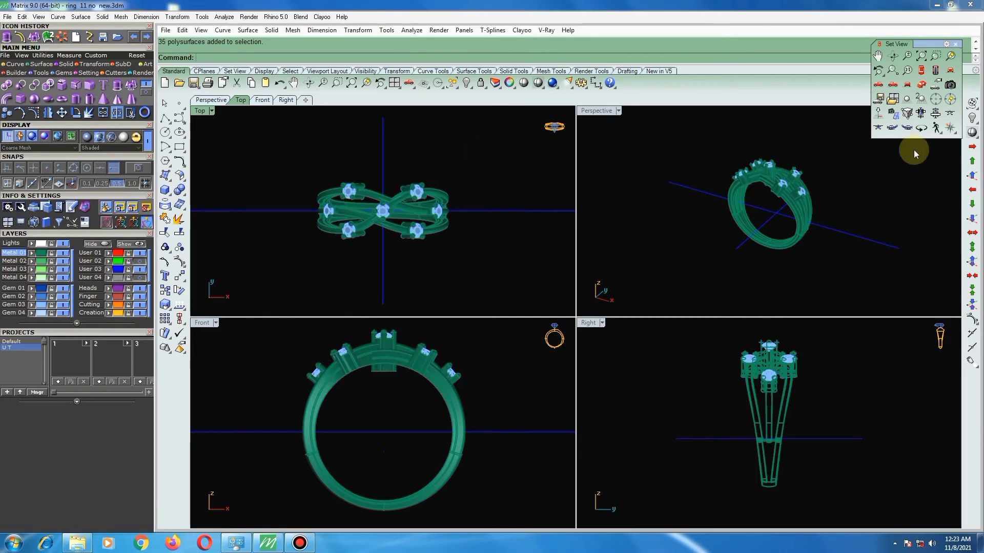
Maximize the Perspective viewport and orbit the ring to a tilted three-quarter view.
{"action": "double_click", "coordinate": [595, 112]}
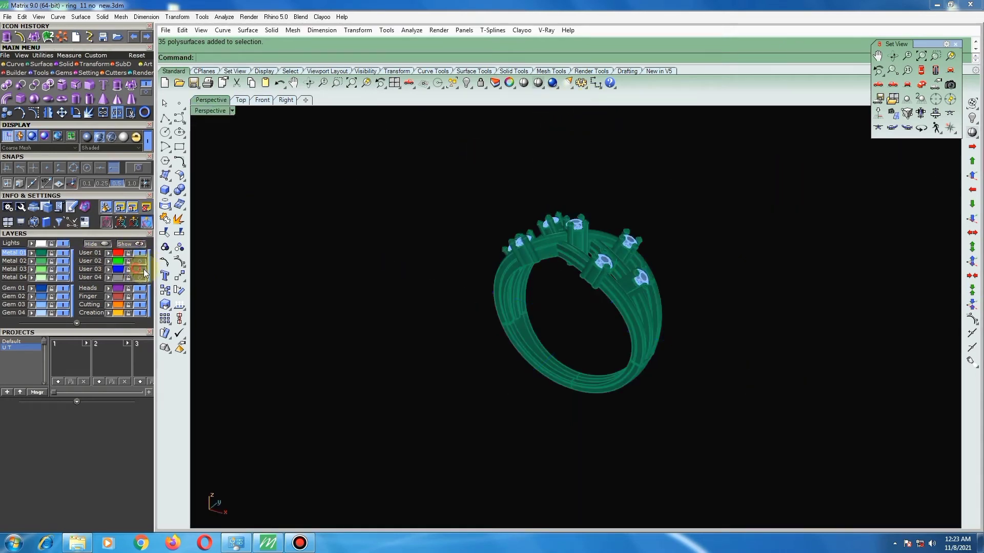
{"action": "mouse_move", "coordinate": [606, 261]}
{"action": "right_mouse_down"}
{"action": "mouse_move", "coordinate": [525, 332]}
{"action": "mouse_move", "coordinate": [516, 252]}
{"action": "mouse_move", "coordinate": [532, 234]}
{"action": "right_mouse_up"}
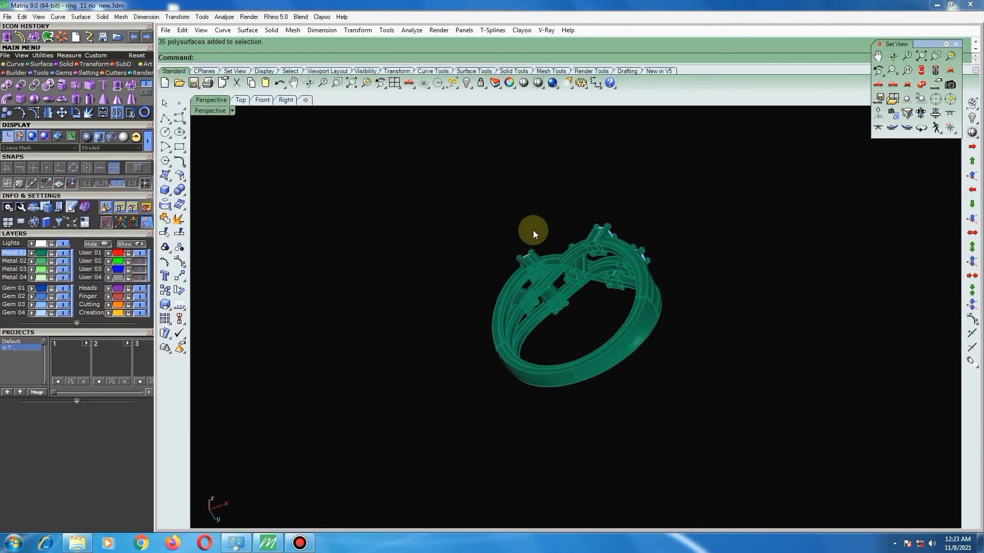
{"action": "mouse_move", "coordinate": [576, 285]}
{"action": "right_mouse_down"}
{"action": "mouse_move", "coordinate": [527, 279]}
{"action": "mouse_move", "coordinate": [527, 208]}
{"action": "mouse_move", "coordinate": [533, 248]}
{"action": "mouse_move", "coordinate": [481, 357]}
{"action": "right_mouse_up"}
{"action": "mouse_move", "coordinate": [498, 332]}
{"action": "right_mouse_down"}
{"action": "mouse_move", "coordinate": [471, 377]}
{"action": "mouse_move", "coordinate": [529, 318]}
{"action": "mouse_move", "coordinate": [528, 280]}
{"action": "mouse_move", "coordinate": [558, 312]}
{"action": "mouse_move", "coordinate": [663, 371]}
{"action": "mouse_move", "coordinate": [634, 373]}
{"action": "mouse_move", "coordinate": [545, 263]}
{"action": "mouse_move", "coordinate": [454, 248]}
{"action": "mouse_move", "coordinate": [416, 224]}
{"action": "mouse_move", "coordinate": [580, 277]}
{"action": "right_mouse_up"}
Switch to the Front view of the ring and clear the centre head selection.
{"action": "scroll", "coordinate": [577, 278], "scroll_direction": "up", "scroll_amount": 2}
{"action": "left_click", "coordinate": [567, 275]}
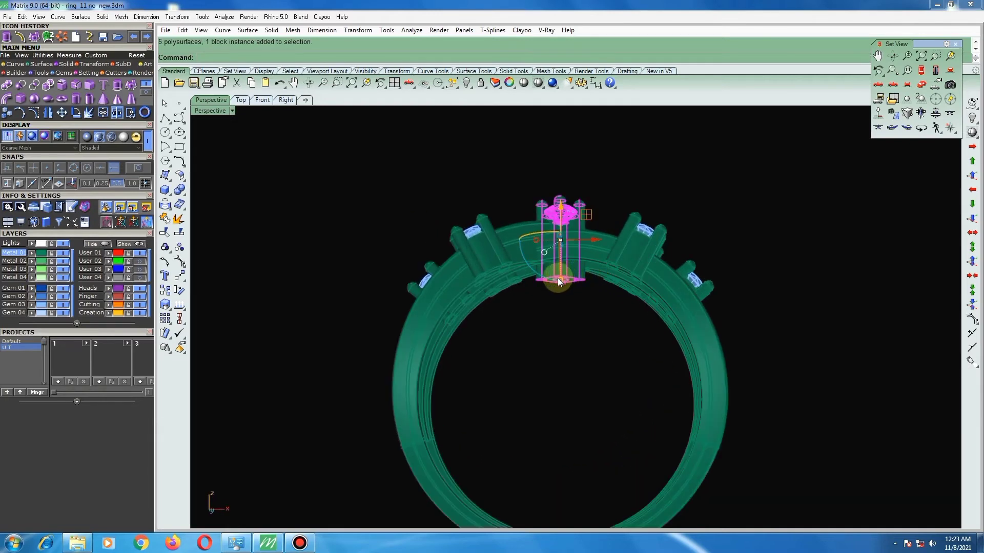
{"action": "scroll", "coordinate": [558, 279], "scroll_direction": "down", "scroll_amount": 2}
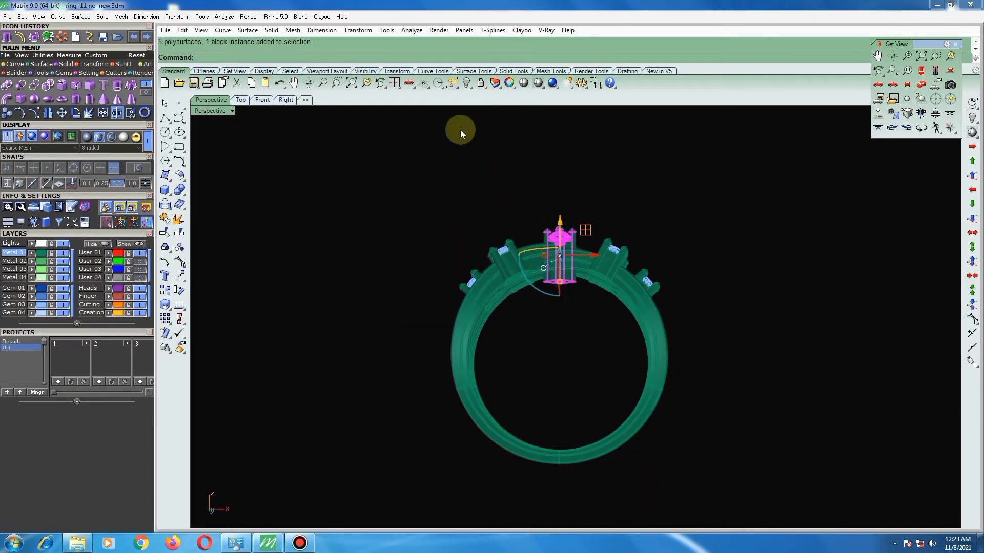
{"action": "left_click", "coordinate": [263, 100]}
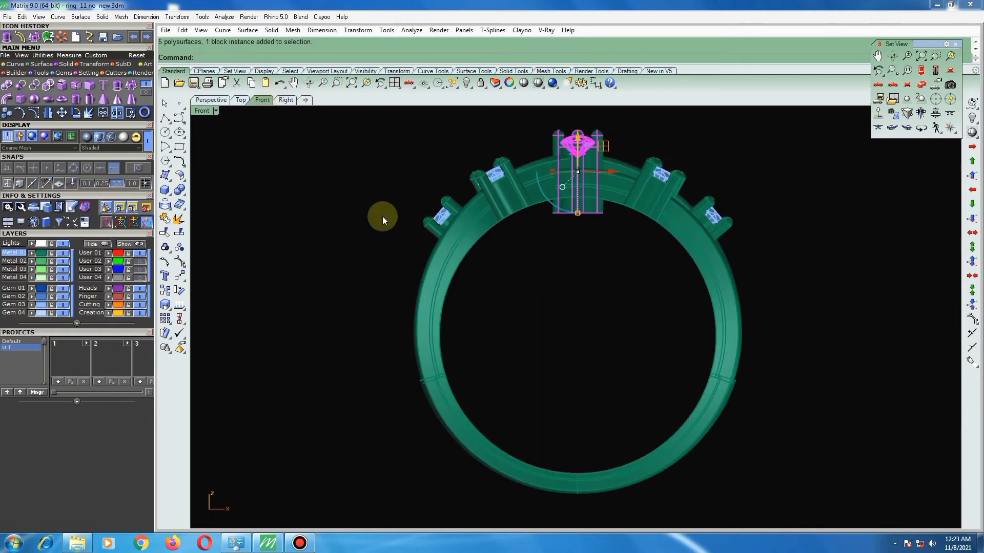
{"action": "scroll", "coordinate": [385, 287], "scroll_direction": "down", "scroll_amount": 2}
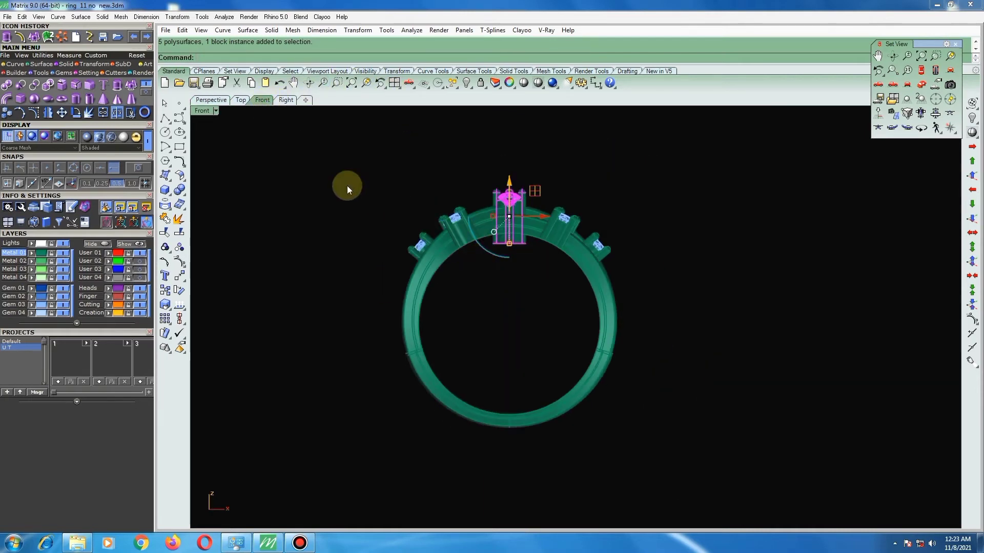
{"action": "left_click", "coordinate": [441, 380]}
Copy the ring's inner circle curve with Ctrl+C and hide it.
{"action": "left_click", "coordinate": [435, 387]}
{"action": "scroll", "coordinate": [435, 386], "scroll_direction": "up", "scroll_amount": 2}
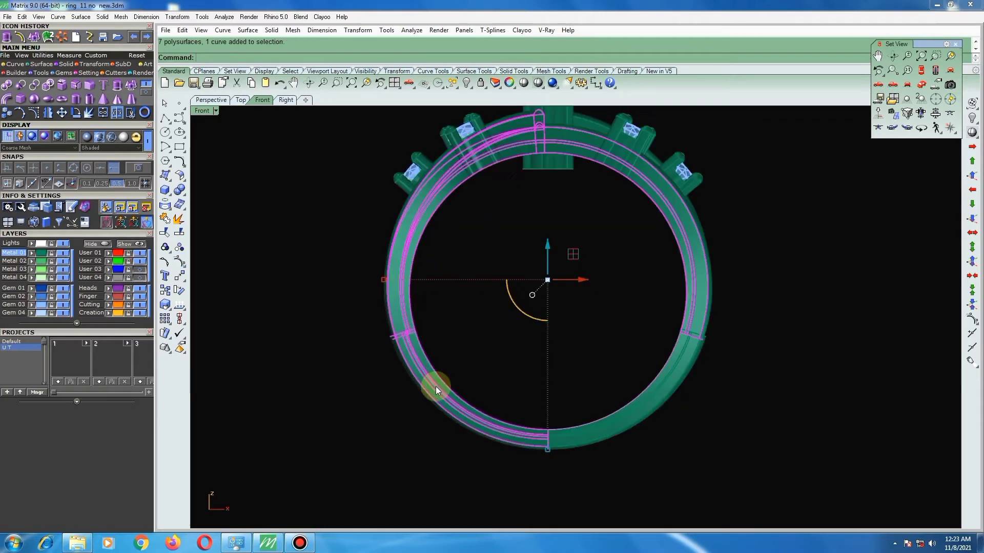
{"action": "scroll", "coordinate": [432, 381], "scroll_direction": "up", "scroll_amount": 2}
{"action": "scroll", "coordinate": [430, 381], "scroll_direction": "down", "scroll_amount": 2}
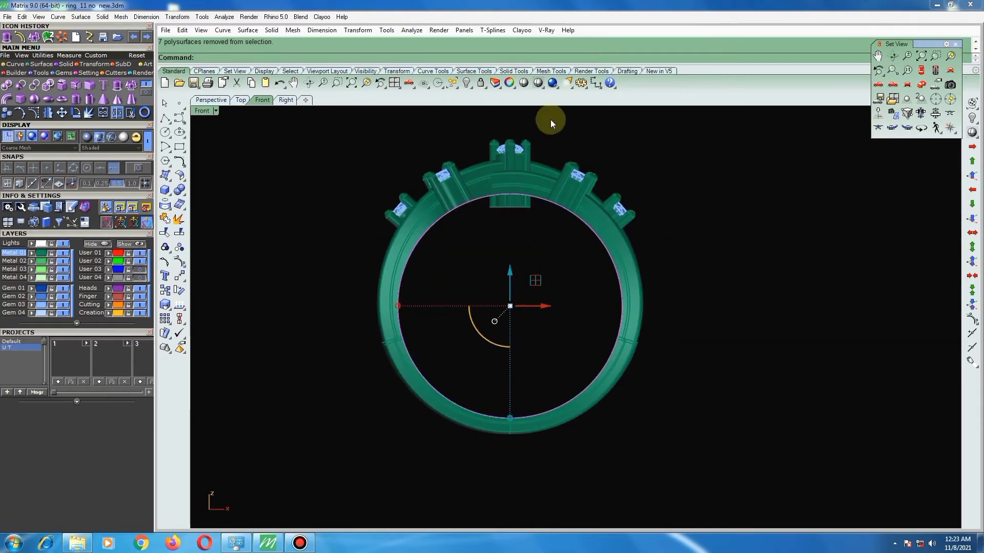
{"action": "scroll", "coordinate": [511, 184], "scroll_direction": "up", "scroll_amount": 3}
{"action": "scroll", "coordinate": [498, 196], "scroll_direction": "up", "scroll_amount": 2}
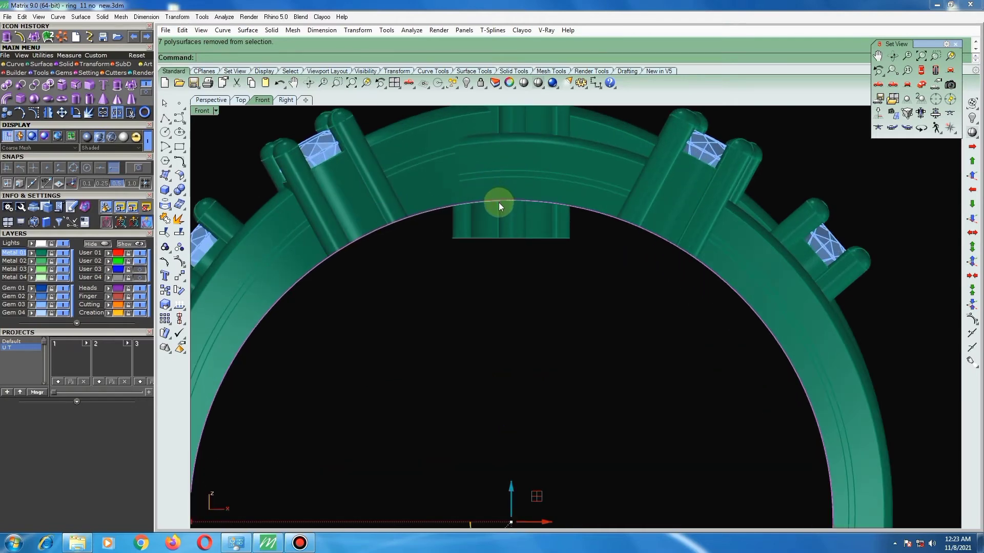
{"action": "key", "text": "ctrl+c"}
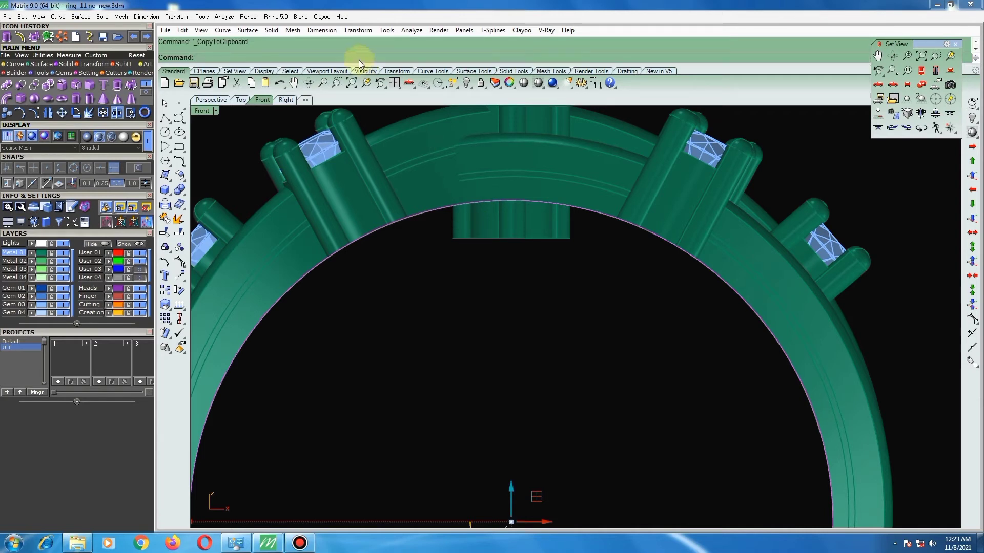
{"action": "left_click", "coordinate": [466, 84]}
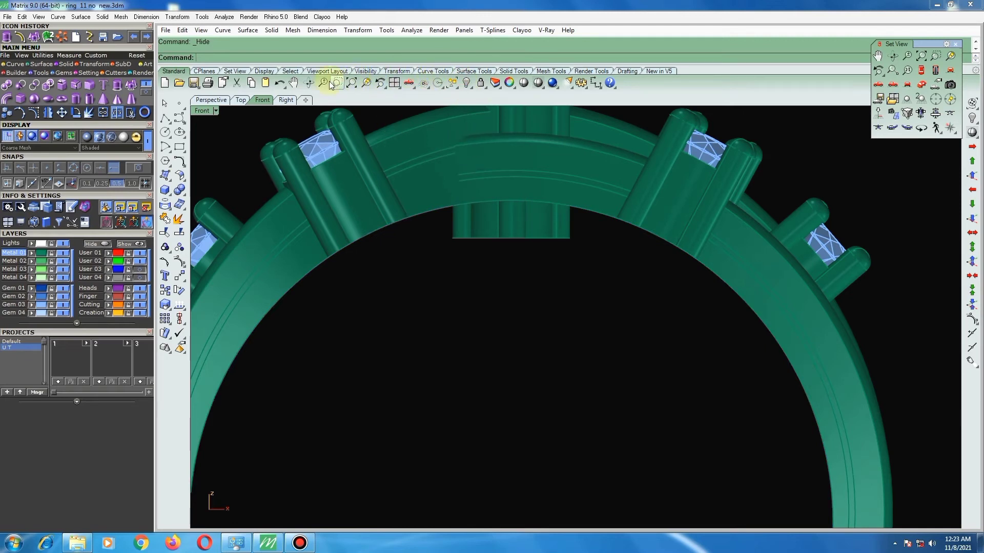
Paste the inner circle curve back, nudge it upward, then undo the nudge.
{"action": "left_click", "coordinate": [265, 83]}
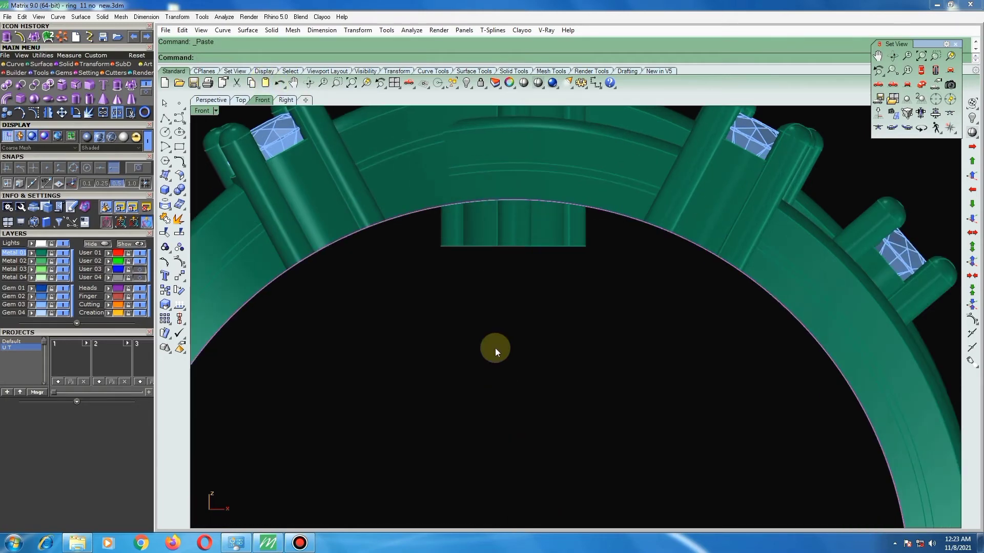
{"action": "scroll", "coordinate": [482, 374], "scroll_direction": "down", "scroll_amount": 3}
{"action": "scroll", "coordinate": [487, 435], "scroll_direction": "up", "scroll_amount": 3}
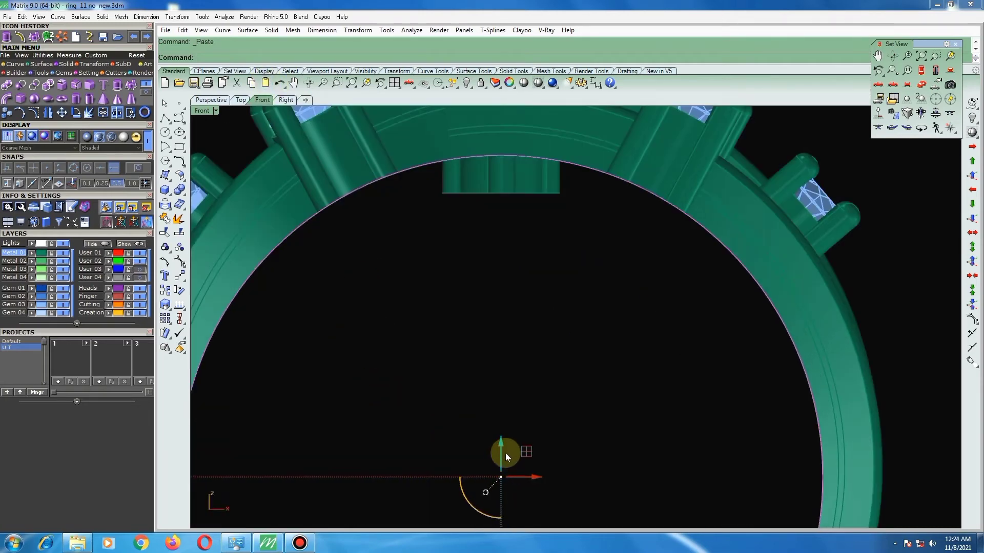
{"action": "left_click_drag", "start_coordinate": [505, 448], "coordinate": [506, 442]}
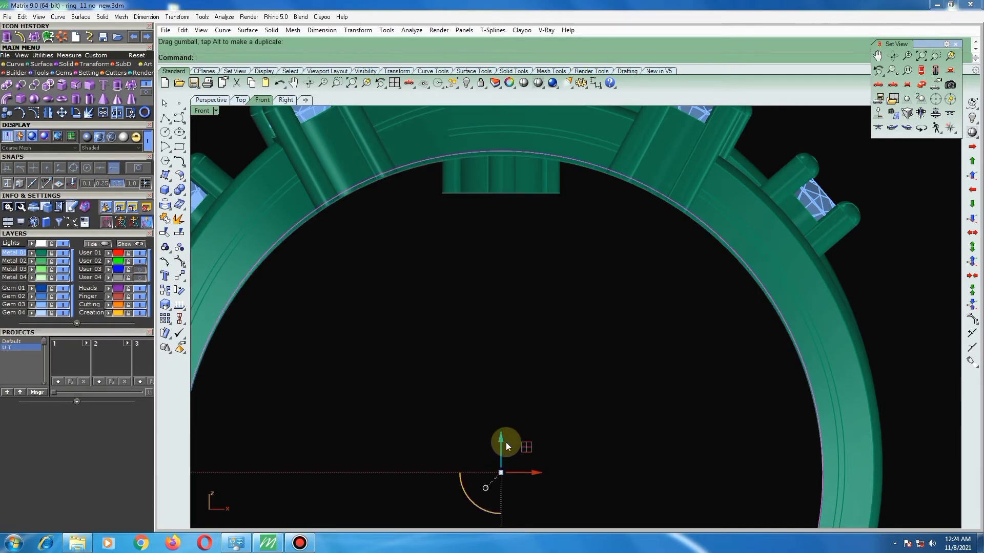
{"action": "scroll", "coordinate": [512, 272], "scroll_direction": "down", "scroll_amount": 2}
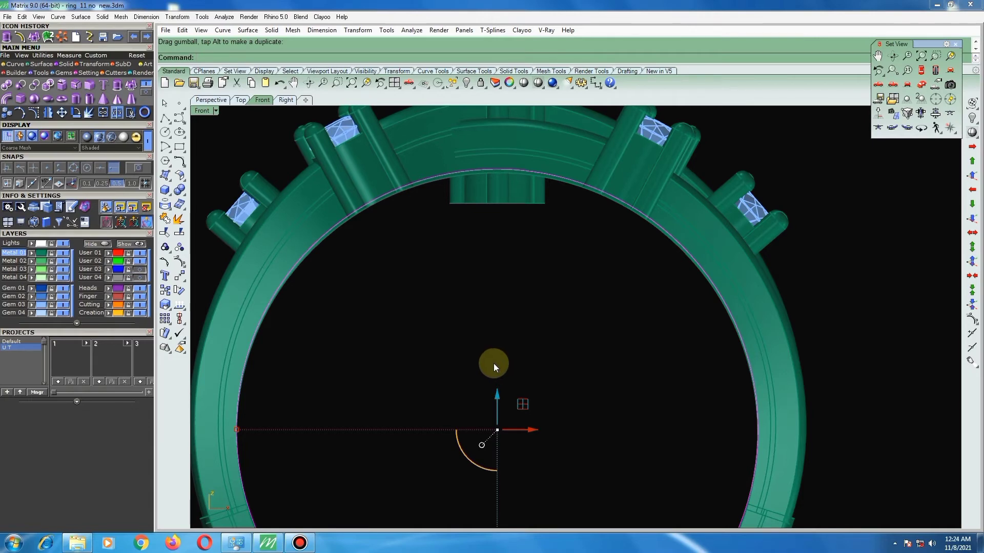
{"action": "key", "text": "ctrl+z"}
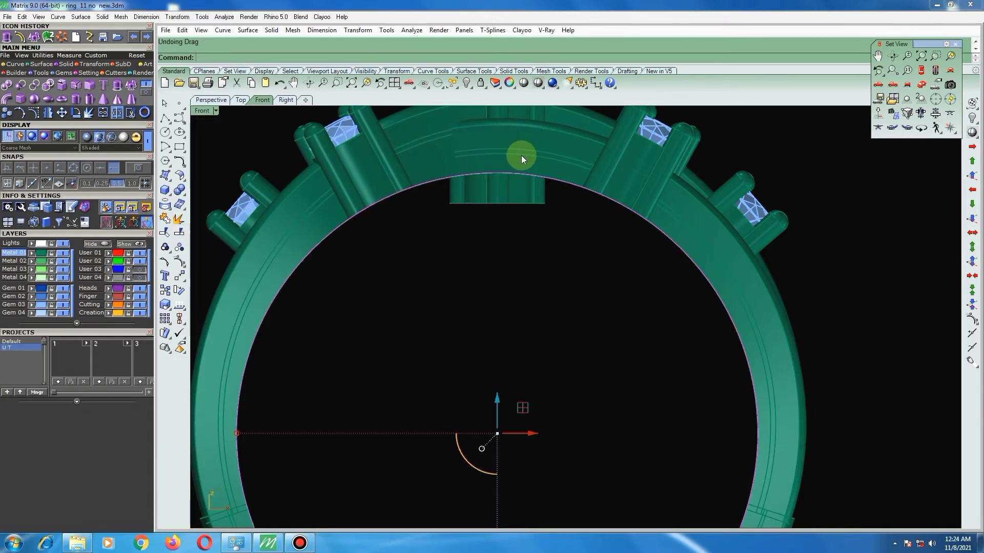
Move the curve from a picked base point, then window-select the centre head's polysurfaces.
{"action": "scroll", "coordinate": [521, 155], "scroll_direction": "up", "scroll_amount": 5}
{"action": "scroll", "coordinate": [500, 174], "scroll_direction": "up", "scroll_amount": 2}
{"action": "type", "text": "m"}
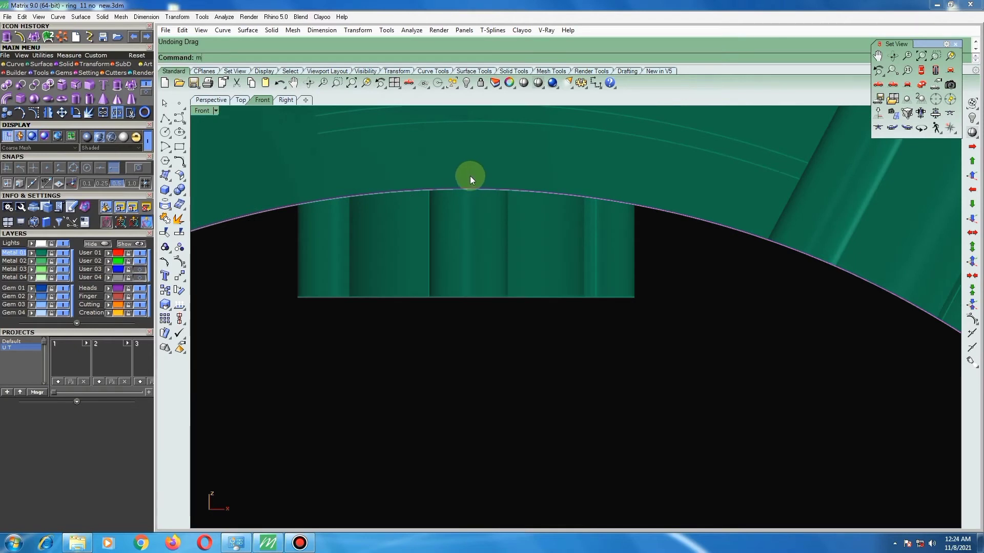
{"action": "key", "text": "Return"}
{"action": "scroll", "coordinate": [469, 176], "scroll_direction": "up", "scroll_amount": 5}
{"action": "left_click", "coordinate": [470, 171]}
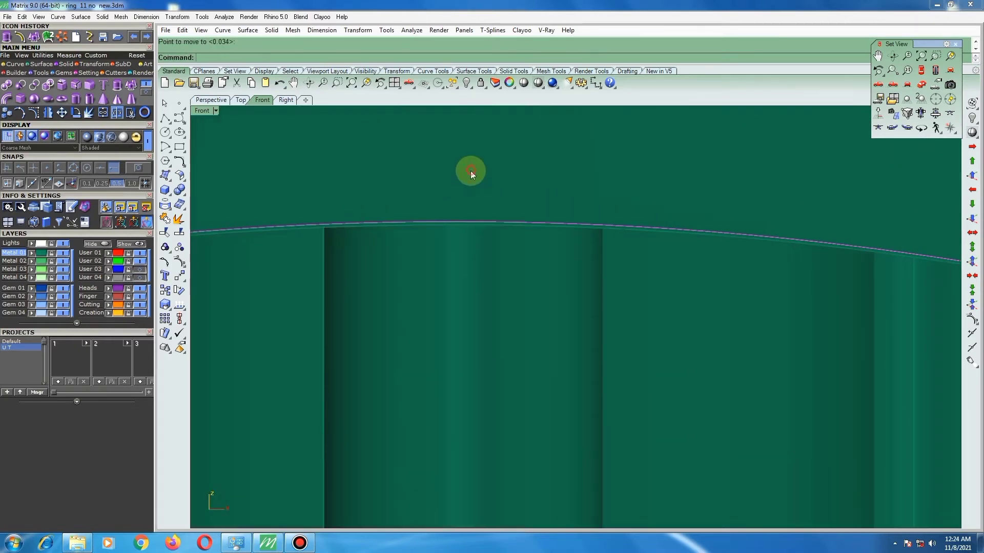
{"action": "scroll", "coordinate": [411, 207], "scroll_direction": "down", "scroll_amount": 2}
{"action": "scroll", "coordinate": [530, 260], "scroll_direction": "down", "scroll_amount": 3}
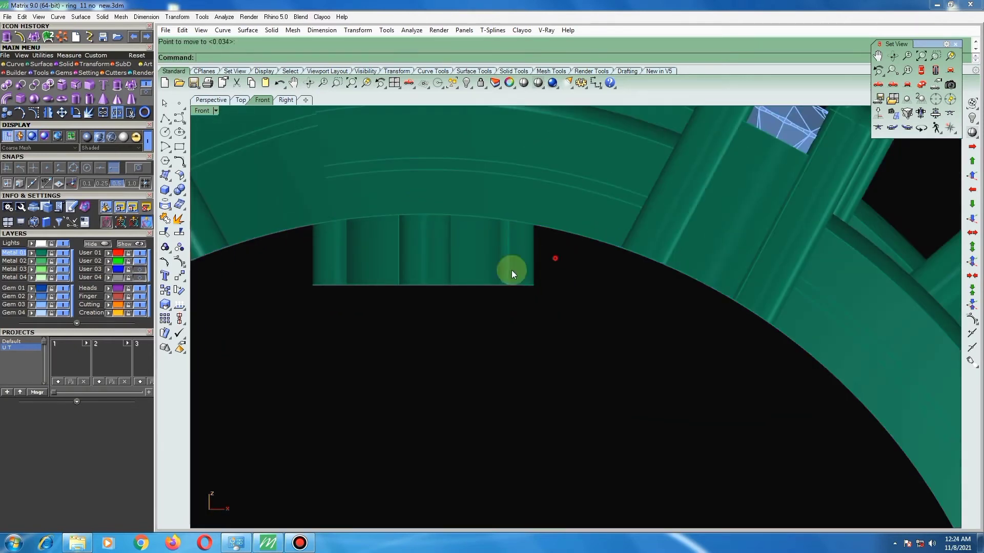
{"action": "left_click_drag", "start_coordinate": [564, 259], "coordinate": [300, 324]}
{"action": "scroll", "coordinate": [441, 216], "scroll_direction": "down", "scroll_amount": 3}
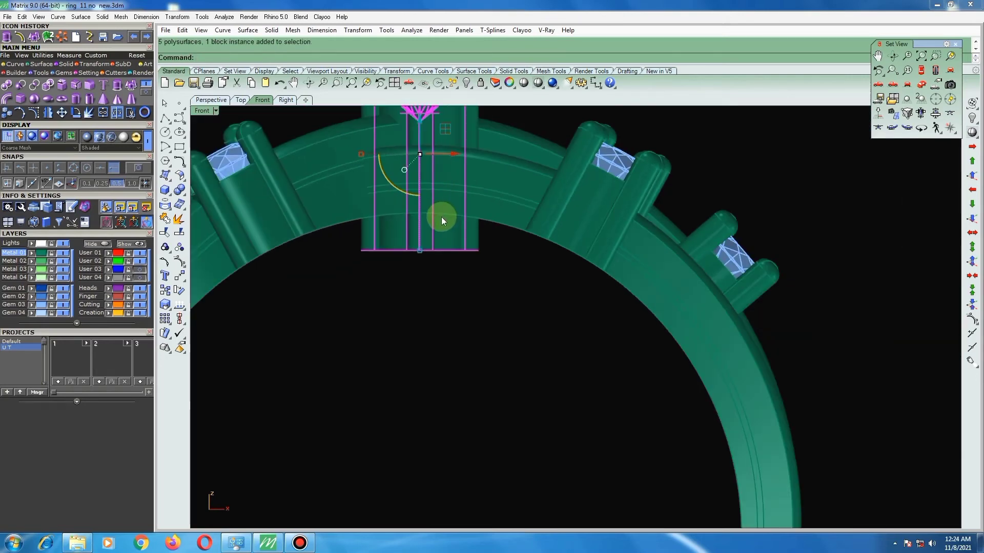
{"action": "scroll", "coordinate": [443, 225], "scroll_direction": "down", "scroll_amount": 3}
{"action": "scroll", "coordinate": [449, 241], "scroll_direction": "down", "scroll_amount": 2}
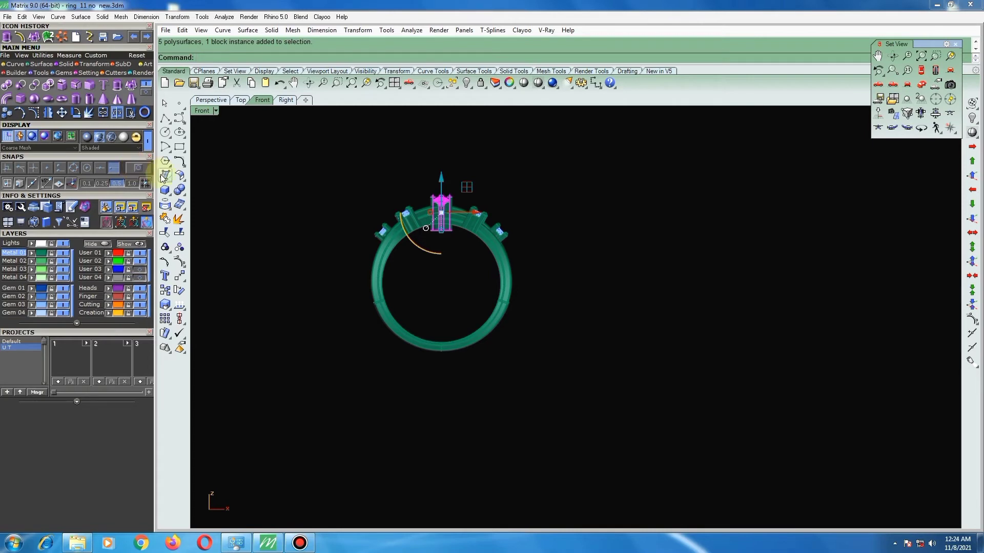
Run WireCut and pick cutting curves near the centre head's base.
{"action": "type", "text": "W"}
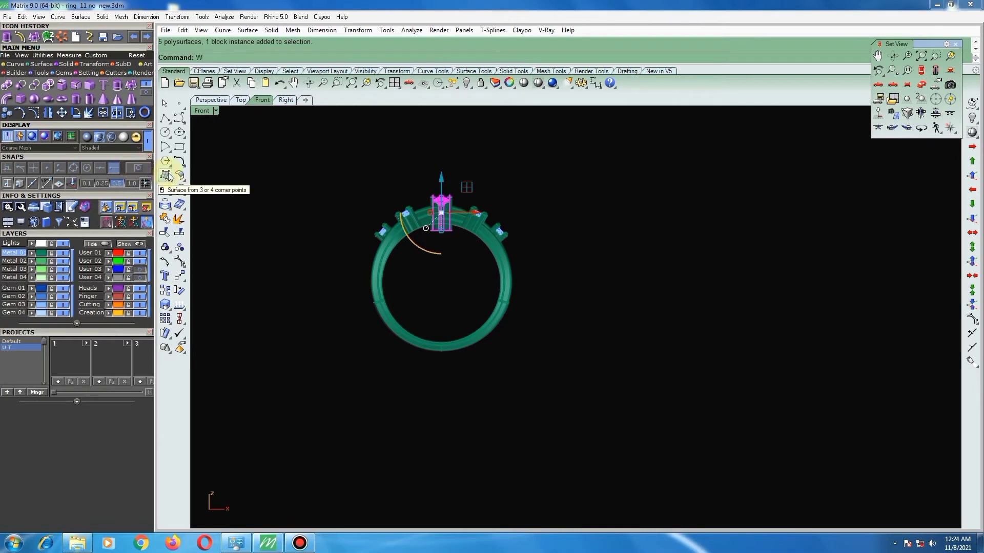
{"action": "type", "text": "ireCut"}
{"action": "key", "text": "Return"}
{"action": "scroll", "coordinate": [447, 238], "scroll_direction": "up", "scroll_amount": 2}
{"action": "scroll", "coordinate": [461, 223], "scroll_direction": "up", "scroll_amount": 3}
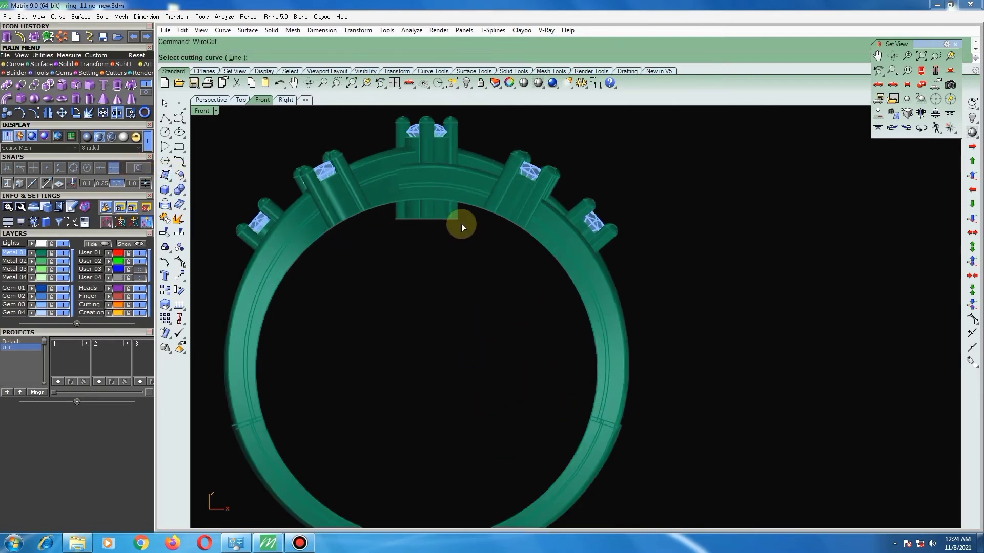
{"action": "scroll", "coordinate": [461, 223], "scroll_direction": "up", "scroll_amount": 3}
{"action": "left_click_drag", "start_coordinate": [465, 211], "coordinate": [351, 238]}
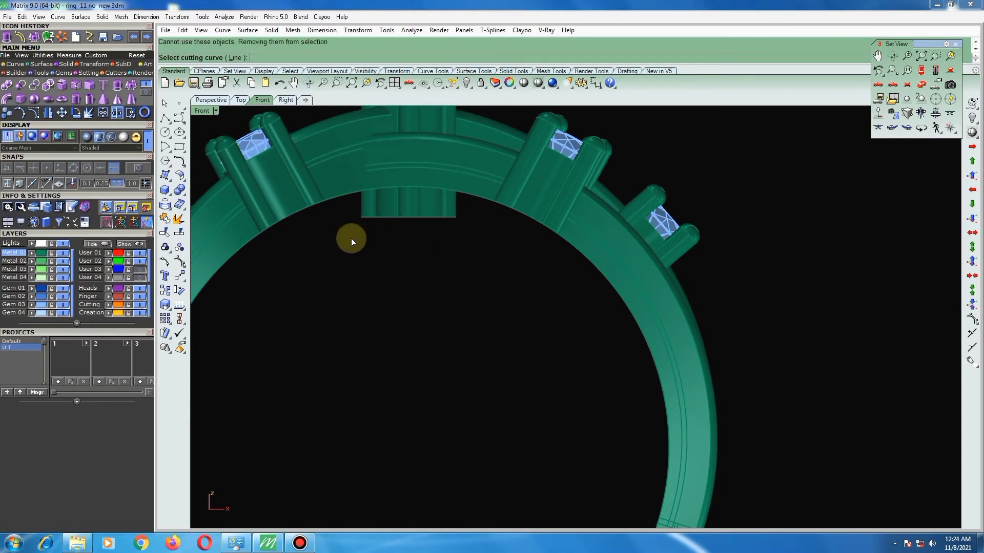
{"action": "left_click", "coordinate": [385, 230]}
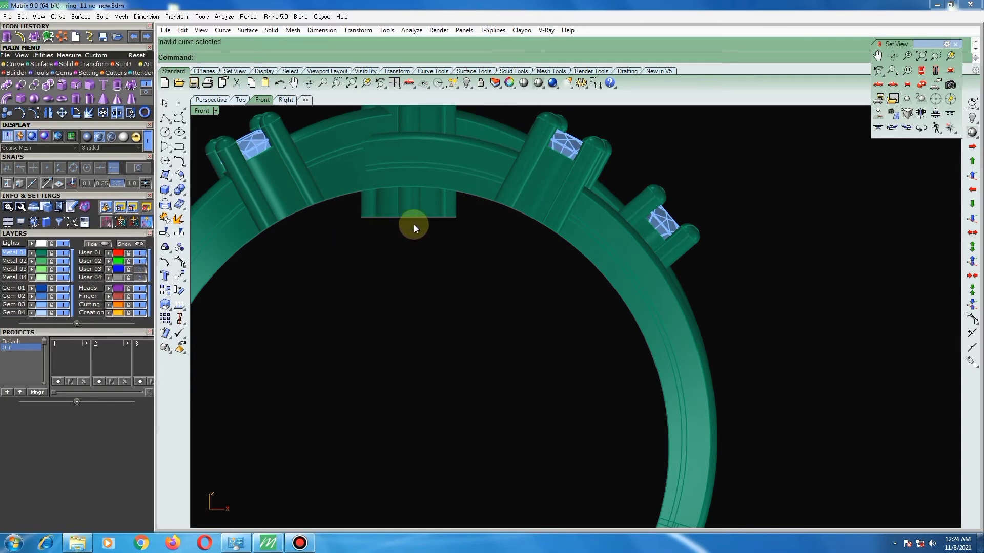
{"action": "left_click_drag", "start_coordinate": [430, 229], "coordinate": [431, 229]}
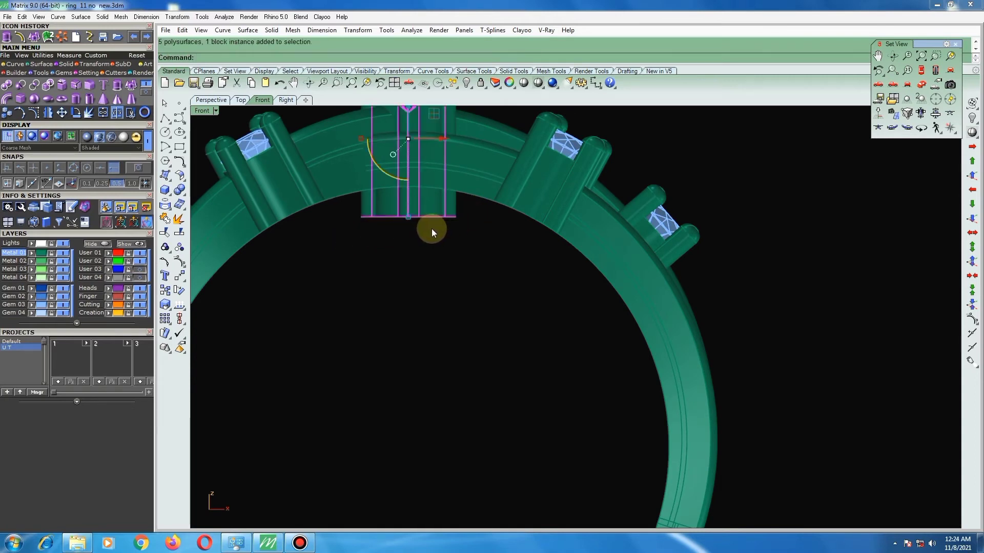
{"action": "scroll", "coordinate": [426, 228], "scroll_direction": "down", "scroll_amount": 3}
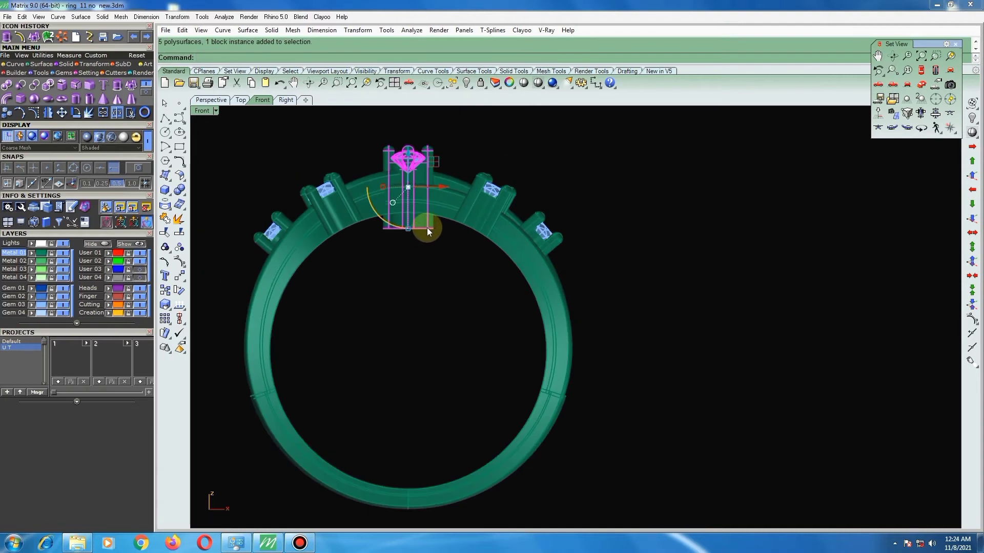
Retry the wire cut, then select the seven left-side band polysurfaces and lock them.
{"action": "key", "text": "Return"}
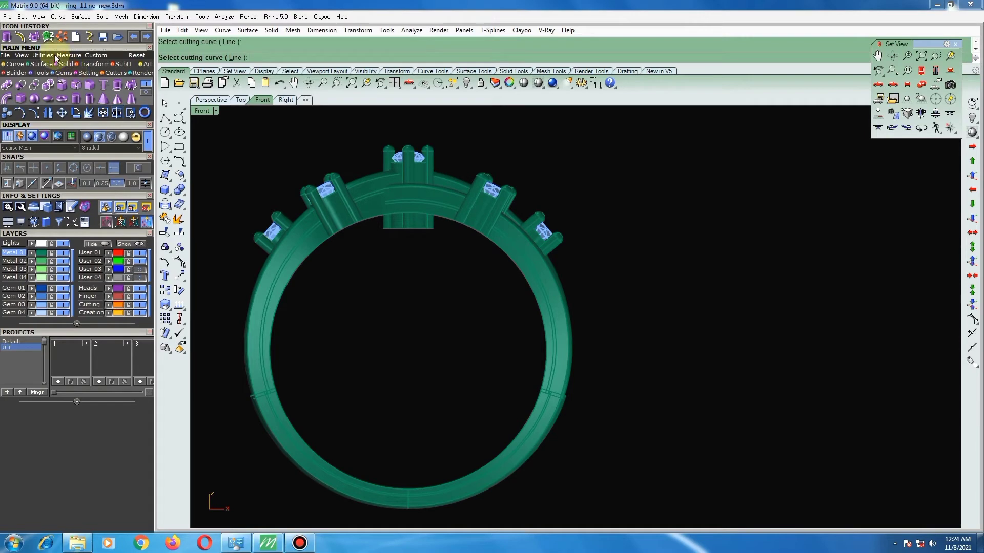
{"action": "scroll", "coordinate": [328, 267], "scroll_direction": "up", "scroll_amount": 2}
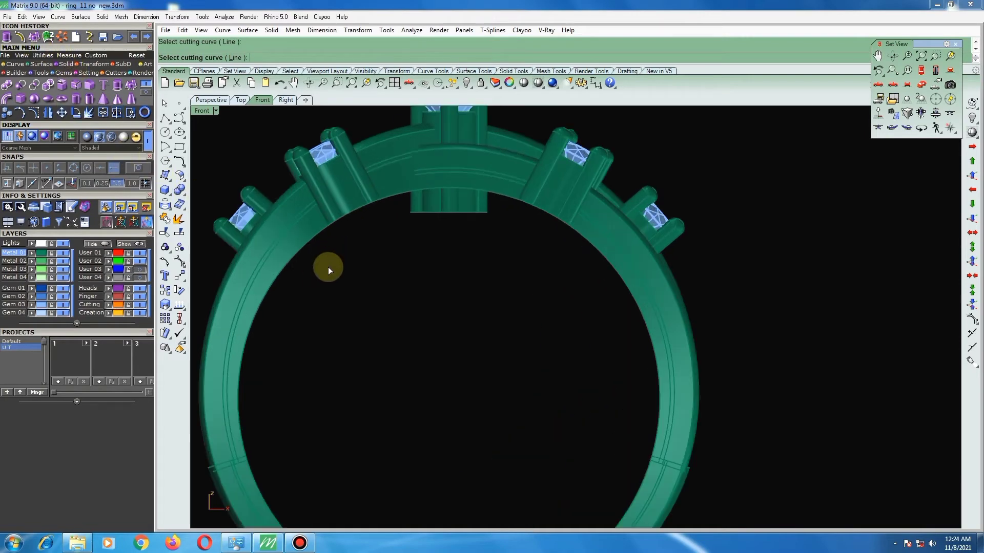
{"action": "left_click_drag", "start_coordinate": [268, 287], "coordinate": [268, 287]}
{"action": "scroll", "coordinate": [321, 249], "scroll_direction": "down", "scroll_amount": 1}
{"action": "scroll", "coordinate": [317, 254], "scroll_direction": "down", "scroll_amount": 1}
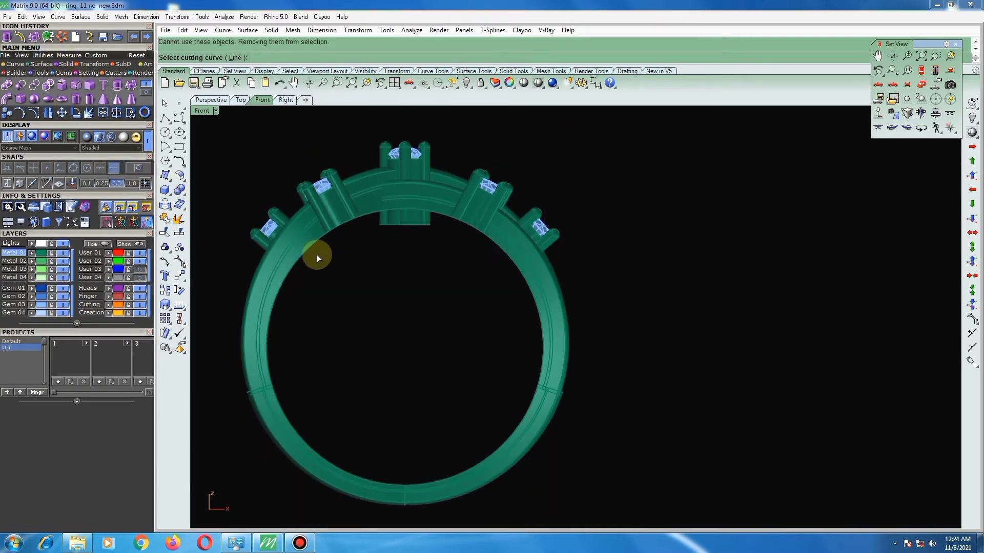
{"action": "left_click", "coordinate": [301, 262]}
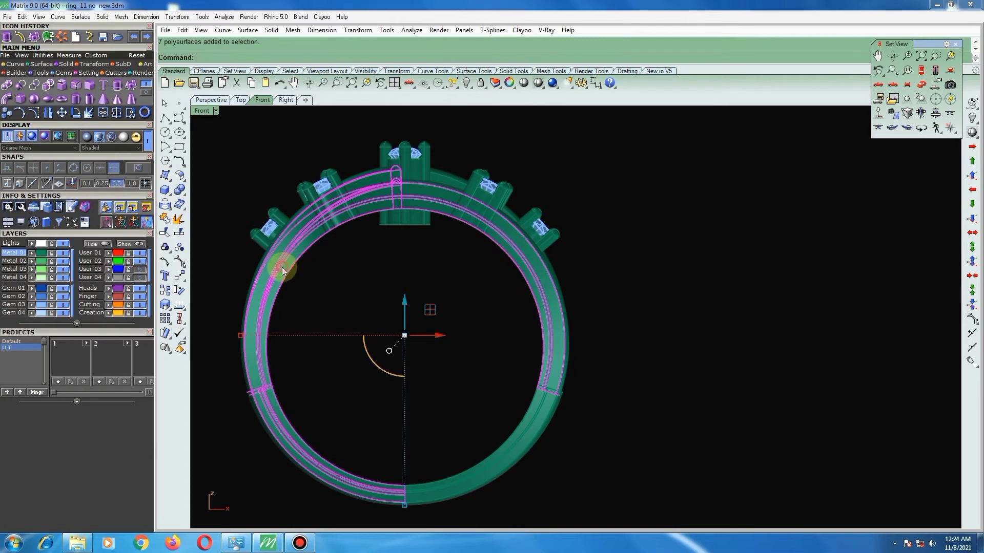
{"action": "left_click", "coordinate": [480, 83]}
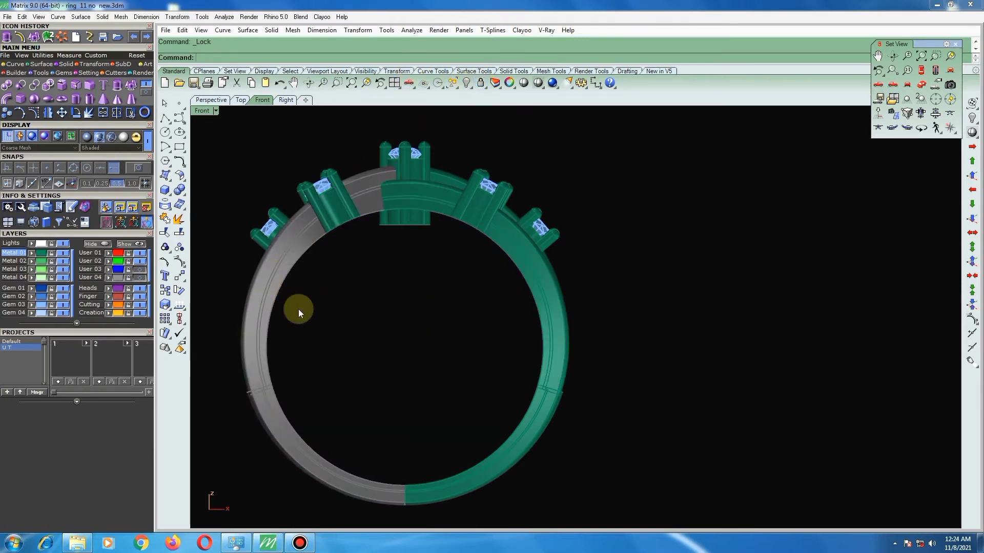
Select both halves of the band and lock them.
{"action": "key", "text": "ctrl+a"}
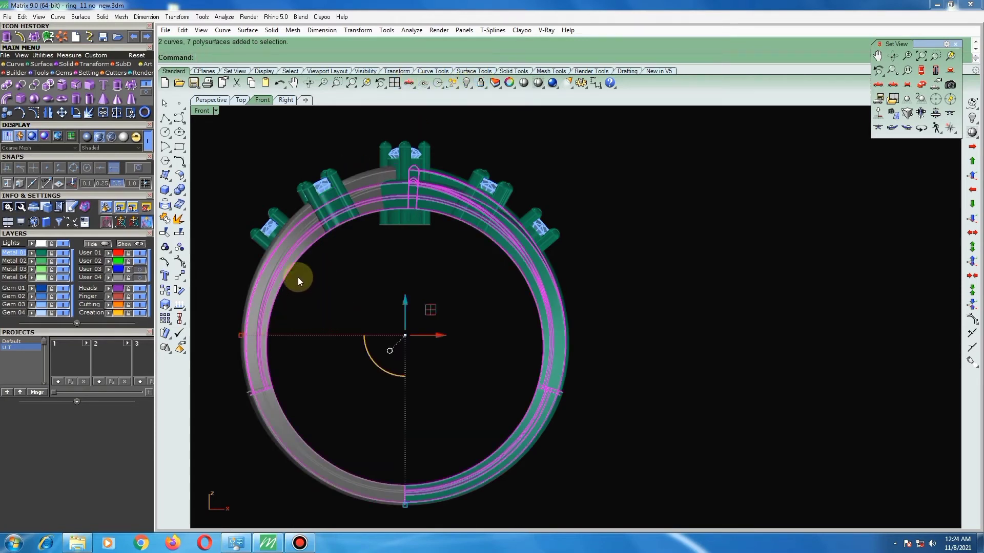
{"action": "left_click", "coordinate": [306, 273]}
{"action": "left_click", "coordinate": [268, 270]}
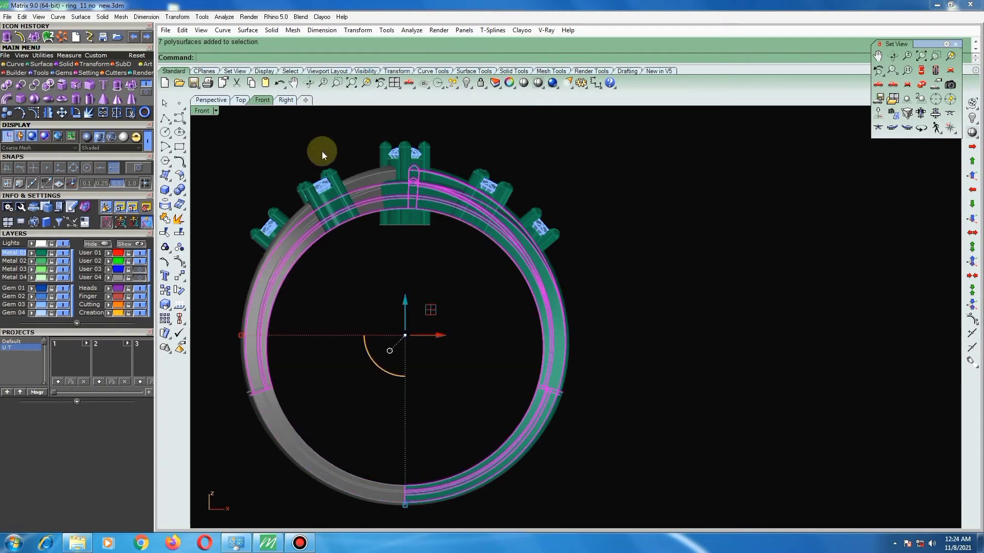
{"action": "key", "text": "ctrl+l"}
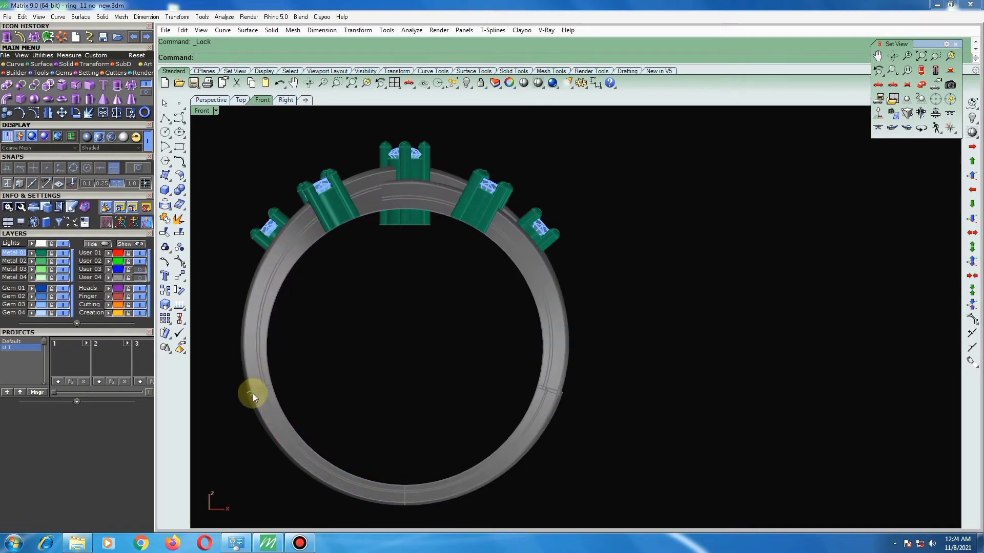
Lock the gems as well.
{"action": "scroll", "coordinate": [293, 266], "scroll_direction": "up", "scroll_amount": 2}
{"action": "key", "text": "Return"}
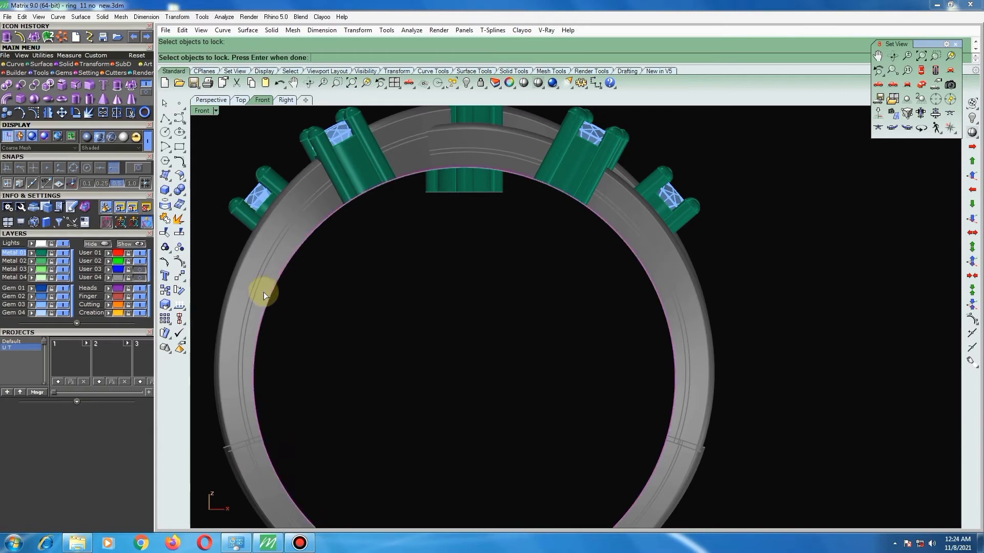
{"action": "left_click", "coordinate": [285, 268]}
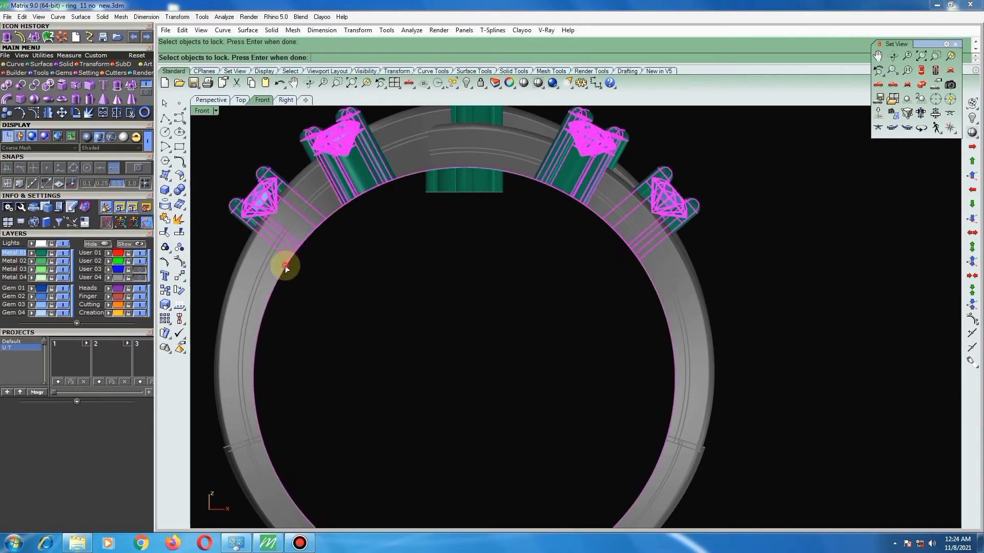
{"action": "key", "text": "Return"}
Select the ring's inner circle curve, after briefly starting and cancelling Move.
{"action": "left_click", "coordinate": [270, 309]}
{"action": "scroll", "coordinate": [444, 158], "scroll_direction": "up", "scroll_amount": 2}
{"action": "scroll", "coordinate": [444, 158], "scroll_direction": "up", "scroll_amount": 2}
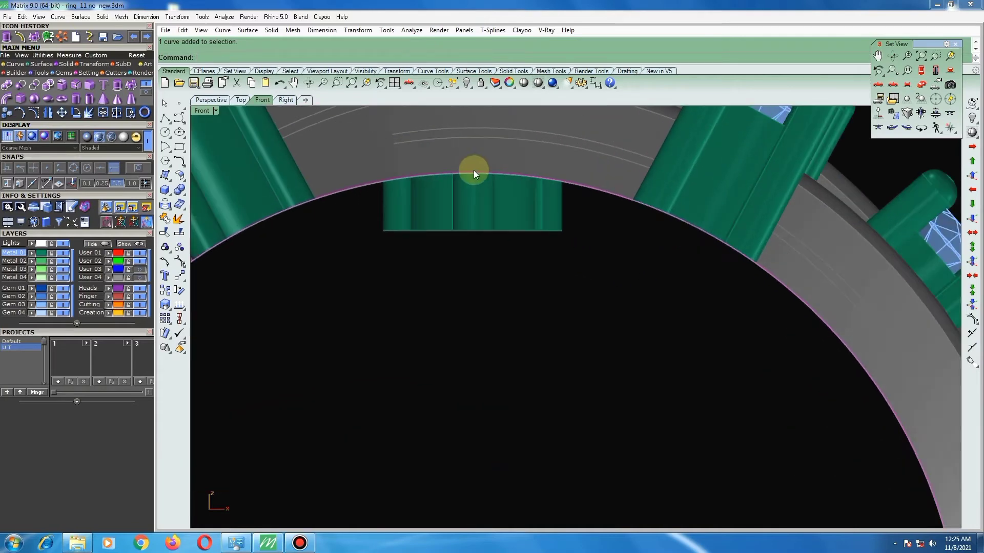
{"action": "scroll", "coordinate": [375, 272], "scroll_direction": "down", "scroll_amount": 2}
{"action": "scroll", "coordinate": [438, 202], "scroll_direction": "up", "scroll_amount": 2}
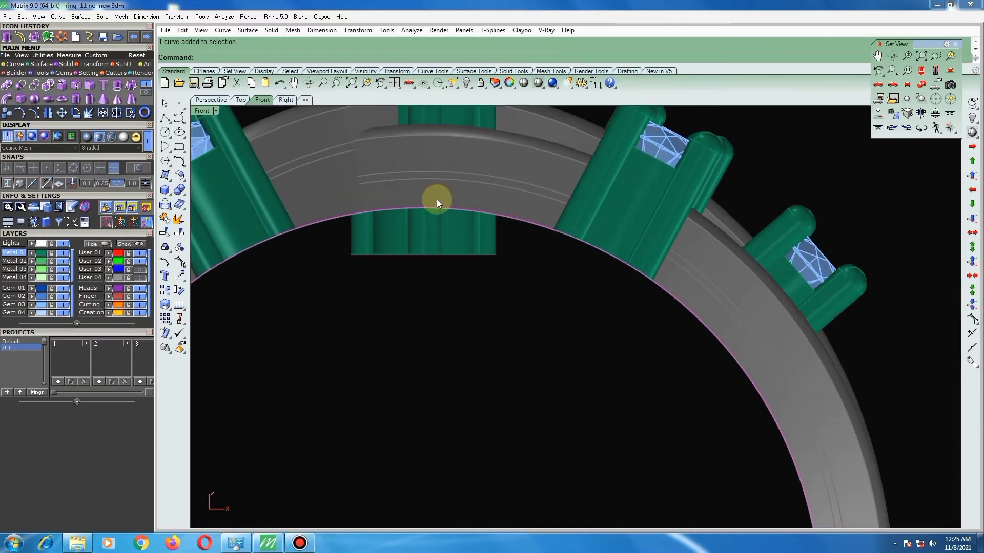
{"action": "key", "text": "Escape"}
{"action": "type", "text": "move"}
{"action": "key", "text": "Return"}
{"action": "key", "text": "Escape"}
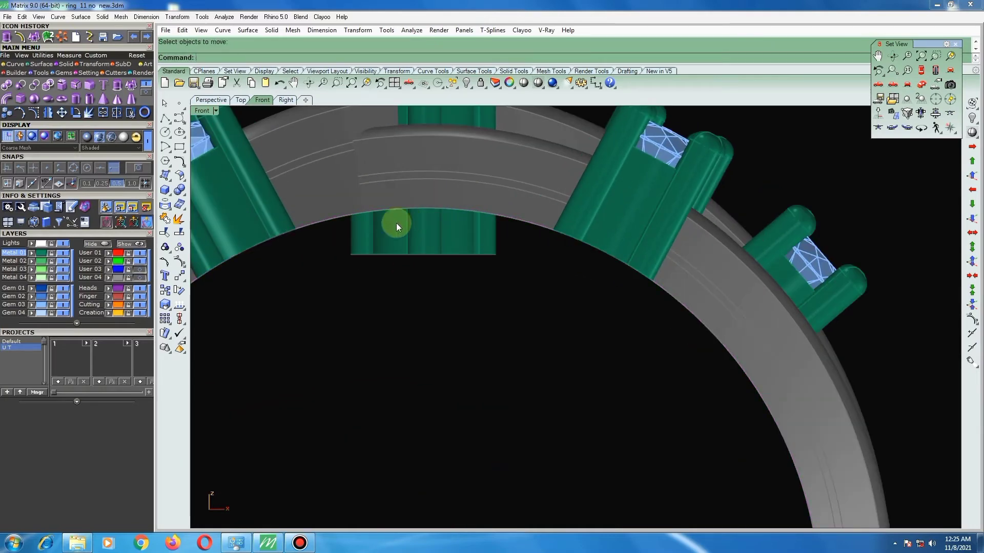
{"action": "left_click", "coordinate": [334, 220]}
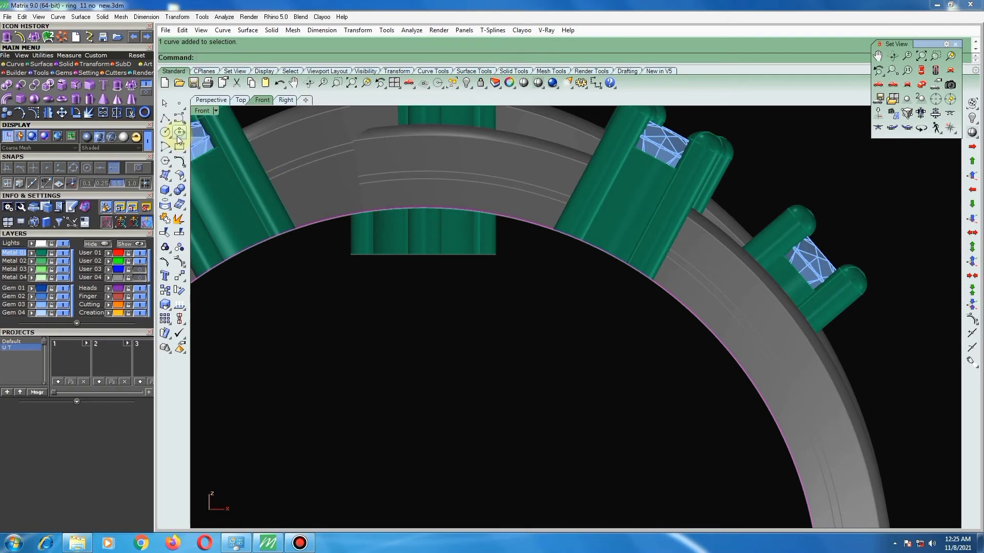
WireCut the top centre head along the inner circle at full depth, removing the inside part.
{"action": "type", "text": "wirecut"}
{"action": "key", "text": "Return"}
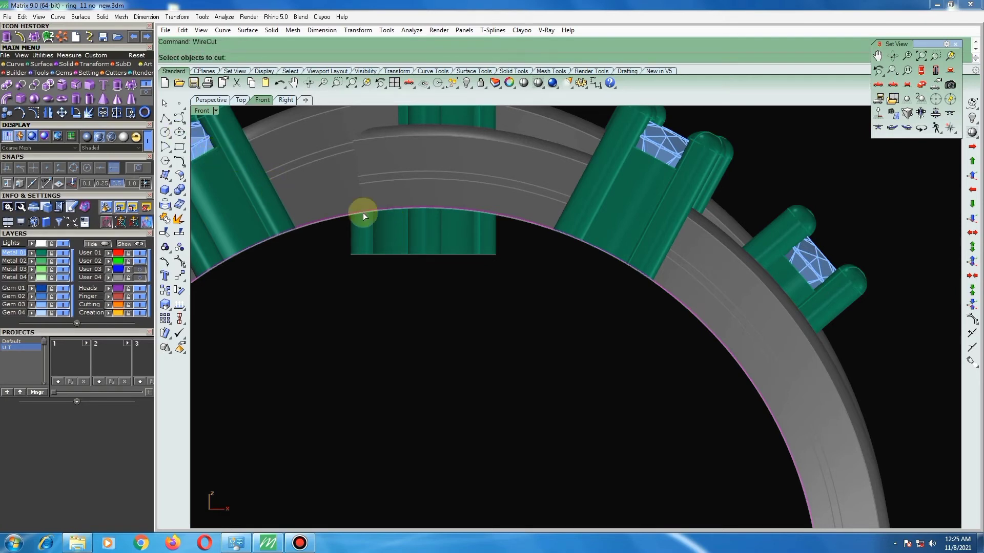
{"action": "left_click_drag", "start_coordinate": [515, 250], "coordinate": [351, 281]}
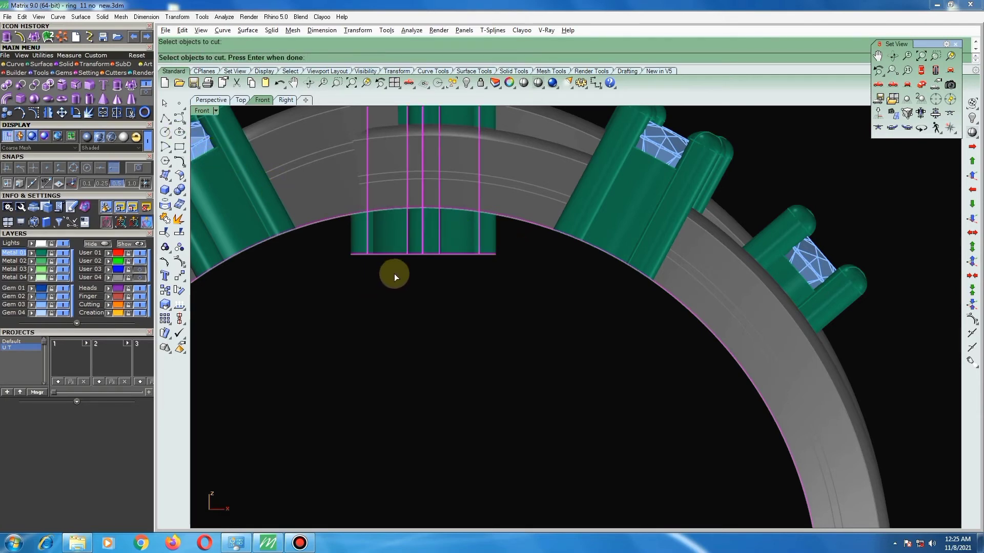
{"action": "key", "text": "Return"}
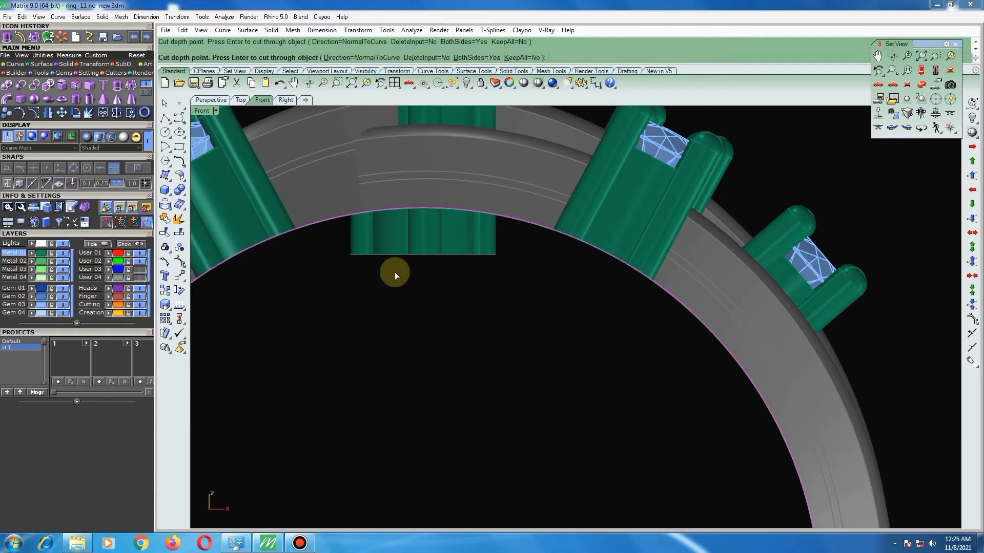
{"action": "key", "text": "Return"}
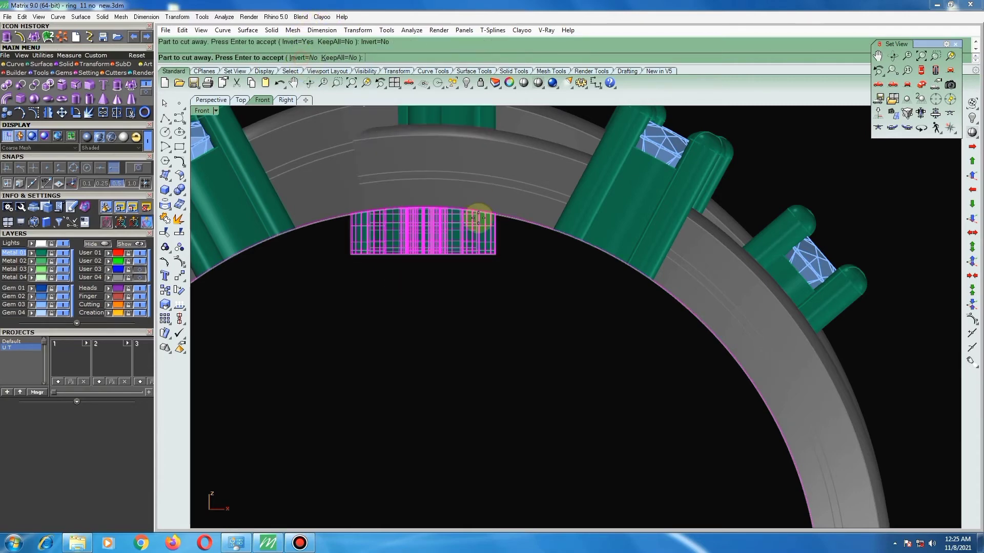
{"action": "key", "text": "Return"}
Select the ring's circle curves, then clear the selection.
{"action": "scroll", "coordinate": [413, 318], "scroll_direction": "down", "scroll_amount": 8}
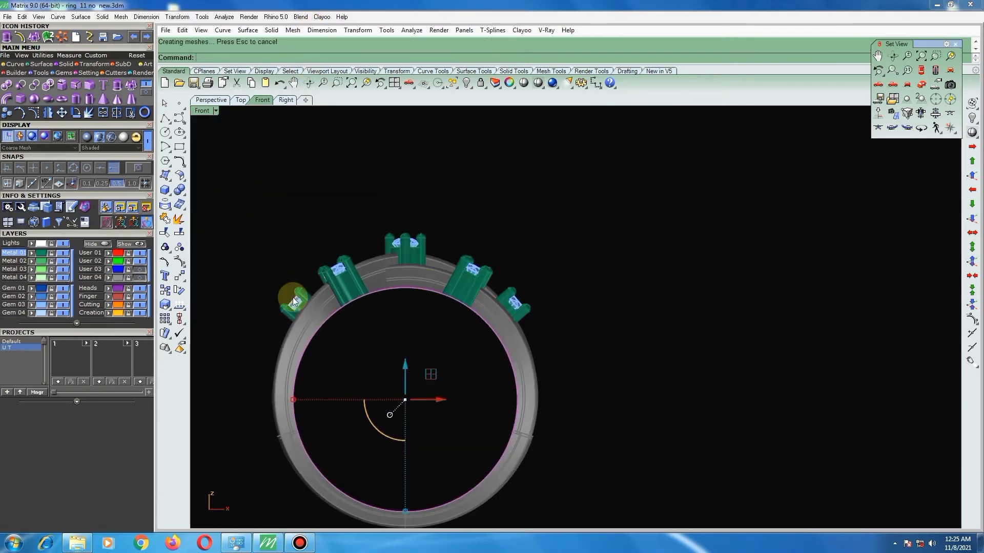
{"action": "left_click_drag", "start_coordinate": [336, 390], "coordinate": [257, 406]}
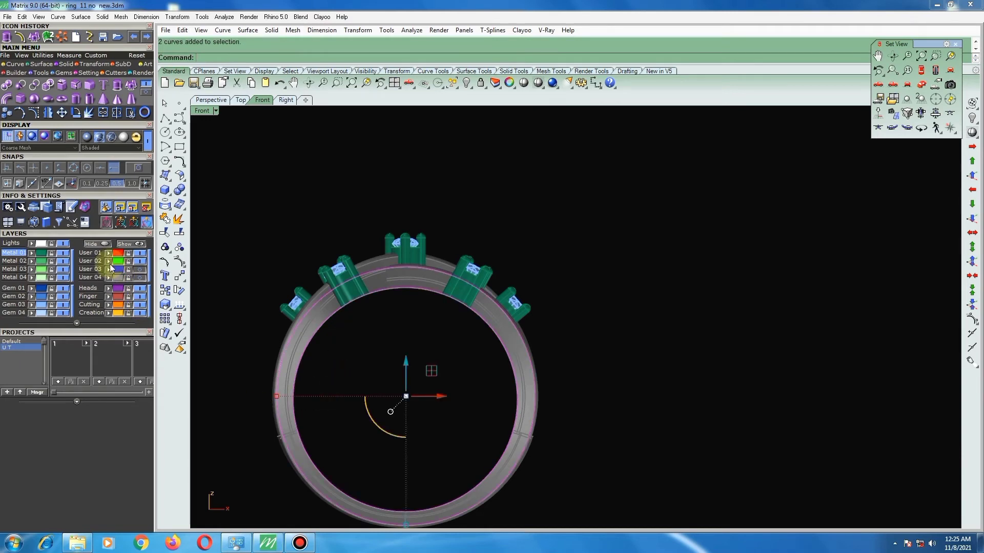
{"action": "left_click", "coordinate": [391, 307]}
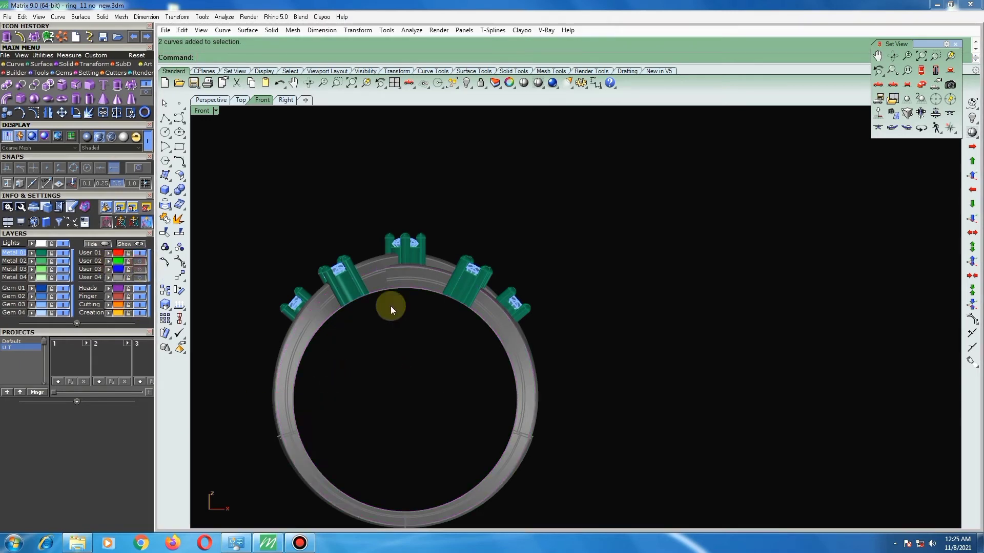
{"action": "scroll", "coordinate": [590, 216], "scroll_direction": "down", "scroll_amount": 3}
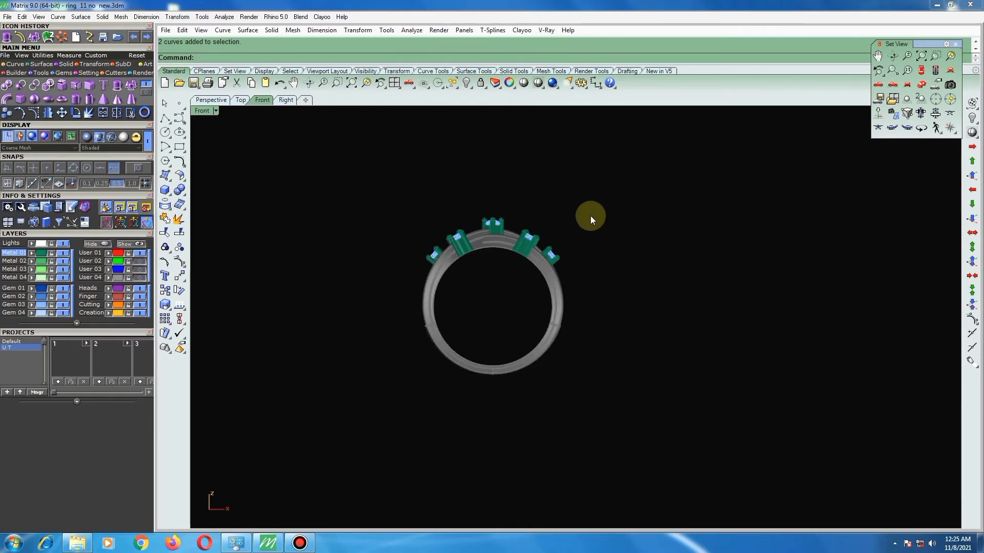
Switch to the Perspective view and unlock all locked ring objects.
{"action": "left_click", "coordinate": [220, 99]}
{"action": "mouse_move", "coordinate": [582, 224]}
{"action": "right_mouse_down"}
{"action": "mouse_move", "coordinate": [479, 330]}
{"action": "mouse_move", "coordinate": [559, 265]}
{"action": "mouse_move", "coordinate": [483, 261]}
{"action": "mouse_move", "coordinate": [457, 222]}
{"action": "mouse_move", "coordinate": [473, 132]}
{"action": "mouse_move", "coordinate": [555, 136]}
{"action": "mouse_move", "coordinate": [666, 183]}
{"action": "mouse_move", "coordinate": [669, 206]}
{"action": "mouse_move", "coordinate": [718, 224]}
{"action": "mouse_move", "coordinate": [777, 238]}
{"action": "mouse_move", "coordinate": [785, 213]}
{"action": "mouse_move", "coordinate": [797, 296]}
{"action": "mouse_move", "coordinate": [725, 288]}
{"action": "mouse_move", "coordinate": [476, 213]}
{"action": "mouse_move", "coordinate": [498, 242]}
{"action": "right_mouse_up"}
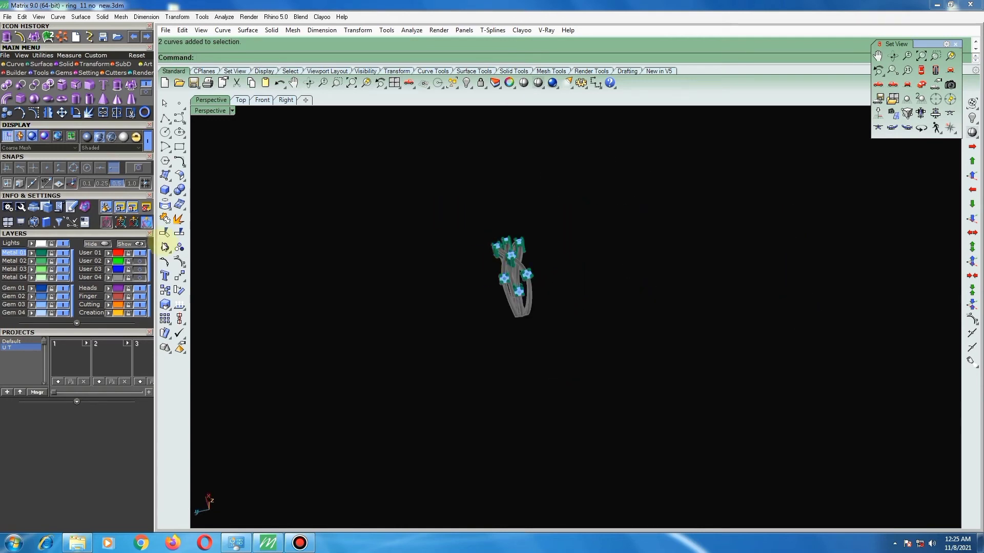
{"action": "left_click", "coordinate": [480, 83]}
Hide the gems and view the ring from an angled side.
{"action": "mouse_move", "coordinate": [534, 297]}
{"action": "right_mouse_down"}
{"action": "mouse_move", "coordinate": [437, 185]}
{"action": "mouse_move", "coordinate": [317, 134]}
{"action": "mouse_move", "coordinate": [343, 195]}
{"action": "mouse_move", "coordinate": [499, 256]}
{"action": "right_mouse_up"}
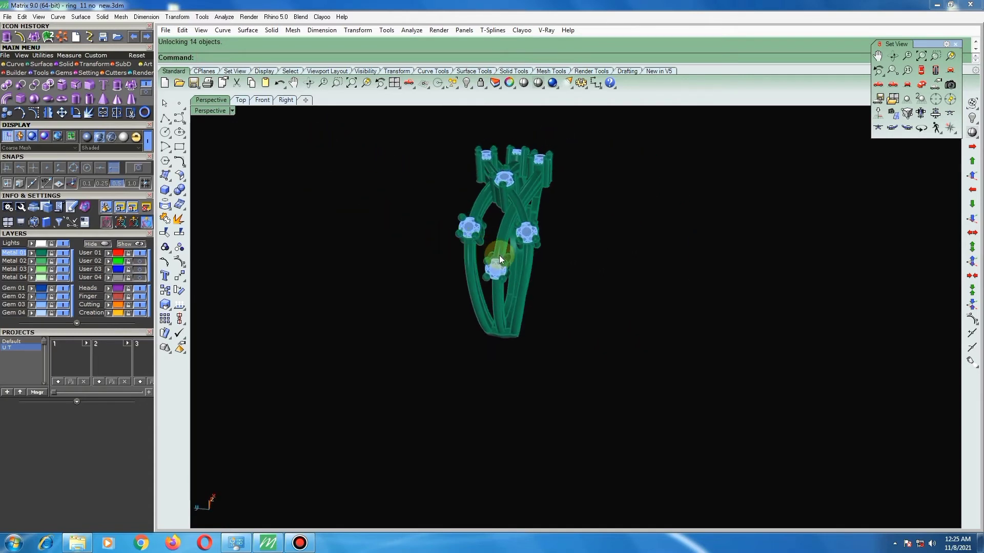
{"action": "scroll", "coordinate": [489, 246], "scroll_direction": "up", "scroll_amount": 4}
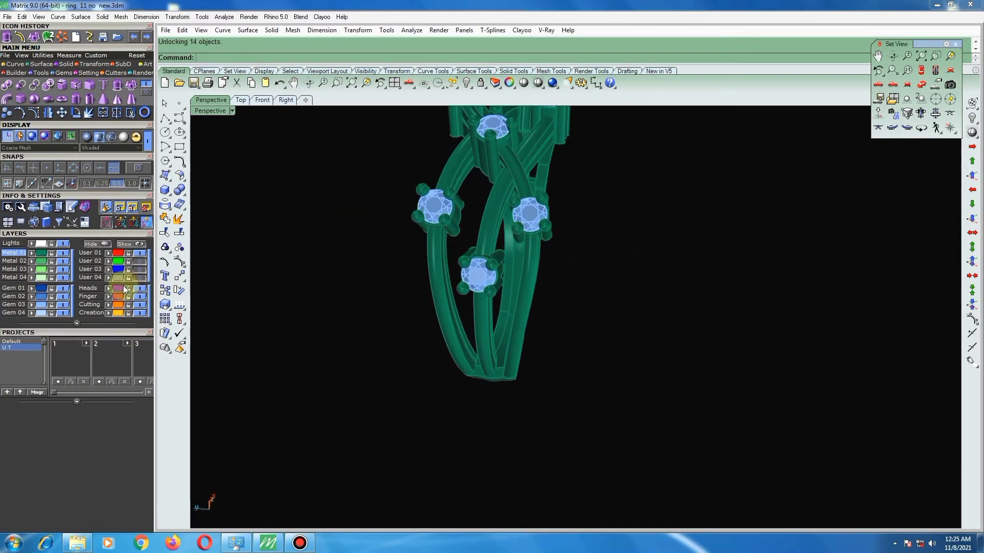
{"action": "left_click", "coordinate": [63, 304]}
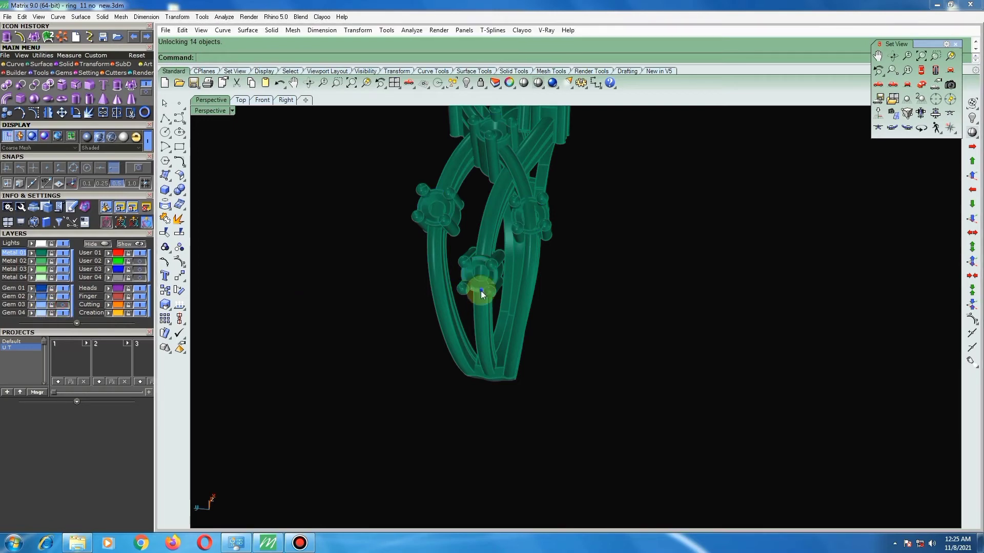
{"action": "mouse_move", "coordinate": [477, 290]}
{"action": "right_mouse_down"}
{"action": "mouse_move", "coordinate": [521, 282]}
{"action": "mouse_move", "coordinate": [619, 223]}
{"action": "right_mouse_up"}
{"action": "scroll", "coordinate": [509, 335], "scroll_direction": "up", "scroll_amount": 3}
{"action": "scroll", "coordinate": [509, 321], "scroll_direction": "up", "scroll_amount": 2}
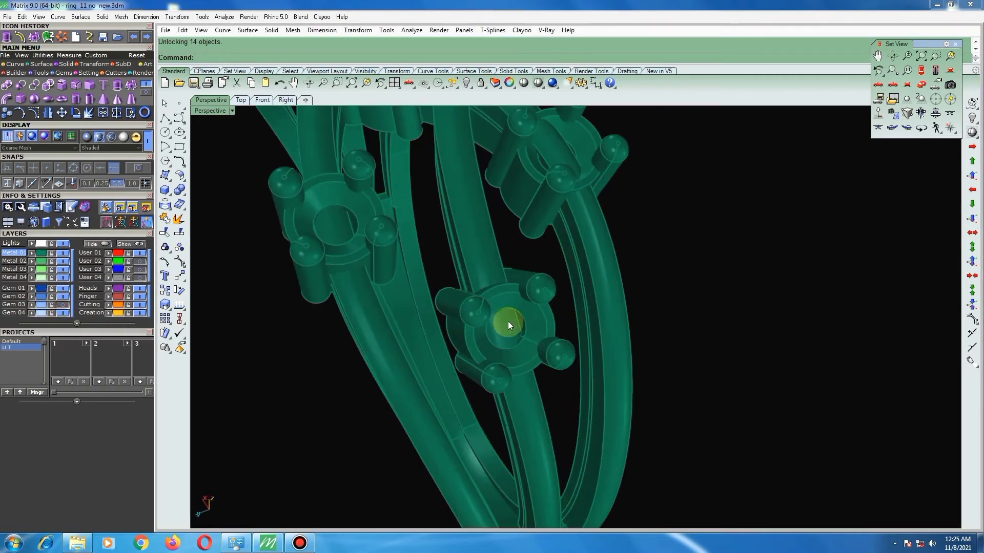
MakeHole from the head's circle curve through the band beneath the left gem head.
{"action": "type", "text": "m"}
{"action": "type", "text": "atrixArt"}
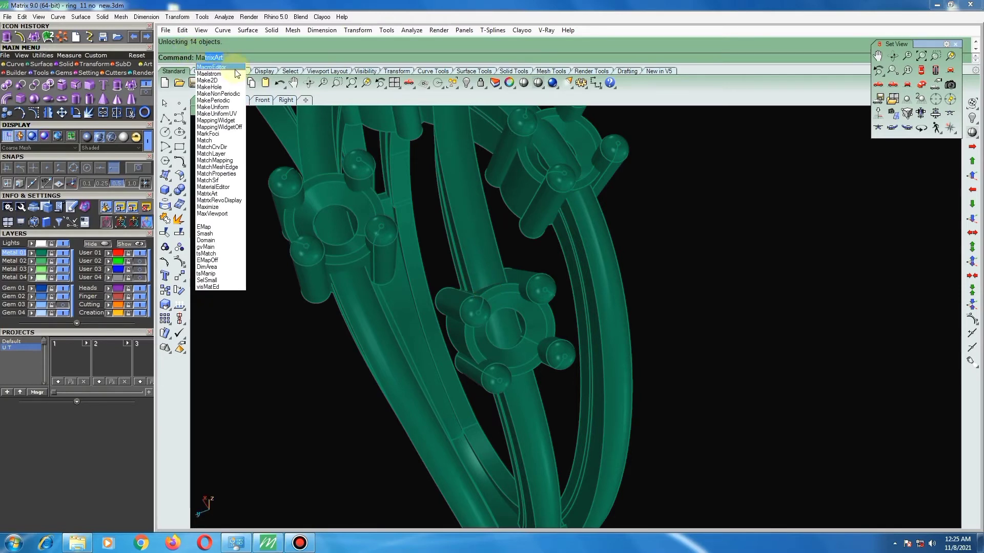
{"action": "left_click", "coordinate": [210, 87]}
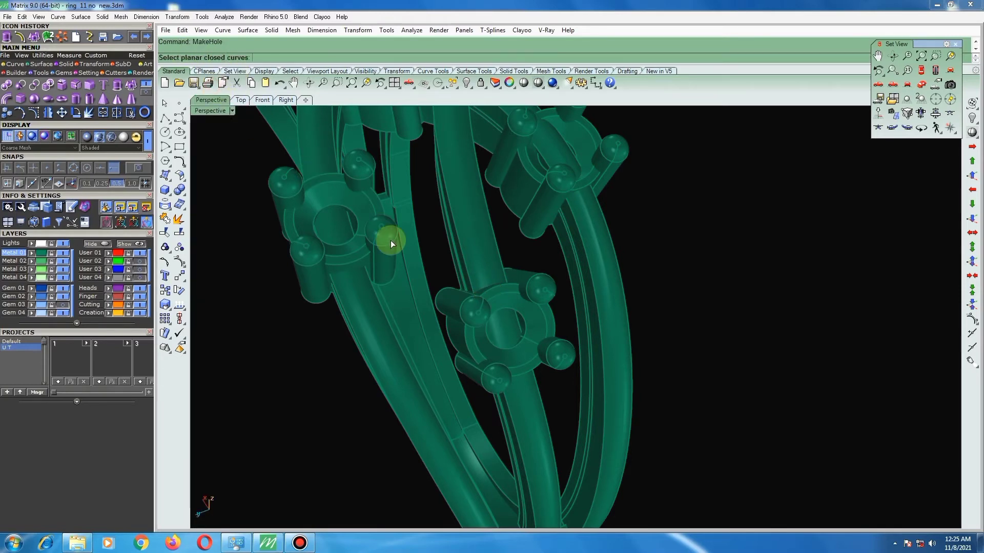
{"action": "right_click_drag", "start_coordinate": [391, 240], "coordinate": [380, 207]}
{"action": "scroll", "coordinate": [397, 220], "scroll_direction": "up", "scroll_amount": 2}
{"action": "left_click", "coordinate": [410, 225]}
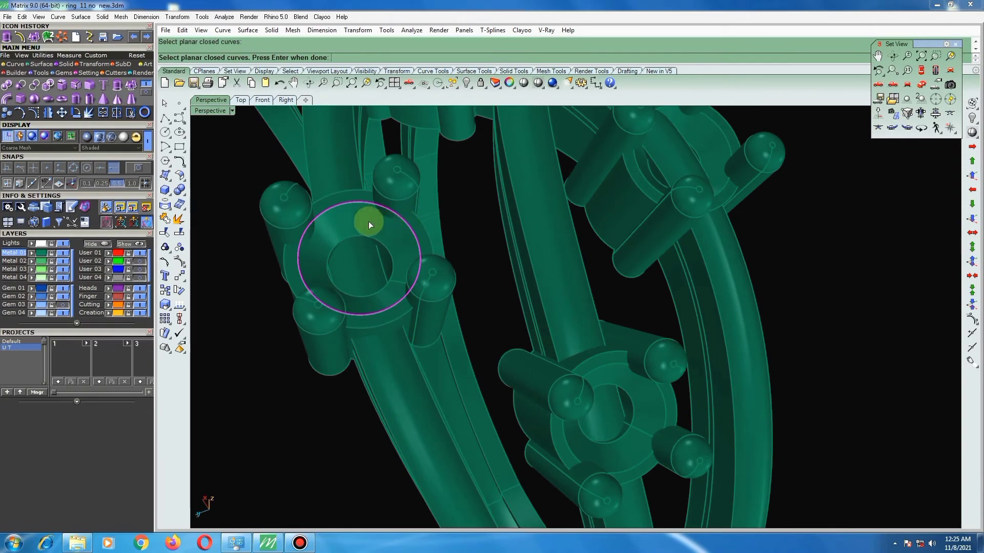
{"action": "key", "text": "Return"}
{"action": "scroll", "coordinate": [378, 341], "scroll_direction": "down", "scroll_amount": 3}
{"action": "right_click_drag", "start_coordinate": [318, 345], "coordinate": [441, 347]}
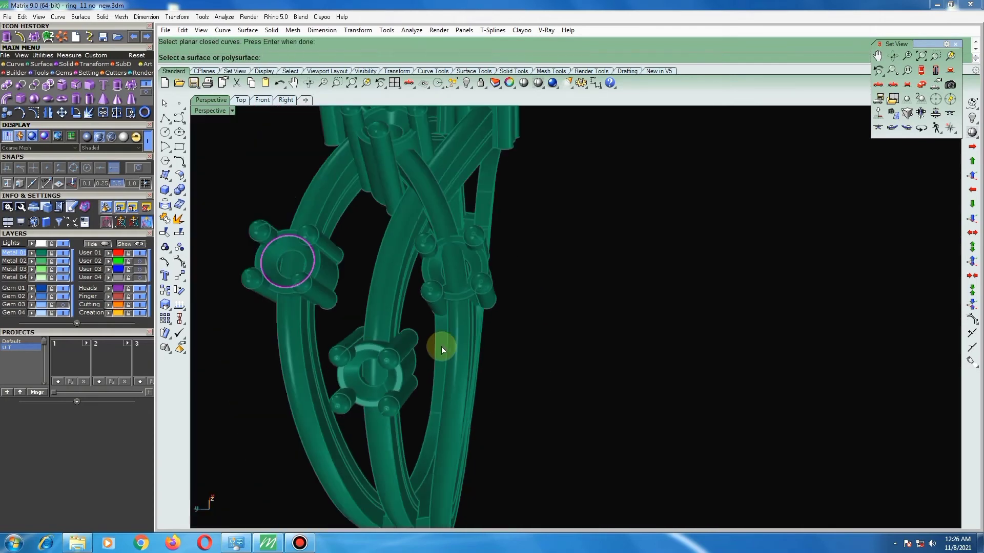
{"action": "right_click_drag", "start_coordinate": [321, 330], "coordinate": [357, 341]}
{"action": "left_click", "coordinate": [354, 360]}
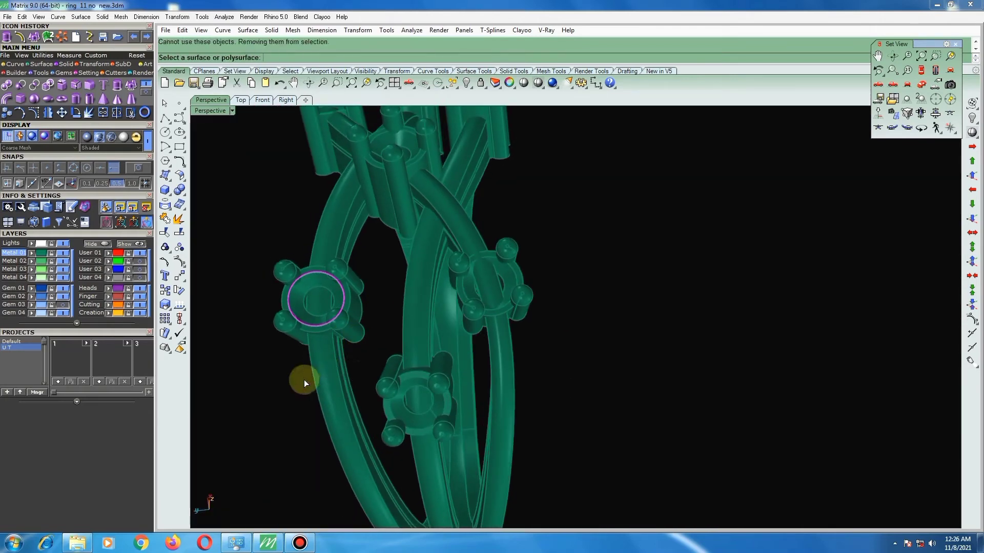
{"action": "left_click", "coordinate": [333, 380]}
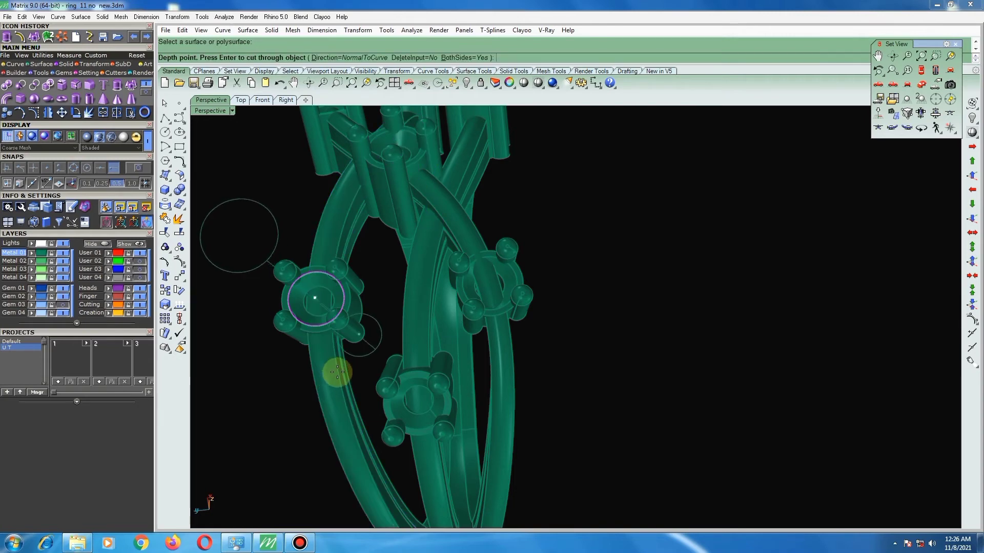
{"action": "right_click", "coordinate": [339, 373]}
Repeat MakeHole, pick the circle over the left gem head, then deselect it.
{"action": "right_click", "coordinate": [343, 367]}
{"action": "scroll", "coordinate": [346, 366], "scroll_direction": "up", "scroll_amount": 5}
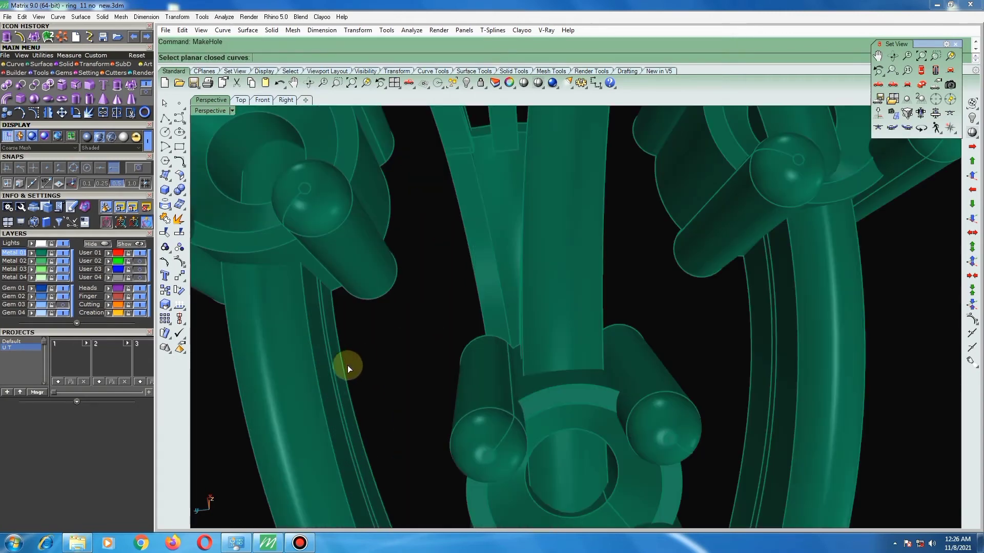
{"action": "scroll", "coordinate": [340, 356], "scroll_direction": "down", "scroll_amount": 3}
{"action": "scroll", "coordinate": [341, 357], "scroll_direction": "down", "scroll_amount": 3}
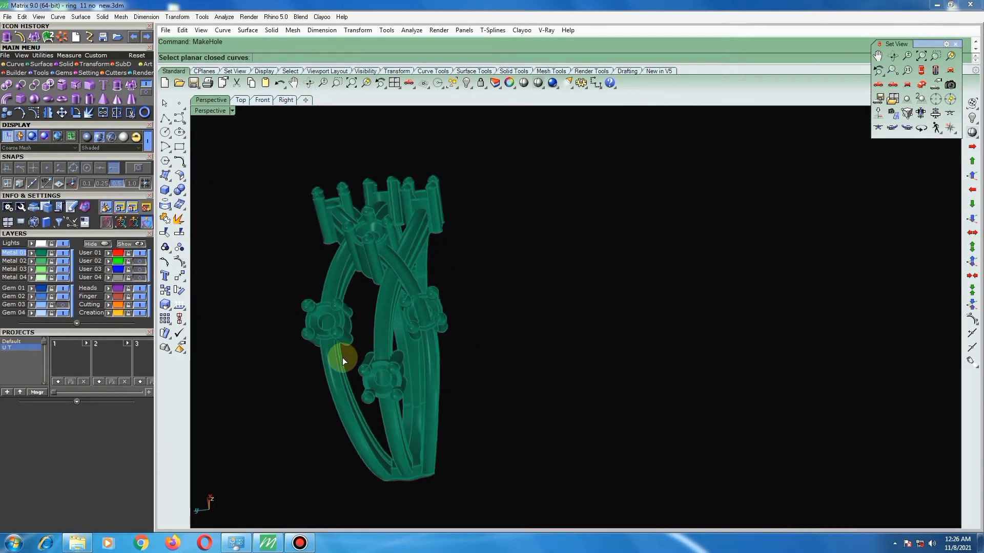
{"action": "scroll", "coordinate": [323, 329], "scroll_direction": "up", "scroll_amount": 5}
{"action": "left_click", "coordinate": [324, 322]}
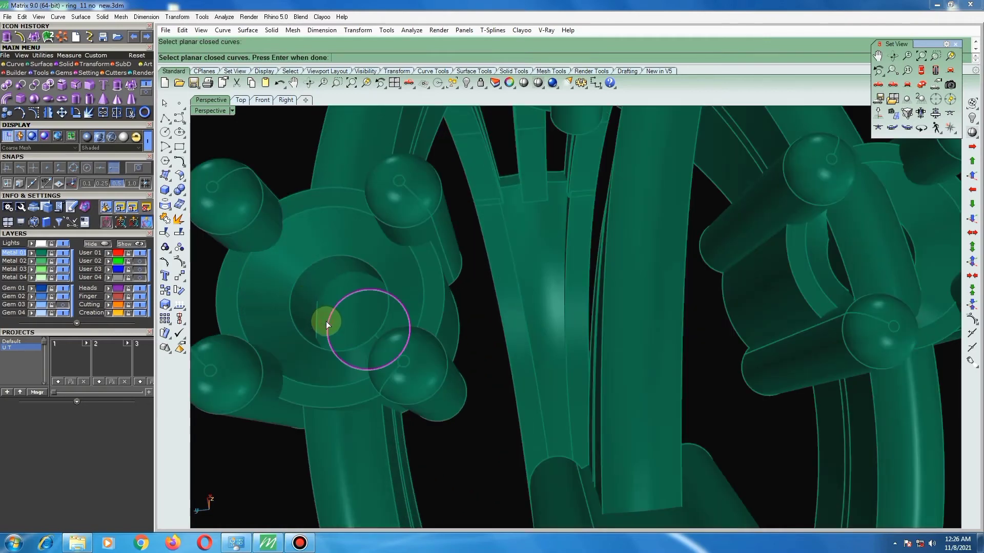
{"action": "scroll", "coordinate": [326, 322], "scroll_direction": "down", "scroll_amount": 5}
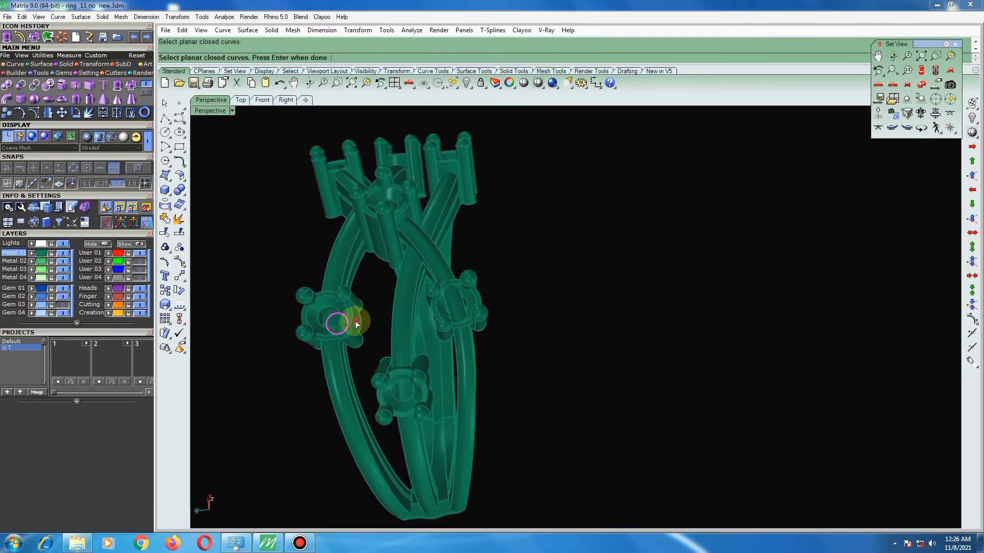
{"action": "left_click", "coordinate": [349, 322]}
{"action": "scroll", "coordinate": [371, 334], "scroll_direction": "up", "scroll_amount": 3}
{"action": "scroll", "coordinate": [400, 359], "scroll_direction": "up", "scroll_amount": 2}
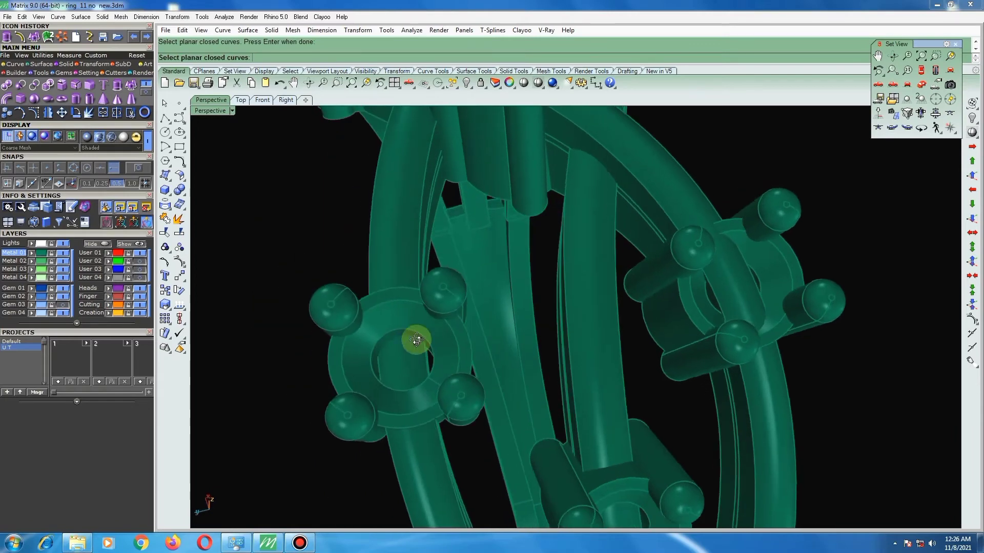
{"action": "scroll", "coordinate": [419, 384], "scroll_direction": "up", "scroll_amount": 2}
{"action": "scroll", "coordinate": [421, 379], "scroll_direction": "down", "scroll_amount": 5}
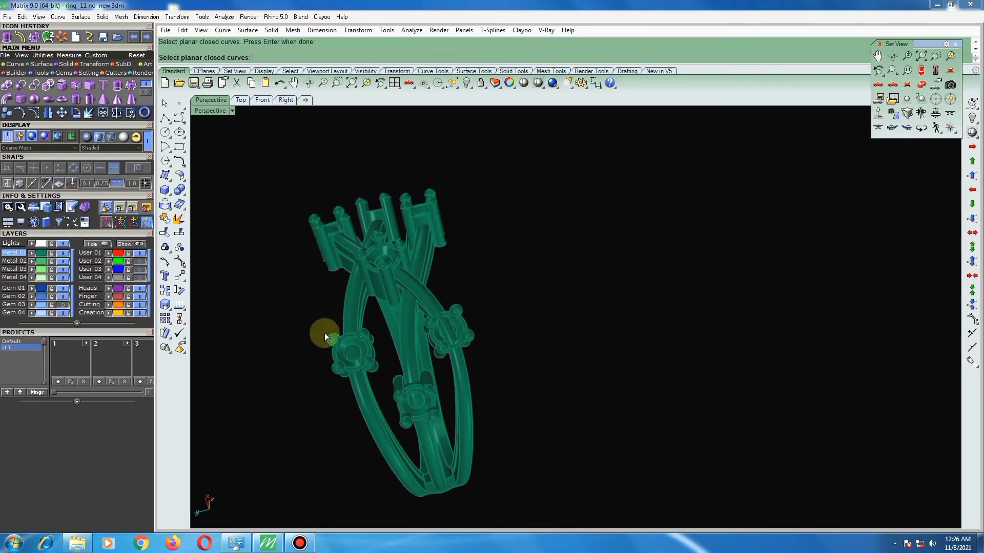
Cancel the pending hole command and zoom around the gem heads.
{"action": "key", "text": "Return"}
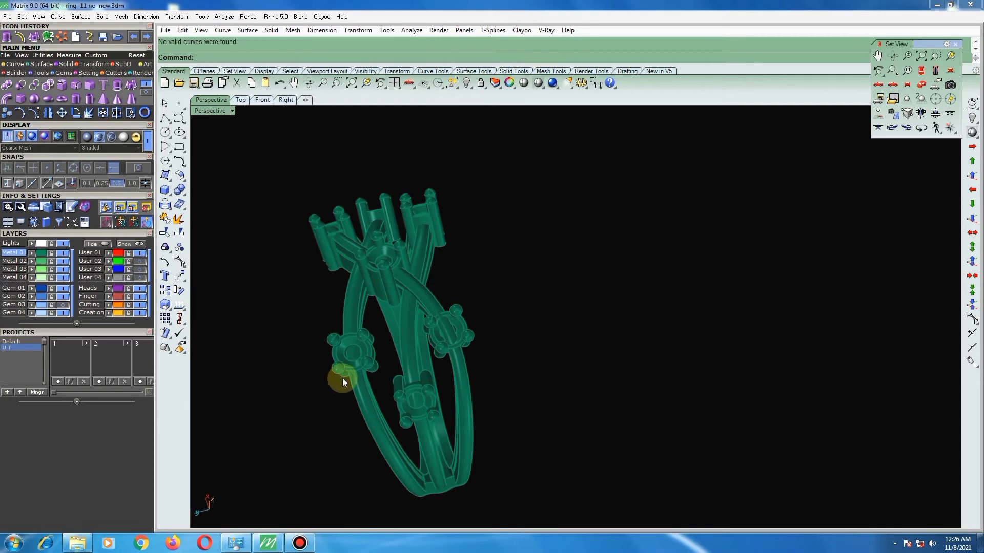
{"action": "scroll", "coordinate": [346, 361], "scroll_direction": "up", "scroll_amount": 3}
{"action": "scroll", "coordinate": [354, 271], "scroll_direction": "up", "scroll_amount": 3}
{"action": "scroll", "coordinate": [352, 336], "scroll_direction": "down", "scroll_amount": 2}
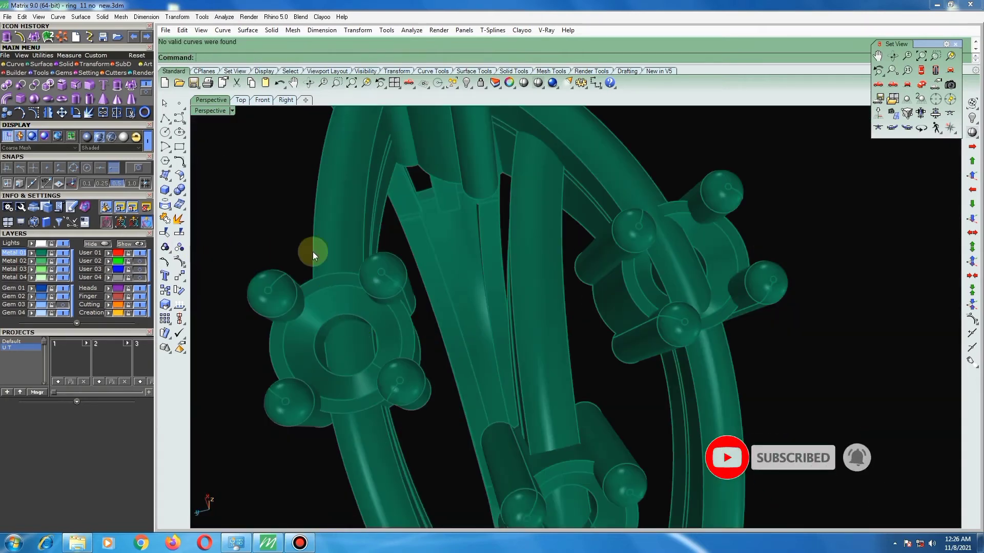
{"action": "scroll", "coordinate": [315, 250], "scroll_direction": "down", "scroll_amount": 2}
{"action": "scroll", "coordinate": [321, 247], "scroll_direction": "up", "scroll_amount": 2}
{"action": "scroll", "coordinate": [302, 248], "scroll_direction": "up", "scroll_amount": 1}
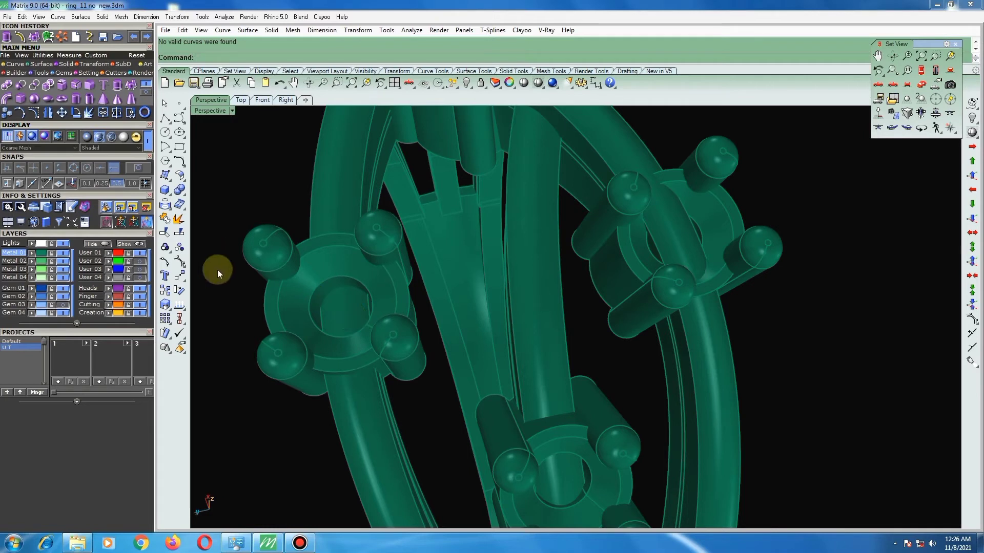
MakeHole with the left setting's circle, cutting through the band surface beneath it.
{"action": "type", "text": "m"}
{"action": "type", "text": "akehole"}
{"action": "key", "text": "Return"}
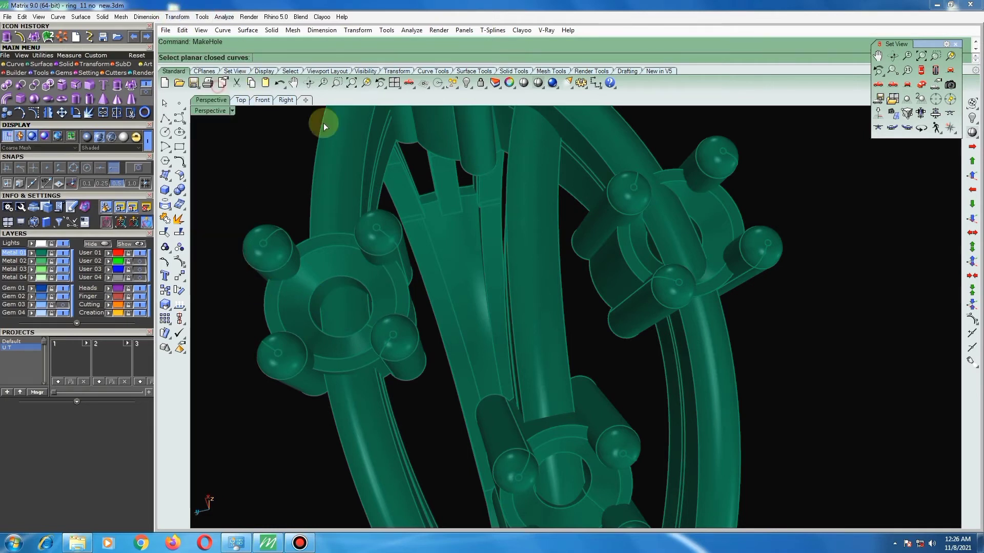
{"action": "left_click", "coordinate": [326, 247]}
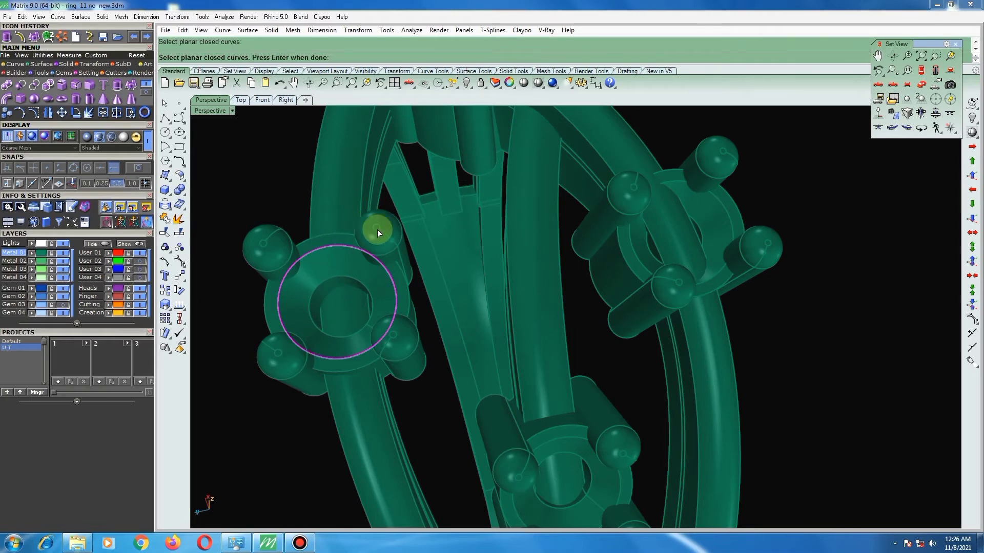
{"action": "scroll", "coordinate": [363, 411], "scroll_direction": "down", "scroll_amount": 2}
{"action": "scroll", "coordinate": [450, 379], "scroll_direction": "down", "scroll_amount": 2}
{"action": "scroll", "coordinate": [470, 373], "scroll_direction": "down", "scroll_amount": 2}
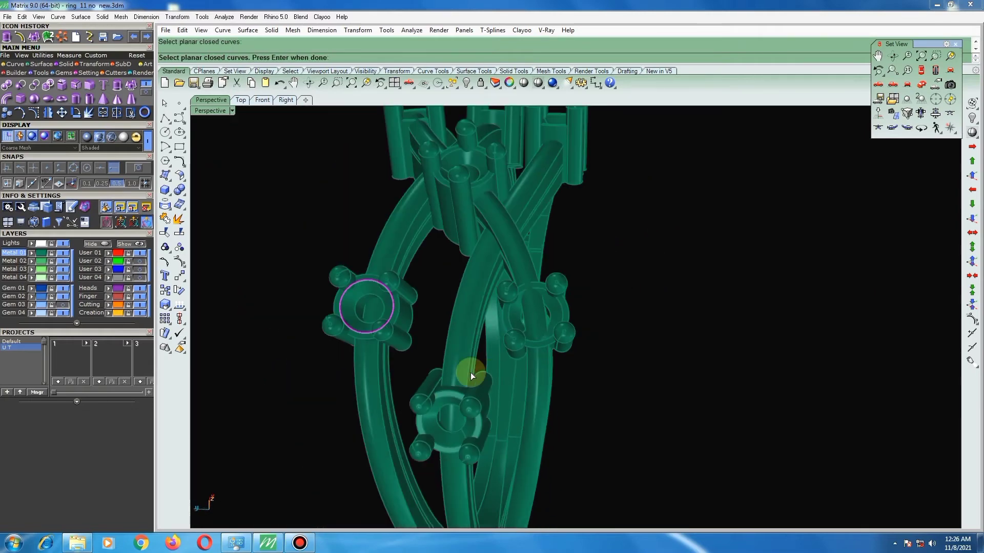
{"action": "key", "text": "Return"}
{"action": "scroll", "coordinate": [402, 379], "scroll_direction": "up", "scroll_amount": 2}
{"action": "scroll", "coordinate": [391, 409], "scroll_direction": "up", "scroll_amount": 3}
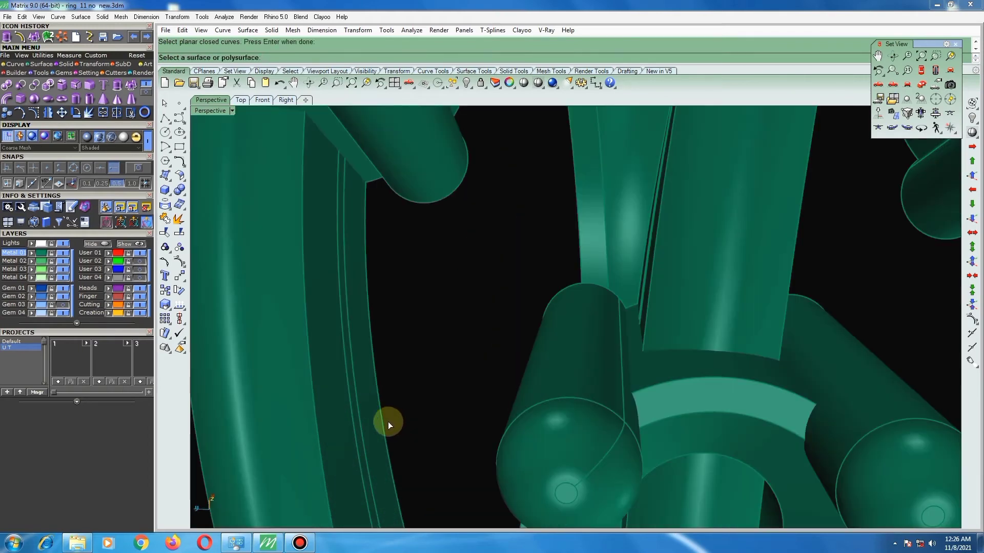
{"action": "left_click", "coordinate": [374, 413]}
{"action": "scroll", "coordinate": [409, 409], "scroll_direction": "down", "scroll_amount": 5}
{"action": "scroll", "coordinate": [420, 407], "scroll_direction": "down", "scroll_amount": 3}
{"action": "key", "text": "Return"}
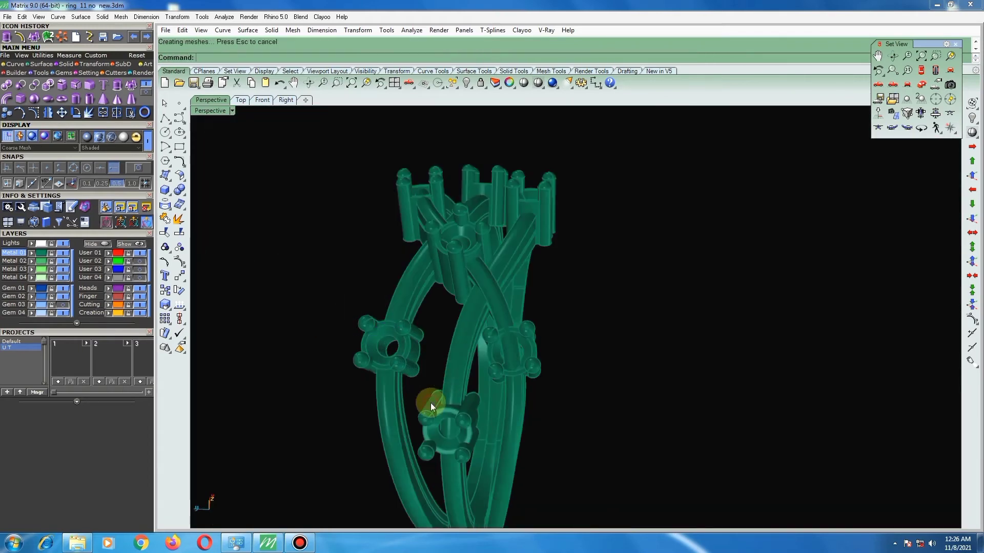
Cut a hole from the right gem head's circle through the curved band strip.
{"action": "scroll", "coordinate": [410, 379], "scroll_direction": "up", "scroll_amount": 2}
{"action": "scroll", "coordinate": [392, 351], "scroll_direction": "up", "scroll_amount": 3}
{"action": "scroll", "coordinate": [420, 346], "scroll_direction": "down", "scroll_amount": 4}
{"action": "scroll", "coordinate": [467, 346], "scroll_direction": "up", "scroll_amount": 2}
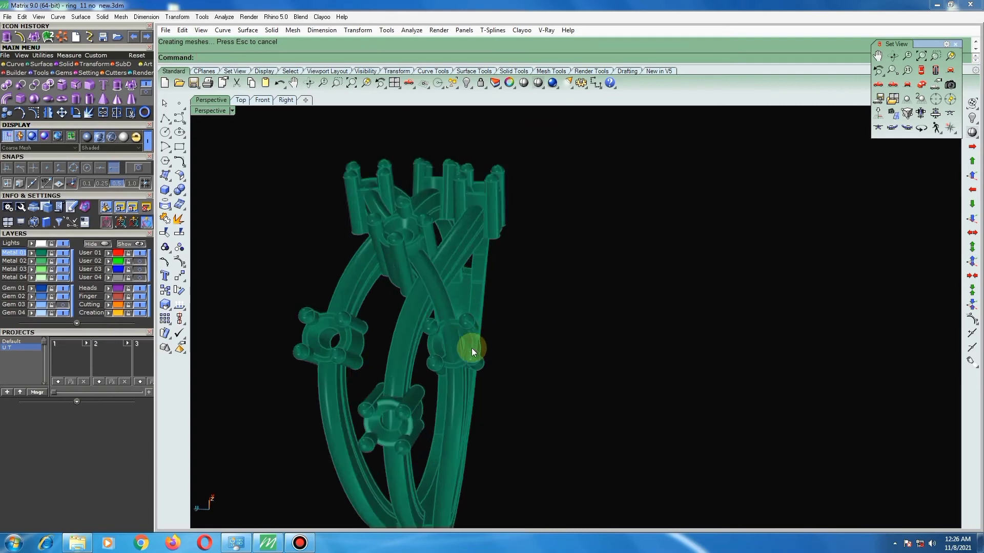
{"action": "scroll", "coordinate": [471, 336], "scroll_direction": "up", "scroll_amount": 4}
{"action": "scroll", "coordinate": [489, 256], "scroll_direction": "down", "scroll_amount": 2}
{"action": "left_click", "coordinate": [491, 243]}
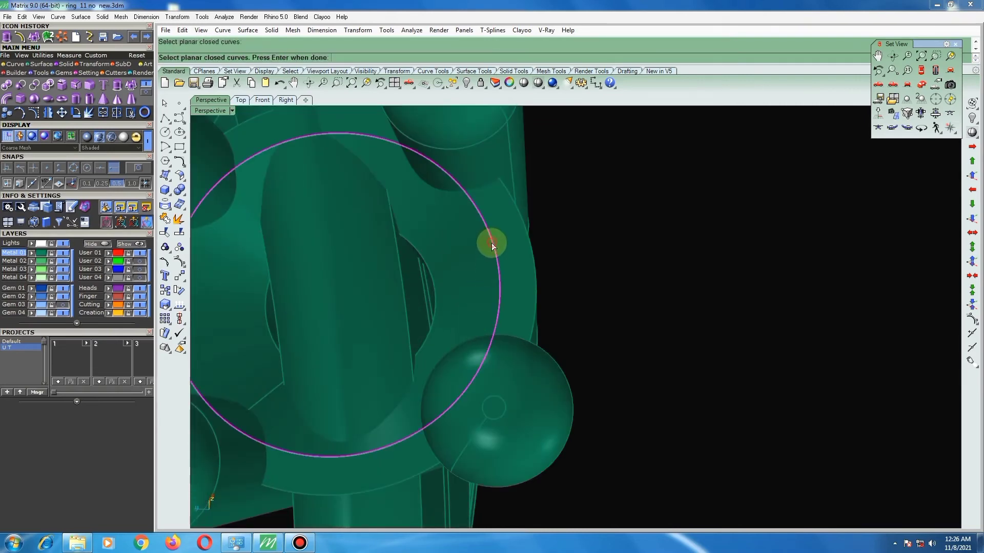
{"action": "scroll", "coordinate": [438, 287], "scroll_direction": "down", "scroll_amount": 4}
{"action": "scroll", "coordinate": [472, 318], "scroll_direction": "up", "scroll_amount": 3}
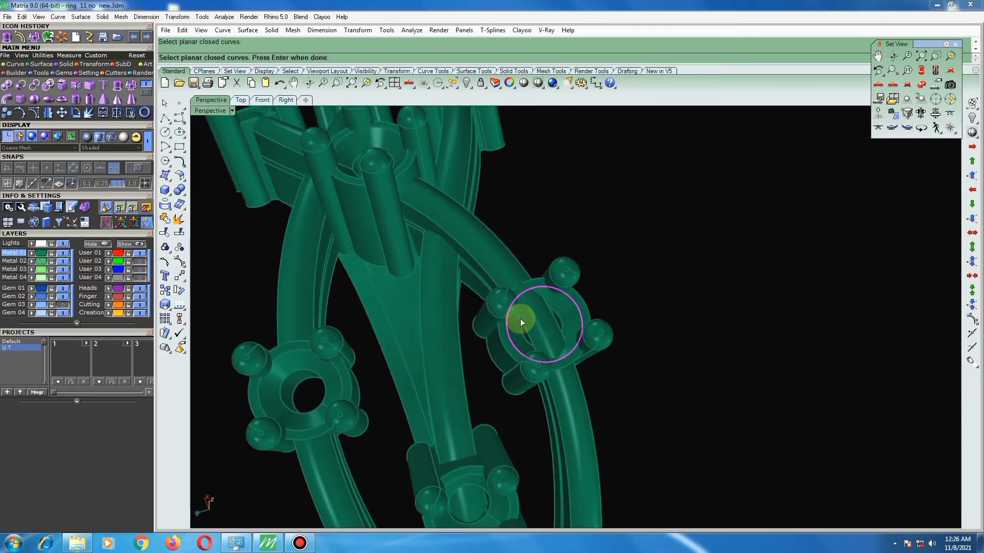
{"action": "left_click", "coordinate": [498, 262]}
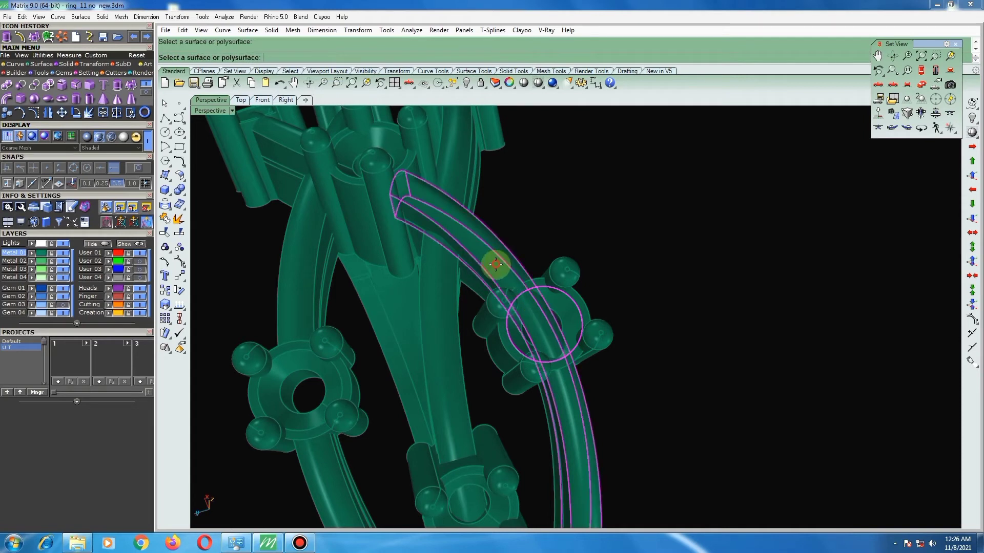
{"action": "key", "text": "Return"}
Repeat the hole cut through the second band strip under the right head.
{"action": "right_click", "coordinate": [524, 281]}
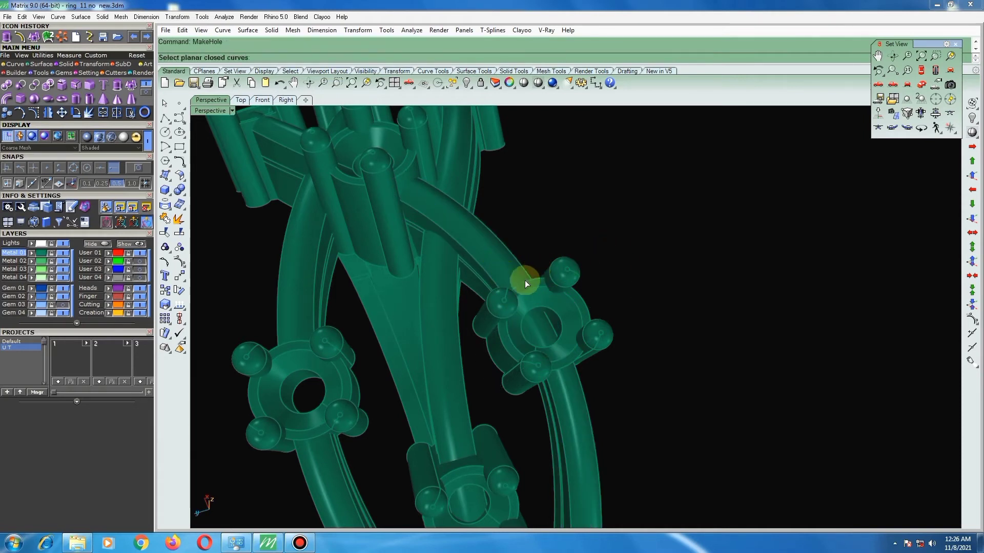
{"action": "left_click", "coordinate": [532, 292]}
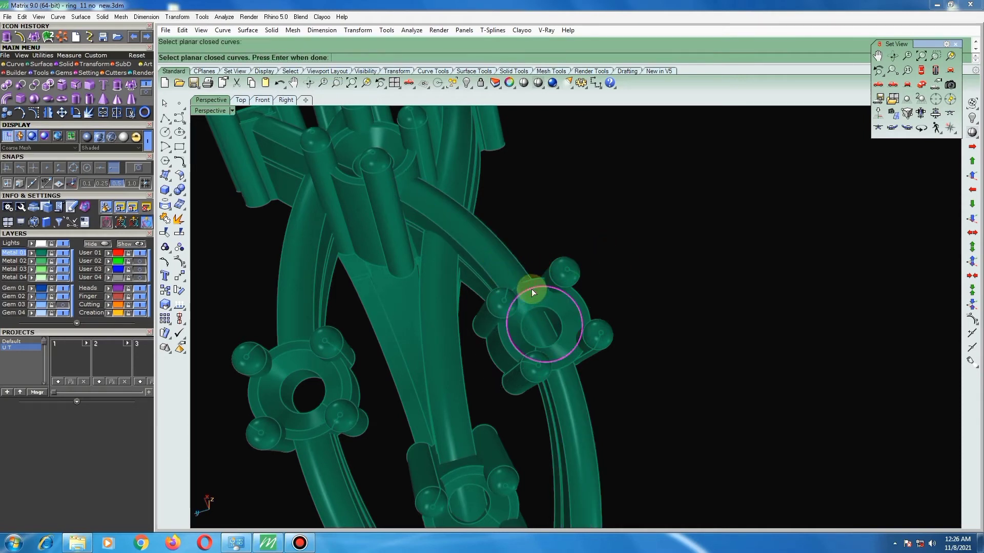
{"action": "left_click", "coordinate": [501, 277]}
{"action": "key", "text": "Return"}
{"action": "key", "text": "Return"}
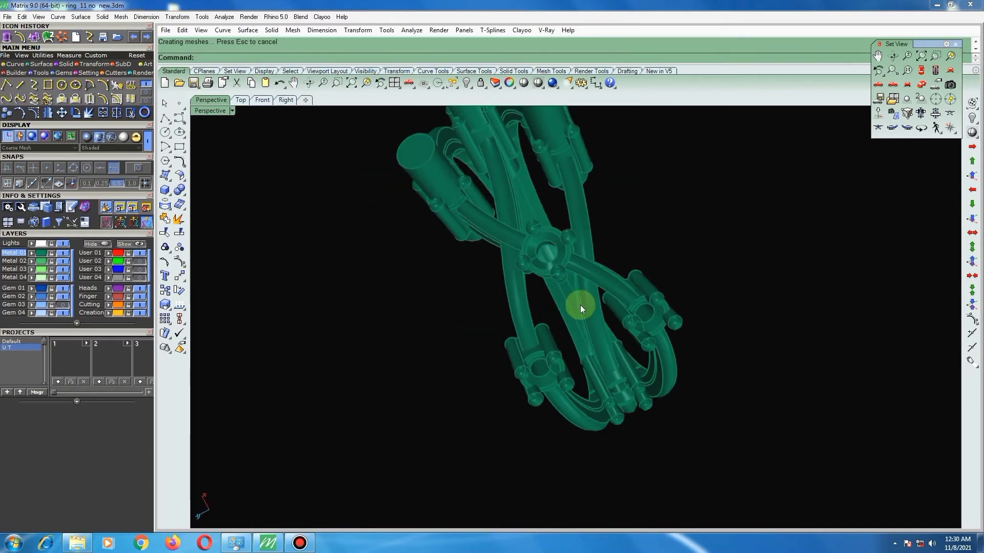
Orbit and zoom around the ring to view the shank from a new angle.
{"action": "mouse_move", "coordinate": [580, 306]}
{"action": "right_mouse_down"}
{"action": "mouse_move", "coordinate": [523, 273]}
{"action": "mouse_move", "coordinate": [589, 281]}
{"action": "mouse_move", "coordinate": [643, 230]}
{"action": "mouse_move", "coordinate": [470, 290]}
{"action": "mouse_move", "coordinate": [398, 281]}
{"action": "mouse_move", "coordinate": [380, 228]}
{"action": "mouse_move", "coordinate": [409, 172]}
{"action": "mouse_move", "coordinate": [512, 231]}
{"action": "mouse_move", "coordinate": [498, 268]}
{"action": "right_mouse_up"}
{"action": "scroll", "coordinate": [540, 264], "scroll_direction": "up", "scroll_amount": 5}
{"action": "scroll", "coordinate": [634, 258], "scroll_direction": "up", "scroll_amount": 3}
{"action": "scroll", "coordinate": [539, 282], "scroll_direction": "down", "scroll_amount": 5}
{"action": "scroll", "coordinate": [499, 268], "scroll_direction": "down", "scroll_amount": 4}
{"action": "scroll", "coordinate": [514, 314], "scroll_direction": "up", "scroll_amount": 4}
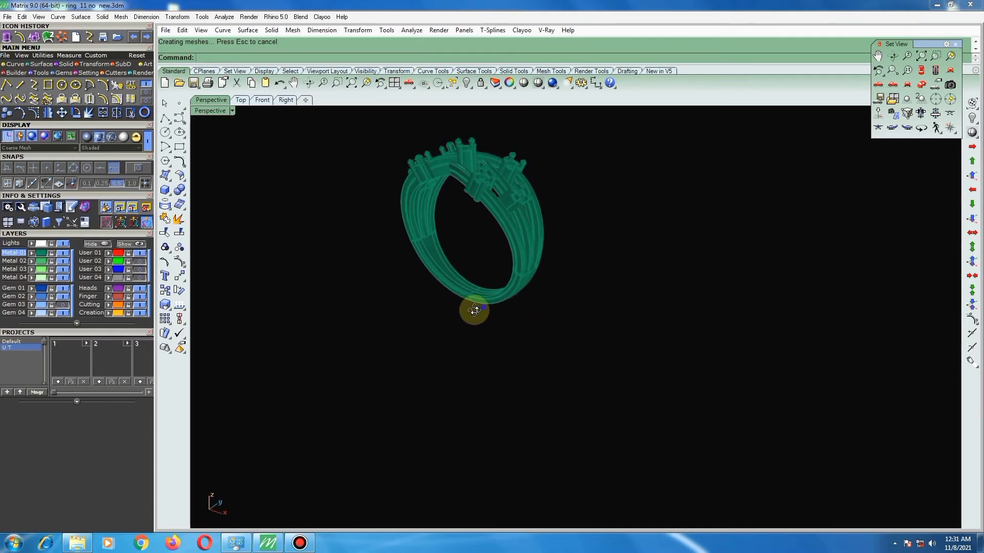
{"action": "right_click_drag", "start_coordinate": [474, 311], "coordinate": [438, 229]}
{"action": "scroll", "coordinate": [438, 229], "scroll_direction": "up", "scroll_amount": 5}
{"action": "scroll", "coordinate": [487, 309], "scroll_direction": "down", "scroll_amount": 5}
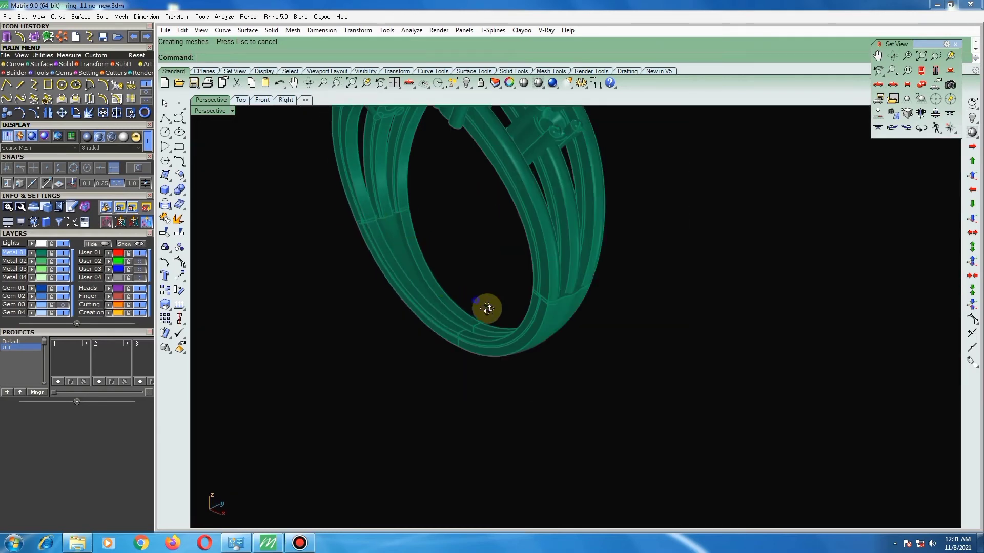
{"action": "scroll", "coordinate": [413, 308], "scroll_direction": "up", "scroll_amount": 5}
Select the shank's band strips and narrow the selection to a single strip.
{"action": "left_click", "coordinate": [414, 313]}
{"action": "scroll", "coordinate": [370, 281], "scroll_direction": "up", "scroll_amount": 2}
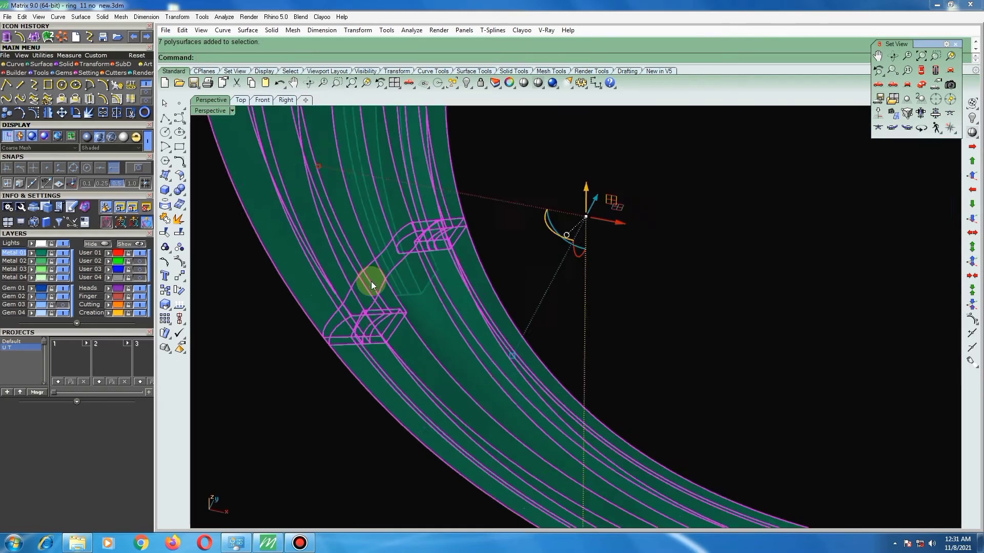
{"action": "scroll", "coordinate": [356, 276], "scroll_direction": "up", "scroll_amount": 2}
{"action": "scroll", "coordinate": [368, 269], "scroll_direction": "down", "scroll_amount": 5}
{"action": "scroll", "coordinate": [454, 265], "scroll_direction": "down", "scroll_amount": 2}
{"action": "left_click", "coordinate": [453, 265]}
{"action": "scroll", "coordinate": [423, 330], "scroll_direction": "up", "scroll_amount": 1}
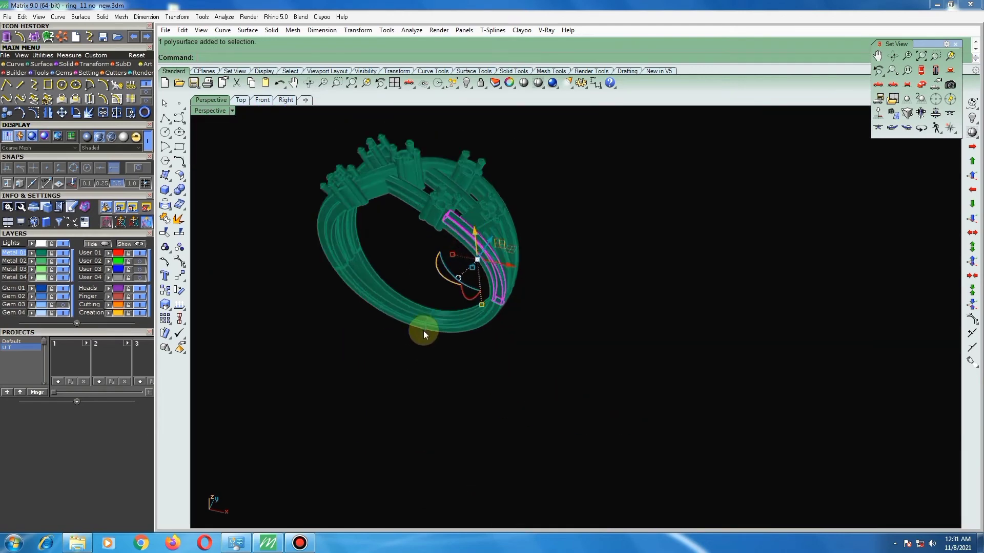
{"action": "scroll", "coordinate": [428, 324], "scroll_direction": "up", "scroll_amount": 3}
{"action": "scroll", "coordinate": [435, 306], "scroll_direction": "up", "scroll_amount": 2}
{"action": "scroll", "coordinate": [442, 309], "scroll_direction": "up", "scroll_amount": 2}
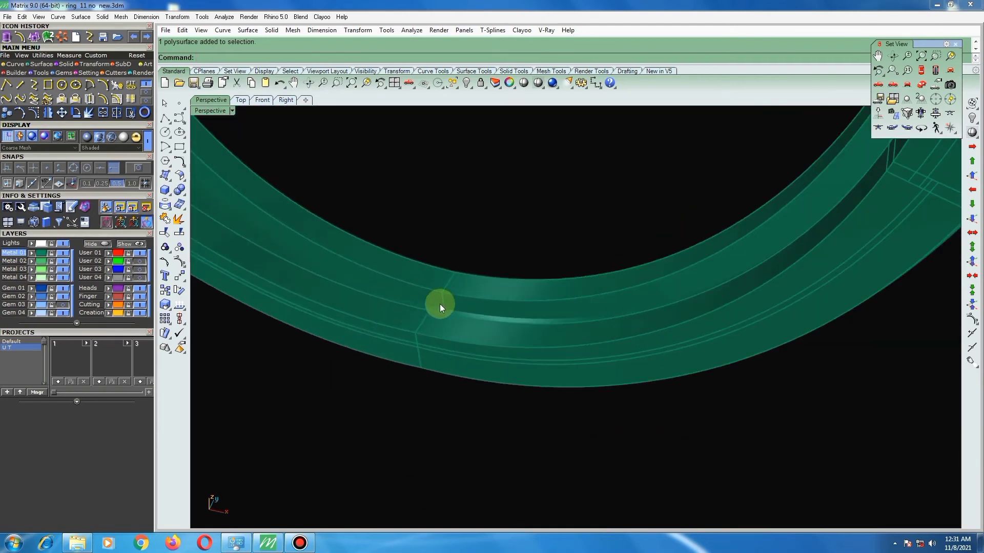
{"action": "scroll", "coordinate": [440, 304], "scroll_direction": "down", "scroll_amount": 2}
{"action": "scroll", "coordinate": [429, 332], "scroll_direction": "down", "scroll_amount": 2}
{"action": "scroll", "coordinate": [467, 416], "scroll_direction": "down", "scroll_amount": 2}
Orbit the ring to a tilted, side-on view of the band.
{"action": "mouse_move", "coordinate": [554, 344]}
{"action": "right_mouse_down"}
{"action": "mouse_move", "coordinate": [544, 325]}
{"action": "mouse_move", "coordinate": [521, 325]}
{"action": "mouse_move", "coordinate": [463, 362]}
{"action": "mouse_move", "coordinate": [467, 192]}
{"action": "right_mouse_up"}
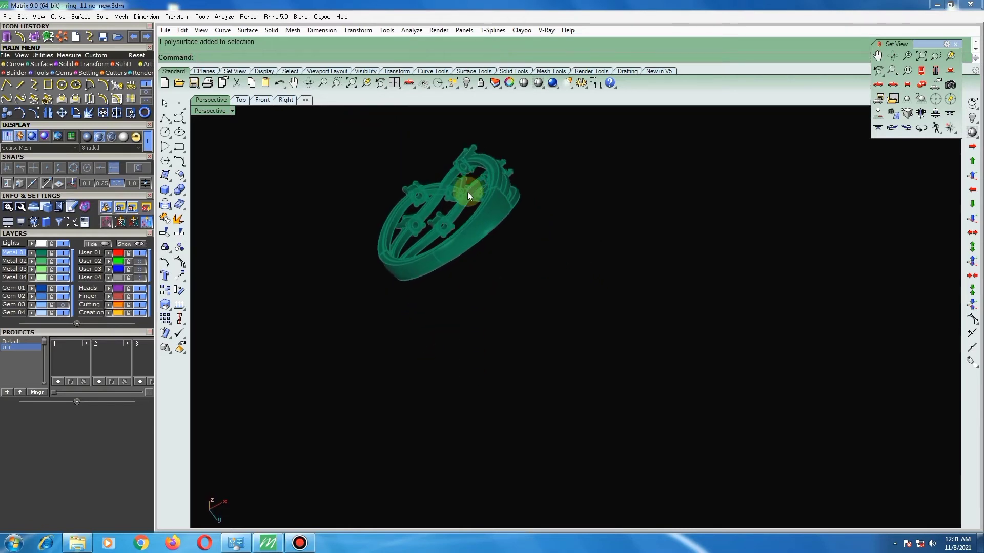
{"action": "scroll", "coordinate": [409, 238], "scroll_direction": "up", "scroll_amount": 3}
{"action": "scroll", "coordinate": [432, 235], "scroll_direction": "down", "scroll_amount": 3}
{"action": "right_click_drag", "start_coordinate": [432, 236], "coordinate": [567, 386]}
{"action": "scroll", "coordinate": [506, 392], "scroll_direction": "up", "scroll_amount": 3}
{"action": "scroll", "coordinate": [507, 392], "scroll_direction": "up", "scroll_amount": 3}
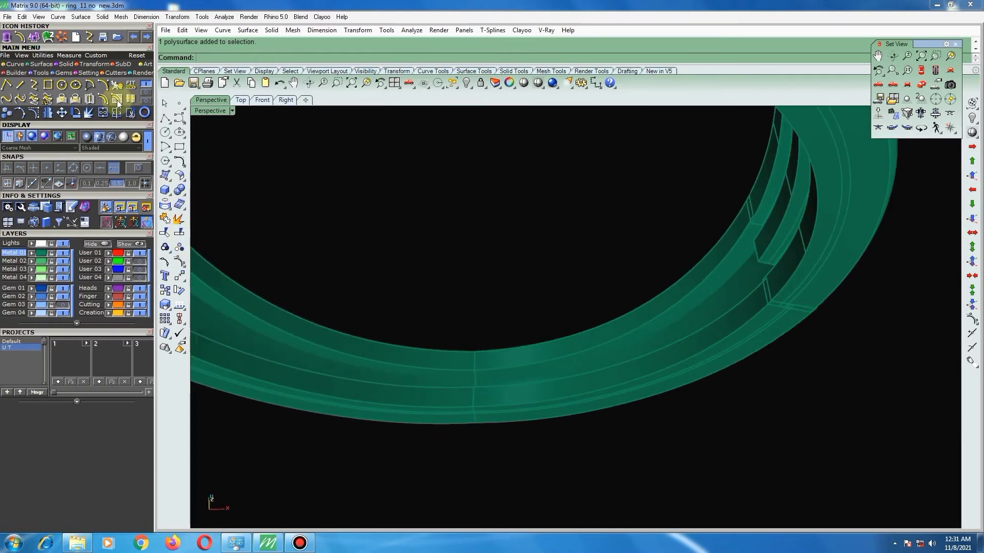
Start a Loft and pick the first lower band edge from the overlapping candidates.
{"action": "left_click", "coordinate": [56, 64]}
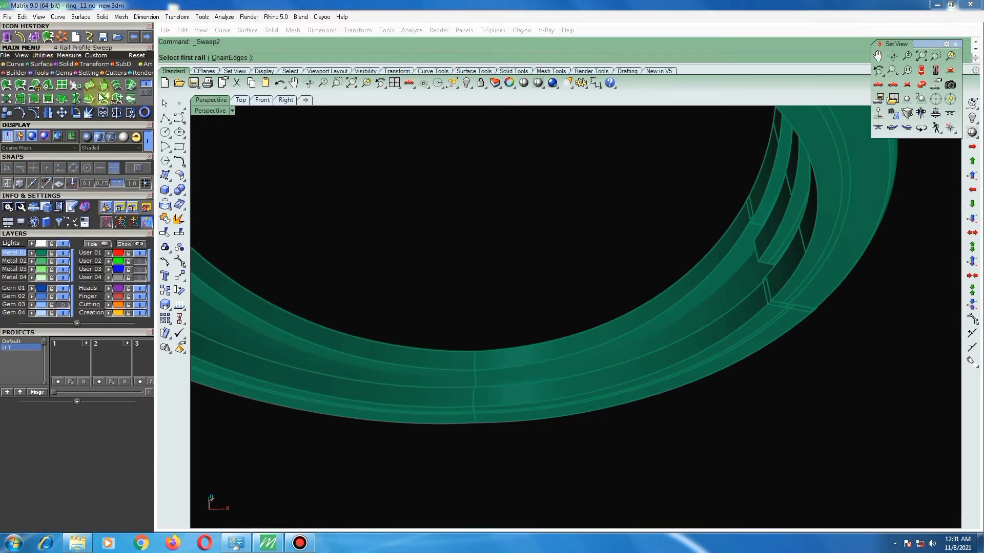
{"action": "left_click", "coordinate": [116, 85]}
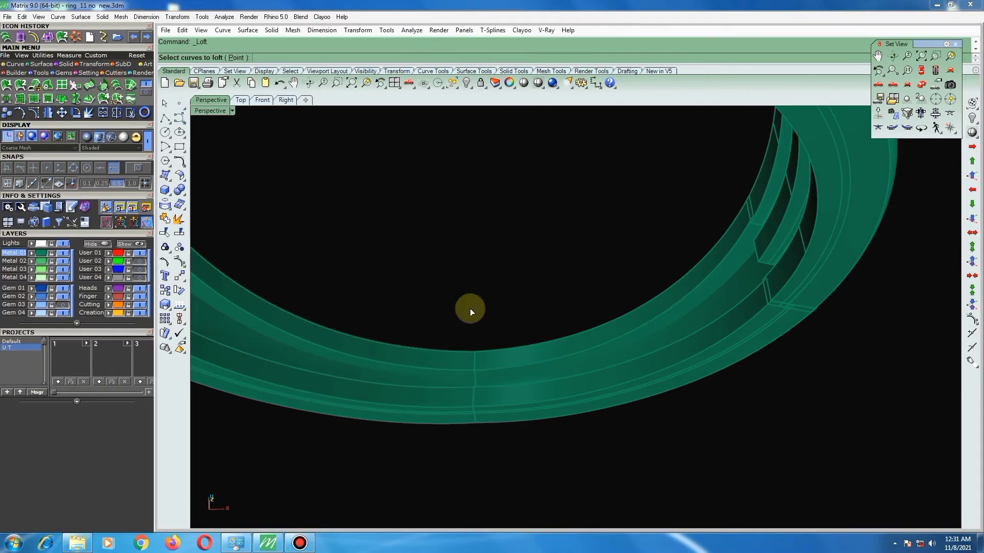
{"action": "left_click", "coordinate": [495, 388]}
{"action": "left_click", "coordinate": [498, 369]}
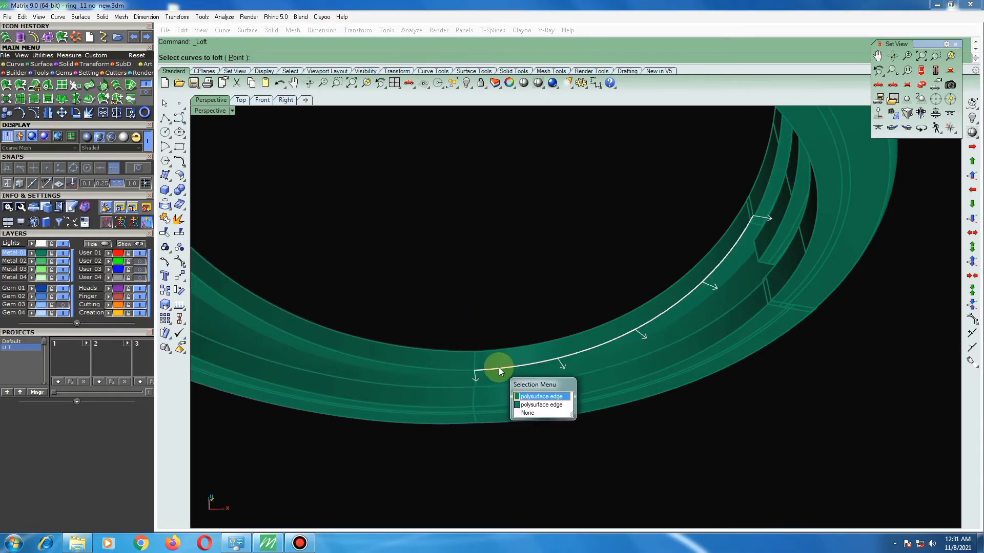
{"action": "left_click", "coordinate": [509, 380]}
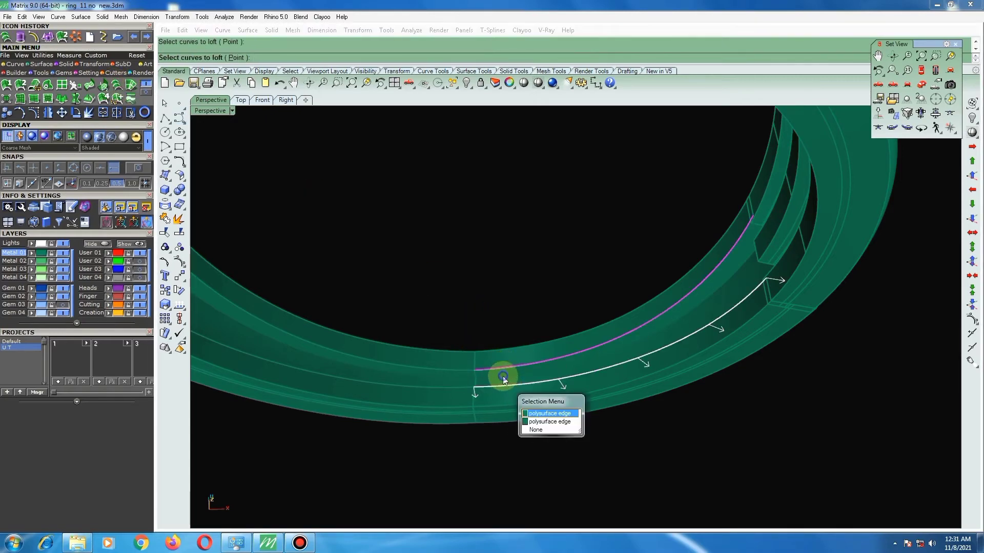
{"action": "left_click", "coordinate": [500, 373]}
{"action": "scroll", "coordinate": [500, 373], "scroll_direction": "down", "scroll_amount": 5}
{"action": "mouse_move", "coordinate": [511, 347]}
{"action": "right_mouse_down"}
{"action": "mouse_move", "coordinate": [501, 292]}
{"action": "mouse_move", "coordinate": [511, 253]}
{"action": "mouse_move", "coordinate": [466, 407]}
{"action": "right_mouse_up"}
Add the second band edge and create the loft with normal style, no simplification.
{"action": "scroll", "coordinate": [466, 408], "scroll_direction": "up", "scroll_amount": 3}
{"action": "scroll", "coordinate": [461, 364], "scroll_direction": "up", "scroll_amount": 3}
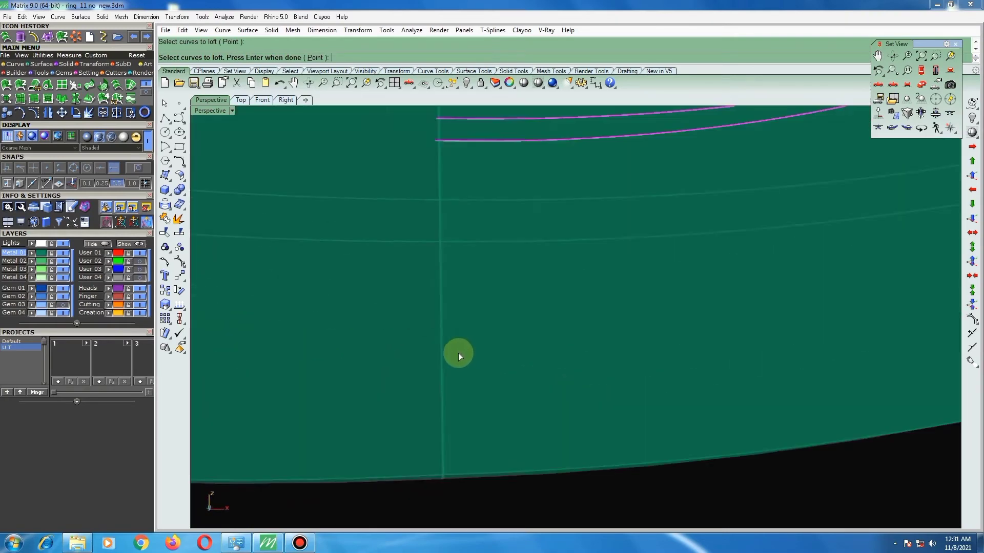
{"action": "scroll", "coordinate": [458, 352], "scroll_direction": "up", "scroll_amount": 3}
{"action": "scroll", "coordinate": [445, 352], "scroll_direction": "down", "scroll_amount": 2}
{"action": "scroll", "coordinate": [431, 355], "scroll_direction": "down", "scroll_amount": 2}
{"action": "scroll", "coordinate": [432, 353], "scroll_direction": "down", "scroll_amount": 1}
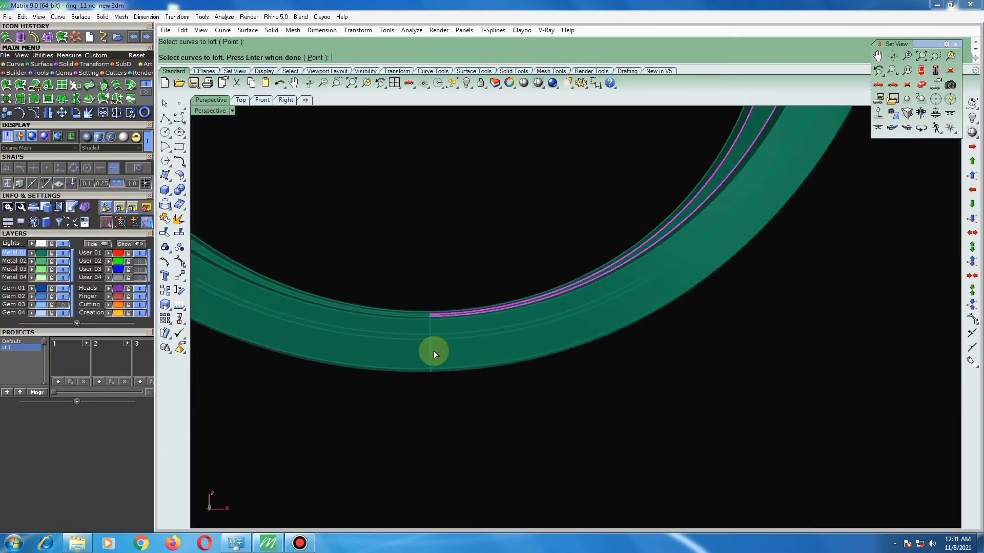
{"action": "scroll", "coordinate": [434, 352], "scroll_direction": "down", "scroll_amount": 1}
{"action": "scroll", "coordinate": [461, 366], "scroll_direction": "down", "scroll_amount": 1}
{"action": "left_click", "coordinate": [465, 340]}
{"action": "right_click", "coordinate": [466, 341]}
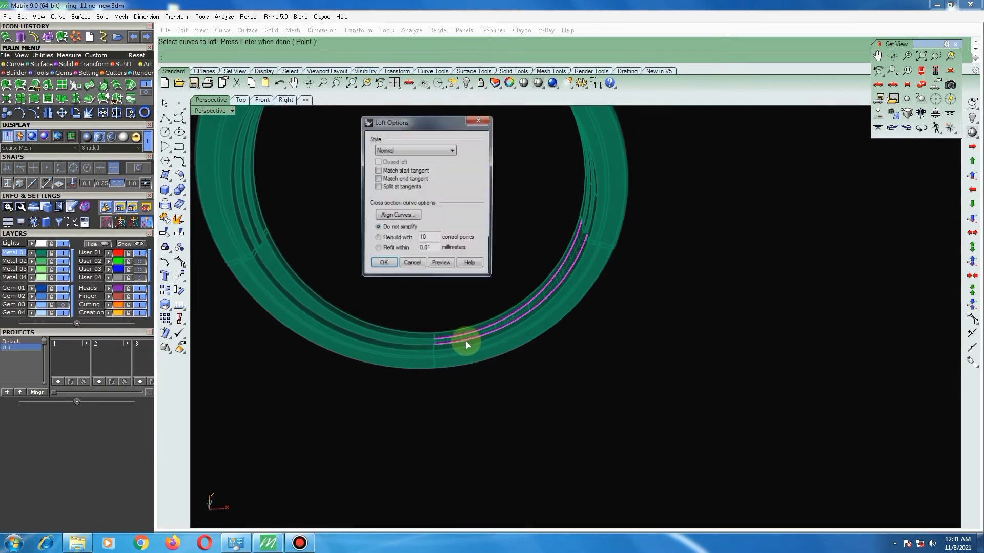
{"action": "left_click", "coordinate": [383, 268]}
{"action": "mouse_move", "coordinate": [461, 266]}
{"action": "right_mouse_down"}
{"action": "mouse_move", "coordinate": [577, 330]}
{"action": "mouse_move", "coordinate": [599, 296]}
{"action": "mouse_move", "coordinate": [549, 312]}
{"action": "mouse_move", "coordinate": [599, 356]}
{"action": "right_mouse_up"}
{"action": "scroll", "coordinate": [567, 321], "scroll_direction": "down", "scroll_amount": 5}
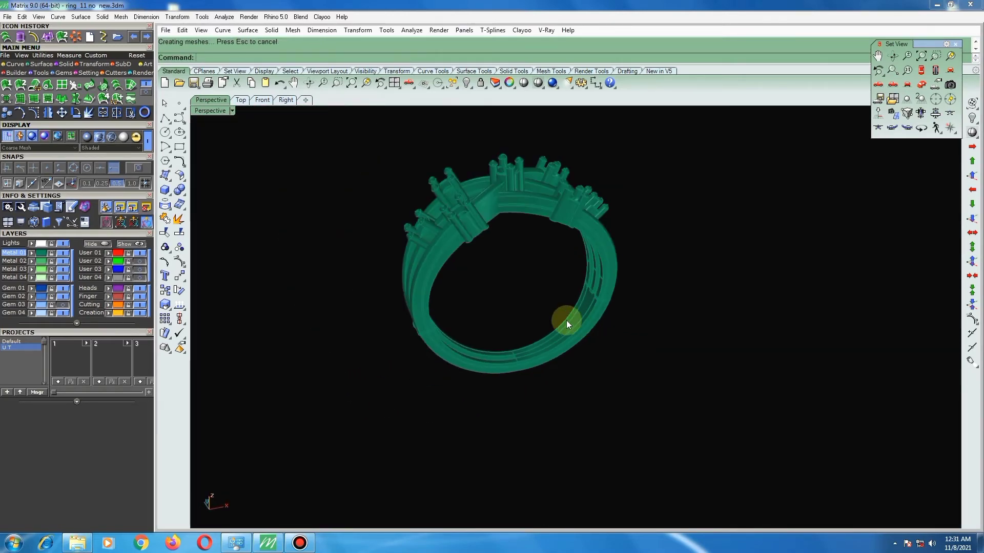
{"action": "scroll", "coordinate": [475, 380], "scroll_direction": "up", "scroll_amount": 8}
Remove the lower band segment from its group.
{"action": "scroll", "coordinate": [476, 380], "scroll_direction": "up", "scroll_amount": 2}
{"action": "left_click", "coordinate": [480, 376]}
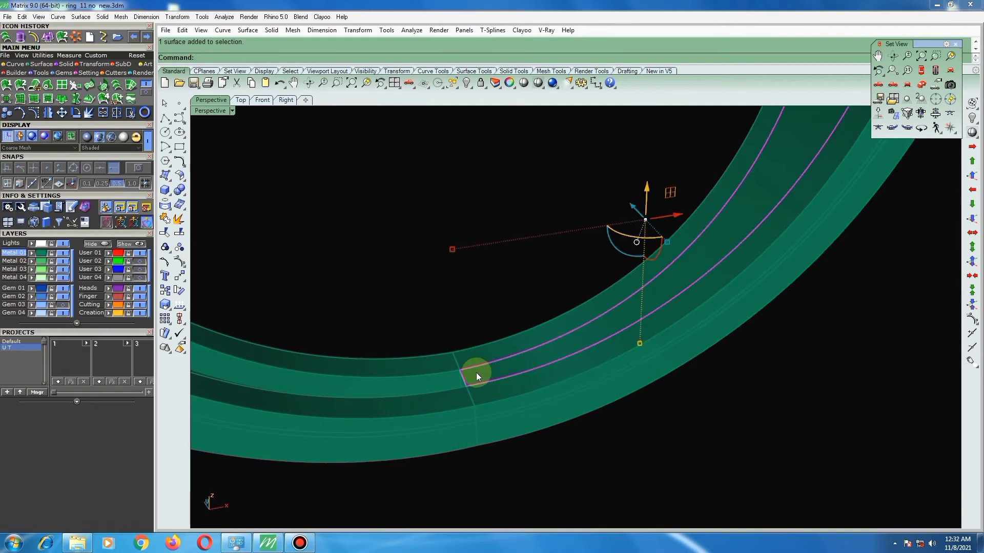
{"action": "scroll", "coordinate": [476, 373], "scroll_direction": "down", "scroll_amount": 3}
{"action": "scroll", "coordinate": [472, 374], "scroll_direction": "up", "scroll_amount": 5}
{"action": "scroll", "coordinate": [469, 361], "scroll_direction": "down", "scroll_amount": 3}
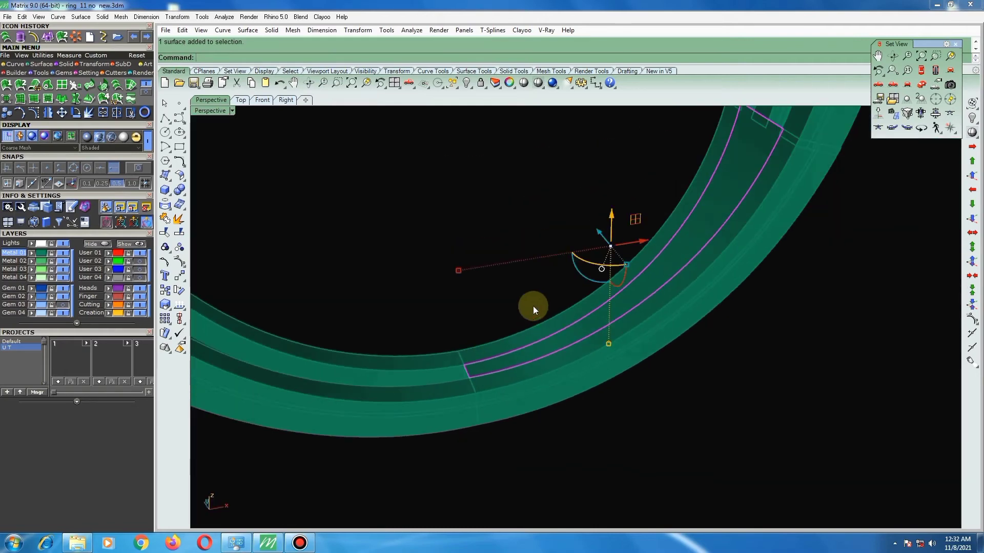
{"action": "scroll", "coordinate": [506, 330], "scroll_direction": "up", "scroll_amount": 2}
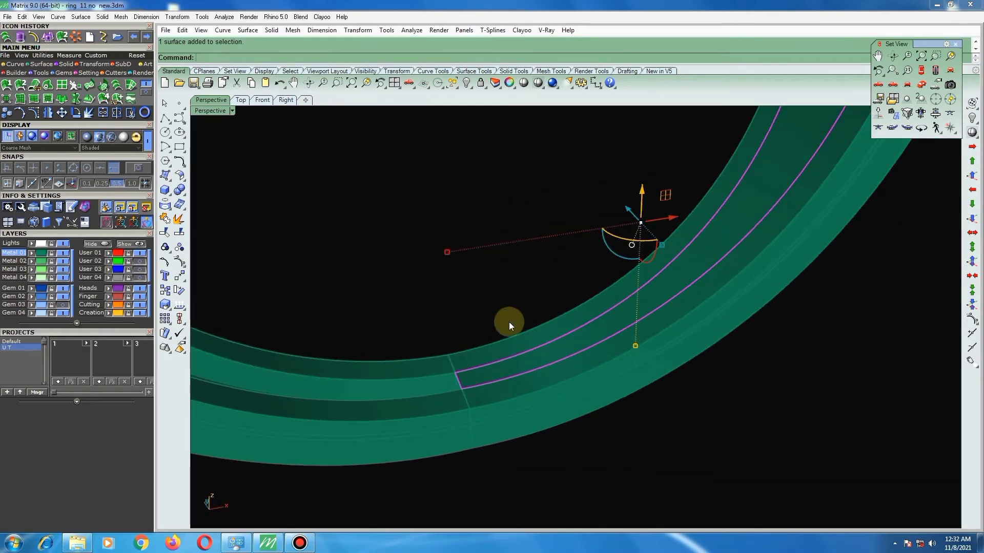
{"action": "left_click", "coordinate": [509, 314]}
{"action": "right_click_drag", "start_coordinate": [560, 338], "coordinate": [529, 395]}
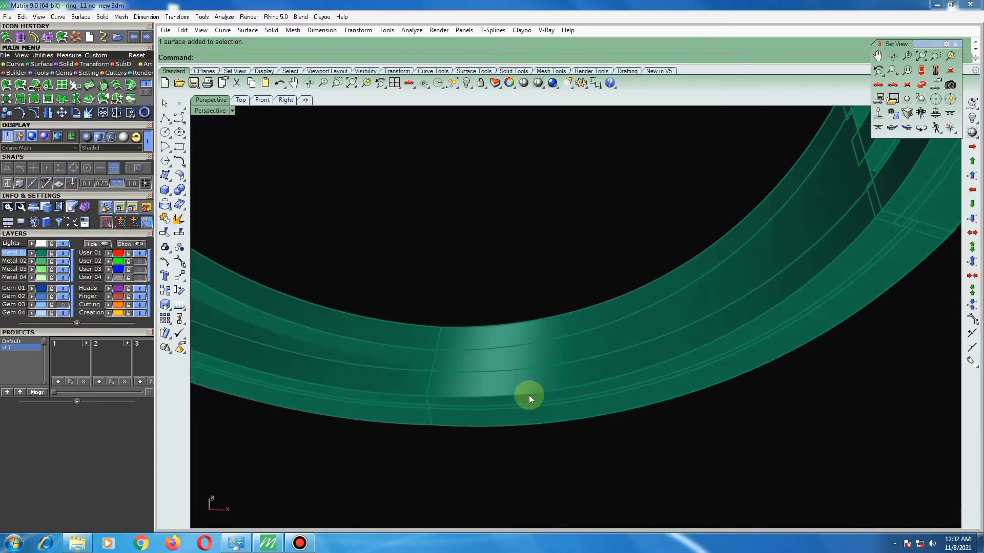
{"action": "left_click", "coordinate": [167, 255]}
{"action": "left_click", "coordinate": [221, 254]}
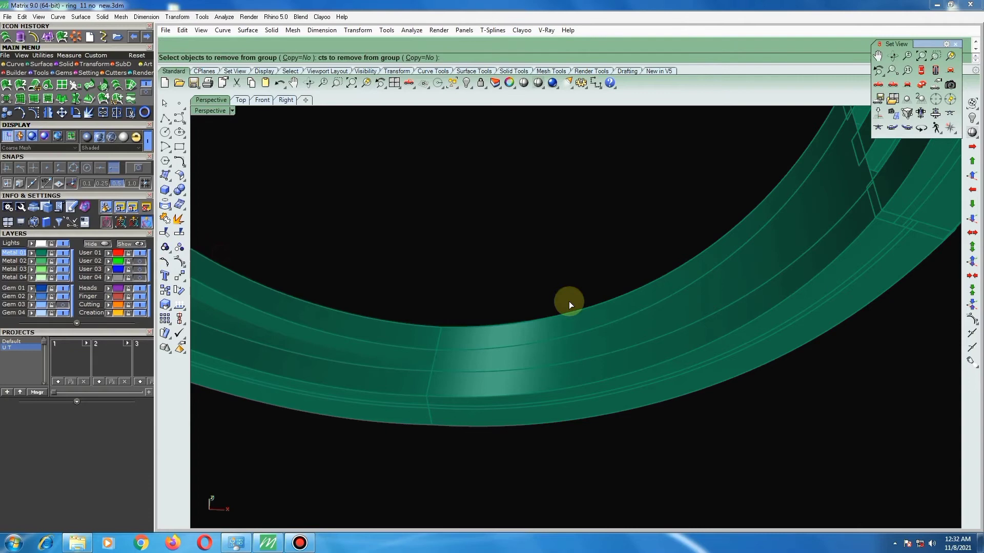
{"action": "left_click", "coordinate": [530, 426]}
{"action": "key", "text": "Return"}
{"action": "right_click_drag", "start_coordinate": [457, 412], "coordinate": [433, 402]}
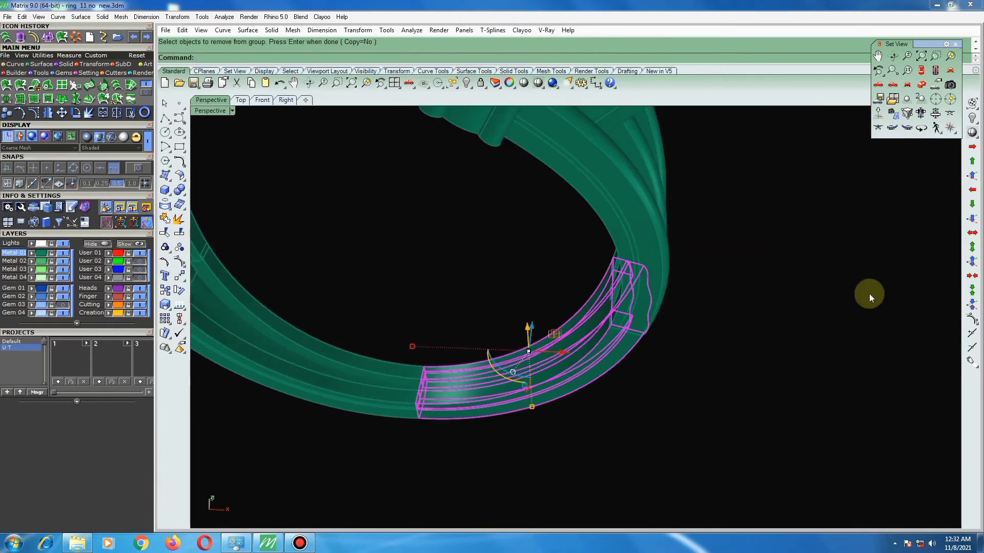
In the Front view, group the band strip pieces and launch Cage Edit.
{"action": "left_click", "coordinate": [262, 100]}
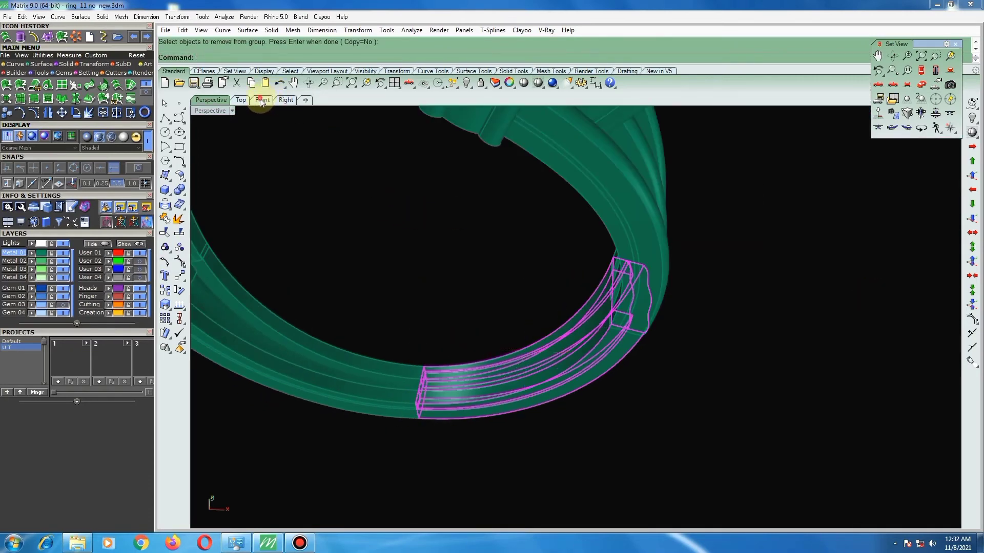
{"action": "scroll", "coordinate": [451, 358], "scroll_direction": "up", "scroll_amount": 3}
{"action": "scroll", "coordinate": [441, 345], "scroll_direction": "up", "scroll_amount": 2}
{"action": "scroll", "coordinate": [431, 364], "scroll_direction": "up", "scroll_amount": 2}
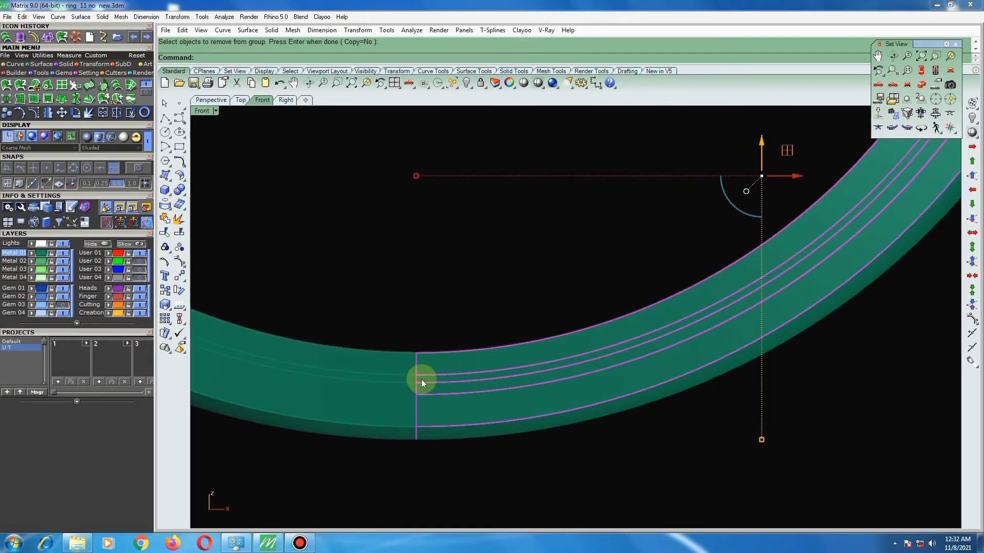
{"action": "scroll", "coordinate": [414, 371], "scroll_direction": "up", "scroll_amount": 2}
{"action": "scroll", "coordinate": [416, 371], "scroll_direction": "up", "scroll_amount": 1}
{"action": "scroll", "coordinate": [428, 368], "scroll_direction": "up", "scroll_amount": 1}
{"action": "scroll", "coordinate": [430, 309], "scroll_direction": "down", "scroll_amount": 3}
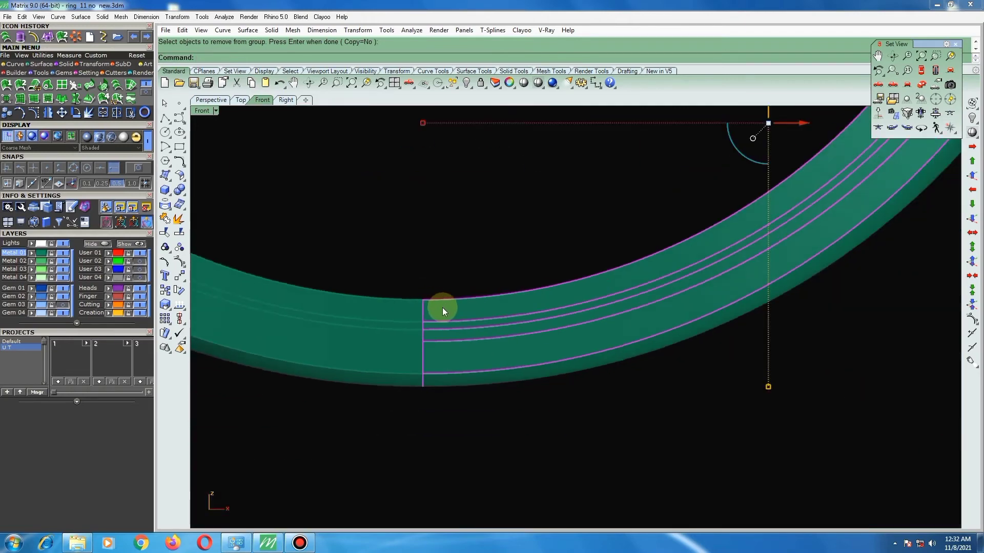
{"action": "scroll", "coordinate": [513, 410], "scroll_direction": "down", "scroll_amount": 3}
{"action": "scroll", "coordinate": [451, 367], "scroll_direction": "down", "scroll_amount": 1}
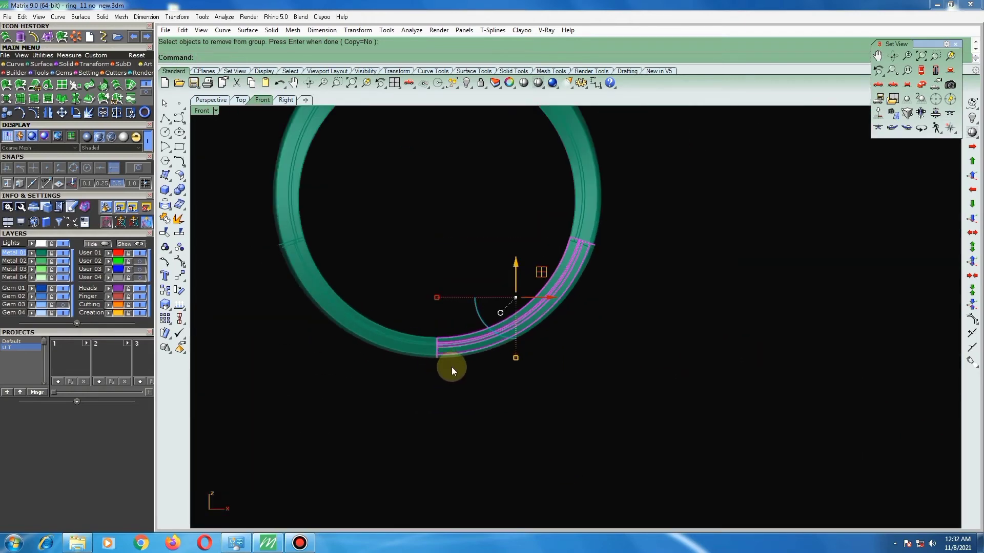
{"action": "left_click", "coordinate": [166, 248]}
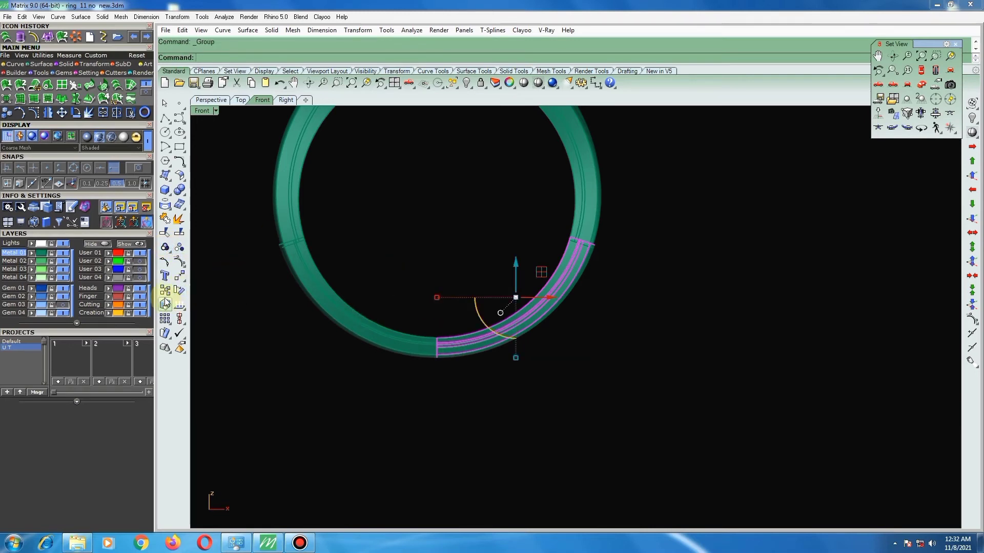
{"action": "left_click", "coordinate": [180, 278]}
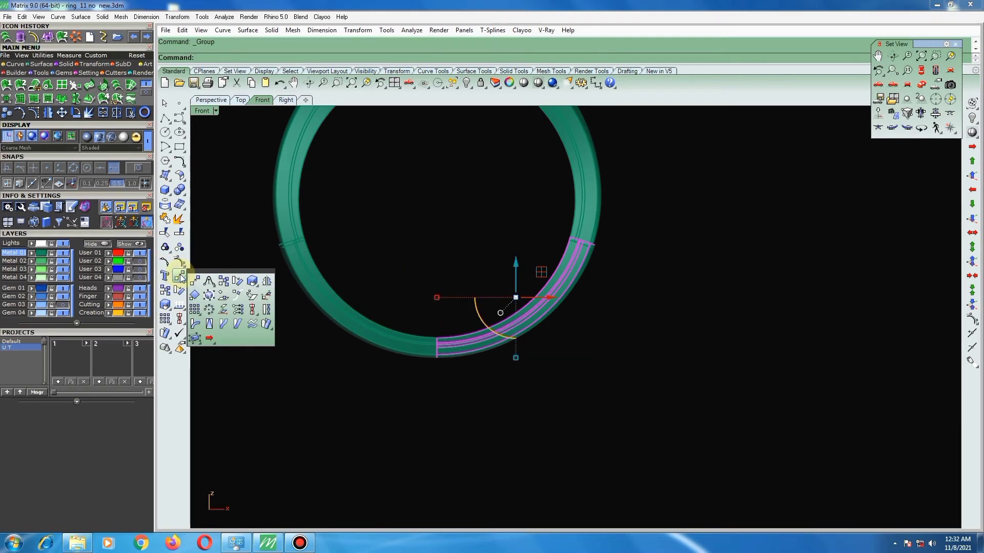
{"action": "left_click", "coordinate": [195, 340]}
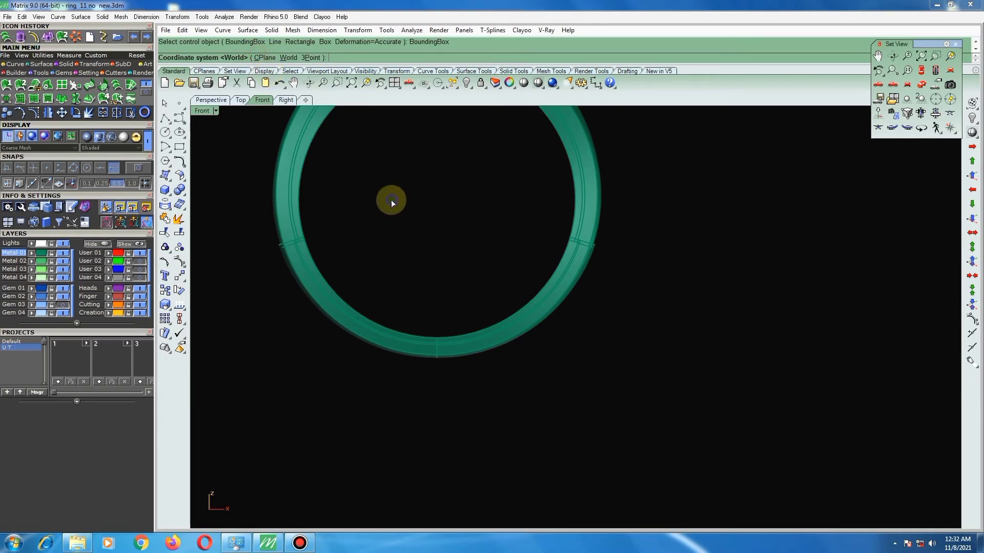
{"action": "key", "text": "Return"}
{"action": "key", "text": "Return"}
{"action": "key", "text": "Return"}
{"action": "key", "text": "Return"}
{"action": "scroll", "coordinate": [419, 331], "scroll_direction": "up", "scroll_amount": 3}
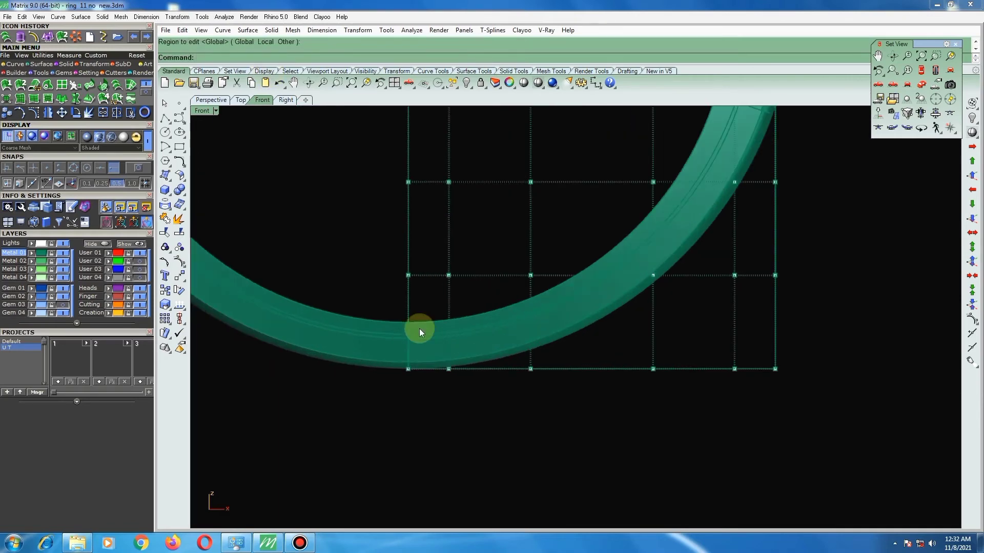
{"action": "left_click_drag", "start_coordinate": [397, 261], "coordinate": [426, 367]}
{"action": "scroll", "coordinate": [419, 319], "scroll_direction": "up", "scroll_amount": 2}
{"action": "scroll", "coordinate": [410, 320], "scroll_direction": "up", "scroll_amount": 2}
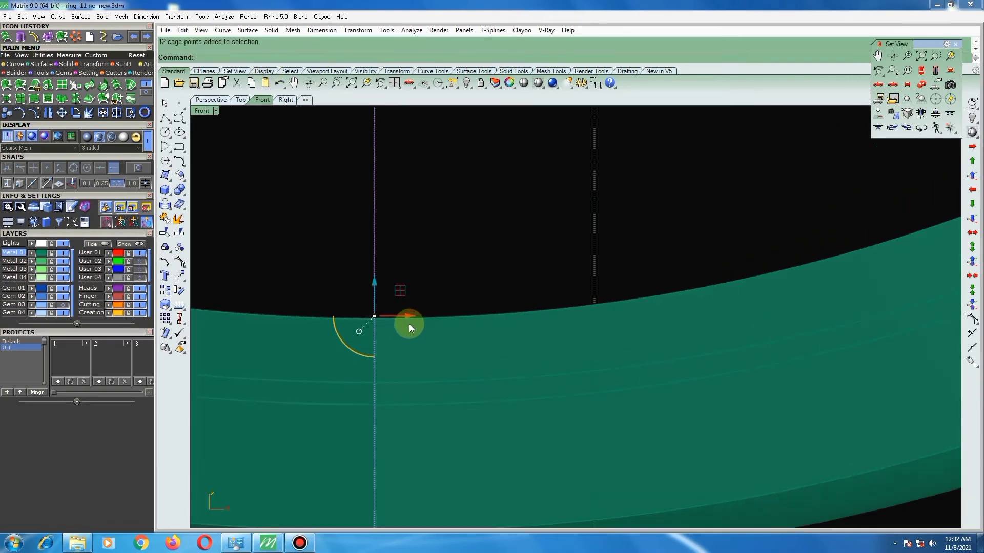
{"action": "left_click_drag", "start_coordinate": [410, 314], "coordinate": [383, 334]}
{"action": "scroll", "coordinate": [378, 351], "scroll_direction": "down", "scroll_amount": 5}
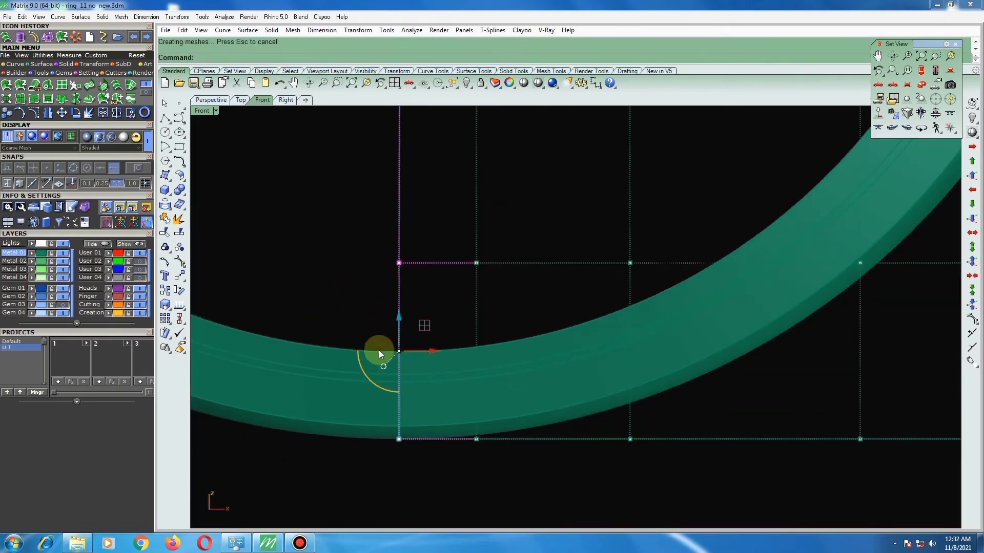
{"action": "left_click", "coordinate": [165, 105]}
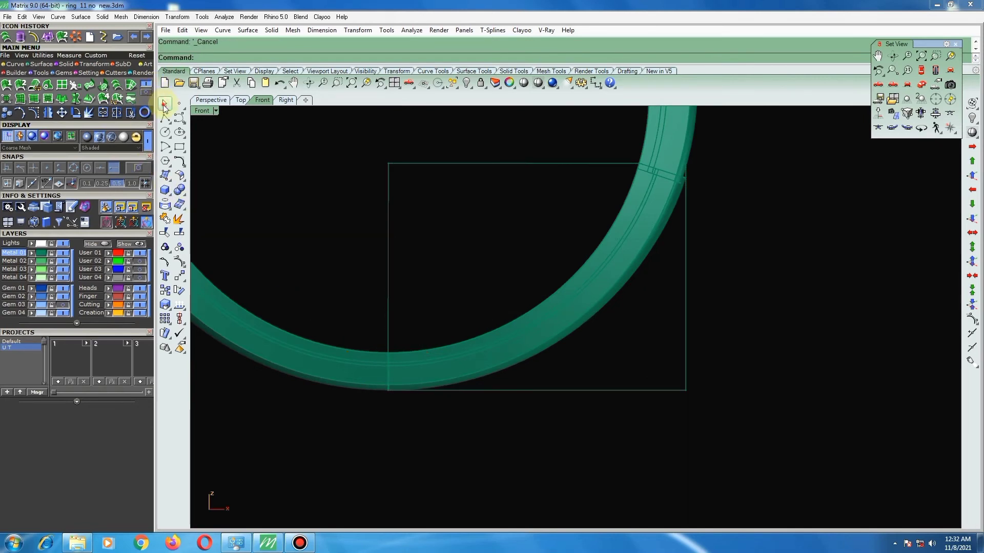
{"action": "left_click", "coordinate": [472, 163]}
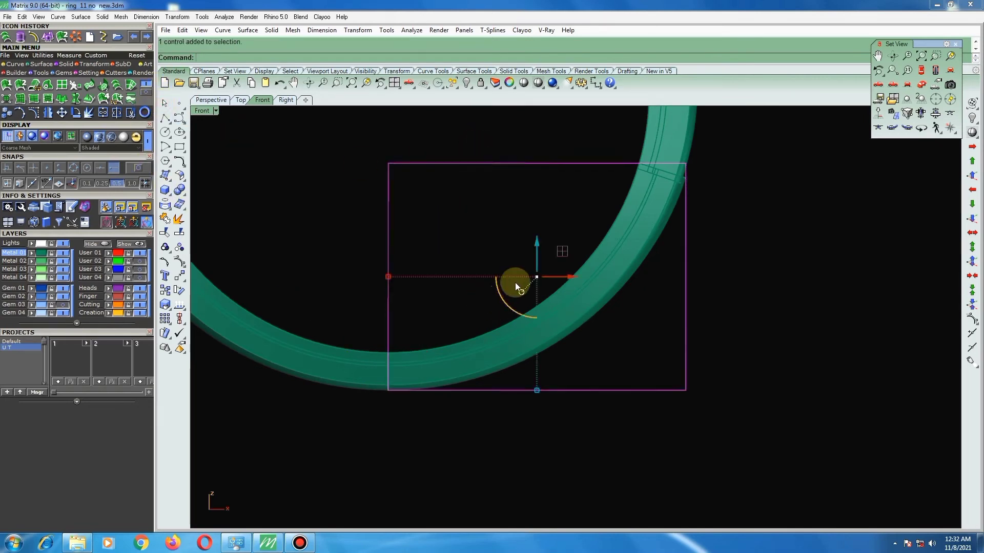
{"action": "key", "text": "Delete"}
{"action": "scroll", "coordinate": [392, 370], "scroll_direction": "up", "scroll_amount": 3}
{"action": "scroll", "coordinate": [345, 304], "scroll_direction": "up", "scroll_amount": 3}
{"action": "scroll", "coordinate": [395, 264], "scroll_direction": "up", "scroll_amount": 3}
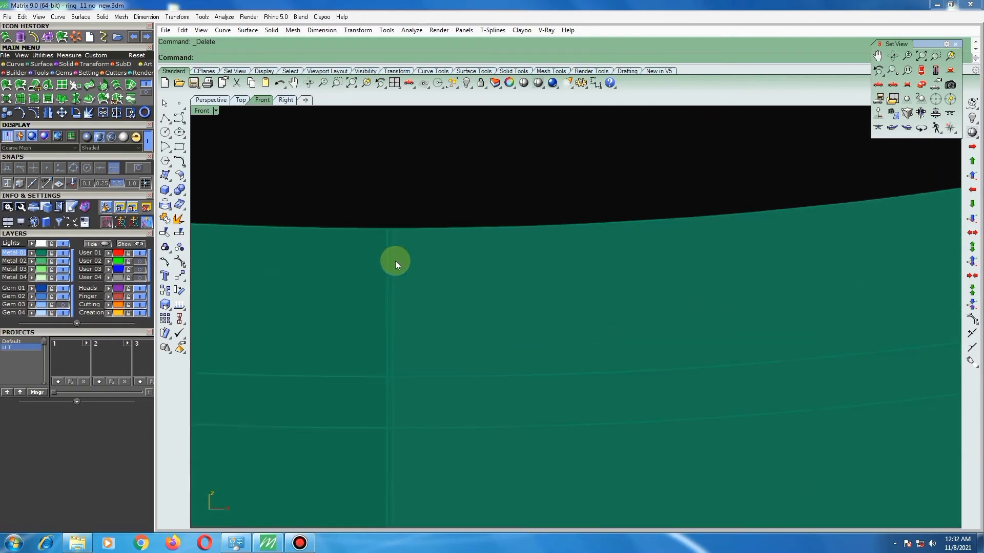
{"action": "scroll", "coordinate": [395, 263], "scroll_direction": "down", "scroll_amount": 2}
{"action": "scroll", "coordinate": [410, 302], "scroll_direction": "down", "scroll_amount": 3}
{"action": "scroll", "coordinate": [439, 333], "scroll_direction": "down", "scroll_amount": 3}
{"action": "scroll", "coordinate": [423, 340], "scroll_direction": "down", "scroll_amount": 2}
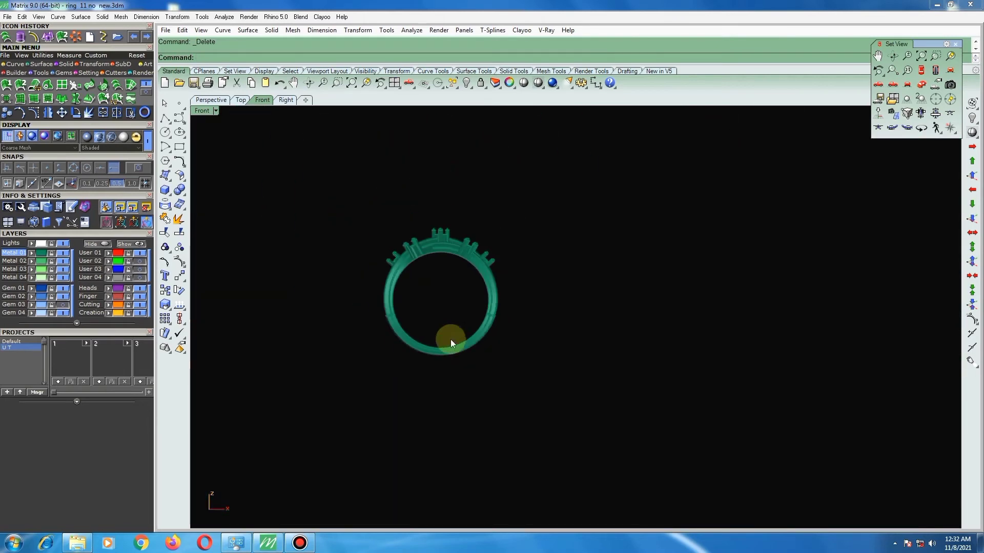
{"action": "right_click_drag", "start_coordinate": [457, 343], "coordinate": [468, 408]}
{"action": "scroll", "coordinate": [455, 351], "scroll_direction": "up", "scroll_amount": 3}
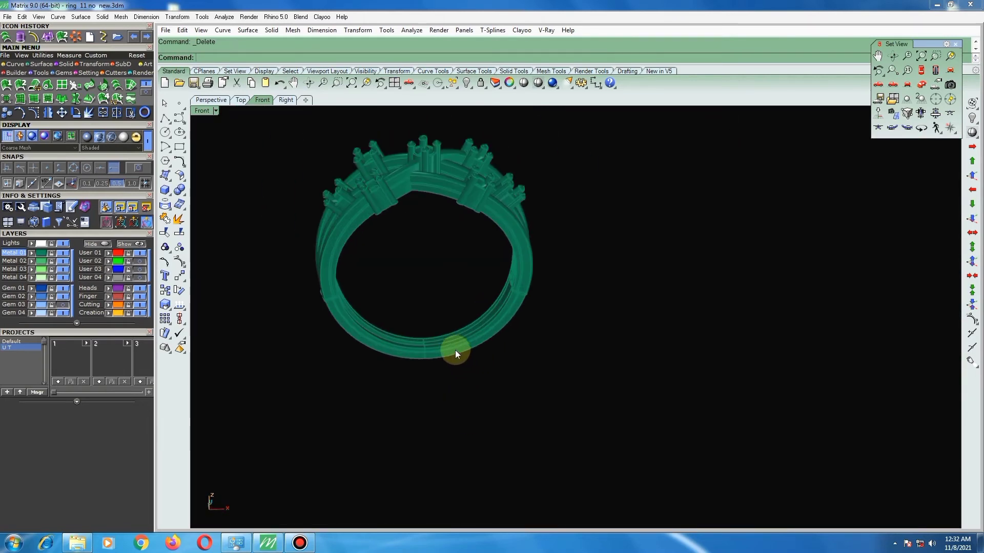
{"action": "scroll", "coordinate": [438, 397], "scroll_direction": "up", "scroll_amount": 3}
{"action": "scroll", "coordinate": [441, 358], "scroll_direction": "up", "scroll_amount": 2}
{"action": "scroll", "coordinate": [445, 323], "scroll_direction": "up", "scroll_amount": 3}
{"action": "key", "text": "ctrl+a"}
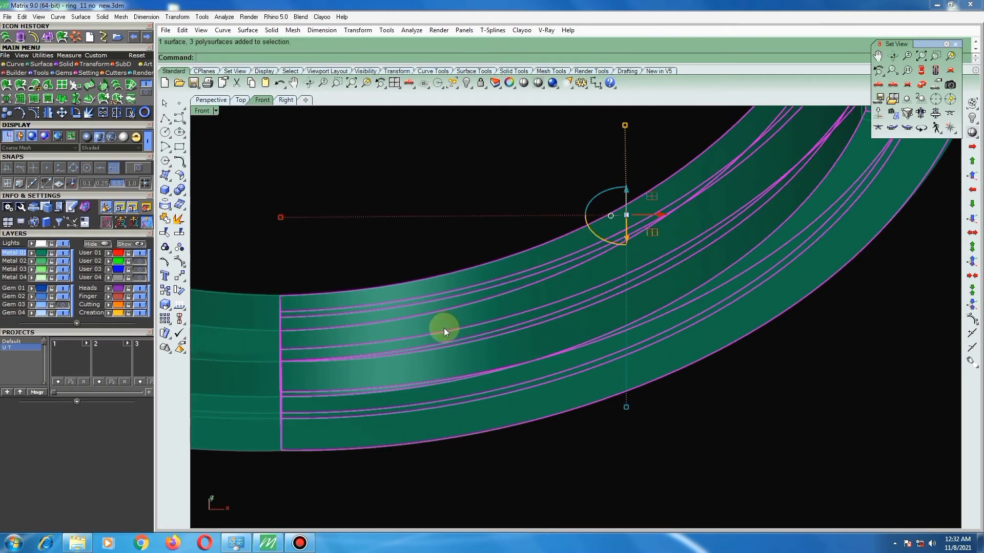
{"action": "scroll", "coordinate": [362, 336], "scroll_direction": "down", "scroll_amount": 2}
{"action": "mouse_move", "coordinate": [397, 355]}
{"action": "right_mouse_down"}
{"action": "mouse_move", "coordinate": [599, 376]}
{"action": "mouse_move", "coordinate": [549, 361]}
{"action": "mouse_move", "coordinate": [591, 247]}
{"action": "mouse_move", "coordinate": [569, 321]}
{"action": "right_mouse_up"}
{"action": "key", "text": "ctrl+a"}
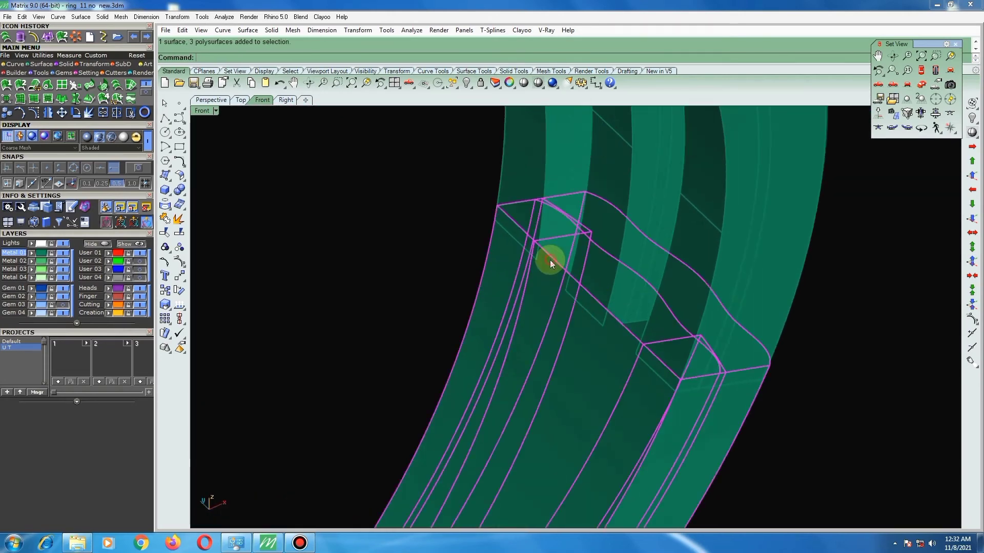
{"action": "right_click_drag", "start_coordinate": [549, 259], "coordinate": [448, 260]}
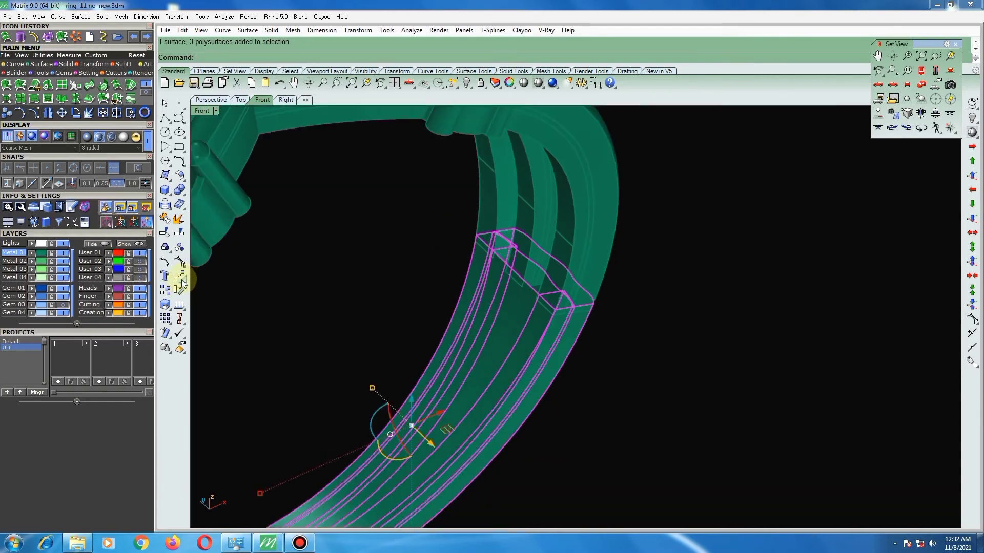
Ungroup the band objects and select the inner band surface.
{"action": "left_click", "coordinate": [180, 247]}
{"action": "left_click", "coordinate": [691, 380]}
{"action": "left_click", "coordinate": [481, 267]}
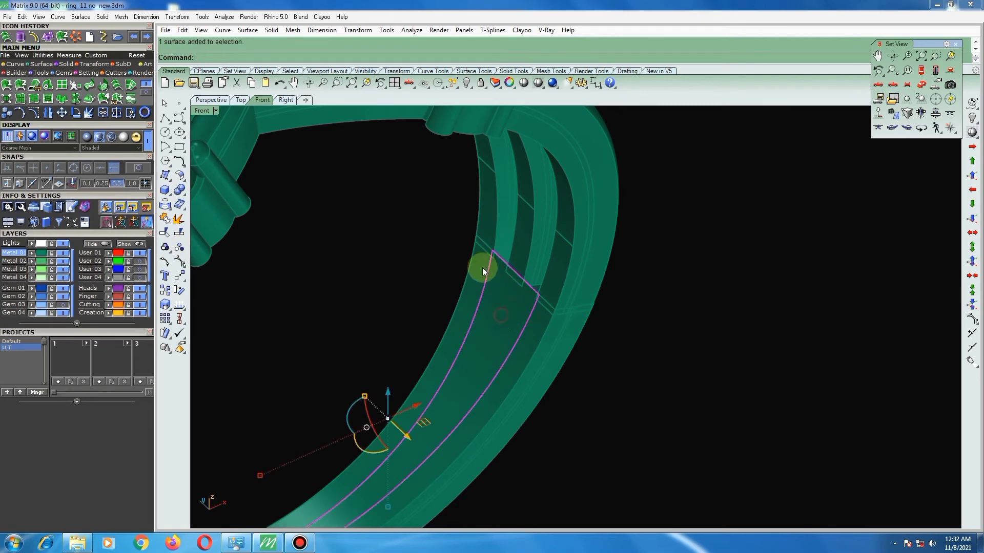
{"action": "scroll", "coordinate": [486, 297], "scroll_direction": "down", "scroll_amount": 5}
{"action": "right_click_drag", "start_coordinate": [494, 328], "coordinate": [476, 344]}
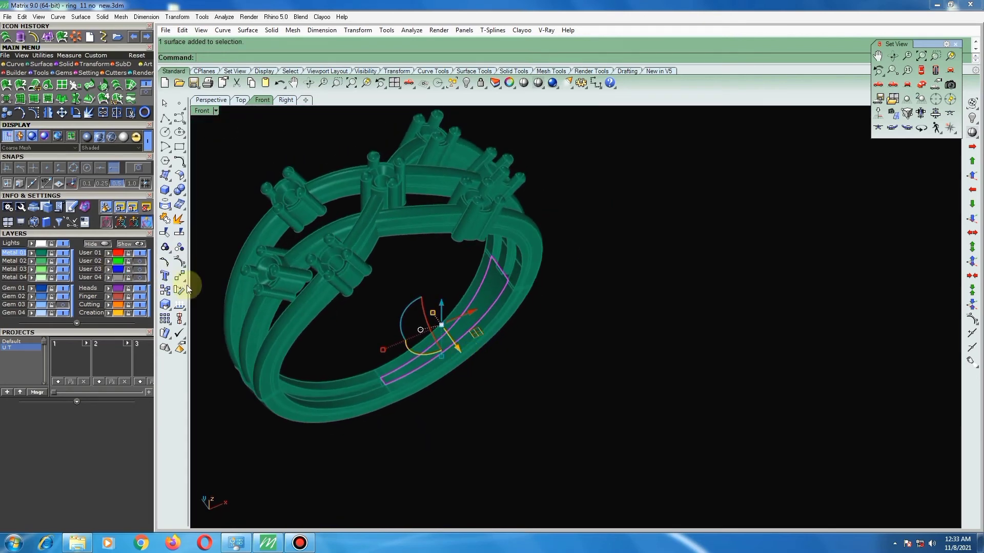
Split the inner band surface at a point and delete the unwanted piece.
{"action": "left_click", "coordinate": [178, 232]}
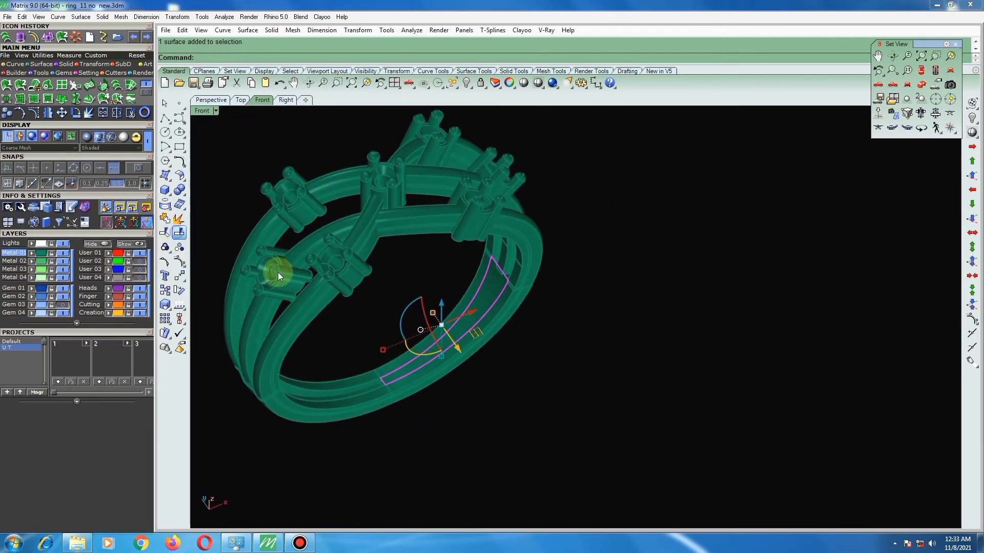
{"action": "scroll", "coordinate": [449, 343], "scroll_direction": "up", "scroll_amount": 5}
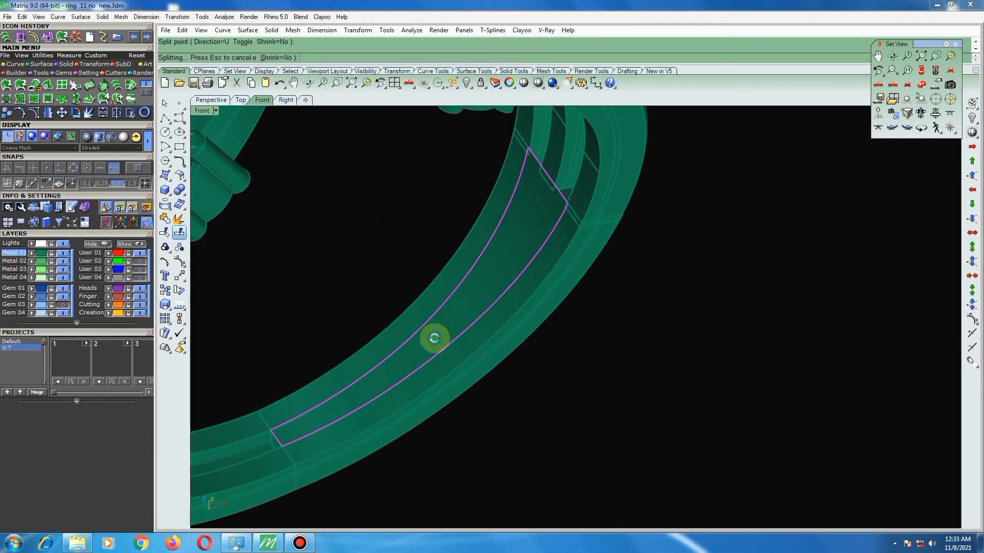
{"action": "left_click", "coordinate": [377, 375], "text": "ctrl"}
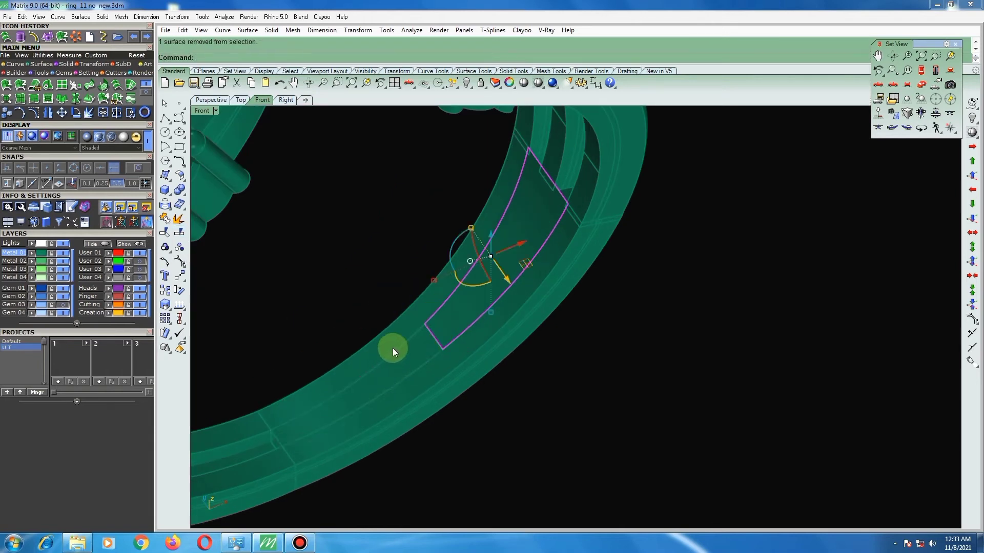
{"action": "key", "text": "Delete"}
{"action": "scroll", "coordinate": [435, 343], "scroll_direction": "down", "scroll_amount": 3}
{"action": "scroll", "coordinate": [456, 349], "scroll_direction": "down", "scroll_amount": 3}
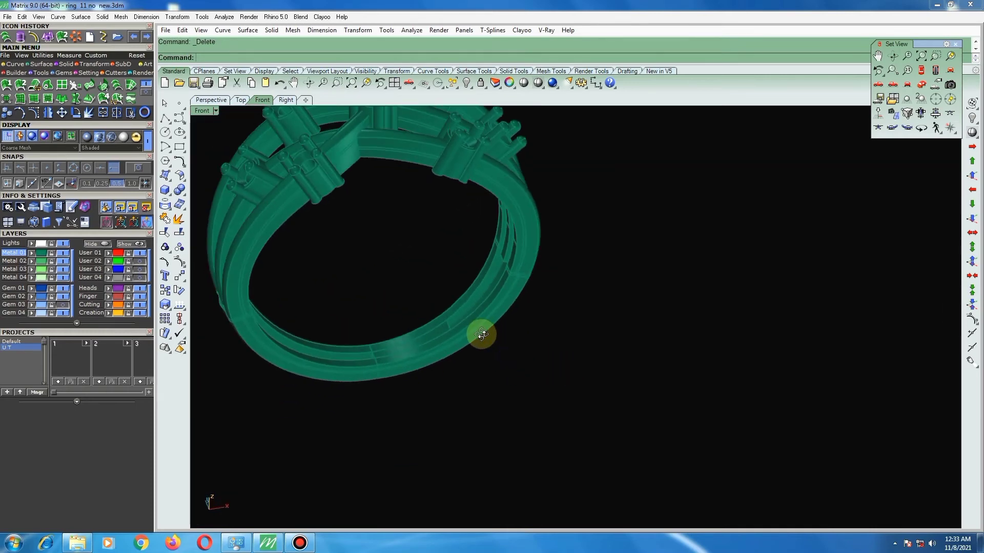
{"action": "right_click_drag", "start_coordinate": [482, 335], "coordinate": [411, 363]}
{"action": "scroll", "coordinate": [409, 359], "scroll_direction": "up", "scroll_amount": 3}
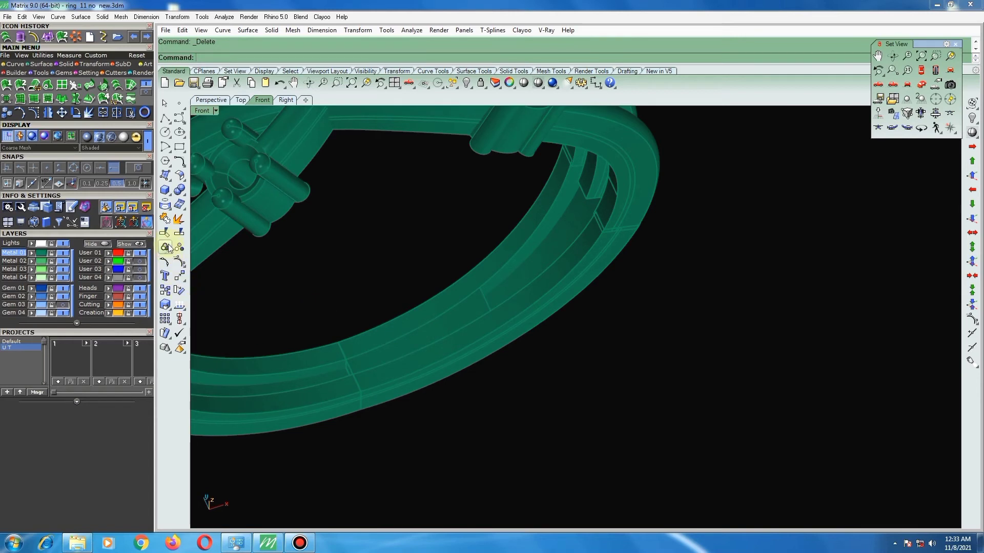
Extend two strip edges with ExtendSrf using factor 0.2.
{"action": "left_click", "coordinate": [184, 177]}
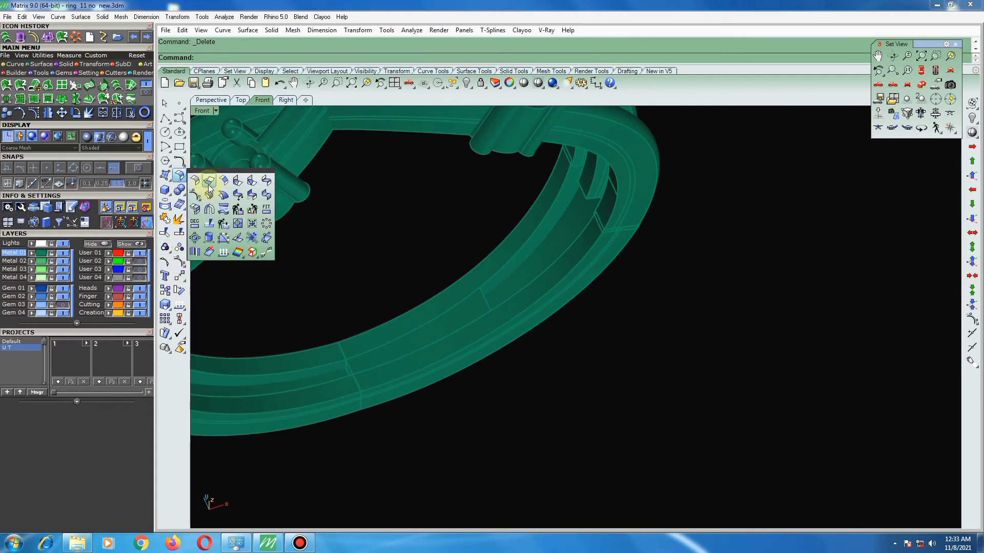
{"action": "left_click", "coordinate": [209, 184]}
{"action": "left_click", "coordinate": [417, 327]}
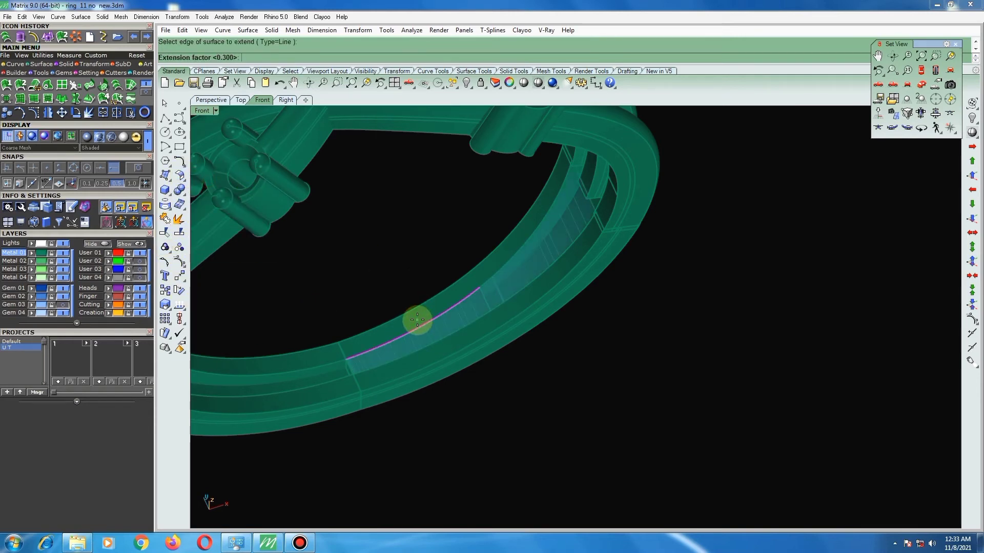
{"action": "type", "text": "2"}
{"action": "key", "text": "Return"}
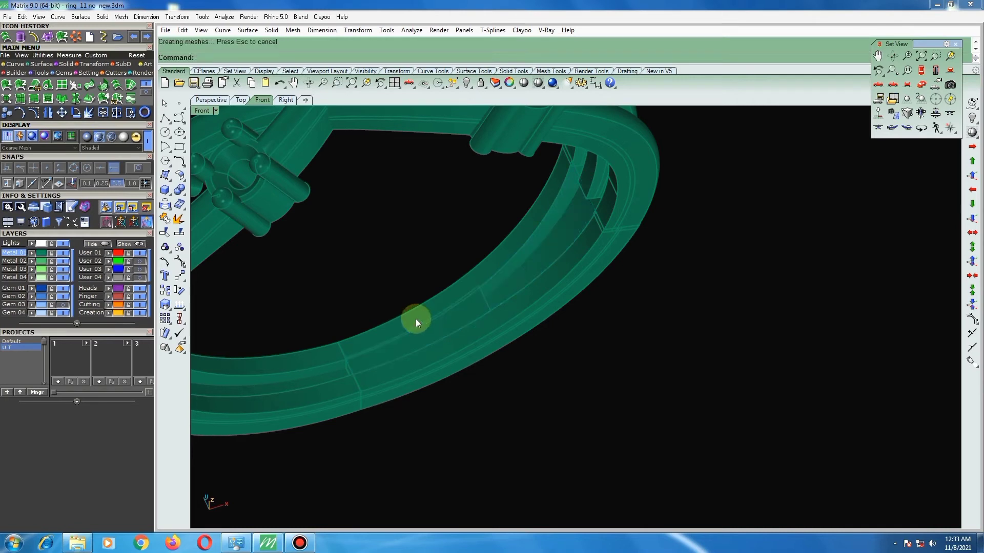
{"action": "key", "text": "Return"}
{"action": "left_click", "coordinate": [411, 348]}
{"action": "key", "text": "Return"}
Extend the strip's other end edge by 0.2 and select the extended strip.
{"action": "scroll", "coordinate": [359, 363], "scroll_direction": "up", "scroll_amount": 3}
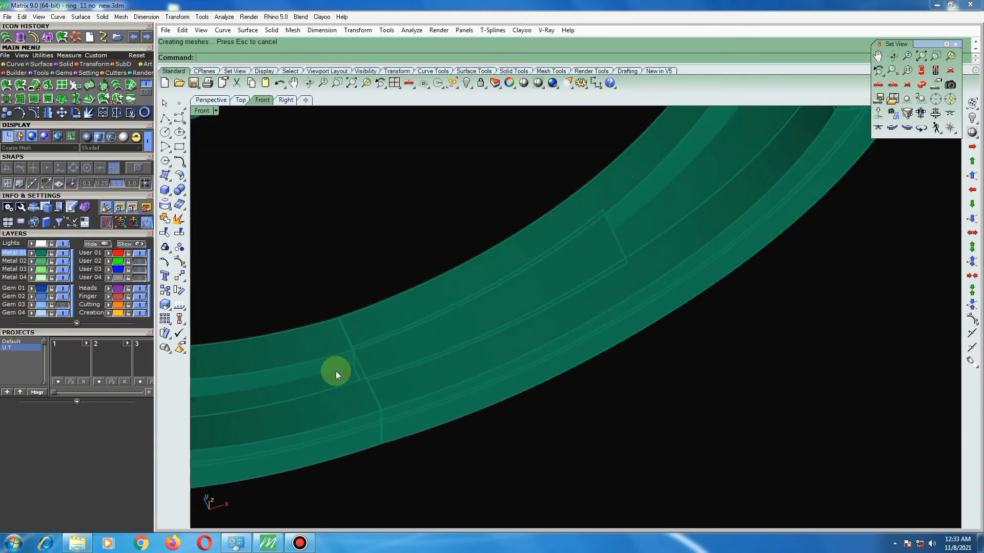
{"action": "key", "text": "Return"}
{"action": "scroll", "coordinate": [359, 364], "scroll_direction": "up", "scroll_amount": 2}
{"action": "left_click", "coordinate": [357, 366]}
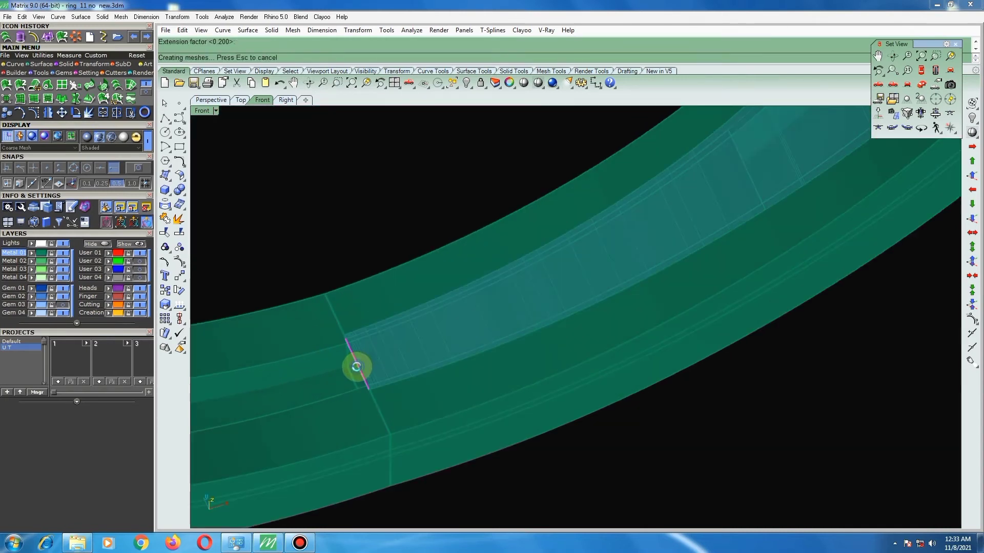
{"action": "key", "text": "Return"}
{"action": "scroll", "coordinate": [355, 369], "scroll_direction": "down", "scroll_amount": 2}
{"action": "left_click", "coordinate": [359, 370]}
{"action": "scroll", "coordinate": [364, 369], "scroll_direction": "down", "scroll_amount": 3}
{"action": "scroll", "coordinate": [385, 367], "scroll_direction": "down", "scroll_amount": 2}
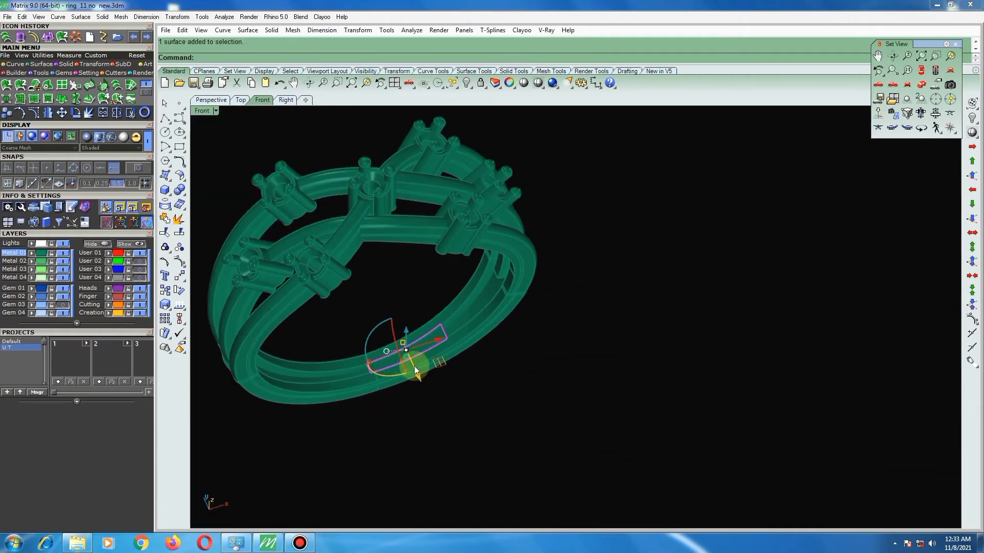
Offset the strip into a 0.5-thick solid with OffsetSrf, direction flipped.
{"action": "left_click", "coordinate": [179, 179]}
{"action": "left_click", "coordinate": [209, 197]}
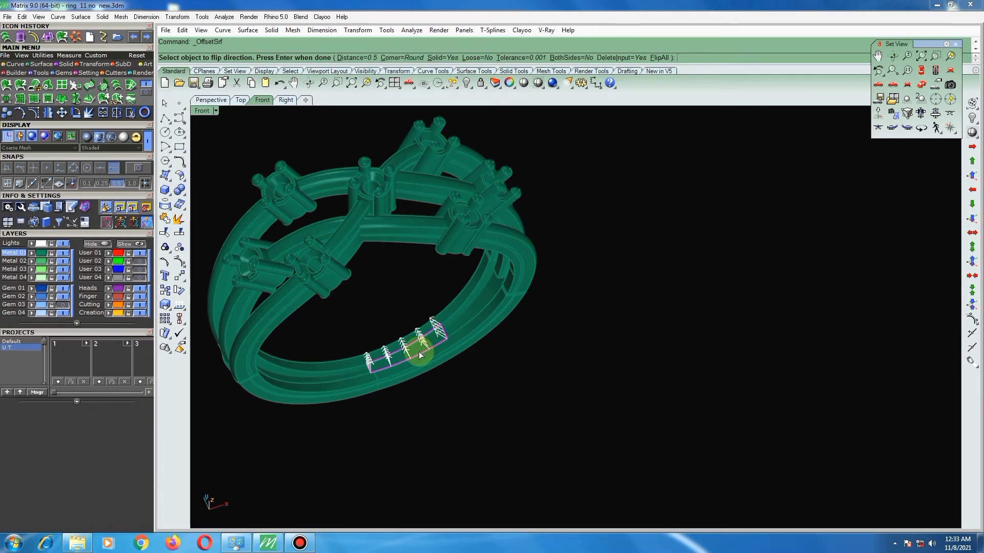
{"action": "scroll", "coordinate": [419, 351], "scroll_direction": "up", "scroll_amount": 3}
{"action": "left_click", "coordinate": [418, 348]}
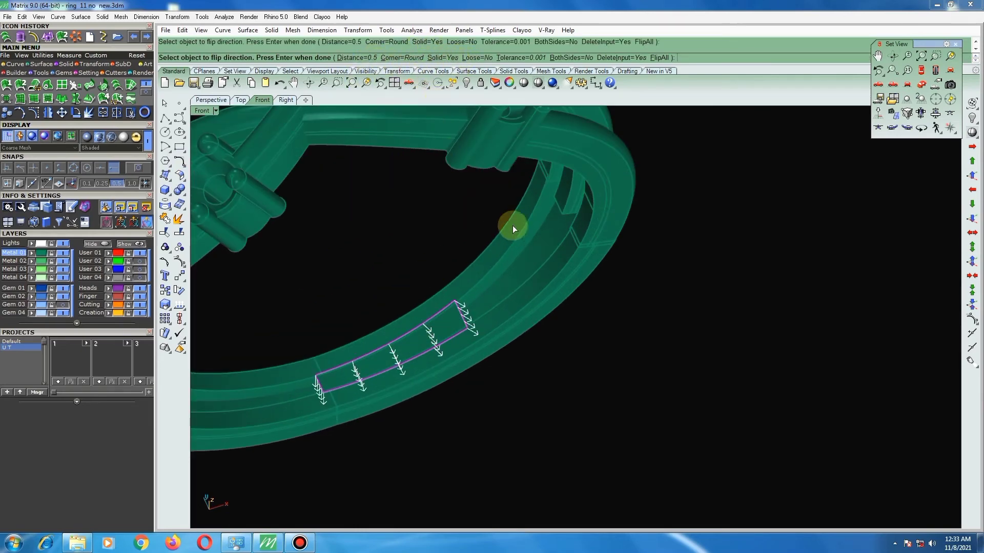
{"action": "key", "text": "Return"}
{"action": "scroll", "coordinate": [460, 320], "scroll_direction": "up", "scroll_amount": 3}
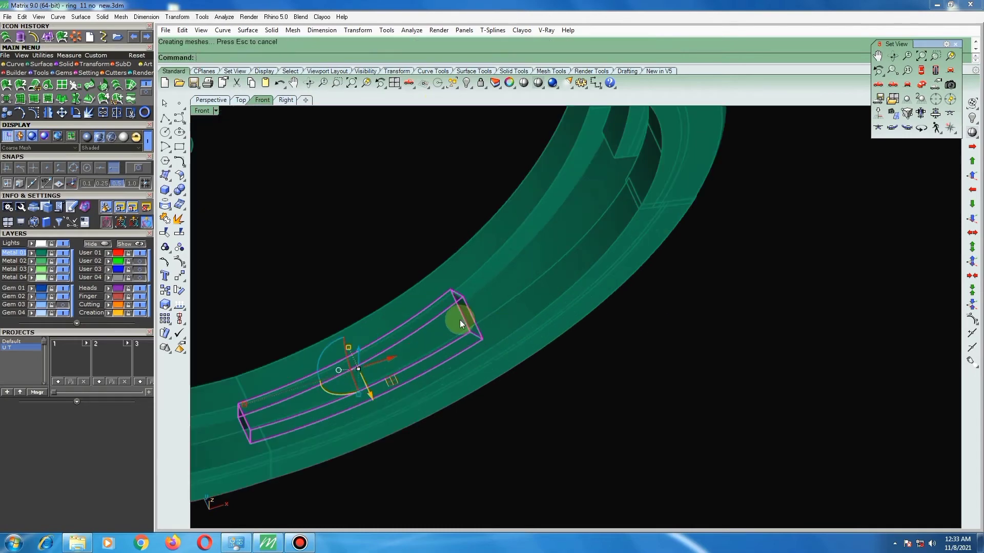
{"action": "scroll", "coordinate": [460, 320], "scroll_direction": "up", "scroll_amount": 3}
{"action": "scroll", "coordinate": [477, 310], "scroll_direction": "up", "scroll_amount": 2}
{"action": "scroll", "coordinate": [478, 310], "scroll_direction": "down", "scroll_amount": 3}
{"action": "scroll", "coordinate": [471, 306], "scroll_direction": "down", "scroll_amount": 1}
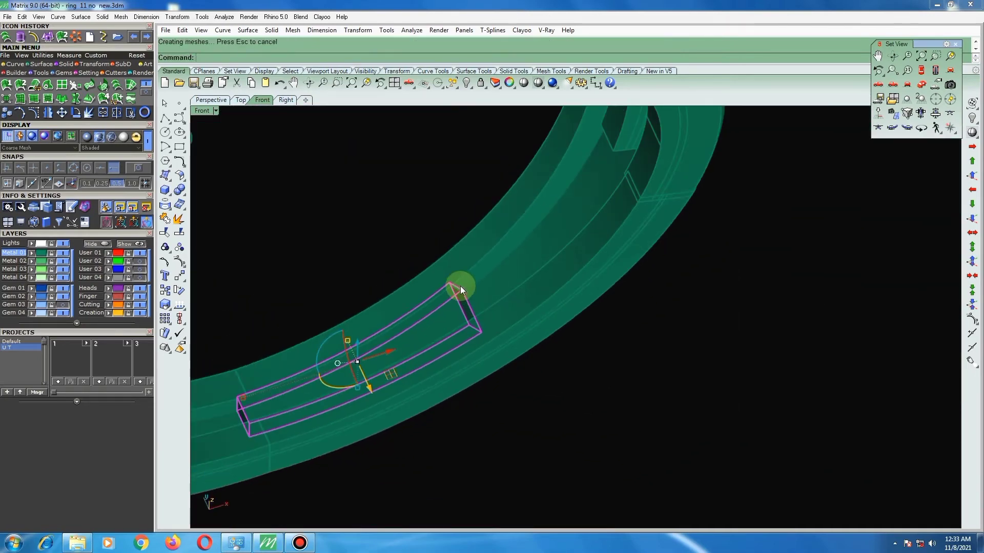
Undo and redo the 0.5 solid offset facing downward, then inspect the ring's underside.
{"action": "key", "text": "ctrl+z"}
{"action": "key", "text": "Return"}
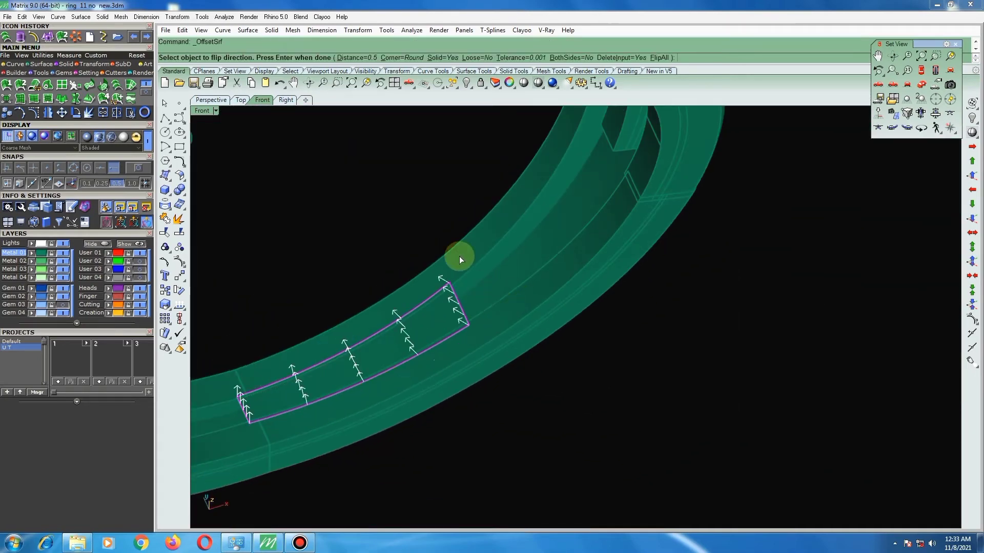
{"action": "left_click", "coordinate": [388, 334]}
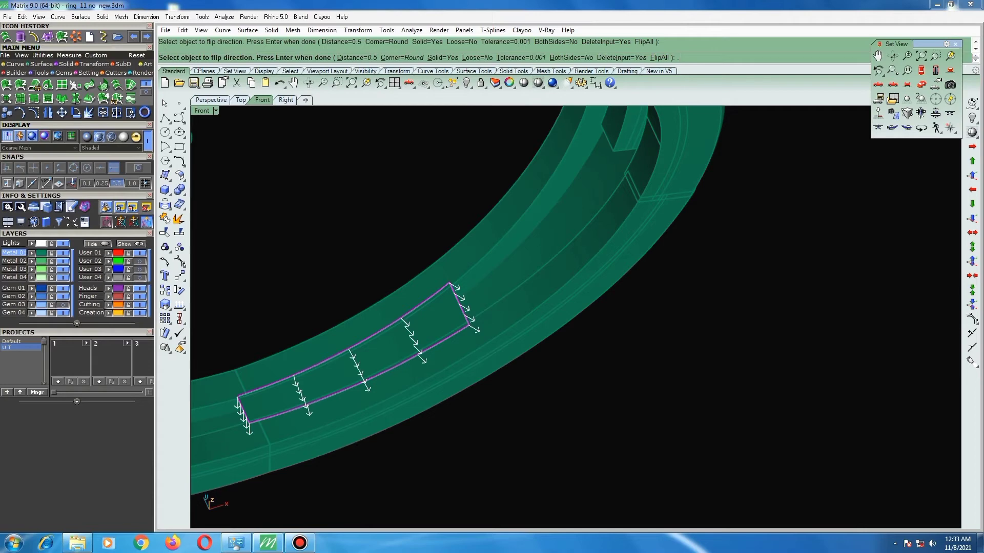
{"action": "type", "text": "8"}
{"action": "key", "text": "Return"}
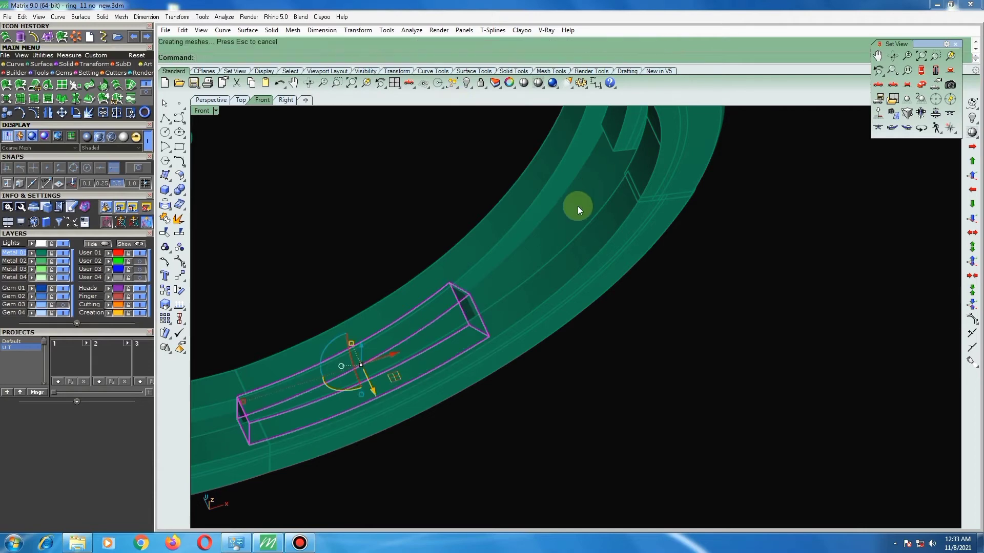
{"action": "mouse_move", "coordinate": [414, 240]}
{"action": "right_mouse_down"}
{"action": "mouse_move", "coordinate": [478, 309]}
{"action": "mouse_move", "coordinate": [466, 288]}
{"action": "mouse_move", "coordinate": [618, 296]}
{"action": "mouse_move", "coordinate": [697, 275]}
{"action": "mouse_move", "coordinate": [371, 355]}
{"action": "mouse_move", "coordinate": [499, 307]}
{"action": "right_mouse_up"}
{"action": "mouse_move", "coordinate": [588, 446]}
{"action": "right_mouse_down"}
{"action": "mouse_move", "coordinate": [545, 375]}
{"action": "mouse_move", "coordinate": [540, 226]}
{"action": "mouse_move", "coordinate": [553, 214]}
{"action": "mouse_move", "coordinate": [622, 204]}
{"action": "mouse_move", "coordinate": [635, 350]}
{"action": "mouse_move", "coordinate": [630, 435]}
{"action": "mouse_move", "coordinate": [577, 465]}
{"action": "right_mouse_up"}
{"action": "scroll", "coordinate": [555, 369], "scroll_direction": "up", "scroll_amount": 3}
{"action": "scroll", "coordinate": [536, 372], "scroll_direction": "up", "scroll_amount": 5}
{"action": "scroll", "coordinate": [536, 372], "scroll_direction": "down", "scroll_amount": 5}
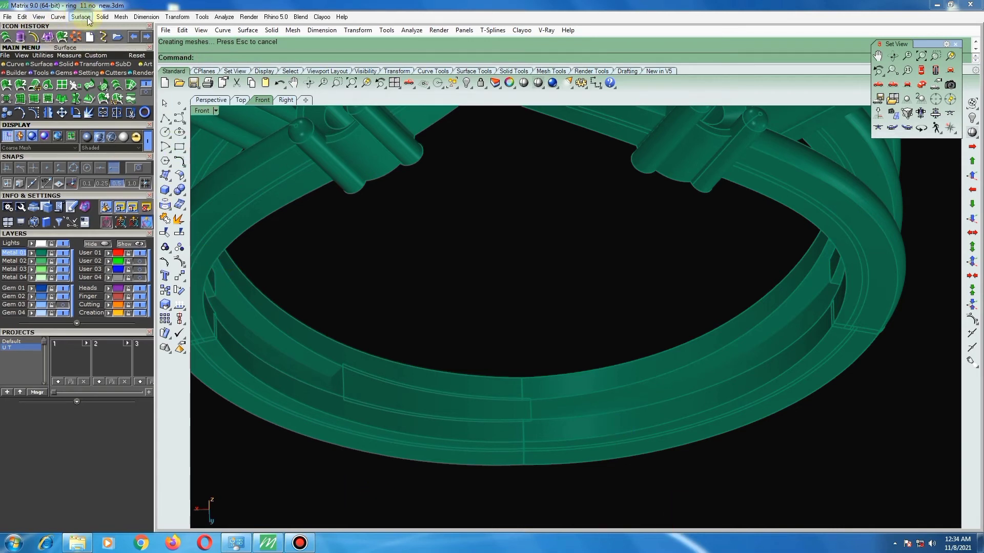
Apply a 0.8 Chamfer Edge to the lower band strip's edge and select the strip solid.
{"action": "left_click", "coordinate": [102, 17]}
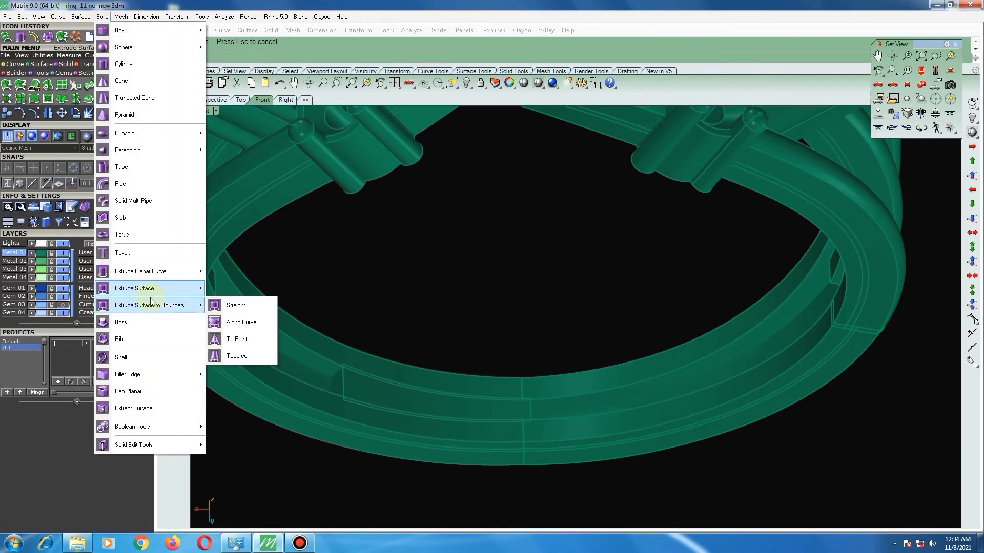
{"action": "mouse_move", "coordinate": [127, 373]}
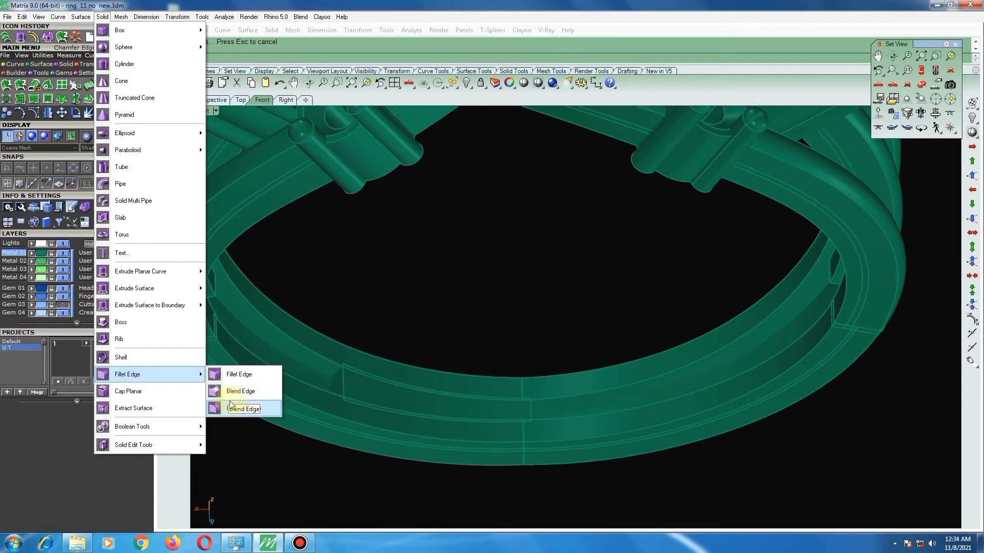
{"action": "left_click", "coordinate": [218, 410]}
{"action": "right_click_drag", "start_coordinate": [492, 402], "coordinate": [377, 379]}
{"action": "scroll", "coordinate": [377, 379], "scroll_direction": "up", "scroll_amount": 2}
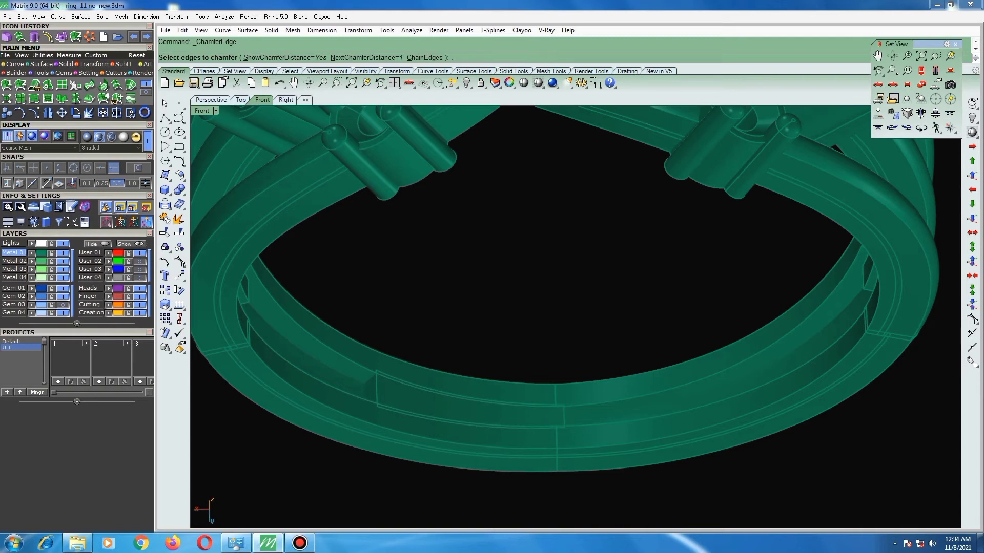
{"action": "left_click", "coordinate": [863, 57]}
{"action": "type", "text": "8"}
{"action": "key", "text": "Return"}
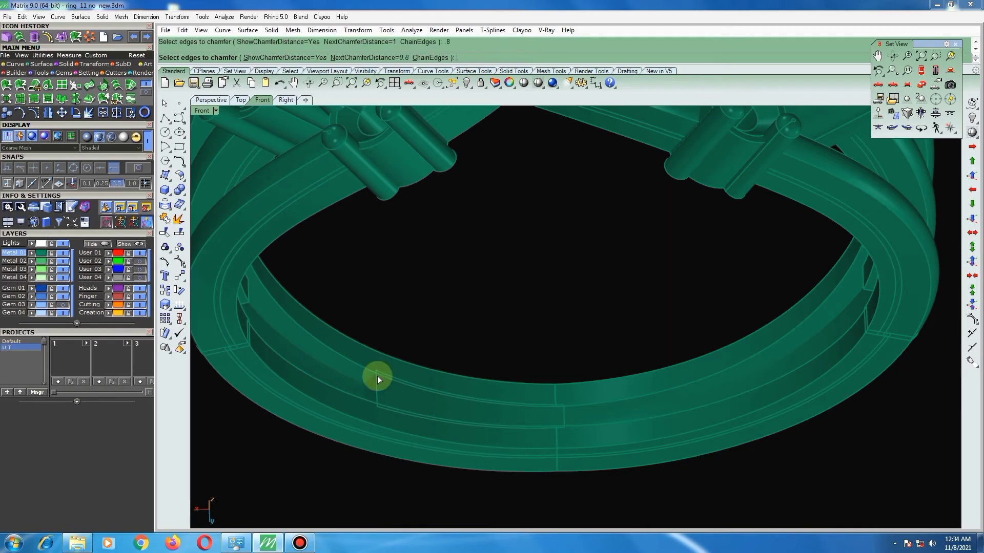
{"action": "left_click", "coordinate": [377, 391]}
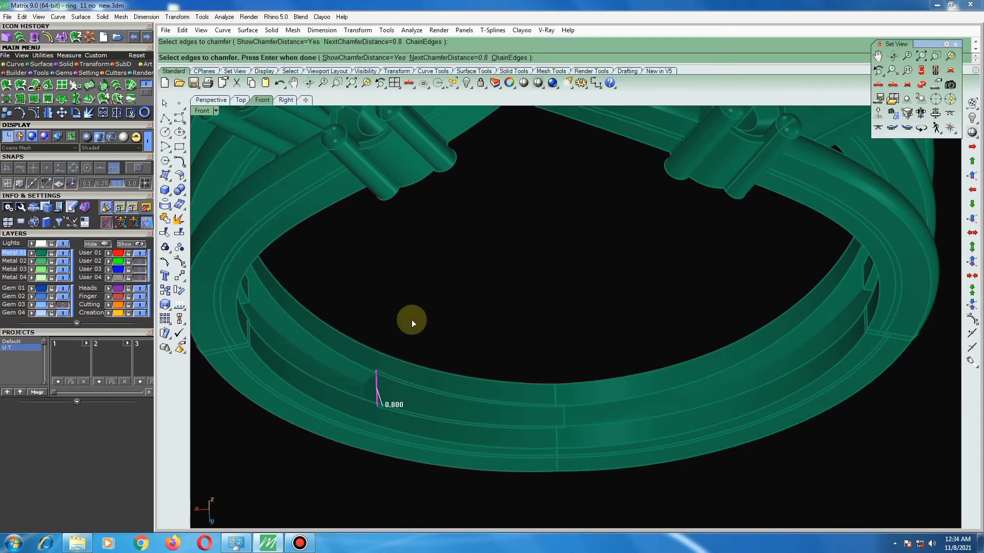
{"action": "key", "text": "Return"}
{"action": "key", "text": "Return"}
{"action": "scroll", "coordinate": [397, 359], "scroll_direction": "down", "scroll_amount": 2}
{"action": "left_click", "coordinate": [395, 396]}
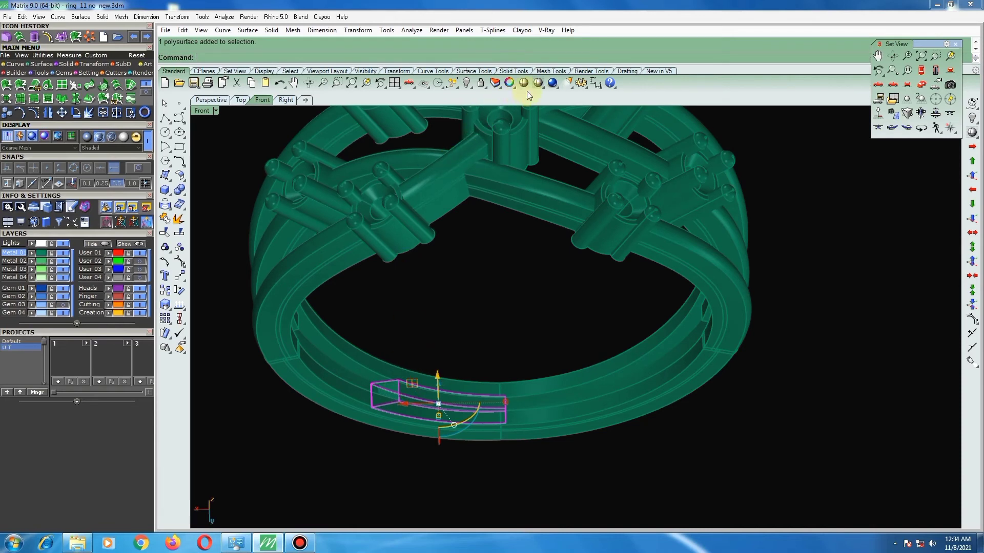
In Top view, polar-array the strip piece around centre 0: 2 items, 360° fill.
{"action": "left_click", "coordinate": [284, 100]}
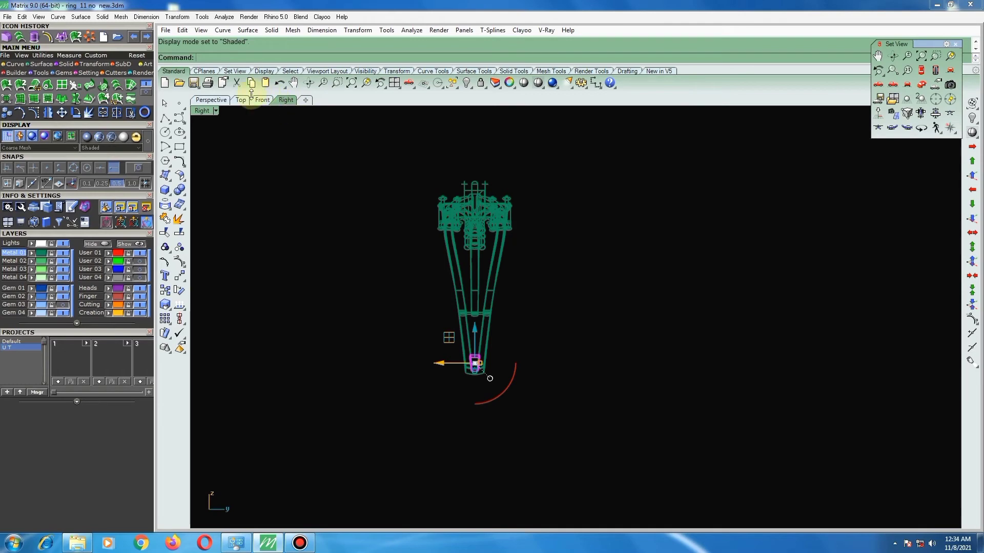
{"action": "left_click", "coordinate": [260, 101]}
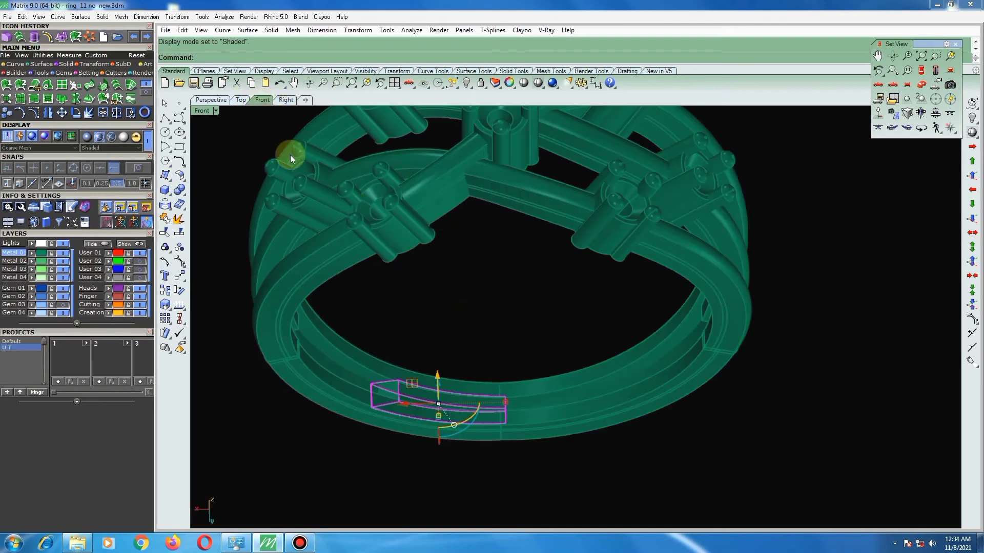
{"action": "left_click", "coordinate": [240, 101]}
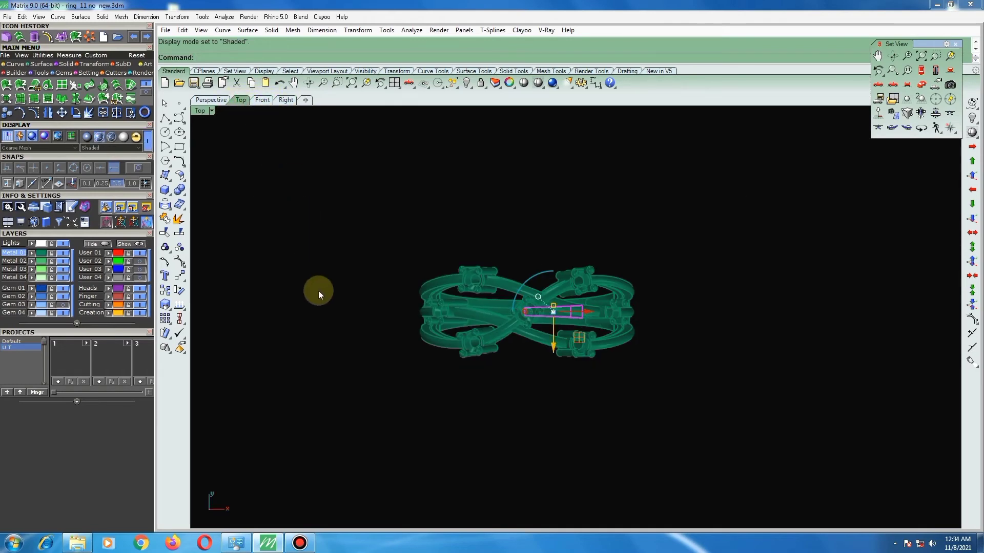
{"action": "left_click", "coordinate": [89, 37]}
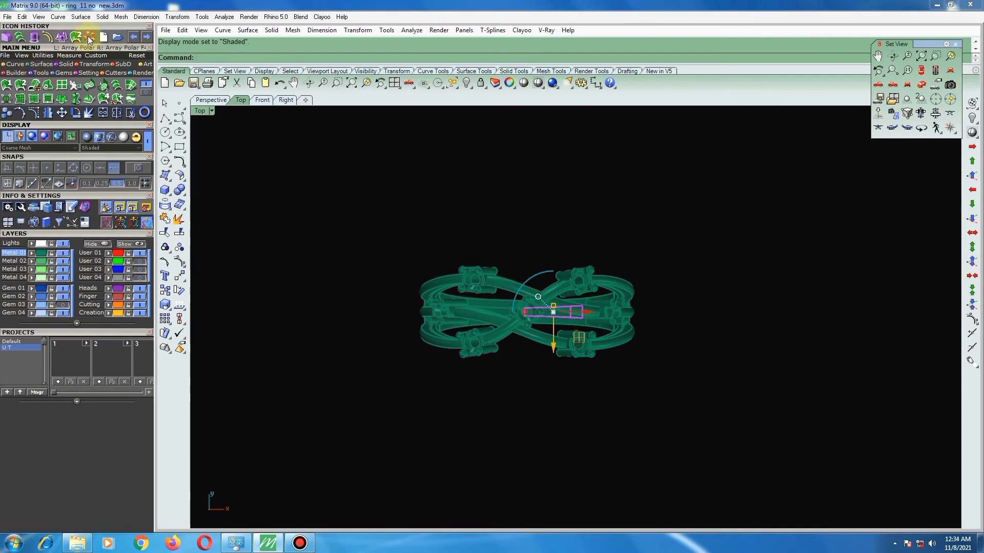
{"action": "type", "text": "0"}
{"action": "key", "text": "Return"}
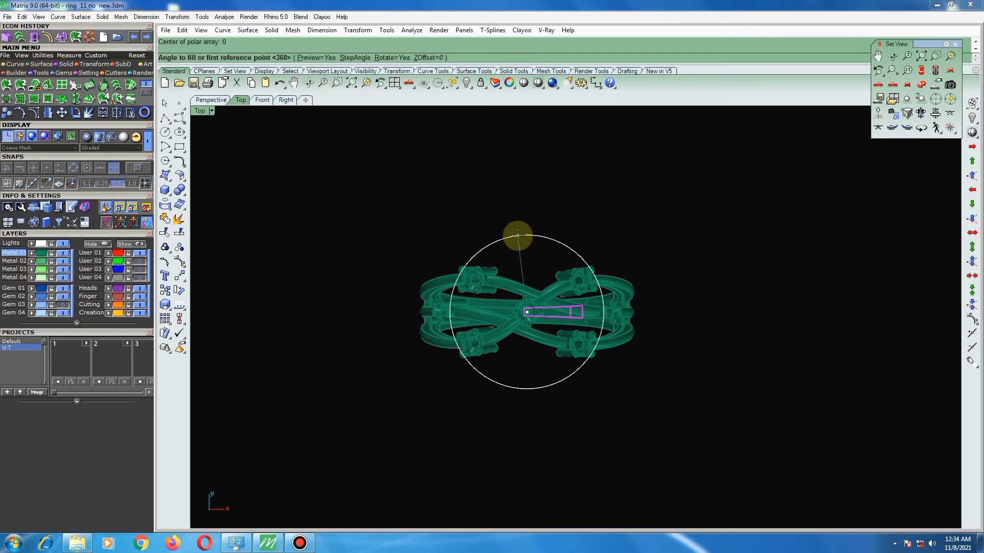
{"action": "right_click", "coordinate": [517, 236]}
{"action": "right_click", "coordinate": [517, 236]}
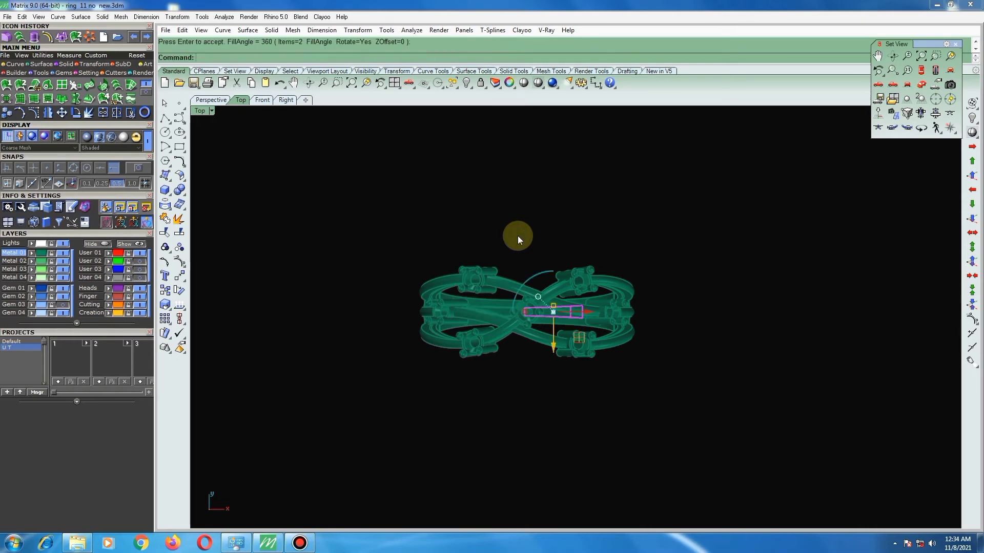
Show the gem layers and window-select the whole ring.
{"action": "scroll", "coordinate": [522, 328], "scroll_direction": "up", "scroll_amount": 2}
{"action": "scroll", "coordinate": [521, 334], "scroll_direction": "up", "scroll_amount": 4}
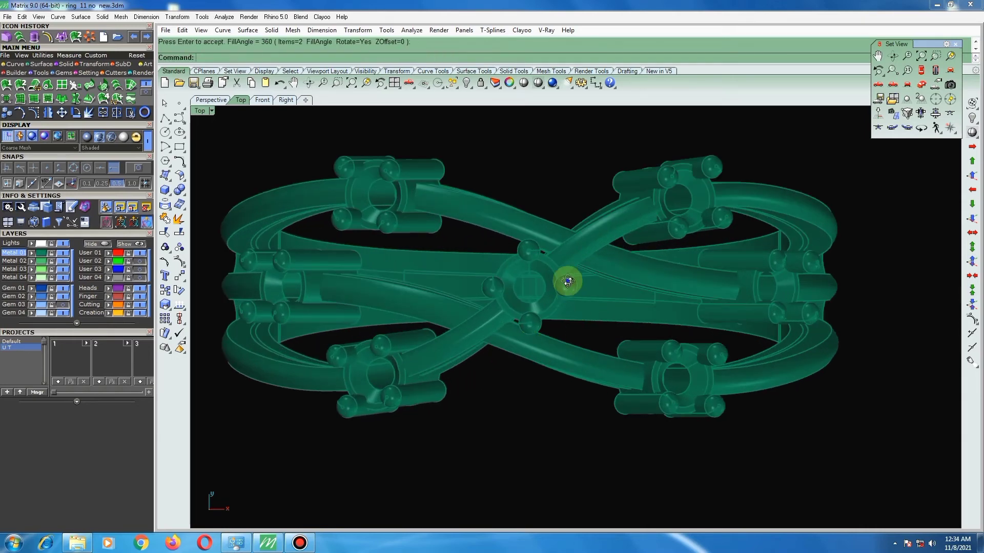
{"action": "mouse_move", "coordinate": [568, 281]}
{"action": "right_mouse_down"}
{"action": "mouse_move", "coordinate": [564, 257]}
{"action": "mouse_move", "coordinate": [554, 309]}
{"action": "right_mouse_up"}
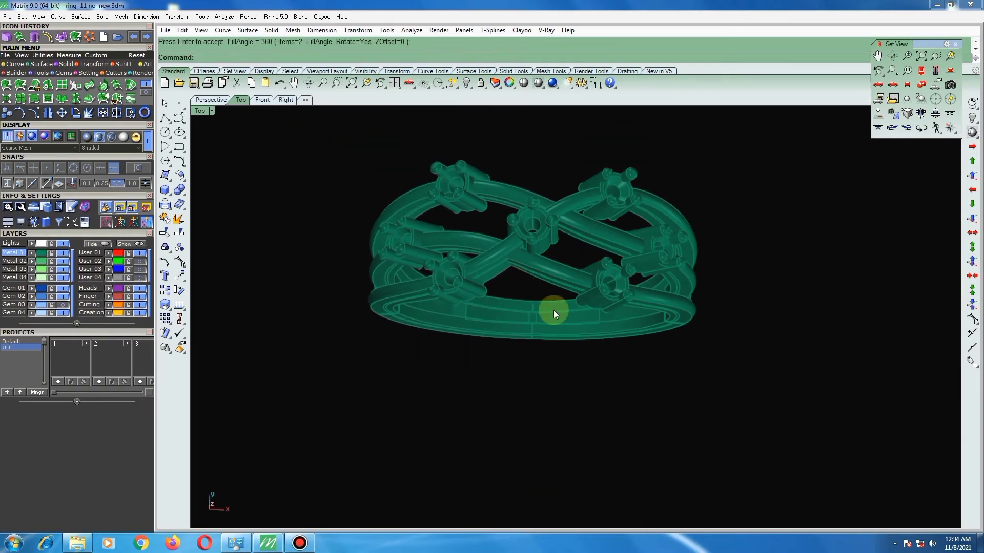
{"action": "left_click", "coordinate": [54, 308]}
{"action": "scroll", "coordinate": [564, 318], "scroll_direction": "down", "scroll_amount": 3}
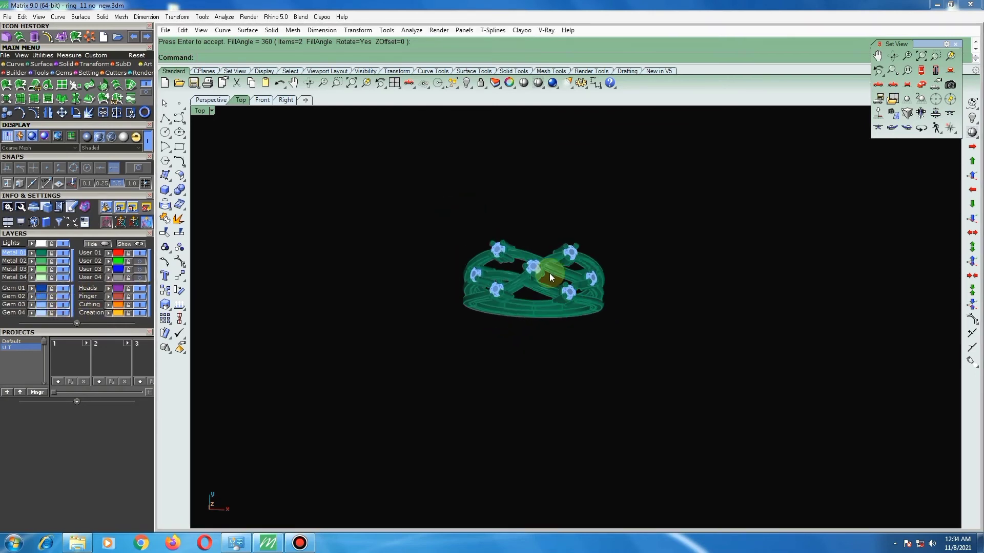
{"action": "mouse_move", "coordinate": [583, 330]}
{"action": "right_mouse_down"}
{"action": "mouse_move", "coordinate": [493, 286]}
{"action": "mouse_move", "coordinate": [509, 229]}
{"action": "right_mouse_up"}
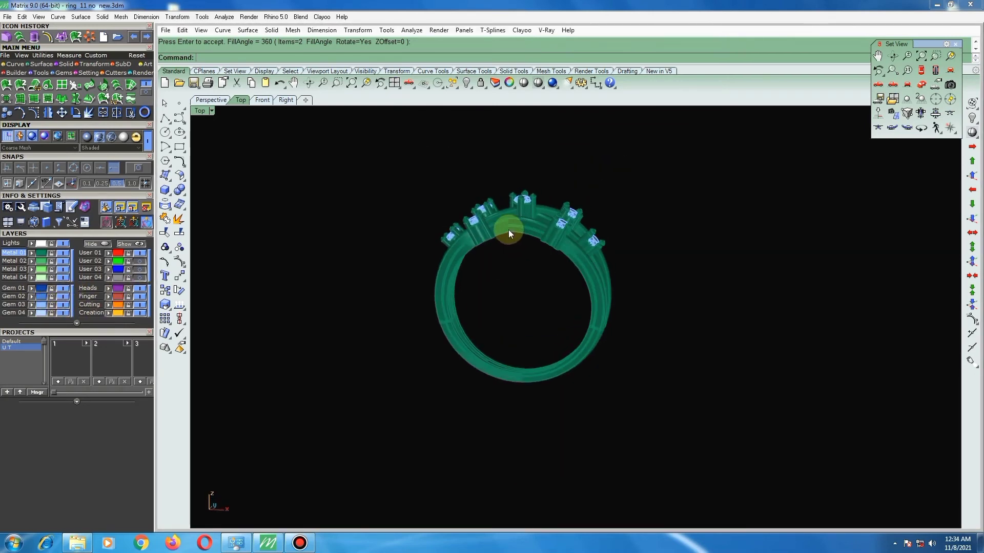
{"action": "left_click_drag", "start_coordinate": [410, 153], "coordinate": [690, 379]}
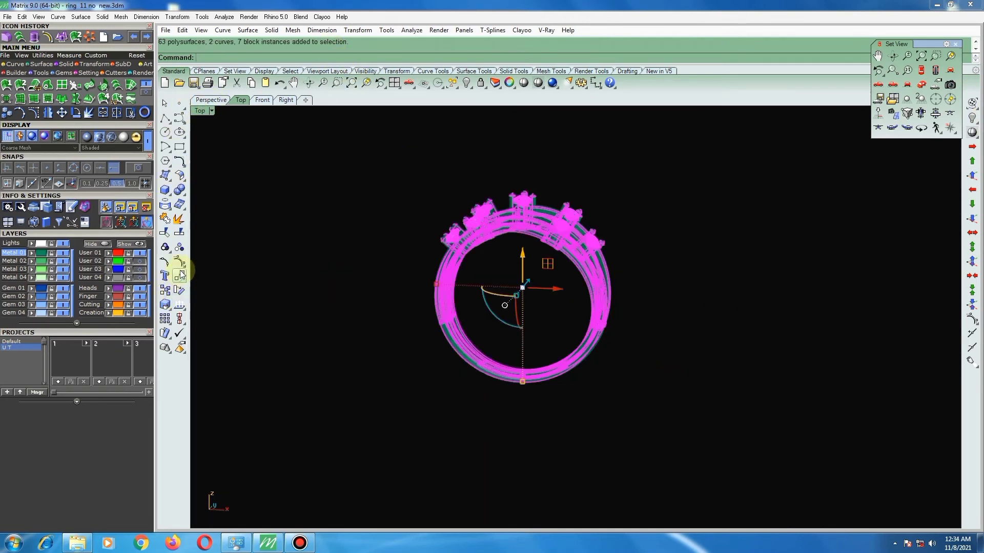
Ungroup the ring parts and select all the leftover curves for removal.
{"action": "left_click", "coordinate": [178, 249]}
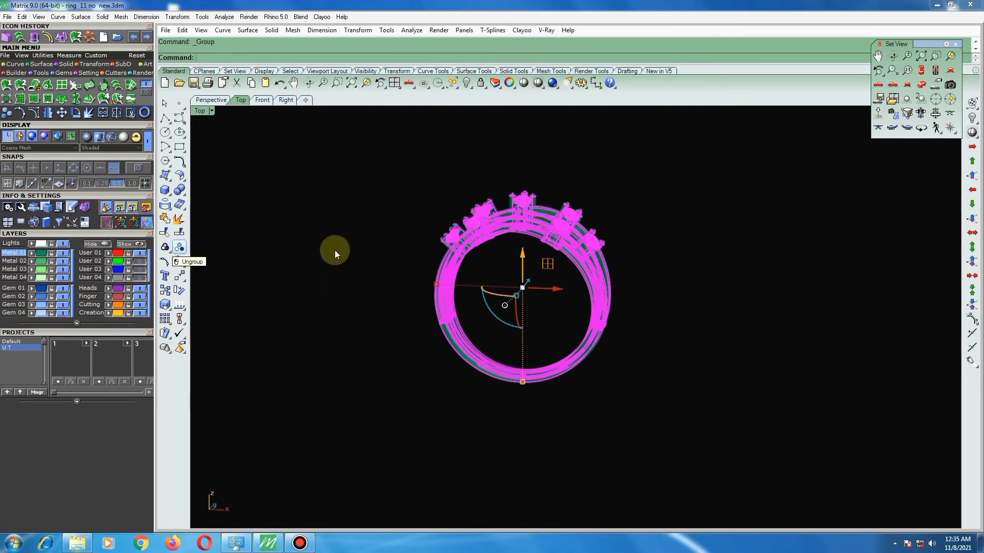
{"action": "left_click", "coordinate": [401, 248]}
{"action": "scroll", "coordinate": [402, 248], "scroll_direction": "down", "scroll_amount": 5}
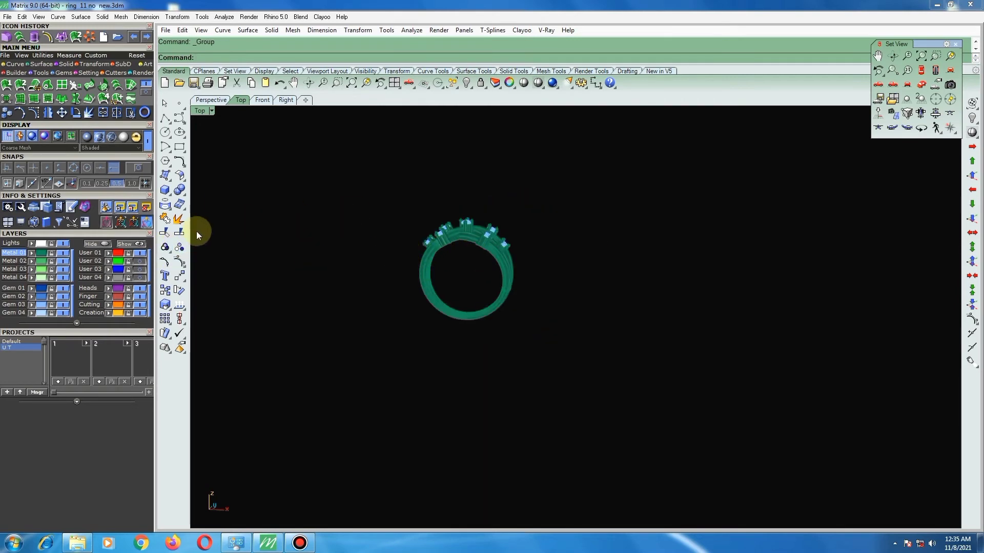
{"action": "left_click", "coordinate": [451, 85]}
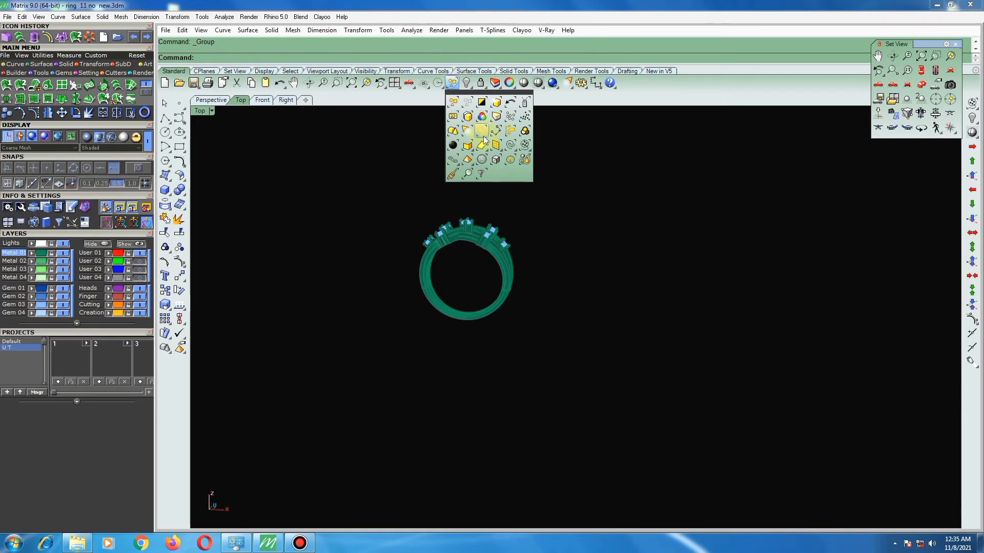
{"action": "left_click", "coordinate": [510, 155]}
{"action": "scroll", "coordinate": [494, 220], "scroll_direction": "up", "scroll_amount": 2}
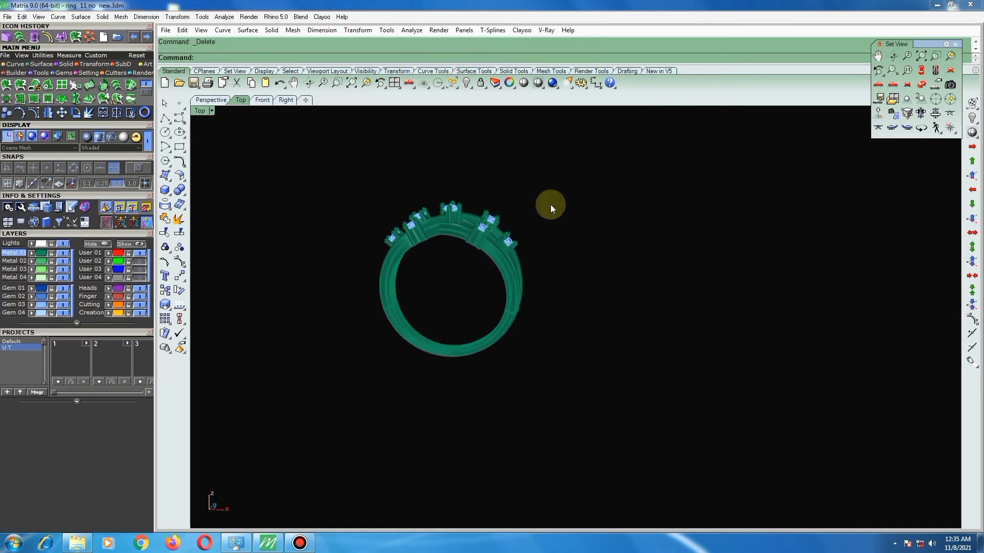
Switch the perspective view to Machine display and orbit the ring.
{"action": "right_click_drag", "start_coordinate": [500, 185], "coordinate": [405, 210]}
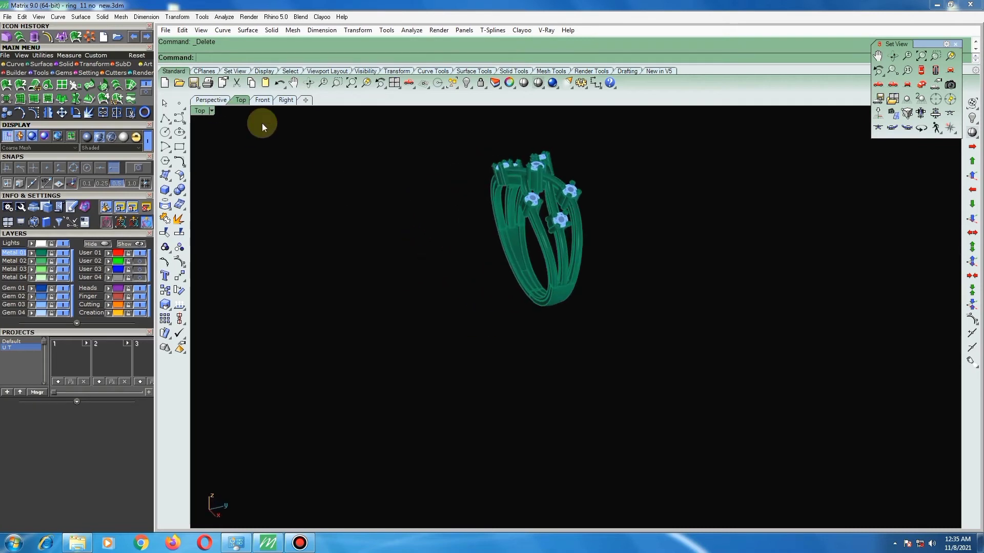
{"action": "left_click", "coordinate": [124, 137]}
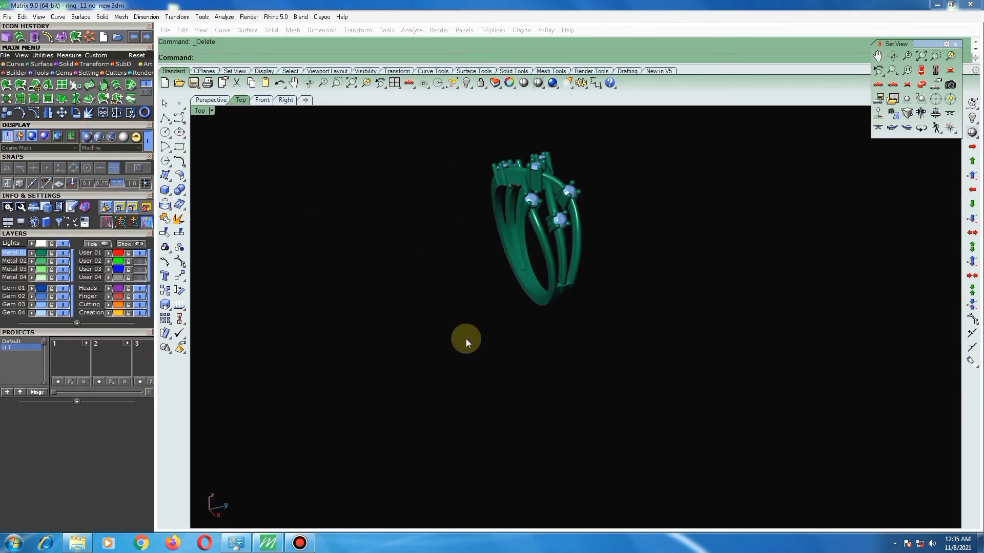
{"action": "mouse_move", "coordinate": [465, 339]}
{"action": "right_mouse_down"}
{"action": "mouse_move", "coordinate": [516, 336]}
{"action": "mouse_move", "coordinate": [443, 288]}
{"action": "mouse_move", "coordinate": [391, 277]}
{"action": "mouse_move", "coordinate": [268, 277]}
{"action": "mouse_move", "coordinate": [248, 299]}
{"action": "mouse_move", "coordinate": [256, 349]}
{"action": "mouse_move", "coordinate": [309, 429]}
{"action": "mouse_move", "coordinate": [374, 446]}
{"action": "mouse_move", "coordinate": [465, 449]}
{"action": "mouse_move", "coordinate": [516, 433]}
{"action": "mouse_move", "coordinate": [560, 345]}
{"action": "mouse_move", "coordinate": [555, 171]}
{"action": "mouse_move", "coordinate": [565, 123]}
{"action": "mouse_move", "coordinate": [576, 500]}
{"action": "mouse_move", "coordinate": [604, 263]}
{"action": "mouse_move", "coordinate": [605, 144]}
{"action": "right_mouse_up"}
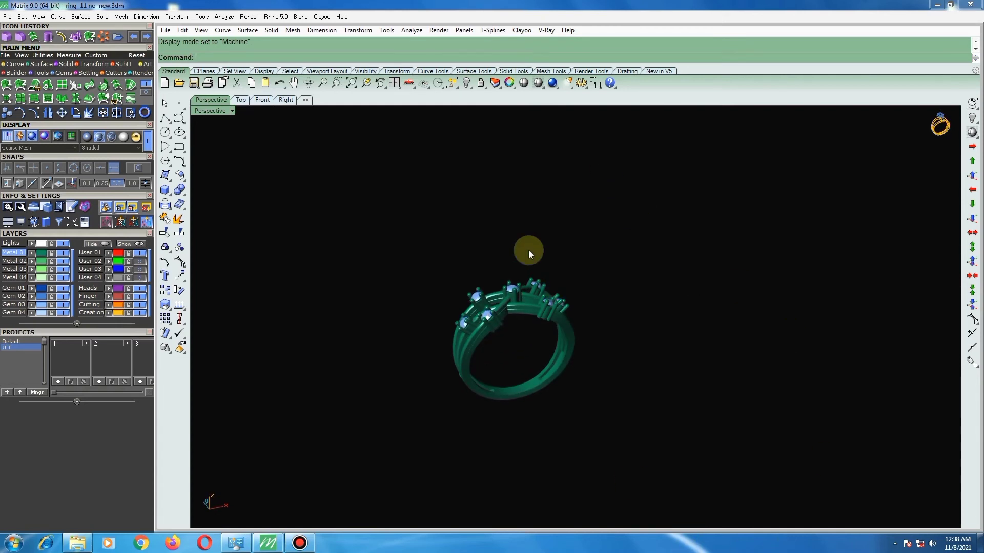
{"action": "scroll", "coordinate": [510, 318], "scroll_direction": "down", "scroll_amount": 2}
{"action": "scroll", "coordinate": [553, 355], "scroll_direction": "up", "scroll_amount": 5}
{"action": "mouse_move", "coordinate": [553, 355]}
{"action": "right_mouse_down", "text": "shift"}
{"action": "mouse_move", "coordinate": [487, 404]}
{"action": "mouse_move", "coordinate": [451, 408]}
{"action": "mouse_move", "coordinate": [426, 358]}
{"action": "mouse_move", "coordinate": [500, 413]}
{"action": "mouse_move", "coordinate": [570, 400]}
{"action": "mouse_move", "coordinate": [633, 355]}
{"action": "mouse_move", "coordinate": [714, 348]}
{"action": "mouse_move", "coordinate": [841, 374]}
{"action": "mouse_move", "coordinate": [880, 365]}
{"action": "mouse_move", "coordinate": [901, 338]}
{"action": "right_mouse_up", "text": "shift"}
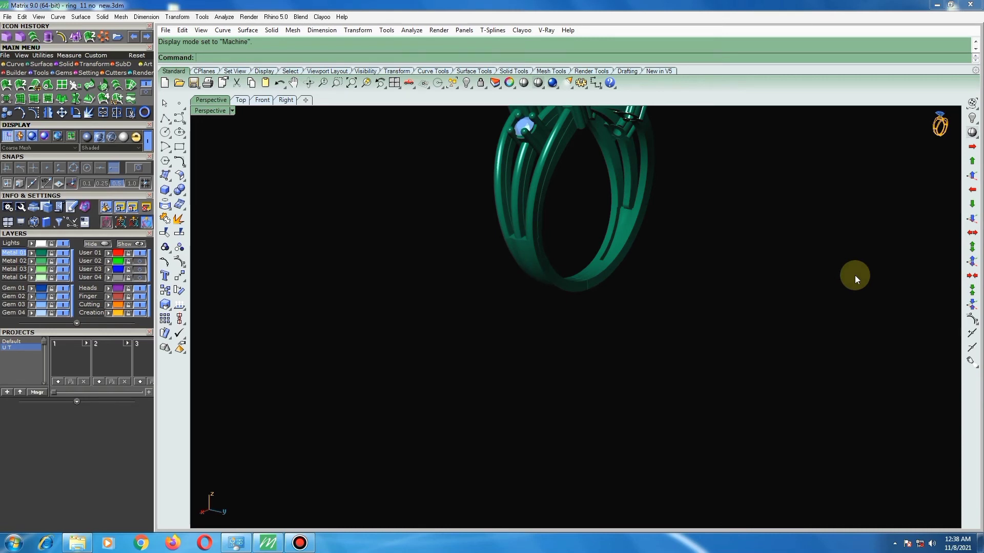
{"action": "scroll", "coordinate": [535, 279], "scroll_direction": "down", "scroll_amount": 3}
Orbit the ring through top, underside and high oblique views to inspect the stones.
{"action": "mouse_move", "coordinate": [535, 279]}
{"action": "right_mouse_down"}
{"action": "mouse_move", "coordinate": [572, 180]}
{"action": "mouse_move", "coordinate": [485, 244]}
{"action": "mouse_move", "coordinate": [429, 254]}
{"action": "mouse_move", "coordinate": [439, 279]}
{"action": "mouse_move", "coordinate": [378, 251]}
{"action": "mouse_move", "coordinate": [439, 125]}
{"action": "mouse_move", "coordinate": [441, 466]}
{"action": "right_mouse_up"}
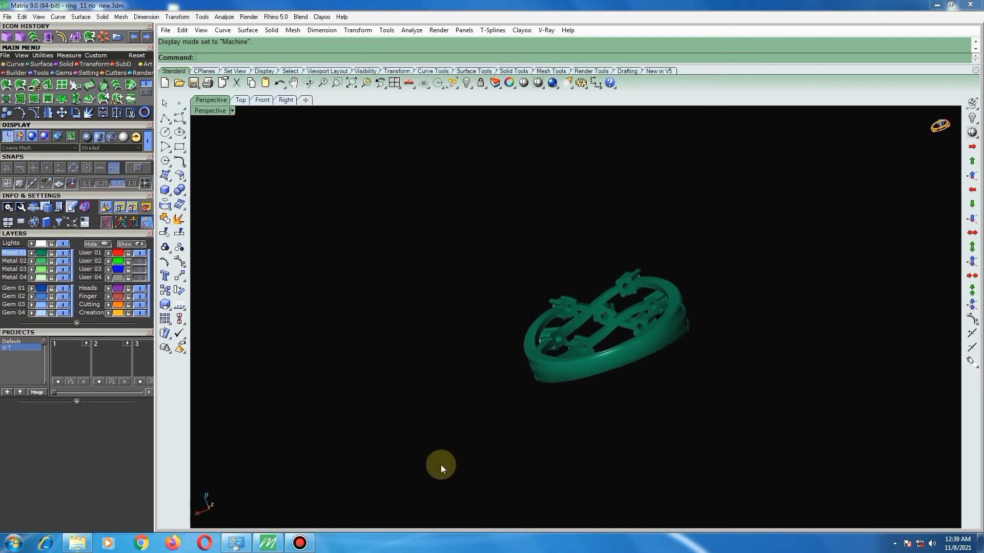
{"action": "scroll", "coordinate": [641, 315], "scroll_direction": "up", "scroll_amount": 2}
{"action": "scroll", "coordinate": [582, 348], "scroll_direction": "up", "scroll_amount": 2}
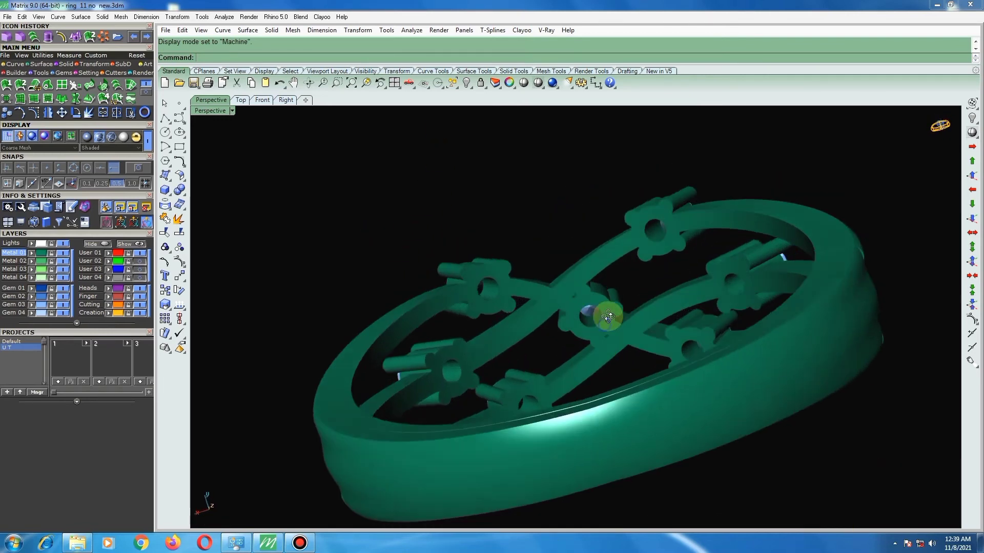
{"action": "mouse_move", "coordinate": [610, 314]}
{"action": "right_mouse_down"}
{"action": "mouse_move", "coordinate": [626, 242]}
{"action": "mouse_move", "coordinate": [607, 258]}
{"action": "right_mouse_up"}
{"action": "scroll", "coordinate": [560, 293], "scroll_direction": "down", "scroll_amount": 3}
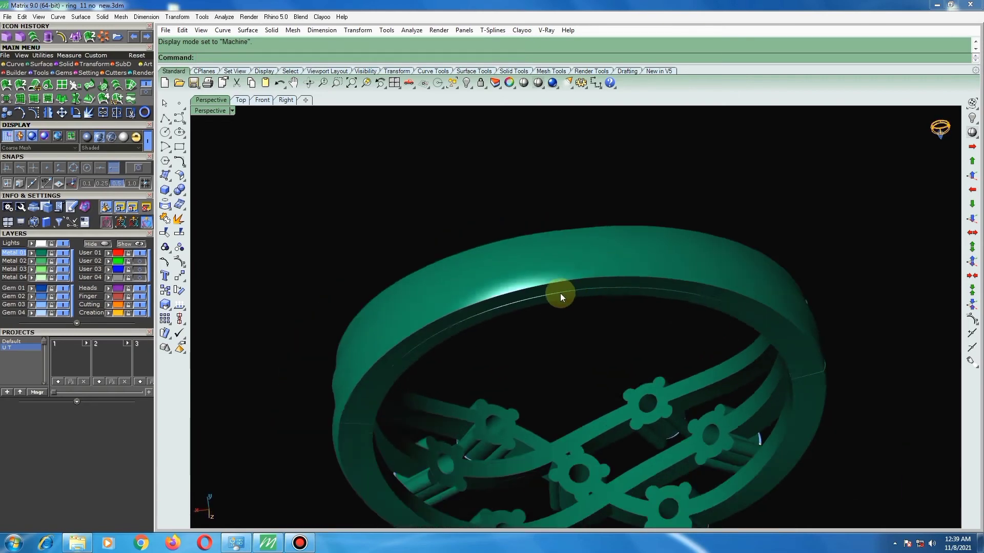
{"action": "scroll", "coordinate": [558, 291], "scroll_direction": "down", "scroll_amount": 2}
{"action": "mouse_move", "coordinate": [557, 300]}
{"action": "right_mouse_down"}
{"action": "mouse_move", "coordinate": [532, 455]}
{"action": "mouse_move", "coordinate": [563, 501]}
{"action": "right_mouse_up"}
{"action": "scroll", "coordinate": [554, 341], "scroll_direction": "down", "scroll_amount": 3}
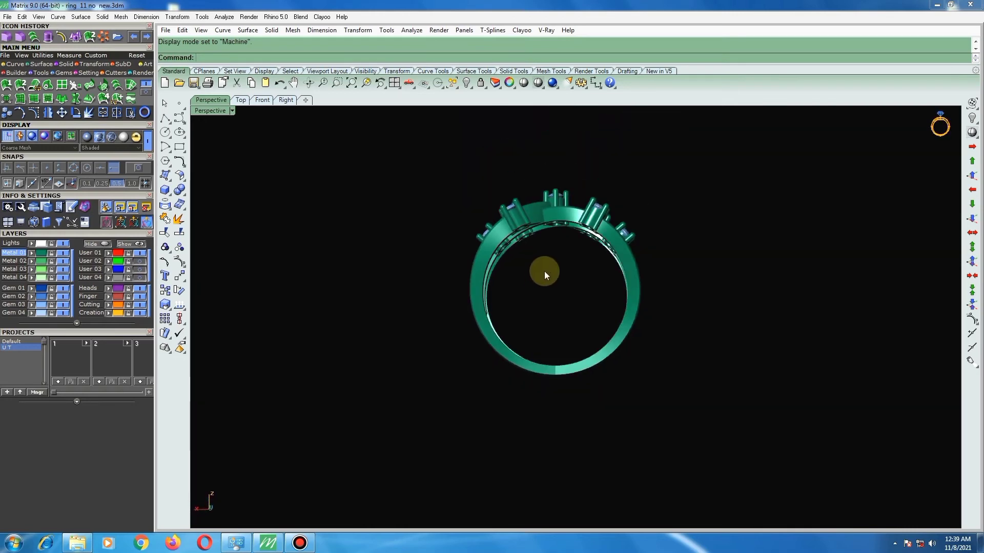
{"action": "mouse_move", "coordinate": [544, 272]}
{"action": "right_mouse_down"}
{"action": "mouse_move", "coordinate": [584, 358]}
{"action": "mouse_move", "coordinate": [566, 401]}
{"action": "mouse_move", "coordinate": [452, 345]}
{"action": "mouse_move", "coordinate": [476, 344]}
{"action": "right_mouse_up"}
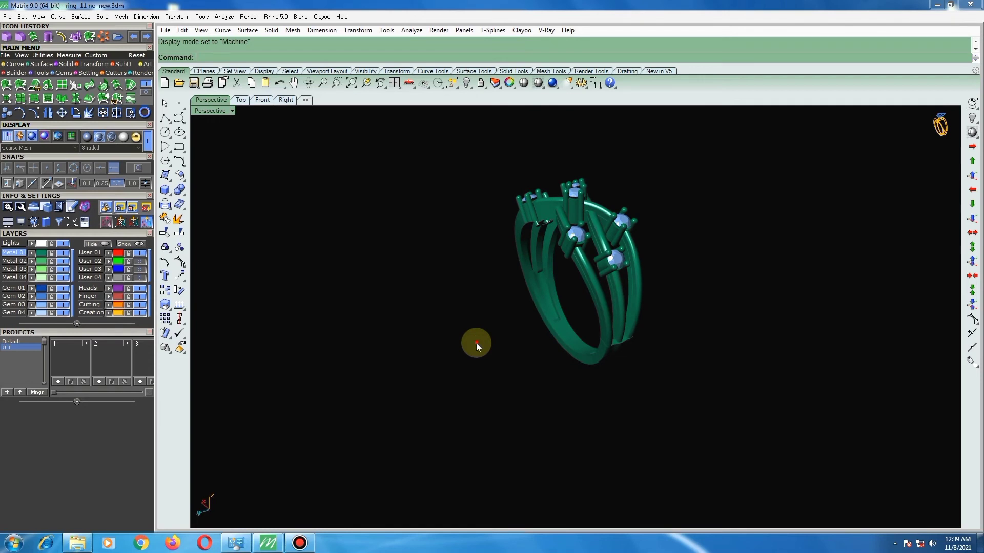
Return to Shaded display and view the band and stones from above.
{"action": "left_click", "coordinate": [539, 85]}
{"action": "mouse_move", "coordinate": [463, 301]}
{"action": "right_mouse_down"}
{"action": "mouse_move", "coordinate": [552, 306]}
{"action": "mouse_move", "coordinate": [667, 185]}
{"action": "mouse_move", "coordinate": [668, 145]}
{"action": "mouse_move", "coordinate": [562, 214]}
{"action": "right_mouse_up"}
{"action": "mouse_move", "coordinate": [536, 257]}
{"action": "right_mouse_down"}
{"action": "mouse_move", "coordinate": [549, 136]}
{"action": "mouse_move", "coordinate": [591, 112]}
{"action": "right_mouse_up"}
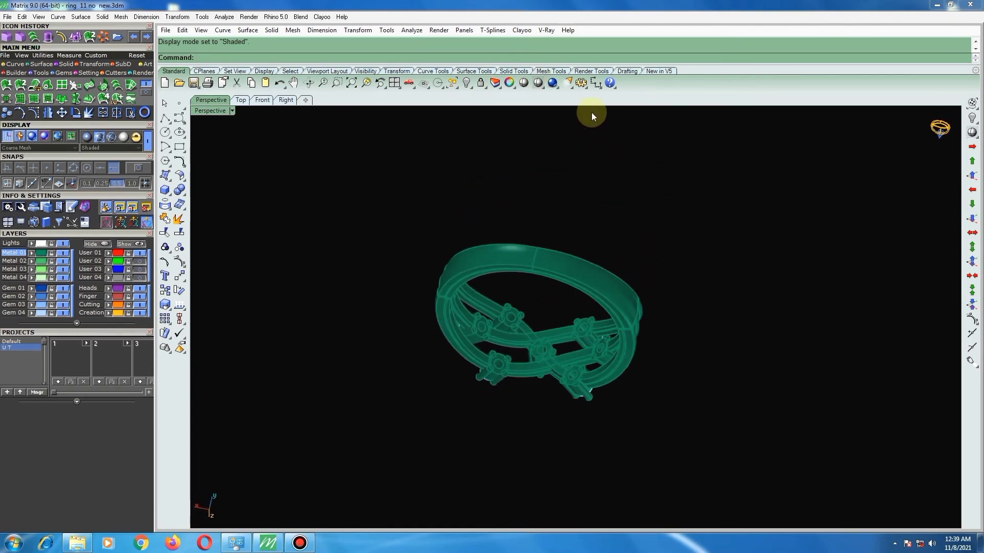
Orbit to a three-quarter view of the ring and save the file.
{"action": "scroll", "coordinate": [566, 317], "scroll_direction": "up", "scroll_amount": 2}
{"action": "scroll", "coordinate": [549, 333], "scroll_direction": "up", "scroll_amount": 2}
{"action": "mouse_move", "coordinate": [531, 333]}
{"action": "right_mouse_down"}
{"action": "mouse_move", "coordinate": [509, 107]}
{"action": "mouse_move", "coordinate": [534, 132]}
{"action": "right_mouse_up"}
{"action": "scroll", "coordinate": [447, 367], "scroll_direction": "down", "scroll_amount": 5}
{"action": "mouse_move", "coordinate": [543, 229]}
{"action": "right_mouse_down"}
{"action": "mouse_move", "coordinate": [477, 334]}
{"action": "mouse_move", "coordinate": [503, 281]}
{"action": "right_mouse_up"}
{"action": "key", "text": "ctrl+s"}
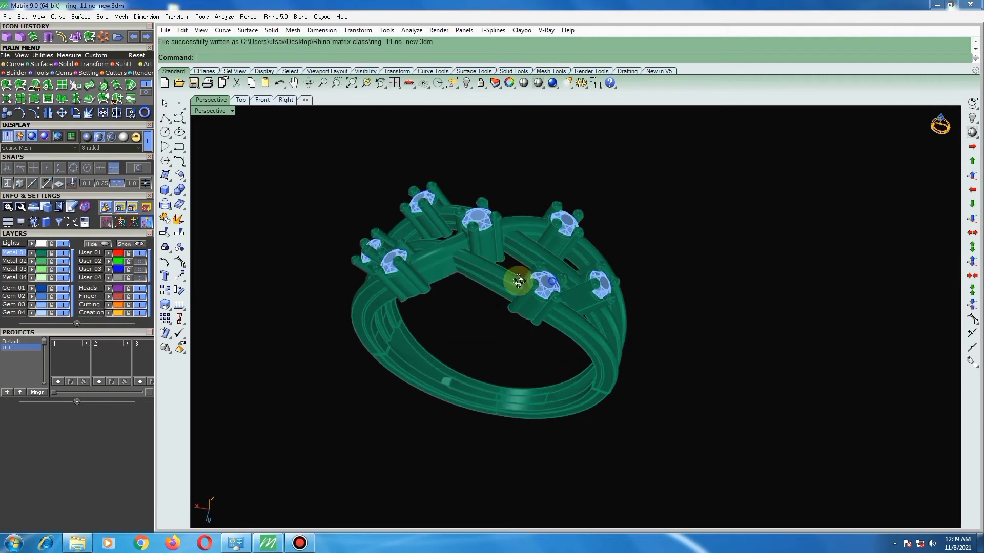
Remove the inner strip piece from its group, delete it, and orbit around the ring.
{"action": "mouse_move", "coordinate": [504, 266]}
{"action": "right_mouse_down"}
{"action": "mouse_move", "coordinate": [463, 254]}
{"action": "mouse_move", "coordinate": [542, 279]}
{"action": "mouse_move", "coordinate": [586, 262]}
{"action": "mouse_move", "coordinate": [746, 253]}
{"action": "mouse_move", "coordinate": [745, 277]}
{"action": "right_mouse_up"}
{"action": "scroll", "coordinate": [571, 281], "scroll_direction": "up", "scroll_amount": 4}
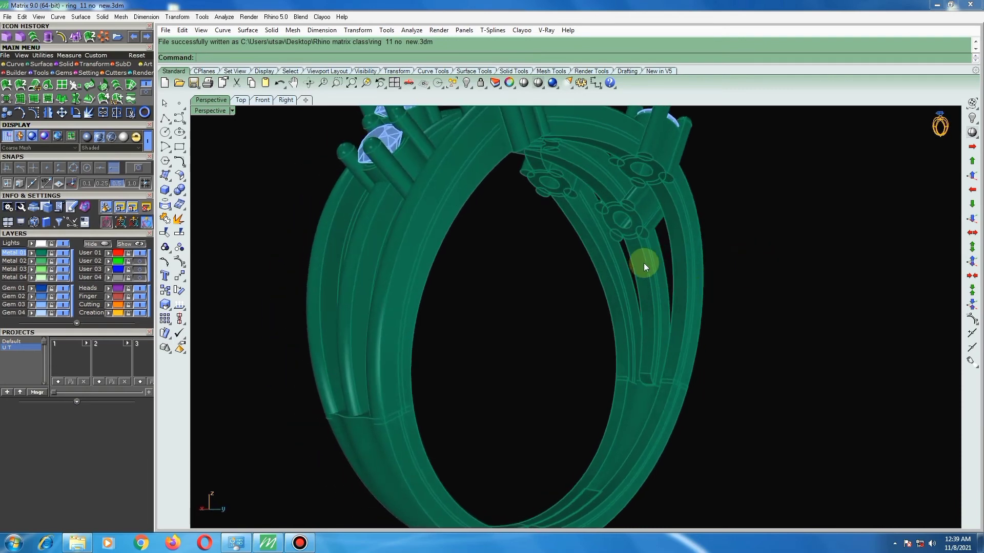
{"action": "scroll", "coordinate": [643, 263], "scroll_direction": "up", "scroll_amount": 3}
{"action": "left_click", "coordinate": [162, 250]}
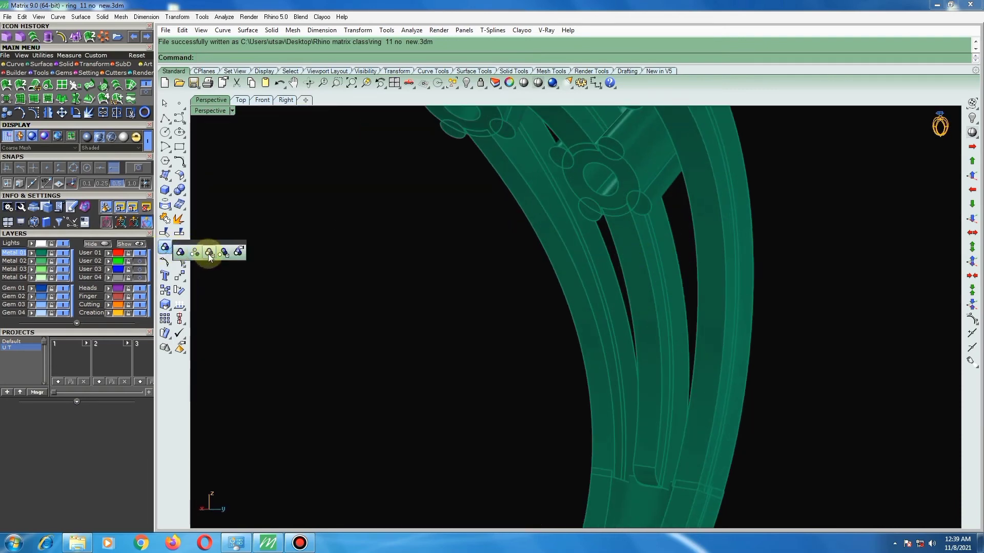
{"action": "left_click", "coordinate": [225, 255]}
{"action": "left_click", "coordinate": [642, 274]}
{"action": "scroll", "coordinate": [613, 279], "scroll_direction": "down", "scroll_amount": 2}
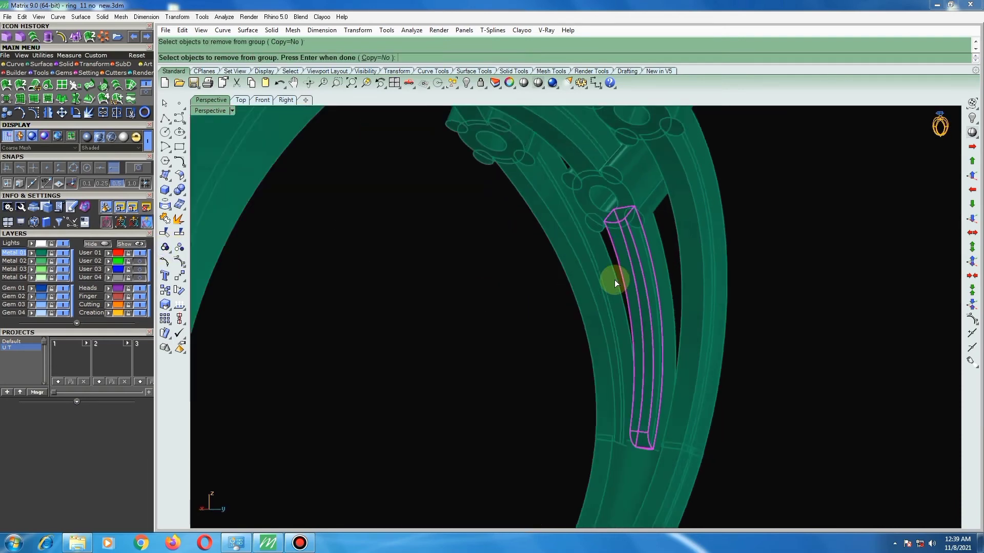
{"action": "scroll", "coordinate": [614, 280], "scroll_direction": "down", "scroll_amount": 2}
{"action": "key", "text": "Return"}
{"action": "key", "text": "Delete"}
{"action": "mouse_move", "coordinate": [636, 274]}
{"action": "right_mouse_down"}
{"action": "mouse_move", "coordinate": [674, 257]}
{"action": "mouse_move", "coordinate": [659, 248]}
{"action": "right_mouse_up"}
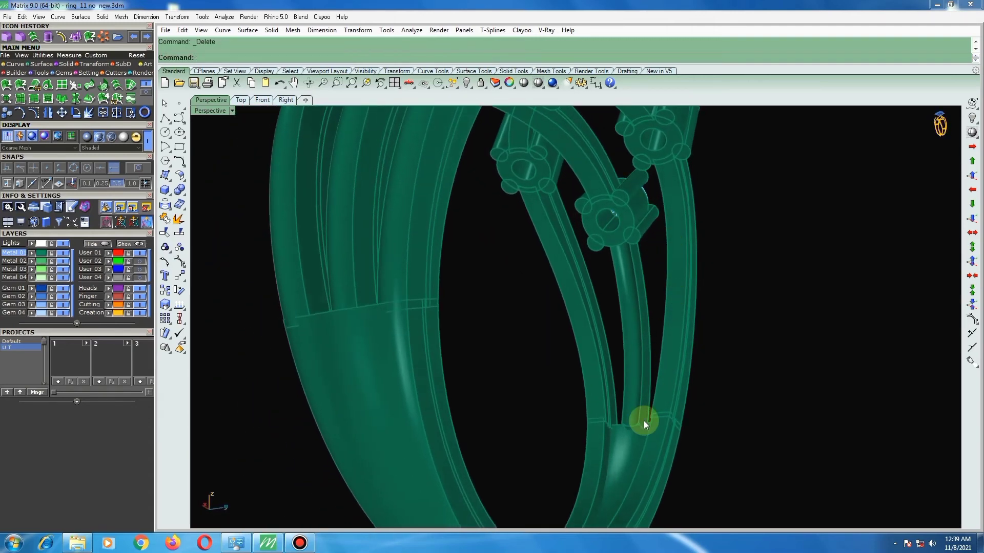
{"action": "scroll", "coordinate": [632, 426], "scroll_direction": "up", "scroll_amount": 3}
{"action": "scroll", "coordinate": [631, 426], "scroll_direction": "down", "scroll_amount": 1}
{"action": "scroll", "coordinate": [595, 426], "scroll_direction": "down", "scroll_amount": 2}
{"action": "scroll", "coordinate": [613, 421], "scroll_direction": "down", "scroll_amount": 3}
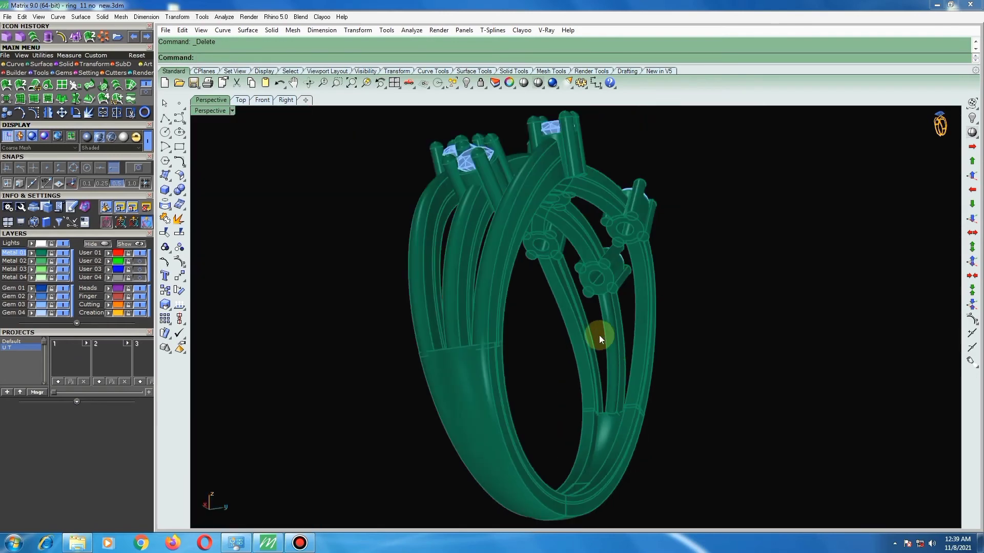
{"action": "scroll", "coordinate": [614, 287], "scroll_direction": "up", "scroll_amount": 3}
{"action": "mouse_move", "coordinate": [614, 287]}
{"action": "right_mouse_down"}
{"action": "mouse_move", "coordinate": [619, 257]}
{"action": "mouse_move", "coordinate": [584, 202]}
{"action": "right_mouse_up"}
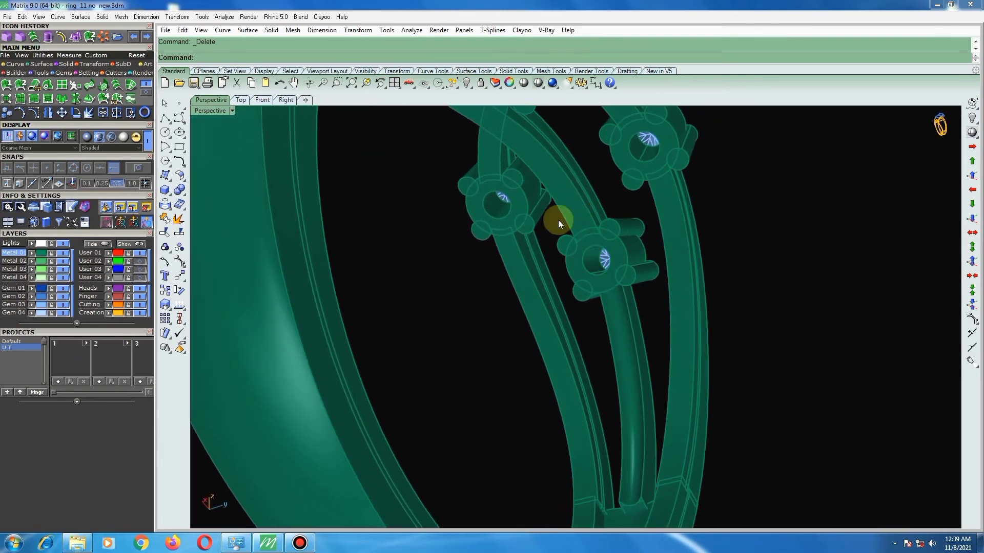
{"action": "scroll", "coordinate": [536, 167], "scroll_direction": "down", "scroll_amount": 3}
Take the curved tube out of its group with RemoveFromGroup.
{"action": "type", "text": "RemoveFromGroup"}
{"action": "key", "text": "Return"}
{"action": "scroll", "coordinate": [538, 189], "scroll_direction": "up", "scroll_amount": 2}
{"action": "left_click", "coordinate": [533, 211]}
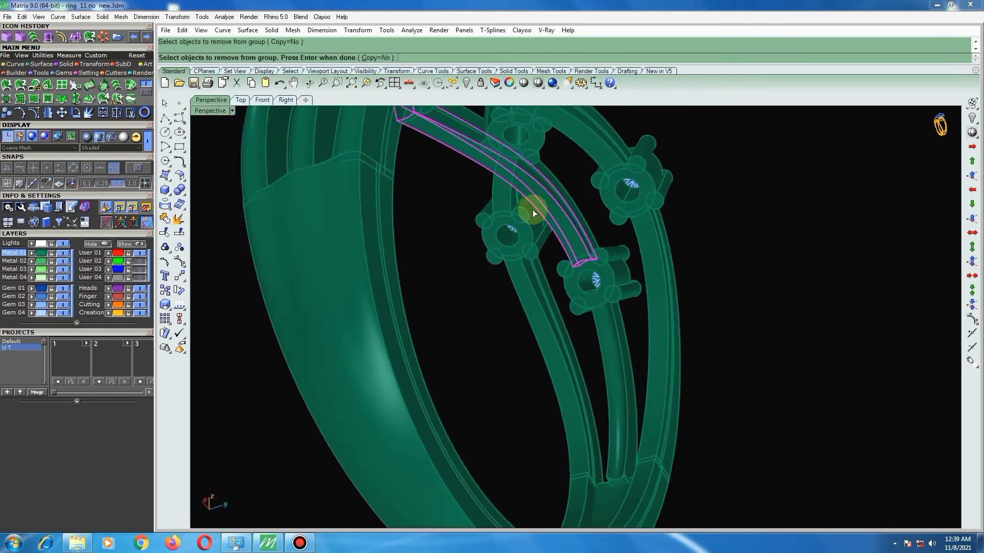
{"action": "scroll", "coordinate": [533, 210], "scroll_direction": "down", "scroll_amount": 4}
{"action": "mouse_move", "coordinate": [450, 176]}
{"action": "right_mouse_down"}
{"action": "mouse_move", "coordinate": [410, 197]}
{"action": "mouse_move", "coordinate": [364, 384]}
{"action": "mouse_move", "coordinate": [369, 314]}
{"action": "mouse_move", "coordinate": [364, 358]}
{"action": "mouse_move", "coordinate": [379, 371]}
{"action": "mouse_move", "coordinate": [450, 341]}
{"action": "mouse_move", "coordinate": [485, 300]}
{"action": "right_mouse_up"}
{"action": "scroll", "coordinate": [429, 340], "scroll_direction": "up", "scroll_amount": 3}
{"action": "scroll", "coordinate": [445, 297], "scroll_direction": "up", "scroll_amount": 4}
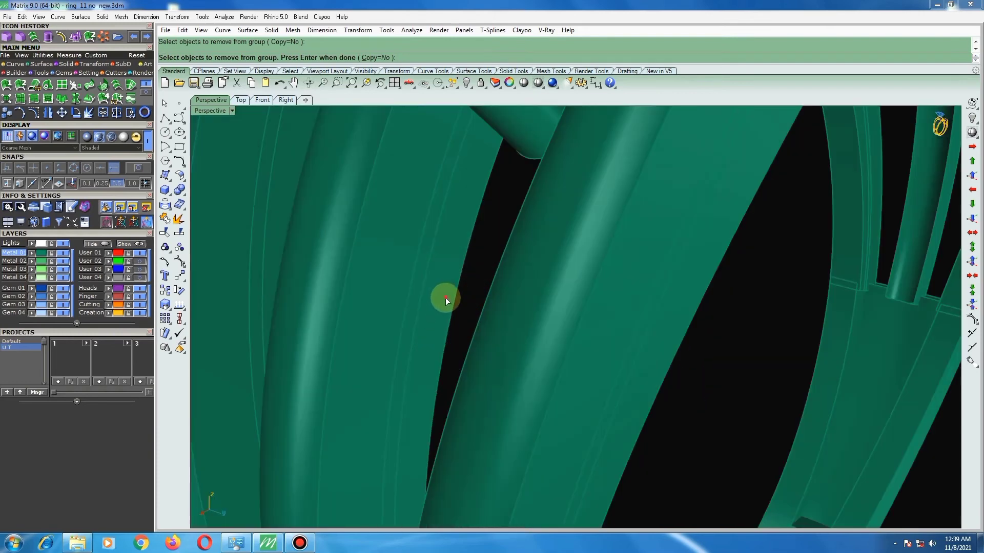
{"action": "scroll", "coordinate": [445, 298], "scroll_direction": "down", "scroll_amount": 5}
{"action": "scroll", "coordinate": [484, 201], "scroll_direction": "up", "scroll_amount": 3}
{"action": "scroll", "coordinate": [493, 201], "scroll_direction": "up", "scroll_amount": 2}
{"action": "key", "text": "Return"}
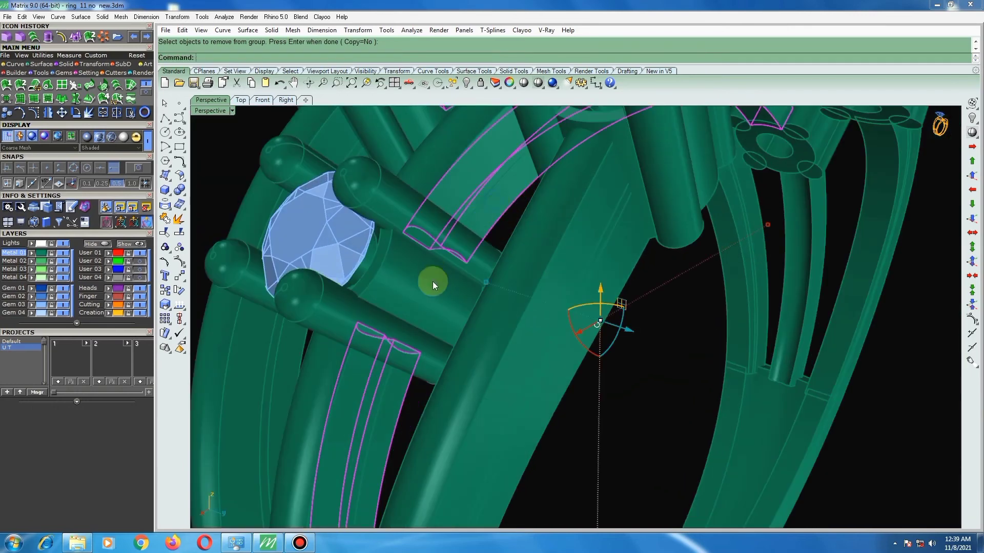
{"action": "scroll", "coordinate": [530, 340], "scroll_direction": "down", "scroll_amount": 8}
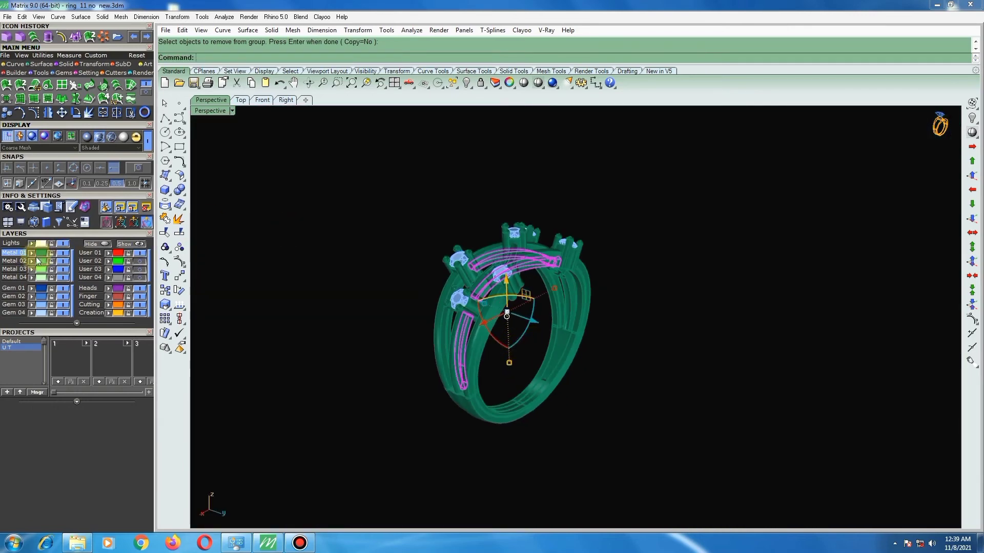
Delete the curved bar between the prong heads and check the result from above.
{"action": "left_click", "coordinate": [420, 201]}
{"action": "scroll", "coordinate": [538, 262], "scroll_direction": "up", "scroll_amount": 3}
{"action": "mouse_move", "coordinate": [537, 262]}
{"action": "right_mouse_down"}
{"action": "mouse_move", "coordinate": [484, 321]}
{"action": "mouse_move", "coordinate": [403, 302]}
{"action": "right_mouse_up"}
{"action": "scroll", "coordinate": [439, 349], "scroll_direction": "down", "scroll_amount": 3}
{"action": "scroll", "coordinate": [475, 300], "scroll_direction": "up", "scroll_amount": 5}
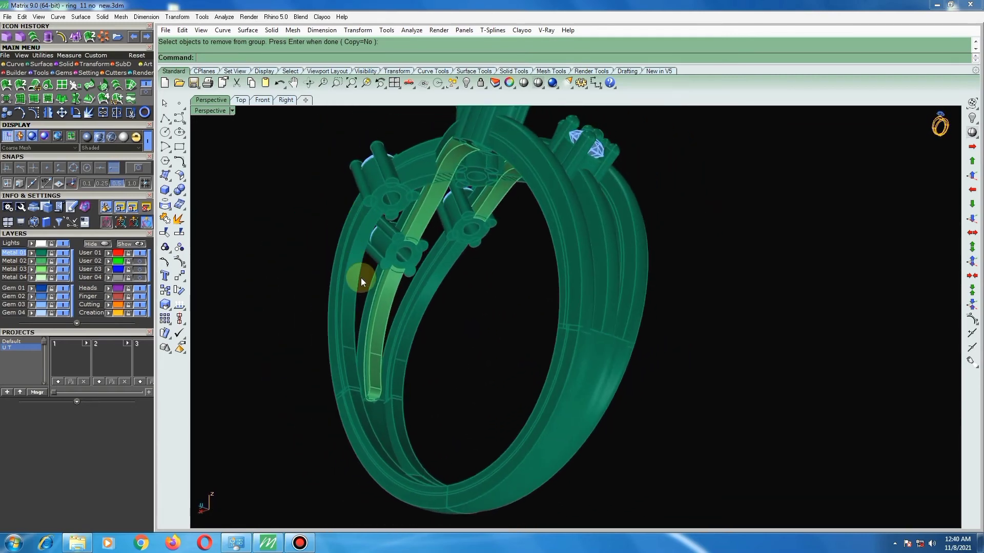
{"action": "left_click", "coordinate": [392, 298]}
{"action": "key", "text": "Delete"}
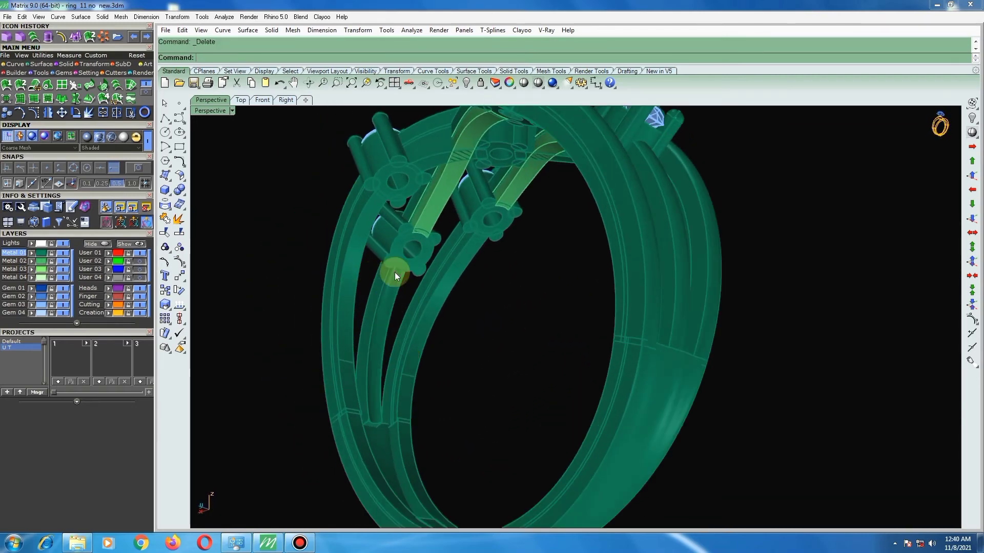
{"action": "scroll", "coordinate": [436, 296], "scroll_direction": "down", "scroll_amount": 3}
{"action": "scroll", "coordinate": [376, 357], "scroll_direction": "up", "scroll_amount": 3}
{"action": "scroll", "coordinate": [418, 281], "scroll_direction": "down", "scroll_amount": 3}
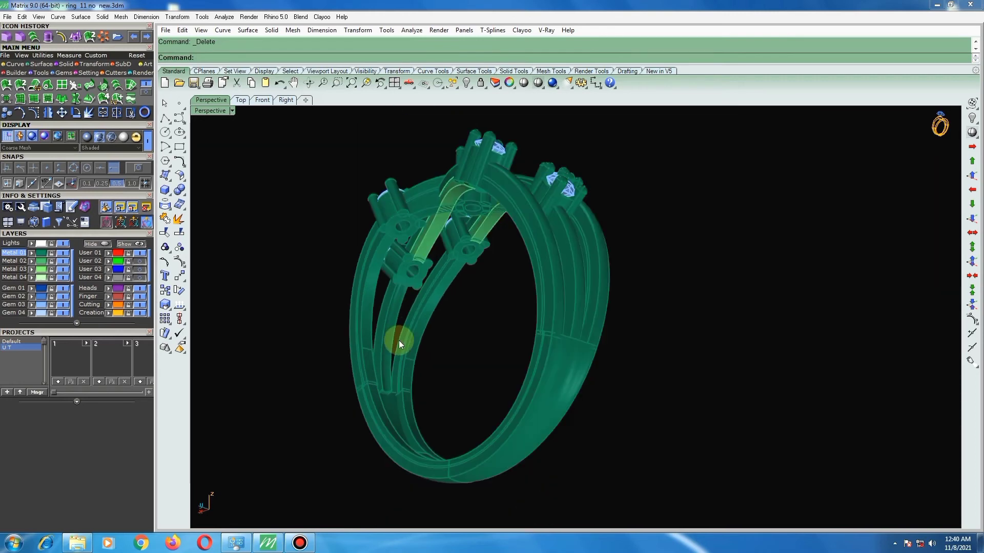
{"action": "scroll", "coordinate": [399, 340], "scroll_direction": "up", "scroll_amount": 4}
{"action": "scroll", "coordinate": [402, 410], "scroll_direction": "down", "scroll_amount": 1}
{"action": "scroll", "coordinate": [389, 365], "scroll_direction": "down", "scroll_amount": 4}
{"action": "mouse_move", "coordinate": [410, 298]}
{"action": "right_mouse_down"}
{"action": "mouse_move", "coordinate": [476, 138]}
{"action": "mouse_move", "coordinate": [510, 500]}
{"action": "mouse_move", "coordinate": [664, 332]}
{"action": "right_mouse_up"}
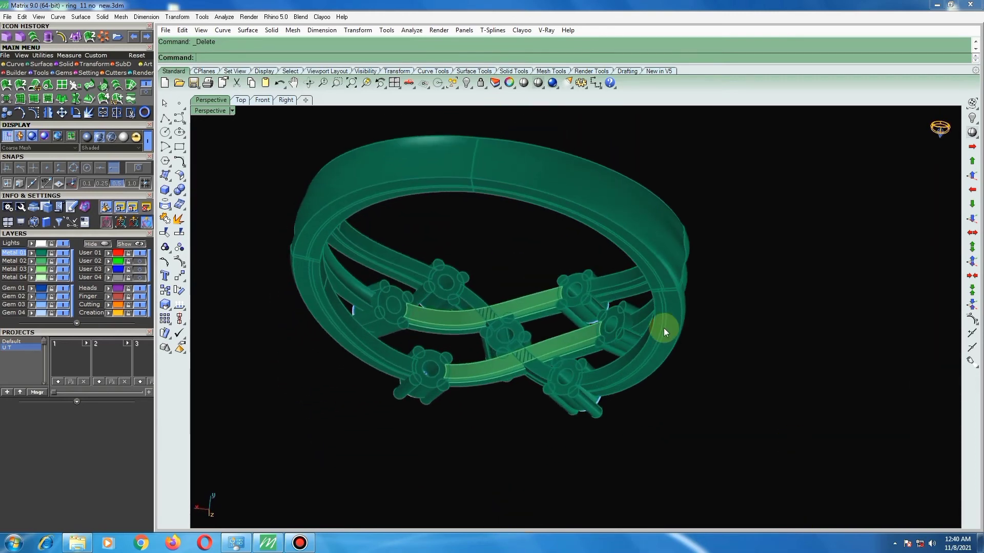
{"action": "scroll", "coordinate": [487, 302], "scroll_direction": "up", "scroll_amount": 2}
{"action": "scroll", "coordinate": [484, 327], "scroll_direction": "up", "scroll_amount": 2}
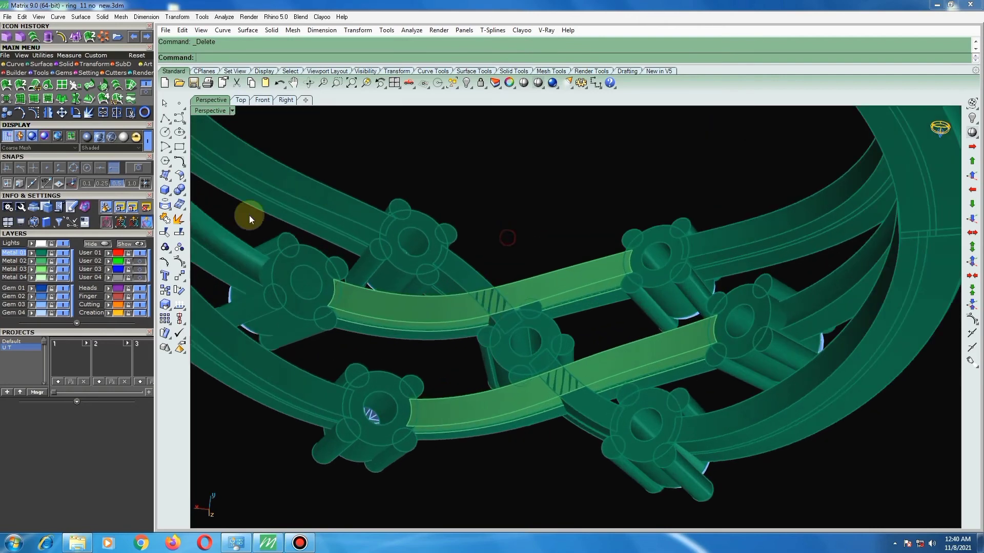
Extract the strip's end face and extend its edge into a cutting surface.
{"action": "right_click", "coordinate": [180, 220]}
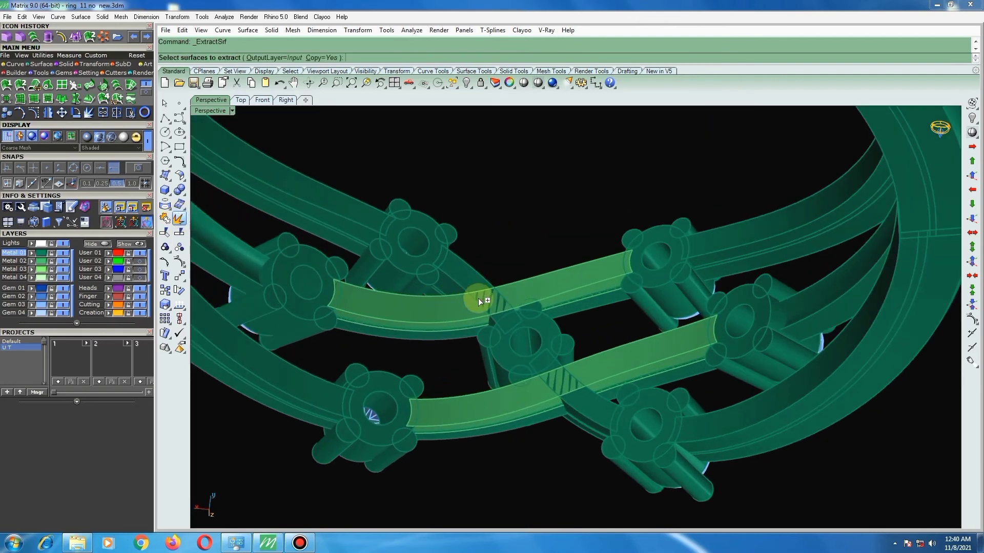
{"action": "scroll", "coordinate": [477, 298], "scroll_direction": "up", "scroll_amount": 3}
{"action": "right_click", "coordinate": [347, 271]}
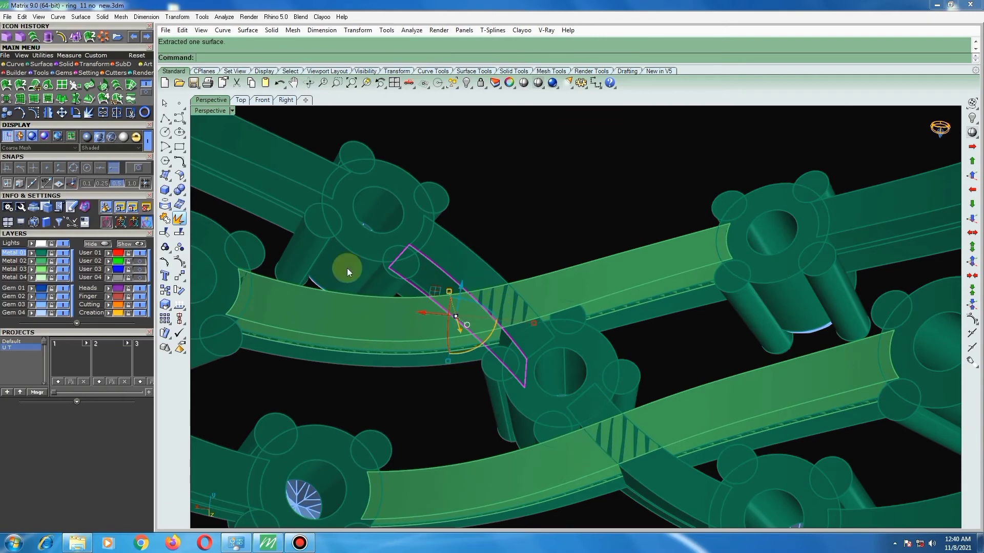
{"action": "left_click", "coordinate": [179, 176]}
{"action": "left_click", "coordinate": [209, 182]}
{"action": "scroll", "coordinate": [457, 289], "scroll_direction": "up", "scroll_amount": 2}
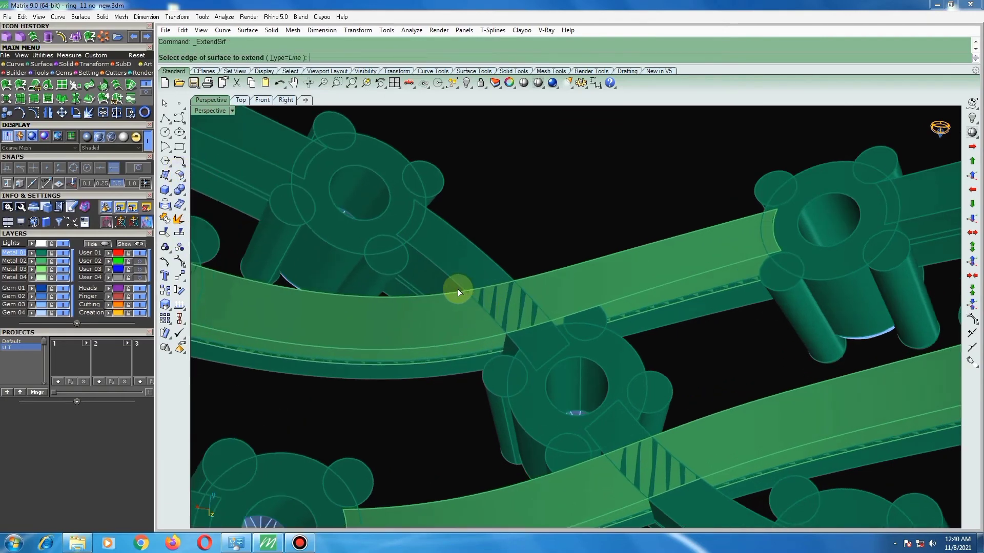
{"action": "left_click", "coordinate": [453, 280]}
{"action": "right_click", "coordinate": [541, 352]}
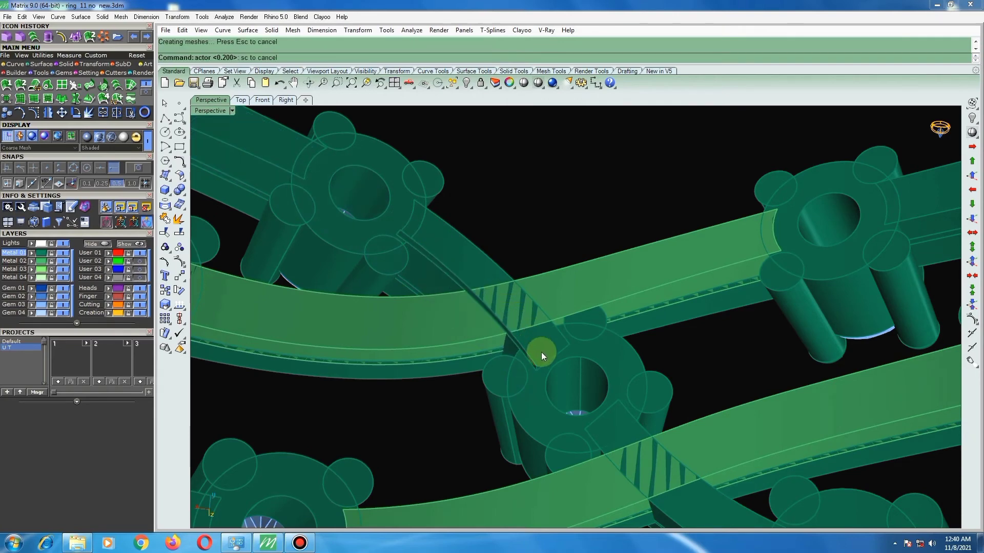
{"action": "scroll", "coordinate": [539, 370], "scroll_direction": "up", "scroll_amount": 2}
{"action": "scroll", "coordinate": [537, 370], "scroll_direction": "up", "scroll_amount": 1}
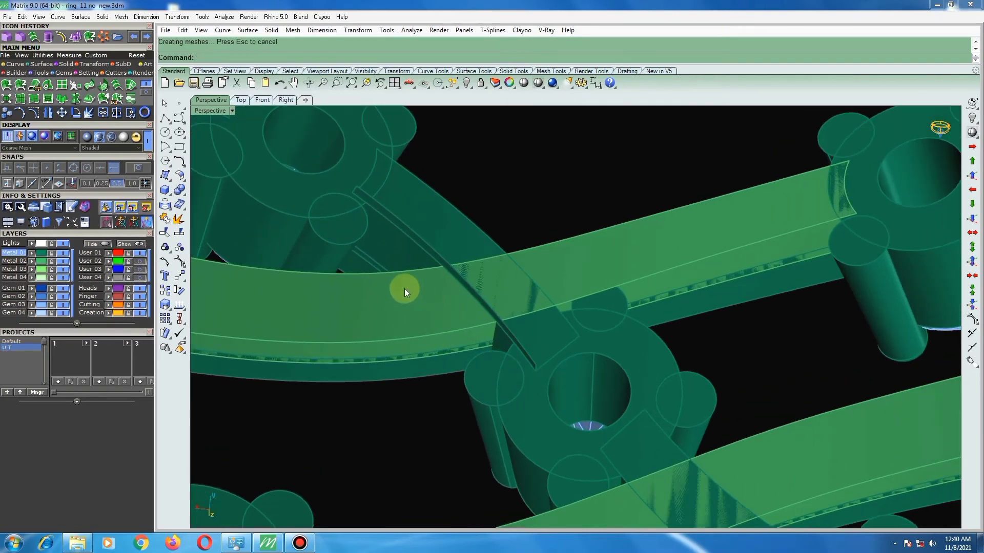
{"action": "key", "text": "Escape"}
BooleanSplit the crossing band strip using the extended surface as cutter.
{"action": "left_click", "coordinate": [389, 296]}
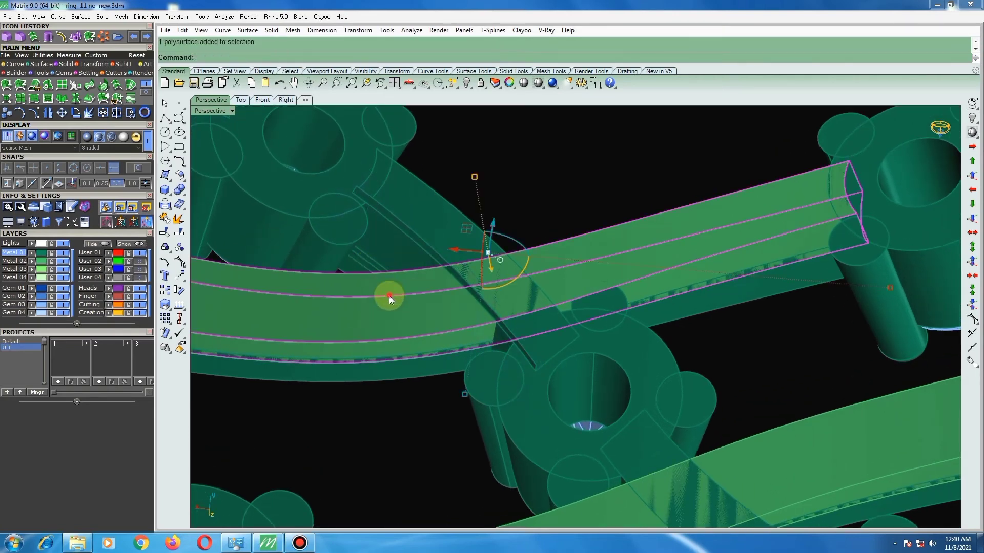
{"action": "scroll", "coordinate": [506, 319], "scroll_direction": "down", "scroll_amount": 1}
{"action": "scroll", "coordinate": [506, 319], "scroll_direction": "down", "scroll_amount": 2}
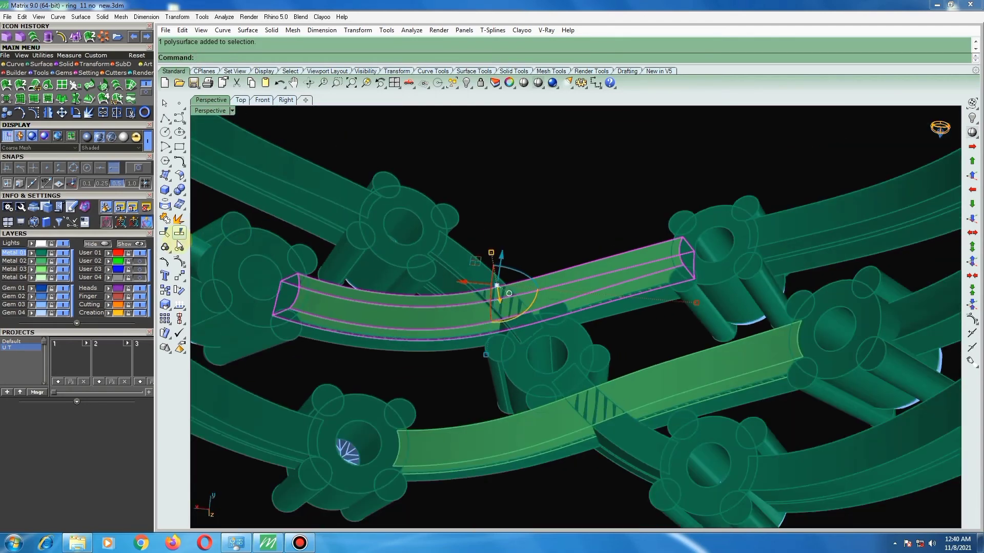
{"action": "left_click", "coordinate": [181, 195]}
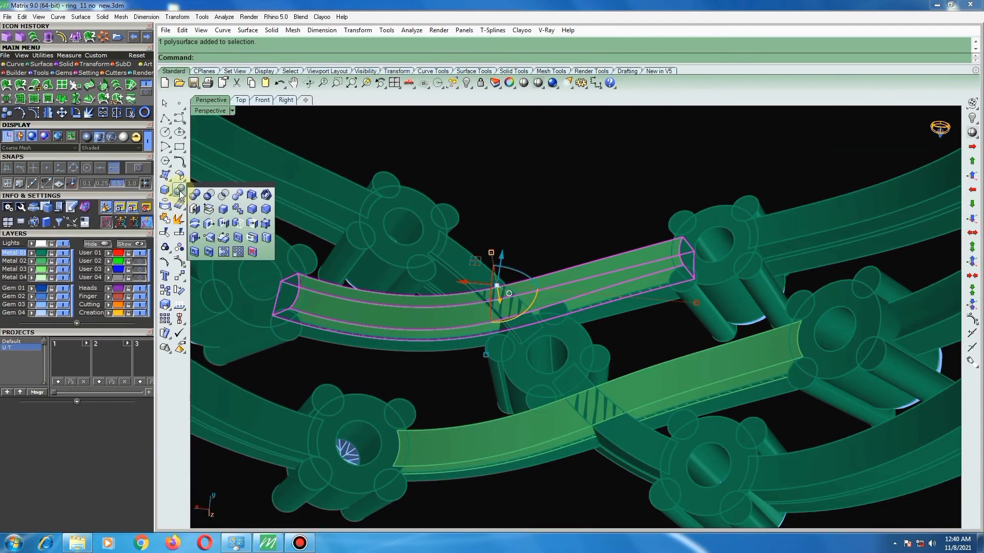
{"action": "left_click", "coordinate": [236, 195]}
{"action": "scroll", "coordinate": [447, 278], "scroll_direction": "up", "scroll_amount": 3}
{"action": "left_click", "coordinate": [465, 275]}
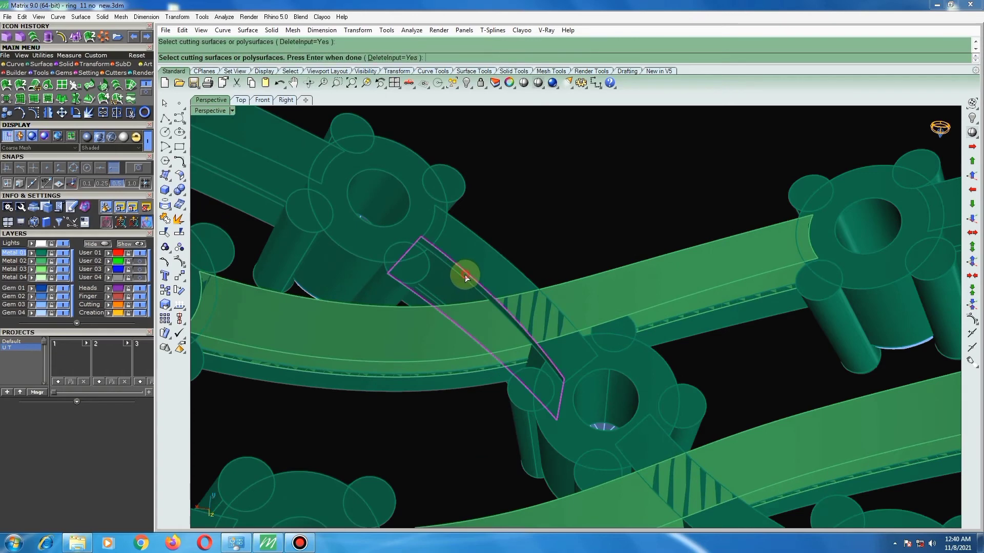
{"action": "key", "text": "Return"}
Delete the cut-off overlapping piece and select the leftover cutting surface.
{"action": "left_click", "coordinate": [448, 341]}
{"action": "scroll", "coordinate": [527, 300], "scroll_direction": "down", "scroll_amount": 2}
{"action": "scroll", "coordinate": [539, 302], "scroll_direction": "down", "scroll_amount": 1}
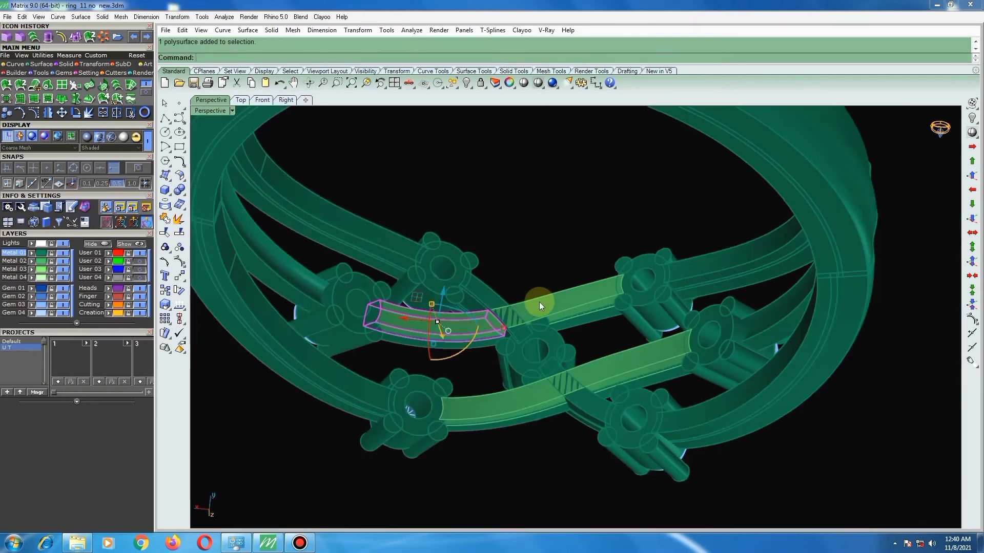
{"action": "key", "text": "Delete"}
{"action": "scroll", "coordinate": [502, 331], "scroll_direction": "up", "scroll_amount": 1}
{"action": "scroll", "coordinate": [492, 312], "scroll_direction": "up", "scroll_amount": 2}
{"action": "left_click", "coordinate": [468, 290]}
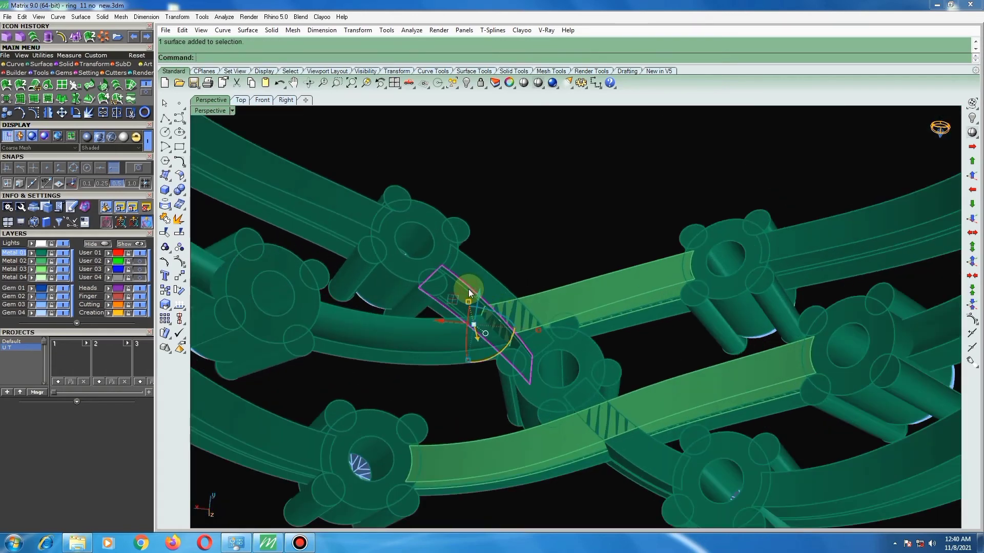
{"action": "scroll", "coordinate": [502, 303], "scroll_direction": "down", "scroll_amount": 3}
{"action": "scroll", "coordinate": [530, 321], "scroll_direction": "down", "scroll_amount": 3}
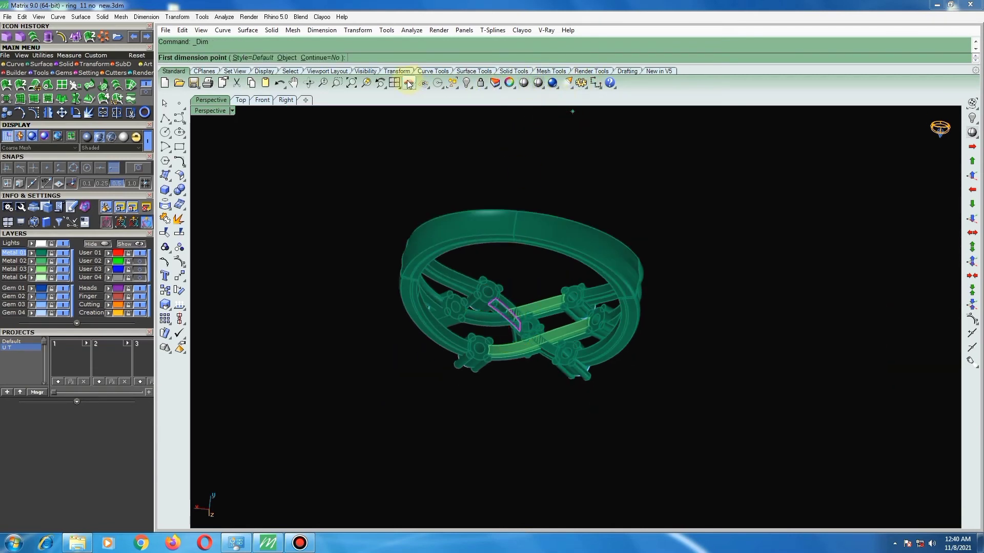
Show Top, Perspective, Front and Right viewports, cancel Dim, and reposition the Top view.
{"action": "left_click", "coordinate": [394, 83]}
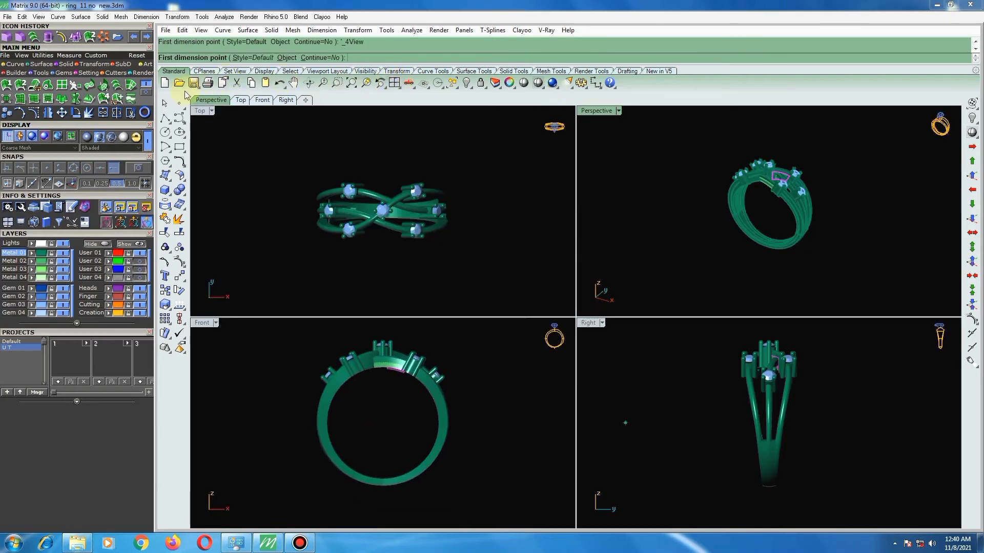
{"action": "key", "text": "Escape"}
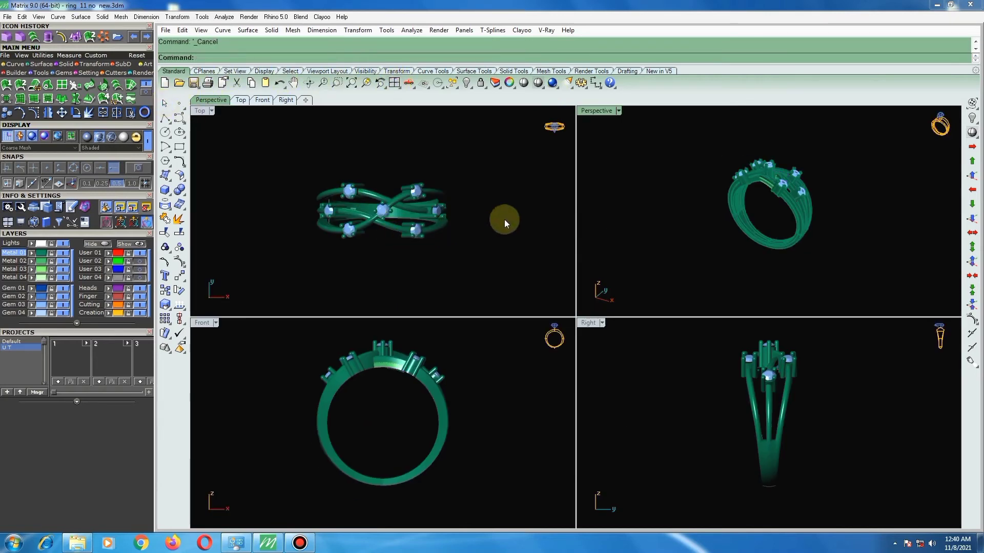
{"action": "mouse_move", "coordinate": [504, 219]}
{"action": "right_mouse_down"}
{"action": "mouse_move", "coordinate": [429, 228]}
{"action": "mouse_move", "coordinate": [457, 232]}
{"action": "mouse_move", "coordinate": [465, 198]}
{"action": "right_mouse_up"}
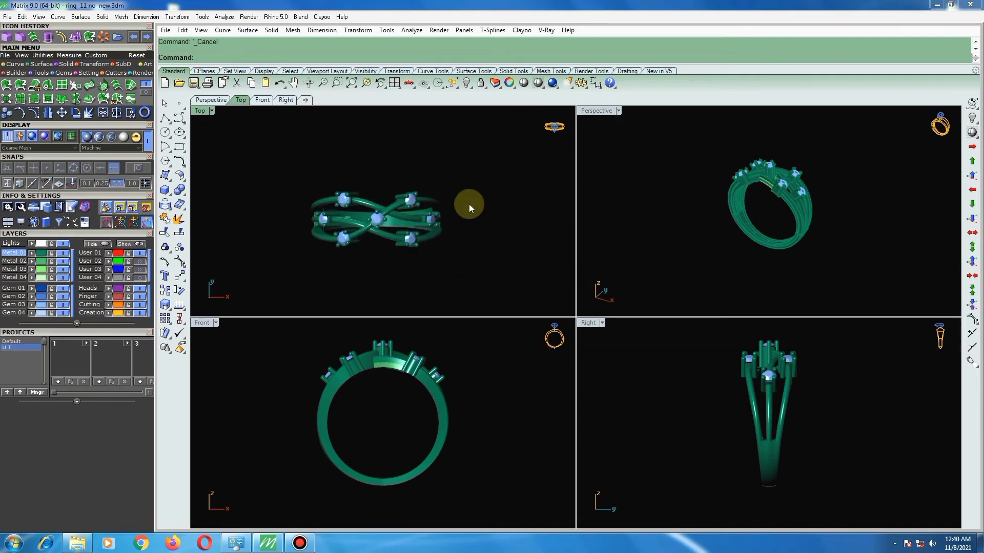
Polar-array the small cutting surface about the origin into 2 items.
{"action": "double_click", "coordinate": [599, 110]}
{"action": "right_click_drag", "start_coordinate": [569, 284], "coordinate": [593, 108]}
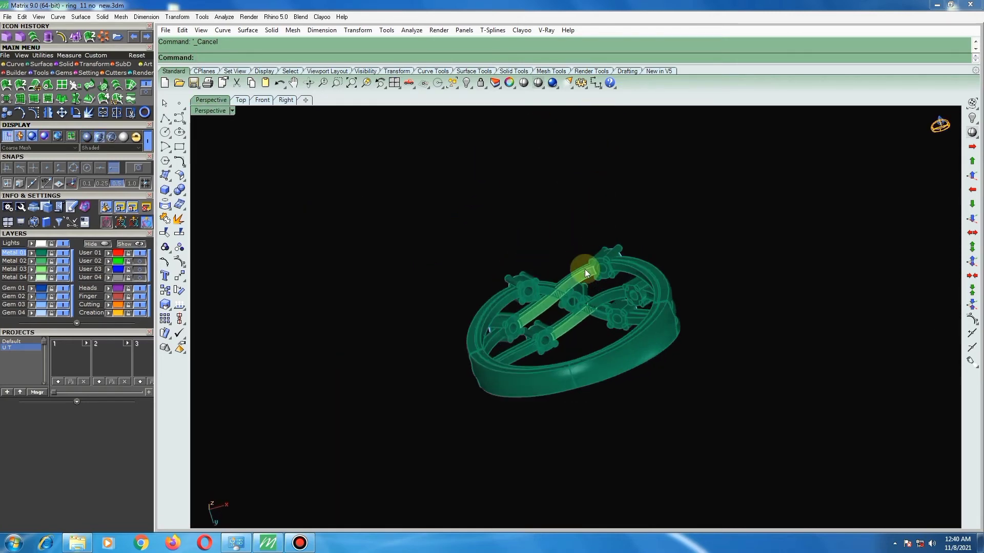
{"action": "scroll", "coordinate": [585, 269], "scroll_direction": "up", "scroll_amount": 2}
{"action": "right_click_drag", "start_coordinate": [567, 285], "coordinate": [587, 219]}
{"action": "scroll", "coordinate": [515, 438], "scroll_direction": "up", "scroll_amount": 5}
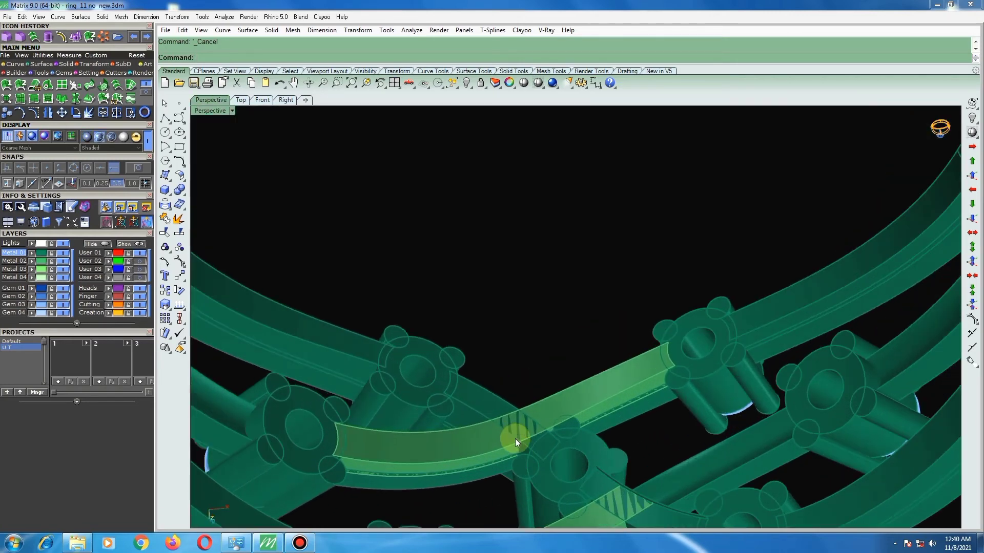
{"action": "scroll", "coordinate": [515, 439], "scroll_direction": "down", "scroll_amount": 5}
{"action": "scroll", "coordinate": [528, 368], "scroll_direction": "up", "scroll_amount": 5}
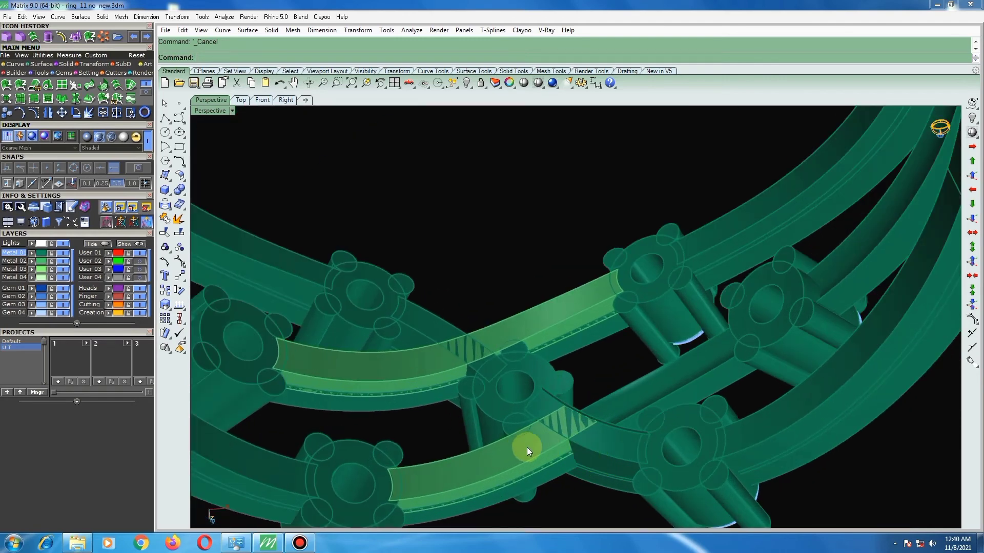
{"action": "left_click", "coordinate": [577, 411]}
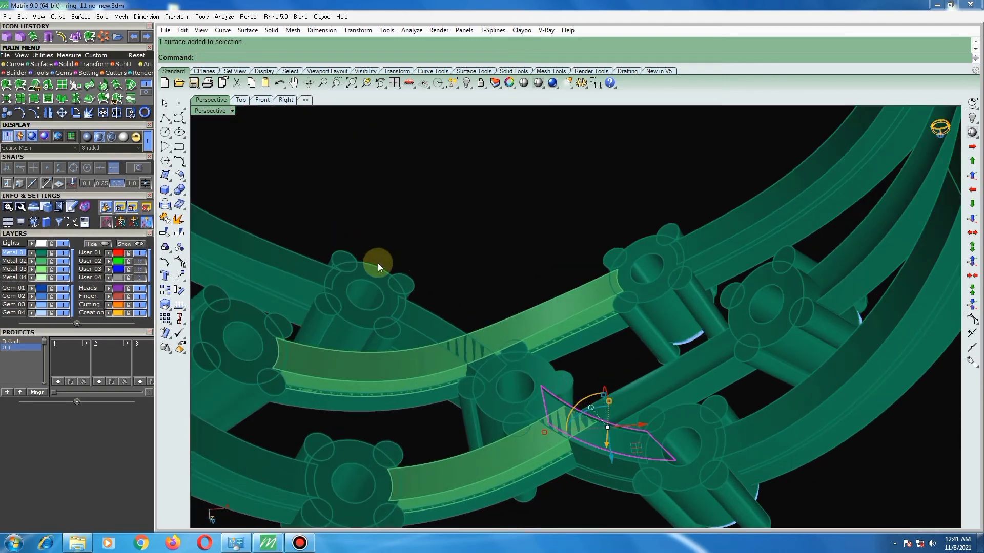
{"action": "key", "text": "Return"}
{"action": "type", "text": "0"}
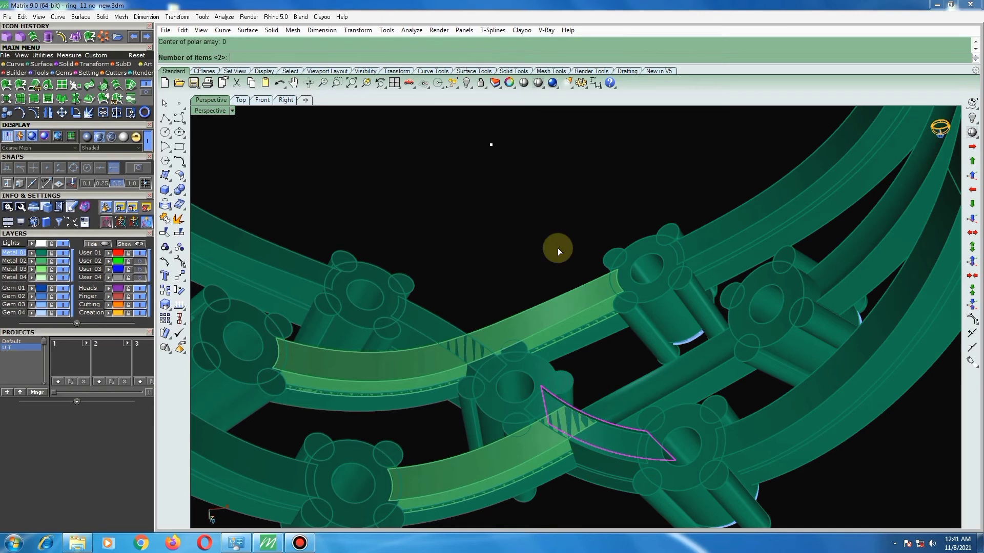
{"action": "key", "text": "Return"}
{"action": "key", "text": "Return"}
{"action": "key", "text": "Return"}
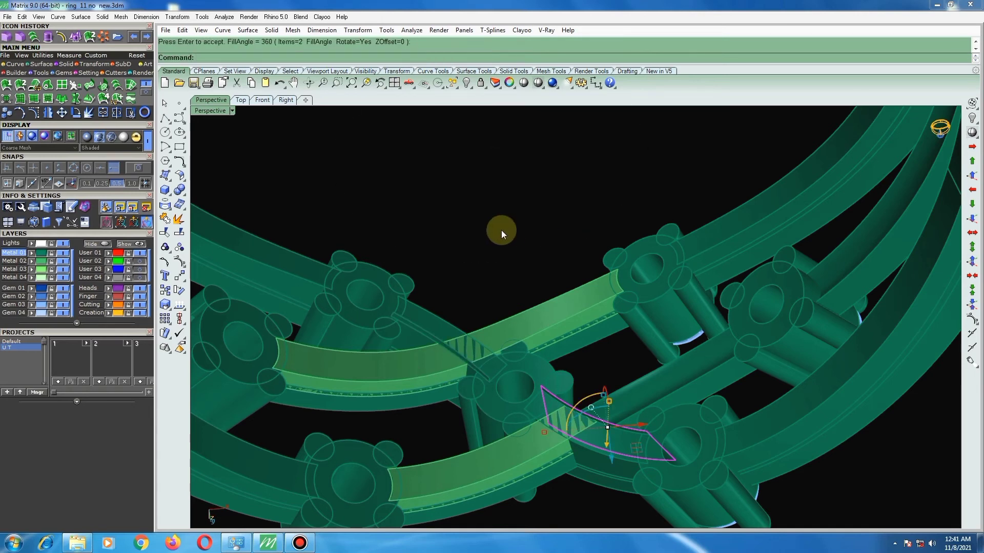
{"action": "key", "text": "Escape"}
Cut the upper curved crossing bar with the cutting surface at the centre gem head.
{"action": "left_click", "coordinate": [404, 376]}
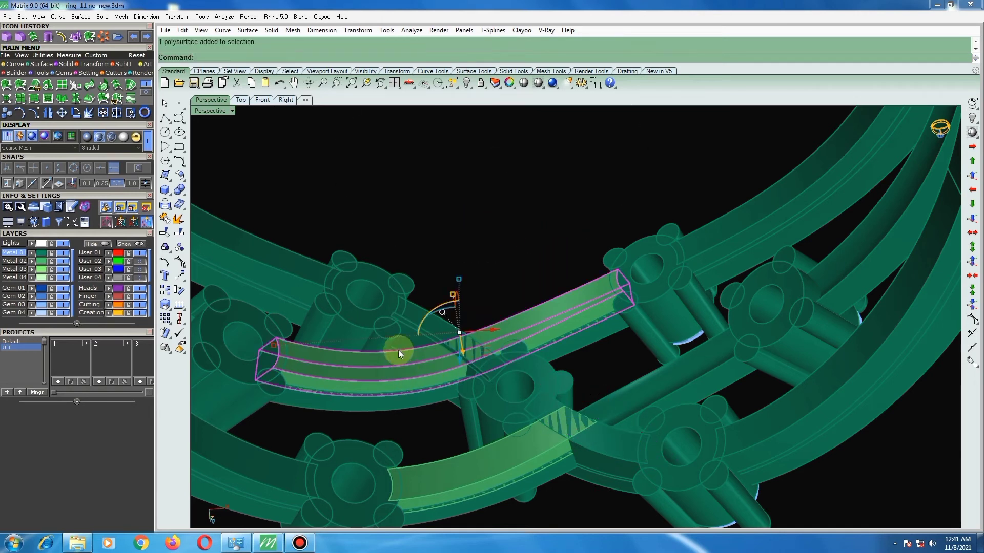
{"action": "left_click", "coordinate": [179, 191]}
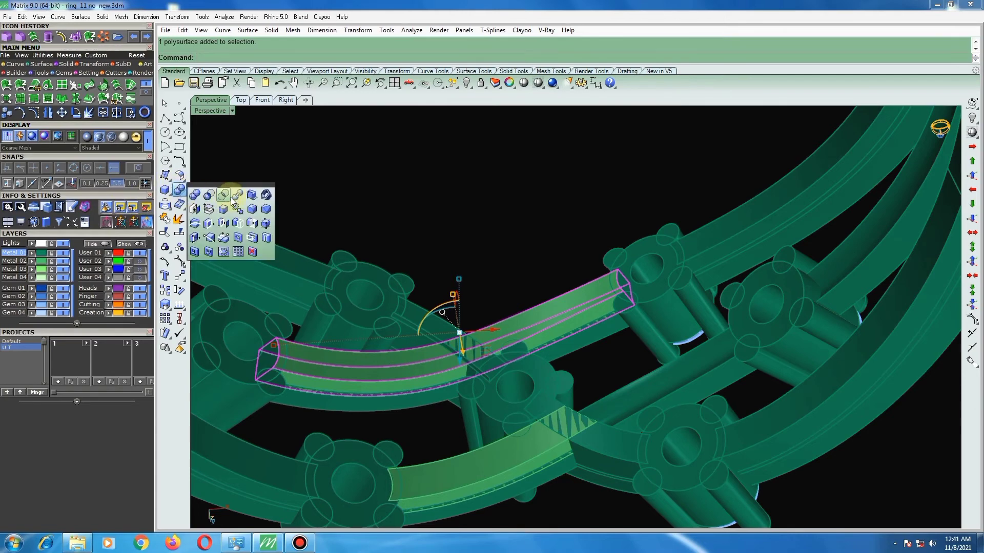
{"action": "left_click", "coordinate": [237, 197]}
{"action": "scroll", "coordinate": [475, 354], "scroll_direction": "up", "scroll_amount": 3}
{"action": "left_click", "coordinate": [415, 328]}
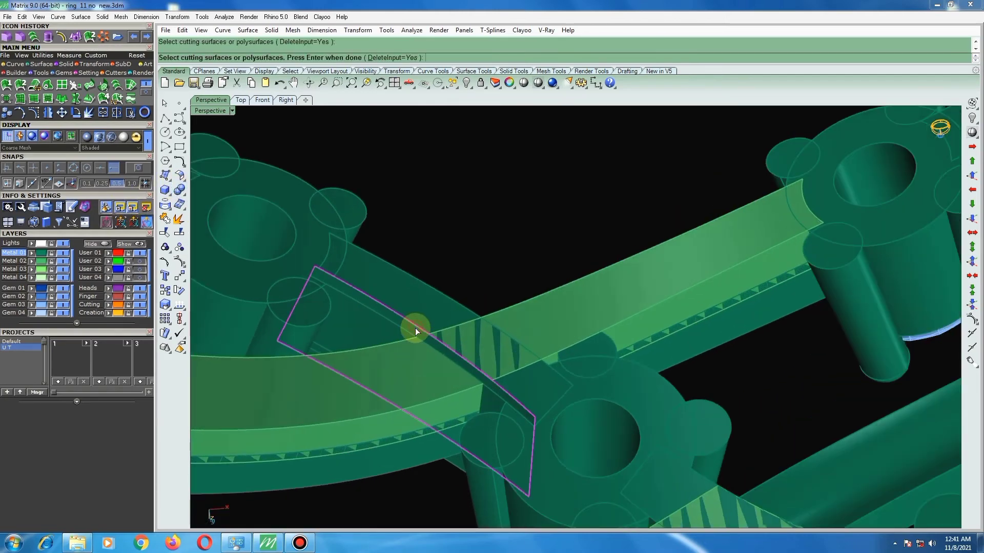
{"action": "key", "text": "Return"}
{"action": "scroll", "coordinate": [420, 354], "scroll_direction": "down", "scroll_amount": 3}
{"action": "scroll", "coordinate": [451, 341], "scroll_direction": "down", "scroll_amount": 3}
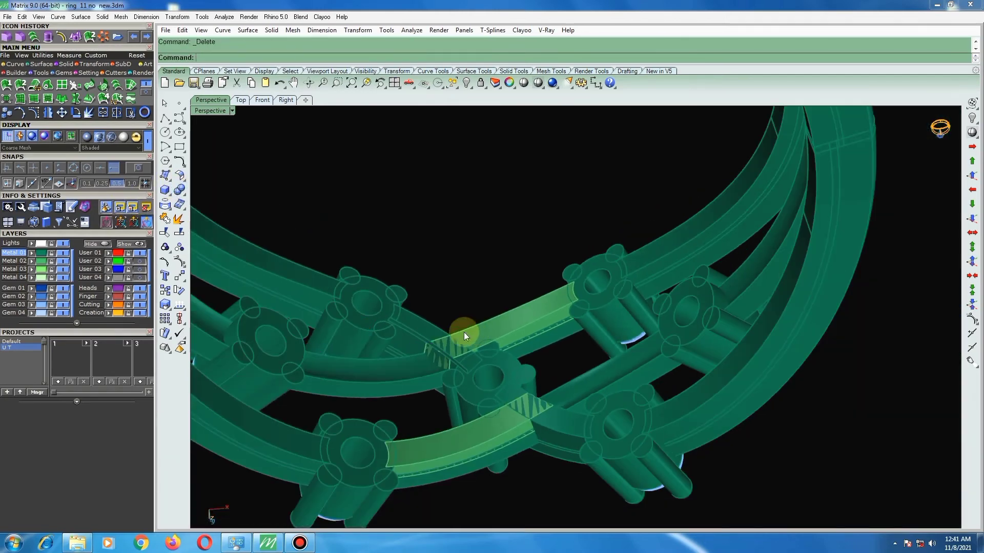
{"action": "scroll", "coordinate": [419, 322], "scroll_direction": "down", "scroll_amount": 2}
{"action": "scroll", "coordinate": [420, 321], "scroll_direction": "down", "scroll_amount": 4}
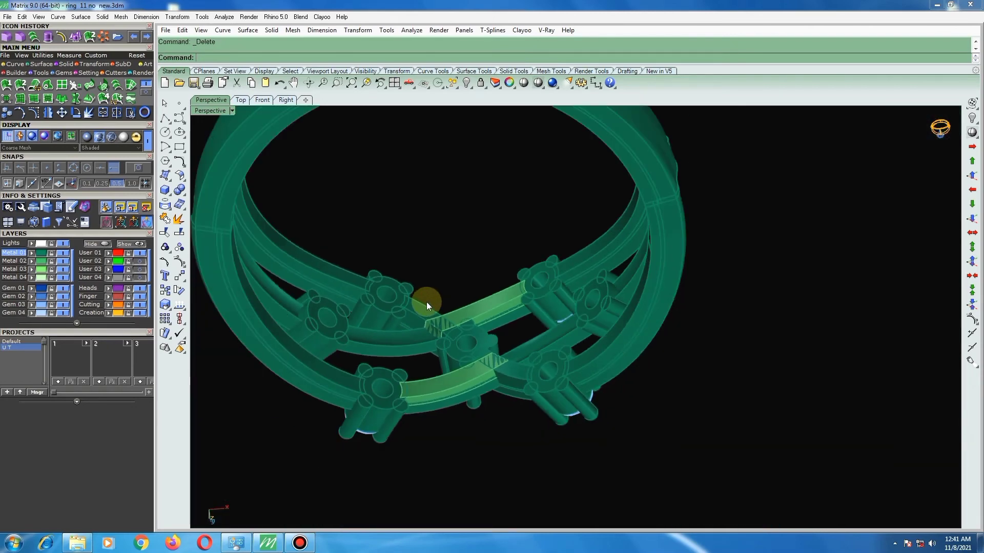
{"action": "scroll", "coordinate": [431, 324], "scroll_direction": "down", "scroll_amount": 1}
{"action": "scroll", "coordinate": [428, 326], "scroll_direction": "down", "scroll_amount": 1}
{"action": "scroll", "coordinate": [426, 328], "scroll_direction": "down", "scroll_amount": 3}
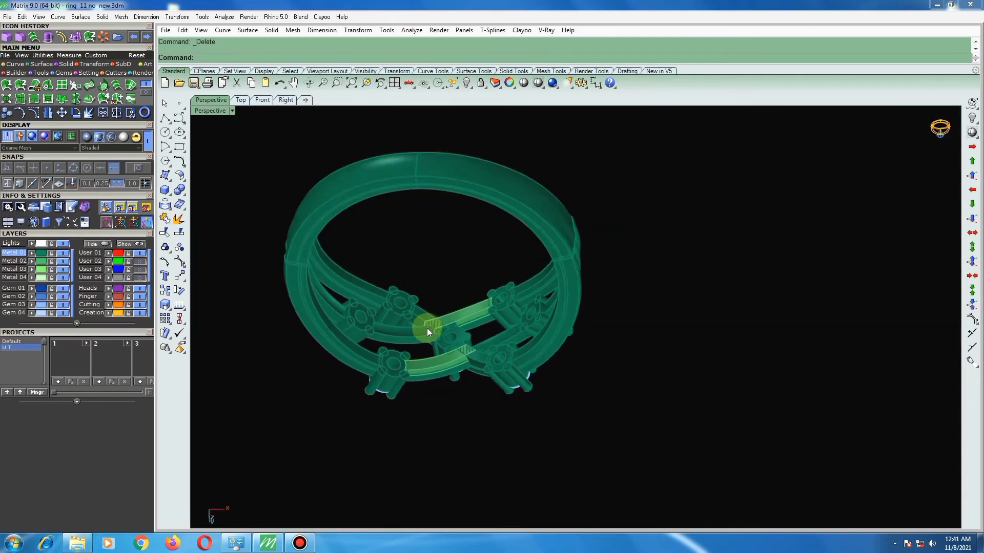
{"action": "scroll", "coordinate": [431, 331], "scroll_direction": "down", "scroll_amount": 2}
{"action": "scroll", "coordinate": [500, 333], "scroll_direction": "up", "scroll_amount": 3}
{"action": "scroll", "coordinate": [492, 310], "scroll_direction": "up", "scroll_amount": 2}
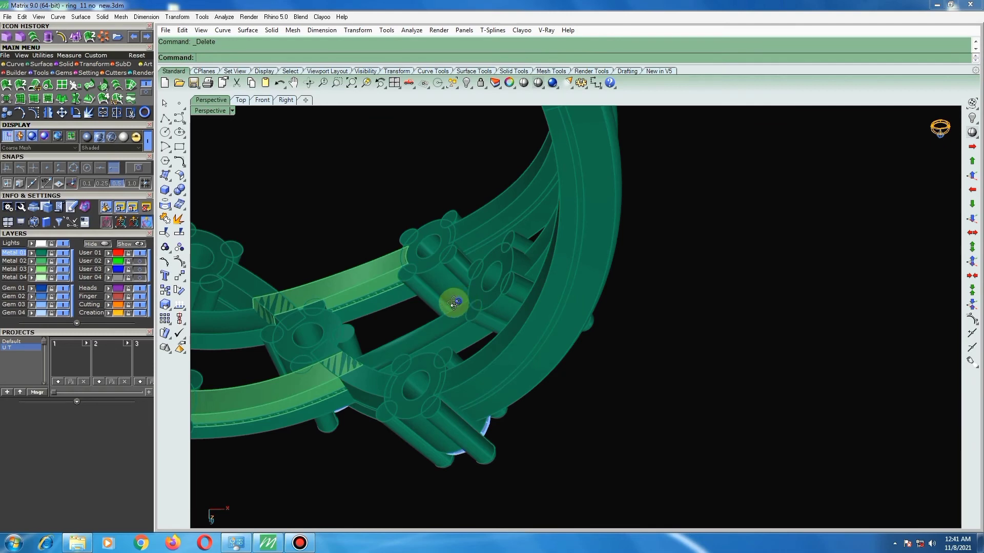
{"action": "scroll", "coordinate": [477, 307], "scroll_direction": "up", "scroll_amount": 2}
{"action": "scroll", "coordinate": [482, 311], "scroll_direction": "down", "scroll_amount": 4}
{"action": "scroll", "coordinate": [447, 368], "scroll_direction": "up", "scroll_amount": 4}
{"action": "left_click", "coordinate": [442, 353]}
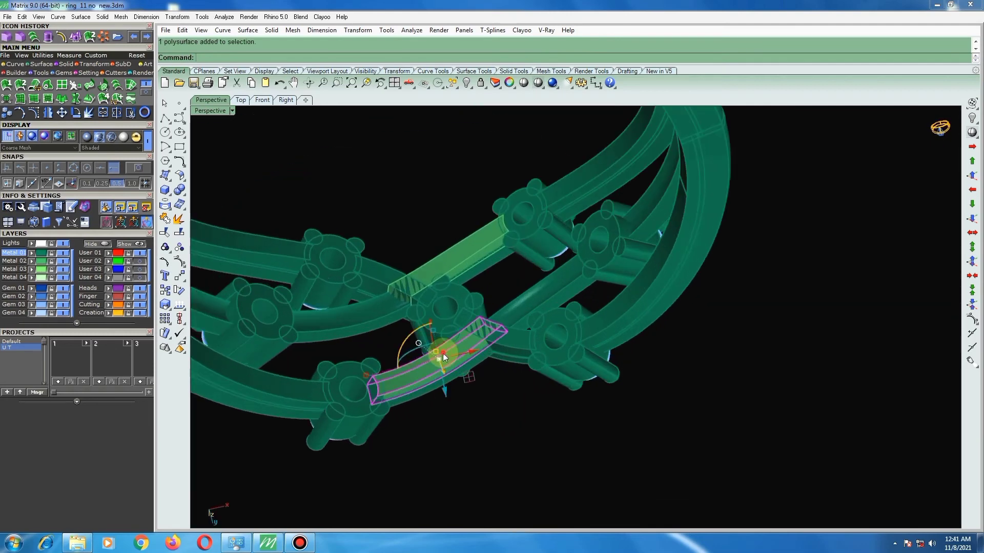
{"action": "left_click", "coordinate": [434, 259], "text": "shift"}
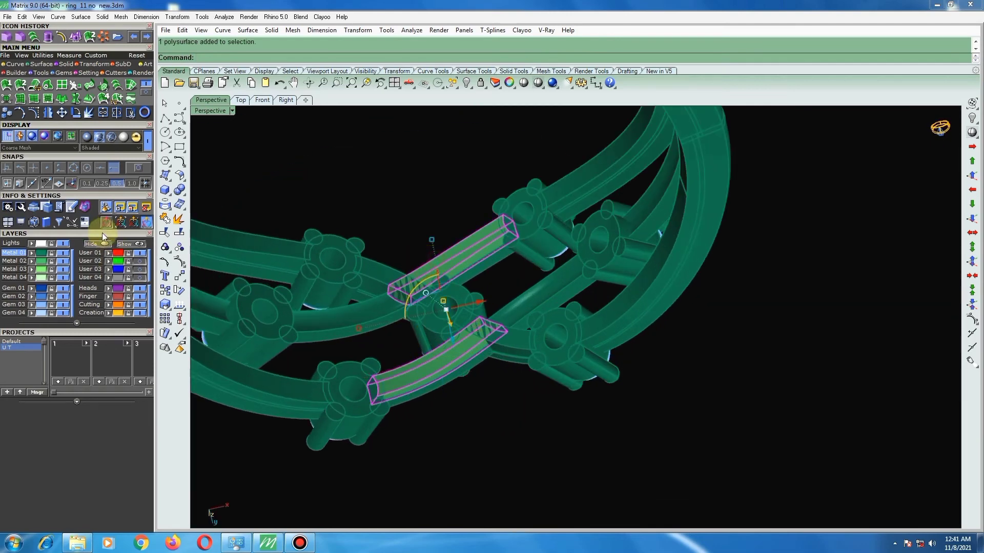
{"action": "mouse_move", "coordinate": [371, 191]}
{"action": "right_mouse_down"}
{"action": "mouse_move", "coordinate": [454, 294]}
{"action": "mouse_move", "coordinate": [394, 286]}
{"action": "mouse_move", "coordinate": [330, 244]}
{"action": "mouse_move", "coordinate": [441, 307]}
{"action": "mouse_move", "coordinate": [429, 263]}
{"action": "mouse_move", "coordinate": [544, 263]}
{"action": "mouse_move", "coordinate": [351, 193]}
{"action": "right_mouse_up"}
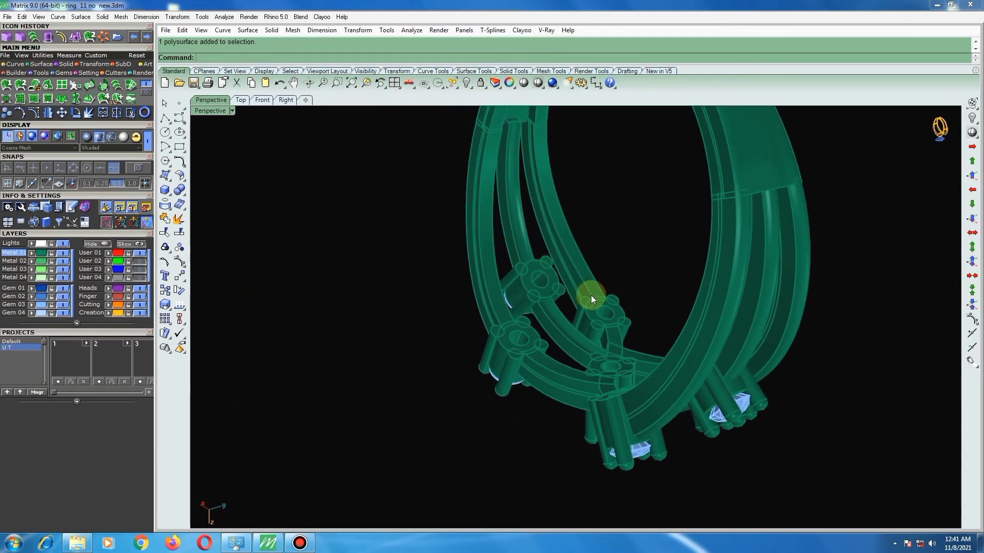
{"action": "scroll", "coordinate": [591, 295], "scroll_direction": "up", "scroll_amount": 5}
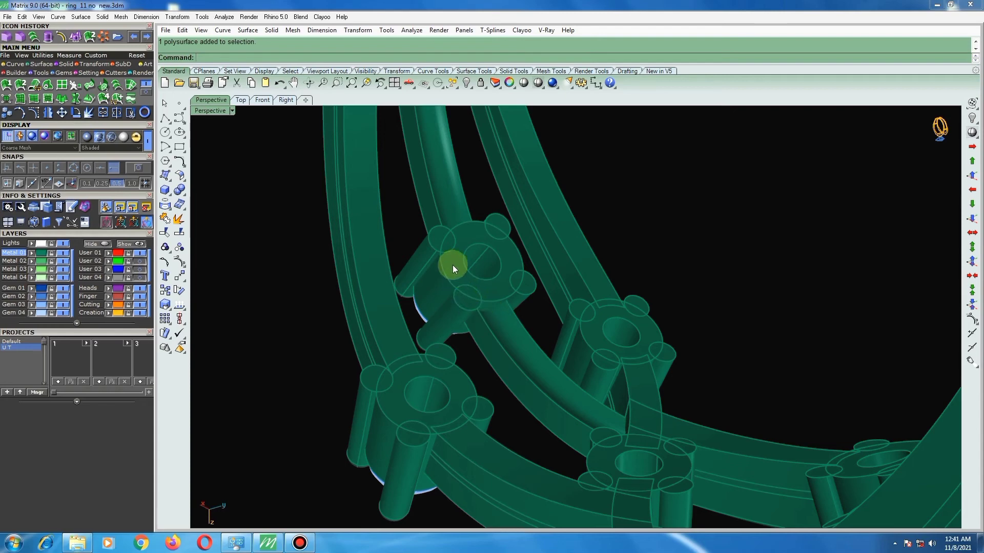
{"action": "mouse_move", "coordinate": [451, 266]}
{"action": "right_mouse_down"}
{"action": "mouse_move", "coordinate": [425, 312]}
{"action": "mouse_move", "coordinate": [391, 439]}
{"action": "mouse_move", "coordinate": [481, 453]}
{"action": "right_mouse_up"}
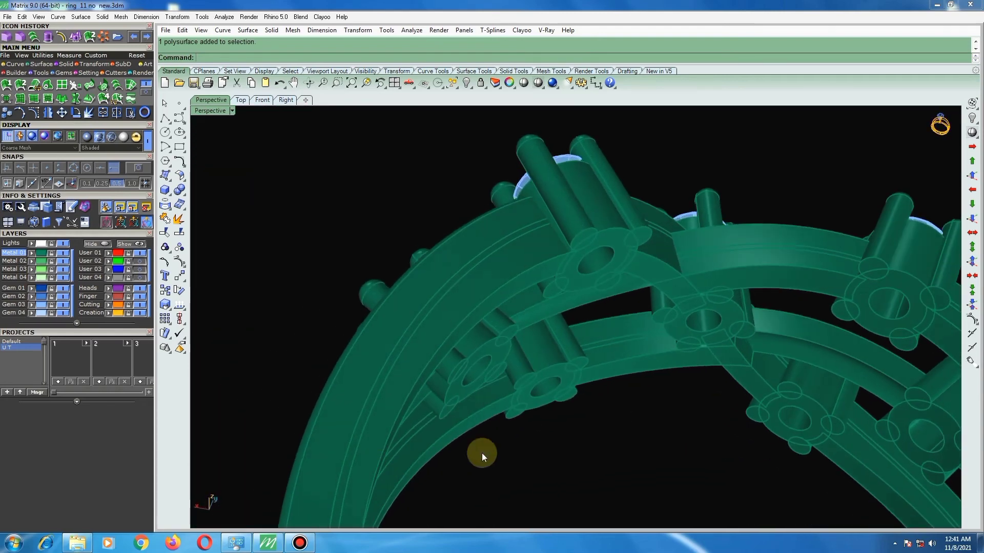
{"action": "key", "text": "ctrl+a"}
{"action": "mouse_move", "coordinate": [508, 397]}
{"action": "right_mouse_down"}
{"action": "mouse_move", "coordinate": [552, 460]}
{"action": "mouse_move", "coordinate": [605, 508]}
{"action": "right_mouse_up"}
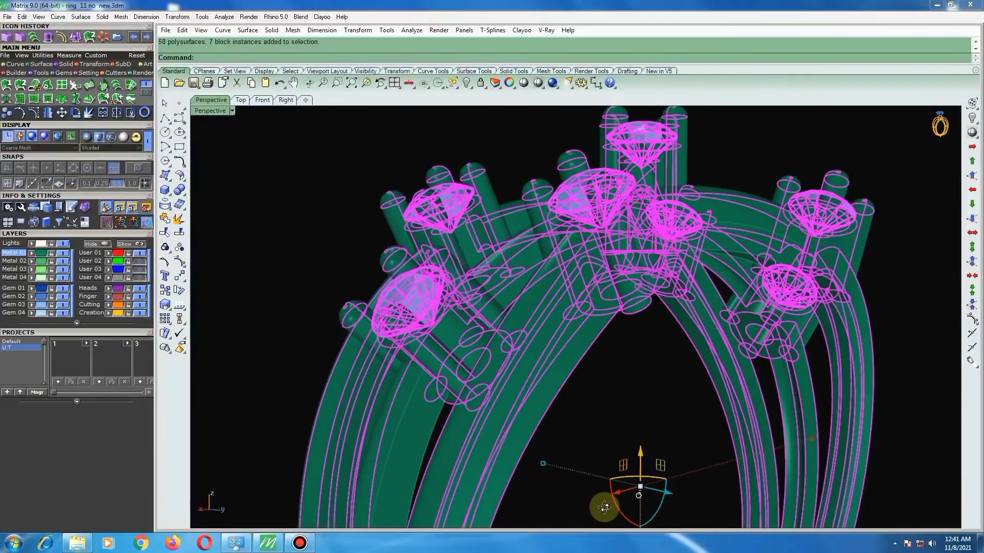
{"action": "left_click", "coordinate": [610, 439]}
{"action": "scroll", "coordinate": [512, 395], "scroll_direction": "down", "scroll_amount": 3}
{"action": "key", "text": "ctrl+a"}
{"action": "mouse_move", "coordinate": [509, 382]}
{"action": "right_mouse_down"}
{"action": "mouse_move", "coordinate": [451, 250]}
{"action": "mouse_move", "coordinate": [398, 224]}
{"action": "right_mouse_up"}
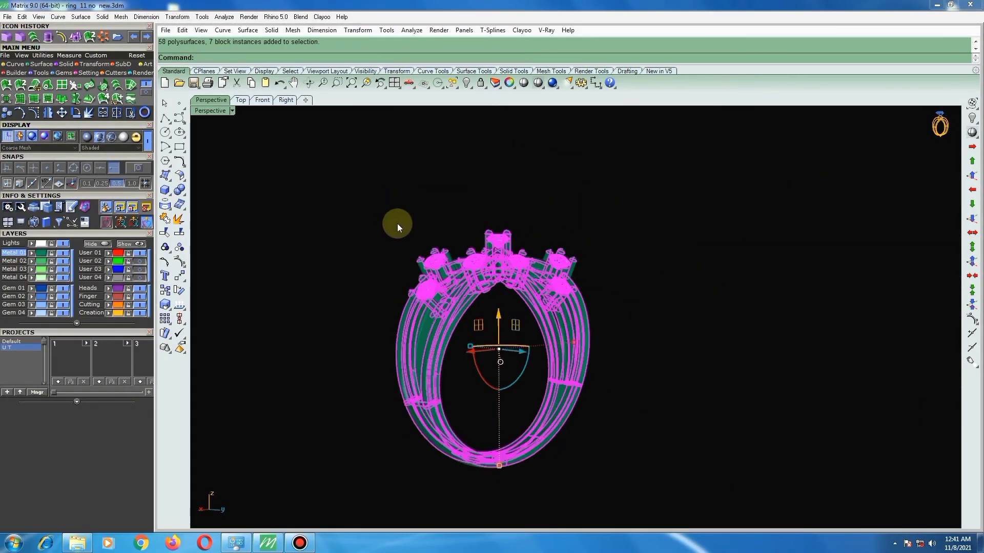
{"action": "left_click", "coordinate": [178, 247]}
{"action": "scroll", "coordinate": [434, 284], "scroll_direction": "up", "scroll_amount": 3}
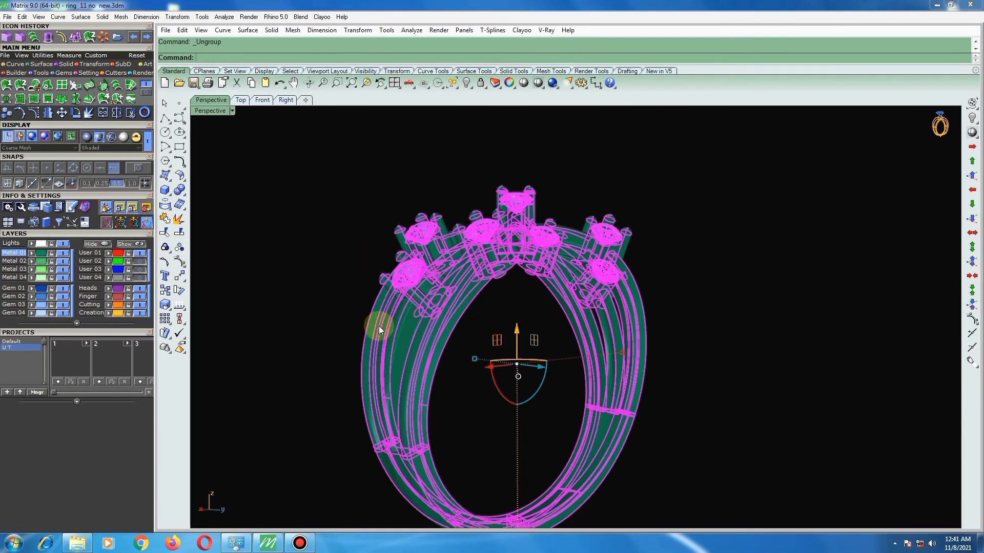
{"action": "left_click", "coordinate": [379, 326]}
{"action": "right_click_drag", "start_coordinate": [412, 311], "coordinate": [432, 313]}
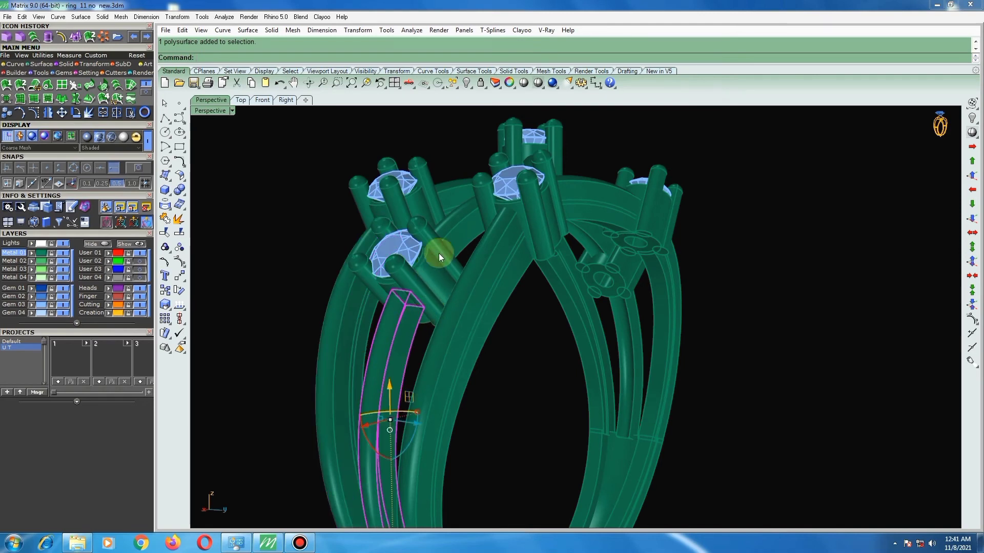
{"action": "left_click", "coordinate": [453, 232], "text": "shift"}
{"action": "left_click", "coordinate": [403, 253], "text": "shift"}
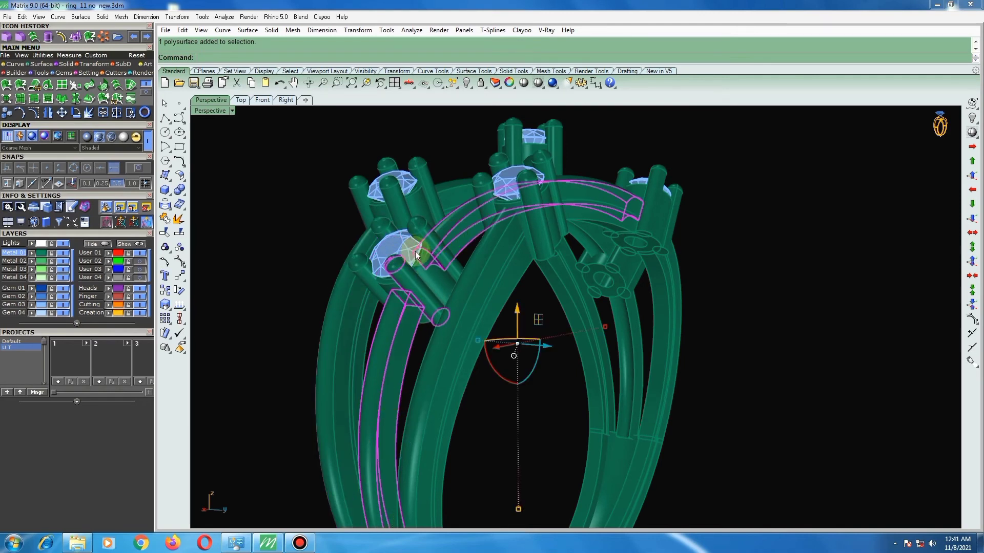
{"action": "left_click", "coordinate": [518, 336]}
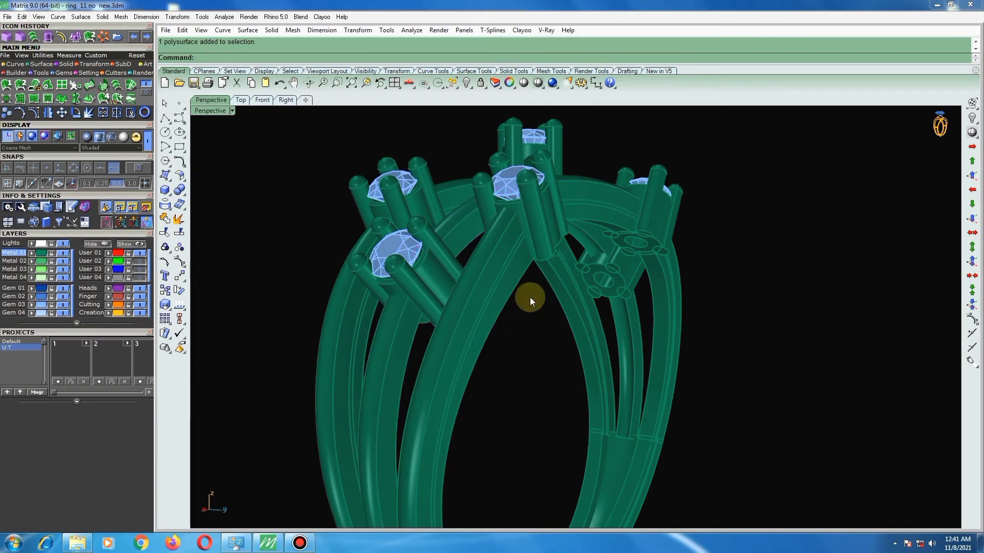
{"action": "key", "text": "ctrl+z"}
{"action": "left_click", "coordinate": [417, 271]}
{"action": "left_click", "coordinate": [554, 367]}
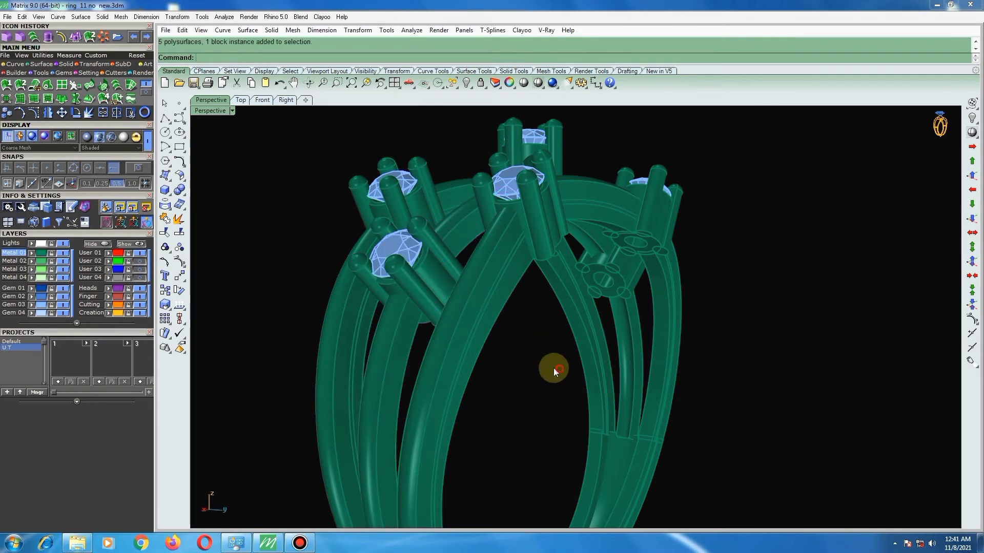
{"action": "left_click", "coordinate": [406, 328]}
{"action": "left_click", "coordinate": [452, 245], "text": "shift"}
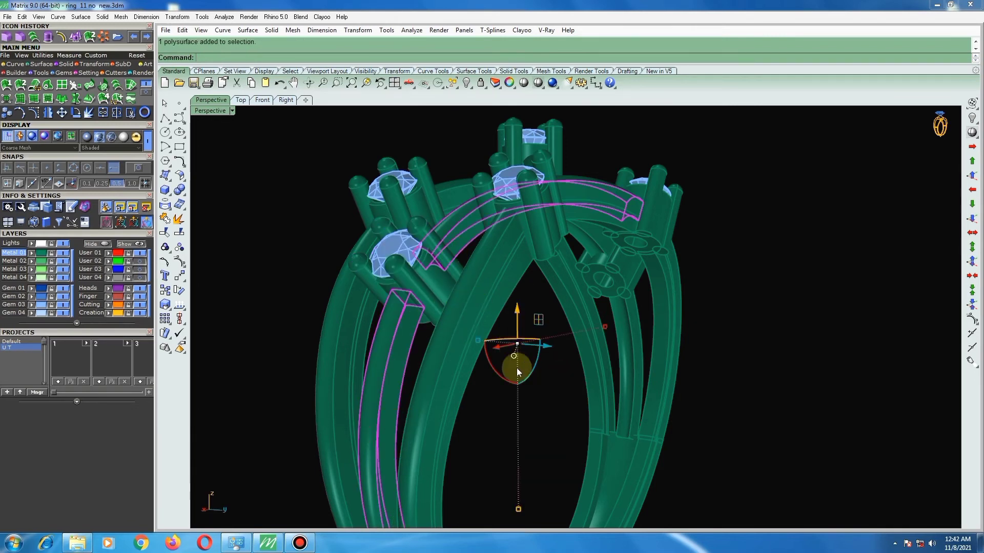
{"action": "right_click_drag", "start_coordinate": [517, 368], "coordinate": [389, 327]}
{"action": "left_click", "coordinate": [551, 432]}
{"action": "scroll", "coordinate": [478, 367], "scroll_direction": "up", "scroll_amount": 3}
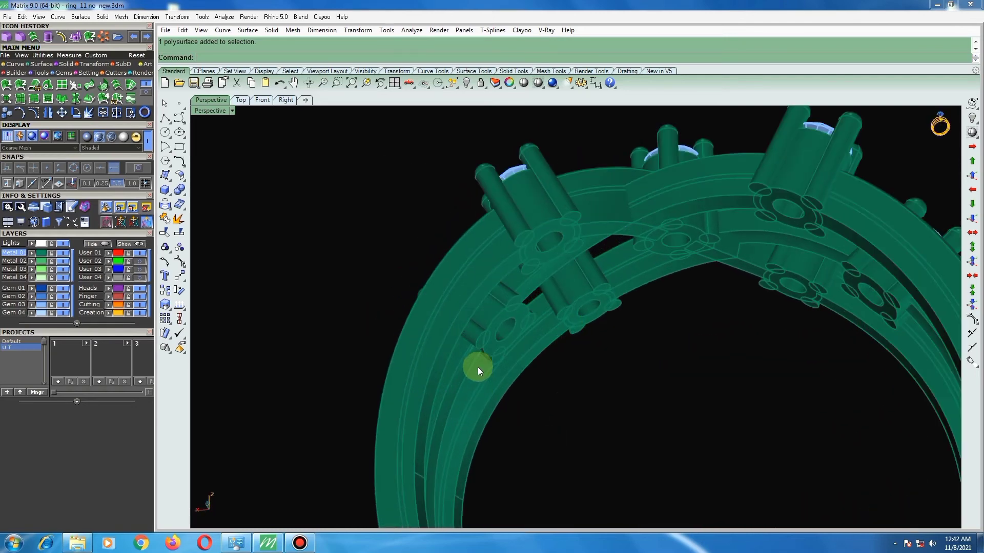
{"action": "mouse_move", "coordinate": [562, 415]}
{"action": "right_mouse_down"}
{"action": "mouse_move", "coordinate": [538, 336]}
{"action": "mouse_move", "coordinate": [423, 282]}
{"action": "right_mouse_up"}
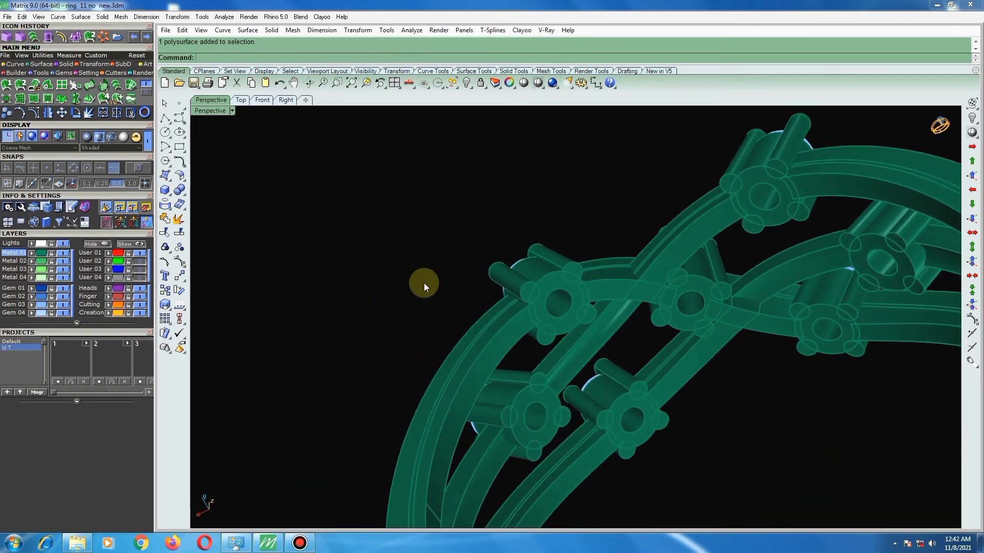
Extract the band surface beneath the lower settings and untrim its edge.
{"action": "right_click", "coordinate": [179, 219]}
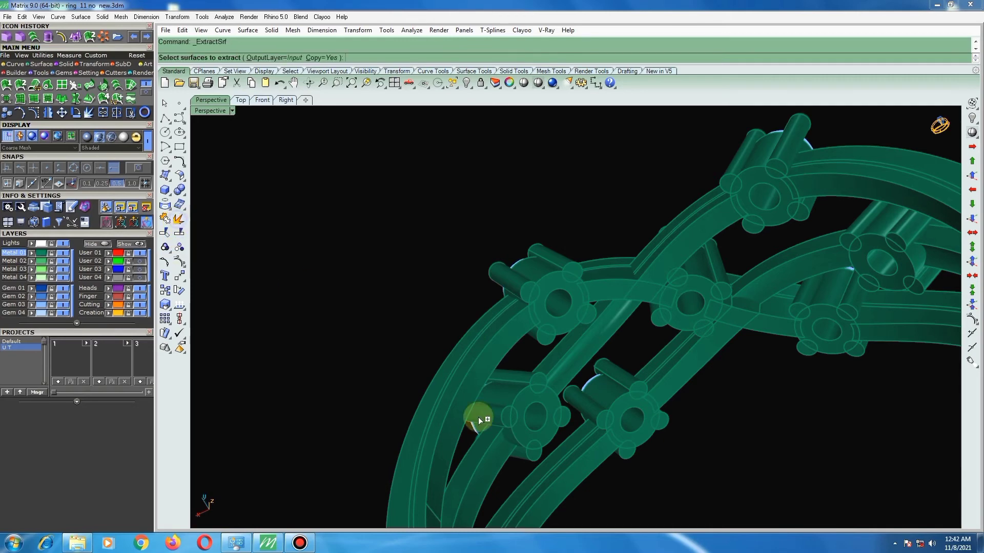
{"action": "scroll", "coordinate": [490, 462], "scroll_direction": "up", "scroll_amount": 2}
{"action": "left_click", "coordinate": [496, 459]}
{"action": "right_click", "coordinate": [514, 459]}
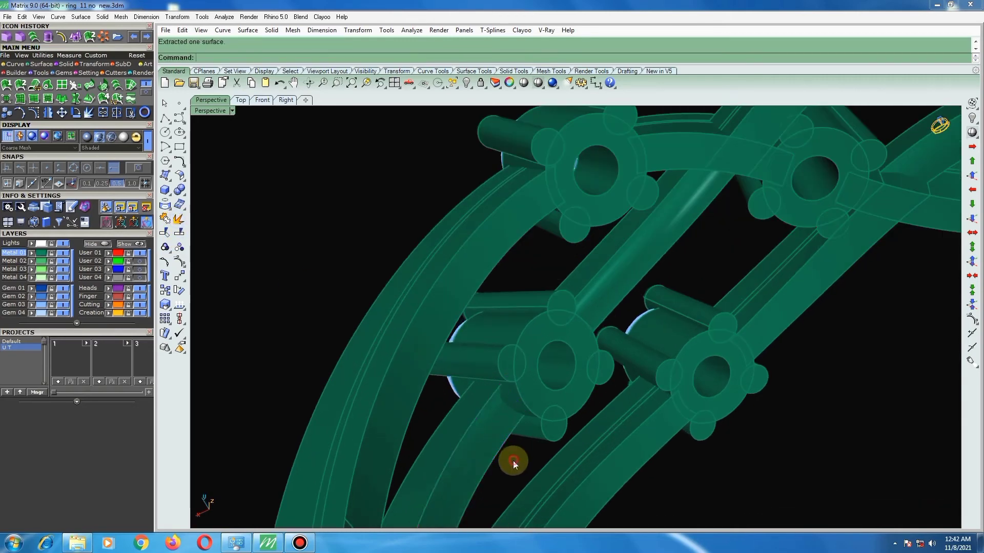
{"action": "left_click", "coordinate": [165, 232]}
{"action": "left_click", "coordinate": [486, 404]}
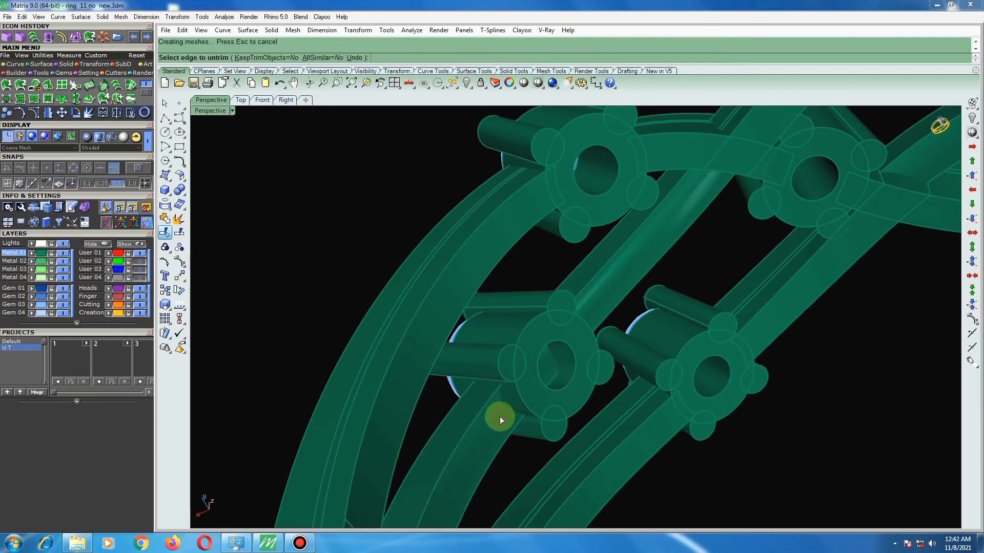
{"action": "right_click", "coordinate": [499, 416]}
Lock the untrimmed band strip so it greys out, then view the ring from above.
{"action": "left_click", "coordinate": [475, 410]}
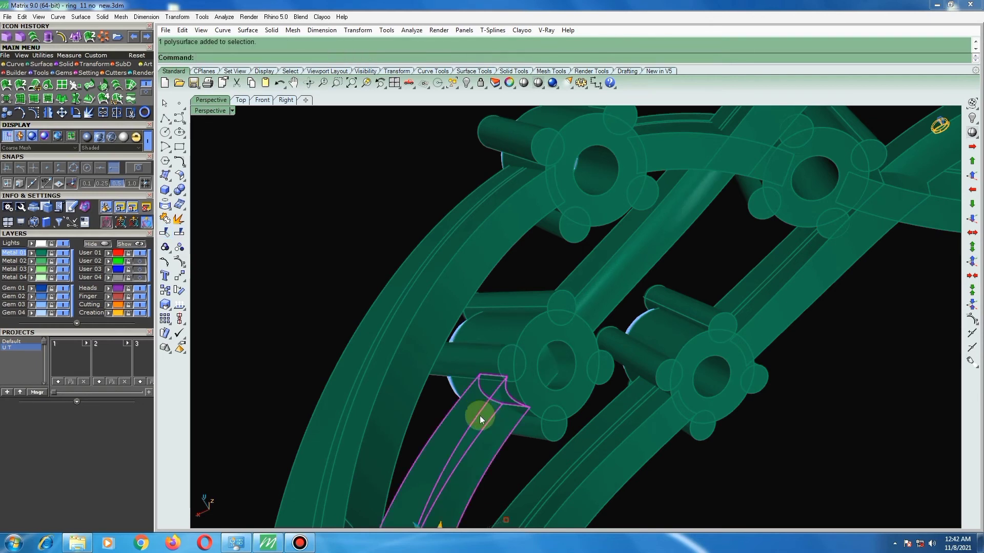
{"action": "left_click", "coordinate": [481, 82]}
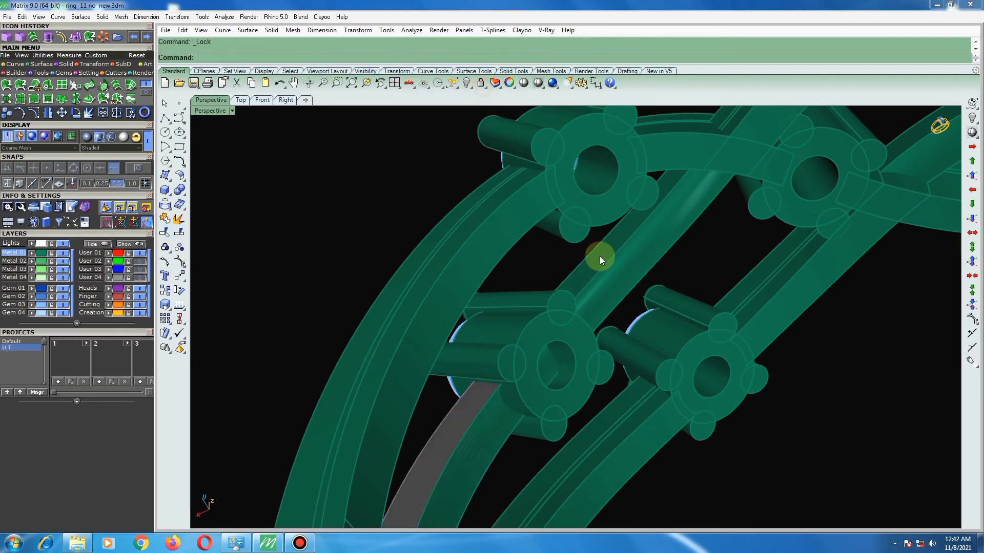
{"action": "right_click_drag", "start_coordinate": [570, 280], "coordinate": [527, 308]}
{"action": "scroll", "coordinate": [535, 323], "scroll_direction": "down", "scroll_amount": 5}
{"action": "scroll", "coordinate": [505, 328], "scroll_direction": "up", "scroll_amount": 5}
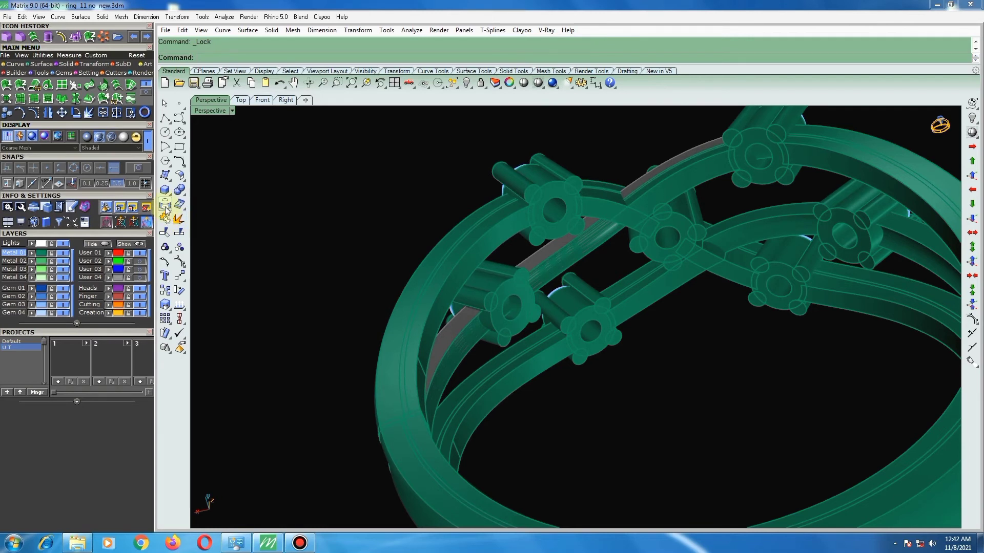
Loft a strip surface between the two band curves.
{"action": "left_click", "coordinate": [75, 85]}
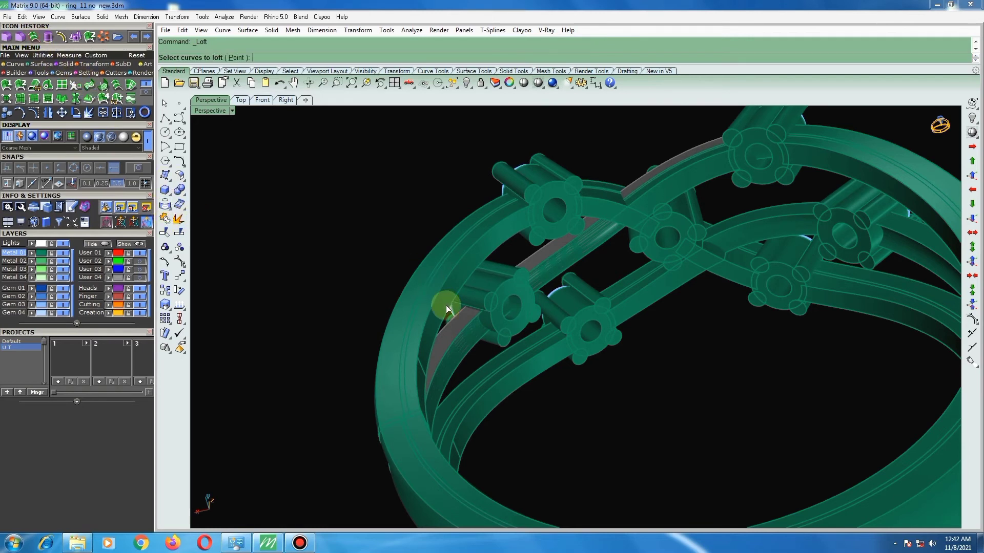
{"action": "left_click", "coordinate": [471, 349]}
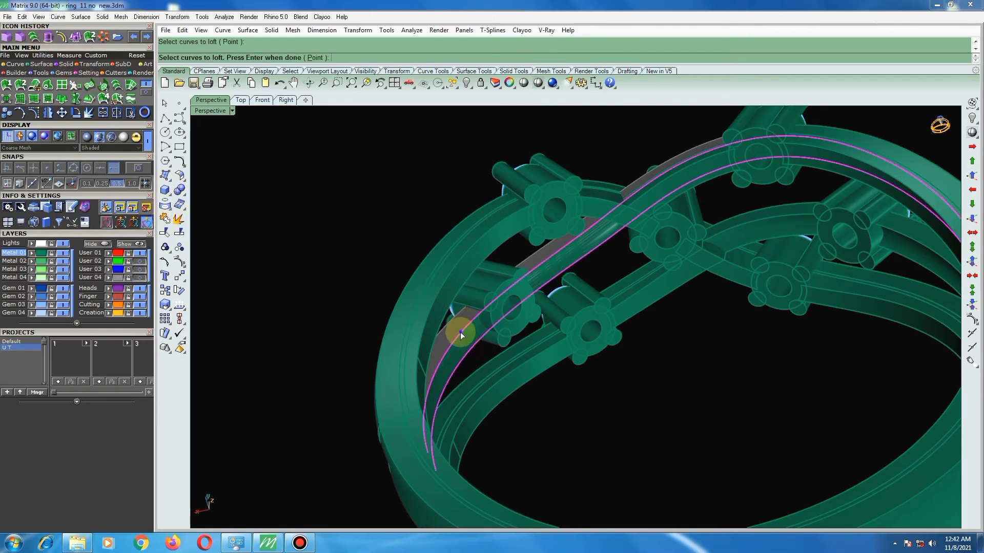
{"action": "key", "text": "Return"}
{"action": "left_click", "coordinate": [384, 261]}
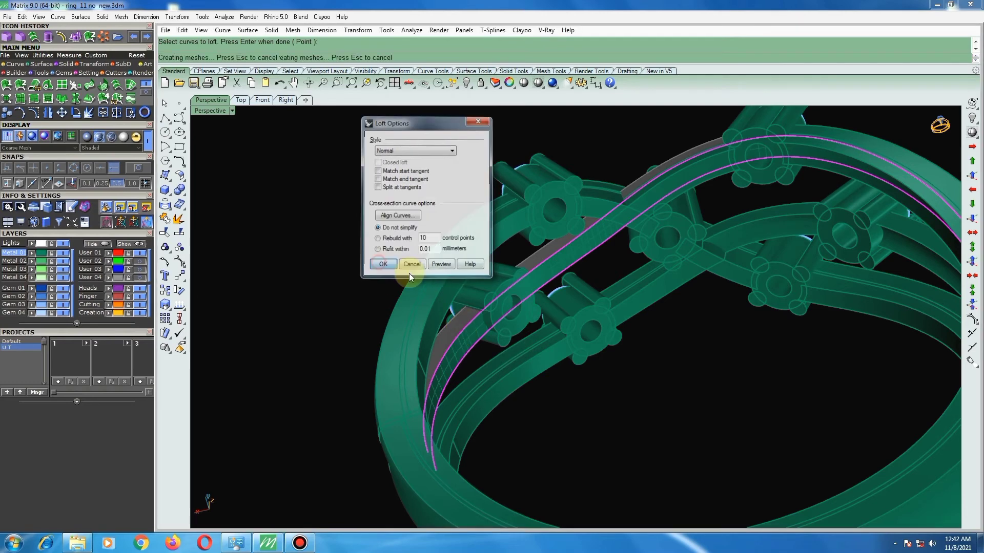
{"action": "mouse_move", "coordinate": [409, 272]}
{"action": "right_mouse_down"}
{"action": "mouse_move", "coordinate": [457, 296]}
{"action": "mouse_move", "coordinate": [420, 312]}
{"action": "right_mouse_up"}
Split the lofted strip by isocurve and delete its middle piece.
{"action": "left_click", "coordinate": [536, 273]}
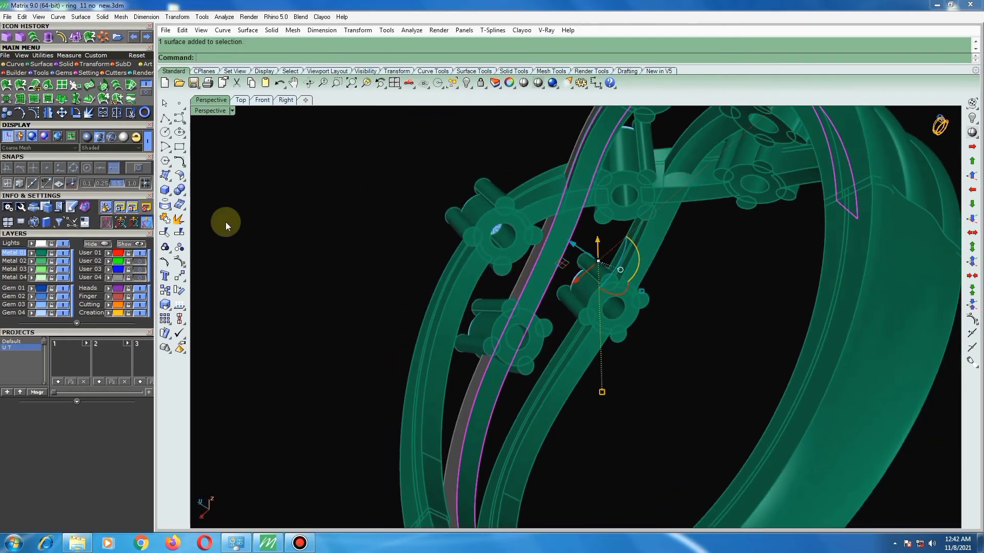
{"action": "right_click", "coordinate": [179, 232]}
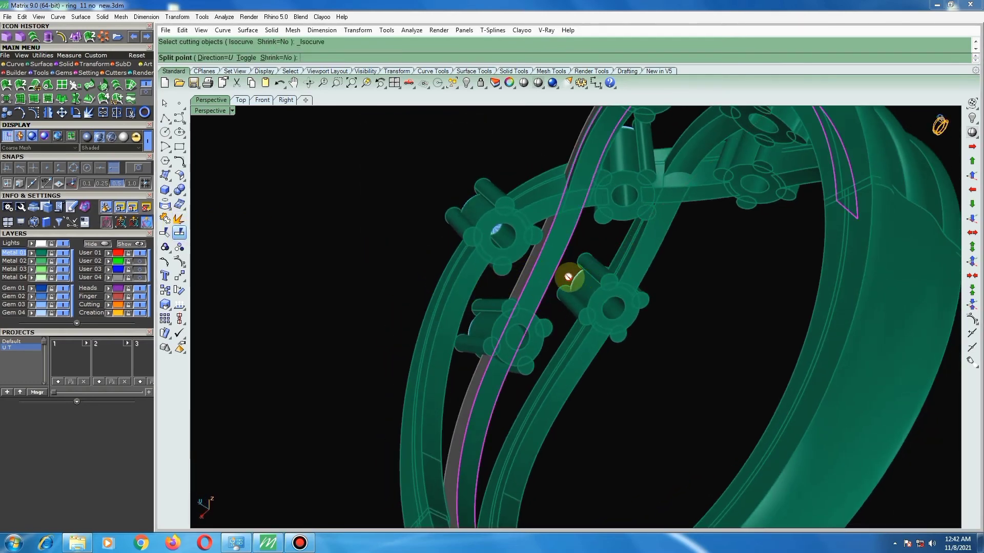
{"action": "scroll", "coordinate": [541, 287], "scroll_direction": "up", "scroll_amount": 3}
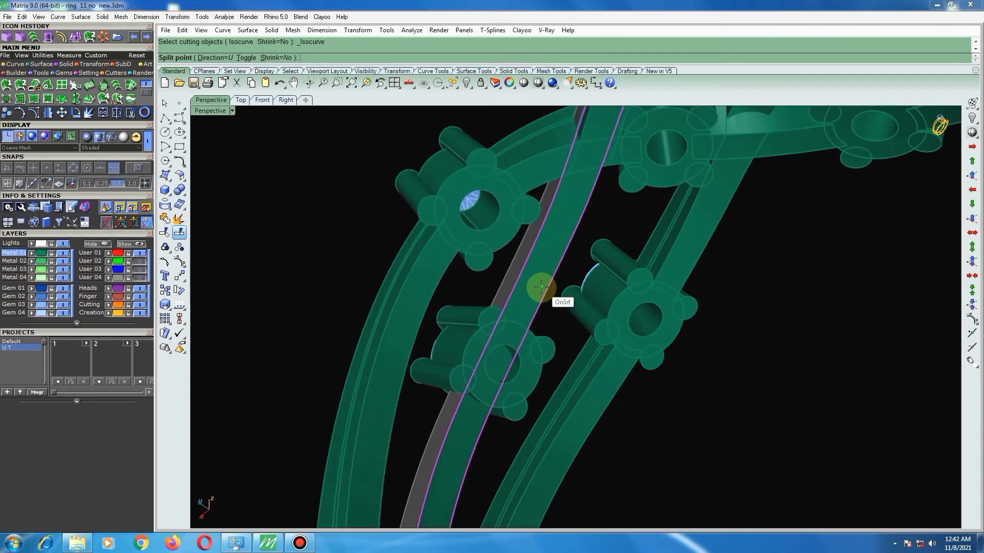
{"action": "left_click", "coordinate": [467, 437]}
{"action": "key", "text": "Delete"}
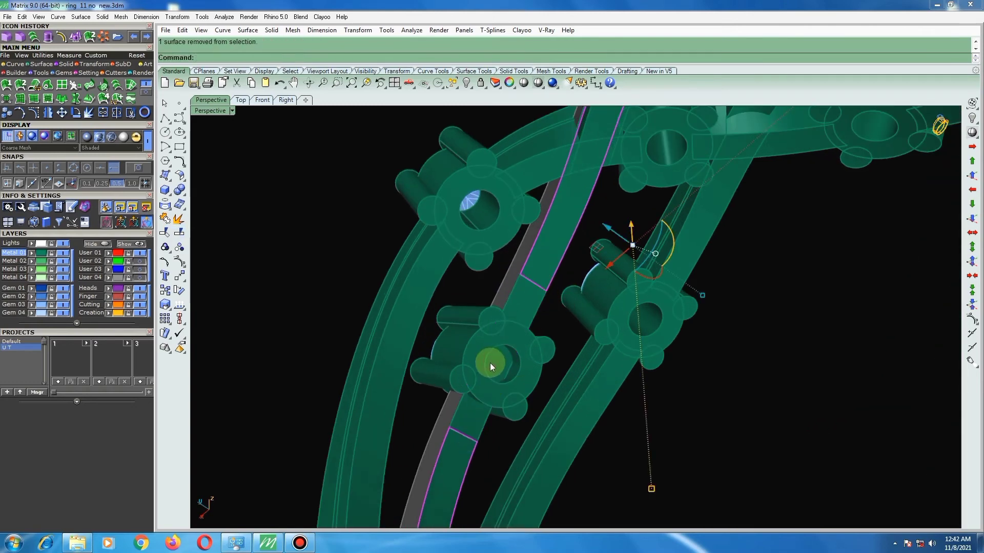
{"action": "key", "text": "Escape"}
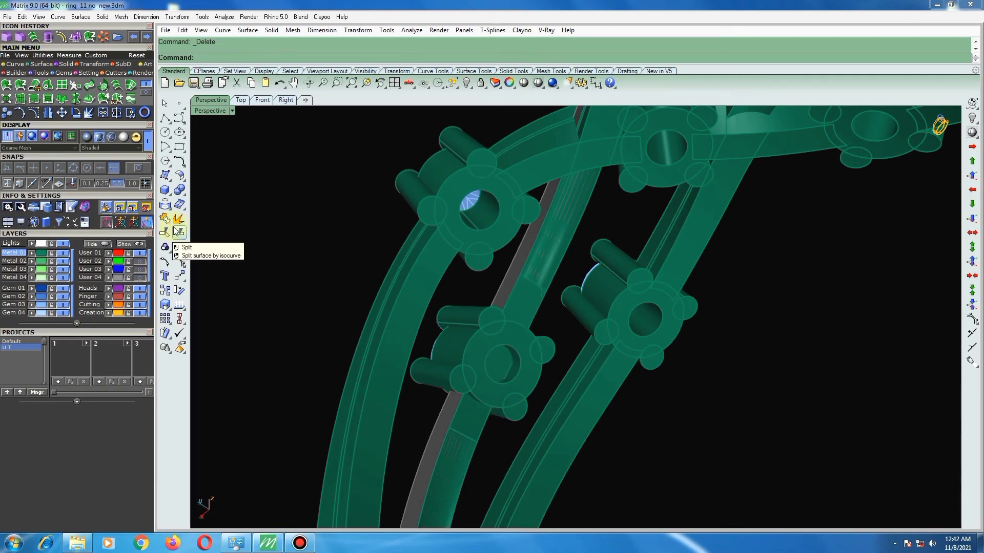
Extend the strip's cut edge outward with Extend Surface.
{"action": "left_click", "coordinate": [179, 176]}
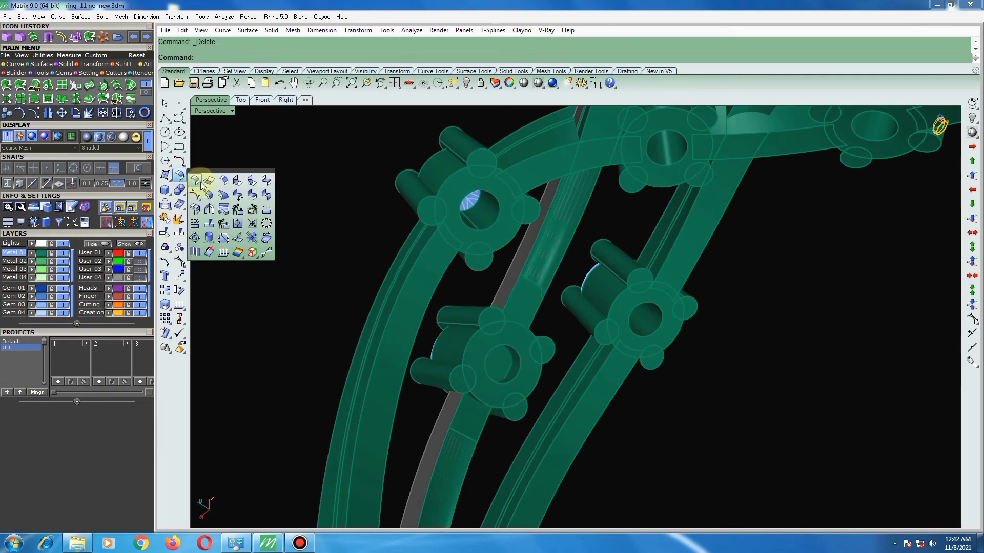
{"action": "left_click", "coordinate": [506, 301]}
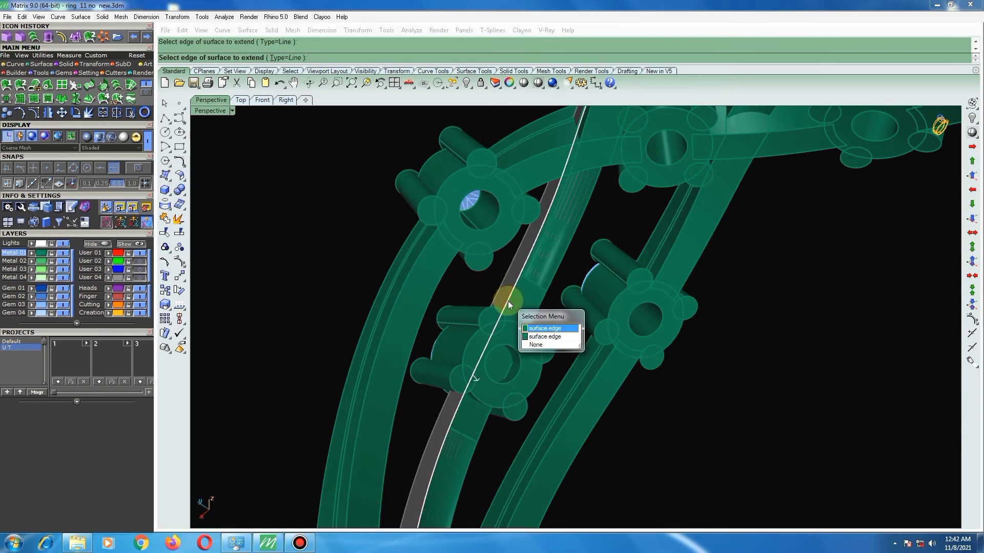
{"action": "left_click", "coordinate": [536, 334]}
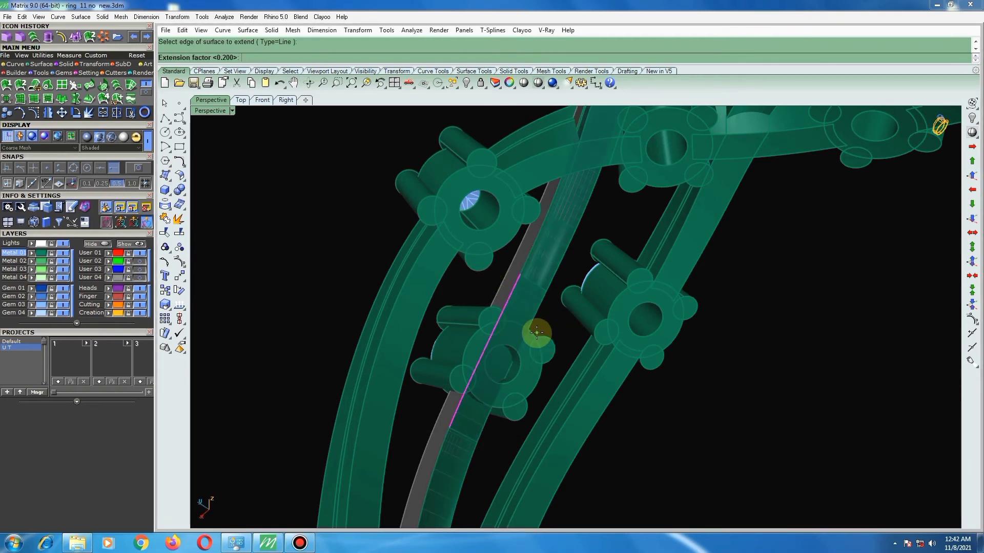
{"action": "type", "text": "1"}
{"action": "left_click", "coordinate": [536, 334]}
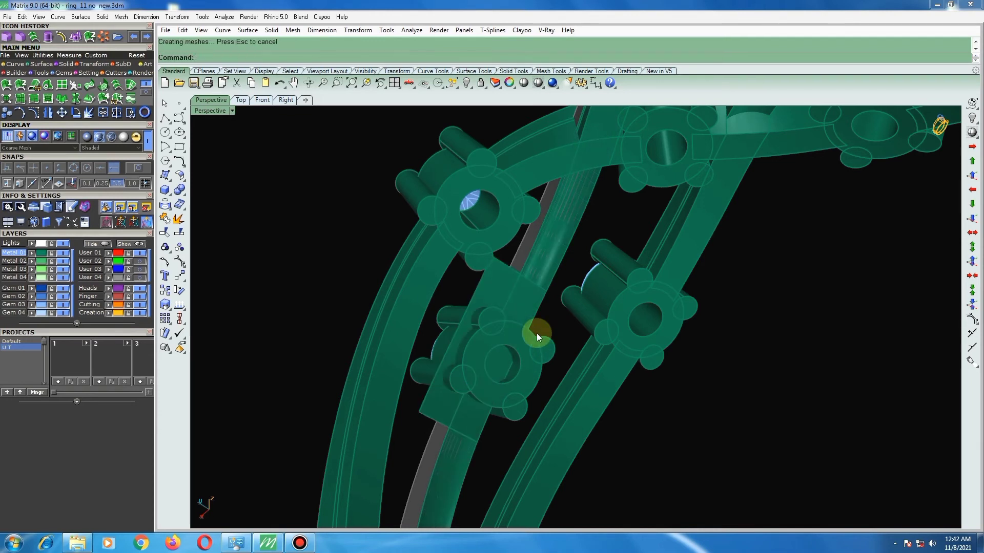
Extend the strip's opposite edge by the default amount and select the resulting plate.
{"action": "right_click", "coordinate": [539, 332]}
{"action": "left_click", "coordinate": [535, 318]}
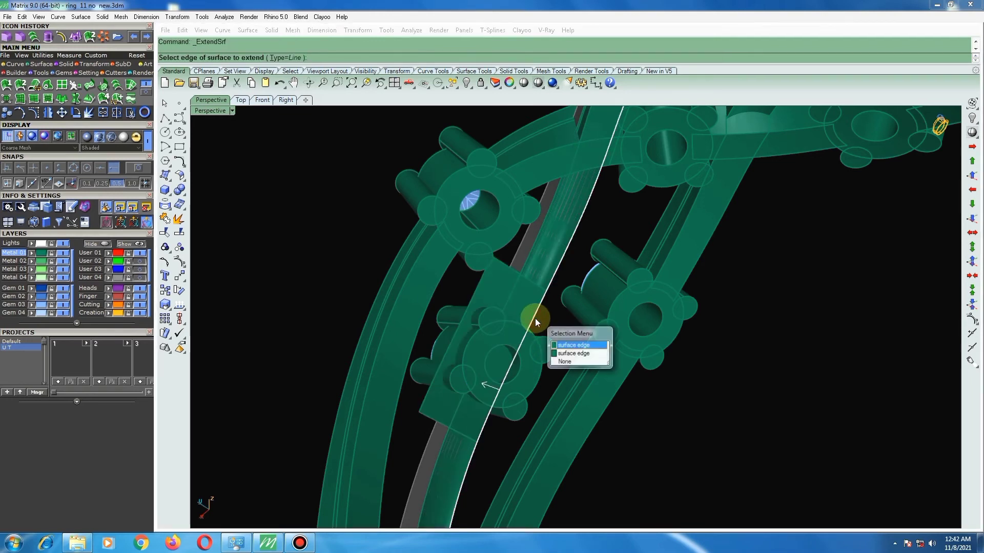
{"action": "left_click", "coordinate": [564, 348]}
{"action": "key", "text": "Return"}
{"action": "mouse_move", "coordinate": [566, 355]}
{"action": "right_mouse_down"}
{"action": "mouse_move", "coordinate": [490, 328]}
{"action": "mouse_move", "coordinate": [570, 318]}
{"action": "mouse_move", "coordinate": [554, 306]}
{"action": "right_mouse_up"}
{"action": "scroll", "coordinate": [492, 317], "scroll_direction": "down", "scroll_amount": 3}
{"action": "left_click", "coordinate": [495, 300]}
{"action": "mouse_move", "coordinate": [422, 392]}
{"action": "right_mouse_down"}
{"action": "mouse_move", "coordinate": [397, 460]}
{"action": "mouse_move", "coordinate": [457, 459]}
{"action": "mouse_move", "coordinate": [446, 439]}
{"action": "mouse_move", "coordinate": [468, 421]}
{"action": "right_mouse_up"}
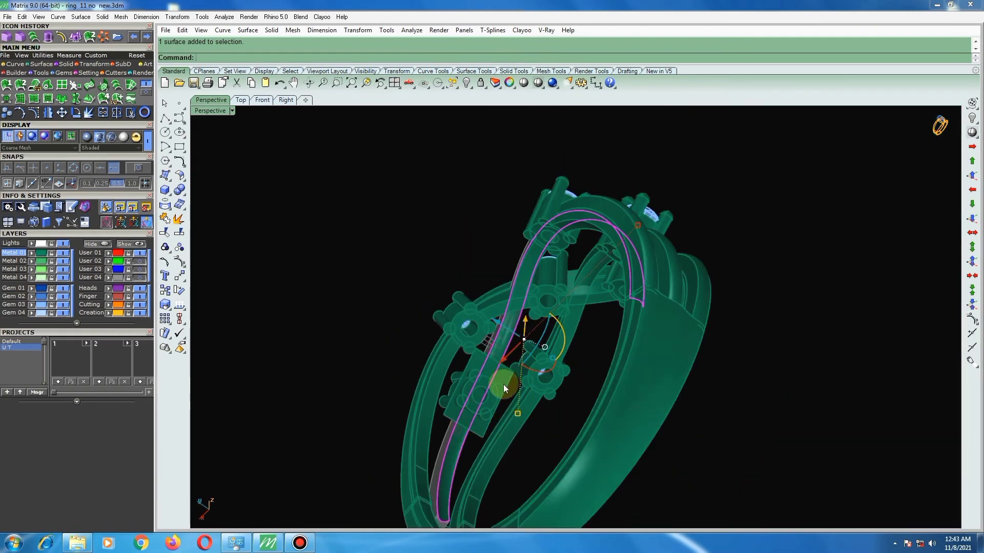
Boolean-split the lower setting and its gem using the plate as cutter.
{"action": "left_click", "coordinate": [395, 266]}
{"action": "scroll", "coordinate": [493, 404], "scroll_direction": "up", "scroll_amount": 3}
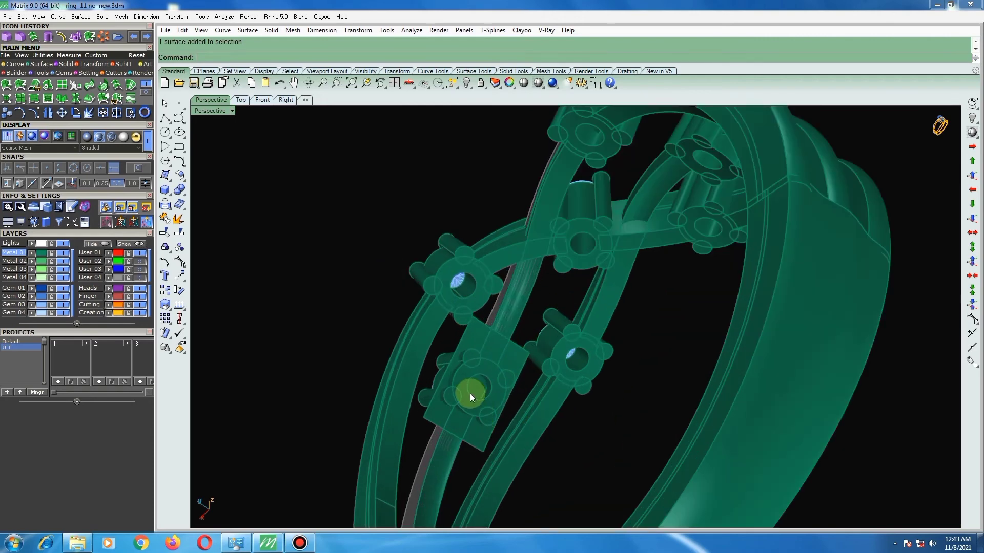
{"action": "scroll", "coordinate": [469, 393], "scroll_direction": "up", "scroll_amount": 2}
{"action": "left_click", "coordinate": [463, 368]}
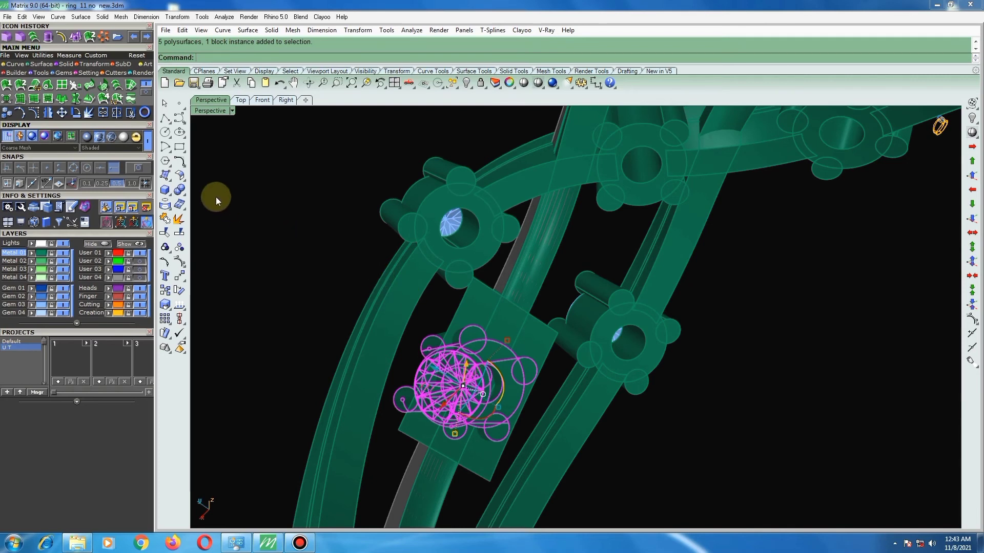
{"action": "left_click", "coordinate": [180, 189]}
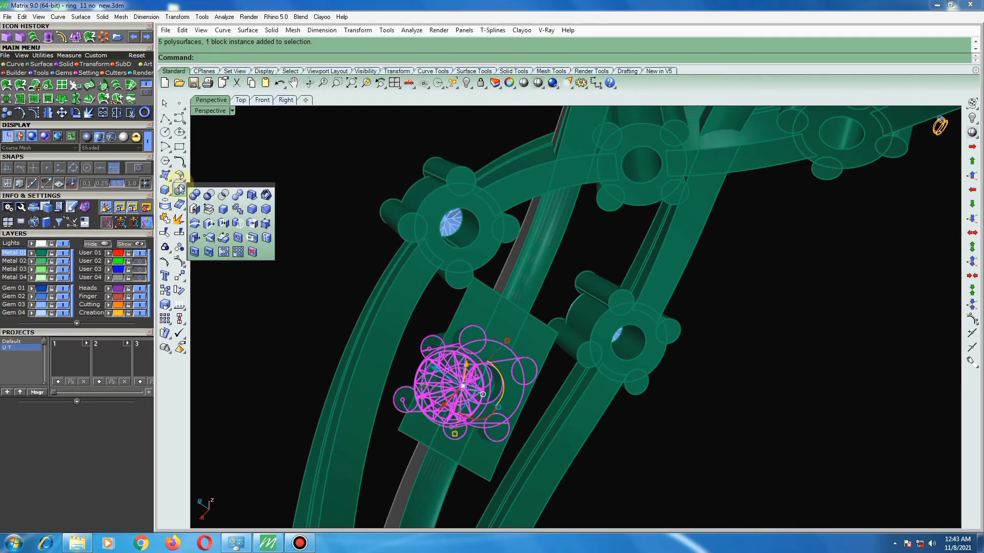
{"action": "left_click", "coordinate": [252, 196]}
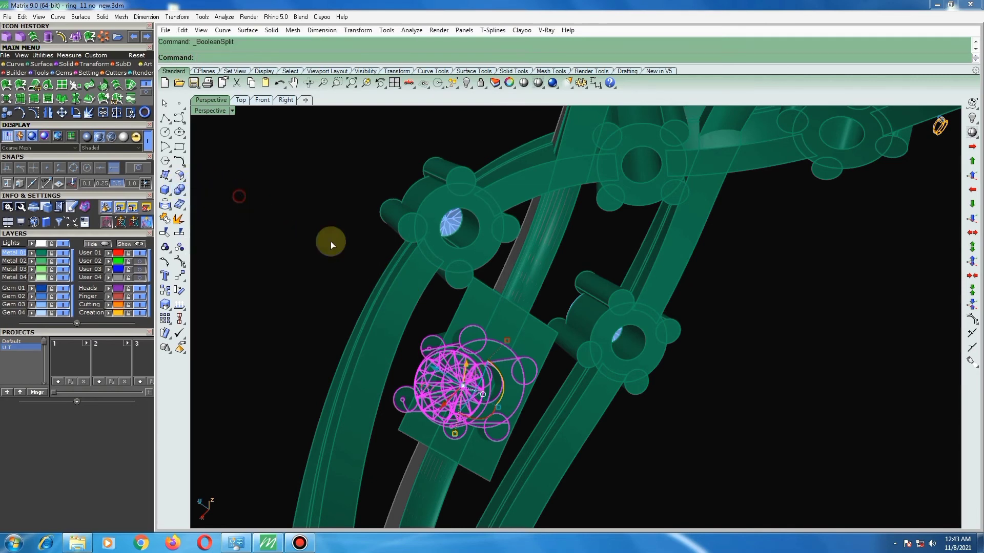
{"action": "left_click", "coordinate": [469, 311]}
{"action": "key", "text": "Return"}
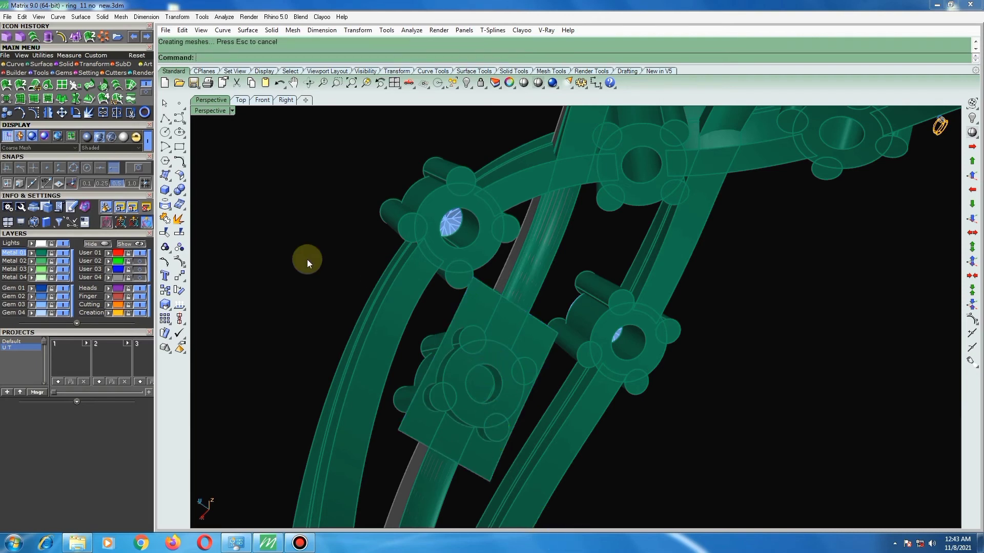
Remove the split-off circle pieces from the setting's group, delete them, and select the plate.
{"action": "left_click", "coordinate": [164, 247]}
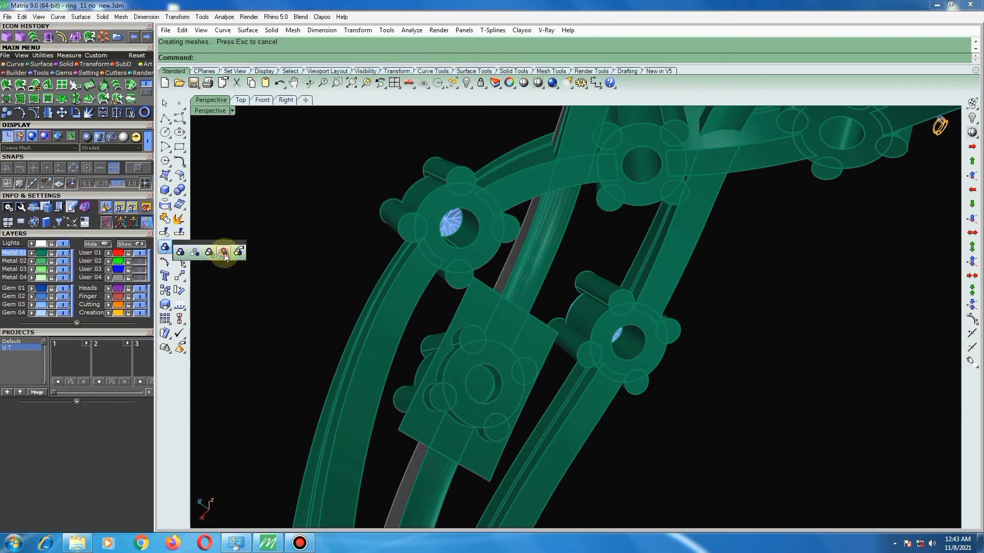
{"action": "left_click", "coordinate": [229, 250]}
{"action": "left_click", "coordinate": [442, 396]}
{"action": "left_click", "coordinate": [476, 414]}
{"action": "left_click", "coordinate": [468, 337]}
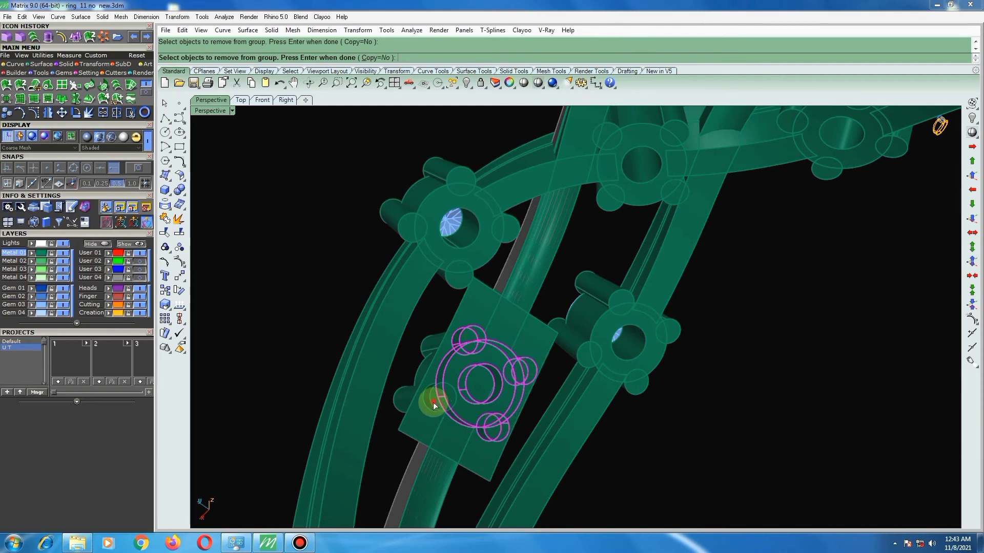
{"action": "key", "text": "Return"}
{"action": "key", "text": "Delete"}
{"action": "mouse_move", "coordinate": [475, 374]}
{"action": "right_mouse_down"}
{"action": "mouse_move", "coordinate": [459, 346]}
{"action": "mouse_move", "coordinate": [468, 340]}
{"action": "right_mouse_up"}
{"action": "left_click", "coordinate": [462, 321]}
Loft a new surface between the band curves and select it.
{"action": "scroll", "coordinate": [461, 321], "scroll_direction": "down", "scroll_amount": 3}
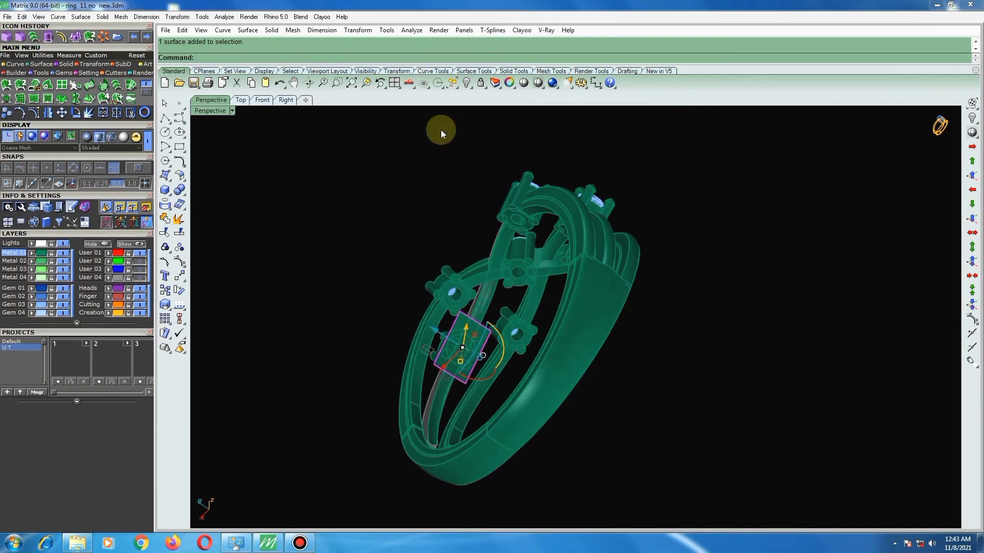
{"action": "mouse_move", "coordinate": [436, 226]}
{"action": "right_mouse_down"}
{"action": "mouse_move", "coordinate": [533, 417]}
{"action": "mouse_move", "coordinate": [487, 249]}
{"action": "mouse_move", "coordinate": [459, 219]}
{"action": "mouse_move", "coordinate": [439, 364]}
{"action": "right_mouse_up"}
{"action": "scroll", "coordinate": [439, 365], "scroll_direction": "up", "scroll_amount": 3}
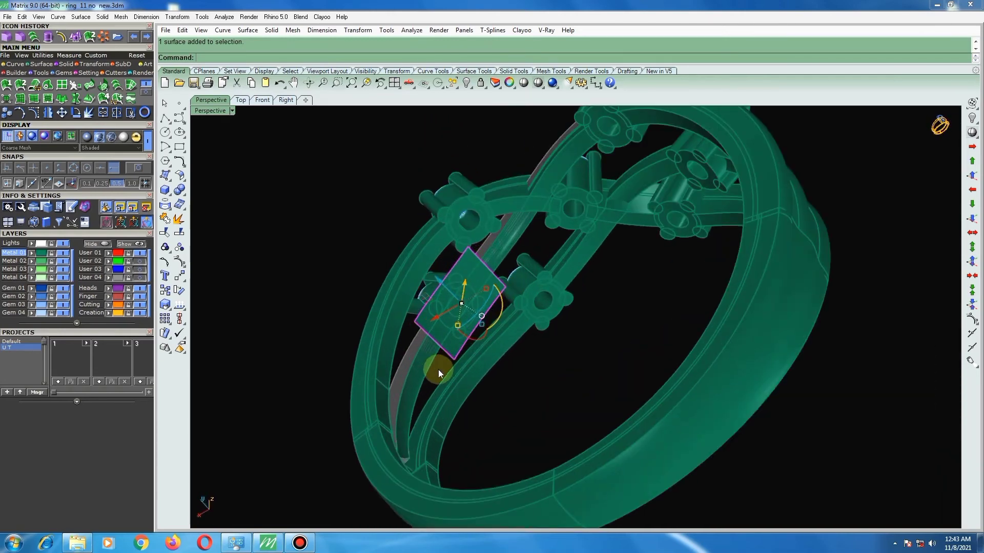
{"action": "left_click", "coordinate": [439, 370]}
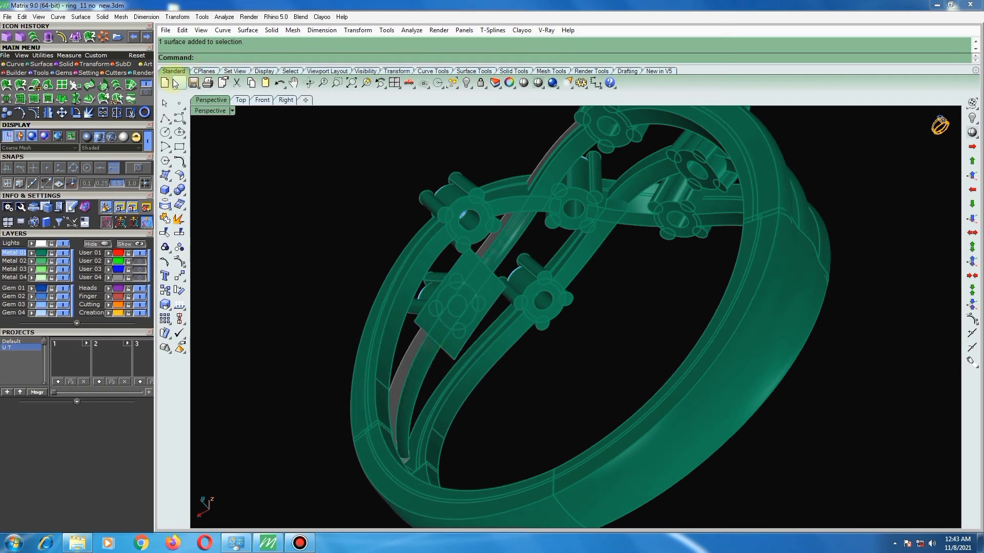
{"action": "left_click", "coordinate": [34, 37]}
{"action": "left_click", "coordinate": [428, 361]}
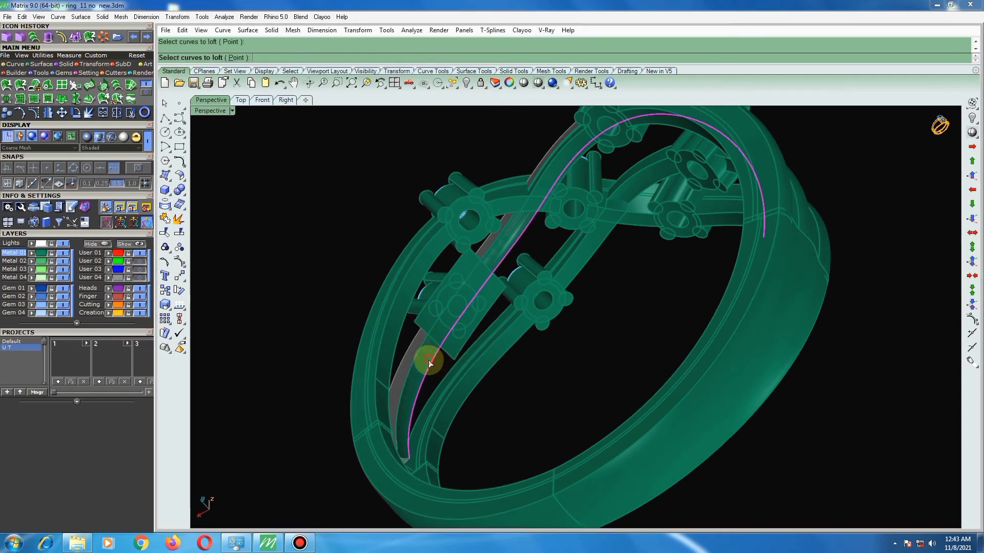
{"action": "key", "text": "Return"}
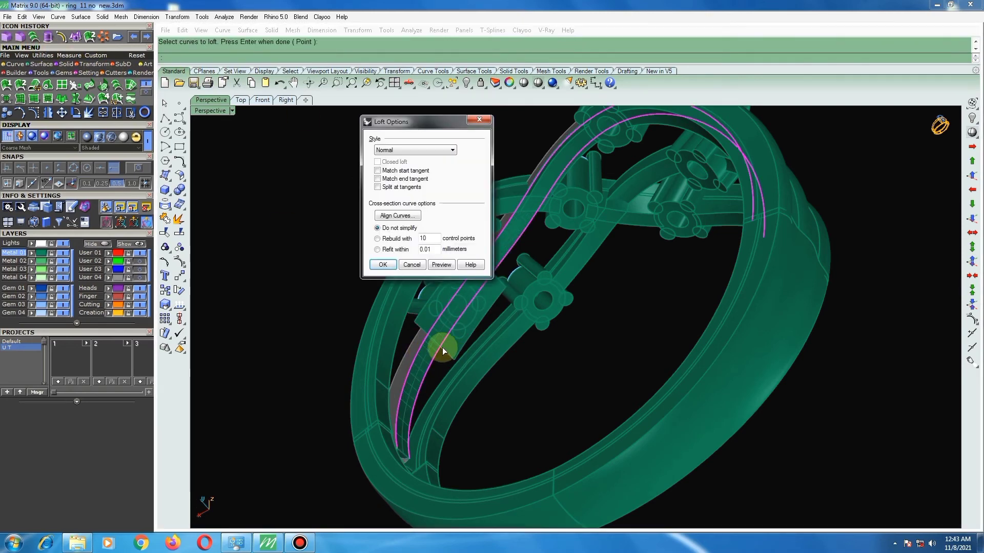
{"action": "key", "text": "Return"}
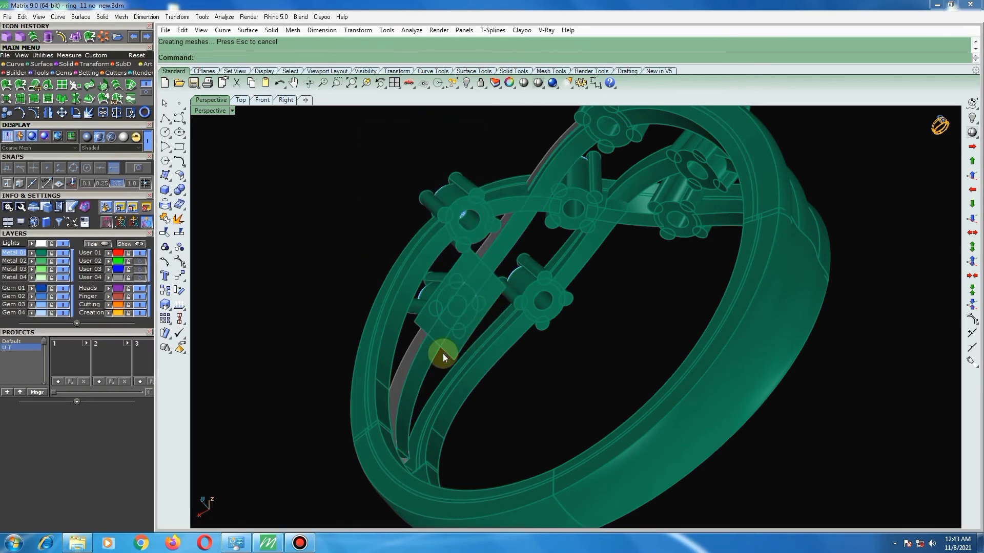
{"action": "mouse_move", "coordinate": [446, 331]}
{"action": "right_mouse_down"}
{"action": "mouse_move", "coordinate": [515, 301]}
{"action": "mouse_move", "coordinate": [496, 307]}
{"action": "mouse_move", "coordinate": [469, 256]}
{"action": "mouse_move", "coordinate": [502, 221]}
{"action": "mouse_move", "coordinate": [515, 226]}
{"action": "mouse_move", "coordinate": [487, 259]}
{"action": "mouse_move", "coordinate": [478, 324]}
{"action": "right_mouse_up"}
{"action": "left_click", "coordinate": [517, 227]}
Hide layer Metal 04 and delete the selected leftover construction geometry.
{"action": "scroll", "coordinate": [477, 324], "scroll_direction": "down", "scroll_amount": 5}
{"action": "mouse_move", "coordinate": [500, 255]}
{"action": "right_mouse_down"}
{"action": "mouse_move", "coordinate": [474, 311]}
{"action": "mouse_move", "coordinate": [467, 268]}
{"action": "right_mouse_up"}
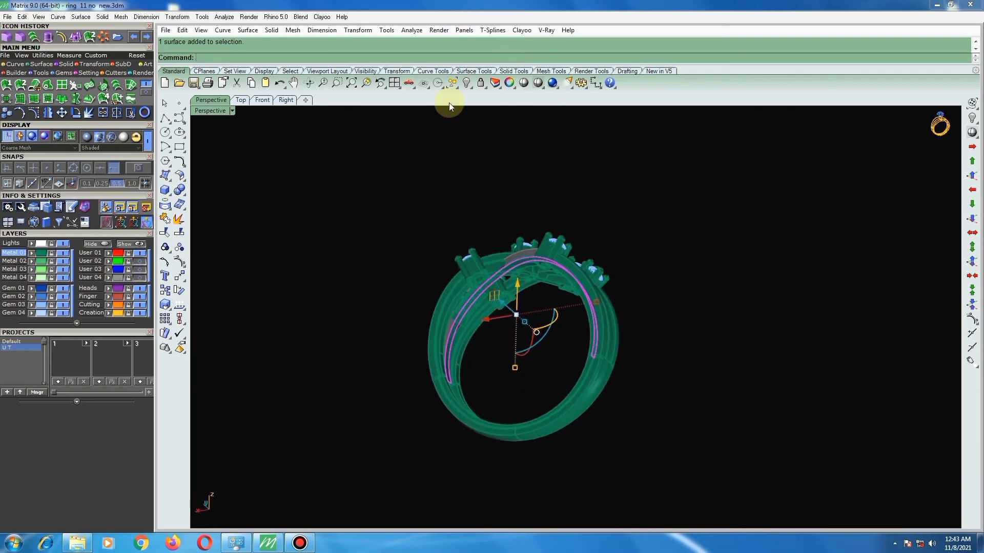
{"action": "left_click", "coordinate": [63, 277]}
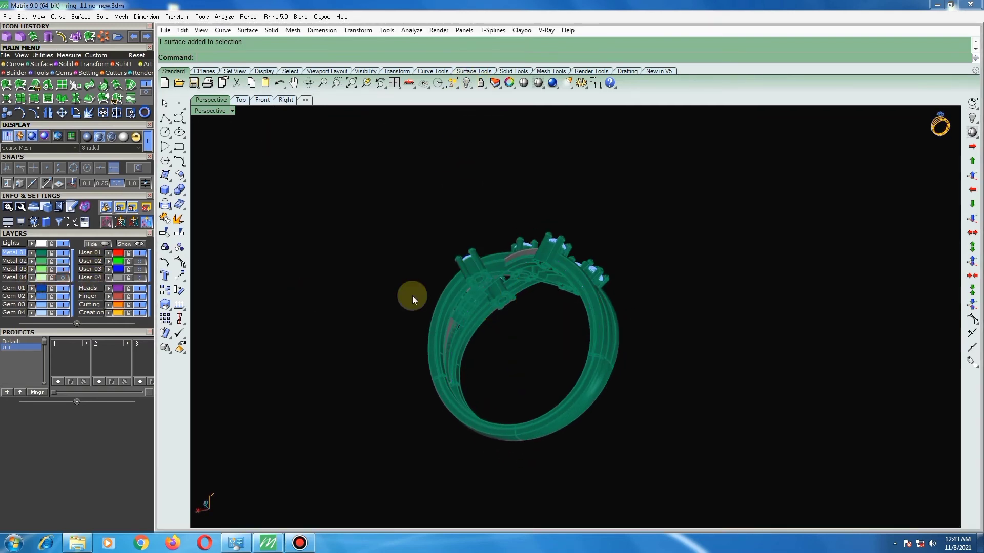
{"action": "scroll", "coordinate": [472, 370], "scroll_direction": "up", "scroll_amount": 4}
{"action": "right_click_drag", "start_coordinate": [484, 339], "coordinate": [445, 300]}
{"action": "key", "text": "Delete"}
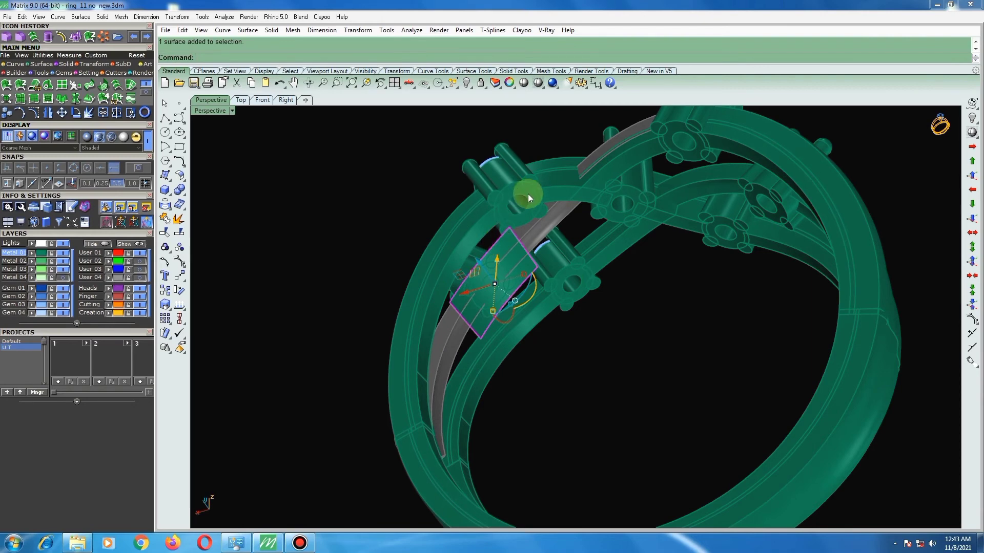
{"action": "mouse_move", "coordinate": [527, 194]}
{"action": "right_mouse_down"}
{"action": "mouse_move", "coordinate": [562, 365]}
{"action": "mouse_move", "coordinate": [240, 252]}
{"action": "right_mouse_up"}
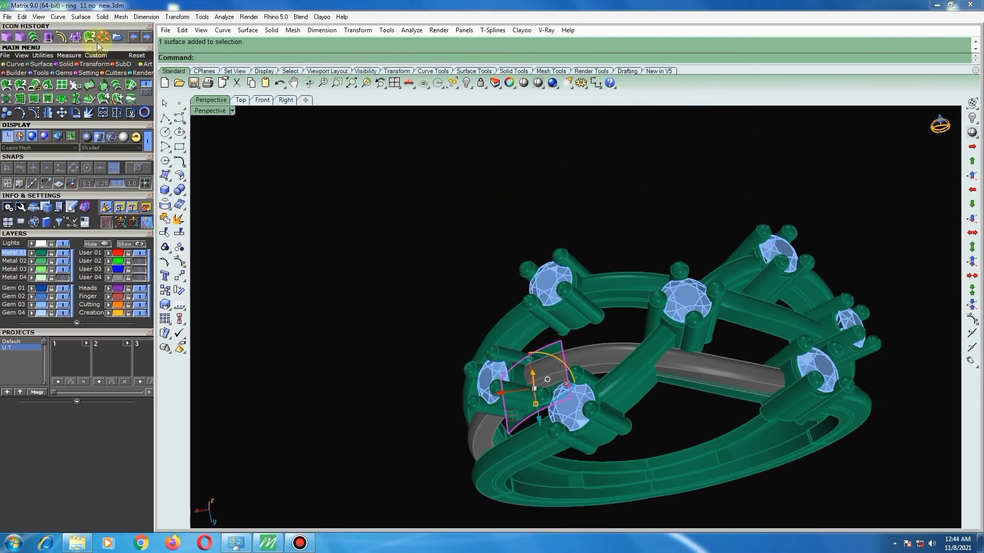
Polar-array the setting head around the origin with the default item count.
{"action": "left_click", "coordinate": [118, 37]}
{"action": "scroll", "coordinate": [481, 286], "scroll_direction": "down", "scroll_amount": 5}
{"action": "type", "text": "0"}
{"action": "right_click", "coordinate": [598, 288]}
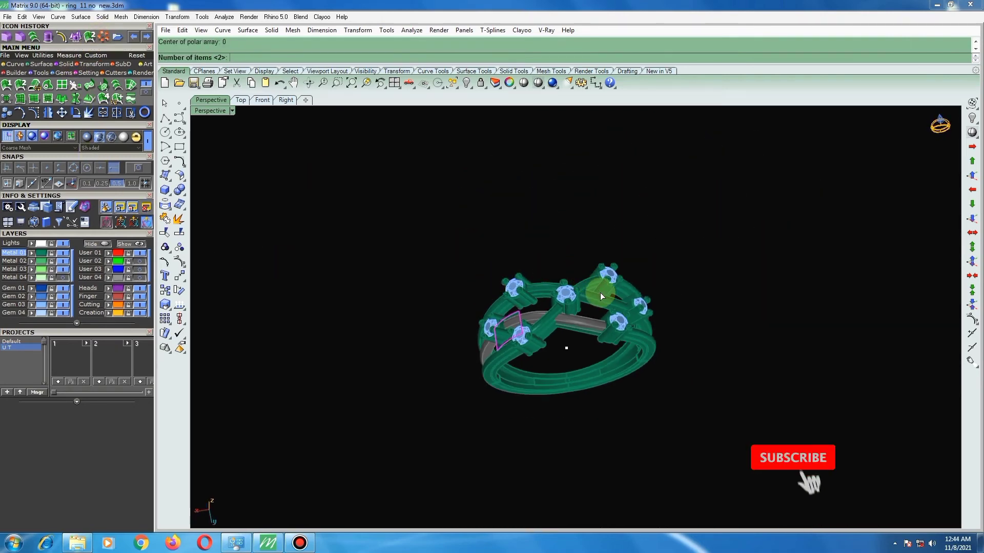
{"action": "right_click", "coordinate": [605, 296]}
{"action": "mouse_move", "coordinate": [631, 355]}
{"action": "right_mouse_down"}
{"action": "mouse_move", "coordinate": [597, 161]}
{"action": "mouse_move", "coordinate": [626, 262]}
{"action": "right_mouse_up"}
{"action": "right_click", "coordinate": [626, 262]}
{"action": "scroll", "coordinate": [620, 300], "scroll_direction": "up", "scroll_amount": 3}
{"action": "scroll", "coordinate": [617, 288], "scroll_direction": "up", "scroll_amount": 2}
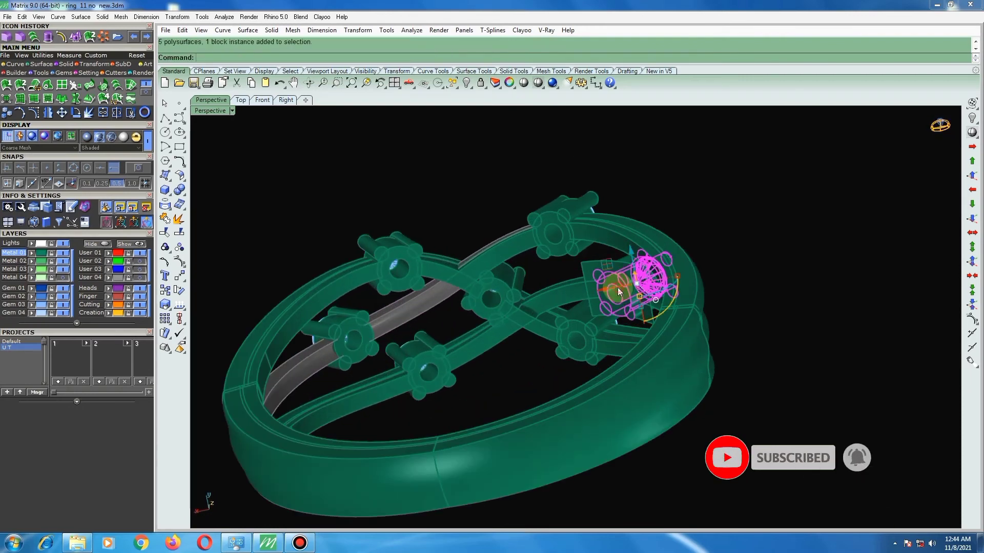
Split the heads with the square cutting surface.
{"action": "left_click", "coordinate": [165, 247]}
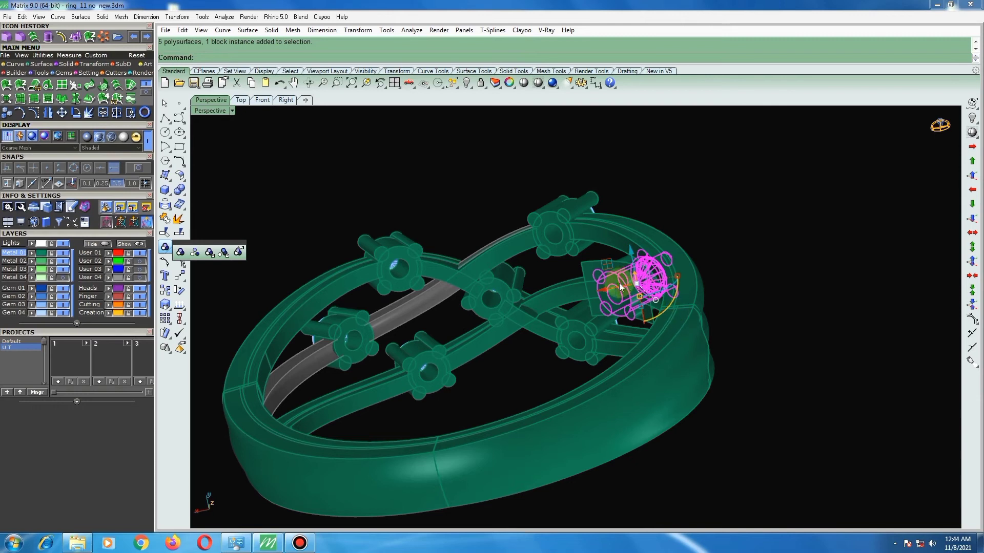
{"action": "left_click", "coordinate": [180, 191]}
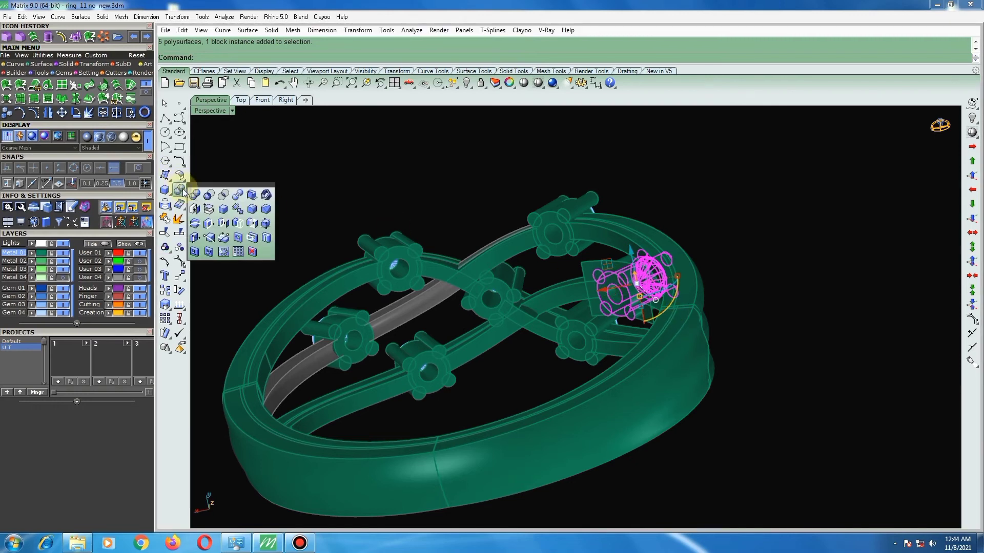
{"action": "left_click", "coordinate": [242, 199]}
{"action": "scroll", "coordinate": [597, 263], "scroll_direction": "up", "scroll_amount": 3}
{"action": "scroll", "coordinate": [584, 266], "scroll_direction": "up", "scroll_amount": 3}
{"action": "left_click", "coordinate": [564, 250]}
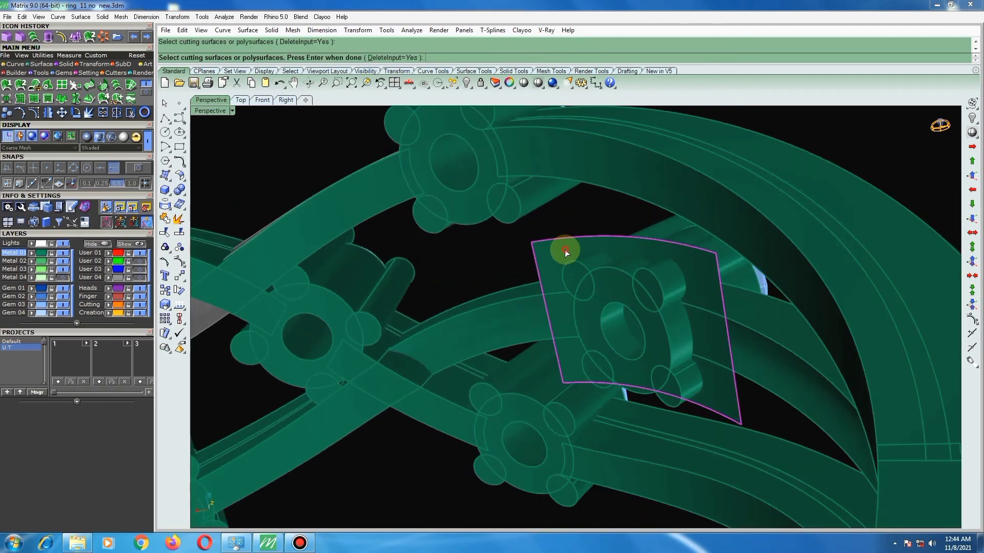
{"action": "right_click", "coordinate": [564, 250]}
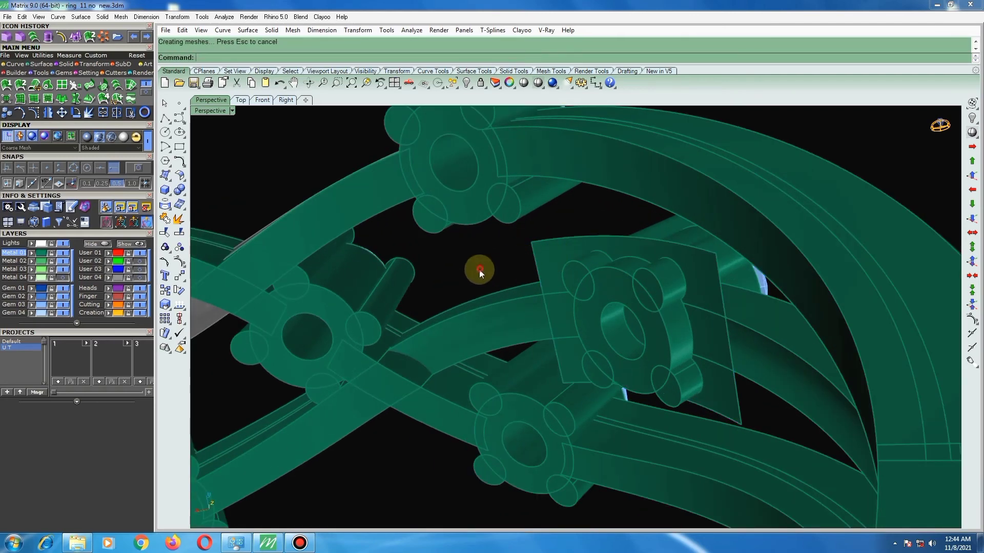
Remove the two split-off circle parts from the head's group.
{"action": "left_click", "coordinate": [165, 247]}
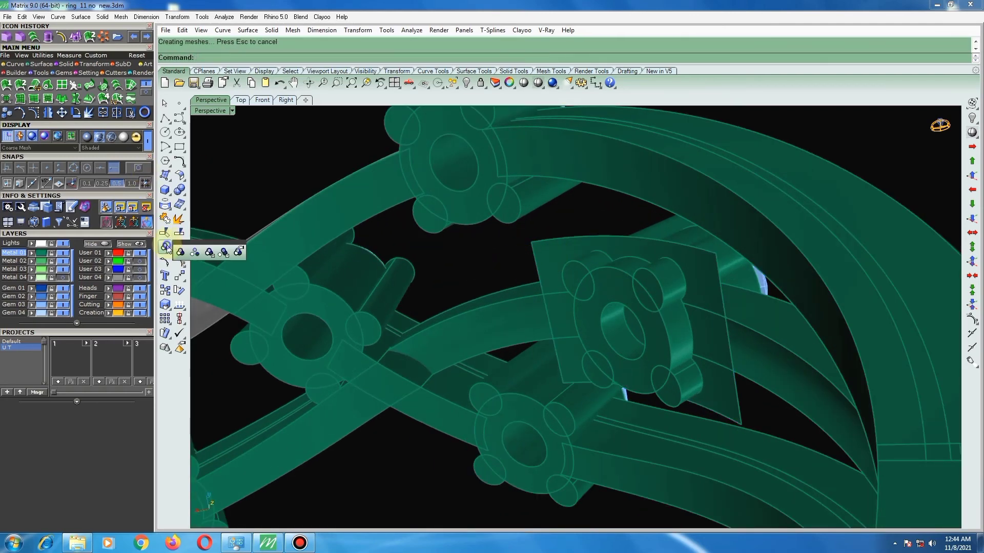
{"action": "left_click", "coordinate": [224, 251]}
{"action": "left_click", "coordinate": [673, 334]}
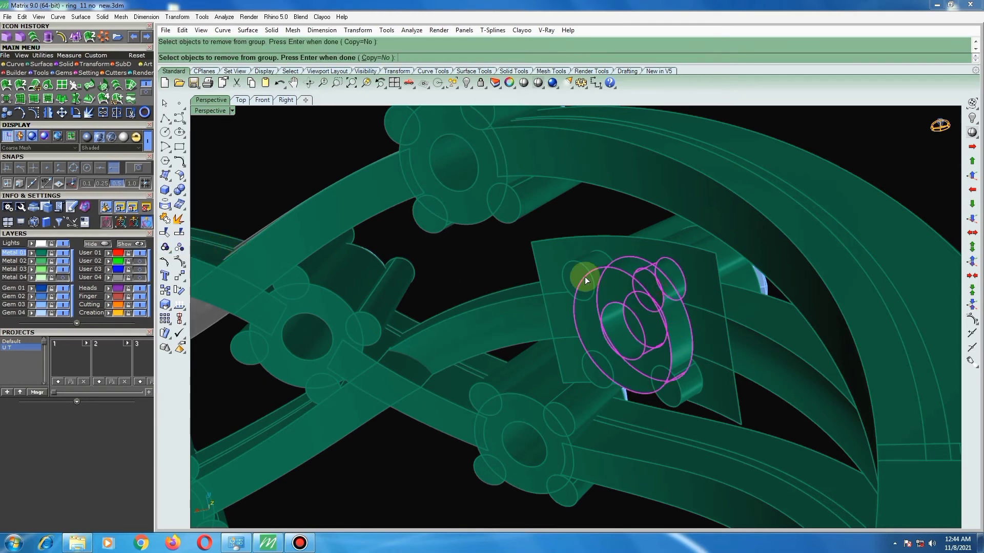
{"action": "left_click", "coordinate": [677, 379]}
{"action": "key", "text": "Return"}
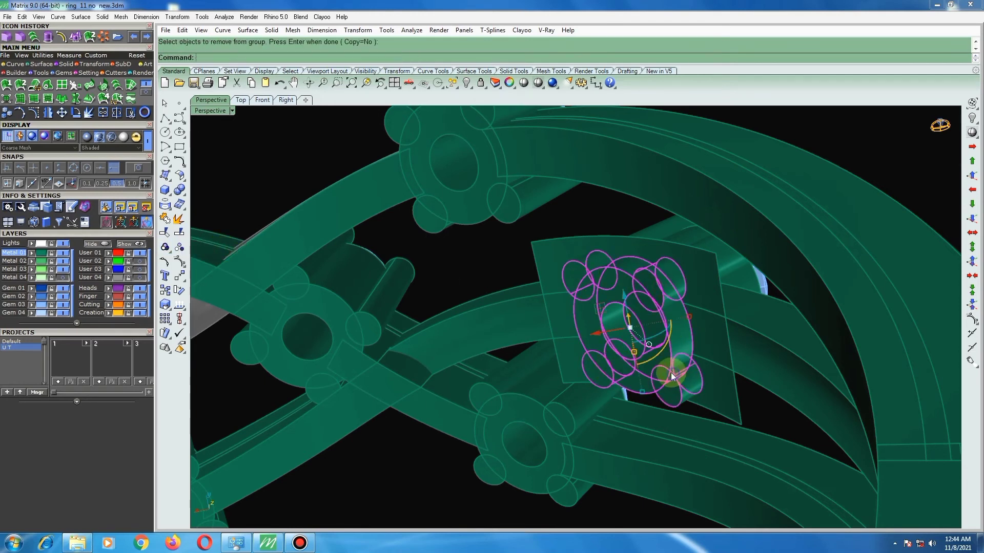
Delete the square cutting surface.
{"action": "mouse_move", "coordinate": [618, 350]}
{"action": "right_mouse_down"}
{"action": "mouse_move", "coordinate": [582, 309]}
{"action": "mouse_move", "coordinate": [514, 332]}
{"action": "mouse_move", "coordinate": [467, 391]}
{"action": "mouse_move", "coordinate": [513, 430]}
{"action": "right_mouse_up"}
{"action": "left_click", "coordinate": [573, 306]}
{"action": "key", "text": "Delete"}
{"action": "scroll", "coordinate": [480, 370], "scroll_direction": "down", "scroll_amount": 3}
{"action": "scroll", "coordinate": [514, 430], "scroll_direction": "down", "scroll_amount": 2}
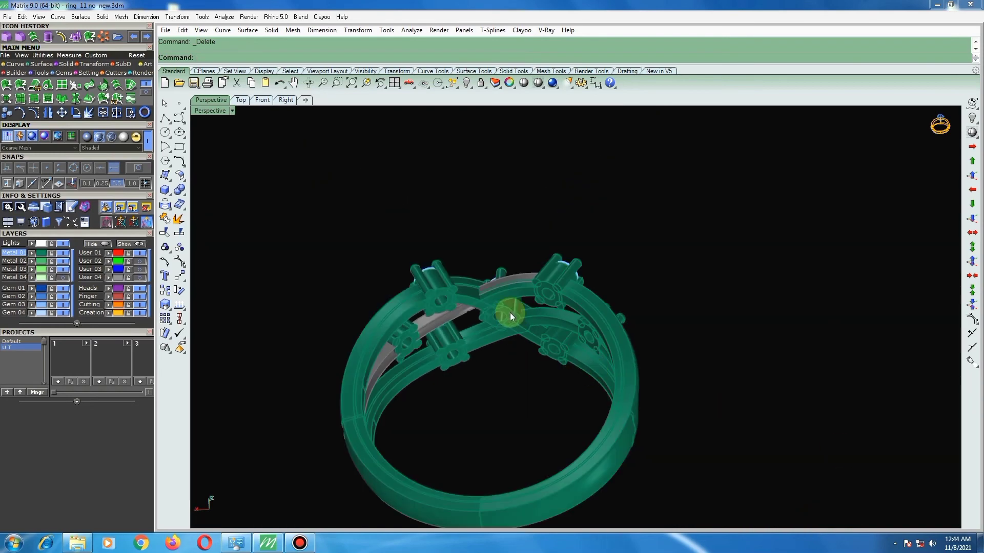
{"action": "scroll", "coordinate": [512, 331], "scroll_direction": "up", "scroll_amount": 2}
{"action": "scroll", "coordinate": [425, 316], "scroll_direction": "up", "scroll_amount": 2}
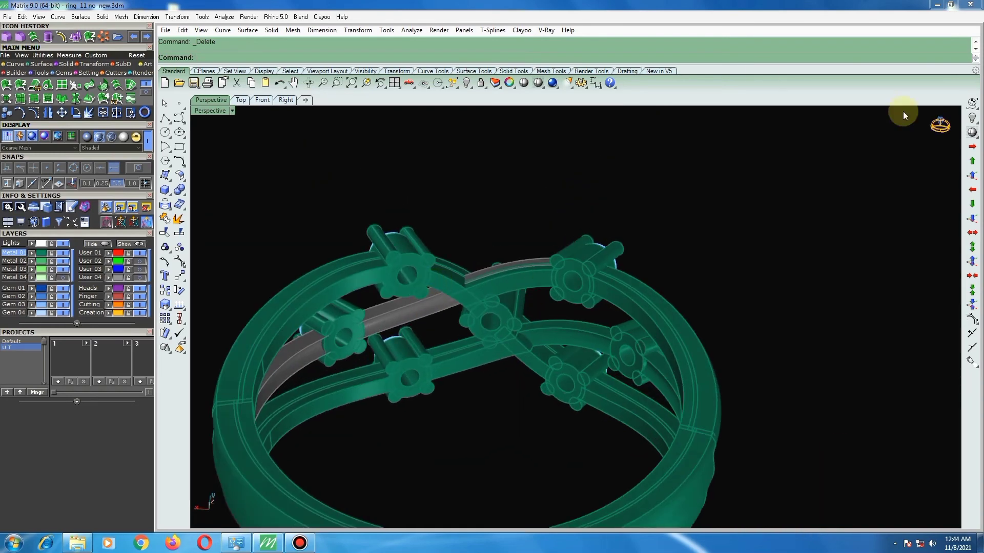
Show the Metal 04 layer again and select the inner band surface.
{"action": "left_click", "coordinate": [62, 277]}
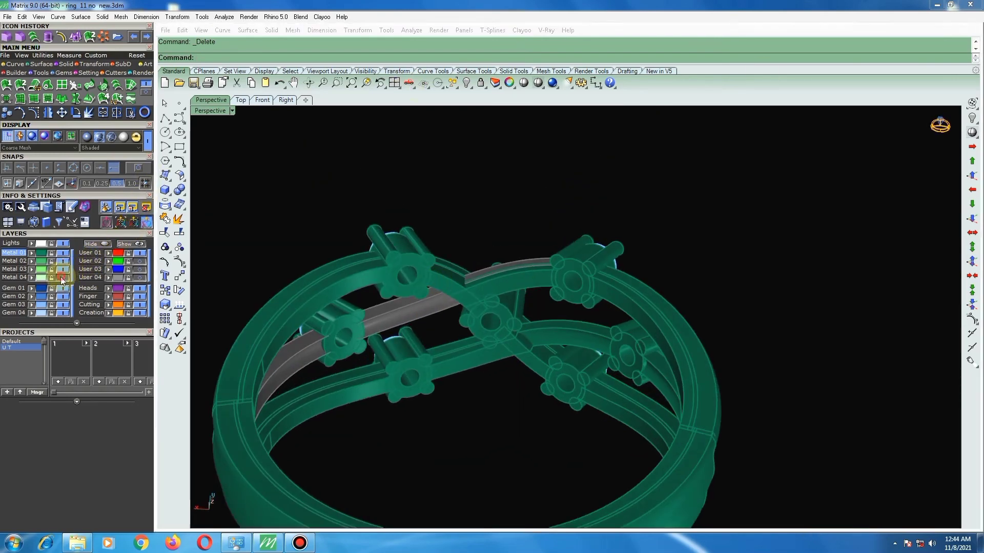
{"action": "left_click", "coordinate": [353, 348]}
{"action": "right_click_drag", "start_coordinate": [365, 342], "coordinate": [341, 298]}
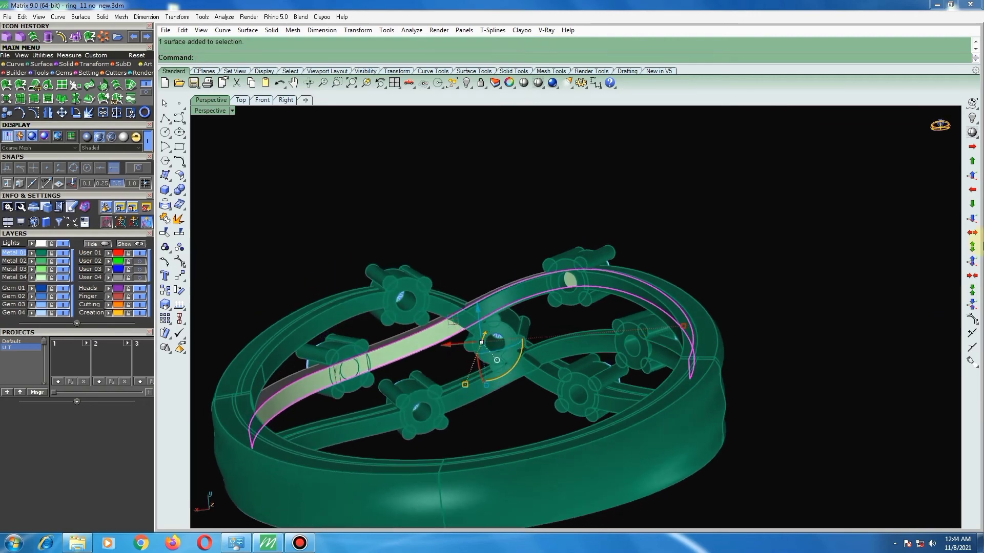
Split the inner band surface crosswise by isocurve at the gem head.
{"action": "left_click", "coordinate": [179, 232]}
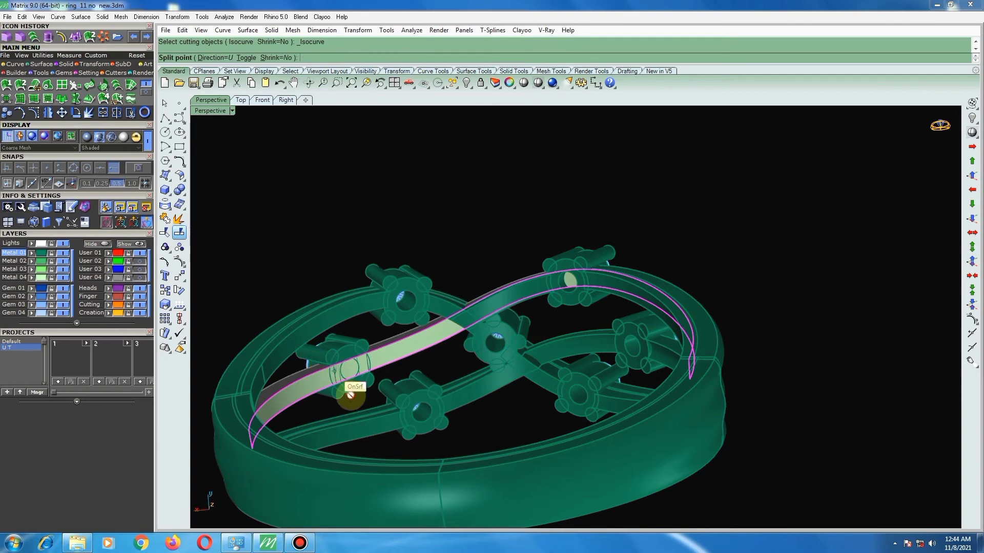
{"action": "scroll", "coordinate": [338, 379], "scroll_direction": "up", "scroll_amount": 5}
{"action": "scroll", "coordinate": [327, 370], "scroll_direction": "up", "scroll_amount": 3}
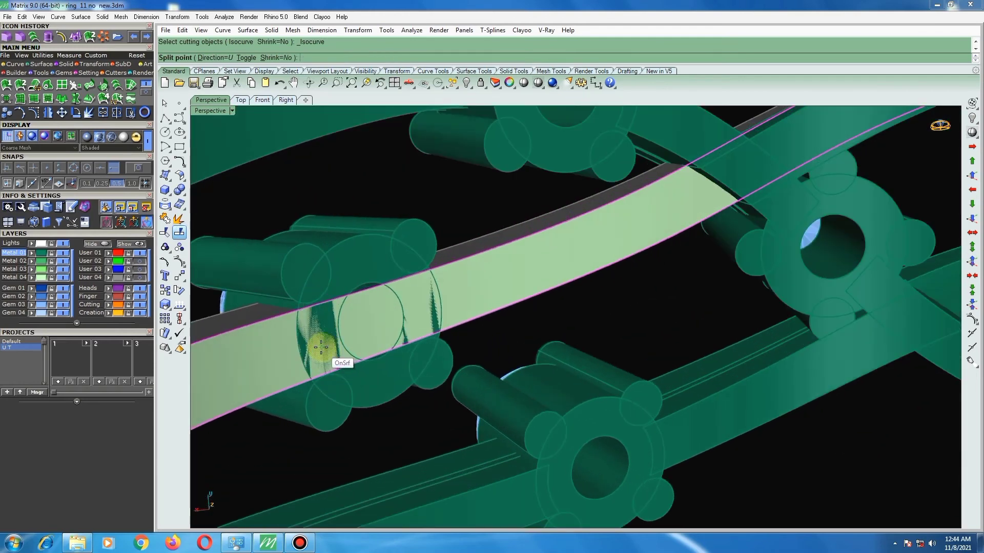
{"action": "left_click", "coordinate": [322, 347]}
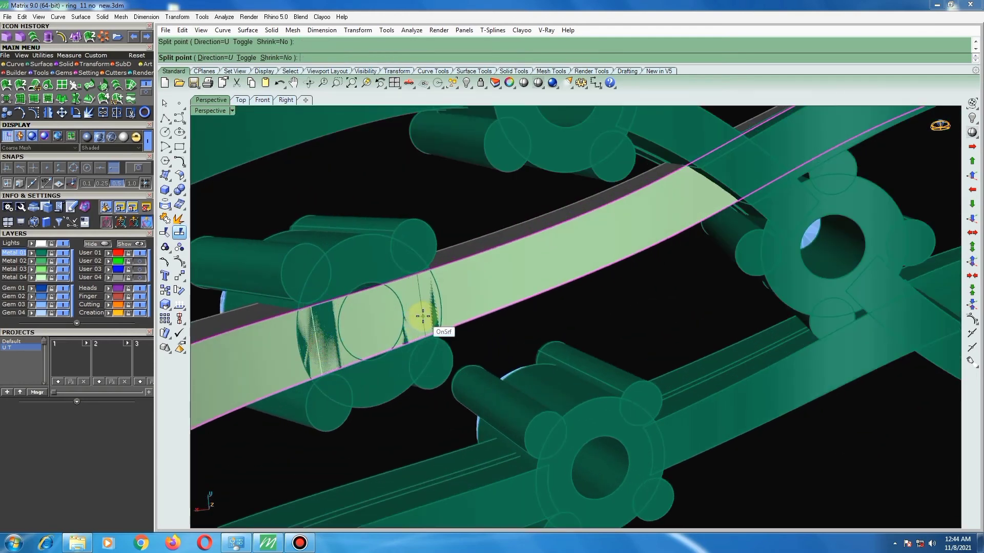
{"action": "scroll", "coordinate": [501, 284], "scroll_direction": "down", "scroll_amount": 3}
{"action": "scroll", "coordinate": [639, 215], "scroll_direction": "up", "scroll_amount": 3}
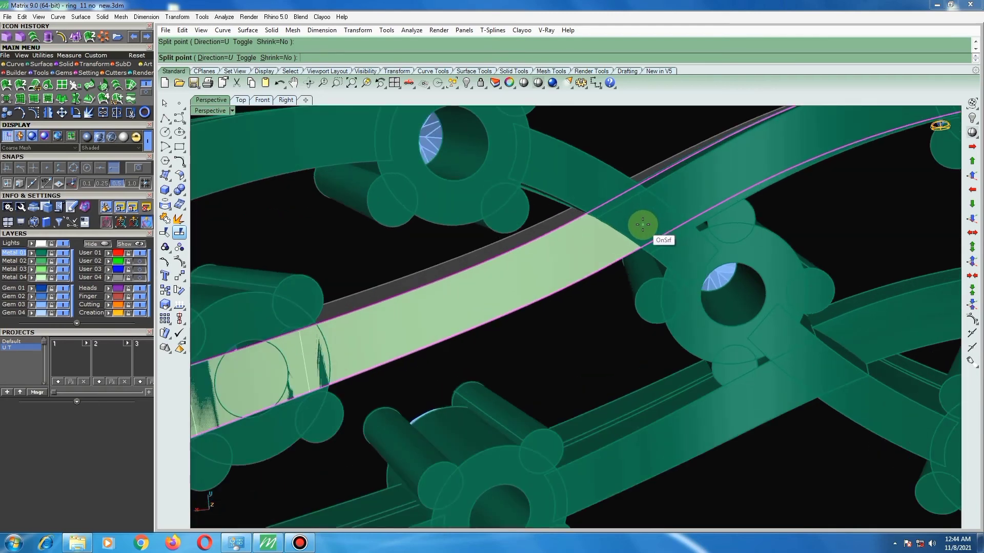
{"action": "type", "text": "t"}
{"action": "key", "text": "Return"}
{"action": "type", "text": "t"}
{"action": "key", "text": "Return"}
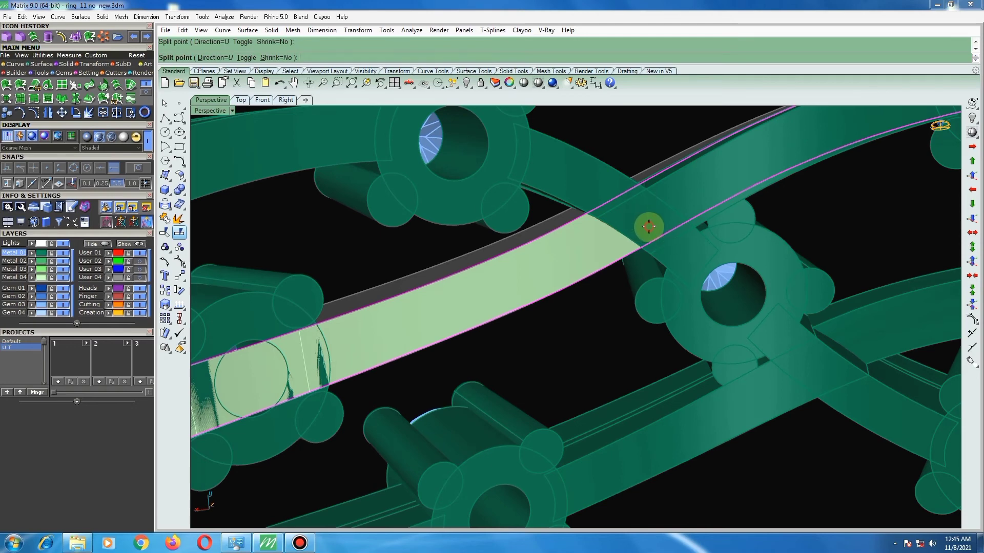
{"action": "scroll", "coordinate": [649, 226], "scroll_direction": "down", "scroll_amount": 5}
{"action": "mouse_move", "coordinate": [577, 209]}
{"action": "right_mouse_down"}
{"action": "mouse_move", "coordinate": [468, 248]}
{"action": "mouse_move", "coordinate": [496, 272]}
{"action": "mouse_move", "coordinate": [368, 405]}
{"action": "mouse_move", "coordinate": [384, 400]}
{"action": "right_mouse_up"}
{"action": "scroll", "coordinate": [397, 364], "scroll_direction": "up", "scroll_amount": 3}
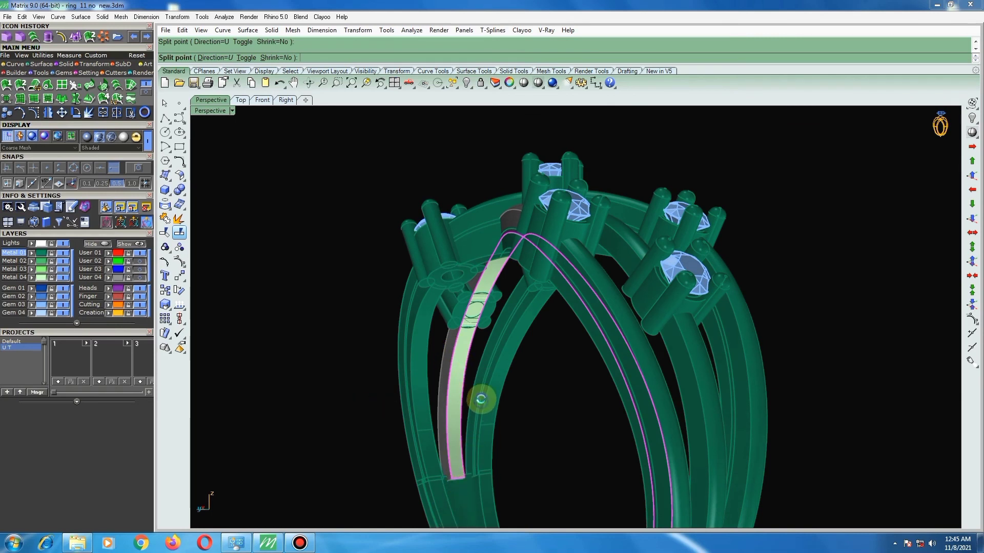
{"action": "right_click", "coordinate": [472, 355]}
Delete the band section inside the head and select both remaining band pieces.
{"action": "left_click", "coordinate": [465, 352], "text": "ctrl"}
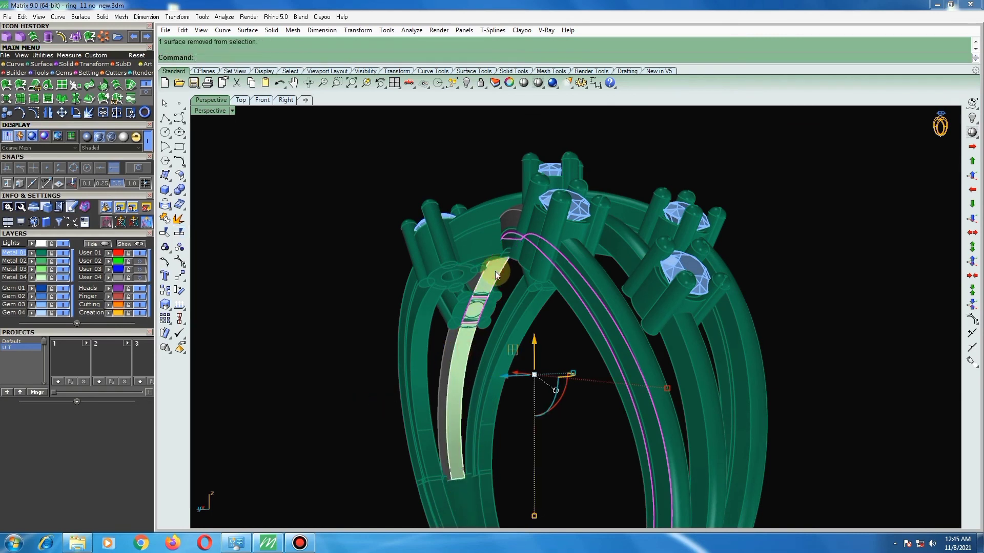
{"action": "key", "text": "Delete"}
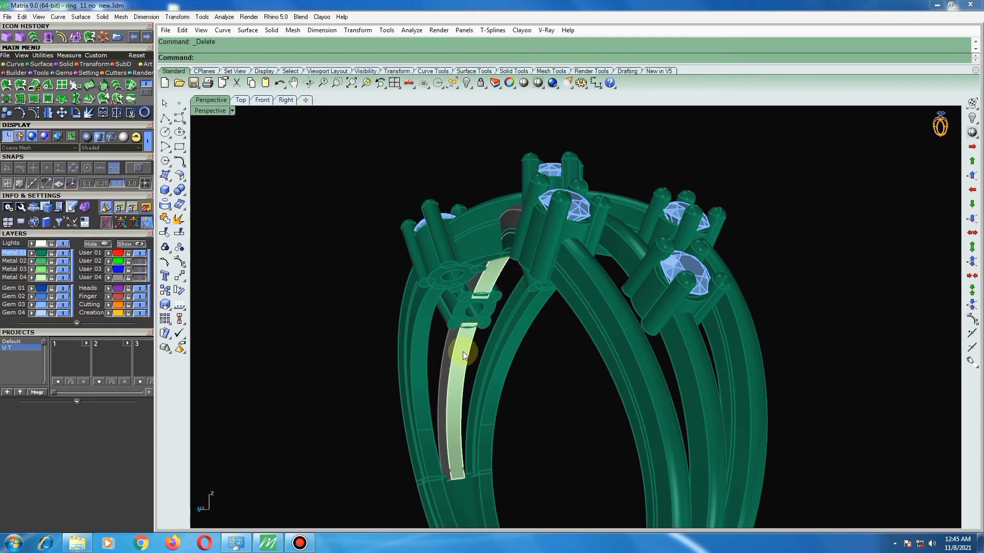
{"action": "left_click", "coordinate": [463, 352]}
{"action": "left_click", "coordinate": [489, 277], "text": "shift"}
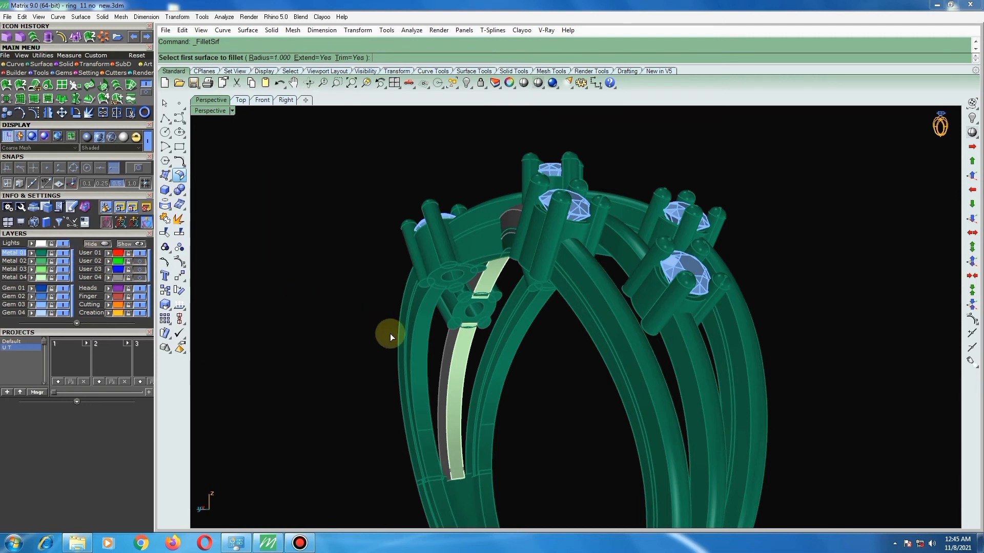
{"action": "key", "text": "Escape"}
{"action": "left_click", "coordinate": [459, 346]}
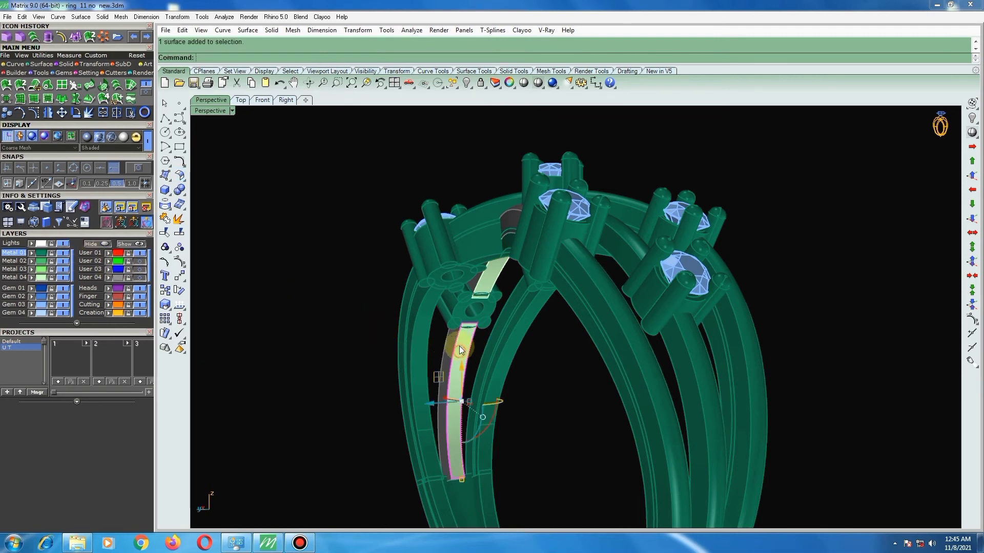
{"action": "left_click", "coordinate": [492, 272], "text": "shift"}
Thicken the band strip into a 0.2-thick solid with OffsetSrf, Solid=Yes.
{"action": "left_click", "coordinate": [179, 175]}
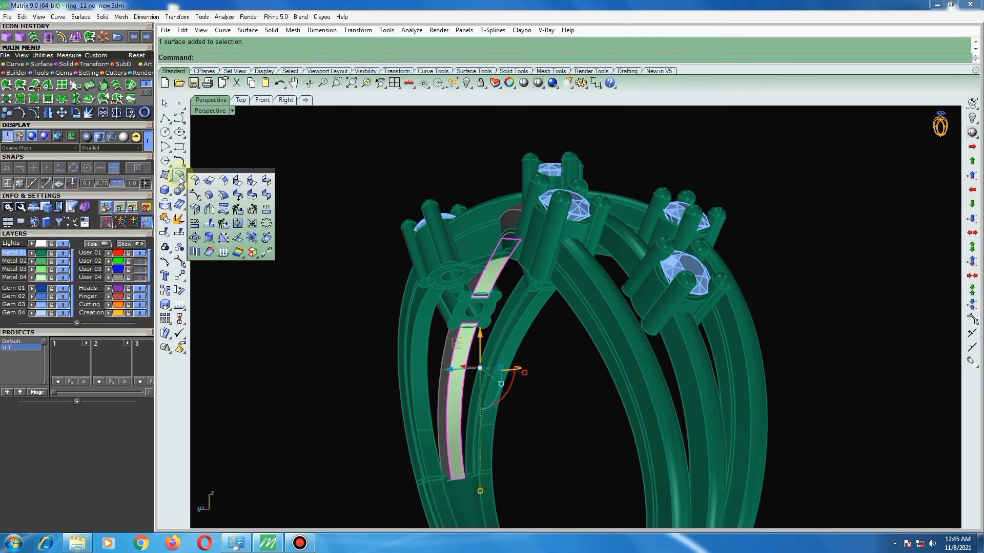
{"action": "left_click", "coordinate": [222, 196]}
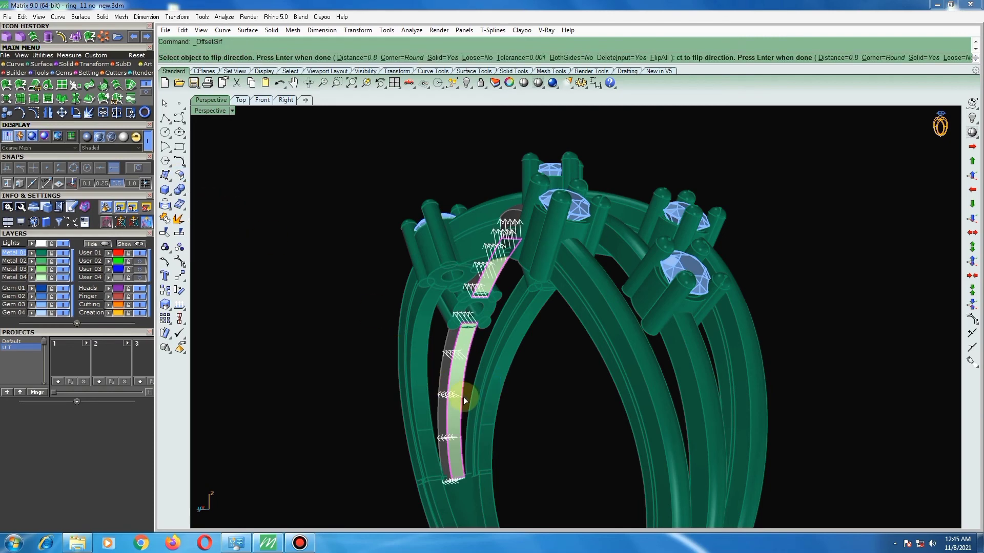
{"action": "mouse_move", "coordinate": [474, 384]}
{"action": "right_mouse_down"}
{"action": "mouse_move", "coordinate": [461, 295]}
{"action": "mouse_move", "coordinate": [500, 344]}
{"action": "right_mouse_up"}
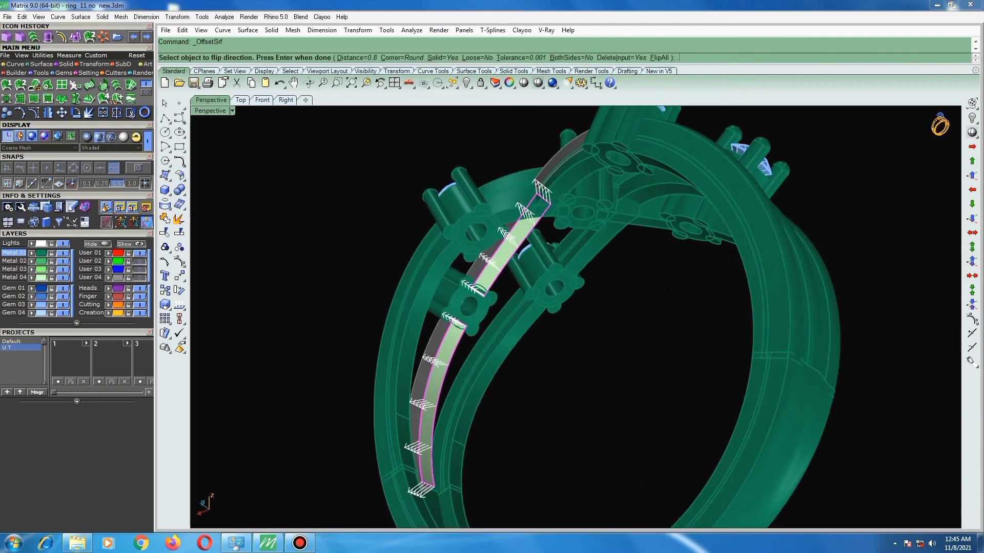
{"action": "right_click", "coordinate": [498, 337]}
{"action": "scroll", "coordinate": [437, 481], "scroll_direction": "up", "scroll_amount": 2}
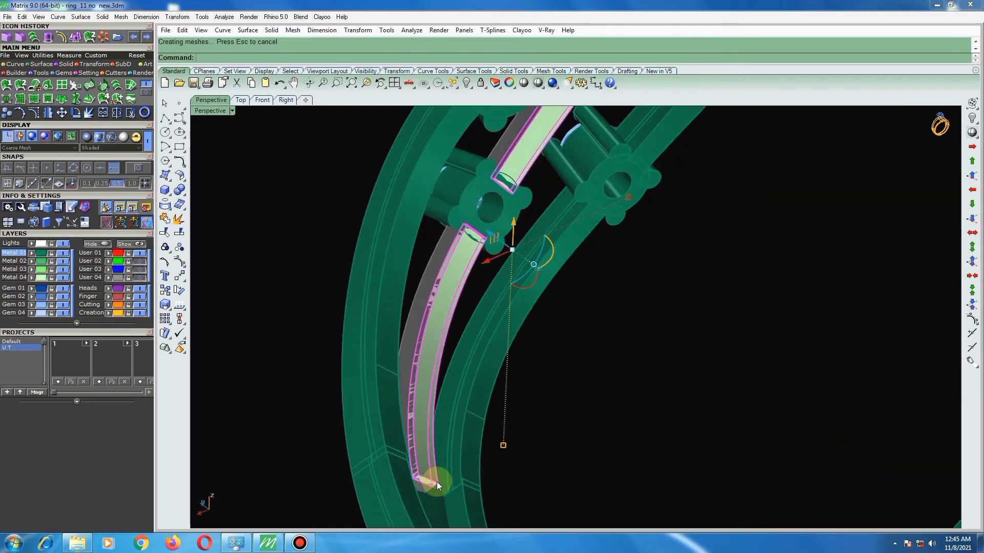
{"action": "scroll", "coordinate": [418, 487], "scroll_direction": "up", "scroll_amount": 3}
{"action": "scroll", "coordinate": [410, 476], "scroll_direction": "up", "scroll_amount": 1}
{"action": "scroll", "coordinate": [428, 453], "scroll_direction": "down", "scroll_amount": 1}
{"action": "scroll", "coordinate": [435, 400], "scroll_direction": "down", "scroll_amount": 6}
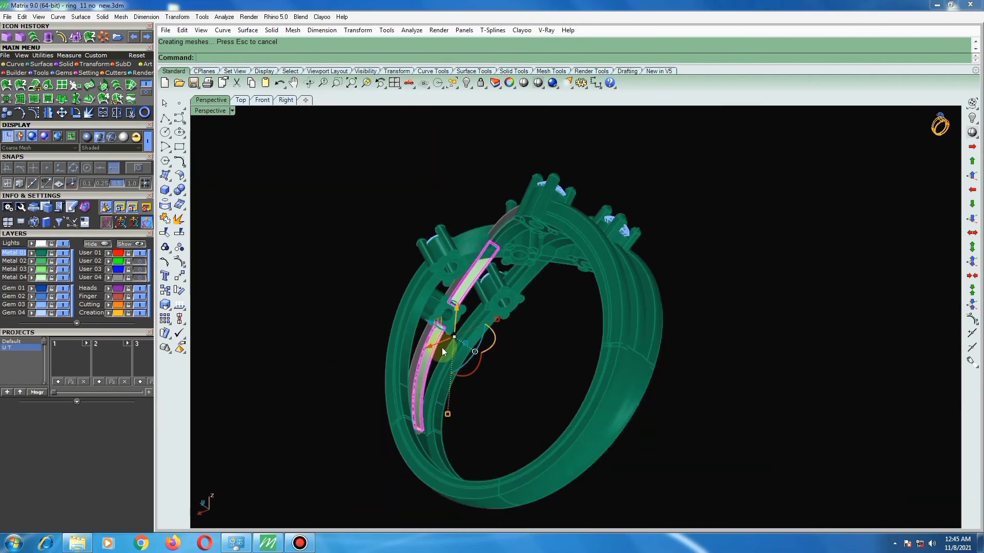
{"action": "scroll", "coordinate": [423, 437], "scroll_direction": "up", "scroll_amount": 5}
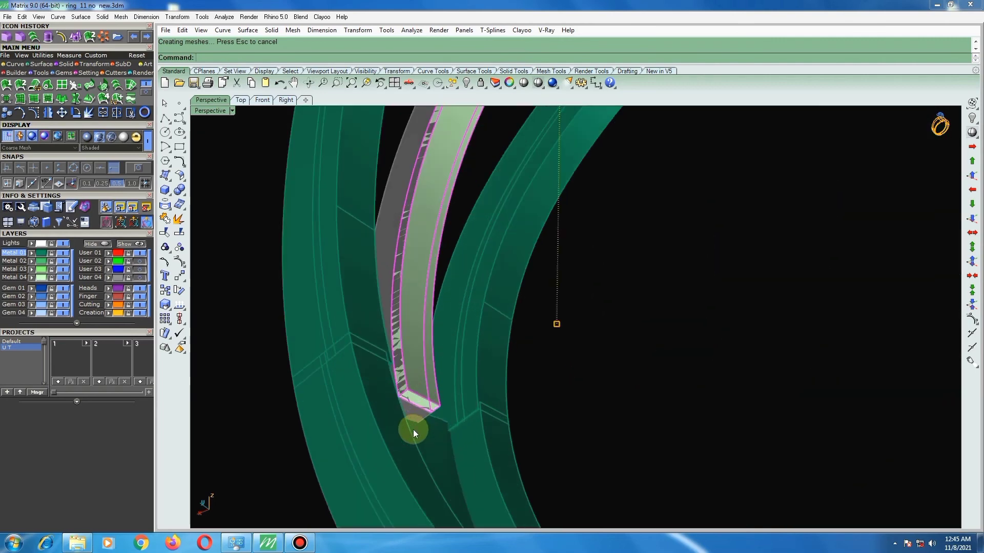
{"action": "right_click", "coordinate": [435, 296]}
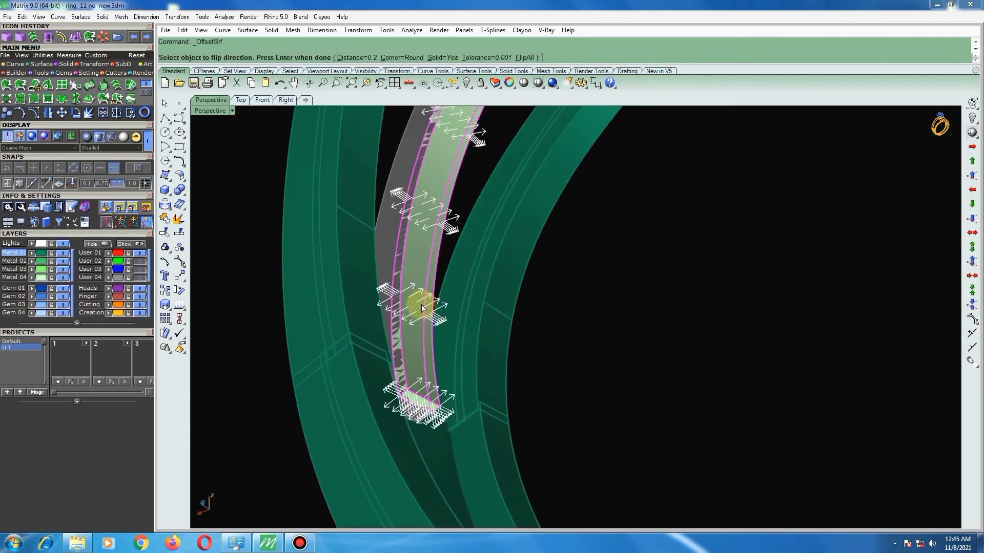
{"action": "right_click", "coordinate": [421, 311]}
Undo the wrong-way offset and redo the 0.2 solid with the direction flipped.
{"action": "key", "text": "ctrl+z"}
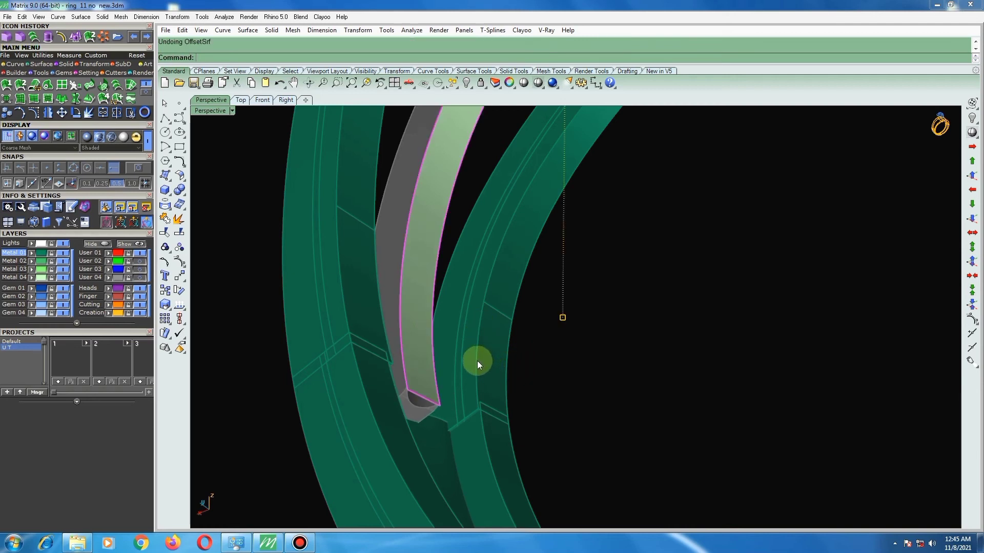
{"action": "right_click", "coordinate": [232, 236]}
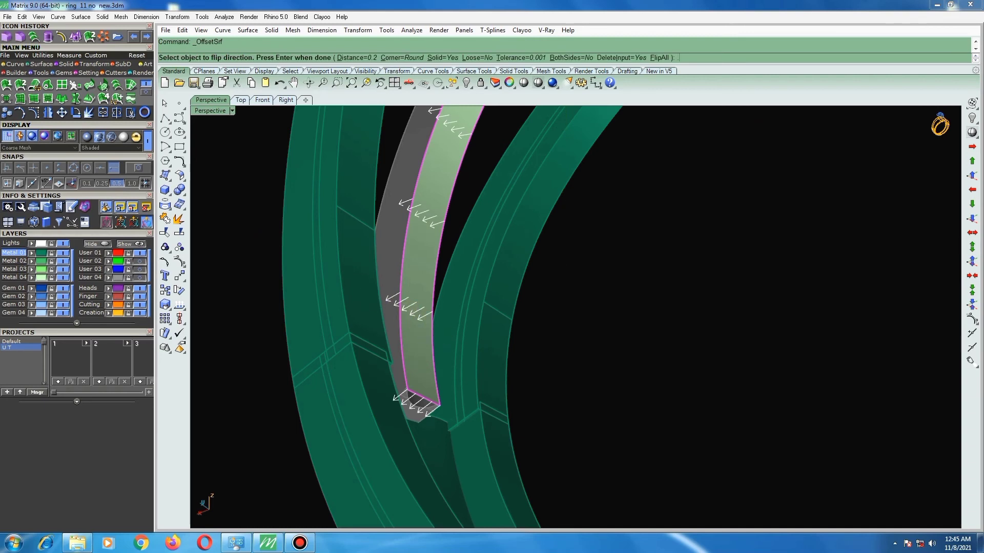
{"action": "right_click", "coordinate": [439, 329]}
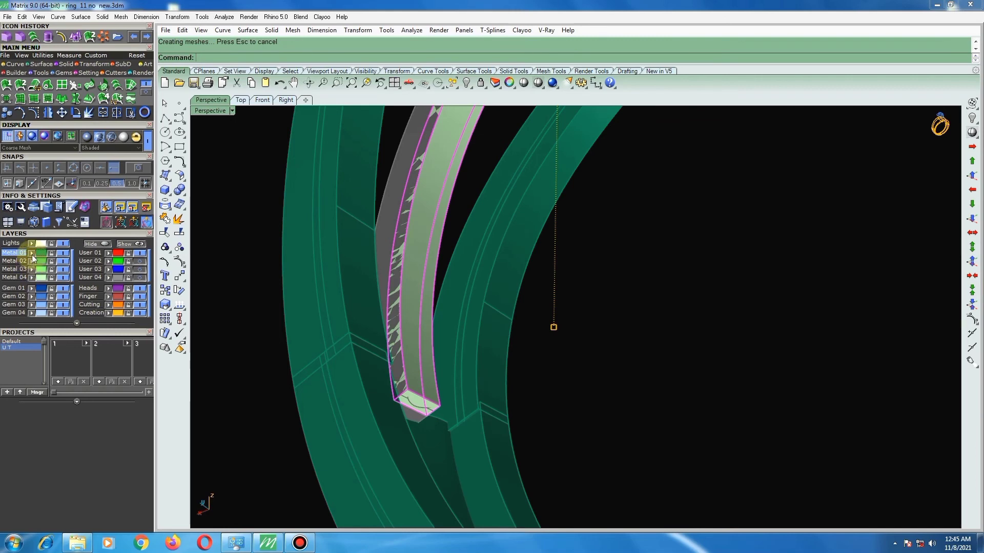
{"action": "scroll", "coordinate": [523, 323], "scroll_direction": "down", "scroll_amount": 5}
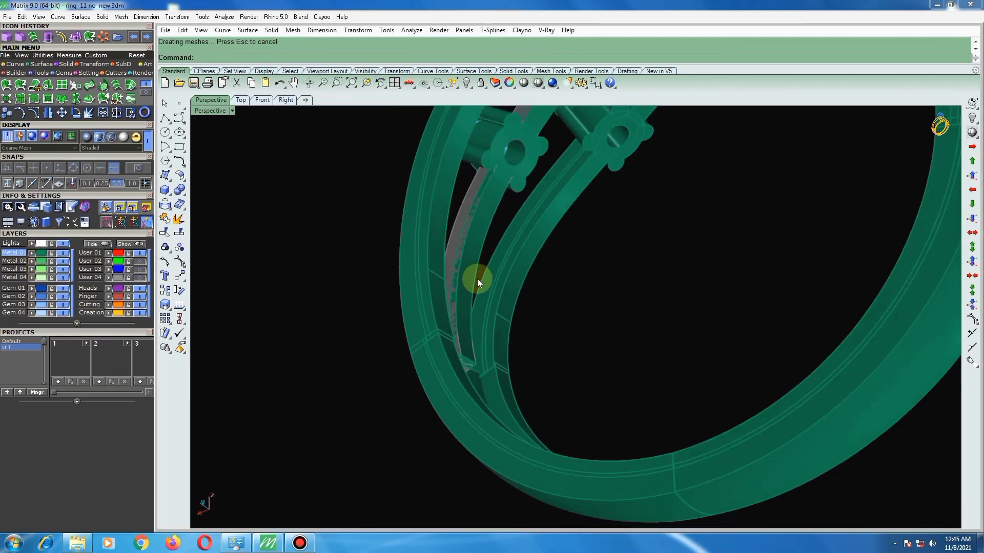
{"action": "scroll", "coordinate": [478, 278], "scroll_direction": "up", "scroll_amount": 2}
{"action": "scroll", "coordinate": [445, 299], "scroll_direction": "up", "scroll_amount": 1}
{"action": "scroll", "coordinate": [430, 303], "scroll_direction": "up", "scroll_amount": 1}
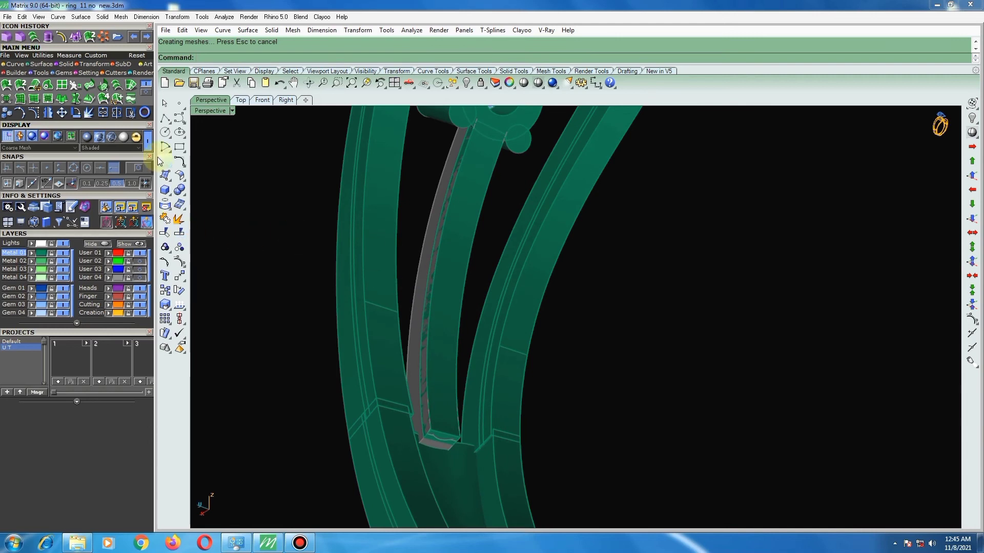
{"action": "left_click", "coordinate": [23, 37]}
{"action": "type", "text": "25"}
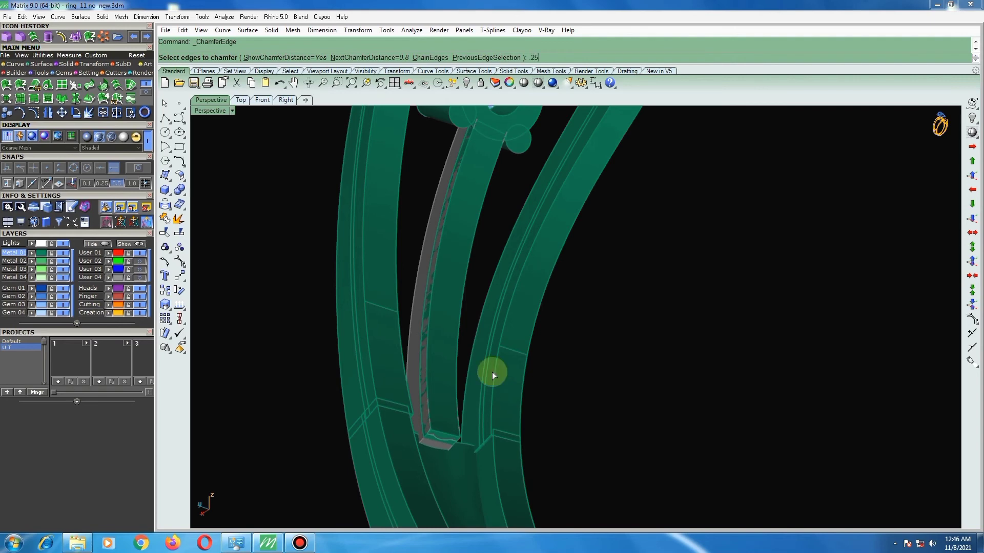
Chamfer the strip's two long edges and bottom edge at 0.25.
{"action": "key", "text": "Return"}
{"action": "left_click", "coordinate": [426, 297]}
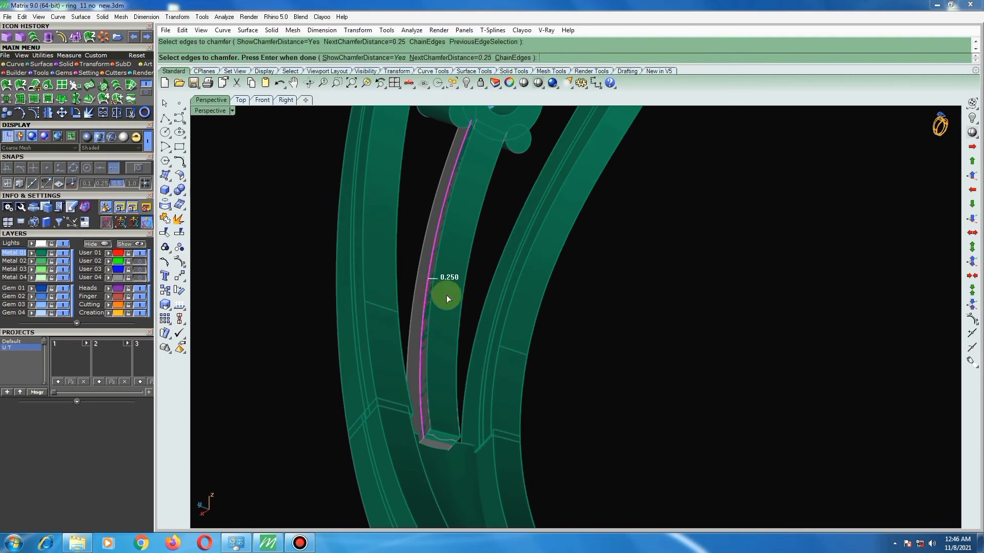
{"action": "right_click_drag", "start_coordinate": [446, 295], "coordinate": [506, 306]}
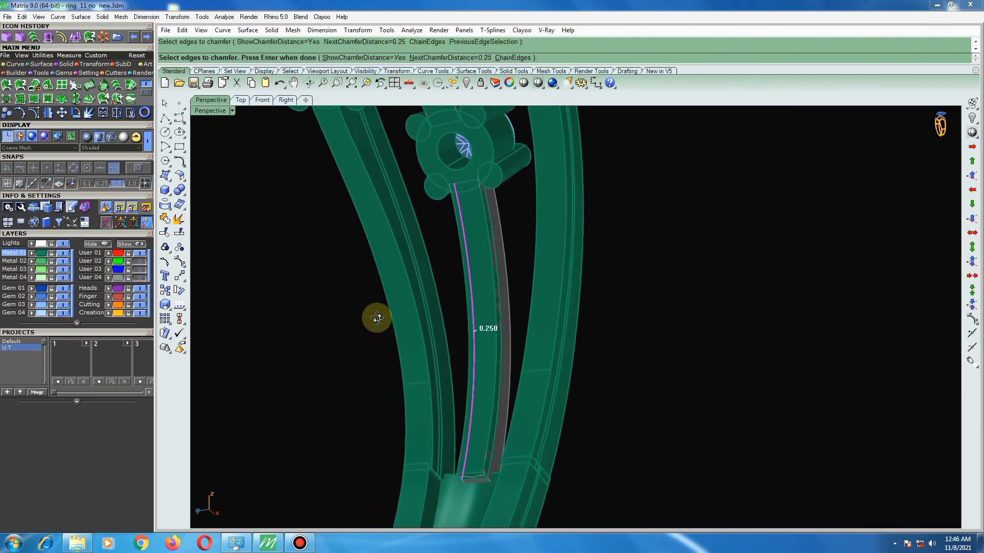
{"action": "left_click", "coordinate": [505, 305]}
{"action": "scroll", "coordinate": [479, 481], "scroll_direction": "up", "scroll_amount": 3}
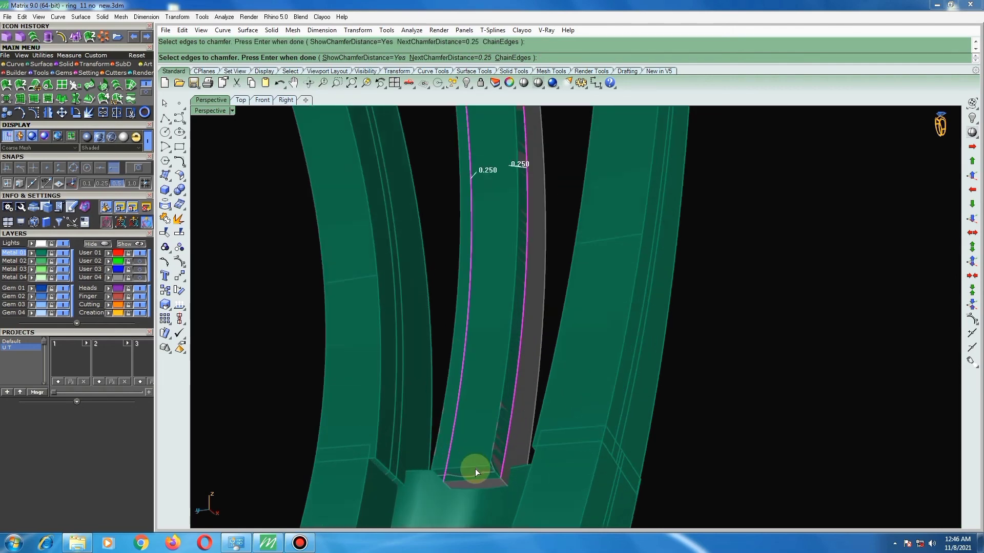
{"action": "left_click", "coordinate": [475, 466]}
{"action": "key", "text": "Return"}
{"action": "key", "text": "Return"}
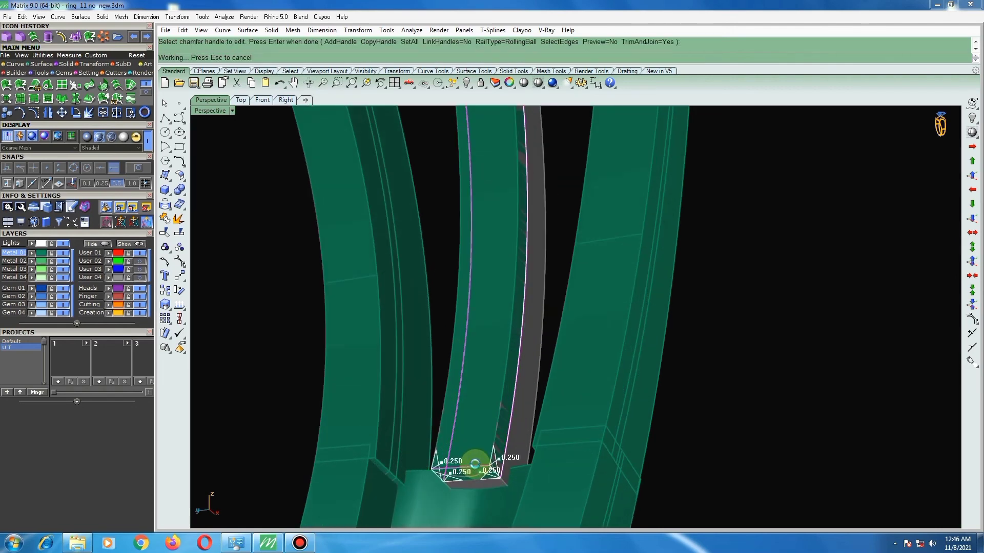
Chamfer the strip's remaining inner edges with a repeated ChamferEdge.
{"action": "right_click_drag", "start_coordinate": [473, 466], "coordinate": [475, 456]}
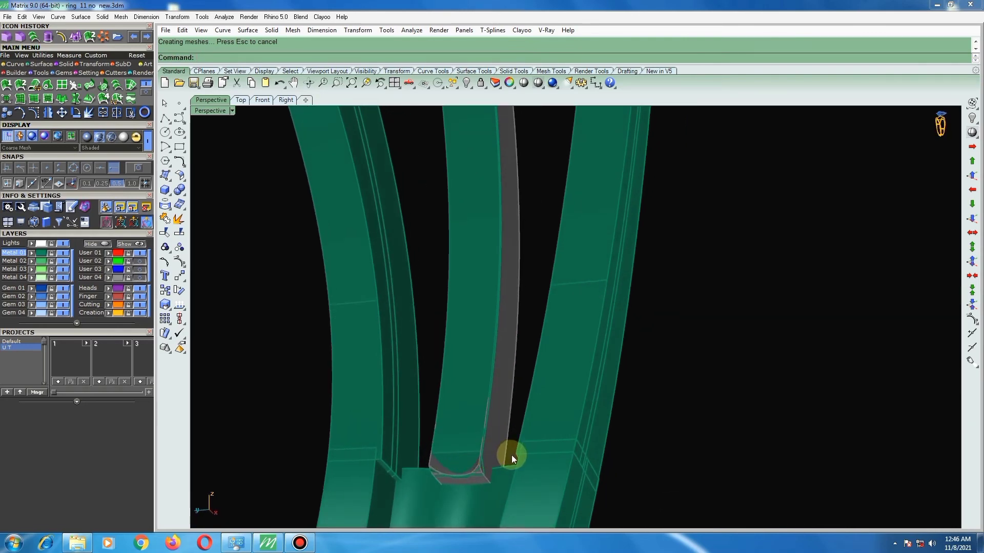
{"action": "right_click", "coordinate": [505, 447]}
{"action": "left_click", "coordinate": [495, 430]}
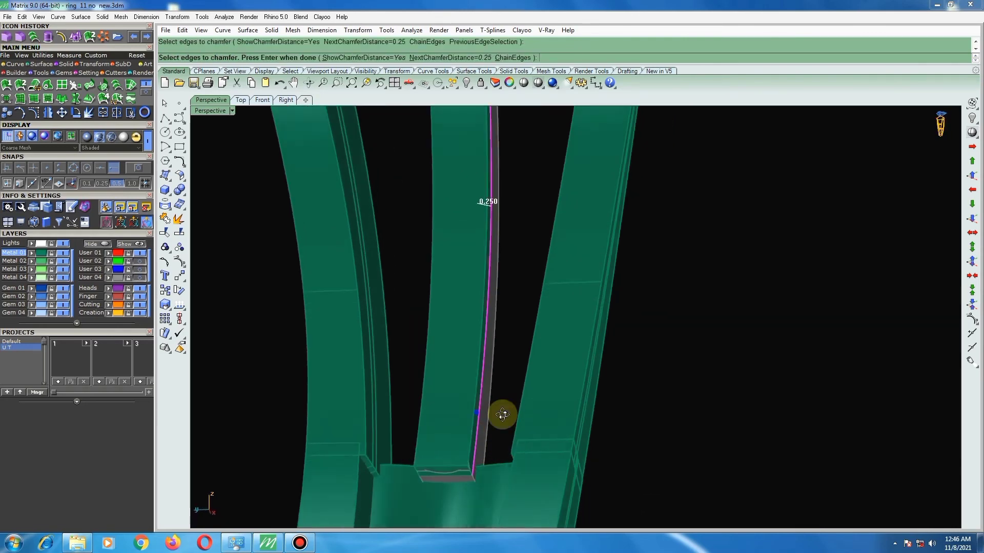
{"action": "mouse_move", "coordinate": [500, 413]}
{"action": "right_mouse_down"}
{"action": "mouse_move", "coordinate": [388, 363]}
{"action": "mouse_move", "coordinate": [410, 380]}
{"action": "mouse_move", "coordinate": [430, 422]}
{"action": "mouse_move", "coordinate": [417, 398]}
{"action": "mouse_move", "coordinate": [398, 431]}
{"action": "mouse_move", "coordinate": [418, 445]}
{"action": "mouse_move", "coordinate": [395, 410]}
{"action": "mouse_move", "coordinate": [383, 358]}
{"action": "mouse_move", "coordinate": [381, 392]}
{"action": "mouse_move", "coordinate": [417, 424]}
{"action": "mouse_move", "coordinate": [417, 439]}
{"action": "mouse_move", "coordinate": [391, 422]}
{"action": "mouse_move", "coordinate": [414, 430]}
{"action": "mouse_move", "coordinate": [408, 406]}
{"action": "mouse_move", "coordinate": [446, 432]}
{"action": "mouse_move", "coordinate": [410, 321]}
{"action": "mouse_move", "coordinate": [463, 176]}
{"action": "right_mouse_up"}
{"action": "left_click", "coordinate": [379, 349]}
{"action": "right_click", "coordinate": [379, 349]}
Select both the upper and lower grey strip pieces.
{"action": "scroll", "coordinate": [463, 175], "scroll_direction": "up", "scroll_amount": 3}
{"action": "scroll", "coordinate": [448, 241], "scroll_direction": "up", "scroll_amount": 2}
{"action": "left_click", "coordinate": [426, 261]}
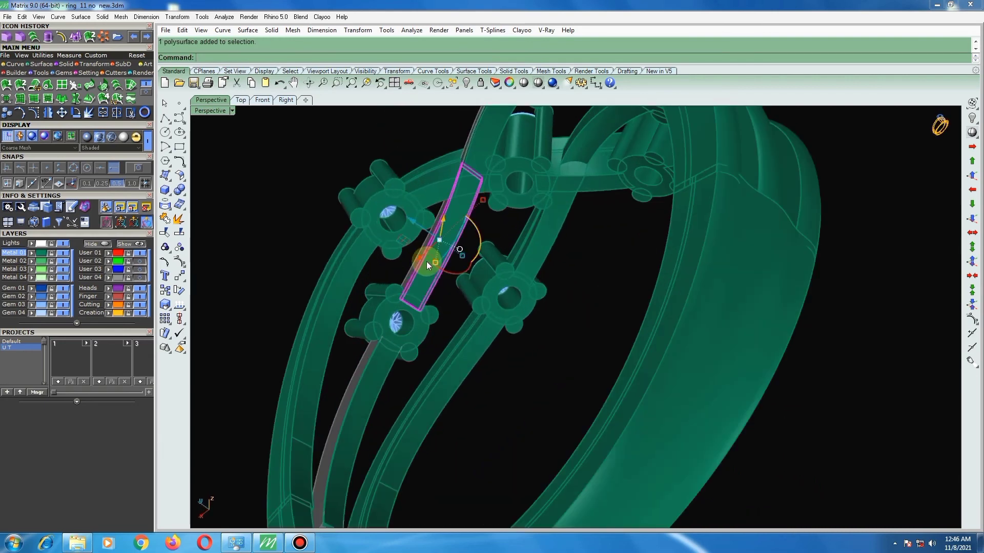
{"action": "left_click", "coordinate": [366, 389], "text": "shift"}
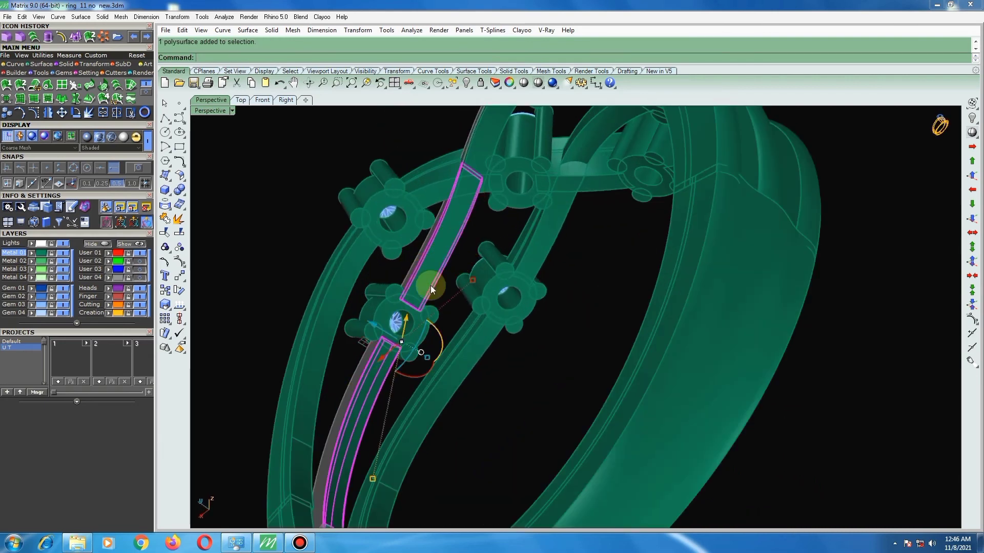
{"action": "scroll", "coordinate": [407, 208], "scroll_direction": "down", "scroll_amount": 4}
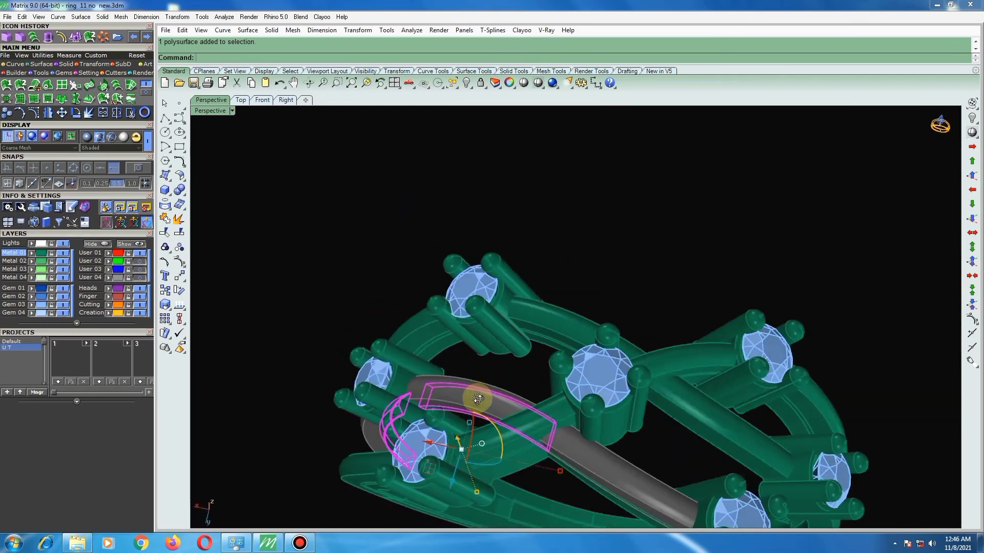
{"action": "right_click_drag", "start_coordinate": [408, 207], "coordinate": [334, 325]}
{"action": "scroll", "coordinate": [333, 325], "scroll_direction": "down", "scroll_amount": 4}
{"action": "scroll", "coordinate": [273, 189], "scroll_direction": "down", "scroll_amount": 1}
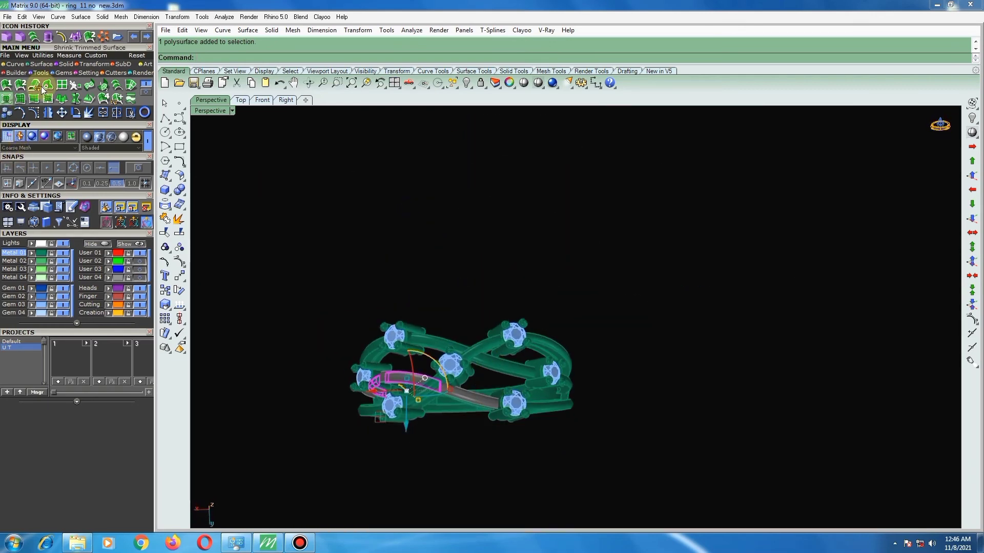
Polar-array the strips around origin 0 as 2 items over 360°.
{"action": "left_click", "coordinate": [103, 37]}
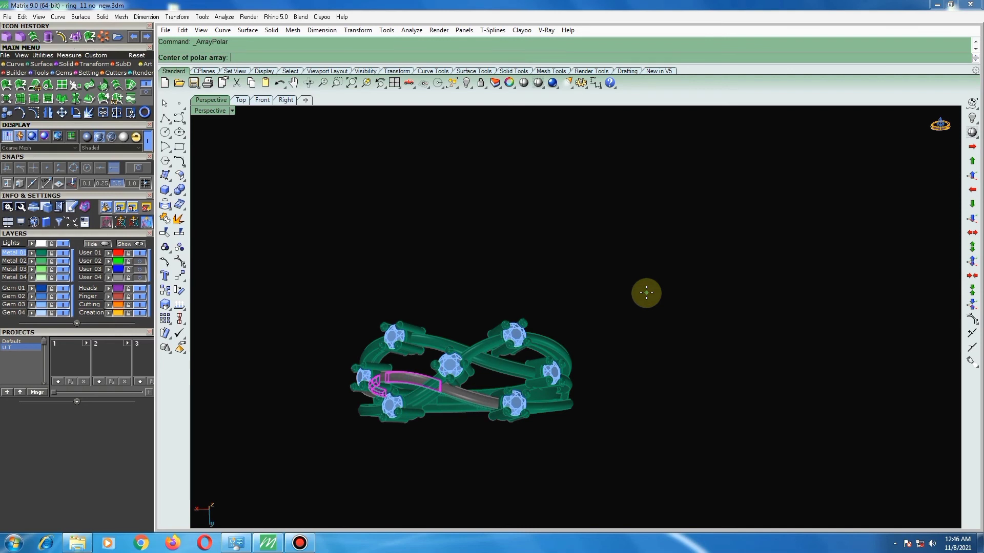
{"action": "type", "text": "0"}
{"action": "key", "text": "Return"}
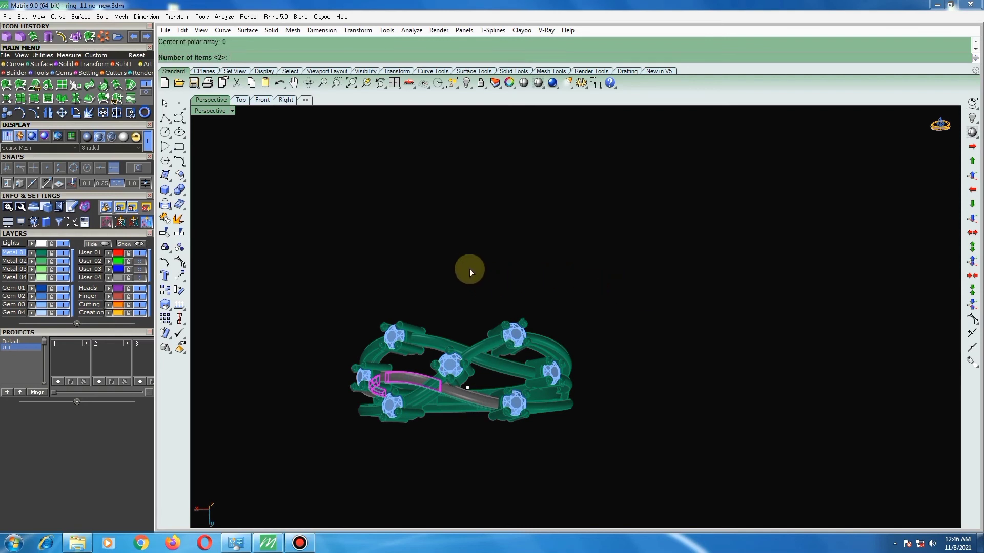
{"action": "key", "text": "Return"}
{"action": "key", "text": "Return"}
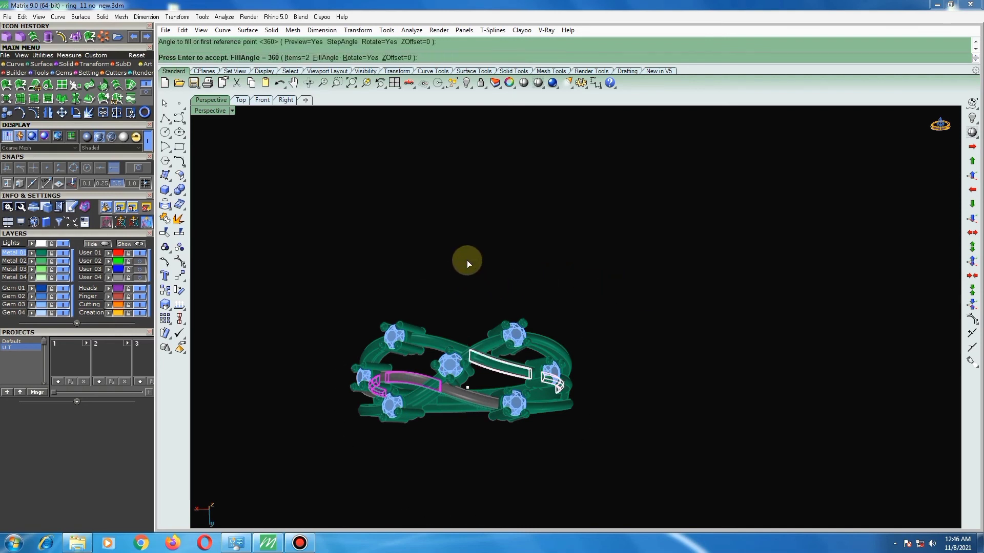
{"action": "key", "text": "Return"}
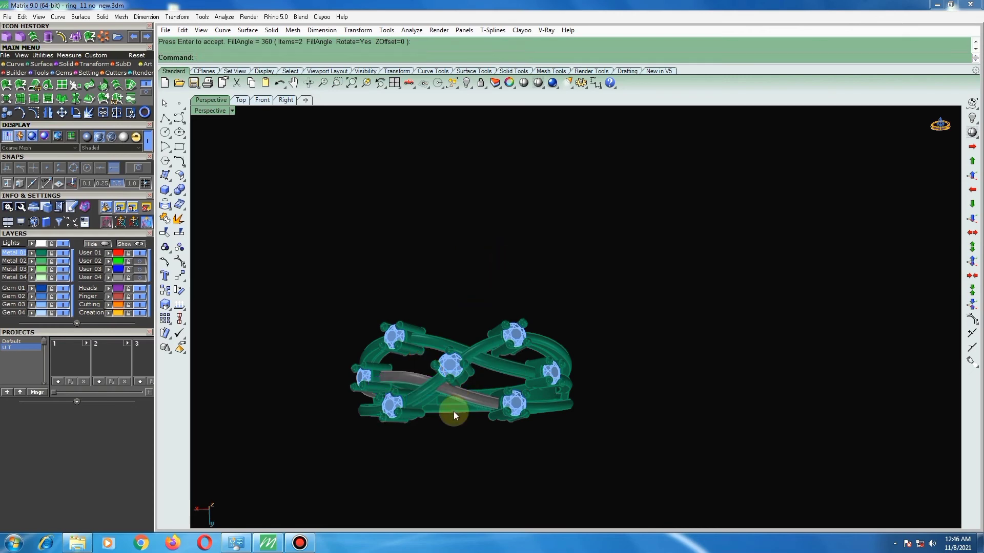
{"action": "mouse_move", "coordinate": [453, 411]}
{"action": "right_mouse_down"}
{"action": "mouse_move", "coordinate": [516, 226]}
{"action": "mouse_move", "coordinate": [512, 189]}
{"action": "right_mouse_up"}
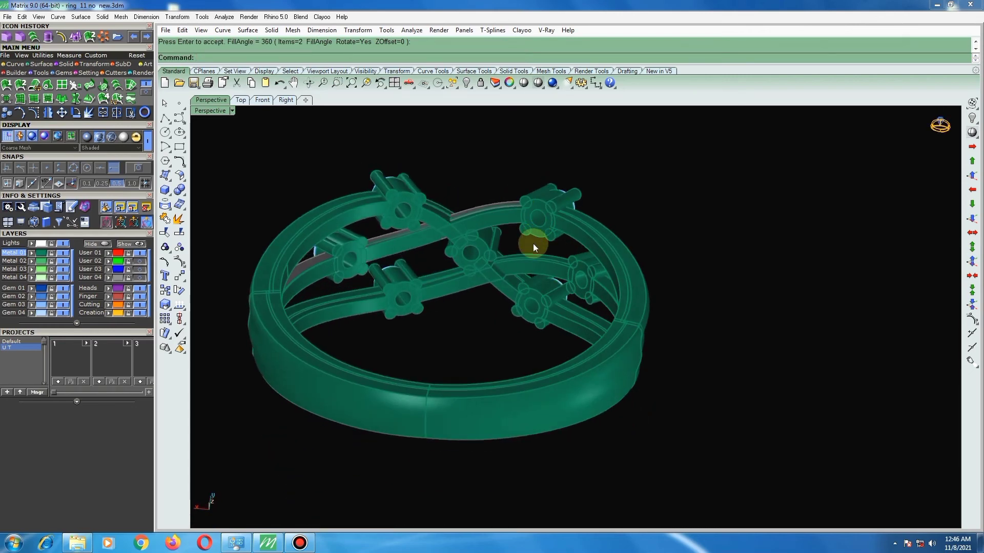
Unlock the two locked grey band pieces.
{"action": "scroll", "coordinate": [533, 243], "scroll_direction": "up", "scroll_amount": 3}
{"action": "right_click_drag", "start_coordinate": [522, 220], "coordinate": [460, 112]}
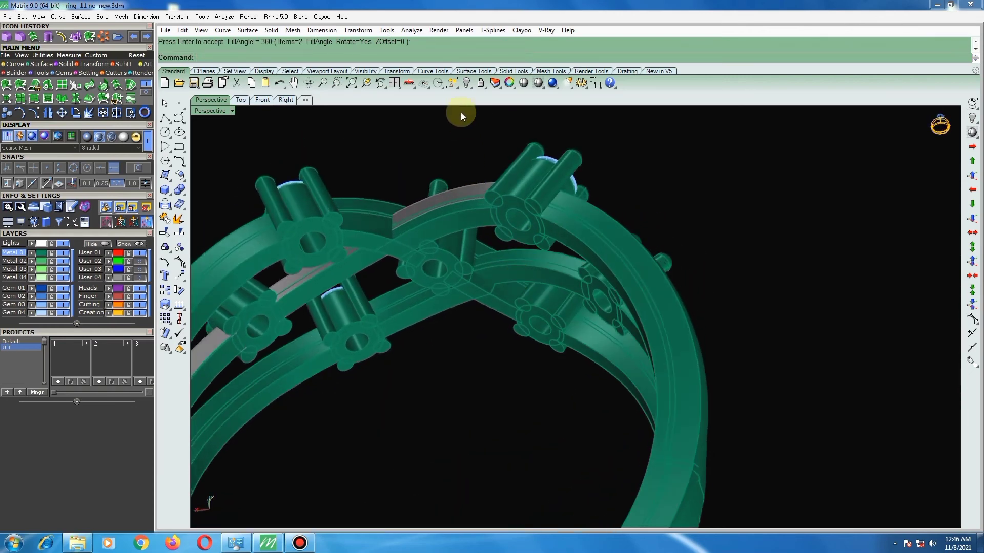
{"action": "right_click", "coordinate": [481, 83]}
{"action": "scroll", "coordinate": [479, 164], "scroll_direction": "down", "scroll_amount": 5}
{"action": "mouse_move", "coordinate": [474, 195]}
{"action": "right_mouse_down"}
{"action": "mouse_move", "coordinate": [460, 273]}
{"action": "mouse_move", "coordinate": [432, 310]}
{"action": "mouse_move", "coordinate": [472, 228]}
{"action": "mouse_move", "coordinate": [475, 296]}
{"action": "mouse_move", "coordinate": [628, 311]}
{"action": "mouse_move", "coordinate": [654, 333]}
{"action": "mouse_move", "coordinate": [516, 314]}
{"action": "mouse_move", "coordinate": [573, 296]}
{"action": "mouse_move", "coordinate": [558, 303]}
{"action": "mouse_move", "coordinate": [534, 280]}
{"action": "right_mouse_up"}
{"action": "scroll", "coordinate": [598, 352], "scroll_direction": "up", "scroll_amount": 5}
{"action": "scroll", "coordinate": [621, 344], "scroll_direction": "up", "scroll_amount": 3}
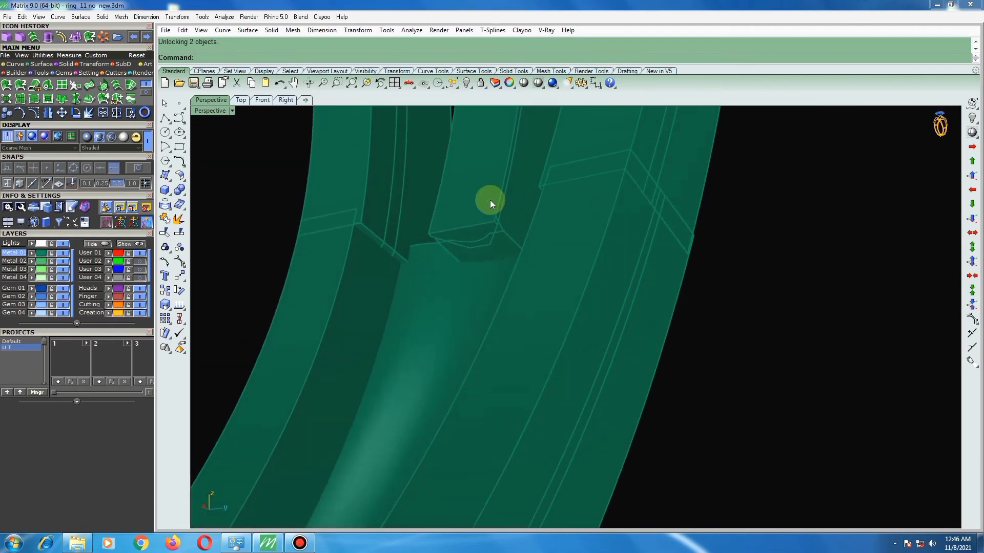
{"action": "scroll", "coordinate": [490, 199], "scroll_direction": "up", "scroll_amount": 4}
{"action": "scroll", "coordinate": [501, 234], "scroll_direction": "down", "scroll_amount": 2}
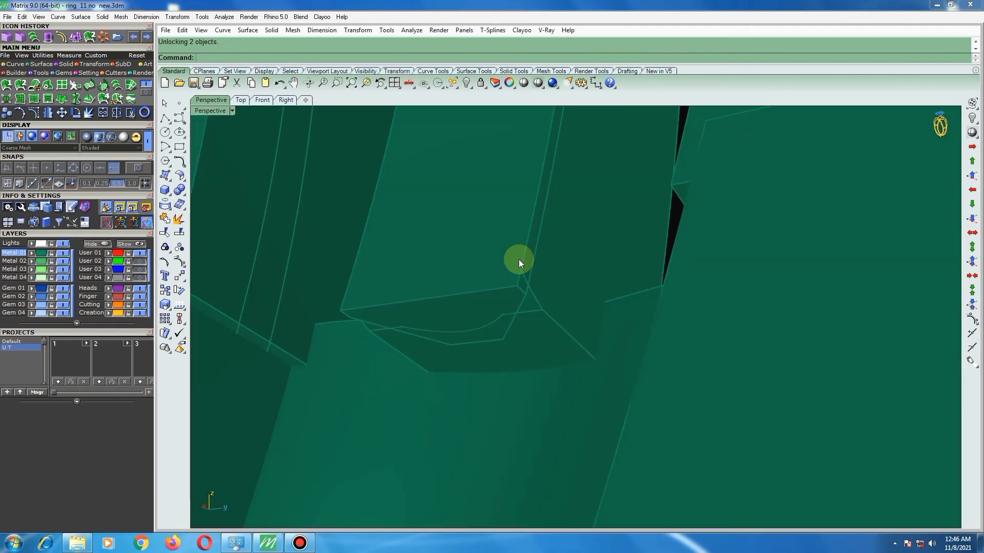
{"action": "right_click_drag", "start_coordinate": [518, 260], "coordinate": [498, 272]}
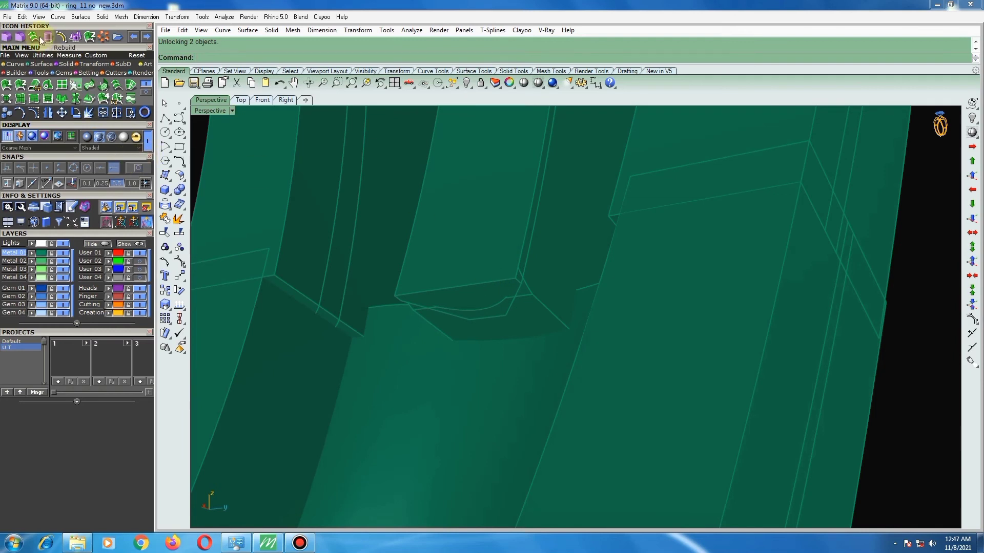
Fillet the band junction edge at the prong base with radius 0.3.
{"action": "left_click", "coordinate": [20, 37]}
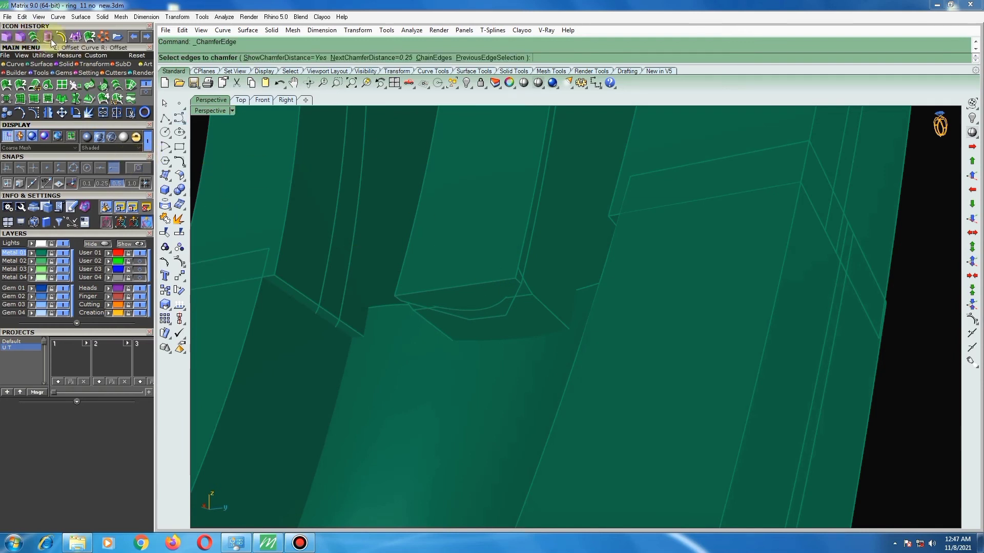
{"action": "left_click", "coordinate": [7, 36]}
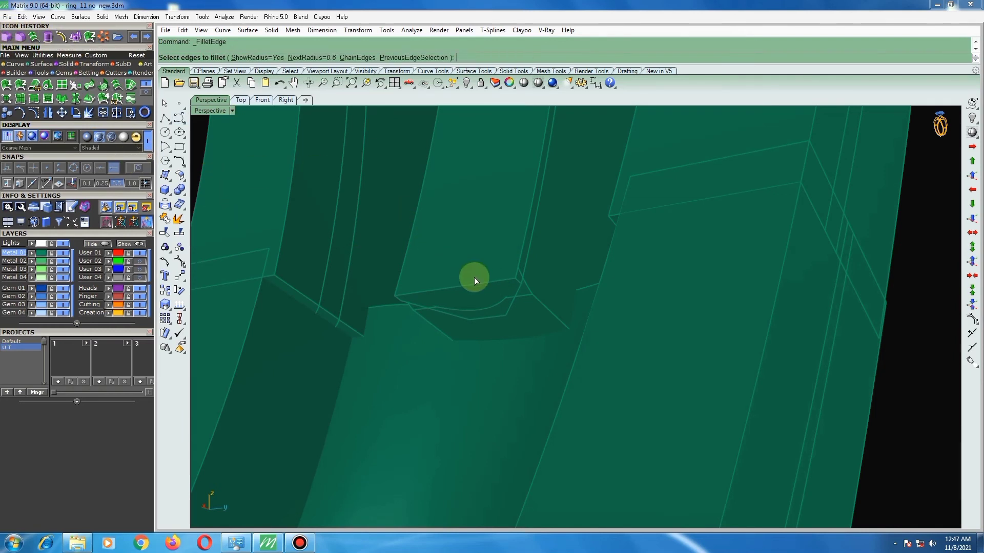
{"action": "type", "text": "3"}
{"action": "key", "text": "Return"}
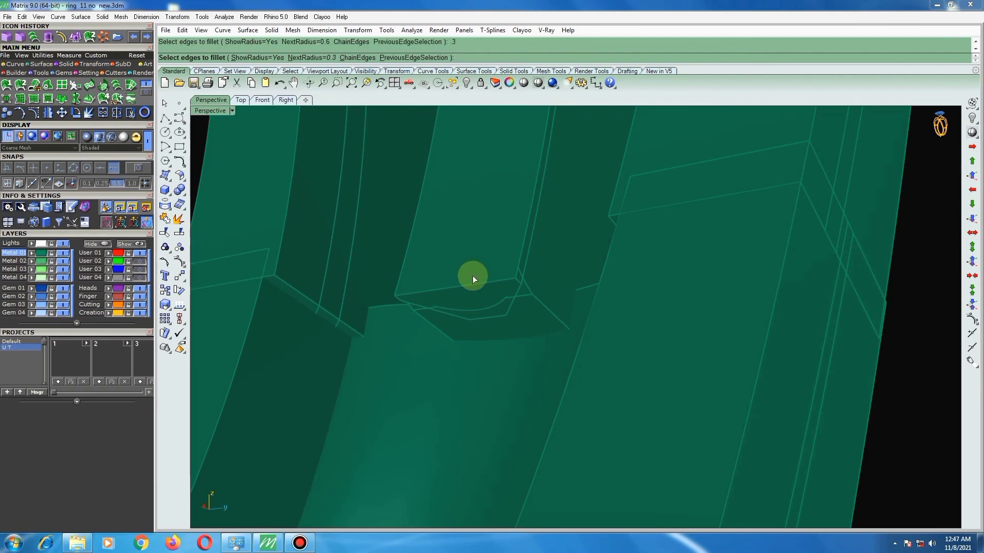
{"action": "left_click", "coordinate": [469, 285]}
{"action": "key", "text": "Return"}
{"action": "key", "text": "Return"}
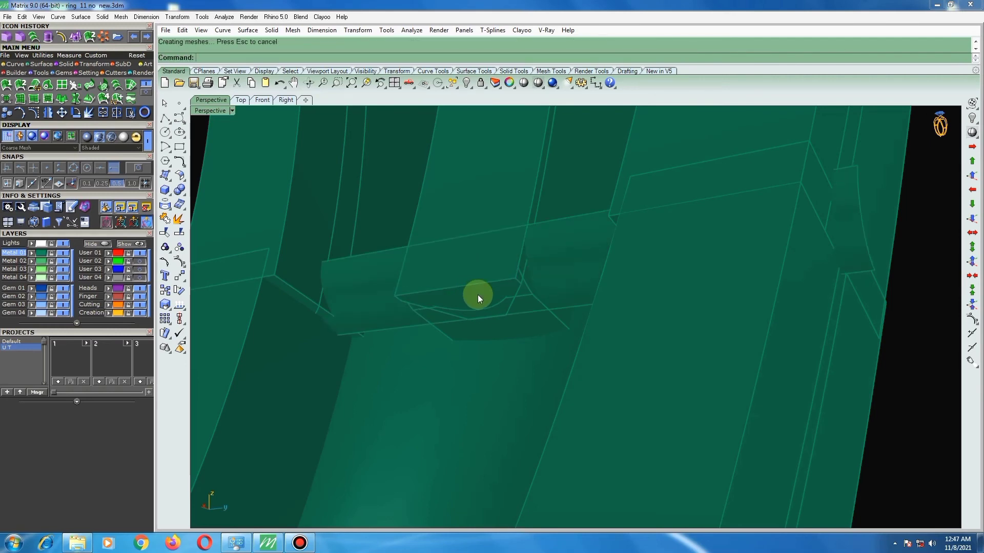
{"action": "mouse_move", "coordinate": [478, 294]}
{"action": "right_mouse_down"}
{"action": "mouse_move", "coordinate": [584, 292]}
{"action": "mouse_move", "coordinate": [544, 310]}
{"action": "mouse_move", "coordinate": [531, 343]}
{"action": "mouse_move", "coordinate": [529, 277]}
{"action": "right_mouse_up"}
Split the thin crosswise strip by a V-direction isocurve and select its middle piece.
{"action": "left_click", "coordinate": [484, 301]}
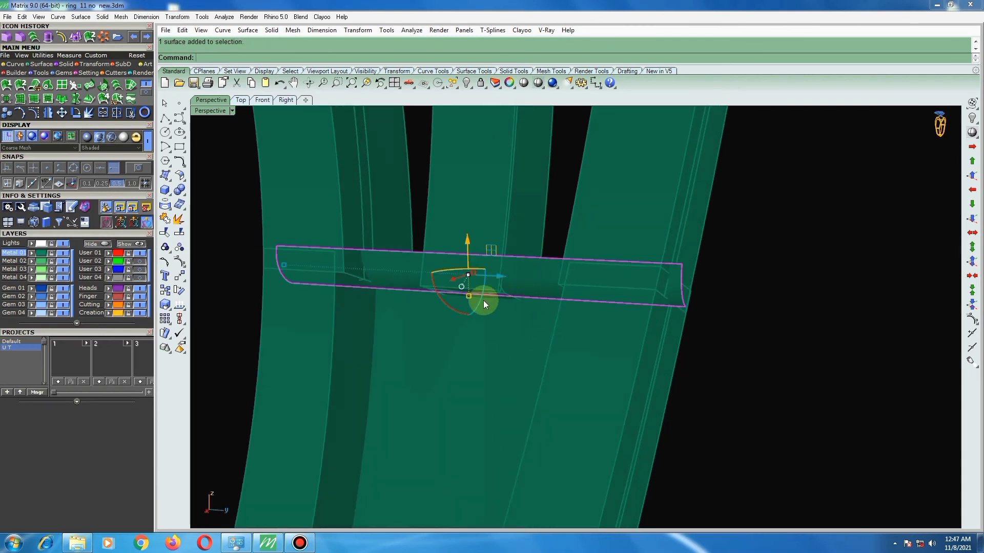
{"action": "right_click", "coordinate": [179, 236]}
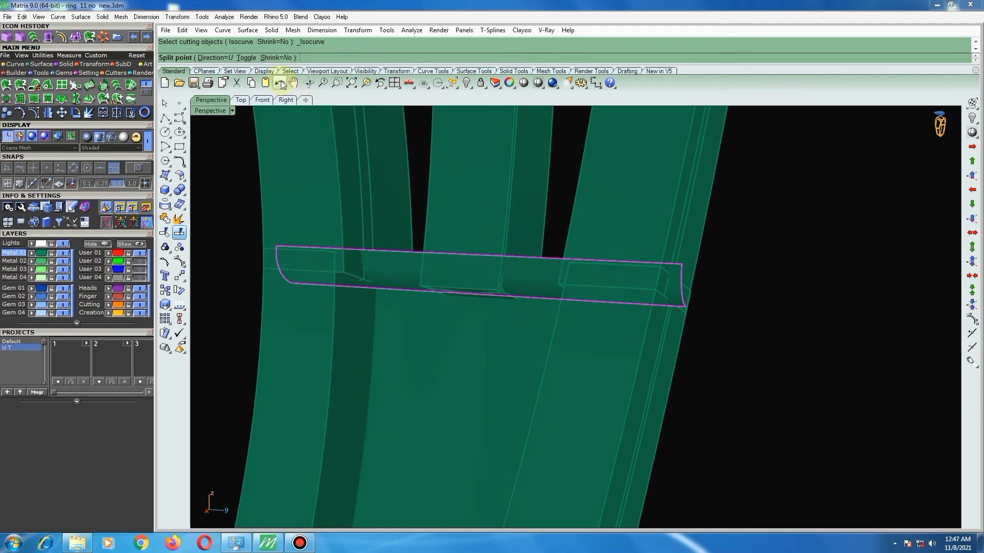
{"action": "left_click", "coordinate": [246, 58]}
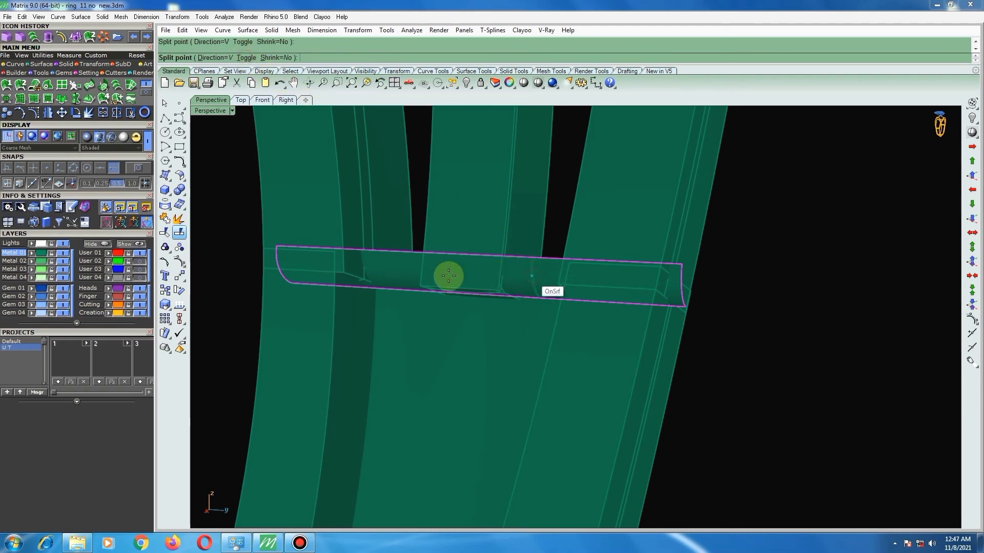
{"action": "left_click", "coordinate": [408, 275]}
{"action": "key", "text": "Return"}
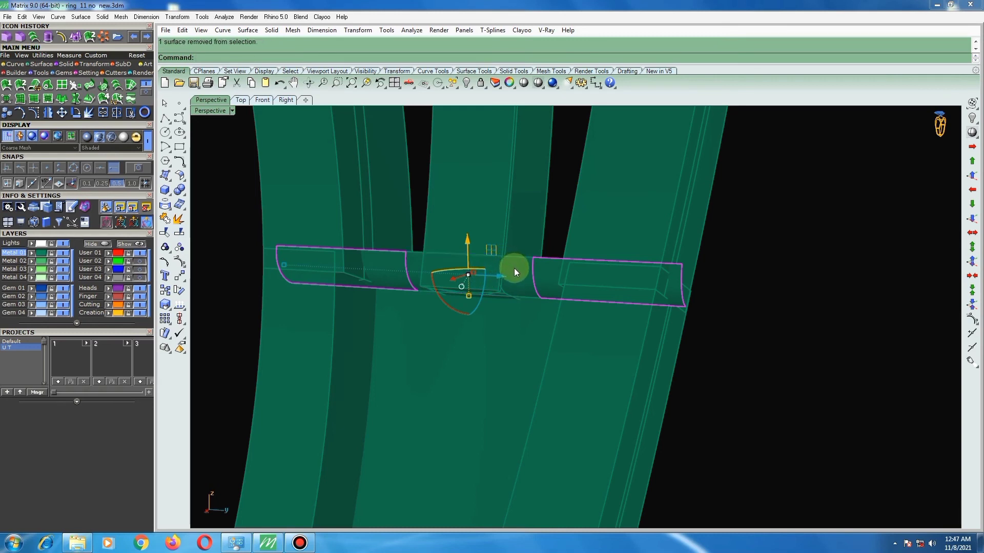
{"action": "key", "text": "Escape"}
{"action": "left_click", "coordinate": [466, 247]}
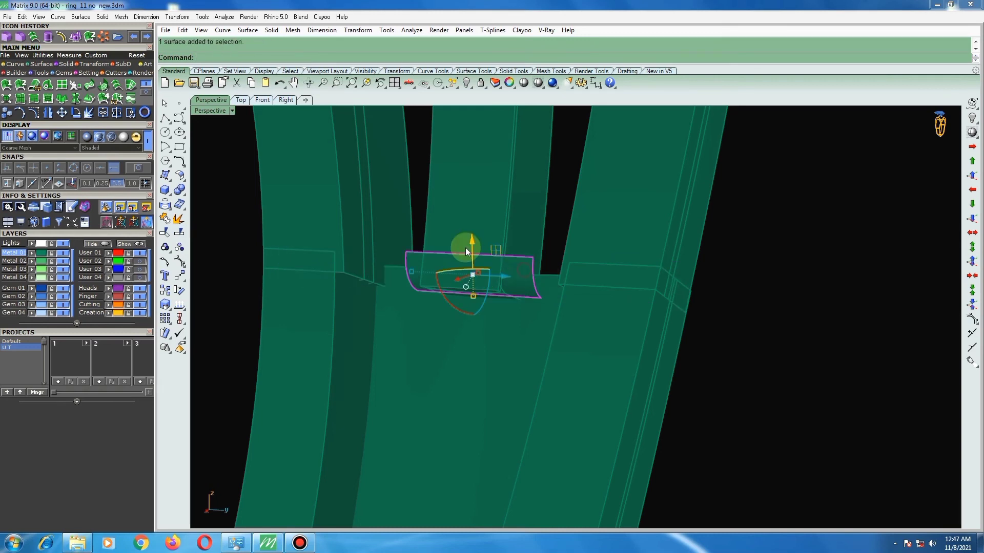
Move the middle piece to the red User 01 layer and stretch it taller with two Scale1D passes.
{"action": "left_click", "coordinate": [111, 252]}
{"action": "right_click_drag", "start_coordinate": [503, 291], "coordinate": [581, 250]}
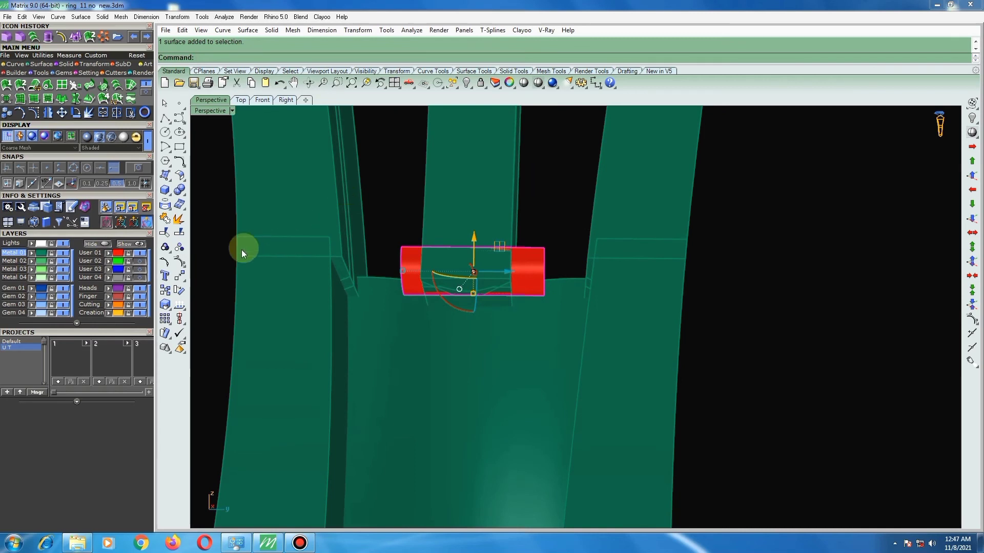
{"action": "left_click", "coordinate": [166, 306]}
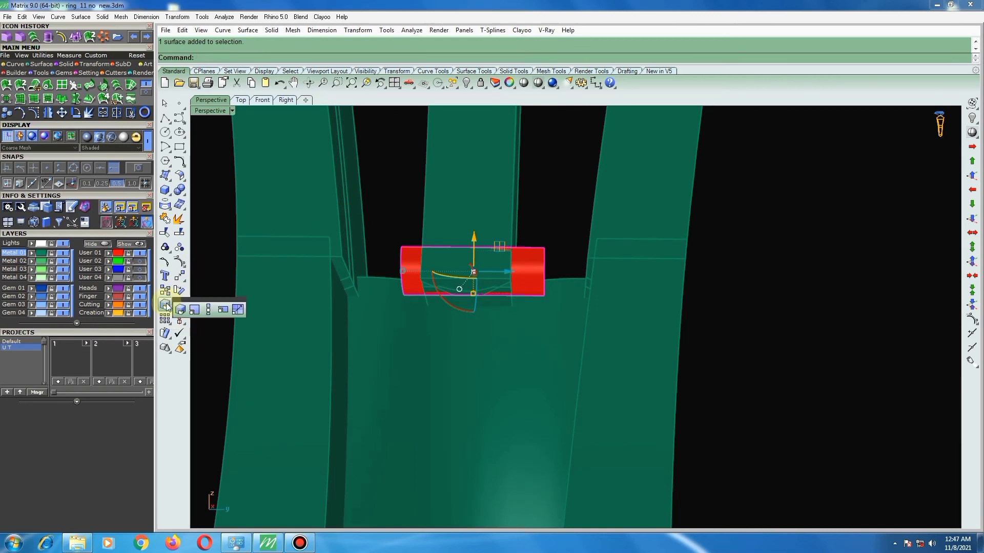
{"action": "left_click", "coordinate": [205, 307]}
{"action": "scroll", "coordinate": [576, 305], "scroll_direction": "up", "scroll_amount": 1}
{"action": "scroll", "coordinate": [548, 297], "scroll_direction": "up", "scroll_amount": 1}
{"action": "left_click", "coordinate": [533, 292]}
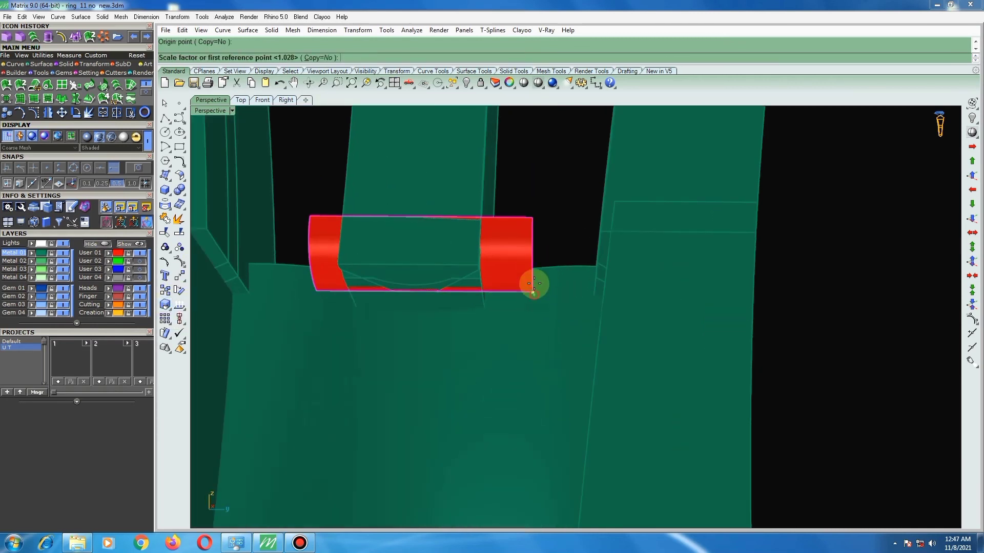
{"action": "left_click", "coordinate": [532, 217]}
{"action": "key", "text": "Return"}
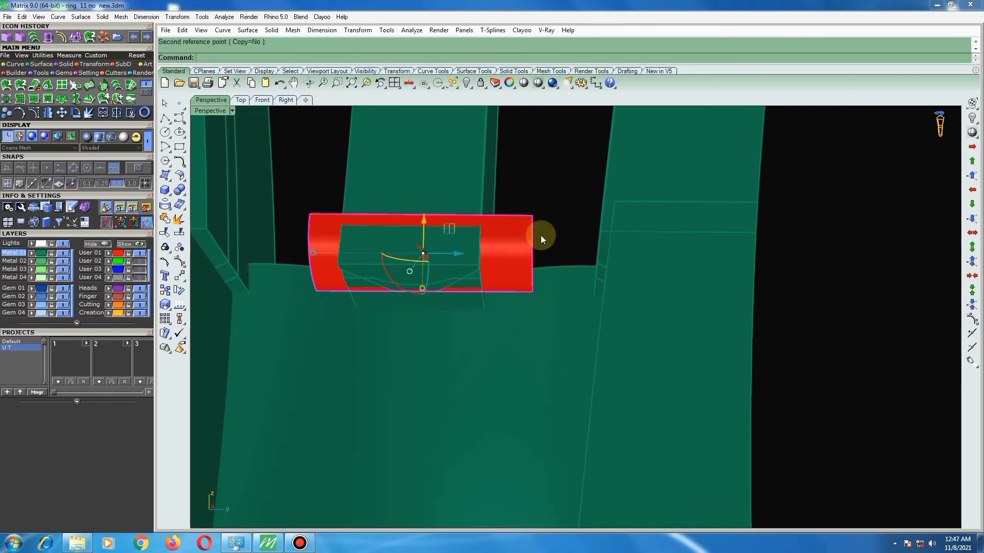
{"action": "left_click", "coordinate": [532, 216]}
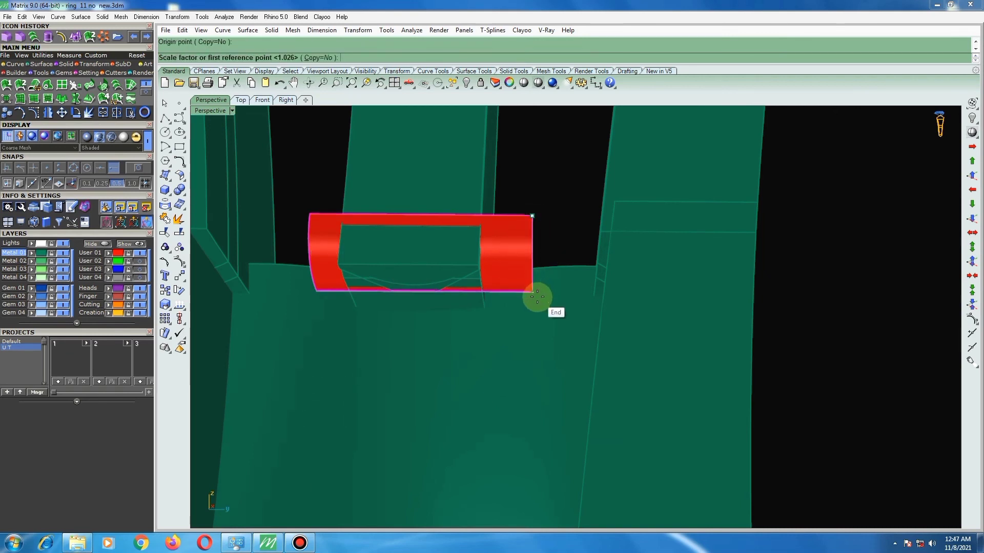
{"action": "left_click", "coordinate": [536, 296]}
{"action": "left_click", "coordinate": [537, 300]}
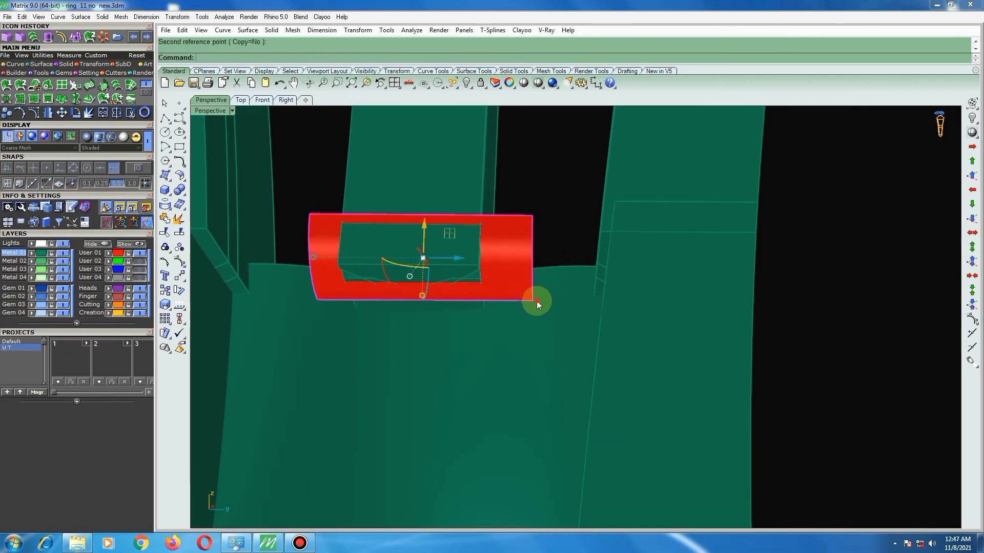
Nudge and tilt the red piece with gumball drags until it spans the gap between bands.
{"action": "right_click_drag", "start_coordinate": [515, 259], "coordinate": [475, 270]}
{"action": "left_click_drag", "start_coordinate": [475, 270], "coordinate": [481, 262]}
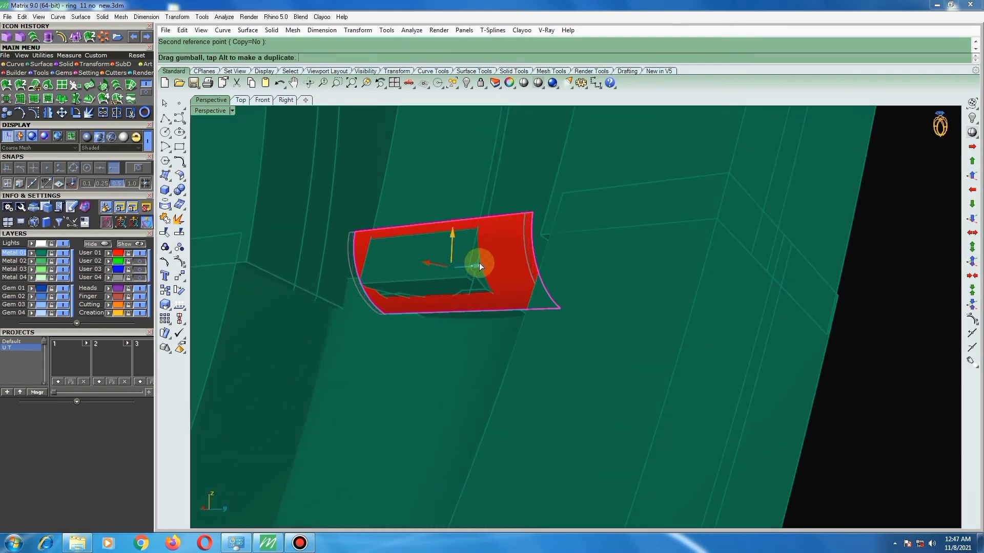
{"action": "left_click_drag", "start_coordinate": [481, 263], "coordinate": [478, 261]}
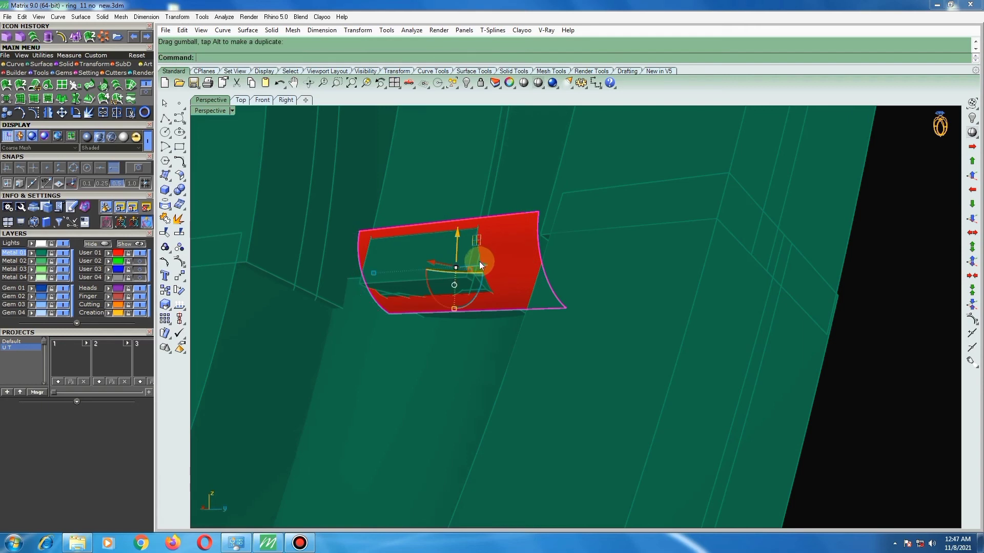
{"action": "mouse_move", "coordinate": [490, 266]}
{"action": "right_mouse_down"}
{"action": "mouse_move", "coordinate": [604, 282]}
{"action": "mouse_move", "coordinate": [577, 331]}
{"action": "mouse_move", "coordinate": [436, 286]}
{"action": "right_mouse_up"}
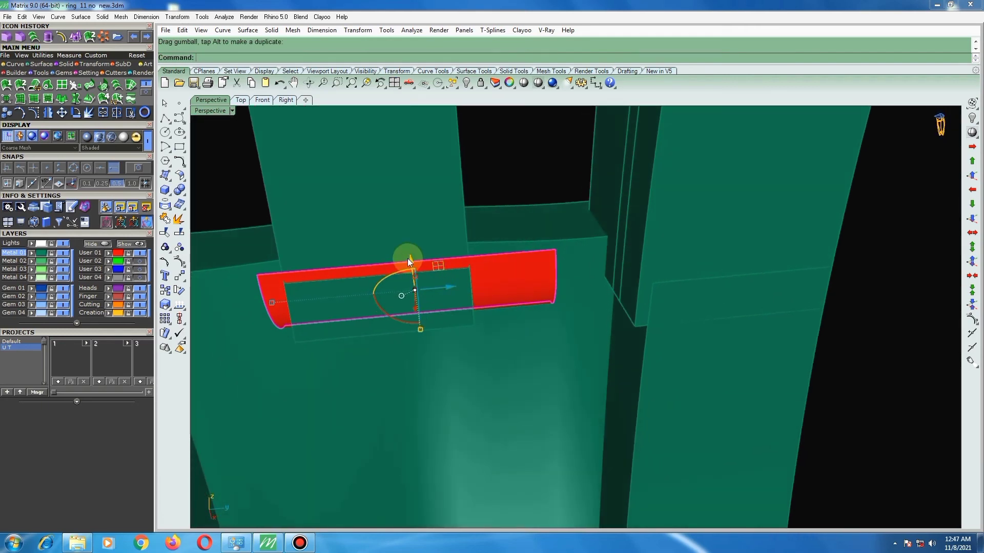
{"action": "left_click_drag", "start_coordinate": [408, 260], "coordinate": [407, 249]}
{"action": "mouse_move", "coordinate": [466, 279]}
{"action": "right_mouse_down"}
{"action": "mouse_move", "coordinate": [453, 216]}
{"action": "mouse_move", "coordinate": [449, 224]}
{"action": "mouse_move", "coordinate": [496, 209]}
{"action": "mouse_move", "coordinate": [407, 222]}
{"action": "mouse_move", "coordinate": [411, 245]}
{"action": "right_mouse_up"}
{"action": "left_click_drag", "start_coordinate": [442, 265], "coordinate": [466, 251]}
{"action": "right_click_drag", "start_coordinate": [465, 251], "coordinate": [498, 247]}
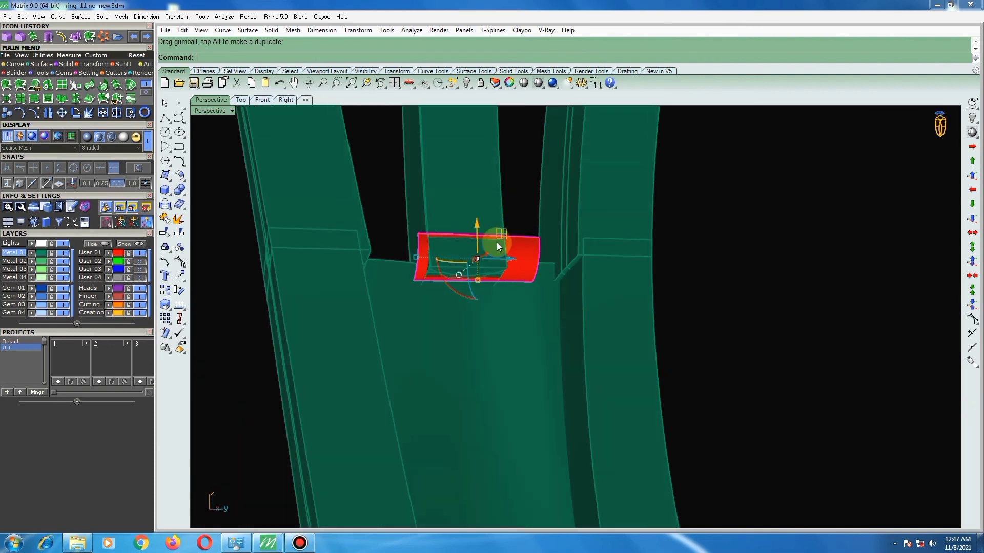
{"action": "left_click", "coordinate": [470, 190]}
Boolean-split both band polysurfaces with the red cutter piece.
{"action": "left_click", "coordinate": [447, 199], "text": "shift"}
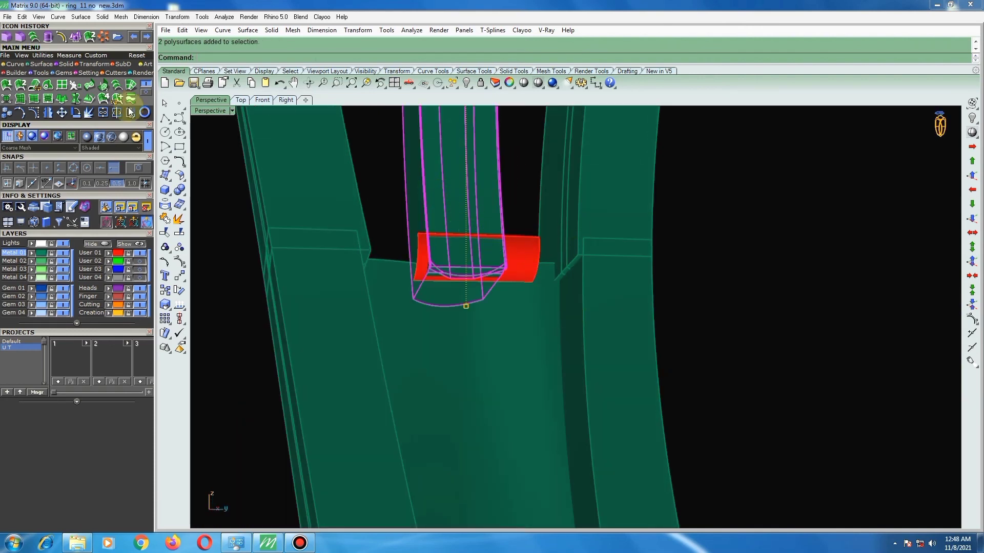
{"action": "left_click", "coordinate": [182, 192]}
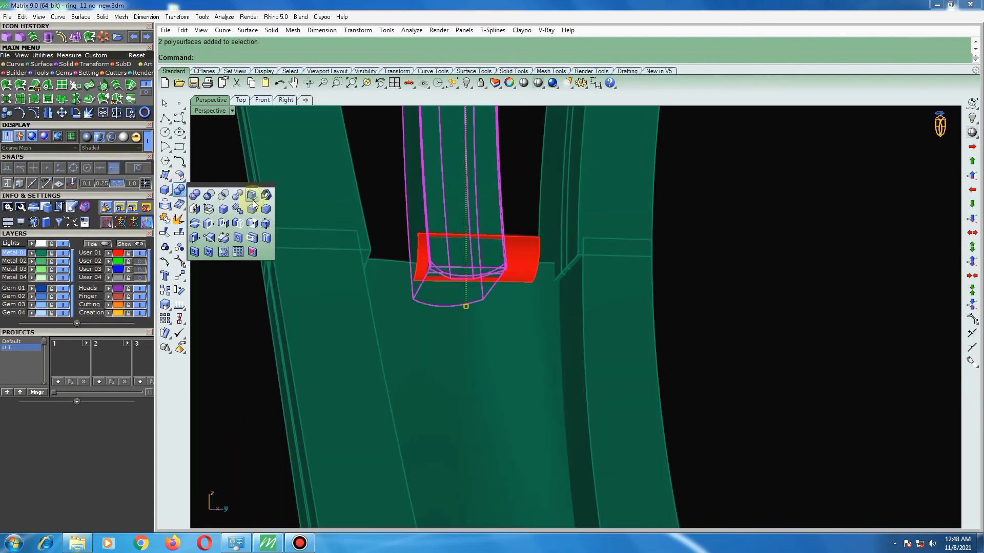
{"action": "left_click", "coordinate": [238, 195]}
{"action": "left_click", "coordinate": [521, 244]}
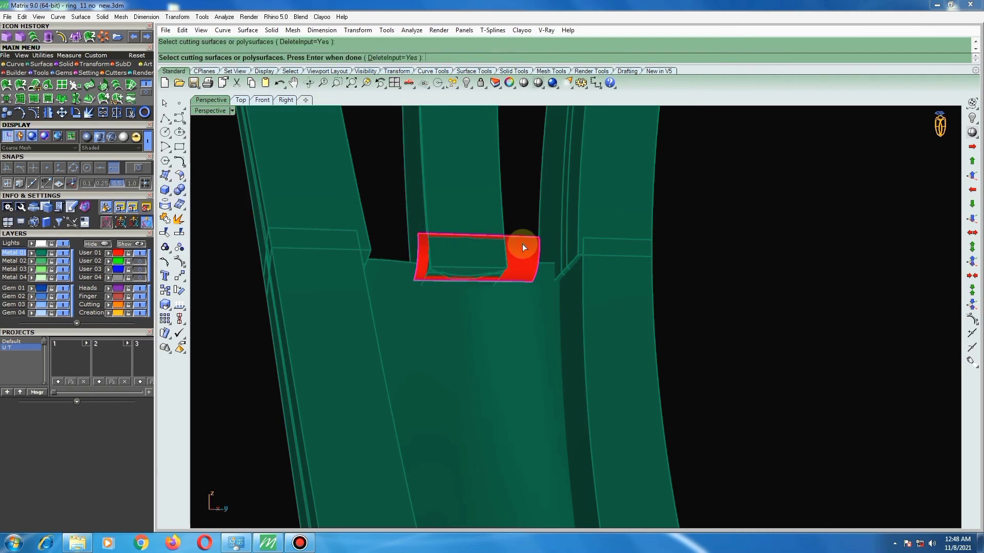
{"action": "key", "text": "Return"}
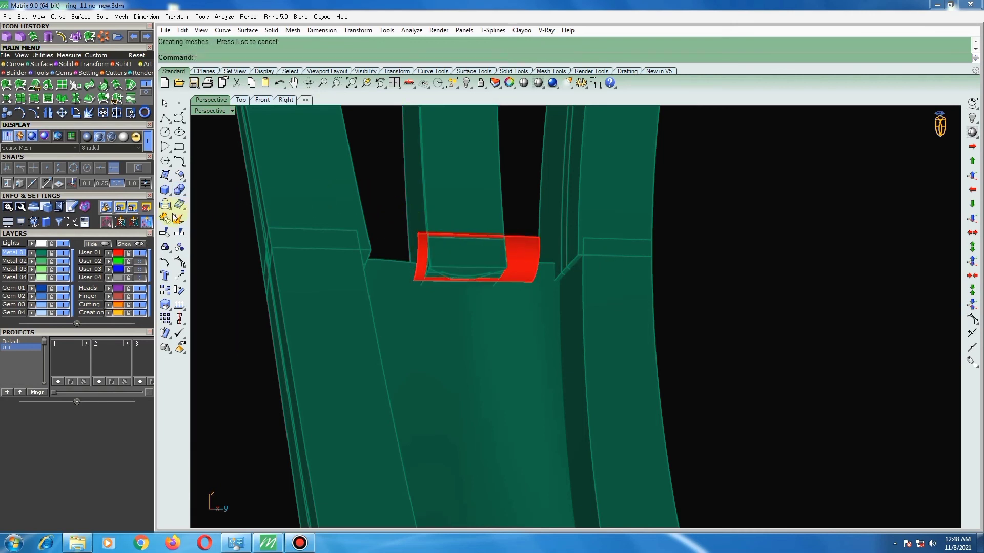
Remove the inner split-off part from its group.
{"action": "left_click", "coordinate": [162, 248]}
{"action": "left_click", "coordinate": [225, 253]}
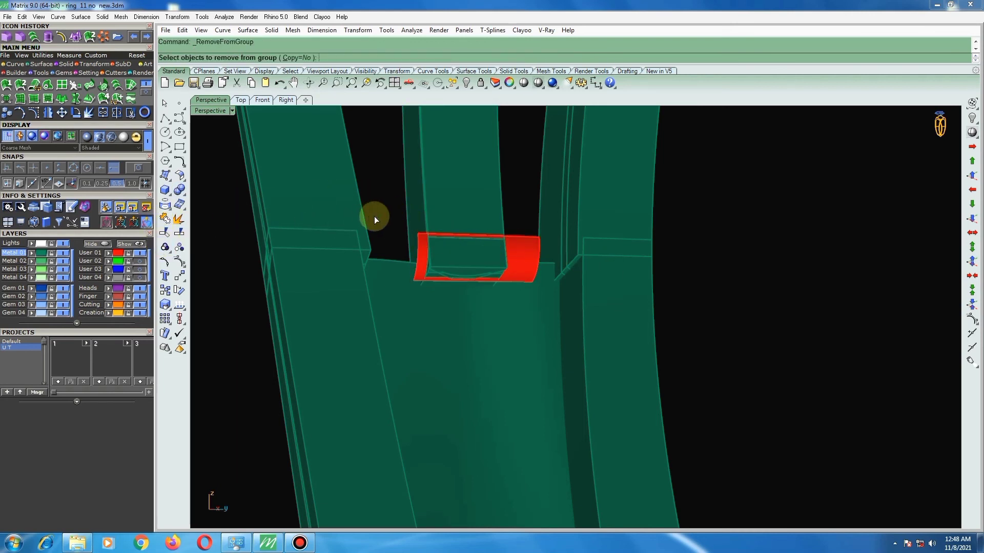
{"action": "left_click_drag", "start_coordinate": [523, 295], "coordinate": [522, 302]}
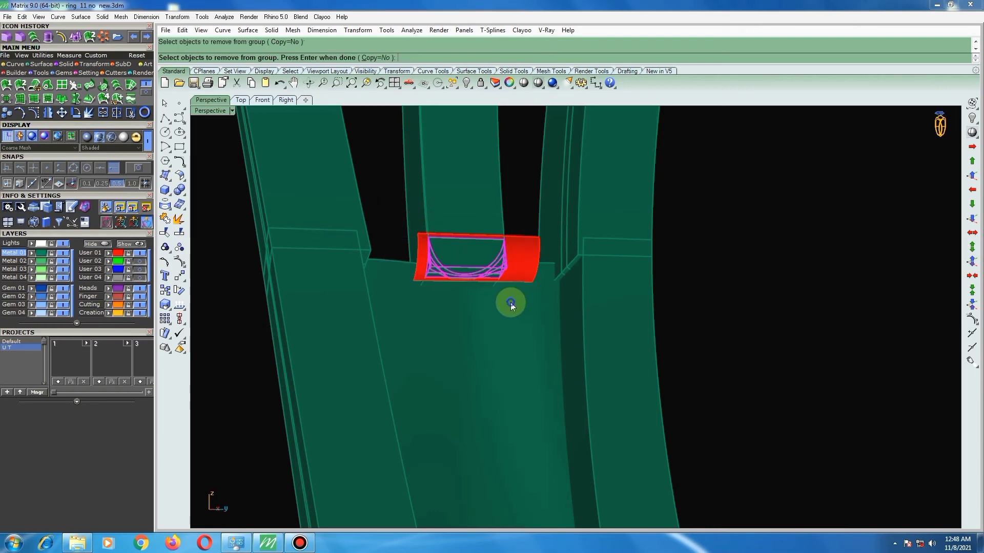
{"action": "key", "text": "Return"}
Polar-array the red cutter around origin 0 as 2 items, then delete the selected cutter.
{"action": "left_click", "coordinate": [526, 259]}
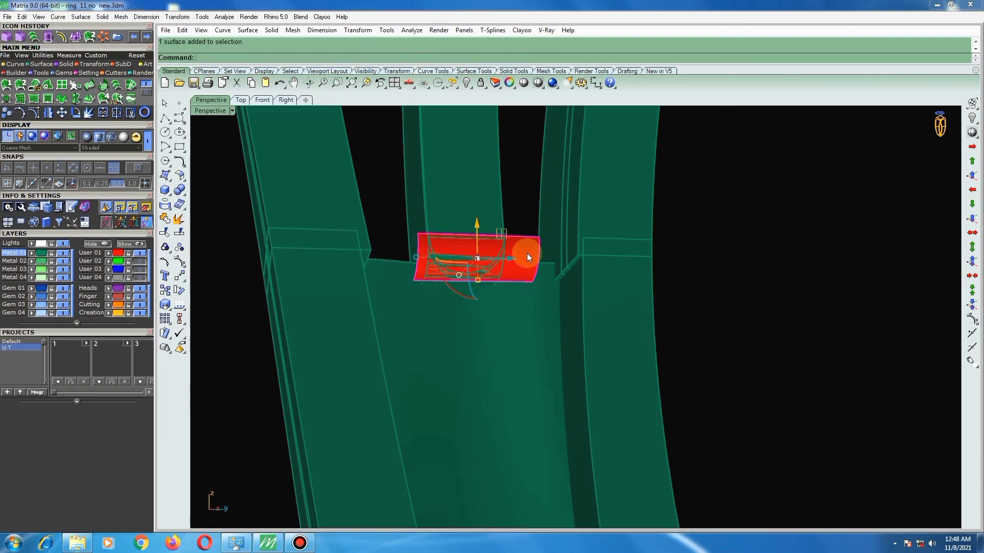
{"action": "scroll", "coordinate": [462, 279], "scroll_direction": "down", "scroll_amount": 5}
{"action": "scroll", "coordinate": [462, 279], "scroll_direction": "down", "scroll_amount": 4}
{"action": "scroll", "coordinate": [442, 269], "scroll_direction": "down", "scroll_amount": 3}
{"action": "right_click_drag", "start_coordinate": [442, 269], "coordinate": [557, 355]}
{"action": "scroll", "coordinate": [472, 283], "scroll_direction": "down", "scroll_amount": 2}
{"action": "mouse_move", "coordinate": [471, 283]}
{"action": "right_mouse_down"}
{"action": "mouse_move", "coordinate": [584, 354]}
{"action": "mouse_move", "coordinate": [566, 404]}
{"action": "mouse_move", "coordinate": [523, 255]}
{"action": "mouse_move", "coordinate": [557, 353]}
{"action": "mouse_move", "coordinate": [503, 273]}
{"action": "right_mouse_up"}
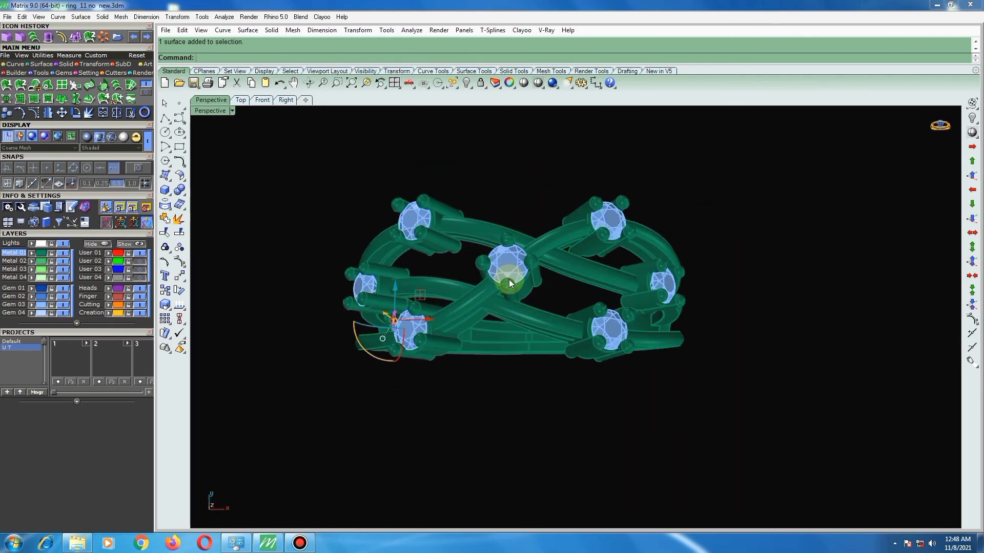
{"action": "left_click", "coordinate": [103, 36]}
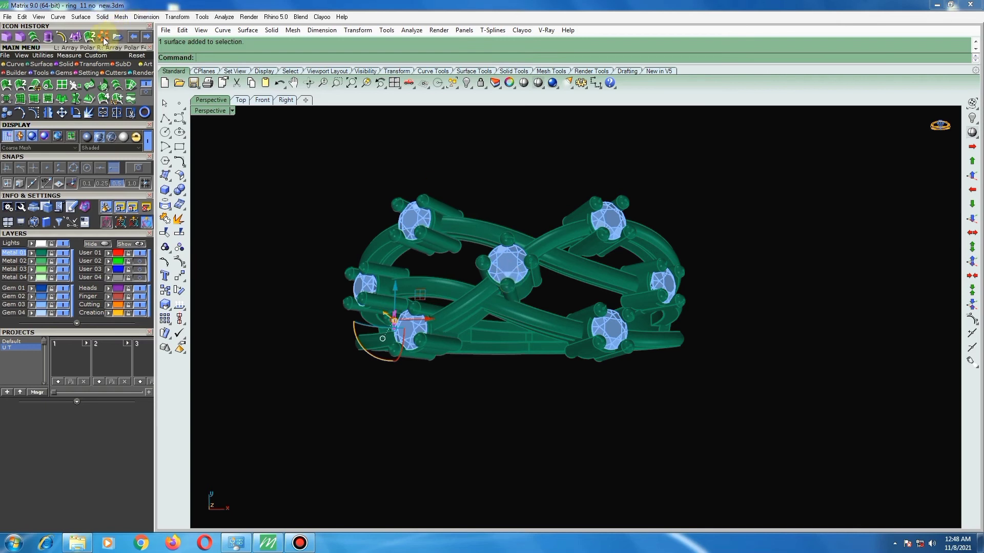
{"action": "type", "text": "0"}
{"action": "key", "text": "Return"}
{"action": "key", "text": "Return"}
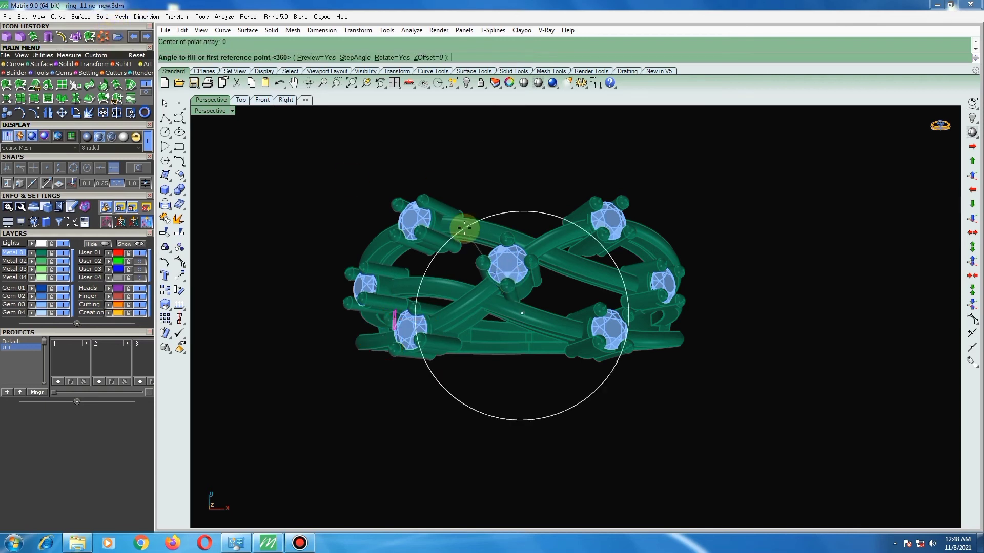
{"action": "key", "text": "Return"}
{"action": "key", "text": "Return"}
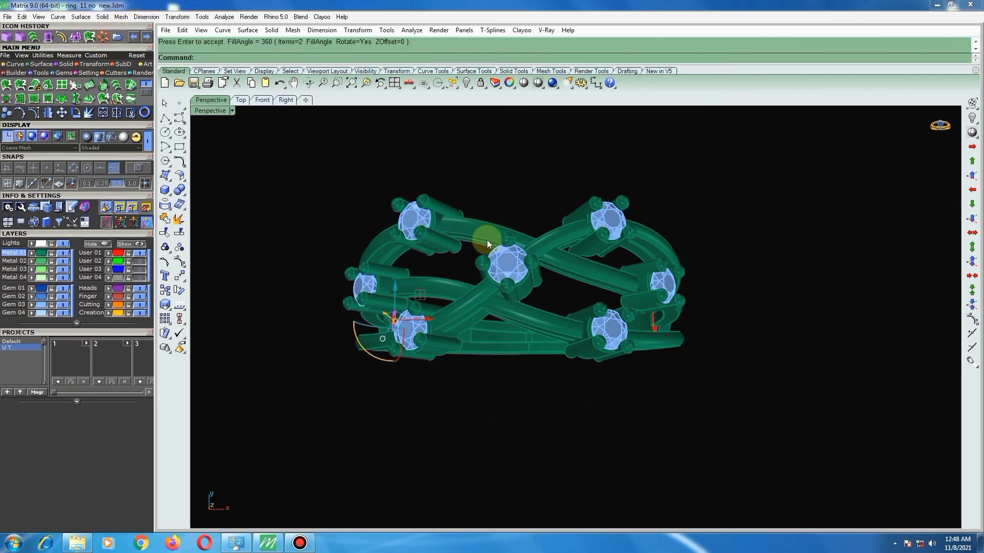
{"action": "key", "text": "Delete"}
{"action": "right_click_drag", "start_coordinate": [407, 315], "coordinate": [567, 227]}
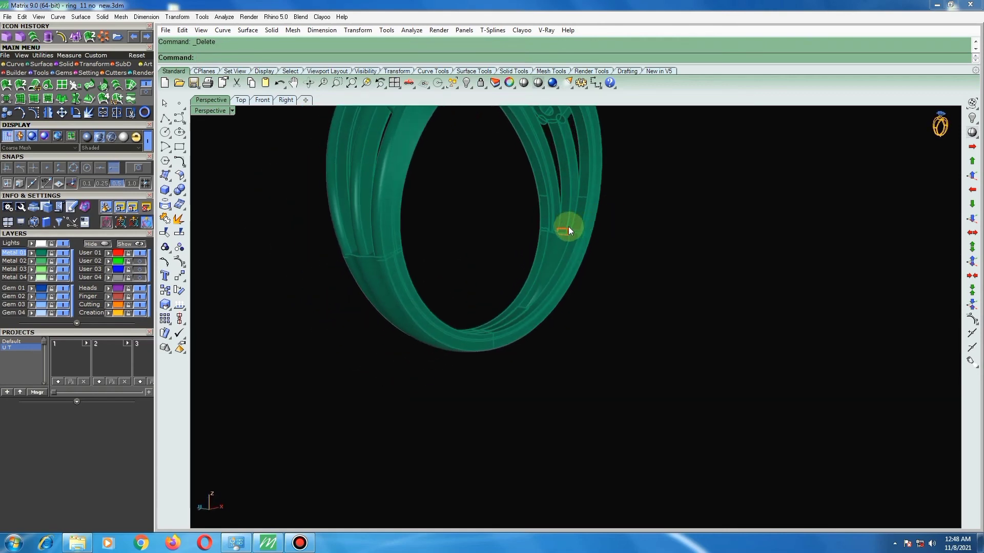
Subtract the red cutter piece from the vertical band with Boolean Difference.
{"action": "scroll", "coordinate": [568, 227], "scroll_direction": "up", "scroll_amount": 3}
{"action": "scroll", "coordinate": [568, 246], "scroll_direction": "up", "scroll_amount": 5}
{"action": "mouse_move", "coordinate": [520, 291]}
{"action": "right_mouse_down"}
{"action": "mouse_move", "coordinate": [619, 286]}
{"action": "mouse_move", "coordinate": [625, 265]}
{"action": "right_mouse_up"}
{"action": "left_click", "coordinate": [567, 206]}
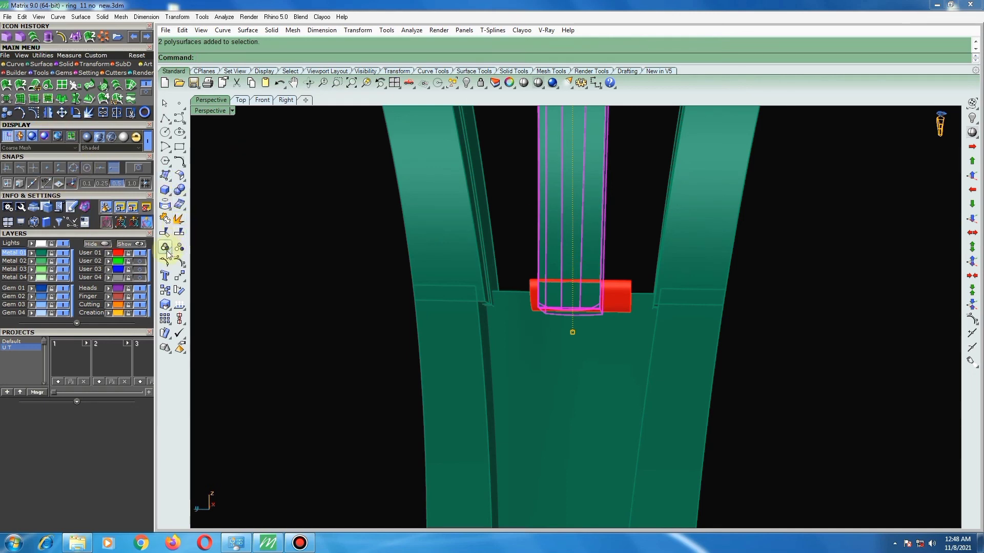
{"action": "left_click", "coordinate": [179, 190]}
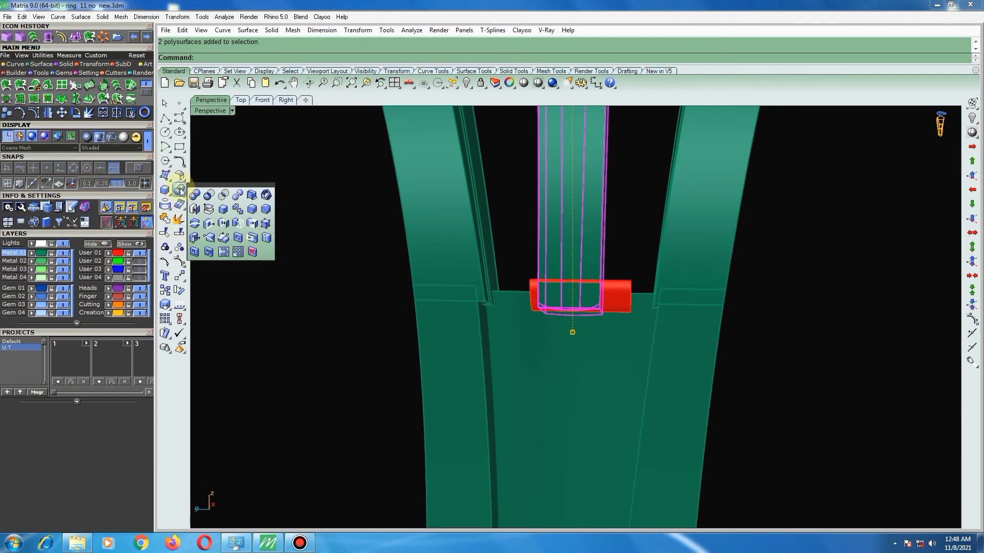
{"action": "left_click", "coordinate": [237, 201]}
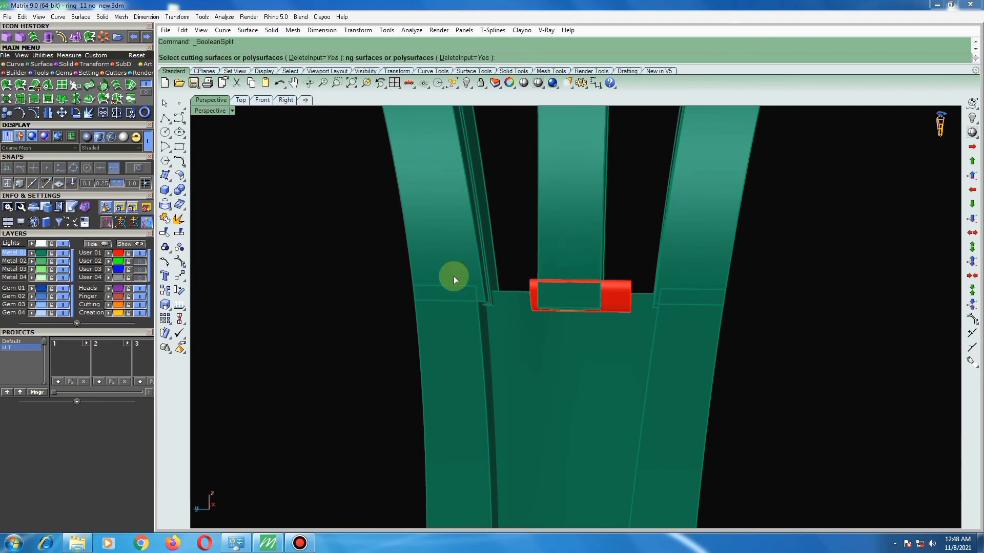
{"action": "left_click", "coordinate": [612, 287]}
{"action": "key", "text": "Return"}
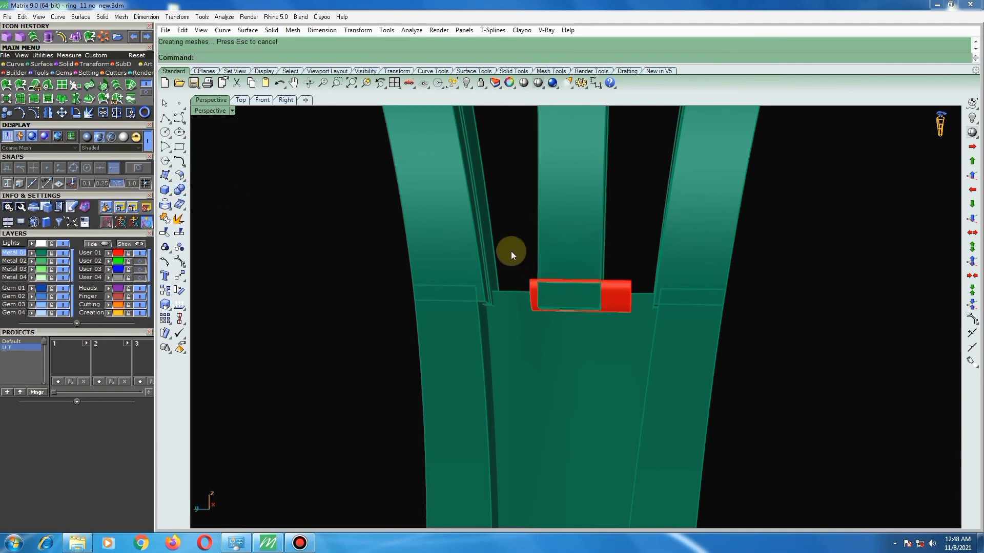
Delete the leftover red cutter and its curves, then pull back to see the whole ring.
{"action": "left_click_drag", "start_coordinate": [512, 251], "coordinate": [632, 352]}
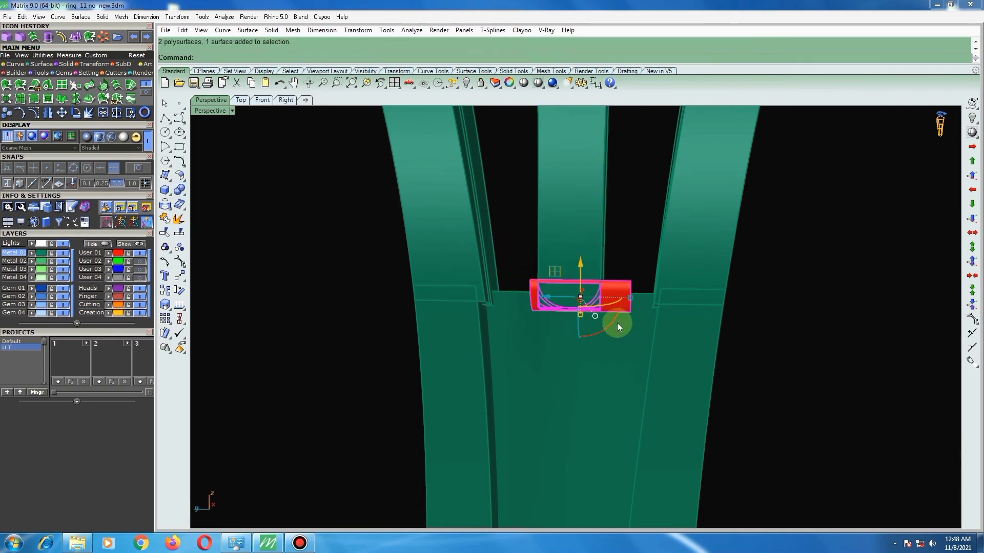
{"action": "key", "text": "Delete"}
{"action": "mouse_move", "coordinate": [539, 261]}
{"action": "right_mouse_down"}
{"action": "mouse_move", "coordinate": [534, 217]}
{"action": "mouse_move", "coordinate": [494, 251]}
{"action": "mouse_move", "coordinate": [530, 313]}
{"action": "right_mouse_up"}
{"action": "scroll", "coordinate": [529, 303], "scroll_direction": "down", "scroll_amount": 5}
{"action": "scroll", "coordinate": [564, 259], "scroll_direction": "down", "scroll_amount": 3}
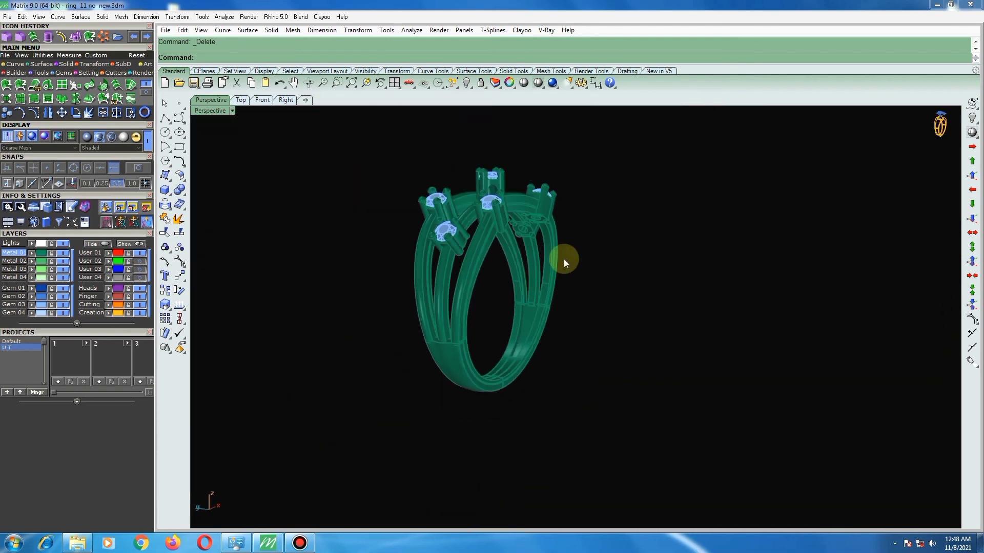
{"action": "mouse_move", "coordinate": [564, 260]}
{"action": "right_mouse_down"}
{"action": "mouse_move", "coordinate": [439, 281]}
{"action": "mouse_move", "coordinate": [367, 260]}
{"action": "mouse_move", "coordinate": [411, 269]}
{"action": "right_mouse_up"}
{"action": "scroll", "coordinate": [597, 251], "scroll_direction": "up", "scroll_amount": 3}
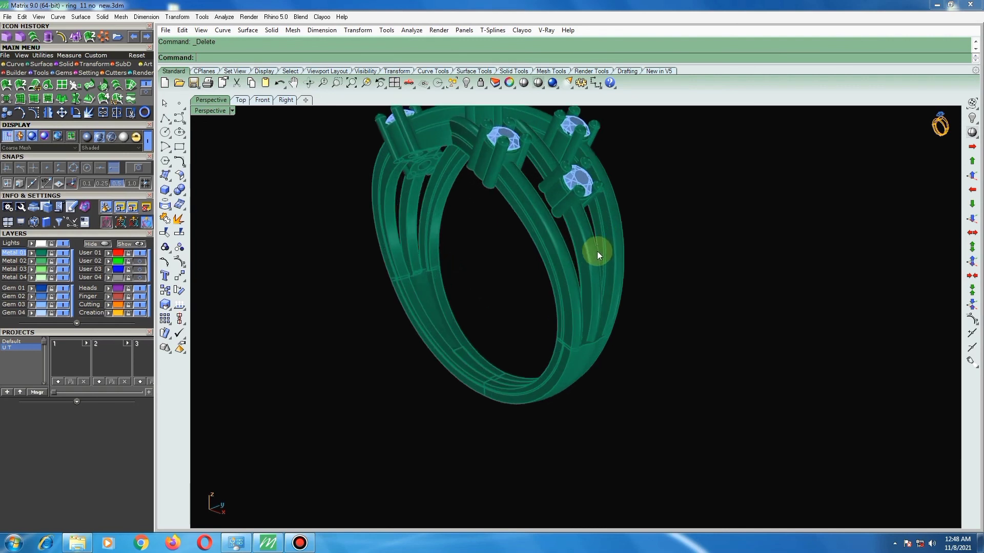
Save the ring file and display it with solid Machine shading.
{"action": "key", "text": "ctrl+s"}
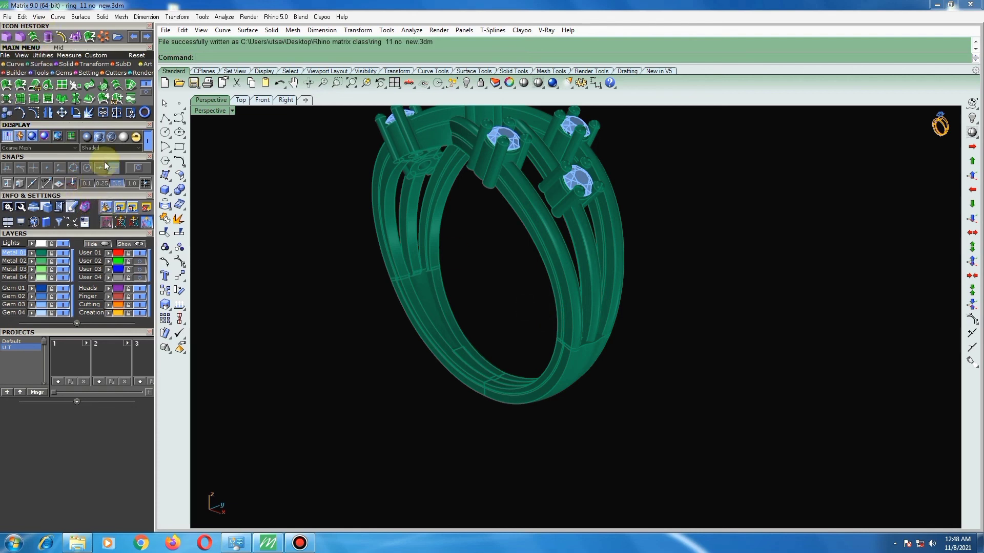
{"action": "left_click", "coordinate": [87, 136]}
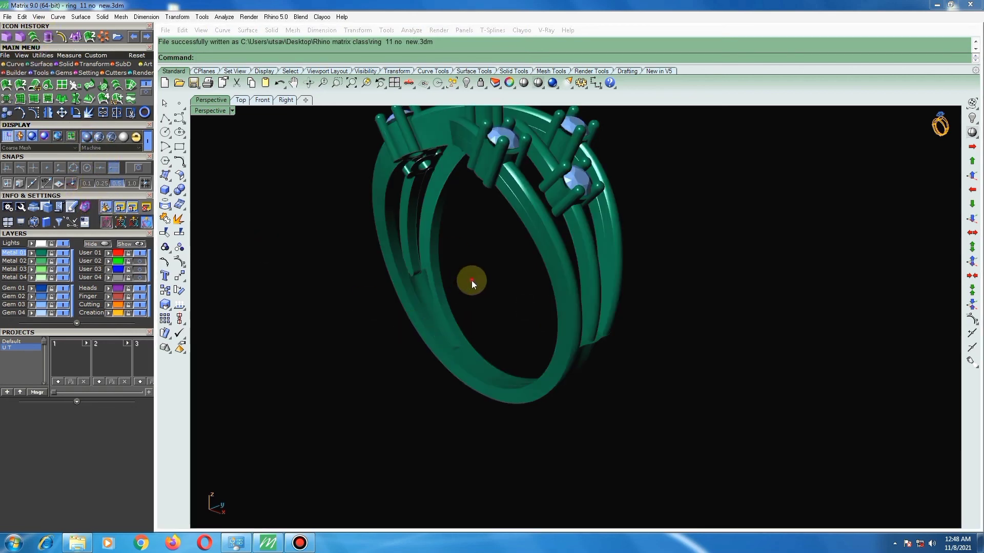
{"action": "scroll", "coordinate": [447, 281], "scroll_direction": "down", "scroll_amount": 2}
{"action": "mouse_move", "coordinate": [447, 280]}
{"action": "right_mouse_down"}
{"action": "mouse_move", "coordinate": [533, 222]}
{"action": "mouse_move", "coordinate": [597, 210]}
{"action": "mouse_move", "coordinate": [608, 275]}
{"action": "mouse_move", "coordinate": [578, 248]}
{"action": "mouse_move", "coordinate": [513, 285]}
{"action": "mouse_move", "coordinate": [505, 314]}
{"action": "mouse_move", "coordinate": [301, 266]}
{"action": "mouse_move", "coordinate": [364, 282]}
{"action": "mouse_move", "coordinate": [524, 277]}
{"action": "mouse_move", "coordinate": [437, 292]}
{"action": "mouse_move", "coordinate": [622, 216]}
{"action": "right_mouse_up"}
{"action": "scroll", "coordinate": [488, 247], "scroll_direction": "up", "scroll_amount": 5}
Fit the ring in view and show it in top, front, right and perspective views.
{"action": "scroll", "coordinate": [474, 236], "scroll_direction": "up", "scroll_amount": 3}
{"action": "scroll", "coordinate": [578, 248], "scroll_direction": "down", "scroll_amount": 5}
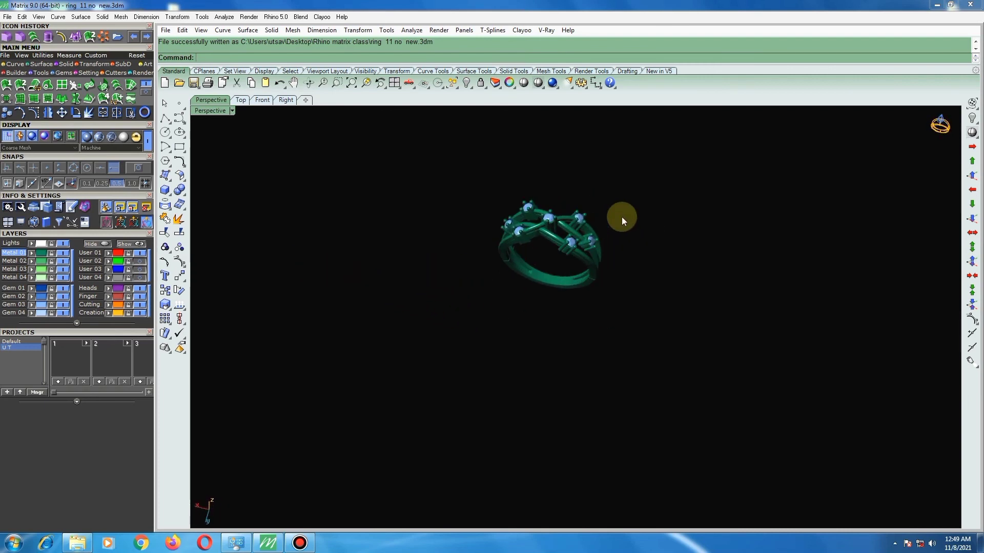
{"action": "left_click", "coordinate": [352, 83]}
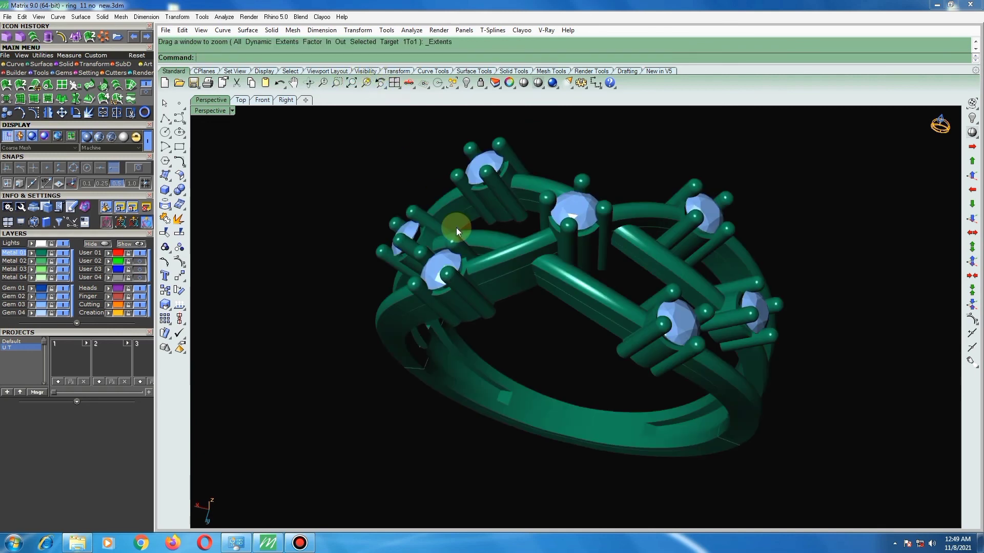
{"action": "mouse_move", "coordinate": [497, 267]}
{"action": "right_mouse_down"}
{"action": "mouse_move", "coordinate": [501, 287]}
{"action": "mouse_move", "coordinate": [492, 276]}
{"action": "right_mouse_up"}
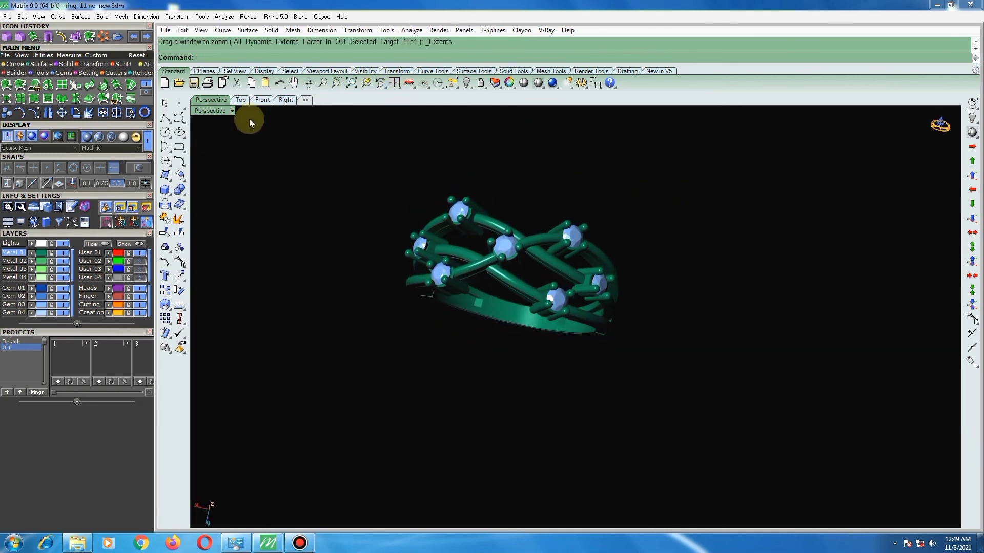
{"action": "left_click", "coordinate": [394, 83]}
Undo the view change, activate the perspective viewport and orbit the ring.
{"action": "left_click", "coordinate": [380, 83]}
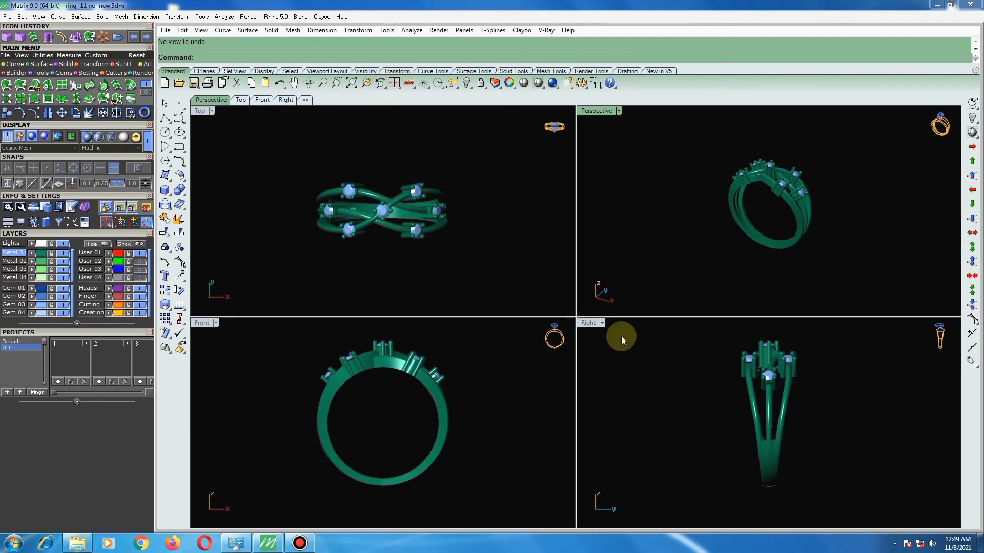
{"action": "scroll", "coordinate": [672, 377], "scroll_direction": "down", "scroll_amount": 1}
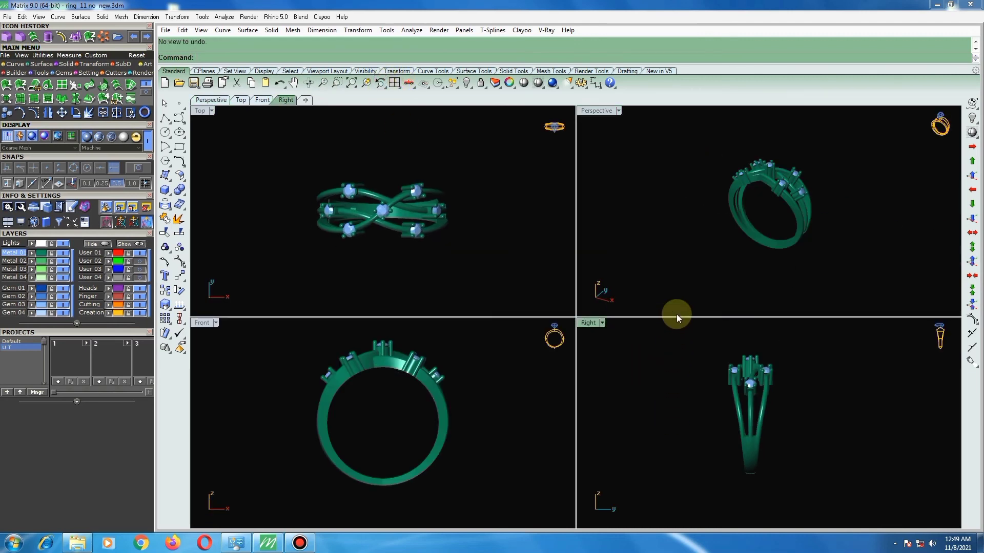
{"action": "left_click", "coordinate": [670, 288]}
{"action": "mouse_move", "coordinate": [671, 232]}
{"action": "right_mouse_down"}
{"action": "mouse_move", "coordinate": [753, 237]}
{"action": "mouse_move", "coordinate": [720, 263]}
{"action": "mouse_move", "coordinate": [652, 233]}
{"action": "mouse_move", "coordinate": [957, 182]}
{"action": "mouse_move", "coordinate": [878, 169]}
{"action": "mouse_move", "coordinate": [575, 224]}
{"action": "mouse_move", "coordinate": [760, 202]}
{"action": "mouse_move", "coordinate": [710, 229]}
{"action": "right_mouse_up"}
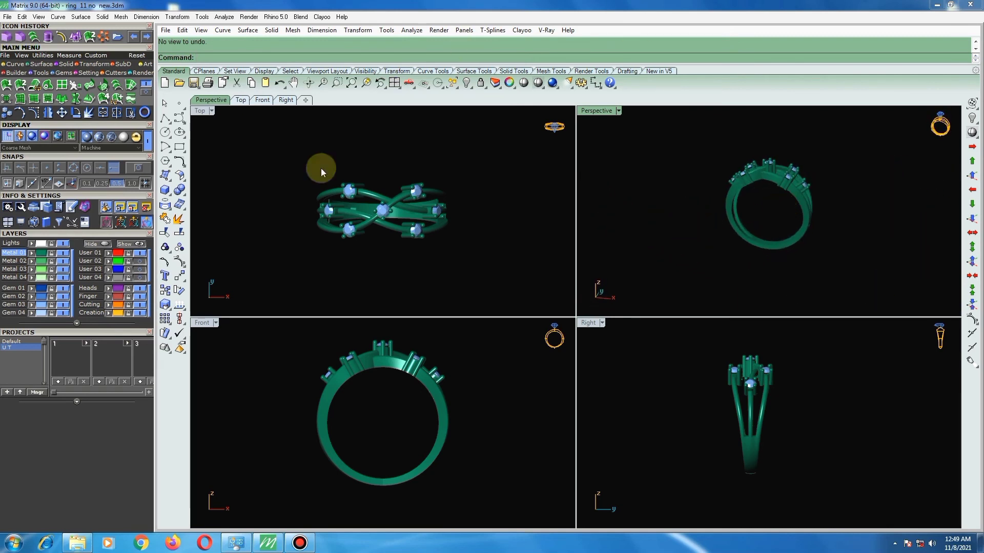
Select all ring parts, assign the gold material by object, and maximize the perspective view.
{"action": "key", "text": "ctrl+a"}
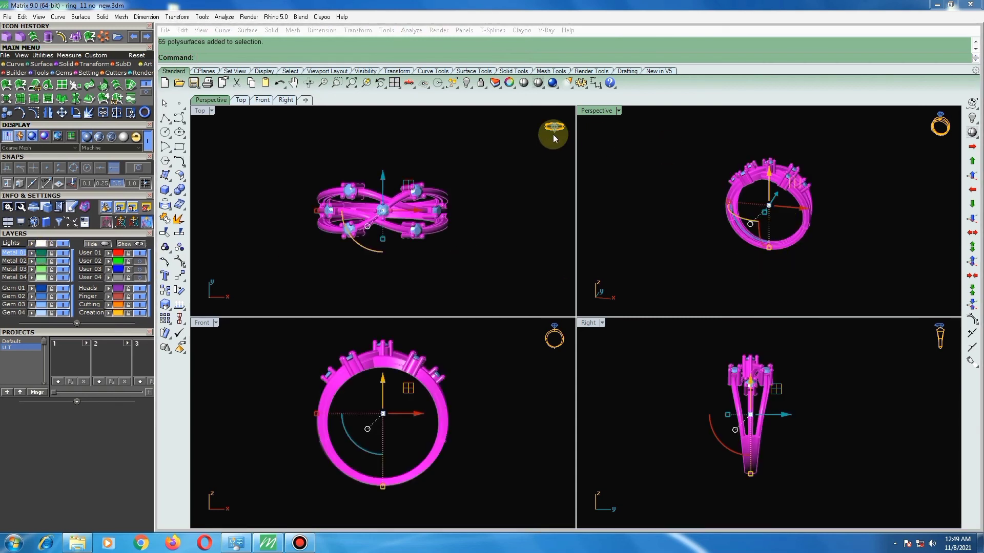
{"action": "left_click", "coordinate": [509, 83]}
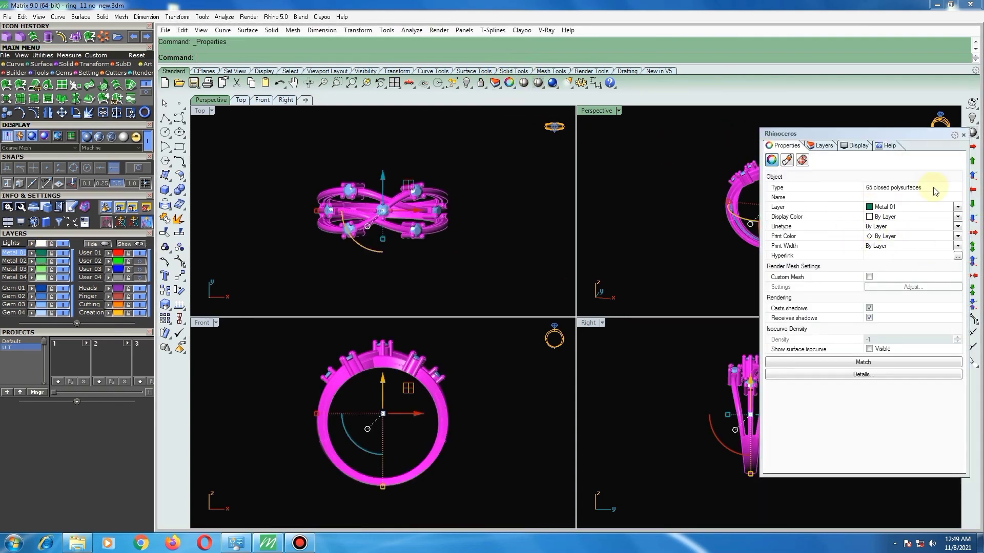
{"action": "left_click", "coordinate": [788, 160]}
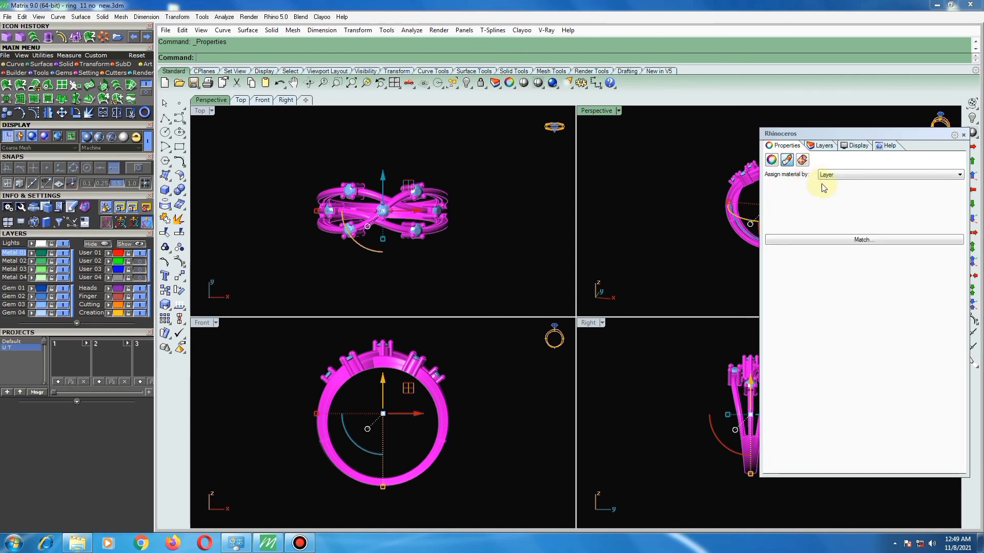
{"action": "left_click", "coordinate": [863, 175]}
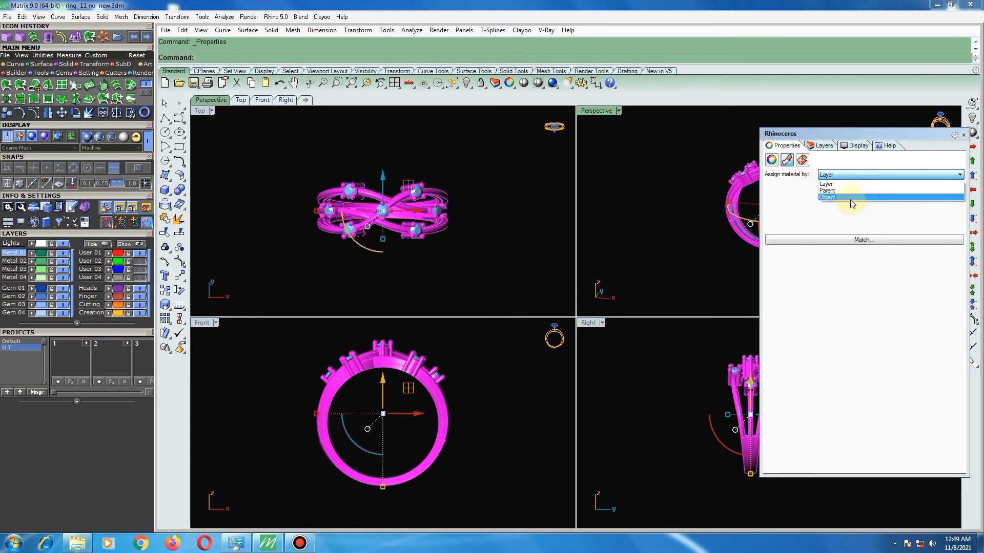
{"action": "left_click", "coordinate": [840, 197]}
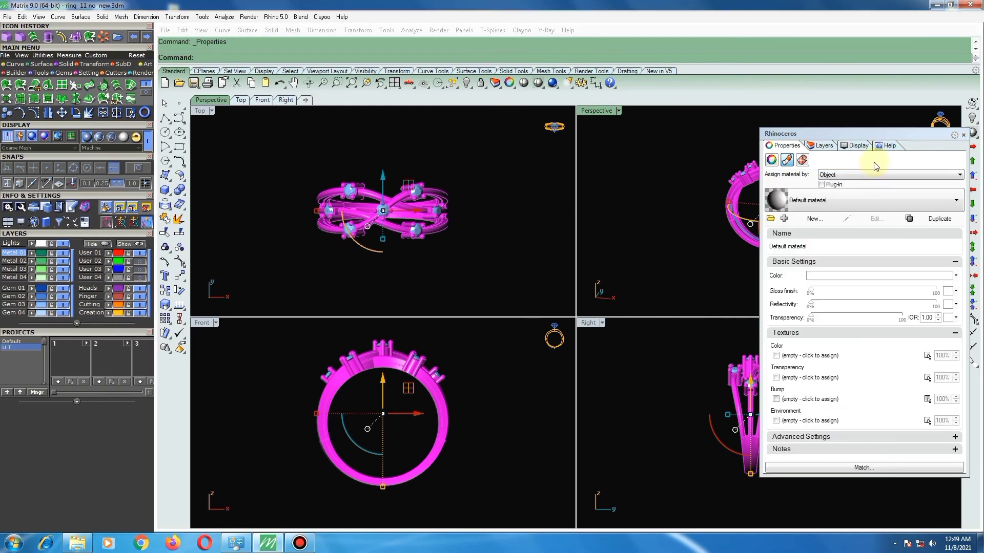
{"action": "left_click", "coordinate": [866, 203]}
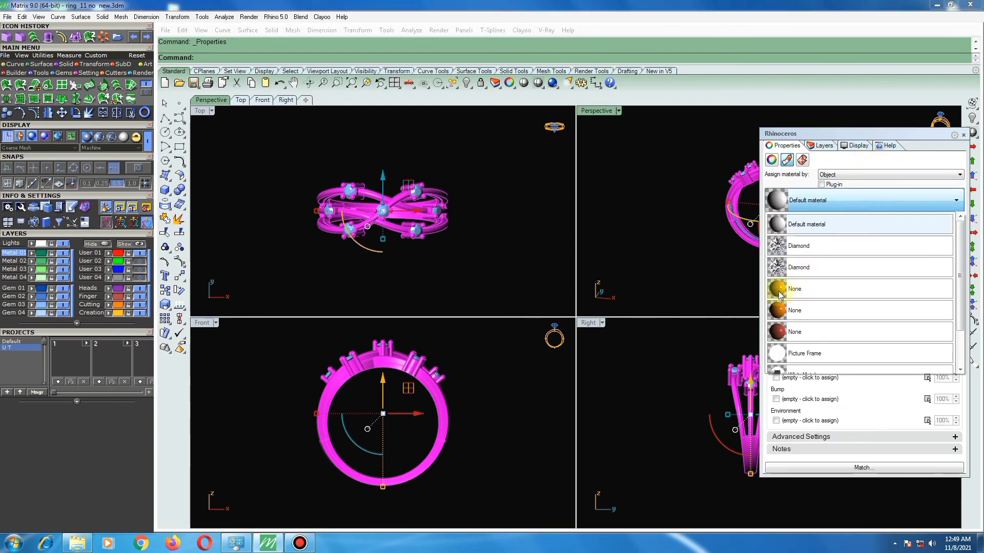
{"action": "left_click", "coordinate": [820, 289]}
{"action": "left_click", "coordinate": [862, 468]}
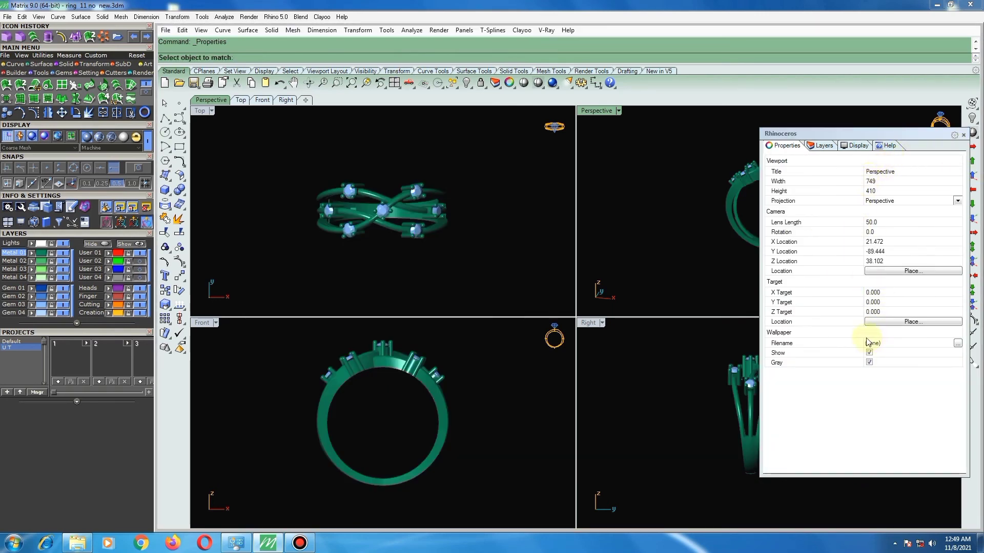
{"action": "right_click", "coordinate": [687, 302]}
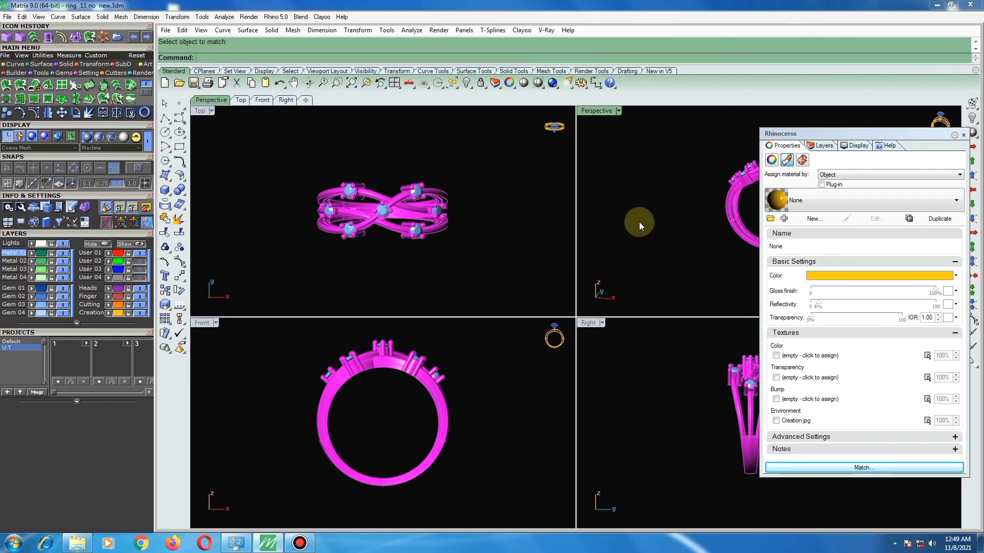
{"action": "double_click", "coordinate": [591, 110]}
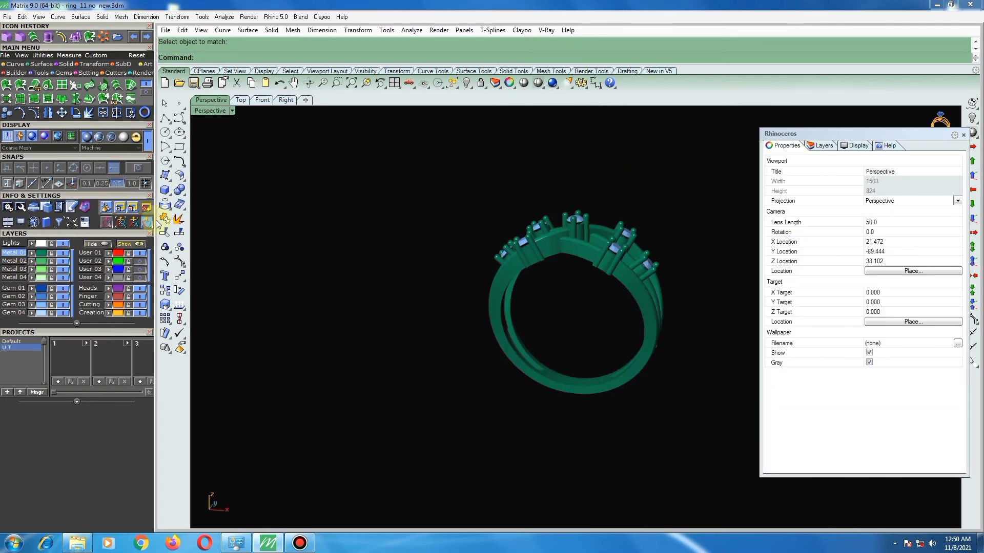
Switch to Shaded display and give the seven gem-layer stones the Diamond material by object.
{"action": "left_click", "coordinate": [538, 83]}
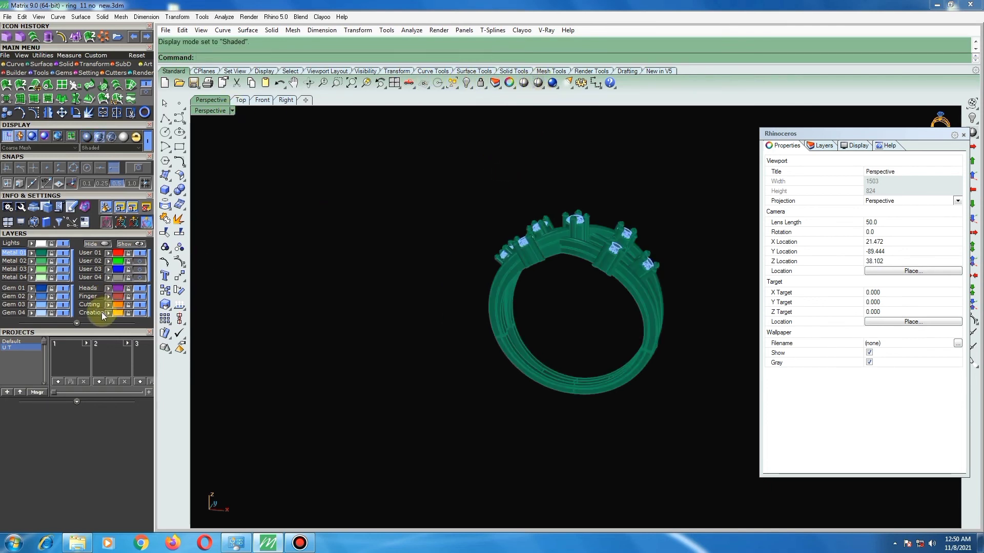
{"action": "left_click", "coordinate": [42, 297]}
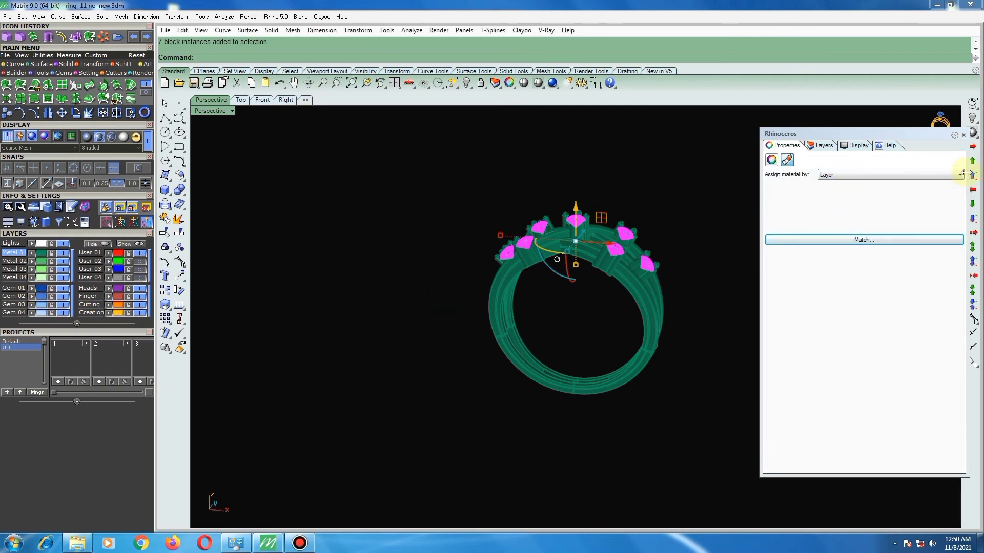
{"action": "left_click", "coordinate": [960, 176]}
{"action": "left_click", "coordinate": [831, 198]}
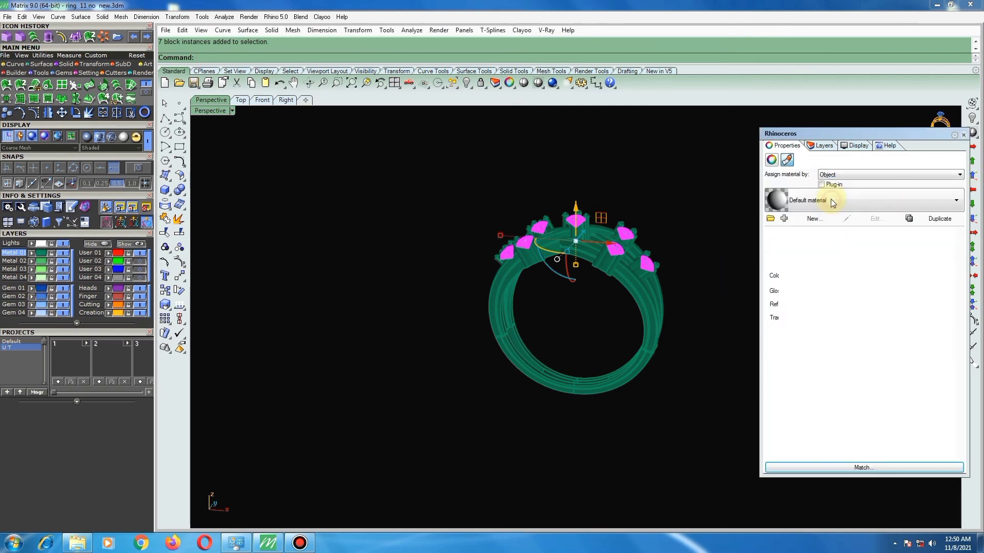
{"action": "left_click", "coordinate": [852, 201]}
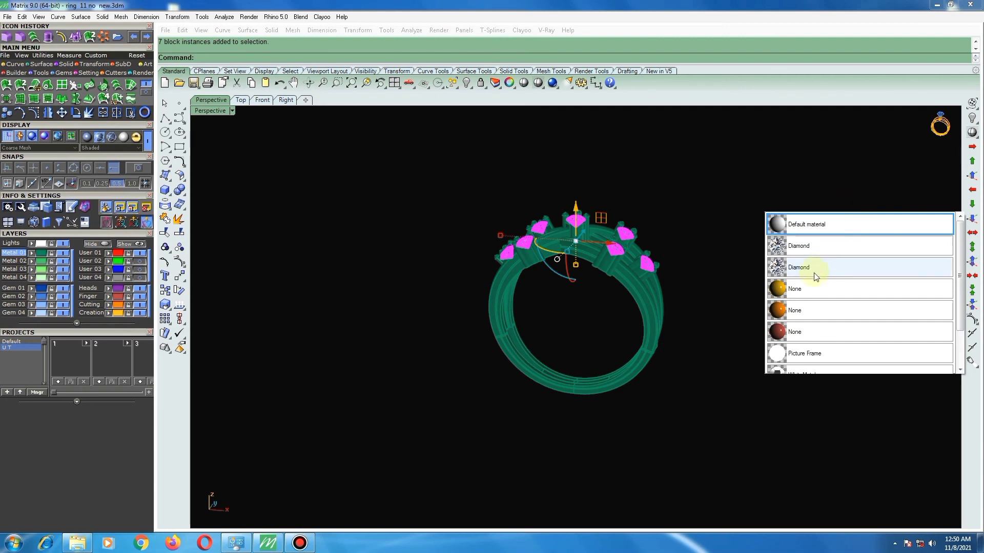
{"action": "left_click", "coordinate": [781, 272]}
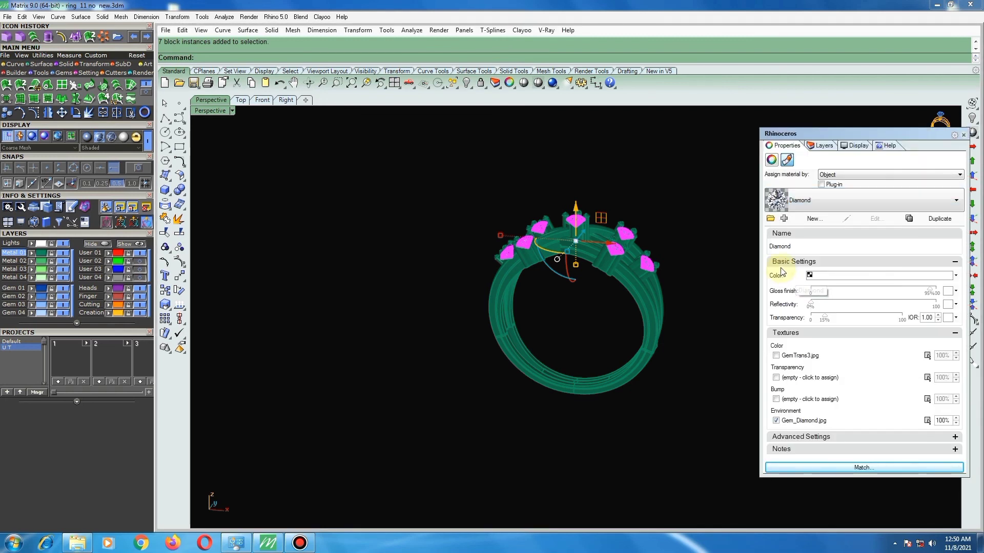
{"action": "left_click", "coordinate": [855, 466]}
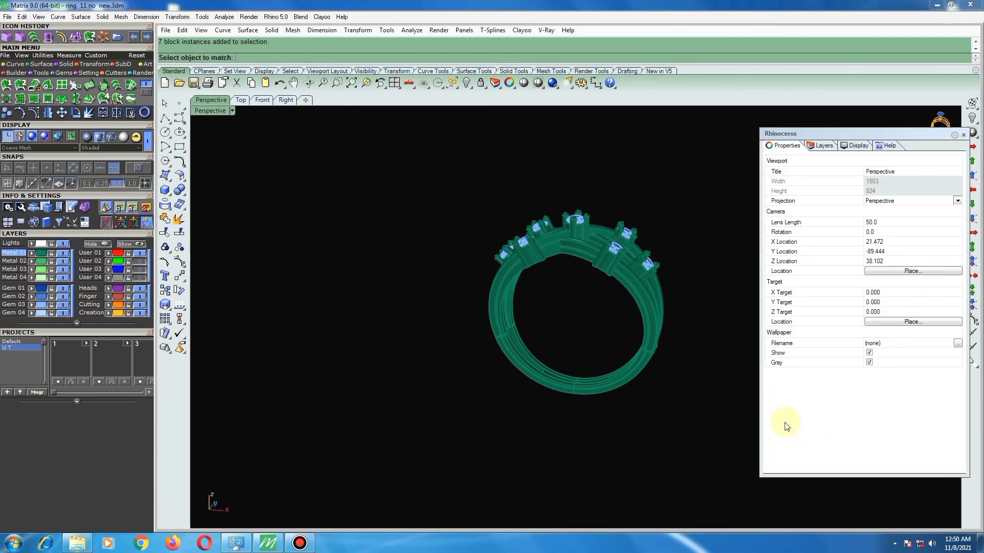
{"action": "left_click", "coordinate": [961, 134]}
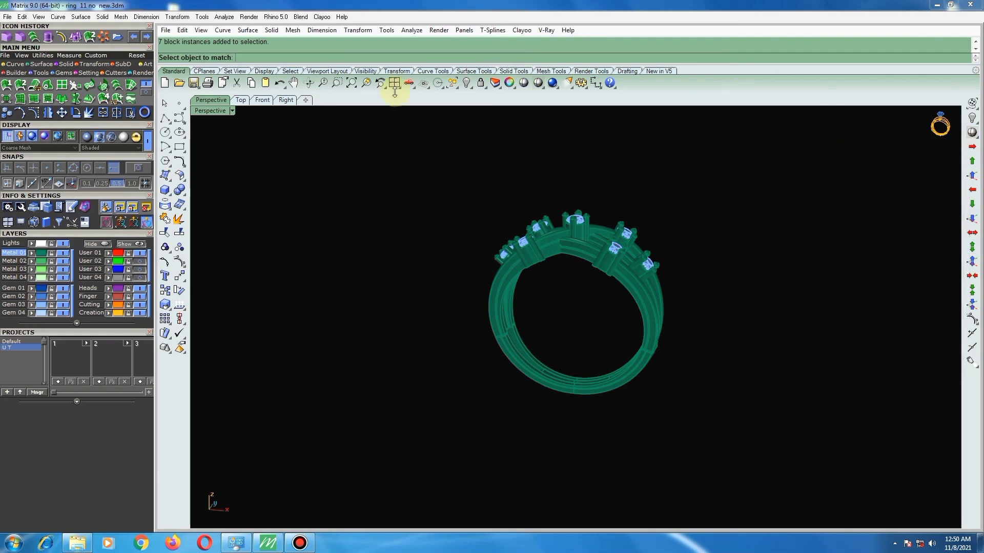
Set the perspective view to Rendered and orbit to inspect the gold ring's diamond prong heads.
{"action": "left_click", "coordinate": [230, 110]}
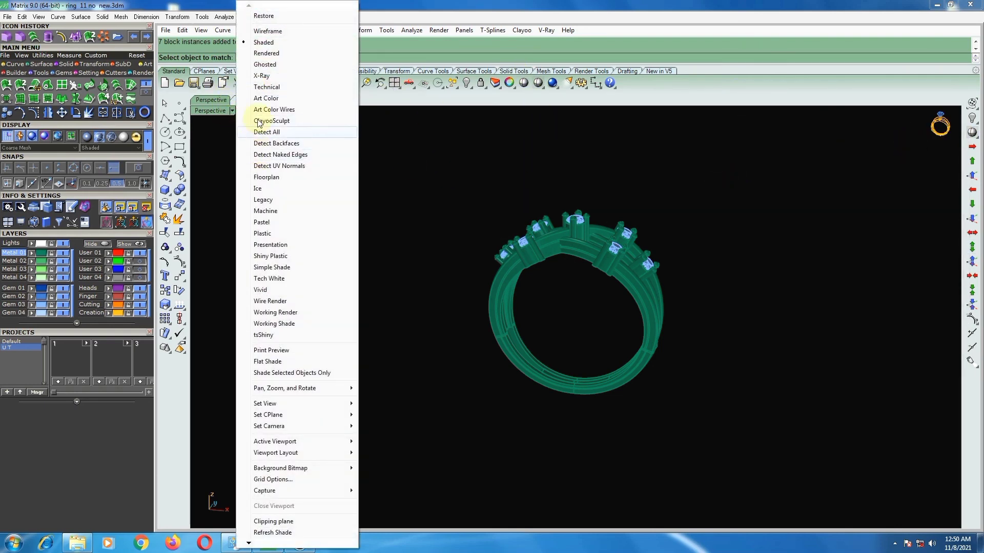
{"action": "left_click", "coordinate": [266, 54]}
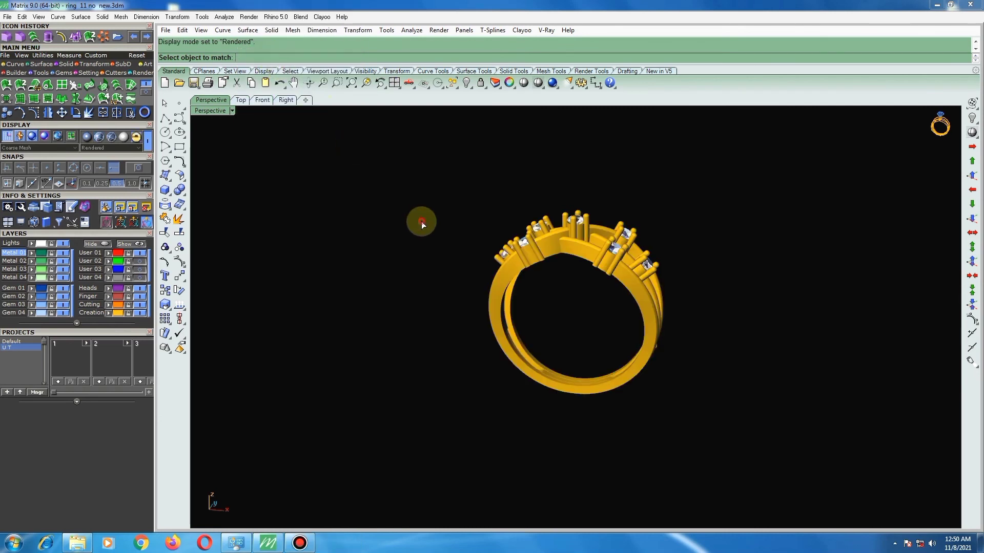
{"action": "mouse_move", "coordinate": [502, 225]}
{"action": "right_mouse_down"}
{"action": "mouse_move", "coordinate": [373, 180]}
{"action": "mouse_move", "coordinate": [376, 151]}
{"action": "mouse_move", "coordinate": [353, 521]}
{"action": "mouse_move", "coordinate": [358, 101]}
{"action": "mouse_move", "coordinate": [374, 178]}
{"action": "mouse_move", "coordinate": [472, 163]}
{"action": "right_mouse_up"}
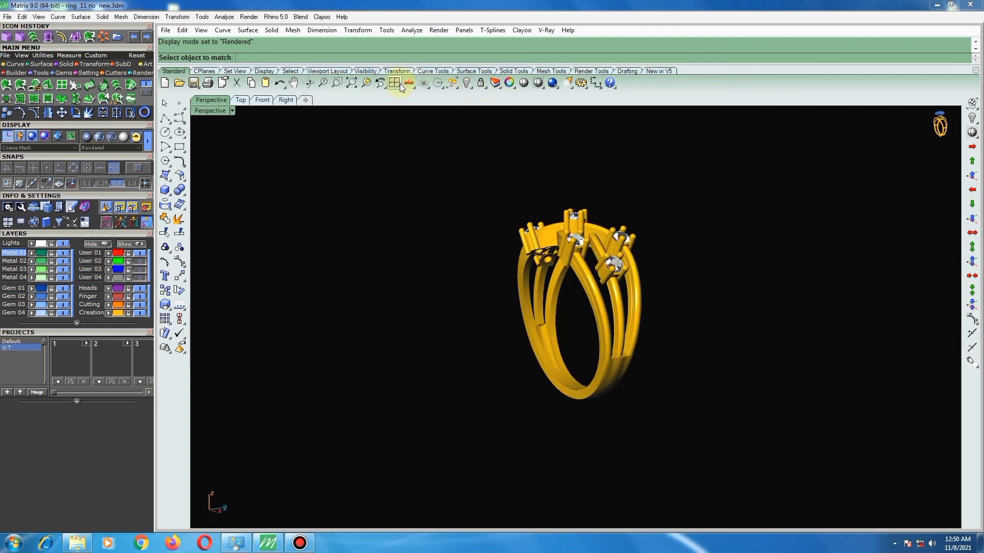
{"action": "left_click", "coordinate": [509, 83]}
{"action": "mouse_move", "coordinate": [537, 169]}
{"action": "right_mouse_down"}
{"action": "mouse_move", "coordinate": [602, 179]}
{"action": "mouse_move", "coordinate": [654, 128]}
{"action": "mouse_move", "coordinate": [729, 527]}
{"action": "mouse_move", "coordinate": [758, 509]}
{"action": "mouse_move", "coordinate": [725, 125]}
{"action": "mouse_move", "coordinate": [709, 307]}
{"action": "mouse_move", "coordinate": [723, 312]}
{"action": "mouse_move", "coordinate": [722, 288]}
{"action": "mouse_move", "coordinate": [522, 261]}
{"action": "mouse_move", "coordinate": [575, 247]}
{"action": "mouse_move", "coordinate": [616, 266]}
{"action": "mouse_move", "coordinate": [663, 433]}
{"action": "mouse_move", "coordinate": [702, 374]}
{"action": "mouse_move", "coordinate": [478, 380]}
{"action": "mouse_move", "coordinate": [530, 351]}
{"action": "mouse_move", "coordinate": [603, 380]}
{"action": "right_mouse_up"}
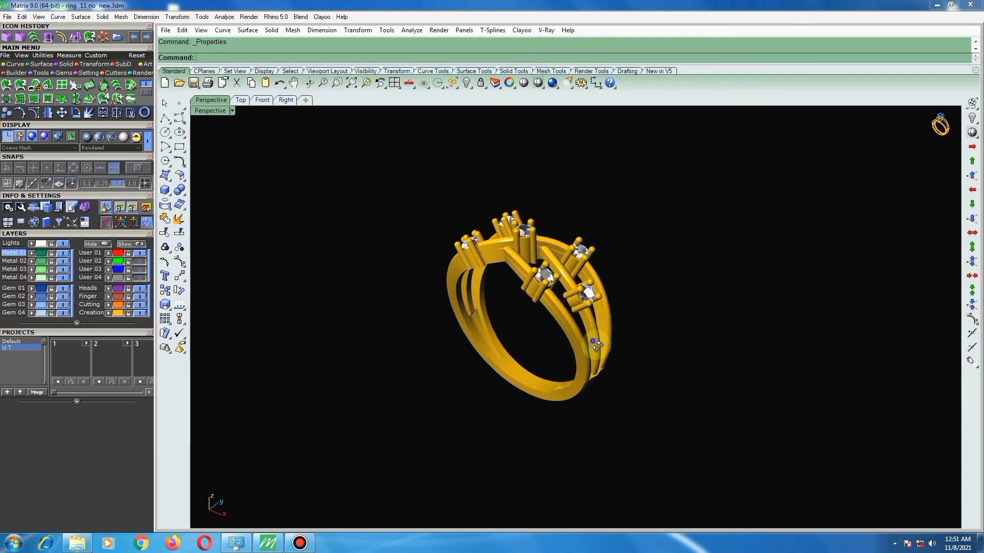
{"action": "right_click_drag", "start_coordinate": [502, 268], "coordinate": [512, 275]}
{"action": "scroll", "coordinate": [513, 274], "scroll_direction": "down", "scroll_amount": 3}
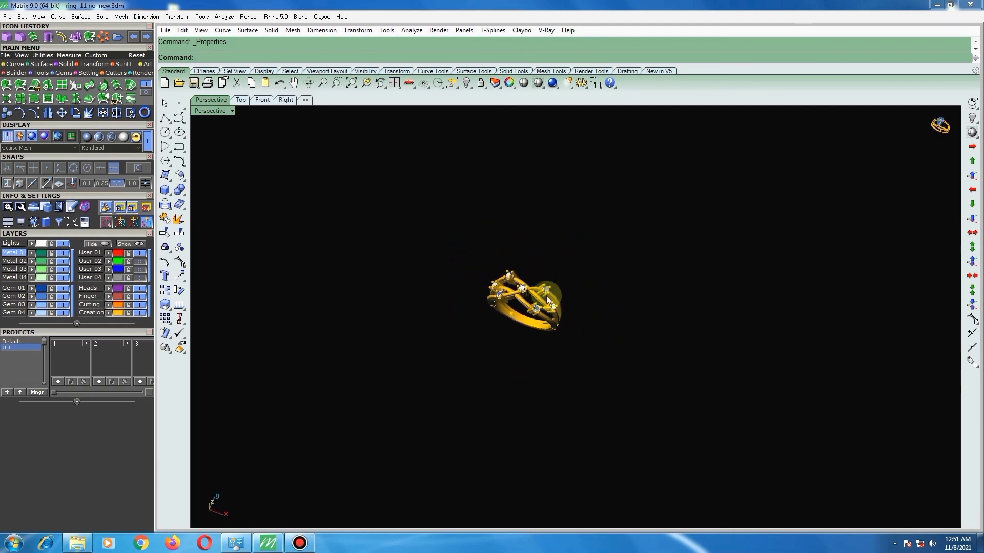
Split into four viewports and set the Top, Front and Right views to Rendered display.
{"action": "left_click", "coordinate": [394, 86]}
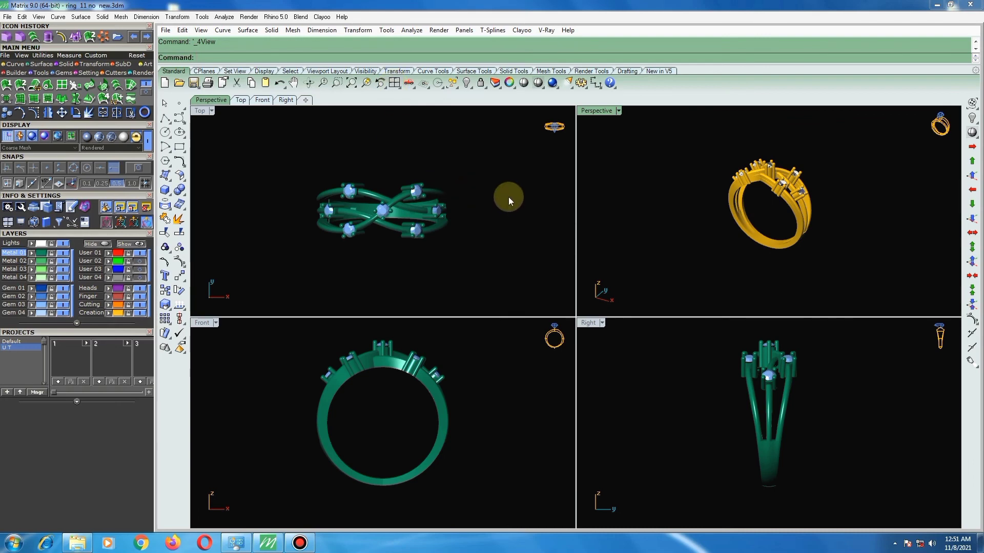
{"action": "left_click", "coordinate": [214, 112]}
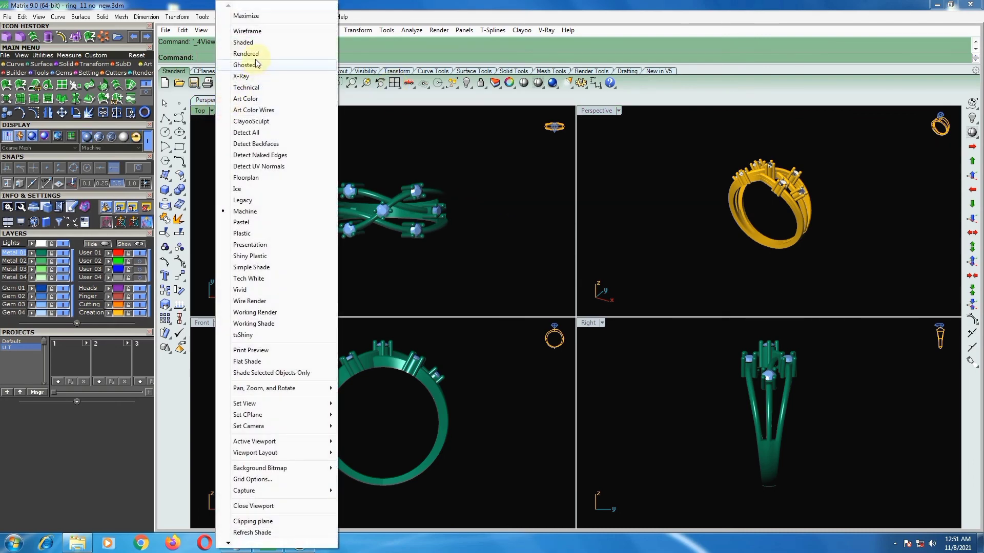
{"action": "left_click", "coordinate": [246, 54]}
{"action": "left_click", "coordinate": [304, 341]}
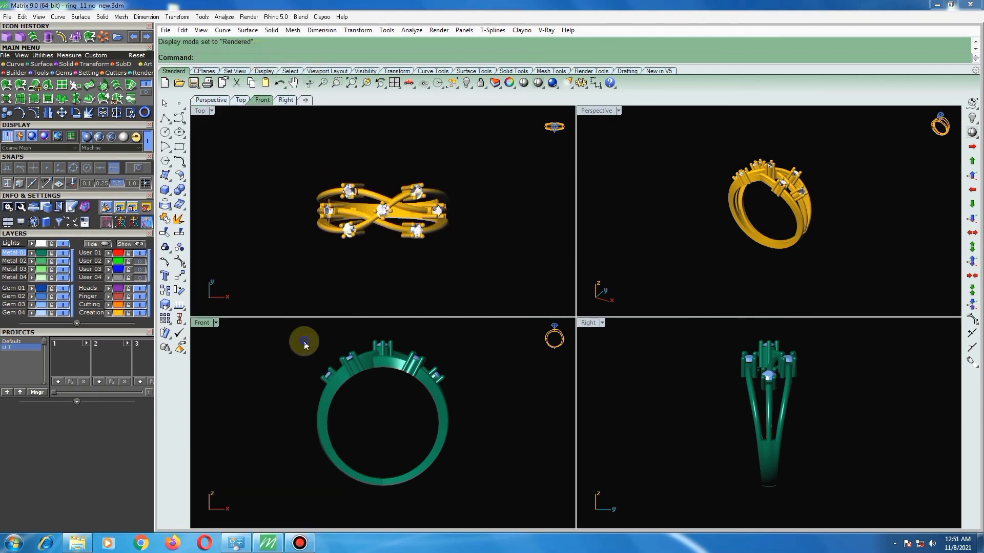
{"action": "left_click", "coordinate": [640, 367]}
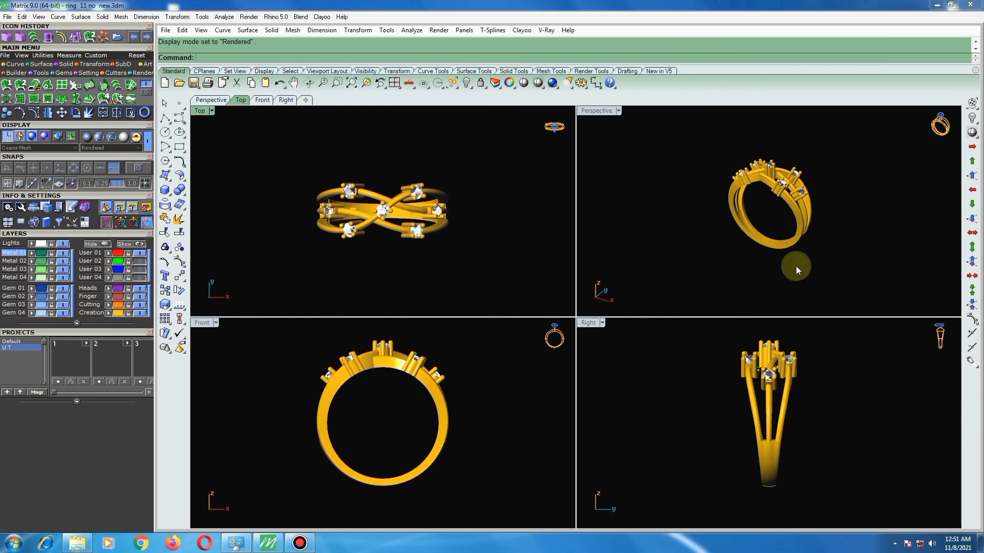
Orbit the ring to an angled side view, maximize Perspective, then orbit toward the front.
{"action": "mouse_move", "coordinate": [748, 248]}
{"action": "right_mouse_down"}
{"action": "mouse_move", "coordinate": [650, 195]}
{"action": "mouse_move", "coordinate": [597, 193]}
{"action": "mouse_move", "coordinate": [957, 202]}
{"action": "mouse_move", "coordinate": [895, 221]}
{"action": "right_mouse_up"}
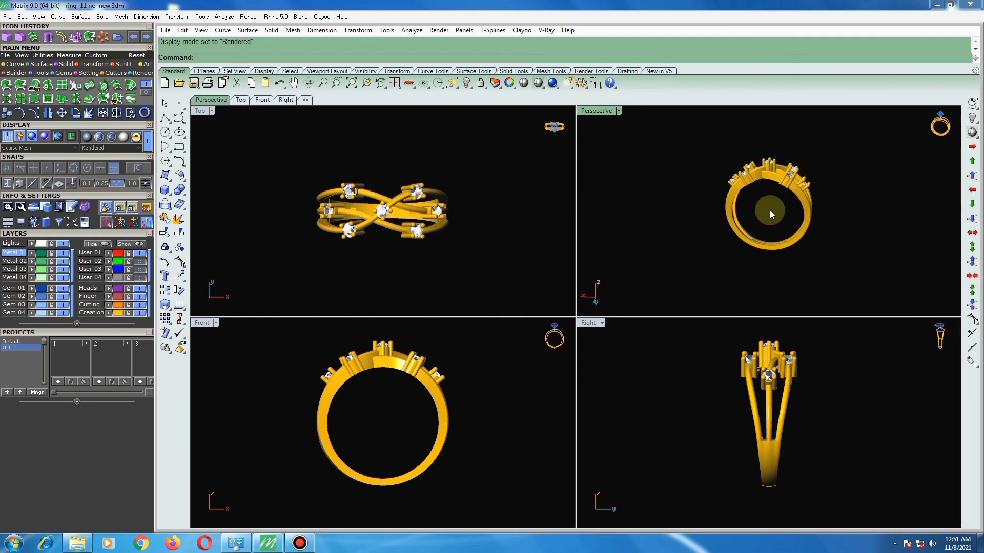
{"action": "mouse_move", "coordinate": [770, 210]}
{"action": "right_mouse_down"}
{"action": "mouse_move", "coordinate": [663, 235]}
{"action": "mouse_move", "coordinate": [611, 141]}
{"action": "right_mouse_up"}
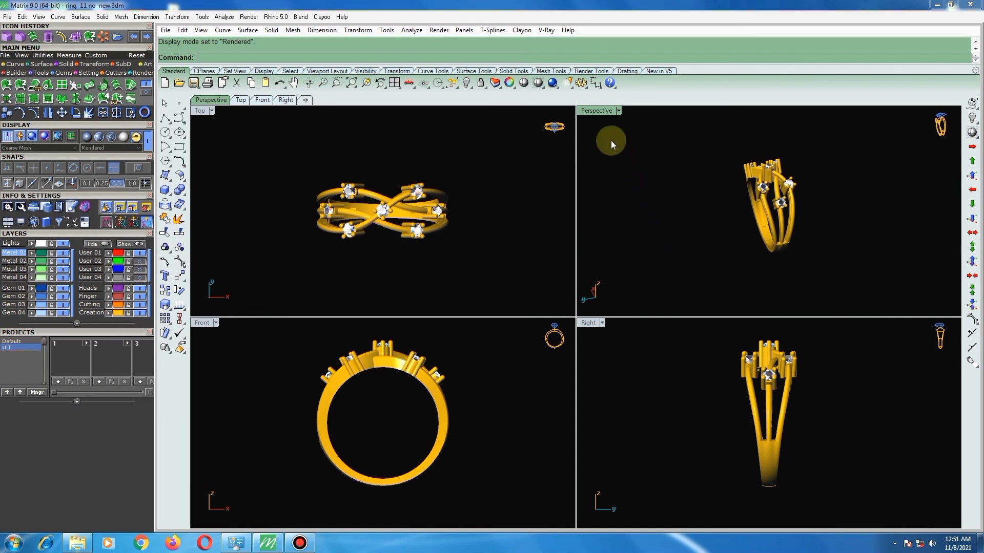
{"action": "double_click", "coordinate": [601, 109]}
{"action": "mouse_move", "coordinate": [580, 230]}
{"action": "right_mouse_down"}
{"action": "mouse_move", "coordinate": [576, 334]}
{"action": "mouse_move", "coordinate": [564, 354]}
{"action": "mouse_move", "coordinate": [666, 403]}
{"action": "mouse_move", "coordinate": [731, 393]}
{"action": "mouse_move", "coordinate": [825, 354]}
{"action": "mouse_move", "coordinate": [852, 330]}
{"action": "mouse_move", "coordinate": [878, 236]}
{"action": "mouse_move", "coordinate": [879, 156]}
{"action": "mouse_move", "coordinate": [867, 138]}
{"action": "mouse_move", "coordinate": [859, 466]}
{"action": "mouse_move", "coordinate": [741, 545]}
{"action": "right_mouse_up"}
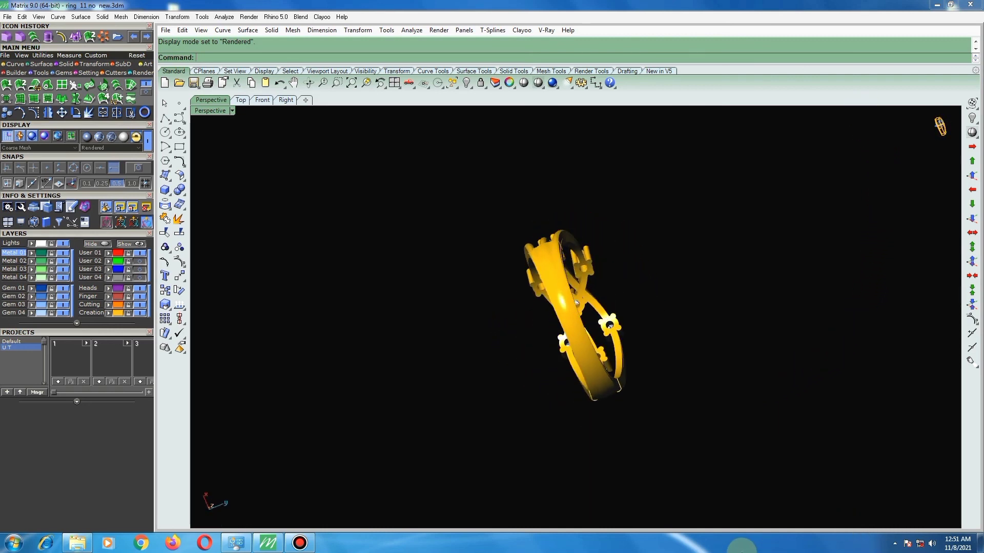
Orbit around the crossover bands, split shank and gem heads, then return to four views.
{"action": "mouse_move", "coordinate": [534, 453]}
{"action": "right_mouse_down"}
{"action": "mouse_move", "coordinate": [501, 343]}
{"action": "mouse_move", "coordinate": [568, 192]}
{"action": "right_mouse_up"}
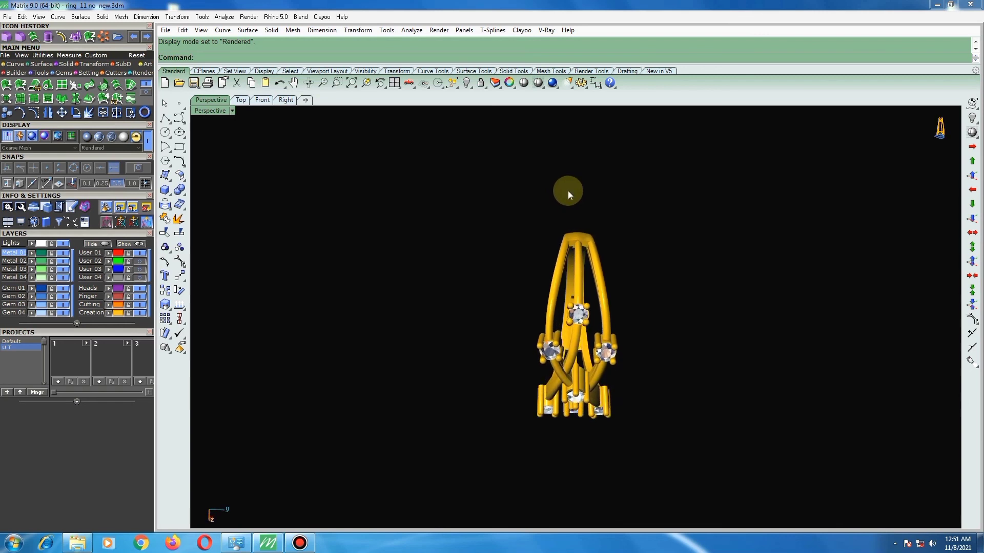
{"action": "mouse_move", "coordinate": [661, 419]}
{"action": "right_mouse_down"}
{"action": "mouse_move", "coordinate": [662, 344]}
{"action": "mouse_move", "coordinate": [683, 308]}
{"action": "mouse_move", "coordinate": [801, 314]}
{"action": "mouse_move", "coordinate": [825, 331]}
{"action": "mouse_move", "coordinate": [810, 248]}
{"action": "mouse_move", "coordinate": [832, 347]}
{"action": "right_mouse_up"}
{"action": "mouse_move", "coordinate": [613, 263]}
{"action": "right_mouse_down"}
{"action": "mouse_move", "coordinate": [591, 268]}
{"action": "mouse_move", "coordinate": [586, 255]}
{"action": "mouse_move", "coordinate": [564, 264]}
{"action": "mouse_move", "coordinate": [201, 259]}
{"action": "mouse_move", "coordinate": [945, 257]}
{"action": "mouse_move", "coordinate": [917, 257]}
{"action": "right_mouse_up"}
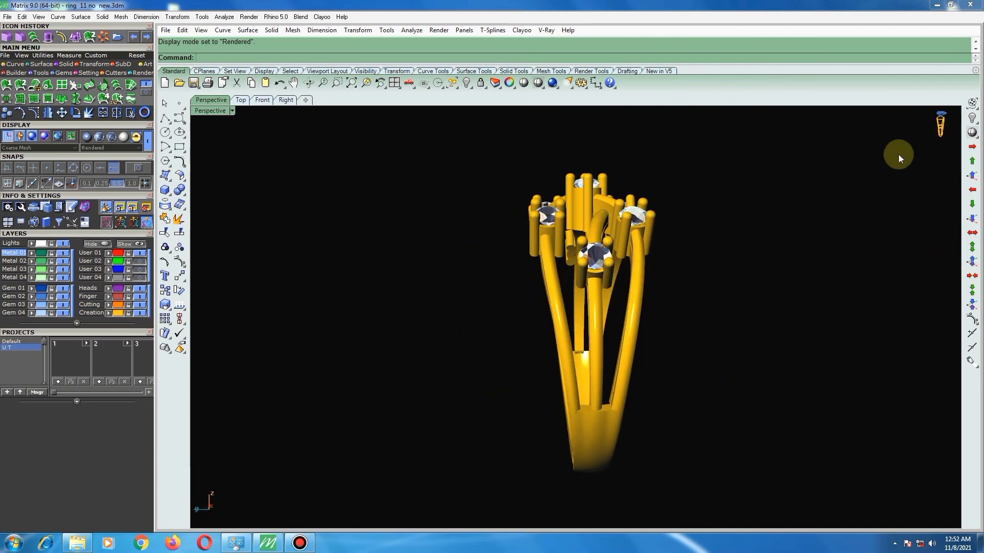
{"action": "mouse_move", "coordinate": [899, 158]}
{"action": "right_mouse_down"}
{"action": "mouse_move", "coordinate": [687, 235]}
{"action": "mouse_move", "coordinate": [557, 242]}
{"action": "mouse_move", "coordinate": [496, 201]}
{"action": "mouse_move", "coordinate": [527, 123]}
{"action": "mouse_move", "coordinate": [547, 497]}
{"action": "mouse_move", "coordinate": [559, 463]}
{"action": "mouse_move", "coordinate": [556, 405]}
{"action": "right_mouse_up"}
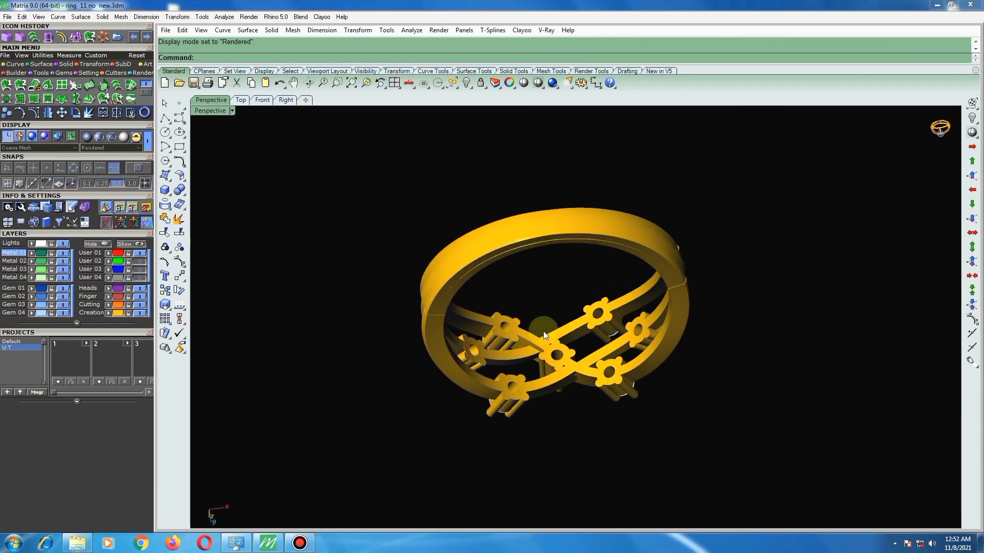
{"action": "mouse_move", "coordinate": [544, 333]}
{"action": "right_mouse_down"}
{"action": "mouse_move", "coordinate": [614, 386]}
{"action": "mouse_move", "coordinate": [634, 331]}
{"action": "mouse_move", "coordinate": [868, 331]}
{"action": "mouse_move", "coordinate": [929, 347]}
{"action": "mouse_move", "coordinate": [953, 371]}
{"action": "mouse_move", "coordinate": [213, 380]}
{"action": "mouse_move", "coordinate": [275, 389]}
{"action": "mouse_move", "coordinate": [355, 375]}
{"action": "mouse_move", "coordinate": [433, 429]}
{"action": "mouse_move", "coordinate": [457, 468]}
{"action": "mouse_move", "coordinate": [462, 110]}
{"action": "mouse_move", "coordinate": [486, 242]}
{"action": "right_mouse_up"}
{"action": "scroll", "coordinate": [487, 242], "scroll_direction": "down", "scroll_amount": 3}
{"action": "mouse_move", "coordinate": [531, 200]}
{"action": "right_mouse_down"}
{"action": "mouse_move", "coordinate": [531, 237]}
{"action": "mouse_move", "coordinate": [455, 4]}
{"action": "right_mouse_up"}
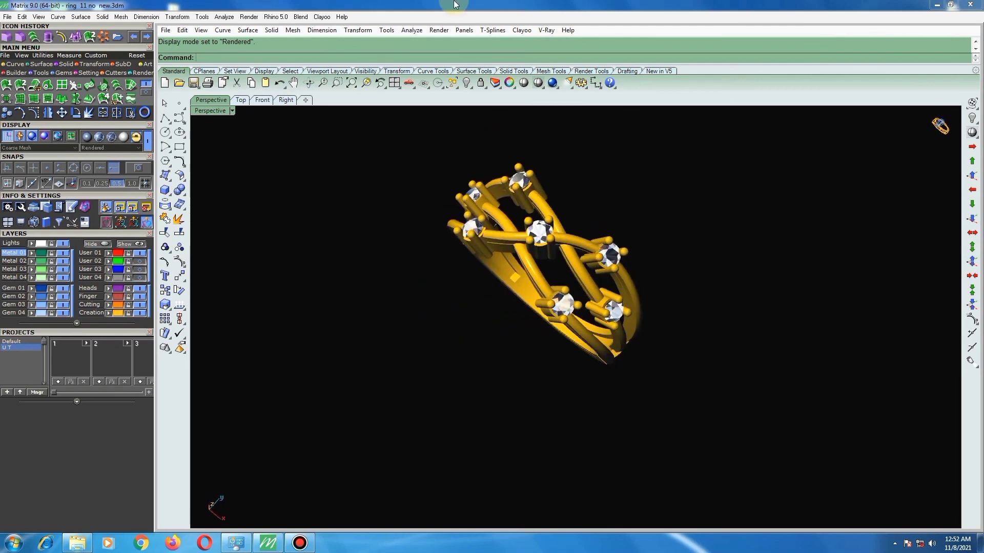
{"action": "mouse_move", "coordinate": [471, 305]}
{"action": "right_mouse_down"}
{"action": "mouse_move", "coordinate": [564, 340]}
{"action": "mouse_move", "coordinate": [414, 268]}
{"action": "mouse_move", "coordinate": [319, 248]}
{"action": "mouse_move", "coordinate": [275, 207]}
{"action": "right_mouse_up"}
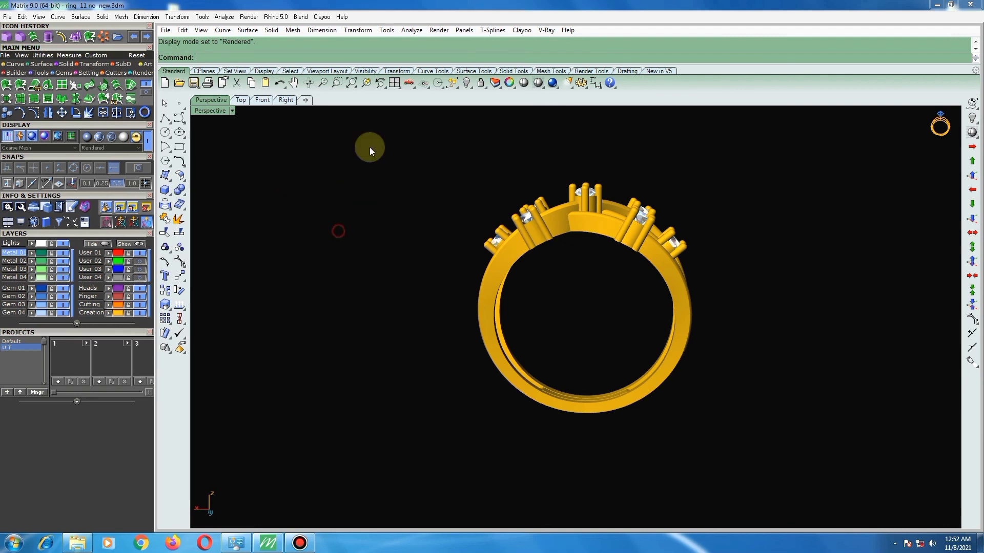
{"action": "left_click", "coordinate": [394, 84]}
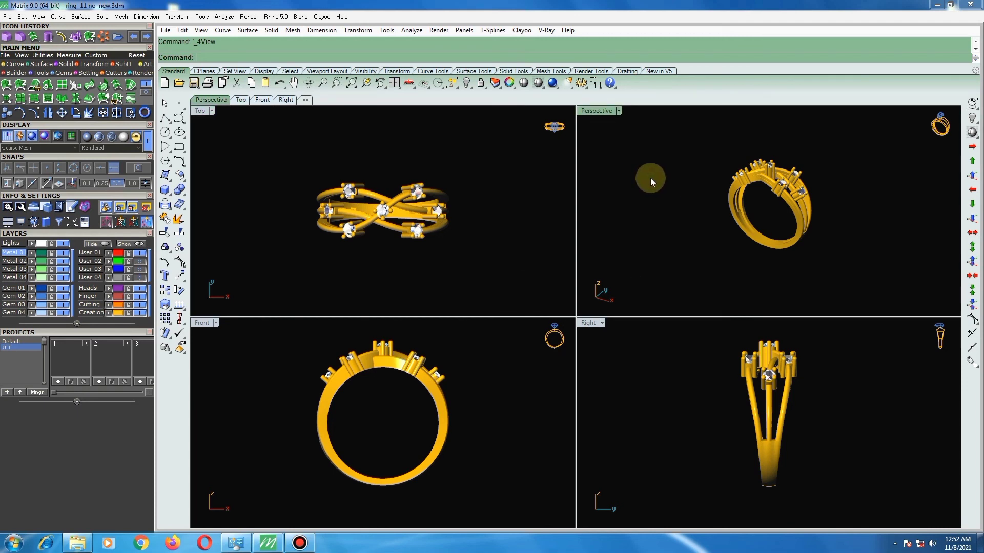
Save the ring as ring 11 no new.3dm and adjust the perspective view.
{"action": "key", "text": "ctrl+s"}
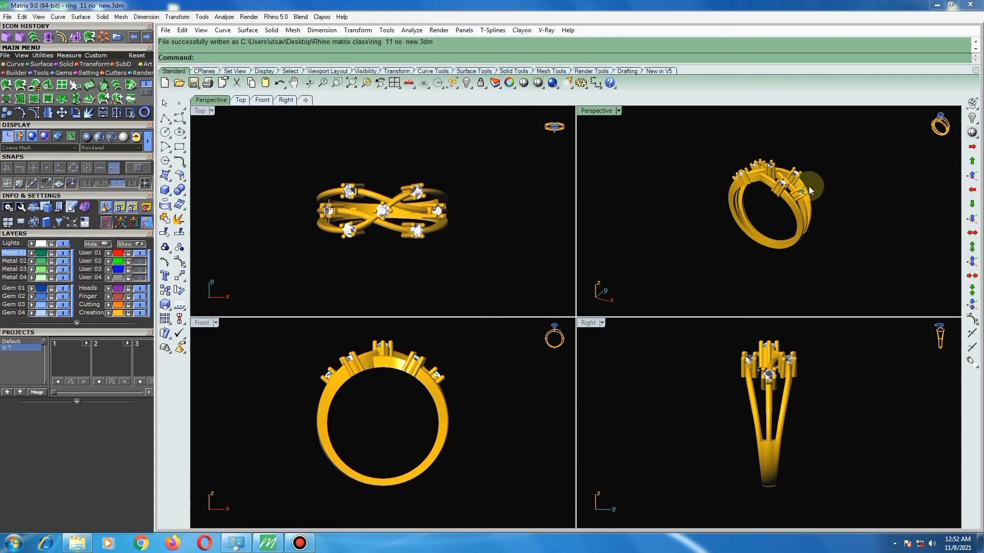
{"action": "mouse_move", "coordinate": [740, 168]}
{"action": "right_mouse_down"}
{"action": "mouse_move", "coordinate": [774, 197]}
{"action": "mouse_move", "coordinate": [597, 170]}
{"action": "mouse_move", "coordinate": [940, 165]}
{"action": "mouse_move", "coordinate": [918, 167]}
{"action": "mouse_move", "coordinate": [896, 213]}
{"action": "mouse_move", "coordinate": [898, 245]}
{"action": "mouse_move", "coordinate": [979, 268]}
{"action": "right_mouse_up"}
{"action": "scroll", "coordinate": [777, 226], "scroll_direction": "up", "scroll_amount": 1}
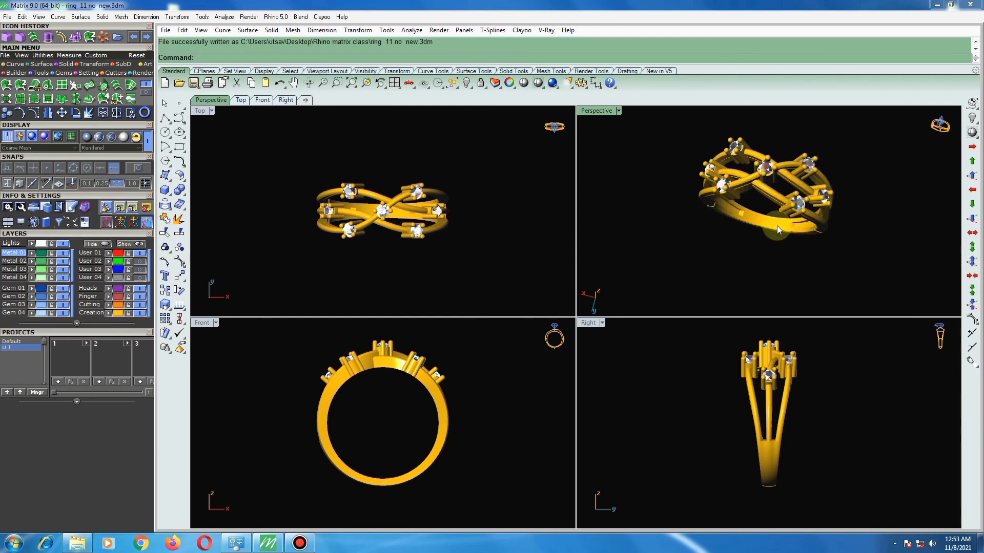
{"action": "scroll", "coordinate": [777, 225], "scroll_direction": "up", "scroll_amount": 3}
{"action": "scroll", "coordinate": [772, 226], "scroll_direction": "down", "scroll_amount": 1}
{"action": "scroll", "coordinate": [770, 232], "scroll_direction": "down", "scroll_amount": 2}
Orbit to a side view, undo the view change and restore the default viewport layout.
{"action": "mouse_move", "coordinate": [770, 236]}
{"action": "right_mouse_down"}
{"action": "mouse_move", "coordinate": [758, 202]}
{"action": "mouse_move", "coordinate": [698, 179]}
{"action": "mouse_move", "coordinate": [593, 169]}
{"action": "mouse_move", "coordinate": [917, 160]}
{"action": "mouse_move", "coordinate": [887, 169]}
{"action": "mouse_move", "coordinate": [871, 214]}
{"action": "mouse_move", "coordinate": [980, 189]}
{"action": "right_mouse_up"}
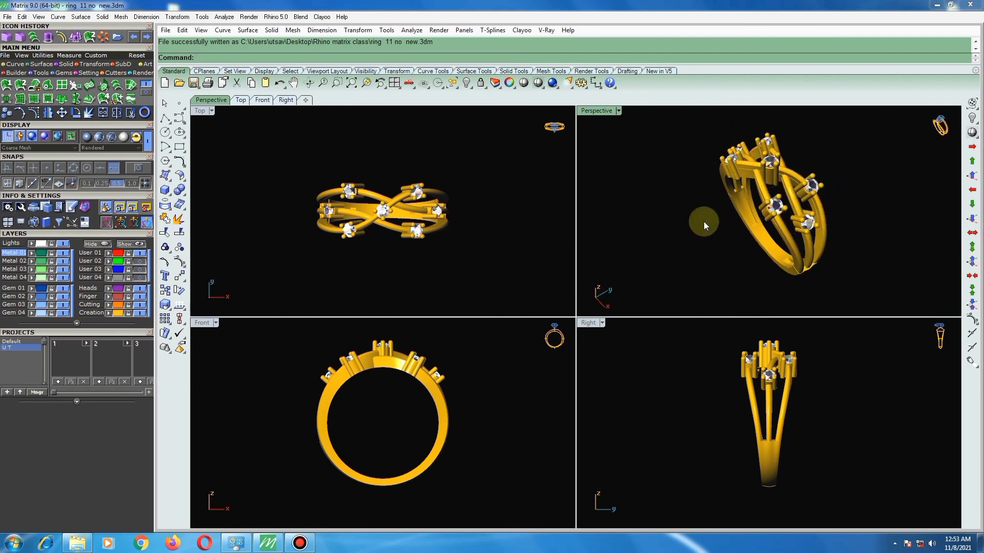
{"action": "left_click", "coordinate": [387, 84]}
{"action": "left_click", "coordinate": [394, 83]}
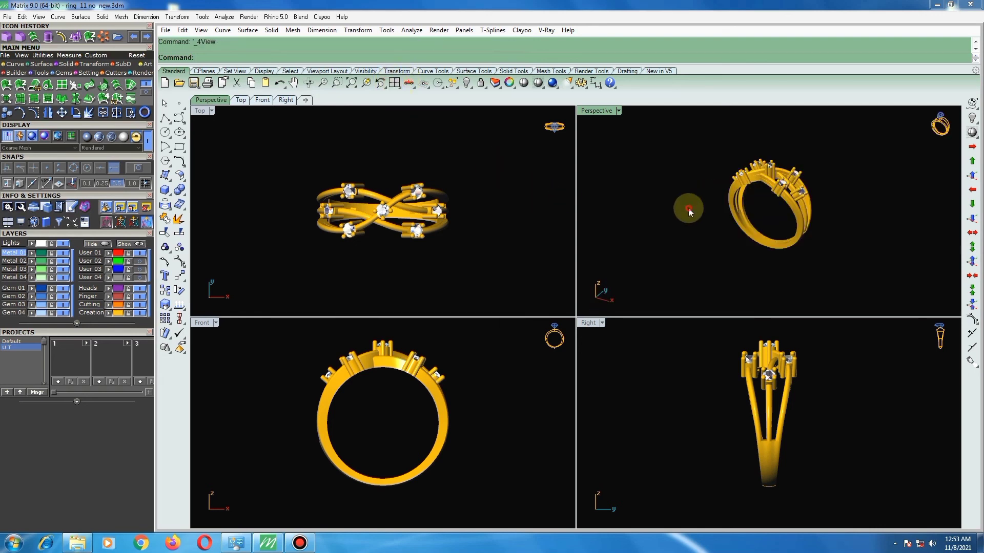
{"action": "mouse_move", "coordinate": [808, 191]}
{"action": "right_mouse_down"}
{"action": "mouse_move", "coordinate": [779, 230]}
{"action": "mouse_move", "coordinate": [613, 182]}
{"action": "mouse_move", "coordinate": [957, 182]}
{"action": "mouse_move", "coordinate": [680, 201]}
{"action": "mouse_move", "coordinate": [943, 206]}
{"action": "mouse_move", "coordinate": [948, 220]}
{"action": "mouse_move", "coordinate": [878, 230]}
{"action": "mouse_move", "coordinate": [687, 186]}
{"action": "mouse_move", "coordinate": [703, 173]}
{"action": "right_mouse_up"}
Orbit and zoom the perspective view to check the ring from several angles.
{"action": "scroll", "coordinate": [780, 174], "scroll_direction": "up", "scroll_amount": 3}
{"action": "scroll", "coordinate": [834, 216], "scroll_direction": "down", "scroll_amount": 3}
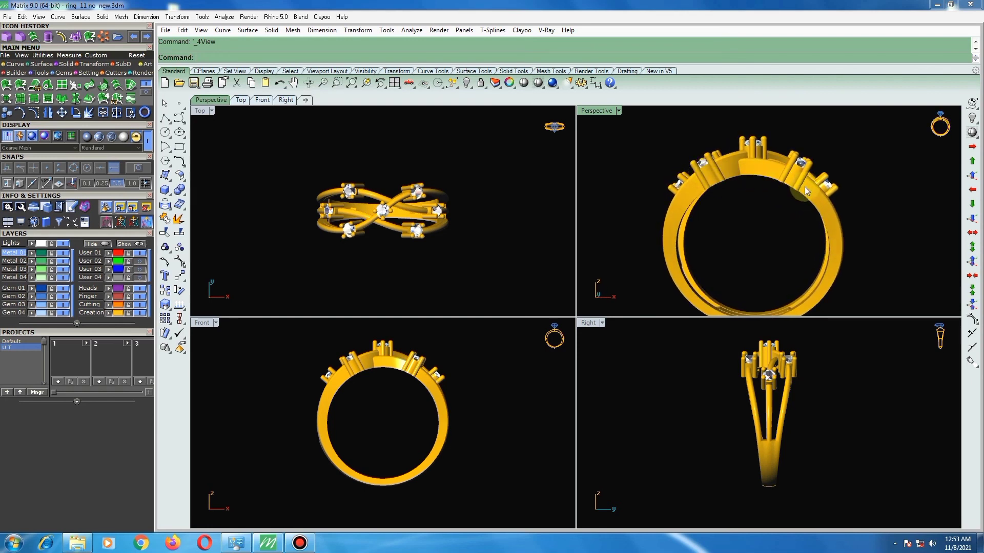
{"action": "scroll", "coordinate": [764, 212], "scroll_direction": "down", "scroll_amount": 5}
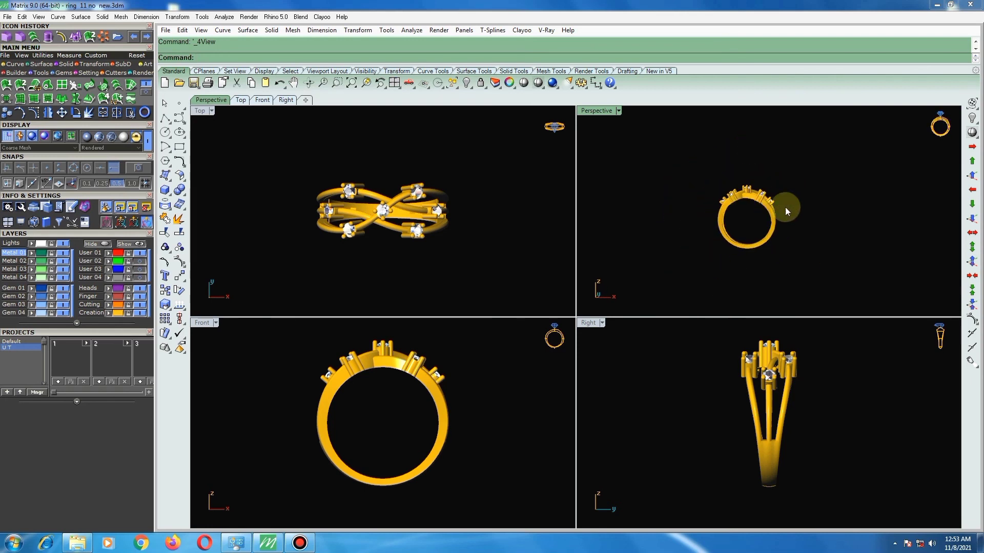
{"action": "right_click_drag", "start_coordinate": [745, 243], "coordinate": [705, 269]}
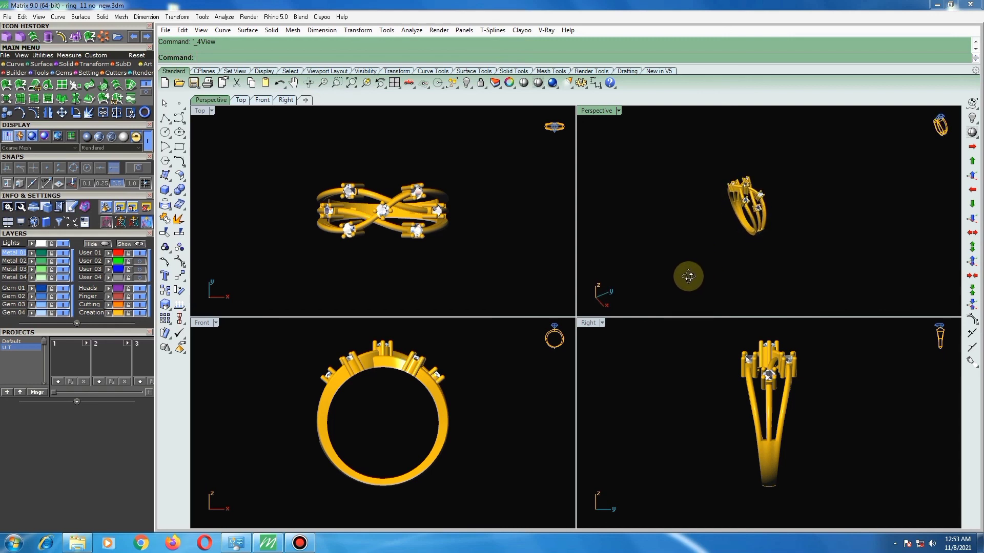
{"action": "scroll", "coordinate": [734, 207], "scroll_direction": "up", "scroll_amount": 5}
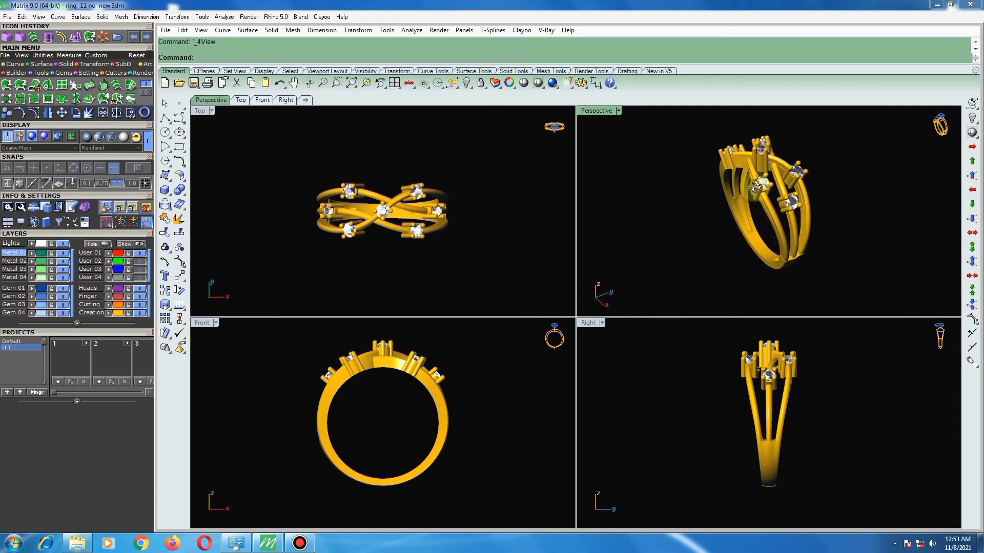
{"action": "mouse_move", "coordinate": [752, 181]}
{"action": "right_mouse_down"}
{"action": "mouse_move", "coordinate": [752, 215]}
{"action": "mouse_move", "coordinate": [788, 297]}
{"action": "right_mouse_up"}
{"action": "scroll", "coordinate": [772, 213], "scroll_direction": "up", "scroll_amount": 3}
{"action": "scroll", "coordinate": [766, 226], "scroll_direction": "down", "scroll_amount": 3}
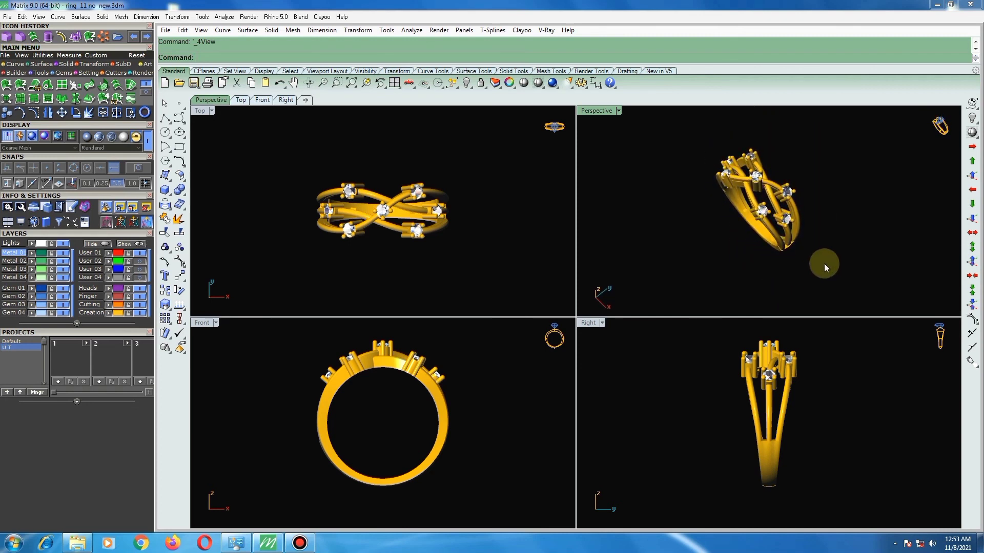
{"action": "mouse_move", "coordinate": [800, 235]}
{"action": "right_mouse_down"}
{"action": "mouse_move", "coordinate": [799, 192]}
{"action": "mouse_move", "coordinate": [848, 187]}
{"action": "mouse_move", "coordinate": [800, 167]}
{"action": "mouse_move", "coordinate": [800, 244]}
{"action": "mouse_move", "coordinate": [834, 237]}
{"action": "right_mouse_up"}
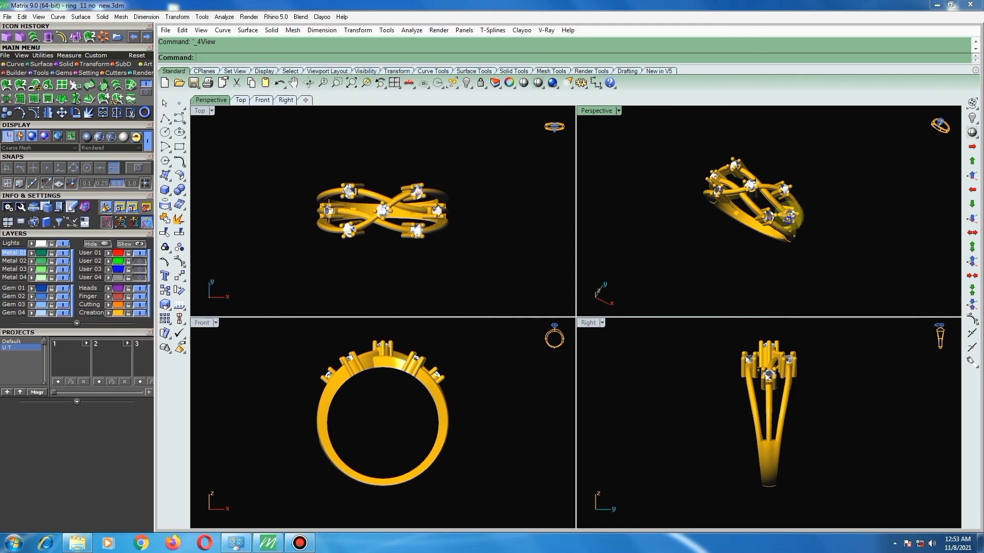
{"action": "mouse_move", "coordinate": [790, 216]}
{"action": "right_mouse_down"}
{"action": "mouse_move", "coordinate": [813, 159]}
{"action": "mouse_move", "coordinate": [787, 125]}
{"action": "right_mouse_up"}
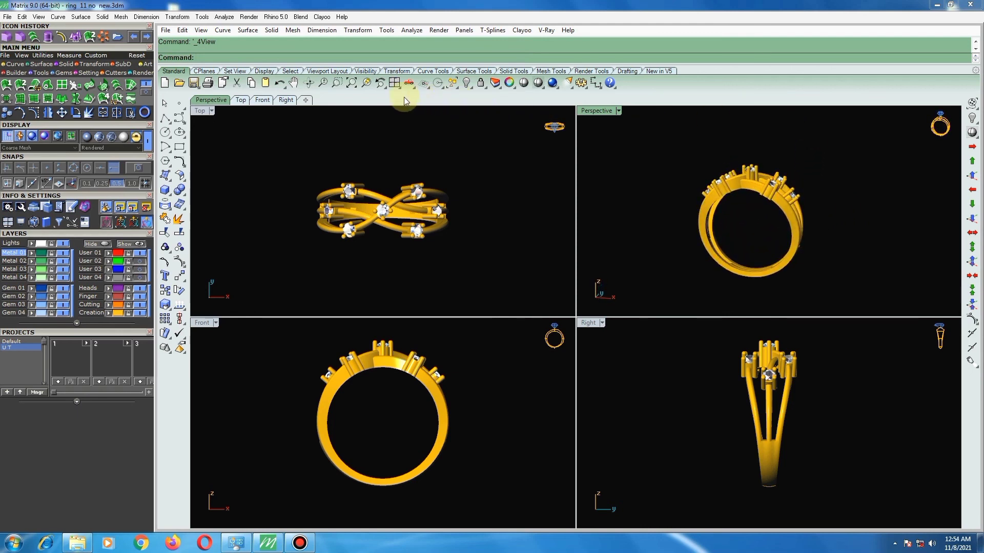
Zoom extents on the ring and restore the four default viewports.
{"action": "left_click", "coordinate": [349, 85]}
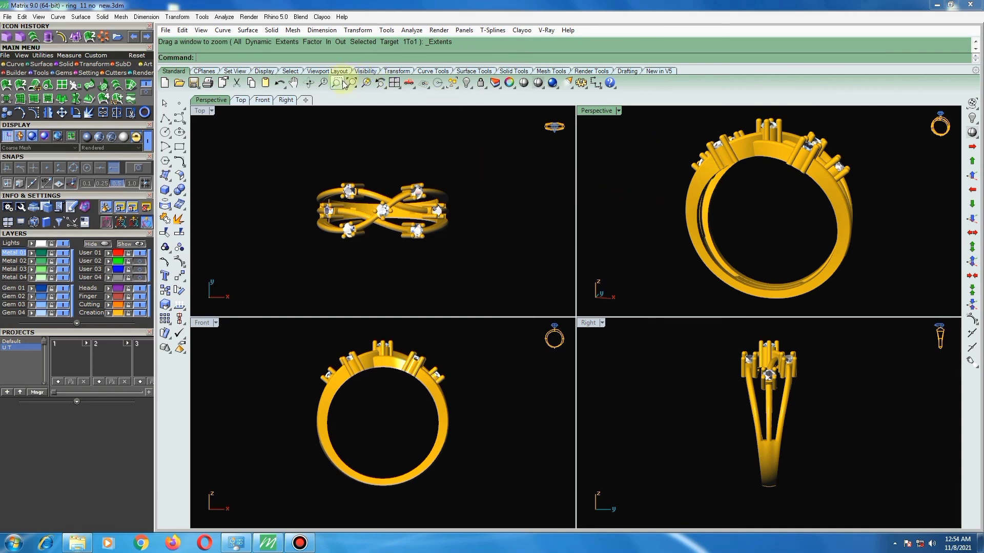
{"action": "scroll", "coordinate": [743, 200], "scroll_direction": "down", "scroll_amount": 2}
{"action": "scroll", "coordinate": [764, 208], "scroll_direction": "down", "scroll_amount": 1}
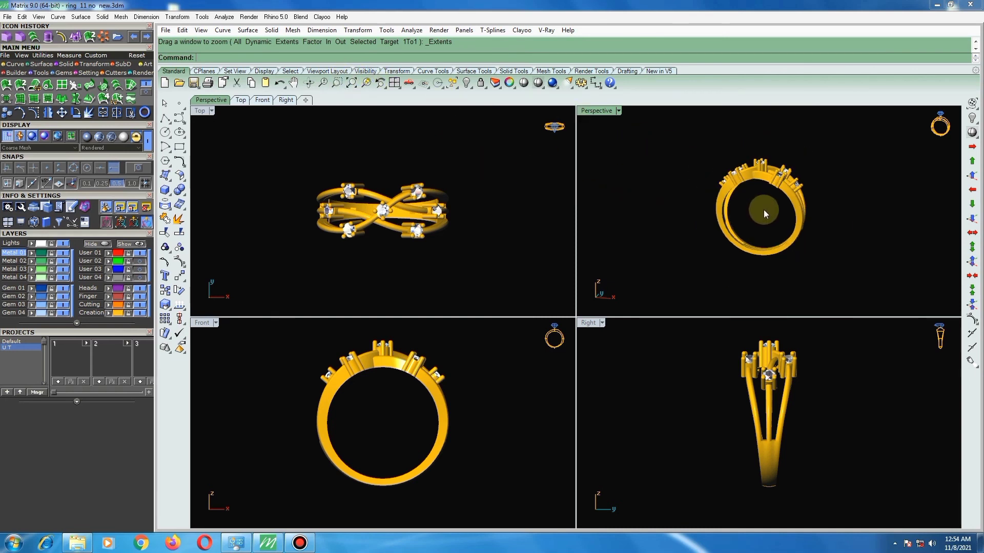
{"action": "left_click", "coordinate": [393, 83]}
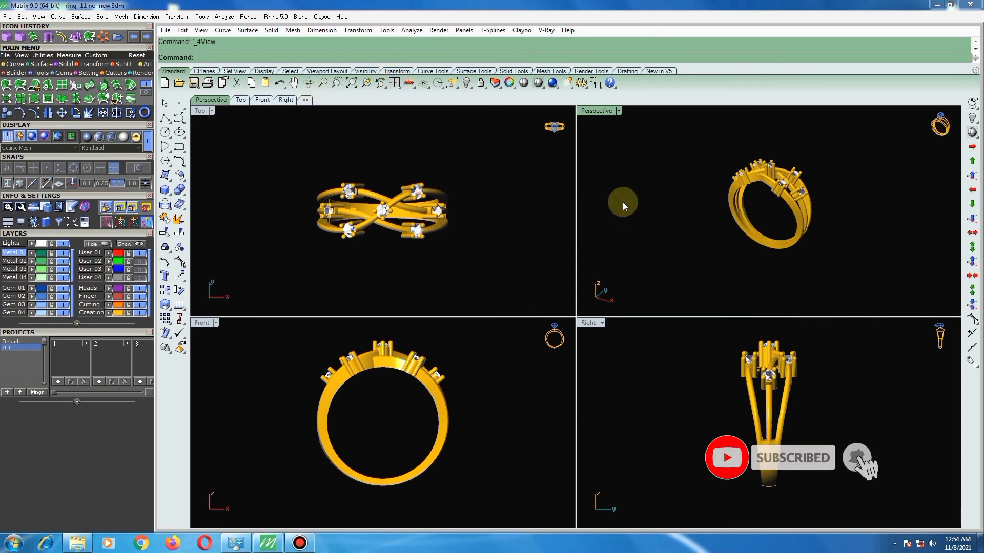